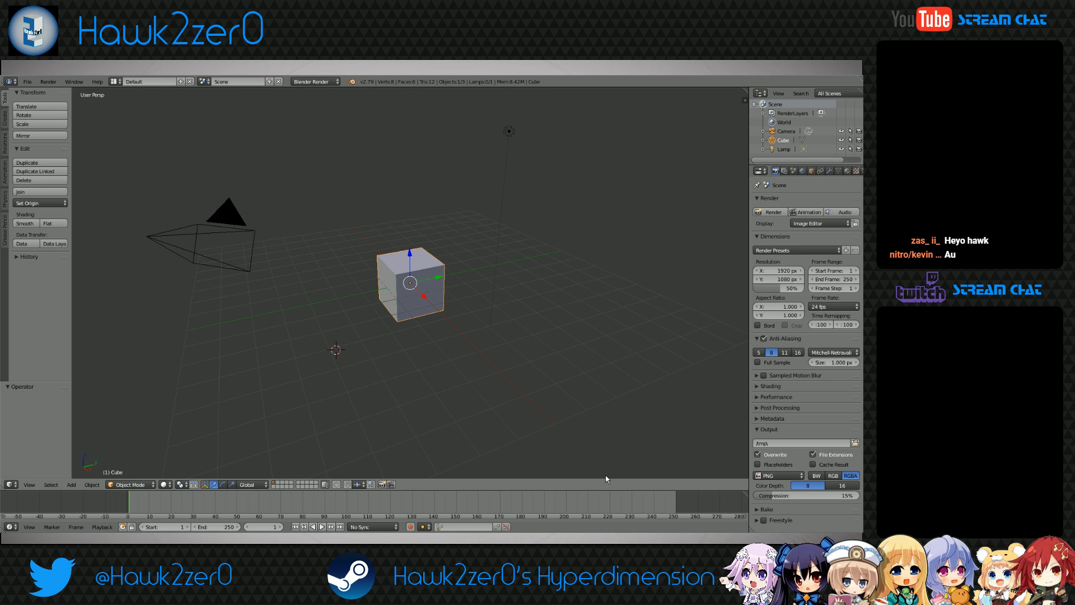
{"action": "mouse_move", "coordinate": [460, 322]}
{"action": "middle_mouse_down"}
{"action": "mouse_move", "coordinate": [475, 383]}
{"action": "mouse_move", "coordinate": [463, 337]}
{"action": "middle_mouse_up"}
{"action": "scroll", "coordinate": [475, 382], "scroll_direction": "up", "scroll_amount": 2}
{"action": "scroll", "coordinate": [468, 353], "scroll_direction": "up", "scroll_amount": 1}
{"action": "middle_click_drag", "start_coordinate": [477, 380], "coordinate": [508, 377]}
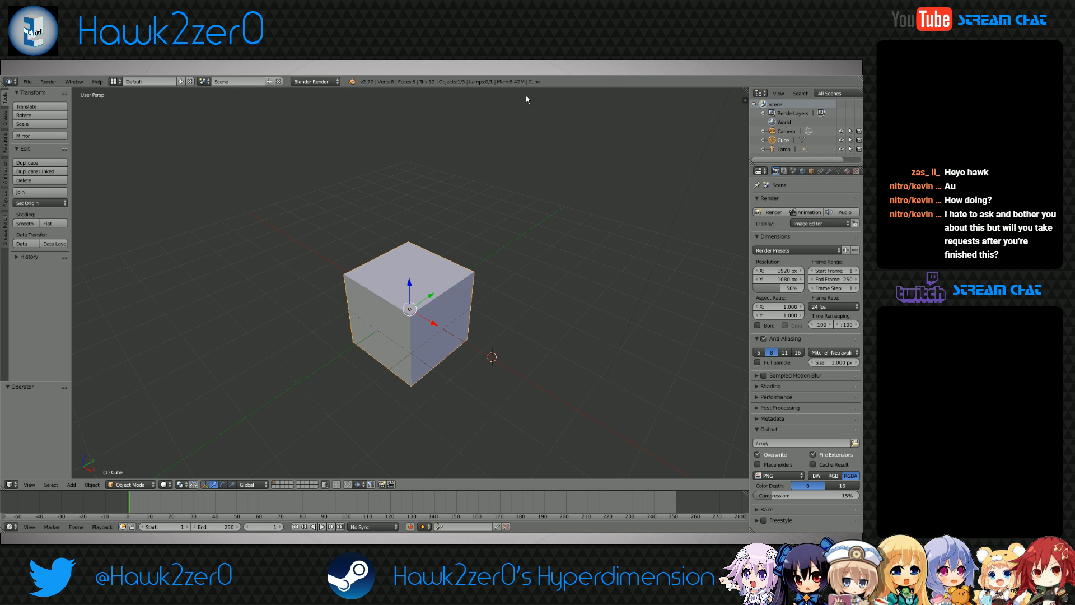
{"action": "middle_click_drag", "start_coordinate": [485, 344], "coordinate": [454, 352]}
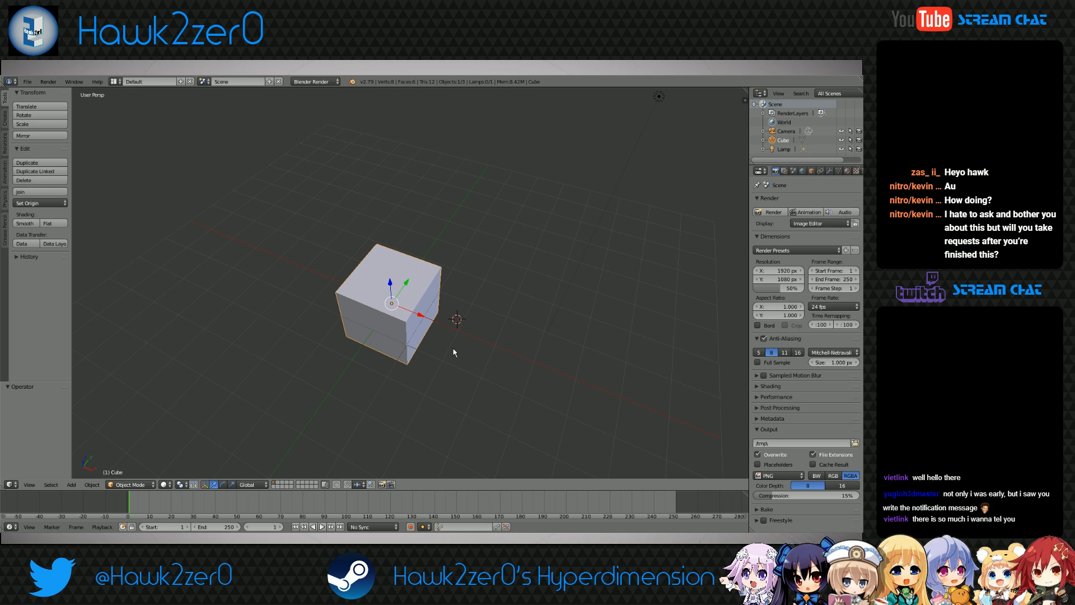
{"action": "middle_click_drag", "start_coordinate": [454, 352], "coordinate": [486, 327]}
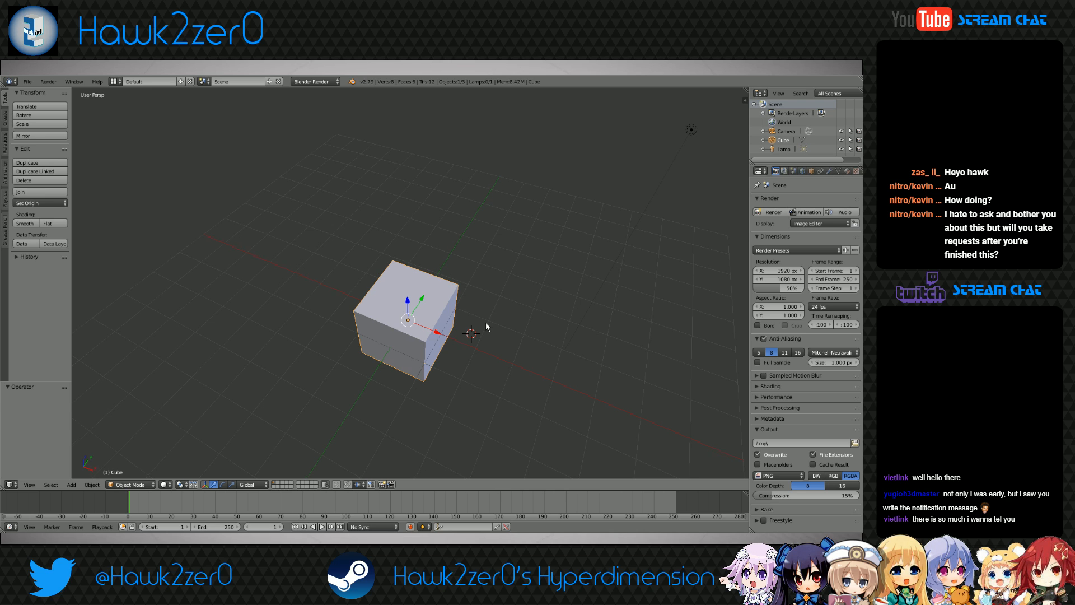
{"action": "middle_click_drag", "start_coordinate": [485, 327], "coordinate": [445, 314]}
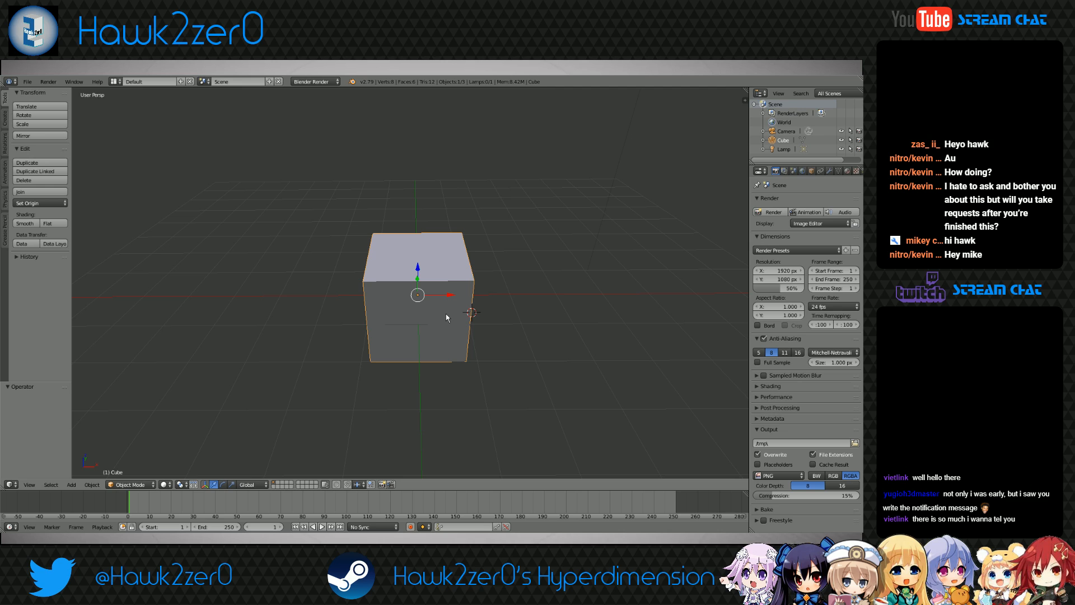
Switch the default cube to Edit Mode and scale the whole mesh down uniformly to about 0.33
{"action": "scroll", "coordinate": [715, 219], "scroll_direction": "down", "scroll_amount": 1}
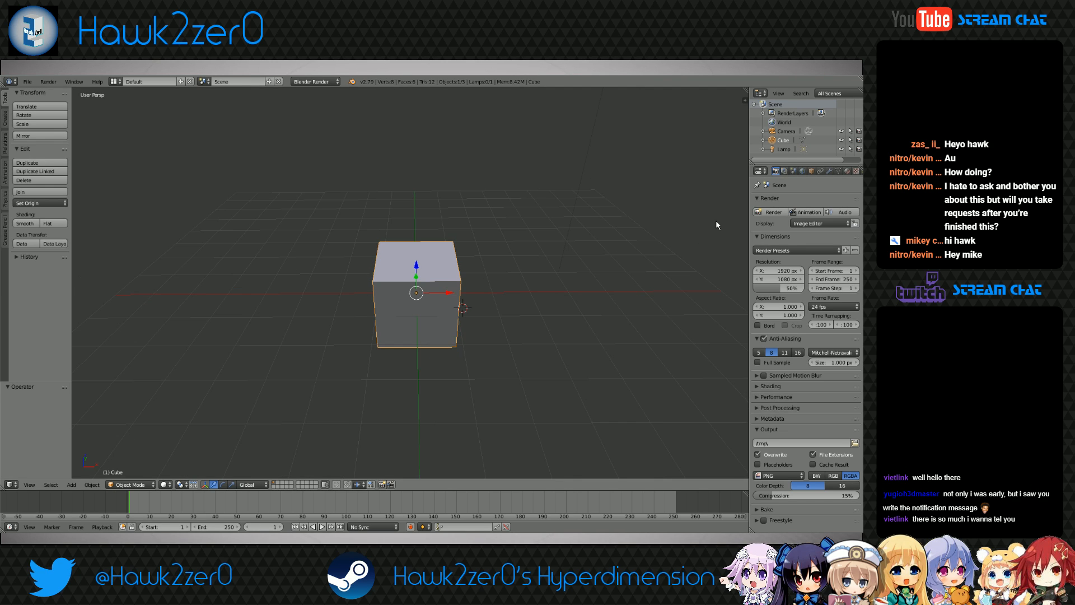
{"action": "scroll", "coordinate": [717, 219], "scroll_direction": "up", "scroll_amount": 2}
{"action": "middle_click_drag", "start_coordinate": [593, 290], "coordinate": [583, 235], "text": "shift"}
{"action": "middle_click_drag", "start_coordinate": [494, 216], "coordinate": [491, 250]}
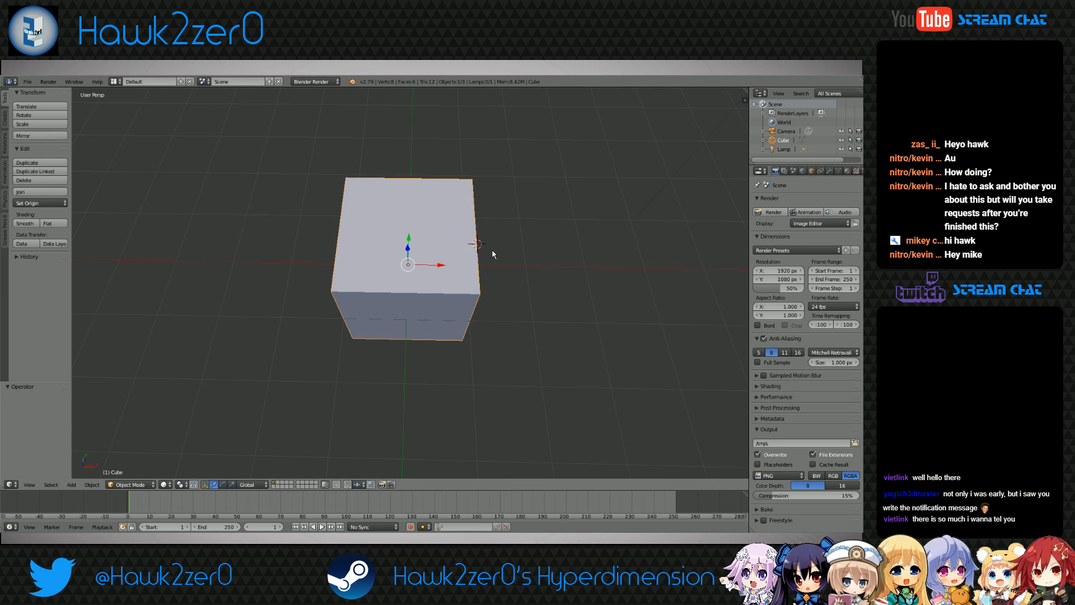
{"action": "left_click", "coordinate": [130, 484]}
{"action": "left_click", "coordinate": [124, 468]}
{"action": "scroll", "coordinate": [399, 347], "scroll_direction": "down", "scroll_amount": 3}
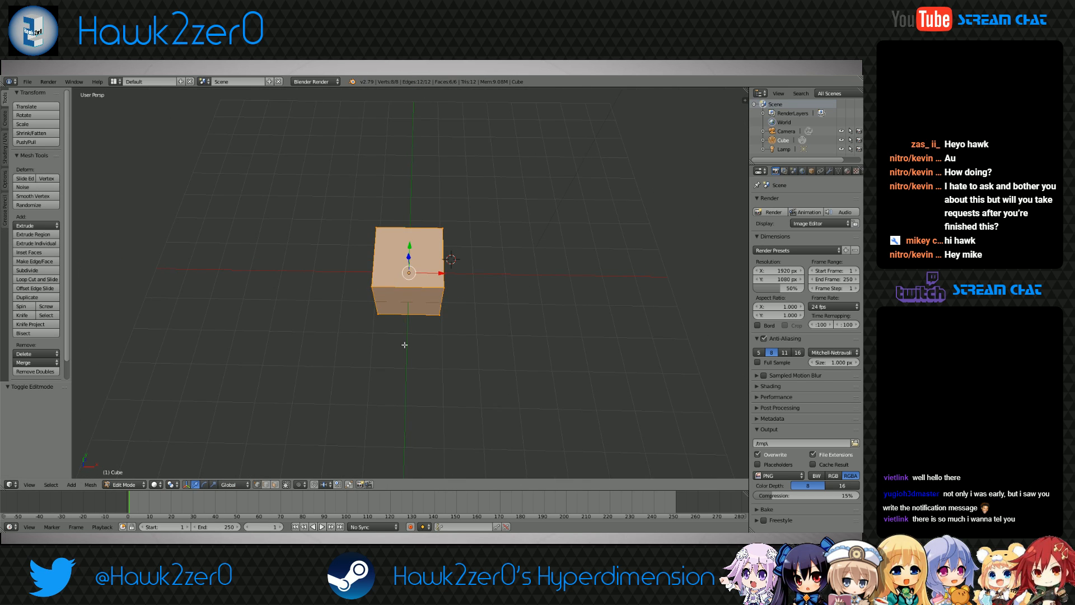
{"action": "mouse_move", "coordinate": [403, 343]}
{"action": "middle_mouse_down"}
{"action": "mouse_move", "coordinate": [408, 312]}
{"action": "mouse_move", "coordinate": [410, 335]}
{"action": "middle_mouse_up"}
{"action": "scroll", "coordinate": [439, 337], "scroll_direction": "up", "scroll_amount": 1}
{"action": "scroll", "coordinate": [439, 336], "scroll_direction": "up", "scroll_amount": 1}
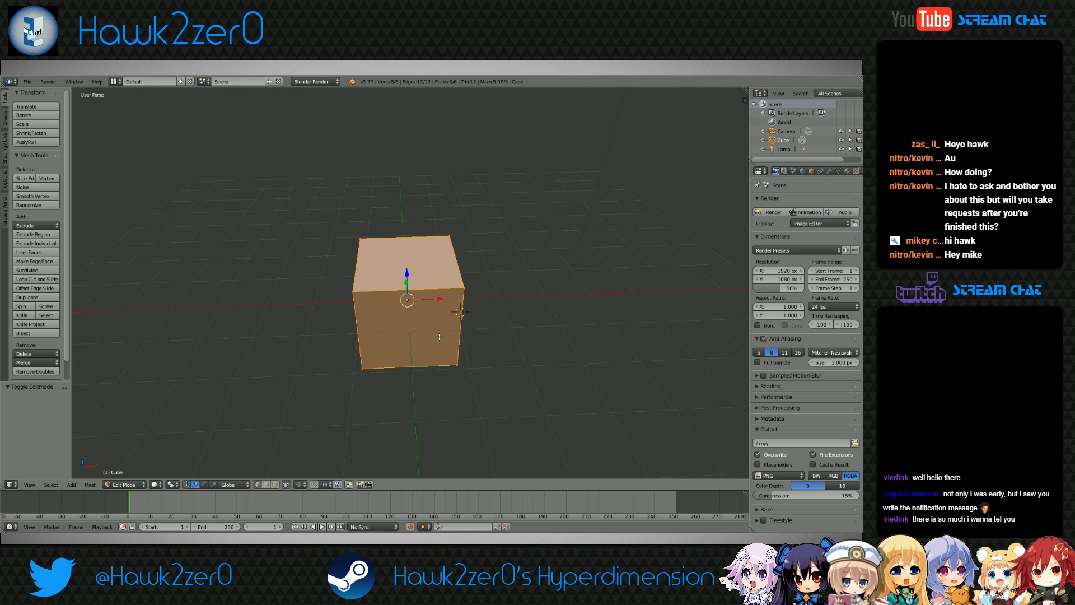
{"action": "key", "text": "s"}
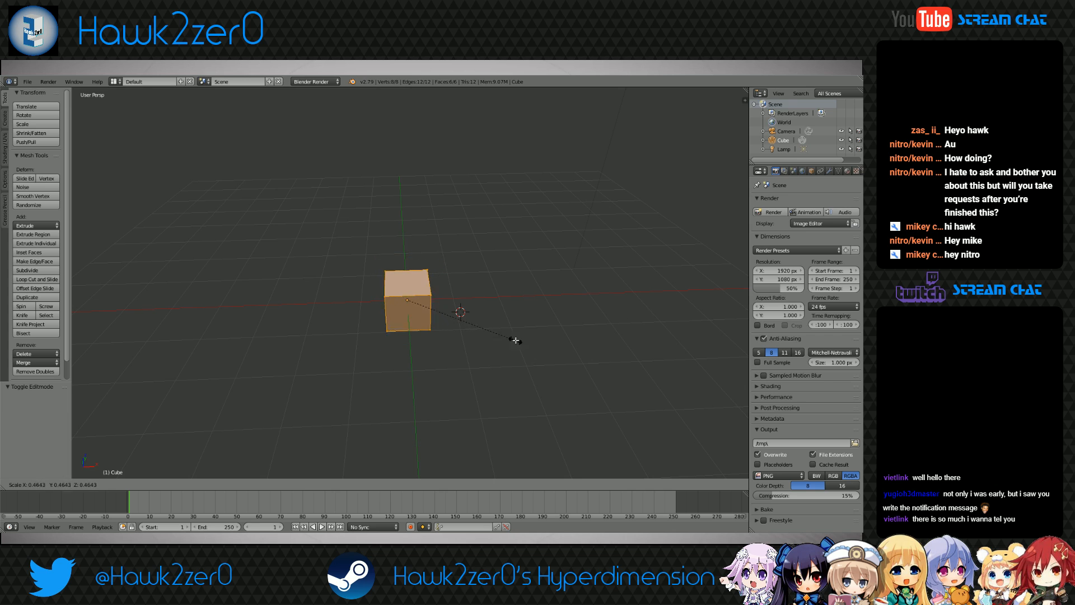
{"action": "left_click", "coordinate": [489, 319]}
Flatten the cube into a low block by scaling it along Z to about 0.31
{"action": "middle_click_drag", "start_coordinate": [399, 363], "coordinate": [410, 327]}
{"action": "scroll", "coordinate": [399, 362], "scroll_direction": "up", "scroll_amount": 4}
{"action": "middle_click_drag", "start_coordinate": [439, 384], "coordinate": [448, 341]}
{"action": "key", "text": "s"}
{"action": "key", "text": "z"}
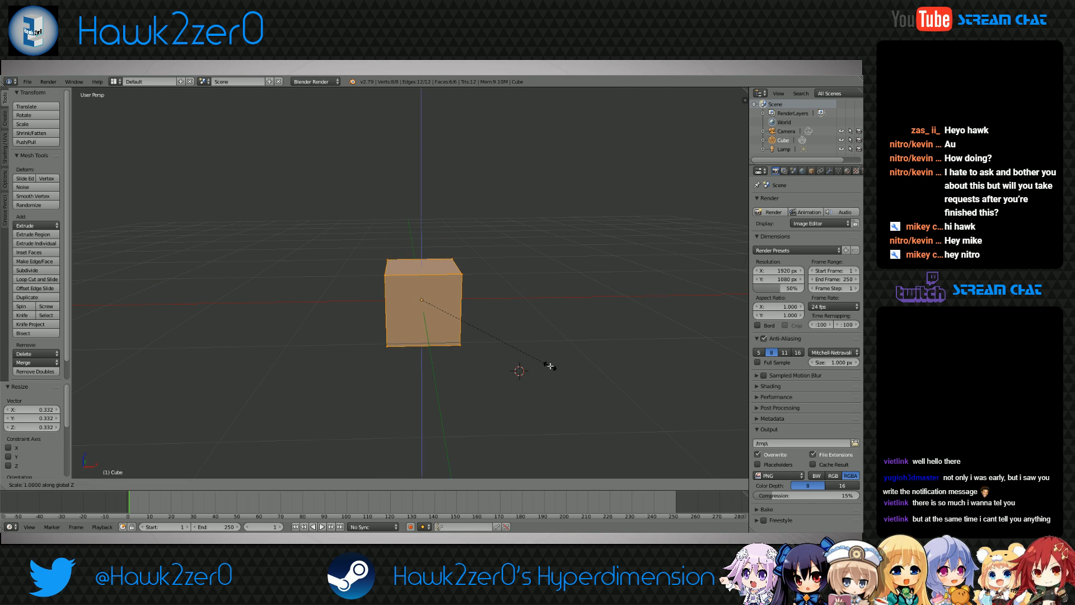
{"action": "left_click", "coordinate": [474, 323]}
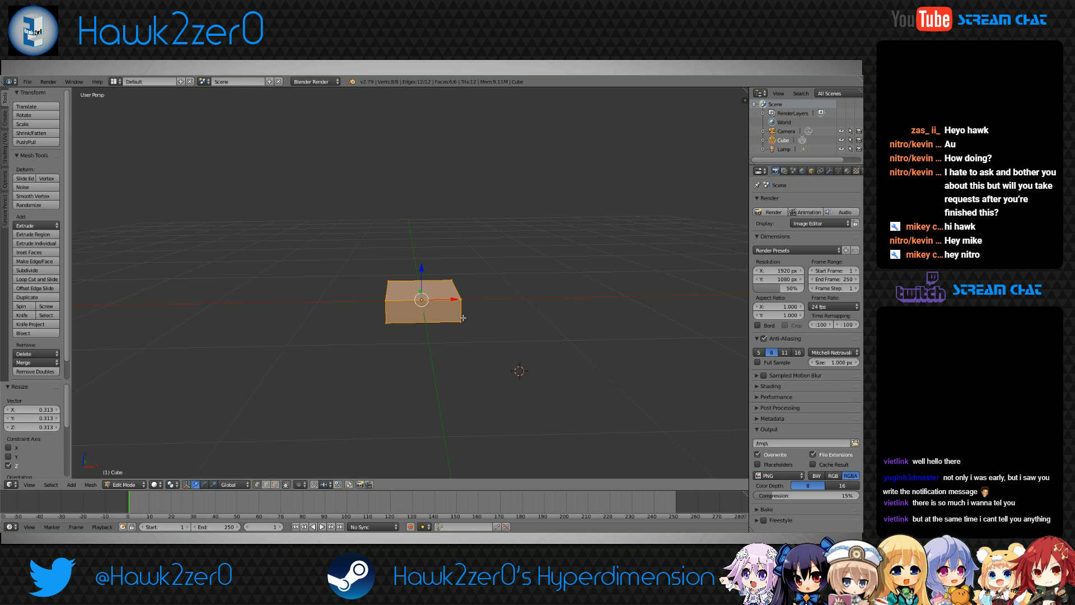
Try to subdivide the whole flattened block with 2 cuts
{"action": "middle_click_drag", "start_coordinate": [470, 325], "coordinate": [418, 339]}
{"action": "scroll", "coordinate": [431, 404], "scroll_direction": "up", "scroll_amount": 1}
{"action": "scroll", "coordinate": [445, 366], "scroll_direction": "up", "scroll_amount": 2}
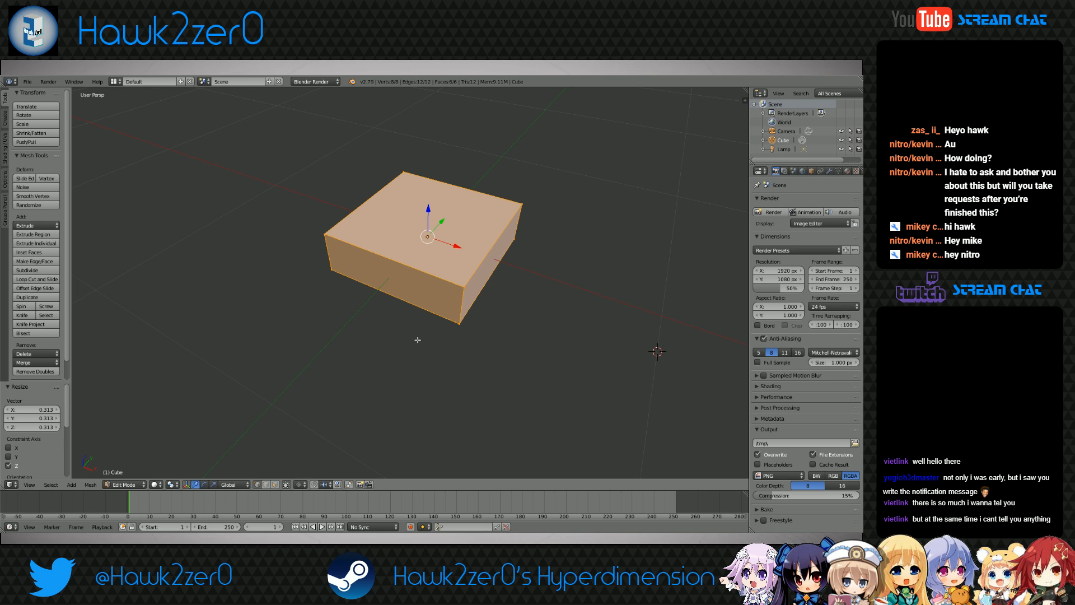
{"action": "middle_click_drag", "start_coordinate": [418, 340], "coordinate": [504, 317]}
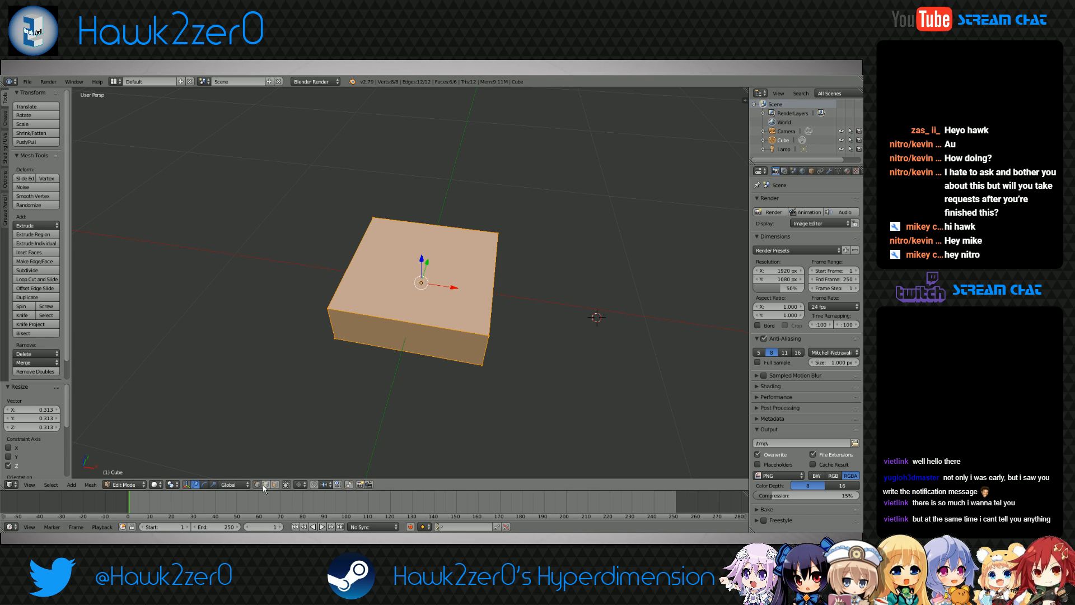
{"action": "left_click", "coordinate": [25, 270]}
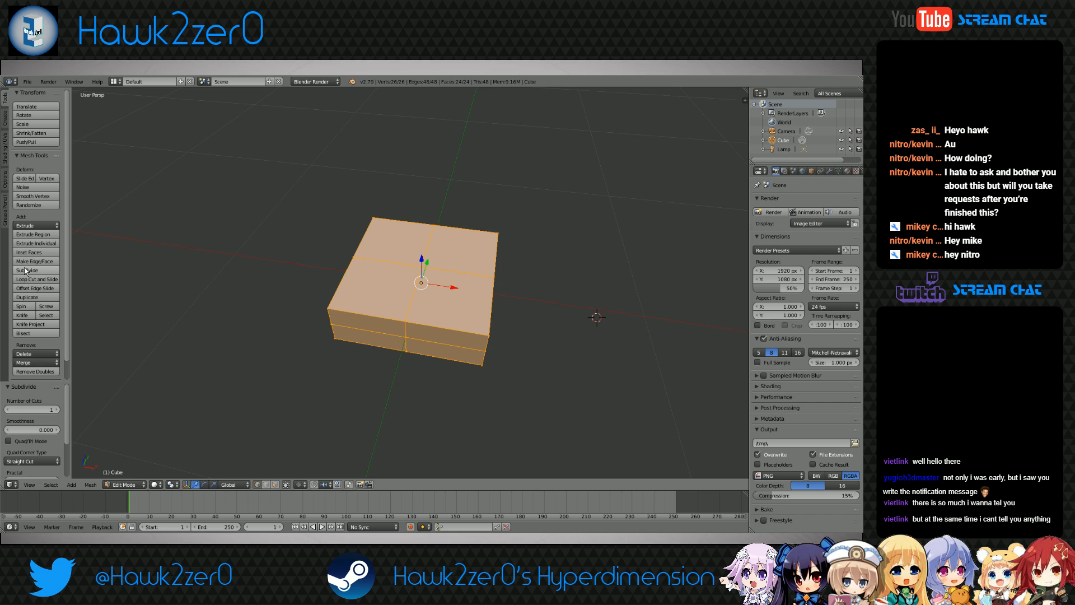
{"action": "left_click", "coordinate": [47, 410]}
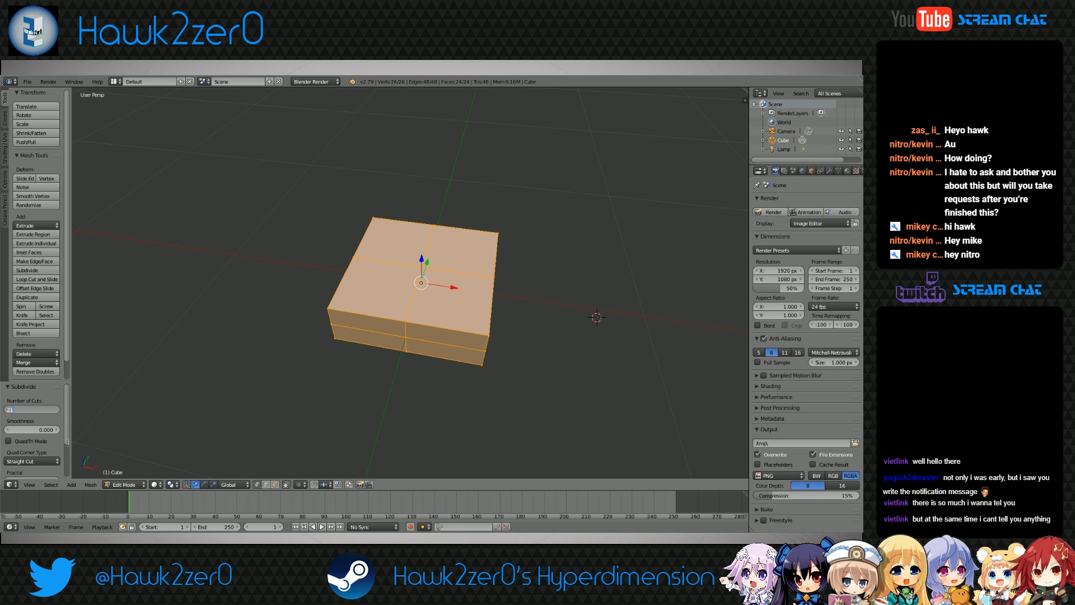
{"action": "type", "text": "2"}
{"action": "key", "text": "Return"}
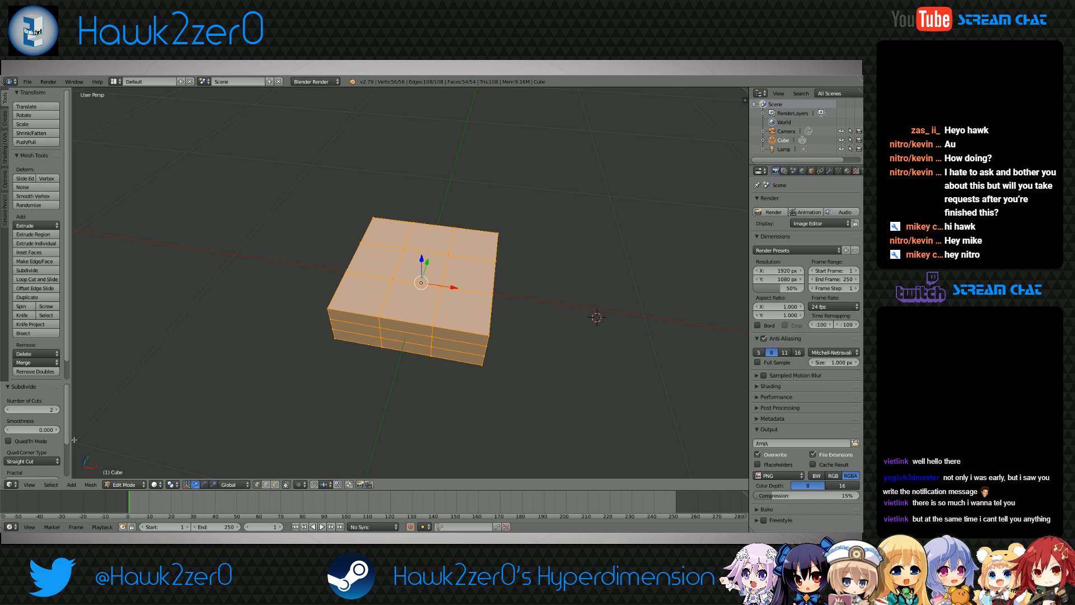
{"action": "middle_click_drag", "start_coordinate": [73, 440], "coordinate": [336, 376]}
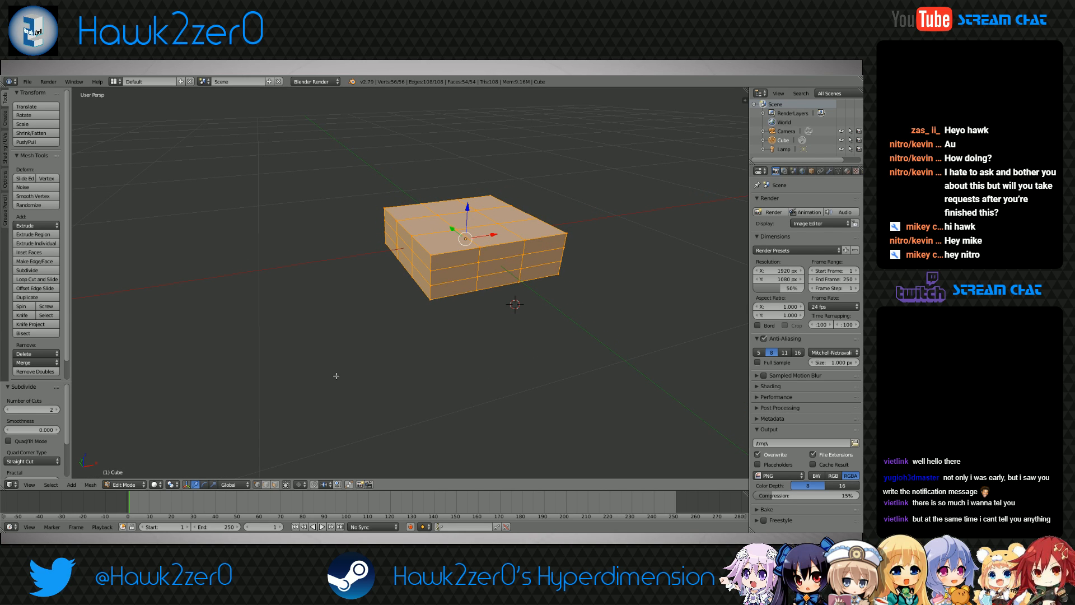
{"action": "middle_click_drag", "start_coordinate": [446, 330], "coordinate": [514, 361]}
{"action": "key", "text": "ctrl+z"}
Add two evenly spaced loop cuts across the block in one horizontal direction, without sliding them
{"action": "key", "text": "ctrl+r"}
{"action": "scroll", "coordinate": [432, 335], "scroll_direction": "up", "scroll_amount": 1}
{"action": "left_click", "coordinate": [432, 335]}
{"action": "right_click", "coordinate": [432, 335]}
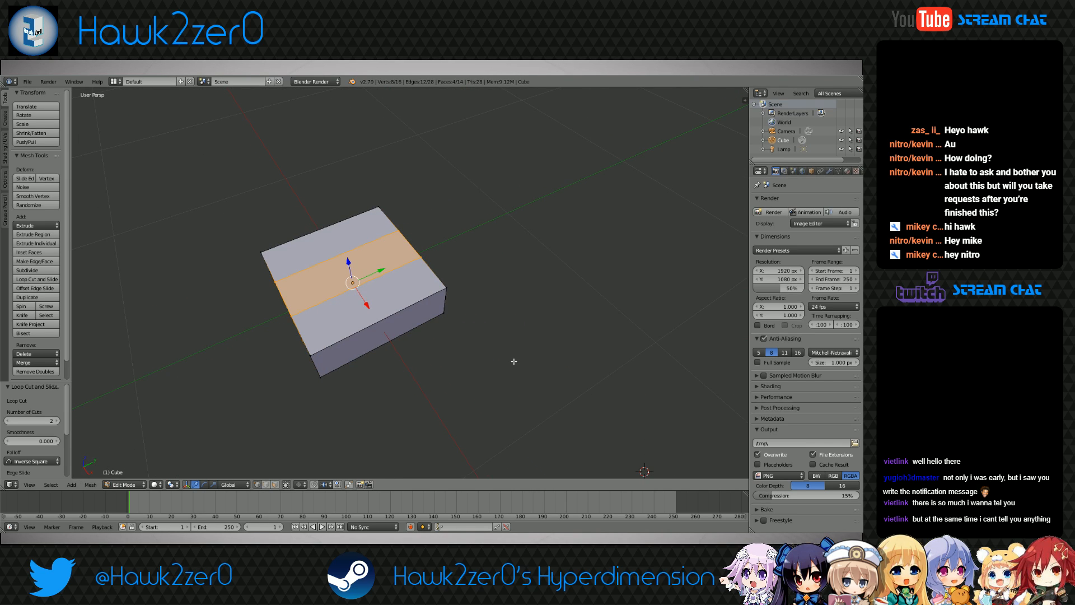
{"action": "key", "text": "ctrl+r"}
{"action": "left_click", "coordinate": [361, 306]}
{"action": "right_click", "coordinate": [360, 306]}
{"action": "key", "text": "ctrl+z"}
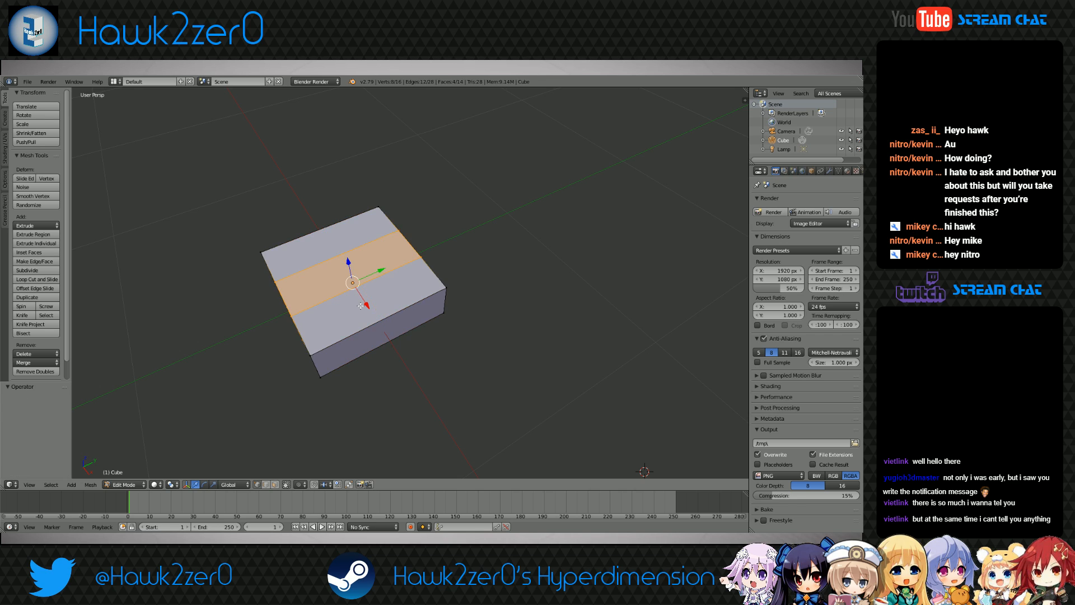
Add two centred loop cuts perpendicular to the first pair, forming a 3 by 3 grid, and deselect everything
{"action": "key", "text": "ctrl+r"}
{"action": "scroll", "coordinate": [361, 305], "scroll_direction": "up", "scroll_amount": 1}
{"action": "left_click", "coordinate": [360, 306]}
{"action": "right_click", "coordinate": [361, 306]}
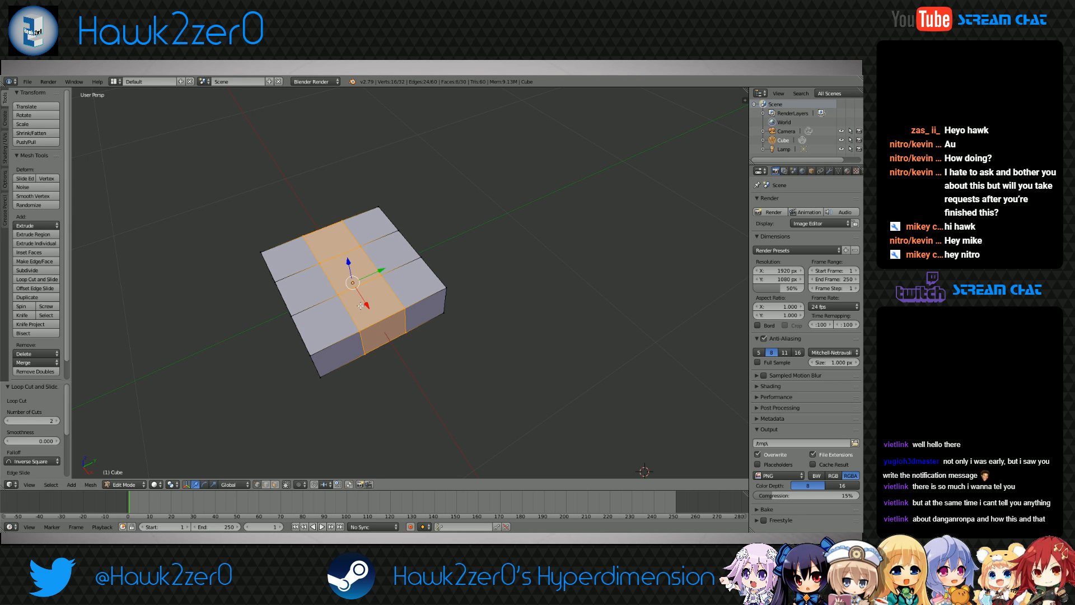
{"action": "key", "text": "a"}
{"action": "middle_click_drag", "start_coordinate": [361, 306], "coordinate": [439, 331]}
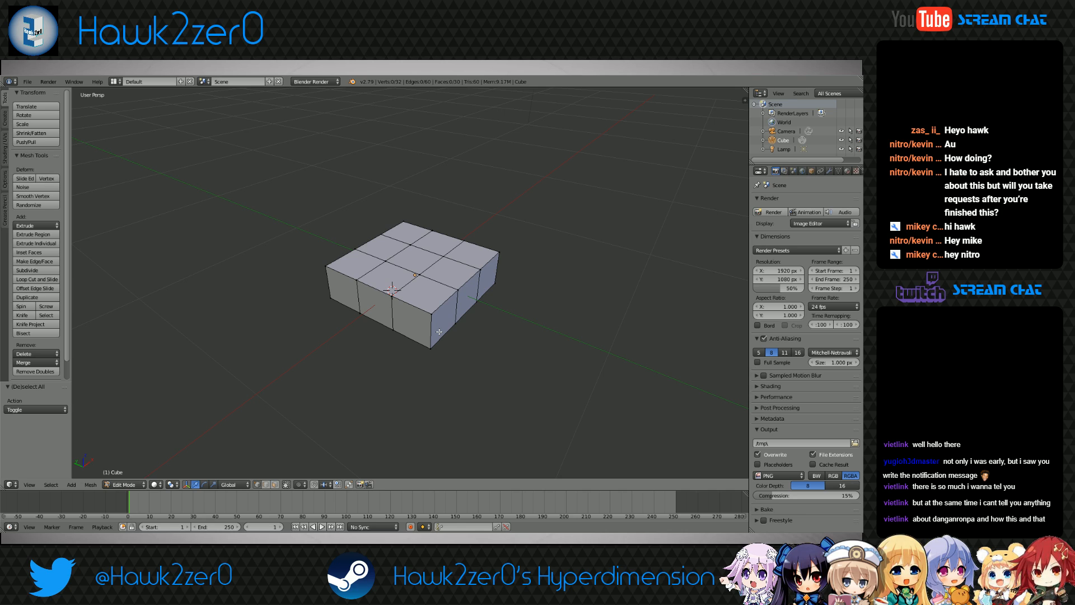
Delete the top, bottom and outer side faces of the block's four corner cells, leaving a cross shape
{"action": "middle_click_drag", "start_coordinate": [439, 331], "coordinate": [438, 336]}
{"action": "scroll", "coordinate": [438, 336], "scroll_direction": "up", "scroll_amount": 1}
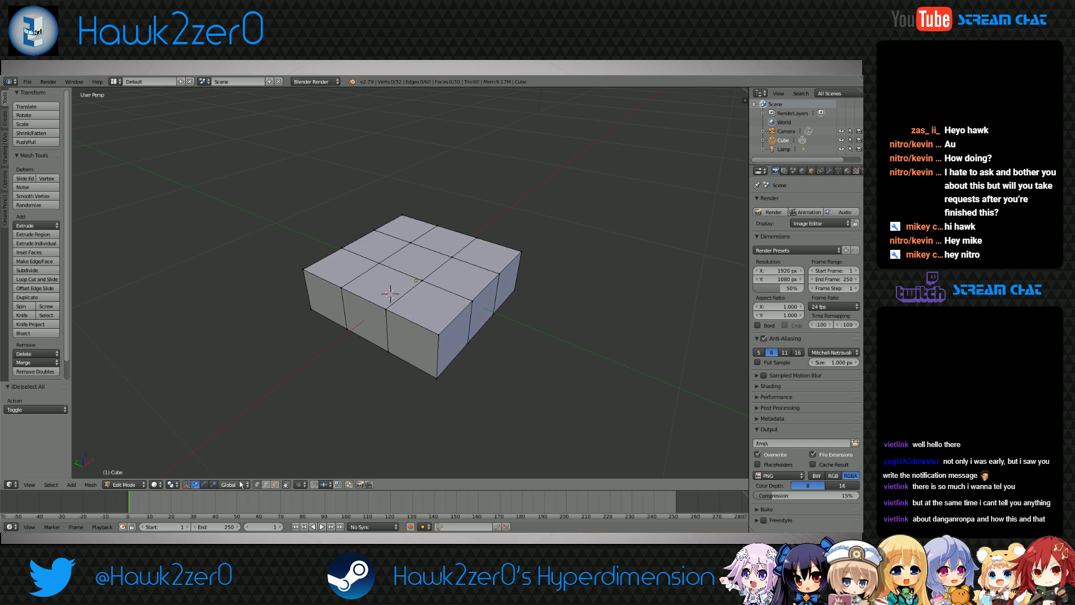
{"action": "left_click", "coordinate": [273, 485]}
{"action": "left_click", "coordinate": [427, 302]}
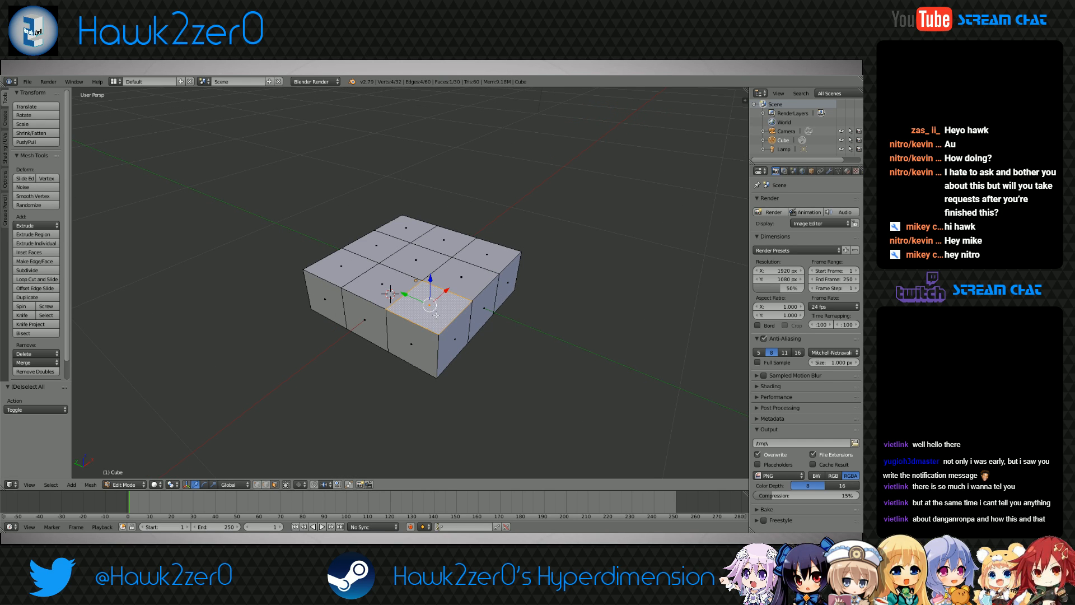
{"action": "left_click", "coordinate": [411, 349], "text": "shift"}
{"action": "right_click", "coordinate": [455, 339], "text": "shift"}
{"action": "right_click", "coordinate": [341, 266], "text": "shift"}
{"action": "right_click", "coordinate": [325, 299], "text": "shift"}
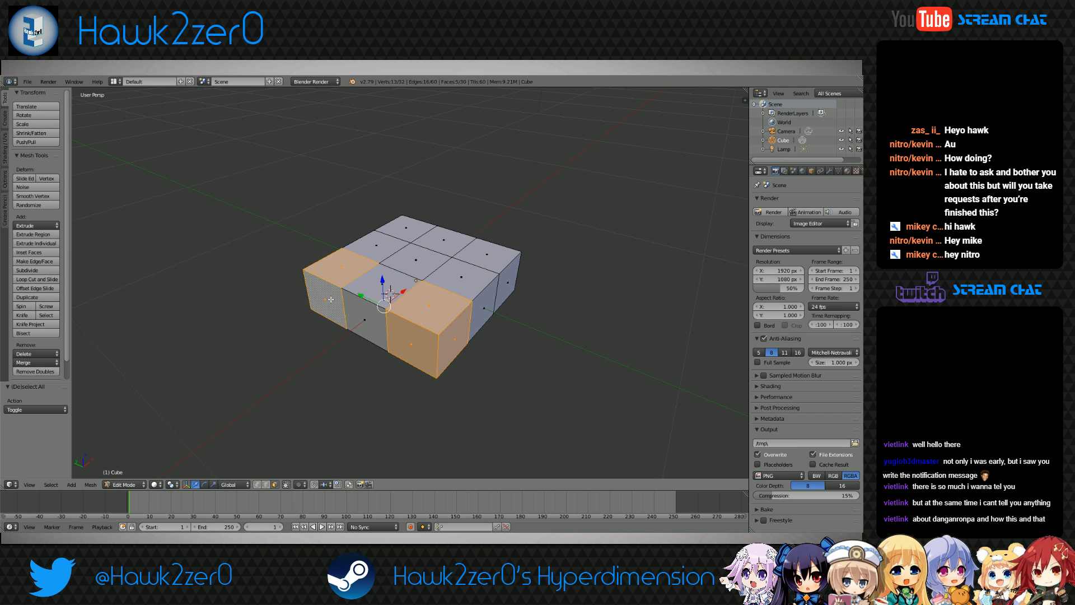
{"action": "right_click", "coordinate": [486, 254], "text": "shift"}
{"action": "right_click", "coordinate": [513, 283], "text": "shift"}
{"action": "right_click", "coordinate": [407, 228], "text": "shift"}
{"action": "middle_click_drag", "start_coordinate": [407, 241], "coordinate": [407, 106]}
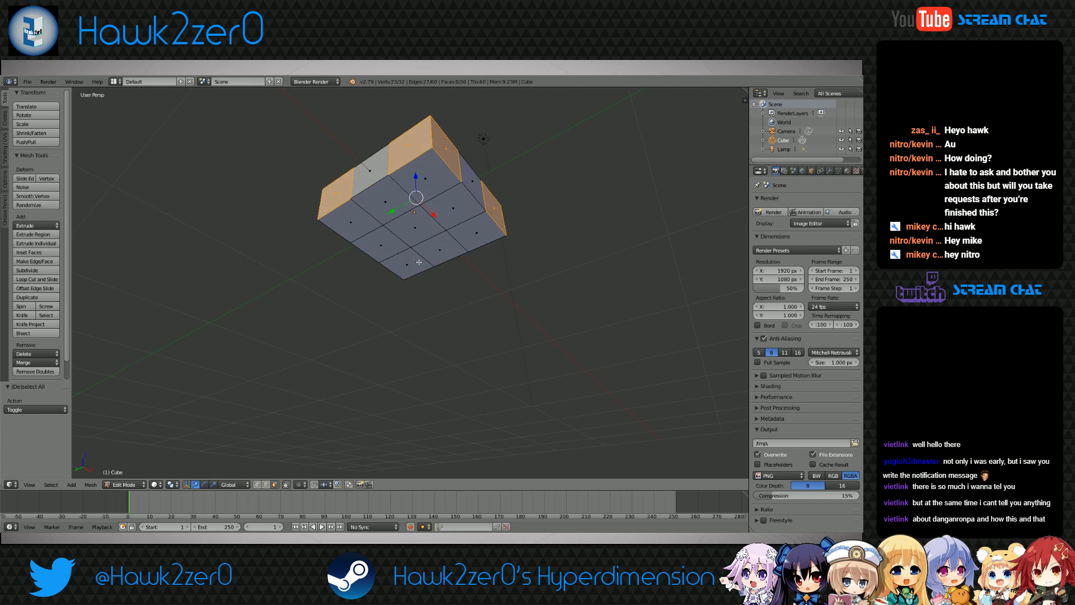
{"action": "right_click", "coordinate": [426, 180], "text": "shift"}
{"action": "right_click", "coordinate": [362, 225], "text": "shift"}
{"action": "middle_click_drag", "start_coordinate": [471, 237], "coordinate": [352, 270]}
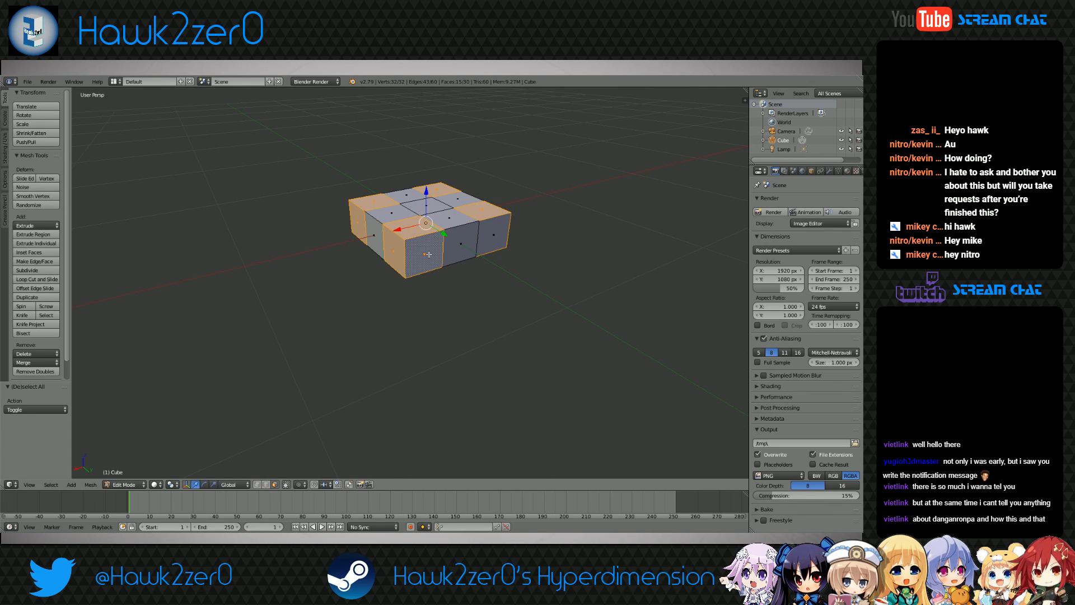
{"action": "middle_click_drag", "start_coordinate": [428, 254], "coordinate": [413, 331]}
{"action": "key", "text": "x"}
{"action": "left_click", "coordinate": [358, 280]}
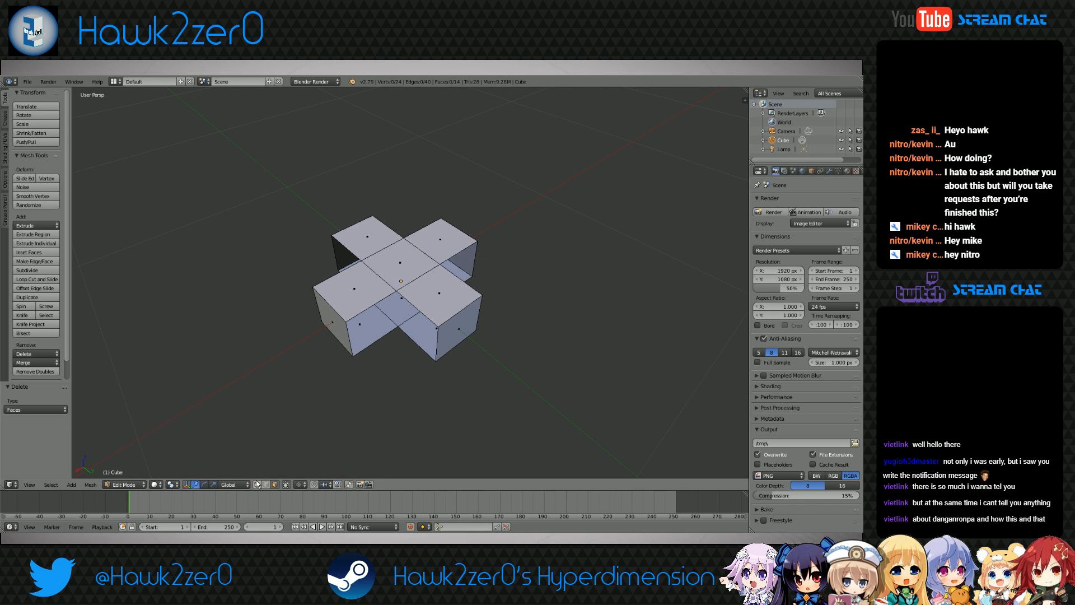
In vertex select mode, close the first open inner corner of the cross with two faces, starting from one arm's vertical edge
{"action": "left_click", "coordinate": [257, 485]}
{"action": "scroll", "coordinate": [428, 403], "scroll_direction": "up", "scroll_amount": 3}
{"action": "middle_click_drag", "start_coordinate": [360, 424], "coordinate": [358, 393]}
{"action": "right_click", "coordinate": [285, 235]}
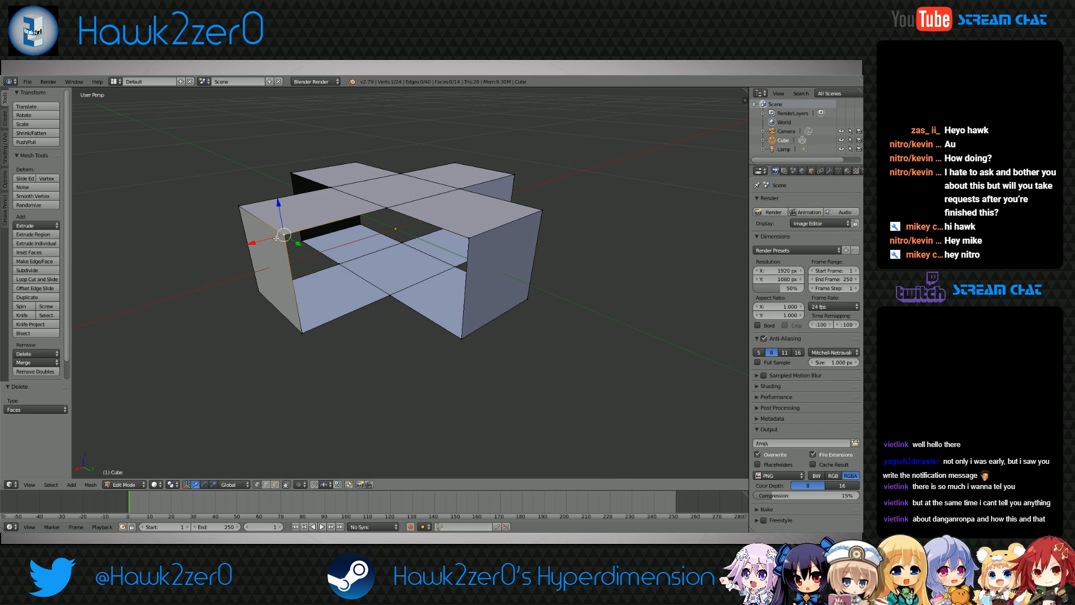
{"action": "right_click", "coordinate": [301, 327], "text": "shift"}
{"action": "key", "text": "f"}
{"action": "key", "text": "f"}
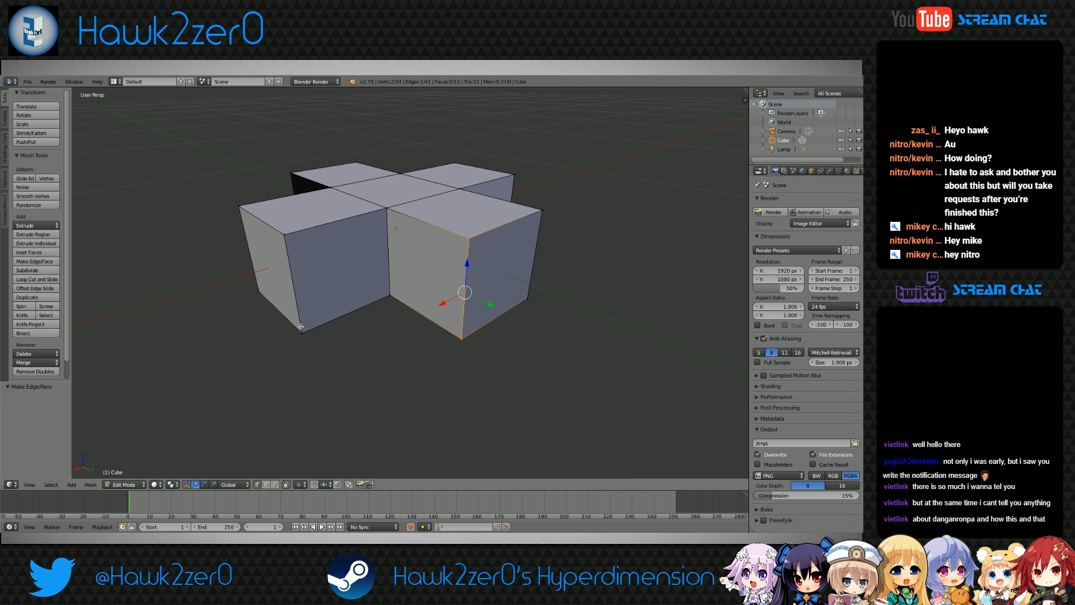
Fill the missing side faces at the remaining three inner corners of the cross
{"action": "middle_click_drag", "start_coordinate": [301, 326], "coordinate": [224, 224]}
{"action": "key", "text": "f"}
{"action": "key", "text": "f"}
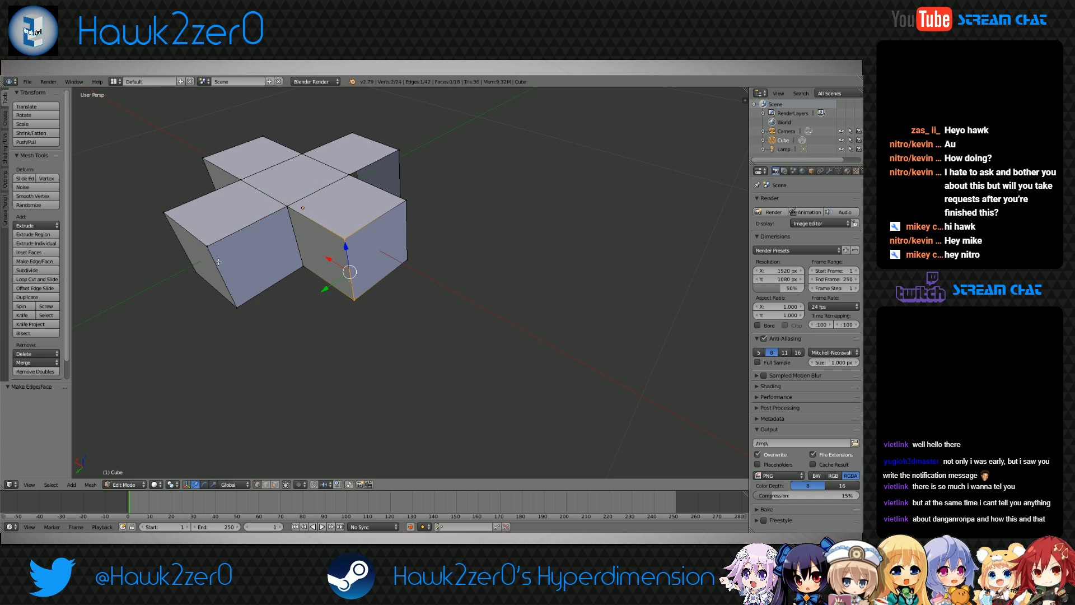
{"action": "middle_click_drag", "start_coordinate": [218, 262], "coordinate": [366, 264]}
{"action": "right_click", "coordinate": [369, 235]}
{"action": "key", "text": "f"}
{"action": "key", "text": "f"}
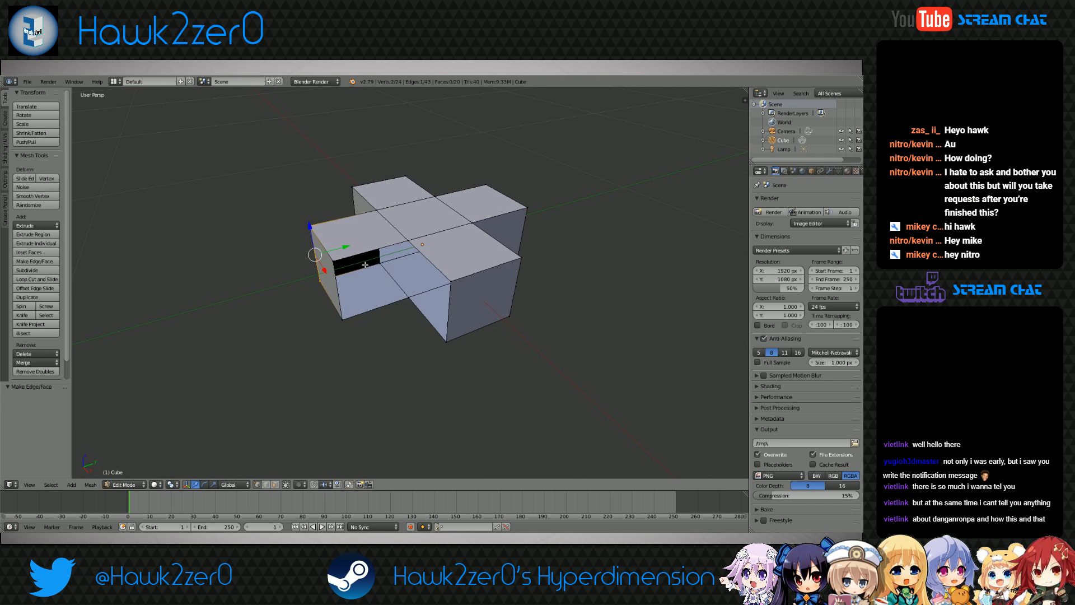
{"action": "key", "text": "f"}
{"action": "key", "text": "f"}
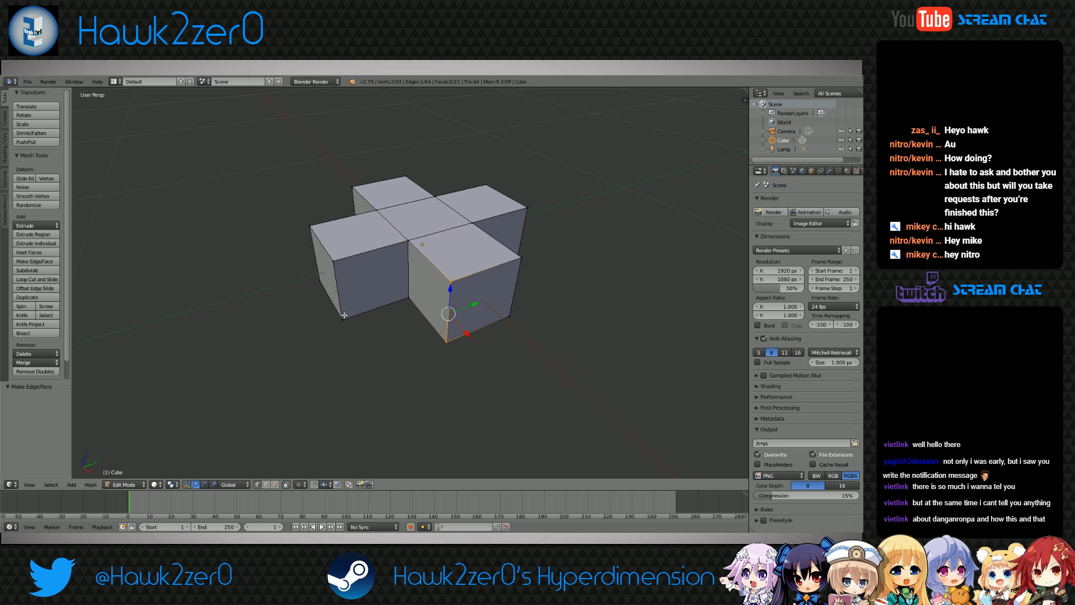
Recalculate the normals of the entire cross mesh and deselect everything
{"action": "middle_click_drag", "start_coordinate": [345, 315], "coordinate": [573, 312]}
{"action": "key", "text": "a"}
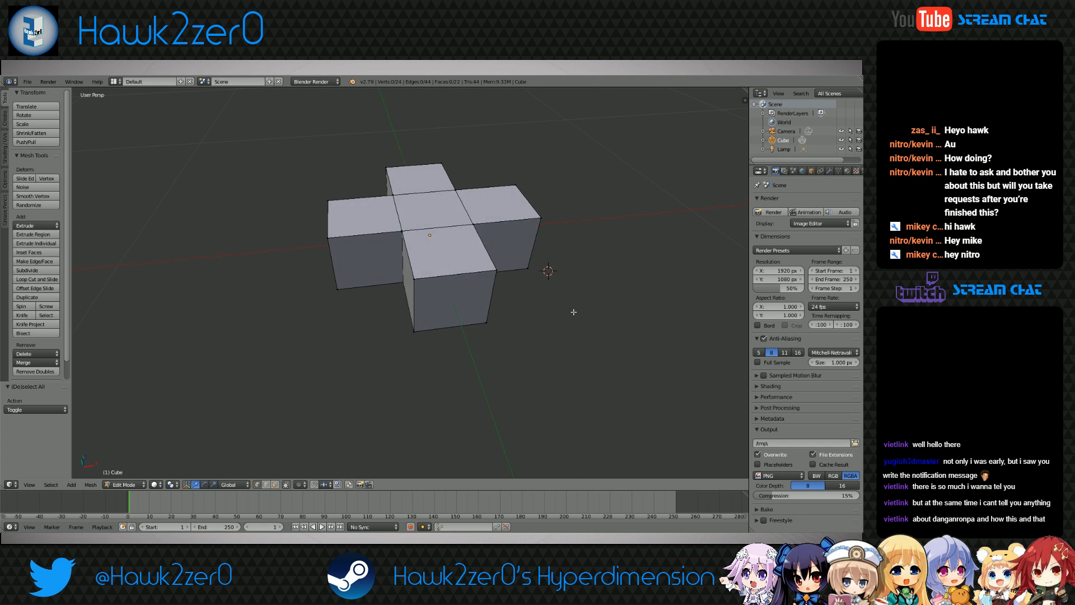
{"action": "key", "text": "a"}
{"action": "key", "text": "ctrl+n"}
{"action": "key", "text": "a"}
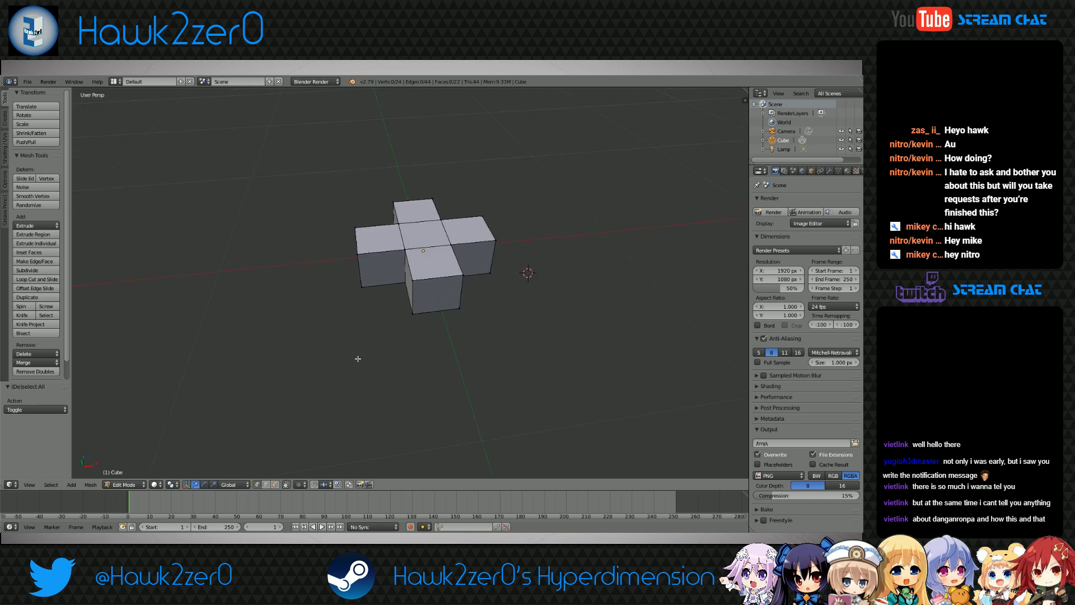
{"action": "scroll", "coordinate": [427, 389], "scroll_direction": "down", "scroll_amount": 3}
{"action": "middle_click_drag", "start_coordinate": [428, 389], "coordinate": [413, 349]}
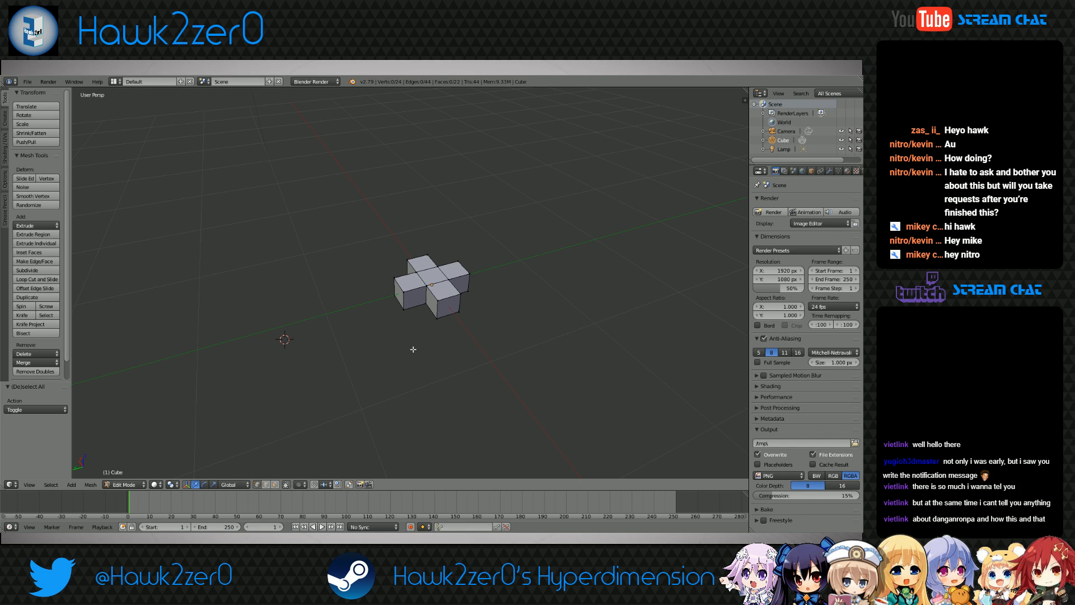
Rename the cross's existing material as Sword_Gold_Finish
{"action": "left_click", "coordinate": [848, 170]}
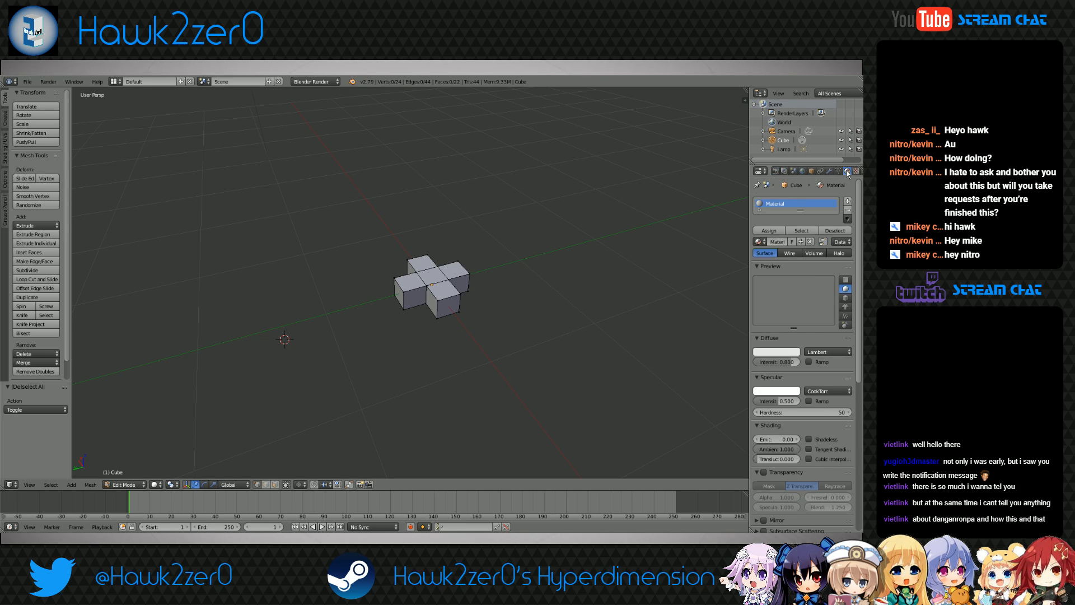
{"action": "left_click", "coordinate": [776, 242]}
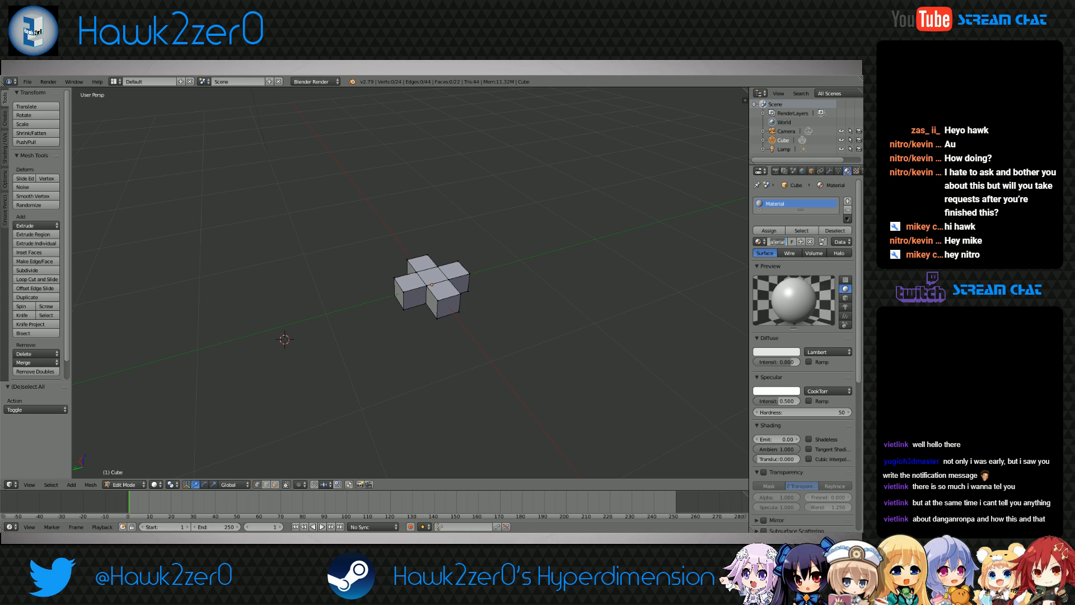
{"action": "key", "text": "BackSpace"}
{"action": "type", "text": "Sword_Gold_Finish"}
{"action": "key", "text": "Return"}
Give the Sword_Gold_Finish material a golden-yellow diffuse colour with an intensity of 1.000
{"action": "left_click", "coordinate": [782, 352]}
{"action": "mouse_move", "coordinate": [745, 295]}
{"action": "left_mouse_down"}
{"action": "mouse_move", "coordinate": [744, 282]}
{"action": "mouse_move", "coordinate": [726, 284]}
{"action": "left_mouse_up"}
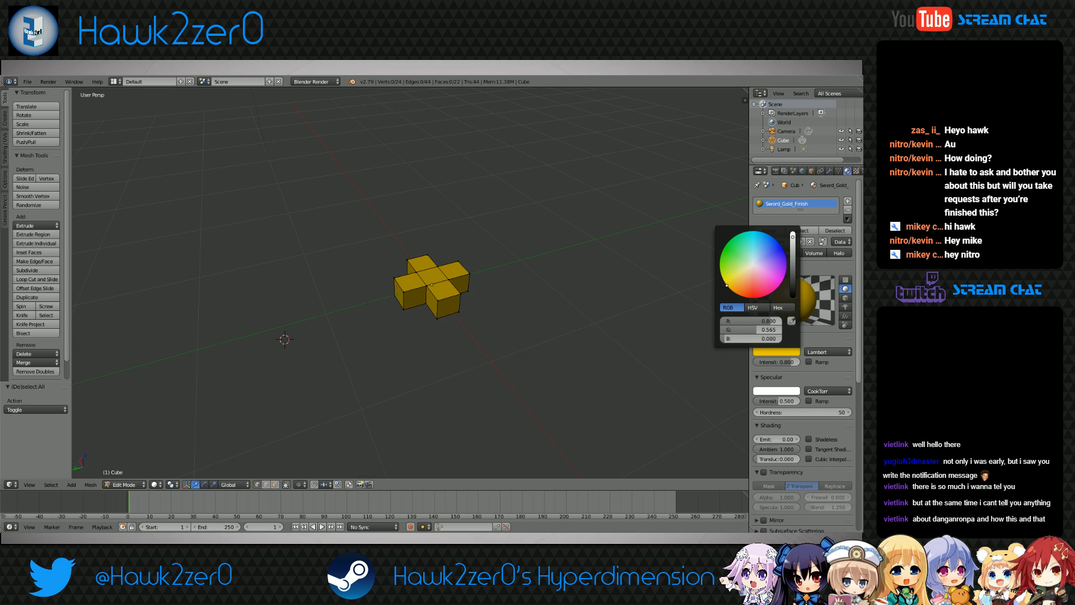
{"action": "left_click", "coordinate": [777, 391]}
{"action": "left_click", "coordinate": [791, 359]}
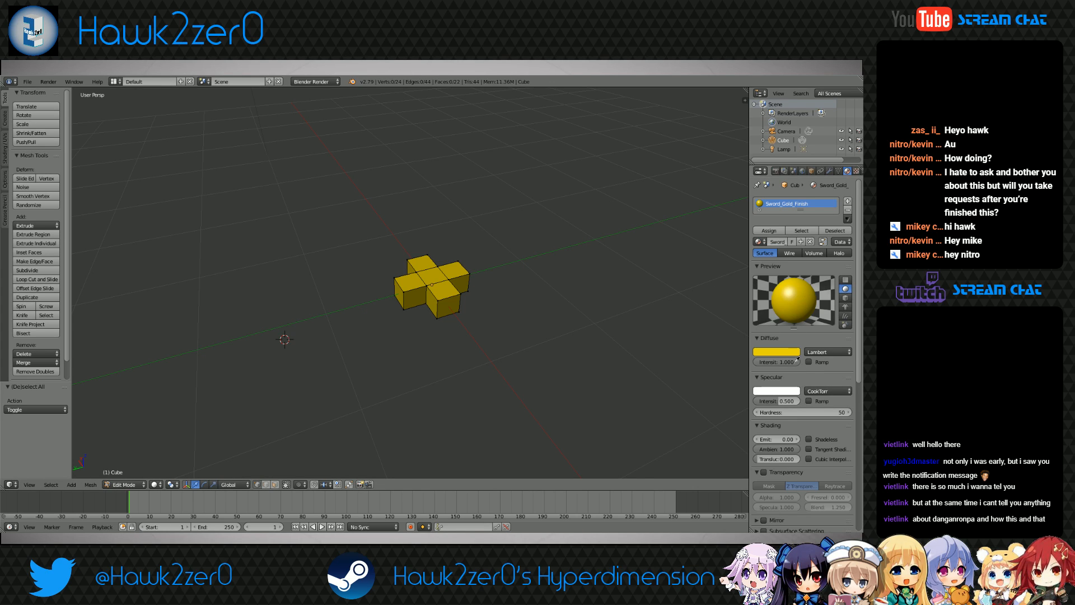
Set the gold material's specular colour to dark yellow and its specular intensity to 1.000
{"action": "left_click", "coordinate": [428, 309]}
{"action": "left_click", "coordinate": [787, 392]}
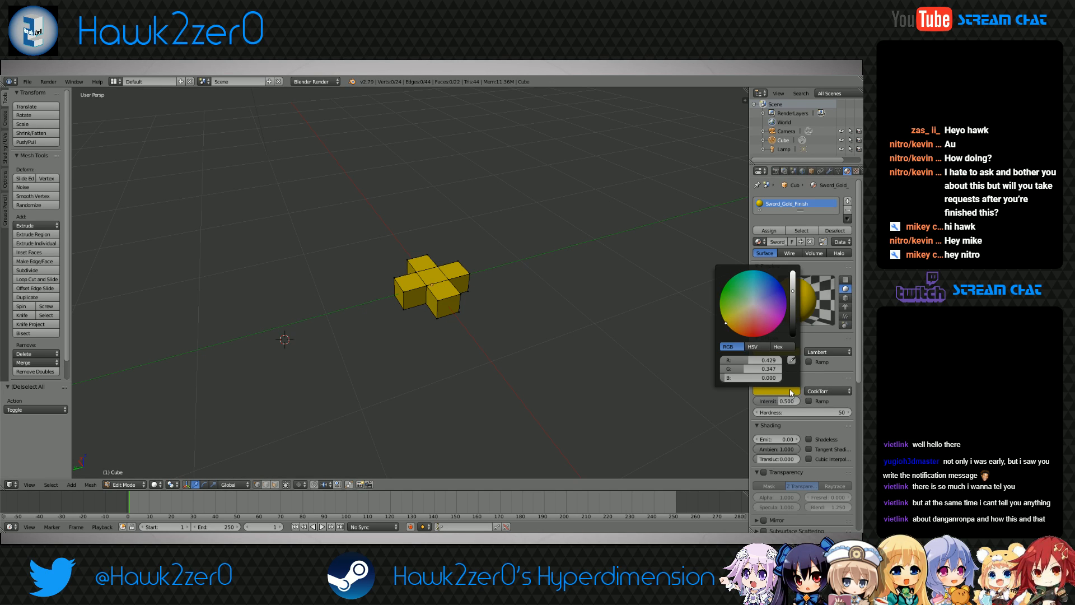
{"action": "left_click", "coordinate": [722, 320]}
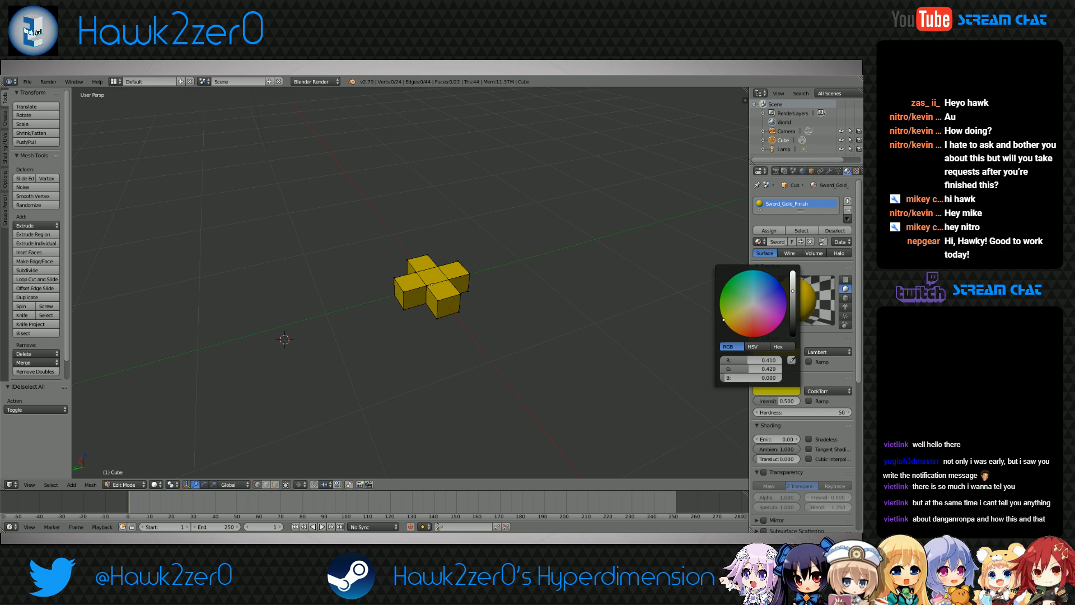
{"action": "middle_click_drag", "start_coordinate": [712, 413], "coordinate": [433, 296]}
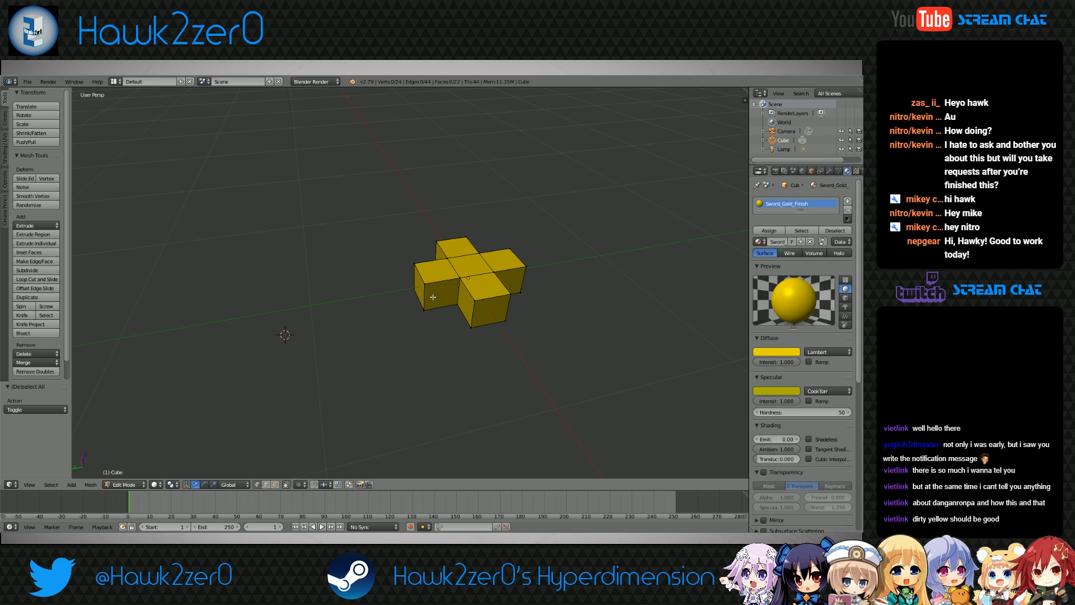
Add a cube to the mesh at the 3D cursor's current location beside the cross
{"action": "scroll", "coordinate": [442, 305], "scroll_direction": "down", "scroll_amount": 4}
{"action": "middle_click_drag", "start_coordinate": [475, 335], "coordinate": [428, 315]}
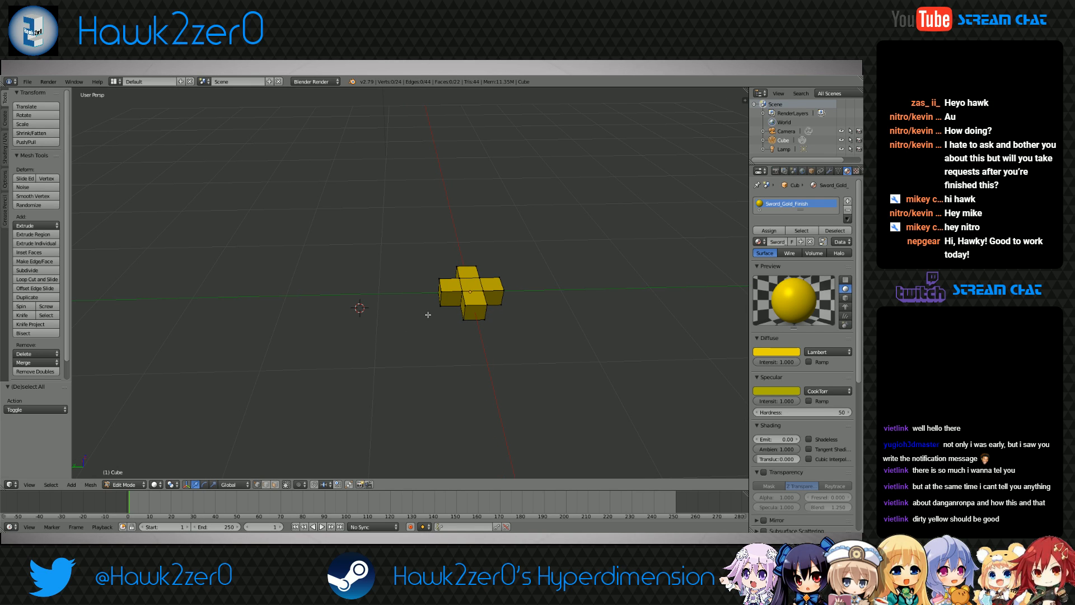
{"action": "key", "text": "shift+a"}
{"action": "left_click", "coordinate": [426, 328]}
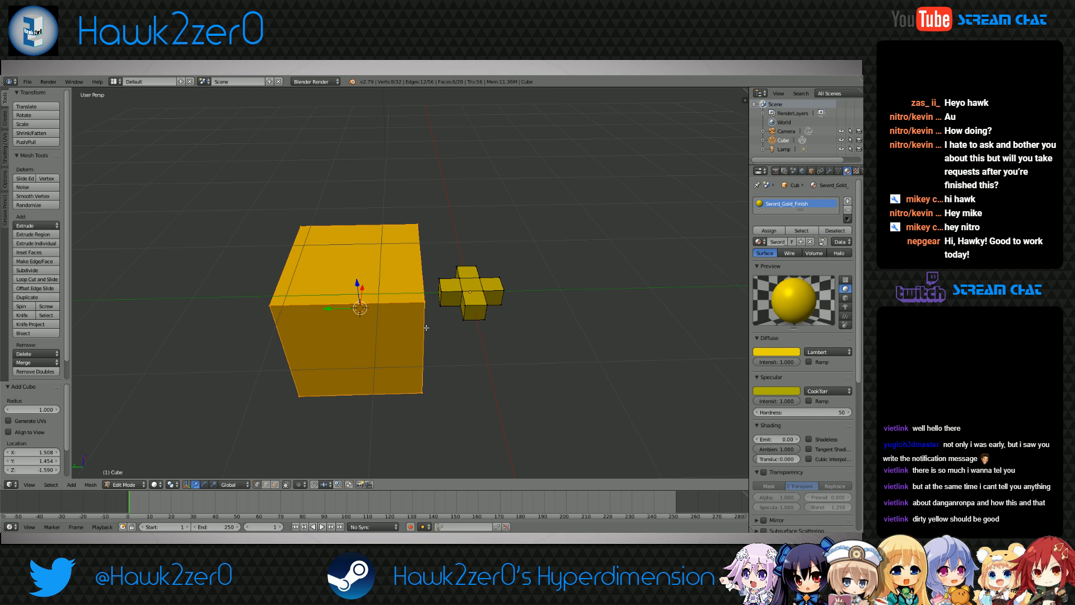
{"action": "scroll", "coordinate": [426, 328], "scroll_direction": "down", "scroll_amount": 2}
{"action": "mouse_move", "coordinate": [426, 328]}
{"action": "middle_mouse_down"}
{"action": "mouse_move", "coordinate": [444, 293]}
{"action": "mouse_move", "coordinate": [436, 327]}
{"action": "middle_mouse_up"}
Snap the 3D cursor to the scene center and snap the new cube onto it
{"action": "key", "text": "shift+s"}
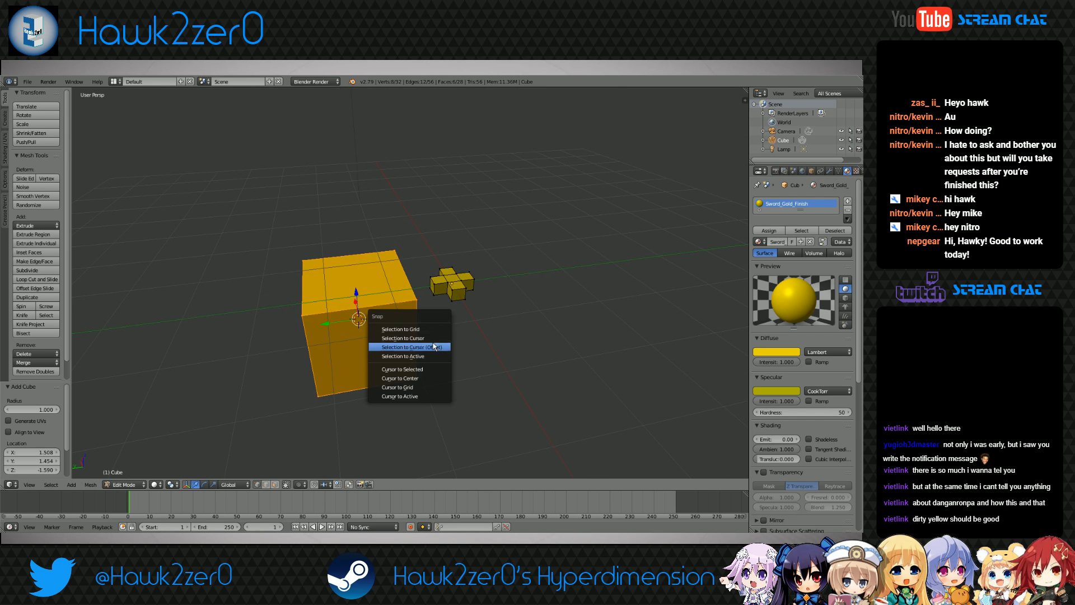
{"action": "left_click", "coordinate": [425, 378]}
{"action": "key", "text": "shift+s"}
{"action": "left_click", "coordinate": [413, 337]}
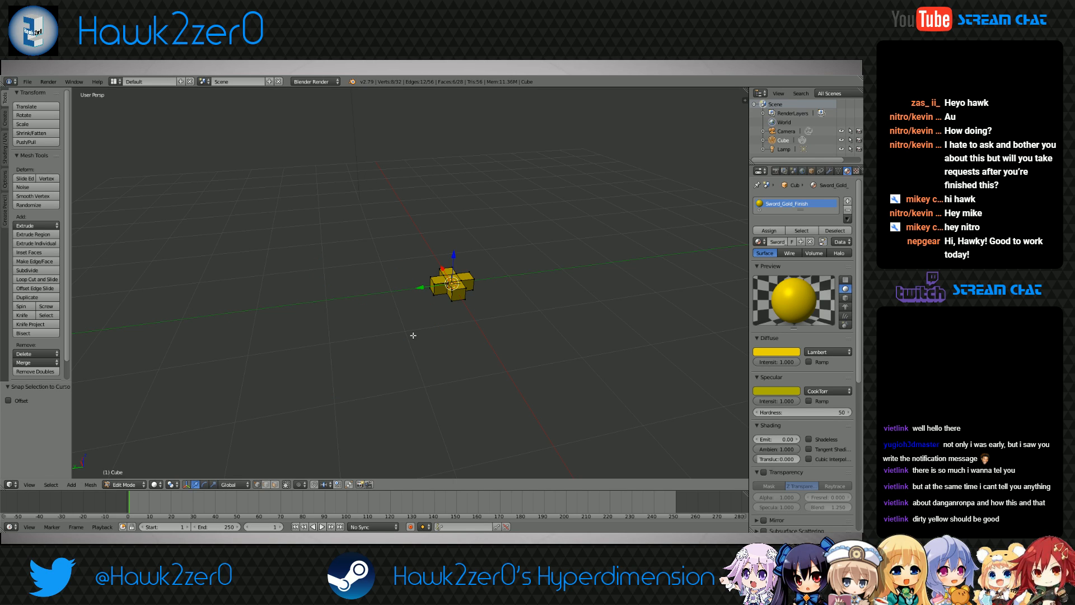
Undo the cube's snap, delete the cube's faces and snap the 3D cursor to the scene center
{"action": "key", "text": "ctrl+z"}
{"action": "key", "text": "x"}
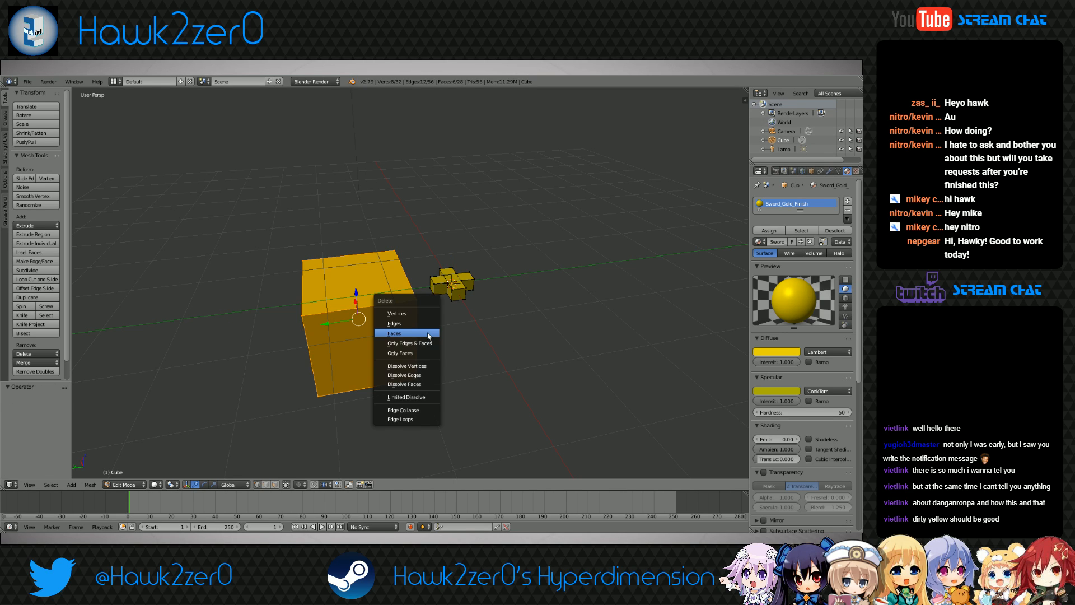
{"action": "left_click", "coordinate": [429, 336]}
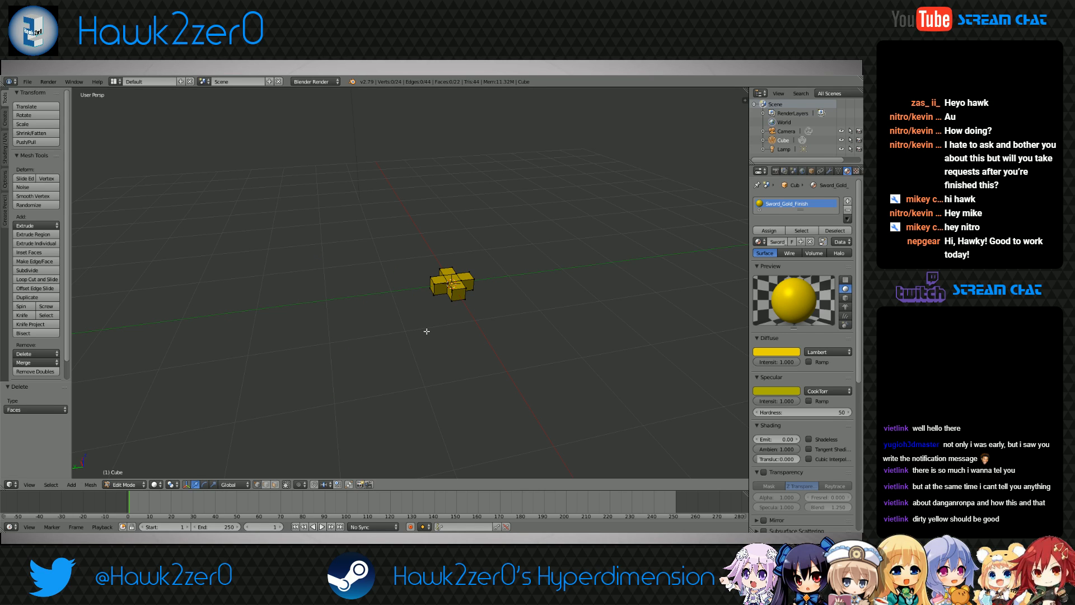
{"action": "key", "text": "shift+s"}
{"action": "left_click", "coordinate": [420, 365]}
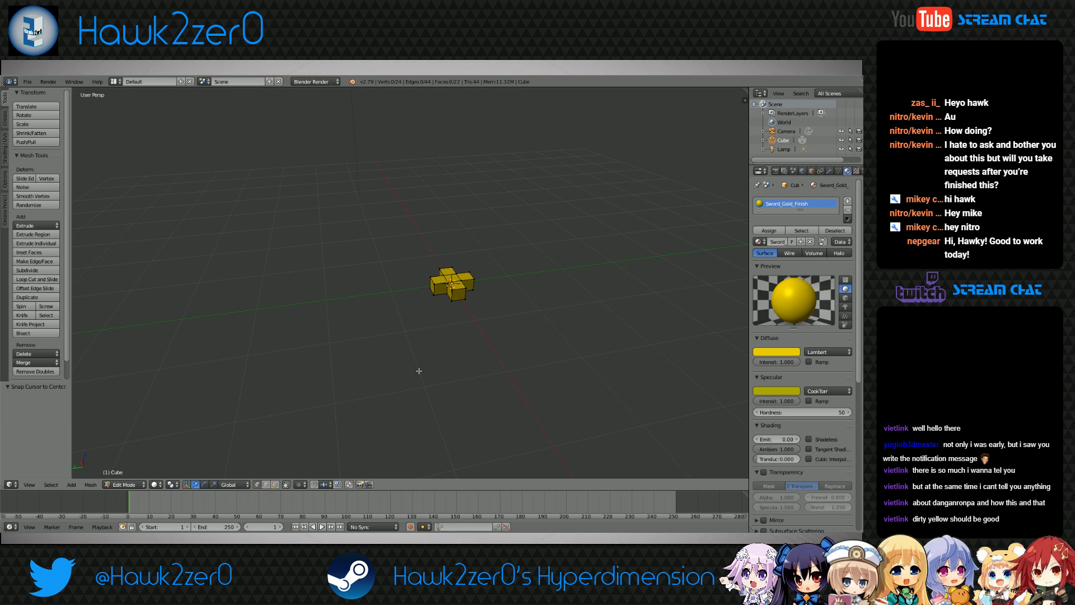
Add a cube at the center, scaled down, and move it about 1.126 along Y beside the cross
{"action": "key", "text": "shift+a"}
{"action": "left_click", "coordinate": [419, 358]}
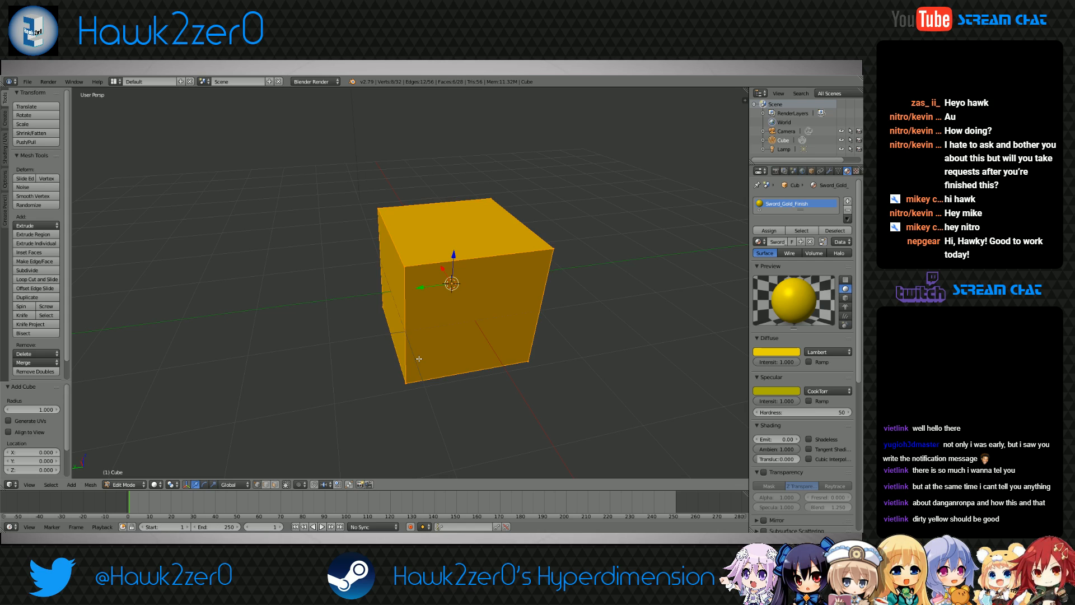
{"action": "key", "text": "s"}
{"action": "left_click", "coordinate": [484, 308]}
{"action": "left_click_drag", "start_coordinate": [420, 287], "coordinate": [347, 299]}
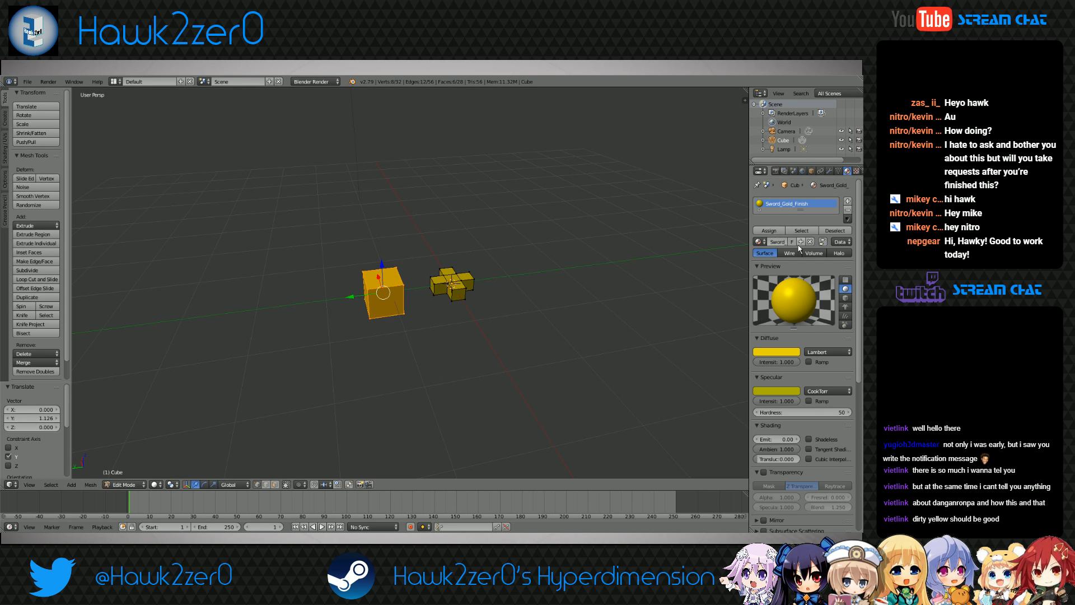
Add a second material slot with a new material named Sword_Blade_Material
{"action": "left_click", "coordinate": [847, 202]}
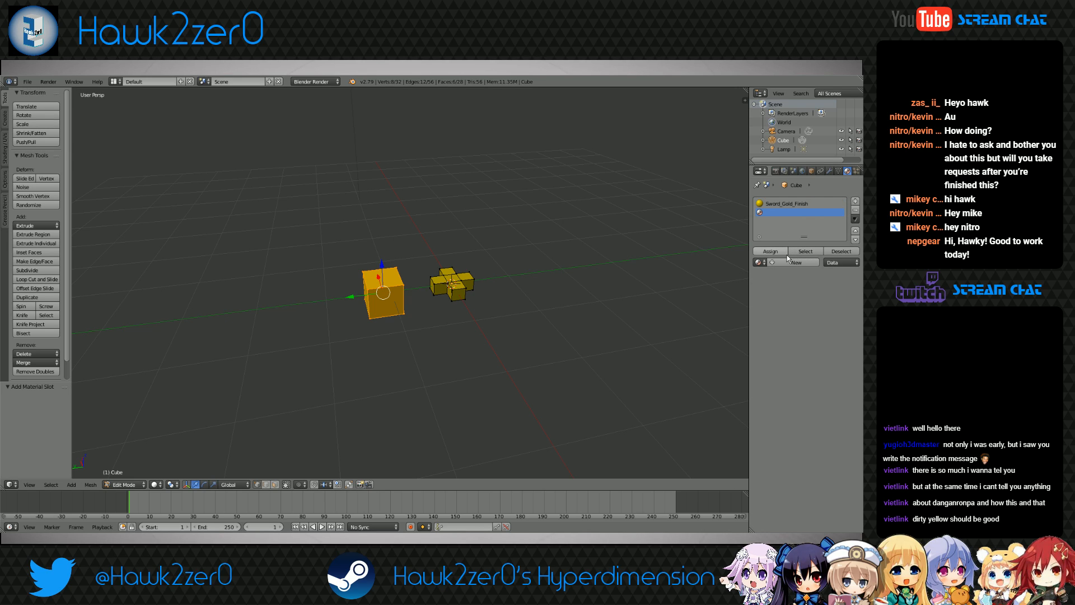
{"action": "left_click", "coordinate": [787, 262]}
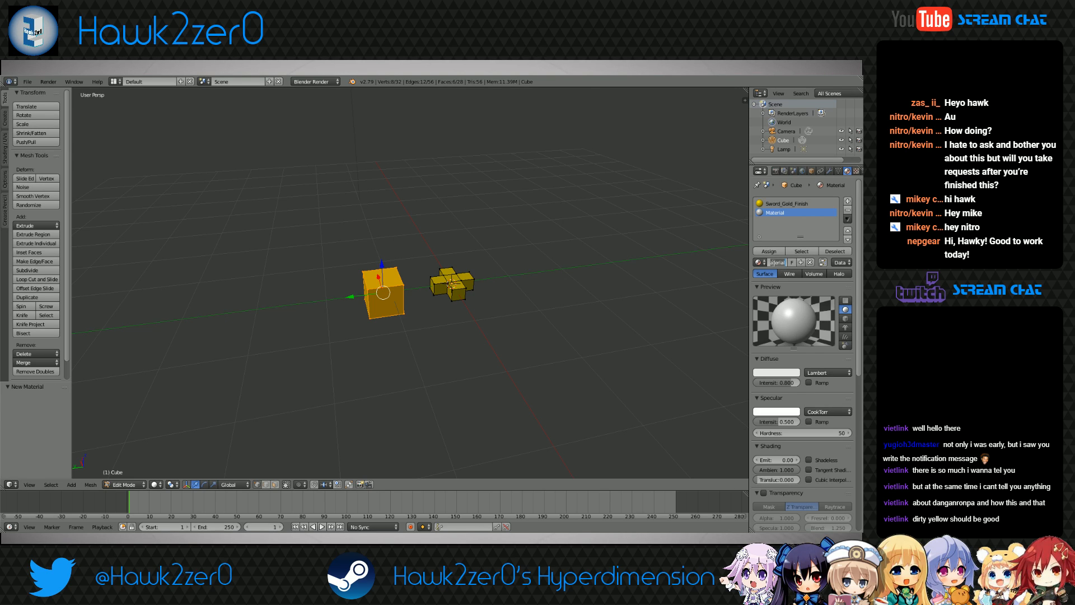
{"action": "type", "text": "S"}
{"action": "key", "text": "Return"}
Give the blade material white diffuse and light grey specular colours at intensity 1.000, and assign it to the new cube
{"action": "left_click", "coordinate": [789, 373]}
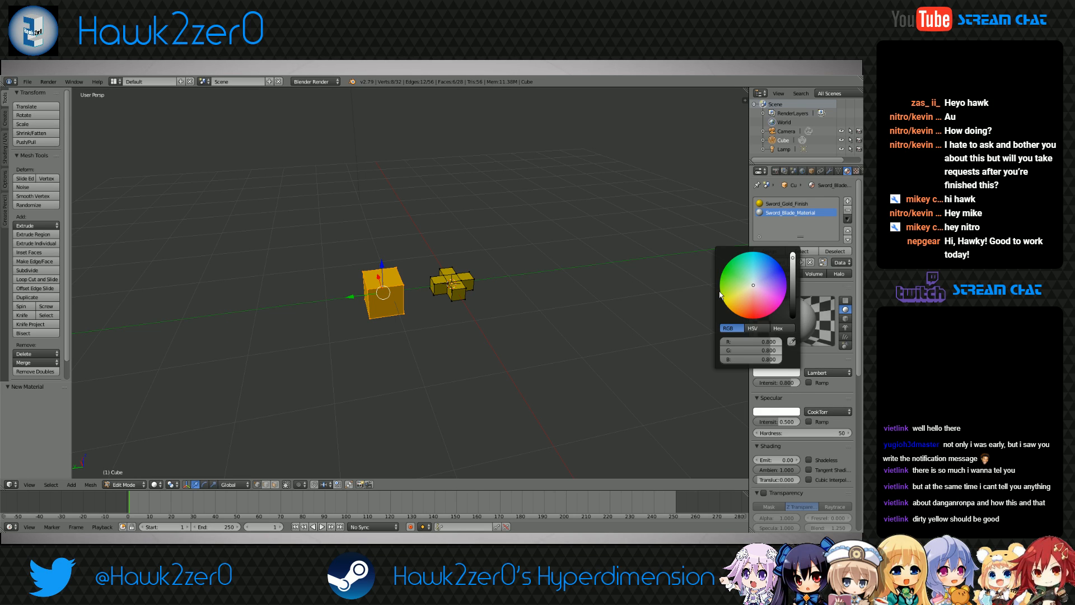
{"action": "left_click_drag", "start_coordinate": [793, 272], "coordinate": [793, 251]}
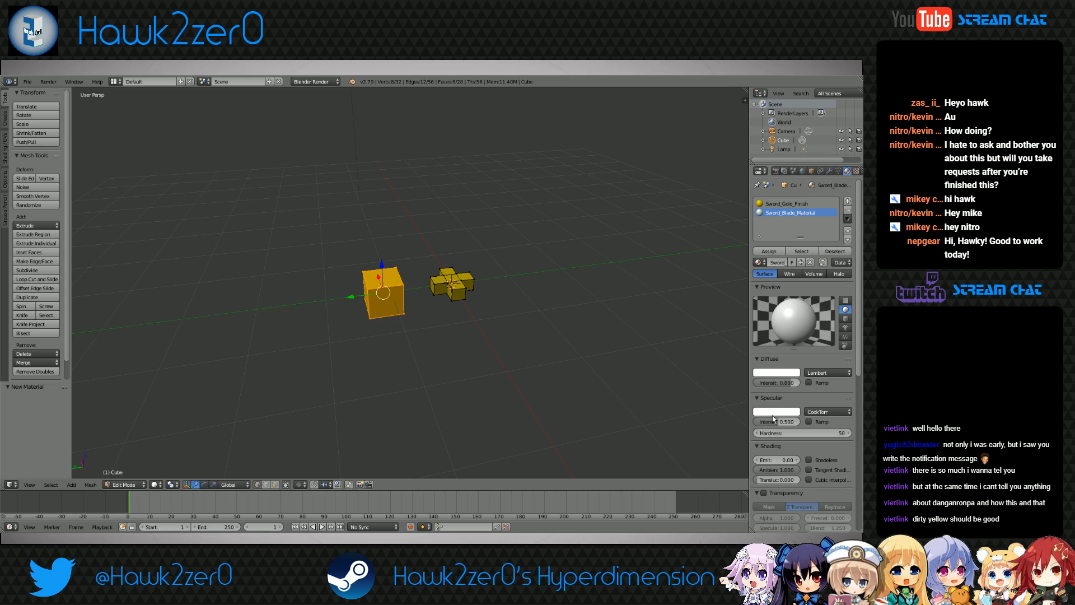
{"action": "left_click_drag", "start_coordinate": [777, 422], "coordinate": [801, 422]}
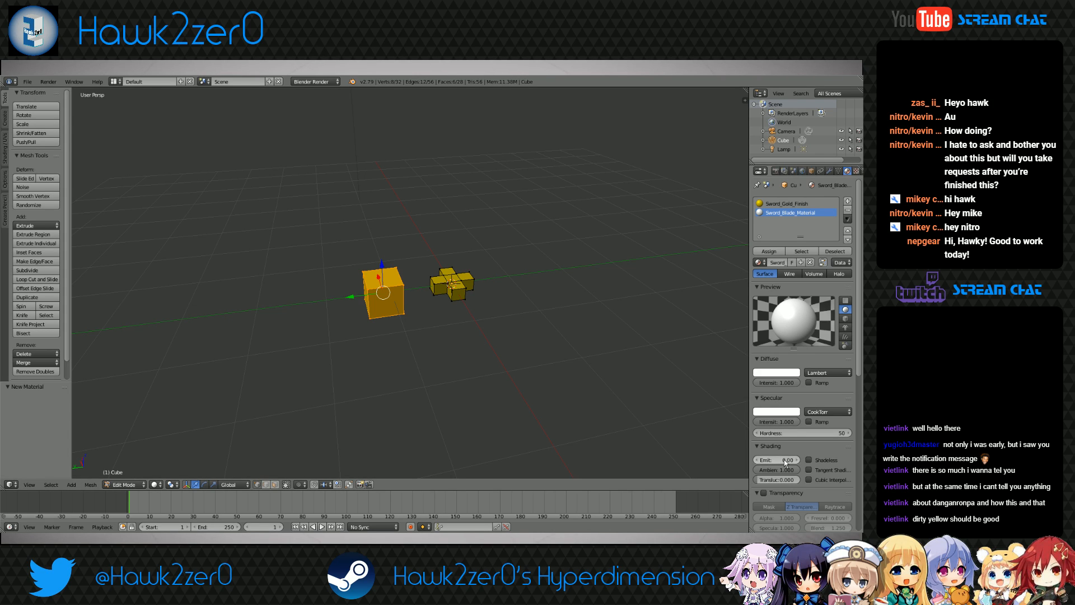
{"action": "left_click", "coordinate": [793, 414]}
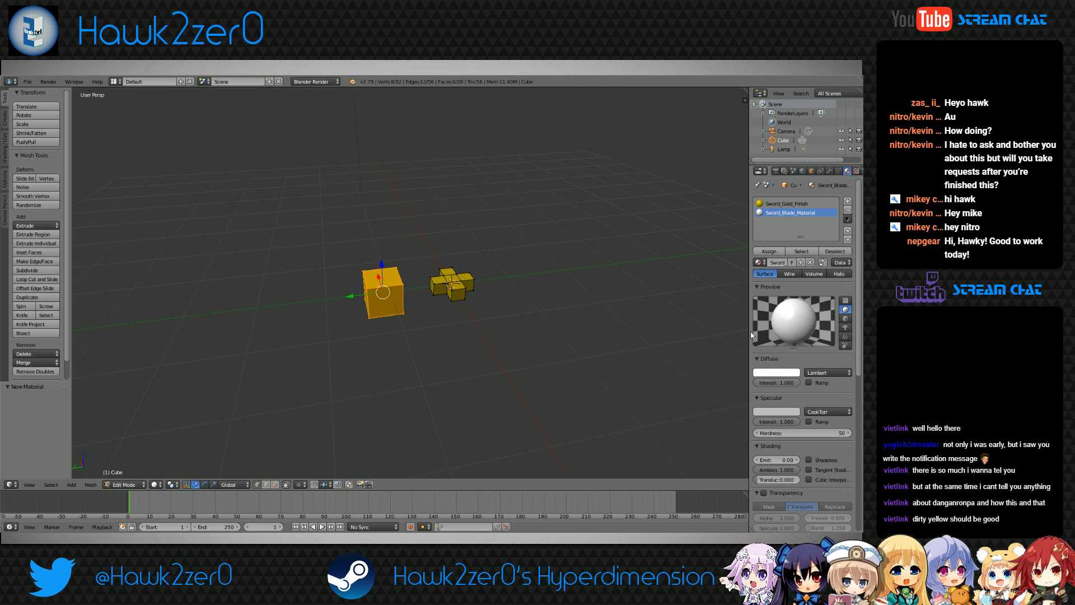
{"action": "left_click", "coordinate": [770, 252]}
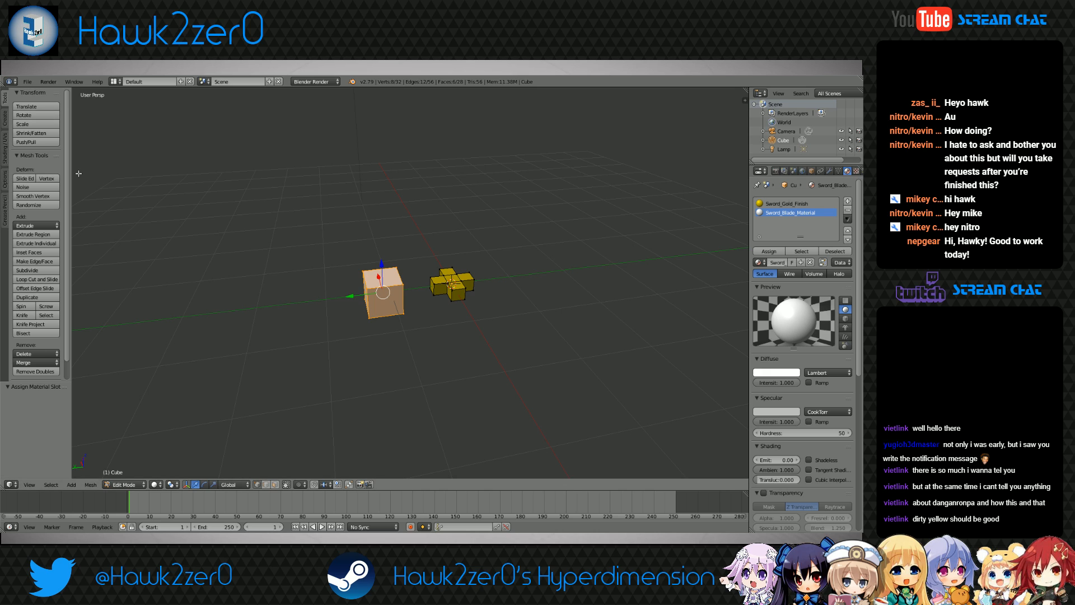
Flatten the new cube along Z to a scale of about 0.206
{"action": "middle_click_drag", "start_coordinate": [358, 318], "coordinate": [379, 338], "text": "shift"}
{"action": "scroll", "coordinate": [383, 353], "scroll_direction": "up", "scroll_amount": 3}
{"action": "middle_click_drag", "start_coordinate": [403, 414], "coordinate": [426, 350], "text": "shift"}
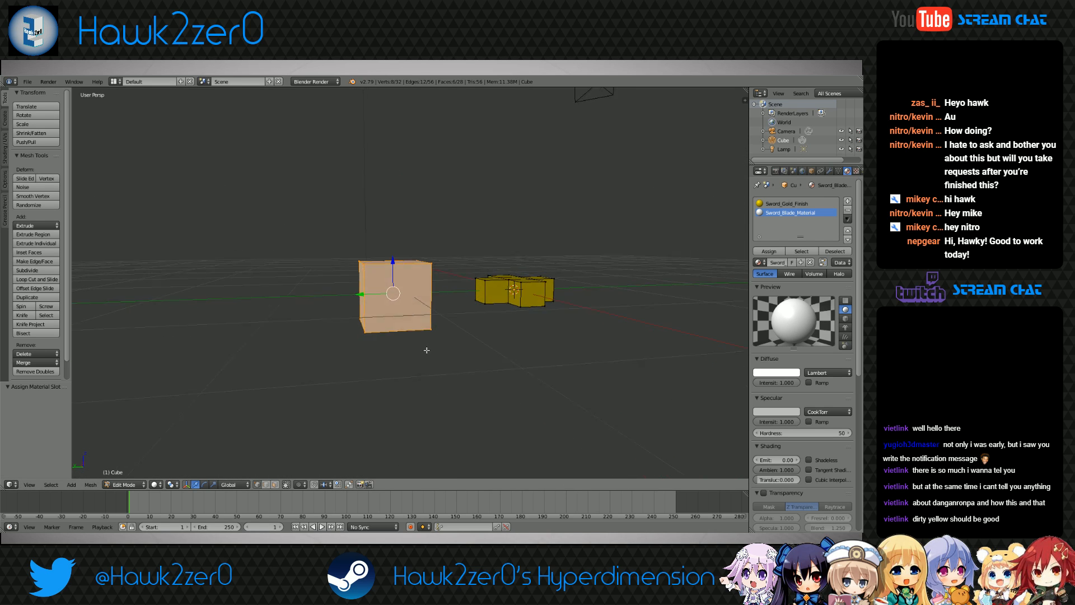
{"action": "key", "text": "s"}
{"action": "key", "text": "z"}
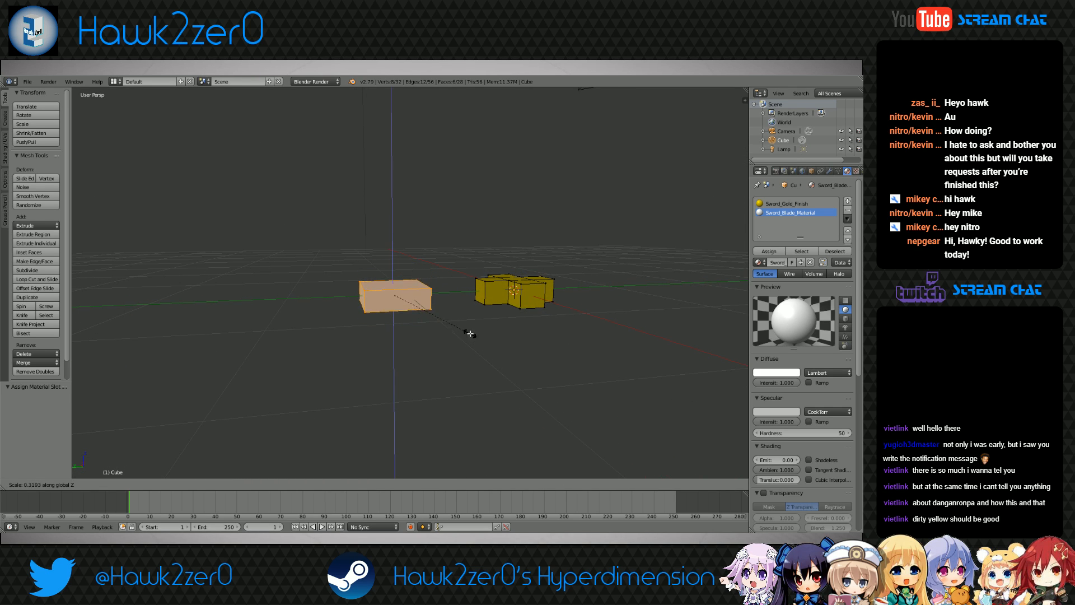
{"action": "left_click", "coordinate": [445, 312]}
{"action": "mouse_move", "coordinate": [444, 313]}
{"action": "middle_mouse_down"}
{"action": "mouse_move", "coordinate": [403, 391]}
{"action": "mouse_move", "coordinate": [420, 442]}
{"action": "mouse_move", "coordinate": [537, 408]}
{"action": "mouse_move", "coordinate": [456, 379]}
{"action": "mouse_move", "coordinate": [446, 355]}
{"action": "mouse_move", "coordinate": [308, 355]}
{"action": "mouse_move", "coordinate": [304, 329]}
{"action": "mouse_move", "coordinate": [469, 365]}
{"action": "mouse_move", "coordinate": [445, 367]}
{"action": "mouse_move", "coordinate": [460, 387]}
{"action": "mouse_move", "coordinate": [419, 333]}
{"action": "mouse_move", "coordinate": [449, 324]}
{"action": "middle_mouse_up"}
{"action": "scroll", "coordinate": [450, 324], "scroll_direction": "up", "scroll_amount": 2}
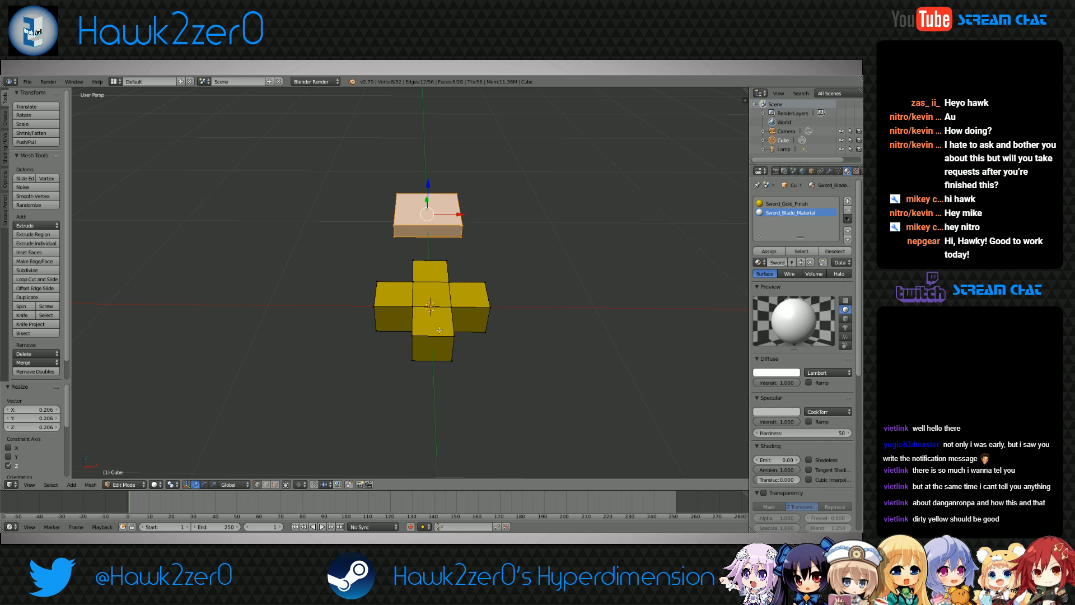
Undo the cube's flattening and material assignment, and delete the cube's faces
{"action": "middle_click_drag", "start_coordinate": [439, 330], "coordinate": [566, 292]}
{"action": "key", "text": "ctrl+z"}
{"action": "key", "text": "ctrl+z"}
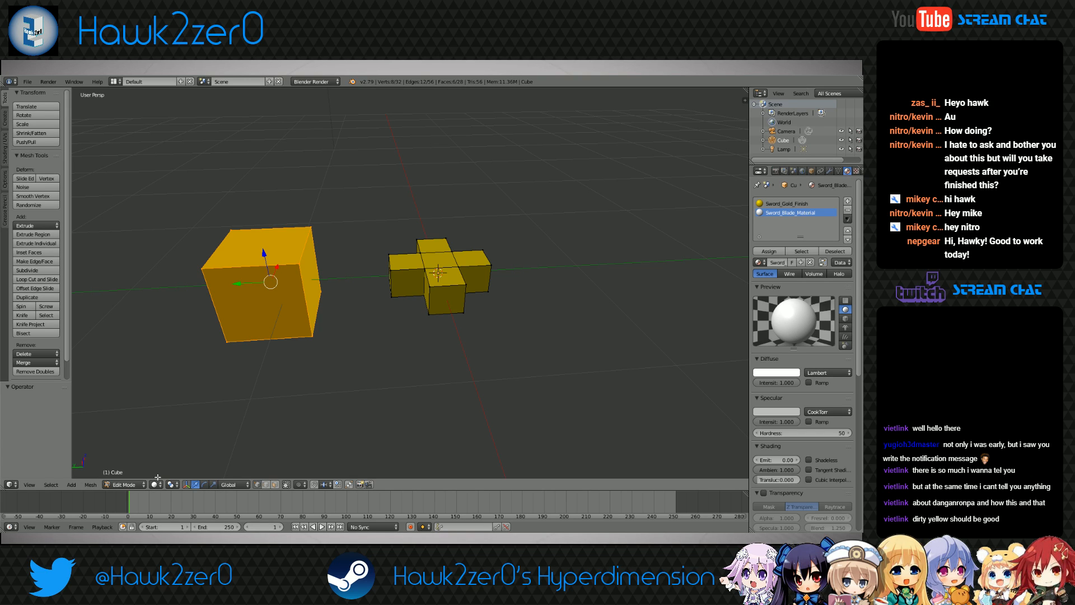
{"action": "middle_click_drag", "start_coordinate": [329, 290], "coordinate": [347, 297], "text": "shift"}
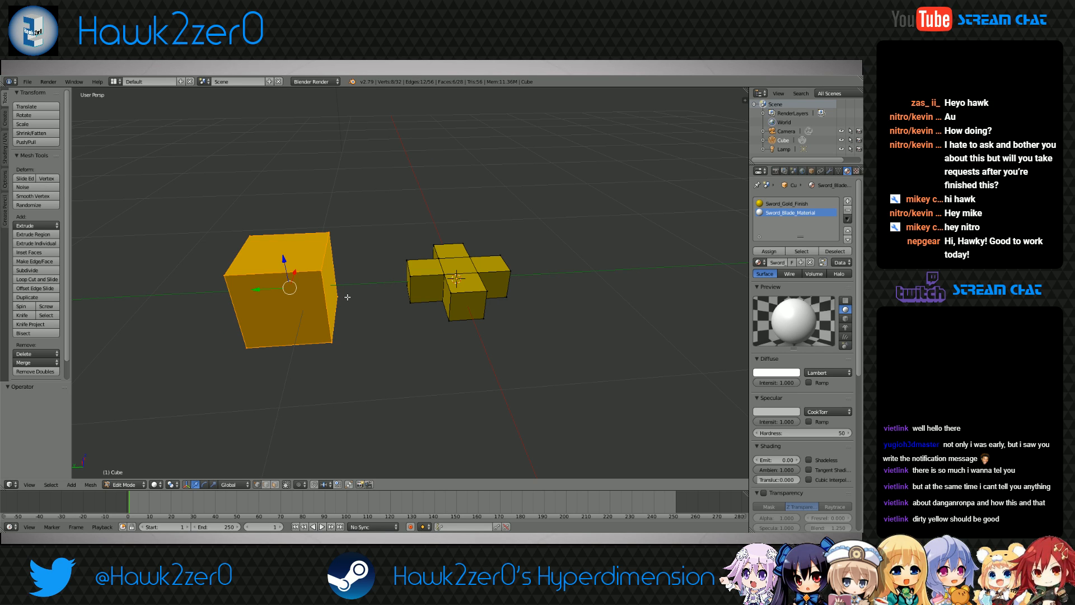
{"action": "middle_click_drag", "start_coordinate": [347, 296], "coordinate": [331, 360]}
{"action": "key", "text": "x"}
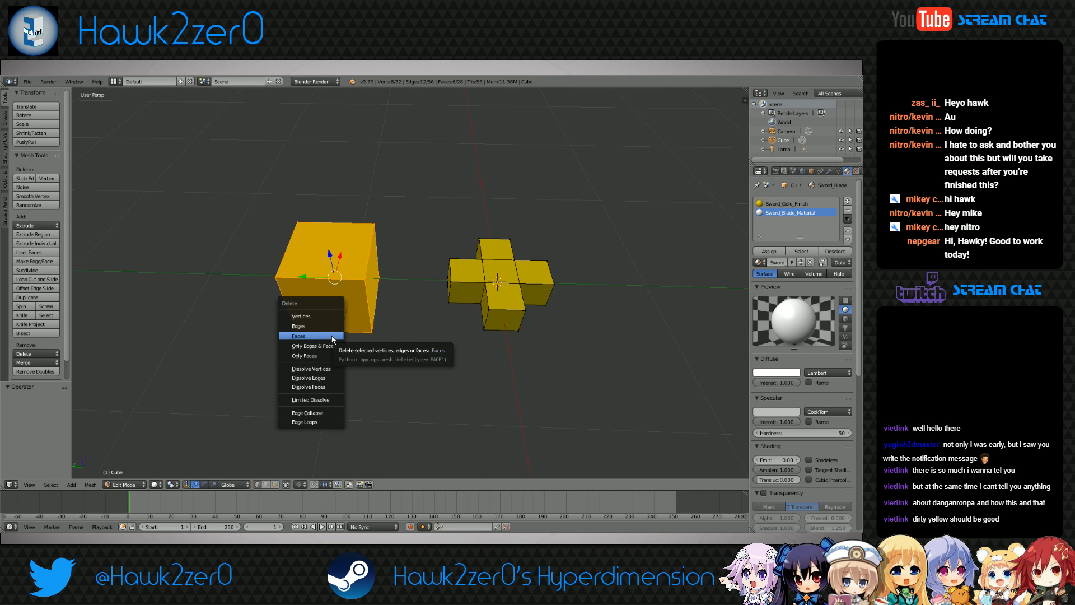
{"action": "left_click", "coordinate": [332, 337]}
Switch to Object Mode, deselect everything and remove the Sword_Blade_Material slot from the cross
{"action": "left_click", "coordinate": [128, 485]}
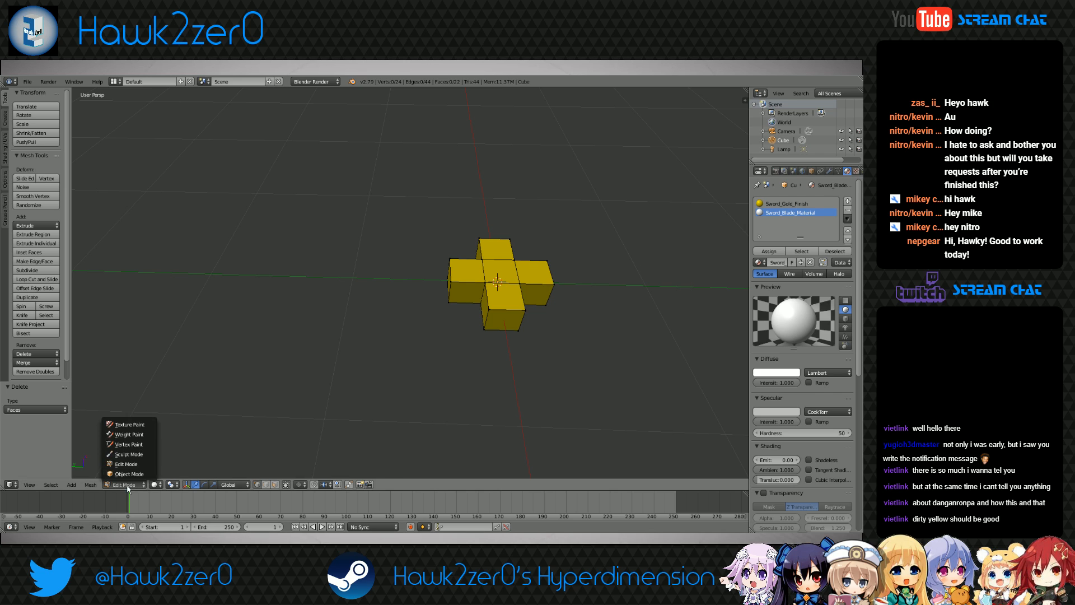
{"action": "left_click", "coordinate": [131, 474]}
{"action": "middle_click_drag", "start_coordinate": [412, 315], "coordinate": [560, 320]}
{"action": "scroll", "coordinate": [460, 364], "scroll_direction": "down", "scroll_amount": 3}
{"action": "key", "text": "a"}
{"action": "left_click", "coordinate": [848, 209]}
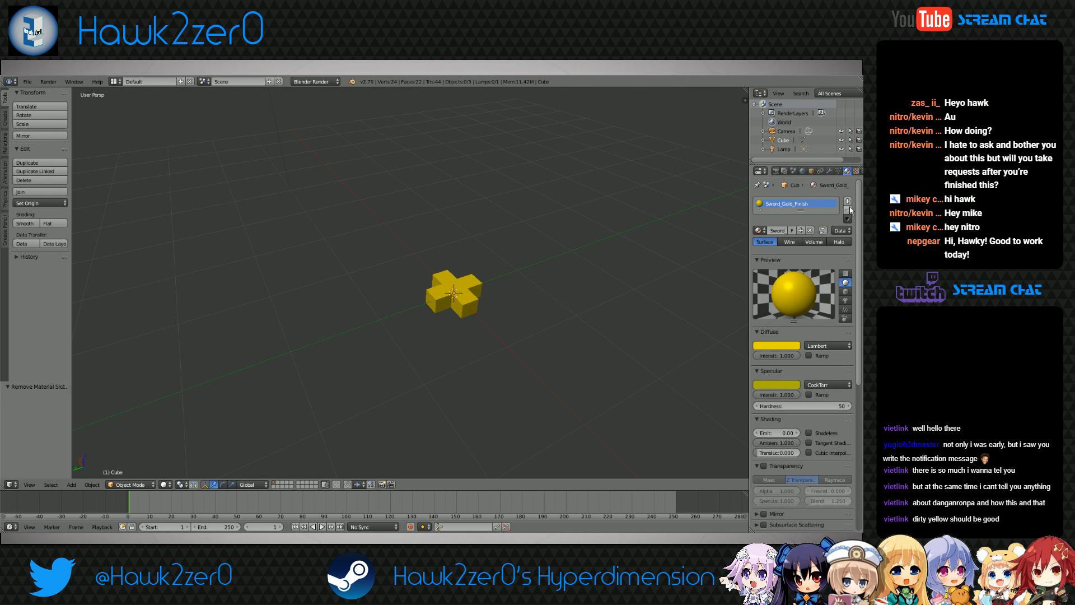
Select the cross object and rename it as Sword_Cross
{"action": "left_click", "coordinate": [783, 140]}
{"action": "double_click", "coordinate": [783, 140]}
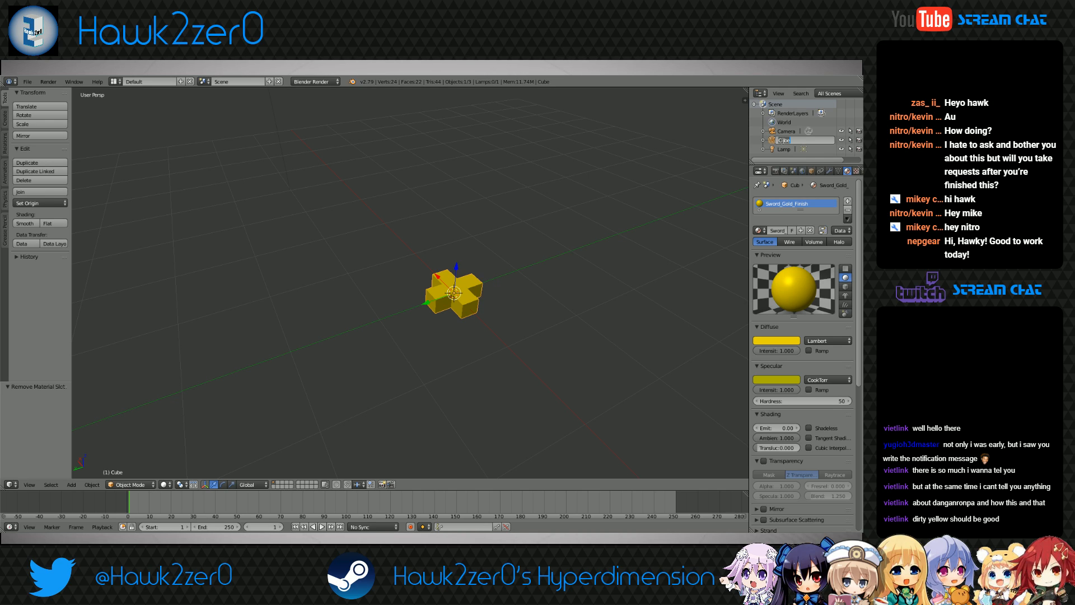
{"action": "type", "text": "Sword_Cross"}
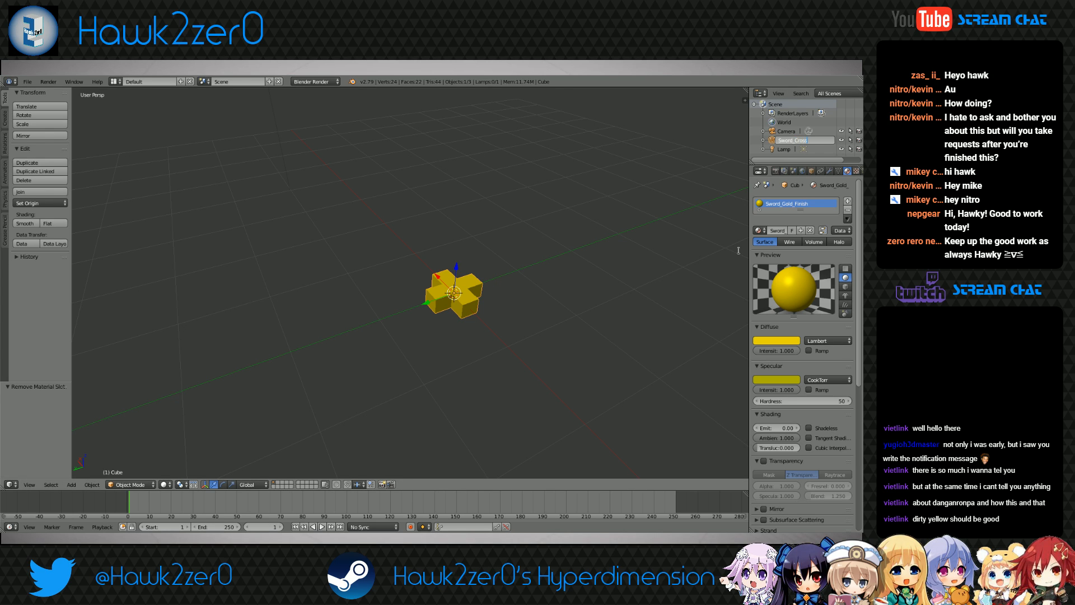
{"action": "key", "text": "Return"}
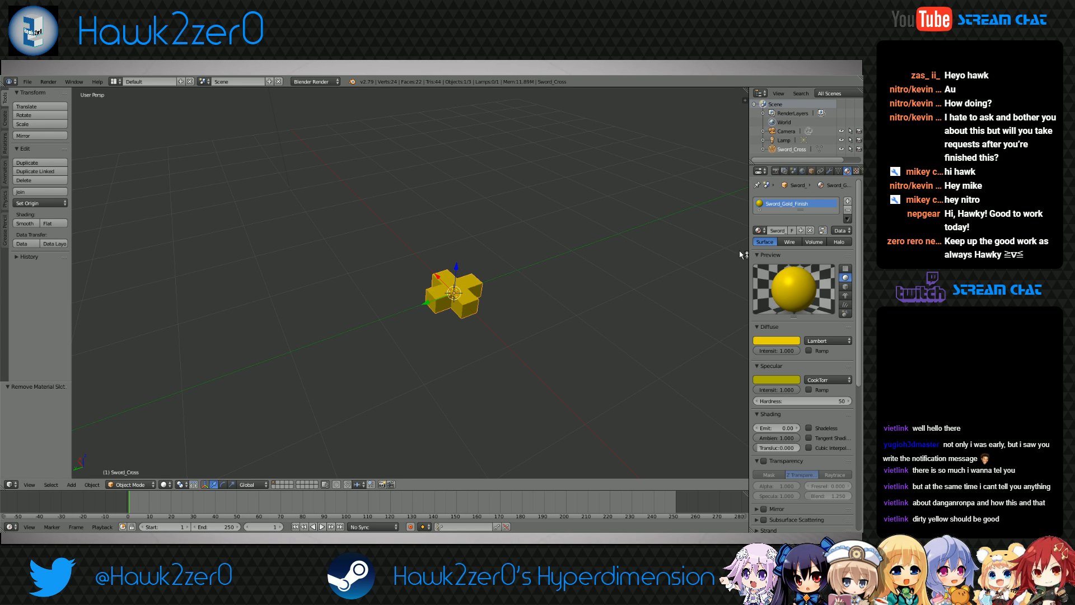
{"action": "mouse_move", "coordinate": [501, 305]}
{"action": "middle_mouse_down"}
{"action": "mouse_move", "coordinate": [472, 336]}
{"action": "mouse_move", "coordinate": [499, 314]}
{"action": "middle_mouse_up"}
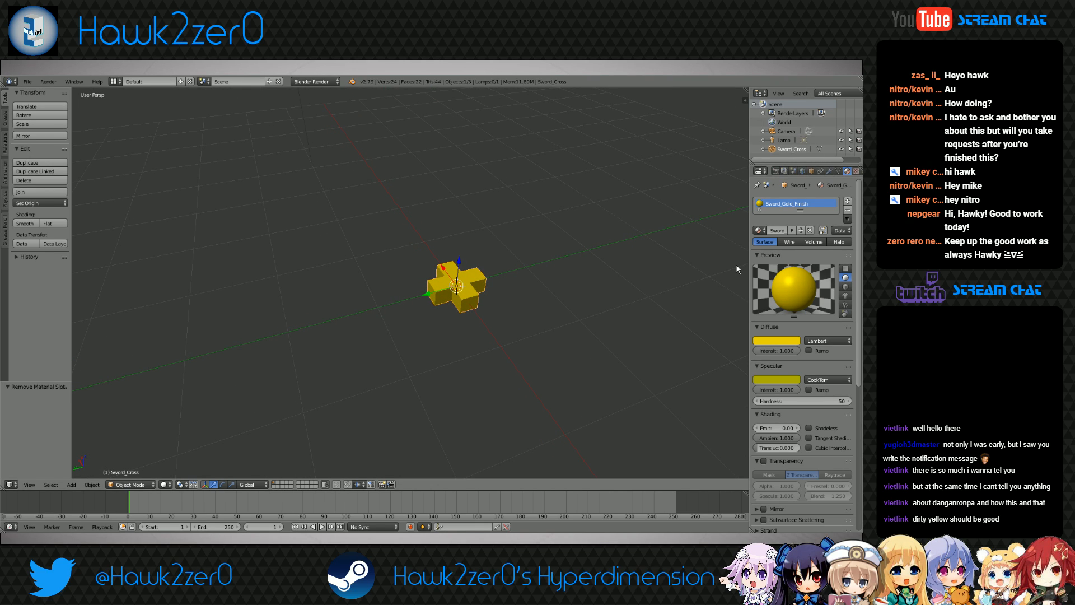
Add a cube and rename it as Sword_Blade_Edge
{"action": "key", "text": "shift+a"}
{"action": "mouse_move", "coordinate": [426, 298]}
{"action": "left_click", "coordinate": [477, 308]}
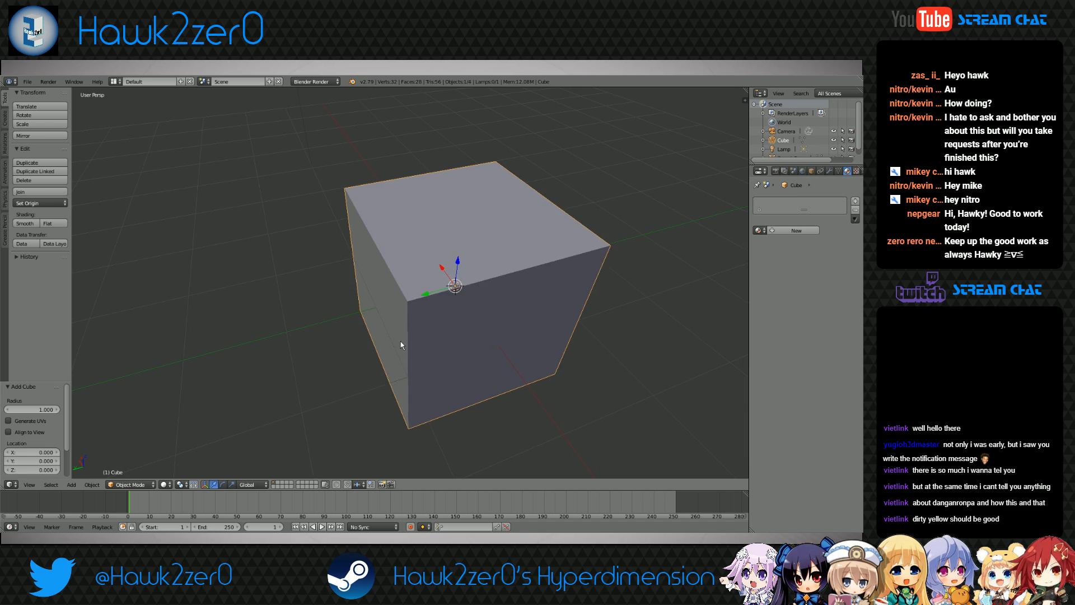
{"action": "middle_click_drag", "start_coordinate": [401, 341], "coordinate": [413, 335], "text": "shift"}
{"action": "scroll", "coordinate": [782, 139], "scroll_direction": "down", "scroll_amount": 1}
{"action": "left_click_drag", "start_coordinate": [805, 163], "coordinate": [805, 216]}
{"action": "double_click", "coordinate": [783, 140]}
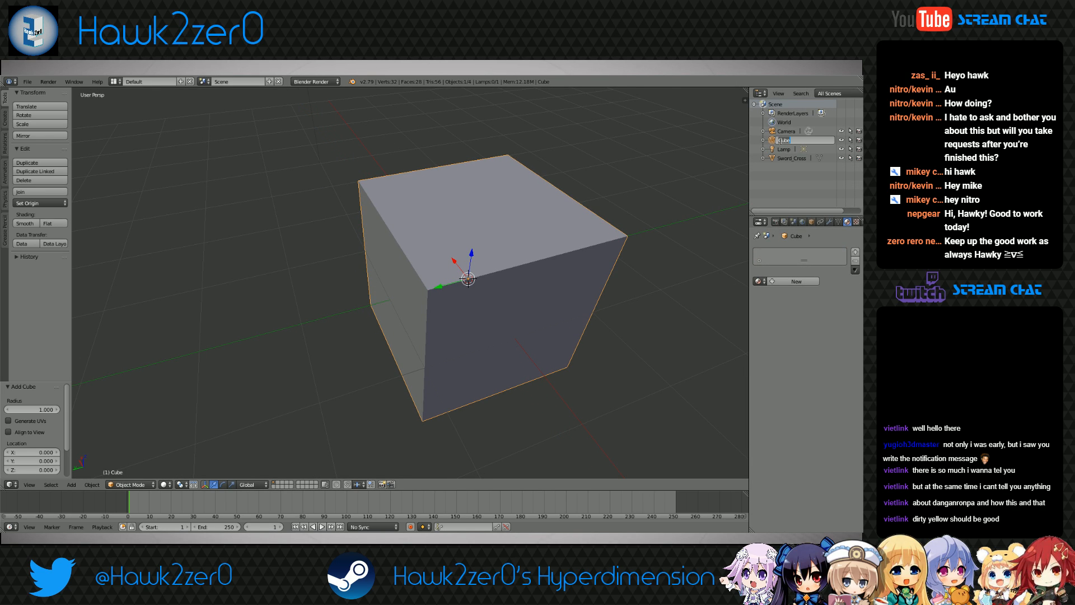
{"action": "type", "text": "SworD"}
{"action": "type", "text": "_Blade_Edge"}
{"action": "key", "text": "Return"}
Scale the new cube down to about 0.185 and flatten it along Z to a scale of about 0.416
{"action": "key", "text": "s"}
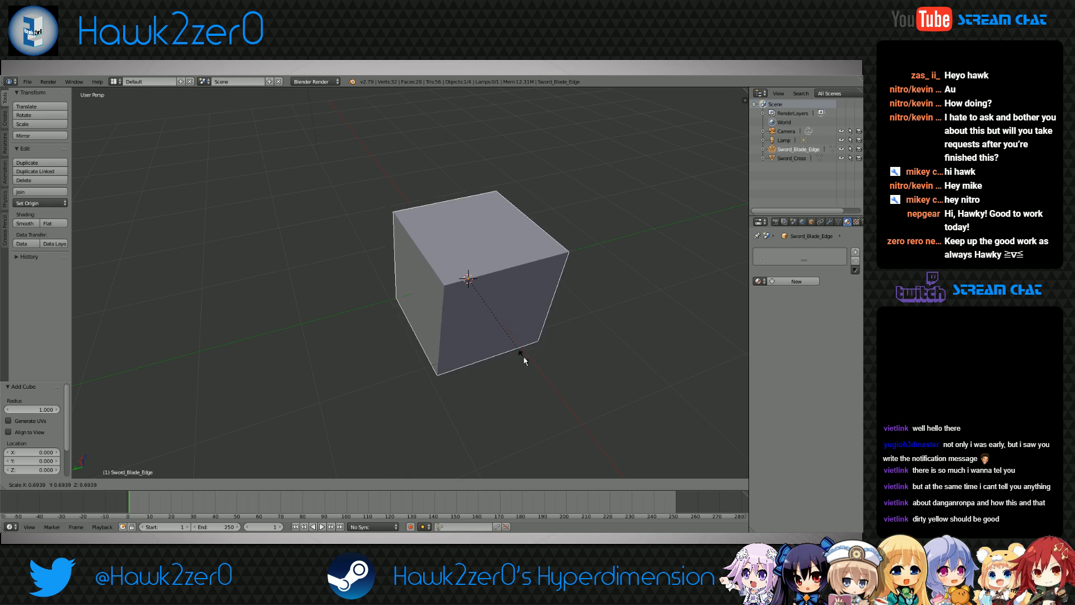
{"action": "left_click", "coordinate": [507, 351]}
{"action": "middle_click_drag", "start_coordinate": [507, 352], "coordinate": [491, 324]}
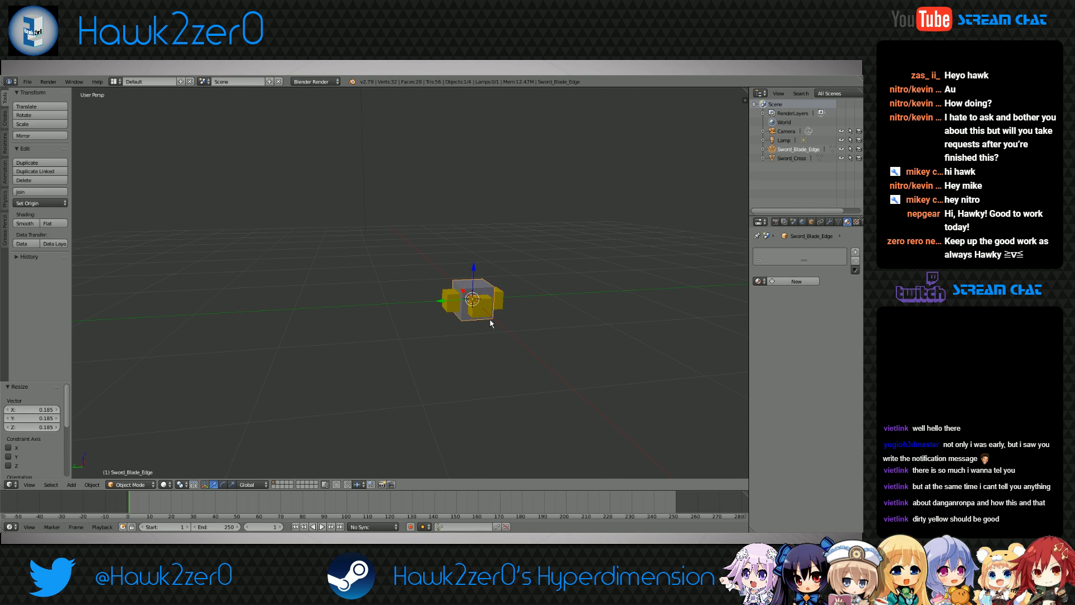
{"action": "key", "text": "s"}
{"action": "key", "text": "z"}
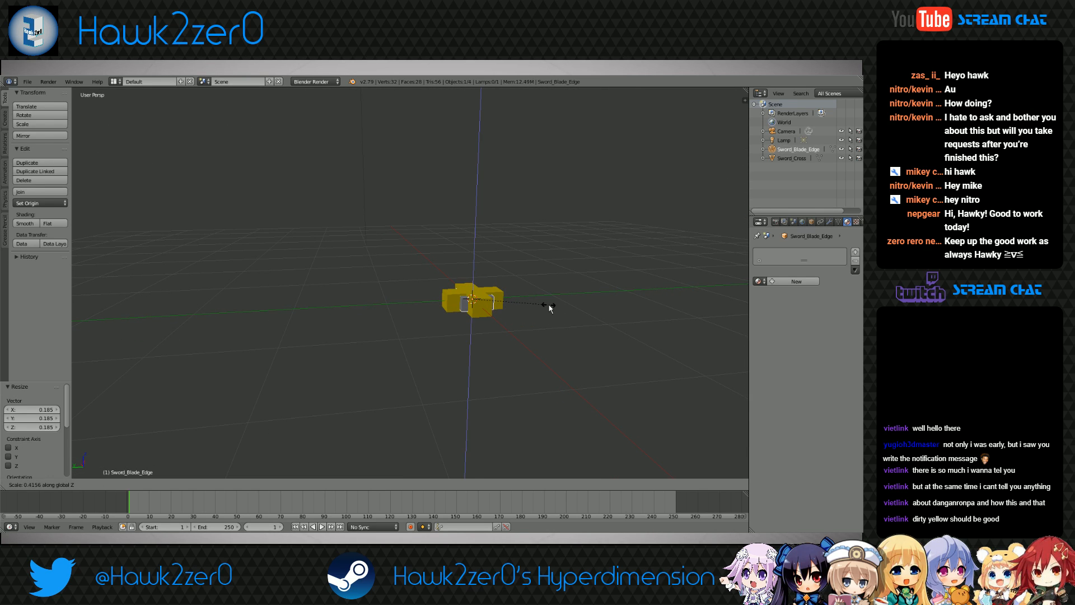
{"action": "left_click", "coordinate": [549, 305]}
{"action": "middle_click_drag", "start_coordinate": [549, 305], "coordinate": [463, 383]}
Move the flattened block about 0.589 along Y so it sits beside the gold cross
{"action": "key", "text": "g"}
{"action": "key", "text": "y"}
{"action": "left_click", "coordinate": [401, 351]}
{"action": "middle_click_drag", "start_coordinate": [401, 350], "coordinate": [404, 361]}
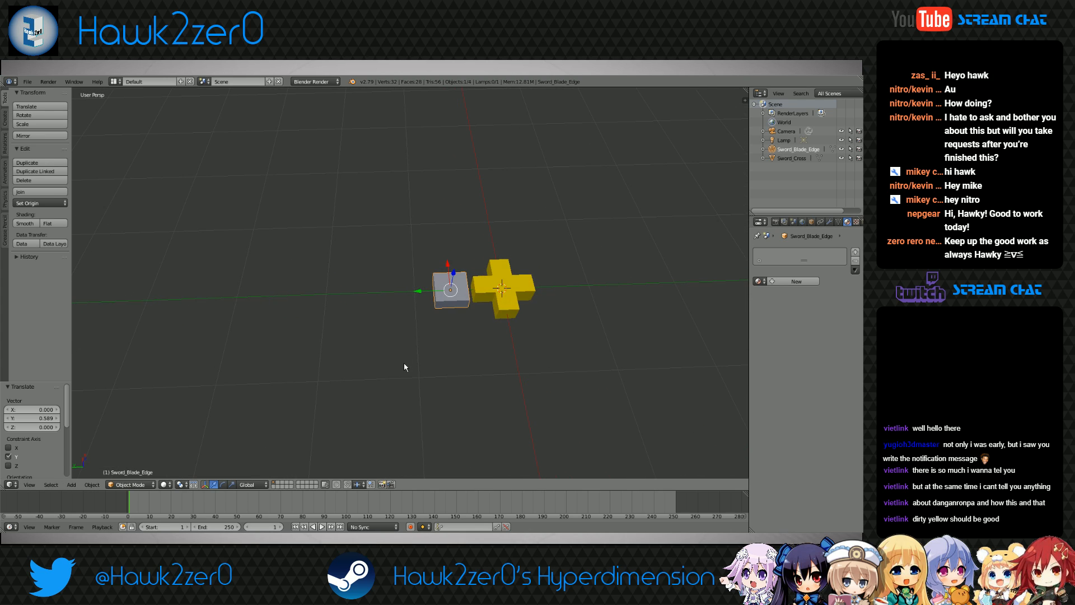
Give the block a new material with diffuse and specular intensity of 1.000 and a grey specular colour of RGB 0.477
{"action": "left_click", "coordinate": [856, 252]}
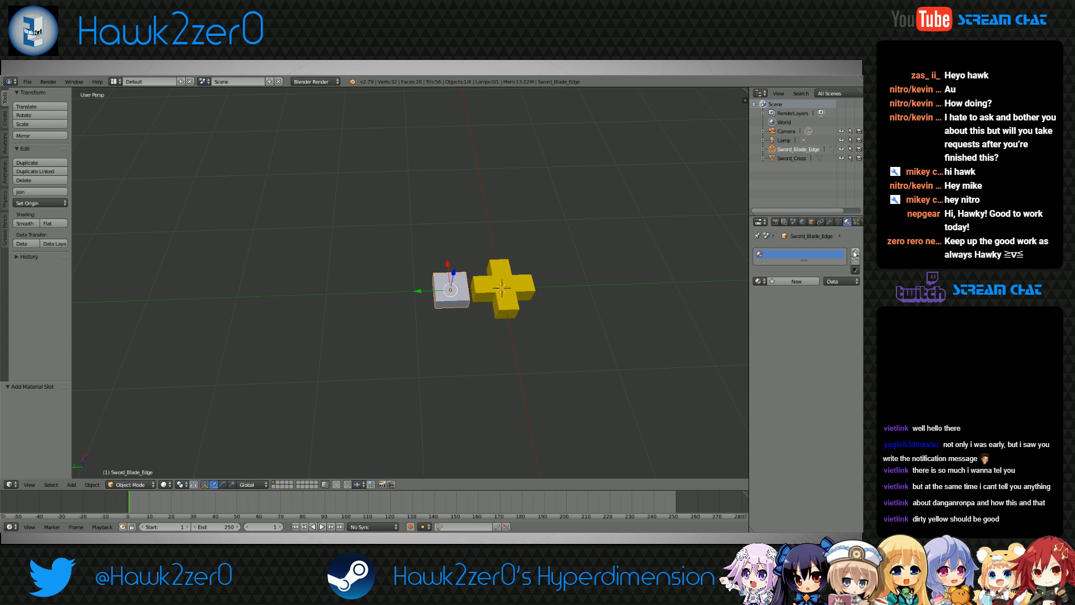
{"action": "left_click", "coordinate": [789, 281]}
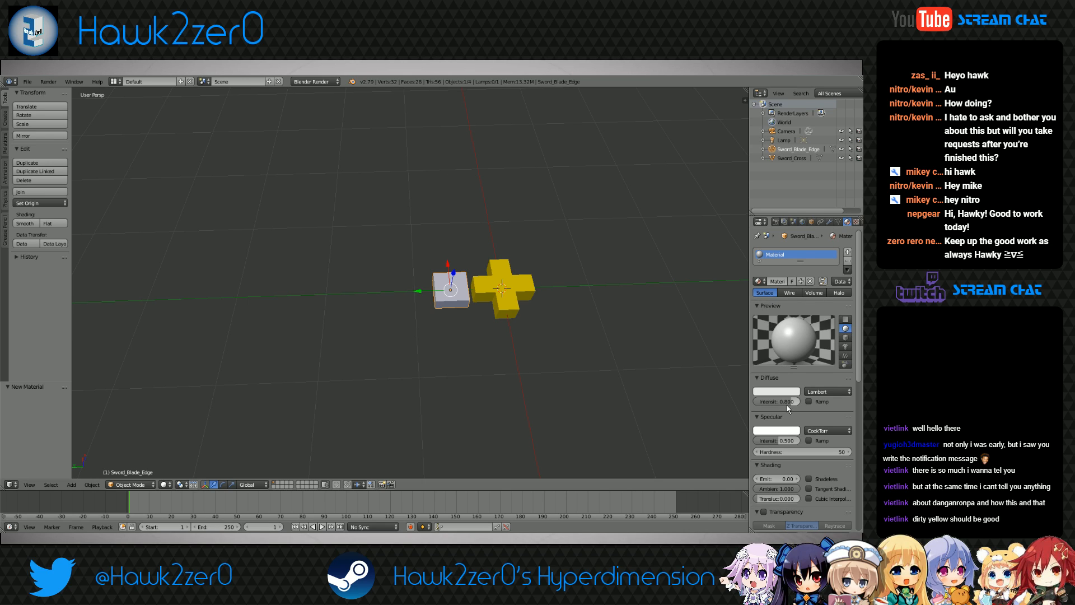
{"action": "left_click_drag", "start_coordinate": [791, 402], "coordinate": [845, 423]}
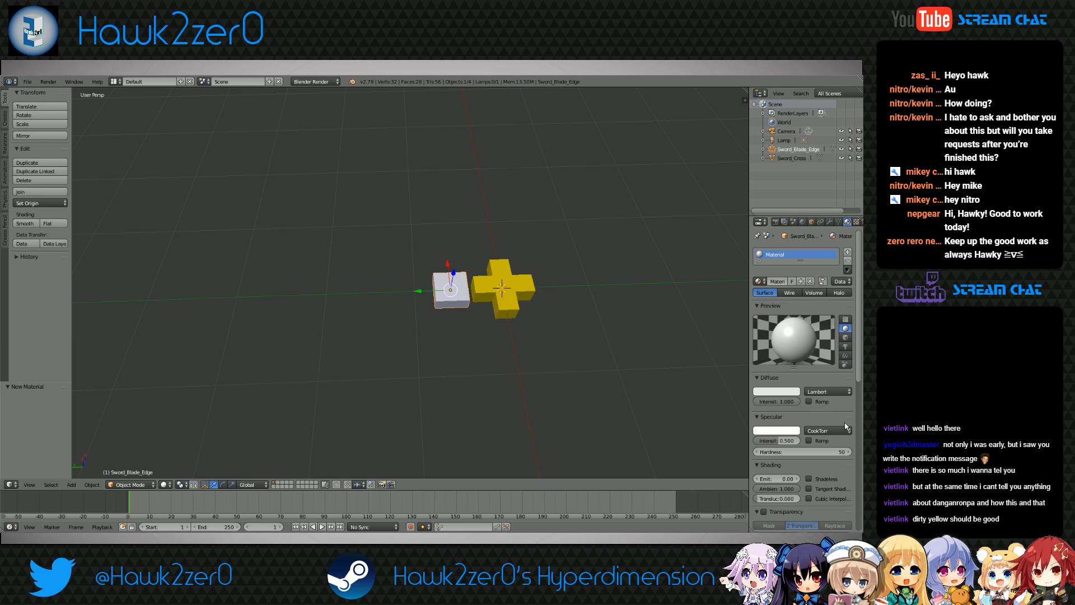
{"action": "left_click_drag", "start_coordinate": [784, 441], "coordinate": [798, 439]}
{"action": "left_click", "coordinate": [763, 432]}
{"action": "left_click_drag", "start_coordinate": [792, 319], "coordinate": [792, 332]}
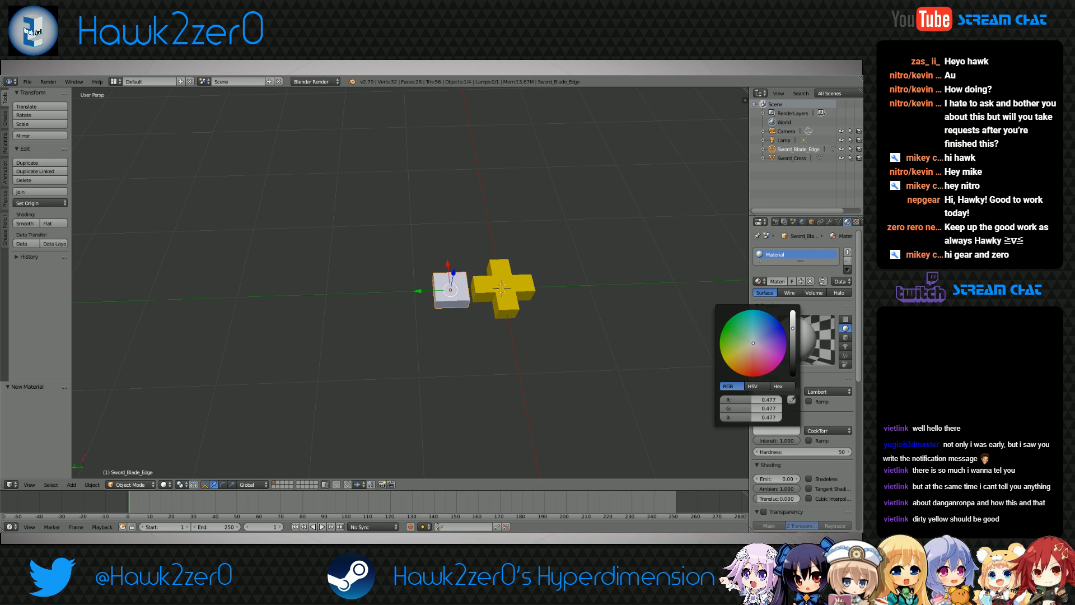
{"action": "left_click", "coordinate": [569, 355]}
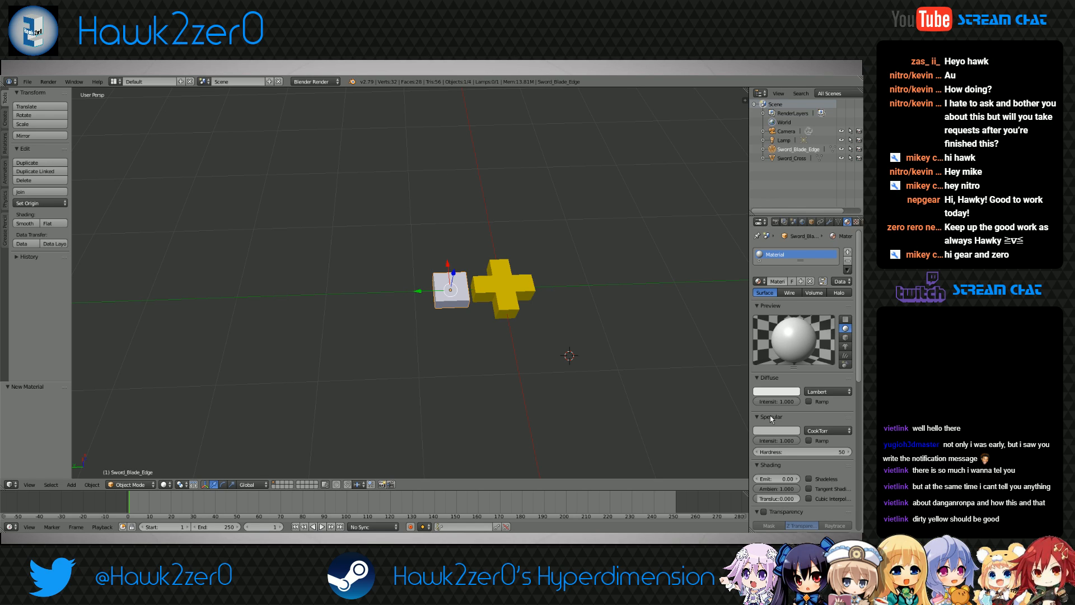
{"action": "left_click", "coordinate": [350, 259]}
{"action": "key", "text": "b"}
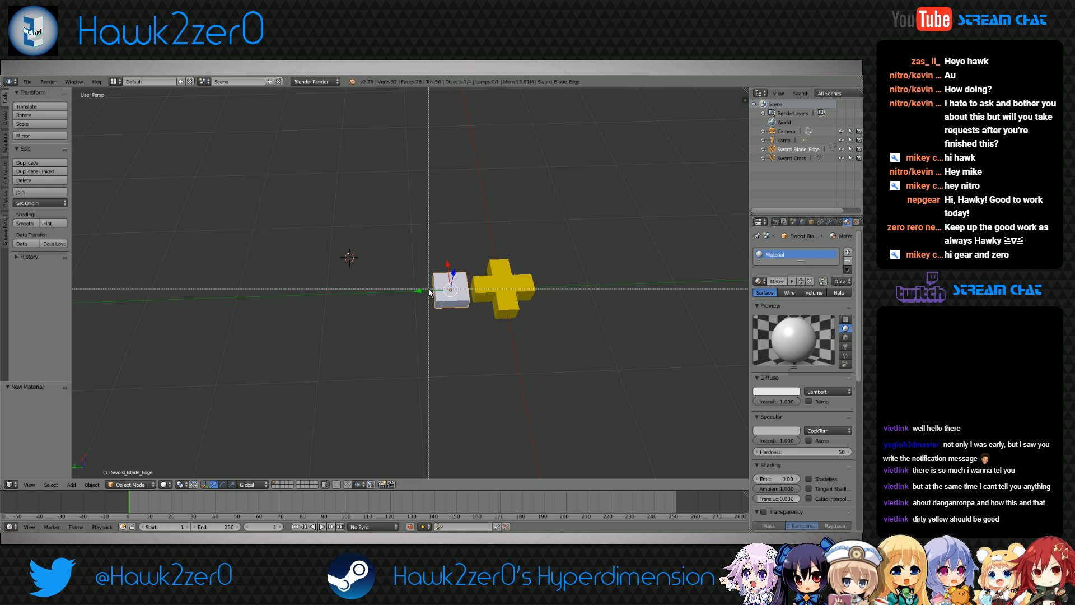
{"action": "key", "text": "Escape"}
Move the block about 1.68 along Y, further away from the cross
{"action": "middle_click_drag", "start_coordinate": [429, 293], "coordinate": [488, 343]}
{"action": "scroll", "coordinate": [480, 388], "scroll_direction": "up", "scroll_amount": 3}
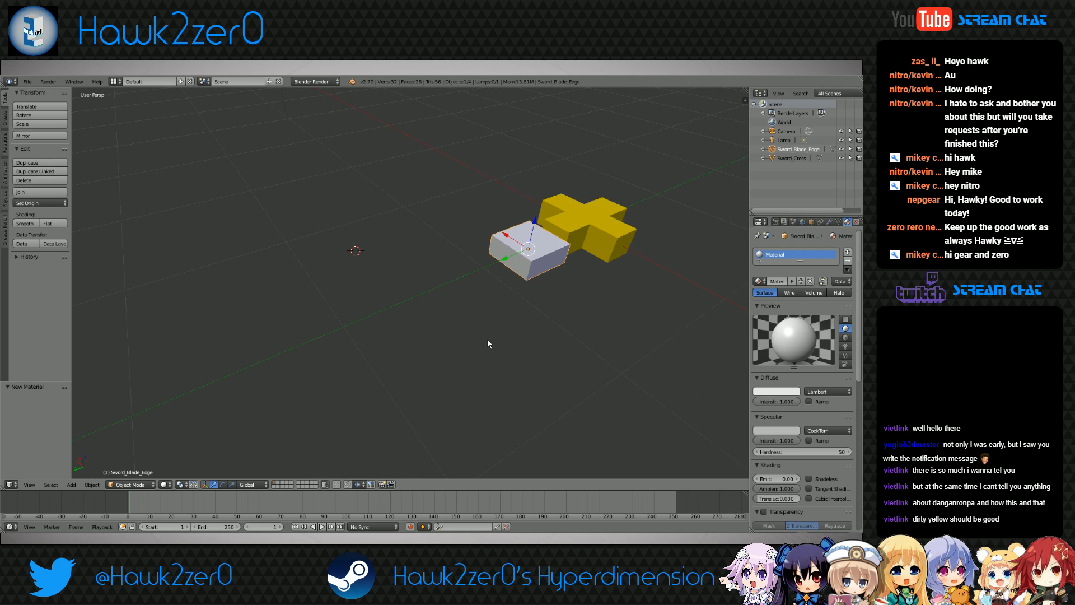
{"action": "left_click_drag", "start_coordinate": [505, 258], "coordinate": [278, 367]}
{"action": "middle_click_drag", "start_coordinate": [279, 367], "coordinate": [377, 291], "text": "shift"}
{"action": "middle_click_drag", "start_coordinate": [291, 336], "coordinate": [354, 363]}
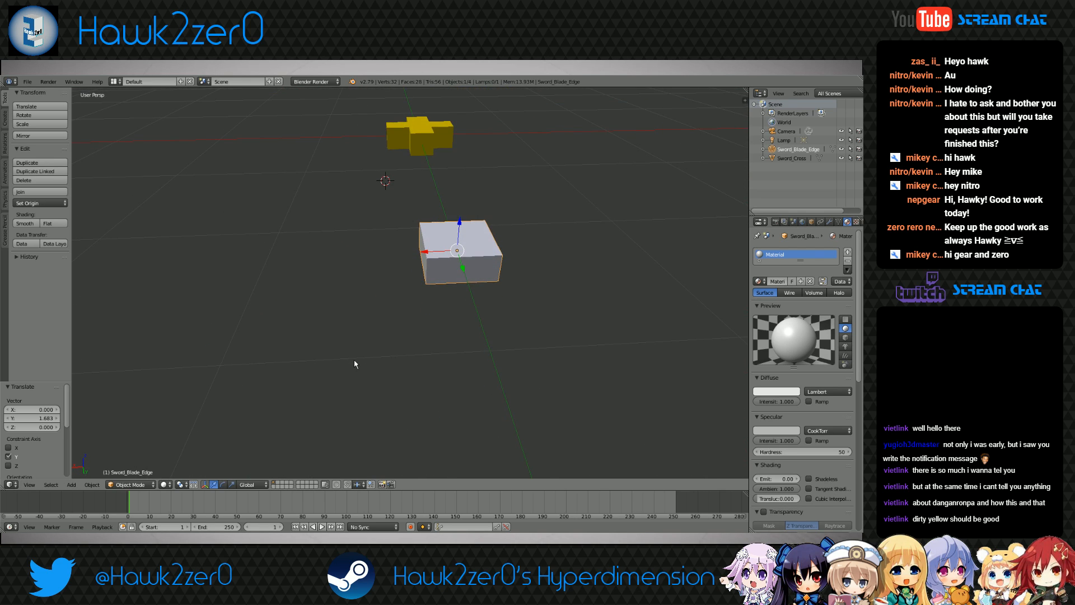
Enter Edit Mode and add one centred loop cut that splits the block into two halves along its Y direction
{"action": "left_click", "coordinate": [133, 467]}
{"action": "left_click", "coordinate": [132, 484]}
{"action": "left_click", "coordinate": [132, 464]}
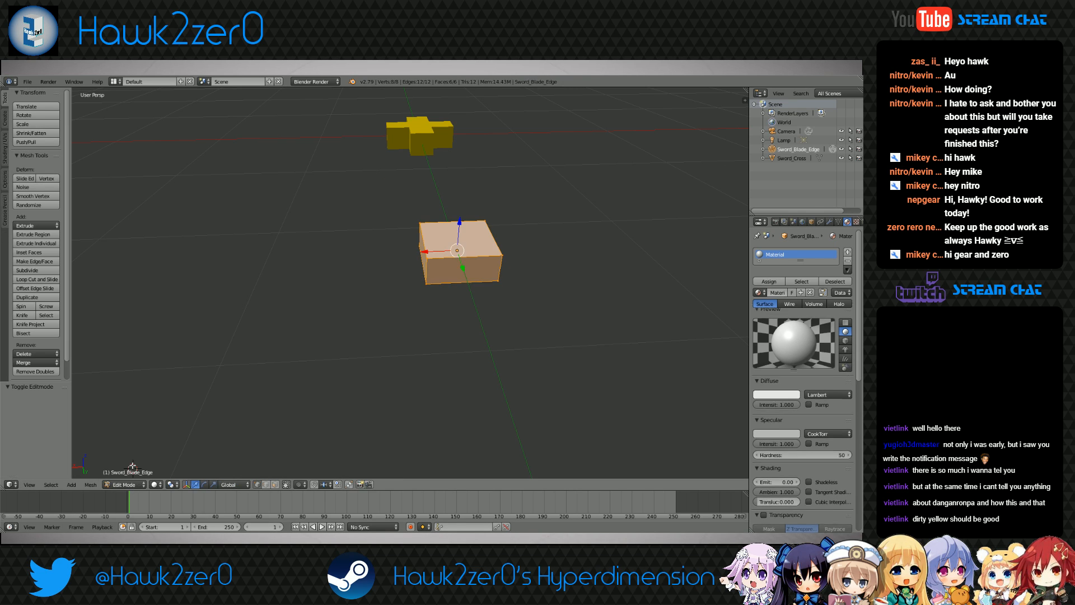
{"action": "key", "text": "ctrl+r"}
{"action": "left_click", "coordinate": [469, 274]}
{"action": "right_click", "coordinate": [469, 275]}
Select the four vertices of the block's outer side on one half and delete them, leaving only the other half
{"action": "middle_click_drag", "start_coordinate": [469, 274], "coordinate": [452, 332], "text": "shift"}
{"action": "scroll", "coordinate": [492, 353], "scroll_direction": "up", "scroll_amount": 5}
{"action": "middle_click_drag", "start_coordinate": [482, 411], "coordinate": [480, 321], "text": "shift"}
{"action": "middle_click_drag", "start_coordinate": [395, 321], "coordinate": [417, 322]}
{"action": "right_click", "coordinate": [439, 257]}
{"action": "right_click", "coordinate": [404, 241], "text": "ctrl"}
{"action": "right_click", "coordinate": [441, 307], "text": "ctrl"}
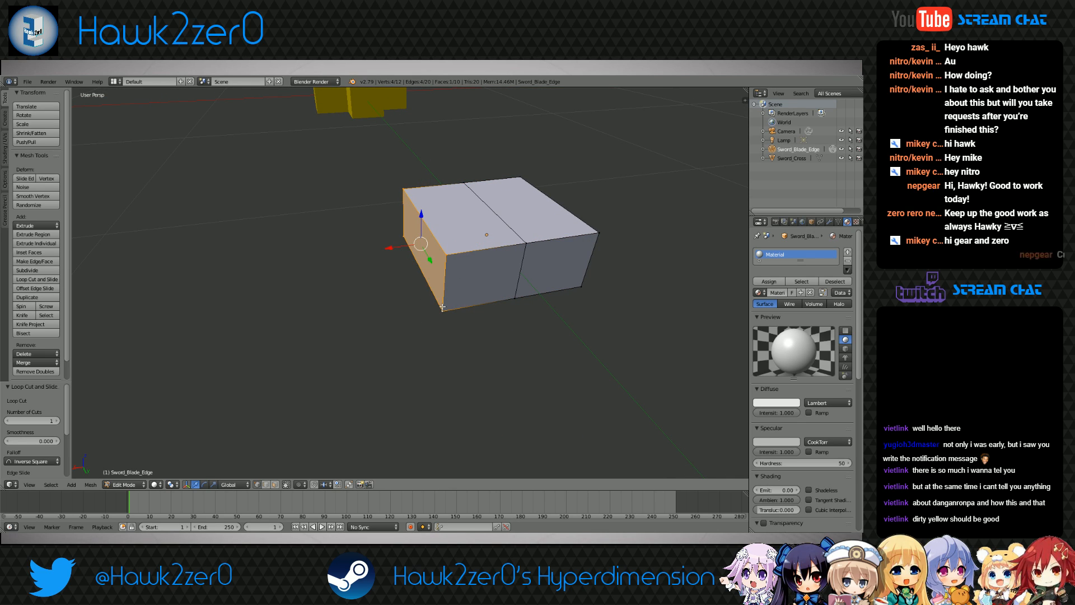
{"action": "key", "text": "x"}
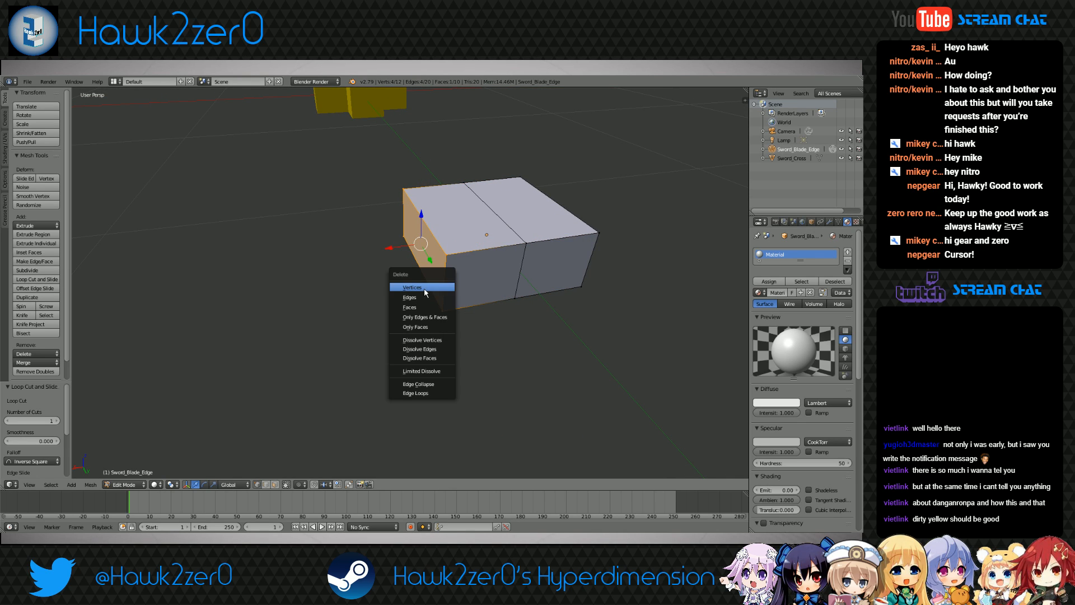
{"action": "left_click", "coordinate": [423, 288]}
{"action": "middle_click_drag", "start_coordinate": [423, 291], "coordinate": [403, 329]}
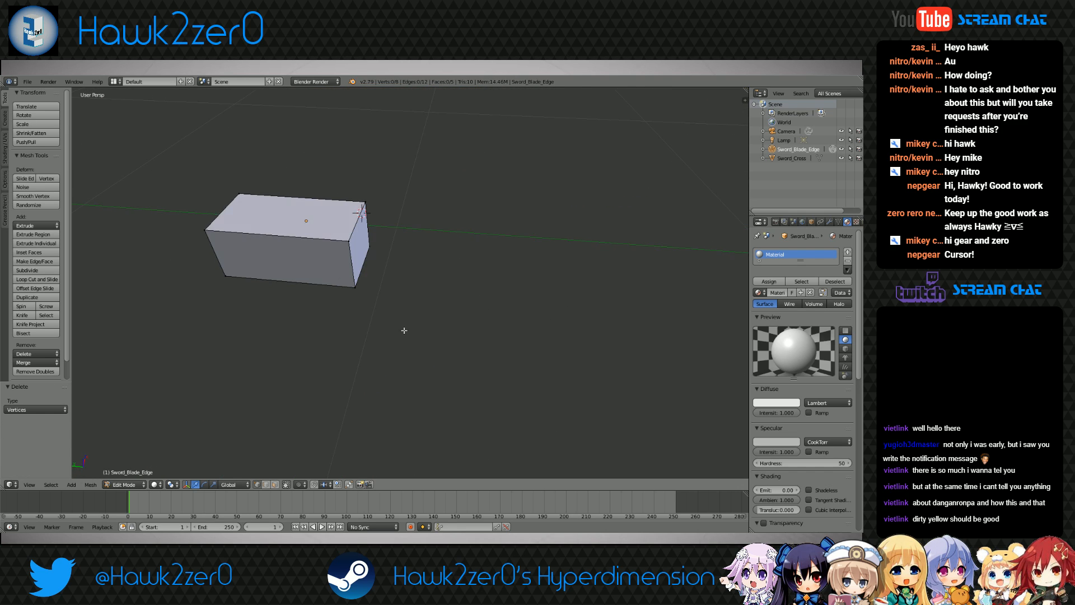
Return to Object Mode and add a Mirror modifier to the half block
{"action": "scroll", "coordinate": [396, 327], "scroll_direction": "down", "scroll_amount": 5}
{"action": "left_click", "coordinate": [139, 486]}
{"action": "left_click", "coordinate": [139, 487]}
{"action": "left_click", "coordinate": [139, 487]}
{"action": "left_click", "coordinate": [126, 474]}
{"action": "left_click", "coordinate": [831, 221]}
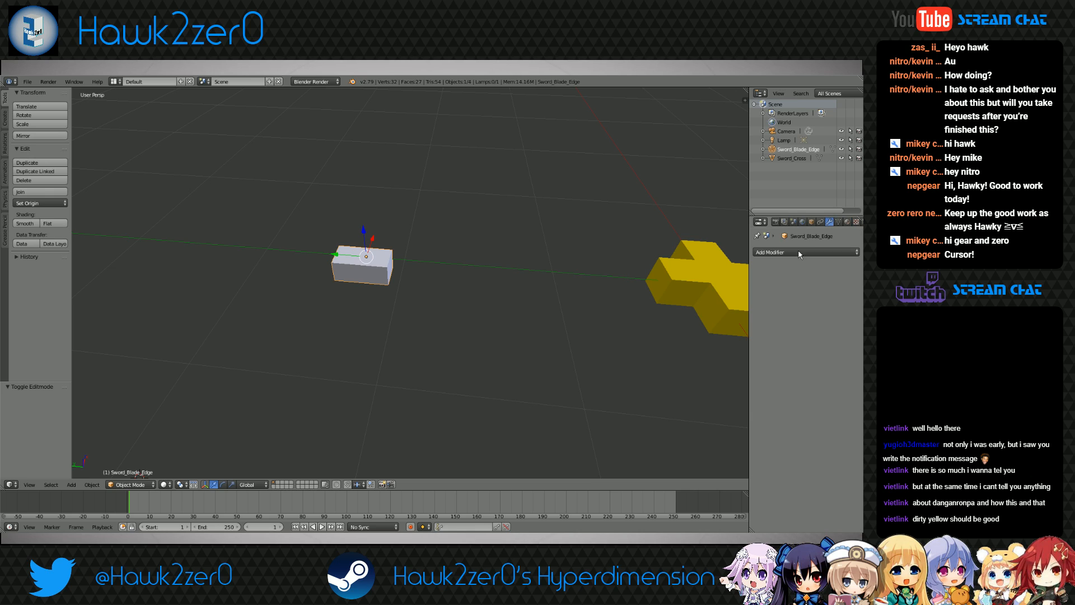
{"action": "left_click", "coordinate": [778, 253]}
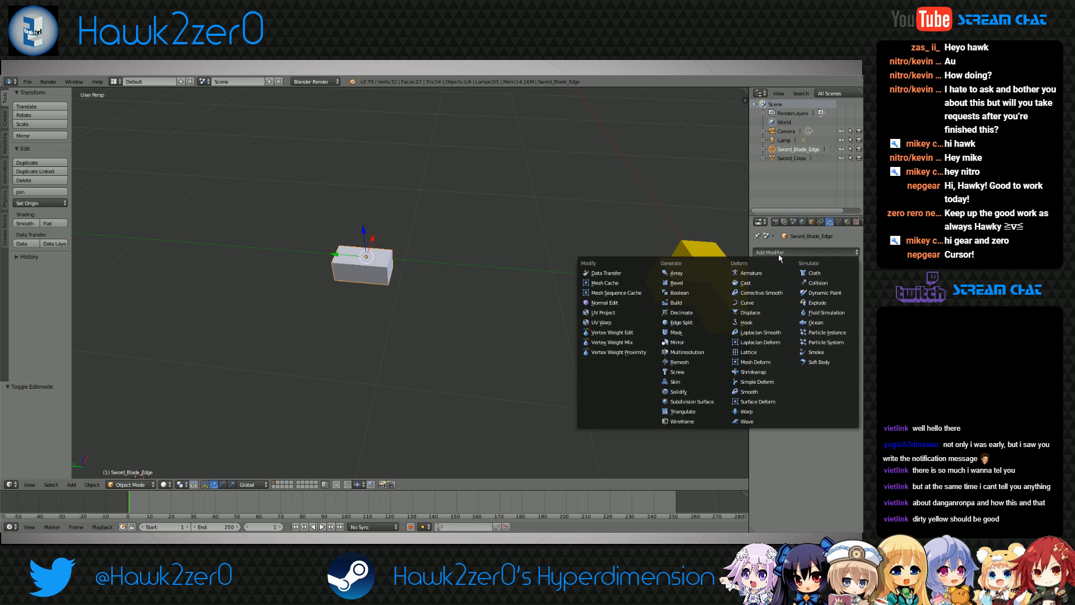
{"action": "left_click", "coordinate": [677, 342]}
Enter Edit Mode and select the four vertices of the block's end face pointing away from the cross
{"action": "middle_click_drag", "start_coordinate": [745, 370], "coordinate": [528, 364]}
{"action": "scroll", "coordinate": [439, 339], "scroll_direction": "up", "scroll_amount": 4}
{"action": "left_click", "coordinate": [111, 485]}
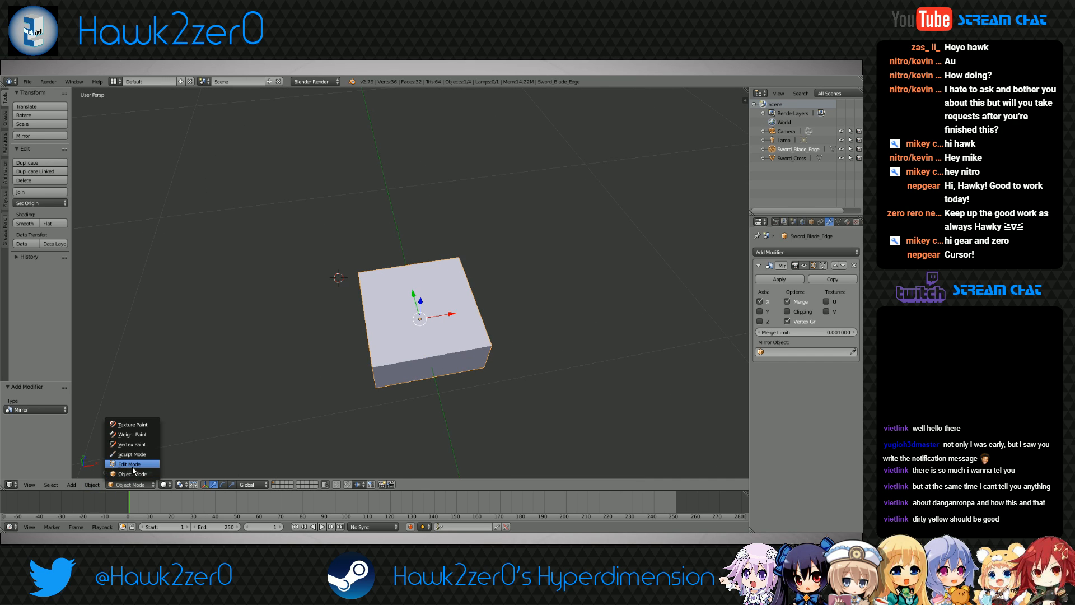
{"action": "left_click", "coordinate": [130, 464]}
{"action": "scroll", "coordinate": [312, 452], "scroll_direction": "down", "scroll_amount": 4}
{"action": "middle_click_drag", "start_coordinate": [312, 451], "coordinate": [489, 371]}
{"action": "right_click", "coordinate": [409, 273]}
{"action": "right_click", "coordinate": [409, 293], "text": "shift"}
{"action": "right_click", "coordinate": [435, 299], "text": "shift"}
{"action": "right_click", "coordinate": [436, 278], "text": "shift"}
{"action": "middle_click_drag", "start_coordinate": [387, 305], "coordinate": [425, 397]}
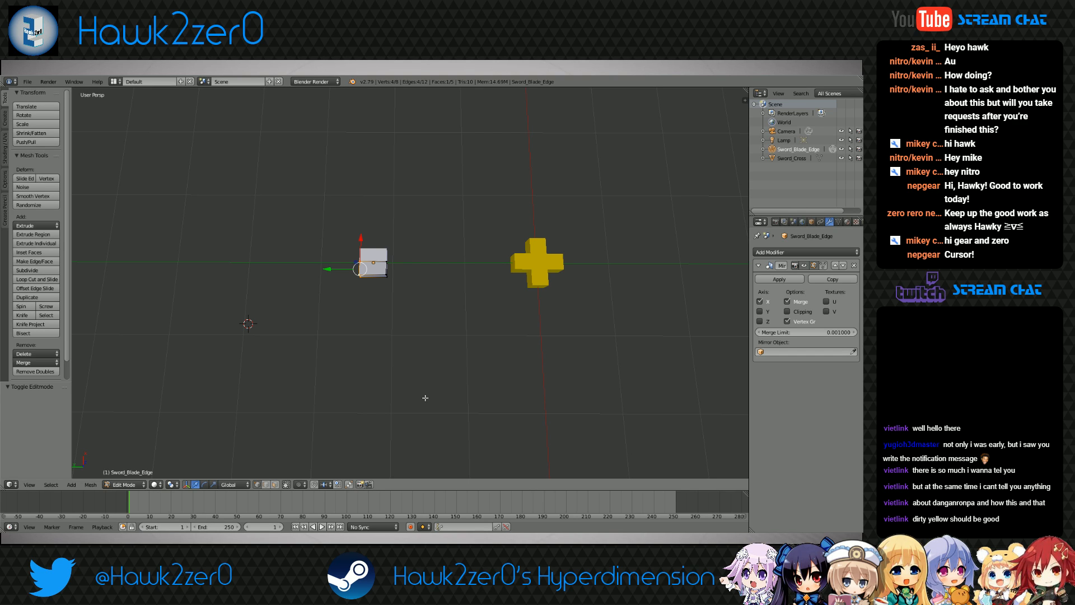
{"action": "middle_click_drag", "start_coordinate": [425, 397], "coordinate": [447, 261]}
{"action": "scroll", "coordinate": [420, 330], "scroll_direction": "up", "scroll_amount": 3}
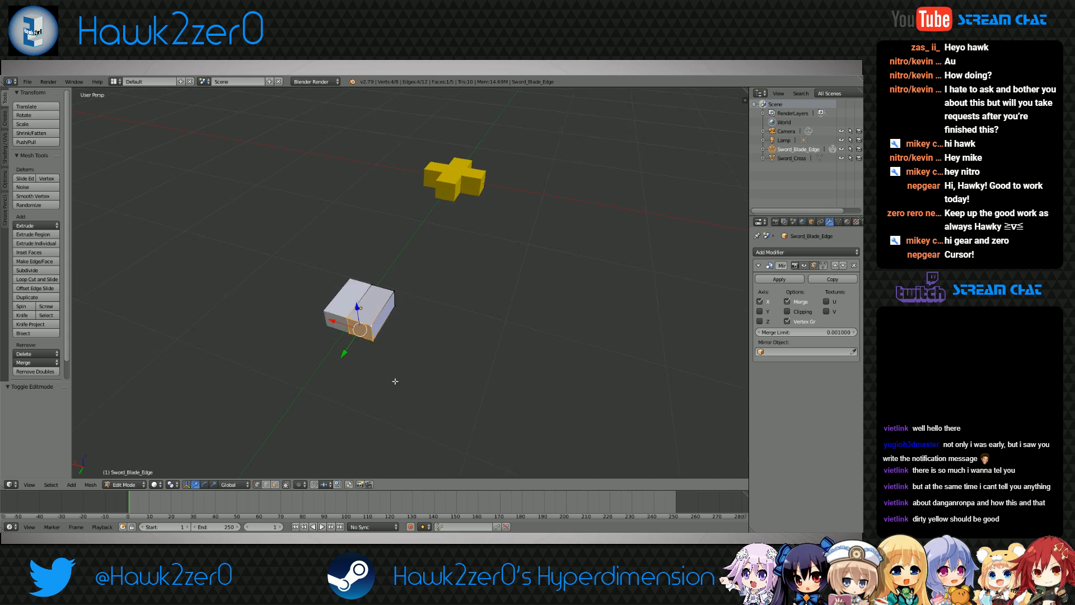
Move the centre edge of the outer end face about 0.567 along Y to form the blade's pointed tip
{"action": "middle_click_drag", "start_coordinate": [387, 388], "coordinate": [468, 314], "text": "shift"}
{"action": "right_click", "coordinate": [431, 243]}
{"action": "right_click", "coordinate": [431, 260], "text": "shift"}
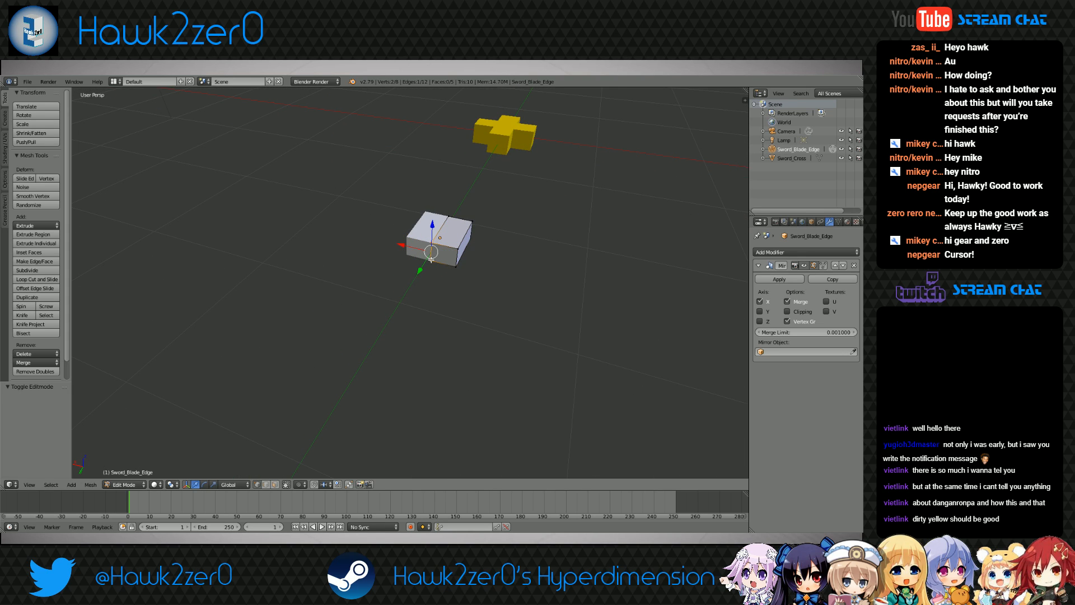
{"action": "middle_click_drag", "start_coordinate": [431, 260], "coordinate": [448, 258]}
{"action": "key", "text": "g"}
{"action": "key", "text": "y"}
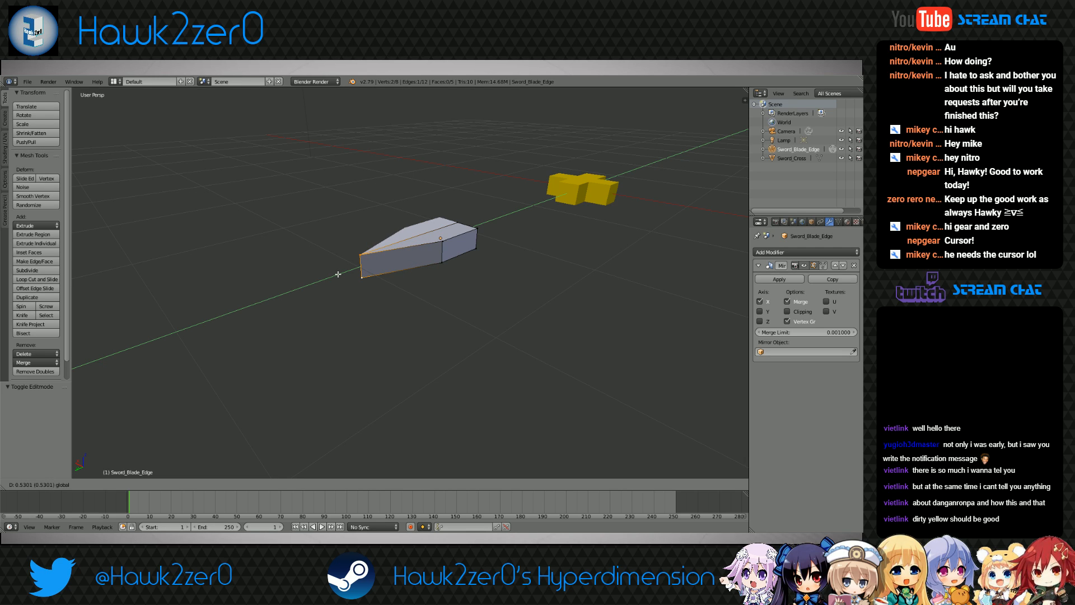
{"action": "left_click", "coordinate": [337, 274]}
{"action": "middle_click_drag", "start_coordinate": [337, 274], "coordinate": [479, 301]}
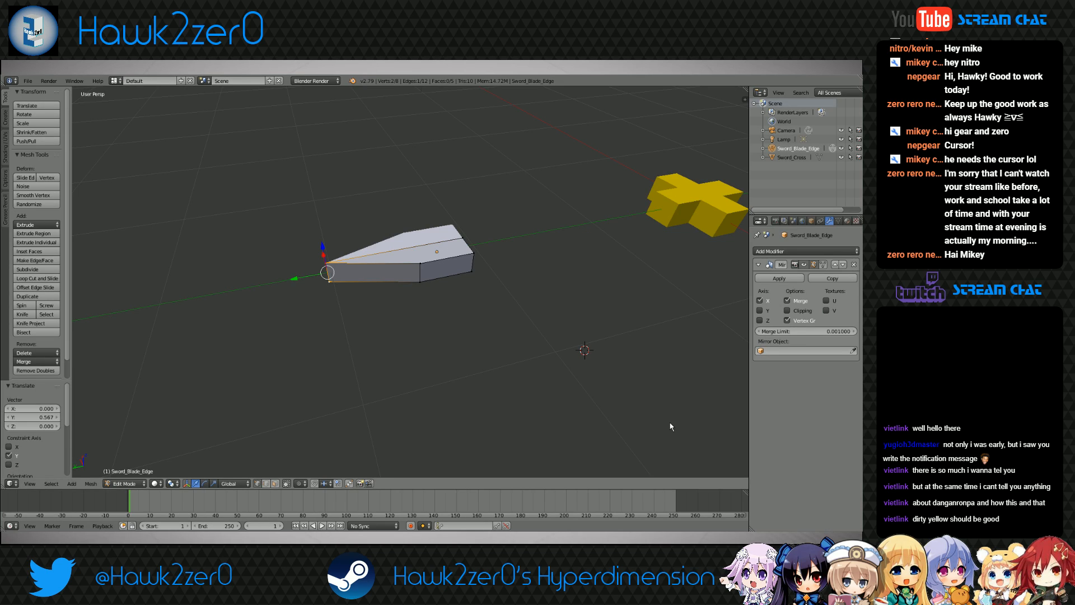
{"action": "left_click", "coordinate": [418, 323]}
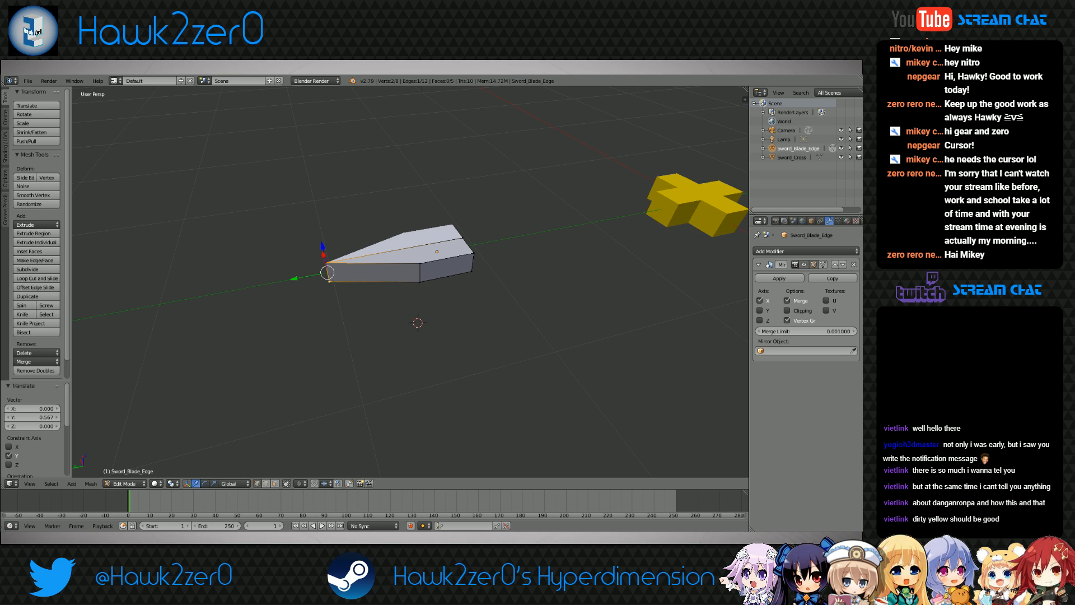
{"action": "left_click", "coordinate": [279, 344]}
{"action": "left_click", "coordinate": [345, 357]}
{"action": "left_click", "coordinate": [457, 328]}
{"action": "left_click", "coordinate": [411, 190]}
{"action": "left_click", "coordinate": [450, 298]}
{"action": "left_click", "coordinate": [538, 291]}
{"action": "left_click", "coordinate": [438, 329]}
{"action": "left_click", "coordinate": [380, 322]}
Try to move the blade's box-selected end vertices together with the tip edge along Y towards the cross
{"action": "middle_click_drag", "start_coordinate": [478, 287], "coordinate": [436, 370], "text": "shift"}
{"action": "middle_click_drag", "start_coordinate": [464, 370], "coordinate": [403, 331], "text": "shift"}
{"action": "scroll", "coordinate": [344, 352], "scroll_direction": "up", "scroll_amount": 2}
{"action": "mouse_move", "coordinate": [362, 348]}
{"action": "middle_mouse_down"}
{"action": "mouse_move", "coordinate": [377, 367]}
{"action": "mouse_move", "coordinate": [357, 327]}
{"action": "middle_mouse_up"}
{"action": "left_click", "coordinate": [365, 338]}
{"action": "key", "text": "b"}
{"action": "left_click_drag", "start_coordinate": [350, 278], "coordinate": [380, 324]}
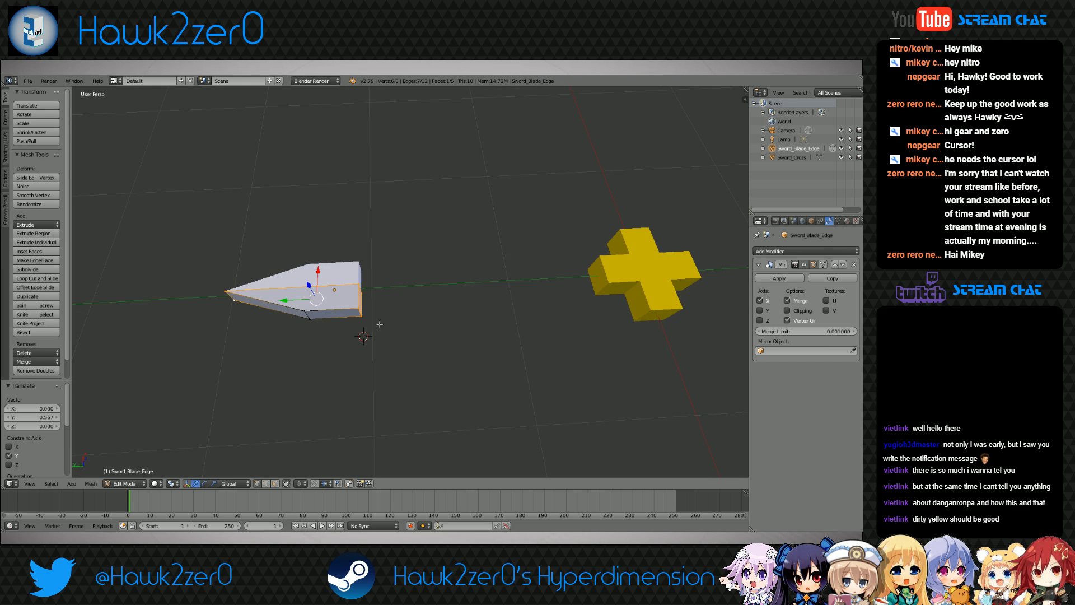
{"action": "key", "text": "g"}
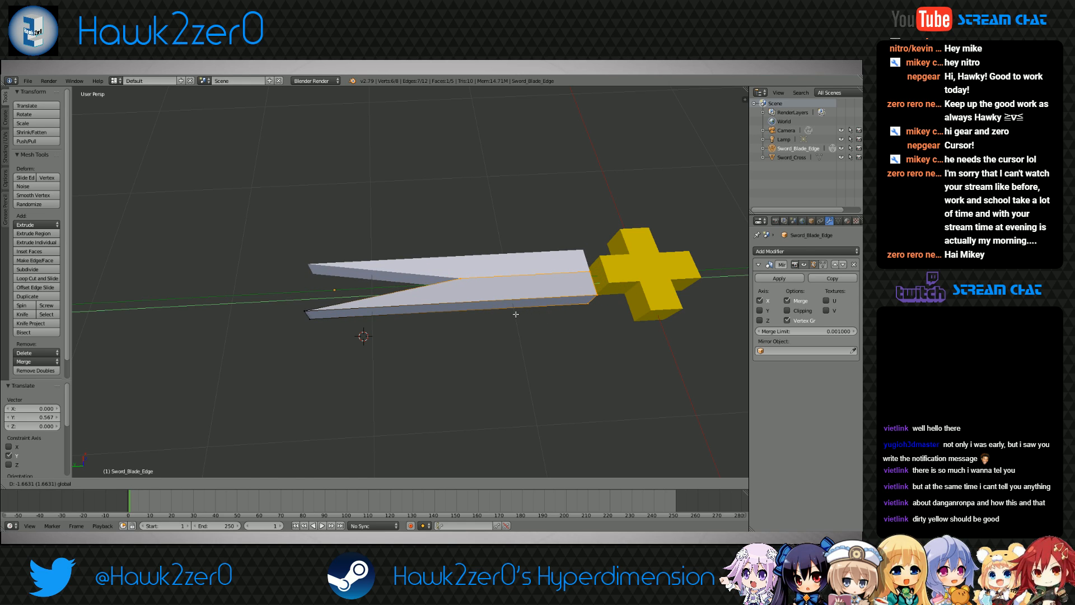
{"action": "key", "text": "Escape"}
Select only the four vertices at the blade's blunt end and move them about 1.18 along negative Y towards the cross
{"action": "key", "text": "a"}
{"action": "key", "text": "b"}
{"action": "left_click_drag", "start_coordinate": [342, 282], "coordinate": [409, 329]}
{"action": "left_click_drag", "start_coordinate": [330, 302], "coordinate": [498, 305]}
{"action": "middle_click_drag", "start_coordinate": [498, 305], "coordinate": [358, 236]}
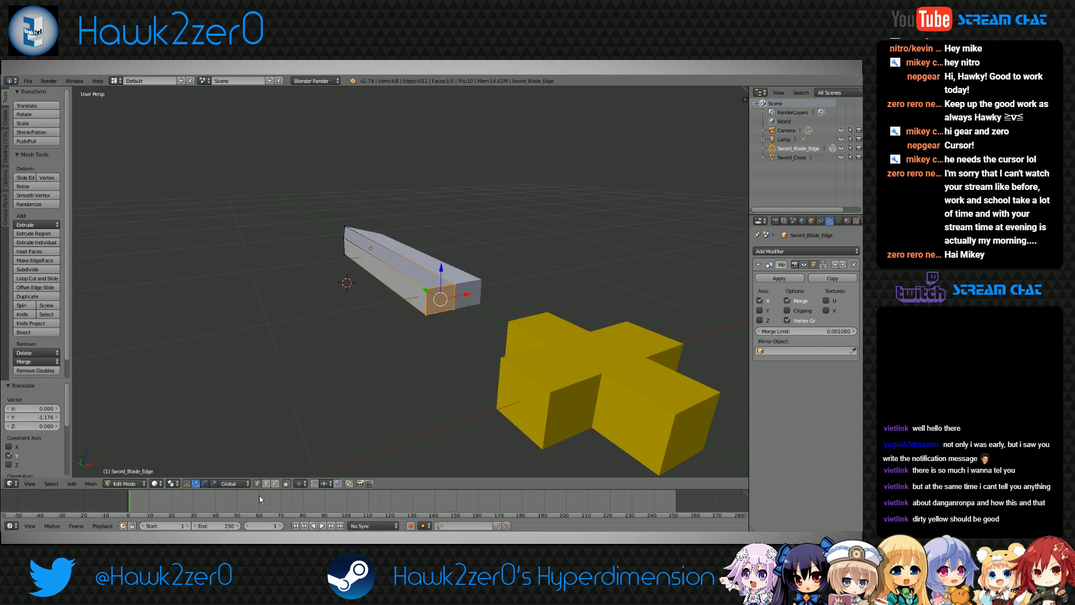
Switch to face selection and delete the end face of the blade that points at the cross
{"action": "left_click", "coordinate": [275, 485]}
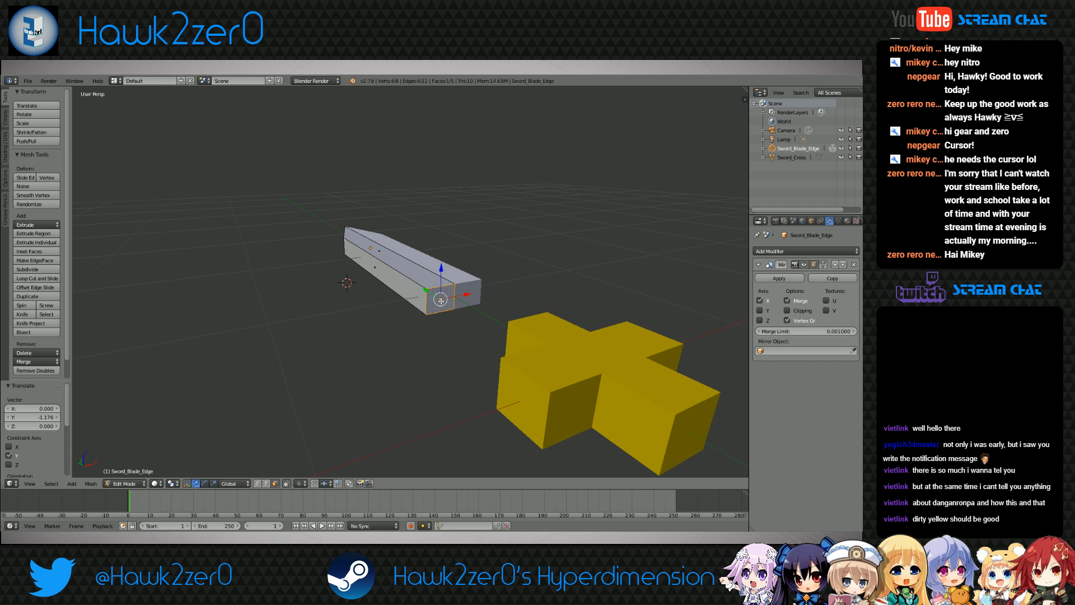
{"action": "key", "text": "x"}
{"action": "left_click", "coordinate": [420, 321]}
{"action": "middle_click_drag", "start_coordinate": [420, 321], "coordinate": [478, 334]}
Select the open end's four vertices in vertex selection and move them about 0.821 along negative Y into the cross
{"action": "left_click", "coordinate": [257, 484]}
{"action": "middle_click_drag", "start_coordinate": [445, 430], "coordinate": [433, 424]}
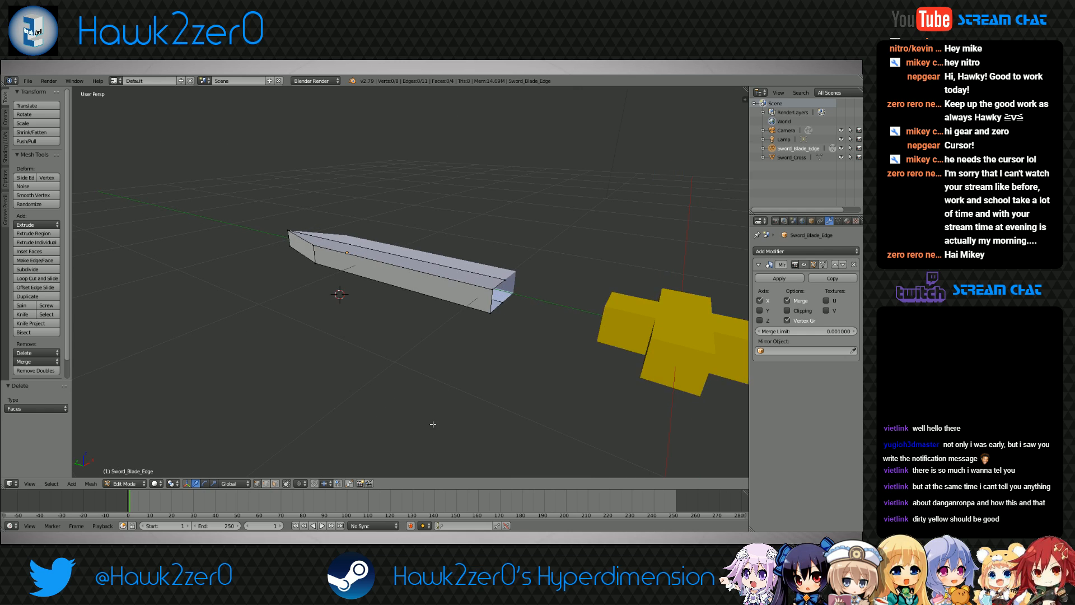
{"action": "key", "text": "b"}
{"action": "left_click_drag", "start_coordinate": [486, 271], "coordinate": [532, 354]}
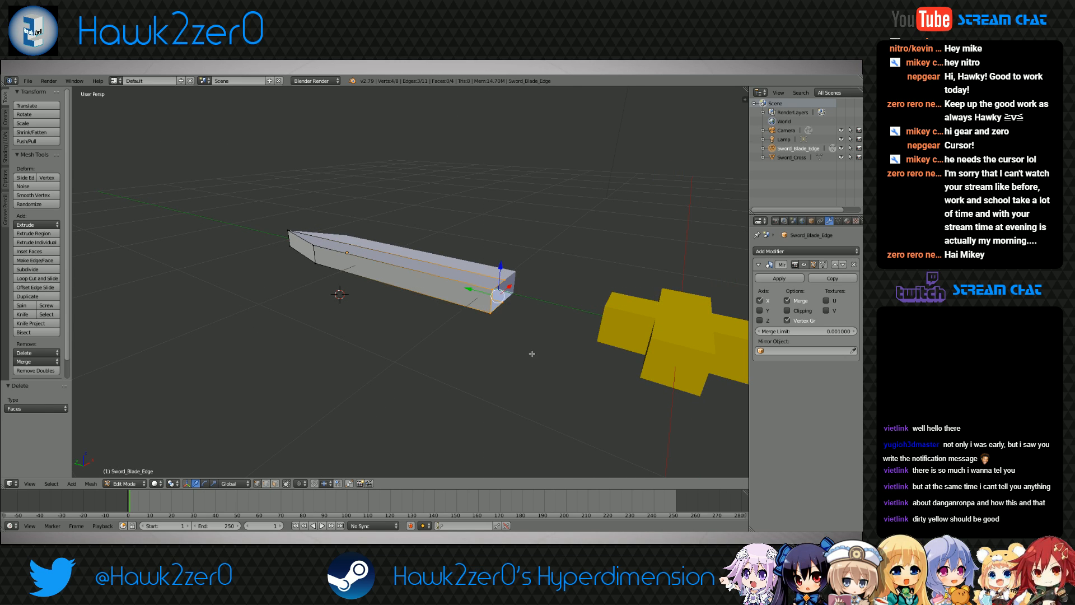
{"action": "middle_click_drag", "start_coordinate": [533, 355], "coordinate": [548, 364]}
{"action": "key", "text": "e"}
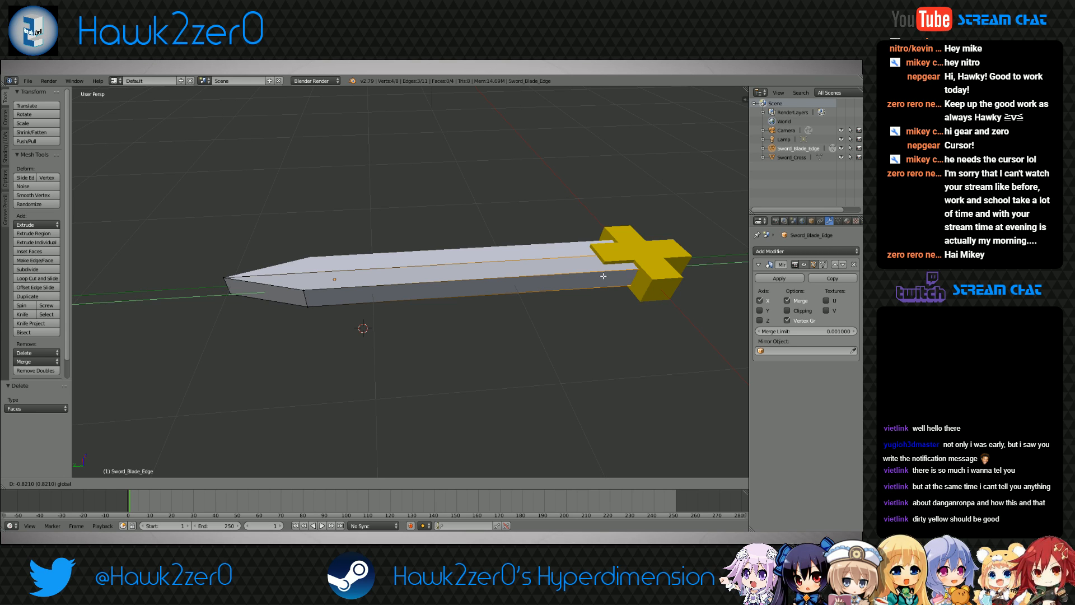
{"action": "left_click", "coordinate": [600, 276]}
{"action": "middle_click_drag", "start_coordinate": [600, 276], "coordinate": [421, 318]}
{"action": "scroll", "coordinate": [421, 318], "scroll_direction": "up", "scroll_amount": 3}
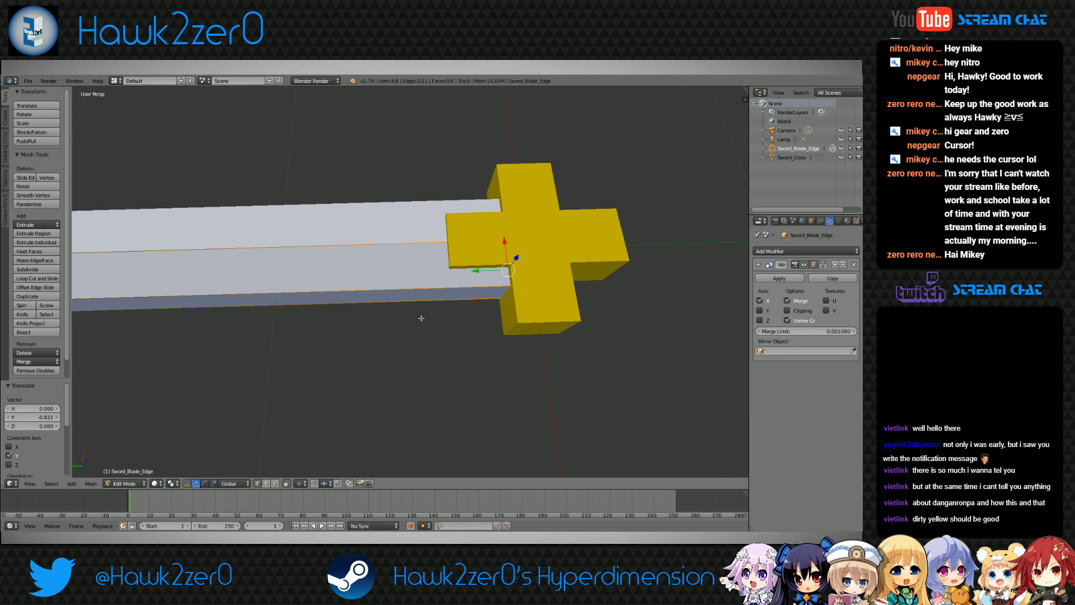
Undo the recent blade edits back to the short, blunt-ended mirrored block with its end face intact
{"action": "key", "text": "ctrl+r"}
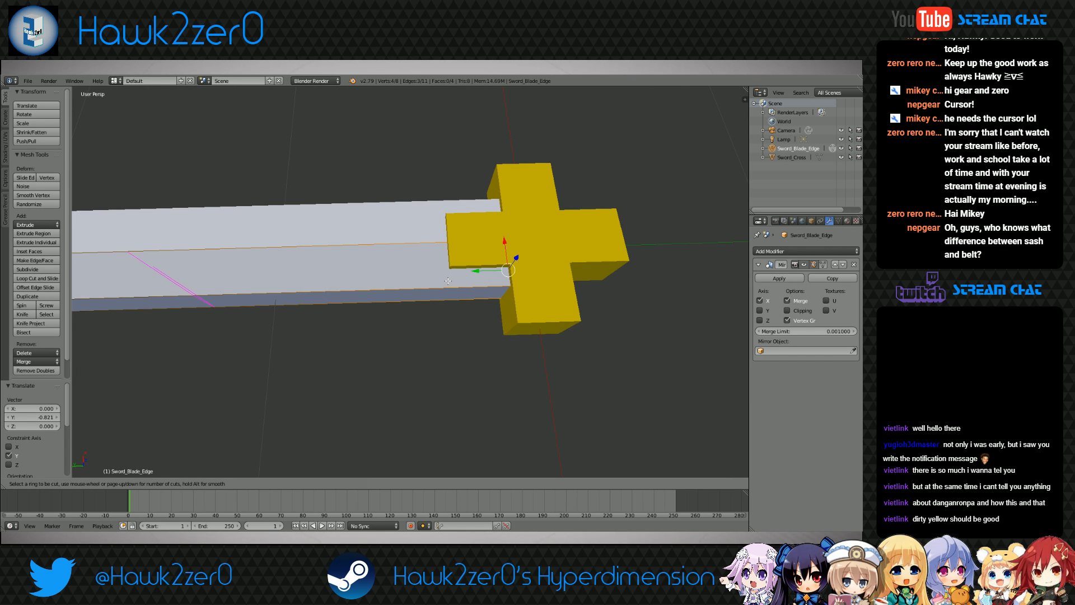
{"action": "key", "text": "Escape"}
{"action": "scroll", "coordinate": [448, 280], "scroll_direction": "down", "scroll_amount": 6}
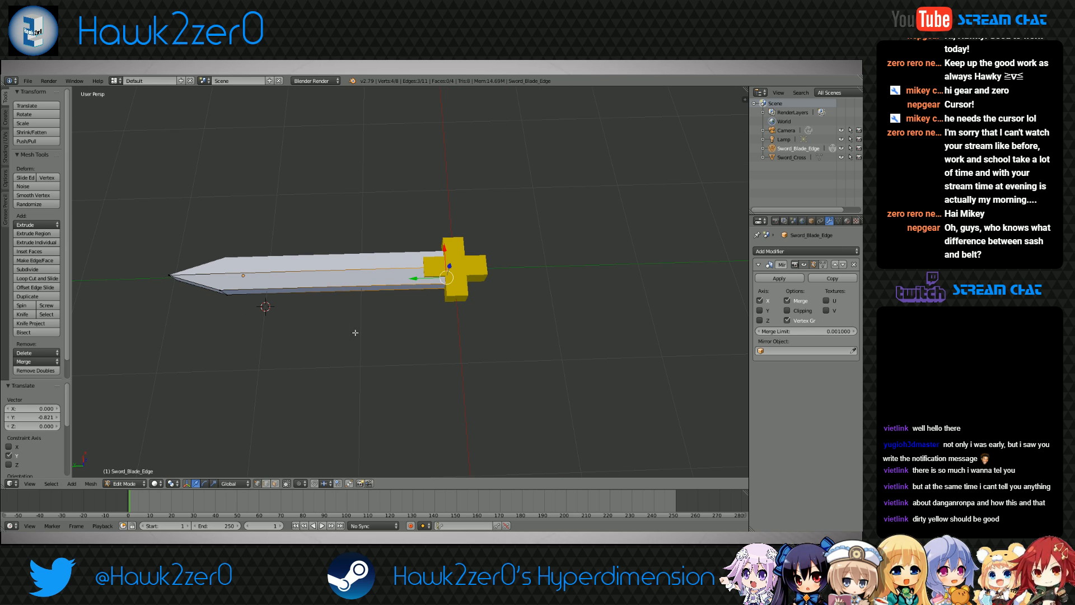
{"action": "key", "text": "ctrl+z"}
{"action": "key", "text": "ctrl+z"}
{"action": "middle_click_drag", "start_coordinate": [245, 320], "coordinate": [305, 319]}
{"action": "key", "text": "ctrl+z"}
{"action": "key", "text": "ctrl+z"}
Select the four vertices of the blade block's end facing the cross and delete the face between them
{"action": "right_click", "coordinate": [357, 273]}
{"action": "right_click", "coordinate": [369, 259], "text": "shift"}
{"action": "right_click", "coordinate": [370, 272], "text": "shift"}
{"action": "right_click", "coordinate": [359, 286], "text": "shift"}
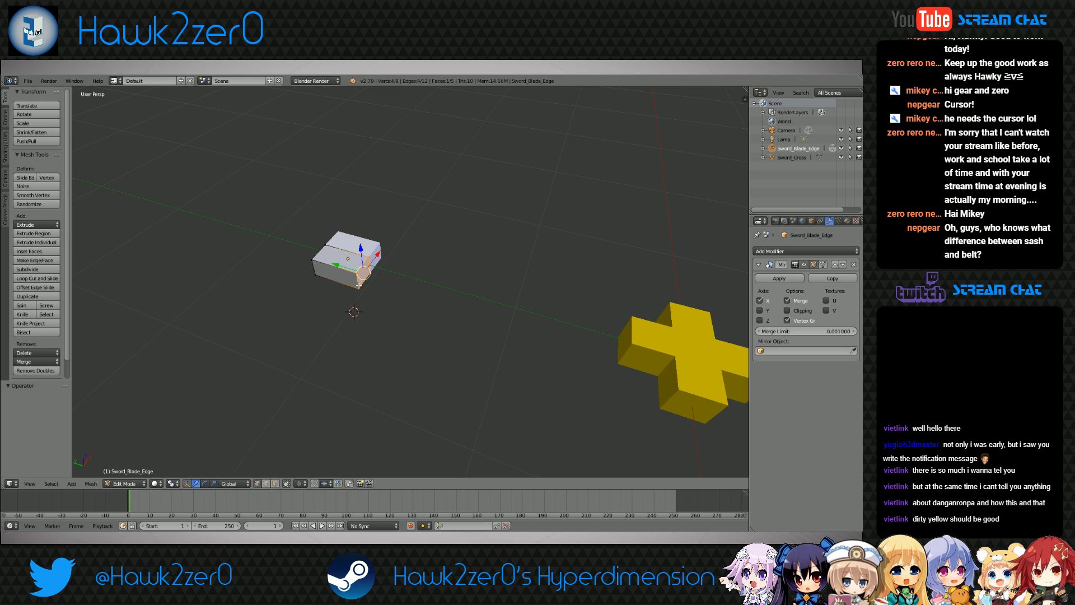
{"action": "scroll", "coordinate": [359, 286], "scroll_direction": "up", "scroll_amount": 3}
{"action": "key", "text": "x"}
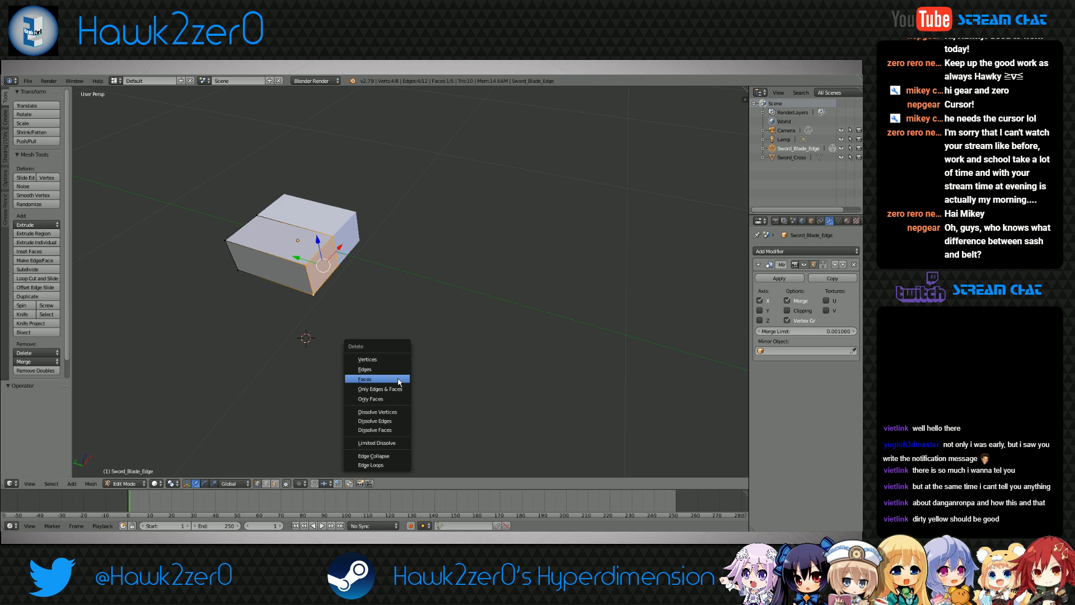
{"action": "left_click", "coordinate": [392, 379]}
Select the open end's four vertices and move them about 1.269 along negative Y towards the cross
{"action": "scroll", "coordinate": [355, 270], "scroll_direction": "down", "scroll_amount": 2}
{"action": "right_click", "coordinate": [338, 270], "text": "shift"}
{"action": "right_click", "coordinate": [337, 270], "text": "shift"}
{"action": "right_click", "coordinate": [354, 249], "text": "shift"}
{"action": "right_click", "coordinate": [338, 271], "text": "shift"}
{"action": "right_click", "coordinate": [342, 290], "text": "shift"}
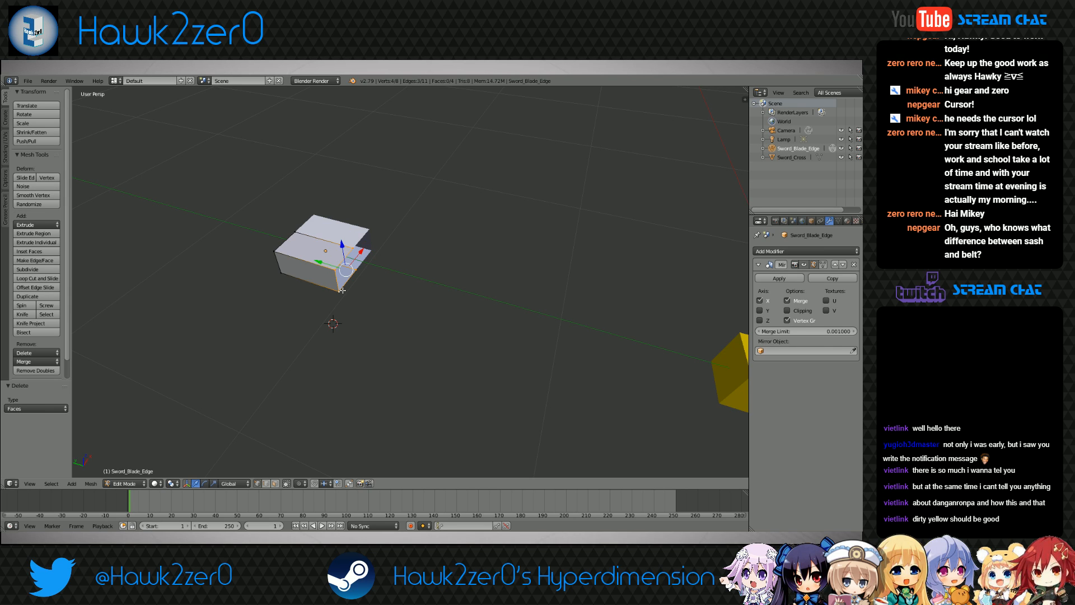
{"action": "key", "text": "g"}
{"action": "key", "text": "y"}
{"action": "left_click", "coordinate": [597, 363]}
{"action": "middle_click_drag", "start_coordinate": [597, 363], "coordinate": [433, 301], "text": "shift"}
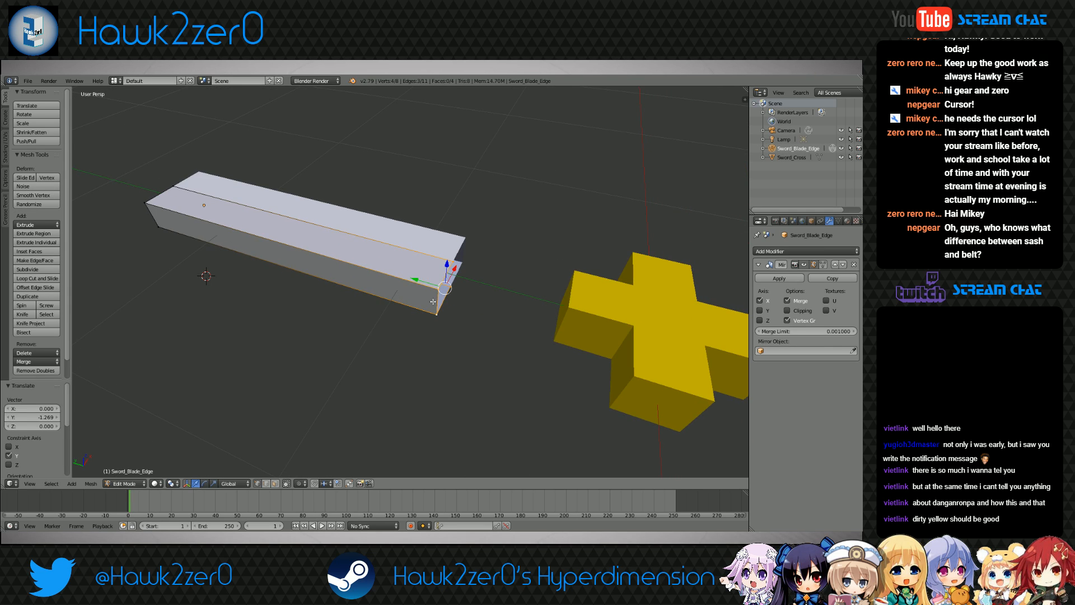
Move the open end's vertices about 0.723 further along negative Y so the blade runs into the cross
{"action": "key", "text": "g"}
{"action": "key", "text": "y"}
{"action": "left_click", "coordinate": [588, 345]}
{"action": "middle_click_drag", "start_coordinate": [516, 339], "coordinate": [506, 358], "text": "shift"}
{"action": "middle_click_drag", "start_coordinate": [529, 310], "coordinate": [530, 379], "text": "shift"}
{"action": "scroll", "coordinate": [522, 369], "scroll_direction": "down", "scroll_amount": 5}
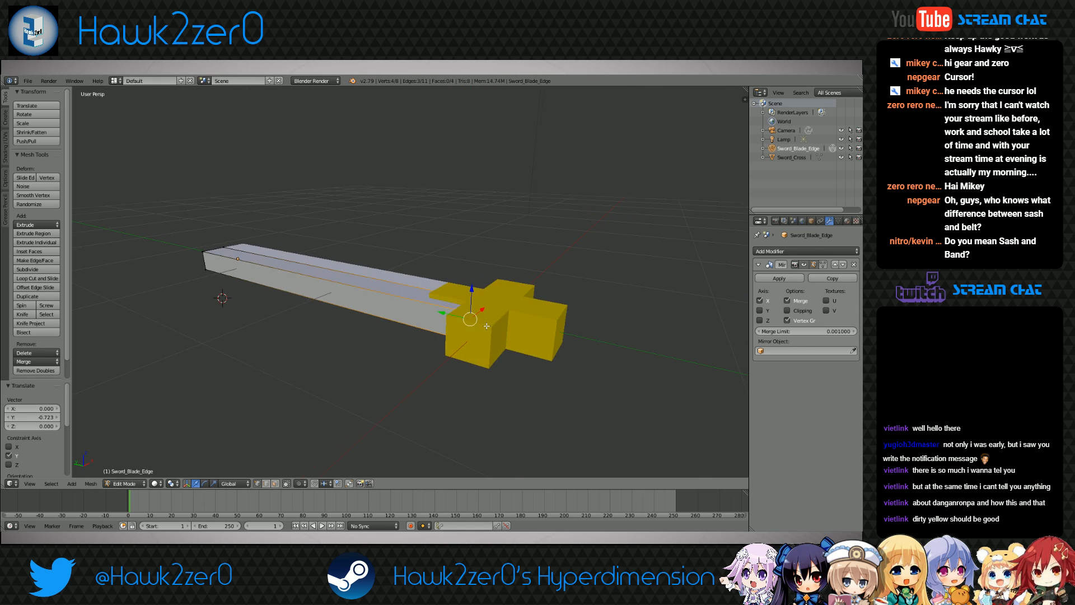
Inspect the blade's end inside the cross in wireframe, returning to solid shading with nothing selected
{"action": "key", "text": "z"}
{"action": "mouse_move", "coordinate": [529, 379]}
{"action": "middle_mouse_down"}
{"action": "mouse_move", "coordinate": [374, 359]}
{"action": "mouse_move", "coordinate": [359, 336]}
{"action": "mouse_move", "coordinate": [360, 386]}
{"action": "middle_mouse_up"}
{"action": "scroll", "coordinate": [430, 364], "scroll_direction": "up", "scroll_amount": 3}
{"action": "right_click", "coordinate": [373, 294]}
{"action": "right_click", "coordinate": [372, 360], "text": "shift"}
{"action": "key", "text": "a"}
{"action": "key", "text": "z"}
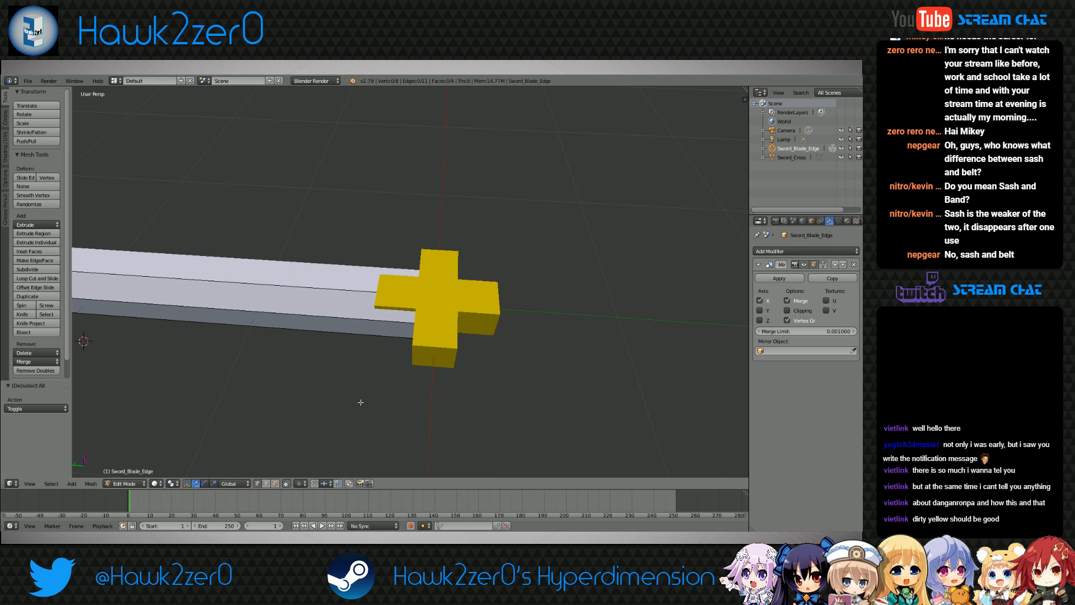
Add one loop cut across the blade and slide it close to the cross
{"action": "middle_click_drag", "start_coordinate": [360, 402], "coordinate": [407, 366]}
{"action": "key", "text": "ctrl+r"}
{"action": "left_click", "coordinate": [411, 330]}
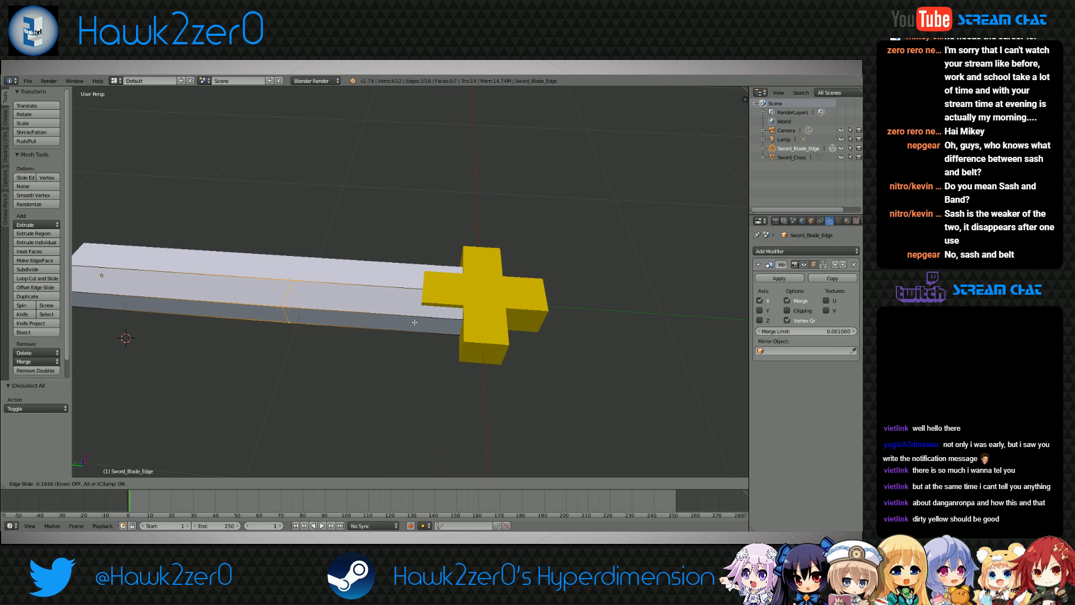
{"action": "left_click", "coordinate": [525, 332]}
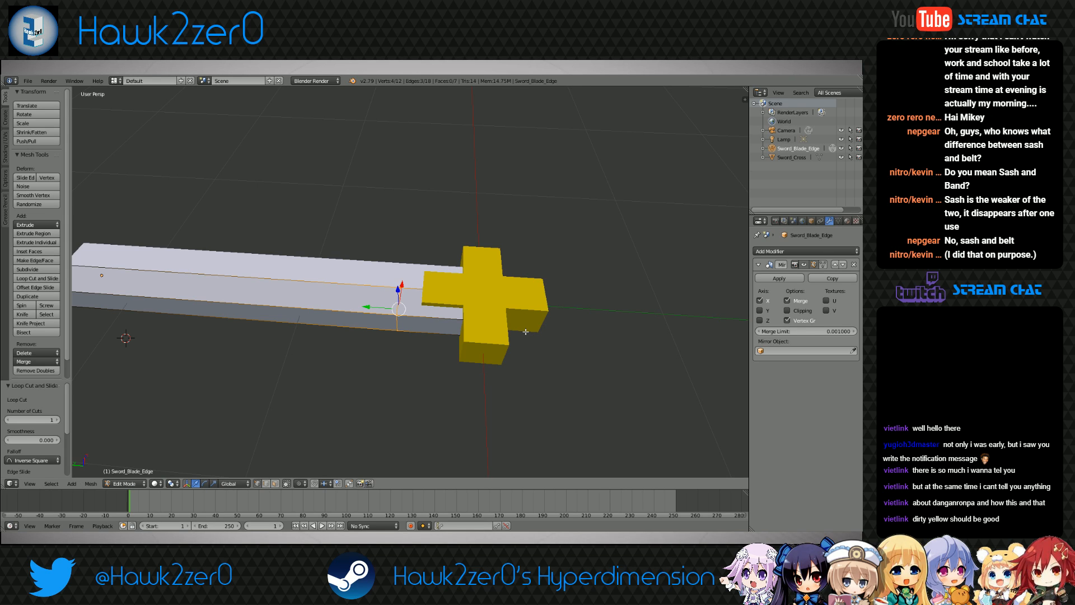
Try adding three evenly spaced loop cuts to the short blade segment beside the cross
{"action": "key", "text": "ctrl+r"}
{"action": "scroll", "coordinate": [432, 317], "scroll_direction": "up", "scroll_amount": 2}
{"action": "left_click", "coordinate": [432, 316]}
{"action": "right_click", "coordinate": [432, 316]}
{"action": "key", "text": "a"}
{"action": "middle_click_drag", "start_coordinate": [432, 317], "coordinate": [395, 354]}
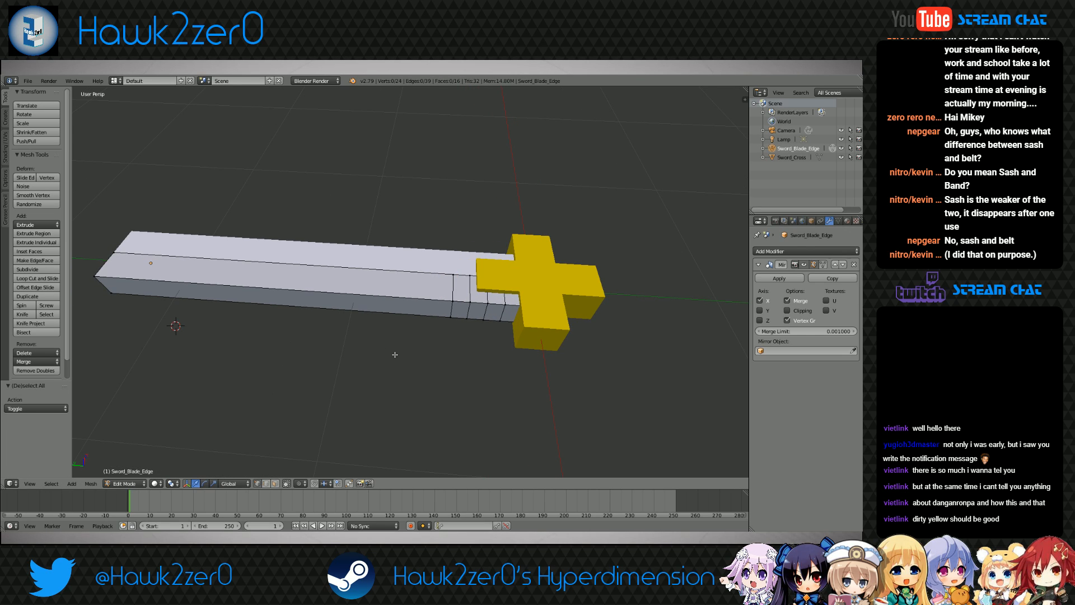
{"action": "key", "text": "ctrl+z"}
{"action": "key", "text": "ctrl+z"}
Add a loop cut midway along the short segment beside the cross and another midway between it and the first loop
{"action": "key", "text": "ctrl+r"}
{"action": "left_click", "coordinate": [482, 309]}
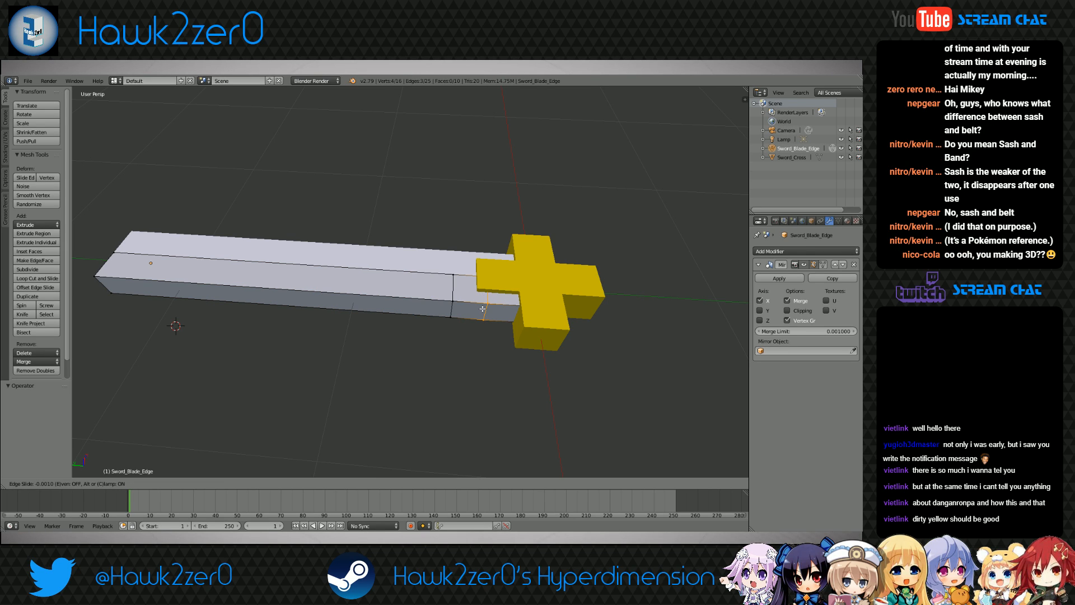
{"action": "left_click", "coordinate": [483, 308]}
{"action": "key", "text": "ctrl+r"}
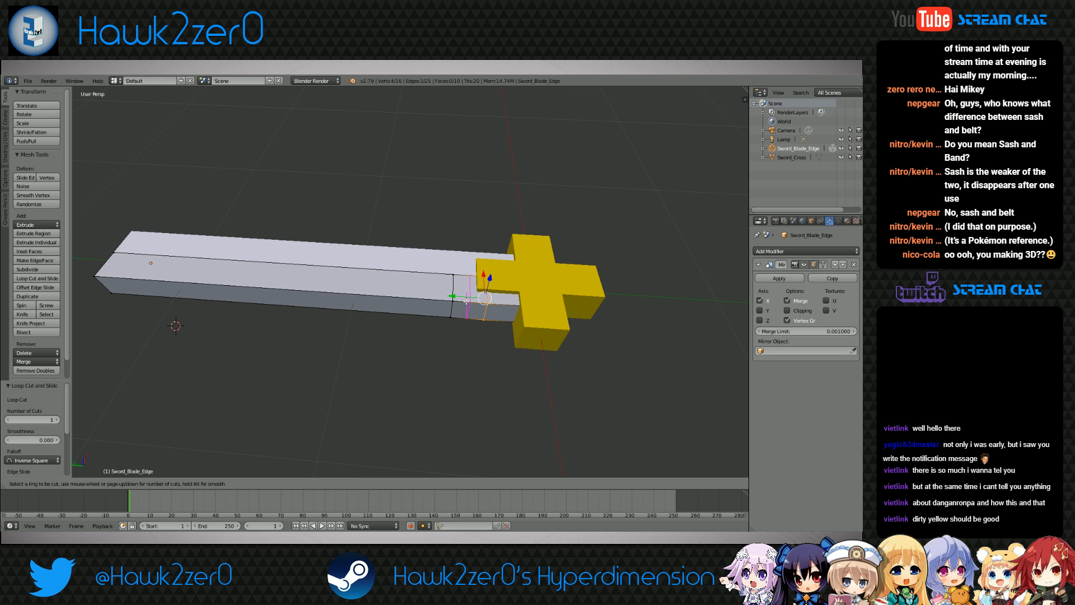
{"action": "left_click", "coordinate": [466, 302]}
{"action": "left_click", "coordinate": [466, 302]}
{"action": "middle_click_drag", "start_coordinate": [450, 357], "coordinate": [390, 349], "text": "shift"}
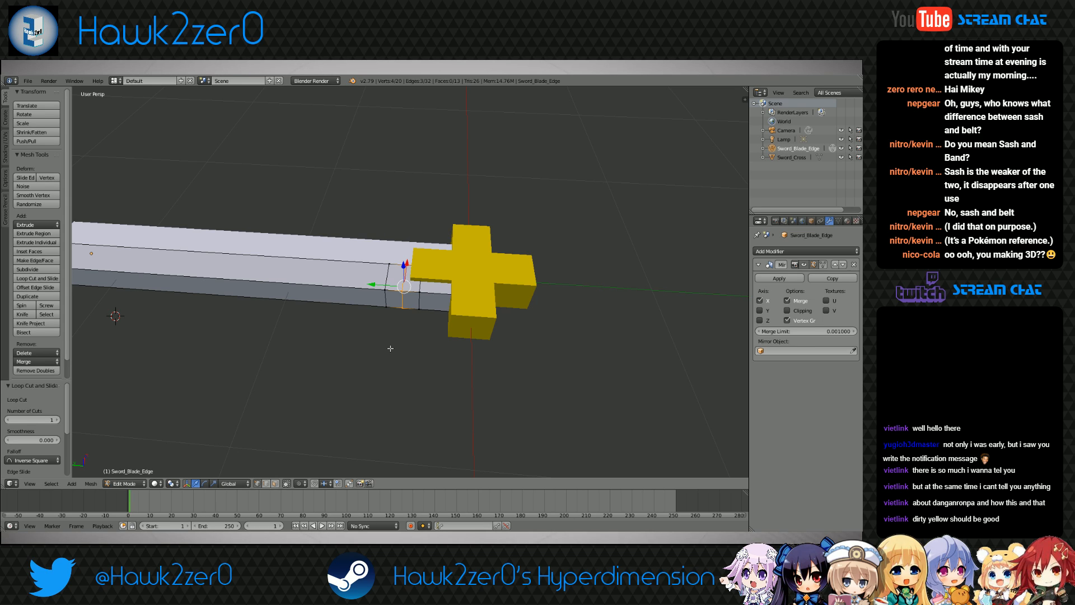
Select the four outer side vertices of the main blade section and move them about 0.212 along negative X to widen it
{"action": "middle_click_drag", "start_coordinate": [390, 348], "coordinate": [306, 316]}
{"action": "middle_click_drag", "start_coordinate": [154, 293], "coordinate": [255, 307], "text": "shift"}
{"action": "right_click", "coordinate": [175, 286]}
{"action": "right_click", "coordinate": [351, 263], "text": "shift"}
{"action": "middle_click_drag", "start_coordinate": [351, 263], "coordinate": [281, 291]}
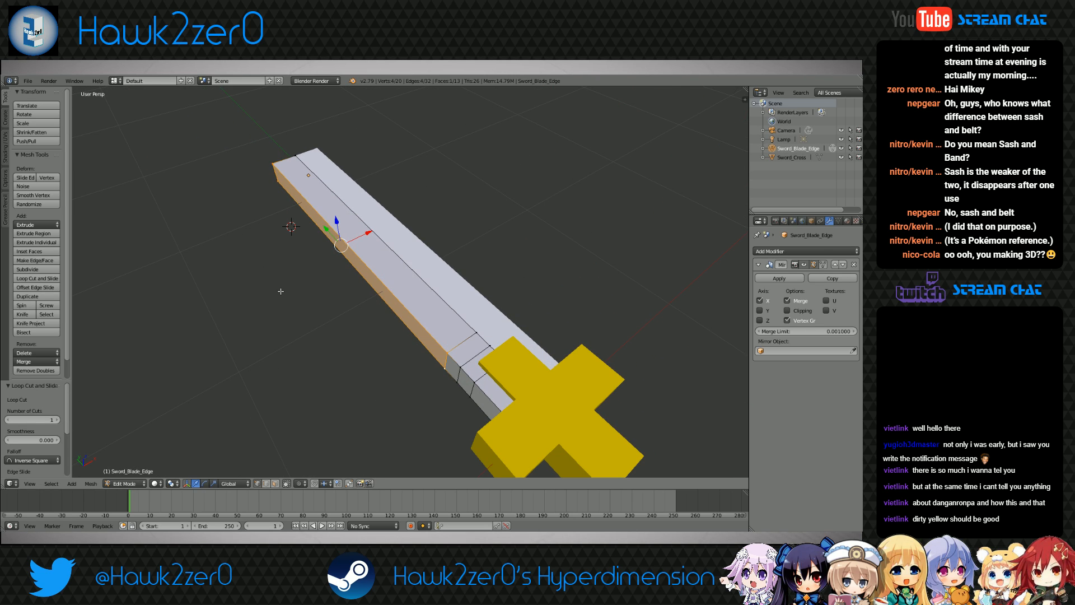
{"action": "key", "text": "g"}
{"action": "key", "text": "x"}
{"action": "left_click_drag", "start_coordinate": [327, 260], "coordinate": [341, 256]}
{"action": "middle_click_drag", "start_coordinate": [433, 254], "coordinate": [399, 262]}
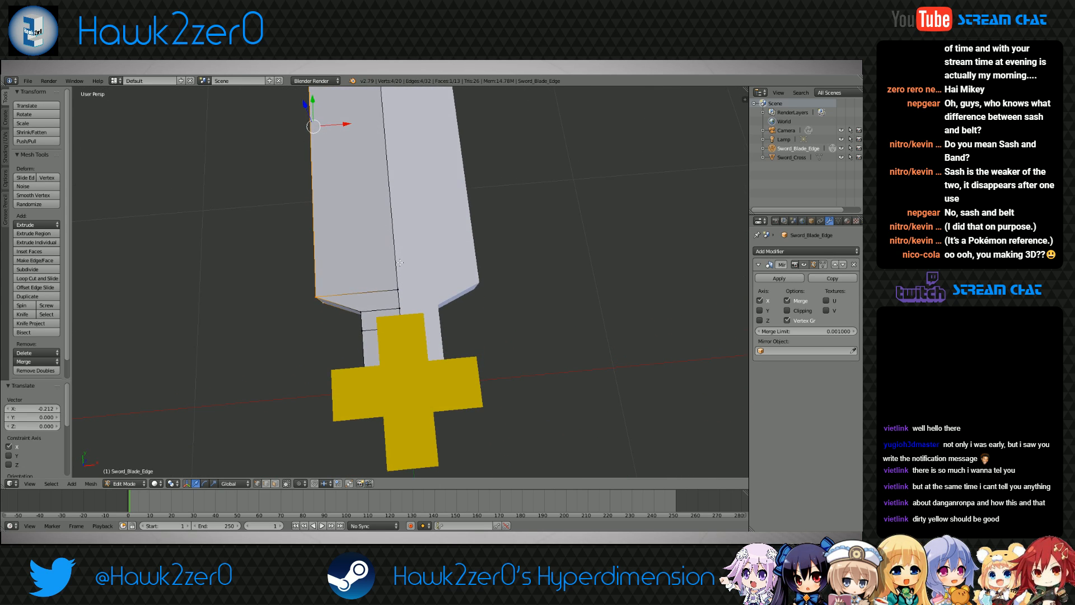
{"action": "left_click_drag", "start_coordinate": [339, 123], "coordinate": [338, 122]}
Select the two outer vertices of the loop just below the widened section and move them about 0.066 along negative X
{"action": "middle_click_drag", "start_coordinate": [350, 185], "coordinate": [434, 137]}
{"action": "right_click", "coordinate": [440, 259]}
{"action": "right_click", "coordinate": [440, 230], "text": "shift"}
{"action": "middle_click_drag", "start_coordinate": [439, 233], "coordinate": [369, 286]}
{"action": "left_click_drag", "start_coordinate": [414, 276], "coordinate": [286, 310]}
{"action": "middle_click_drag", "start_coordinate": [364, 280], "coordinate": [450, 279]}
{"action": "scroll", "coordinate": [451, 279], "scroll_direction": "up", "scroll_amount": 4}
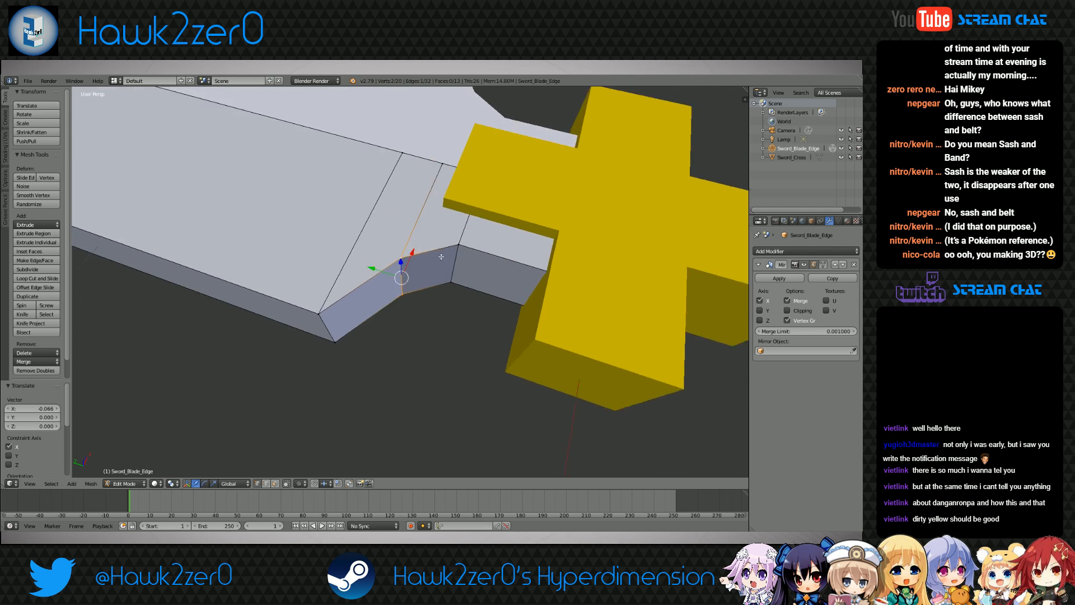
Move the two outer vertices of the next loop towards the cross about 0.007 along negative X
{"action": "middle_click_drag", "start_coordinate": [439, 270], "coordinate": [402, 286]}
{"action": "key", "text": "g"}
{"action": "key", "text": "x"}
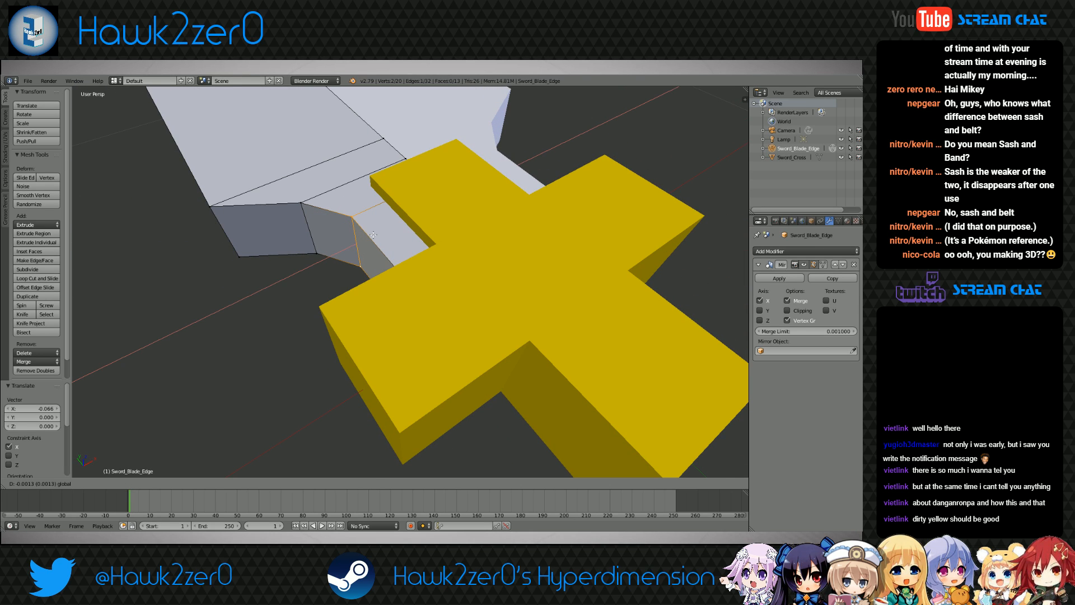
{"action": "left_click", "coordinate": [339, 260]}
{"action": "middle_click_drag", "start_coordinate": [339, 260], "coordinate": [443, 249]}
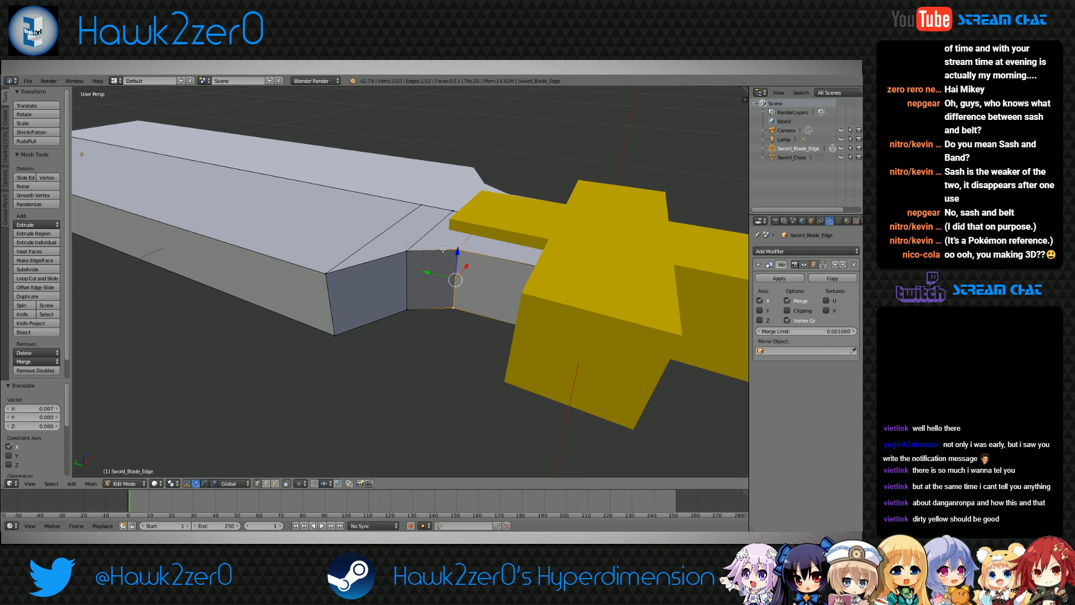
Add a centred loop cut across the blade's sloped shoulder and move its two outer vertices about 0.01 along X
{"action": "middle_click_drag", "start_coordinate": [443, 250], "coordinate": [455, 358]}
{"action": "key", "text": "ctrl+r"}
{"action": "left_click", "coordinate": [447, 343]}
{"action": "right_click", "coordinate": [447, 342]}
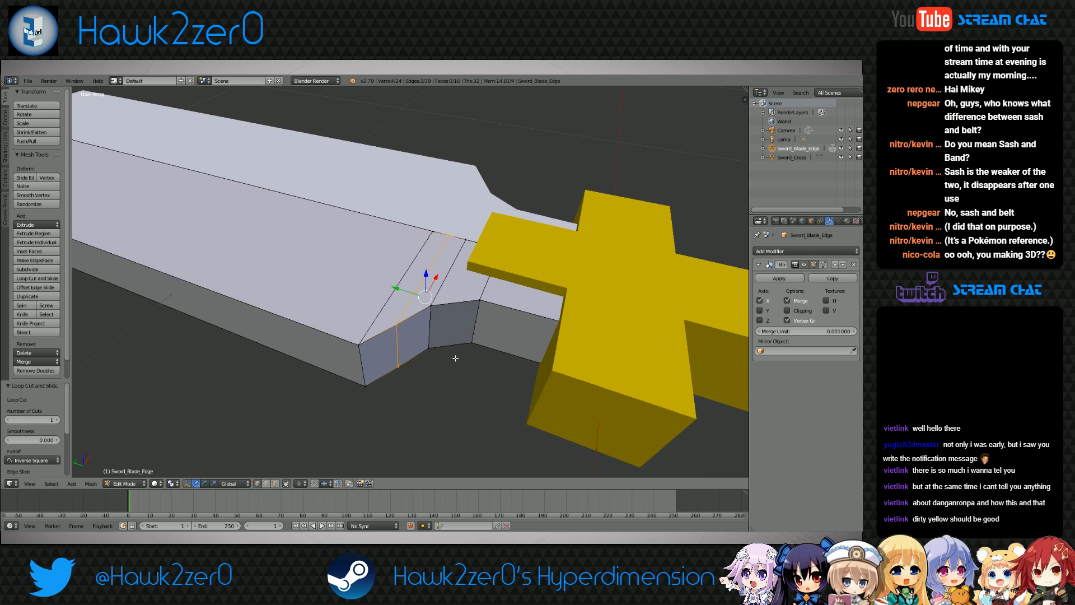
{"action": "right_click", "coordinate": [397, 325]}
{"action": "right_click", "coordinate": [398, 367], "text": "shift"}
{"action": "left_click_drag", "start_coordinate": [409, 326], "coordinate": [430, 290], "text": "shift"}
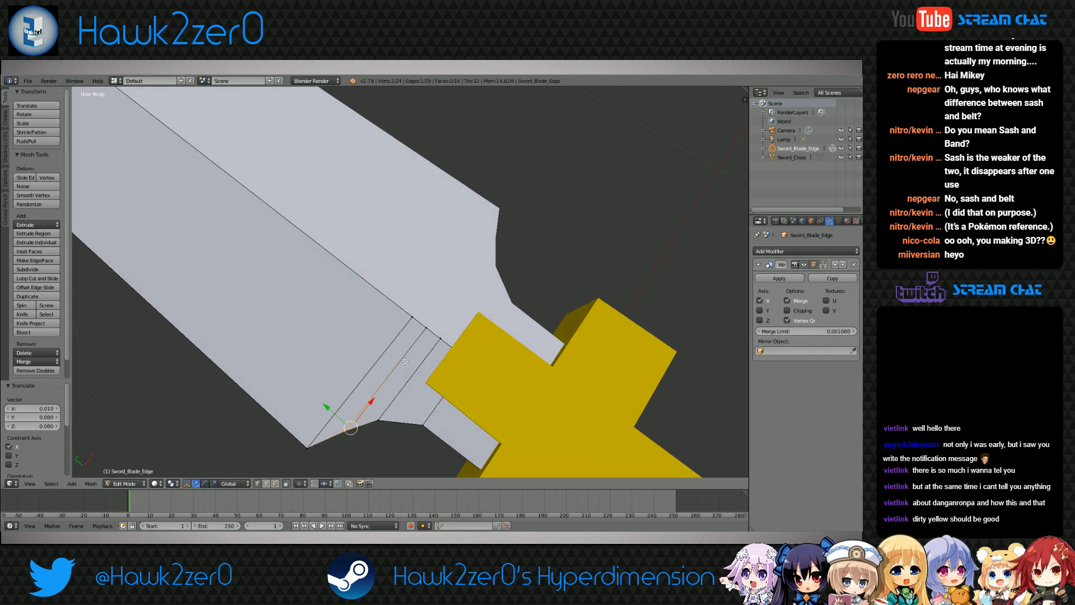
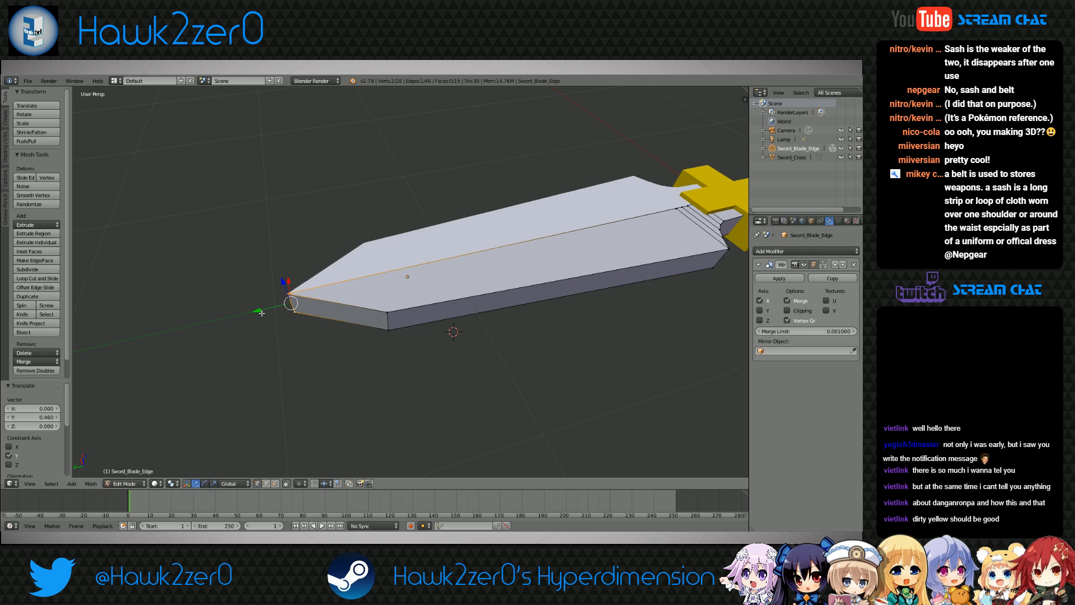
Undo the centre-only tip move and instead move all four vertices of the tip end about 0.437 along Y
{"action": "key", "text": "ctrl+z"}
{"action": "right_click", "coordinate": [389, 312], "text": "shift"}
{"action": "right_click", "coordinate": [391, 329], "text": "shift"}
{"action": "left_click_drag", "start_coordinate": [354, 308], "coordinate": [270, 327]}
Try a loop cut across the long blade section, slid part of the way towards the tip end
{"action": "key", "text": "ctrl+r"}
{"action": "left_click", "coordinate": [379, 319]}
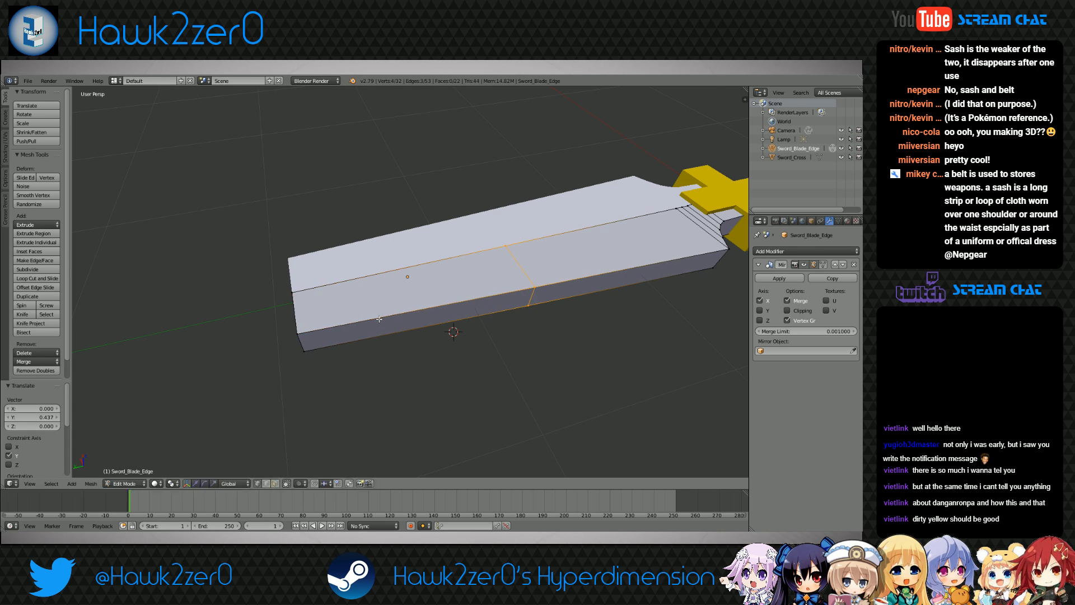
{"action": "left_click", "coordinate": [287, 339]}
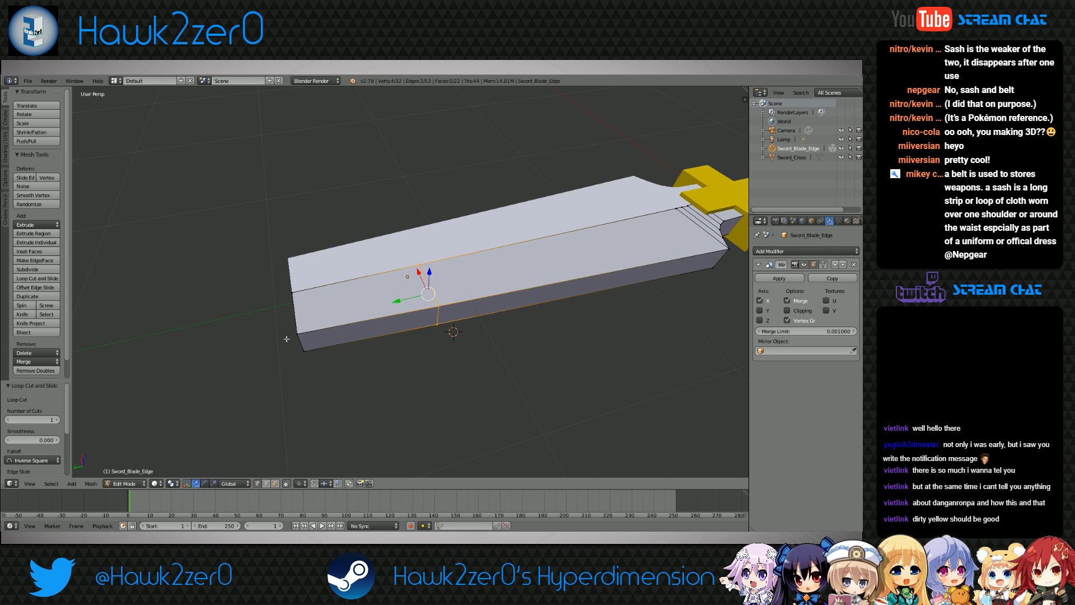
{"action": "middle_click_drag", "start_coordinate": [400, 321], "coordinate": [409, 320], "text": "shift"}
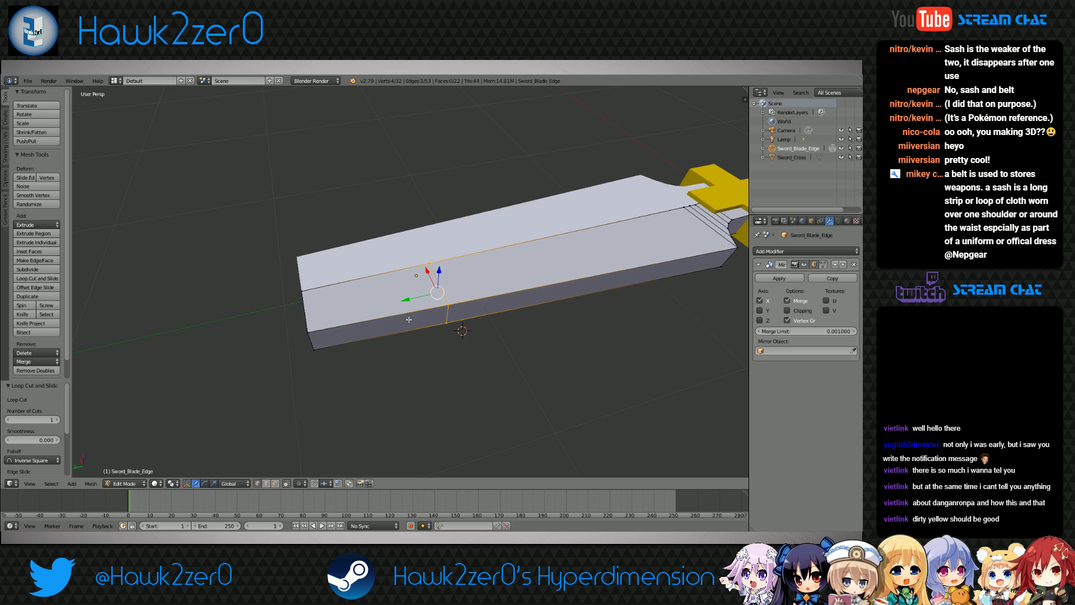
{"action": "key", "text": "ctrl+r"}
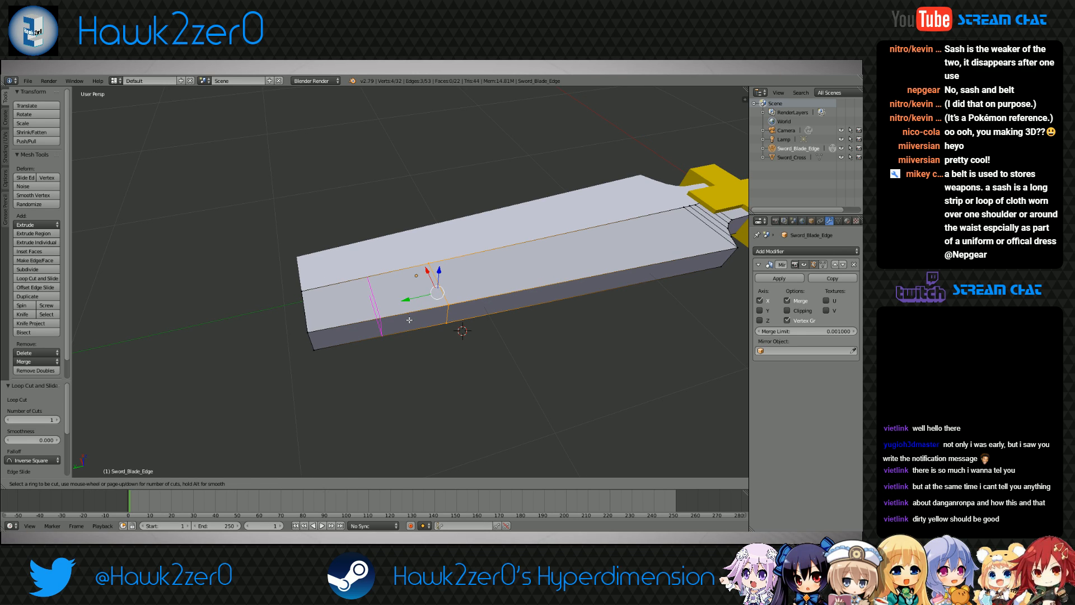
{"action": "key", "text": "Escape"}
{"action": "key", "text": "ctrl+z"}
Add a loop cut across the long blade section and slide it close to the tip end
{"action": "key", "text": "ctrl+r"}
{"action": "left_click", "coordinate": [409, 320]}
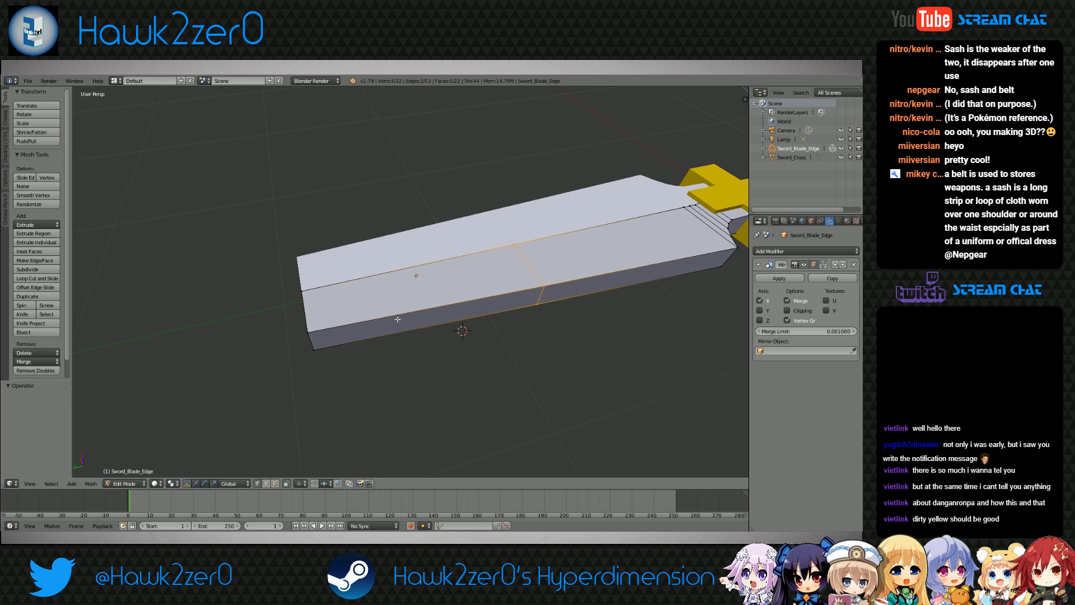
{"action": "left_click", "coordinate": [256, 351]}
In top view, add a centred loop cut between the loop near the tip and the blade's blunt end
{"action": "middle_click_drag", "start_coordinate": [434, 317], "coordinate": [372, 399], "text": "shift"}
{"action": "scroll", "coordinate": [392, 354], "scroll_direction": "down", "scroll_amount": 4}
{"action": "mouse_move", "coordinate": [377, 360]}
{"action": "middle_mouse_down", "text": "shift"}
{"action": "mouse_move", "coordinate": [370, 335]}
{"action": "mouse_move", "coordinate": [389, 354]}
{"action": "middle_mouse_up", "text": "shift"}
{"action": "key", "text": "KP_7"}
{"action": "scroll", "coordinate": [418, 220], "scroll_direction": "up", "scroll_amount": 3}
{"action": "middle_click_drag", "start_coordinate": [419, 220], "coordinate": [435, 291], "text": "shift"}
{"action": "scroll", "coordinate": [435, 290], "scroll_direction": "up", "scroll_amount": 5}
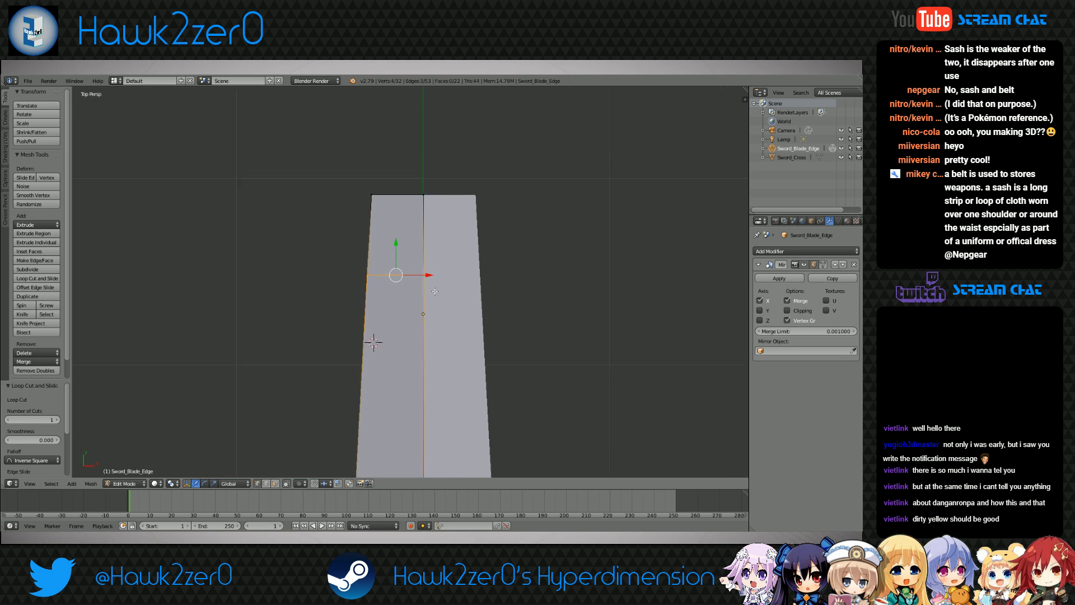
{"action": "middle_click_drag", "start_coordinate": [425, 251], "coordinate": [428, 292], "text": "shift"}
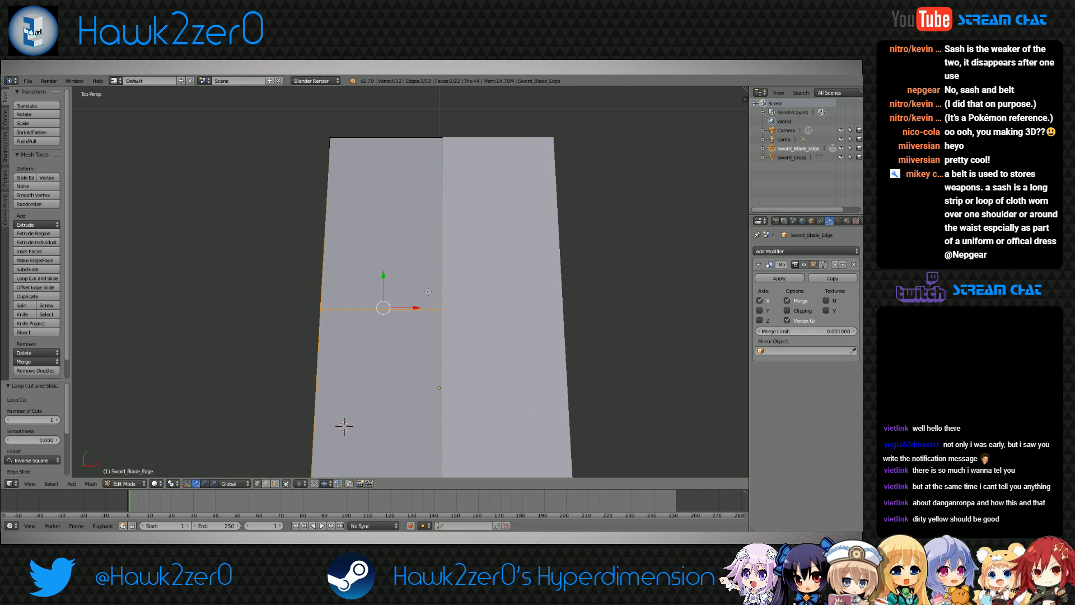
{"action": "key", "text": "ctrl+r"}
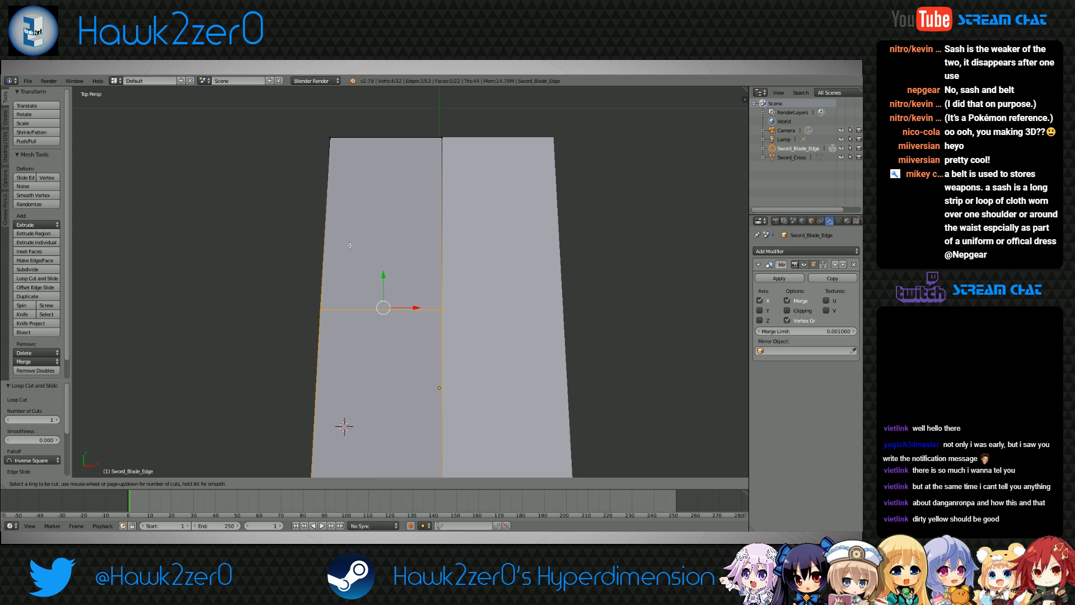
{"action": "left_click", "coordinate": [452, 219]}
{"action": "right_click", "coordinate": [452, 219]}
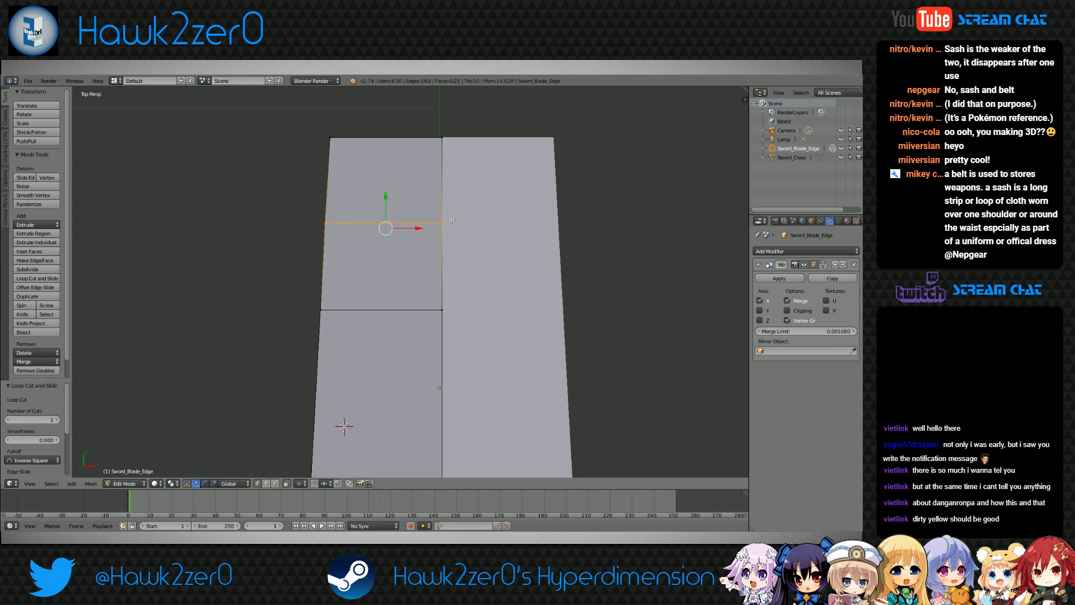
Select the new loop's two outer vertices and move them about 0.04 along X to notch the blade inward
{"action": "right_click", "coordinate": [326, 224]}
{"action": "middle_click_drag", "start_coordinate": [328, 224], "coordinate": [388, 168]}
{"action": "right_click", "coordinate": [327, 265], "text": "shift"}
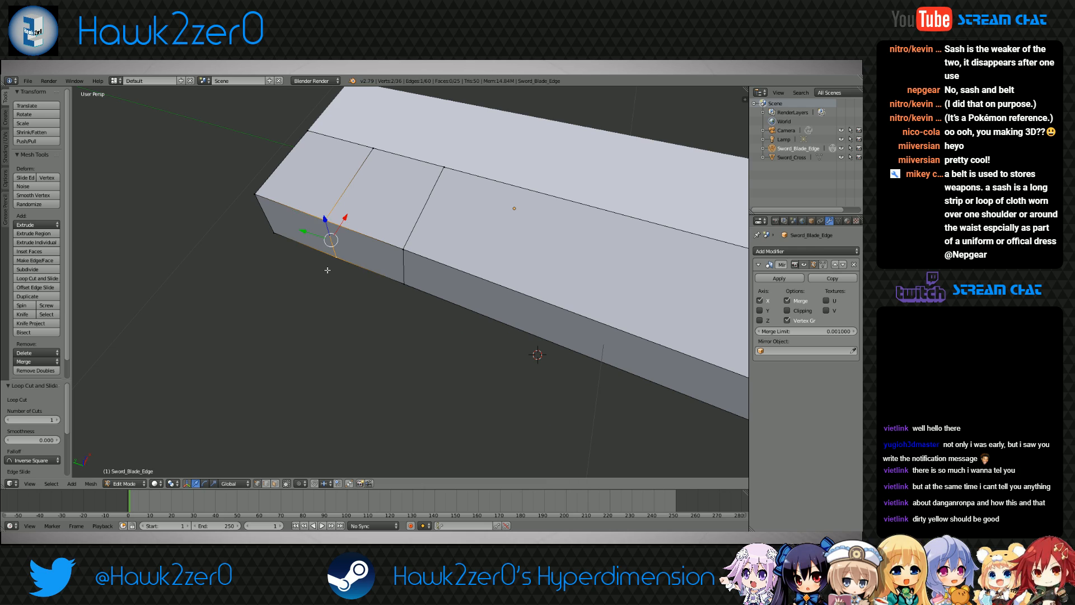
{"action": "key", "text": "KP_7"}
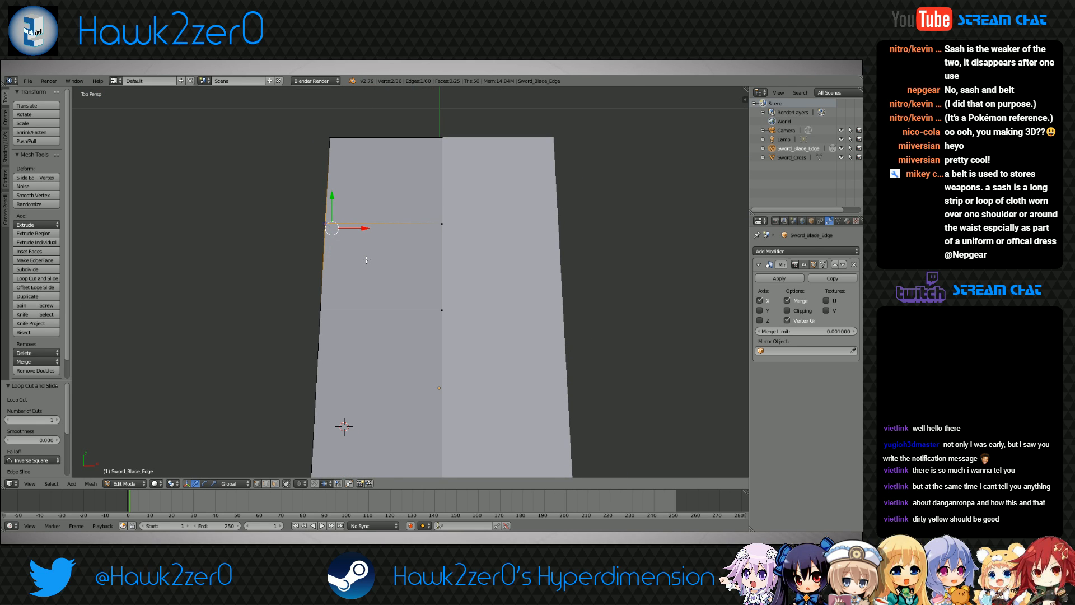
{"action": "key", "text": "g"}
{"action": "key", "text": "x"}
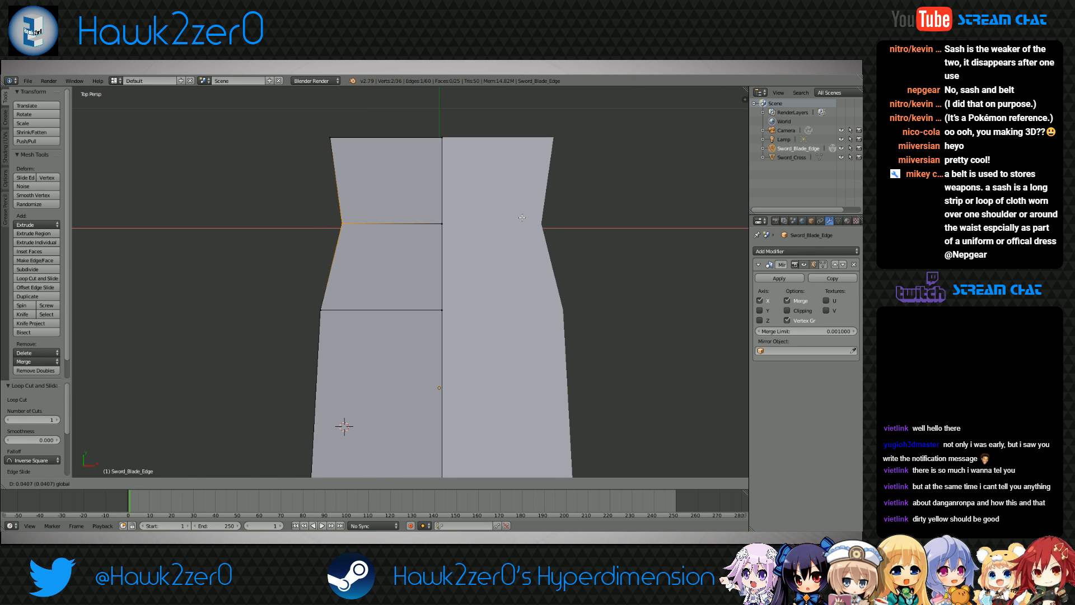
{"action": "left_click", "coordinate": [522, 218]}
Add a centred loop cut between the notched loop and the neighbouring loop farther from the tip
{"action": "key", "text": "ctrl+r"}
{"action": "left_click", "coordinate": [339, 267]}
{"action": "right_click", "coordinate": [339, 267]}
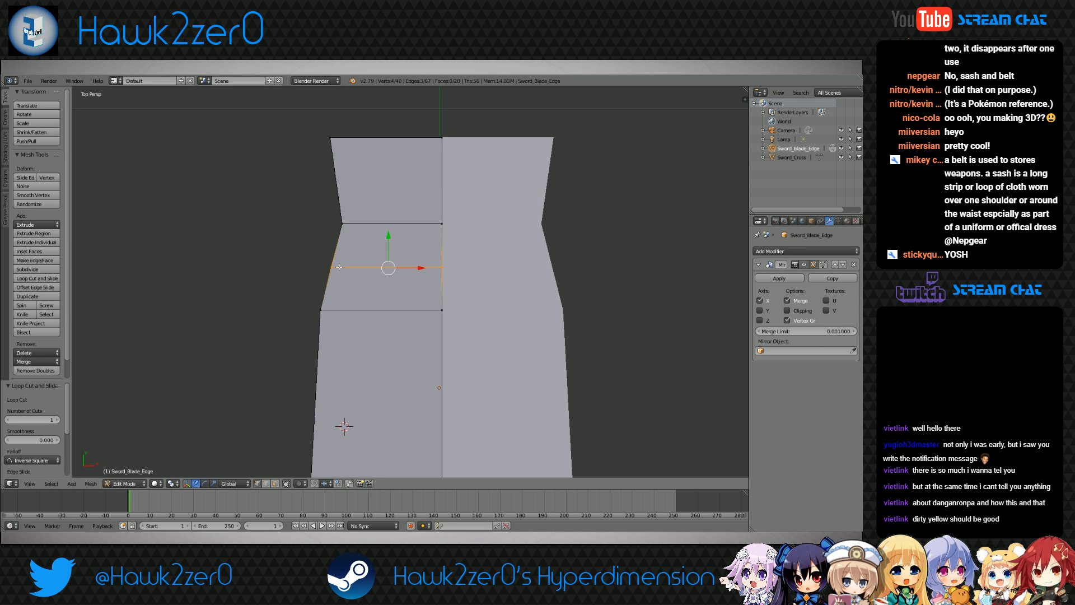
Select the centred loop's two outer vertices and move them about -0.005 along X to round the blade's outline
{"action": "middle_click_drag", "start_coordinate": [339, 267], "coordinate": [376, 230]}
{"action": "right_click", "coordinate": [376, 231]}
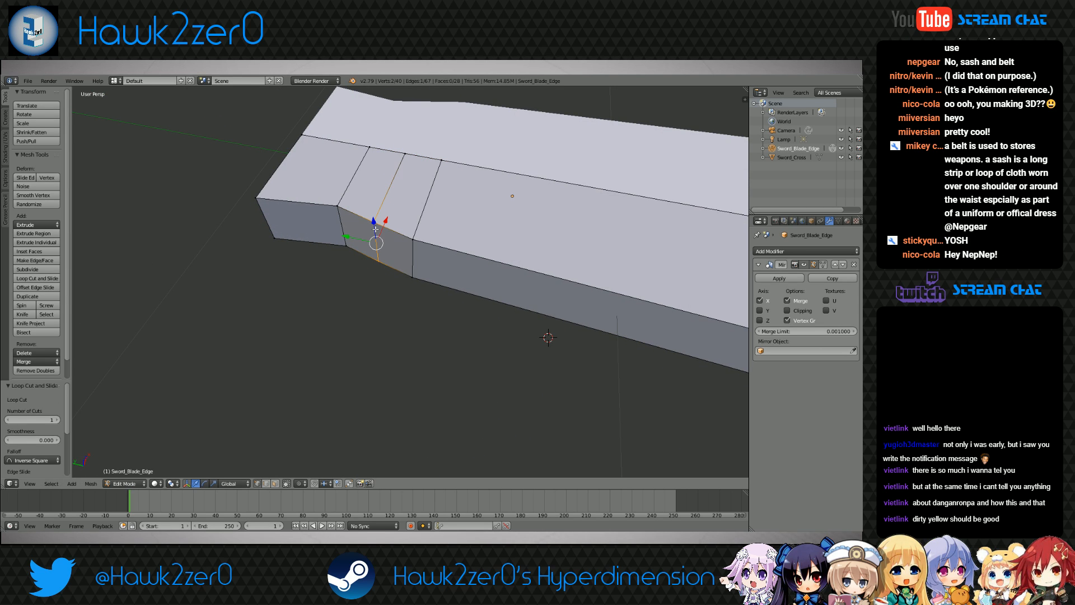
{"action": "key", "text": "KP_7"}
{"action": "key", "text": "g"}
{"action": "key", "text": "x"}
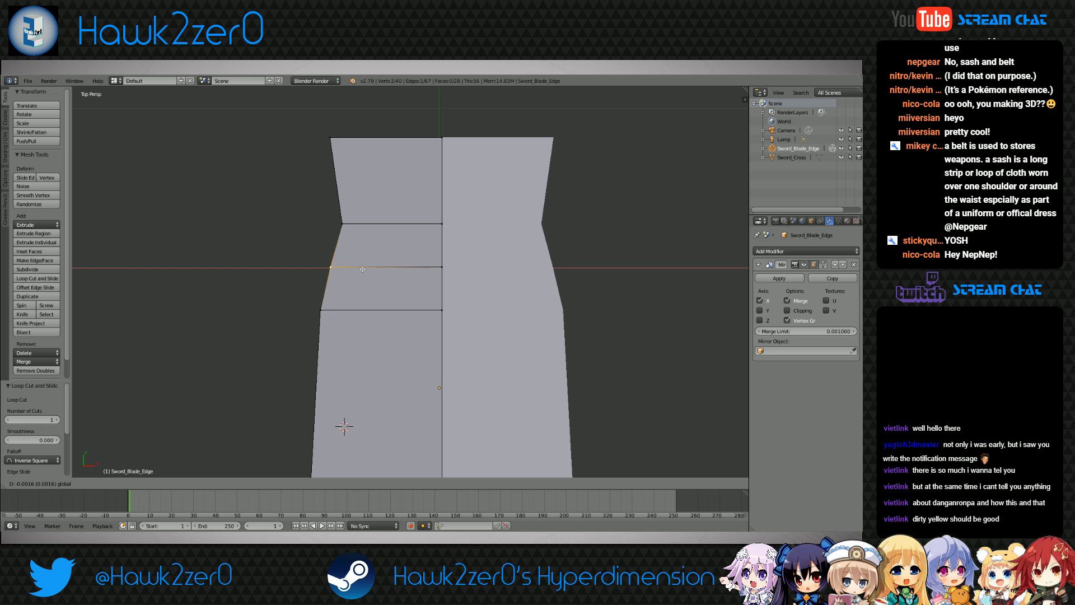
{"action": "left_click", "coordinate": [348, 269]}
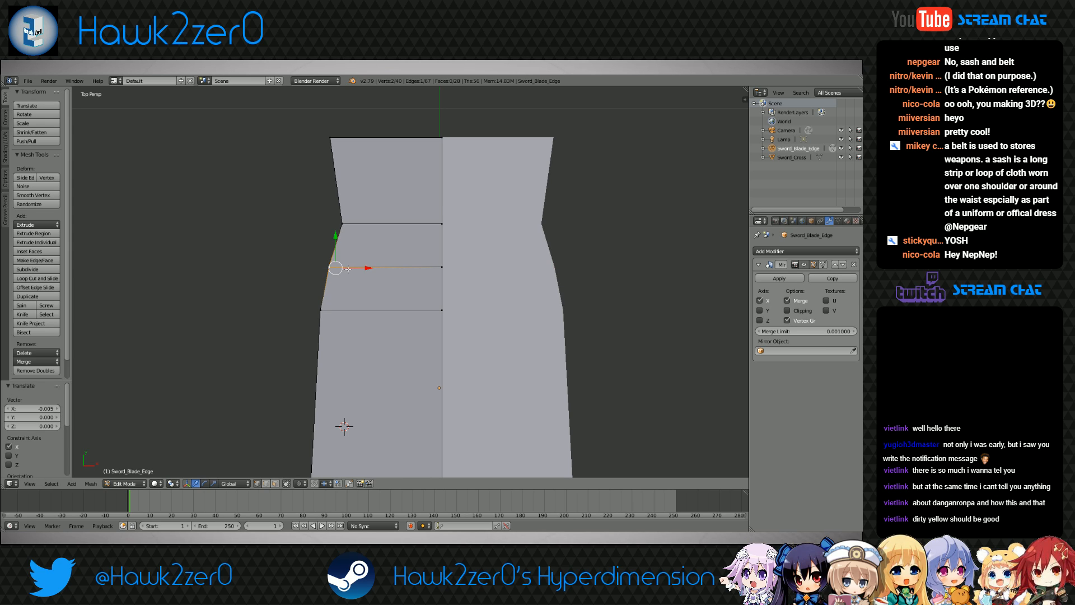
Add a centred loop cut between the notched loop and the blade's blunt tip end
{"action": "middle_click_drag", "start_coordinate": [392, 246], "coordinate": [380, 292], "text": "shift"}
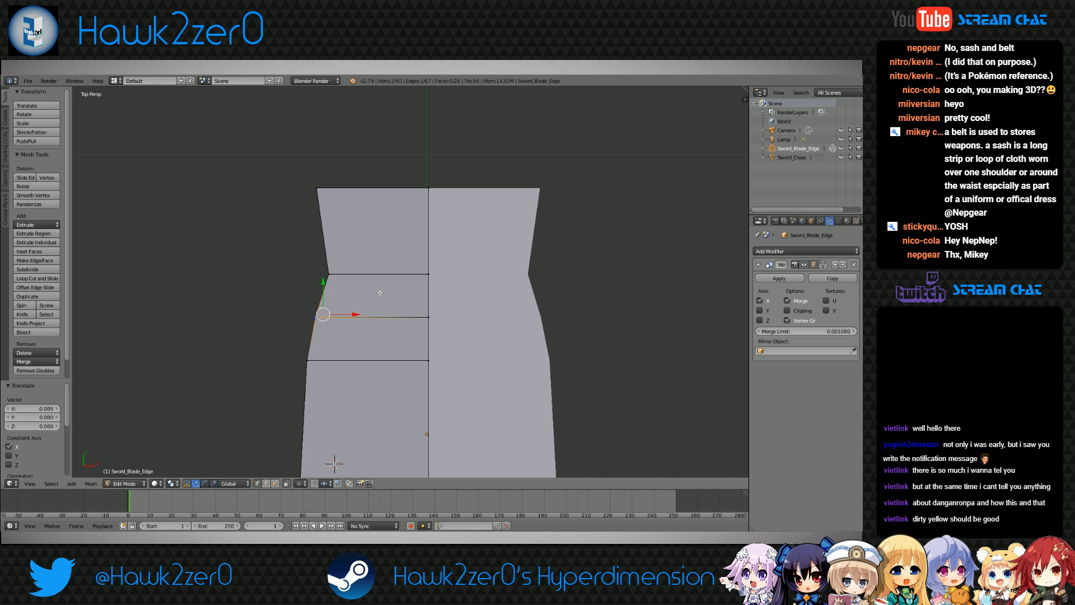
{"action": "middle_click_drag", "start_coordinate": [380, 292], "coordinate": [481, 218]}
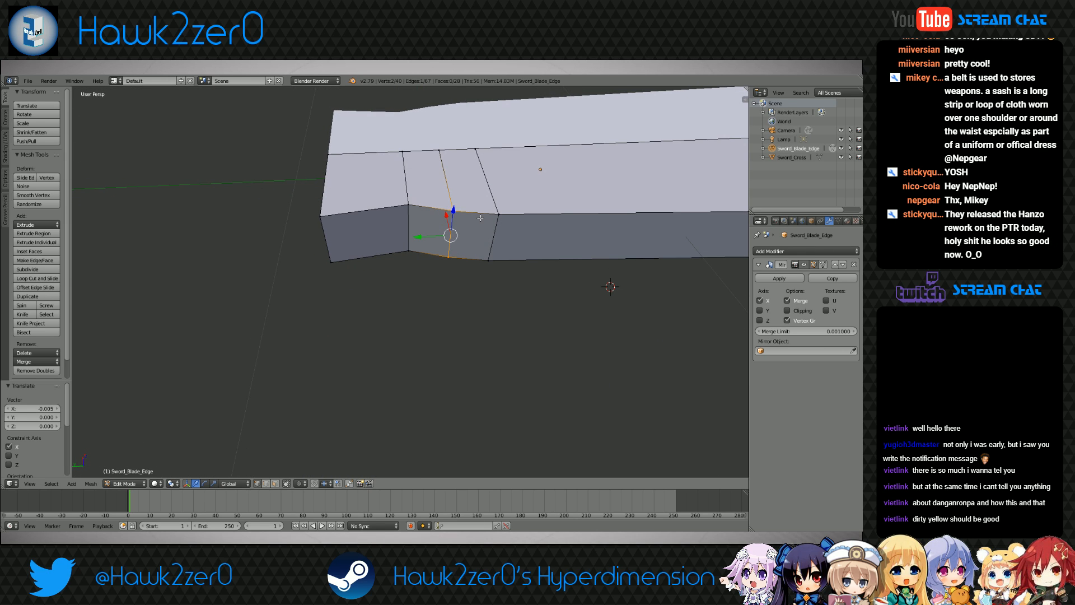
{"action": "key", "text": "ctrl+r"}
{"action": "left_click", "coordinate": [370, 210]}
{"action": "left_click", "coordinate": [370, 210]}
Select the two outer vertices of the loop nearest the blunt end and move them about 0.074 along X
{"action": "middle_click_drag", "start_coordinate": [369, 207], "coordinate": [274, 261]}
{"action": "right_click", "coordinate": [334, 232]}
{"action": "right_click", "coordinate": [332, 194], "text": "shift"}
{"action": "key", "text": "g"}
{"action": "key", "text": "x"}
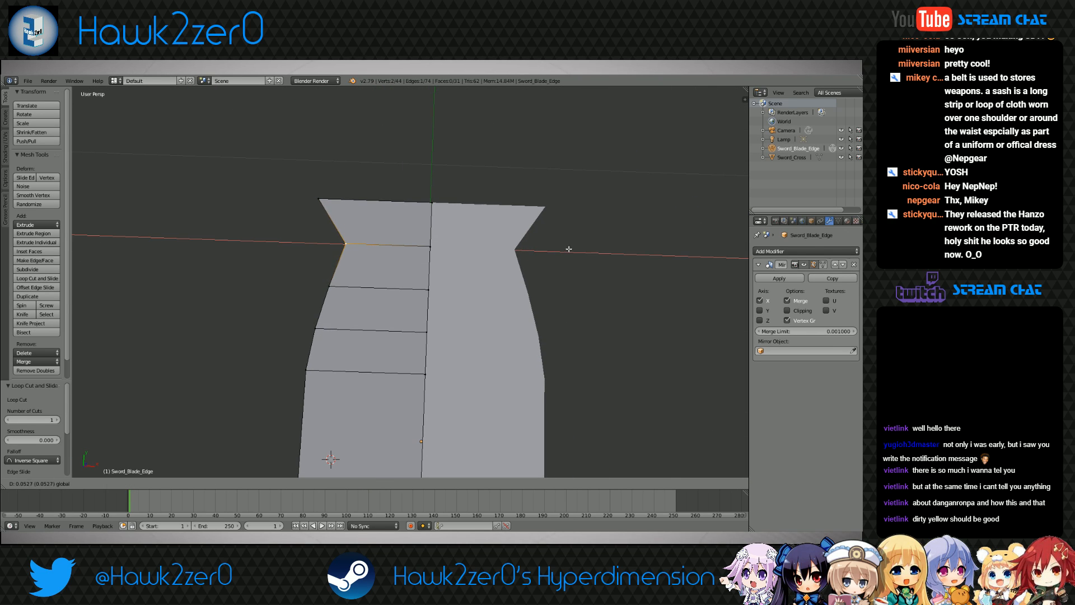
{"action": "left_click", "coordinate": [651, 244]}
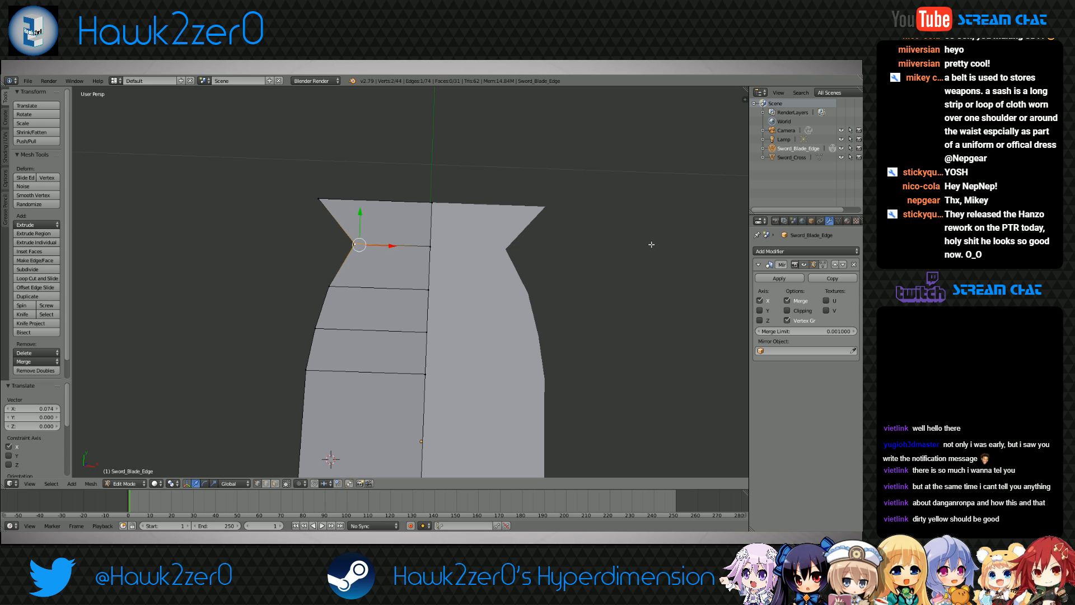
Select the two centre-line vertices at the blade's blunt end and move them about 0.223 along Y to form a point
{"action": "right_click", "coordinate": [432, 202]}
{"action": "middle_click_drag", "start_coordinate": [667, 294], "coordinate": [521, 228]}
{"action": "right_click", "coordinate": [416, 226], "text": "shift"}
{"action": "middle_click_drag", "start_coordinate": [416, 226], "coordinate": [334, 265]}
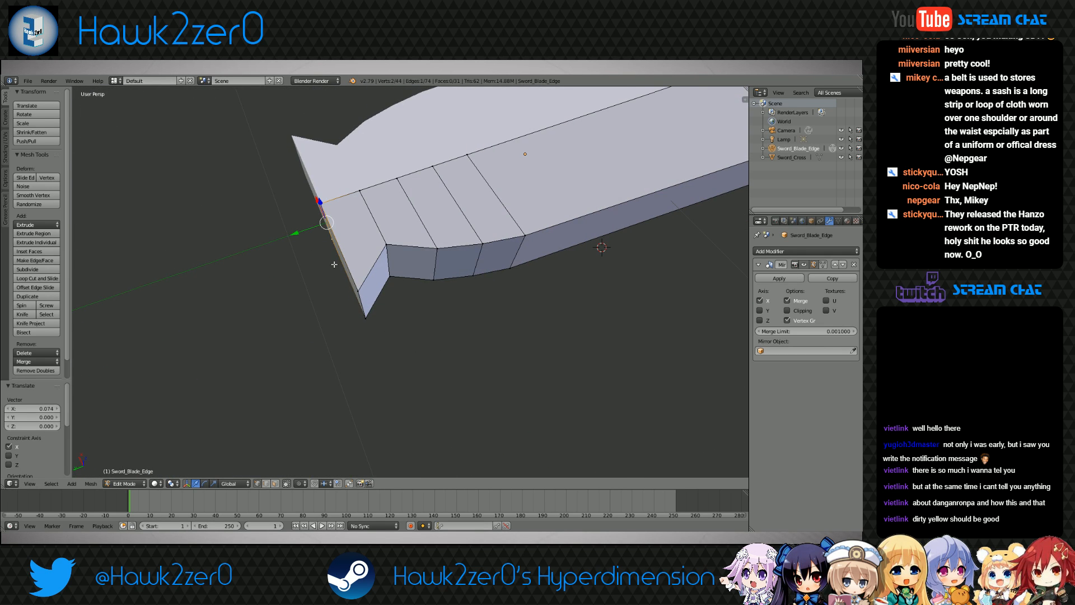
{"action": "key", "text": "g"}
{"action": "key", "text": "y"}
{"action": "left_click", "coordinate": [126, 394]}
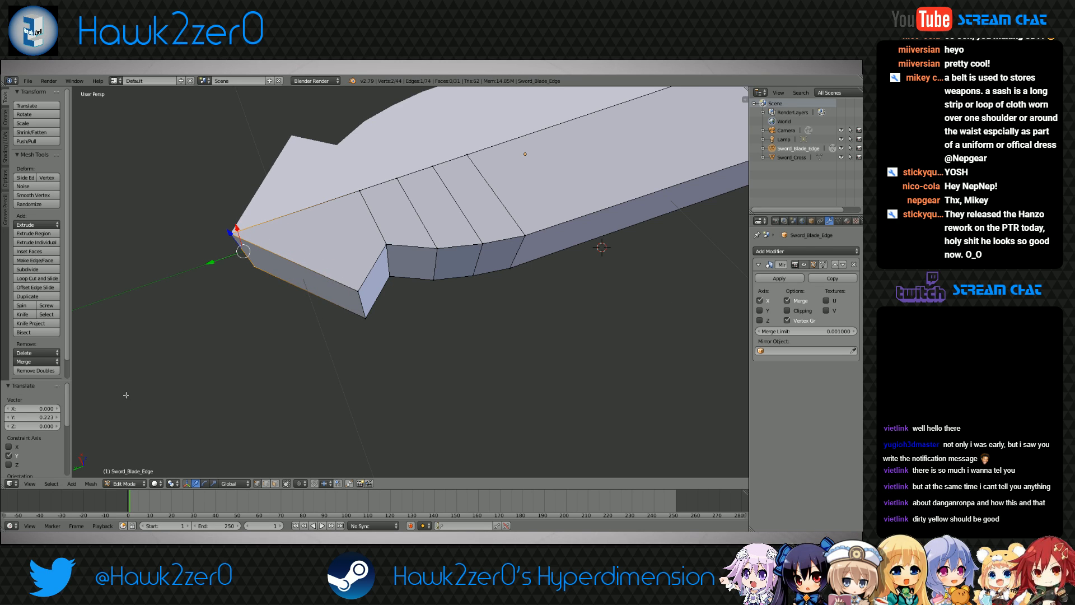
Select the two outer corner vertices at the tip end and move them inward along X to taper the blade to its point
{"action": "right_click", "coordinate": [362, 292]}
{"action": "right_click", "coordinate": [365, 316], "text": "shift"}
{"action": "middle_click_drag", "start_coordinate": [365, 317], "coordinate": [355, 340]}
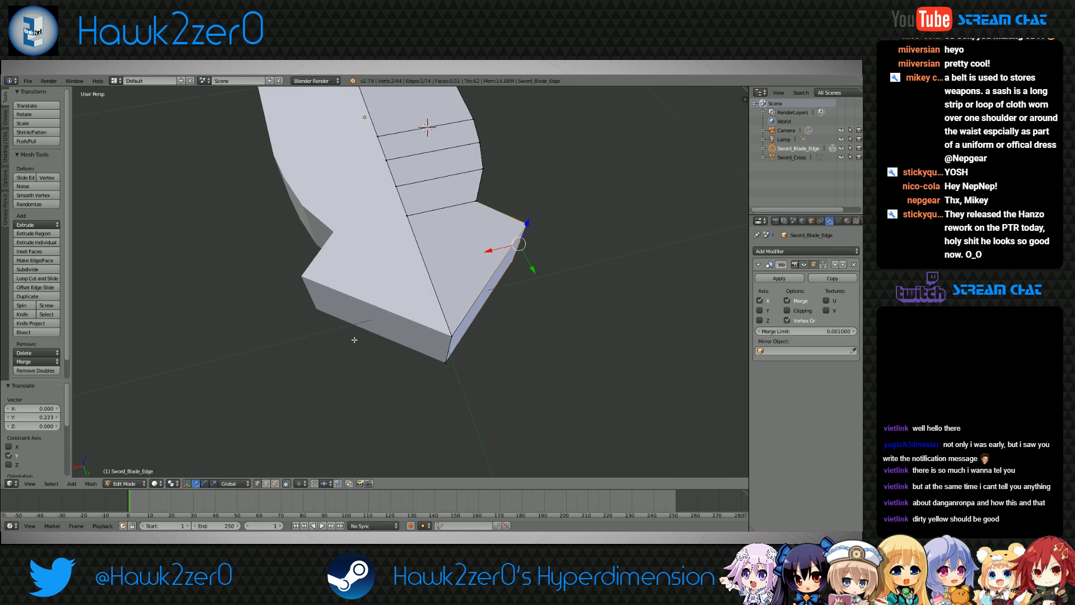
{"action": "left_click", "coordinate": [490, 255]}
{"action": "key", "text": "g"}
{"action": "key", "text": "x"}
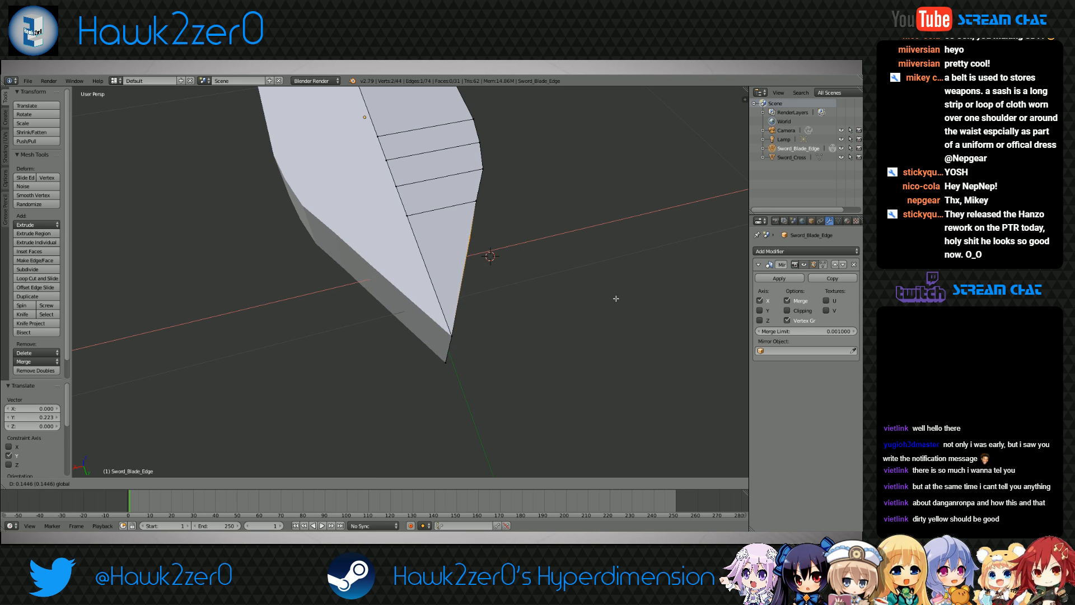
{"action": "left_click", "coordinate": [549, 296]}
Deselect the mesh, return to Object Mode and scale the whole blade to about 0.882 along X
{"action": "middle_click_drag", "start_coordinate": [549, 296], "coordinate": [530, 311]}
{"action": "scroll", "coordinate": [441, 295], "scroll_direction": "down", "scroll_amount": 10}
{"action": "key", "text": "a"}
{"action": "scroll", "coordinate": [541, 358], "scroll_direction": "up", "scroll_amount": 8}
{"action": "left_click", "coordinate": [128, 484]}
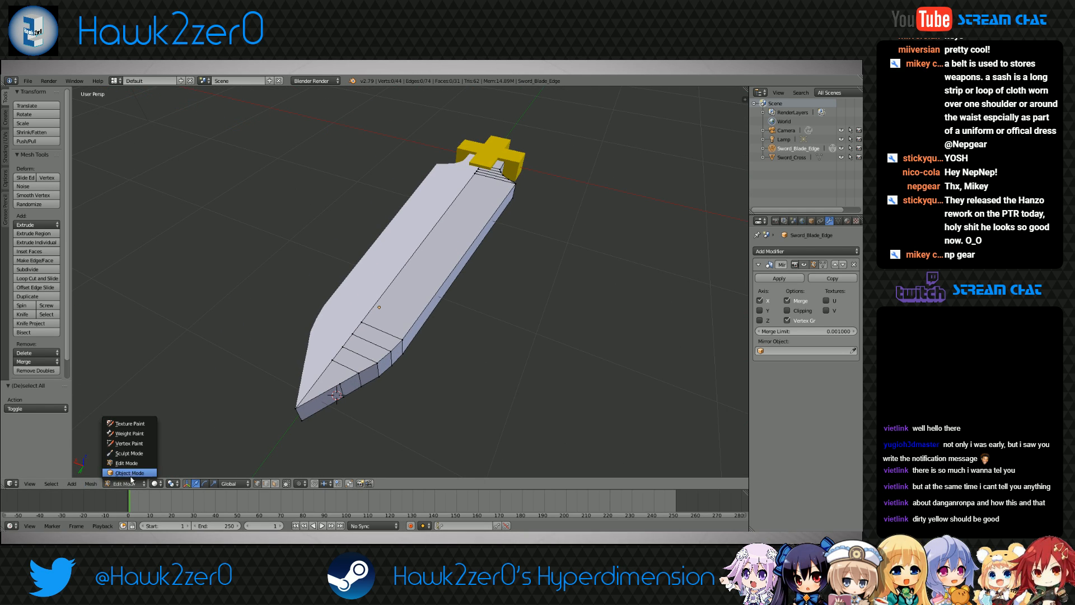
{"action": "left_click", "coordinate": [132, 471]}
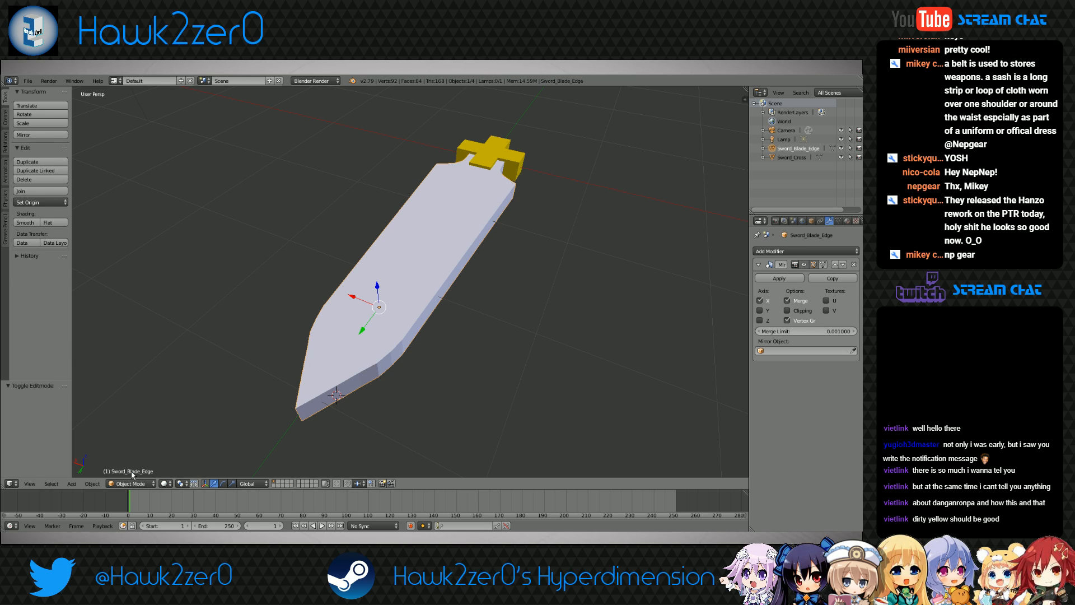
{"action": "key", "text": "s"}
{"action": "key", "text": "x"}
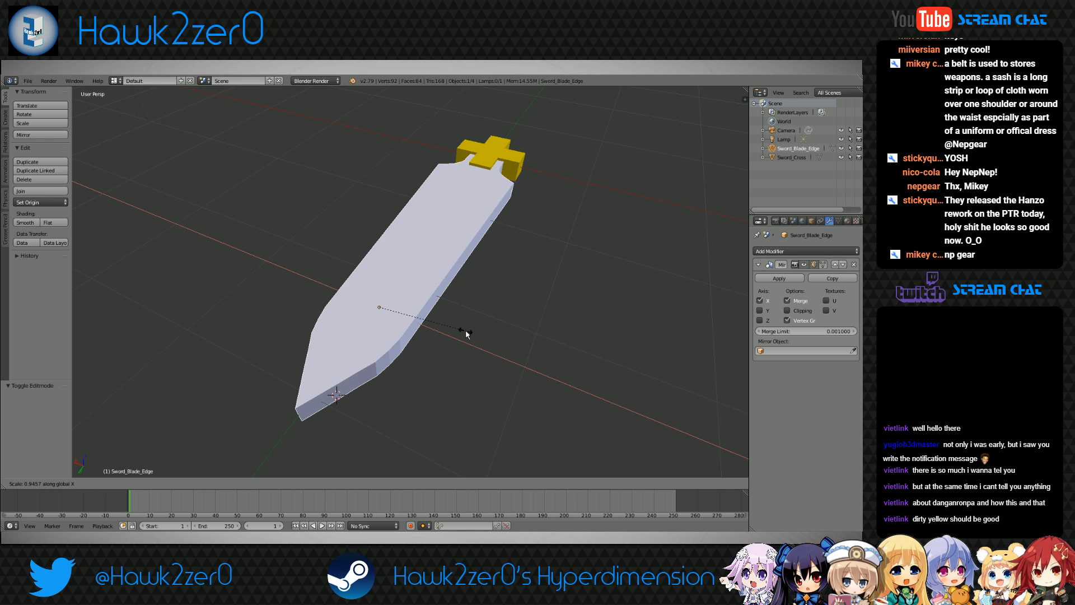
{"action": "left_click", "coordinate": [361, 273]}
{"action": "middle_click_drag", "start_coordinate": [361, 272], "coordinate": [415, 322]}
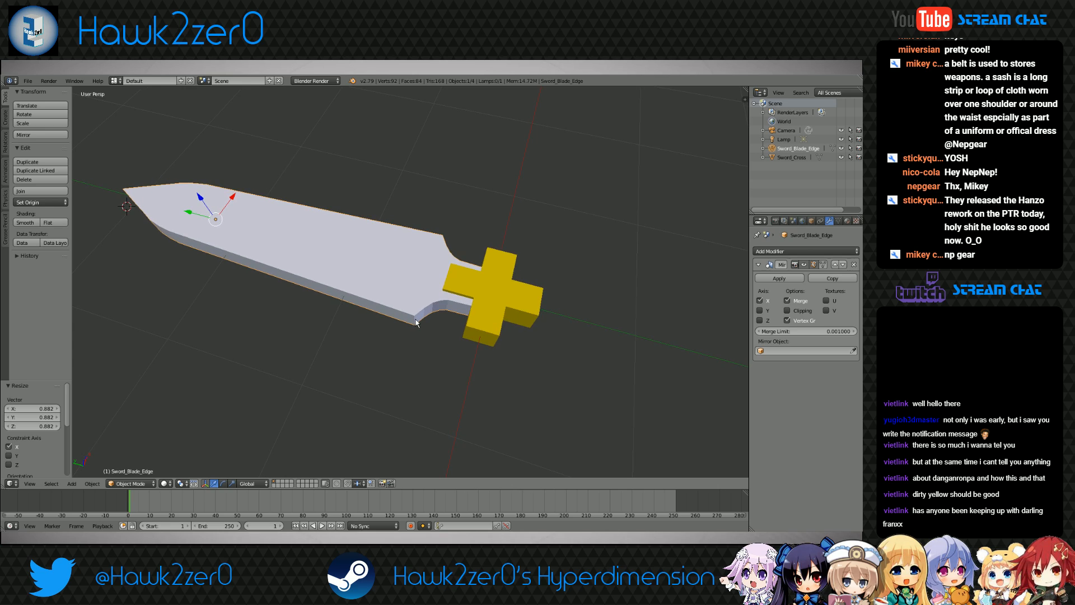
Add a Multiresolution modifier to the blade and subdivide it twice with Catmull-Clark
{"action": "left_click", "coordinate": [806, 251]}
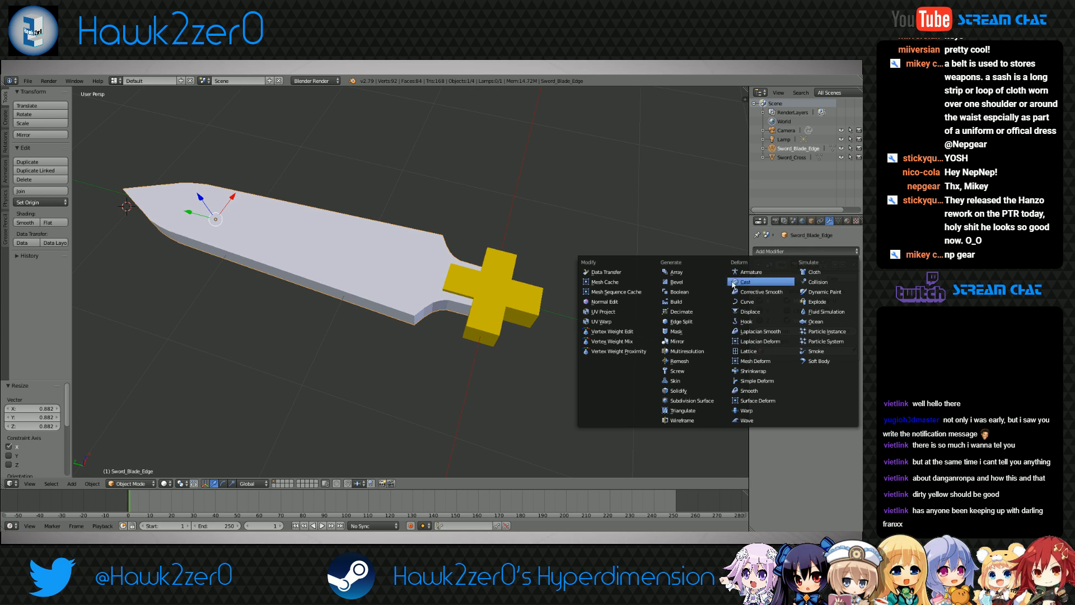
{"action": "left_click", "coordinate": [681, 353]}
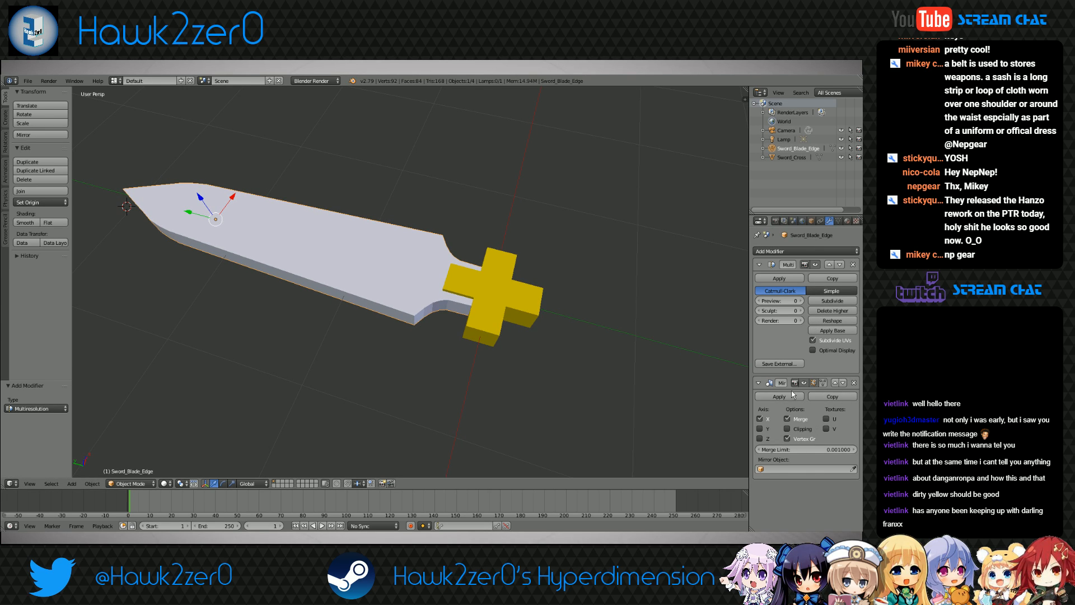
{"action": "left_click", "coordinate": [831, 301]}
{"action": "left_click", "coordinate": [831, 301]}
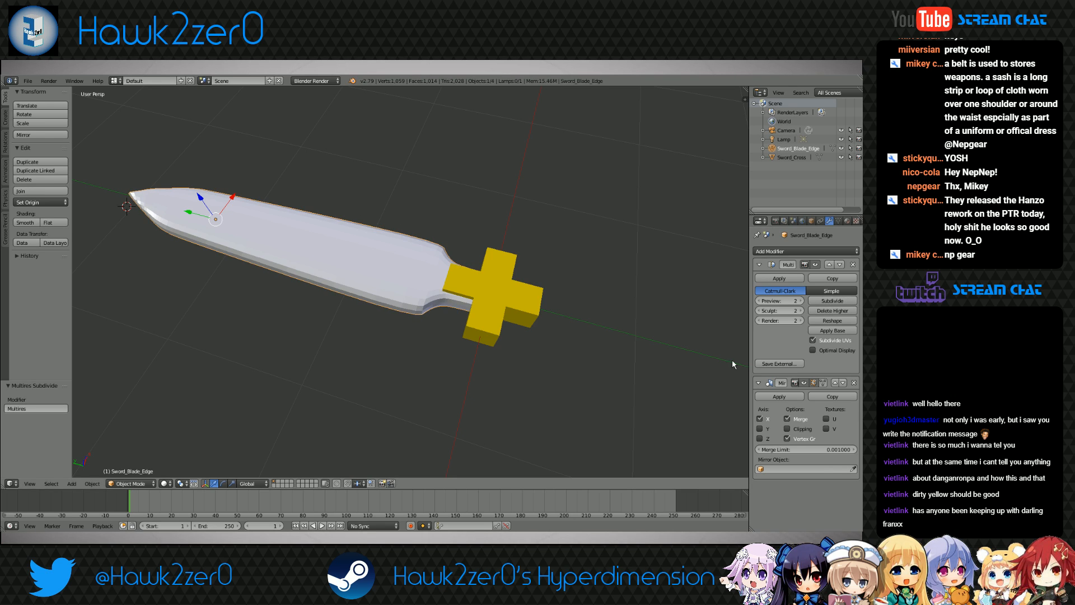
Inspect the smoothed blade and set the Multiresolution preview level to 0
{"action": "middle_click_drag", "start_coordinate": [465, 392], "coordinate": [485, 324]}
{"action": "scroll", "coordinate": [443, 357], "scroll_direction": "up", "scroll_amount": 3}
{"action": "scroll", "coordinate": [485, 324], "scroll_direction": "down", "scroll_amount": 5}
{"action": "middle_click_drag", "start_coordinate": [383, 335], "coordinate": [496, 318]}
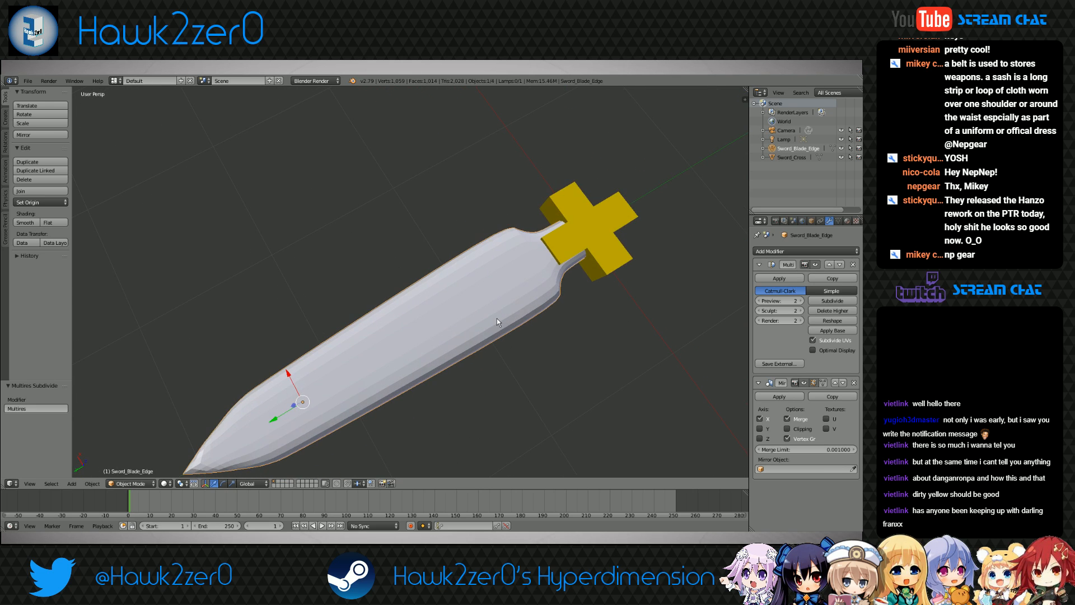
{"action": "left_click_drag", "start_coordinate": [782, 301], "coordinate": [762, 301]}
{"action": "mouse_move", "coordinate": [566, 348]}
{"action": "middle_mouse_down"}
{"action": "mouse_move", "coordinate": [572, 333]}
{"action": "mouse_move", "coordinate": [593, 344]}
{"action": "mouse_move", "coordinate": [489, 335]}
{"action": "mouse_move", "coordinate": [560, 355]}
{"action": "middle_mouse_up"}
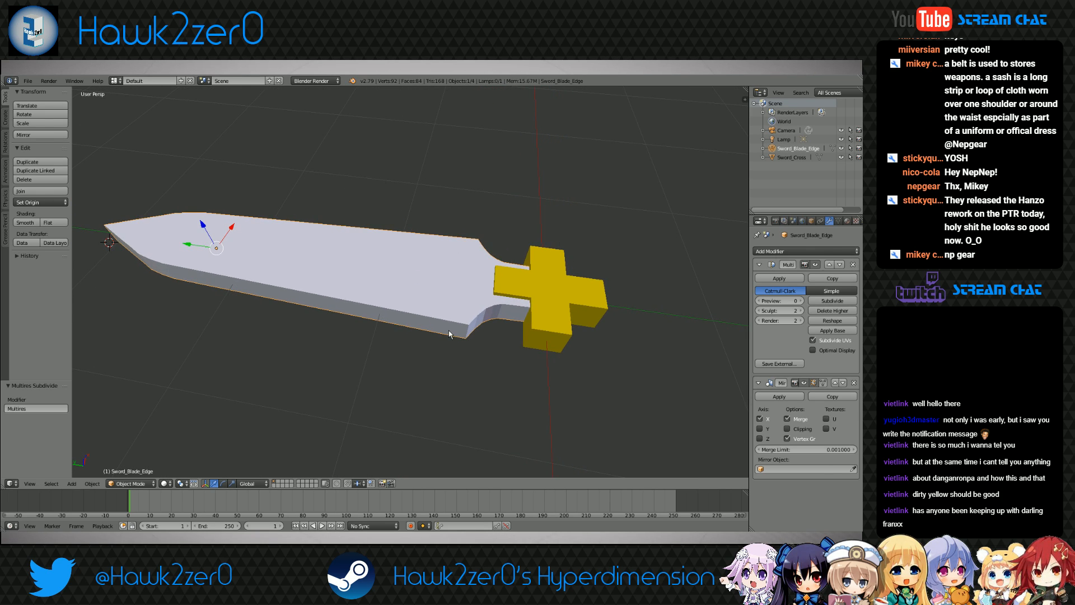
In Edit Mode, add a loop cut on the curved side of the blade's shoulder corner and slide it close to the corner
{"action": "left_click", "coordinate": [131, 483]}
{"action": "left_click", "coordinate": [132, 473]}
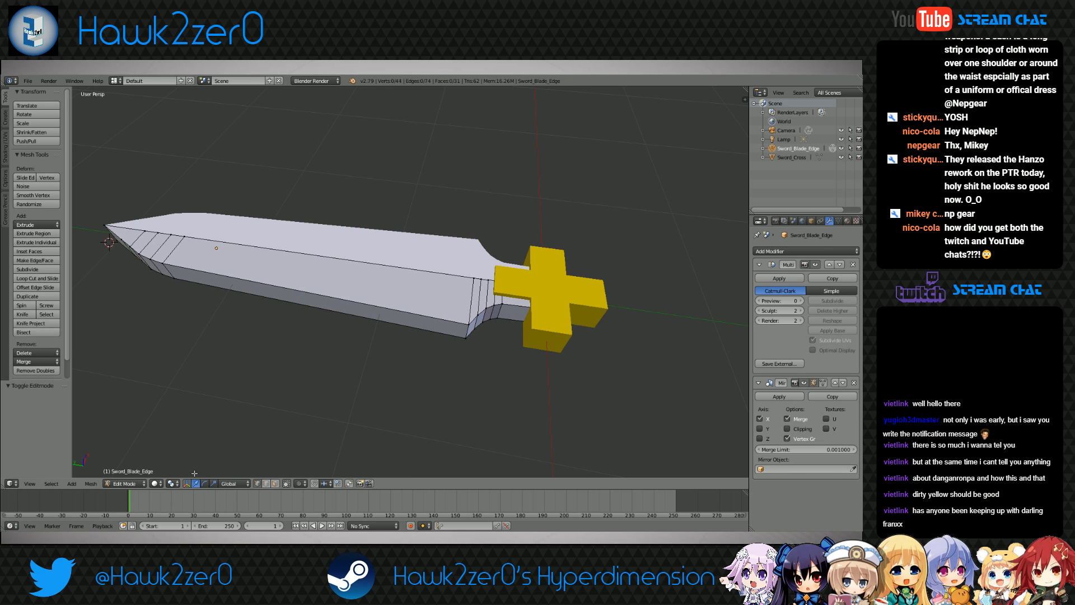
{"action": "scroll", "coordinate": [442, 350], "scroll_direction": "up", "scroll_amount": 8}
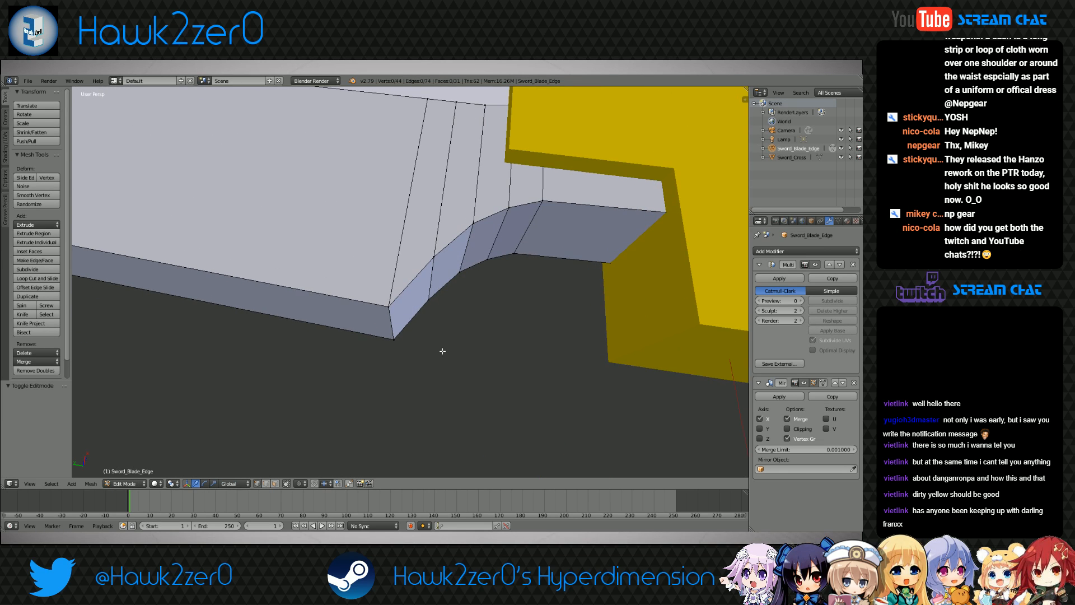
{"action": "key", "text": "ctrl+r"}
{"action": "left_click", "coordinate": [403, 350]}
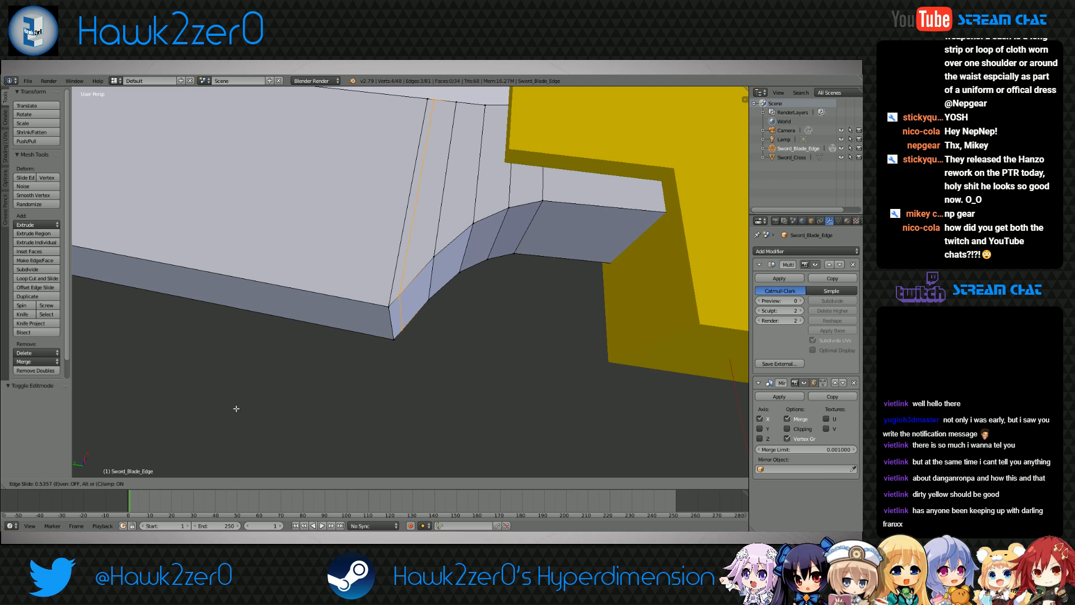
{"action": "left_click", "coordinate": [176, 428]}
Select the shoulder corner's two vertices and move them about 0.004 along X
{"action": "right_click", "coordinate": [392, 338]}
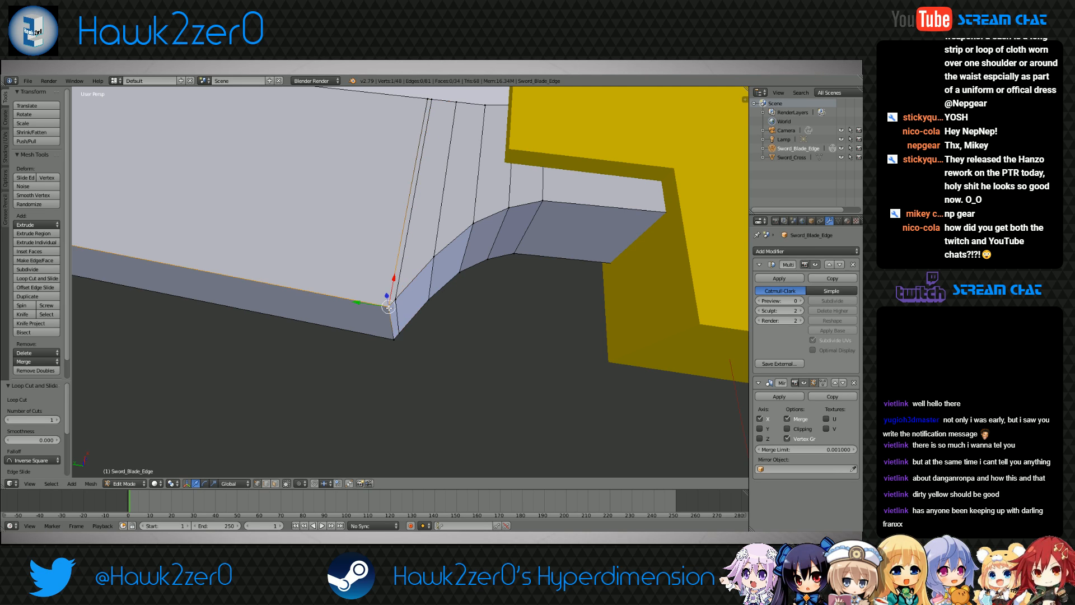
{"action": "key", "text": "g"}
{"action": "key", "text": "x"}
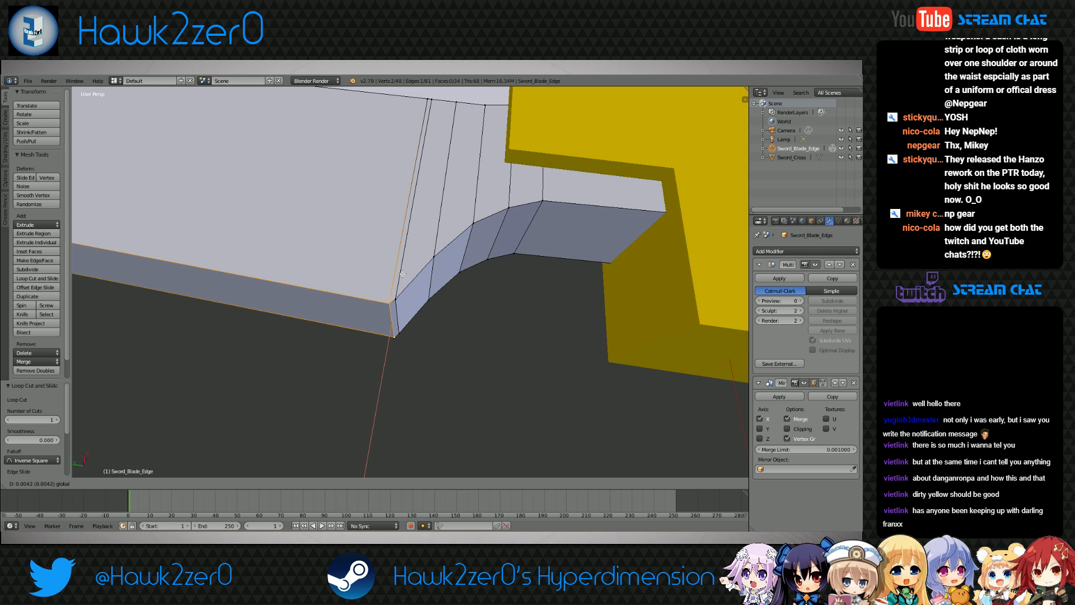
{"action": "left_click", "coordinate": [401, 277]}
Add a loop cut across the long blade section and slide it tight against the shoulder corner
{"action": "key", "text": "ctrl+r"}
{"action": "left_click", "coordinate": [374, 303]}
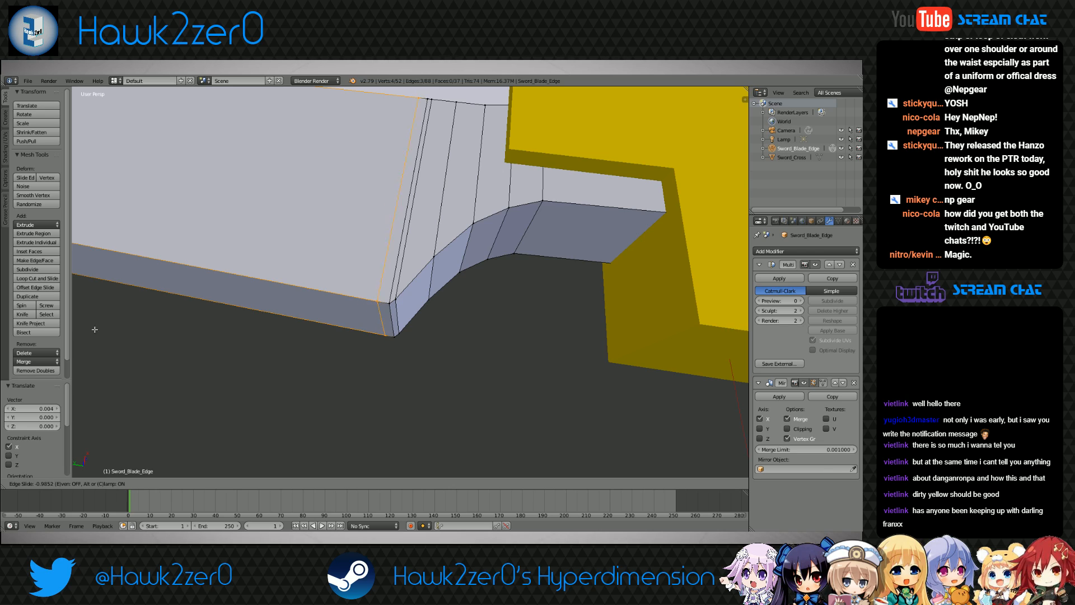
{"action": "left_click", "coordinate": [156, 332]}
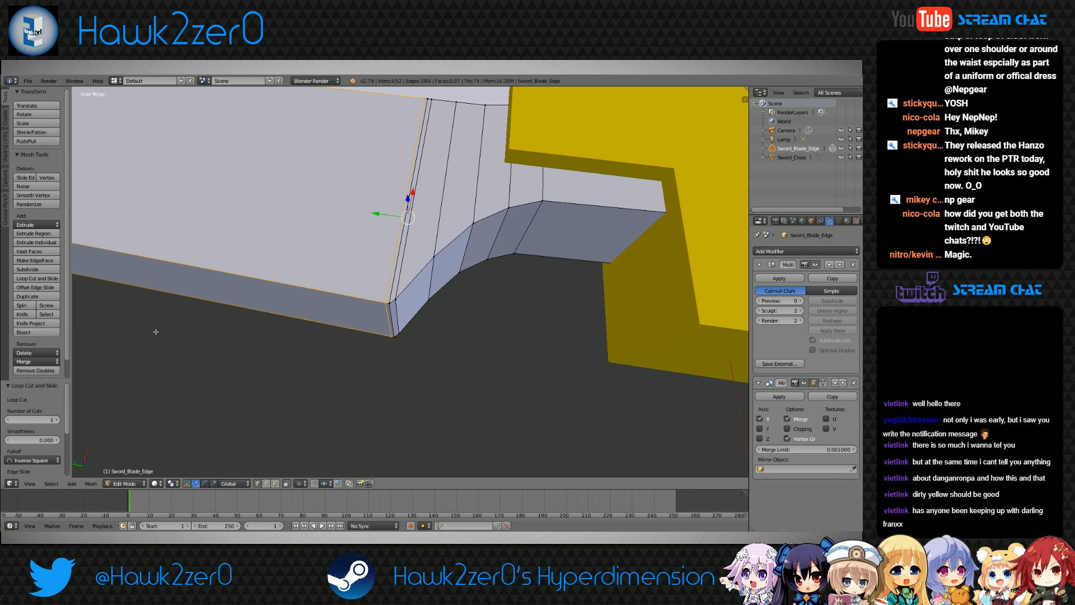
Nudge the newest shoulder loop's two outer vertices slightly along X and return to Object Mode
{"action": "right_click", "coordinate": [383, 336]}
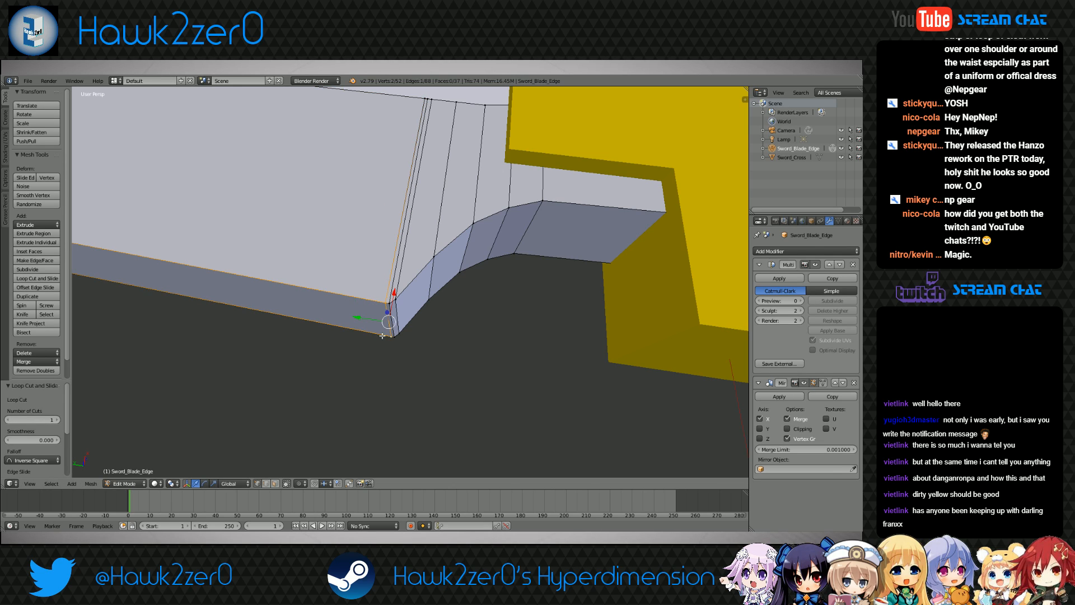
{"action": "left_click_drag", "start_coordinate": [393, 291], "coordinate": [393, 293]}
{"action": "left_click", "coordinate": [130, 484]}
{"action": "left_click", "coordinate": [132, 478]}
Examine the blade's overall shape and its neck's fit against the gold cross, including from the top view
{"action": "scroll", "coordinate": [345, 396], "scroll_direction": "down", "scroll_amount": 8}
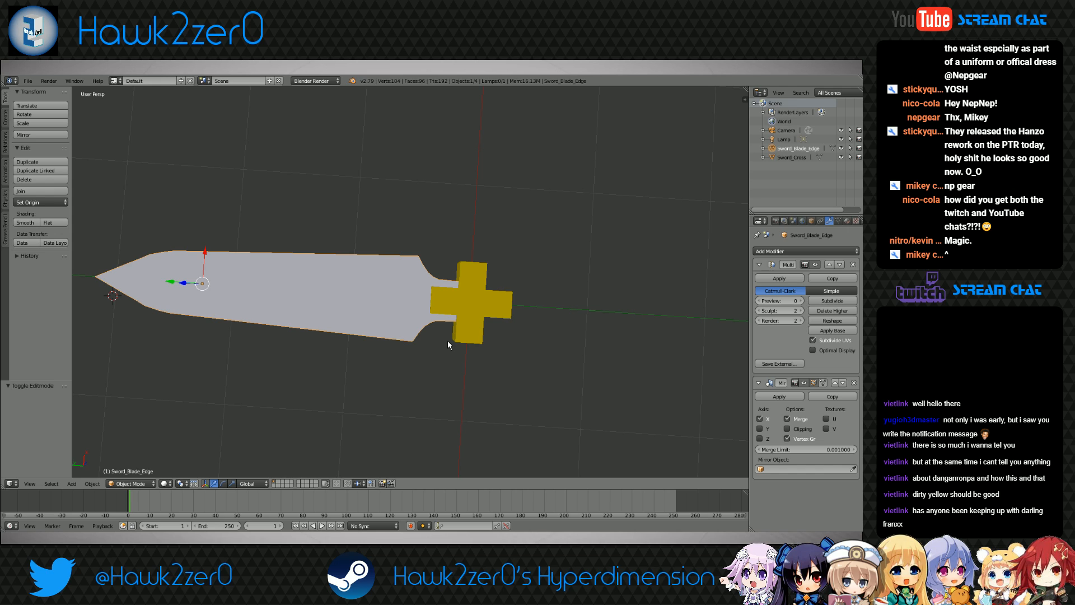
{"action": "middle_click_drag", "start_coordinate": [448, 341], "coordinate": [482, 305], "text": "shift"}
{"action": "middle_click_drag", "start_coordinate": [464, 364], "coordinate": [536, 334]}
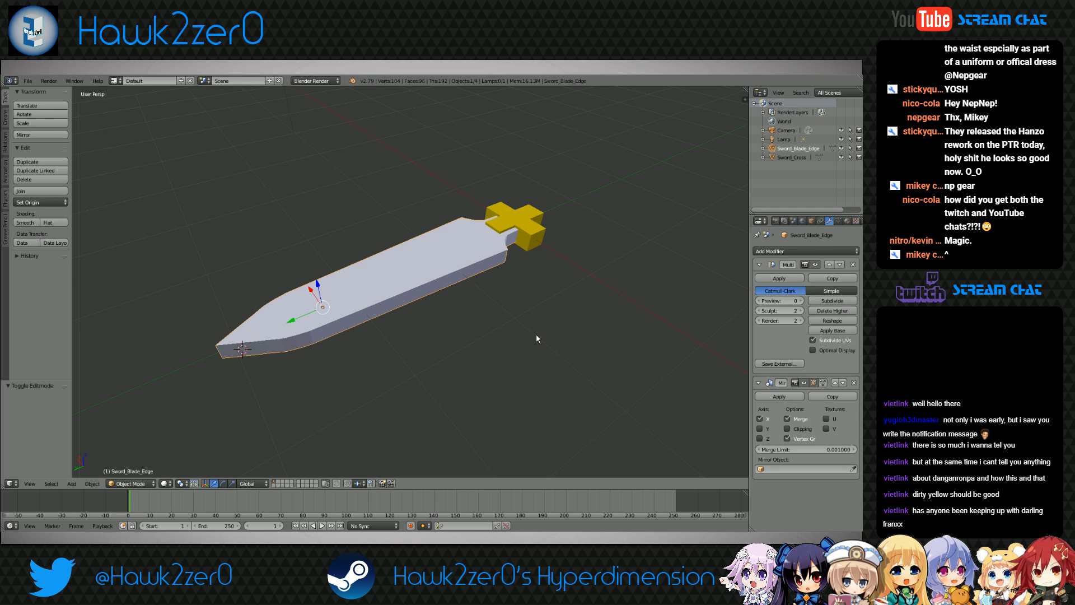
{"action": "middle_click_drag", "start_coordinate": [535, 334], "coordinate": [411, 254]}
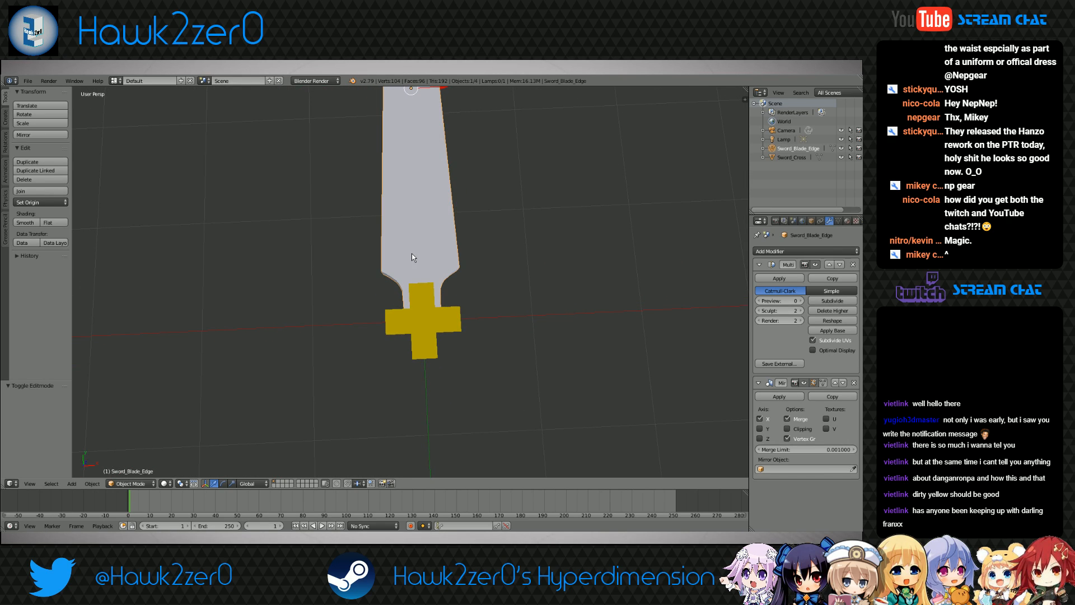
{"action": "key", "text": "KP_7"}
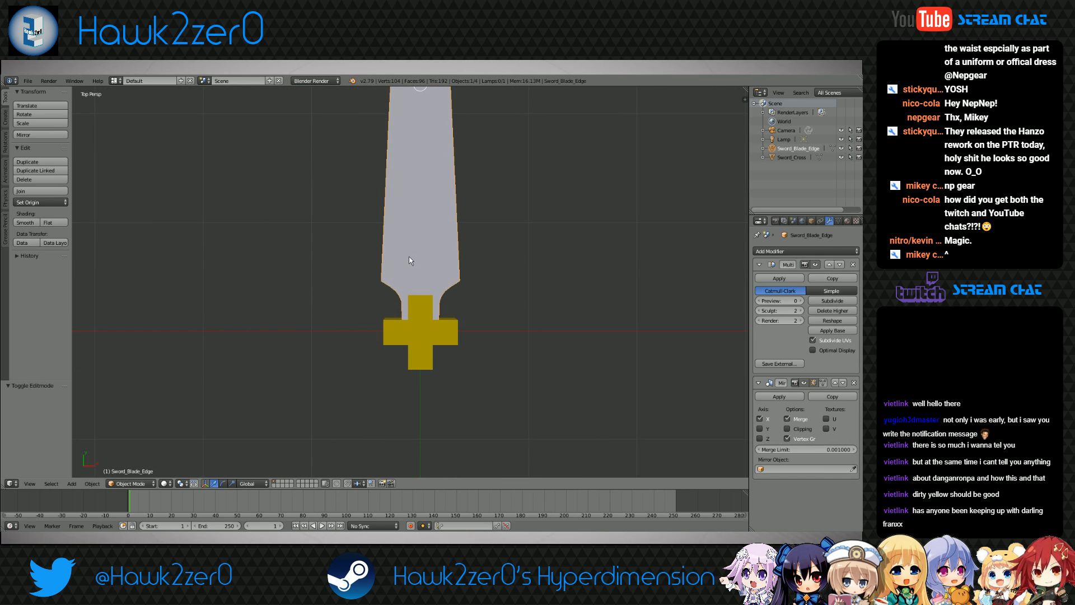
{"action": "middle_click_drag", "start_coordinate": [471, 265], "coordinate": [456, 282], "text": "shift"}
{"action": "mouse_move", "coordinate": [438, 152]}
{"action": "middle_mouse_down", "text": "shift"}
{"action": "mouse_move", "coordinate": [446, 210]}
{"action": "mouse_move", "coordinate": [452, 118]}
{"action": "middle_mouse_up", "text": "shift"}
{"action": "key", "text": "z"}
{"action": "key", "text": "z"}
{"action": "middle_click_drag", "start_coordinate": [432, 271], "coordinate": [430, 223], "text": "shift"}
{"action": "scroll", "coordinate": [417, 275], "scroll_direction": "up", "scroll_amount": 6}
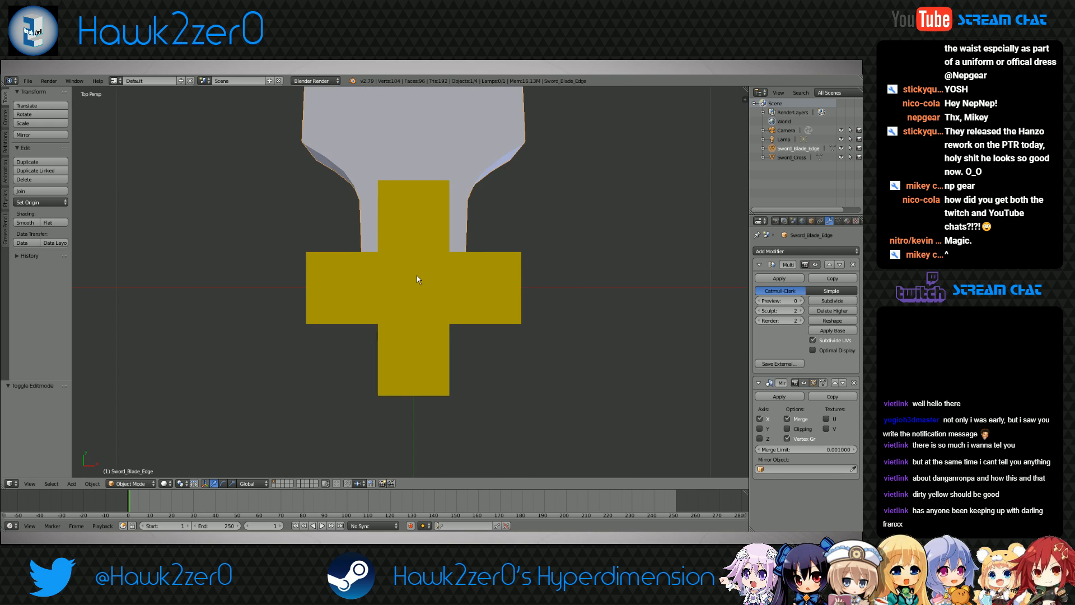
Select the two outer vertices at the blade neck's end inside the cross, move them slightly along X, and return to Object Mode
{"action": "middle_click_drag", "start_coordinate": [377, 324], "coordinate": [454, 300]}
{"action": "mouse_move", "coordinate": [405, 225]}
{"action": "middle_mouse_down", "text": "shift"}
{"action": "mouse_move", "coordinate": [435, 300]}
{"action": "mouse_move", "coordinate": [433, 283]}
{"action": "mouse_move", "coordinate": [393, 336]}
{"action": "mouse_move", "coordinate": [398, 308]}
{"action": "middle_mouse_up", "text": "shift"}
{"action": "key", "text": "z"}
{"action": "left_click", "coordinate": [134, 483]}
{"action": "left_click", "coordinate": [133, 464]}
{"action": "right_click", "coordinate": [338, 246]}
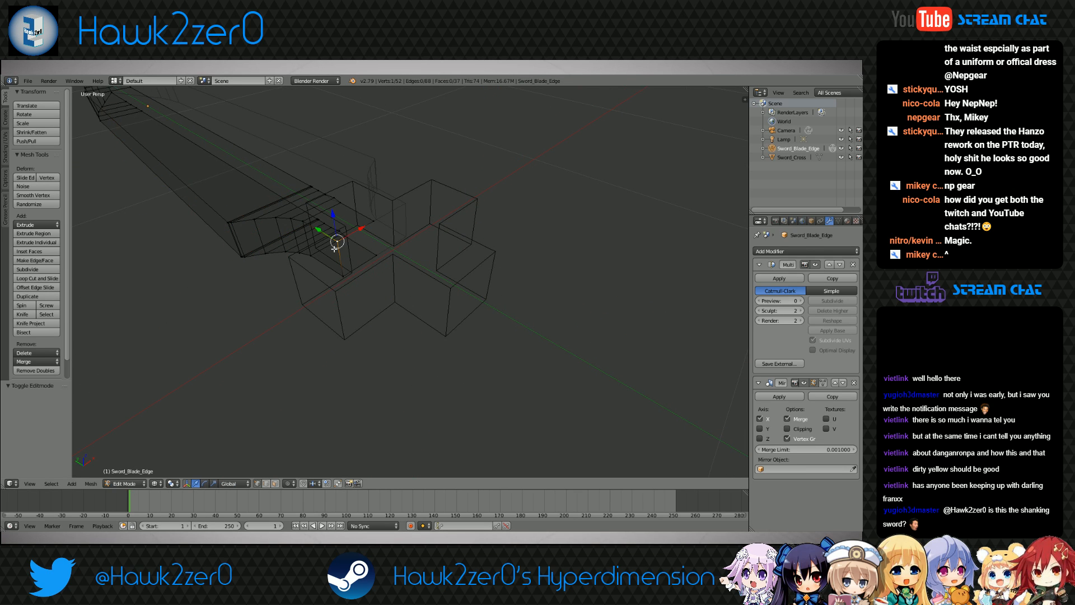
{"action": "middle_click_drag", "start_coordinate": [353, 275], "coordinate": [370, 306]}
{"action": "key", "text": "g"}
{"action": "key", "text": "x"}
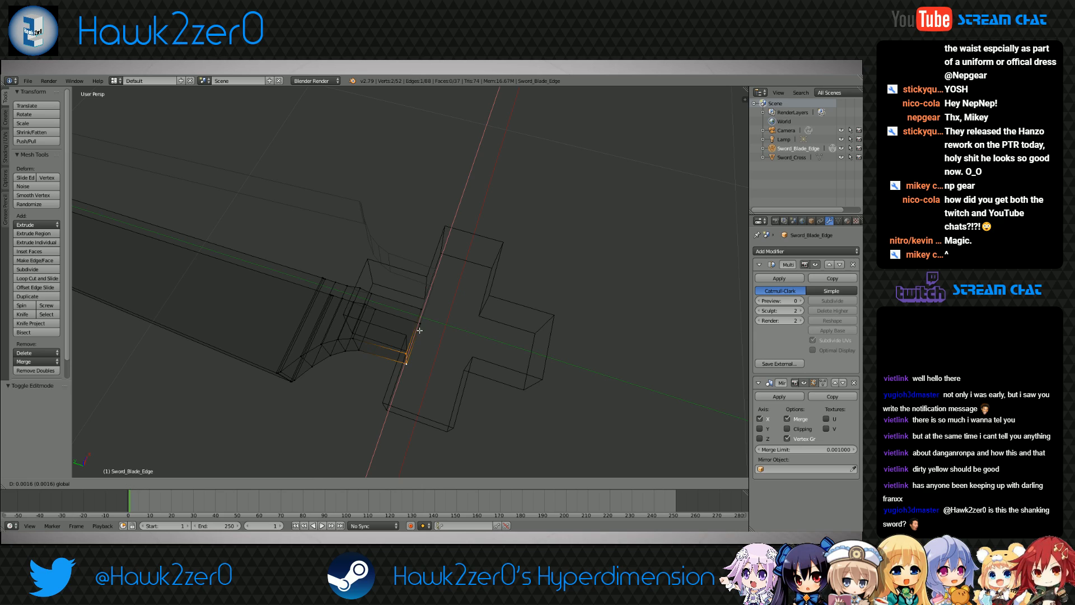
{"action": "left_click", "coordinate": [447, 266]}
{"action": "key", "text": "z"}
{"action": "left_click_drag", "start_coordinate": [419, 322], "coordinate": [420, 317]}
{"action": "scroll", "coordinate": [379, 333], "scroll_direction": "down", "scroll_amount": 8}
{"action": "middle_click_drag", "start_coordinate": [325, 353], "coordinate": [422, 340], "text": "shift"}
{"action": "left_click", "coordinate": [125, 484]}
{"action": "left_click", "coordinate": [125, 474]}
In Edit Mode, add one centred loop cut running lengthwise along the blade's outer side wall
{"action": "middle_click_drag", "start_coordinate": [529, 325], "coordinate": [437, 327]}
{"action": "scroll", "coordinate": [520, 331], "scroll_direction": "up", "scroll_amount": 2}
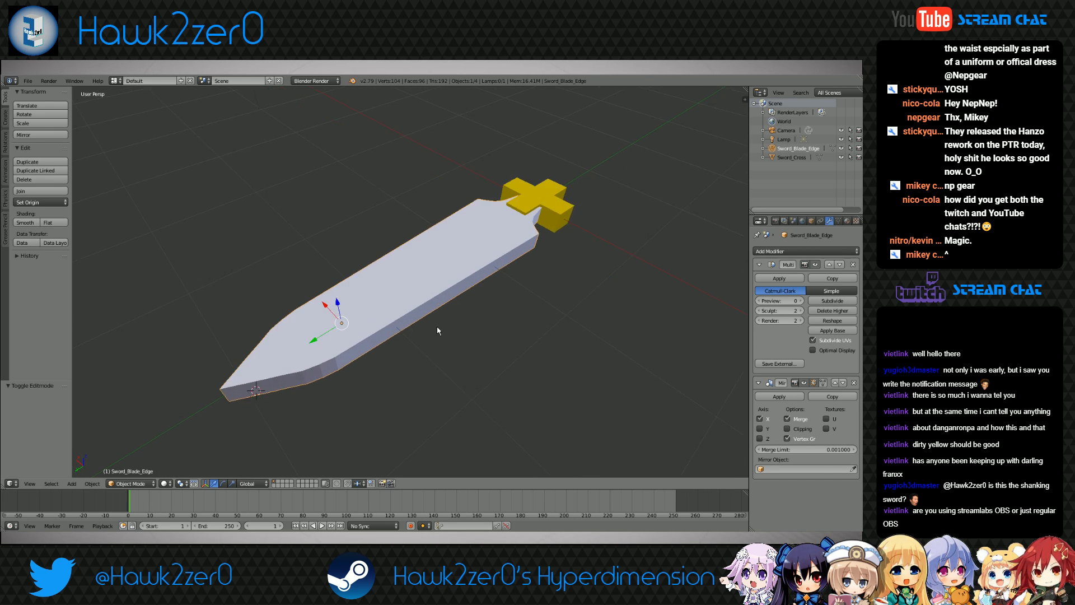
{"action": "scroll", "coordinate": [438, 330], "scroll_direction": "up", "scroll_amount": 2}
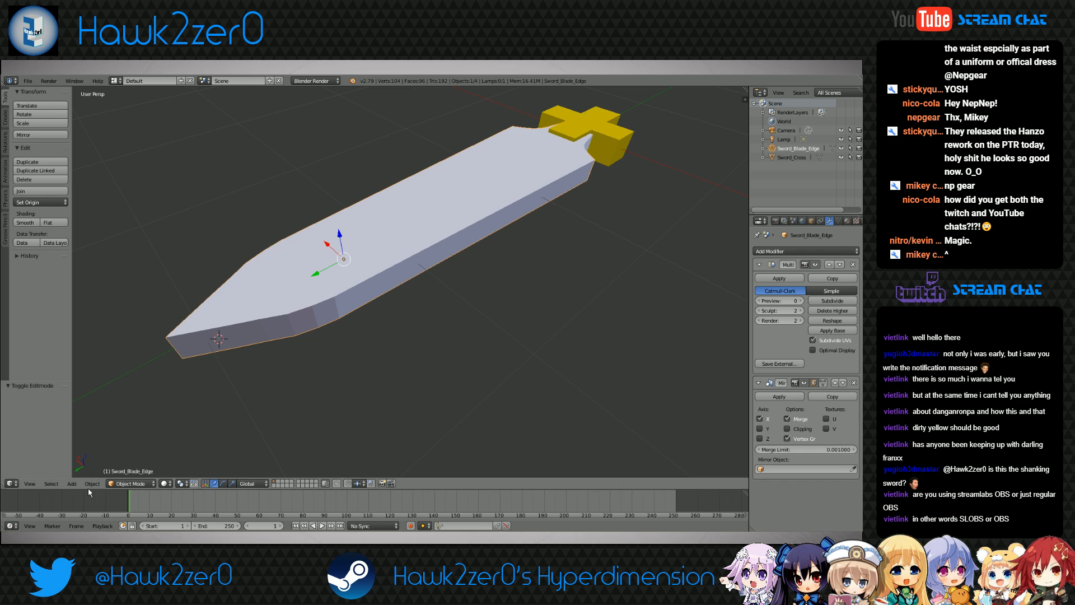
{"action": "left_click", "coordinate": [130, 483]}
{"action": "left_click", "coordinate": [137, 463]}
{"action": "middle_click_drag", "start_coordinate": [342, 336], "coordinate": [364, 330]}
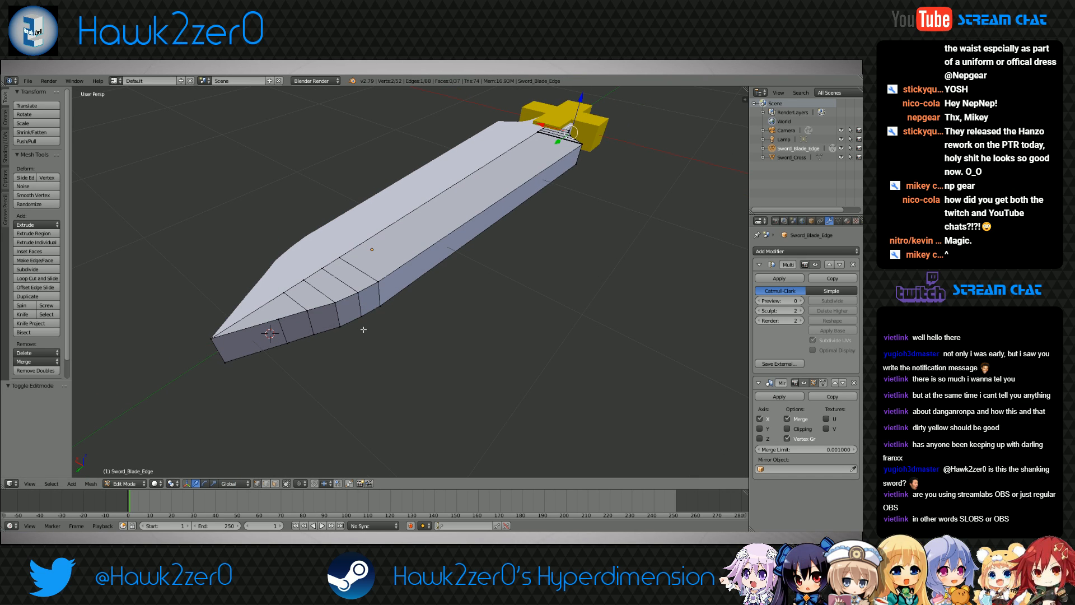
{"action": "key", "text": "ctrl+r"}
{"action": "left_click", "coordinate": [313, 329]}
{"action": "right_click", "coordinate": [312, 329]}
Select the shortest vertex path along the new side loop from near the tip to the neck beside the cross
{"action": "middle_click_drag", "start_coordinate": [439, 307], "coordinate": [459, 320]}
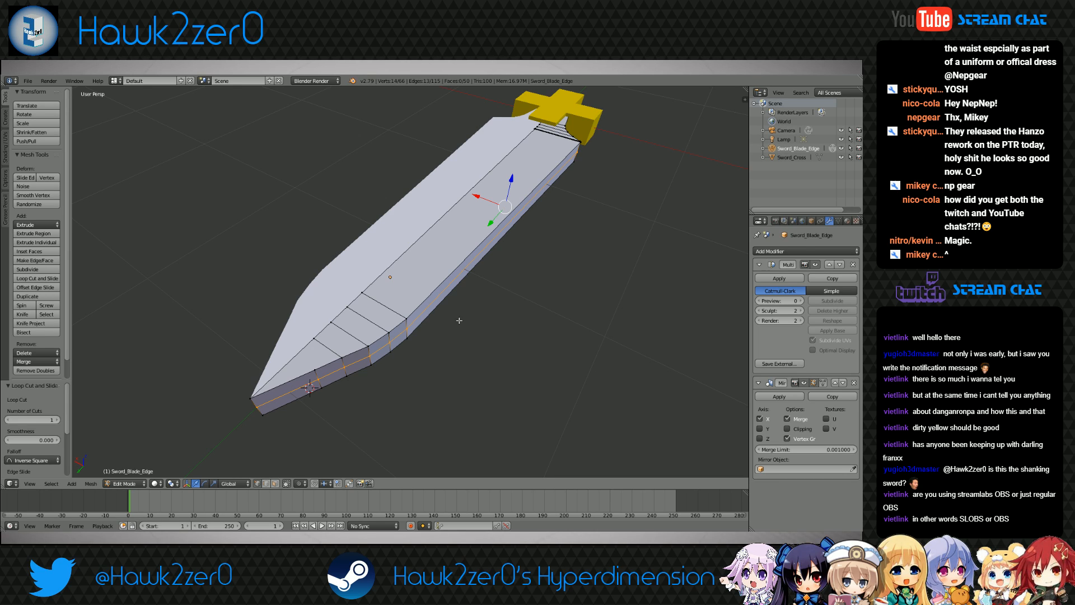
{"action": "right_click", "coordinate": [320, 380]}
{"action": "right_click", "coordinate": [349, 372], "text": "shift"}
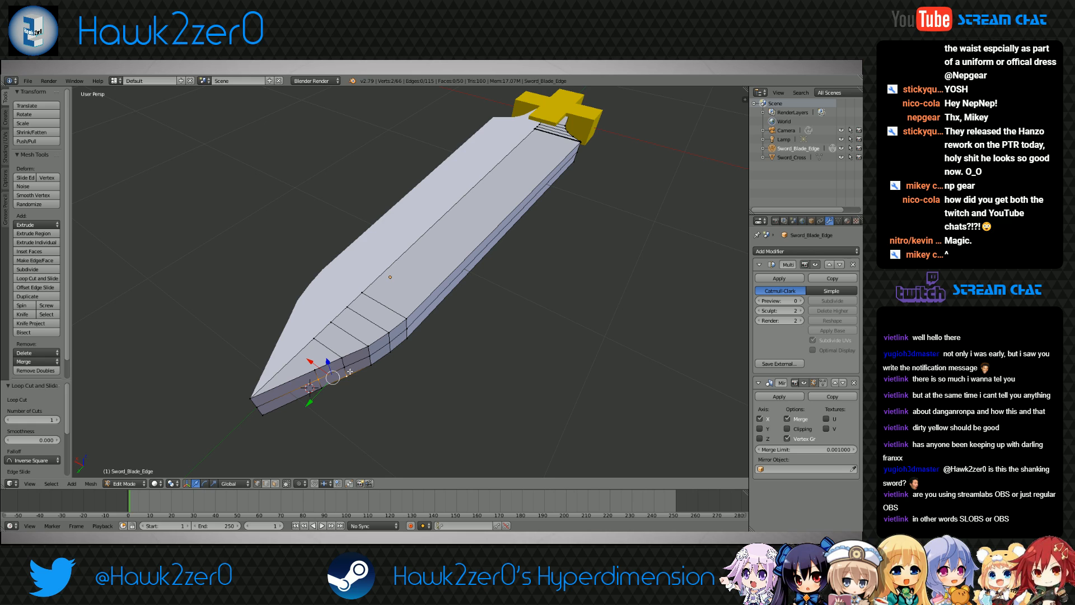
{"action": "right_click", "coordinate": [349, 372], "text": "shift"}
{"action": "middle_click_drag", "start_coordinate": [350, 372], "coordinate": [386, 341]}
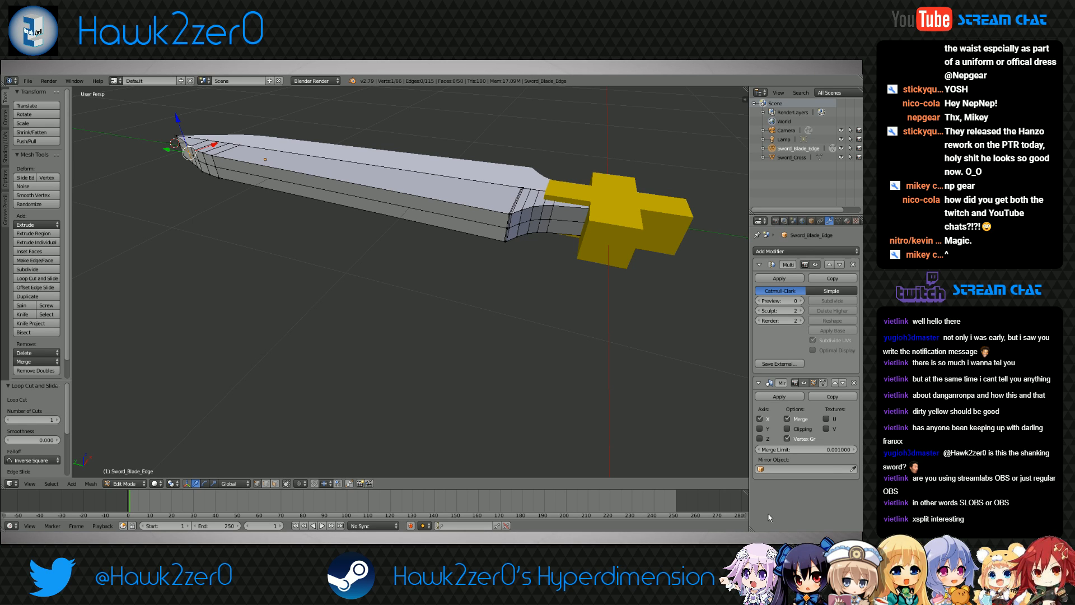
{"action": "middle_click_drag", "start_coordinate": [527, 353], "coordinate": [539, 345]}
{"action": "right_click", "coordinate": [570, 193], "text": "ctrl"}
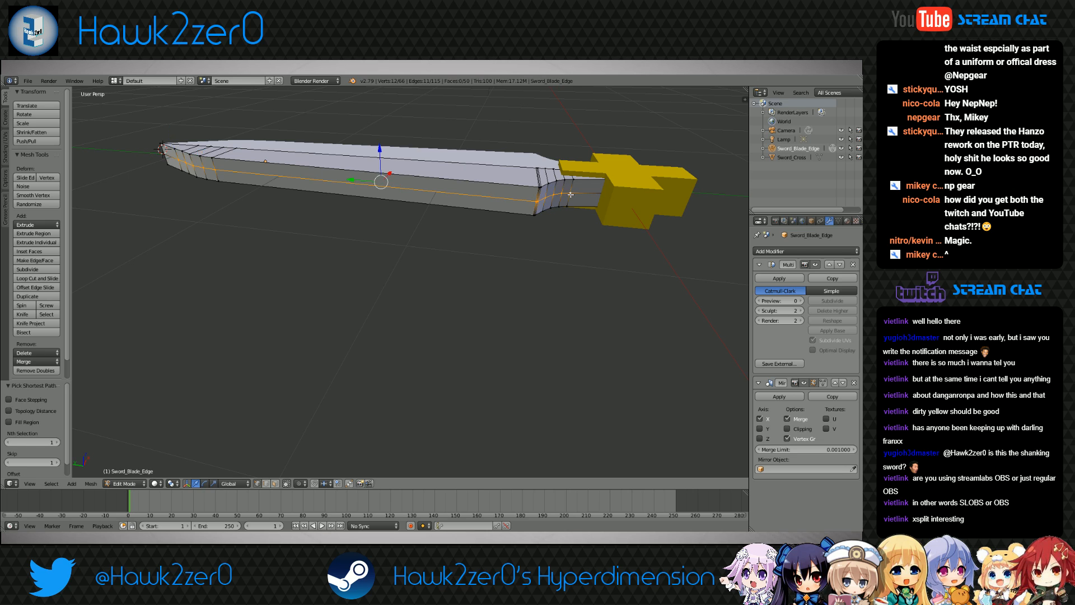
{"action": "middle_click_drag", "start_coordinate": [565, 188], "coordinate": [481, 242]}
Try to move the selected side loop outward about -0.069 along X
{"action": "key", "text": "e"}
{"action": "key", "text": "x"}
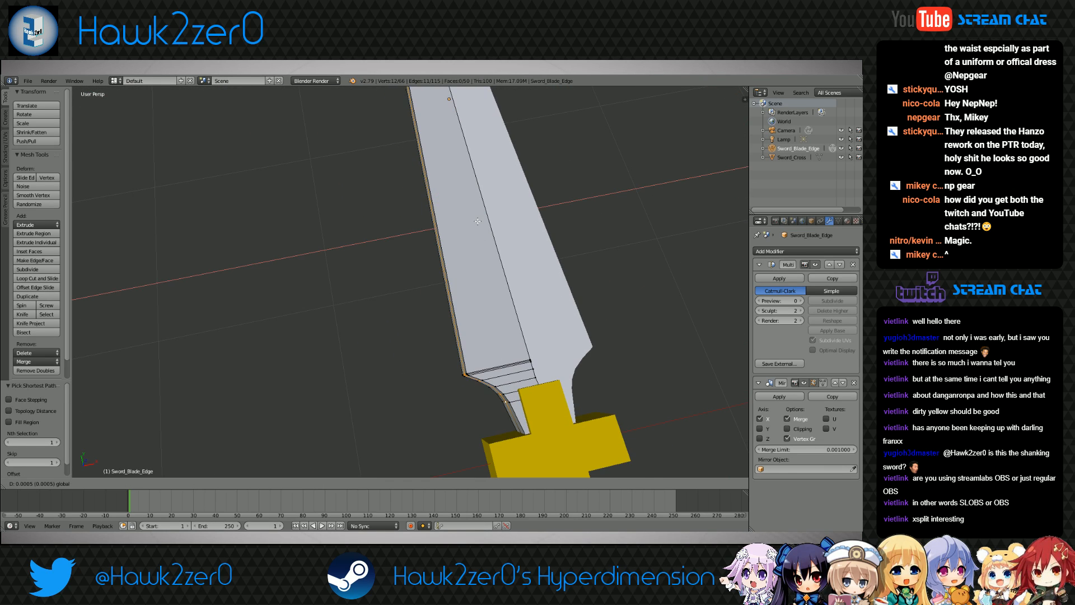
{"action": "left_click", "coordinate": [368, 246]}
{"action": "mouse_move", "coordinate": [368, 246]}
{"action": "middle_mouse_down"}
{"action": "mouse_move", "coordinate": [456, 317]}
{"action": "mouse_move", "coordinate": [489, 290]}
{"action": "mouse_move", "coordinate": [358, 364]}
{"action": "middle_mouse_up"}
{"action": "key", "text": "z"}
{"action": "middle_click_drag", "start_coordinate": [420, 336], "coordinate": [441, 308]}
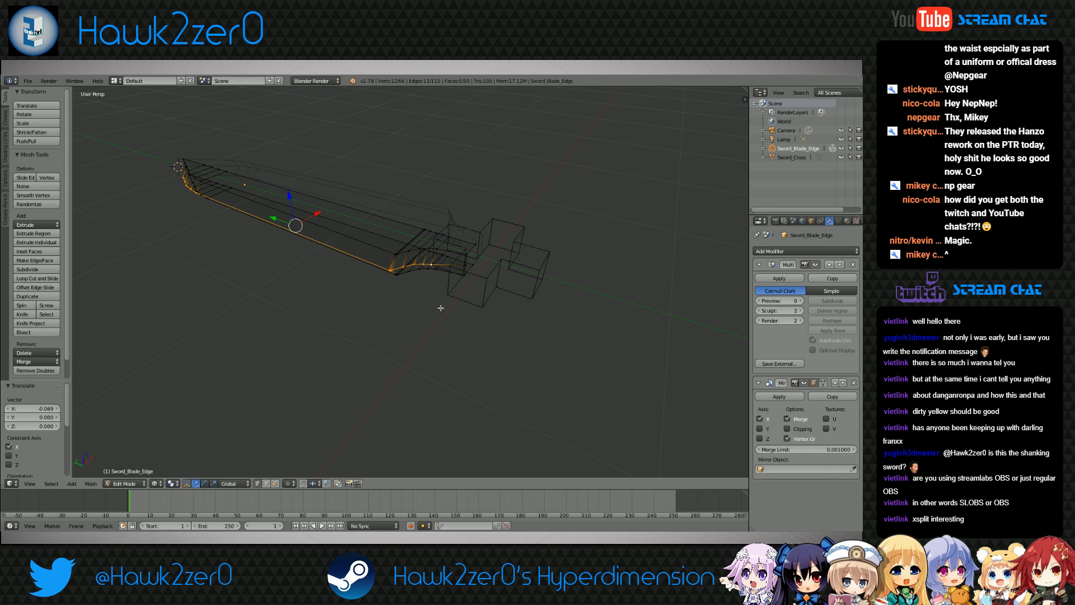
{"action": "key", "text": "ctrl+z"}
Add the neck's end vertex inside the cross to the selection and move the side loop about -0.082 along X
{"action": "right_click", "coordinate": [466, 266], "text": "shift"}
{"action": "middle_click_drag", "start_coordinate": [471, 276], "coordinate": [450, 313]}
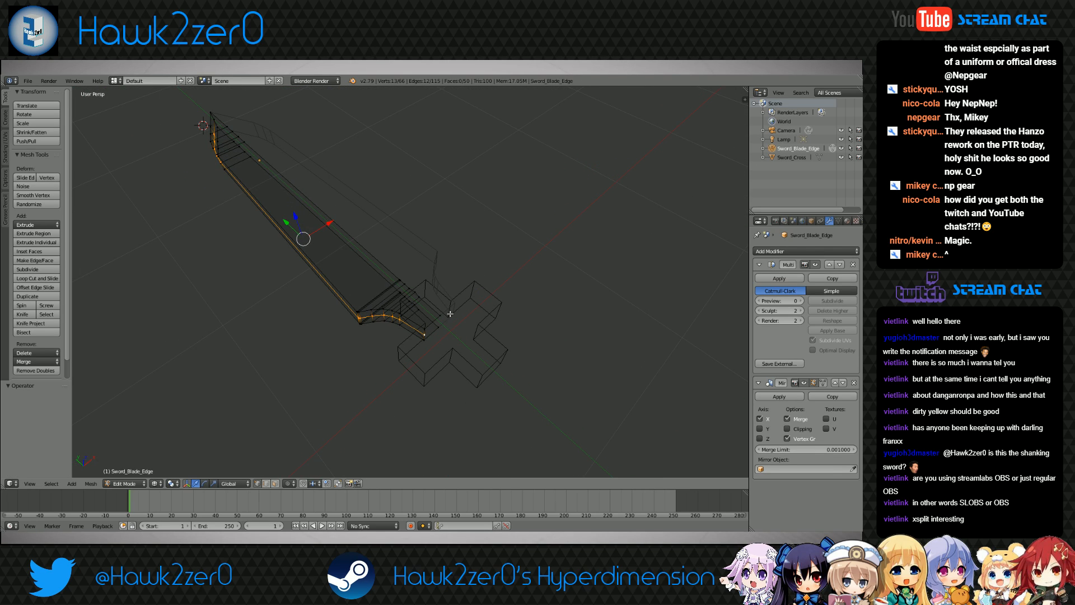
{"action": "key", "text": "e"}
{"action": "key", "text": "x"}
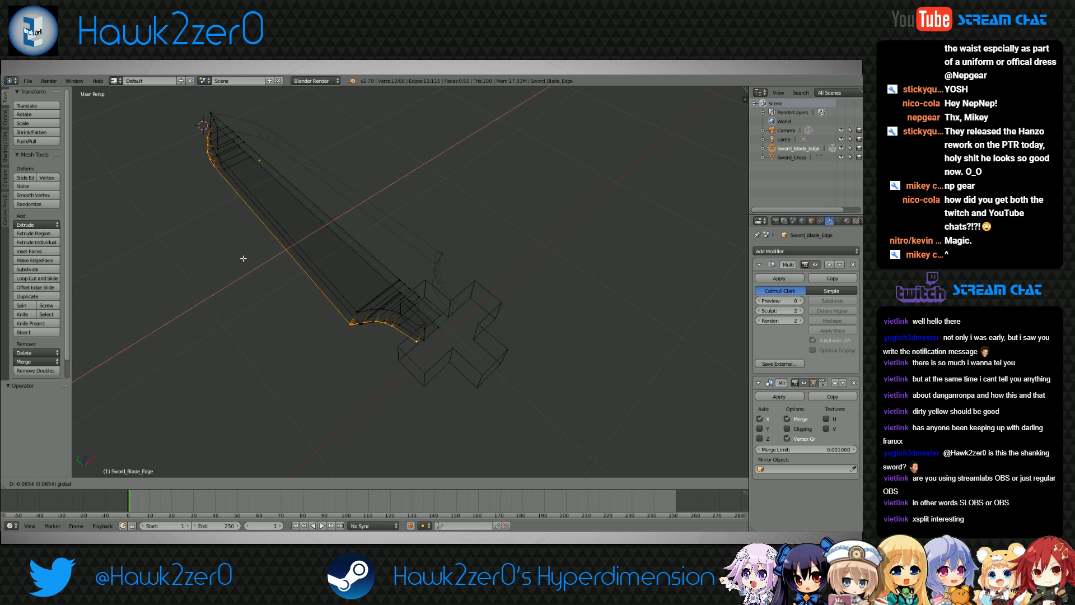
{"action": "left_click", "coordinate": [220, 264]}
{"action": "key", "text": "z"}
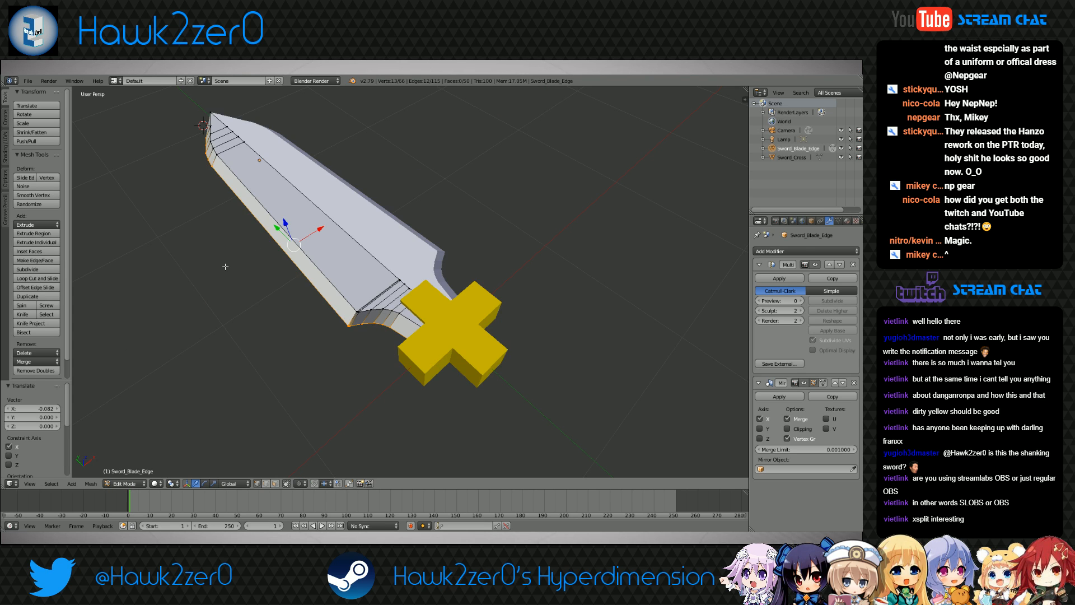
Push the selected side loop a further -0.020 or so along X to sharpen the cutting edge
{"action": "mouse_move", "coordinate": [219, 264]}
{"action": "middle_mouse_down"}
{"action": "mouse_move", "coordinate": [367, 252]}
{"action": "mouse_move", "coordinate": [491, 288]}
{"action": "mouse_move", "coordinate": [436, 295]}
{"action": "mouse_move", "coordinate": [468, 274]}
{"action": "middle_mouse_up"}
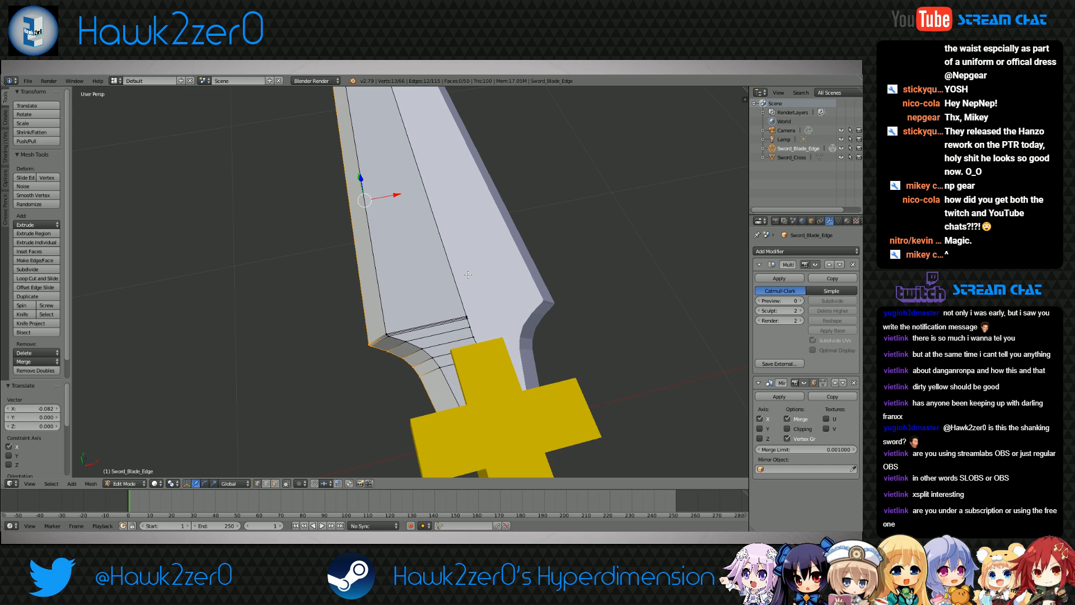
{"action": "key", "text": "g"}
{"action": "key", "text": "x"}
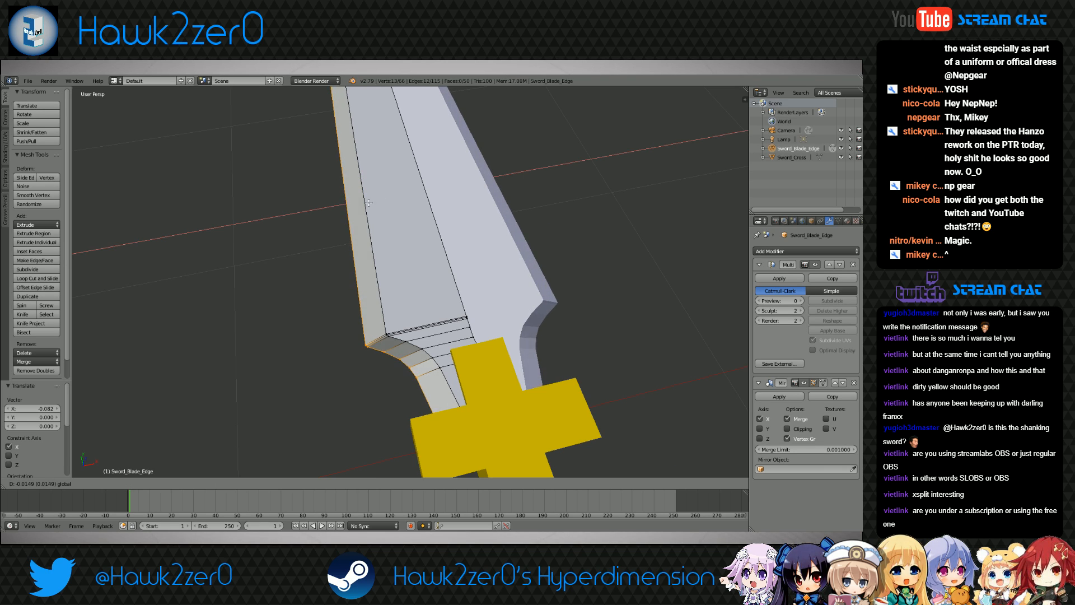
{"action": "left_click", "coordinate": [381, 259]}
Move three cutting-edge vertices on the neck curve along X by about 0.012, 0.026 and 0.032, working from the shoulder towards the cross
{"action": "middle_click_drag", "start_coordinate": [372, 255], "coordinate": [420, 305]}
{"action": "scroll", "coordinate": [446, 290], "scroll_direction": "up", "scroll_amount": 4}
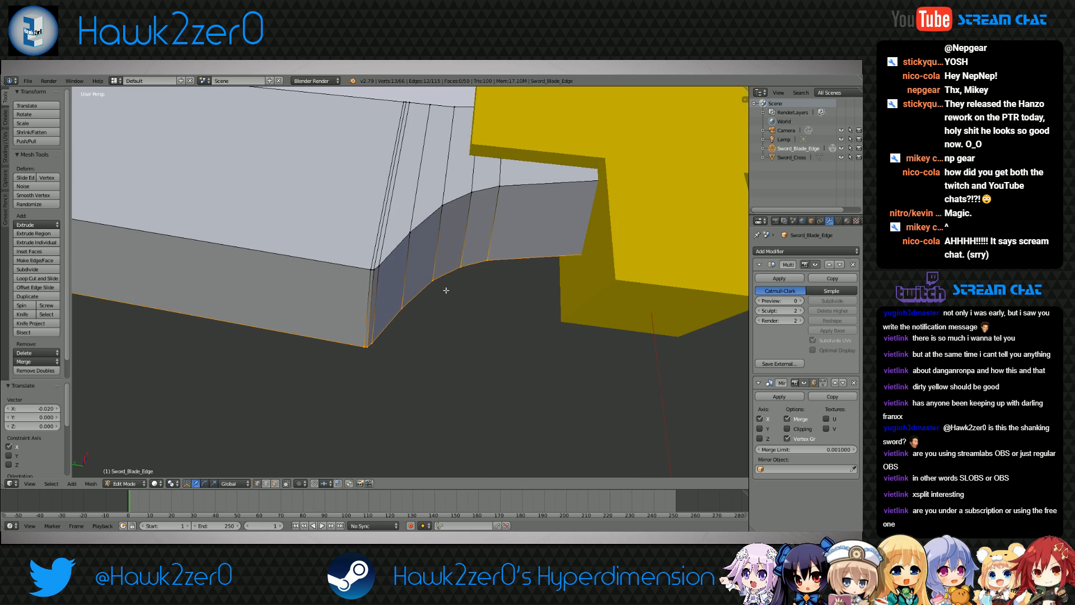
{"action": "right_click", "coordinate": [434, 279]}
{"action": "key", "text": "g"}
{"action": "key", "text": "z"}
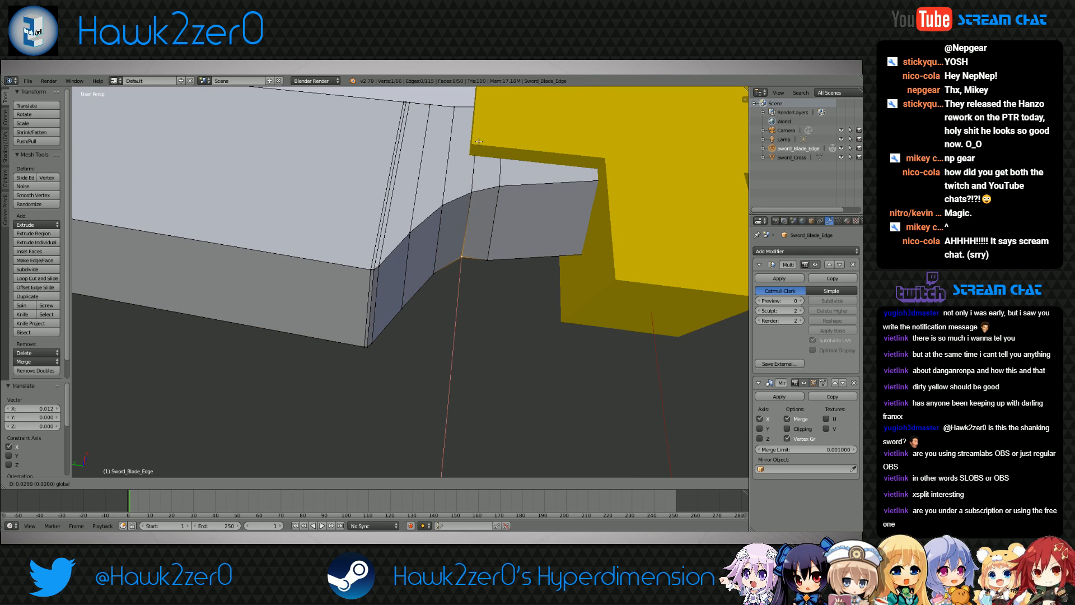
{"action": "left_click", "coordinate": [484, 114]}
{"action": "key", "text": "g"}
{"action": "key", "text": "x"}
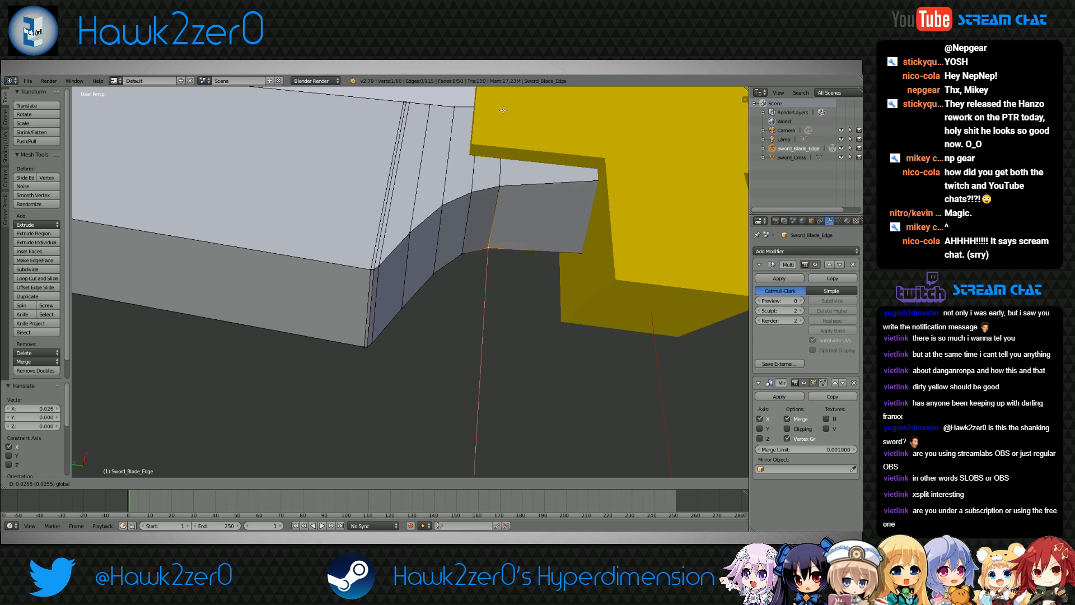
{"action": "left_click", "coordinate": [557, 409]}
Move the cutting edge's last neck vertex, hidden inside the cross, about 0.057 along X and deselect everything
{"action": "key", "text": "z"}
{"action": "right_click", "coordinate": [591, 254]}
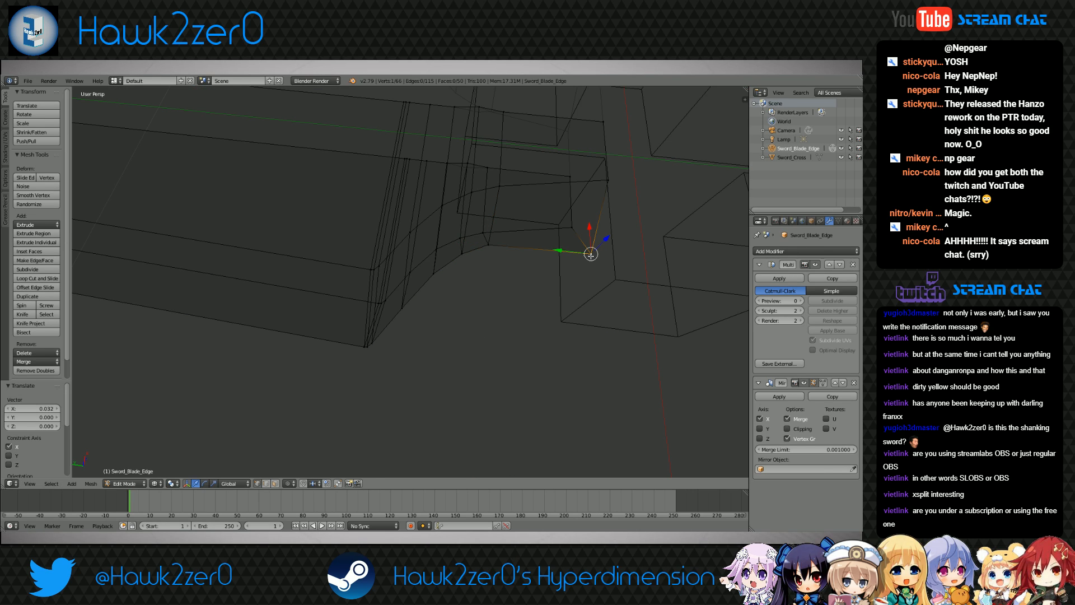
{"action": "key", "text": "z"}
{"action": "key", "text": "g"}
{"action": "key", "text": "x"}
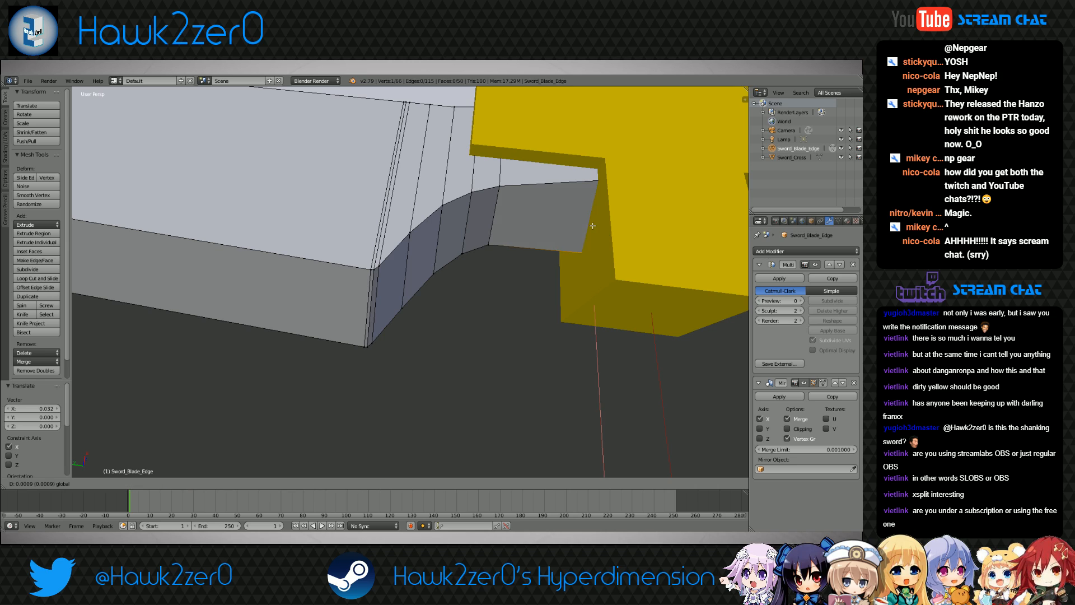
{"action": "left_click", "coordinate": [640, 340]}
{"action": "scroll", "coordinate": [610, 369], "scroll_direction": "down", "scroll_amount": 8}
{"action": "middle_click_drag", "start_coordinate": [518, 382], "coordinate": [520, 392]}
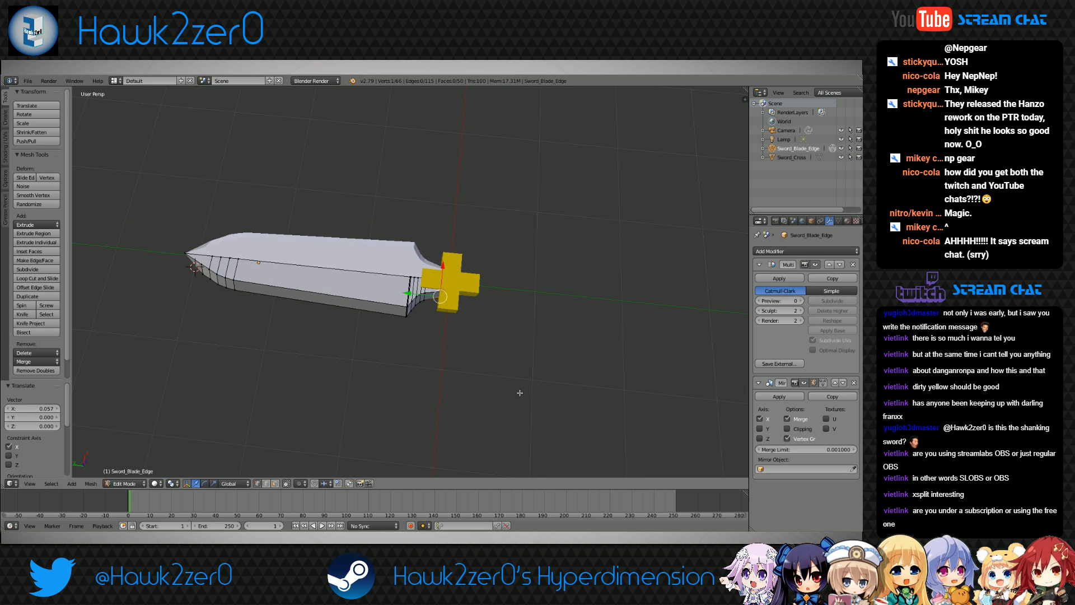
{"action": "key", "text": "KP_7"}
{"action": "key", "text": "a"}
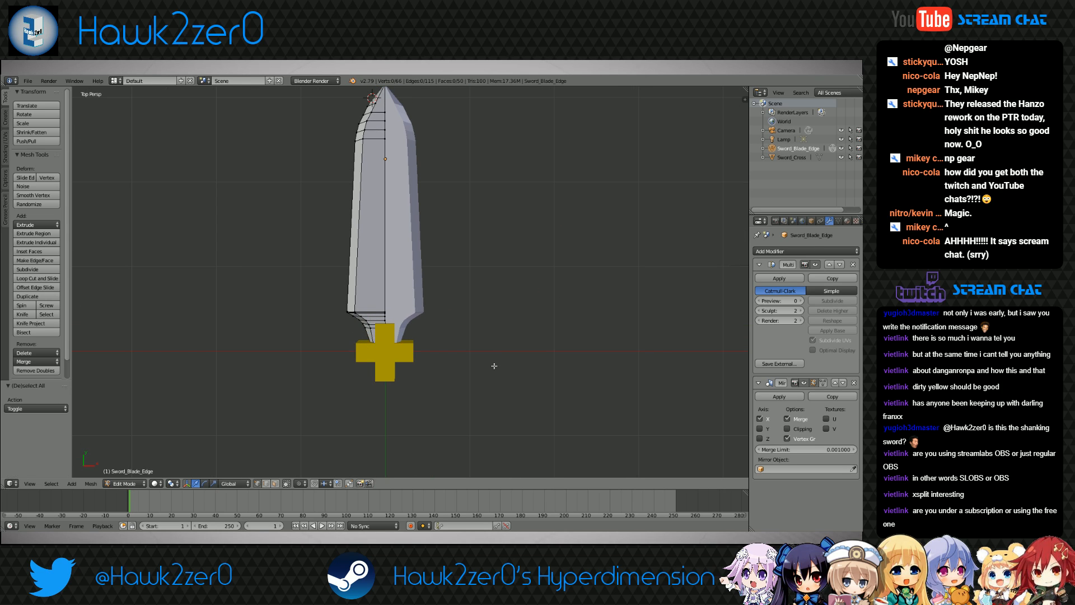
{"action": "key", "text": "a"}
{"action": "key", "text": "a"}
Select the middle vertex at the blade's tip and move it about 0.207 along Y to lengthen the point
{"action": "middle_click_drag", "start_coordinate": [451, 315], "coordinate": [474, 365]}
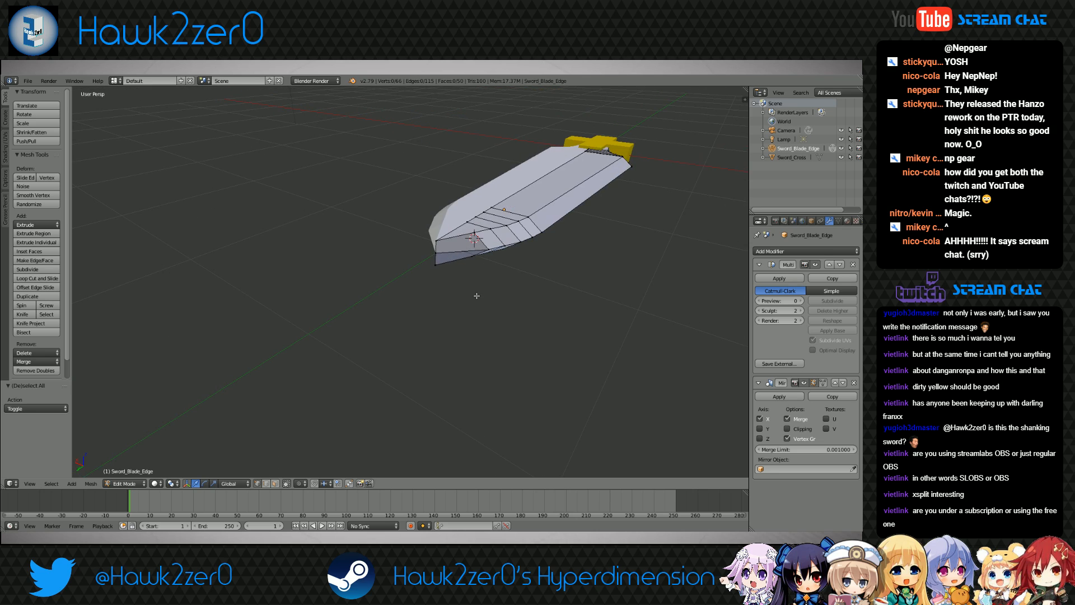
{"action": "right_click", "coordinate": [435, 253]}
{"action": "middle_click_drag", "start_coordinate": [501, 283], "coordinate": [455, 285]}
{"action": "key", "text": "KP_7"}
{"action": "middle_click_drag", "start_coordinate": [318, 199], "coordinate": [435, 322], "text": "shift"}
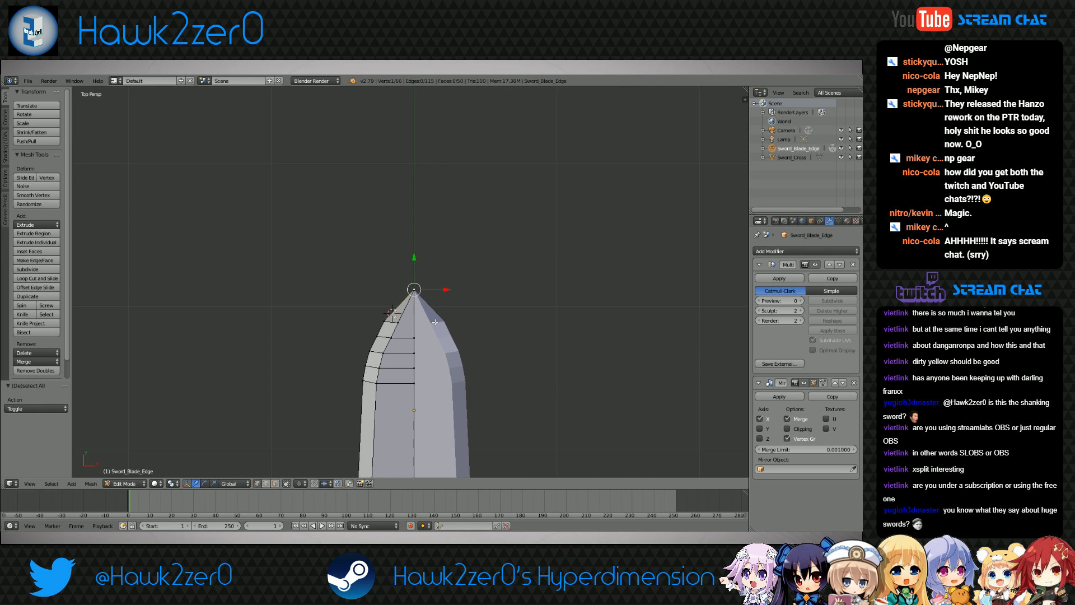
{"action": "key", "text": "g"}
{"action": "key", "text": "y"}
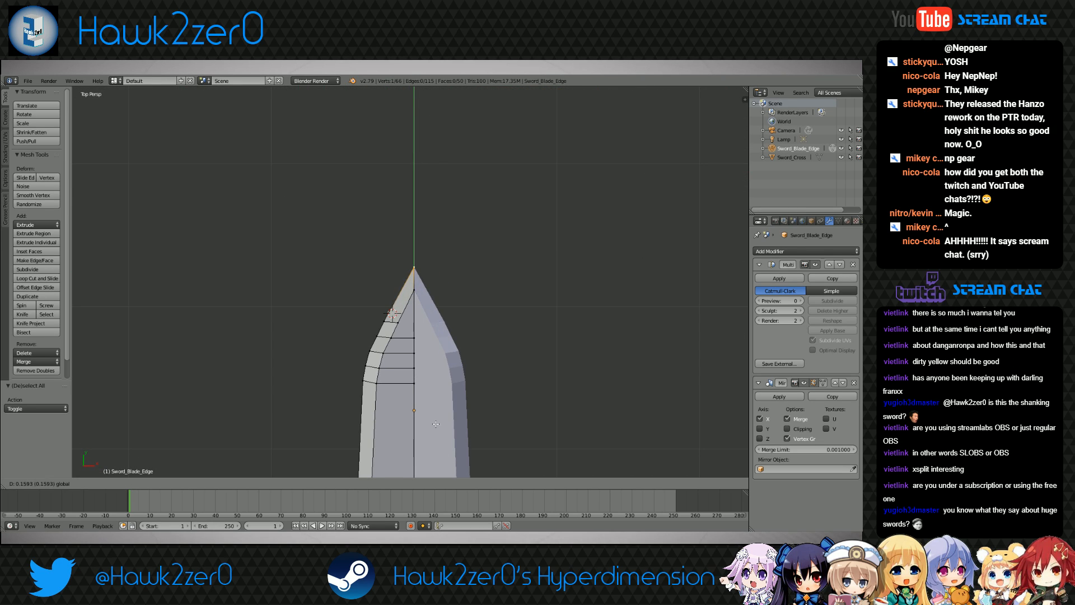
{"action": "left_click", "coordinate": [439, 357]}
Return to Object Mode, check the blade from the top view, and set the Multiresolution preview level to 2
{"action": "scroll", "coordinate": [439, 357], "scroll_direction": "down", "scroll_amount": 6}
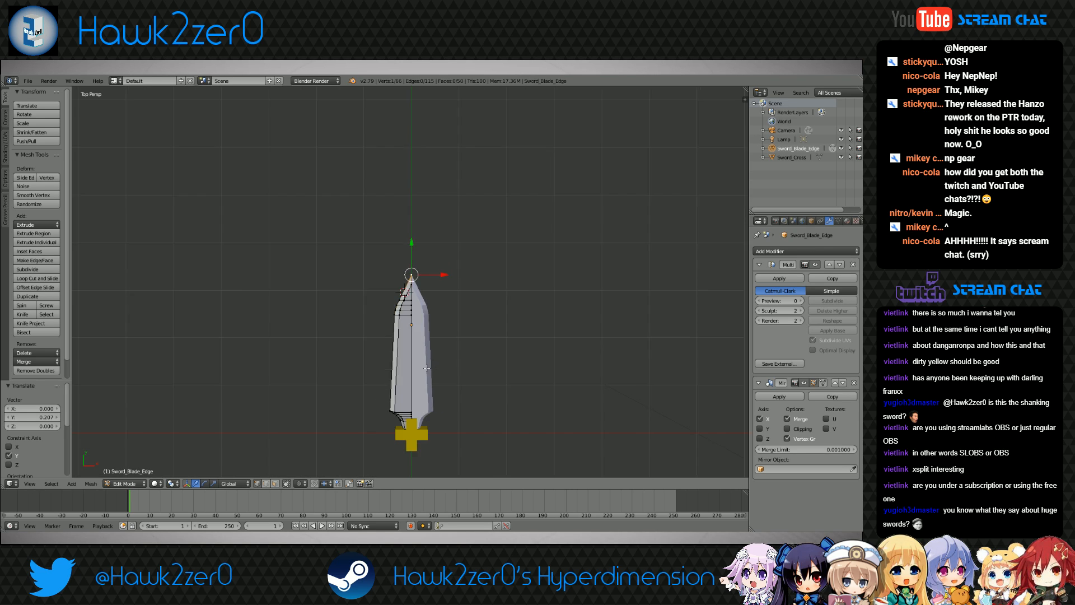
{"action": "middle_click_drag", "start_coordinate": [439, 357], "coordinate": [503, 375]}
{"action": "key", "text": "z"}
{"action": "key", "text": "z"}
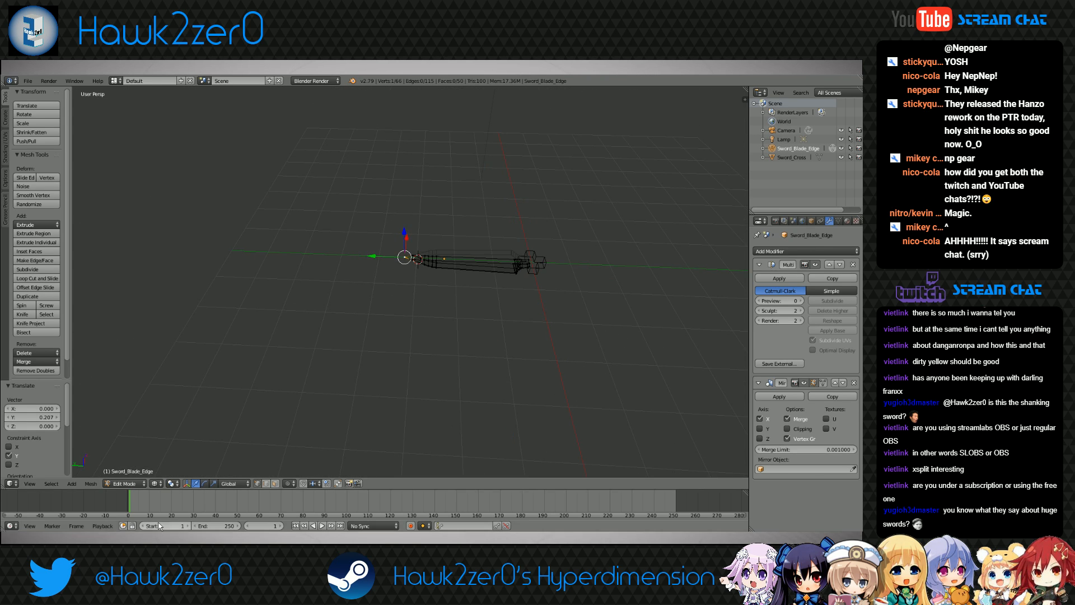
{"action": "left_click", "coordinate": [145, 479]}
{"action": "left_click", "coordinate": [144, 476]}
{"action": "scroll", "coordinate": [405, 384], "scroll_direction": "down", "scroll_amount": 4}
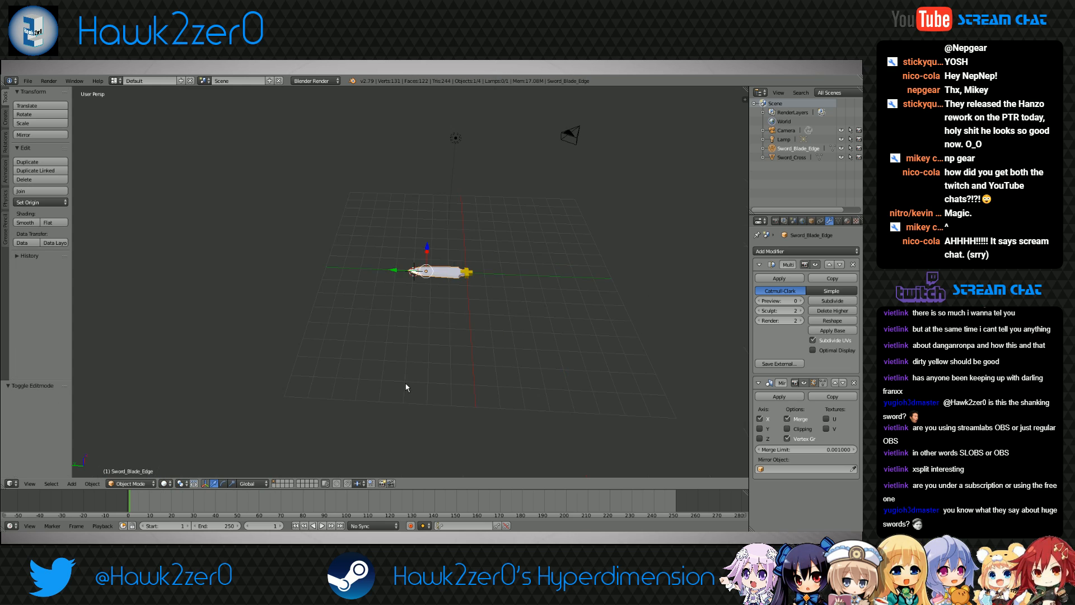
{"action": "middle_click_drag", "start_coordinate": [482, 303], "coordinate": [506, 337], "text": "shift"}
{"action": "key", "text": "KP_7"}
{"action": "scroll", "coordinate": [433, 391], "scroll_direction": "up", "scroll_amount": 5}
{"action": "scroll", "coordinate": [508, 341], "scroll_direction": "up", "scroll_amount": 3}
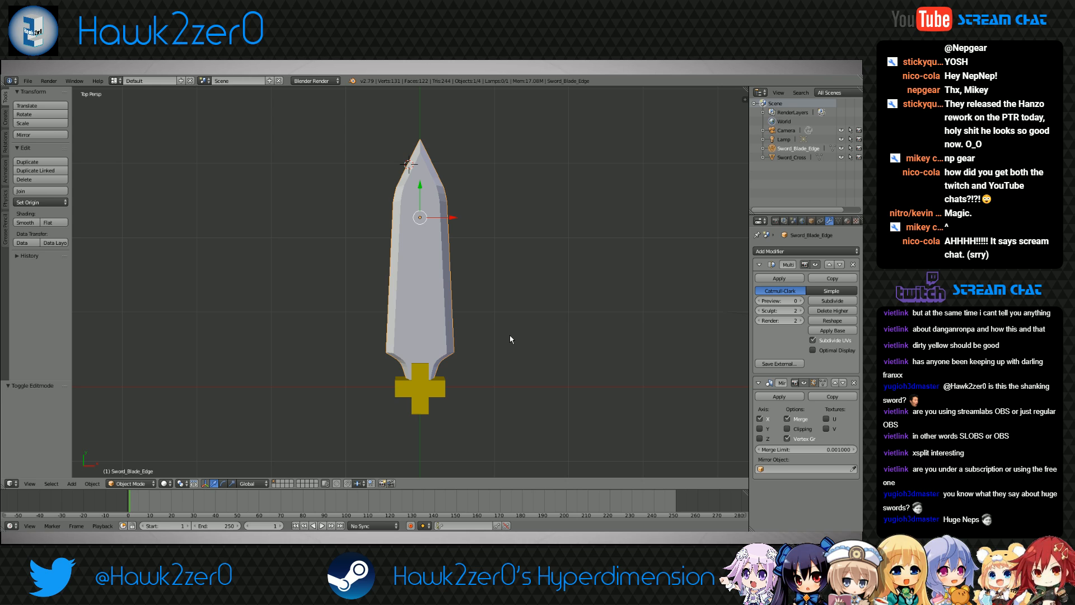
{"action": "double_click", "coordinate": [800, 301]}
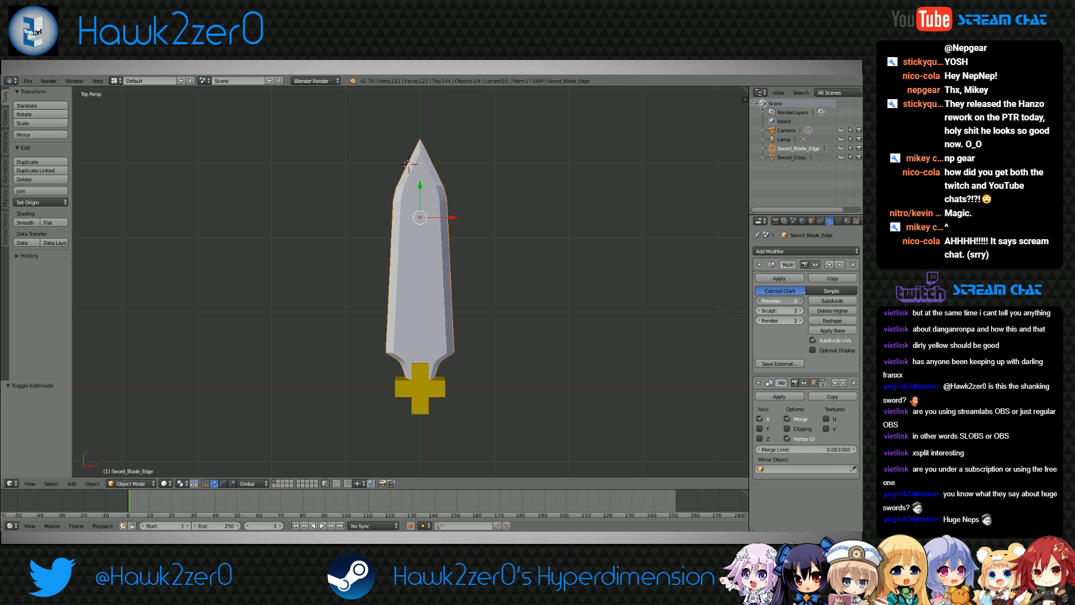
In Edit Mode, move the cutting-edge vertex at the lower end of the tip's curve about -0.005 along X
{"action": "left_click", "coordinate": [124, 485]}
{"action": "left_click", "coordinate": [129, 468]}
{"action": "middle_click_drag", "start_coordinate": [392, 386], "coordinate": [413, 337]}
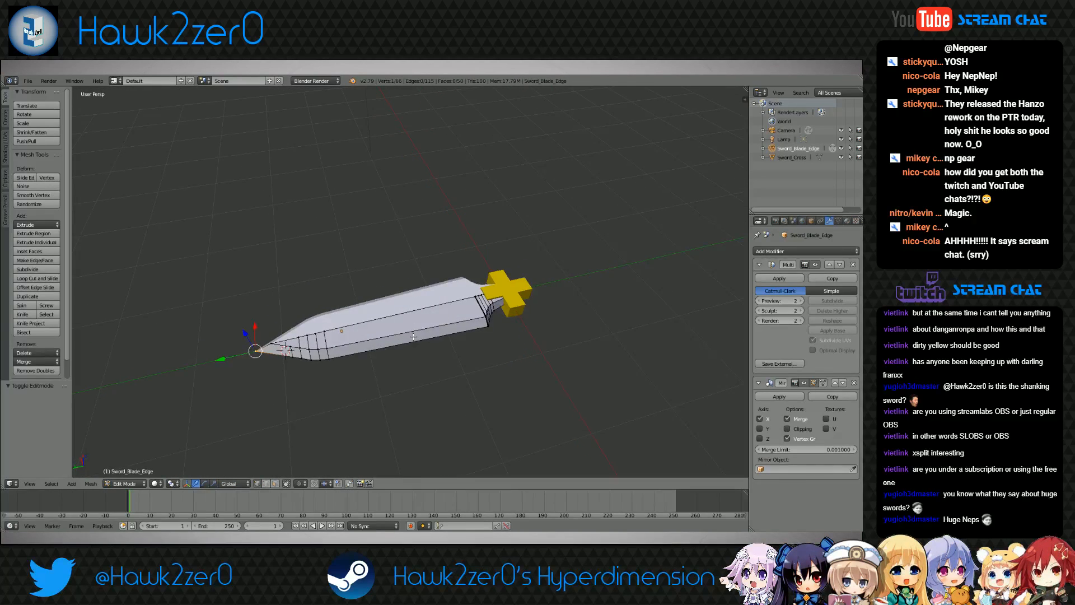
{"action": "scroll", "coordinate": [331, 383], "scroll_direction": "up", "scroll_amount": 5}
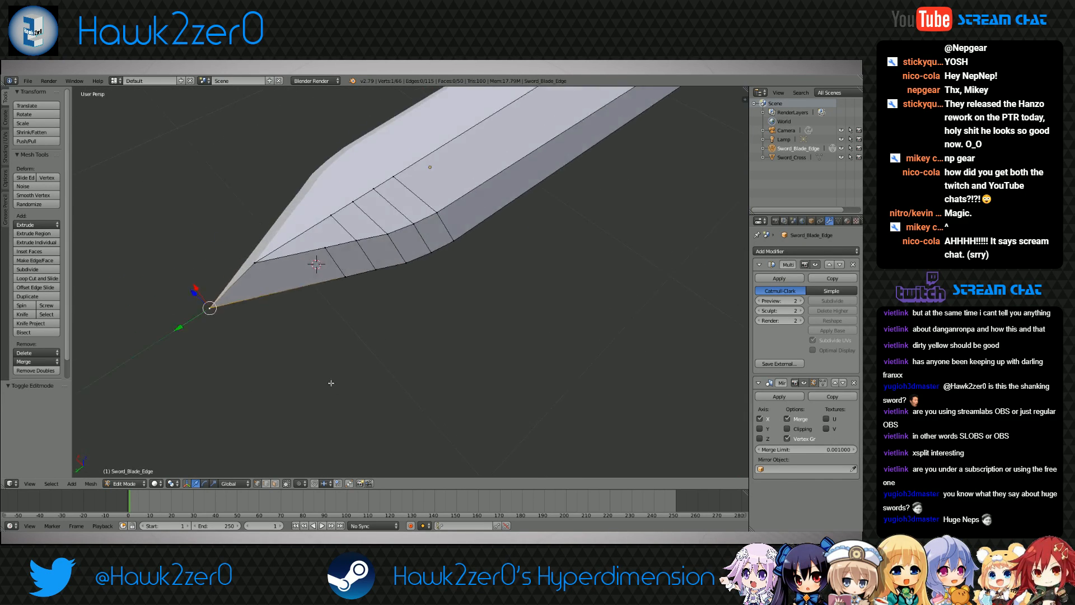
{"action": "middle_click_drag", "start_coordinate": [331, 383], "coordinate": [414, 319]}
{"action": "right_click", "coordinate": [438, 297]}
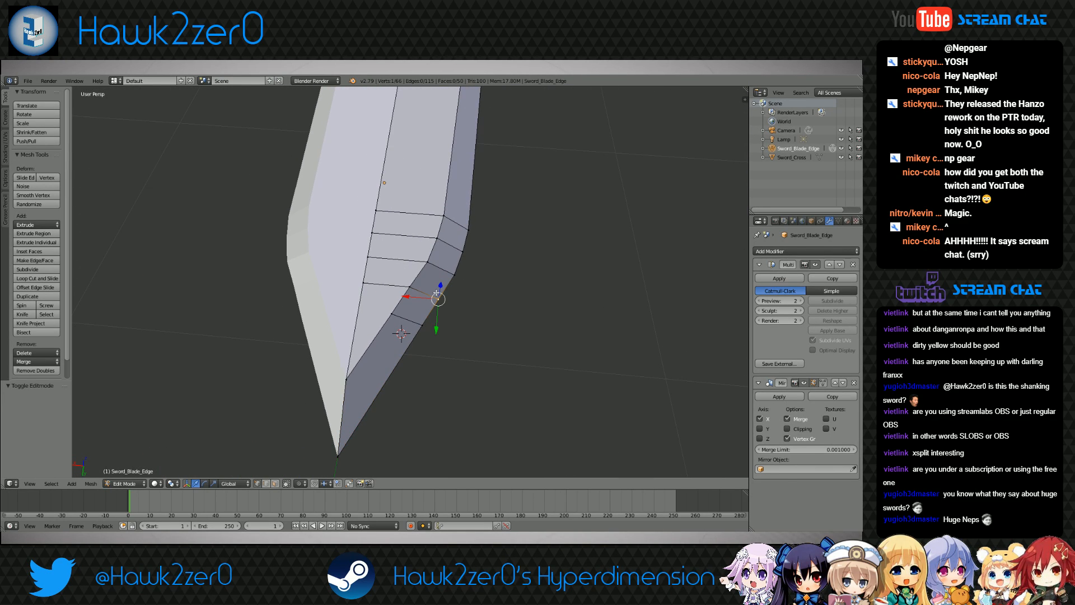
{"action": "key", "text": "g"}
{"action": "key", "text": "x"}
{"action": "left_click_drag", "start_coordinate": [407, 299], "coordinate": [408, 299]}
Move the cutting-edge vertex closest to the blade's tip slightly along X and about 0.018 along Y
{"action": "right_click", "coordinate": [421, 330]}
{"action": "key", "text": "g"}
{"action": "key", "text": "x"}
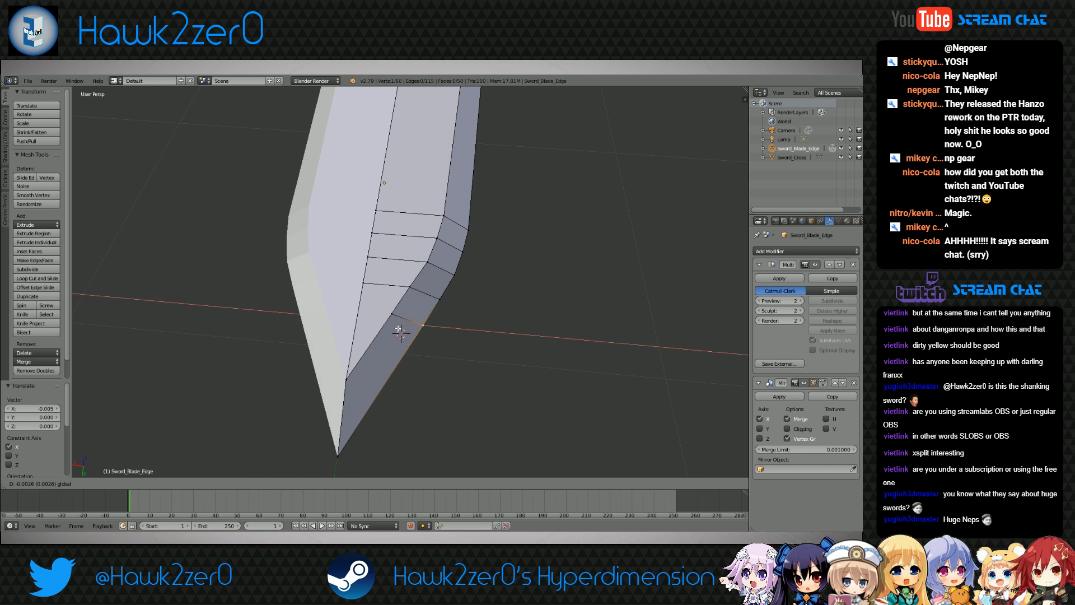
{"action": "left_click", "coordinate": [398, 329]}
{"action": "key", "text": "g"}
{"action": "key", "text": "y"}
{"action": "left_click", "coordinate": [387, 329]}
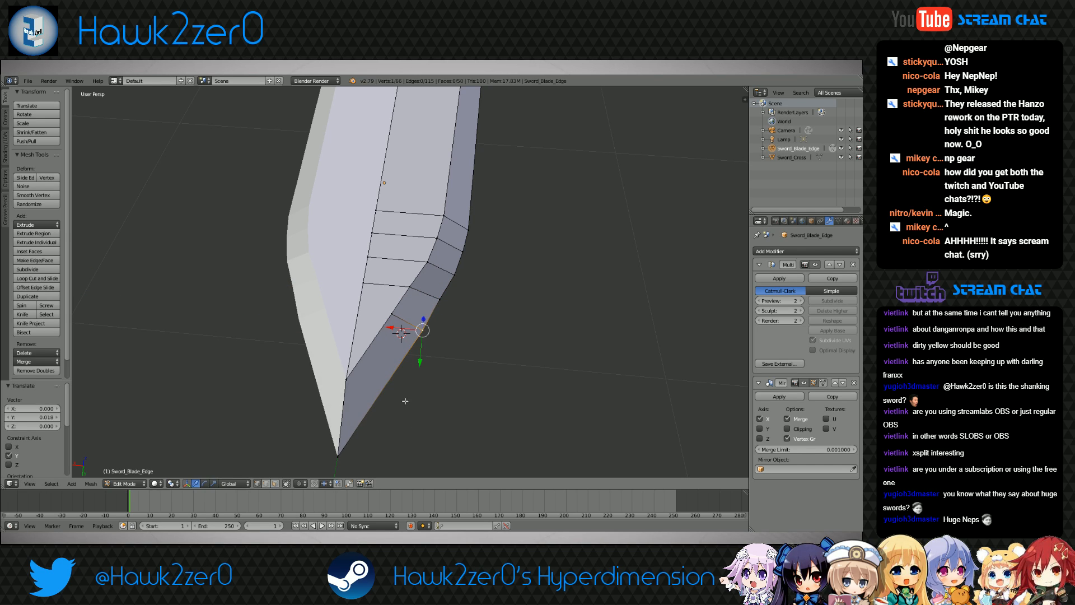
Refine the same cutting-edge vertex near the tip, moving it about 0.025 along Y and 0.012 along X
{"action": "key", "text": "g"}
{"action": "key", "text": "x"}
{"action": "left_click_drag", "start_coordinate": [374, 328], "coordinate": [371, 328], "text": "shift"}
{"action": "left_click_drag", "start_coordinate": [418, 362], "coordinate": [393, 436], "text": "shift"}
{"action": "key", "text": "g"}
{"action": "key", "text": "x"}
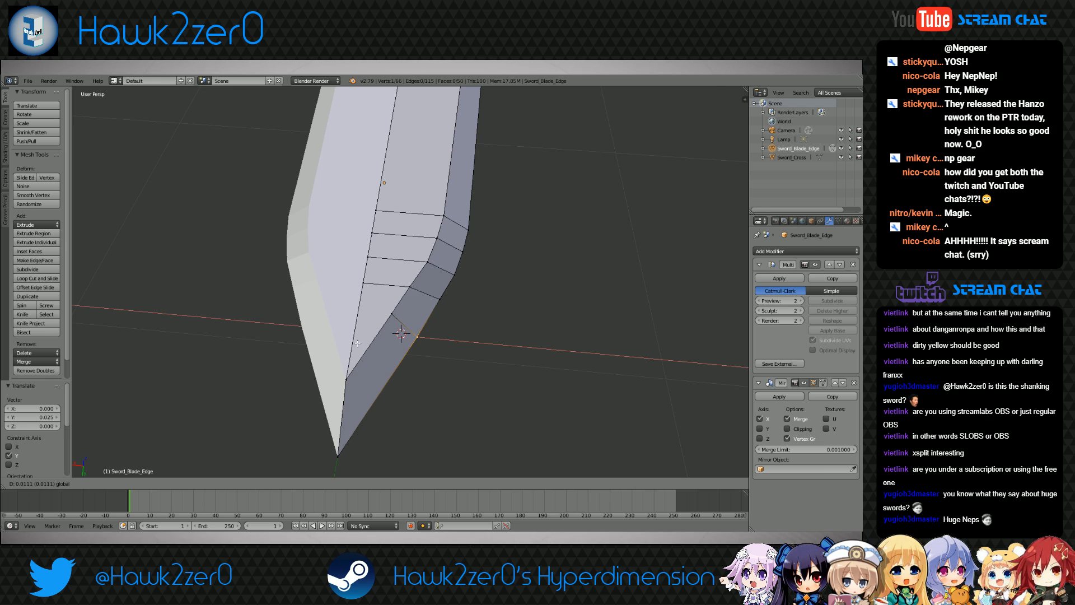
{"action": "left_click", "coordinate": [357, 343]}
Select the cutting-edge vertex at the lower end of the tip's curve and move it slightly along Y and about 0.003 along X
{"action": "right_click", "coordinate": [440, 300]}
{"action": "key", "text": "g"}
{"action": "key", "text": "x"}
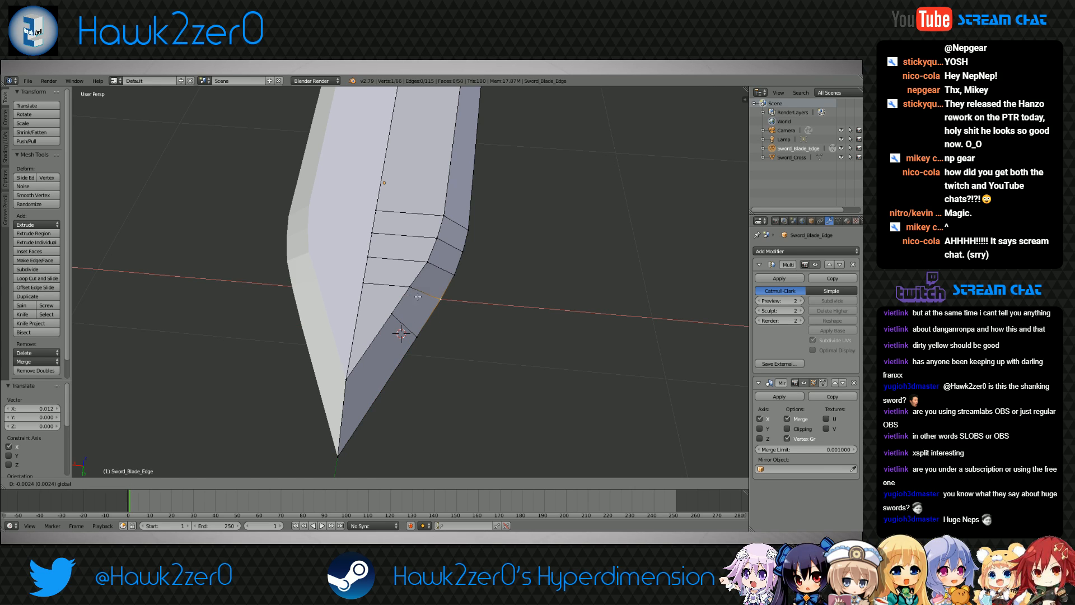
{"action": "left_click", "coordinate": [437, 314]}
{"action": "key", "text": "g"}
{"action": "key", "text": "y"}
{"action": "key", "text": "x"}
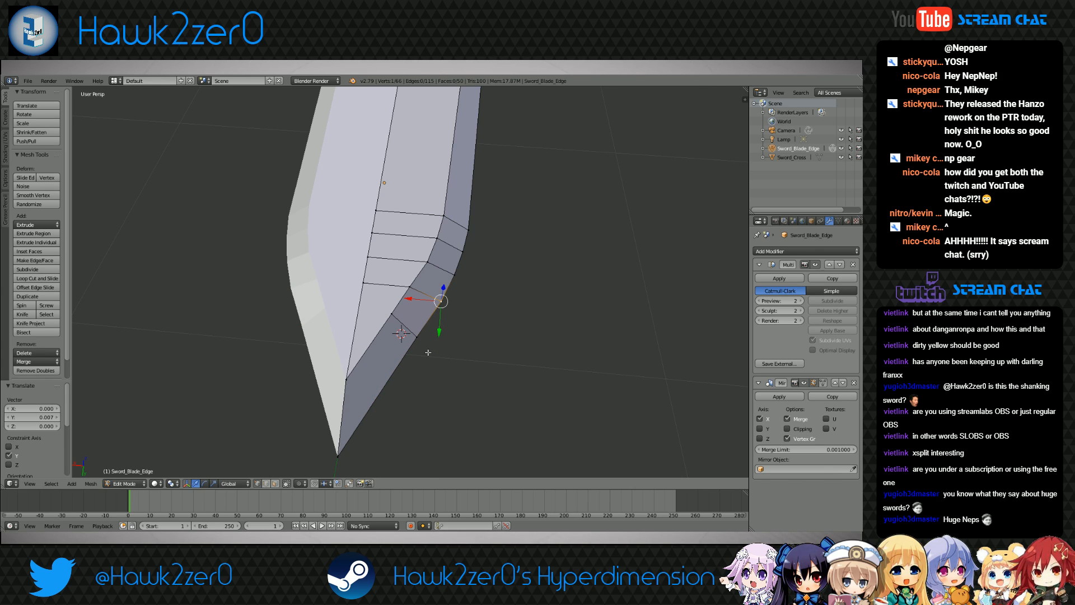
{"action": "left_click", "coordinate": [400, 301]}
Check the reshaped tip from the top view and in perspective in Object Mode
{"action": "scroll", "coordinate": [400, 301], "scroll_direction": "down", "scroll_amount": 3}
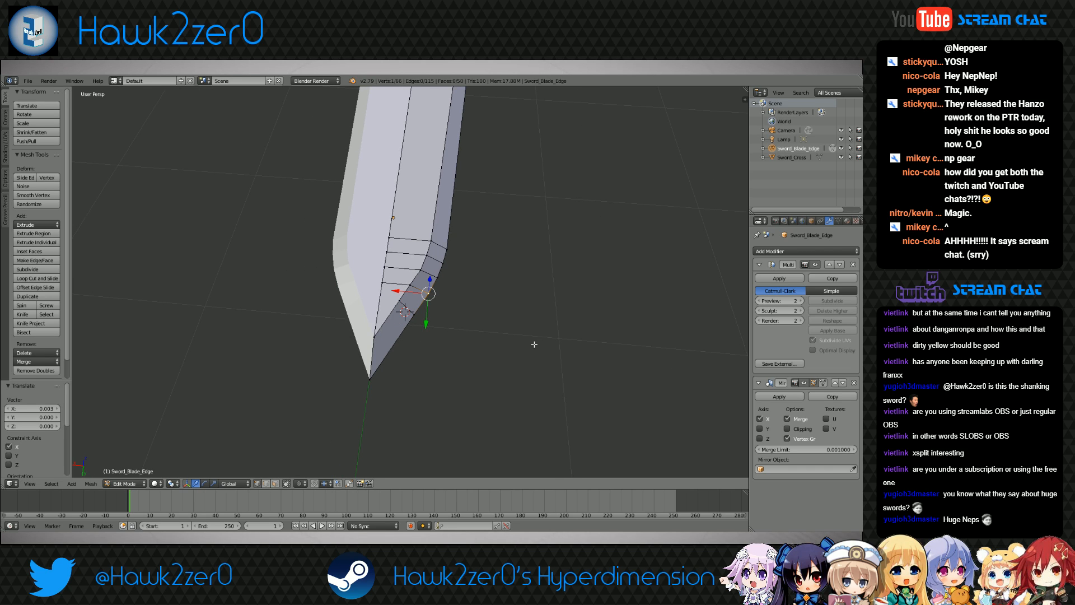
{"action": "key", "text": "KP_7"}
{"action": "middle_click_drag", "start_coordinate": [553, 360], "coordinate": [504, 434], "text": "shift"}
{"action": "scroll", "coordinate": [532, 335], "scroll_direction": "down", "scroll_amount": 5}
{"action": "key", "text": "Tab"}
{"action": "middle_click_drag", "start_coordinate": [392, 442], "coordinate": [444, 355]}
In Edit Mode, add a loop cut along the upper bevel of the blade and slide it against the outer cutting edge
{"action": "left_click", "coordinate": [132, 483]}
{"action": "left_click", "coordinate": [130, 463]}
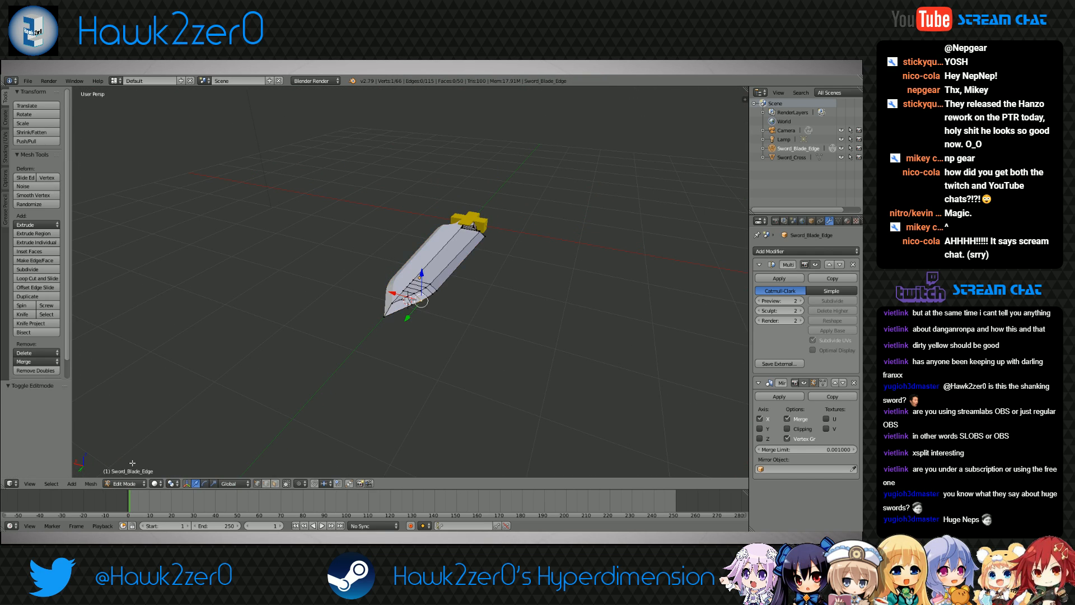
{"action": "scroll", "coordinate": [372, 377], "scroll_direction": "up", "scroll_amount": 6}
{"action": "key", "text": "ctrl+r"}
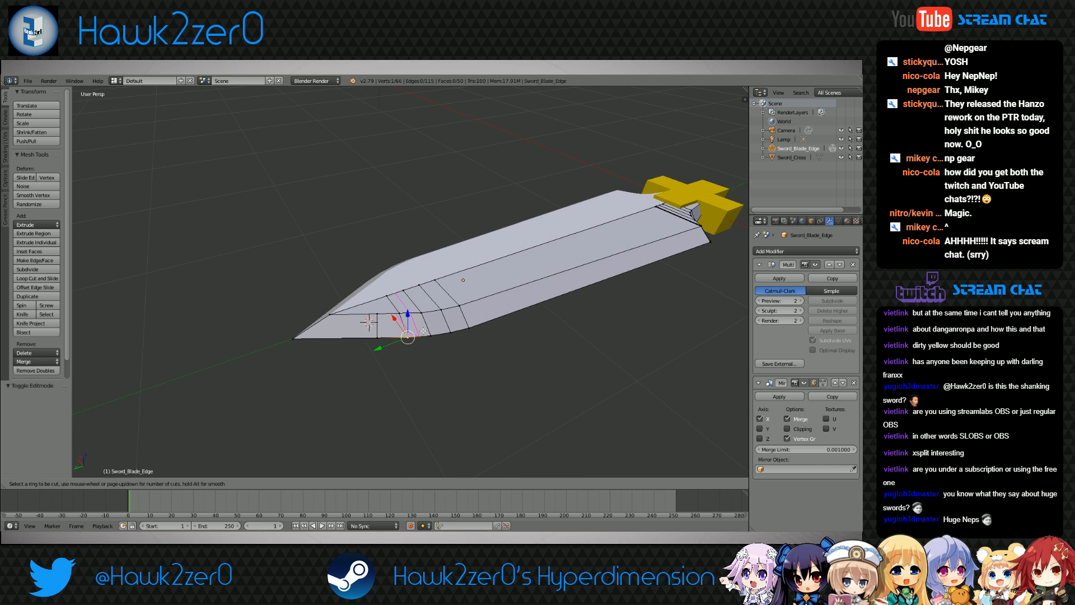
{"action": "left_click", "coordinate": [448, 332]}
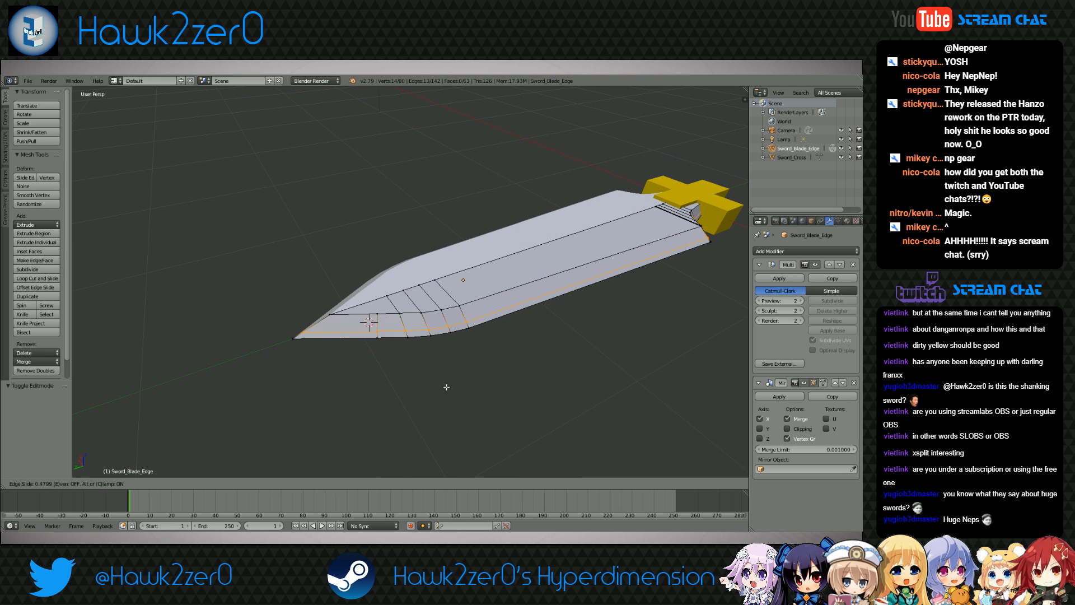
{"action": "left_click", "coordinate": [454, 435]}
Add a loop cut along the underside bevel, slide it against the outer cutting edge, and check the blade in Object Mode
{"action": "middle_click_drag", "start_coordinate": [453, 435], "coordinate": [456, 336]}
{"action": "key", "text": "ctrl+r"}
{"action": "left_click", "coordinate": [418, 288]}
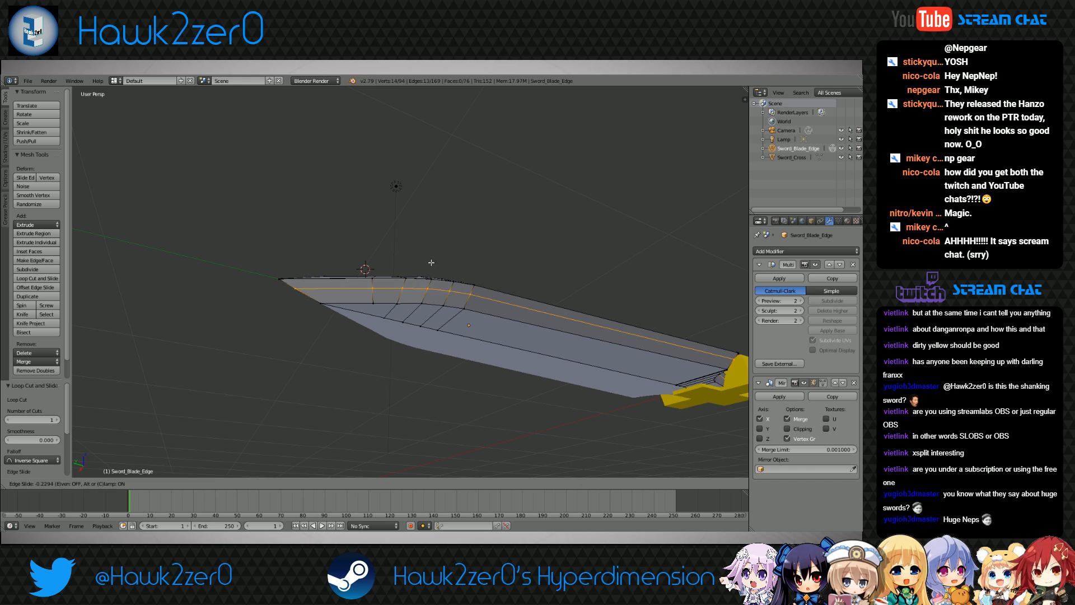
{"action": "left_click", "coordinate": [457, 183]}
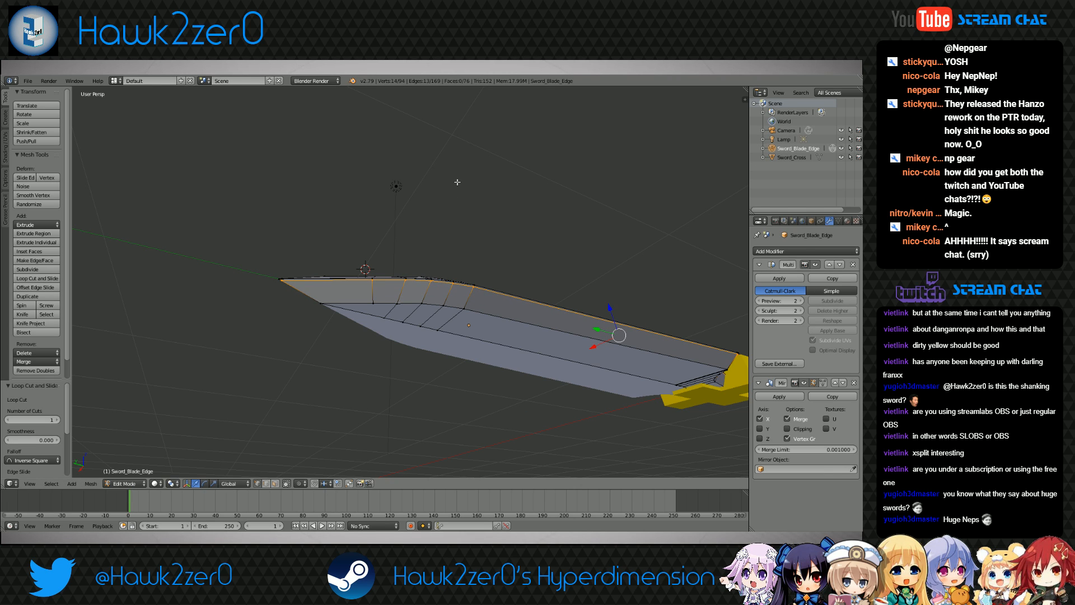
{"action": "middle_click_drag", "start_coordinate": [458, 184], "coordinate": [420, 344]}
{"action": "left_click", "coordinate": [124, 483]}
{"action": "left_click", "coordinate": [129, 473]}
Add another loop cut along the upper bevel, slide it against the flat face's inner edge, and check the blade in Object Mode
{"action": "left_click", "coordinate": [128, 483]}
{"action": "left_click", "coordinate": [128, 464]}
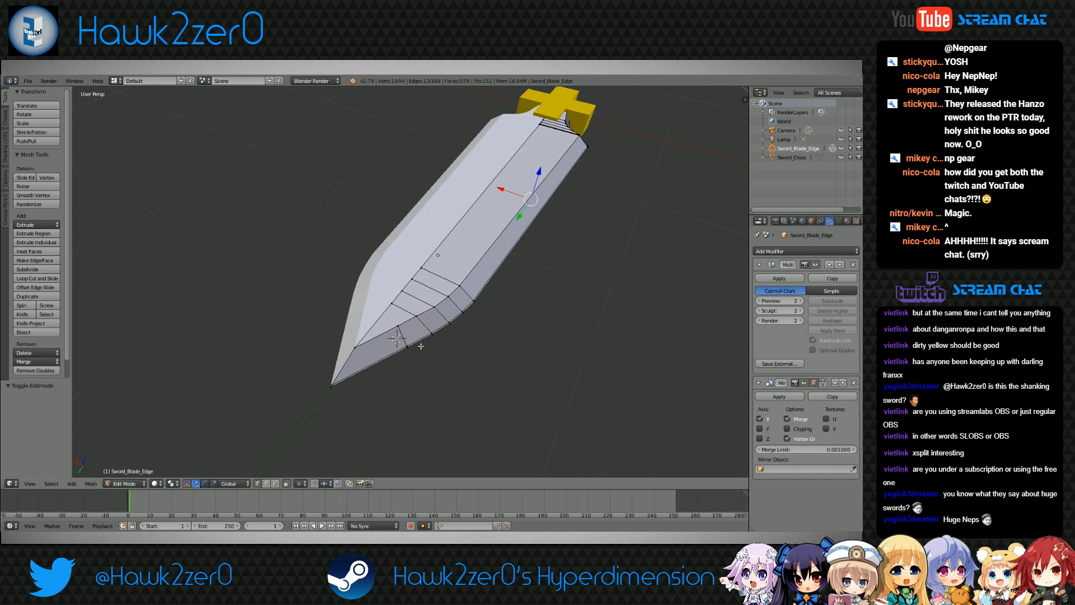
{"action": "key", "text": "ctrl+r"}
{"action": "left_click", "coordinate": [396, 331]}
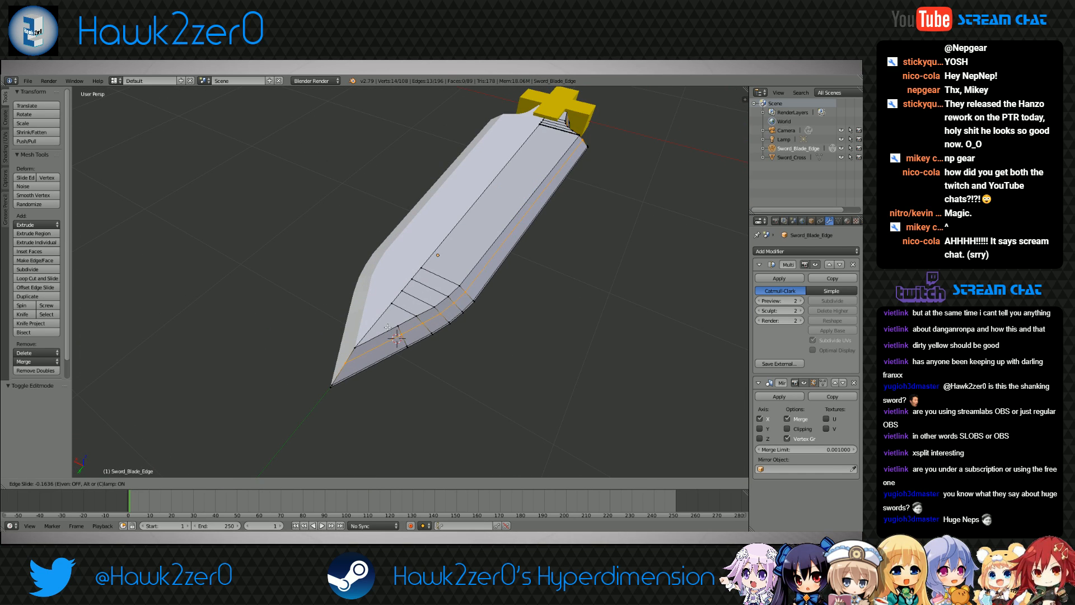
{"action": "left_click", "coordinate": [311, 279]}
{"action": "middle_click_drag", "start_coordinate": [310, 278], "coordinate": [320, 308]}
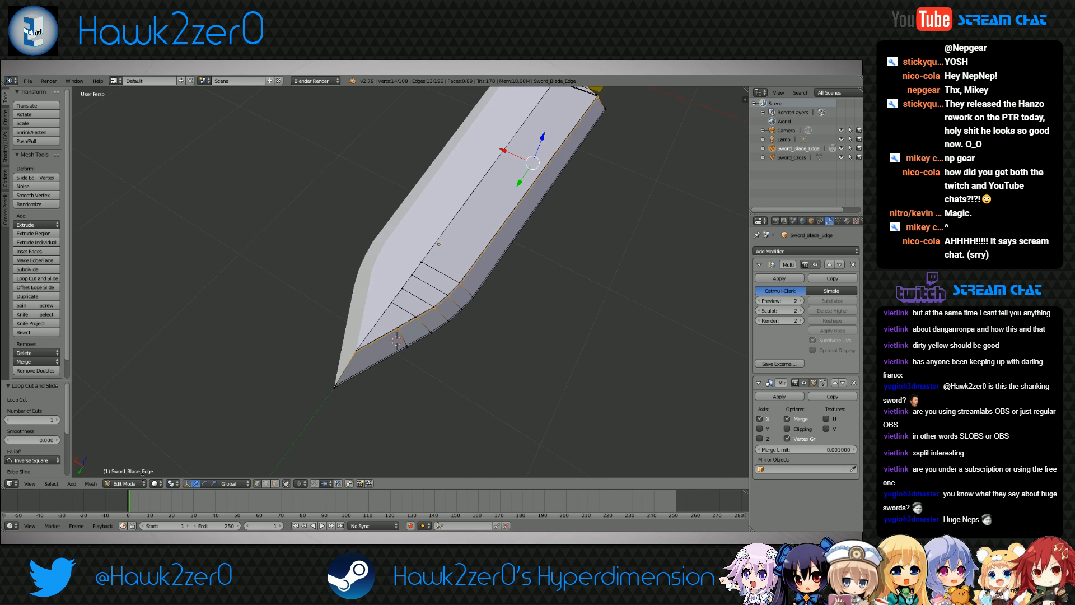
{"action": "left_click", "coordinate": [125, 484]}
{"action": "left_click", "coordinate": [130, 473]}
{"action": "middle_click_drag", "start_coordinate": [426, 364], "coordinate": [529, 329]}
In Edit Mode, add another loop cut along the underside bevel and slide it towards the flat face's inner edge
{"action": "left_click", "coordinate": [130, 484]}
{"action": "left_click", "coordinate": [135, 464]}
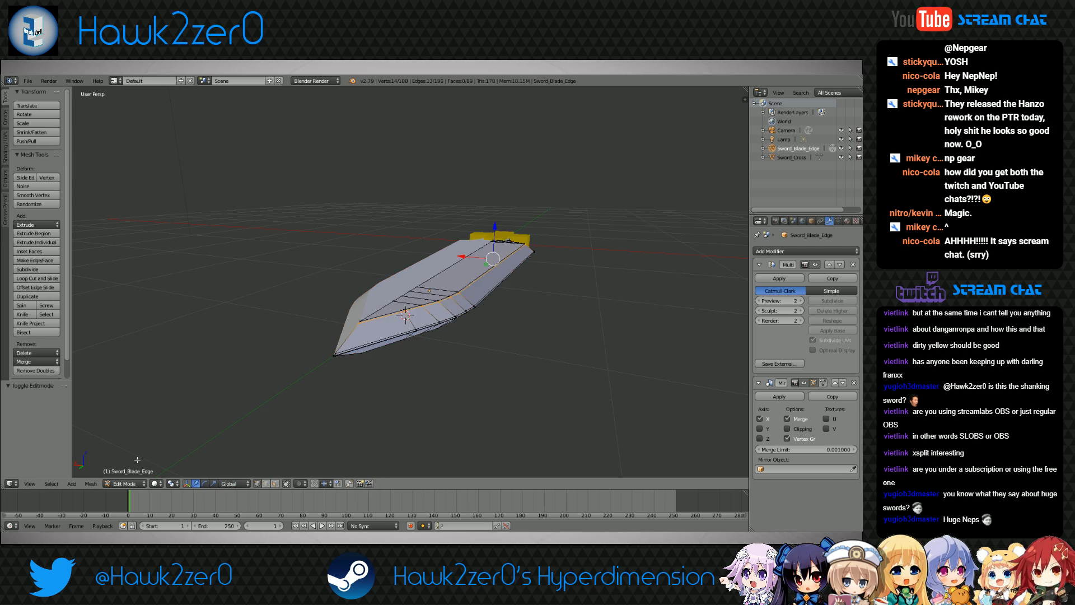
{"action": "scroll", "coordinate": [481, 370], "scroll_direction": "up", "scroll_amount": 4}
{"action": "middle_click_drag", "start_coordinate": [487, 376], "coordinate": [444, 283]}
{"action": "key", "text": "ctrl+r"}
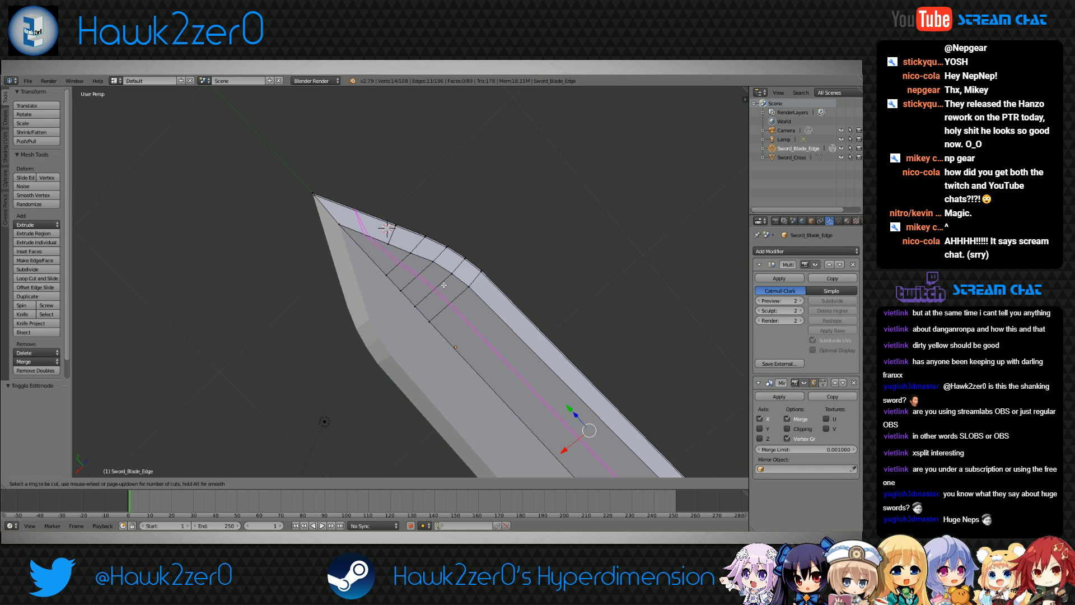
{"action": "left_click", "coordinate": [455, 272]}
{"action": "left_click", "coordinate": [411, 346]}
Return to Object Mode and set the blade's Multiresolution preview level to 1
{"action": "scroll", "coordinate": [411, 347], "scroll_direction": "down", "scroll_amount": 4}
{"action": "middle_click_drag", "start_coordinate": [412, 346], "coordinate": [406, 434]}
{"action": "left_click", "coordinate": [131, 484]}
{"action": "left_click", "coordinate": [134, 474]}
{"action": "middle_click_drag", "start_coordinate": [134, 474], "coordinate": [236, 426]}
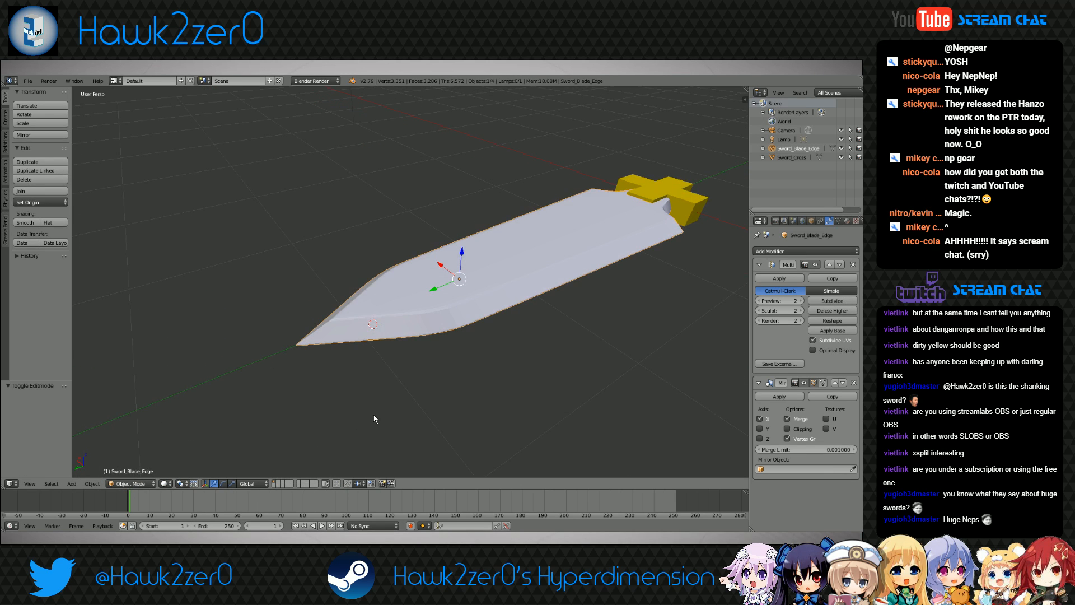
{"action": "left_click", "coordinate": [759, 301]}
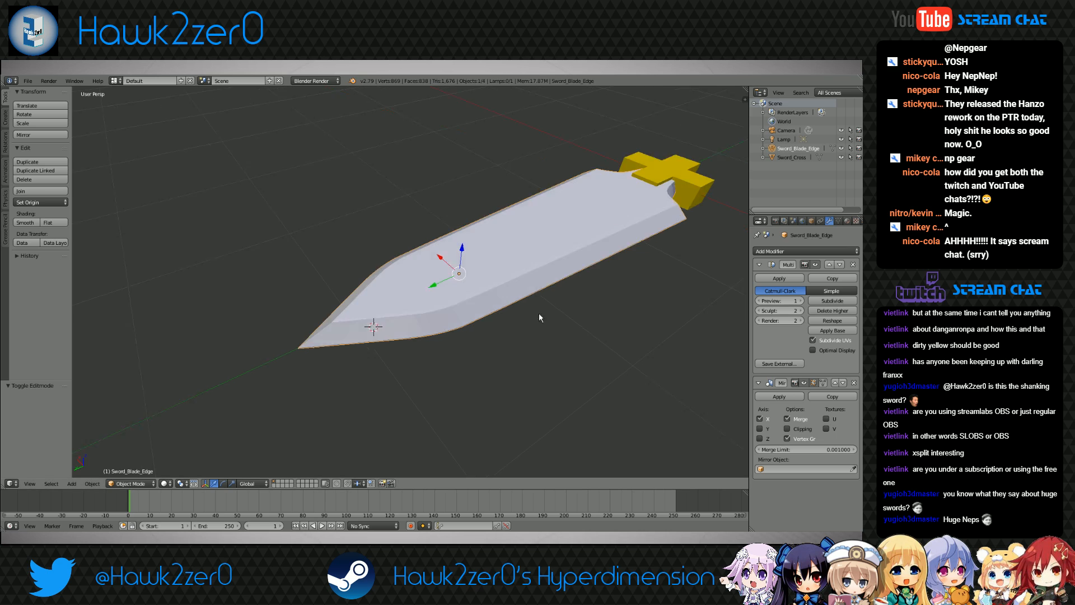
Inspect the smoothed sword from several angles with everything deselected in Object Mode
{"action": "middle_click_drag", "start_coordinate": [539, 313], "coordinate": [475, 346]}
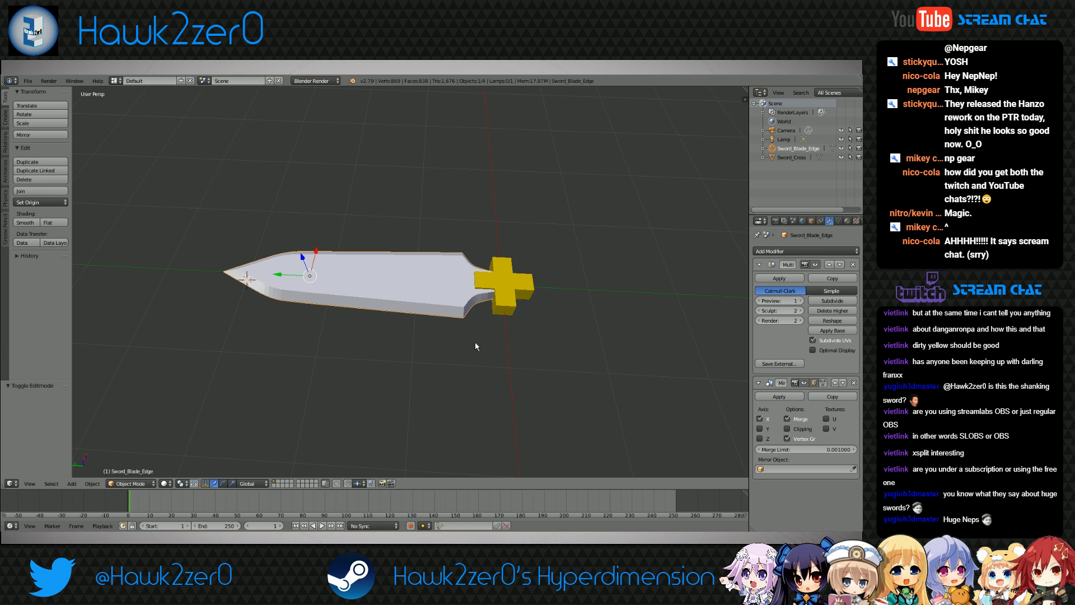
{"action": "middle_click_drag", "start_coordinate": [476, 343], "coordinate": [488, 354]}
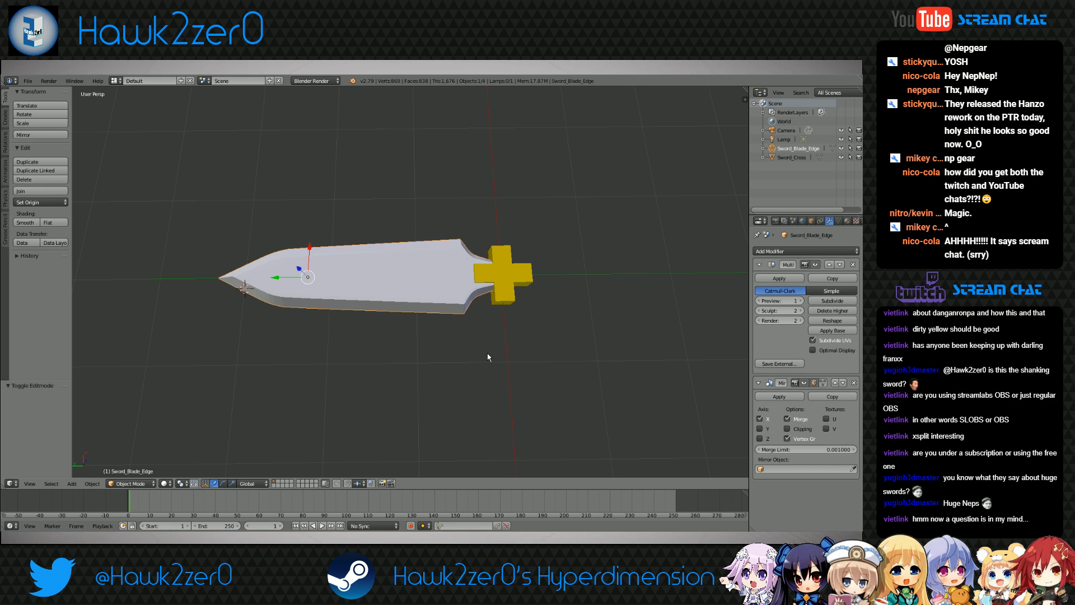
{"action": "middle_click_drag", "start_coordinate": [487, 352], "coordinate": [438, 362]}
{"action": "key", "text": "a"}
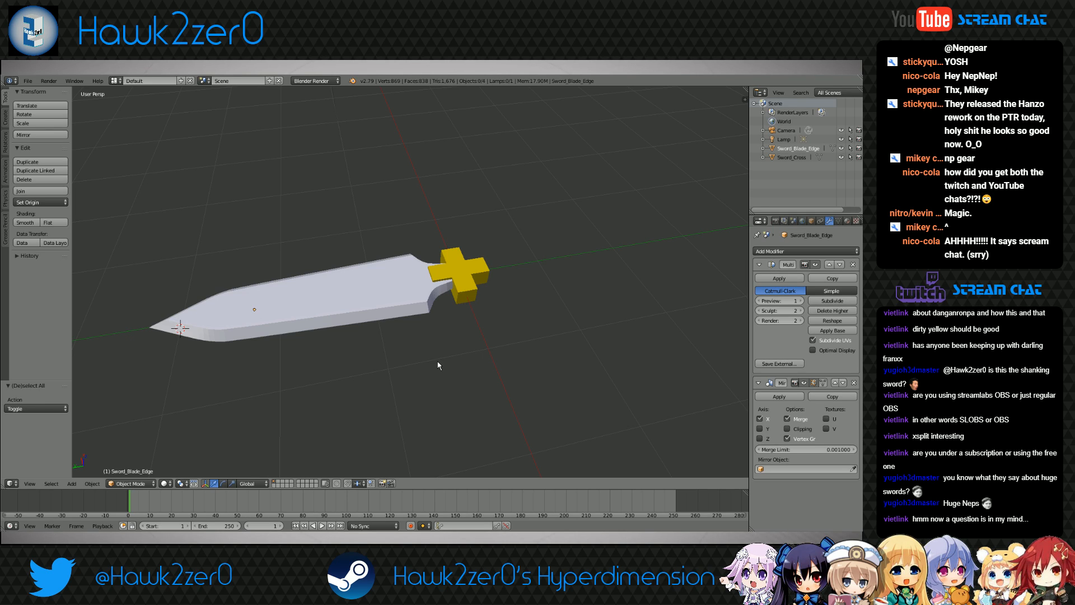
{"action": "middle_click_drag", "start_coordinate": [438, 361], "coordinate": [419, 304]}
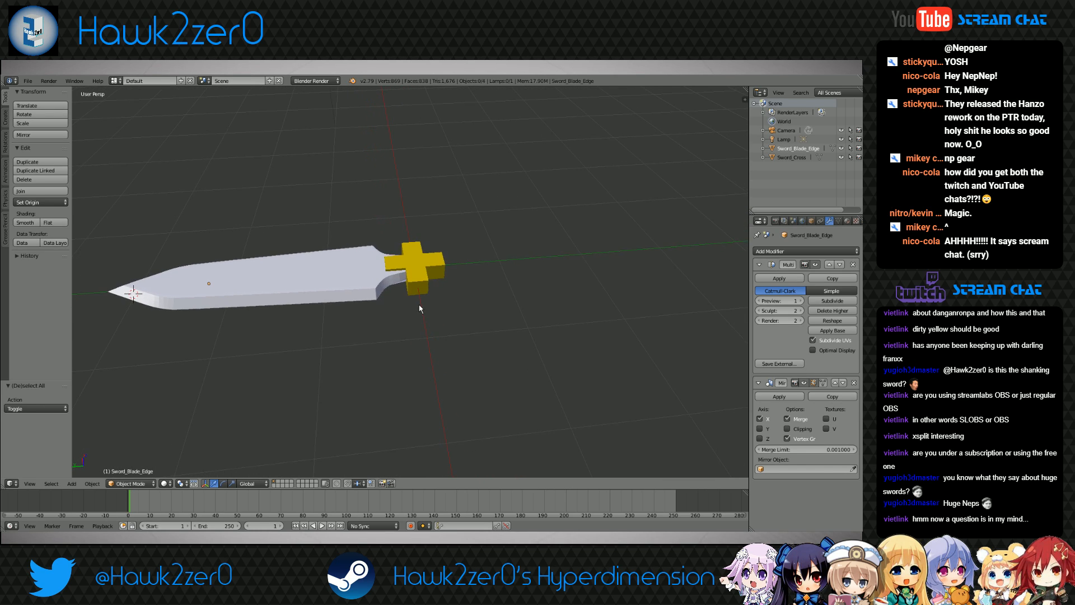
{"action": "left_click", "coordinate": [131, 484]}
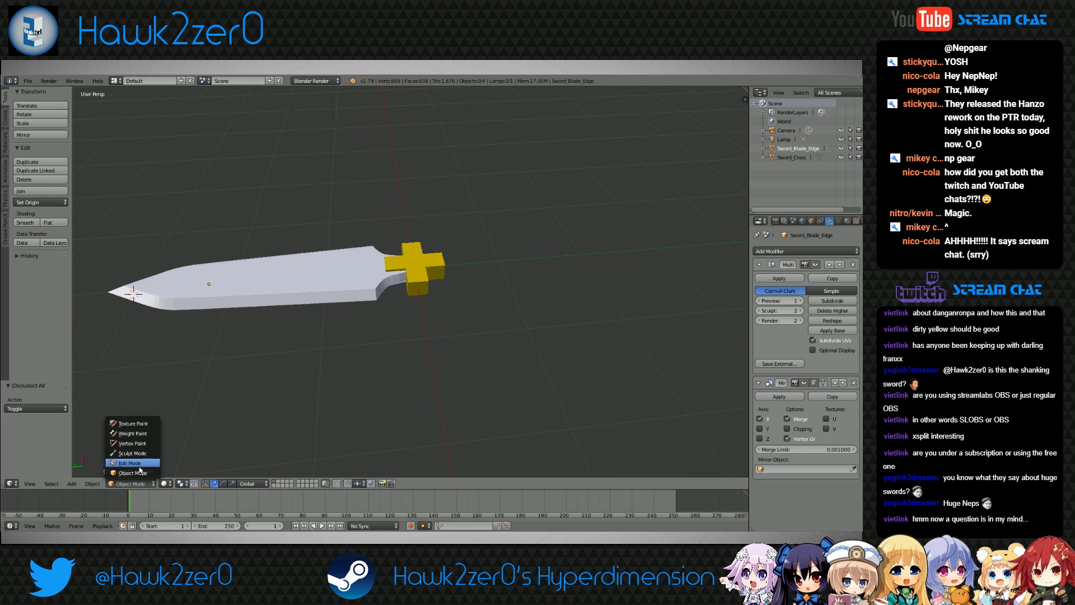
{"action": "left_click", "coordinate": [140, 472]}
Add a cube mesh to the scene and scale it down to a small block
{"action": "middle_click_drag", "start_coordinate": [220, 430], "coordinate": [457, 357], "text": "shift"}
{"action": "key", "text": "shift+a"}
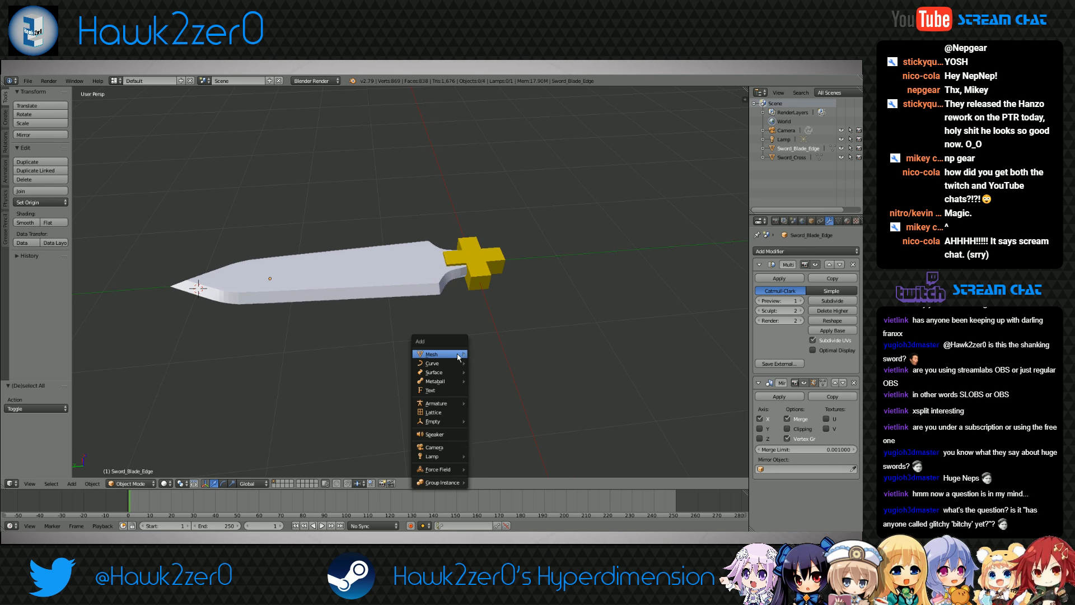
{"action": "mouse_move", "coordinate": [460, 355]}
{"action": "left_click", "coordinate": [487, 365]}
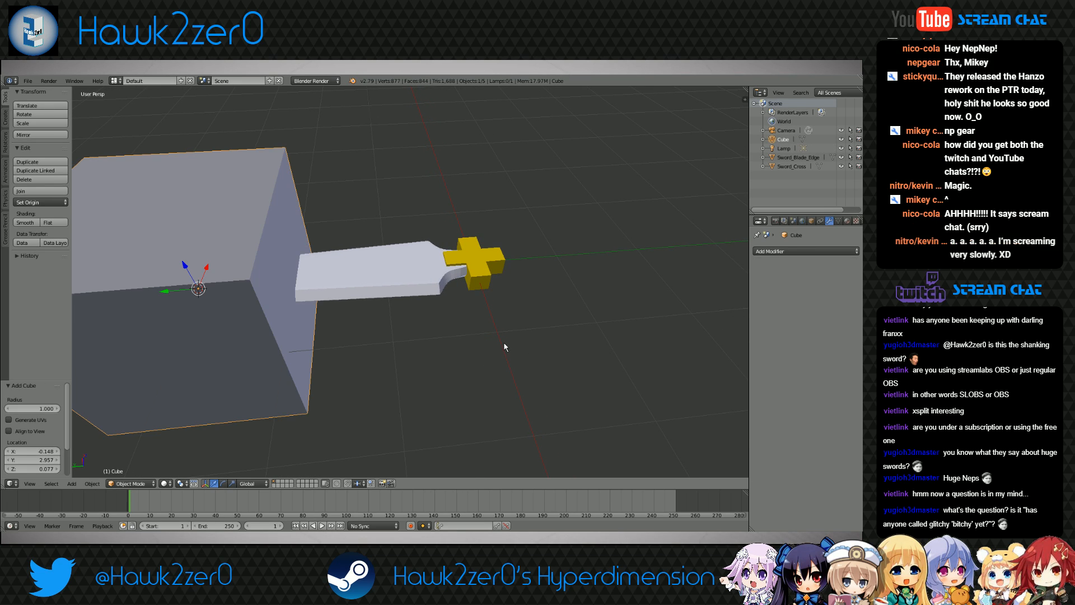
{"action": "key", "text": "s"}
{"action": "left_click", "coordinate": [244, 283]}
Move the small cube along Y past the end of the cross opposite the blade
{"action": "left_click_drag", "start_coordinate": [164, 291], "coordinate": [495, 286]}
{"action": "middle_click_drag", "start_coordinate": [518, 294], "coordinate": [394, 330], "text": "shift"}
{"action": "scroll", "coordinate": [401, 330], "scroll_direction": "up", "scroll_amount": 4}
{"action": "left_click_drag", "start_coordinate": [365, 328], "coordinate": [482, 311]}
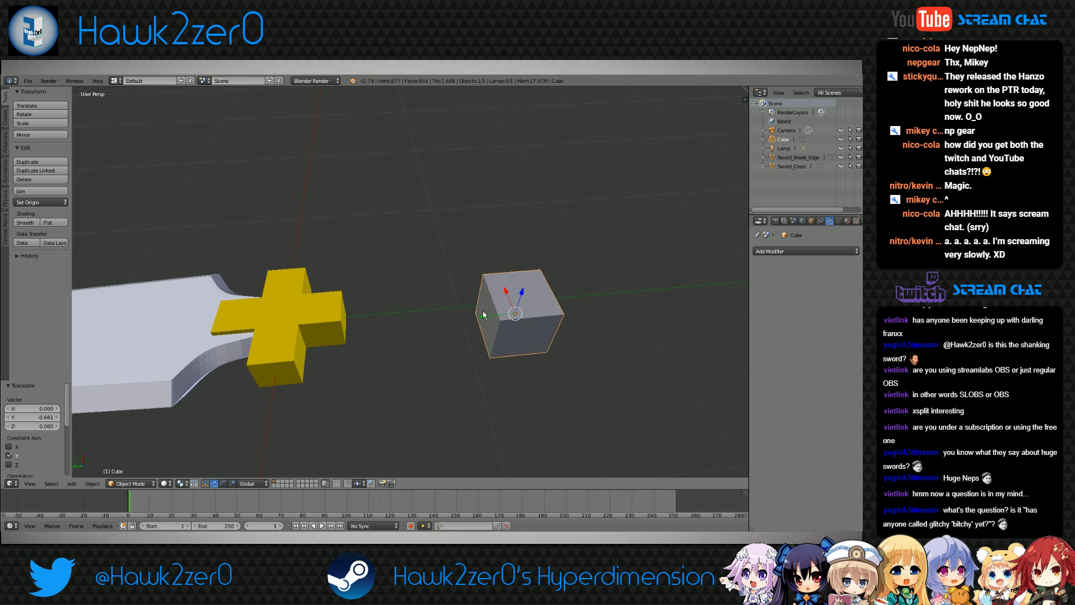
Snap the 3D cursor to the scene center and snap the cube to the cursor
{"action": "middle_click_drag", "start_coordinate": [483, 311], "coordinate": [459, 360]}
{"action": "key", "text": "shift+s"}
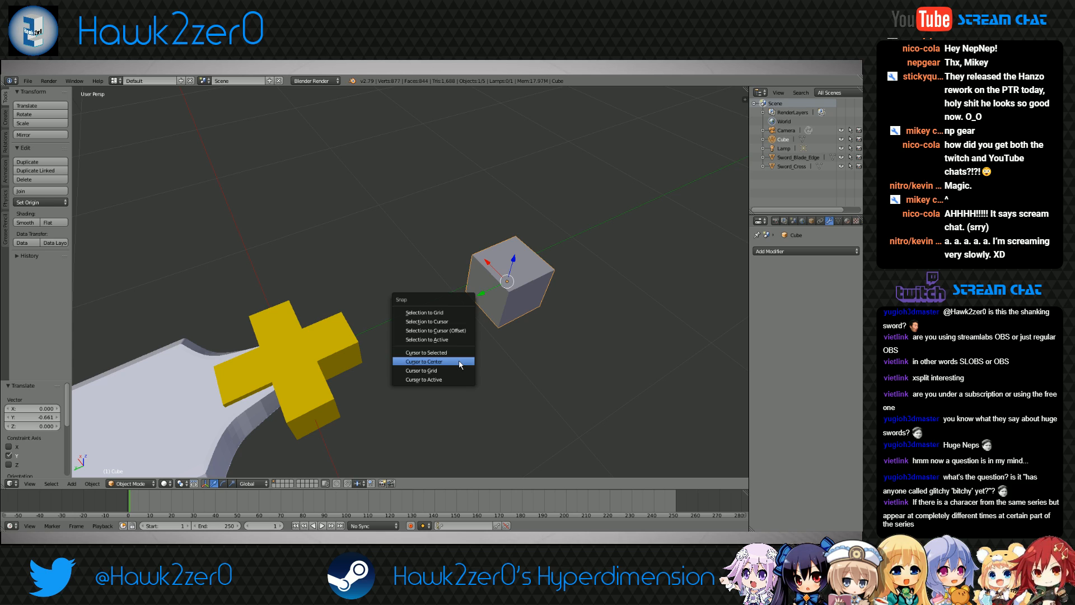
{"action": "left_click", "coordinate": [459, 360]}
{"action": "key", "text": "shift+s"}
{"action": "left_click", "coordinate": [462, 319]}
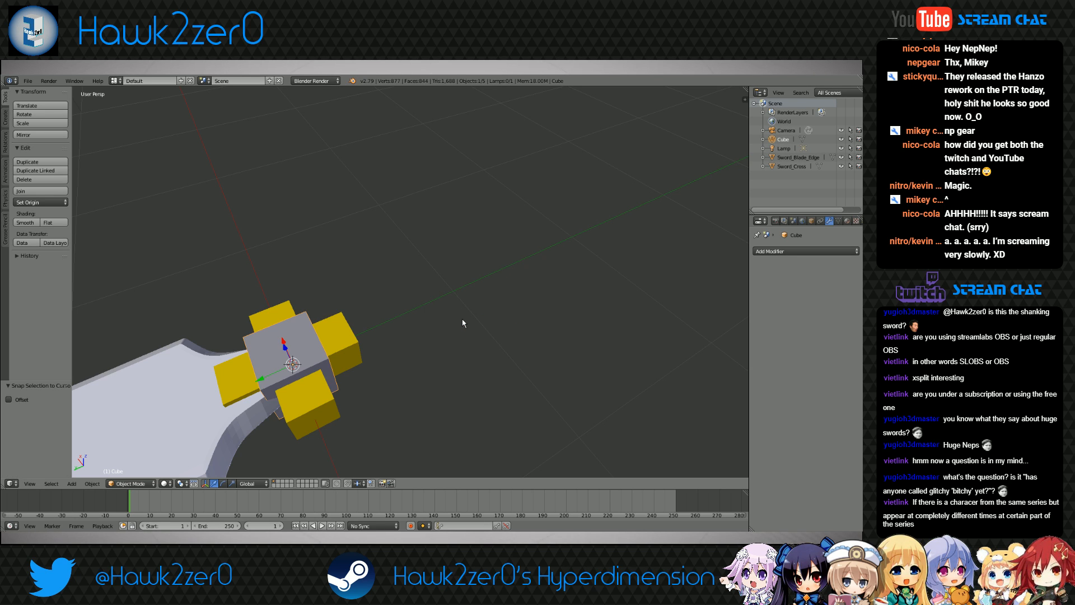
Move the cube about -0.725 along Y, clear of the cross
{"action": "left_click_drag", "start_coordinate": [268, 378], "coordinate": [389, 335]}
{"action": "middle_click_drag", "start_coordinate": [489, 365], "coordinate": [514, 360], "text": "shift"}
{"action": "middle_click_drag", "start_coordinate": [386, 367], "coordinate": [563, 413]}
{"action": "scroll", "coordinate": [453, 383], "scroll_direction": "up", "scroll_amount": 3}
{"action": "middle_click_drag", "start_coordinate": [453, 383], "coordinate": [468, 390]}
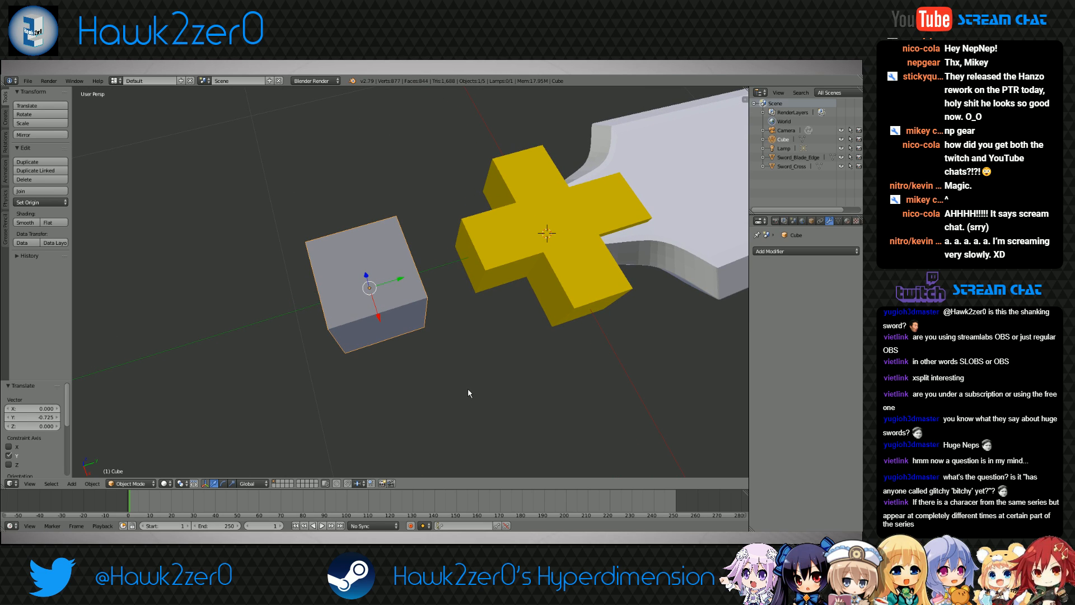
Scale the cube uniformly by about 0.255 and stretch it by about 3.788 along Z into a column
{"action": "key", "text": "s"}
{"action": "left_click", "coordinate": [429, 310]}
{"action": "middle_click_drag", "start_coordinate": [428, 311], "coordinate": [445, 284]}
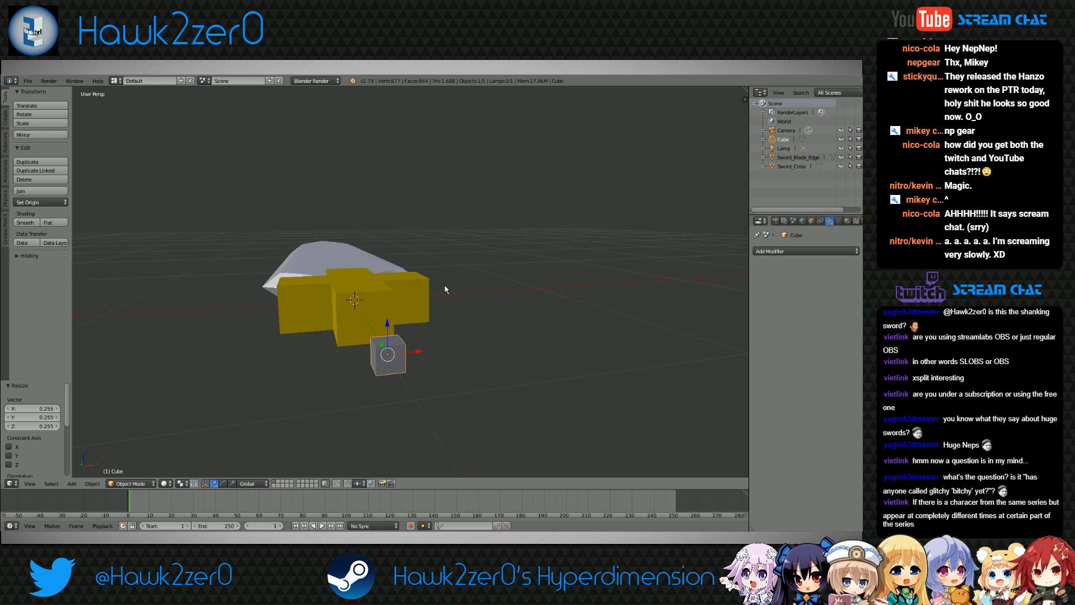
{"action": "key", "text": "s"}
{"action": "key", "text": "z"}
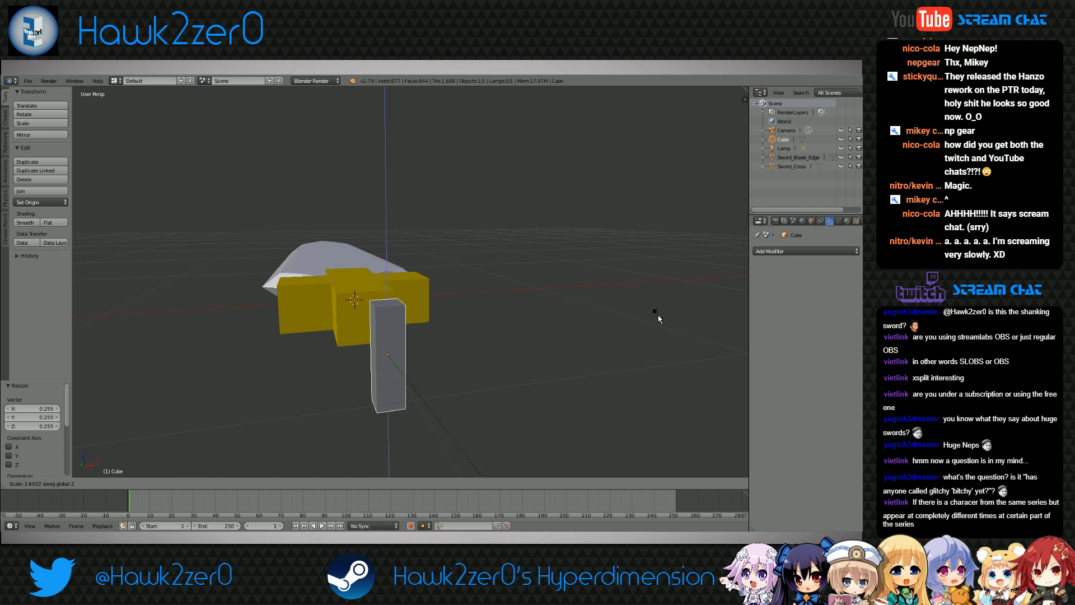
{"action": "left_click", "coordinate": [663, 325]}
{"action": "middle_click_drag", "start_coordinate": [663, 325], "coordinate": [471, 242]}
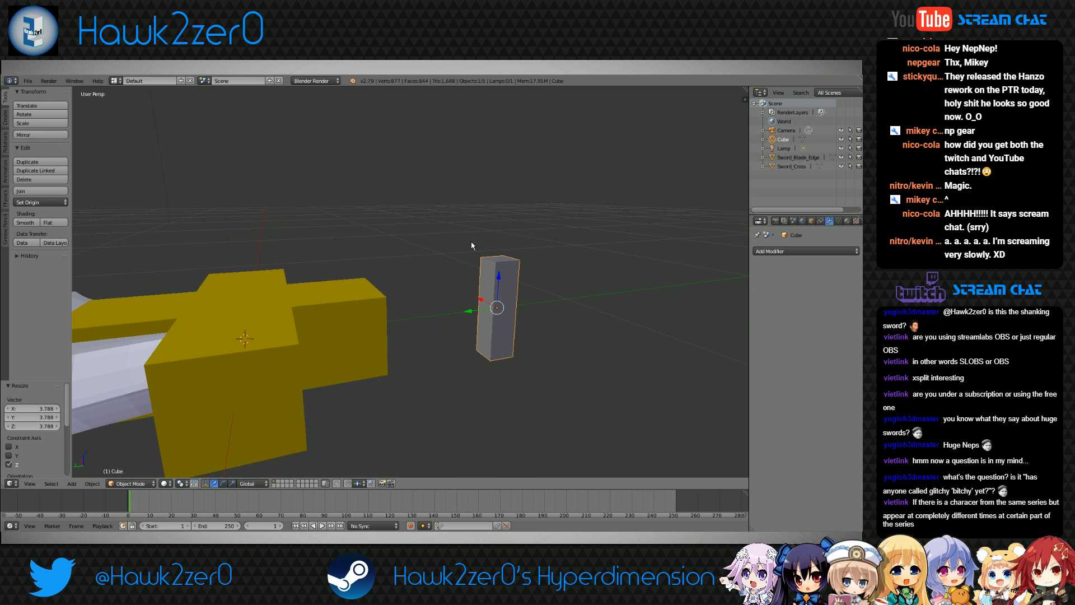
Move the column about 0.773 and a further 0.326 along Y to just beyond the cross's blade-side arm
{"action": "key", "text": "g"}
{"action": "key", "text": "y"}
{"action": "left_click", "coordinate": [199, 319]}
{"action": "middle_click_drag", "start_coordinate": [199, 319], "coordinate": [382, 218]}
{"action": "key", "text": "g"}
{"action": "key", "text": "y"}
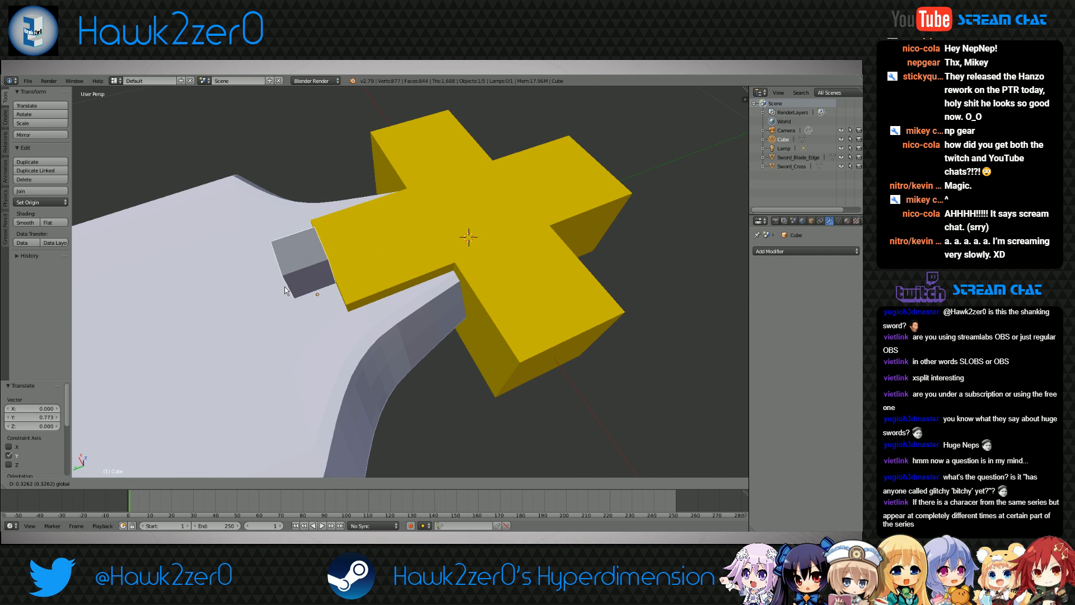
{"action": "left_click", "coordinate": [284, 287]}
{"action": "middle_click_drag", "start_coordinate": [284, 287], "coordinate": [440, 324]}
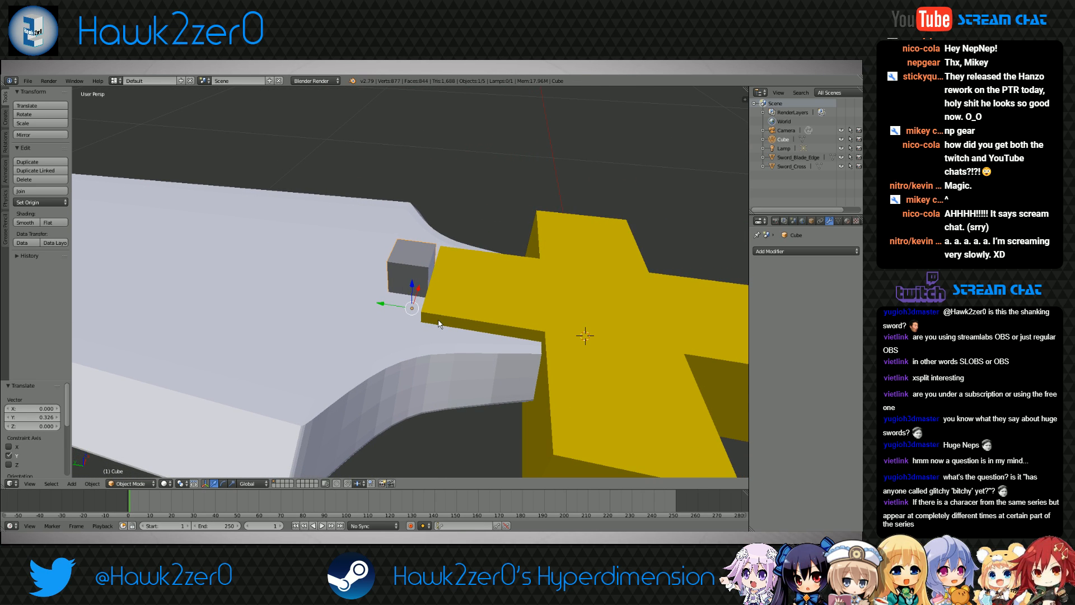
Flatten the column along Z by a factor of 0.603 and again by about 0.842
{"action": "key", "text": "s"}
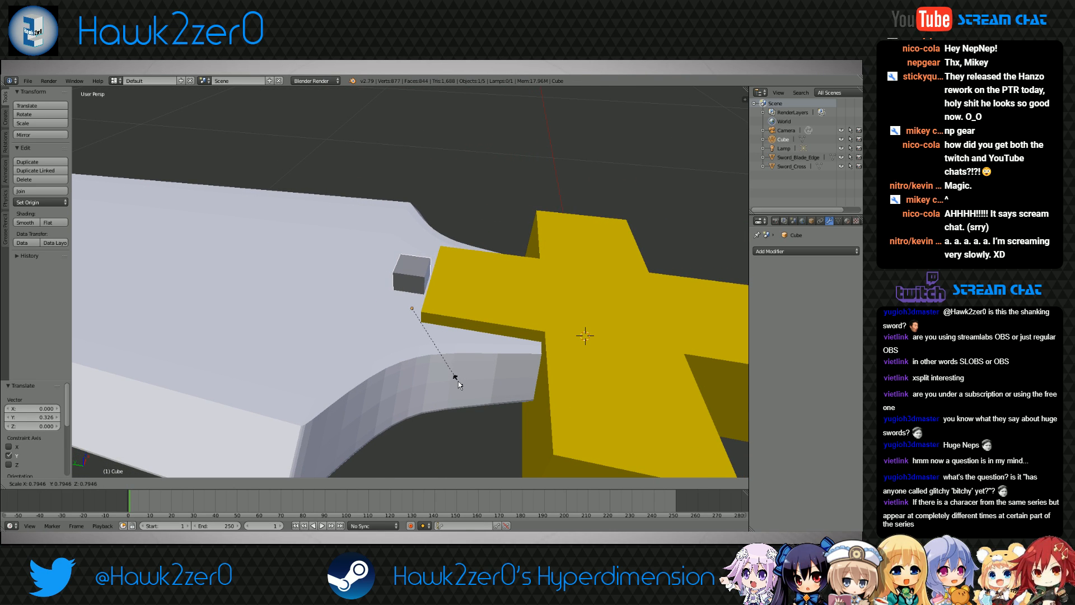
{"action": "right_click", "coordinate": [458, 381]}
{"action": "key", "text": "s"}
{"action": "key", "text": "z"}
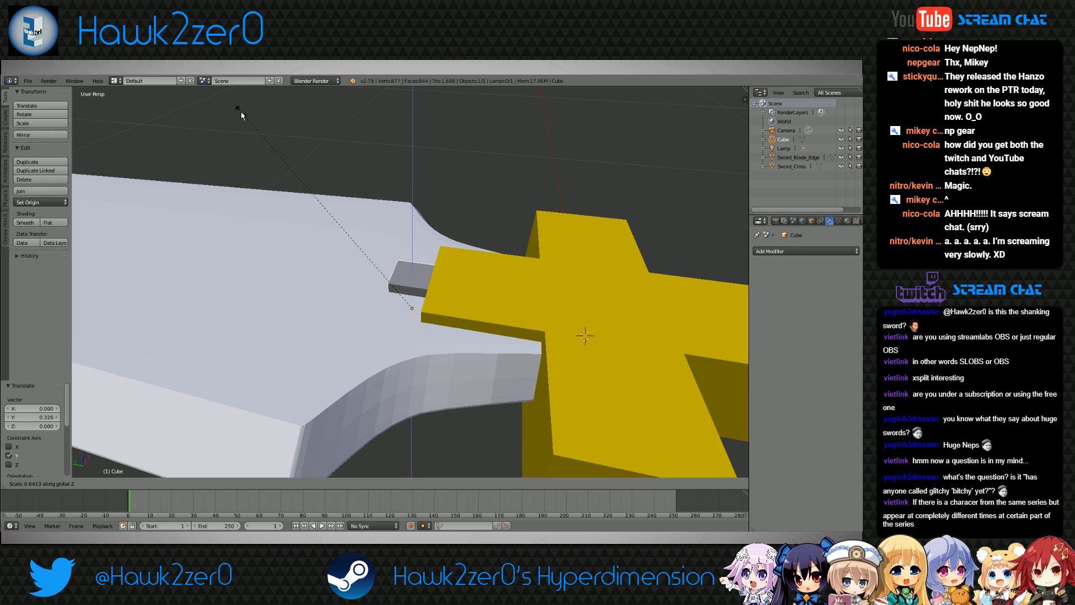
{"action": "left_click", "coordinate": [201, 475]}
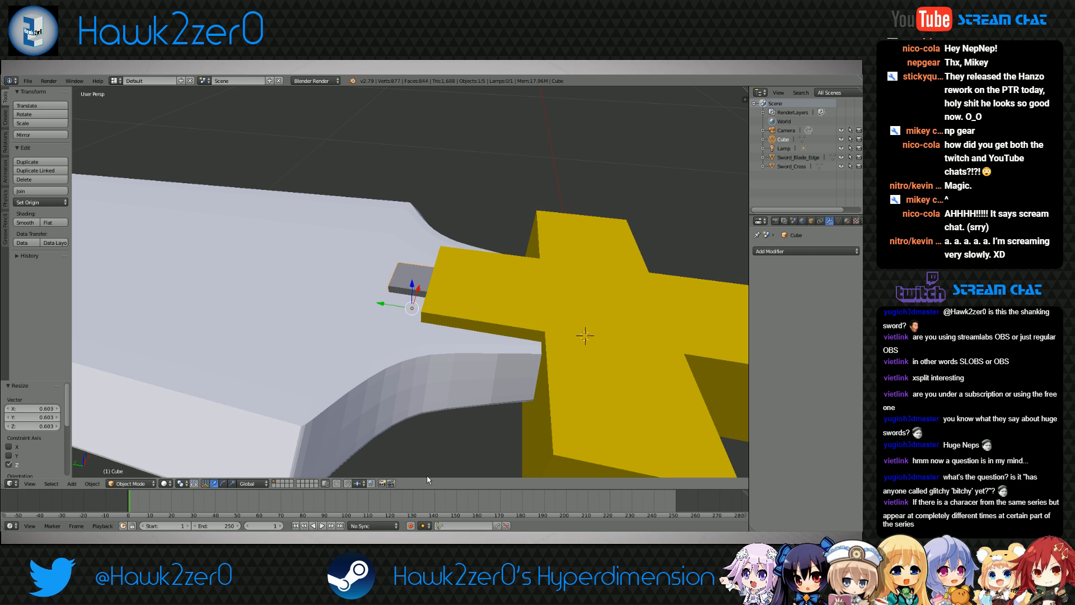
{"action": "key", "text": "s"}
{"action": "key", "text": "z"}
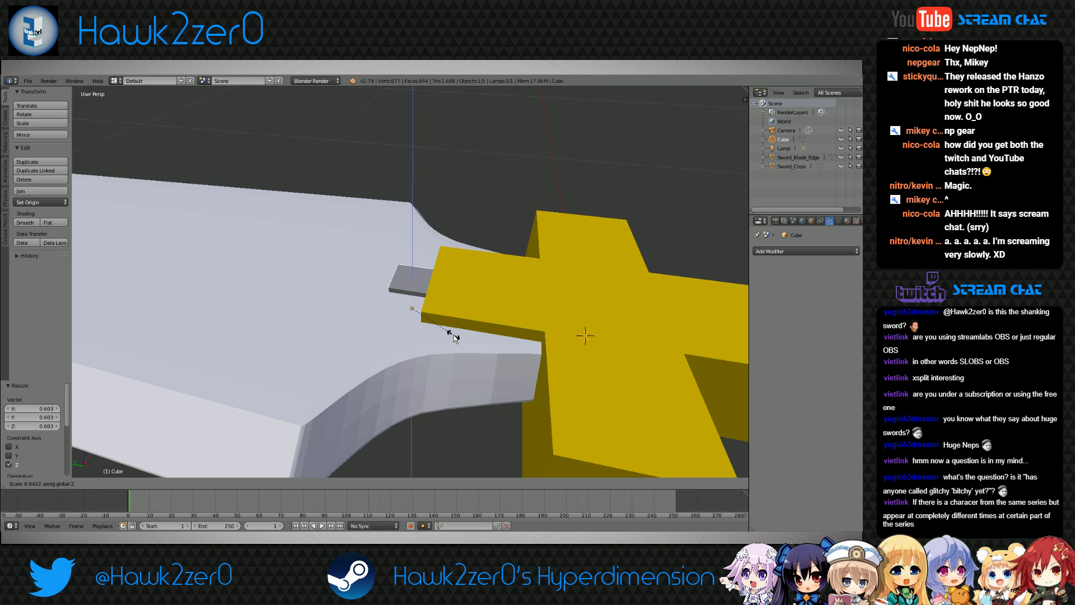
{"action": "left_click", "coordinate": [454, 335]}
Raise the column 0.417 along Z above the blade and flatten it further along Z
{"action": "middle_click_drag", "start_coordinate": [454, 335], "coordinate": [447, 359]}
{"action": "scroll", "coordinate": [451, 366], "scroll_direction": "down", "scroll_amount": 3}
{"action": "left_click_drag", "start_coordinate": [441, 269], "coordinate": [442, 191]}
{"action": "middle_click_drag", "start_coordinate": [453, 193], "coordinate": [433, 262], "text": "shift"}
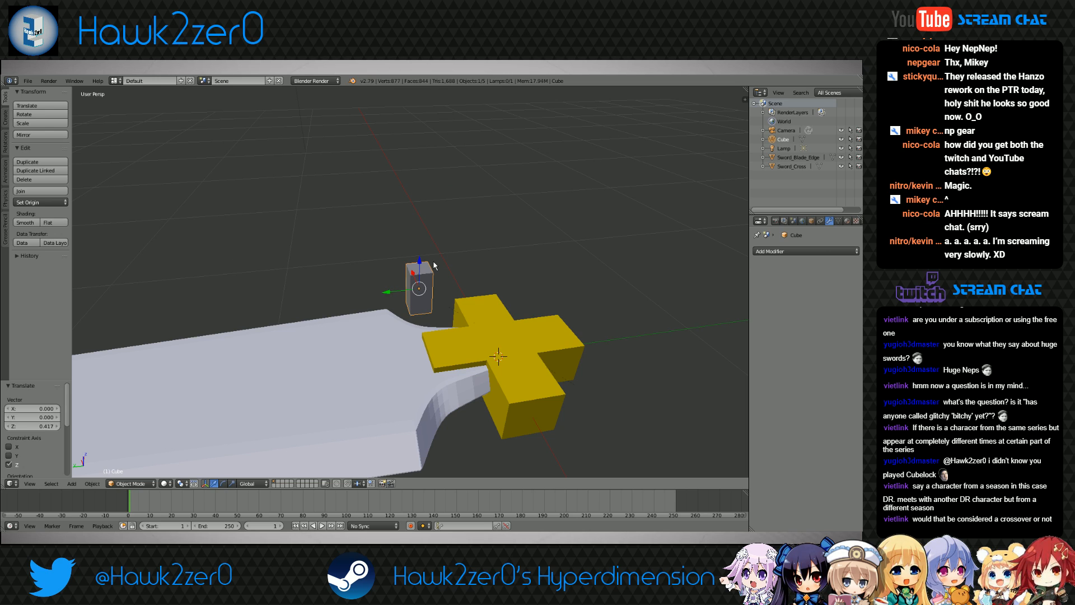
{"action": "key", "text": "s"}
{"action": "key", "text": "z"}
{"action": "left_click", "coordinate": [455, 301]}
In Edit Mode, select the blade-side end of the piece and move it 0.584 along Y to lengthen it
{"action": "middle_click_drag", "start_coordinate": [410, 341], "coordinate": [408, 315]}
{"action": "scroll", "coordinate": [403, 322], "scroll_direction": "up", "scroll_amount": 5}
{"action": "left_click", "coordinate": [131, 483]}
{"action": "left_click", "coordinate": [131, 466]}
{"action": "key", "text": "a"}
{"action": "key", "text": "b"}
{"action": "left_click_drag", "start_coordinate": [438, 272], "coordinate": [468, 340]}
{"action": "middle_click_drag", "start_coordinate": [466, 340], "coordinate": [489, 306], "text": "shift"}
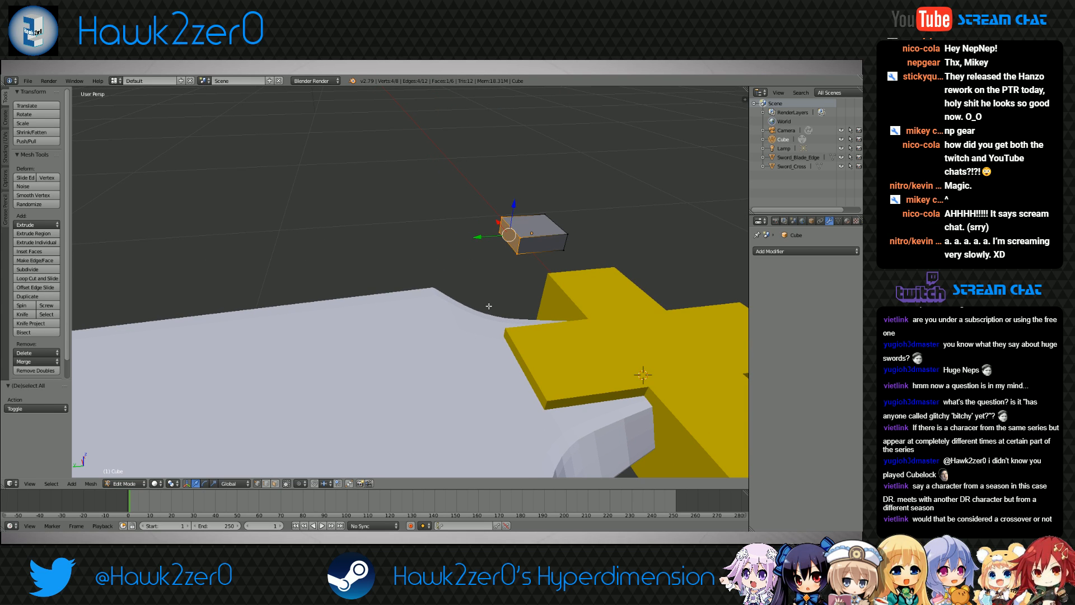
{"action": "key", "text": "g"}
{"action": "key", "text": "y"}
{"action": "left_click", "coordinate": [131, 309]}
From the top view, extend the selected end a further 0.121 along Y over the blade
{"action": "scroll", "coordinate": [231, 304], "scroll_direction": "down", "scroll_amount": 2}
{"action": "key", "text": "KP_7"}
{"action": "middle_click_drag", "start_coordinate": [337, 270], "coordinate": [412, 336], "text": "shift"}
{"action": "scroll", "coordinate": [412, 336], "scroll_direction": "down", "scroll_amount": 3}
{"action": "middle_click_drag", "start_coordinate": [438, 253], "coordinate": [446, 282], "text": "shift"}
{"action": "key", "text": "g"}
{"action": "key", "text": "y"}
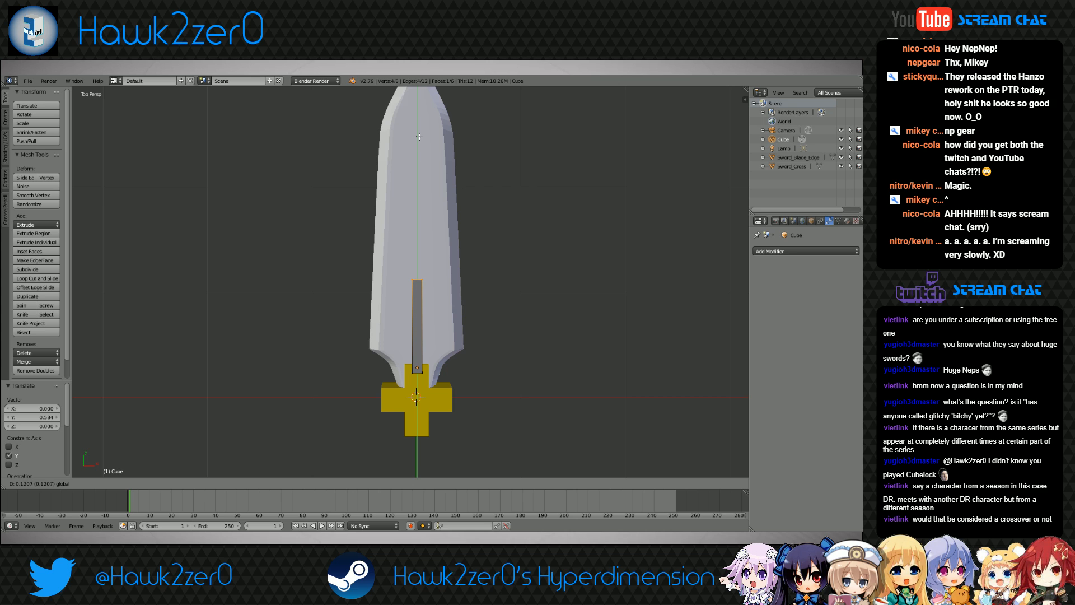
{"action": "left_click", "coordinate": [420, 136]}
Add five evenly spaced loop cuts running lengthwise along the strip and clear the selection
{"action": "middle_click_drag", "start_coordinate": [348, 315], "coordinate": [450, 322]}
{"action": "scroll", "coordinate": [432, 262], "scroll_direction": "up", "scroll_amount": 4}
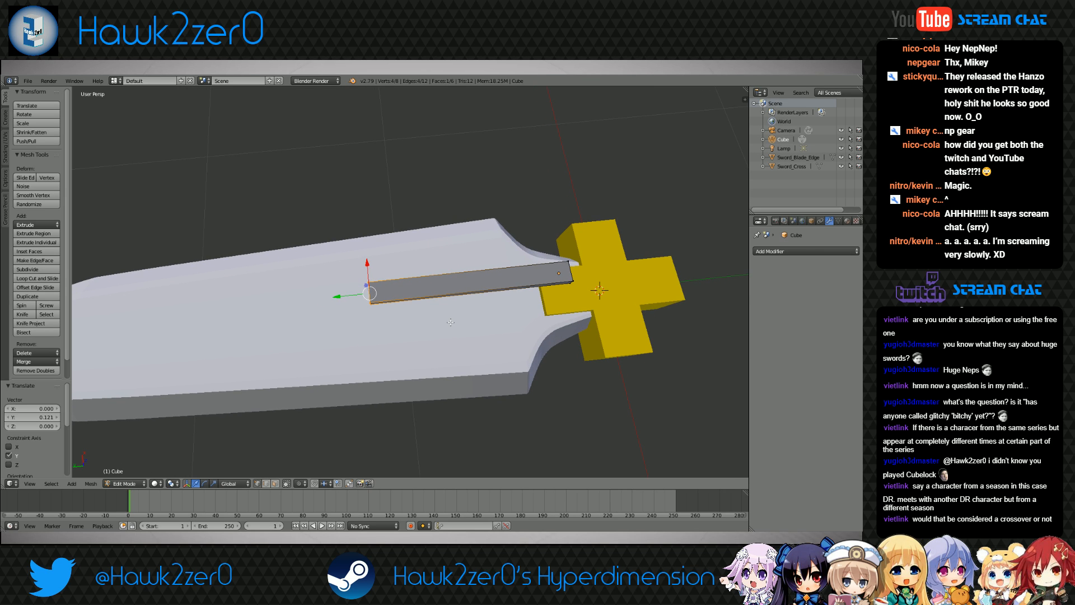
{"action": "scroll", "coordinate": [451, 322], "scroll_direction": "up", "scroll_amount": 5}
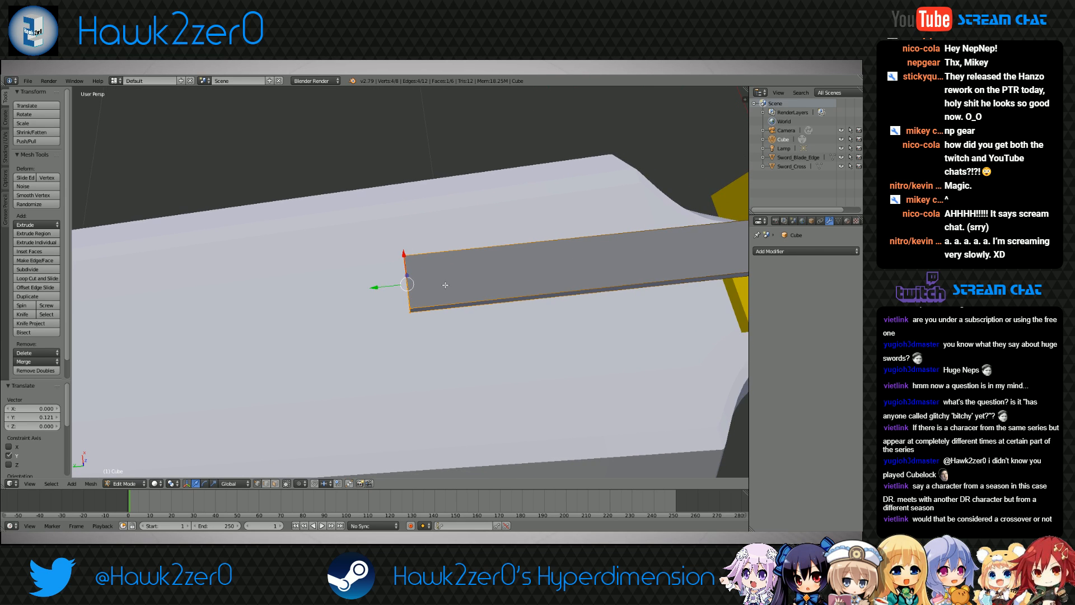
{"action": "mouse_move", "coordinate": [445, 285]}
{"action": "middle_mouse_down"}
{"action": "mouse_move", "coordinate": [493, 241]}
{"action": "mouse_move", "coordinate": [417, 299]}
{"action": "mouse_move", "coordinate": [476, 263]}
{"action": "mouse_move", "coordinate": [473, 227]}
{"action": "mouse_move", "coordinate": [479, 287]}
{"action": "mouse_move", "coordinate": [449, 301]}
{"action": "middle_mouse_up"}
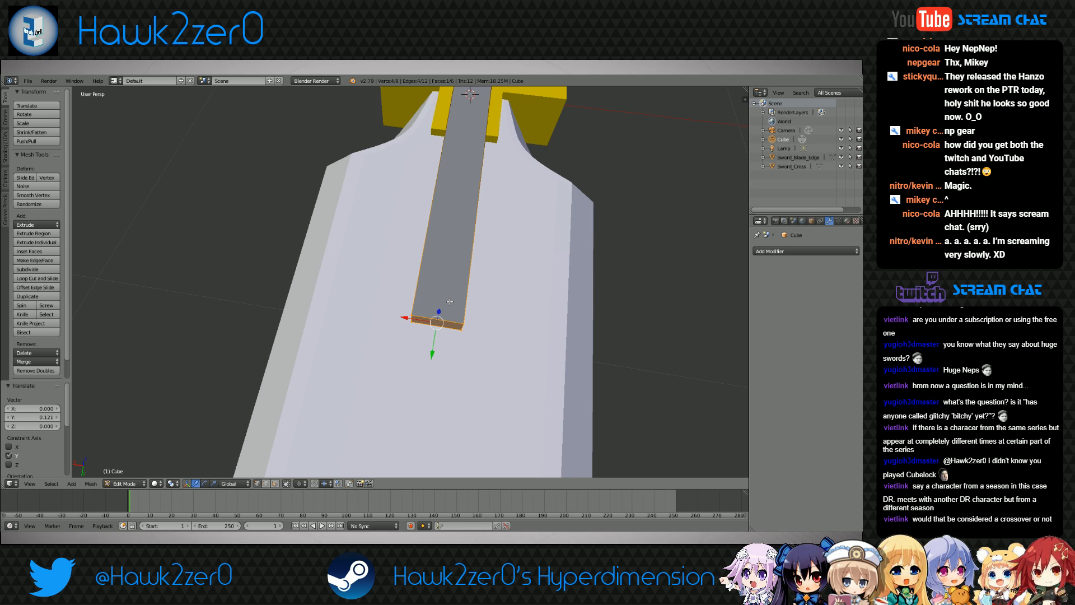
{"action": "mouse_move", "coordinate": [449, 301]}
{"action": "middle_mouse_down"}
{"action": "mouse_move", "coordinate": [478, 320]}
{"action": "mouse_move", "coordinate": [451, 309]}
{"action": "middle_mouse_up"}
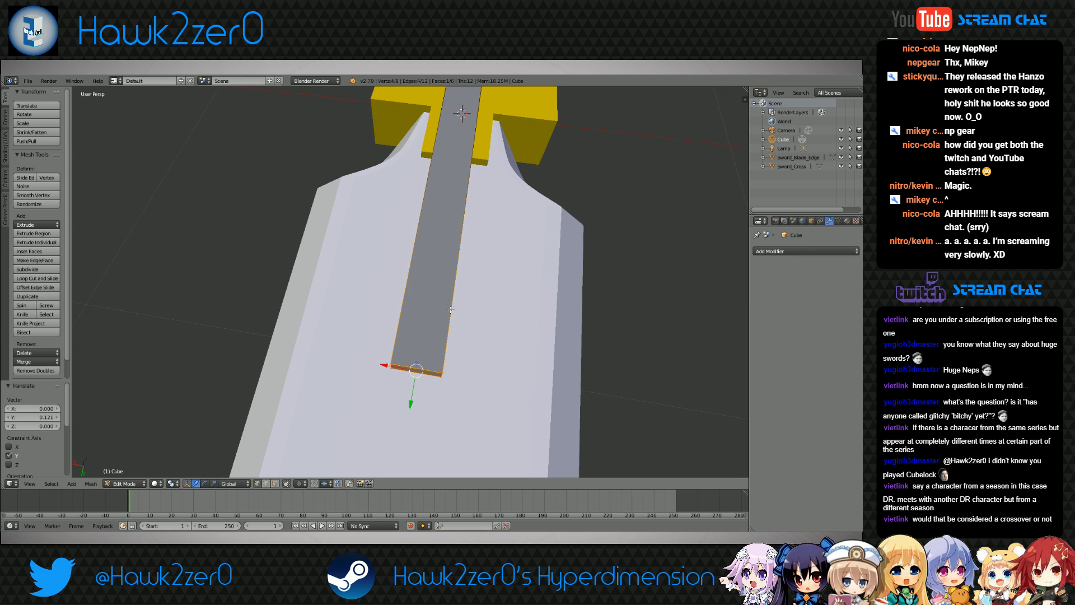
{"action": "middle_click_drag", "start_coordinate": [451, 310], "coordinate": [356, 303]}
{"action": "key", "text": "ctrl+r"}
{"action": "scroll", "coordinate": [319, 288], "scroll_direction": "up", "scroll_amount": 1}
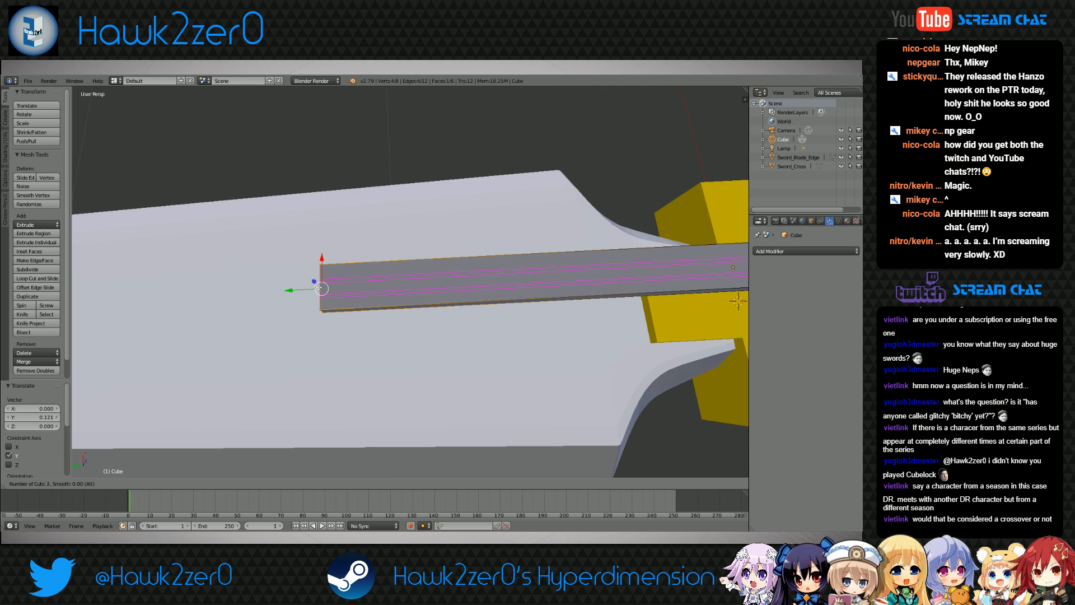
{"action": "left_click", "coordinate": [320, 288]}
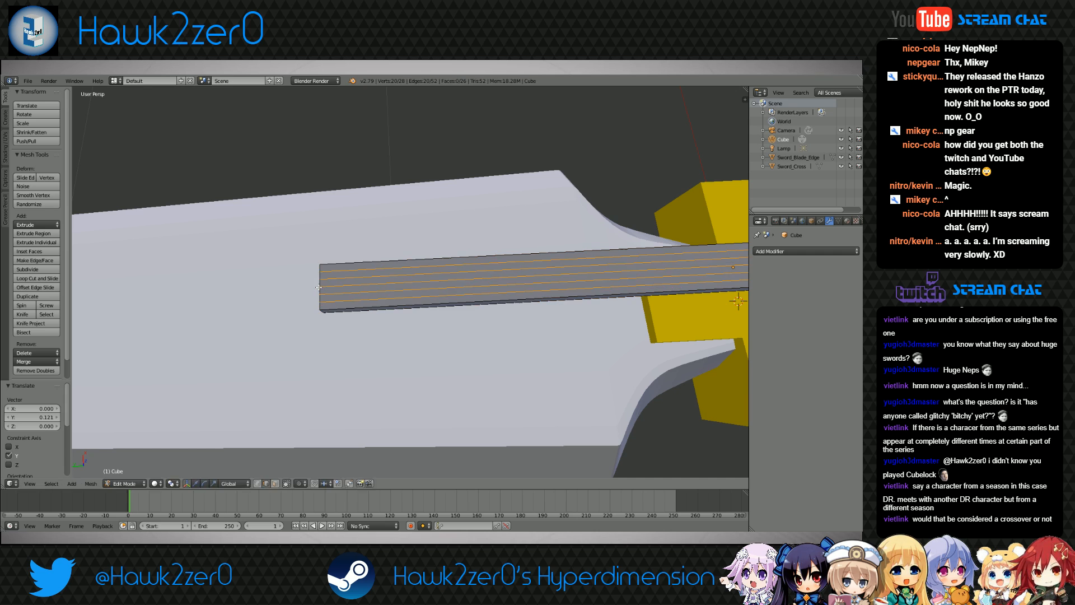
{"action": "key", "text": "a"}
{"action": "middle_click_drag", "start_coordinate": [320, 288], "coordinate": [416, 301]}
Delete the six underside faces of the strip and the six faces of its cross-side end
{"action": "left_click", "coordinate": [275, 483]}
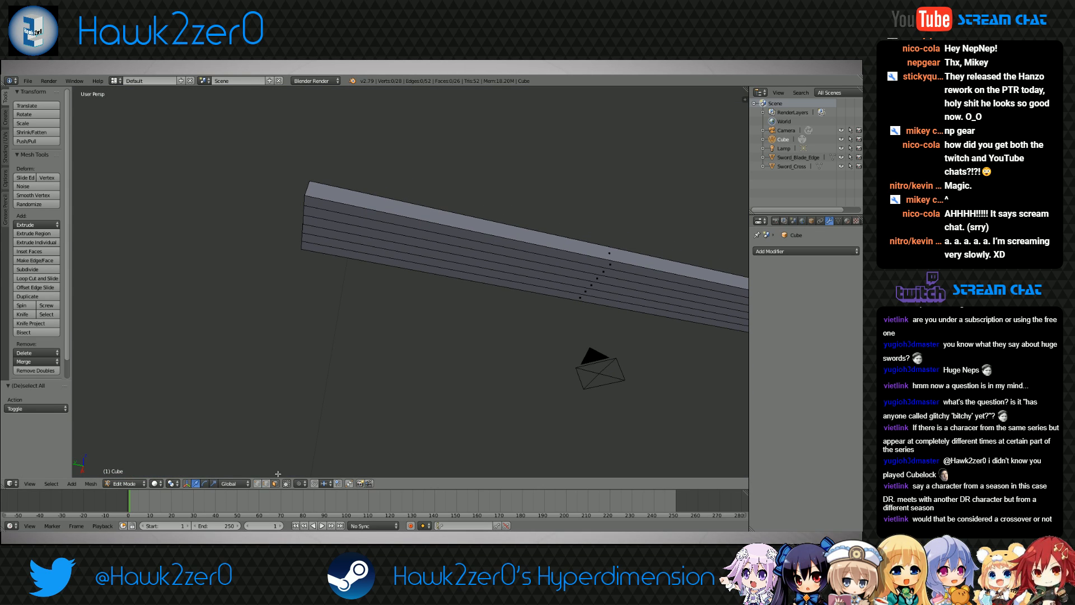
{"action": "right_click", "coordinate": [596, 300]}
{"action": "right_click", "coordinate": [613, 269], "text": "ctrl"}
{"action": "key", "text": "x"}
{"action": "left_click", "coordinate": [610, 272]}
{"action": "middle_click_drag", "start_coordinate": [610, 272], "coordinate": [524, 319]}
{"action": "right_click", "coordinate": [521, 318]}
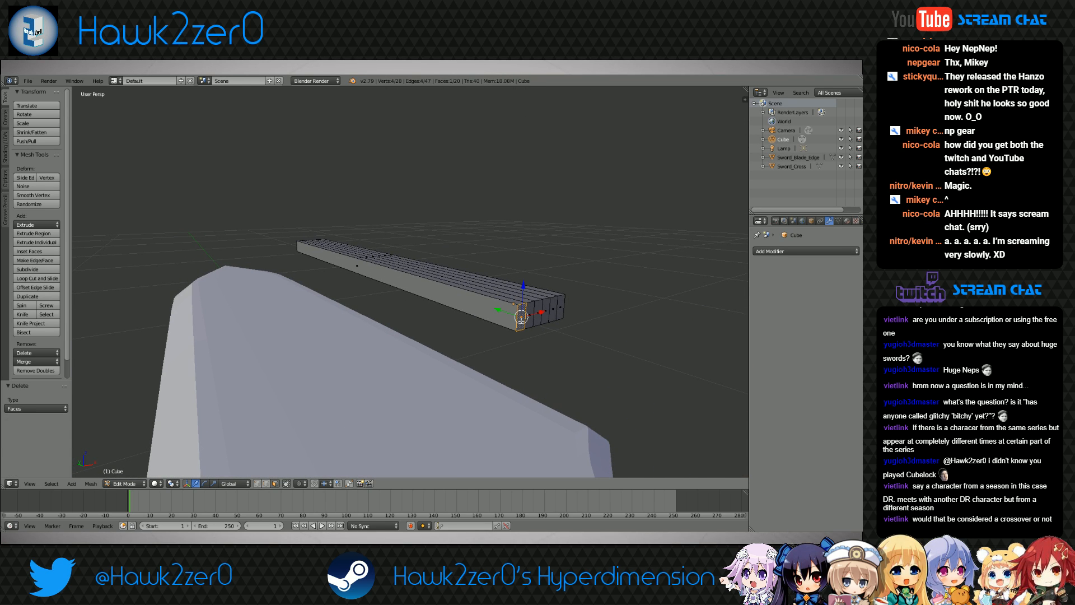
{"action": "key", "text": "x"}
{"action": "left_click", "coordinate": [521, 314]}
{"action": "middle_click_drag", "start_coordinate": [521, 314], "coordinate": [501, 363]}
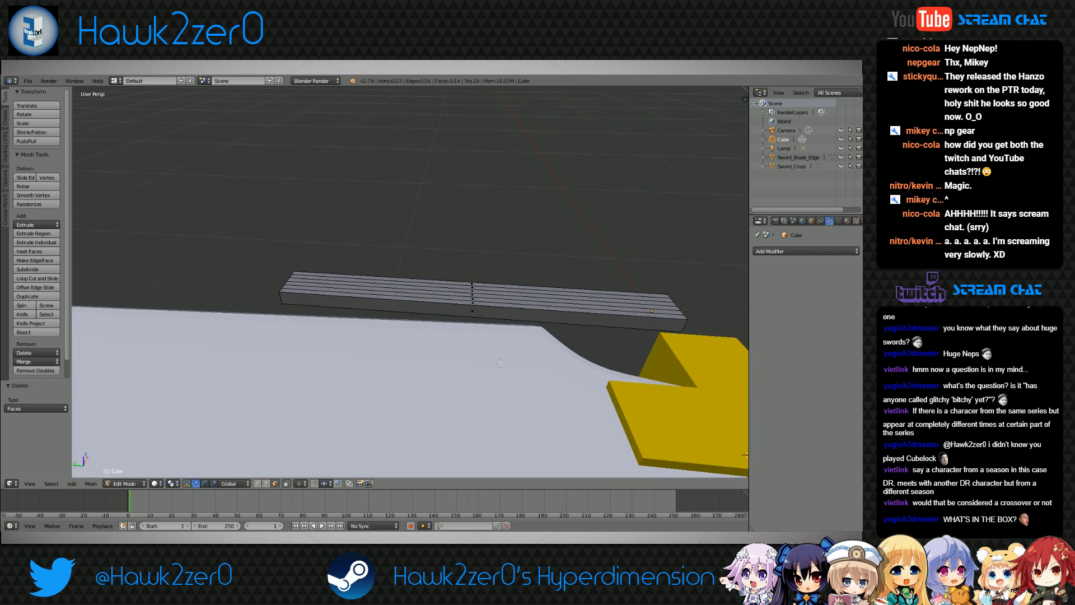
Move the ten inner vertices of the strip's blade-side end 0.019 along Y, leaving its outer corners in place
{"action": "scroll", "coordinate": [500, 363], "scroll_direction": "down", "scroll_amount": 2}
{"action": "left_click", "coordinate": [129, 485]}
{"action": "left_click", "coordinate": [129, 486]}
{"action": "middle_click_drag", "start_coordinate": [134, 448], "coordinate": [229, 465]}
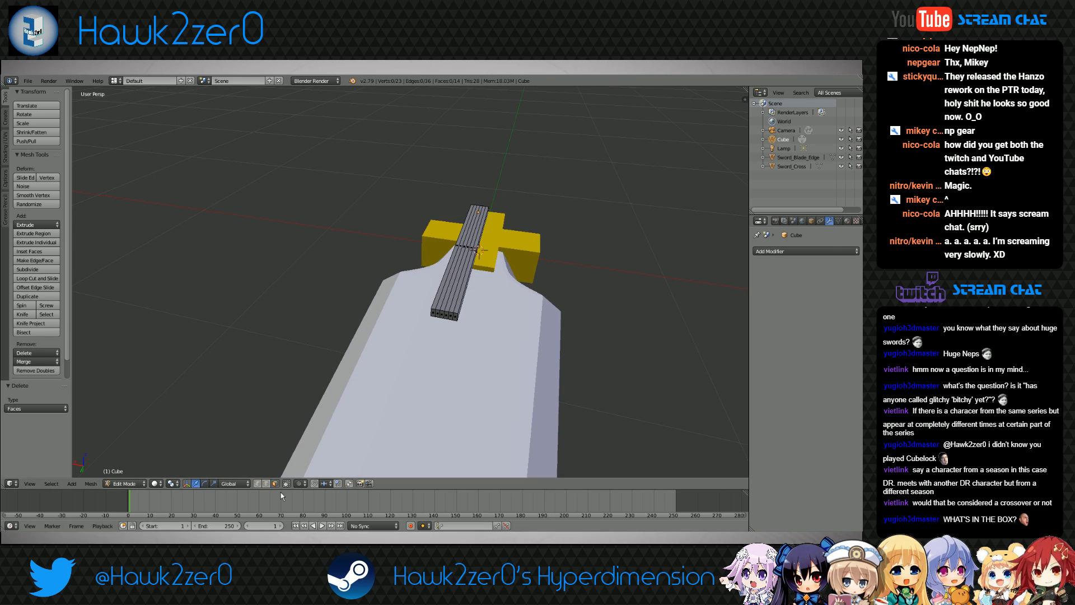
{"action": "scroll", "coordinate": [503, 381], "scroll_direction": "up", "scroll_amount": 5}
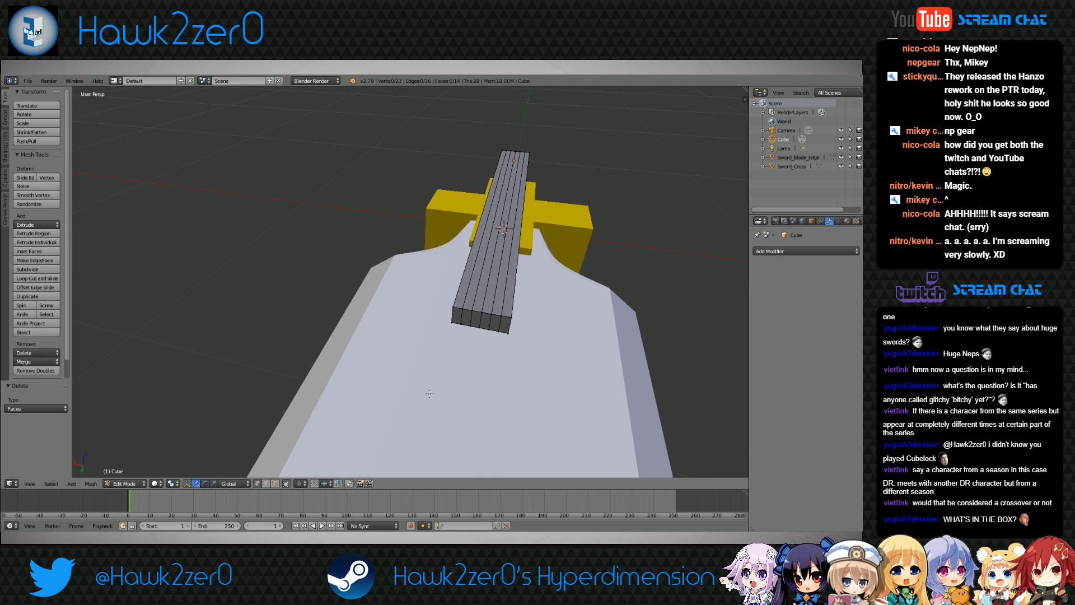
{"action": "middle_click_drag", "start_coordinate": [503, 382], "coordinate": [490, 353]}
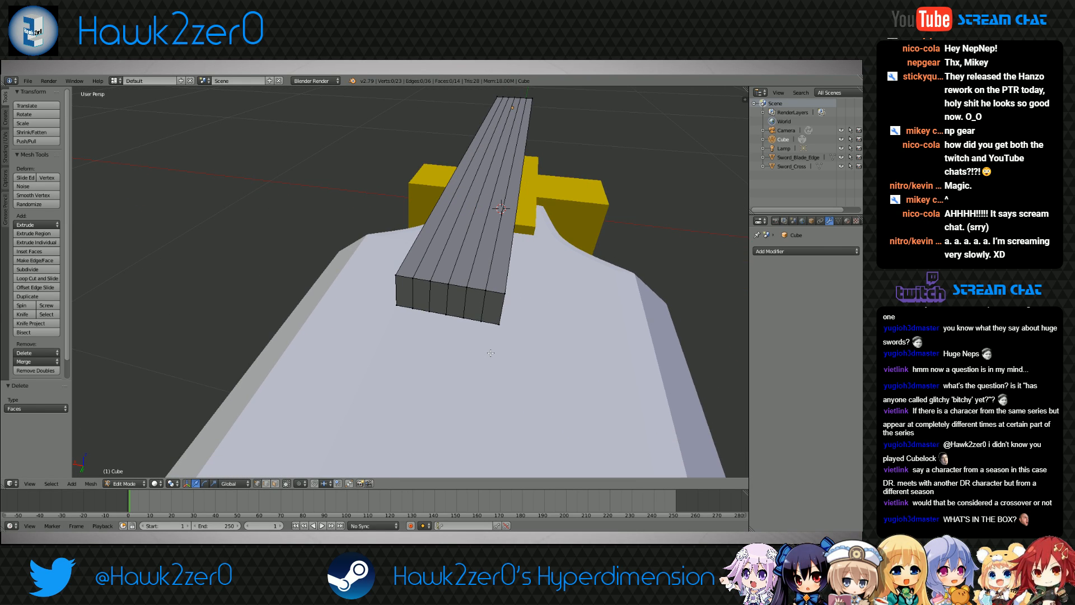
{"action": "right_click", "coordinate": [414, 311]}
{"action": "right_click", "coordinate": [414, 281], "text": "shift"}
{"action": "right_click", "coordinate": [432, 284], "text": "shift"}
{"action": "right_click", "coordinate": [430, 312], "text": "shift"}
{"action": "right_click", "coordinate": [447, 315], "text": "shift"}
{"action": "right_click", "coordinate": [451, 288], "text": "shift"}
{"action": "right_click", "coordinate": [468, 287], "text": "shift"}
{"action": "right_click", "coordinate": [466, 318], "text": "shift"}
{"action": "right_click", "coordinate": [483, 321], "text": "shift"}
{"action": "right_click", "coordinate": [487, 289], "text": "shift"}
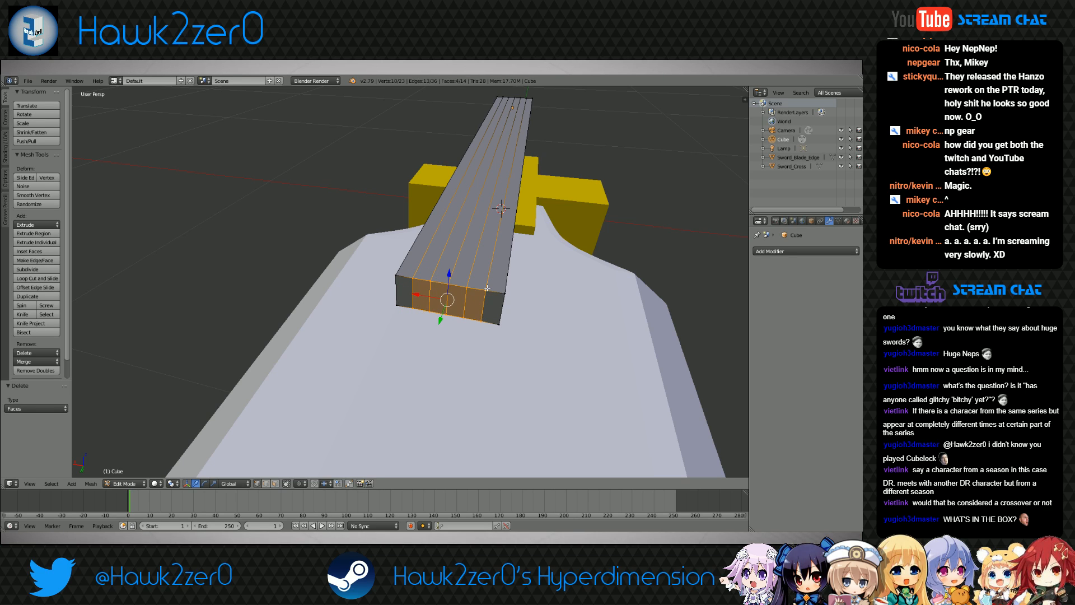
{"action": "key", "text": "g"}
{"action": "key", "text": "y"}
{"action": "left_click", "coordinate": [357, 450]}
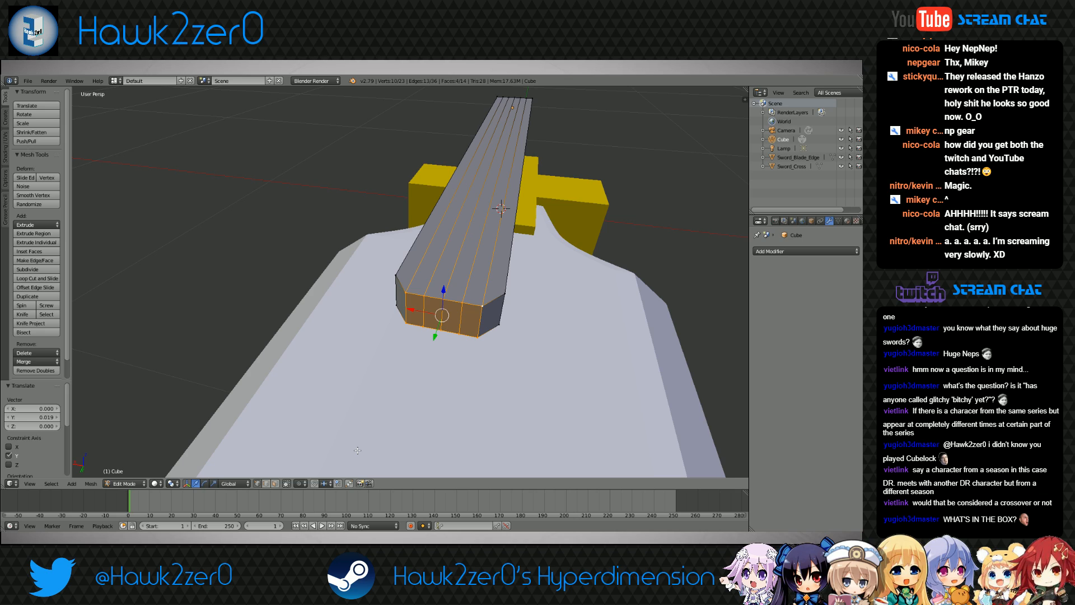
Move the six middle vertices of the strip's blade-side end slightly further along Y to round the tip
{"action": "right_click", "coordinate": [424, 298]}
{"action": "right_click", "coordinate": [423, 326], "text": "shift"}
{"action": "right_click", "coordinate": [460, 333], "text": "shift"}
{"action": "right_click", "coordinate": [462, 303], "text": "shift"}
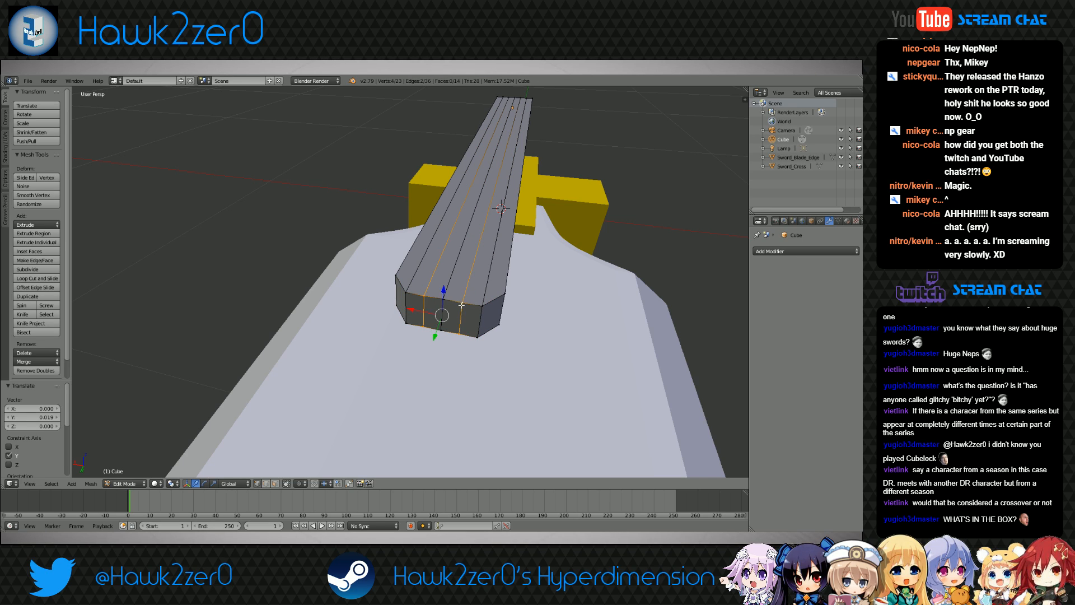
{"action": "right_click", "coordinate": [443, 300], "text": "shift"}
{"action": "right_click", "coordinate": [440, 329], "text": "shift"}
{"action": "key", "text": "g"}
{"action": "key", "text": "y"}
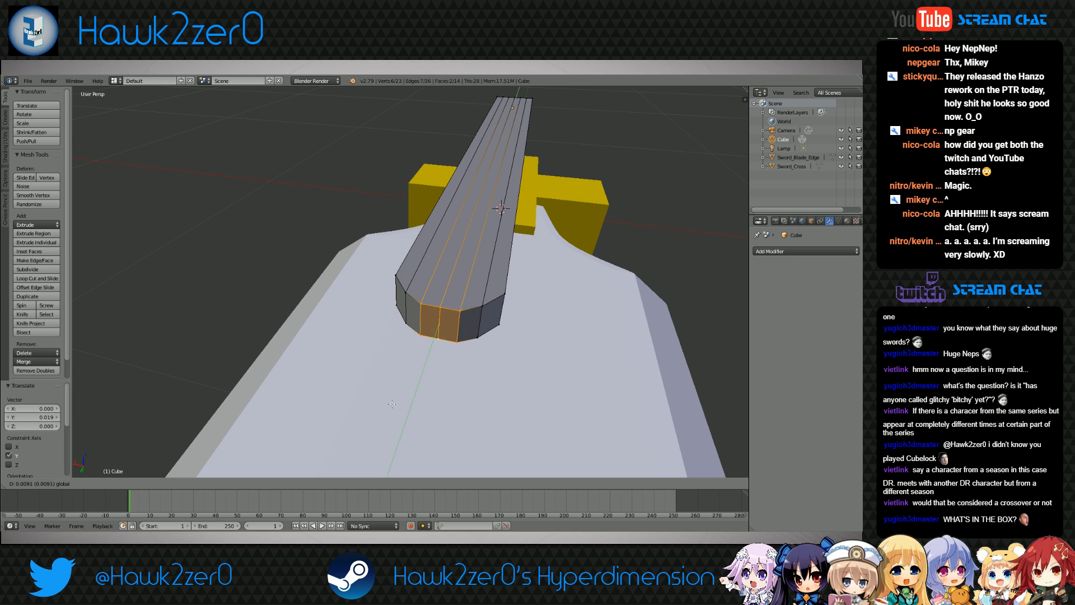
{"action": "left_click", "coordinate": [385, 415]}
Move the centre pair of tip vertices about 0.002 further along Y and check the rounded end against the blade
{"action": "right_click", "coordinate": [438, 341]}
{"action": "right_click", "coordinate": [441, 315], "text": "shift"}
{"action": "left_click_drag", "start_coordinate": [432, 347], "coordinate": [426, 367]}
{"action": "scroll", "coordinate": [525, 333], "scroll_direction": "down", "scroll_amount": 2}
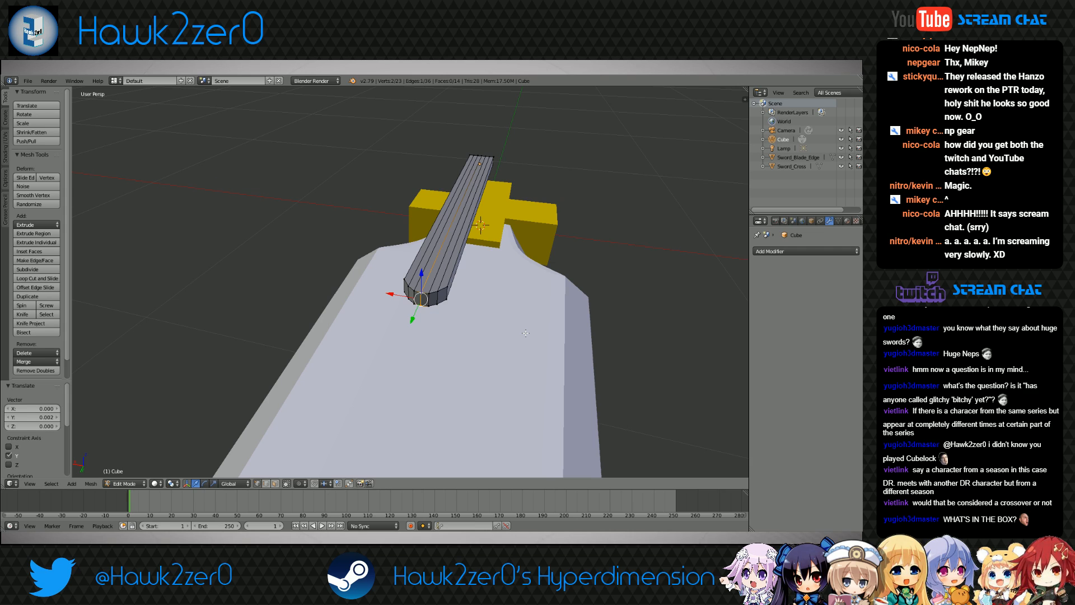
{"action": "key", "text": "KP_7"}
{"action": "key", "text": "a"}
{"action": "scroll", "coordinate": [518, 334], "scroll_direction": "down", "scroll_amount": 3}
{"action": "middle_click_drag", "start_coordinate": [519, 334], "coordinate": [439, 319]}
Select the whole strip and give it a new material named Blade_Decor_Blue
{"action": "key", "text": "a"}
{"action": "left_click", "coordinate": [846, 221]}
{"action": "left_click", "coordinate": [786, 280]}
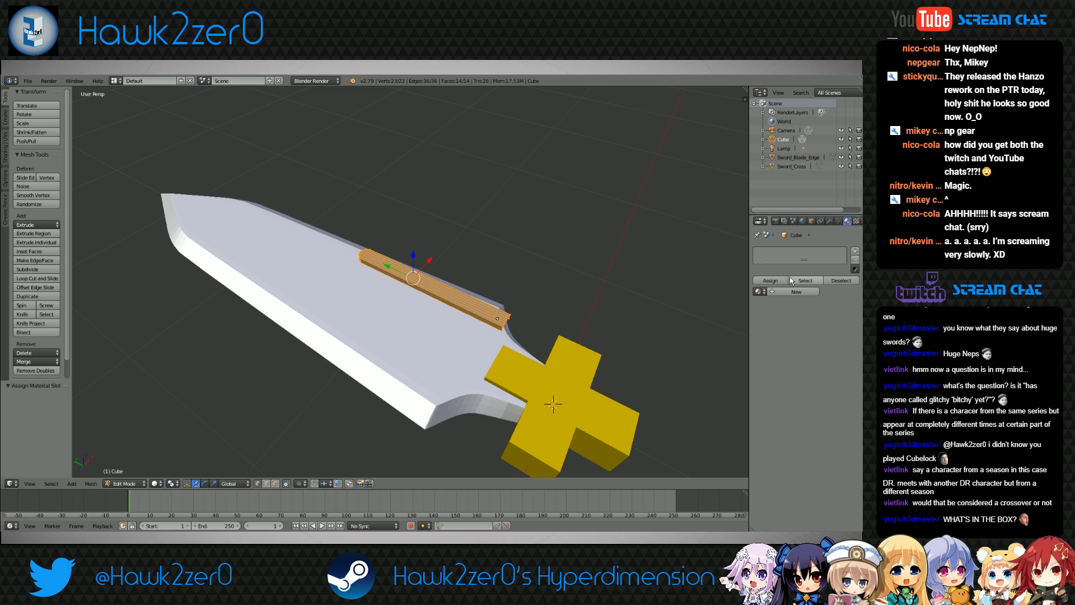
{"action": "left_click", "coordinate": [855, 250]}
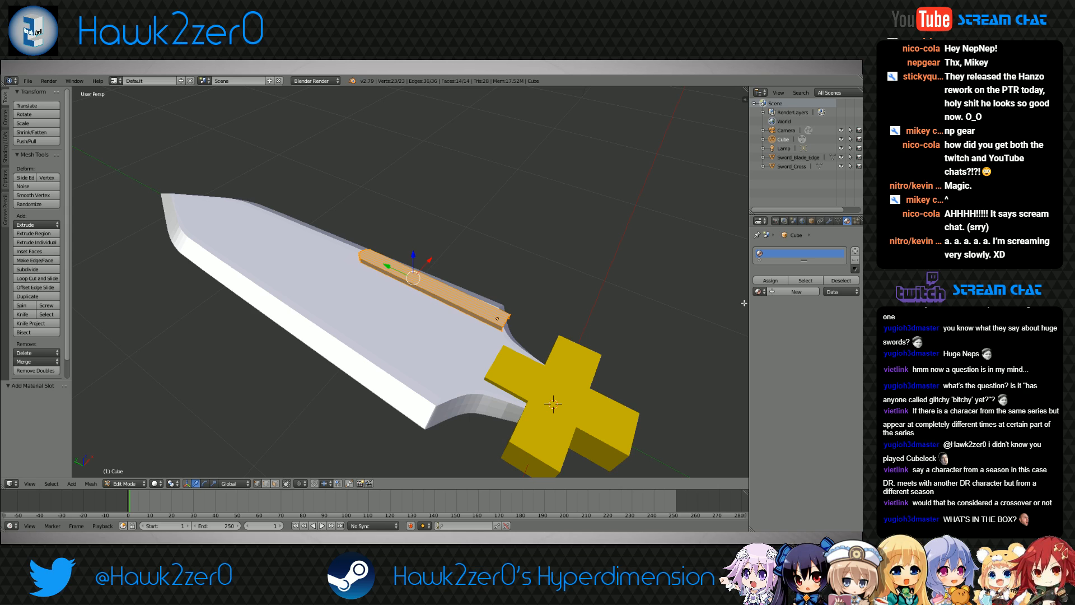
{"action": "middle_click_drag", "start_coordinate": [722, 306], "coordinate": [776, 295]}
{"action": "middle_click_drag", "start_coordinate": [615, 302], "coordinate": [642, 322]}
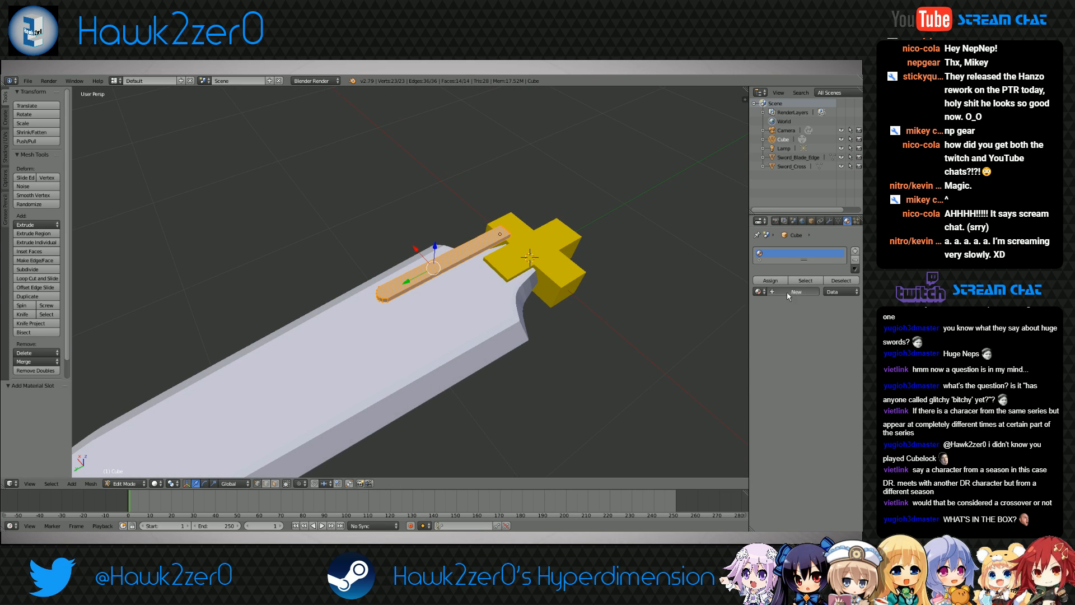
{"action": "left_click", "coordinate": [793, 292]}
{"action": "left_click", "coordinate": [777, 291]}
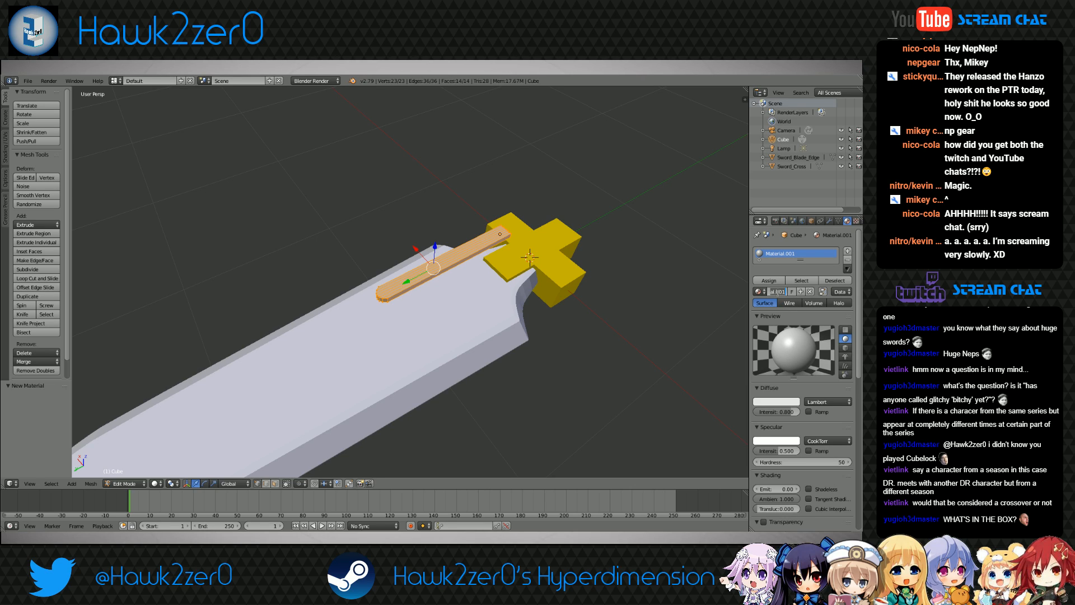
{"action": "type", "text": "Blade_Decor"}
{"action": "type", "text": "_Blue"}
{"action": "key", "text": "Return"}
Set the material's diffuse colour to a bright cyan-blue with an intensity of 1.000
{"action": "left_click", "coordinate": [784, 404]}
{"action": "left_click", "coordinate": [747, 339]}
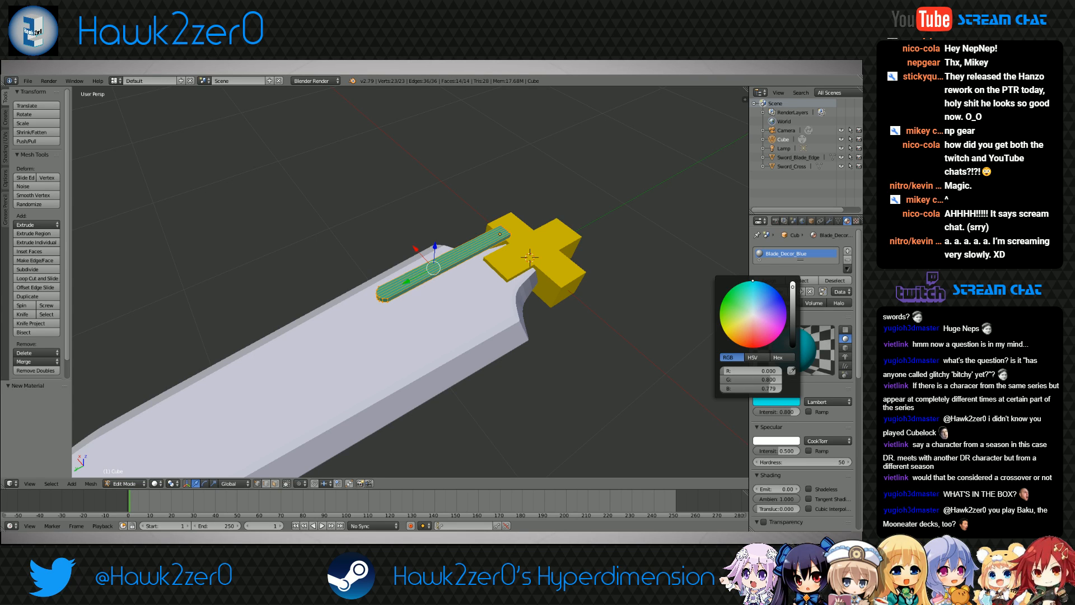
{"action": "left_click_drag", "start_coordinate": [753, 281], "coordinate": [755, 281]}
{"action": "left_click_drag", "start_coordinate": [791, 415], "coordinate": [804, 411]}
Match the specular colour to the diffuse cyan-blue and set the specular intensity to 1.000
{"action": "left_click", "coordinate": [765, 443]}
{"action": "left_click", "coordinate": [786, 443]}
{"action": "left_click", "coordinate": [792, 408]}
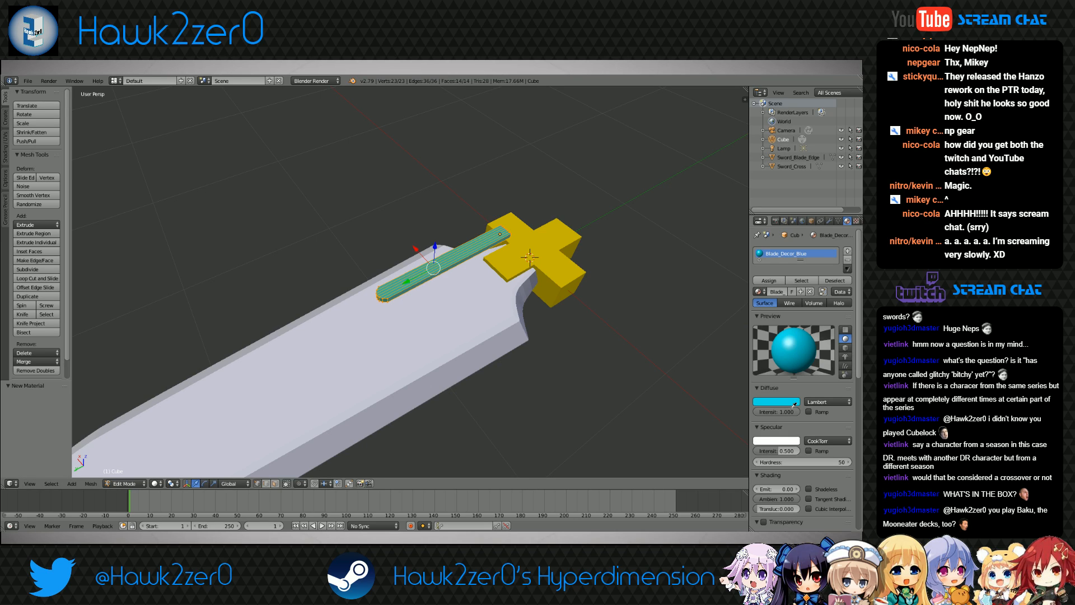
{"action": "left_click", "coordinate": [794, 401]}
{"action": "left_click_drag", "start_coordinate": [780, 449], "coordinate": [806, 448]}
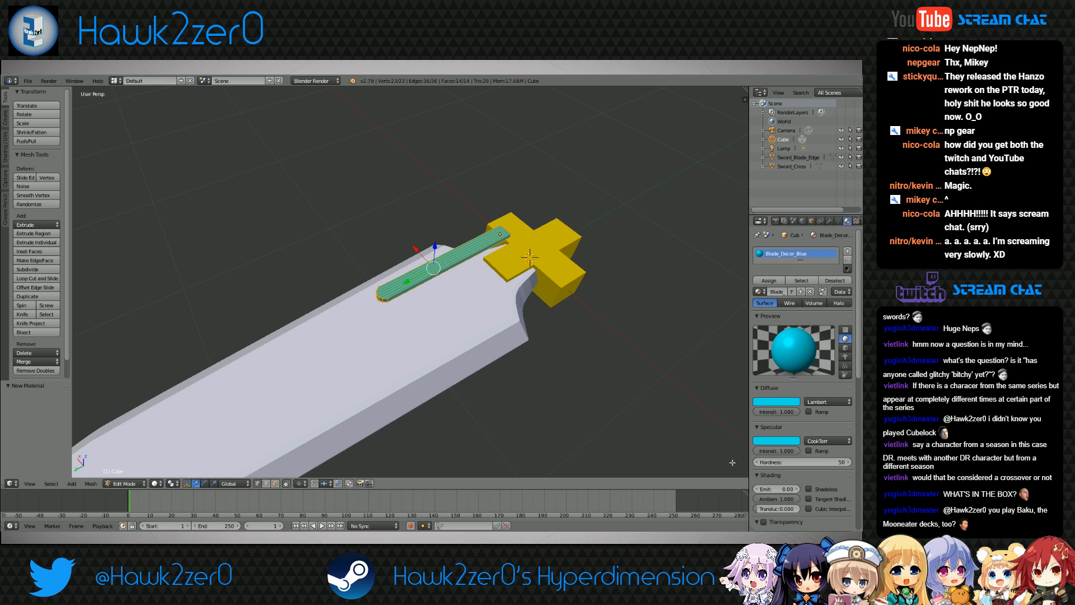
Return to Object Mode and thin the blue strip along Z by factors of 0.893 and 0.708
{"action": "left_click", "coordinate": [134, 482]}
{"action": "left_click", "coordinate": [133, 473]}
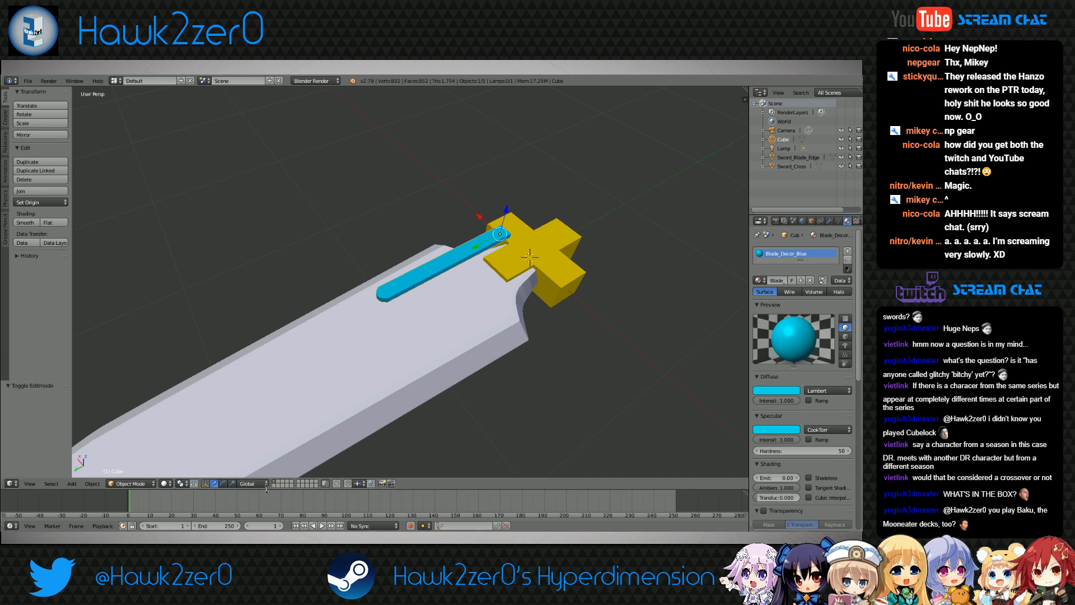
{"action": "middle_click_drag", "start_coordinate": [286, 476], "coordinate": [549, 394]}
{"action": "key", "text": "s"}
{"action": "key", "text": "z"}
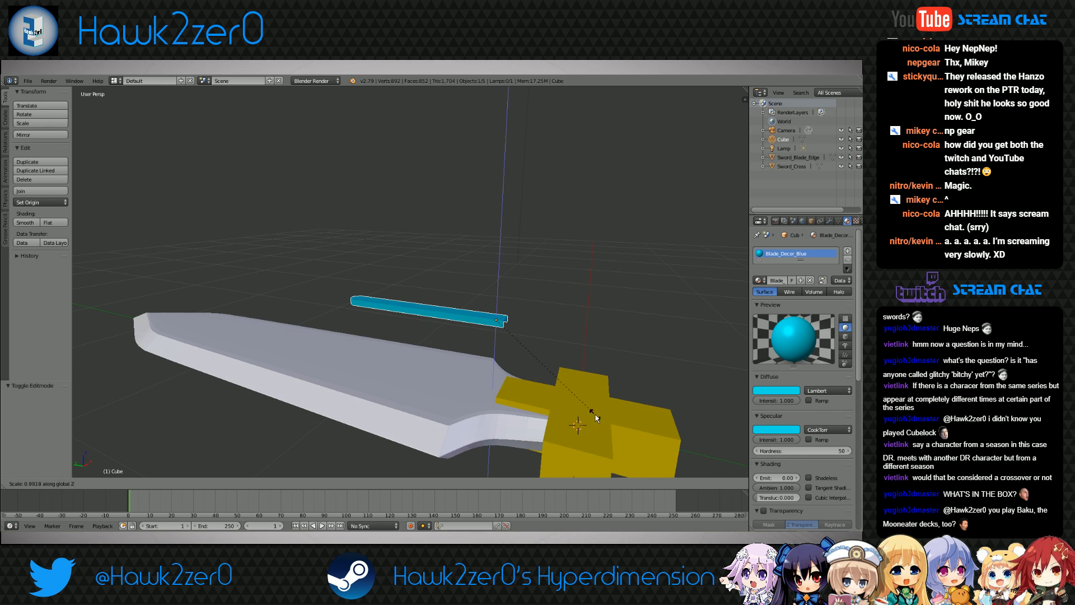
{"action": "left_click", "coordinate": [502, 307]}
{"action": "scroll", "coordinate": [537, 376], "scroll_direction": "up", "scroll_amount": 4}
{"action": "middle_click_drag", "start_coordinate": [552, 399], "coordinate": [501, 322], "text": "shift"}
{"action": "key", "text": "s"}
{"action": "key", "text": "z"}
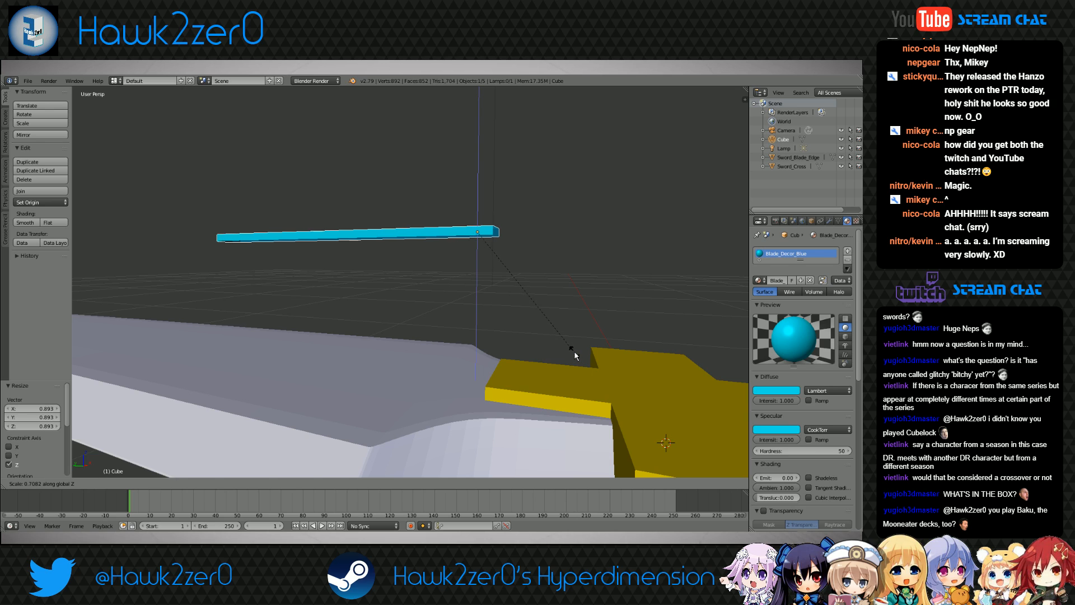
{"action": "left_click", "coordinate": [574, 352]}
Lower the blue strip along Z onto the blade by about 0.324, and by a further 0.012
{"action": "key", "text": "g"}
{"action": "key", "text": "z"}
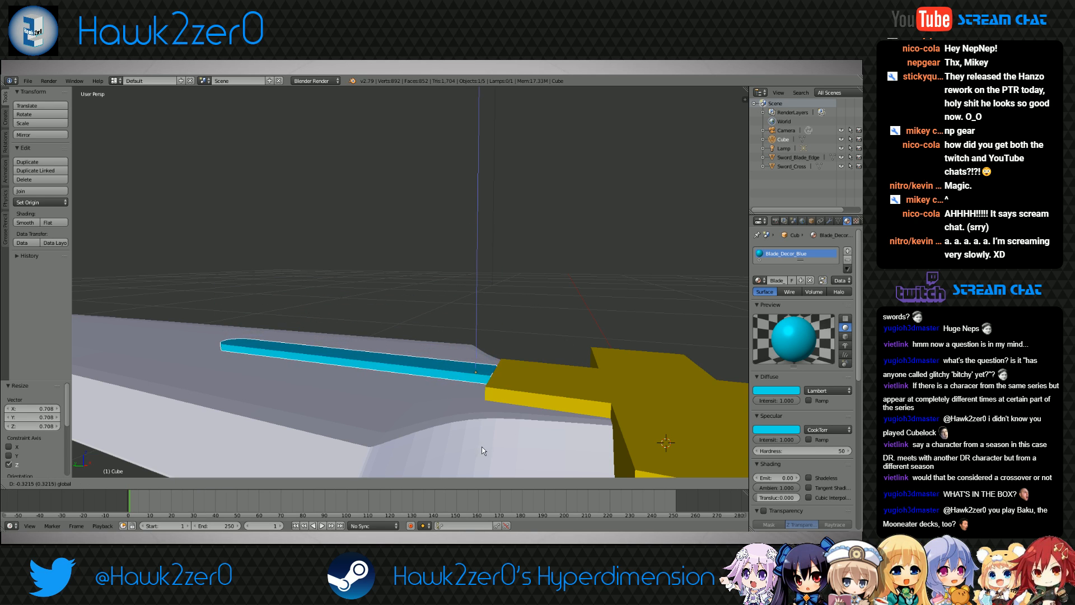
{"action": "left_click", "coordinate": [451, 377]}
{"action": "scroll", "coordinate": [451, 377], "scroll_direction": "down", "scroll_amount": 2}
{"action": "middle_click_drag", "start_coordinate": [452, 378], "coordinate": [430, 389]}
{"action": "scroll", "coordinate": [430, 389], "scroll_direction": "up", "scroll_amount": 4}
{"action": "middle_click_drag", "start_coordinate": [504, 406], "coordinate": [476, 337], "text": "shift"}
{"action": "key", "text": "g"}
{"action": "key", "text": "z"}
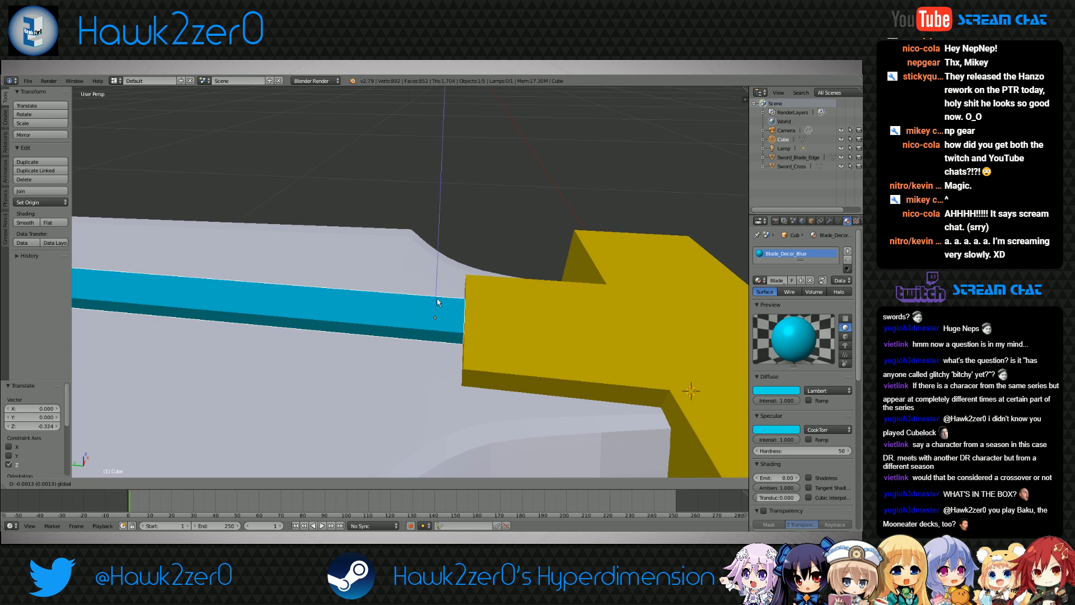
{"action": "left_click", "coordinate": [439, 361]}
{"action": "mouse_move", "coordinate": [439, 361]}
{"action": "middle_mouse_down"}
{"action": "mouse_move", "coordinate": [480, 355]}
{"action": "mouse_move", "coordinate": [425, 361]}
{"action": "middle_mouse_up"}
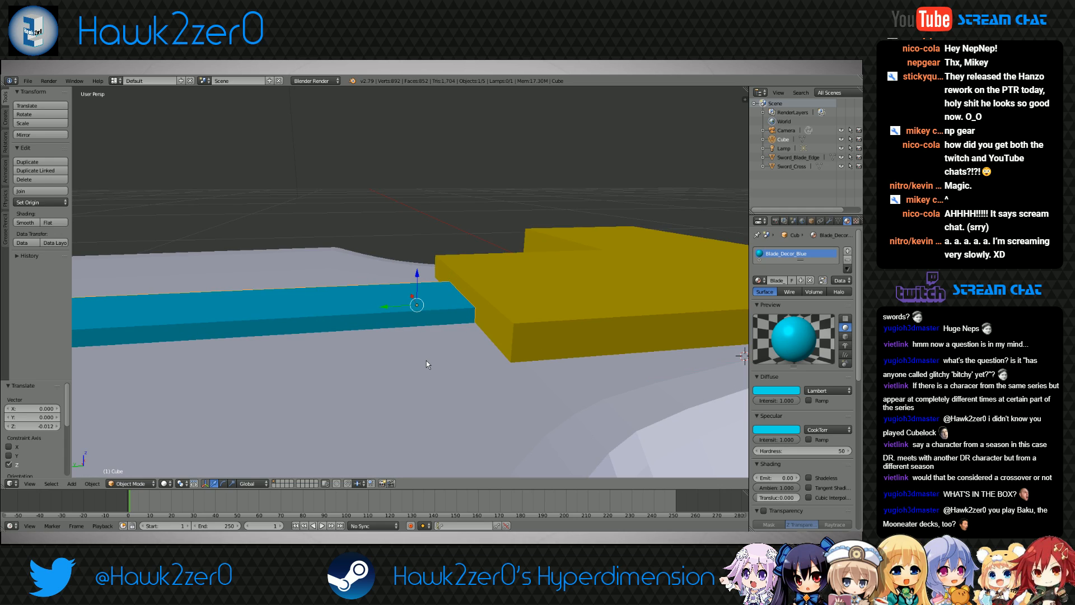
Sink the strip another 0.009 along Z and shift it about 0.09 along negative Y into the cross
{"action": "key", "text": "g"}
{"action": "key", "text": "z"}
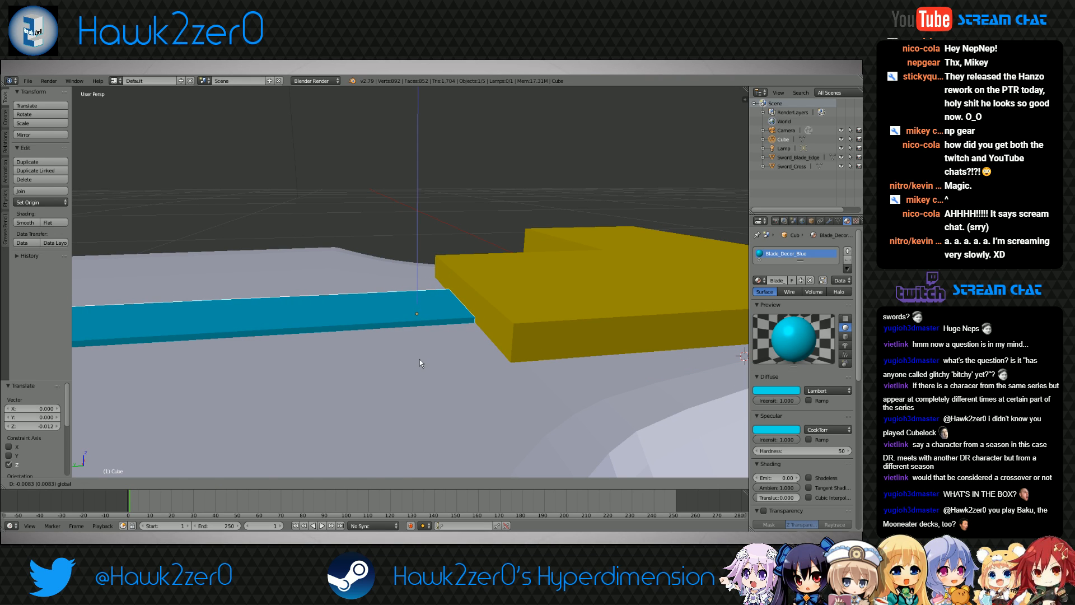
{"action": "left_click", "coordinate": [419, 363]}
{"action": "key", "text": "g"}
{"action": "key", "text": "z"}
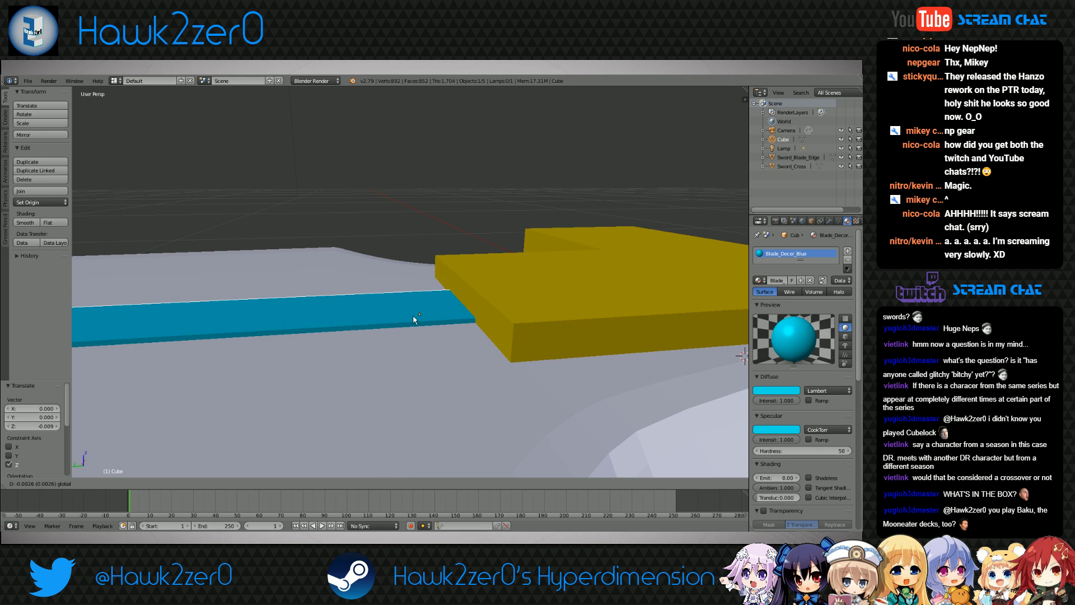
{"action": "key", "text": "y"}
{"action": "left_click", "coordinate": [411, 318]}
{"action": "middle_click_drag", "start_coordinate": [411, 318], "coordinate": [560, 322]}
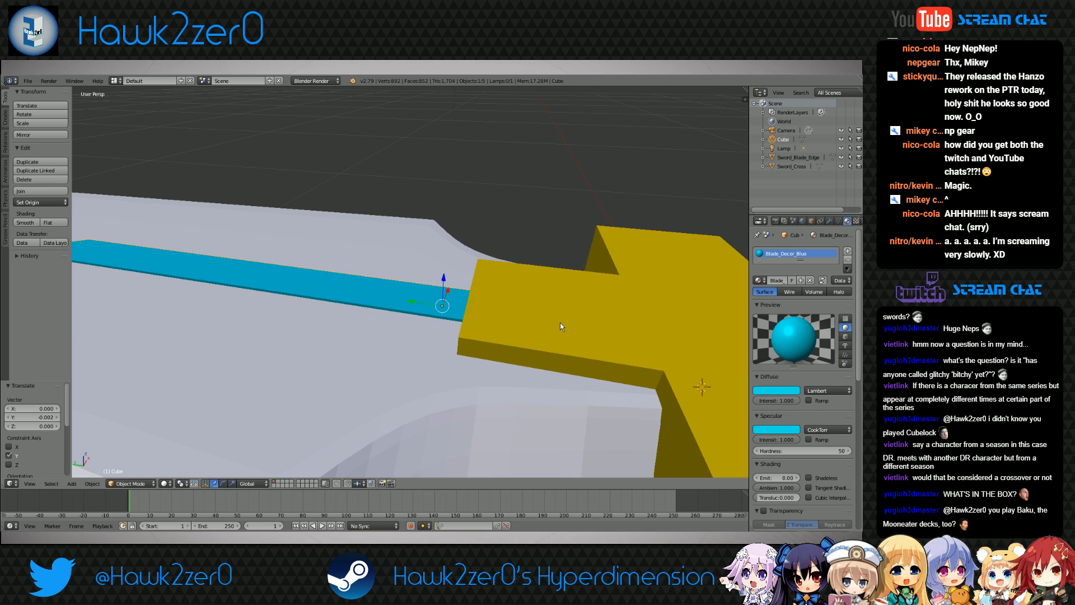
Hide Sword_Cross to expose the strip's covered end and switch the strip to Edit Mode
{"action": "left_click", "coordinate": [841, 166]}
{"action": "middle_click_drag", "start_coordinate": [676, 249], "coordinate": [515, 324]}
{"action": "scroll", "coordinate": [534, 116], "scroll_direction": "down", "scroll_amount": 1}
{"action": "scroll", "coordinate": [456, 314], "scroll_direction": "up", "scroll_amount": 6}
{"action": "mouse_move", "coordinate": [460, 298]}
{"action": "middle_mouse_down"}
{"action": "mouse_move", "coordinate": [461, 288]}
{"action": "mouse_move", "coordinate": [460, 300]}
{"action": "middle_mouse_up"}
{"action": "scroll", "coordinate": [461, 301], "scroll_direction": "down", "scroll_amount": 7}
{"action": "left_click", "coordinate": [129, 483]}
{"action": "left_click", "coordinate": [130, 465]}
{"action": "middle_click_drag", "start_coordinate": [463, 342], "coordinate": [505, 342]}
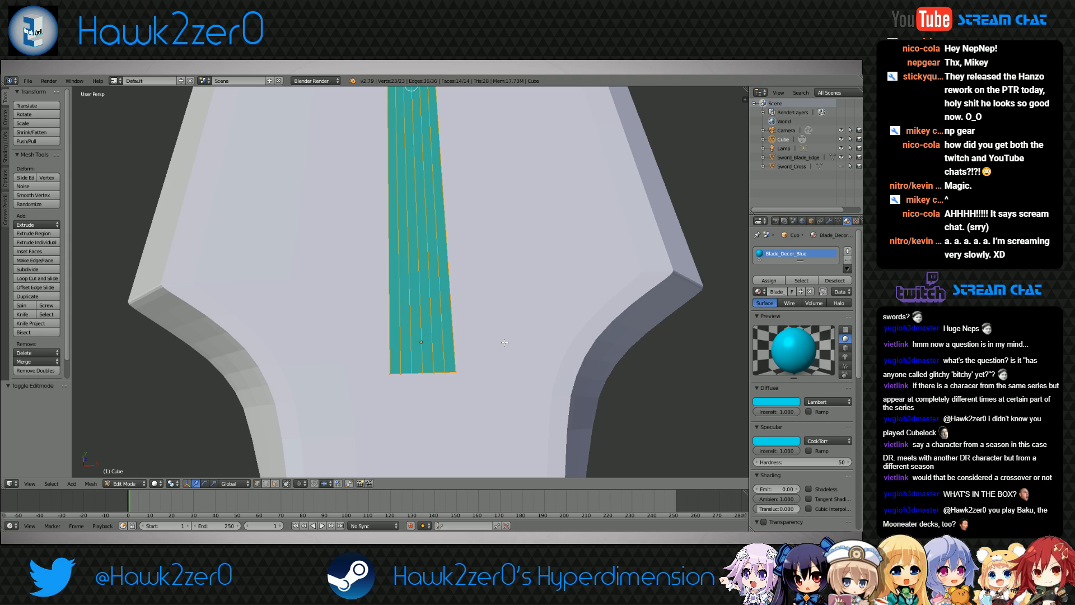
Add one loop cut across the strip near its cross end and move it about 0.1 along Y
{"action": "key", "text": "ctrl+r"}
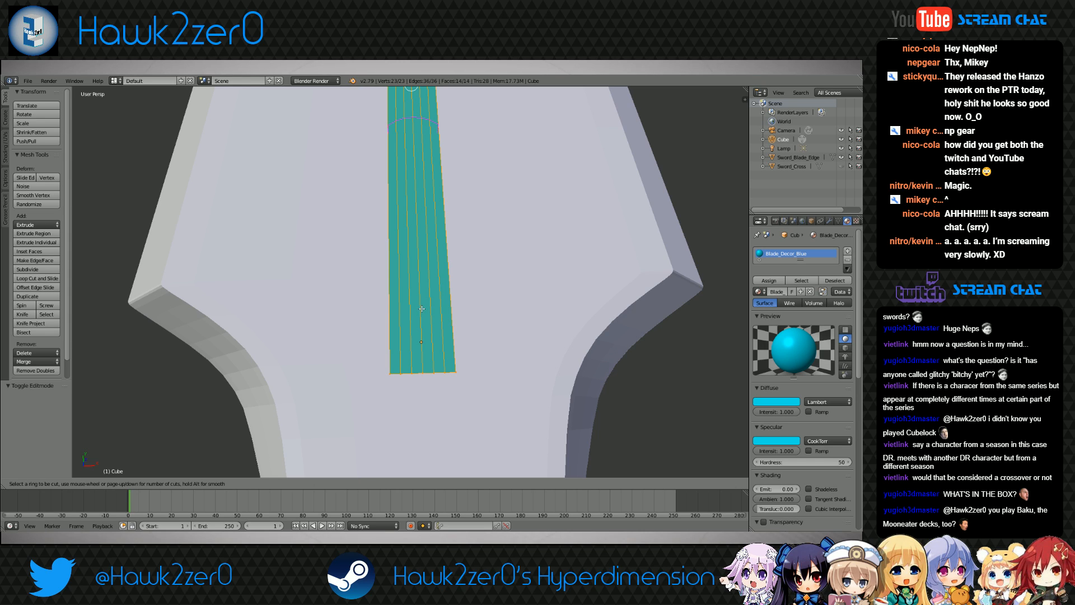
{"action": "left_click", "coordinate": [422, 309]}
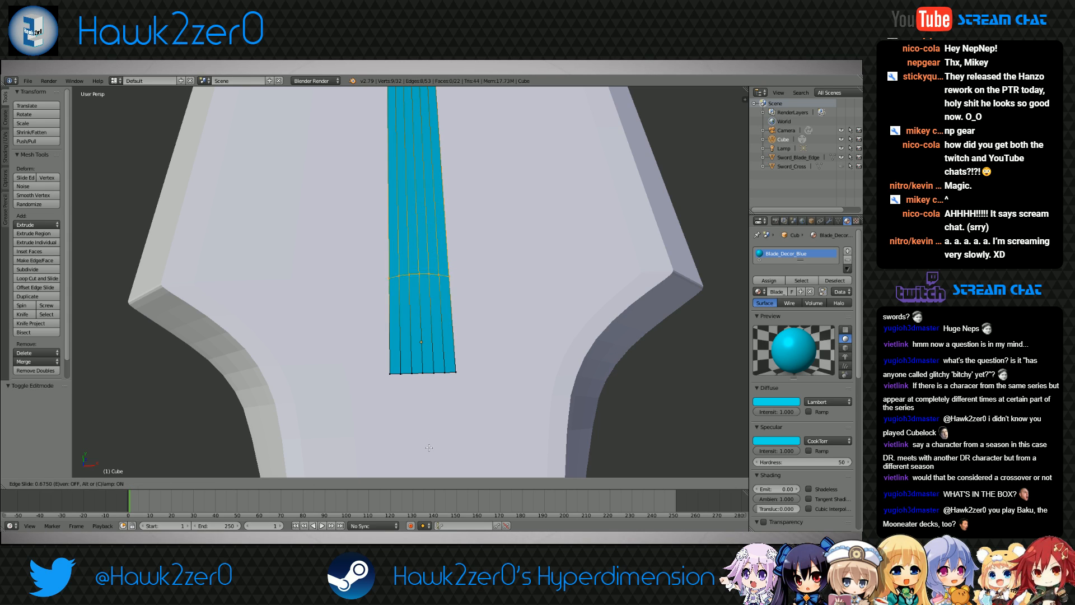
{"action": "left_click", "coordinate": [438, 119]}
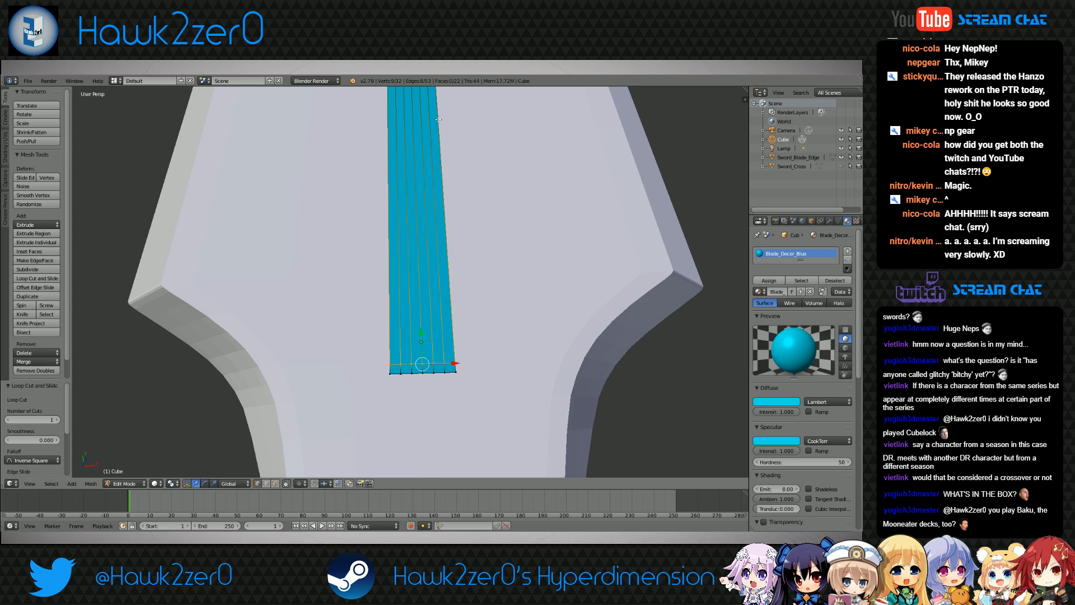
{"action": "key", "text": "g"}
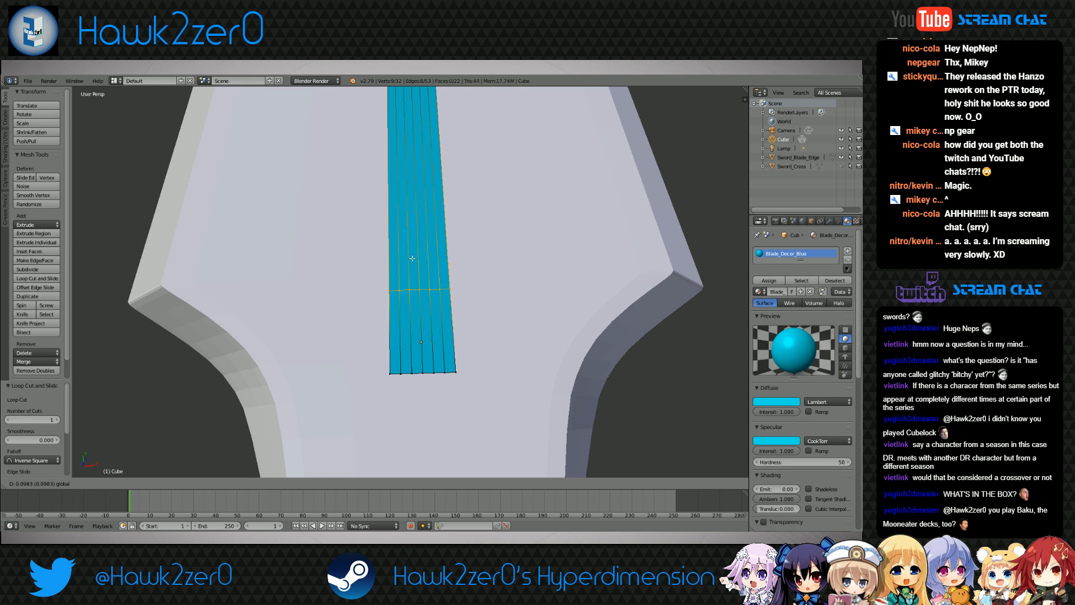
{"action": "left_click", "coordinate": [416, 272]}
Select the new loop's top vertices on both sides of the centre one and shift them about 0.01 along Y
{"action": "middle_click_drag", "start_coordinate": [415, 272], "coordinate": [529, 341]}
{"action": "scroll", "coordinate": [417, 291], "scroll_direction": "up", "scroll_amount": 3}
{"action": "right_click", "coordinate": [408, 299]}
{"action": "right_click", "coordinate": [462, 289], "text": "shift"}
{"action": "right_click", "coordinate": [394, 299], "text": "shift"}
{"action": "right_click", "coordinate": [487, 290], "text": "shift"}
{"action": "right_click", "coordinate": [510, 289], "text": "shift"}
{"action": "right_click", "coordinate": [370, 301], "text": "shift"}
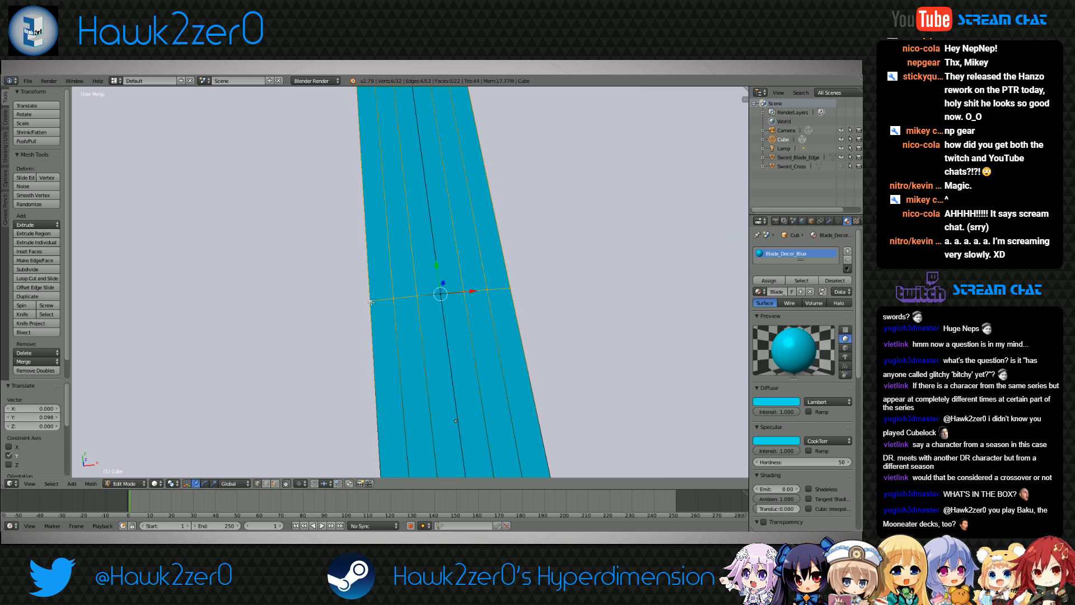
{"action": "key", "text": "g"}
{"action": "key", "text": "y"}
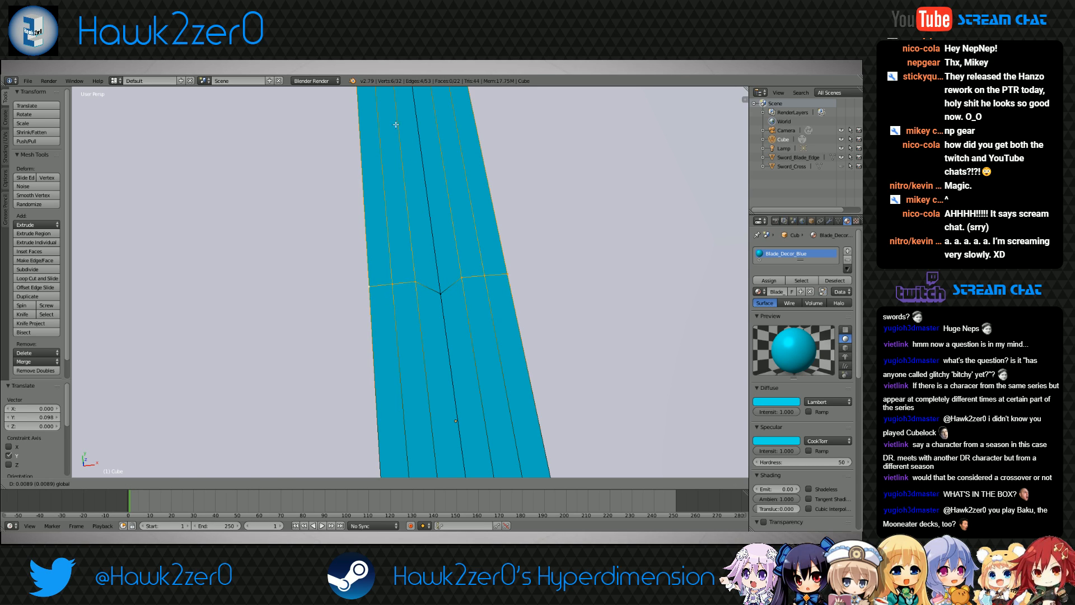
{"action": "left_click", "coordinate": [394, 121]}
Drop the inner vertices from the selection pair by pair, moving the remaining outer ones further along Y into a V shape
{"action": "right_click", "coordinate": [414, 283], "text": "shift"}
{"action": "right_click", "coordinate": [462, 277], "text": "shift"}
{"action": "left_click_drag", "start_coordinate": [435, 251], "coordinate": [380, 94]}
{"action": "right_click", "coordinate": [391, 268], "text": "shift"}
{"action": "right_click", "coordinate": [481, 260], "text": "shift"}
{"action": "left_click_drag", "start_coordinate": [433, 236], "coordinate": [392, 112], "text": "shift"}
{"action": "left_click_drag", "start_coordinate": [379, 445], "coordinate": [385, 475], "text": "shift"}
In wireframe, select the loop's two remaining outer-edge vertices and move them about 0.03 along Y to match the V
{"action": "scroll", "coordinate": [384, 494], "scroll_direction": "down", "scroll_amount": 1}
{"action": "scroll", "coordinate": [386, 473], "scroll_direction": "down", "scroll_amount": 5}
{"action": "middle_click_drag", "start_coordinate": [387, 472], "coordinate": [463, 473]}
{"action": "scroll", "coordinate": [442, 392], "scroll_direction": "up", "scroll_amount": 5}
{"action": "middle_click_drag", "start_coordinate": [424, 377], "coordinate": [422, 412], "text": "shift"}
{"action": "key", "text": "z"}
{"action": "right_click", "coordinate": [427, 356]}
{"action": "middle_click_drag", "start_coordinate": [361, 362], "coordinate": [406, 376]}
{"action": "right_click", "coordinate": [427, 365], "text": "shift"}
{"action": "key", "text": "g"}
{"action": "key", "text": "y"}
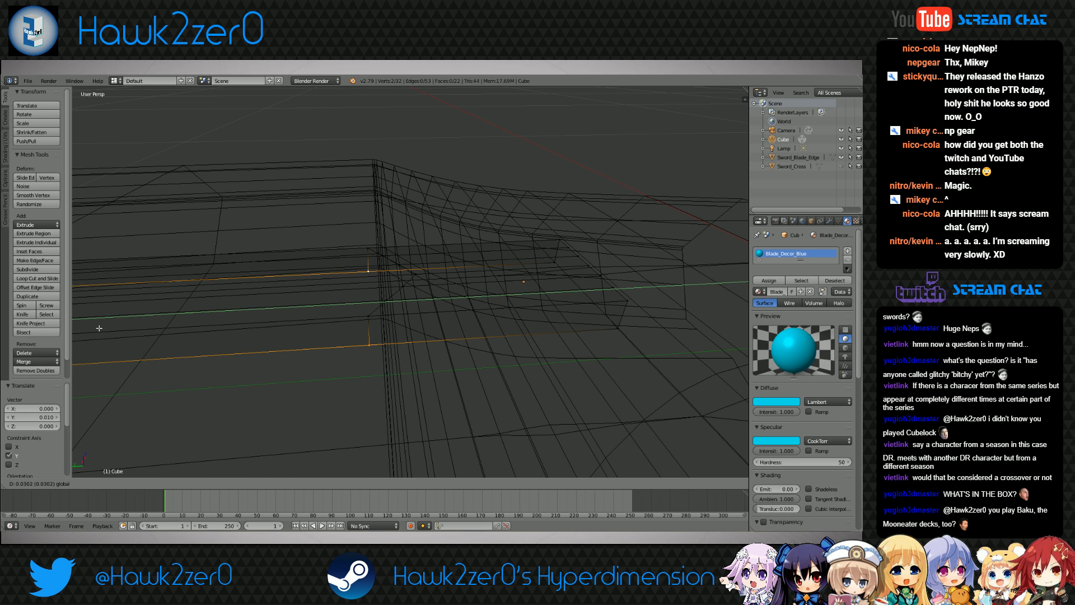
{"action": "left_click", "coordinate": [99, 328]}
{"action": "middle_click_drag", "start_coordinate": [479, 315], "coordinate": [444, 350]}
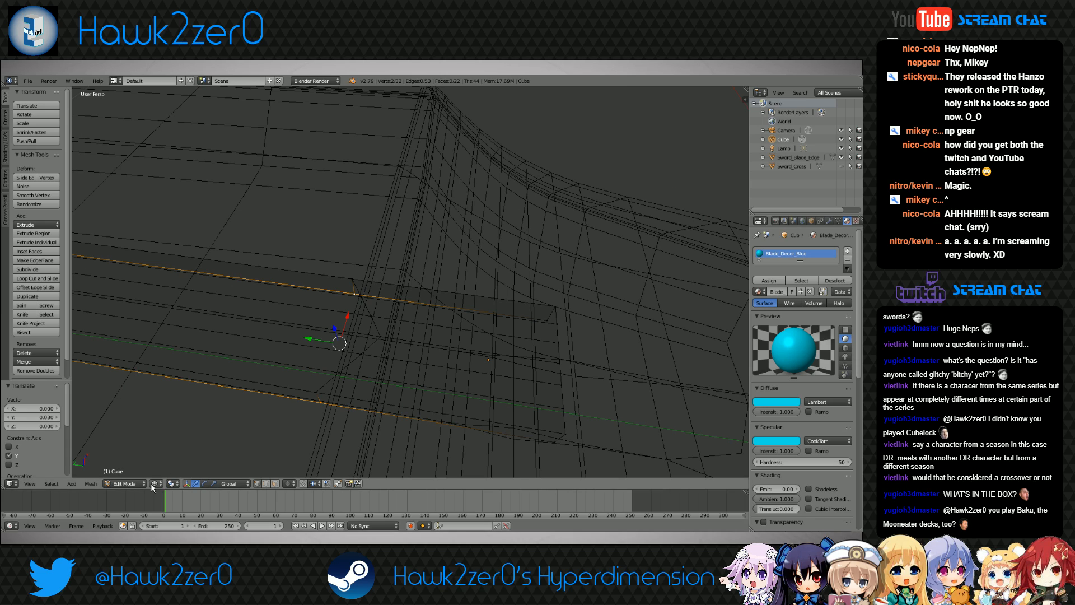
Return to solid shading and add a second material slot with a new material named Blade_Decor_Brown
{"action": "key", "text": "z"}
{"action": "left_click", "coordinate": [847, 251]}
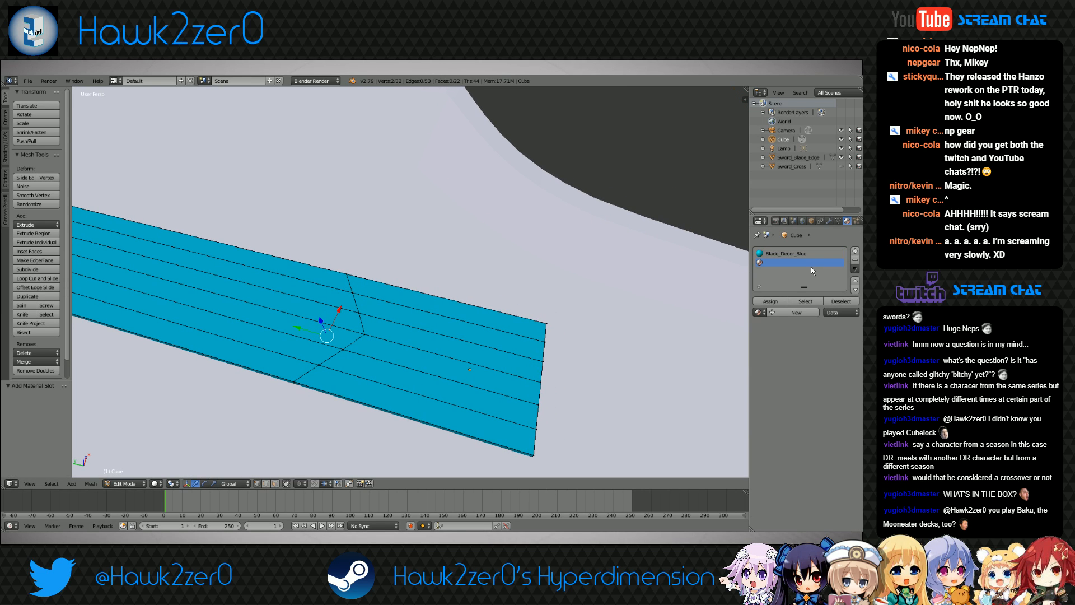
{"action": "left_click", "coordinate": [771, 301]}
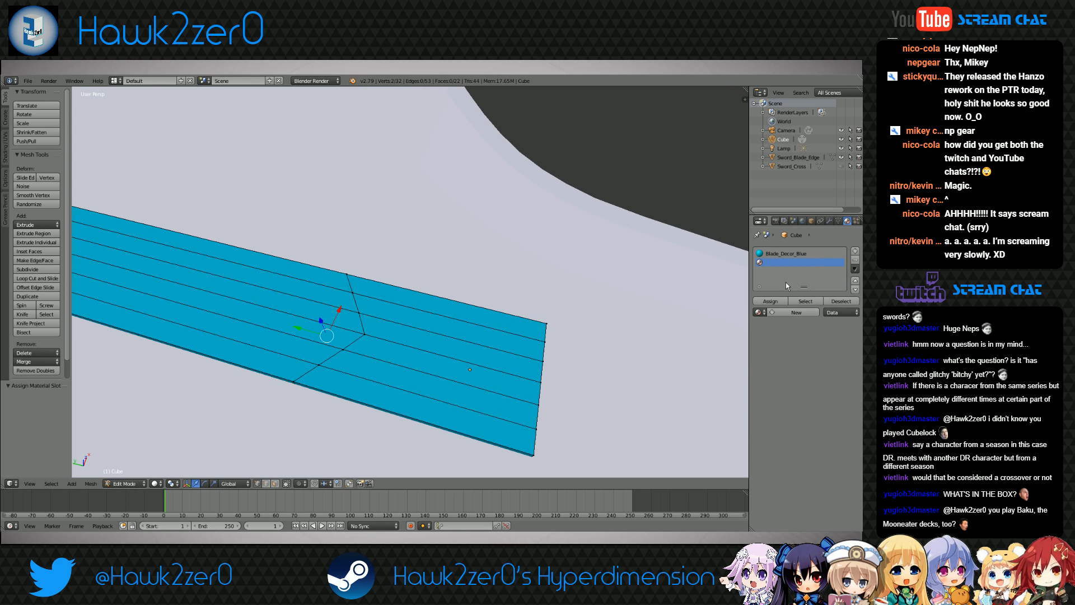
{"action": "left_click", "coordinate": [803, 314]}
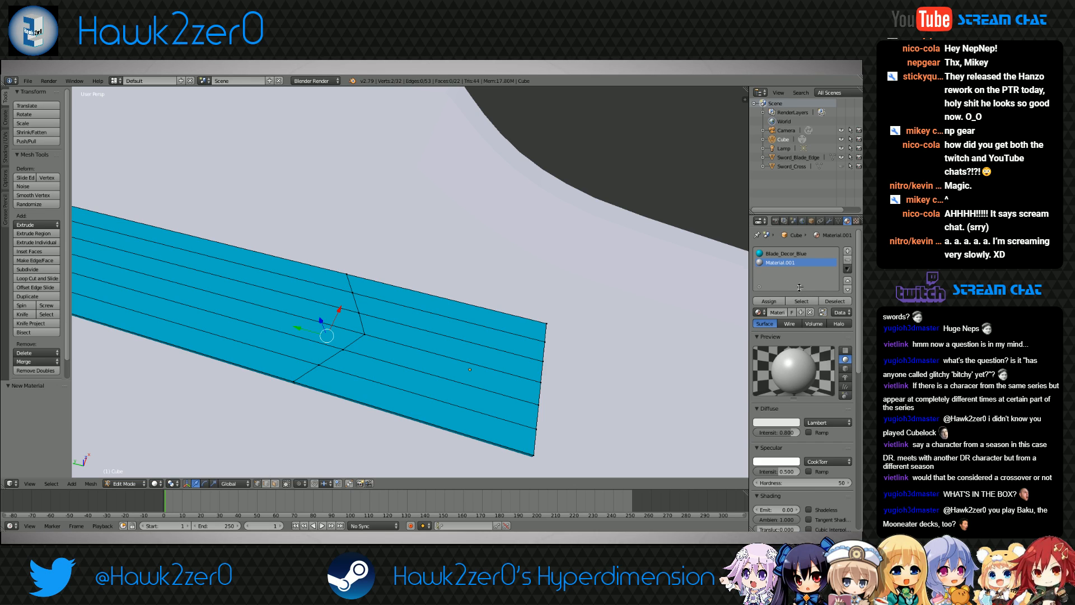
{"action": "type", "text": "B"}
{"action": "type", "text": "lade_Decor_Brown"}
{"action": "key", "text": "Return"}
Set the Blade_Decor_Brown diffuse colour to a dark brown
{"action": "left_click", "coordinate": [785, 421]}
{"action": "left_click_drag", "start_coordinate": [743, 347], "coordinate": [742, 362]}
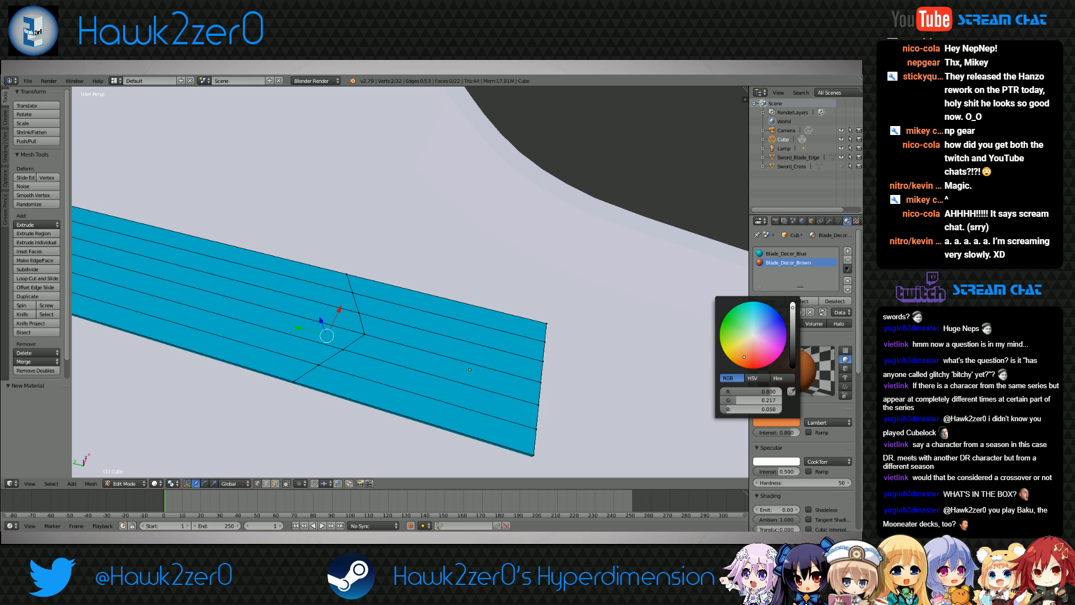
{"action": "left_click_drag", "start_coordinate": [792, 334], "coordinate": [793, 346]}
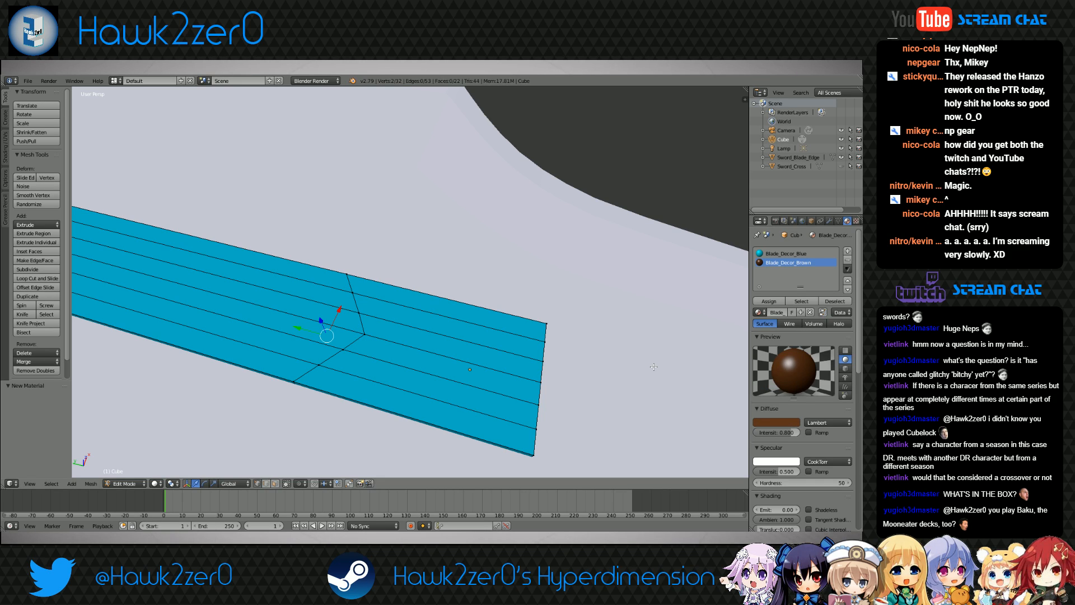
Select all faces of the strip's end section beyond the V cut and assign Blade_Decor_Brown to them
{"action": "left_click", "coordinate": [275, 483]}
{"action": "middle_click_drag", "start_coordinate": [400, 403], "coordinate": [404, 402]}
{"action": "key", "text": "z"}
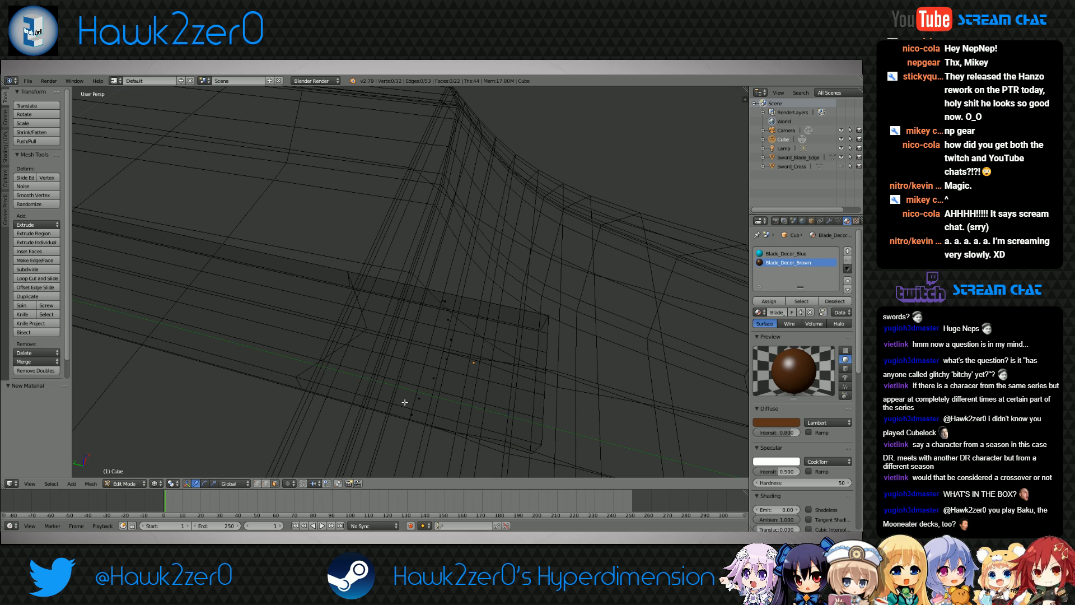
{"action": "left_click", "coordinate": [405, 402]}
{"action": "left_click", "coordinate": [455, 302], "text": "ctrl"}
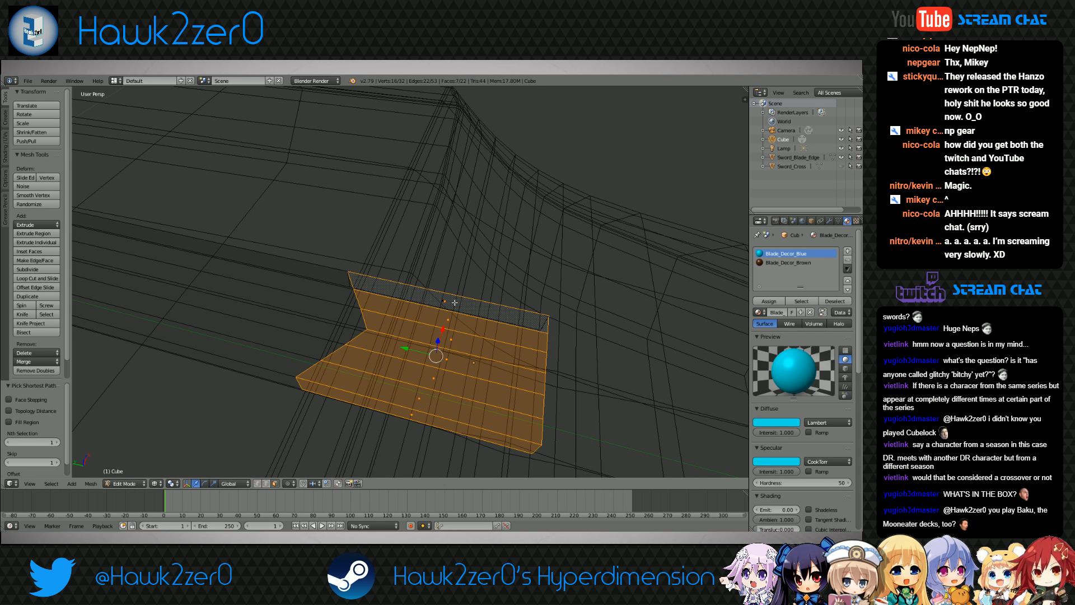
{"action": "key", "text": "z"}
{"action": "middle_click_drag", "start_coordinate": [464, 327], "coordinate": [345, 317]}
{"action": "key", "text": "z"}
{"action": "right_click", "coordinate": [341, 248], "text": "shift"}
{"action": "mouse_move", "coordinate": [343, 252]}
{"action": "middle_mouse_down"}
{"action": "mouse_move", "coordinate": [362, 305]}
{"action": "mouse_move", "coordinate": [393, 274]}
{"action": "mouse_move", "coordinate": [431, 367]}
{"action": "mouse_move", "coordinate": [441, 364]}
{"action": "middle_mouse_up"}
{"action": "key", "text": "z"}
{"action": "left_click", "coordinate": [787, 262]}
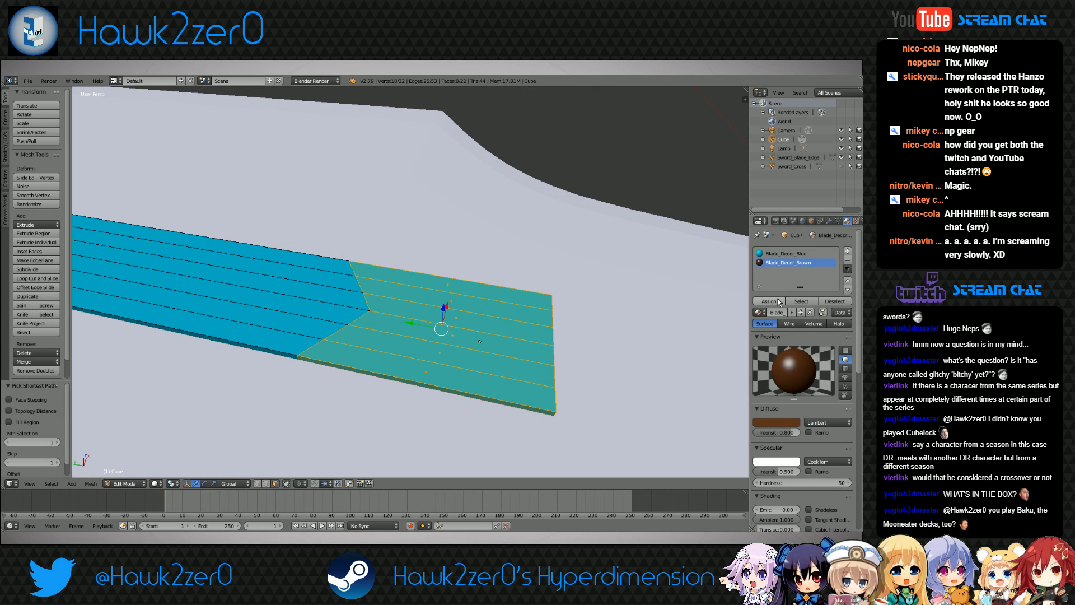
{"action": "left_click", "coordinate": [769, 301]}
{"action": "key", "text": "a"}
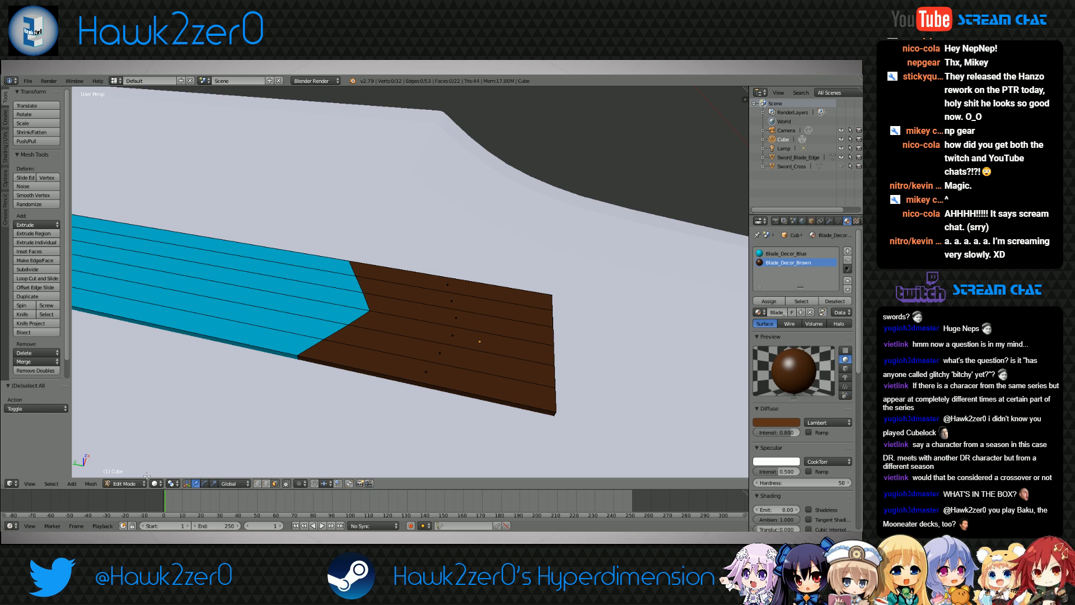
Return to Object Mode, show Sword_Cross again, deselect everything and check the strip on the whole sword
{"action": "scroll", "coordinate": [357, 375], "scroll_direction": "down", "scroll_amount": 6}
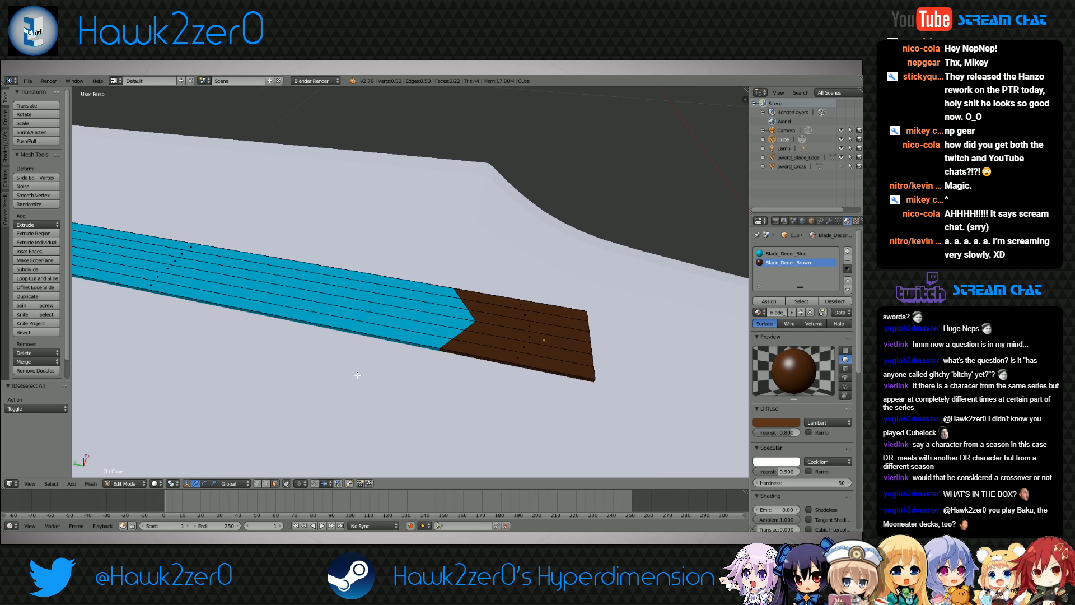
{"action": "middle_click_drag", "start_coordinate": [357, 376], "coordinate": [363, 400]}
{"action": "left_click", "coordinate": [121, 485]}
{"action": "left_click", "coordinate": [130, 472]}
{"action": "scroll", "coordinate": [372, 415], "scroll_direction": "down", "scroll_amount": 6}
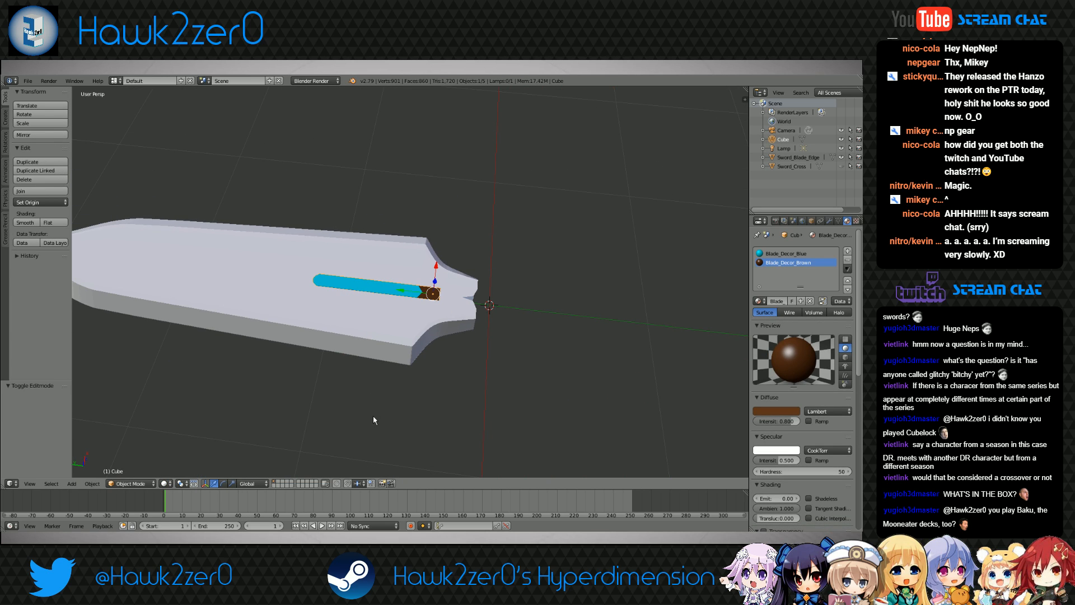
{"action": "left_click", "coordinate": [841, 166]}
{"action": "scroll", "coordinate": [468, 338], "scroll_direction": "down", "scroll_amount": 7}
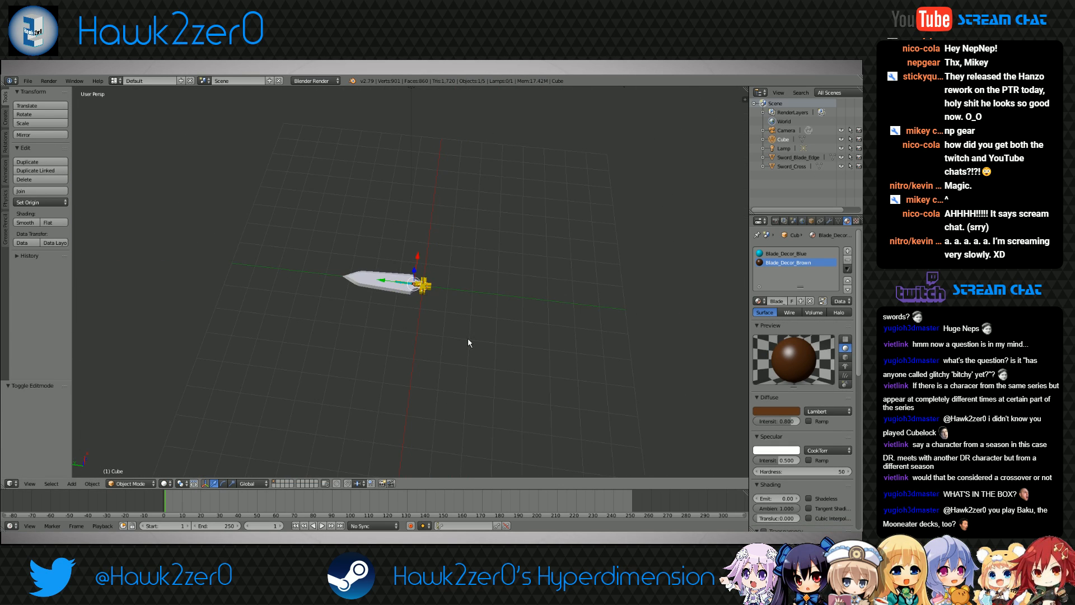
{"action": "key", "text": "a"}
{"action": "mouse_move", "coordinate": [479, 324]}
{"action": "middle_mouse_down"}
{"action": "mouse_move", "coordinate": [479, 338]}
{"action": "mouse_move", "coordinate": [466, 327]}
{"action": "middle_mouse_up"}
{"action": "scroll", "coordinate": [458, 331], "scroll_direction": "up", "scroll_amount": 8}
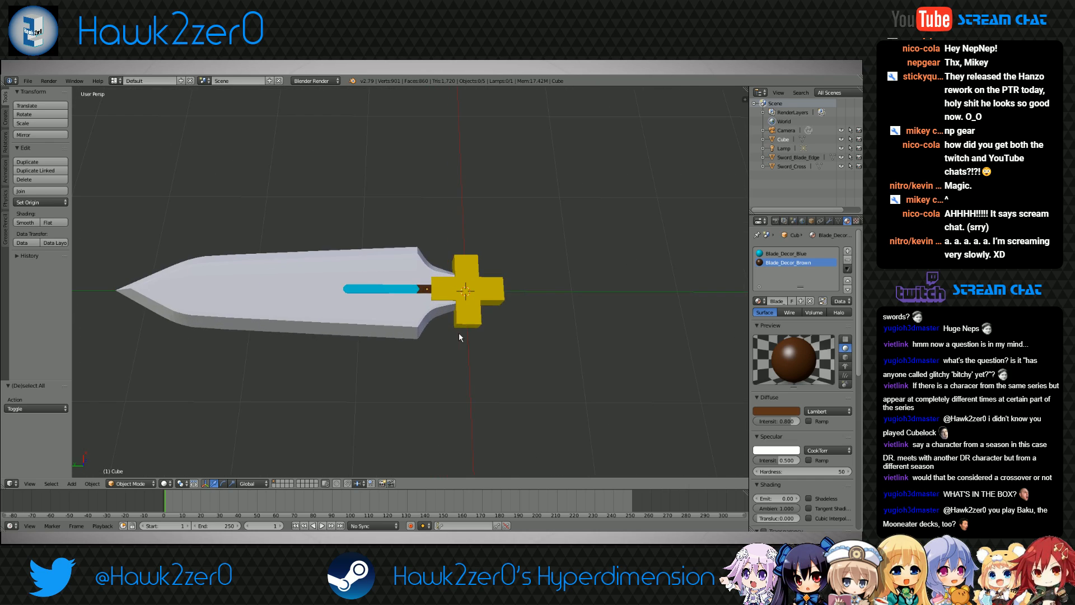
{"action": "scroll", "coordinate": [435, 349], "scroll_direction": "up", "scroll_amount": 3}
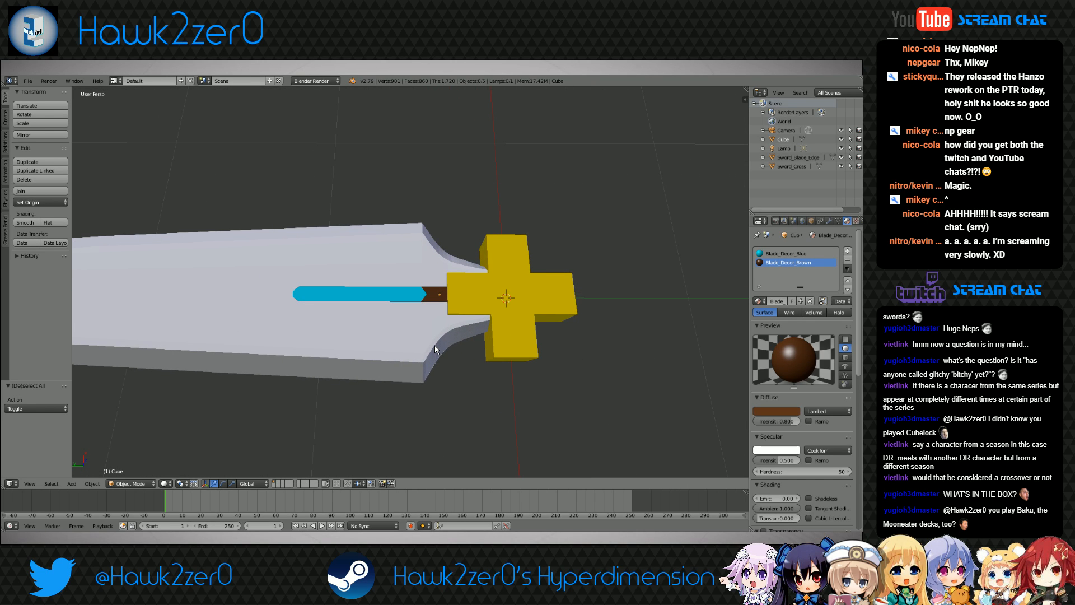
{"action": "middle_click_drag", "start_coordinate": [435, 345], "coordinate": [426, 314]}
{"action": "scroll", "coordinate": [426, 317], "scroll_direction": "up", "scroll_amount": 4}
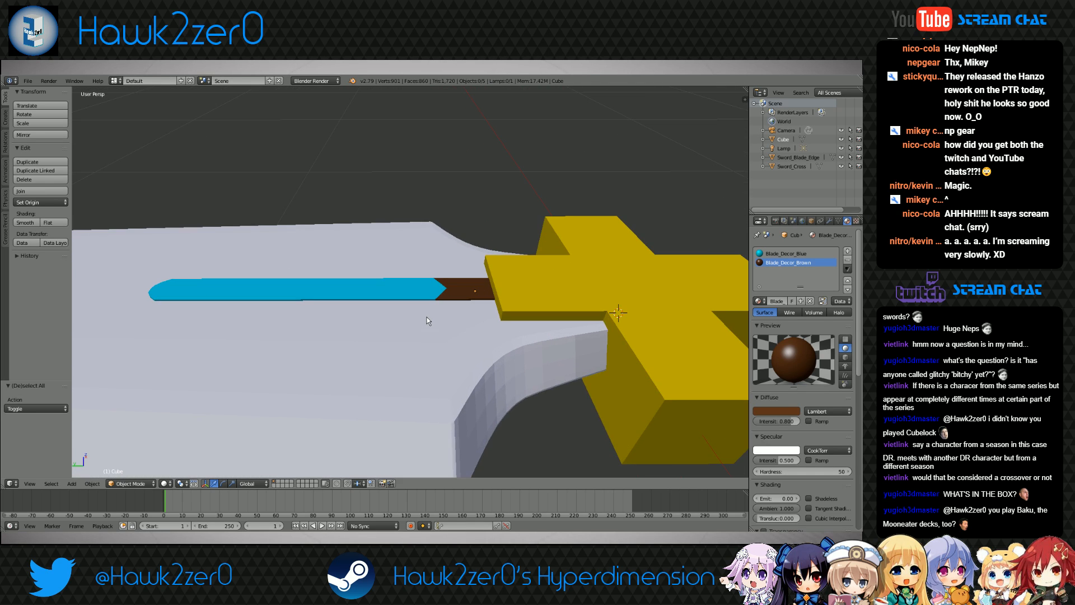
Put the strip in Edit Mode and add a V-shaped loop cut in the blue section near the brown end
{"action": "right_click", "coordinate": [424, 293]}
{"action": "left_click", "coordinate": [131, 483]}
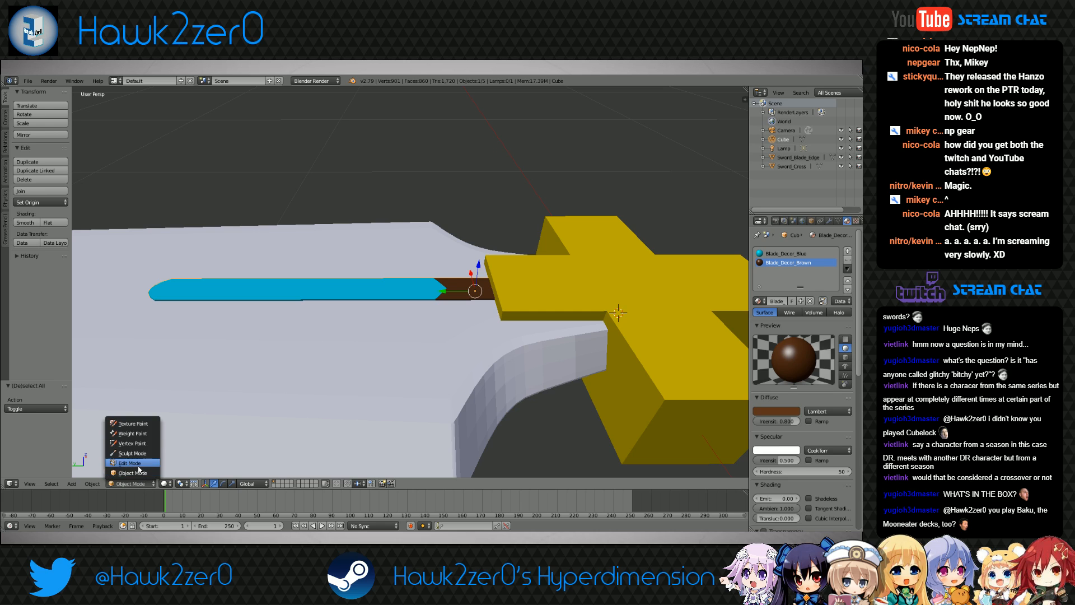
{"action": "left_click", "coordinate": [140, 468]}
{"action": "middle_click_drag", "start_coordinate": [437, 348], "coordinate": [440, 330]}
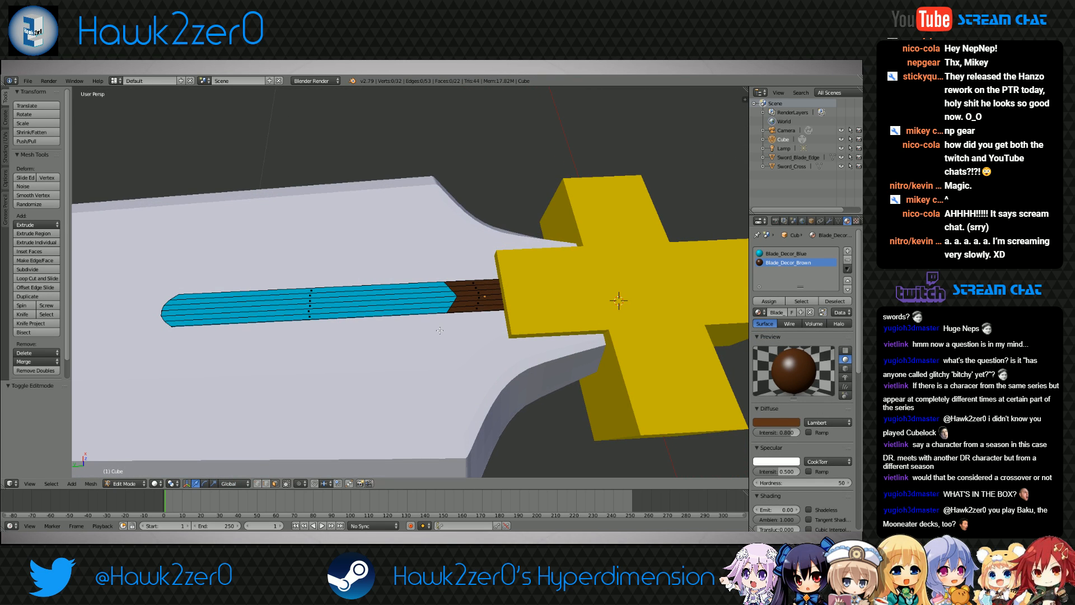
{"action": "scroll", "coordinate": [440, 330], "scroll_direction": "up", "scroll_amount": 8}
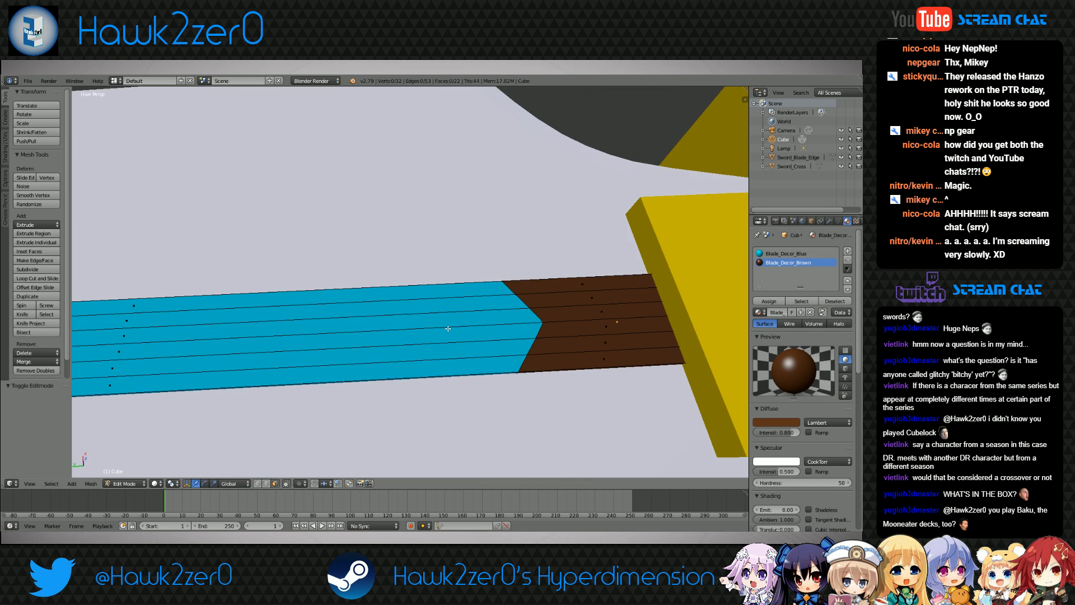
{"action": "key", "text": "ctrl+r"}
{"action": "left_click", "coordinate": [417, 342]}
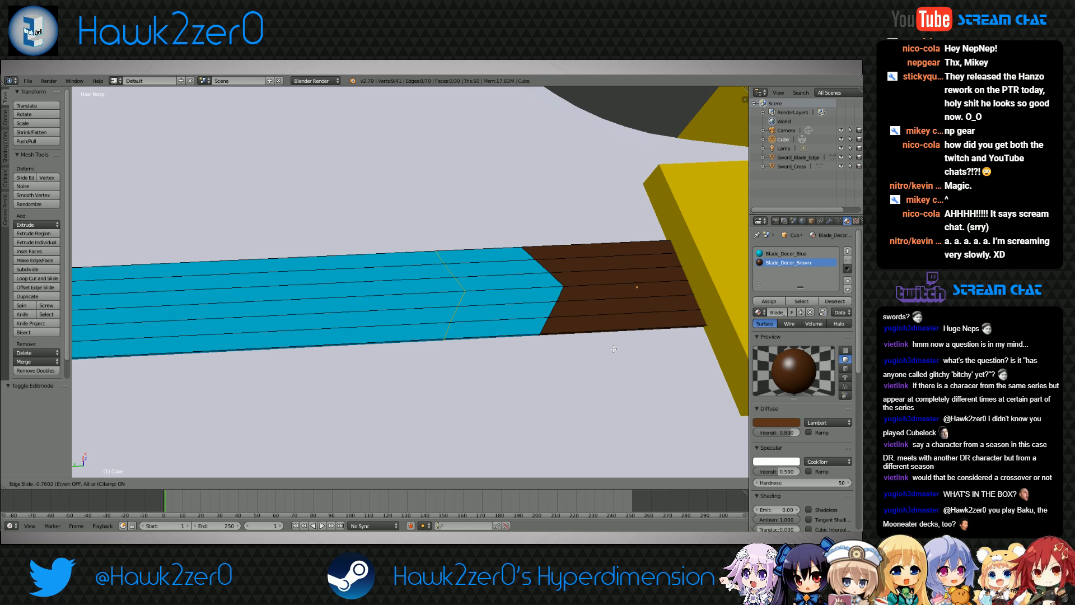
{"action": "left_click", "coordinate": [629, 349]}
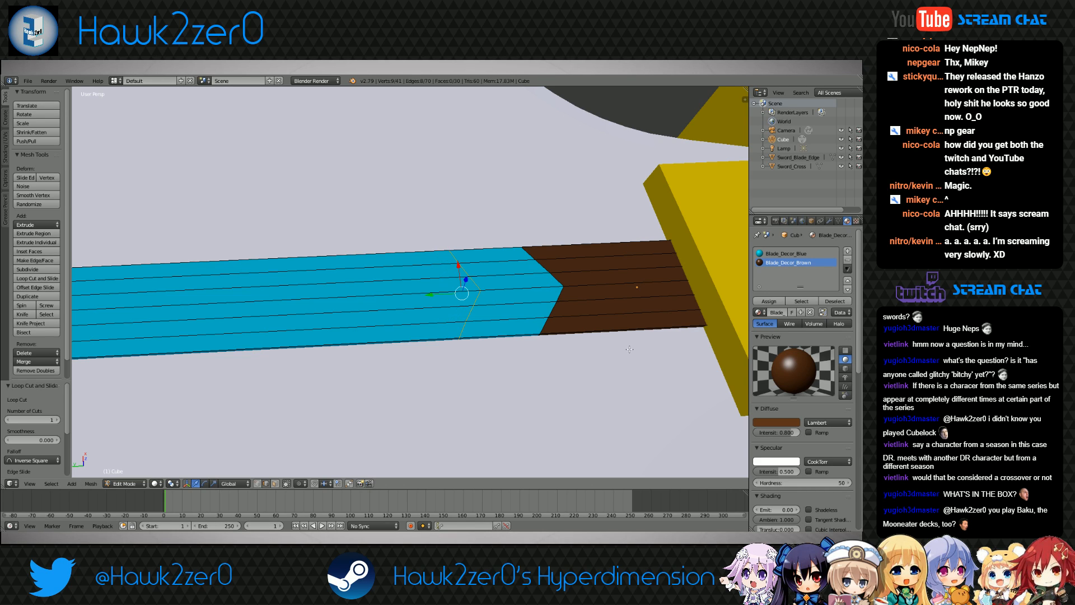
Add a second V-shaped loop cut just behind the first one in the strip's blue section
{"action": "key", "text": "ctrl+r"}
{"action": "left_click", "coordinate": [392, 337]}
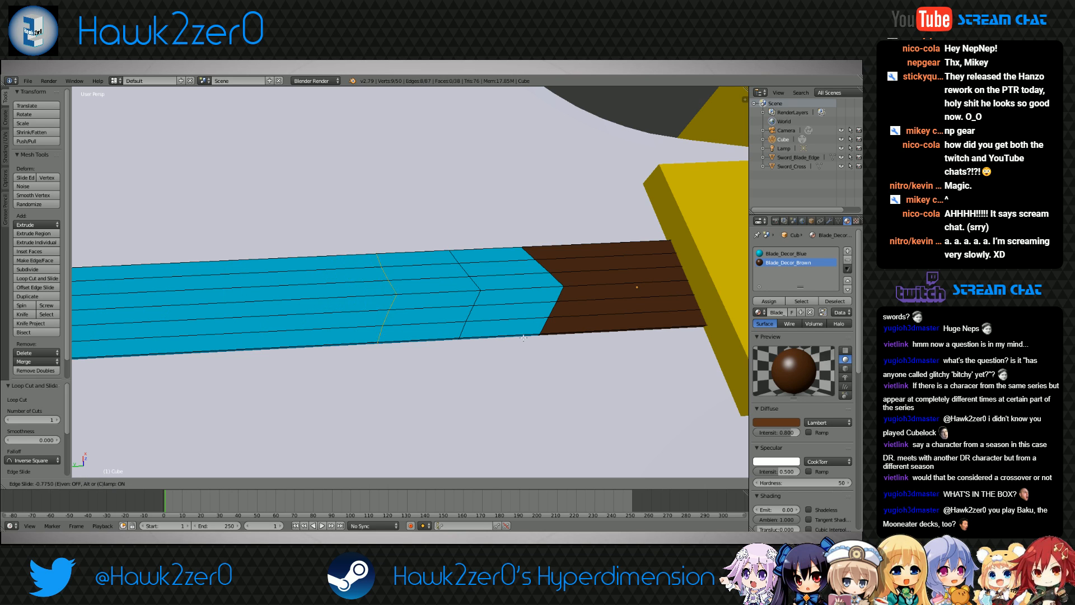
{"action": "left_click", "coordinate": [601, 335]}
From the top view, select the narrow band's two intermediate faces and move them about -0.004 along Y
{"action": "middle_click_drag", "start_coordinate": [520, 328], "coordinate": [408, 334]}
{"action": "scroll", "coordinate": [339, 354], "scroll_direction": "up", "scroll_amount": 6}
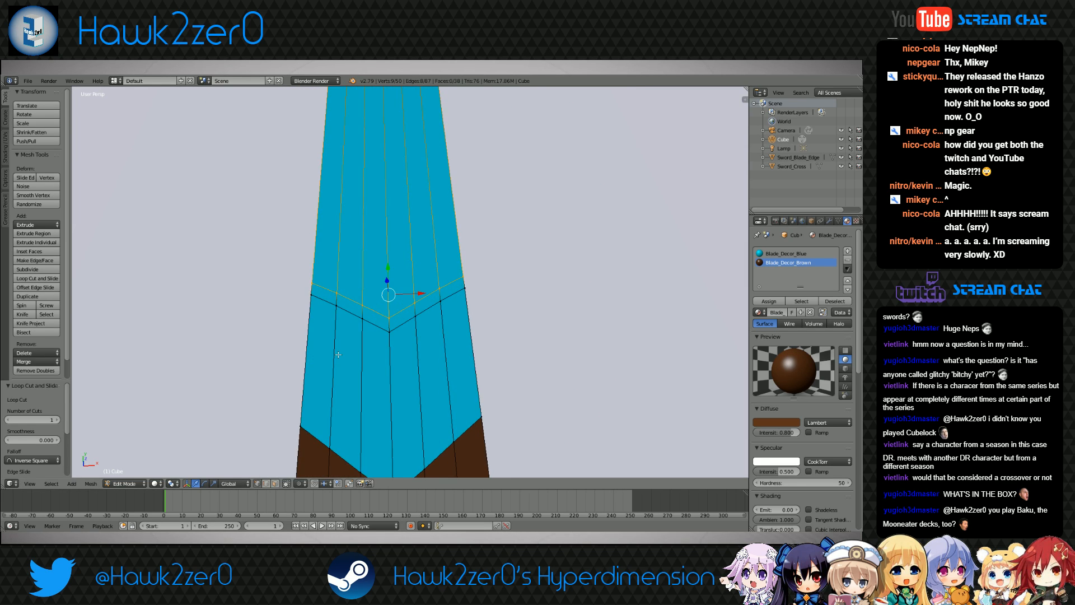
{"action": "middle_click_drag", "start_coordinate": [338, 355], "coordinate": [377, 344], "text": "shift"}
{"action": "scroll", "coordinate": [377, 313], "scroll_direction": "down", "scroll_amount": 4}
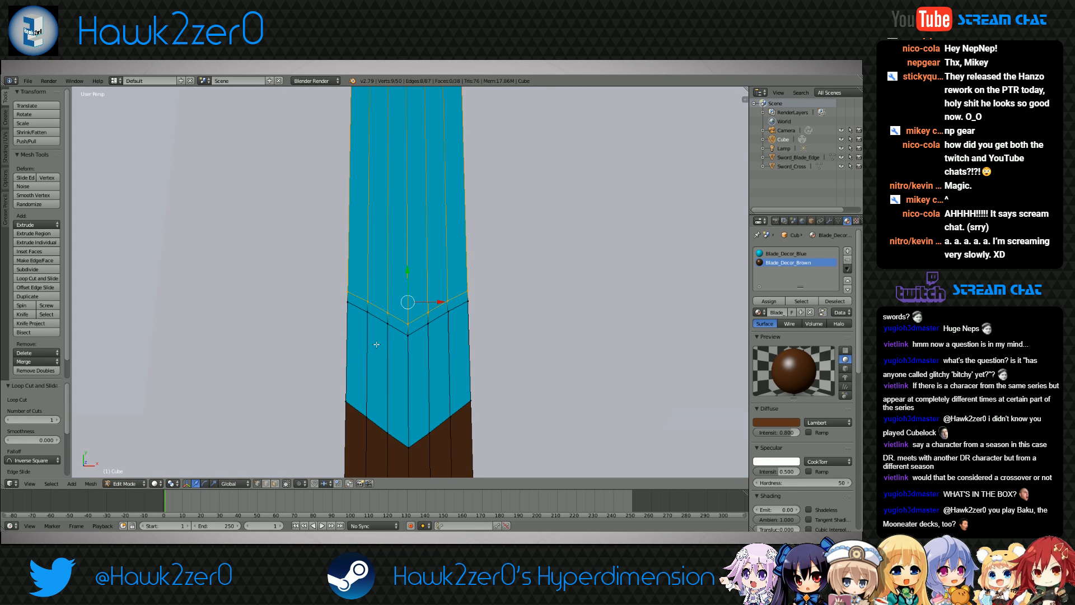
{"action": "key", "text": "KP_7"}
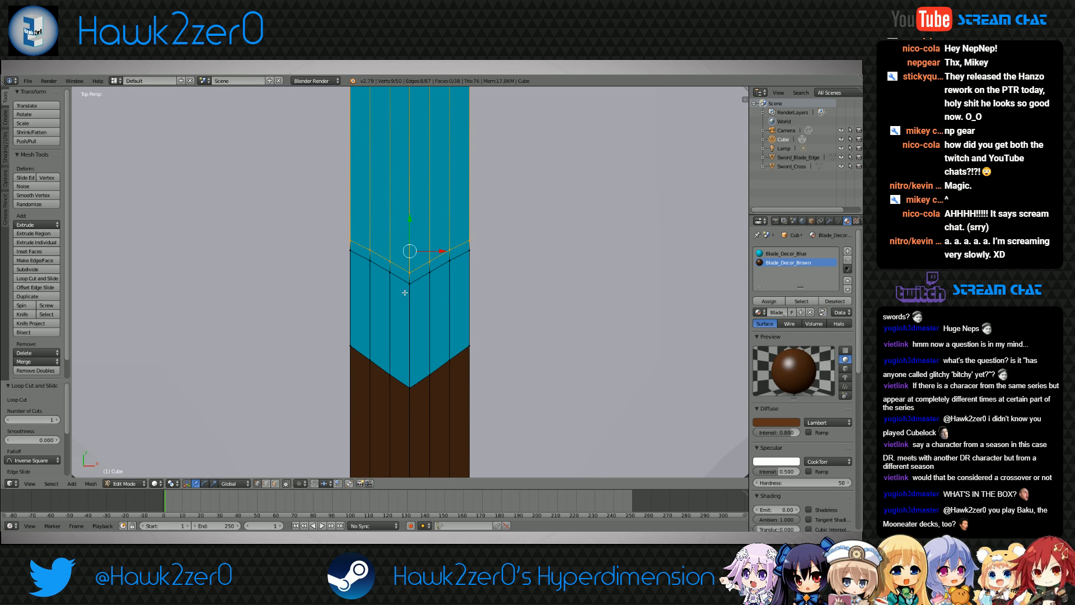
{"action": "left_click", "coordinate": [381, 260]}
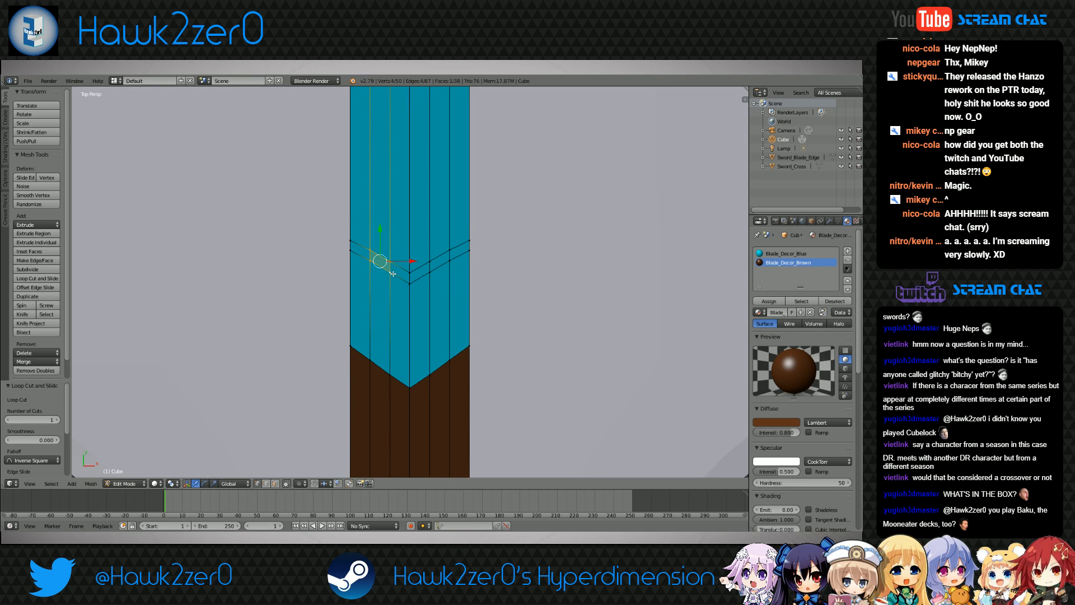
{"action": "right_click", "coordinate": [430, 265], "text": "shift"}
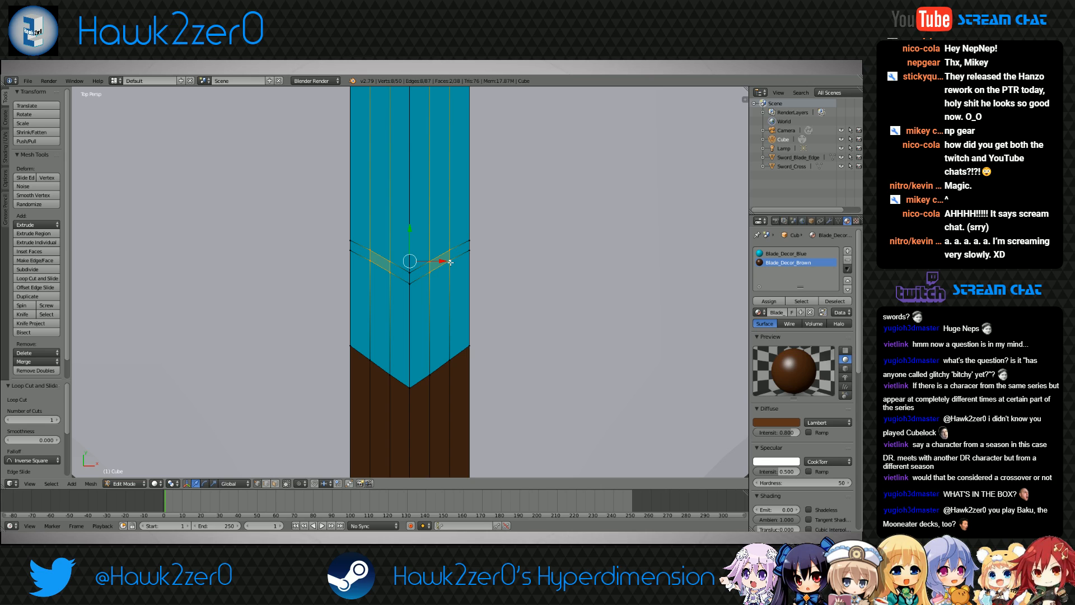
{"action": "key", "text": "g"}
{"action": "key", "text": "y"}
{"action": "left_click", "coordinate": [412, 284]}
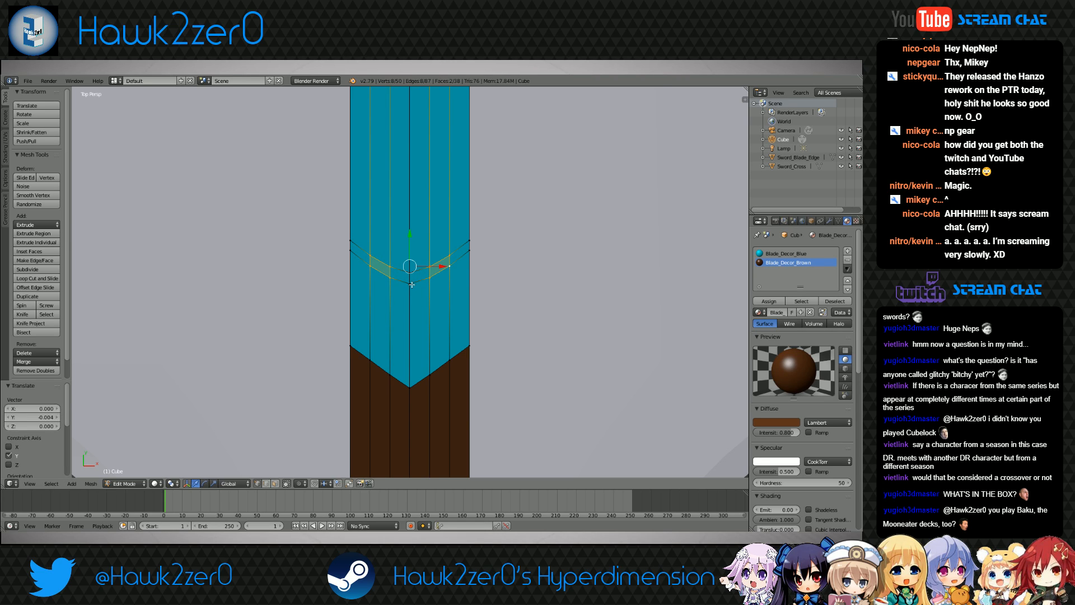
Select the narrow band's points where its intermediate and outer faces meet on both sides and move them about -0.001 along Y
{"action": "right_click", "coordinate": [369, 266]}
{"action": "right_click", "coordinate": [369, 256], "text": "shift"}
{"action": "right_click", "coordinate": [449, 256], "text": "shift"}
{"action": "right_click", "coordinate": [449, 265], "text": "shift"}
{"action": "left_click_drag", "start_coordinate": [409, 228], "coordinate": [409, 247]}
Select the narrow band's outer geometry on both sides in wireframe, move it along Y toward the brown end, and deselect everything
{"action": "mouse_move", "coordinate": [277, 343]}
{"action": "middle_mouse_down"}
{"action": "mouse_move", "coordinate": [338, 325]}
{"action": "mouse_move", "coordinate": [358, 303]}
{"action": "middle_mouse_up"}
{"action": "key", "text": "z"}
{"action": "right_click", "coordinate": [364, 293]}
{"action": "right_click", "coordinate": [361, 283], "text": "shift"}
{"action": "right_click", "coordinate": [352, 280], "text": "shift"}
{"action": "right_click", "coordinate": [355, 290], "text": "shift"}
{"action": "middle_click_drag", "start_coordinate": [448, 253], "coordinate": [282, 223]}
{"action": "right_click", "coordinate": [459, 261], "text": "shift"}
{"action": "right_click", "coordinate": [460, 244], "text": "shift"}
{"action": "right_click", "coordinate": [468, 242], "text": "shift"}
{"action": "right_click", "coordinate": [466, 258], "text": "shift"}
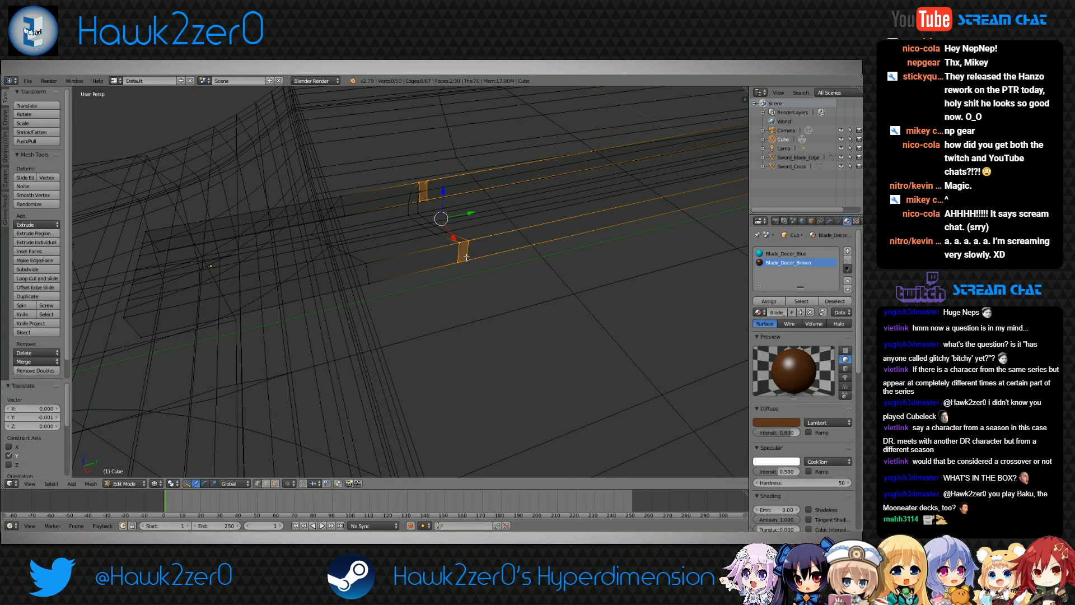
{"action": "key", "text": "KP_7"}
{"action": "key", "text": "z"}
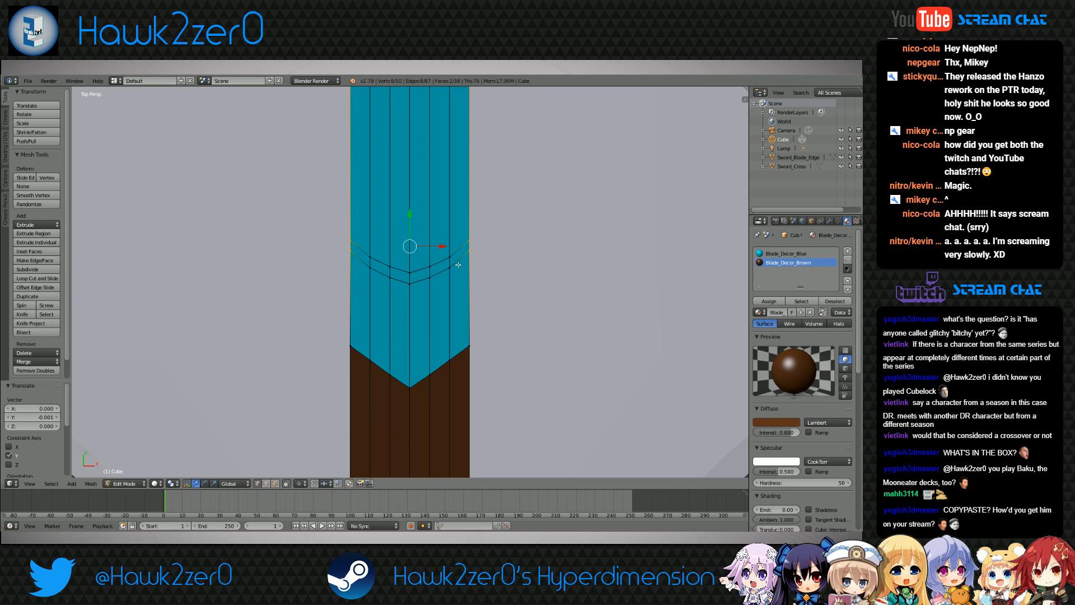
{"action": "left_click_drag", "start_coordinate": [409, 230], "coordinate": [410, 230]}
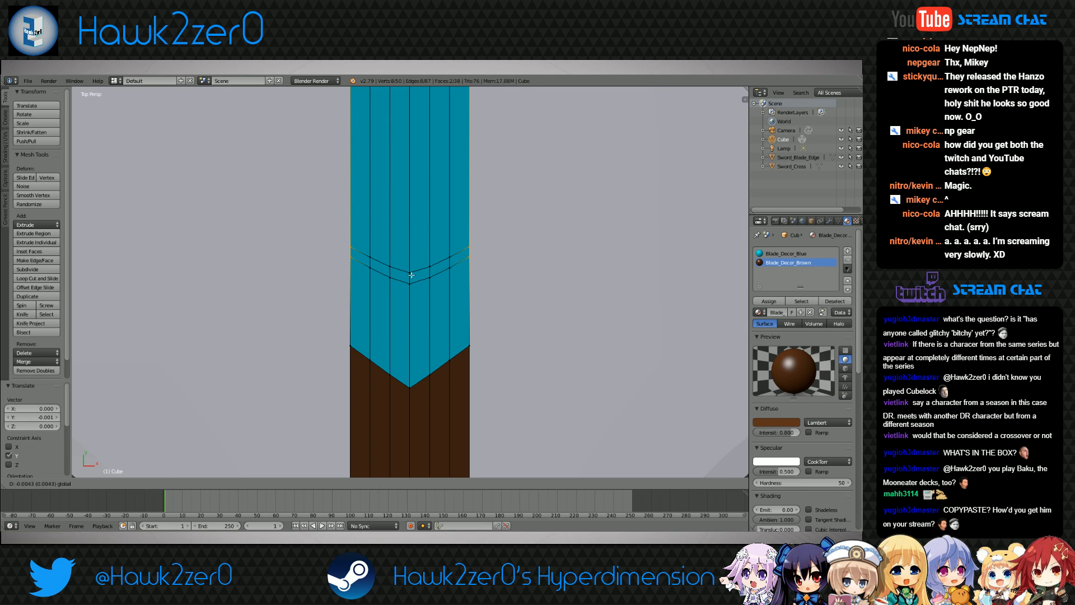
{"action": "left_click_drag", "start_coordinate": [411, 275], "coordinate": [409, 280]}
{"action": "key", "text": "a"}
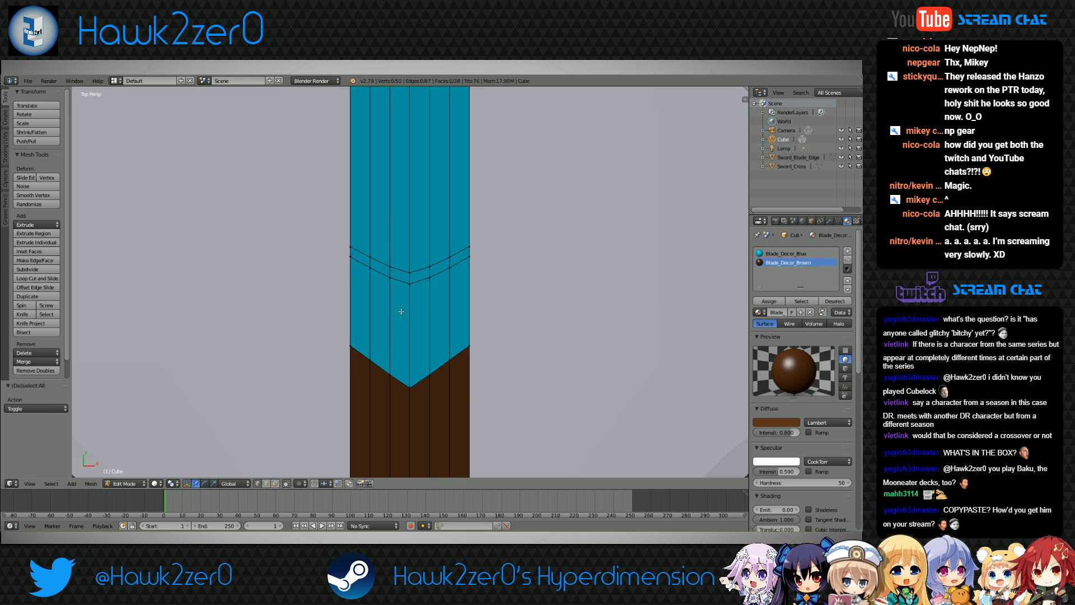
Select the narrow band's faces all across the strip in face mode, assign Blade_Decor_Brown to them, and deselect everything
{"action": "middle_click_drag", "start_coordinate": [401, 312], "coordinate": [451, 271]}
{"action": "left_click", "coordinate": [275, 483]}
{"action": "middle_click_drag", "start_coordinate": [342, 379], "coordinate": [367, 317]}
{"action": "right_click", "coordinate": [373, 245]}
{"action": "middle_click_drag", "start_coordinate": [386, 229], "coordinate": [243, 245]}
{"action": "right_click", "coordinate": [464, 243], "text": "ctrl"}
{"action": "middle_click_drag", "start_coordinate": [464, 243], "coordinate": [583, 275]}
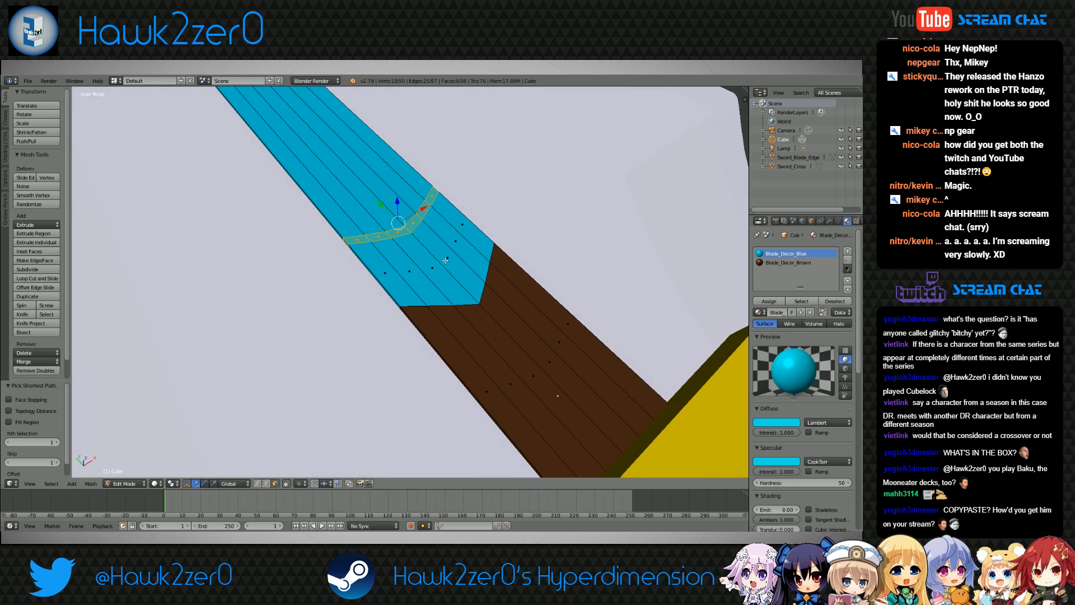
{"action": "left_click", "coordinate": [784, 263]}
{"action": "left_click", "coordinate": [769, 301]}
{"action": "key", "text": "a"}
Return to Object Mode and check the brown chevron band on the sword
{"action": "middle_click_drag", "start_coordinate": [386, 263], "coordinate": [407, 287]}
{"action": "left_click", "coordinate": [125, 484]}
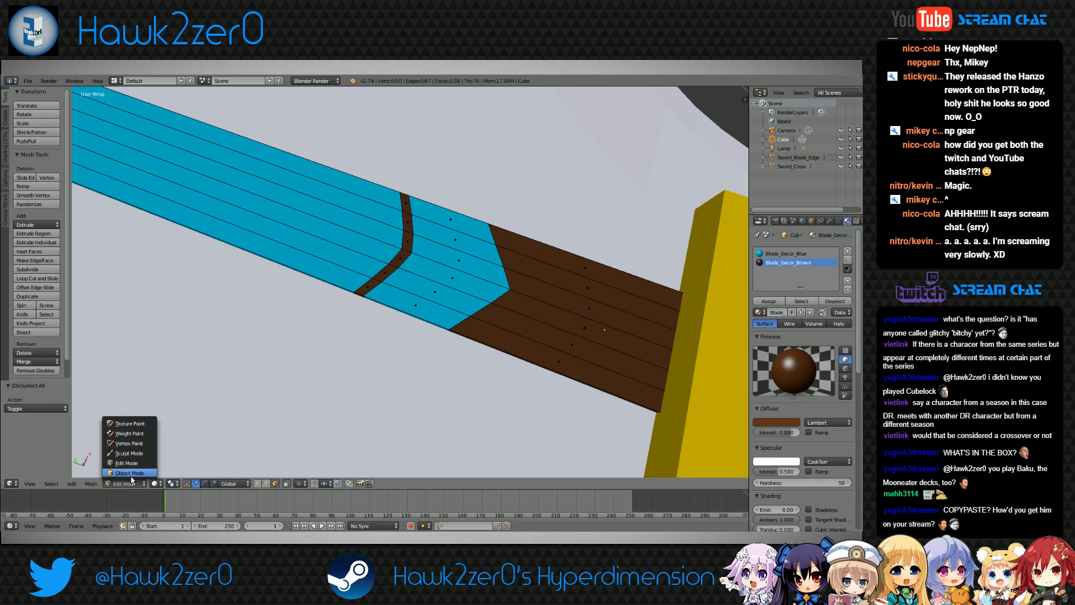
{"action": "left_click", "coordinate": [142, 452]}
{"action": "scroll", "coordinate": [372, 362], "scroll_direction": "down", "scroll_amount": 5}
{"action": "scroll", "coordinate": [372, 362], "scroll_direction": "down", "scroll_amount": 4}
{"action": "middle_click_drag", "start_coordinate": [455, 335], "coordinate": [479, 313]}
{"action": "scroll", "coordinate": [478, 314], "scroll_direction": "up", "scroll_amount": 10}
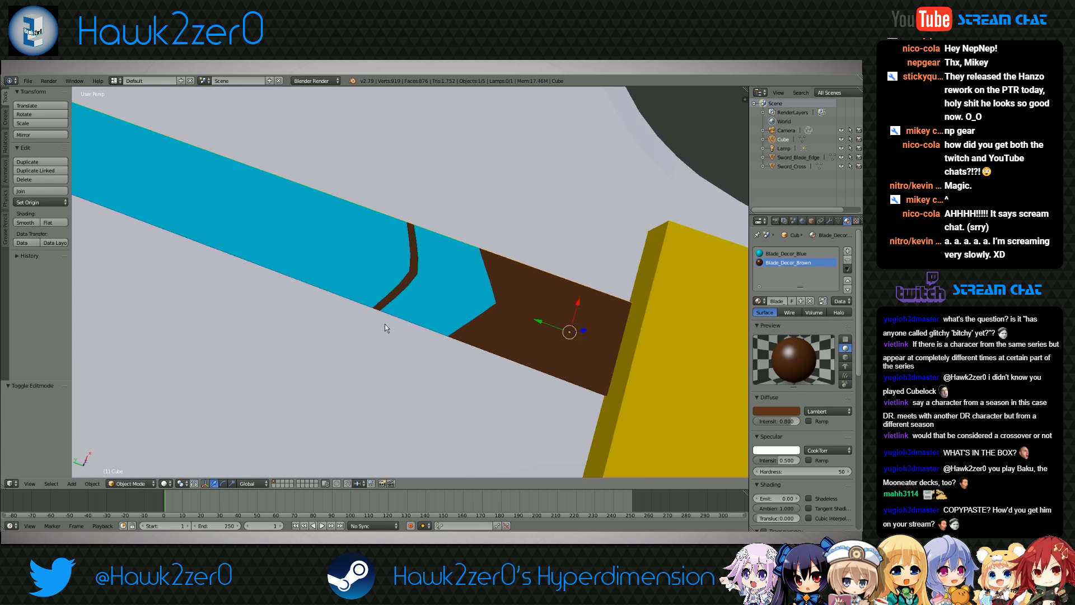
Put the strip back in Edit Mode and add an unslid loop cut across the long blue section
{"action": "left_click", "coordinate": [134, 483]}
{"action": "left_click", "coordinate": [134, 461]}
{"action": "middle_click_drag", "start_coordinate": [474, 332], "coordinate": [359, 344], "text": "shift"}
{"action": "key", "text": "ctrl+r"}
{"action": "left_click", "coordinate": [326, 316]}
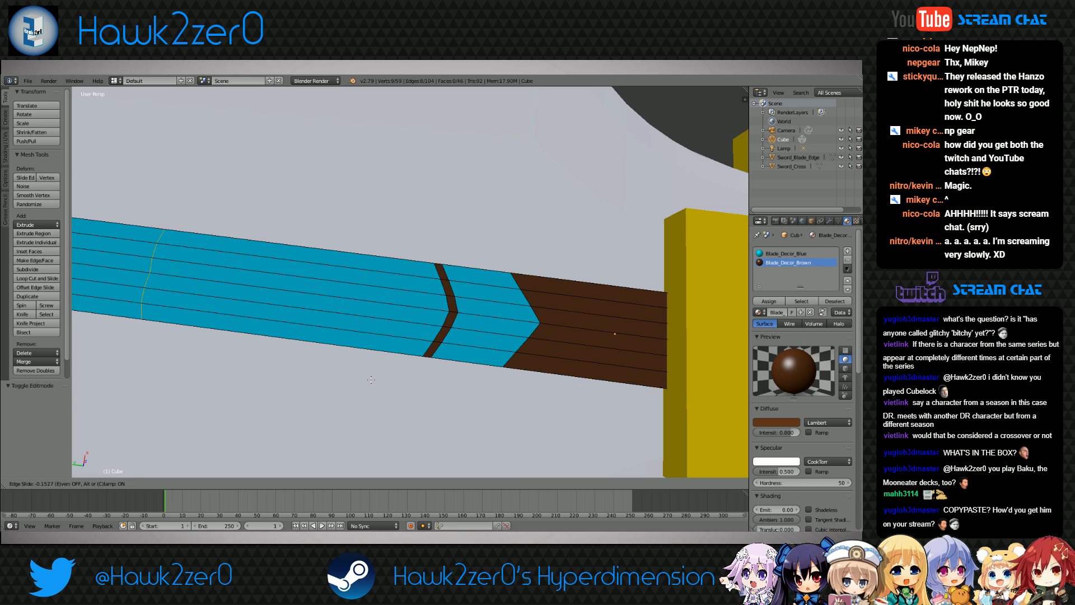
{"action": "right_click", "coordinate": [577, 401]}
Try to move the new loop along the strip toward the brown band, and undo the move
{"action": "mouse_move", "coordinate": [348, 364]}
{"action": "middle_mouse_down"}
{"action": "mouse_move", "coordinate": [396, 356]}
{"action": "mouse_move", "coordinate": [347, 363]}
{"action": "mouse_move", "coordinate": [359, 358]}
{"action": "middle_mouse_up"}
{"action": "scroll", "coordinate": [397, 357], "scroll_direction": "down", "scroll_amount": 4}
{"action": "key", "text": "g"}
{"action": "key", "text": "g"}
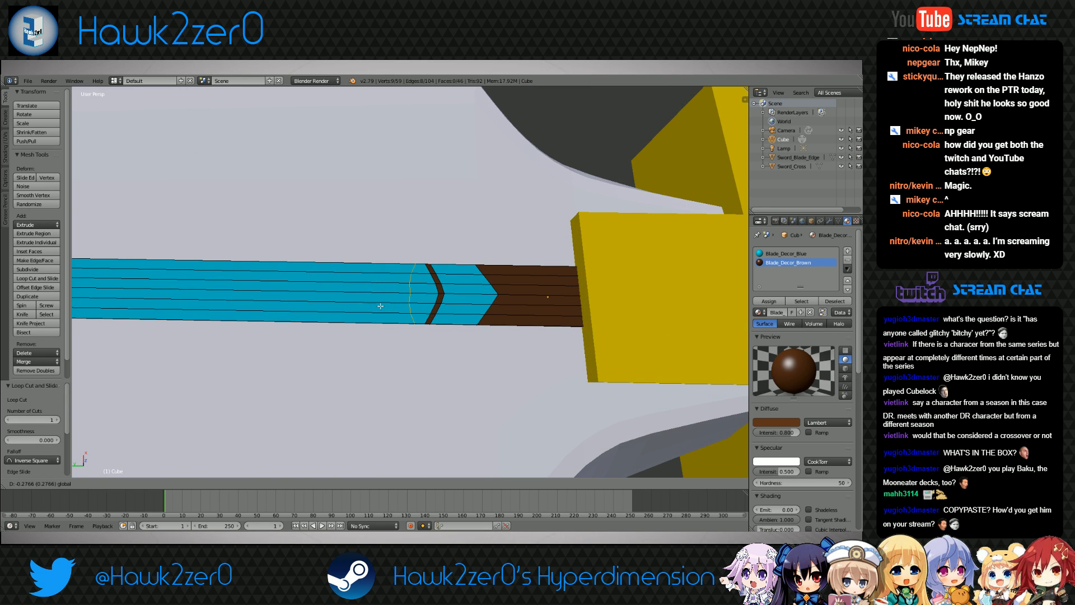
{"action": "left_click", "coordinate": [379, 307]}
{"action": "key", "text": "ctrl+z"}
Edge-slide the new loop along the strip until it sits close to the brown chevron band
{"action": "scroll", "coordinate": [380, 306], "scroll_direction": "up", "scroll_amount": 1}
{"action": "key", "text": "g"}
{"action": "key", "text": "g"}
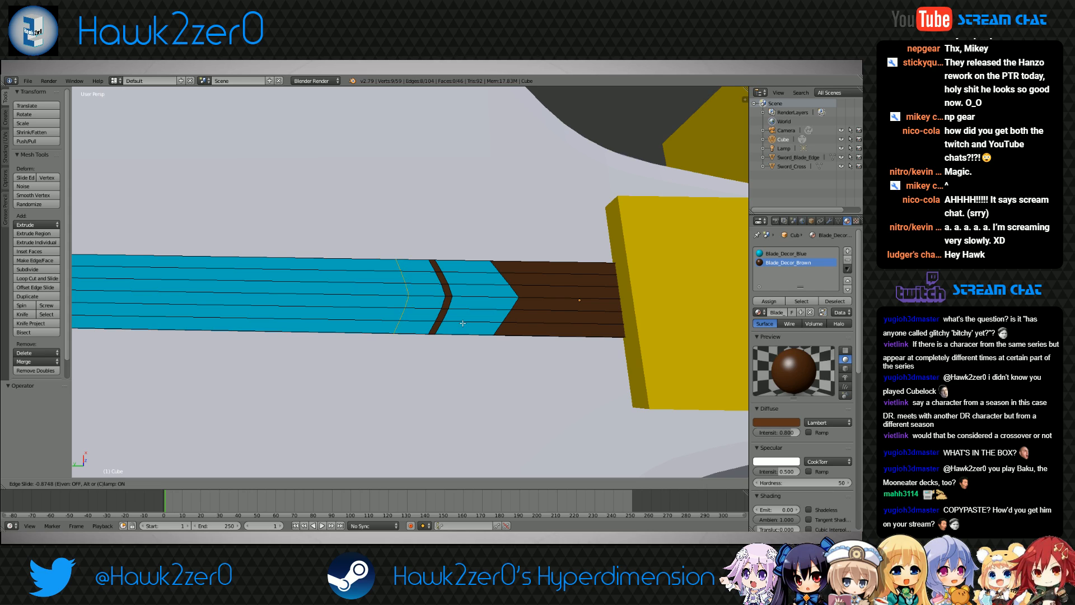
{"action": "left_click", "coordinate": [454, 324]}
Add another loop cut in the blue section just beyond the slid loop, away from the brown band
{"action": "key", "text": "ctrl+r"}
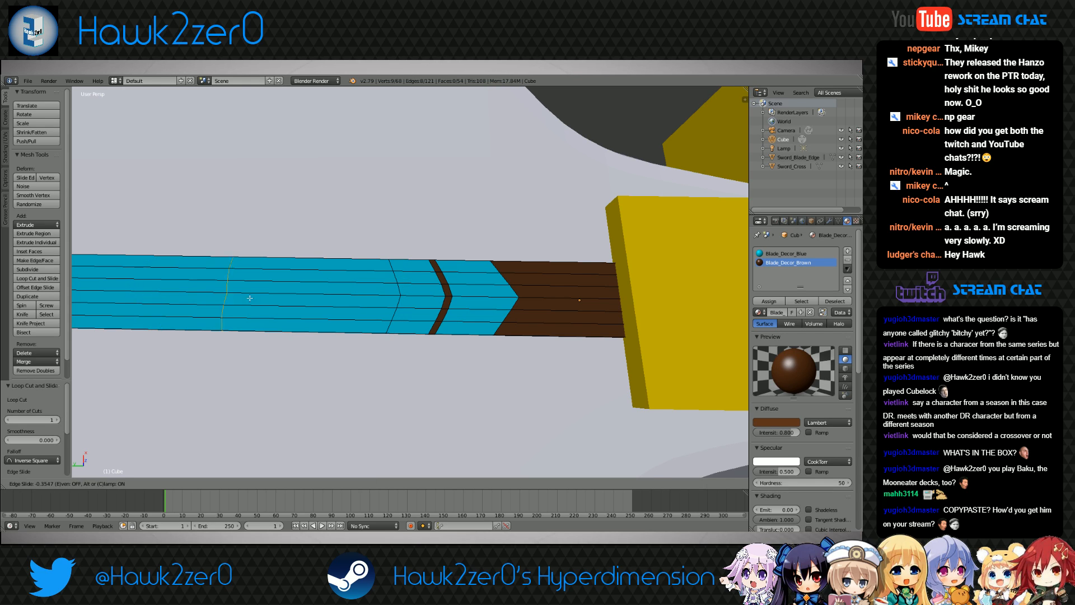
{"action": "left_click", "coordinate": [364, 298]}
{"action": "left_click", "coordinate": [395, 302]}
In vertex mode, move the farther loop's centre vertex 0.014 along Y, away from the brown band
{"action": "scroll", "coordinate": [395, 302], "scroll_direction": "up", "scroll_amount": 5}
{"action": "left_click", "coordinate": [258, 485]}
{"action": "middle_click_drag", "start_coordinate": [384, 381], "coordinate": [384, 389], "text": "shift"}
{"action": "right_click", "coordinate": [340, 294]}
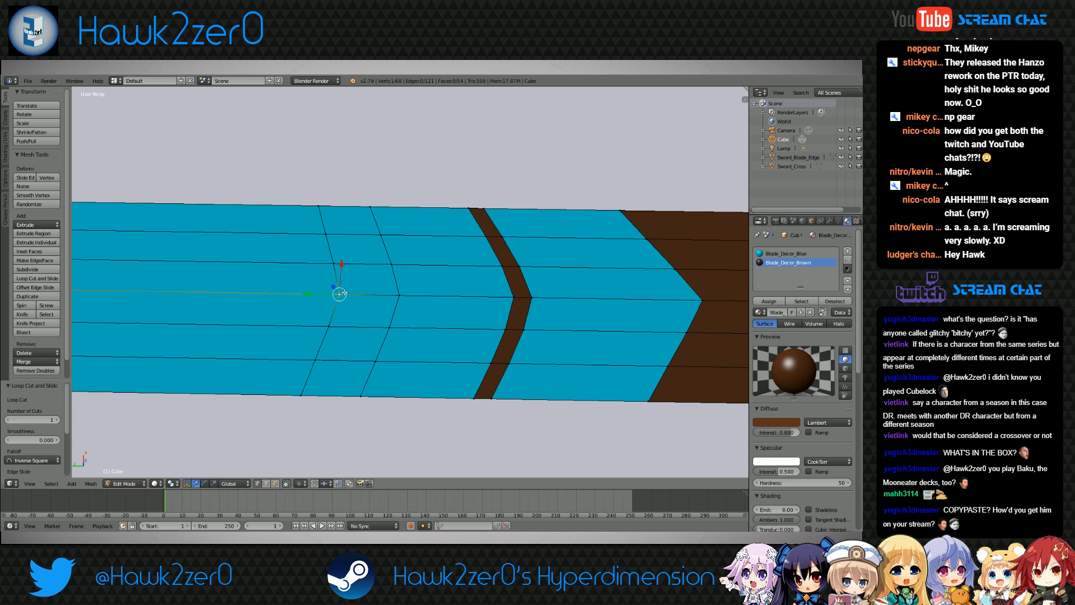
{"action": "key", "text": "g"}
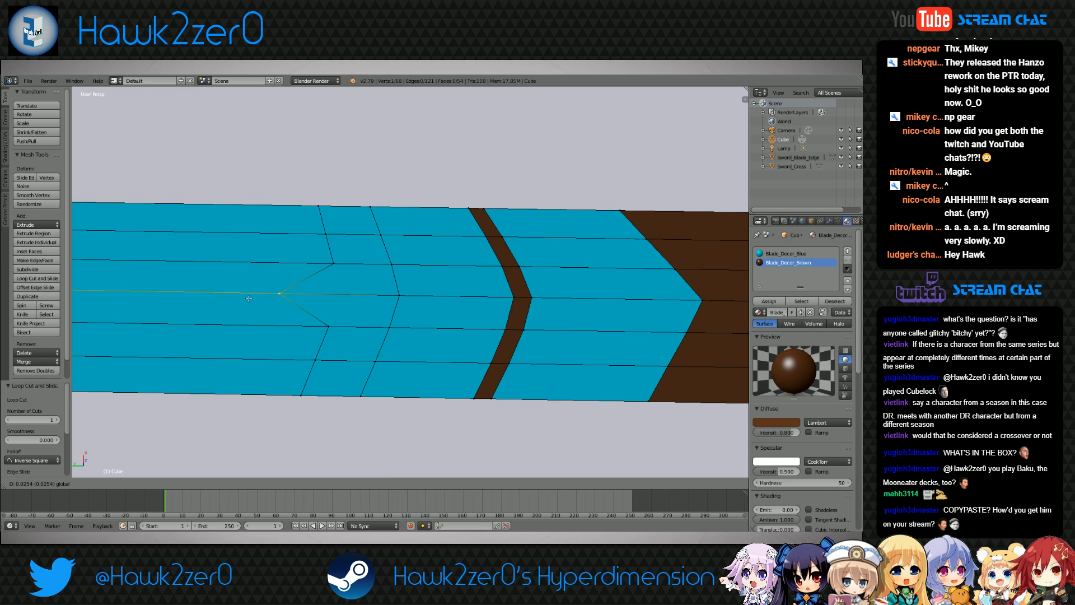
{"action": "left_click", "coordinate": [277, 296]}
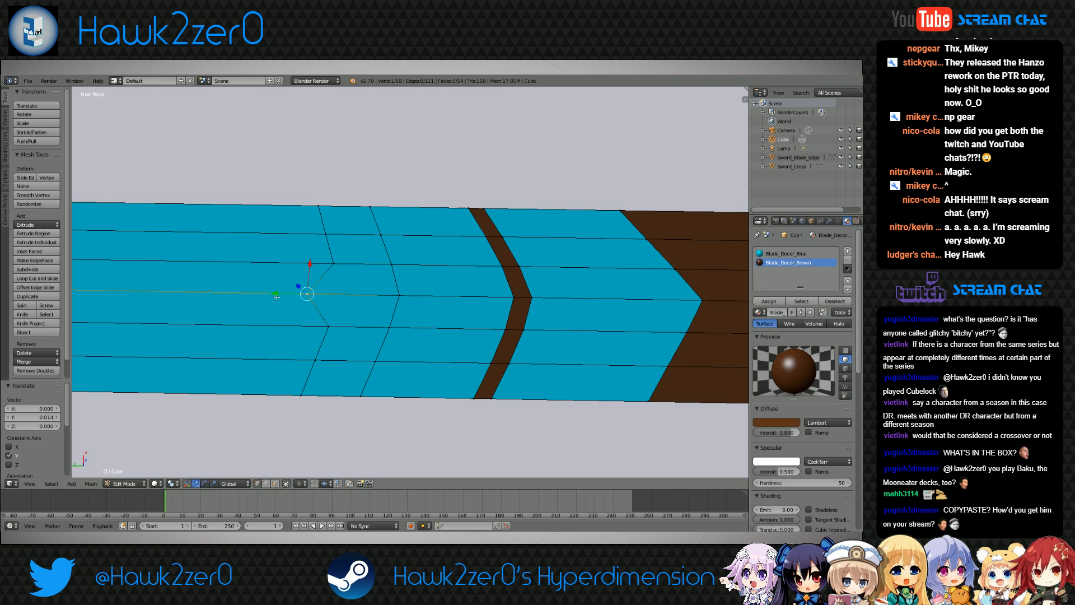
Move the two vertices beside the farther loop's centre toward the nearer loop, by -0.009 and -0.011 along Y
{"action": "right_click", "coordinate": [337, 267]}
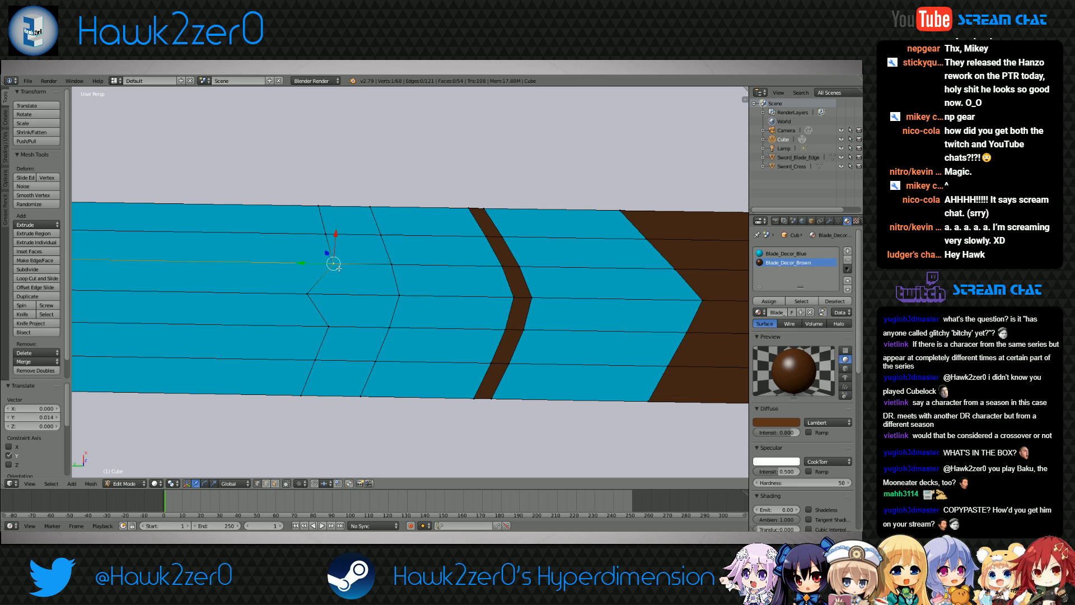
{"action": "key", "text": "g"}
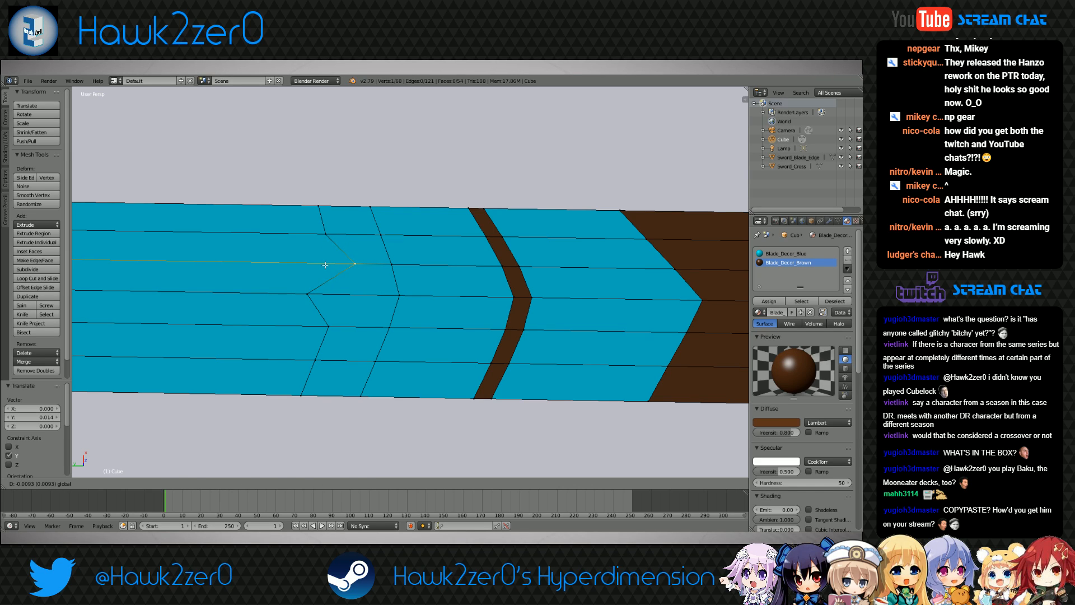
{"action": "left_click", "coordinate": [325, 265]}
{"action": "right_click", "coordinate": [328, 324]}
{"action": "key", "text": "g"}
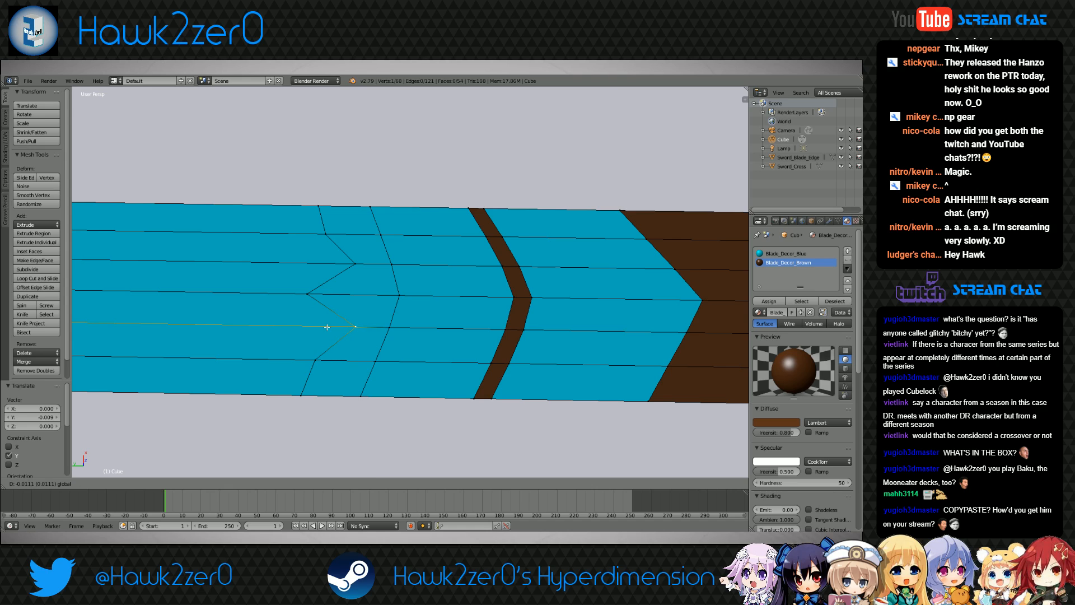
{"action": "left_click", "coordinate": [327, 326]}
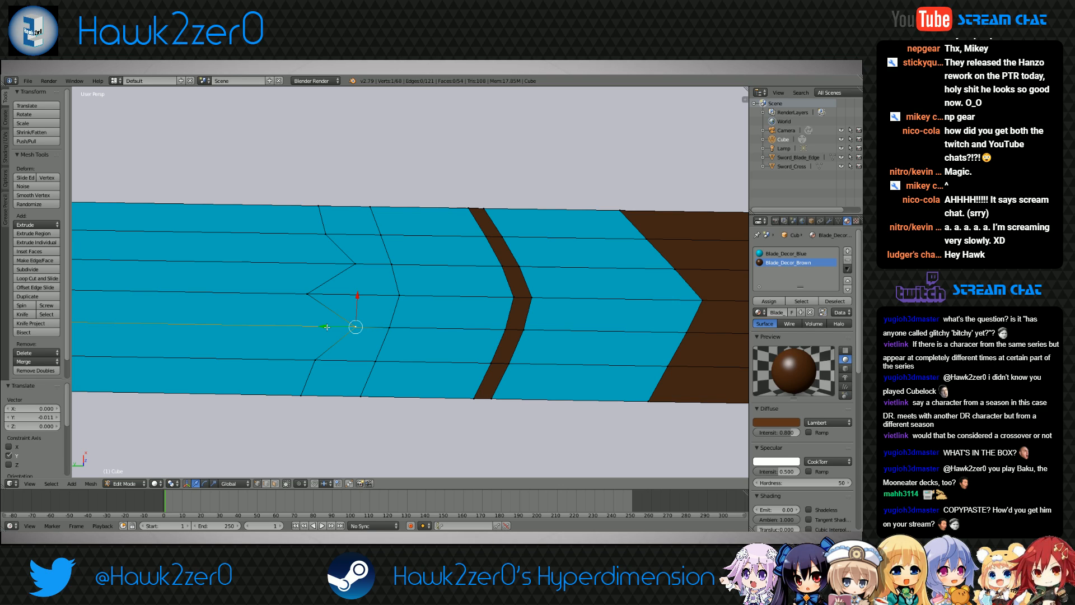
Merge each of these two vertices with its counterpart on the nearer loop using At First, forming a central diamond
{"action": "right_click", "coordinate": [360, 266]}
{"action": "right_click", "coordinate": [393, 264], "text": "shift"}
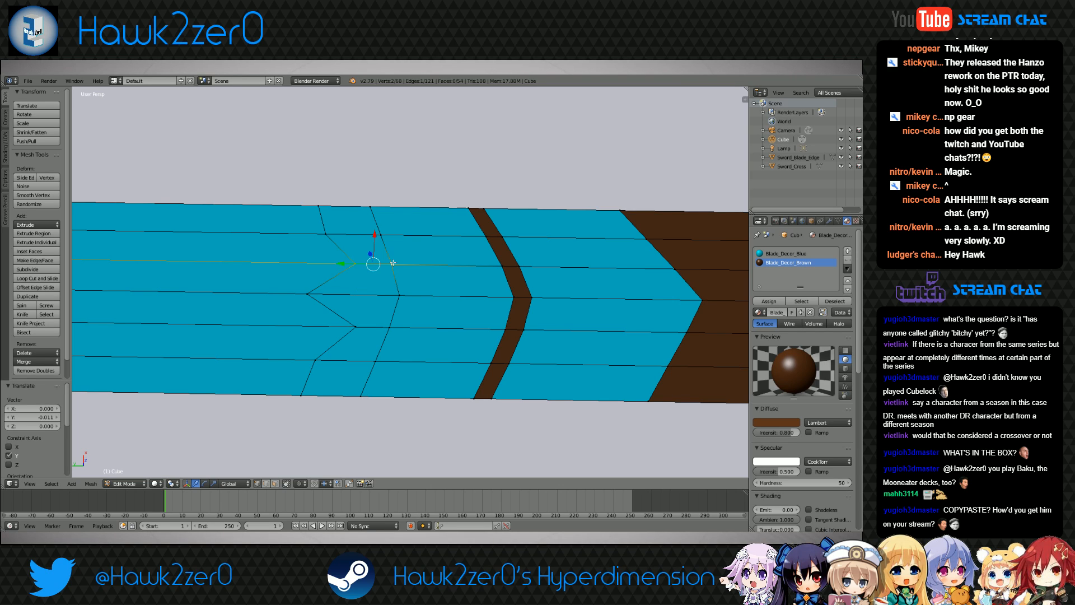
{"action": "key", "text": "alt+m"}
{"action": "left_click", "coordinate": [391, 268]}
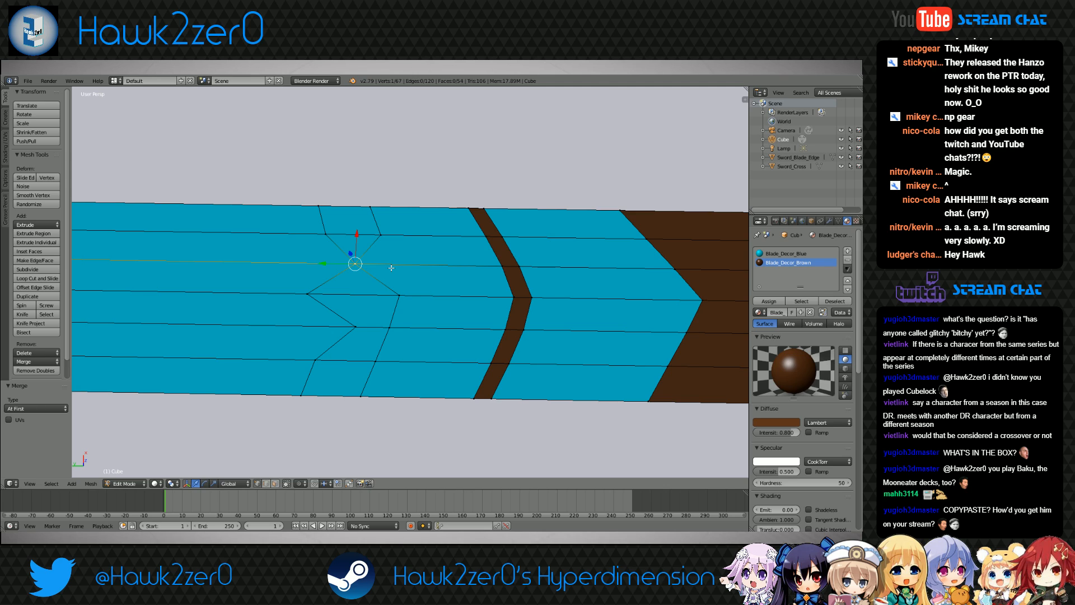
{"action": "right_click", "coordinate": [356, 327]}
{"action": "right_click", "coordinate": [389, 327], "text": "shift"}
{"action": "key", "text": "alt+m"}
{"action": "left_click", "coordinate": [386, 327]}
{"action": "key", "text": "a"}
Move the nearer loop's vertex beside the diamond's merged corner along Y by -0.003 and a further -0.000554
{"action": "mouse_move", "coordinate": [386, 327]}
{"action": "middle_mouse_down"}
{"action": "mouse_move", "coordinate": [319, 300]}
{"action": "mouse_move", "coordinate": [378, 313]}
{"action": "middle_mouse_up"}
{"action": "right_click", "coordinate": [367, 302]}
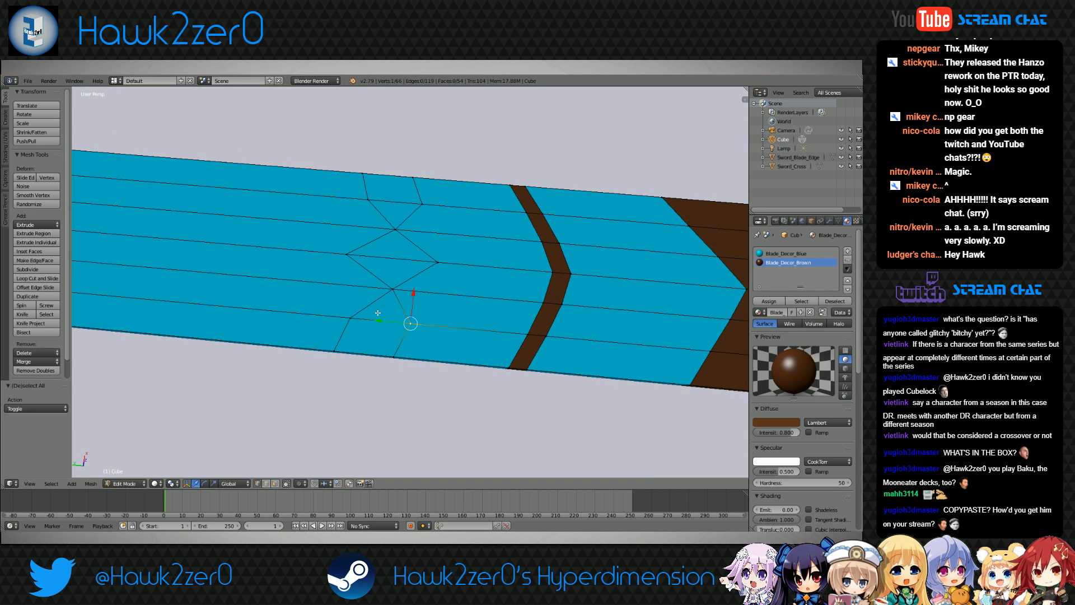
{"action": "key", "text": "g"}
{"action": "key", "text": "y"}
{"action": "left_click", "coordinate": [452, 324]}
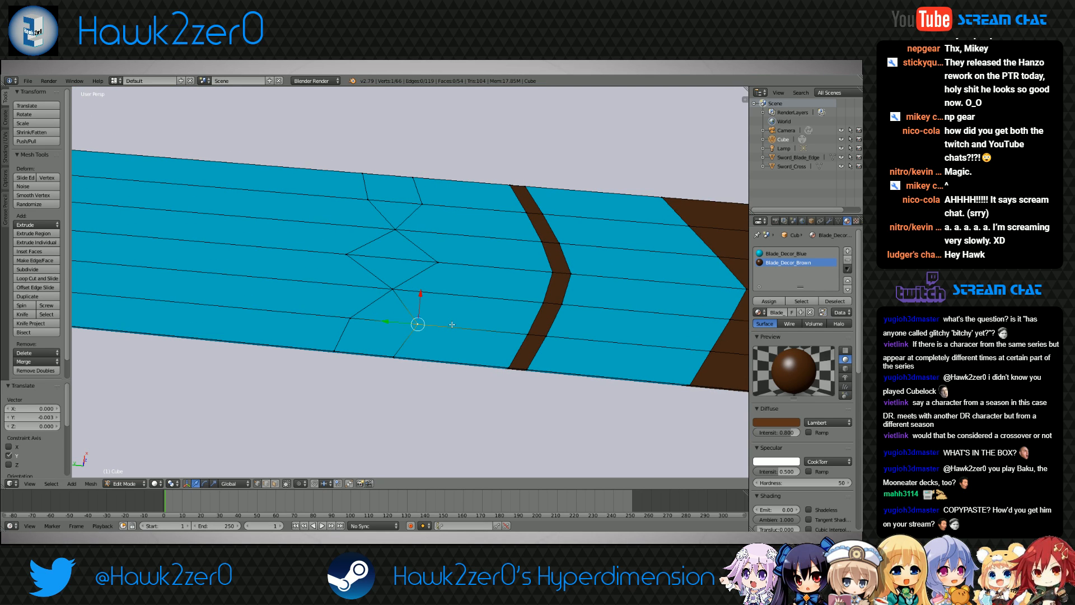
{"action": "key", "text": "g"}
{"action": "key", "text": "y"}
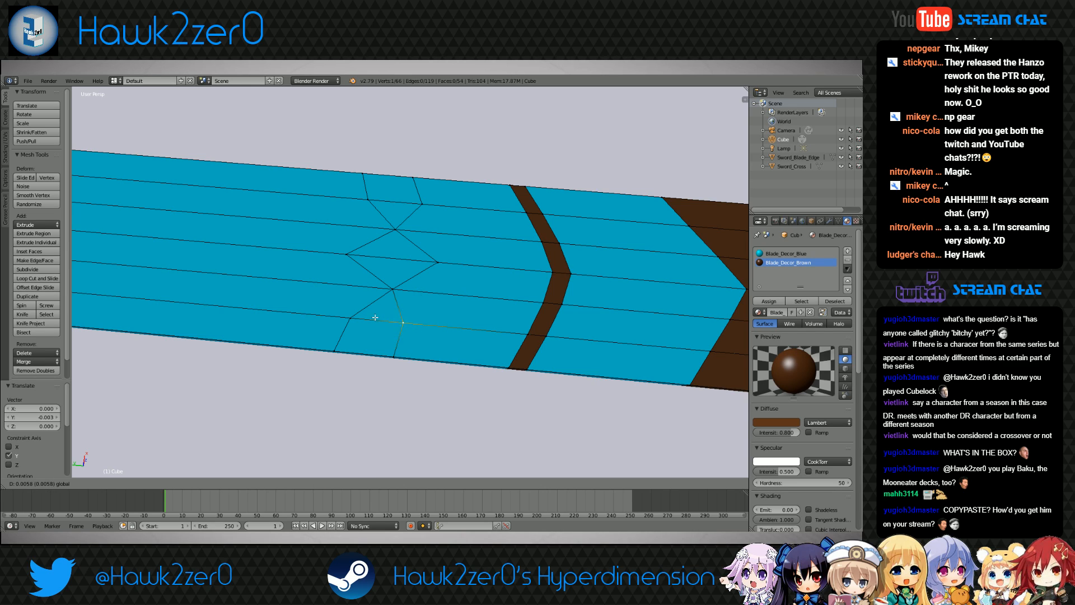
{"action": "left_click", "coordinate": [390, 317]}
Move the matching vertex on the farther loop about -0.006 along Y
{"action": "right_click", "coordinate": [350, 317]}
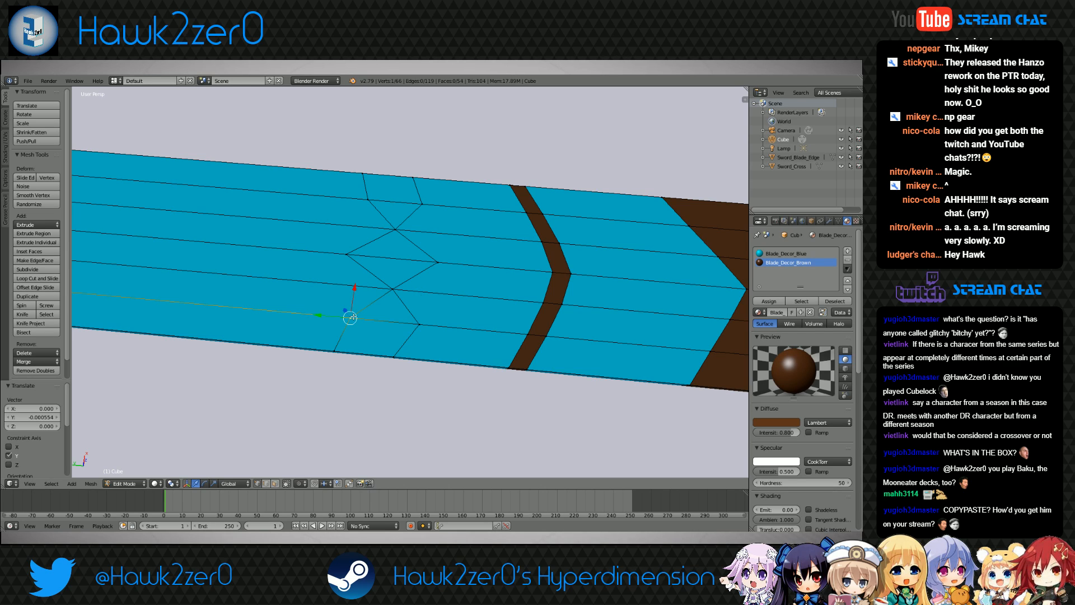
{"action": "key", "text": "g"}
{"action": "key", "text": "y"}
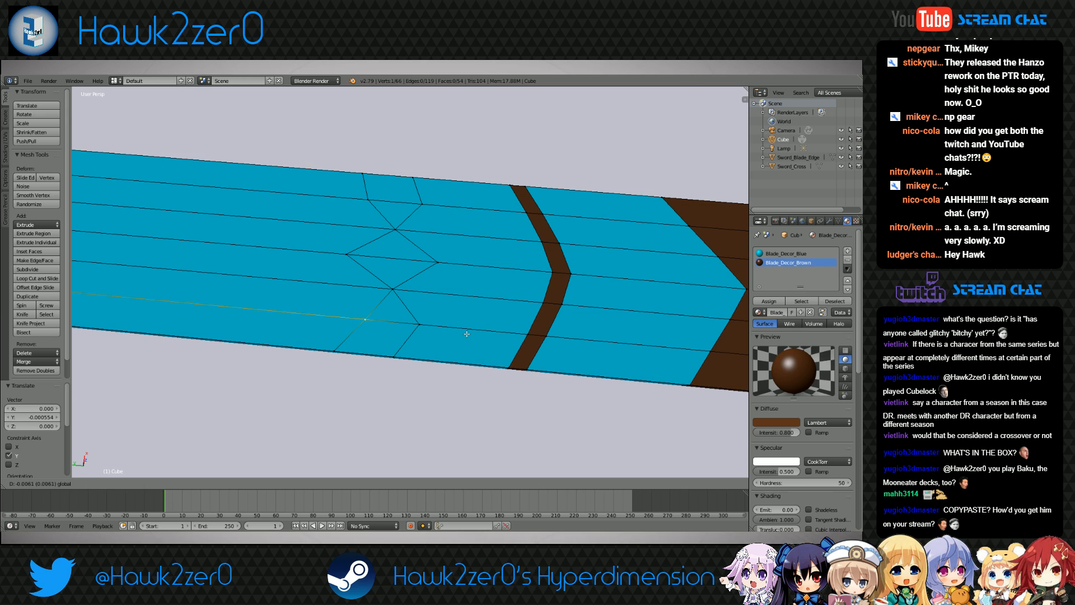
{"action": "left_click", "coordinate": [467, 334]}
In top view, select one merged side corner of the diamond and move it slightly along Y
{"action": "middle_click_drag", "start_coordinate": [440, 281], "coordinate": [449, 342], "text": "shift"}
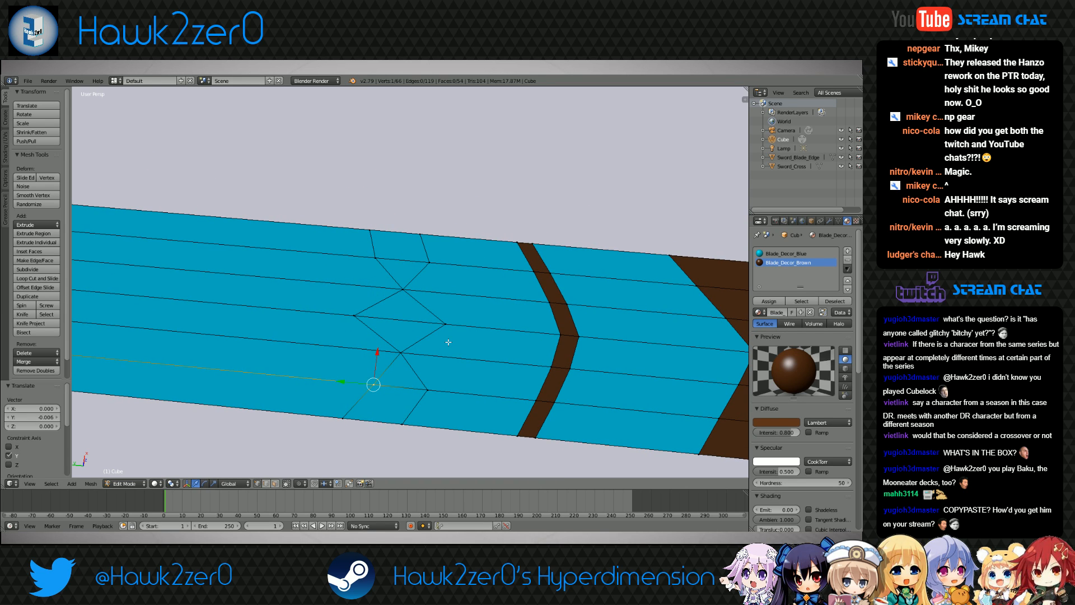
{"action": "key", "text": "KP_7"}
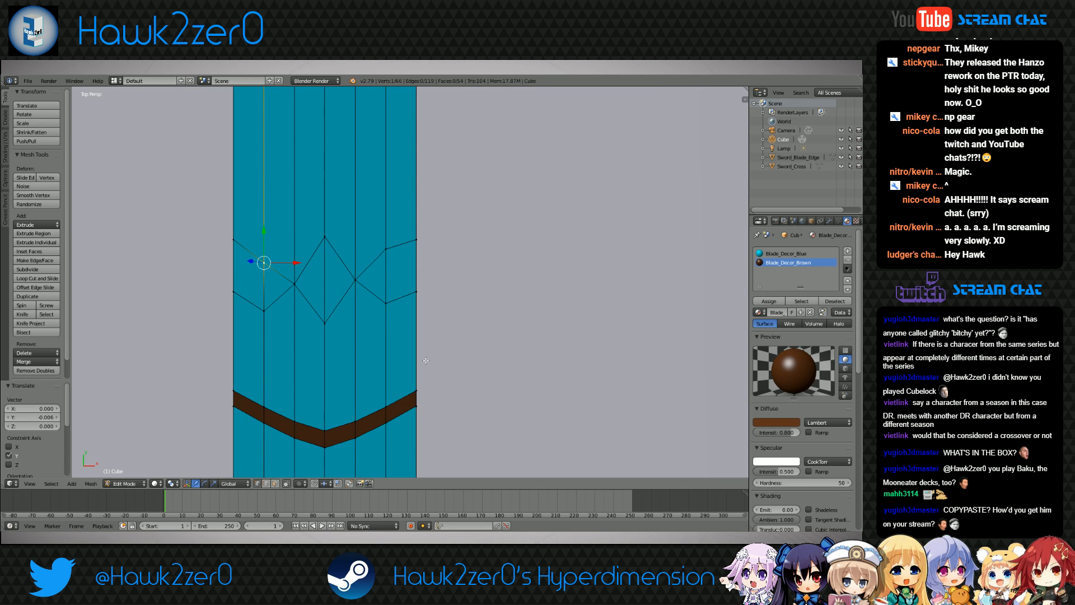
{"action": "middle_click_drag", "start_coordinate": [426, 361], "coordinate": [465, 363], "text": "shift"}
{"action": "right_click", "coordinate": [334, 288]}
{"action": "key", "text": "g"}
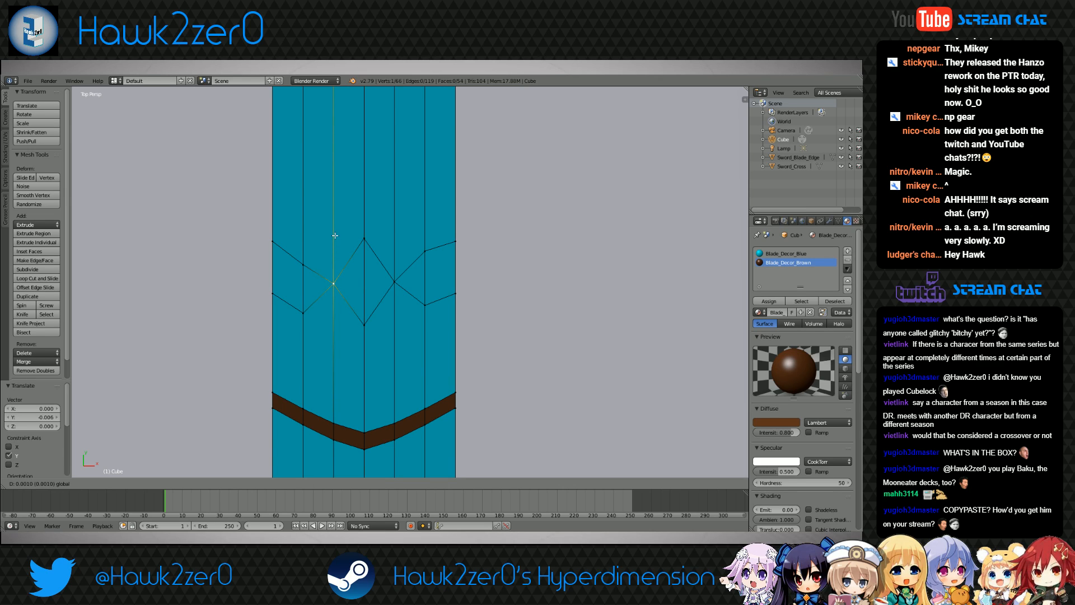
Nudge the diamond's left vertex about 0.002 and the neighbouring upper vertex about 0.001 along Y
{"action": "left_click", "coordinate": [338, 207]}
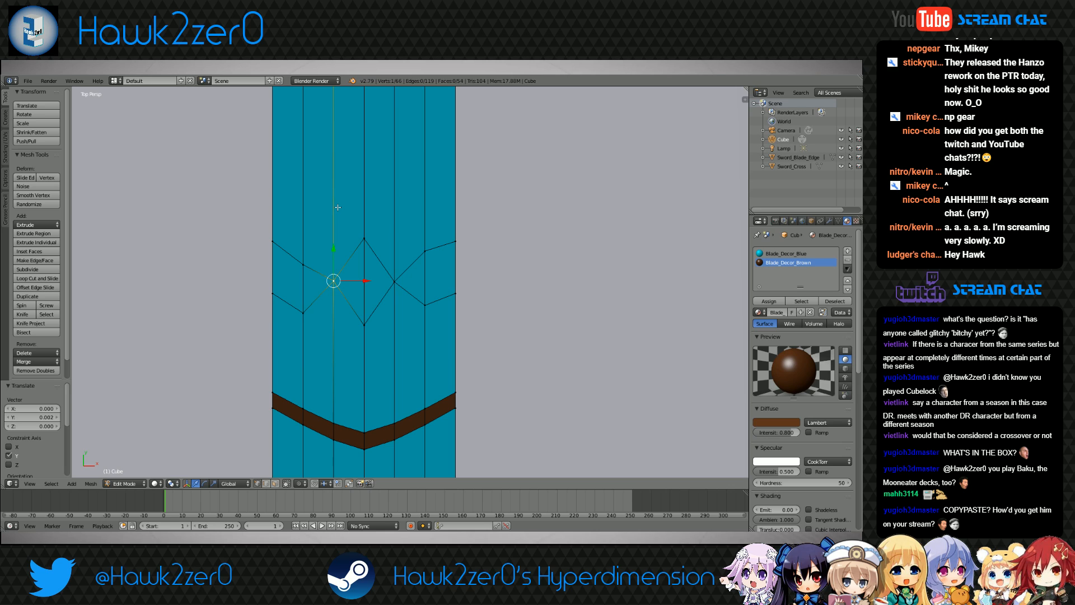
{"action": "right_click", "coordinate": [303, 264]}
{"action": "key", "text": "g"}
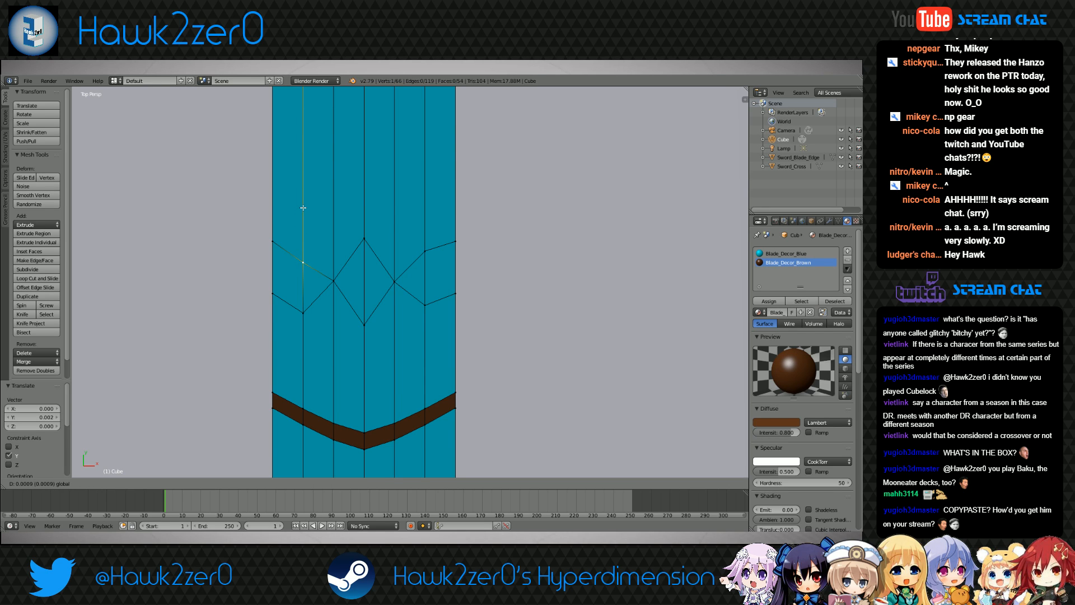
{"action": "left_click", "coordinate": [305, 199]}
Select the stacked vertex pair at the left edge of the lower zigzag line and move it about -0.022 along Y
{"action": "right_click", "coordinate": [273, 294]}
{"action": "middle_click_drag", "start_coordinate": [273, 293], "coordinate": [386, 242]}
{"action": "key", "text": "z"}
{"action": "right_click", "coordinate": [372, 335], "text": "shift"}
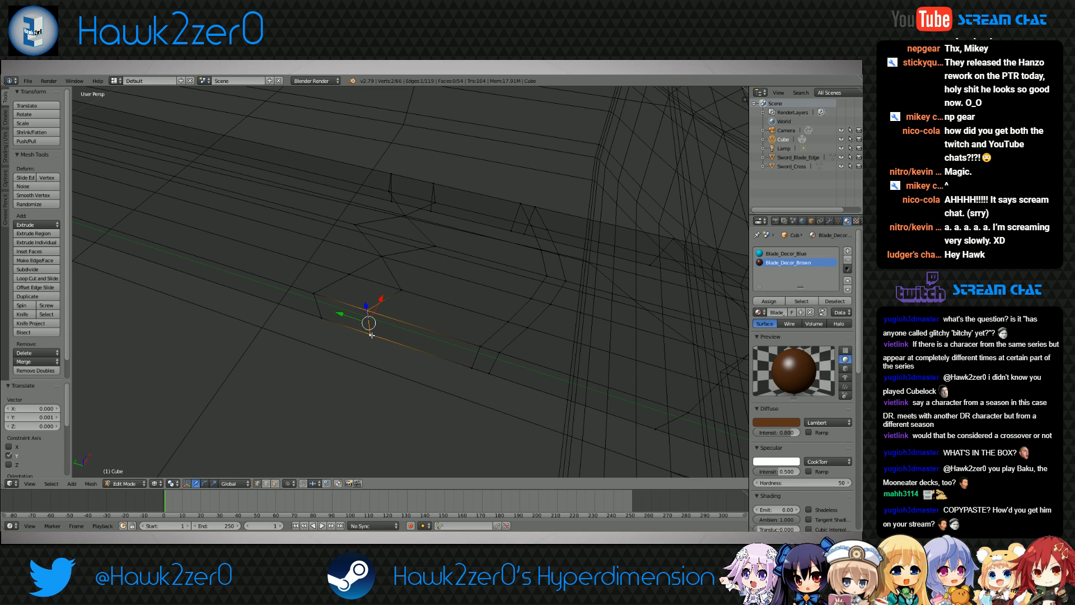
{"action": "key", "text": "KP_7"}
{"action": "key", "text": "z"}
{"action": "key", "text": "g"}
{"action": "key", "text": "y"}
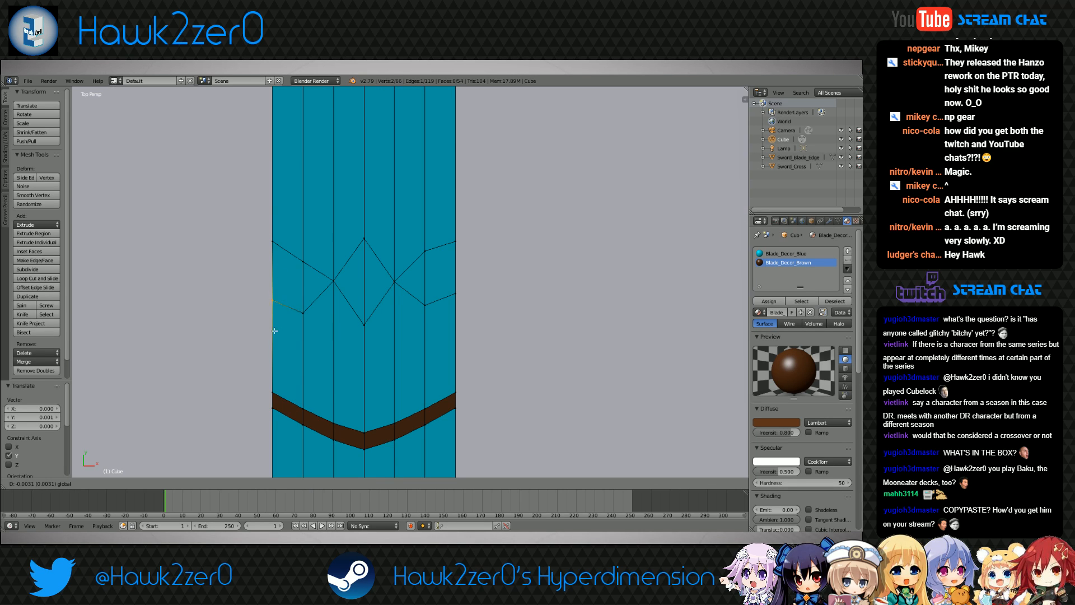
{"action": "left_click", "coordinate": [342, 335]}
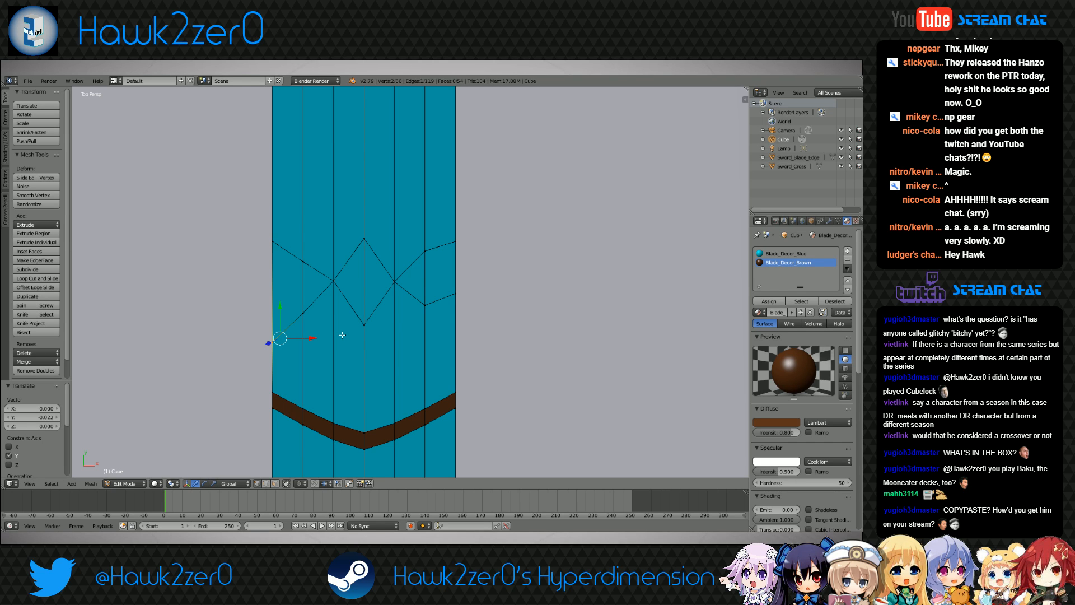
Select the matching lower vertex pair on the strip's right edge and move it about -0.016 along Y
{"action": "right_click", "coordinate": [423, 305]}
{"action": "mouse_move", "coordinate": [489, 375]}
{"action": "middle_mouse_down"}
{"action": "mouse_move", "coordinate": [412, 331]}
{"action": "mouse_move", "coordinate": [383, 282]}
{"action": "middle_mouse_up"}
{"action": "key", "text": "z"}
{"action": "right_click", "coordinate": [415, 243], "text": "shift"}
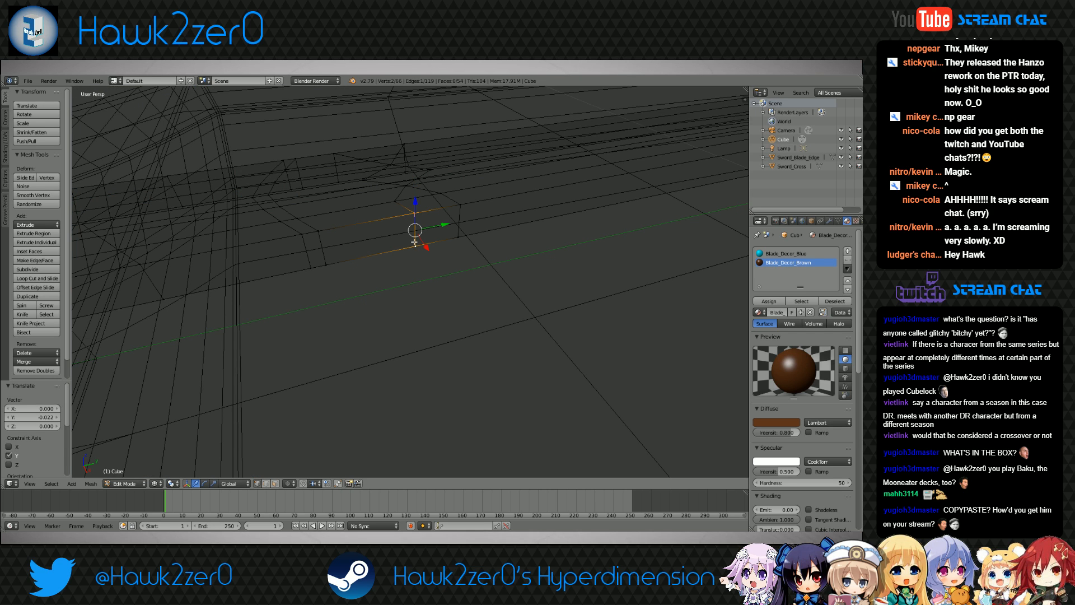
{"action": "key", "text": "z"}
{"action": "middle_click_drag", "start_coordinate": [404, 193], "coordinate": [491, 265]}
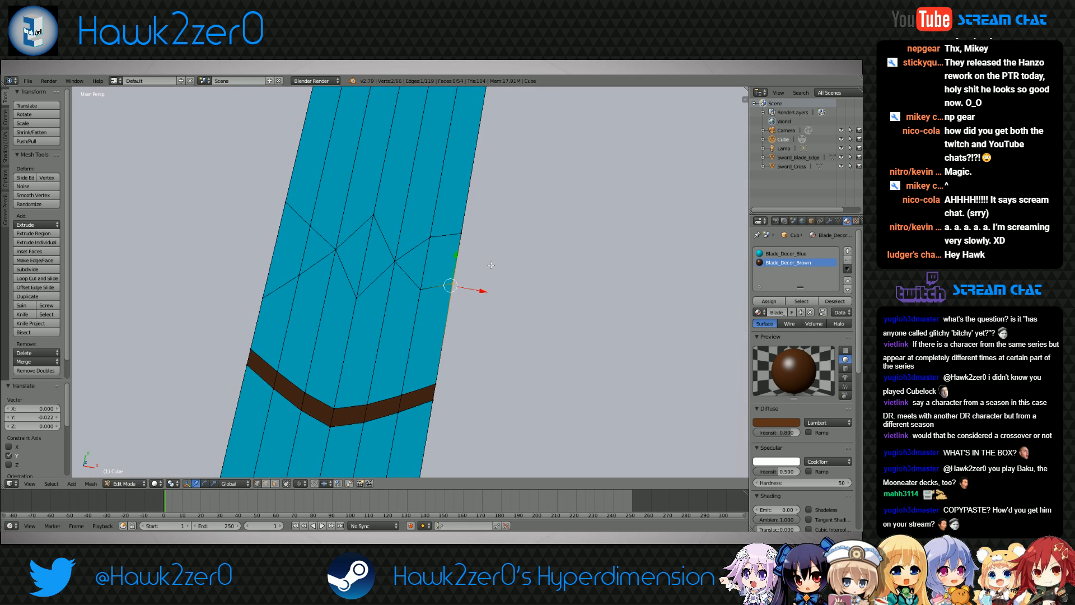
{"action": "key", "text": "KP_7"}
{"action": "left_click_drag", "start_coordinate": [454, 265], "coordinate": [455, 265]}
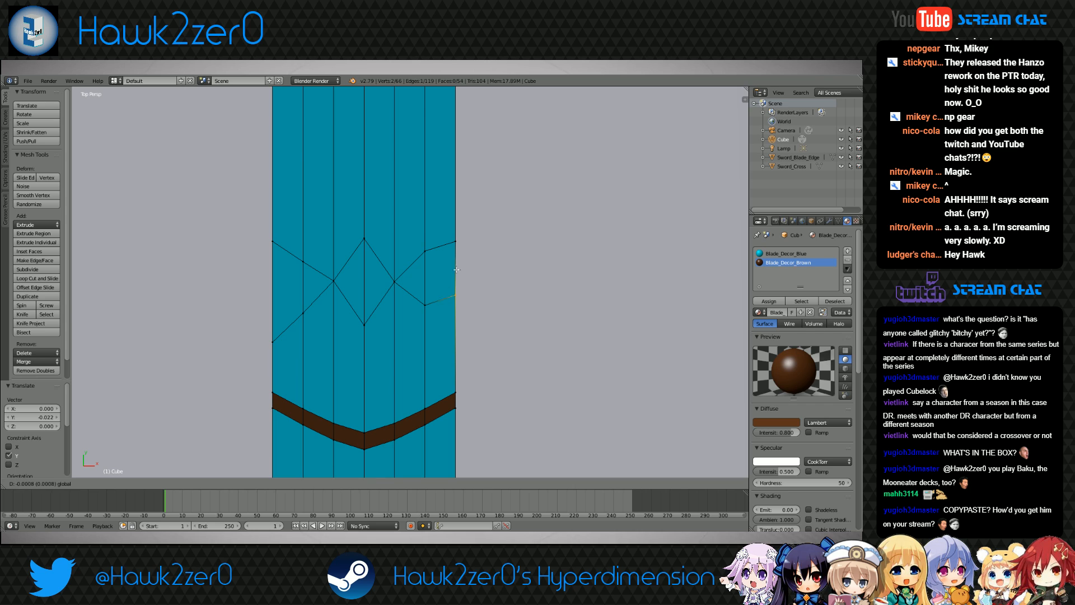
{"action": "left_click_drag", "start_coordinate": [402, 210], "coordinate": [403, 210]}
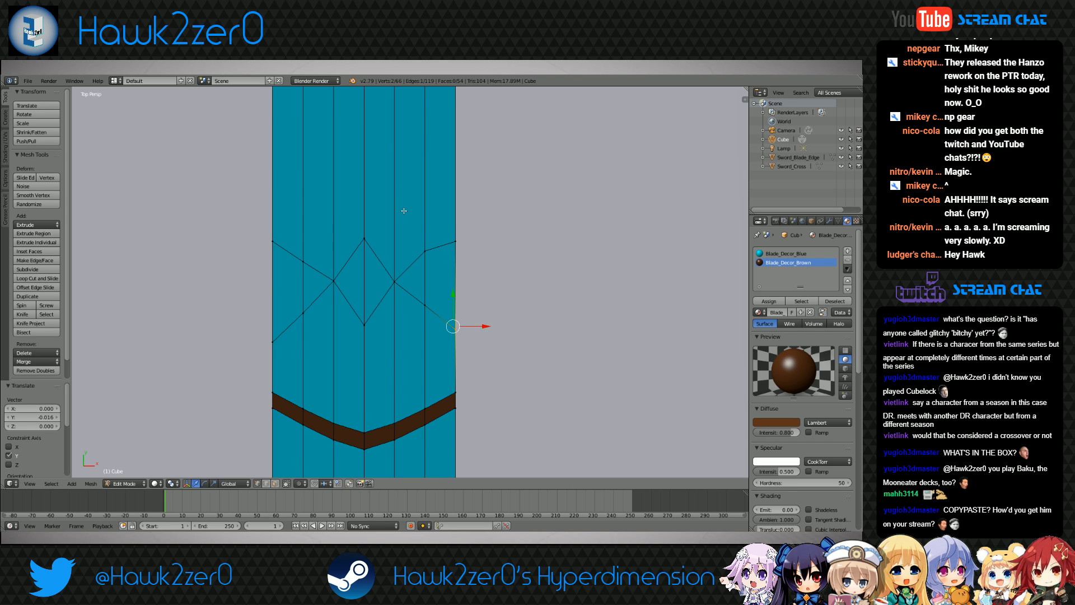
Select the upper vertex pair on the strip's right edge and adjust its height along Y to match the left side
{"action": "middle_click_drag", "start_coordinate": [404, 210], "coordinate": [461, 221]}
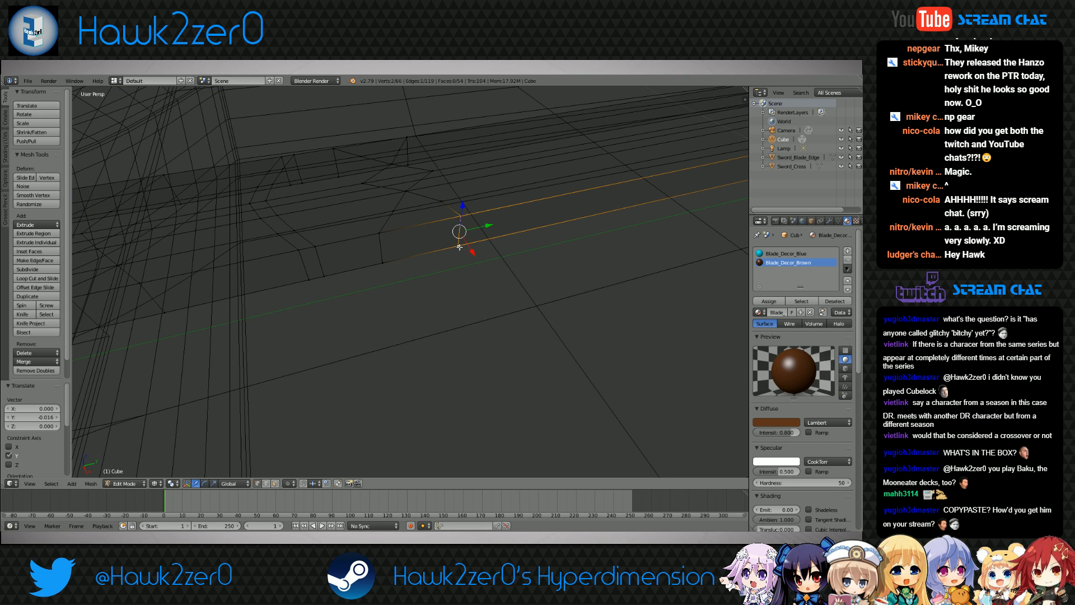
{"action": "key", "text": "KP_7"}
{"action": "key", "text": "z"}
{"action": "key", "text": "g"}
{"action": "key", "text": "y"}
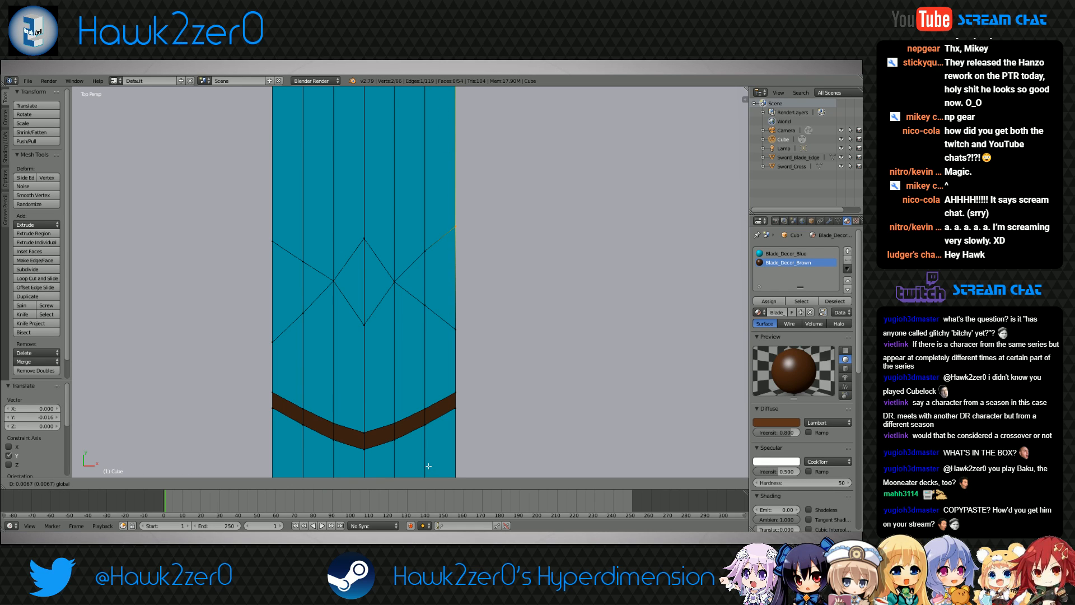
{"action": "left_click", "coordinate": [426, 461]}
{"action": "key", "text": "g"}
{"action": "left_click", "coordinate": [462, 325]}
Move the upper vertex between the diamond and the right edge about -0.004 along Y
{"action": "right_click", "coordinate": [426, 250]}
{"action": "middle_click_drag", "start_coordinate": [425, 251], "coordinate": [429, 286]}
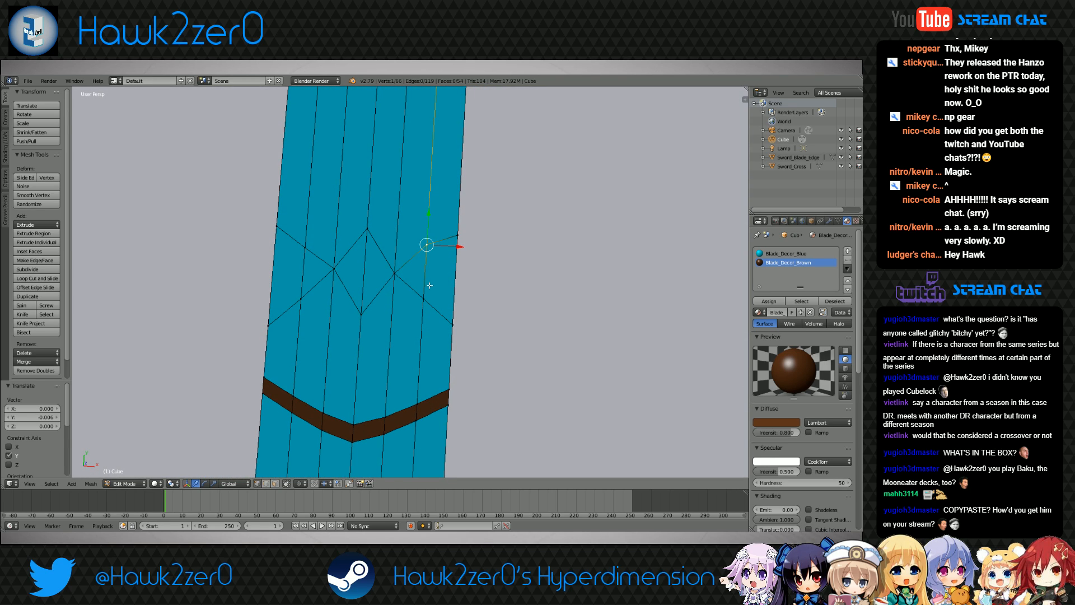
{"action": "key", "text": "g"}
{"action": "key", "text": "y"}
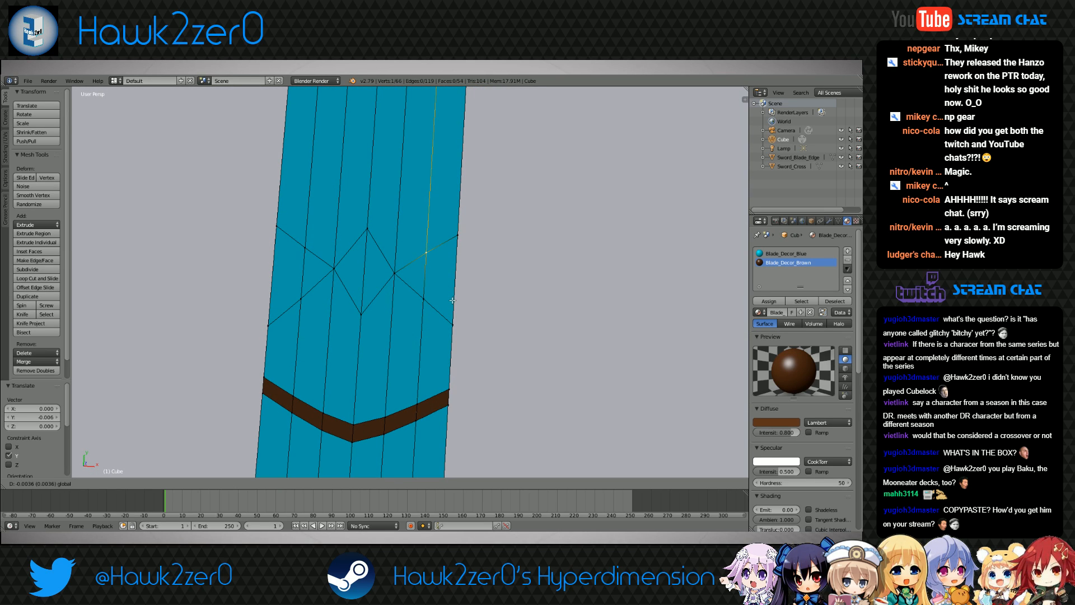
{"action": "left_click", "coordinate": [454, 300]}
{"action": "key", "text": "KP_7"}
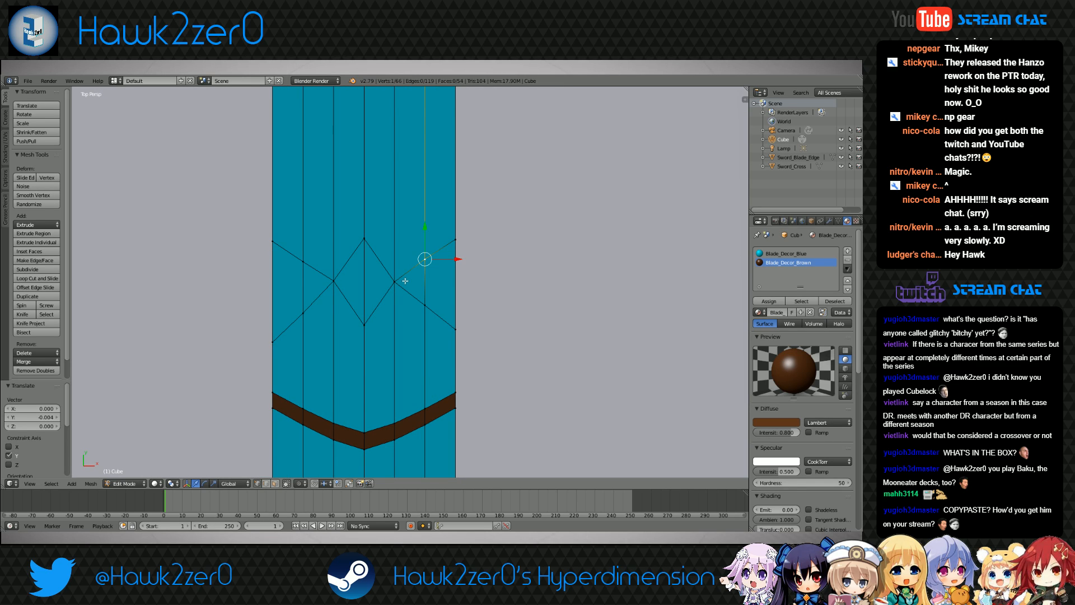
Shorten the central diamond by scaling its top and bottom vertices closer together along Y
{"action": "right_click", "coordinate": [364, 324]}
{"action": "right_click", "coordinate": [365, 237], "text": "shift"}
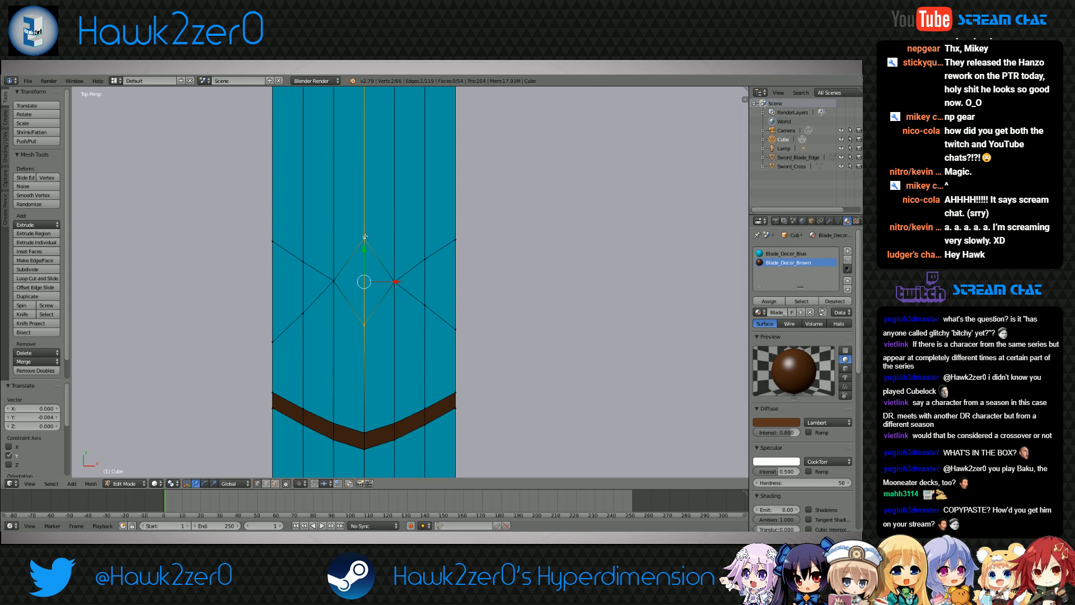
{"action": "key", "text": "s"}
{"action": "key", "text": "y"}
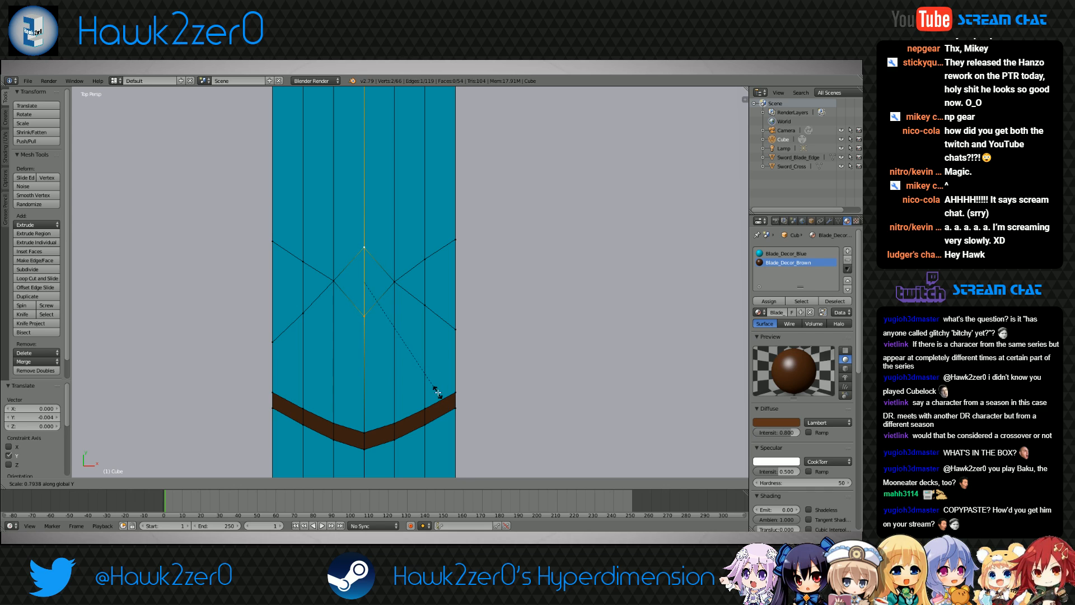
{"action": "left_click", "coordinate": [431, 376]}
Select the faces of the central diamond and assign the Blade_Decor_Brown material to them
{"action": "key", "text": "a"}
{"action": "scroll", "coordinate": [358, 377], "scroll_direction": "down", "scroll_amount": 4}
{"action": "middle_click_drag", "start_coordinate": [353, 378], "coordinate": [478, 385]}
{"action": "left_click", "coordinate": [275, 484]}
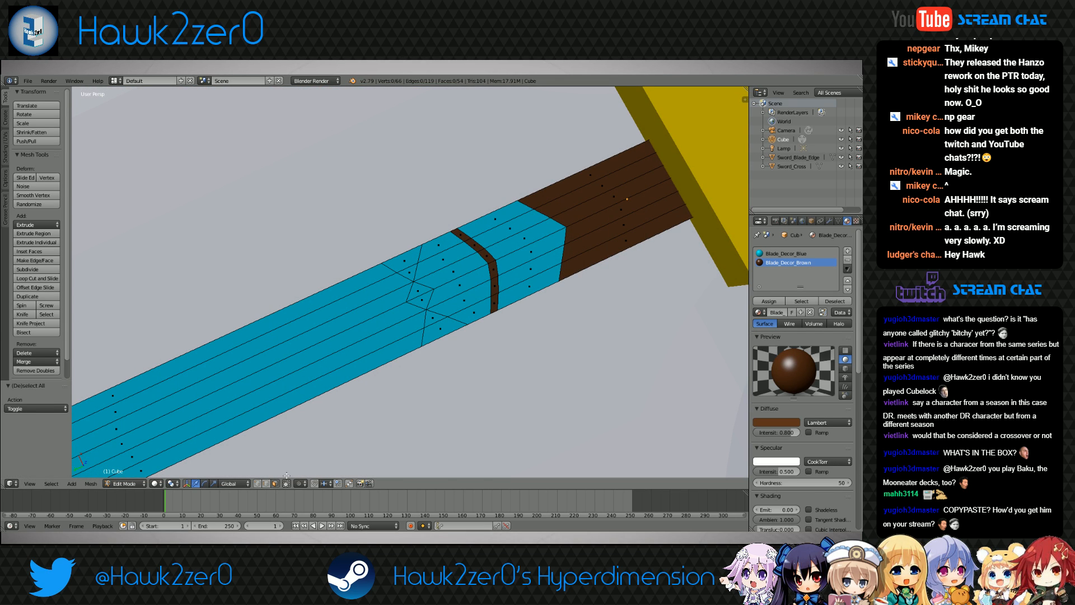
{"action": "key", "text": "c"}
{"action": "left_click", "coordinate": [420, 295]}
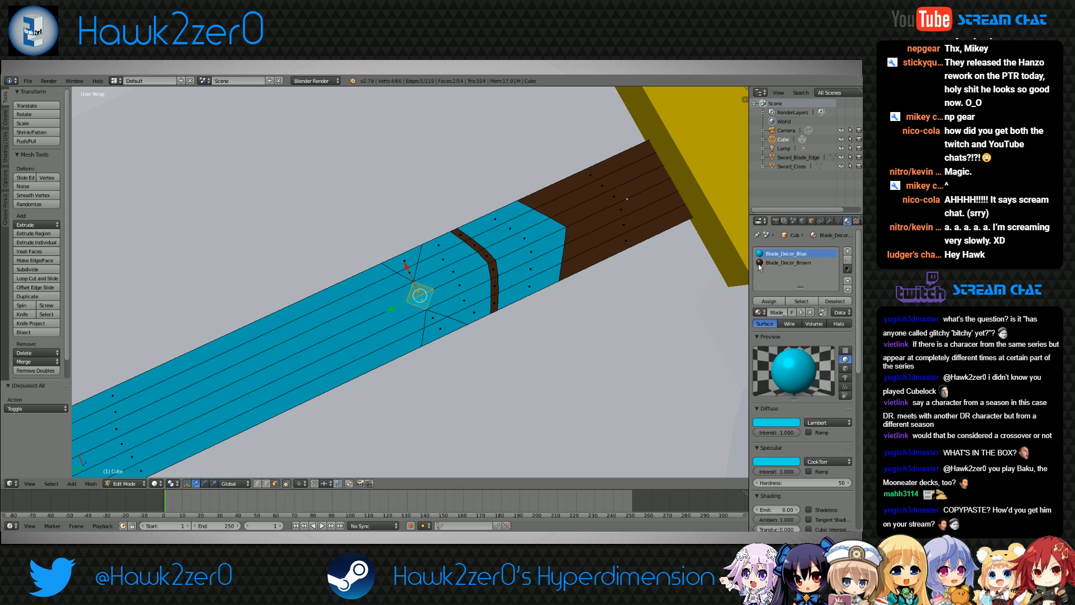
{"action": "left_click", "coordinate": [775, 301]}
Switch to Object Mode and inspect the brown diamond on the blade decoration from several distances and angles
{"action": "left_click", "coordinate": [124, 484]}
{"action": "left_click", "coordinate": [124, 476]}
{"action": "scroll", "coordinate": [358, 403], "scroll_direction": "down", "scroll_amount": 5}
{"action": "scroll", "coordinate": [425, 344], "scroll_direction": "up", "scroll_amount": 6}
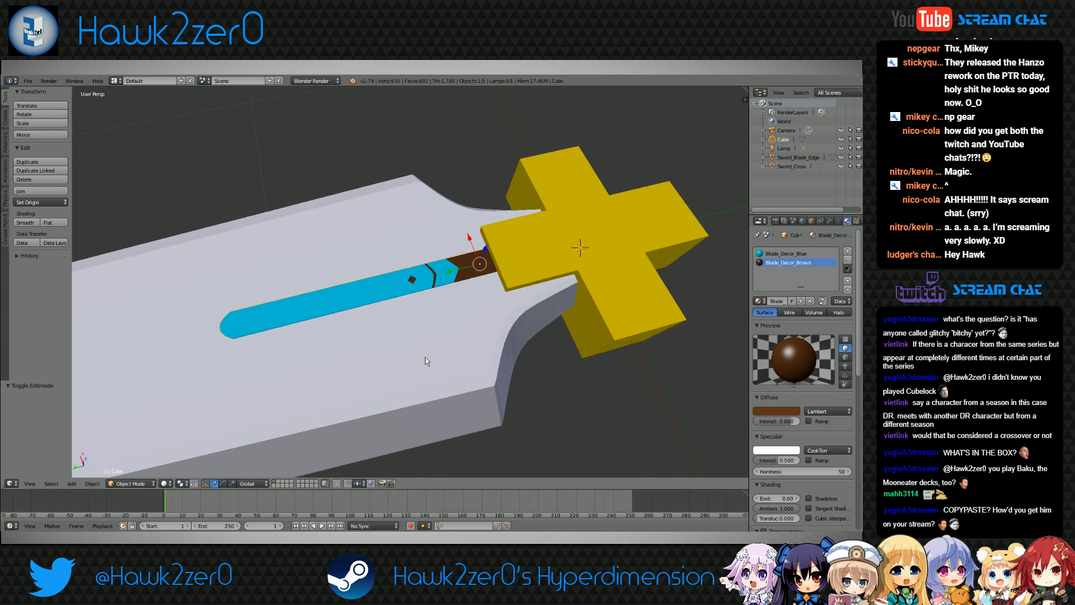
{"action": "middle_click_drag", "start_coordinate": [425, 357], "coordinate": [457, 374]}
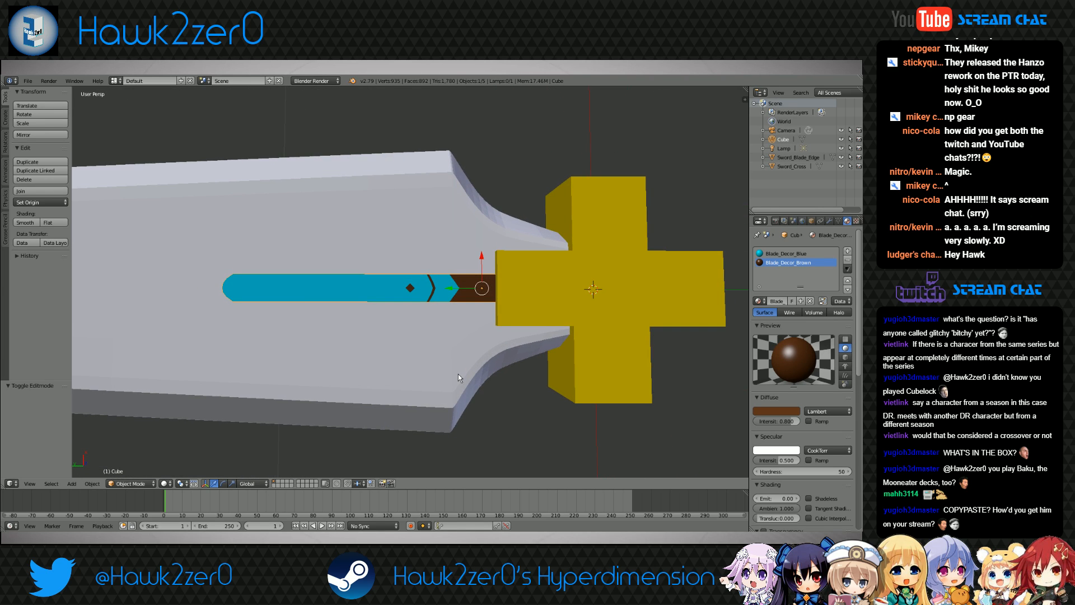
{"action": "scroll", "coordinate": [458, 374], "scroll_direction": "down", "scroll_amount": 5}
{"action": "scroll", "coordinate": [461, 373], "scroll_direction": "up", "scroll_amount": 8}
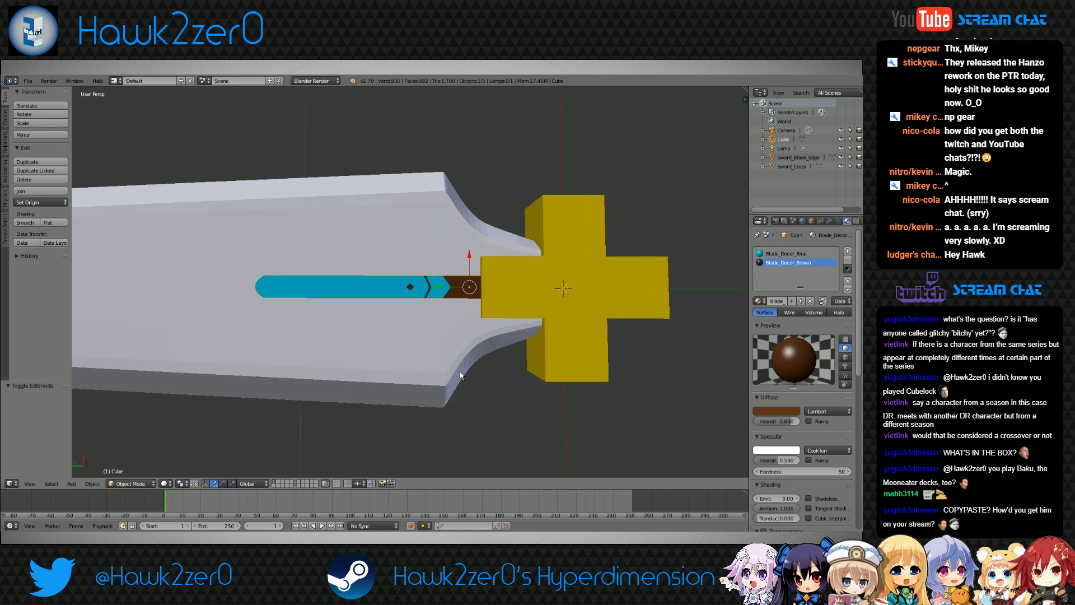
{"action": "middle_click_drag", "start_coordinate": [461, 376], "coordinate": [470, 341]}
In Edit Mode, duplicate the whole decoration strip and move the copy about -0.381 along Z, below the blade
{"action": "left_click", "coordinate": [132, 484]}
{"action": "left_click", "coordinate": [131, 465]}
{"action": "middle_click_drag", "start_coordinate": [414, 305], "coordinate": [430, 293]}
{"action": "key", "text": "a"}
{"action": "key", "text": "a"}
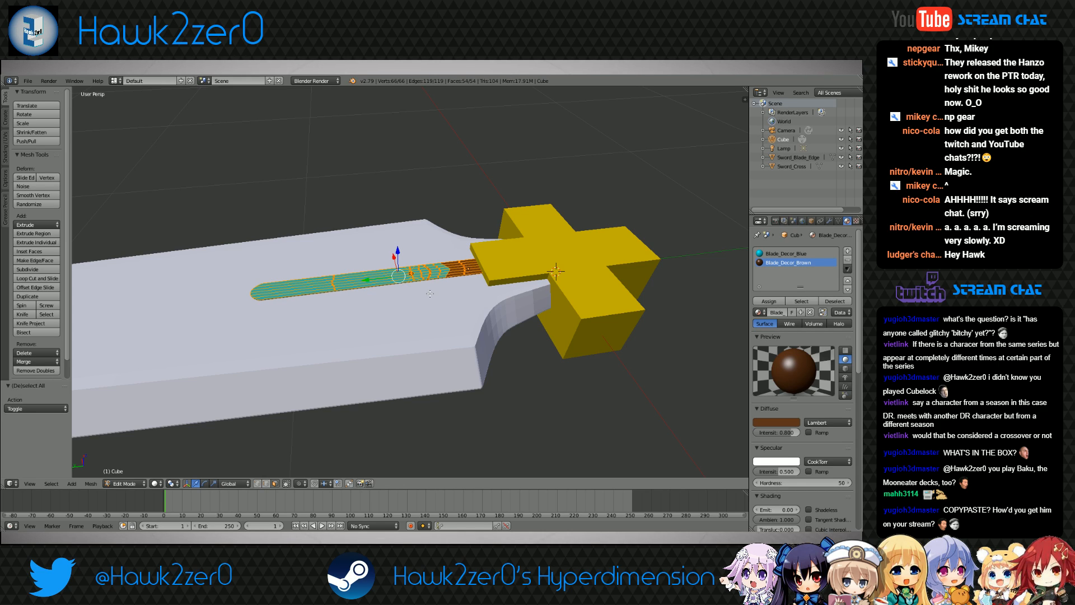
{"action": "key", "text": "shift+d"}
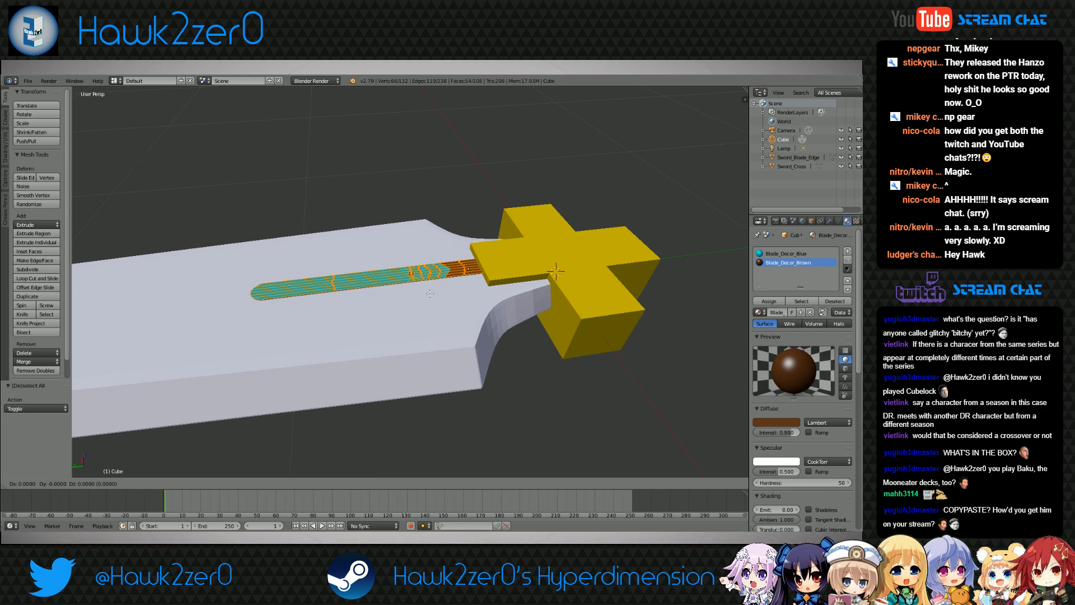
{"action": "key", "text": "z"}
{"action": "left_click", "coordinate": [433, 362]}
{"action": "middle_click_drag", "start_coordinate": [433, 361], "coordinate": [455, 312]}
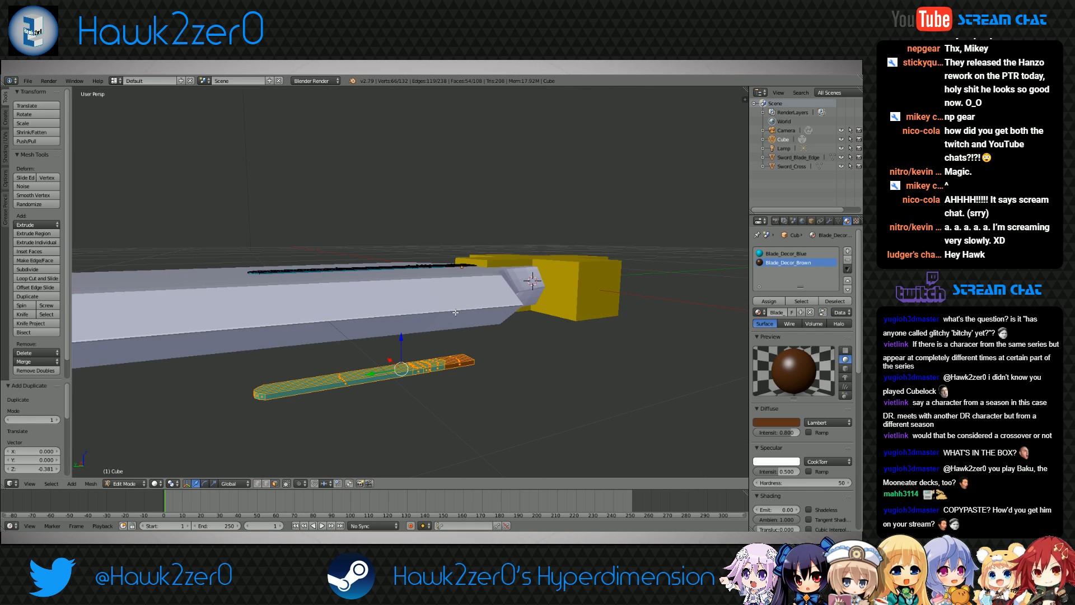
Rotate the duplicated strip 180° about Y and move it about 0.219 along Z toward the blade's underside
{"action": "type", "text": "ry180"}
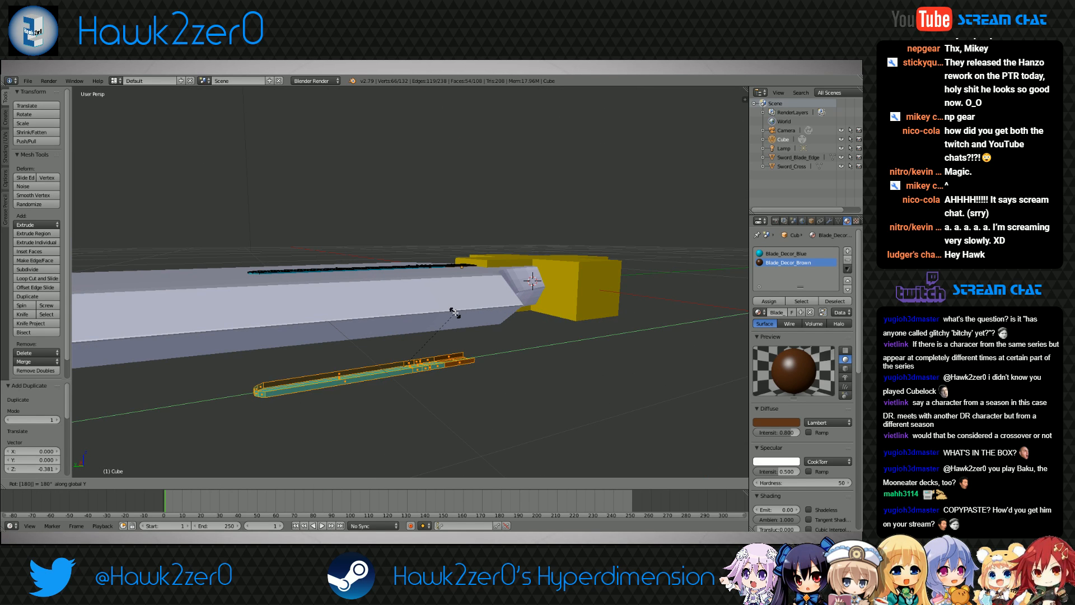
{"action": "key", "text": "Return"}
{"action": "middle_click_drag", "start_coordinate": [455, 312], "coordinate": [486, 325]}
{"action": "scroll", "coordinate": [486, 324], "scroll_direction": "up", "scroll_amount": 4}
{"action": "key", "text": "g"}
{"action": "key", "text": "z"}
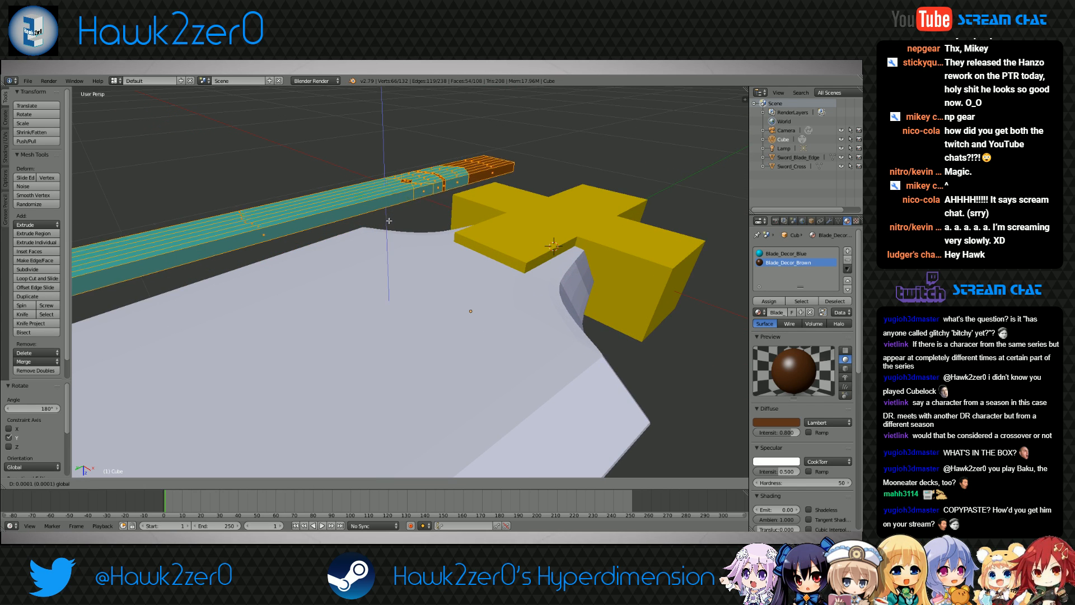
{"action": "left_click", "coordinate": [418, 210]}
Sink the duplicated strip a further 0.011 or so along Z into the blade's underside and clear the selection
{"action": "mouse_move", "coordinate": [418, 210]}
{"action": "middle_mouse_down"}
{"action": "mouse_move", "coordinate": [473, 196]}
{"action": "mouse_move", "coordinate": [569, 301]}
{"action": "mouse_move", "coordinate": [569, 374]}
{"action": "mouse_move", "coordinate": [534, 356]}
{"action": "mouse_move", "coordinate": [569, 306]}
{"action": "mouse_move", "coordinate": [521, 163]}
{"action": "mouse_move", "coordinate": [512, 205]}
{"action": "middle_mouse_up"}
{"action": "key", "text": "z"}
{"action": "key", "text": "z"}
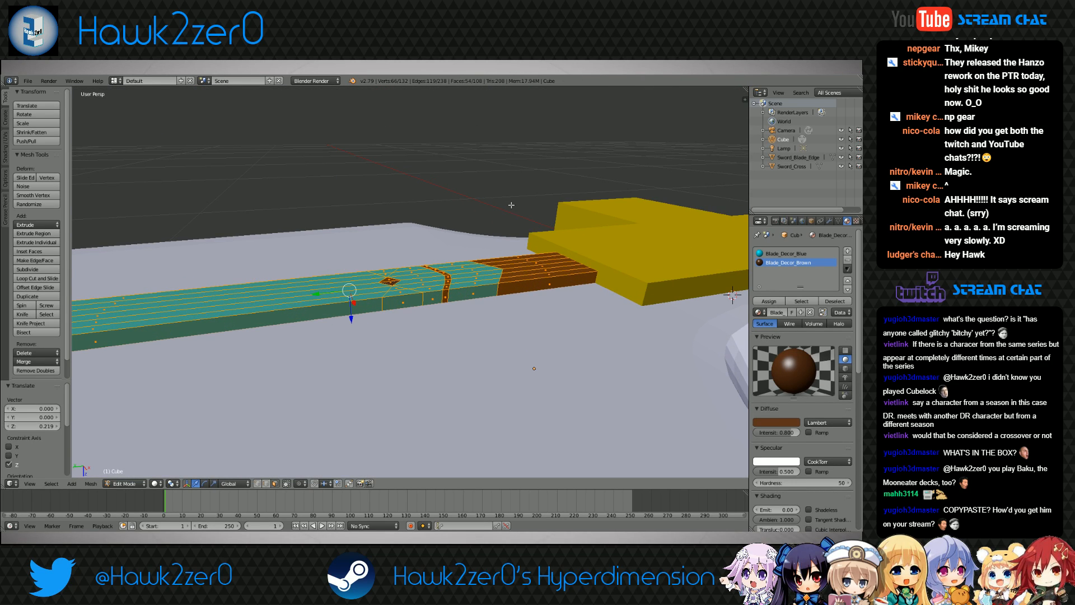
{"action": "key", "text": "g"}
{"action": "key", "text": "z"}
{"action": "left_click", "coordinate": [380, 409]}
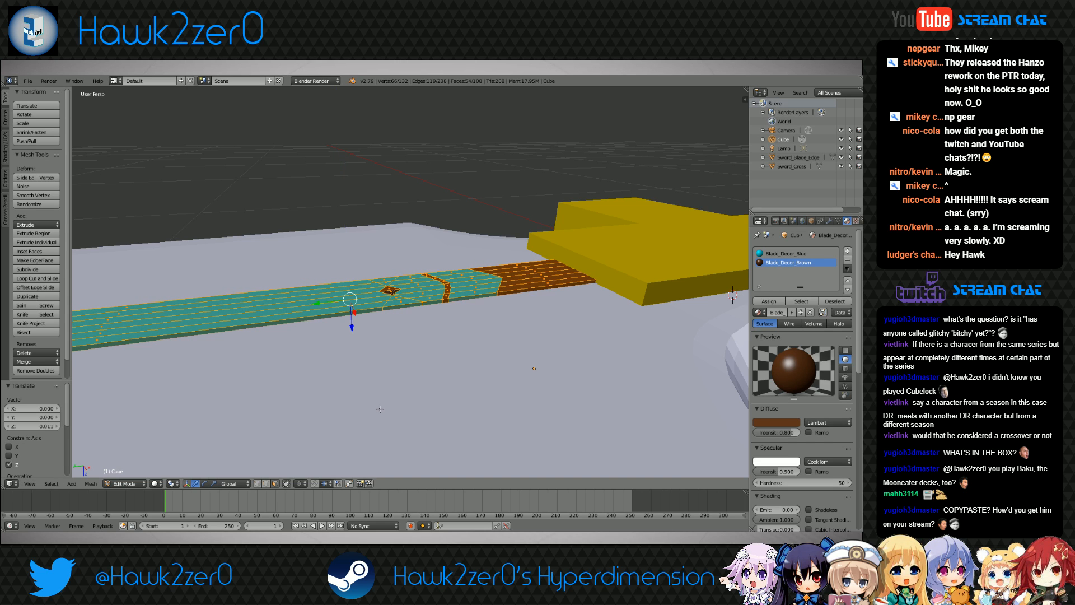
{"action": "middle_click_drag", "start_coordinate": [380, 409], "coordinate": [469, 289]}
{"action": "key", "text": "a"}
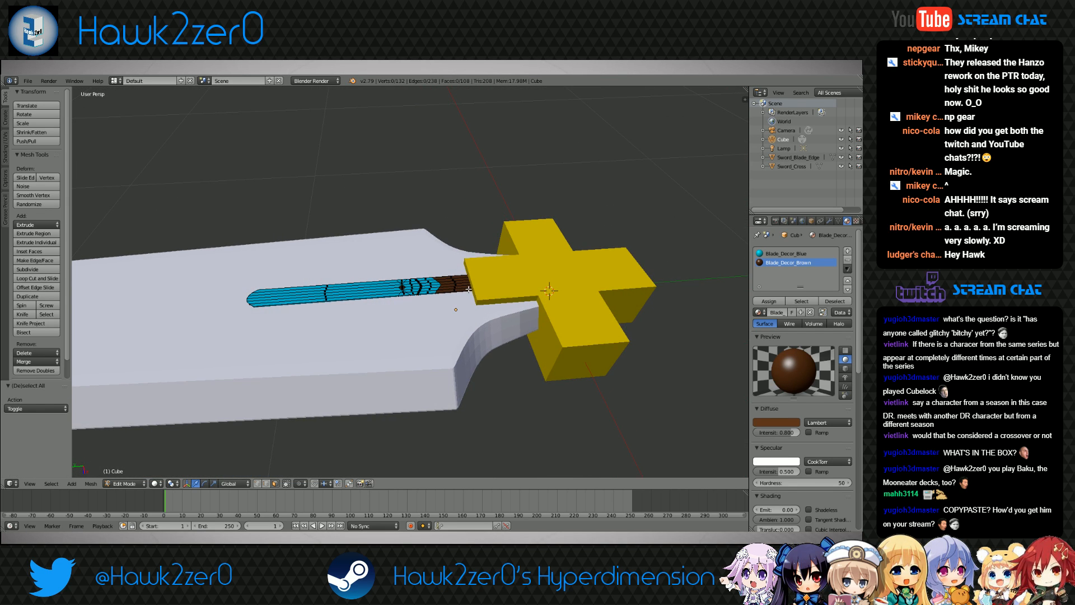
Return to Object Mode, check the strip where it meets the cross guard, and deselect everything to view the whole sword
{"action": "left_click", "coordinate": [126, 483]}
{"action": "left_click", "coordinate": [128, 472]}
{"action": "middle_click_drag", "start_coordinate": [358, 456], "coordinate": [387, 307]}
{"action": "scroll", "coordinate": [396, 280], "scroll_direction": "up", "scroll_amount": 4}
{"action": "middle_click_drag", "start_coordinate": [501, 247], "coordinate": [436, 330], "text": "shift"}
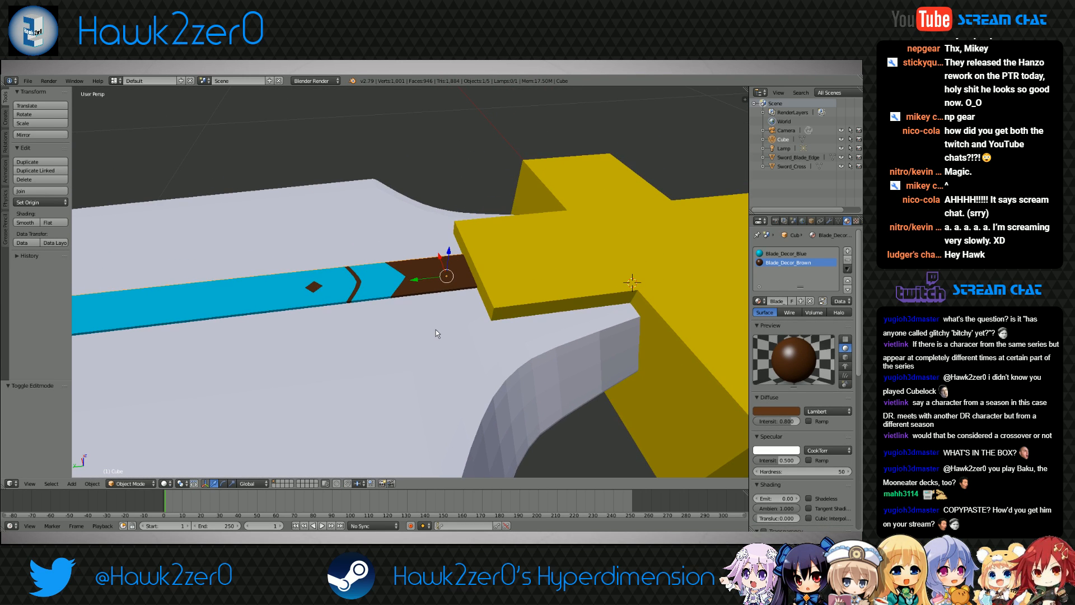
{"action": "left_click_drag", "start_coordinate": [431, 282], "coordinate": [448, 282]}
{"action": "scroll", "coordinate": [410, 342], "scroll_direction": "down", "scroll_amount": 4}
{"action": "key", "text": "a"}
{"action": "scroll", "coordinate": [384, 403], "scroll_direction": "down", "scroll_amount": 3}
{"action": "middle_click_drag", "start_coordinate": [384, 403], "coordinate": [385, 358]}
{"action": "scroll", "coordinate": [388, 363], "scroll_direction": "down", "scroll_amount": 6}
{"action": "scroll", "coordinate": [385, 357], "scroll_direction": "up", "scroll_amount": 3}
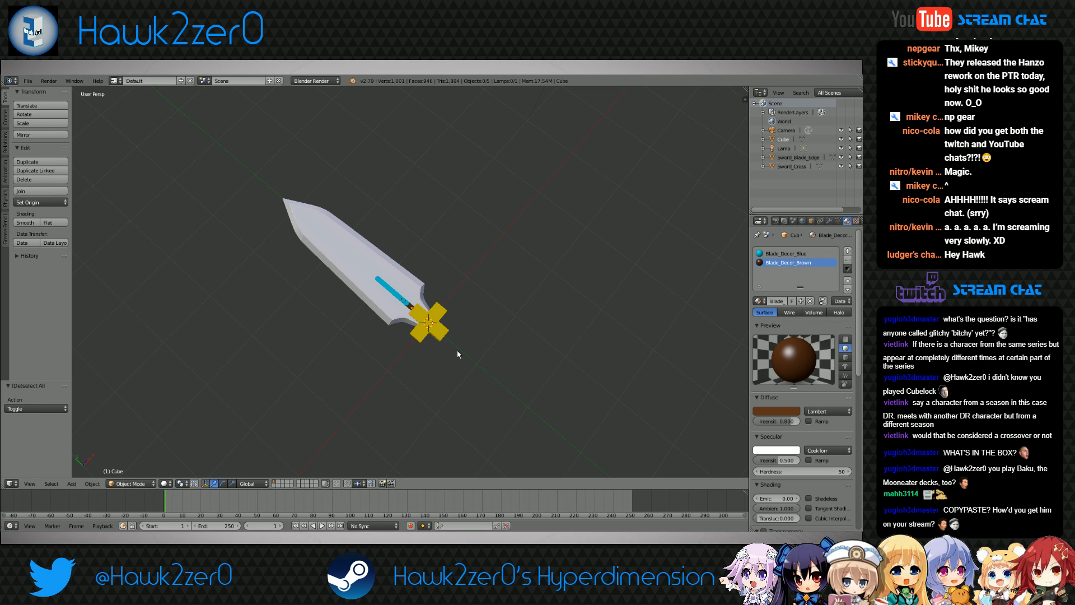
Add a mesh cylinder at the cross guard and flatten it along Z to a scale of about 0.193
{"action": "middle_click_drag", "start_coordinate": [457, 350], "coordinate": [401, 328]}
{"action": "key", "text": "shift+a"}
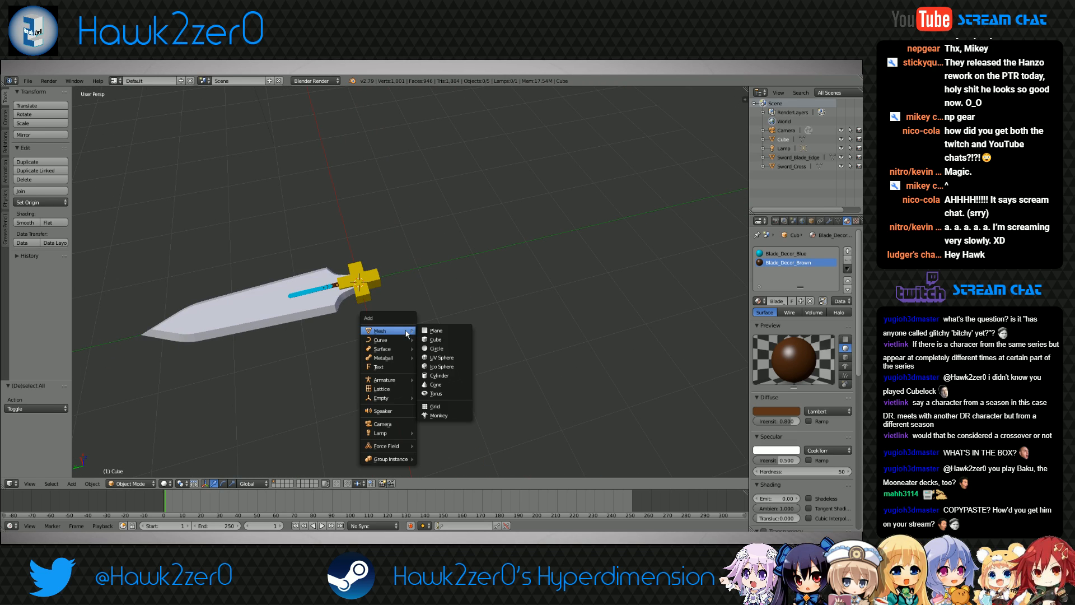
{"action": "mouse_move", "coordinate": [403, 331]}
{"action": "left_click", "coordinate": [448, 375]}
{"action": "middle_click_drag", "start_coordinate": [448, 377], "coordinate": [399, 362]}
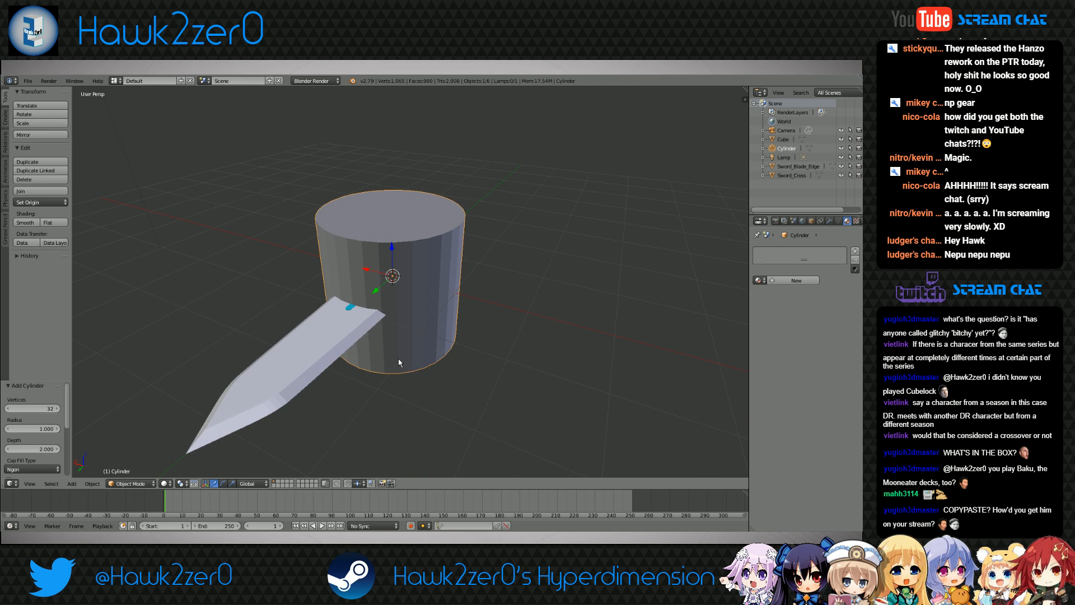
{"action": "left_click", "coordinate": [591, 388]}
{"action": "key", "text": "s"}
{"action": "key", "text": "z"}
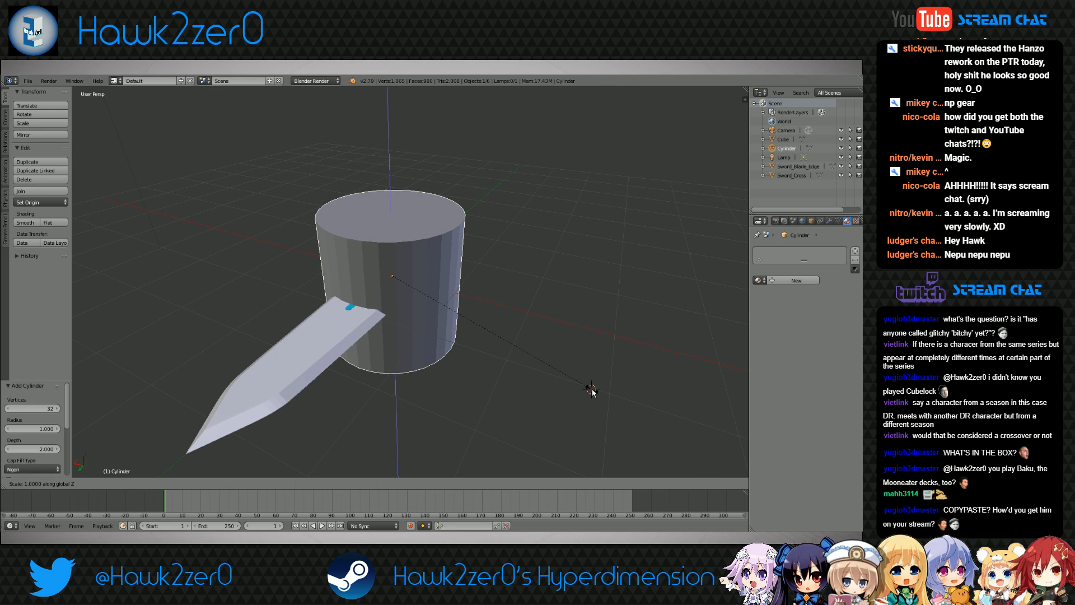
{"action": "left_click", "coordinate": [437, 278]}
Flatten the cylinder further along Z by a scale factor of about 0.725
{"action": "middle_click_drag", "start_coordinate": [437, 278], "coordinate": [610, 395]}
{"action": "key", "text": "s"}
{"action": "key", "text": "z"}
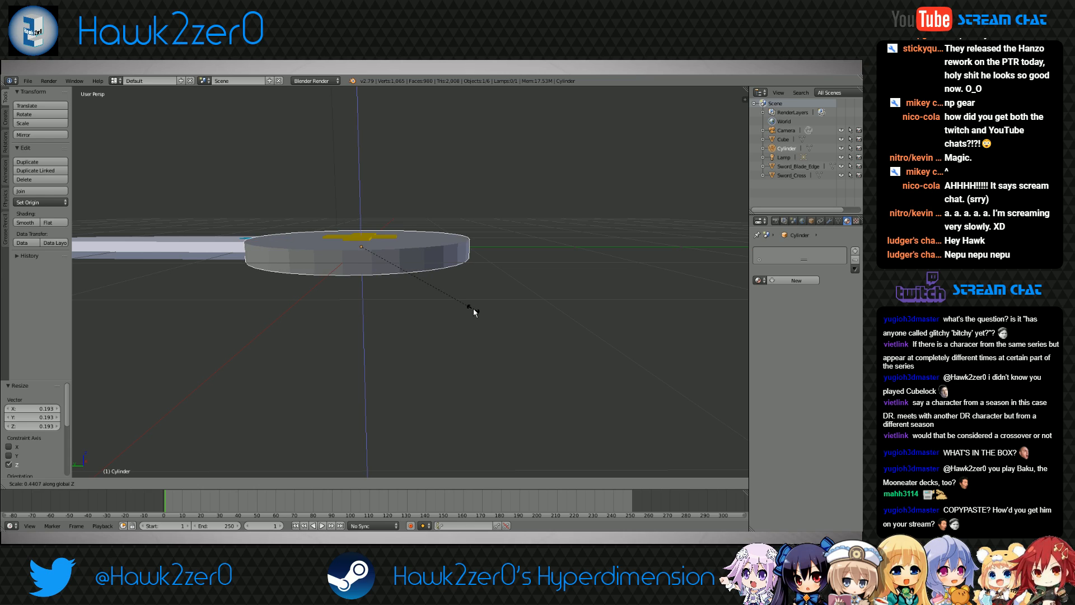
{"action": "left_click", "coordinate": [541, 363]}
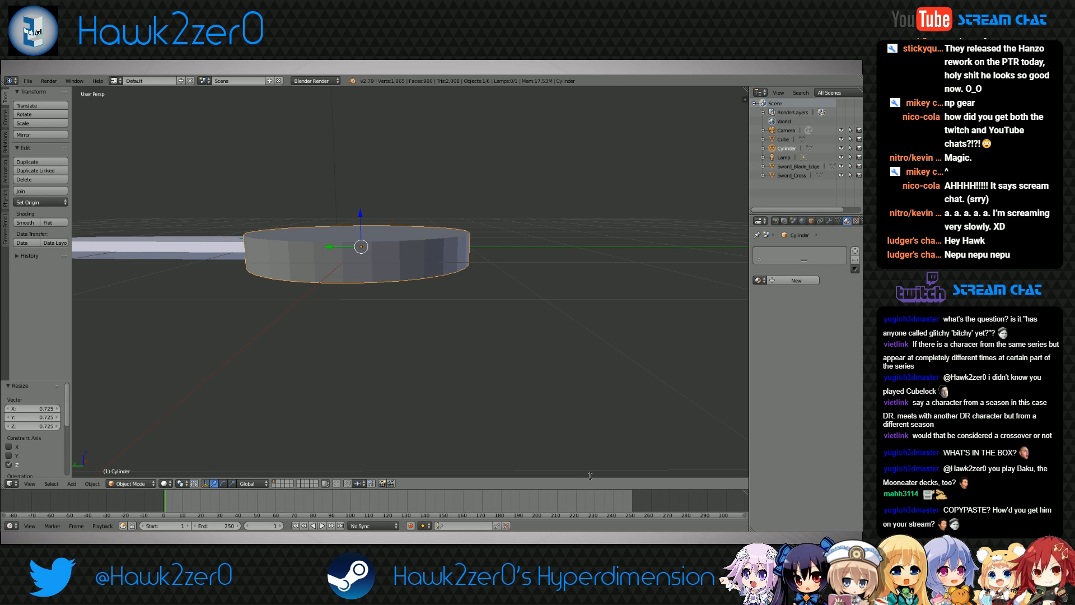
Check the cylinder against the cross guard in wireframe and shrink it uniformly to a scale of about 0.635
{"action": "mouse_move", "coordinate": [493, 347]}
{"action": "middle_mouse_down"}
{"action": "mouse_move", "coordinate": [526, 358]}
{"action": "mouse_move", "coordinate": [497, 353]}
{"action": "mouse_move", "coordinate": [482, 368]}
{"action": "mouse_move", "coordinate": [481, 327]}
{"action": "mouse_move", "coordinate": [474, 406]}
{"action": "mouse_move", "coordinate": [456, 410]}
{"action": "mouse_move", "coordinate": [466, 409]}
{"action": "middle_mouse_up"}
{"action": "key", "text": "z"}
{"action": "key", "text": "z"}
{"action": "key", "text": "z"}
{"action": "key", "text": "z"}
{"action": "key", "text": "s"}
{"action": "left_click", "coordinate": [523, 351]}
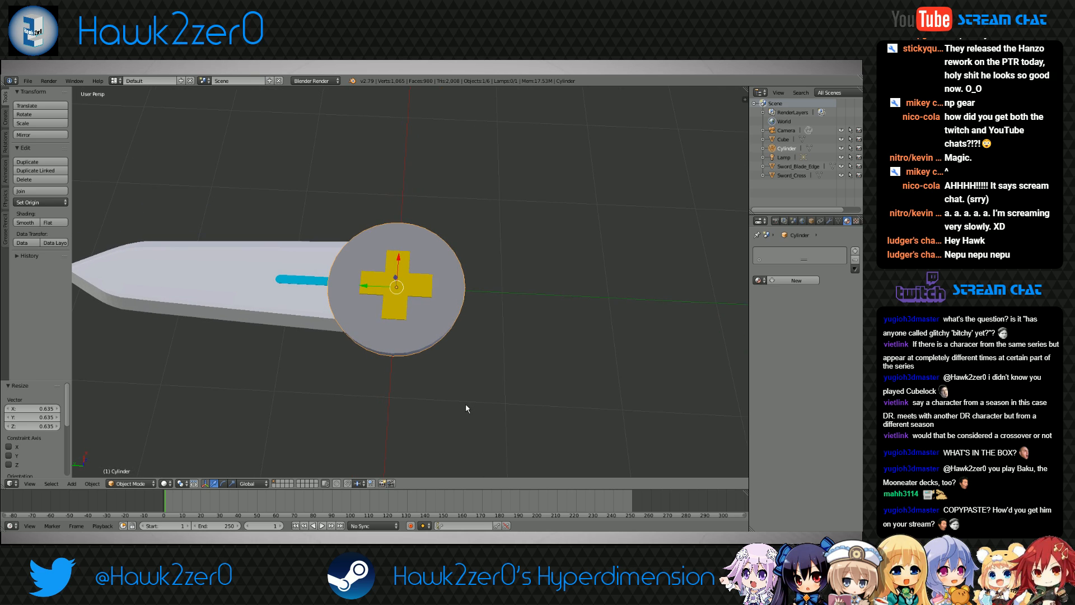
Thicken the disc along Z by a scale factor of about 1.395
{"action": "key", "text": "s"}
{"action": "key", "text": "z"}
{"action": "left_click", "coordinate": [609, 446]}
{"action": "middle_click_drag", "start_coordinate": [609, 446], "coordinate": [486, 339]}
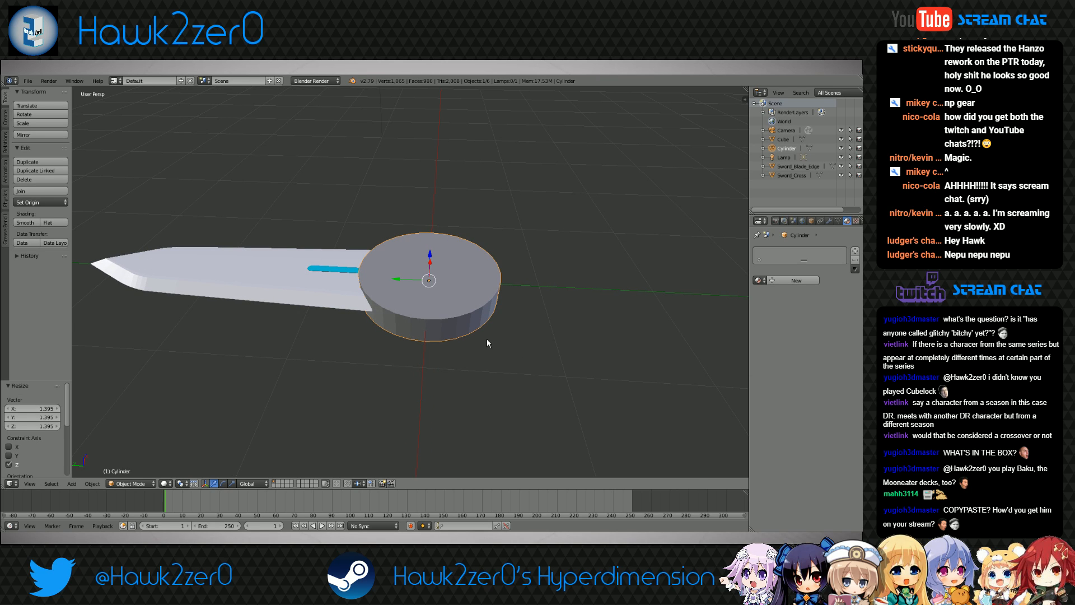
In Edit Mode, extrude the disc's two round cap faces in place and scale them inward to about 0.870
{"action": "left_click", "coordinate": [138, 483]}
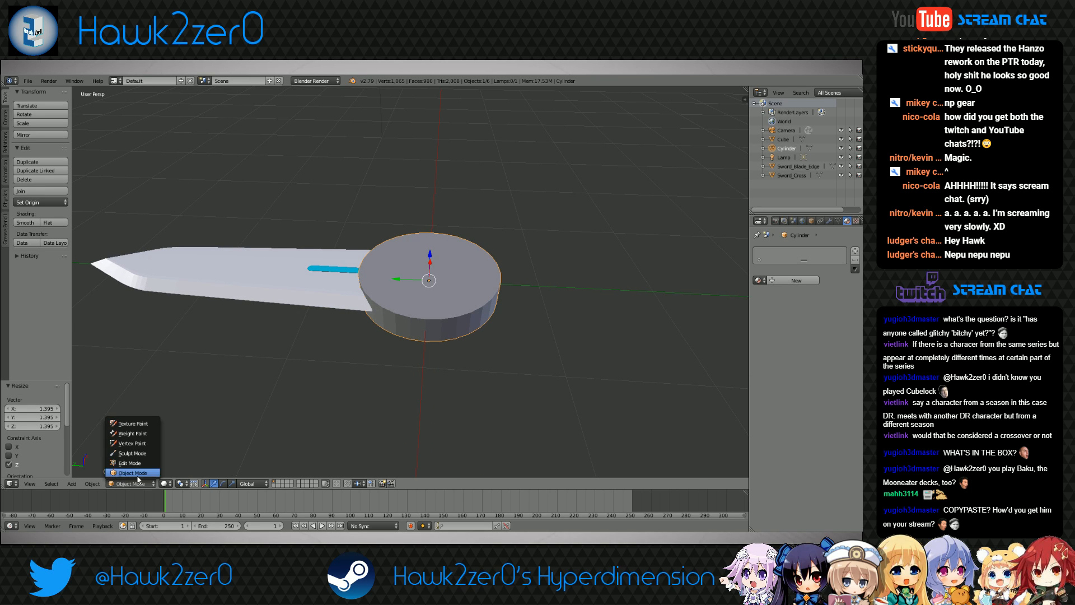
{"action": "left_click", "coordinate": [136, 464]}
{"action": "scroll", "coordinate": [369, 395], "scroll_direction": "up", "scroll_amount": 2}
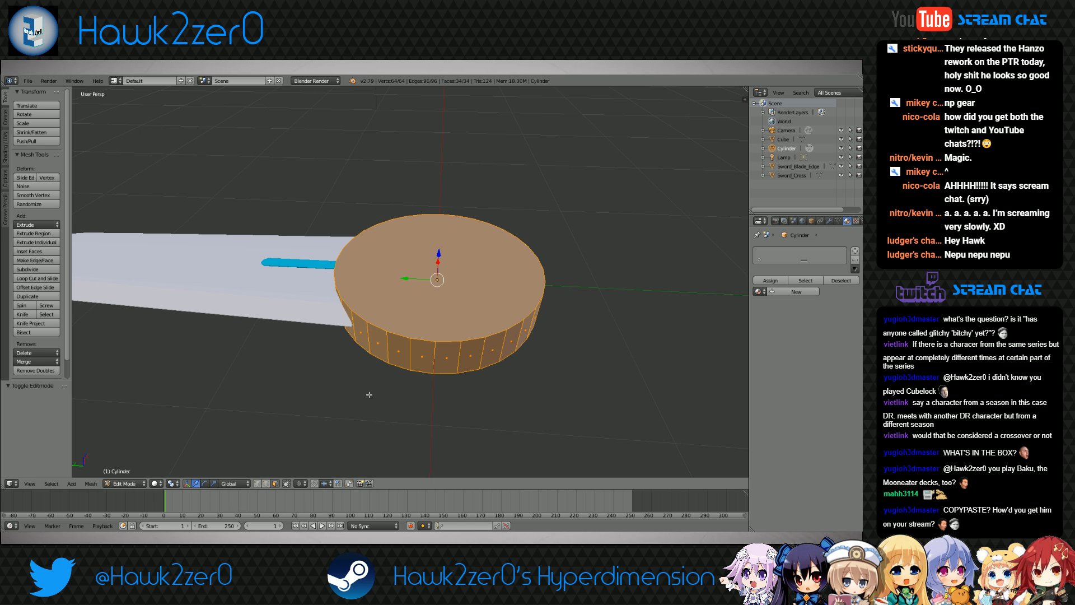
{"action": "middle_click_drag", "start_coordinate": [369, 395], "coordinate": [532, 412]}
{"action": "right_click", "coordinate": [440, 335]}
{"action": "right_click", "coordinate": [493, 319], "text": "shift"}
{"action": "key", "text": "e"}
{"action": "right_click", "coordinate": [538, 414]}
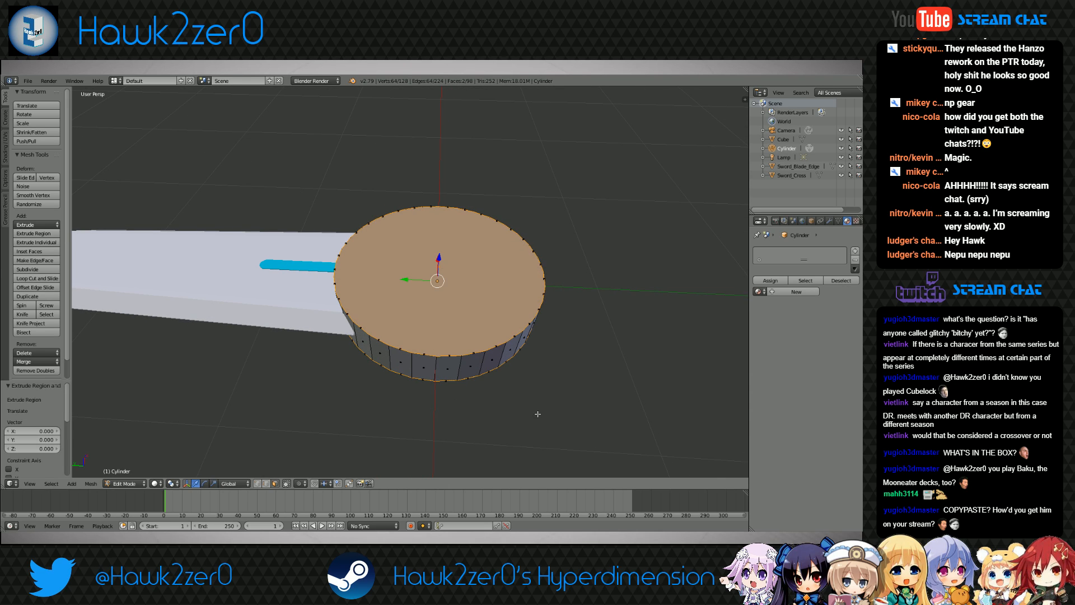
{"action": "key", "text": "s"}
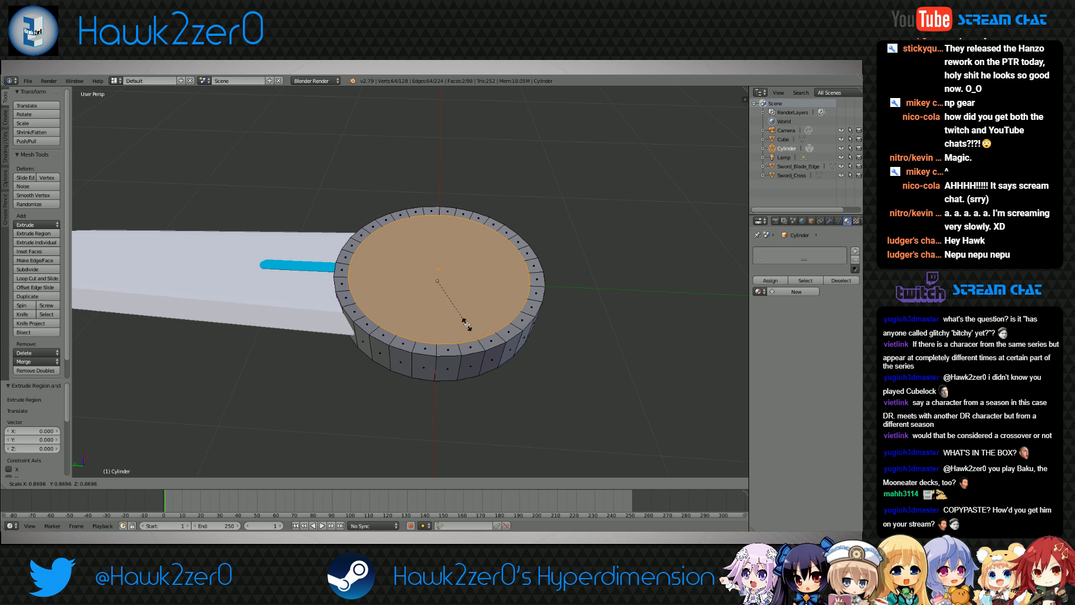
{"action": "left_click", "coordinate": [467, 324]}
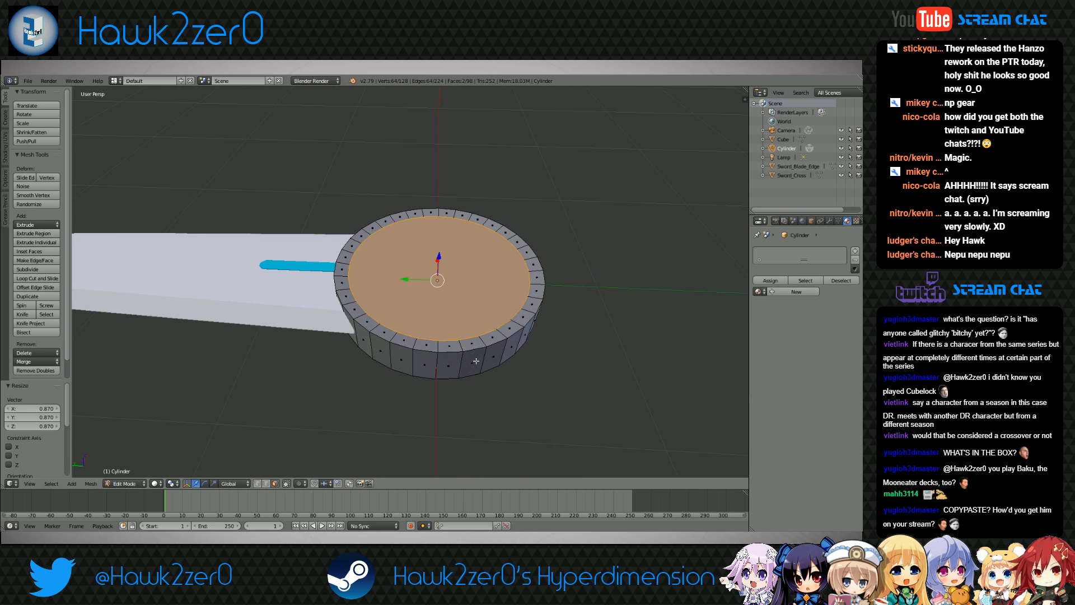
Delete the inner cap faces on both sides of the disc to open it into a ring
{"action": "key", "text": "a"}
{"action": "middle_click_drag", "start_coordinate": [476, 358], "coordinate": [438, 300]}
{"action": "key", "text": "x"}
{"action": "left_click", "coordinate": [457, 297]}
Select the blade-side half of the ring on its top, outer and bottom sides and delete those faces
{"action": "right_click", "coordinate": [435, 354]}
{"action": "right_click", "coordinate": [426, 206], "text": "ctrl"}
{"action": "right_click", "coordinate": [422, 348], "text": "shift"}
{"action": "middle_click_drag", "start_coordinate": [538, 274], "coordinate": [360, 273]}
{"action": "right_click", "coordinate": [423, 340], "text": "ctrl"}
{"action": "middle_click_drag", "start_coordinate": [331, 318], "coordinate": [466, 252]}
{"action": "right_click", "coordinate": [391, 218], "text": "shift"}
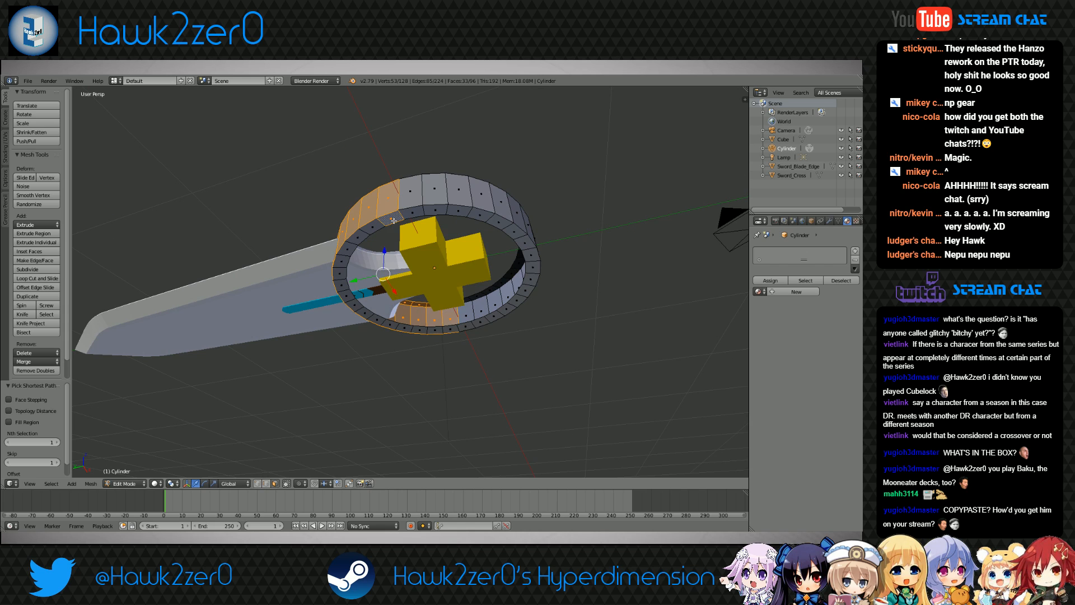
{"action": "middle_click_drag", "start_coordinate": [392, 296], "coordinate": [395, 246]}
{"action": "right_click", "coordinate": [450, 360], "text": "ctrl"}
{"action": "middle_click_drag", "start_coordinate": [466, 283], "coordinate": [261, 481]}
{"action": "key", "text": "x"}
{"action": "left_click", "coordinate": [468, 456]}
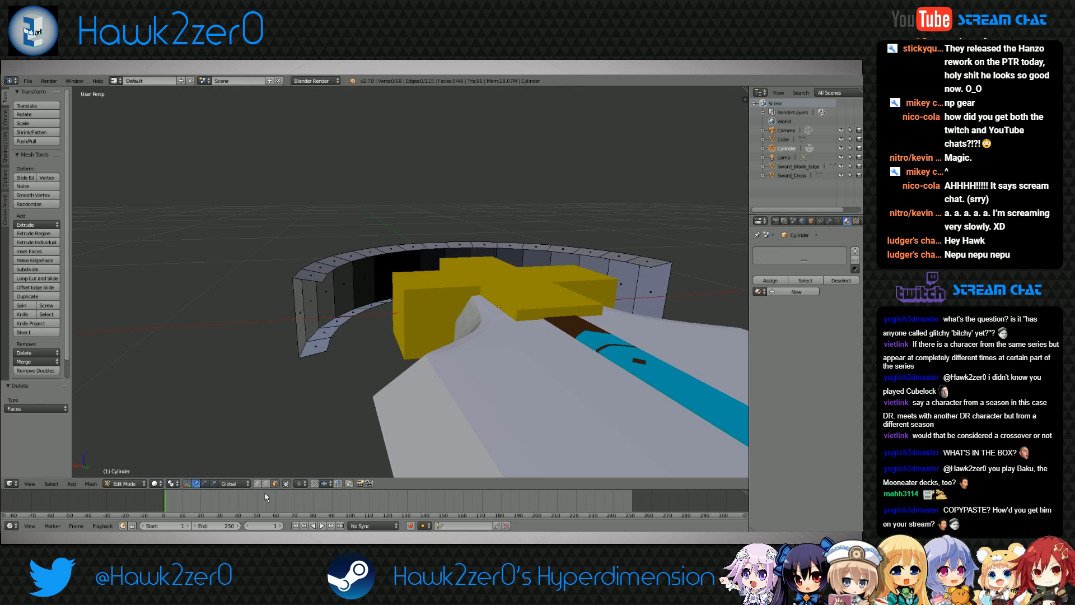
Fill the half ring's open end and its whole inner wall with faces, then clear the selection
{"action": "right_click", "coordinate": [299, 357]}
{"action": "right_click", "coordinate": [293, 279], "text": "shift"}
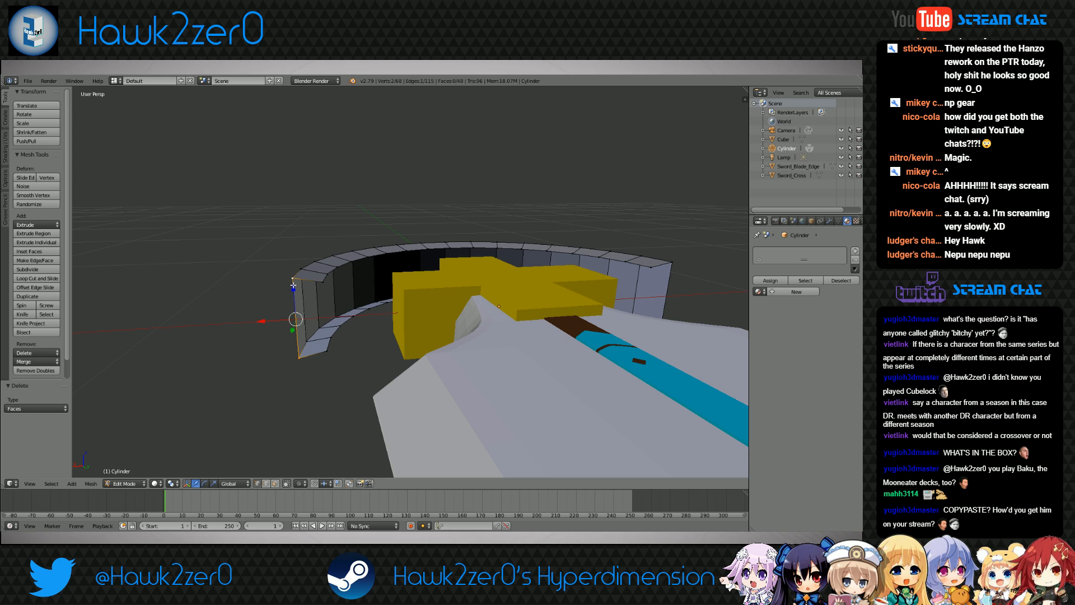
{"action": "key", "text": "f"}
{"action": "key", "text": "f"}
{"action": "key", "text": "f"}
{"action": "key", "text": "f"}
{"action": "key", "text": "f"}
{"action": "key", "text": "f"}
{"action": "key", "text": "f"}
{"action": "key", "text": "f"}
{"action": "key", "text": "f"}
{"action": "key", "text": "f"}
{"action": "key", "text": "f"}
{"action": "key", "text": "f"}
{"action": "key", "text": "f"}
{"action": "key", "text": "f"}
{"action": "key", "text": "f"}
{"action": "key", "text": "f"}
{"action": "key", "text": "f"}
{"action": "key", "text": "f"}
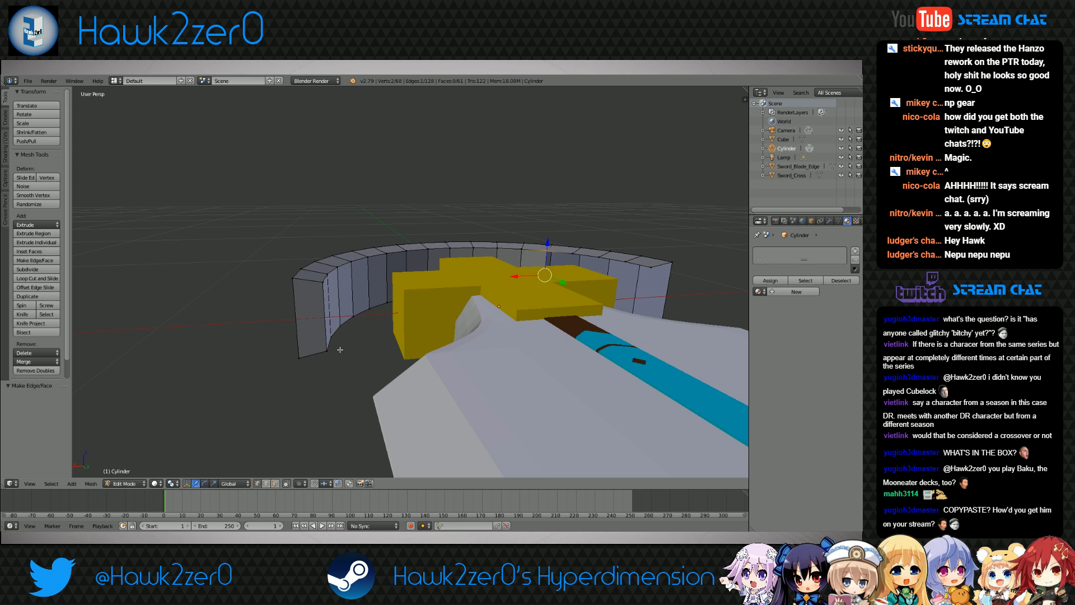
{"action": "key", "text": "a"}
{"action": "scroll", "coordinate": [371, 359], "scroll_direction": "down", "scroll_amount": 4}
{"action": "middle_click_drag", "start_coordinate": [371, 359], "coordinate": [473, 350]}
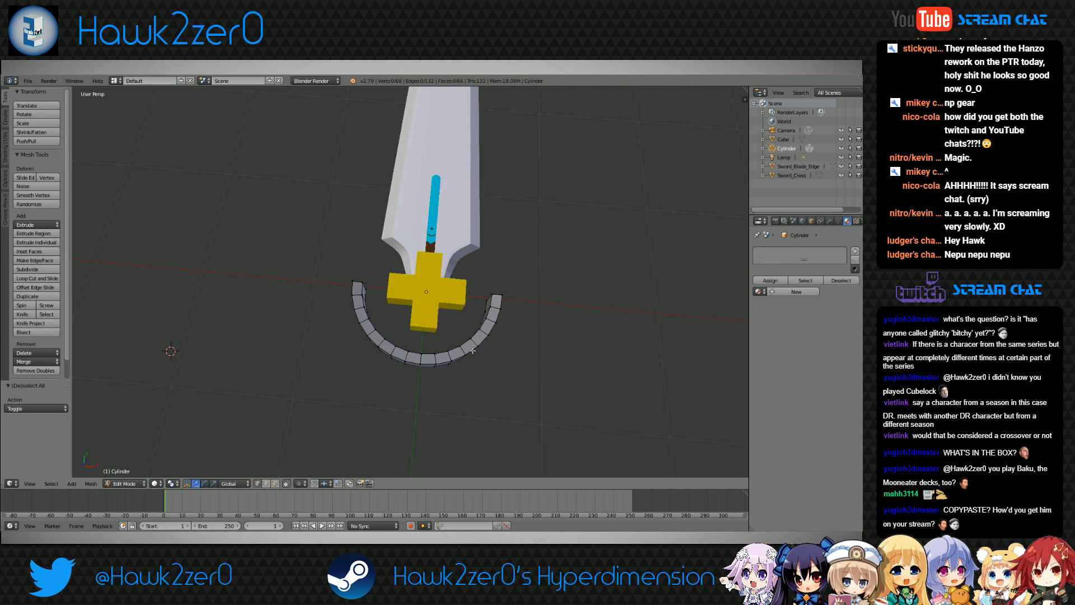
Check the half ring in Object Mode, then in Edit Mode move its whole mesh about 0.553 along Y toward the blade
{"action": "left_click", "coordinate": [120, 482]}
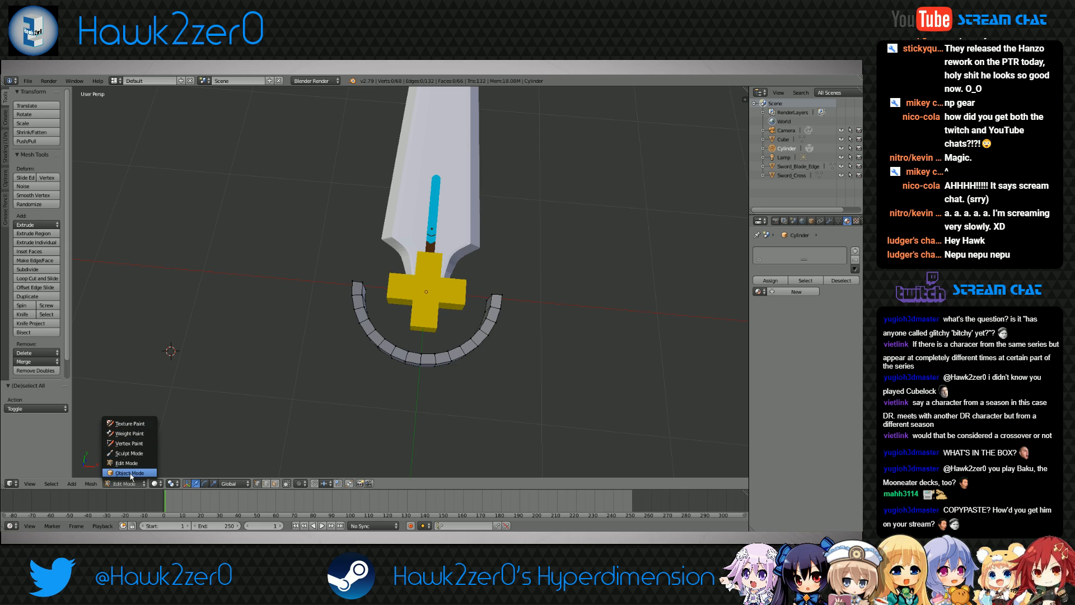
{"action": "left_click", "coordinate": [130, 472]}
{"action": "middle_click_drag", "start_coordinate": [426, 364], "coordinate": [297, 327]}
{"action": "left_click", "coordinate": [141, 482]}
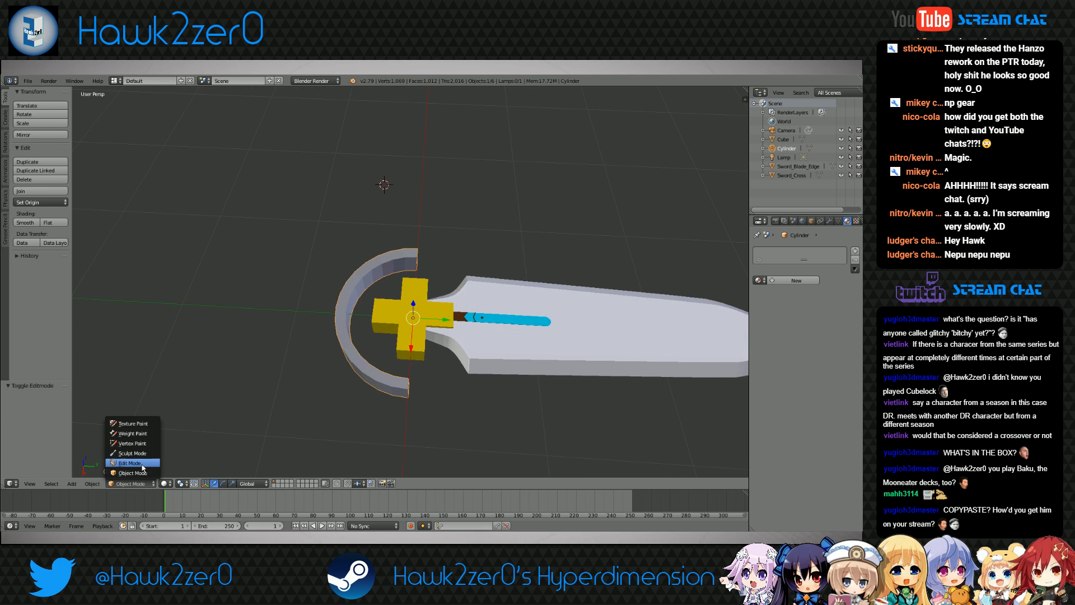
{"action": "left_click", "coordinate": [141, 465]}
{"action": "middle_click_drag", "start_coordinate": [361, 359], "coordinate": [359, 332], "text": "shift"}
{"action": "key", "text": "a"}
{"action": "key", "text": "g"}
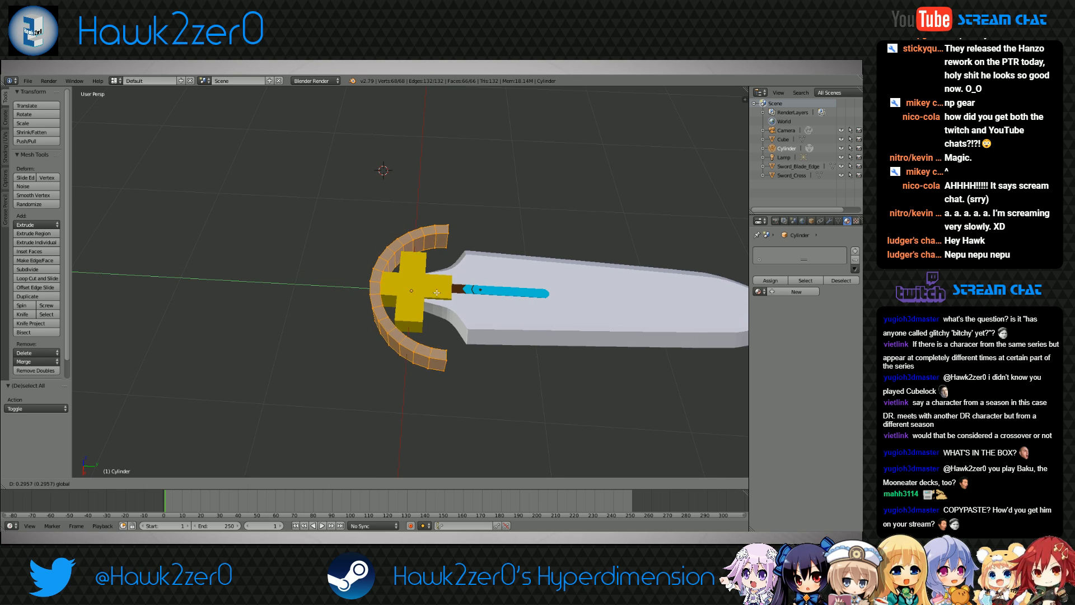
{"action": "left_click", "coordinate": [711, 311]}
From the top view, shift the half ring's mesh a further 0.049 or so along Y to sit over its origin
{"action": "key", "text": "KP_7"}
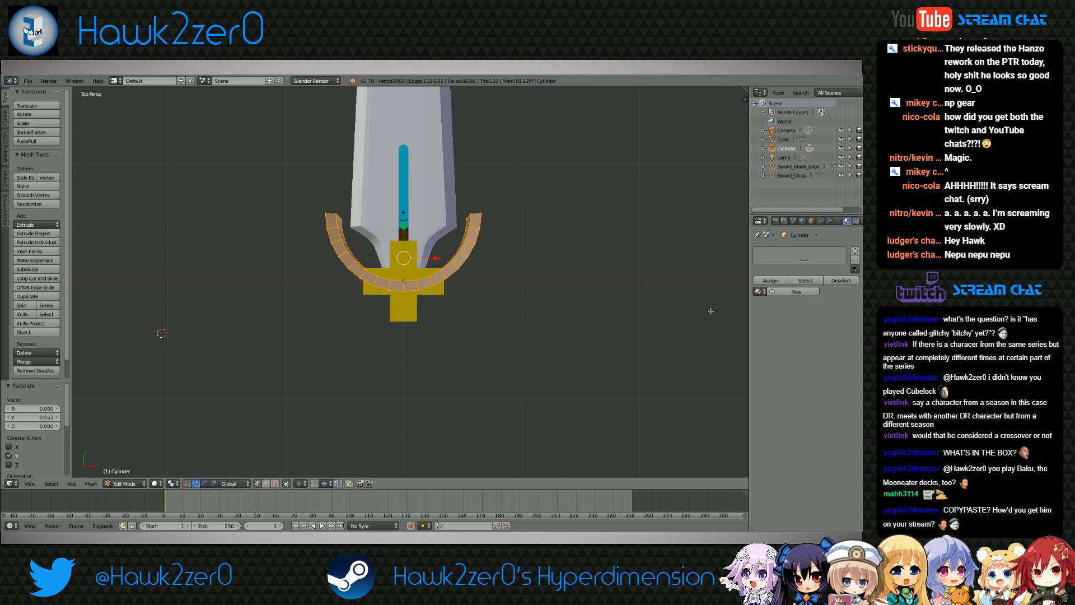
{"action": "scroll", "coordinate": [463, 306], "scroll_direction": "up", "scroll_amount": 4}
{"action": "key", "text": "g"}
{"action": "key", "text": "y"}
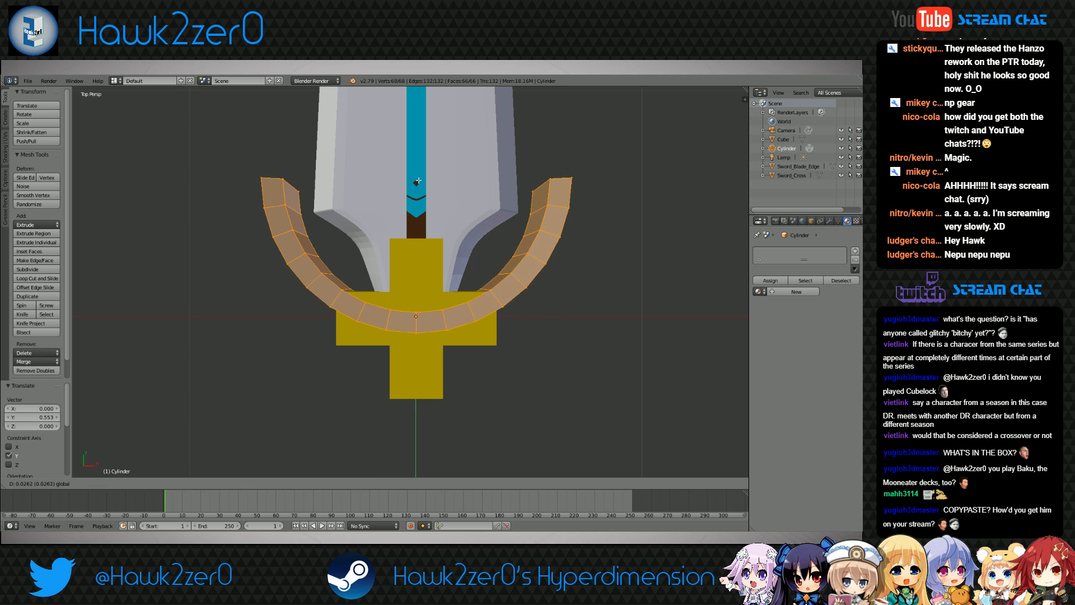
{"action": "left_click", "coordinate": [421, 128]}
{"action": "middle_click_drag", "start_coordinate": [421, 128], "coordinate": [386, 323]}
Return to Object Mode and move the half ring about -0.486 along Y, away from the blade
{"action": "left_click", "coordinate": [125, 483]}
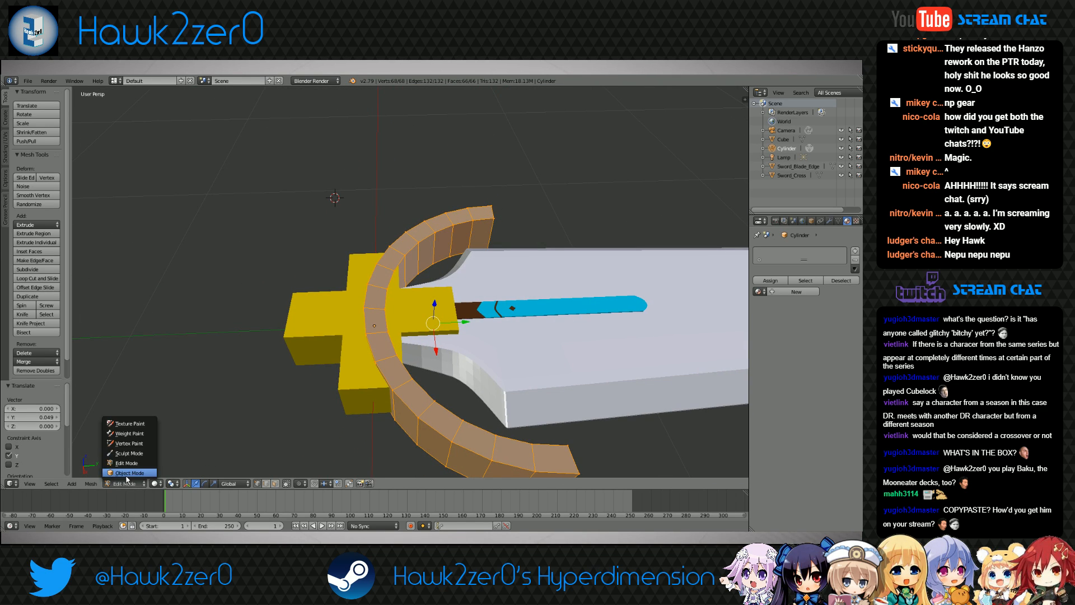
{"action": "left_click", "coordinate": [125, 473]}
{"action": "key", "text": "g"}
{"action": "key", "text": "y"}
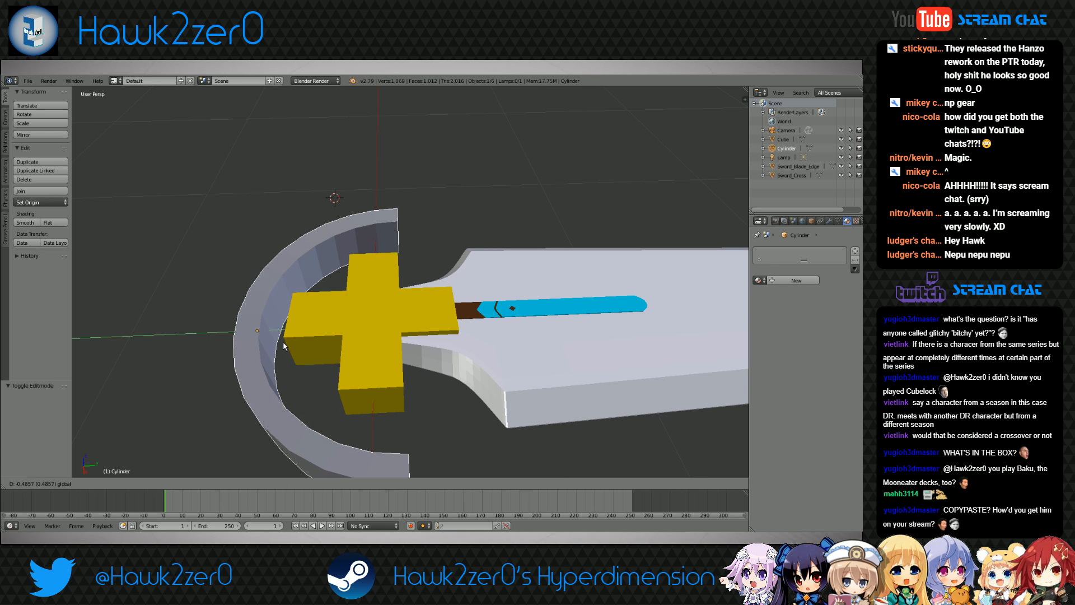
{"action": "left_click", "coordinate": [286, 346]}
Stretch the half ring along Y to a scale of about 1.054 and move it about -0.043 along Y
{"action": "middle_click_drag", "start_coordinate": [287, 345], "coordinate": [414, 334]}
{"action": "key", "text": "s"}
{"action": "key", "text": "y"}
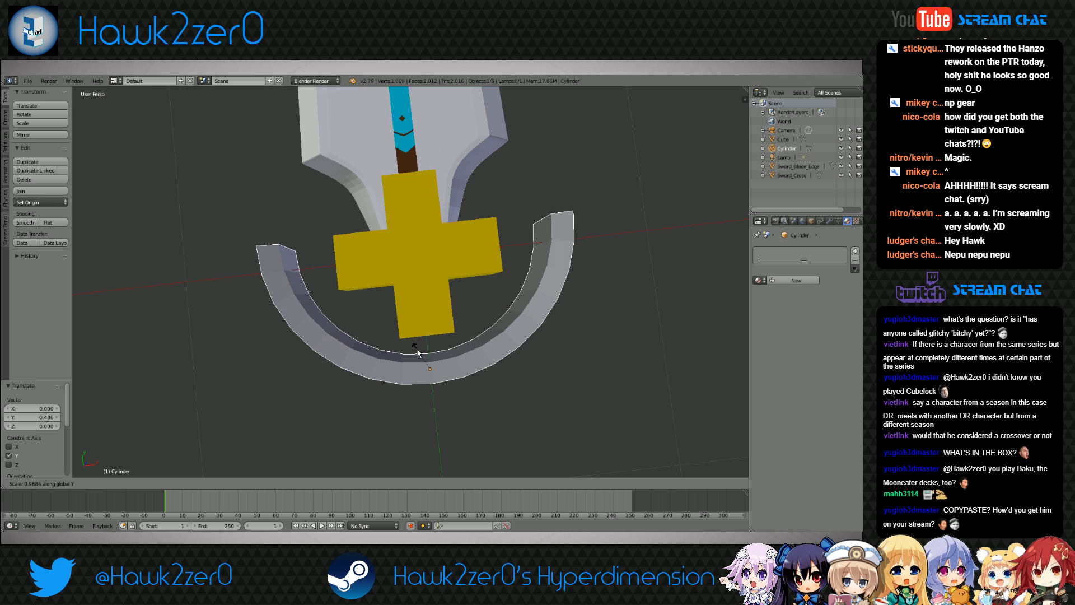
{"action": "left_click", "coordinate": [415, 316]}
{"action": "middle_click_drag", "start_coordinate": [415, 316], "coordinate": [531, 315]}
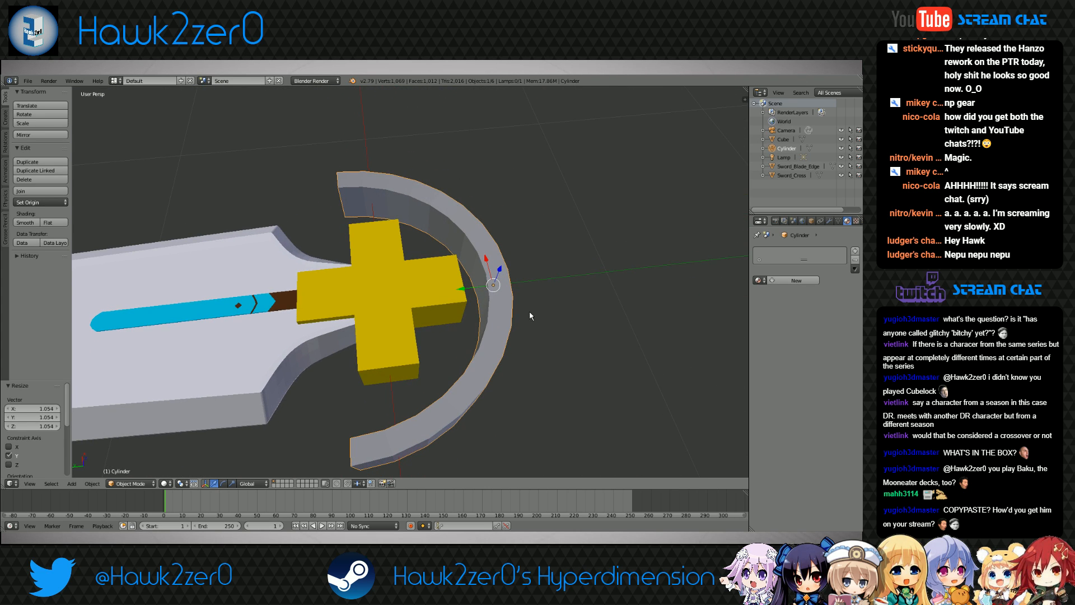
{"action": "key", "text": "g"}
{"action": "key", "text": "y"}
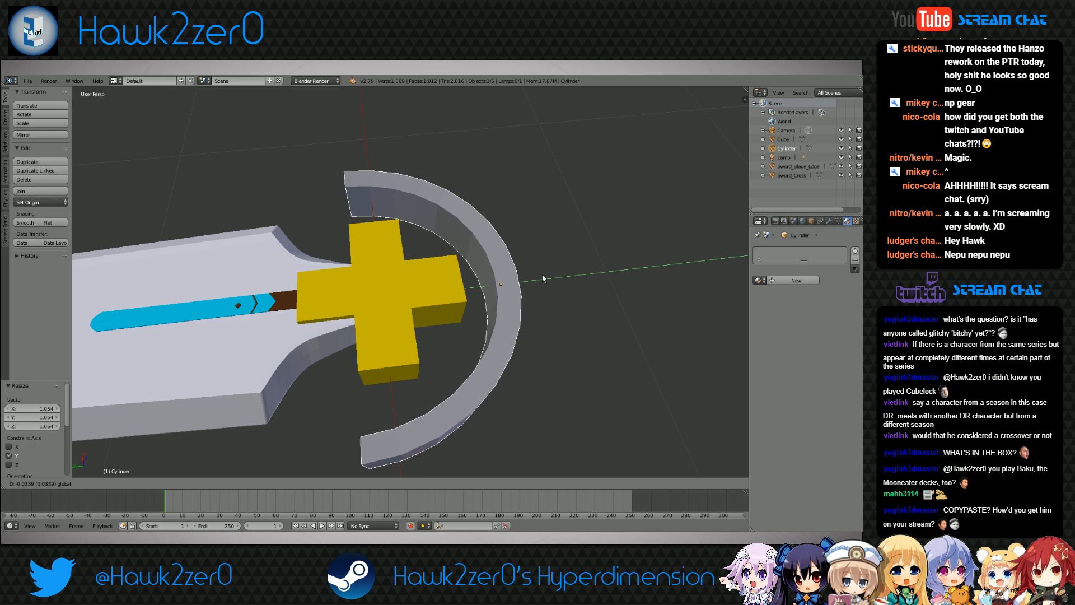
{"action": "left_click", "coordinate": [563, 270]}
In Edit Mode, select the corner vertices of both half-ring ends and move them about 0.035 along Y toward the blade
{"action": "middle_click_drag", "start_coordinate": [563, 271], "coordinate": [455, 287]}
{"action": "left_click", "coordinate": [134, 483]}
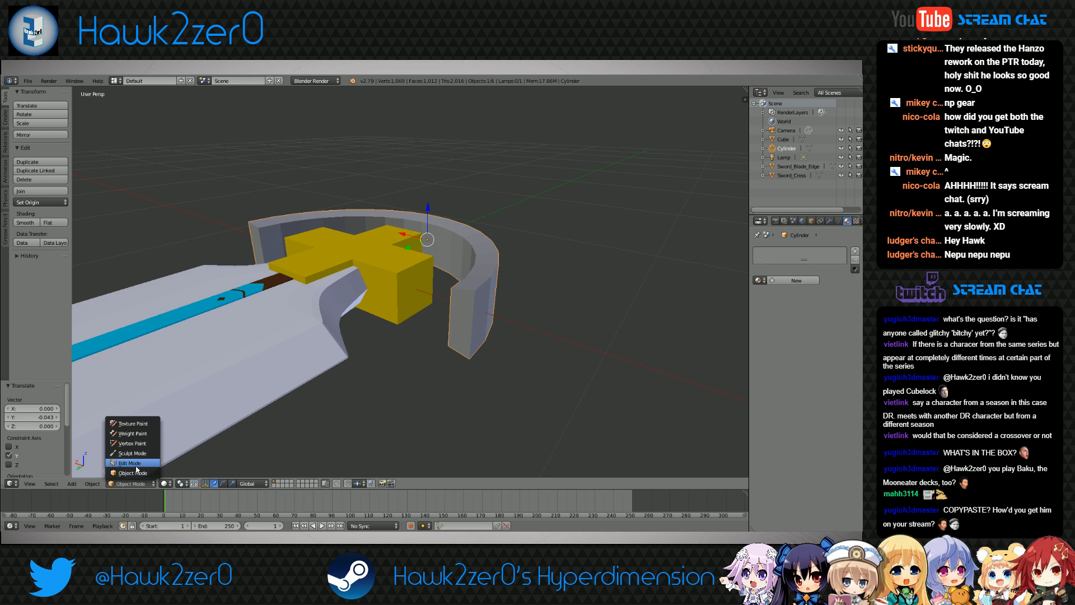
{"action": "left_click", "coordinate": [137, 464]}
{"action": "middle_click_drag", "start_coordinate": [385, 346], "coordinate": [404, 362]}
{"action": "right_click", "coordinate": [458, 297]}
{"action": "right_click", "coordinate": [455, 348], "text": "shift"}
{"action": "right_click", "coordinate": [475, 361], "text": "shift"}
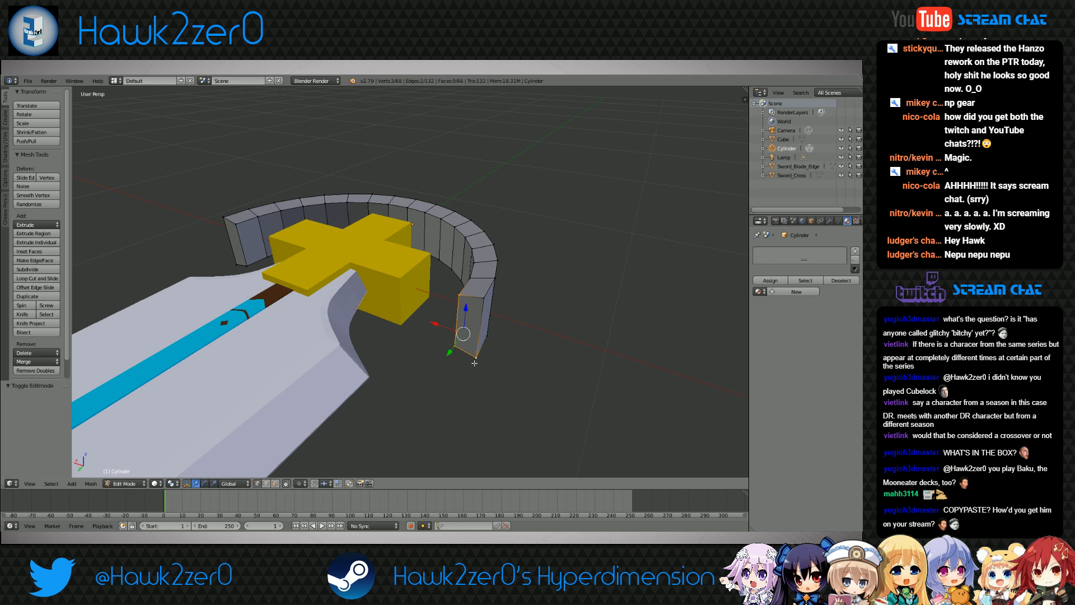
{"action": "right_click", "coordinate": [480, 305], "text": "shift"}
{"action": "right_click", "coordinate": [236, 224], "text": "shift"}
{"action": "right_click", "coordinate": [224, 218], "text": "shift"}
{"action": "right_click", "coordinate": [237, 265], "text": "shift"}
{"action": "right_click", "coordinate": [247, 266], "text": "shift"}
{"action": "middle_click_drag", "start_coordinate": [309, 301], "coordinate": [472, 243]}
{"action": "key", "text": "g"}
{"action": "key", "text": "y"}
{"action": "left_click", "coordinate": [290, 314]}
{"action": "scroll", "coordinate": [327, 337], "scroll_direction": "down", "scroll_amount": 3}
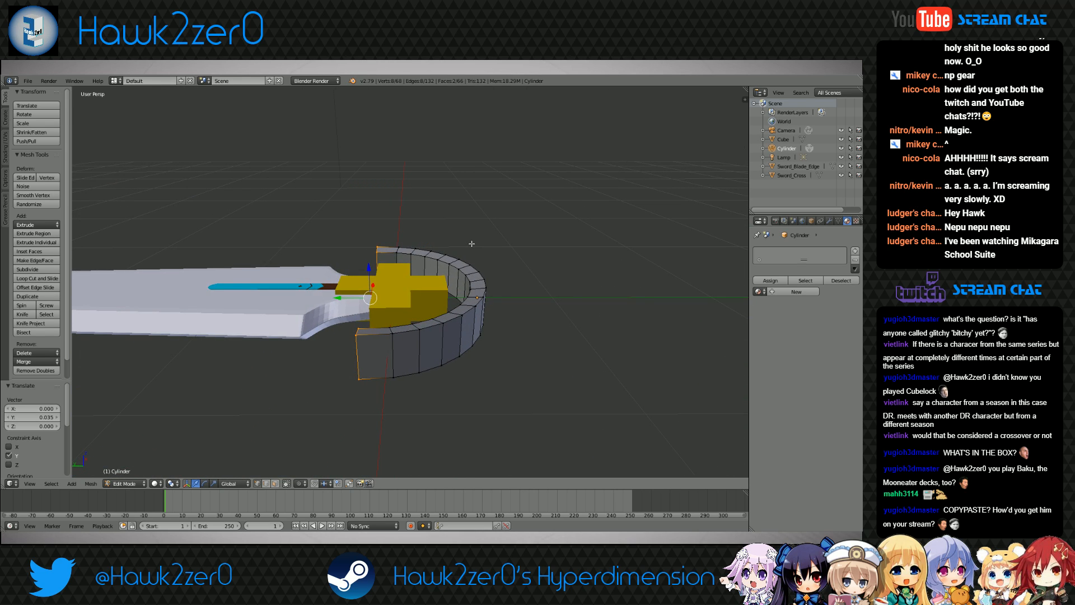
Save the sword project as a file
{"action": "key", "text": "ctrl+shift+s"}
{"action": "double_click", "coordinate": [152, 168]}
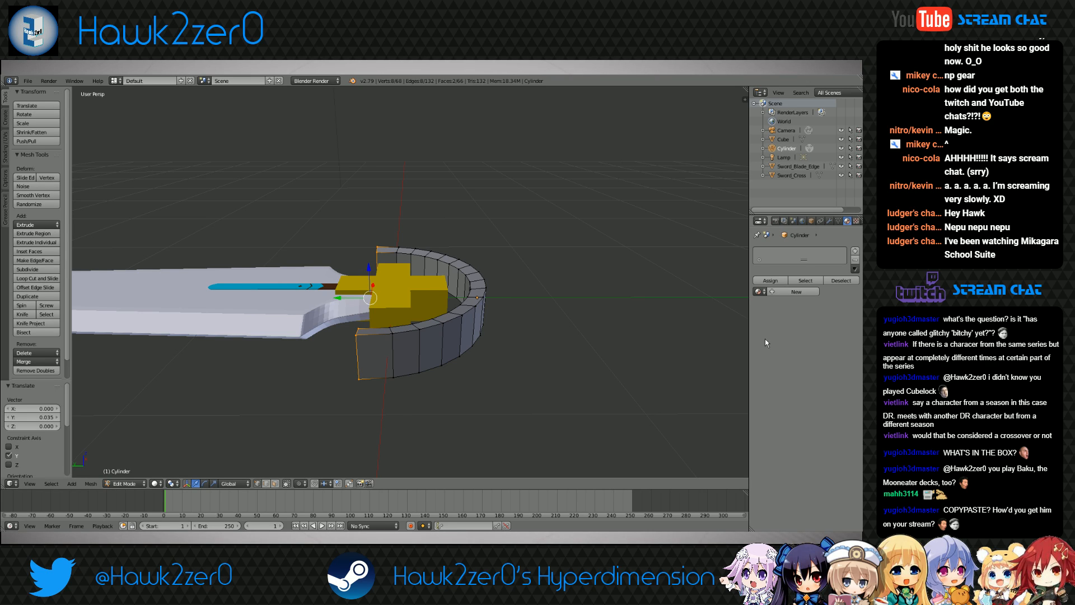
{"action": "middle_click_drag", "start_coordinate": [401, 472], "coordinate": [414, 409]}
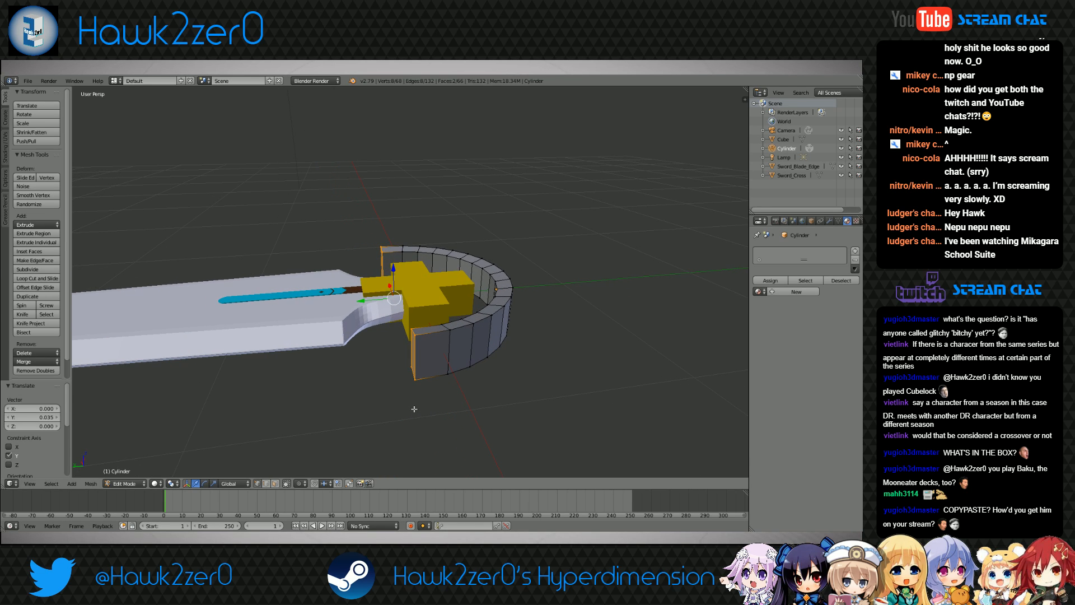
Add five evenly spaced loop cuts running around the half ring's length and clear the selection
{"action": "middle_click_drag", "start_coordinate": [414, 409], "coordinate": [467, 351]}
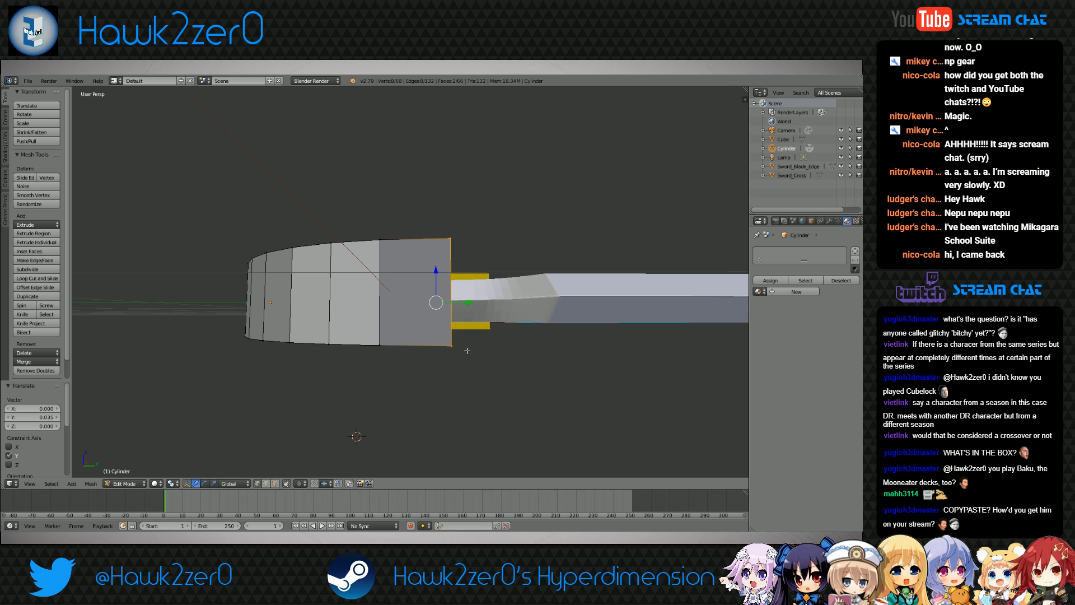
{"action": "key", "text": "ctrl+r"}
{"action": "scroll", "coordinate": [381, 287], "scroll_direction": "up", "scroll_amount": 4}
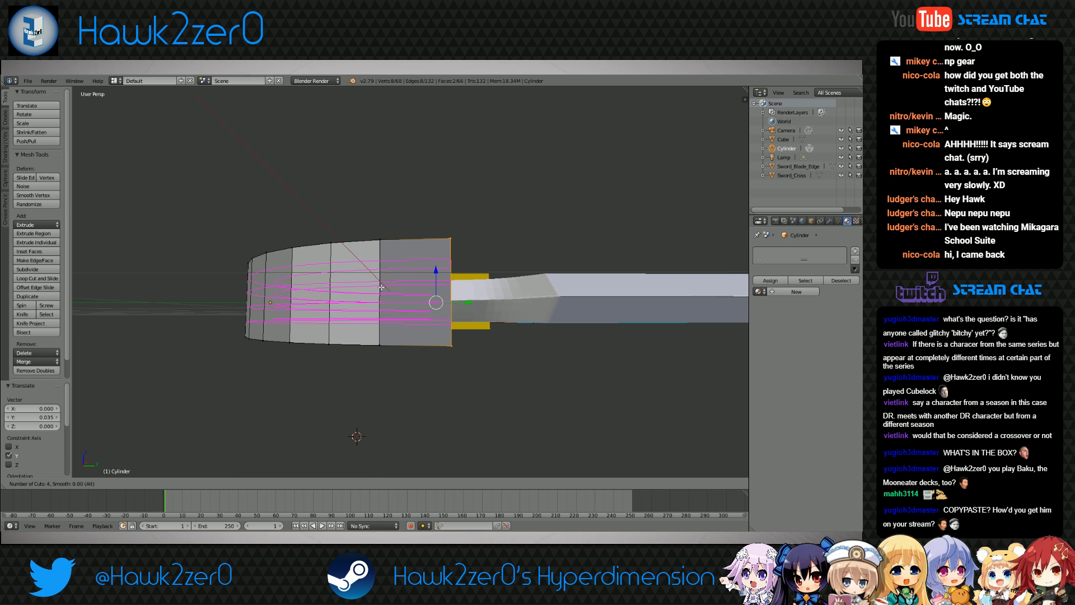
{"action": "left_click", "coordinate": [382, 287]}
{"action": "right_click", "coordinate": [381, 287]}
{"action": "middle_click_drag", "start_coordinate": [381, 288], "coordinate": [375, 347]}
{"action": "key", "text": "a"}
Select the vertices of both half-ring end faces except their top and bottom rows, and move them about 0.024 along Y toward the blade
{"action": "right_click", "coordinate": [410, 300]}
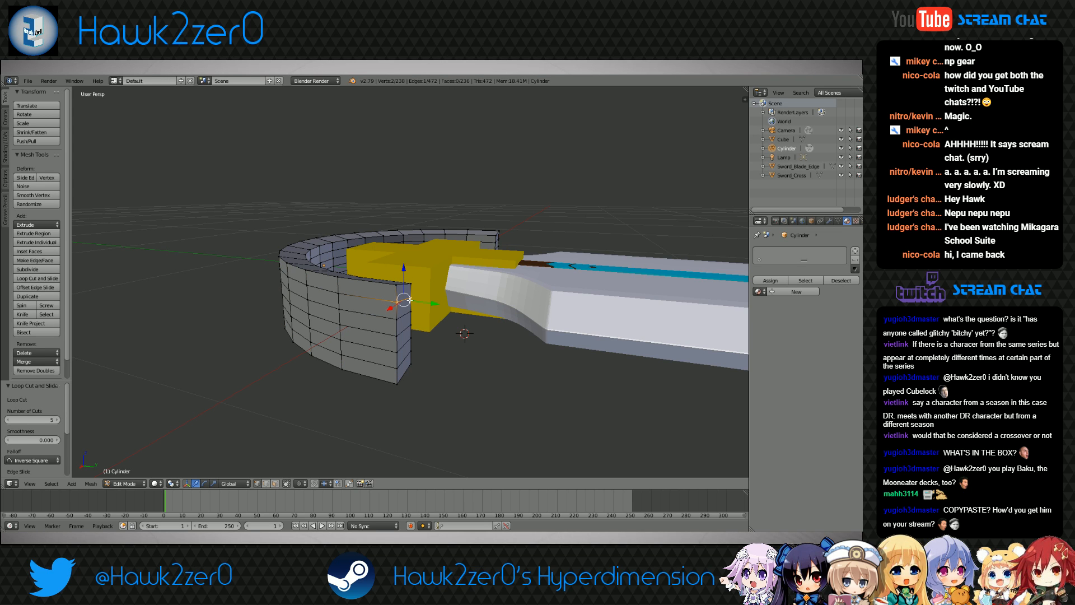
{"action": "right_click", "coordinate": [400, 369], "text": "ctrl"}
{"action": "right_click", "coordinate": [399, 304], "text": "ctrl"}
{"action": "middle_click_drag", "start_coordinate": [399, 305], "coordinate": [343, 294]}
{"action": "right_click", "coordinate": [460, 277], "text": "shift"}
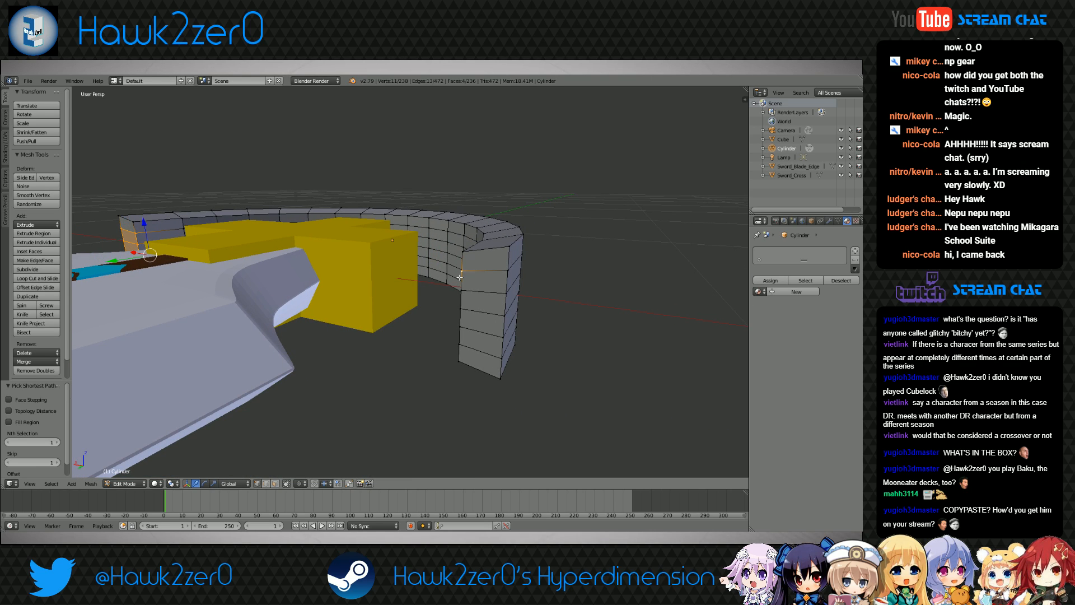
{"action": "right_click", "coordinate": [502, 275], "text": "shift"}
{"action": "right_click", "coordinate": [500, 358], "text": "ctrl"}
{"action": "right_click", "coordinate": [461, 345], "text": "shift"}
{"action": "right_click", "coordinate": [462, 274], "text": "ctrl"}
{"action": "scroll", "coordinate": [372, 345], "scroll_direction": "down", "scroll_amount": 4}
{"action": "middle_click_drag", "start_coordinate": [373, 345], "coordinate": [487, 339]}
{"action": "middle_click_drag", "start_coordinate": [487, 339], "coordinate": [380, 337], "text": "shift"}
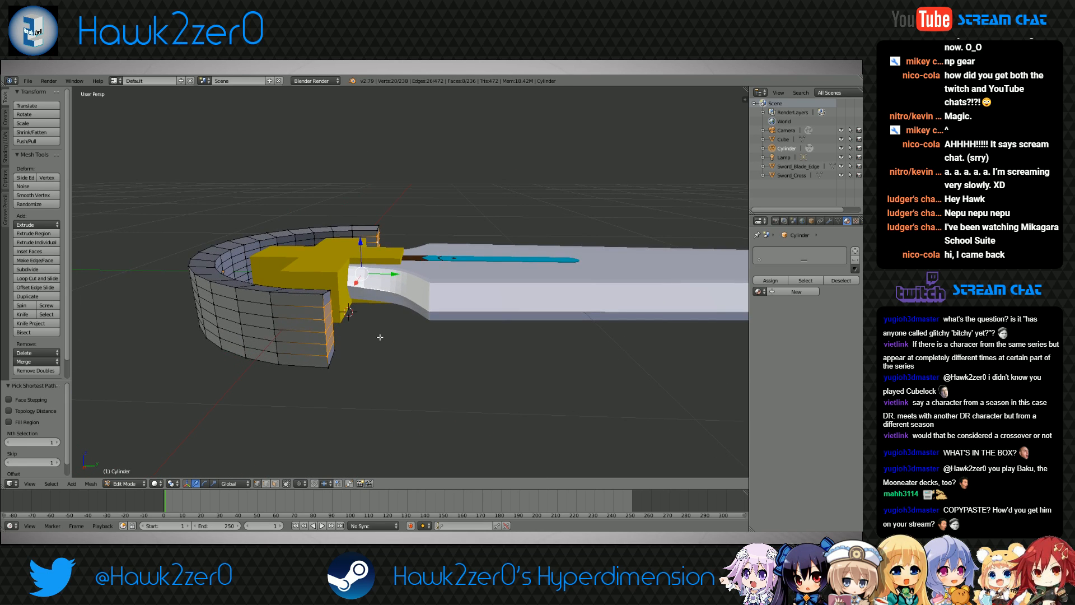
{"action": "scroll", "coordinate": [380, 337], "scroll_direction": "up", "scroll_amount": 3}
{"action": "key", "text": "g"}
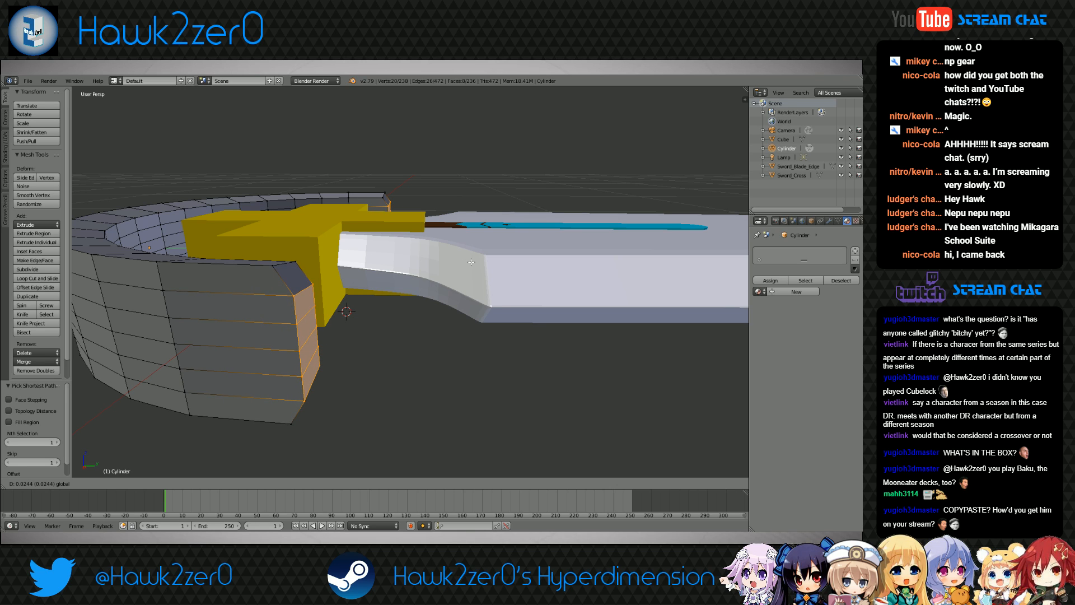
{"action": "left_click_drag", "start_coordinate": [471, 262], "coordinate": [471, 262]}
Move the same end-face vertices about 0.012 further along Y toward the blade
{"action": "middle_click_drag", "start_coordinate": [413, 324], "coordinate": [468, 307]}
{"action": "left_click_drag", "start_coordinate": [436, 207], "coordinate": [476, 206]}
{"action": "middle_click_drag", "start_coordinate": [476, 207], "coordinate": [440, 293]}
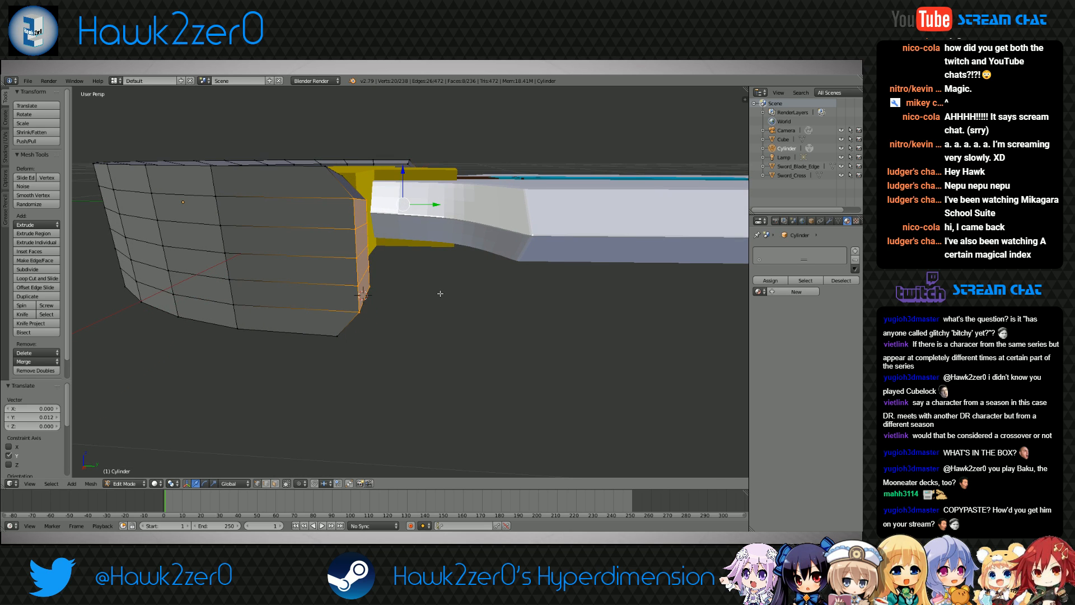
Reduce the selection to the three middle vertex rows of both half-ring ends and move them about 0.03 along Y toward the blade
{"action": "middle_click_drag", "start_coordinate": [364, 242], "coordinate": [364, 248]}
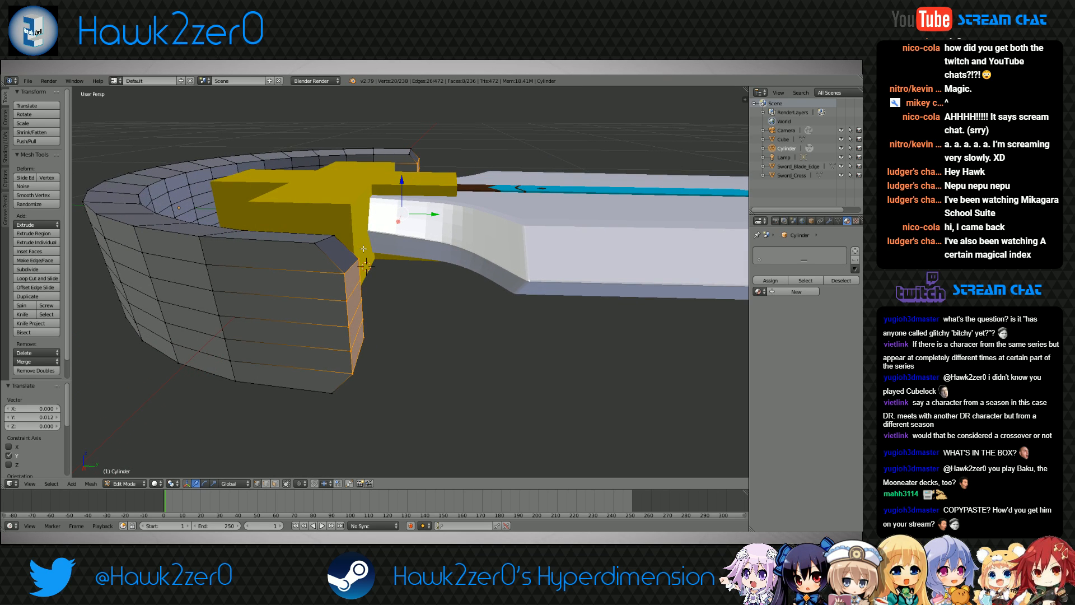
{"action": "right_click", "coordinate": [360, 254], "text": "shift"}
{"action": "right_click", "coordinate": [352, 374], "text": "shift"}
{"action": "right_click", "coordinate": [365, 339], "text": "shift"}
{"action": "middle_click_drag", "start_coordinate": [364, 342], "coordinate": [341, 366]}
{"action": "right_click", "coordinate": [526, 235], "text": "shift"}
{"action": "right_click", "coordinate": [556, 243], "text": "shift"}
{"action": "middle_click_drag", "start_coordinate": [545, 336], "coordinate": [377, 278]}
{"action": "right_click", "coordinate": [510, 228], "text": "shift"}
{"action": "right_click", "coordinate": [494, 225], "text": "shift"}
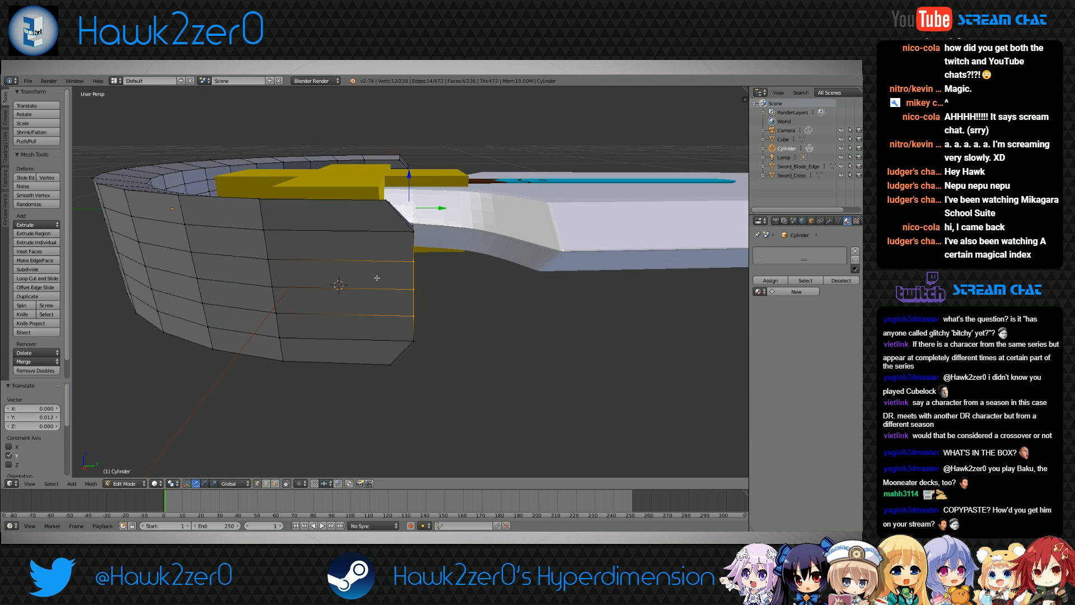
{"action": "key", "text": "g"}
{"action": "key", "text": "y"}
{"action": "left_click", "coordinate": [527, 216]}
Keep only the centre edge of each half-ring end selected and move both about 0.008 along Y toward the blade
{"action": "middle_click_drag", "start_coordinate": [535, 275], "coordinate": [478, 284]}
{"action": "right_click", "coordinate": [142, 207], "text": "shift"}
{"action": "right_click", "coordinate": [193, 224], "text": "shift"}
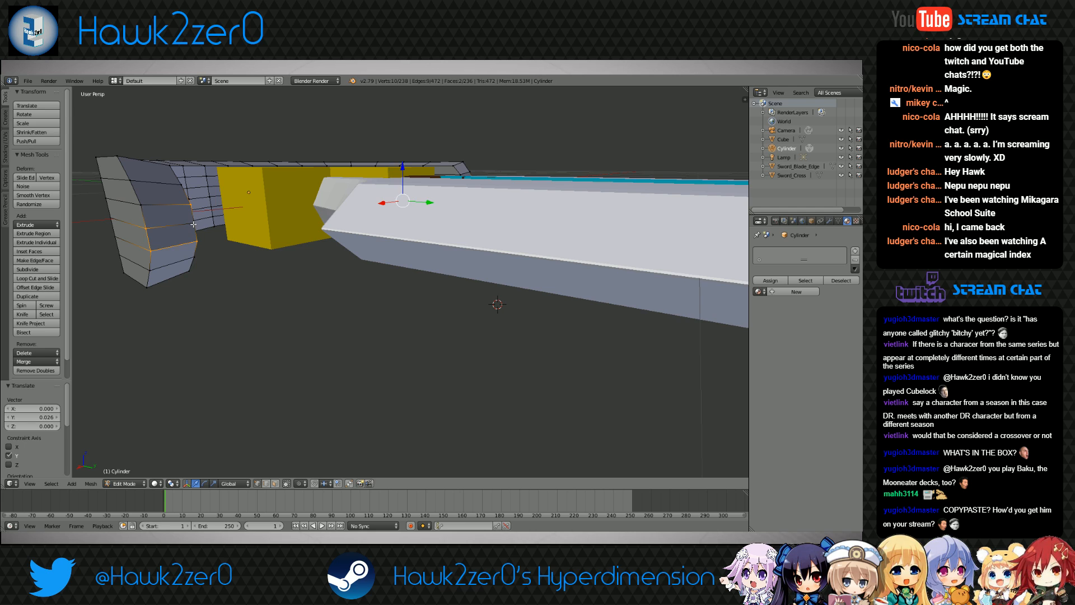
{"action": "right_click", "coordinate": [193, 224], "text": "shift"}
{"action": "right_click", "coordinate": [191, 205], "text": "shift"}
{"action": "right_click", "coordinate": [198, 241], "text": "shift"}
{"action": "right_click", "coordinate": [151, 250], "text": "shift"}
{"action": "scroll", "coordinate": [392, 244], "scroll_direction": "down", "scroll_amount": 4}
{"action": "middle_click_drag", "start_coordinate": [506, 241], "coordinate": [411, 272]}
{"action": "middle_click_drag", "start_coordinate": [481, 263], "coordinate": [431, 281], "text": "shift"}
{"action": "scroll", "coordinate": [432, 281], "scroll_direction": "up", "scroll_amount": 6}
{"action": "right_click", "coordinate": [488, 224], "text": "shift"}
{"action": "right_click", "coordinate": [560, 229], "text": "shift"}
{"action": "right_click", "coordinate": [543, 293], "text": "shift"}
{"action": "right_click", "coordinate": [480, 269], "text": "shift"}
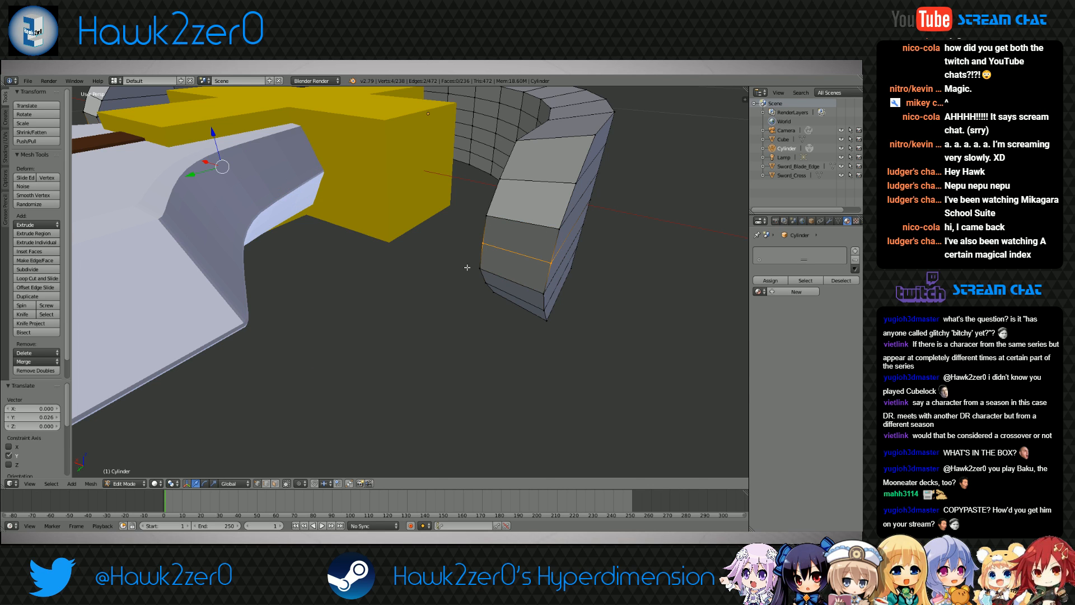
{"action": "middle_click_drag", "start_coordinate": [468, 267], "coordinate": [546, 288]}
{"action": "left_click_drag", "start_coordinate": [345, 338], "coordinate": [401, 369]}
Give the half ring a new material named Sword_Hilt_Gold and clear the vertex selection
{"action": "scroll", "coordinate": [396, 343], "scroll_direction": "down", "scroll_amount": 5}
{"action": "scroll", "coordinate": [396, 344], "scroll_direction": "down", "scroll_amount": 2}
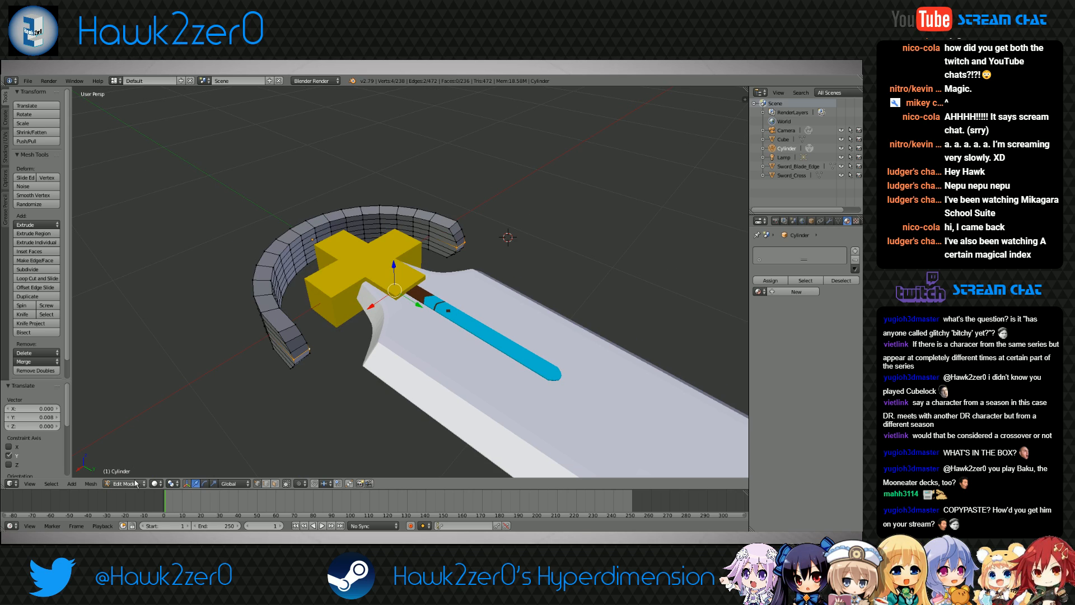
{"action": "middle_click_drag", "start_coordinate": [396, 344], "coordinate": [487, 344]}
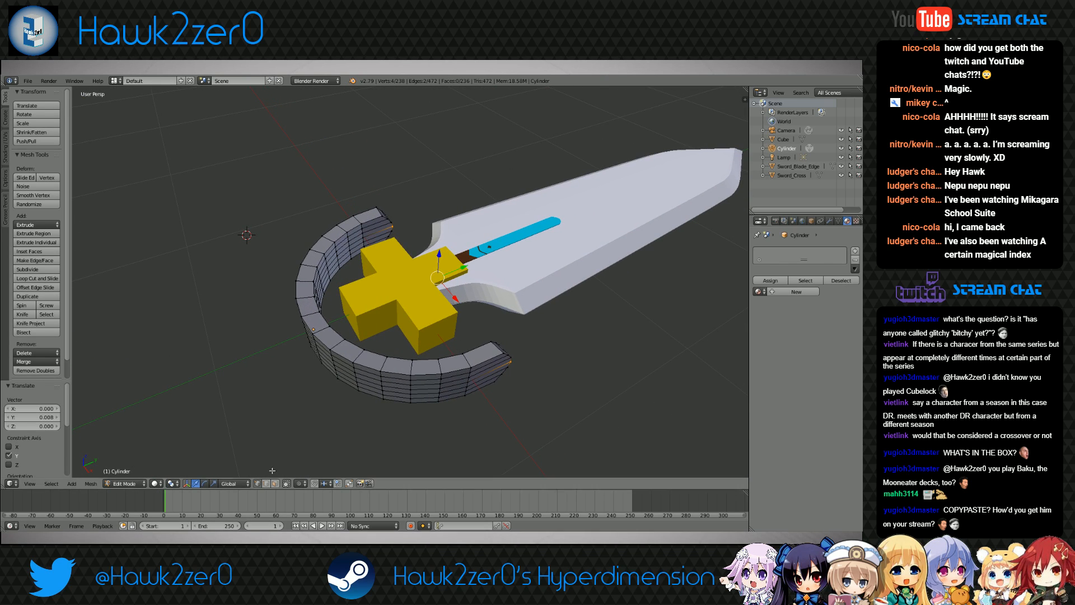
{"action": "left_click", "coordinate": [795, 291]}
{"action": "double_click", "coordinate": [777, 291]}
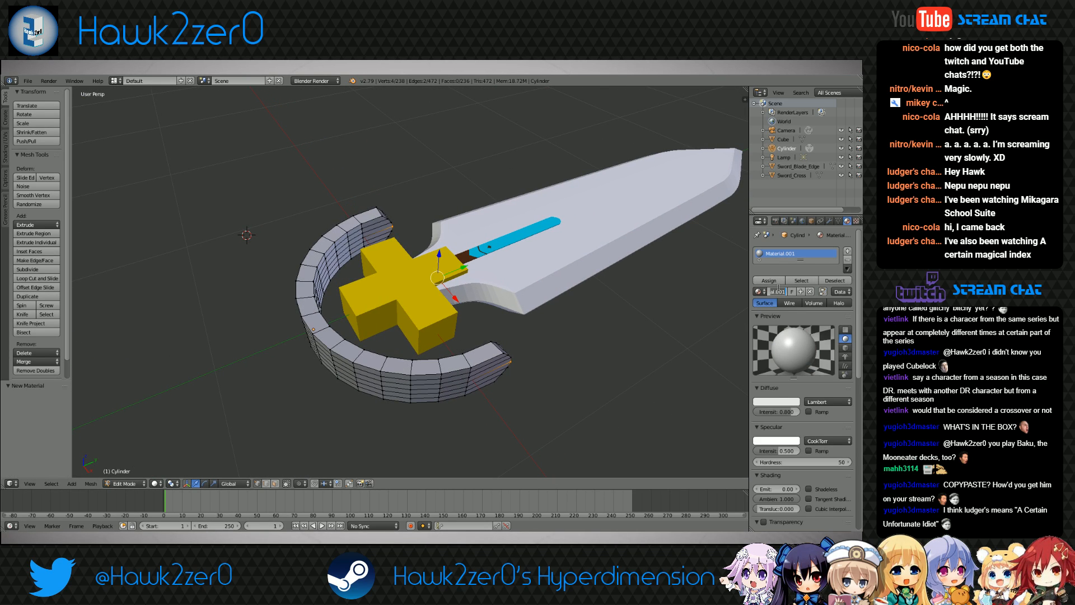
{"action": "key", "text": "BackSpace"}
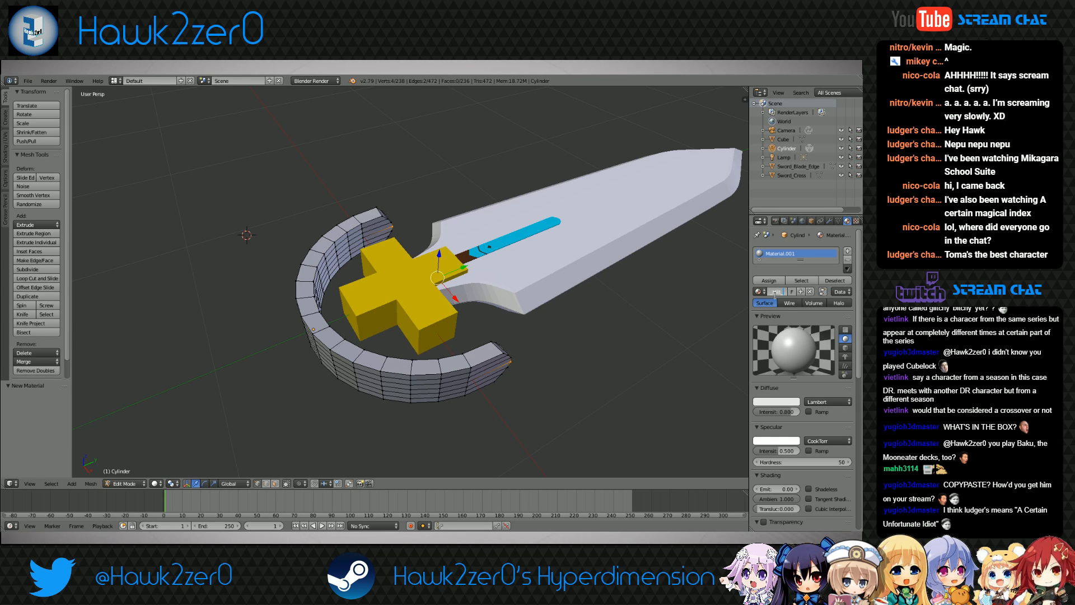
{"action": "key", "text": "Return"}
{"action": "middle_click_drag", "start_coordinate": [286, 382], "coordinate": [355, 397]}
{"action": "key", "text": "a"}
{"action": "left_click", "coordinate": [783, 294]}
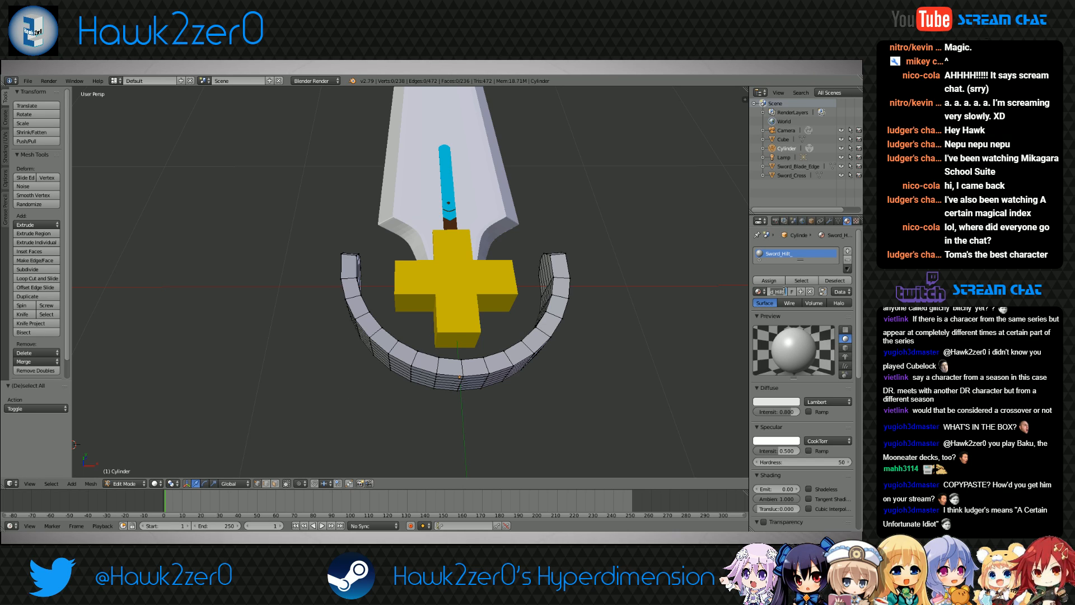
{"action": "left_click", "coordinate": [785, 291]}
{"action": "type", "text": "Gold"}
{"action": "key", "text": "Return"}
Sample the cross guard's yellow as the material's diffuse and specular colours, and set the diffuse intensity to 1.000
{"action": "left_click", "coordinate": [770, 402]}
{"action": "left_click", "coordinate": [791, 371]}
{"action": "left_click", "coordinate": [482, 278]}
{"action": "left_click", "coordinate": [773, 441]}
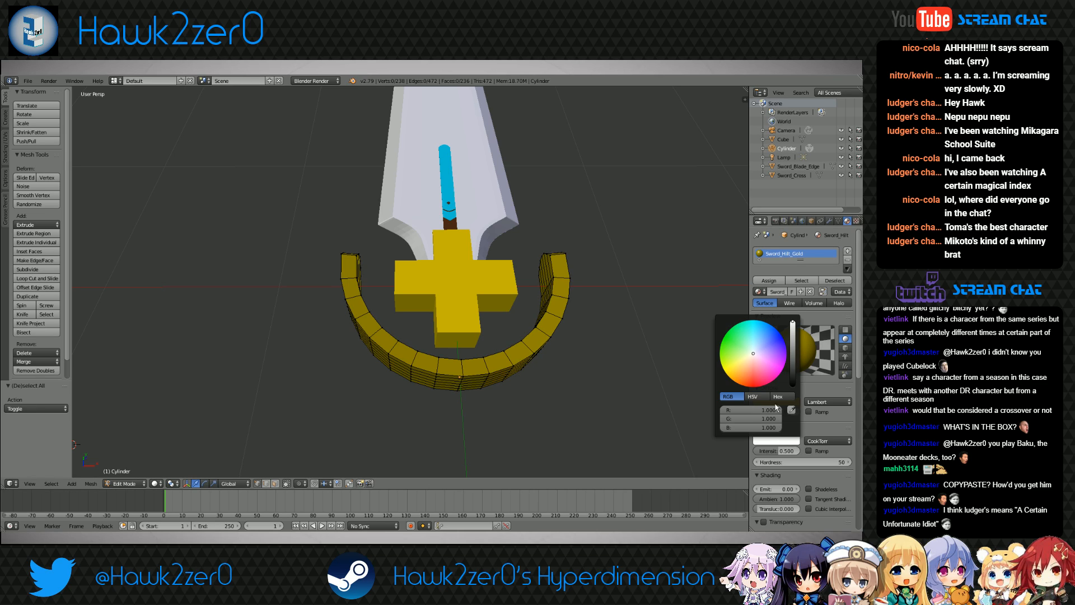
{"action": "left_click", "coordinate": [791, 410]}
{"action": "left_click", "coordinate": [488, 280]}
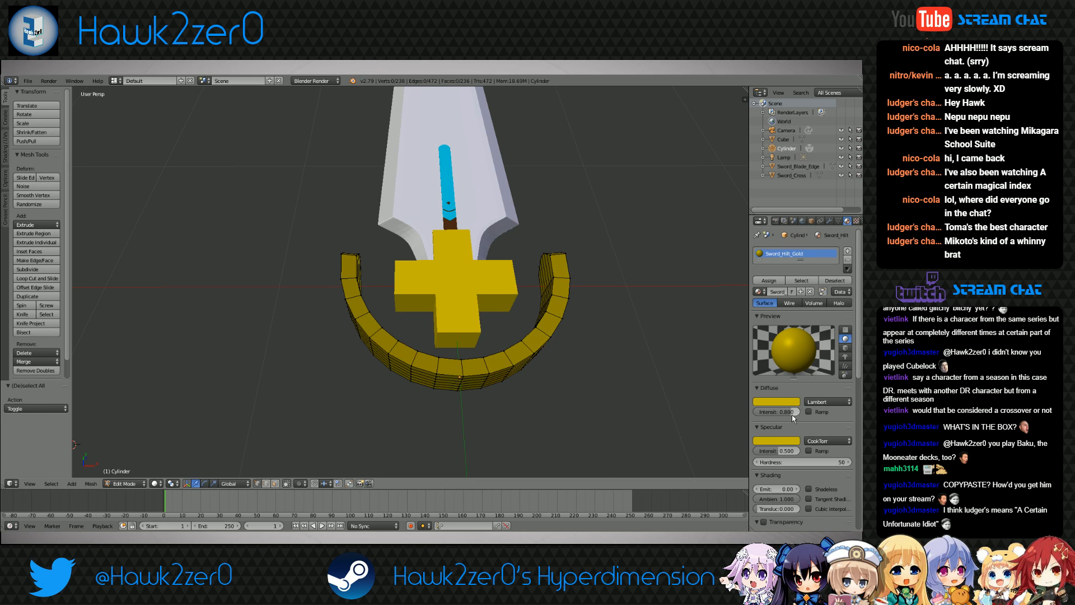
{"action": "left_click_drag", "start_coordinate": [793, 413], "coordinate": [804, 412]}
Return the half ring to Object Mode and deselect everything
{"action": "left_click", "coordinate": [125, 483]}
{"action": "left_click", "coordinate": [140, 473]}
{"action": "middle_click_drag", "start_coordinate": [253, 464], "coordinate": [485, 332]}
{"action": "key", "text": "a"}
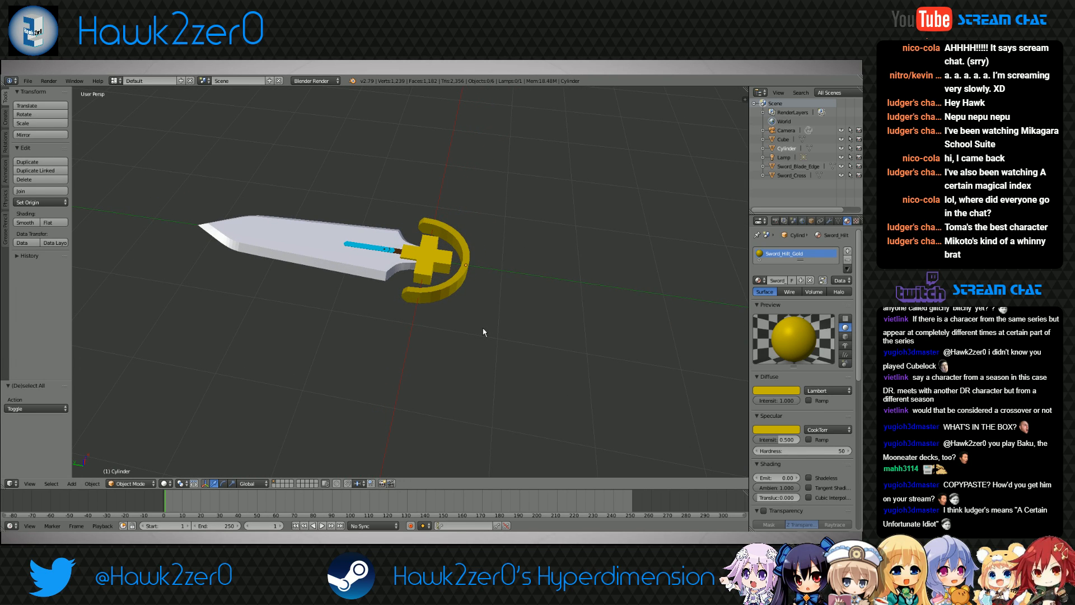
{"action": "middle_click_drag", "start_coordinate": [483, 328], "coordinate": [505, 345]}
{"action": "scroll", "coordinate": [460, 335], "scroll_direction": "up", "scroll_amount": 3}
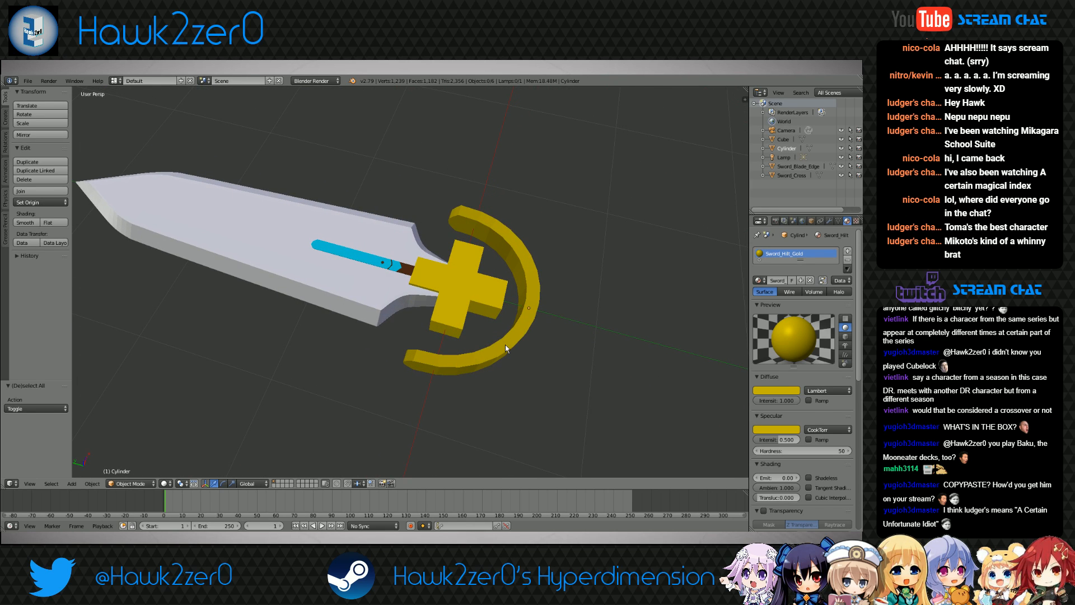
Select the Sword_Blade_Edge object and edit its mesh in wireframe shading
{"action": "right_click", "coordinate": [357, 281]}
{"action": "middle_click_drag", "start_coordinate": [358, 281], "coordinate": [438, 311]}
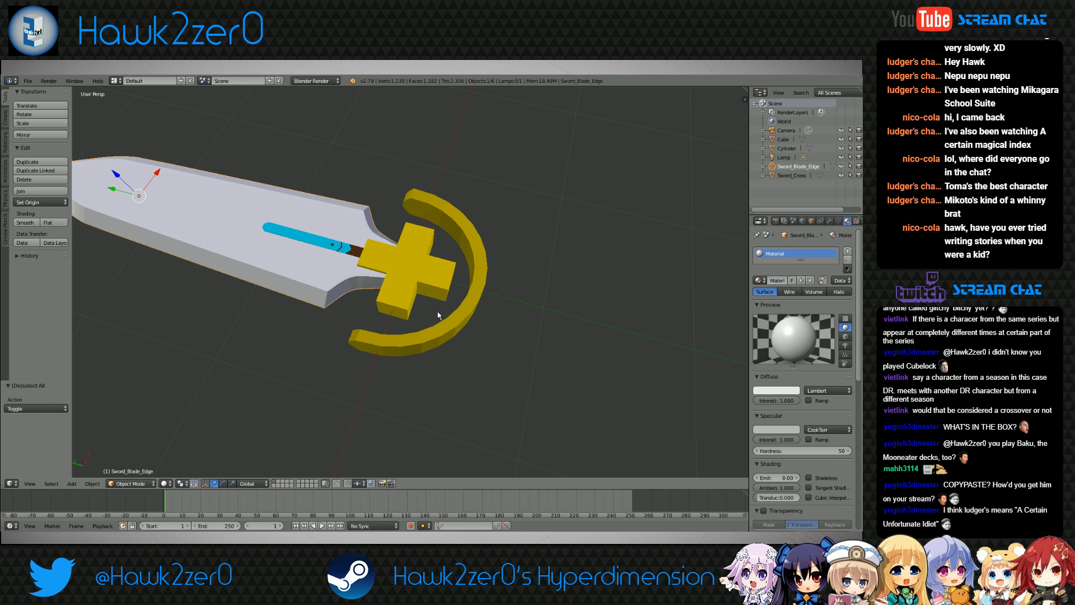
{"action": "middle_click_drag", "start_coordinate": [438, 311], "coordinate": [354, 357]}
{"action": "left_click", "coordinate": [132, 483]}
{"action": "left_click", "coordinate": [126, 465]}
{"action": "middle_click_drag", "start_coordinate": [431, 365], "coordinate": [390, 376]}
{"action": "key", "text": "z"}
{"action": "scroll", "coordinate": [380, 337], "scroll_direction": "up", "scroll_amount": 5}
{"action": "middle_click_drag", "start_coordinate": [379, 336], "coordinate": [358, 329]}
{"action": "scroll", "coordinate": [413, 336], "scroll_direction": "up", "scroll_amount": 5}
{"action": "right_click", "coordinate": [318, 267], "text": "shift"}
{"action": "right_click", "coordinate": [317, 276], "text": "shift"}
{"action": "right_click", "coordinate": [313, 388], "text": "shift"}
{"action": "right_click", "coordinate": [317, 393], "text": "shift"}
{"action": "right_click", "coordinate": [313, 397], "text": "shift"}
{"action": "middle_click_drag", "start_coordinate": [312, 397], "coordinate": [417, 358]}
{"action": "right_click", "coordinate": [404, 259], "text": "shift"}
{"action": "right_click", "coordinate": [397, 135], "text": "shift"}
{"action": "scroll", "coordinate": [487, 308], "scroll_direction": "down", "scroll_amount": 6}
{"action": "middle_click_drag", "start_coordinate": [544, 352], "coordinate": [320, 274], "text": "shift"}
{"action": "key", "text": "a"}
Box-select the blade edge's end vertices at the cross guard and extrude them about -0.196 along Y into the guard
{"action": "scroll", "coordinate": [364, 294], "scroll_direction": "up", "scroll_amount": 5}
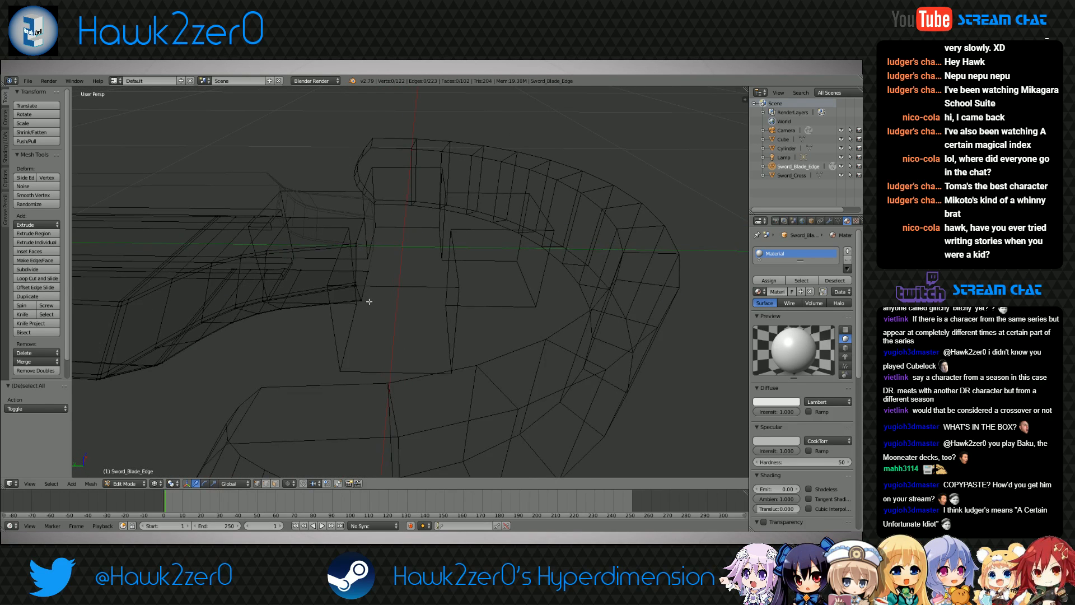
{"action": "middle_click_drag", "start_coordinate": [365, 306], "coordinate": [328, 298]}
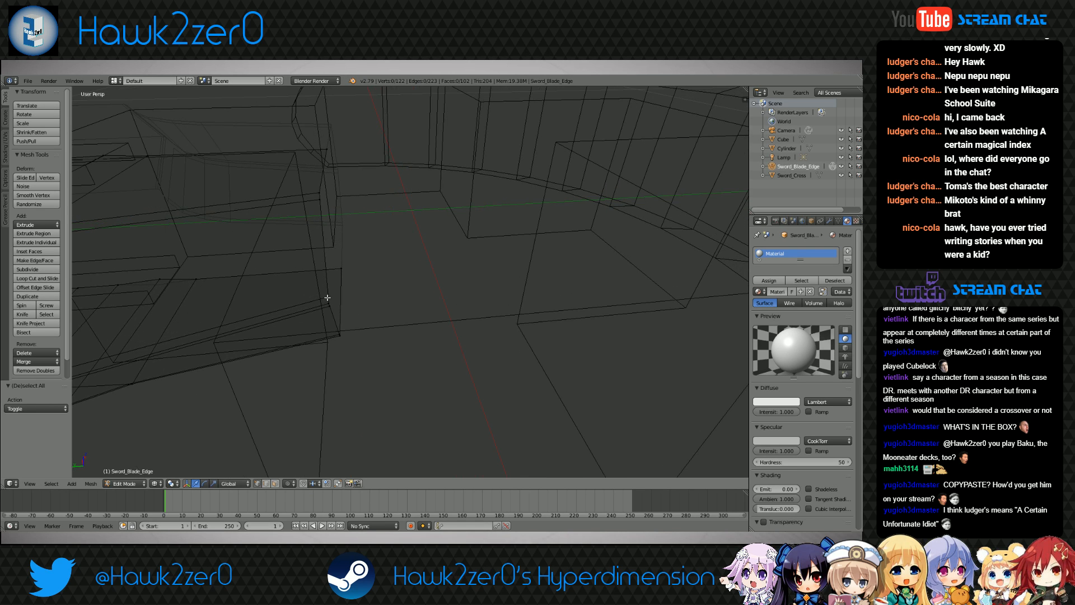
{"action": "key", "text": "b"}
{"action": "left_click_drag", "start_coordinate": [257, 140], "coordinate": [393, 370]}
{"action": "scroll", "coordinate": [418, 396], "scroll_direction": "down", "scroll_amount": 5}
{"action": "middle_click_drag", "start_coordinate": [417, 396], "coordinate": [431, 351]}
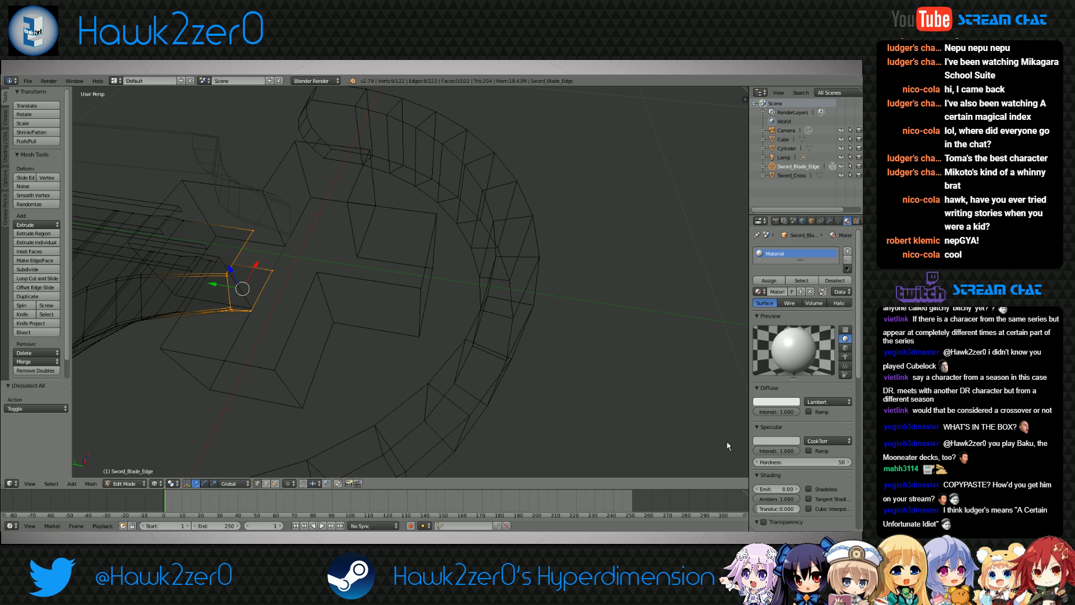
{"action": "middle_click_drag", "start_coordinate": [319, 330], "coordinate": [415, 336]}
{"action": "key", "text": "e"}
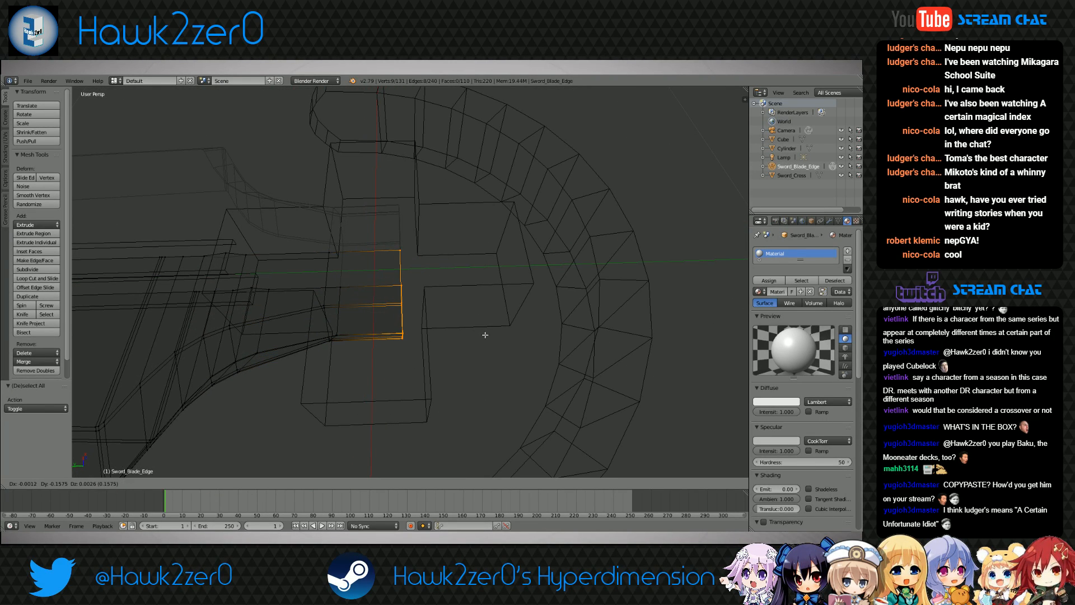
{"action": "key", "text": "y"}
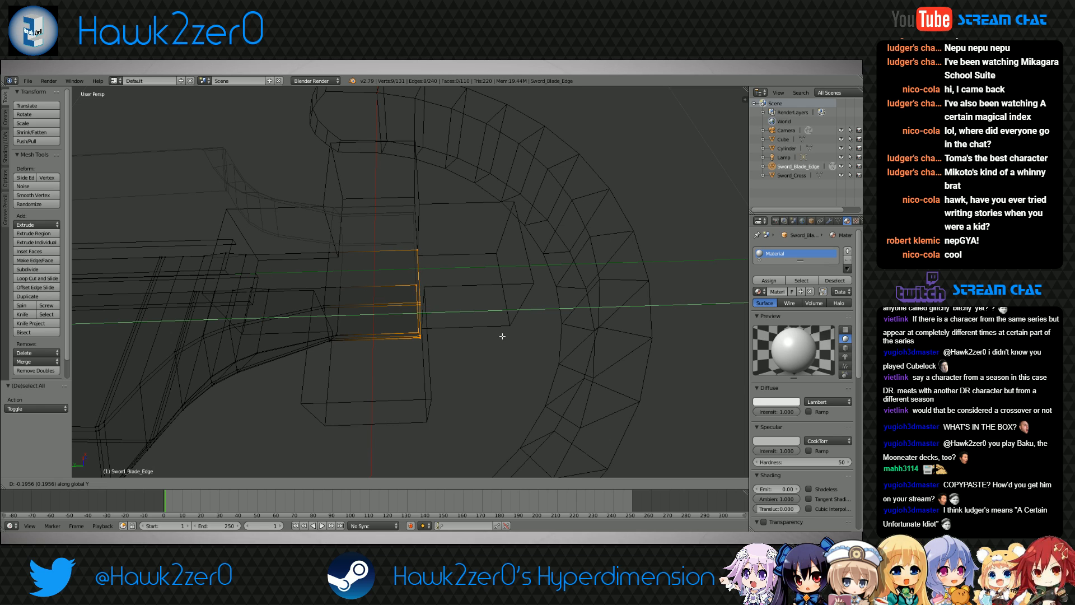
{"action": "left_click", "coordinate": [502, 336]}
Extrude the blade edge's new end by another -0.045 or so along Y
{"action": "middle_click_drag", "start_coordinate": [503, 336], "coordinate": [447, 350]}
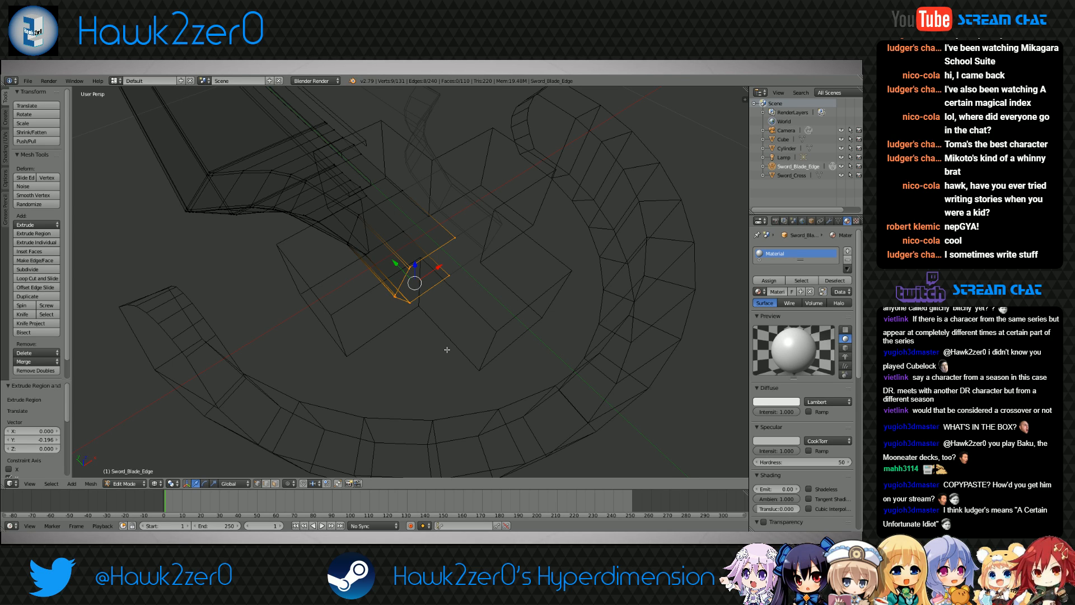
{"action": "middle_click_drag", "start_coordinate": [447, 350], "coordinate": [461, 307]}
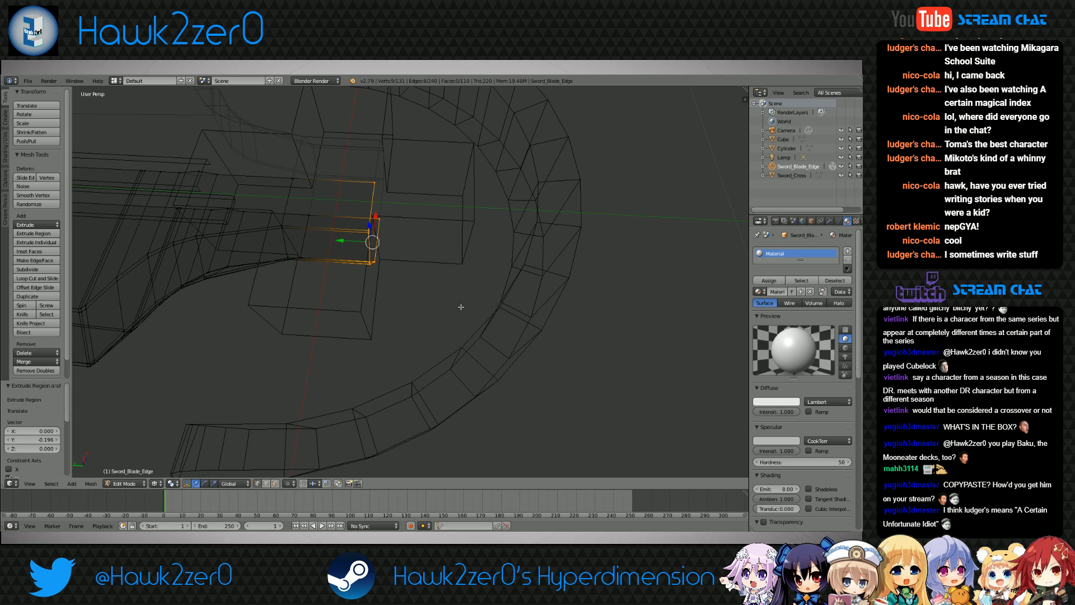
{"action": "key", "text": "e"}
{"action": "key", "text": "z"}
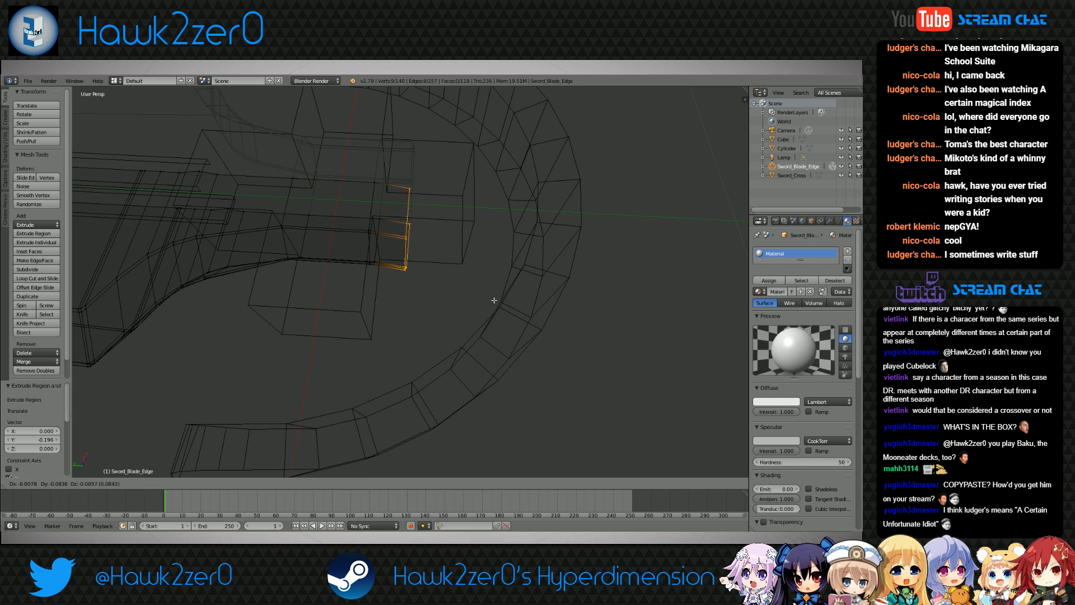
{"action": "key", "text": "y"}
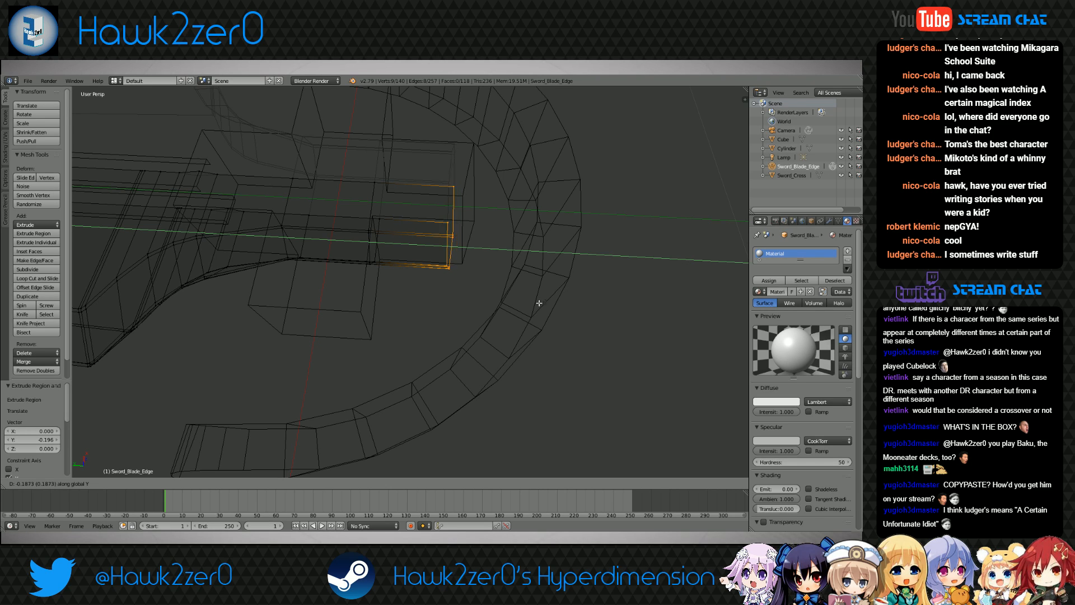
{"action": "left_click", "coordinate": [478, 299]}
Exclude the two inner vertices from the extruded end's selection and move the remaining ones about -0.093 along X, outward
{"action": "middle_click_drag", "start_coordinate": [478, 299], "coordinate": [350, 275]}
{"action": "right_click", "coordinate": [430, 210], "text": "shift"}
{"action": "right_click", "coordinate": [430, 165], "text": "shift"}
{"action": "middle_click_drag", "start_coordinate": [382, 210], "coordinate": [426, 253]}
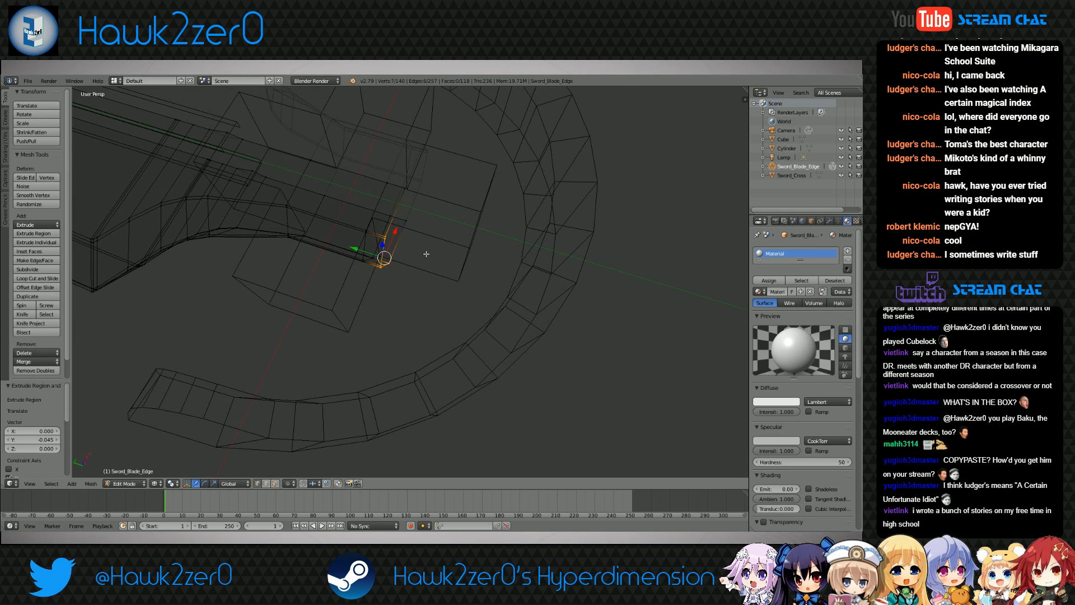
{"action": "key", "text": "g"}
{"action": "key", "text": "x"}
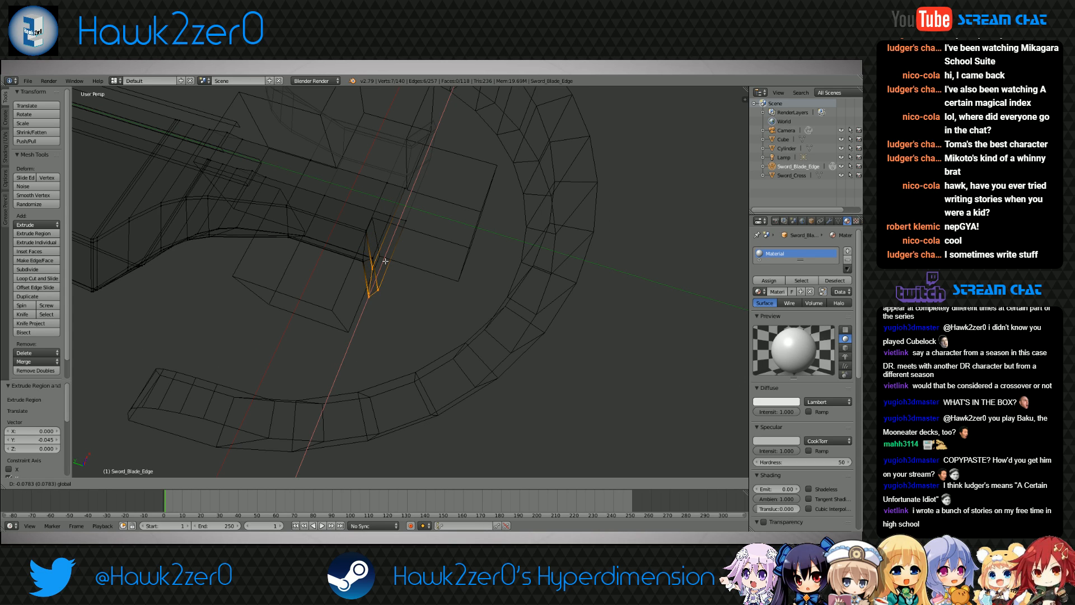
{"action": "left_click", "coordinate": [382, 262]}
Add the two inner vertices back to the selection and extrude the whole widened end about -0.128 along Y
{"action": "middle_click_drag", "start_coordinate": [382, 262], "coordinate": [444, 268]}
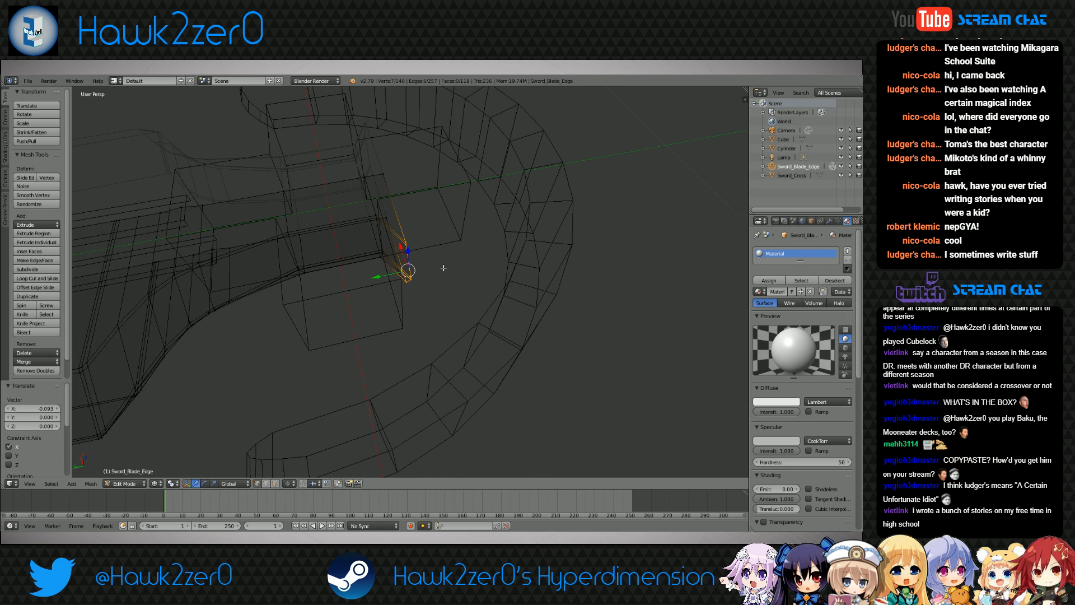
{"action": "middle_click_drag", "start_coordinate": [443, 268], "coordinate": [412, 249]}
{"action": "right_click", "coordinate": [396, 175], "text": "shift"}
{"action": "right_click", "coordinate": [399, 216], "text": "shift"}
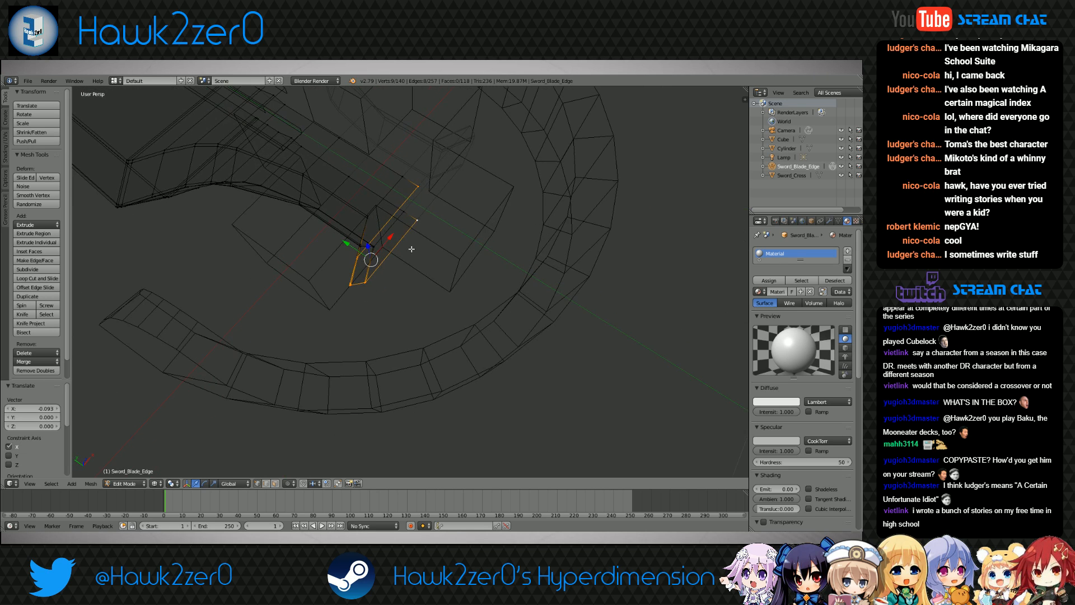
{"action": "key", "text": "e"}
{"action": "key", "text": "y"}
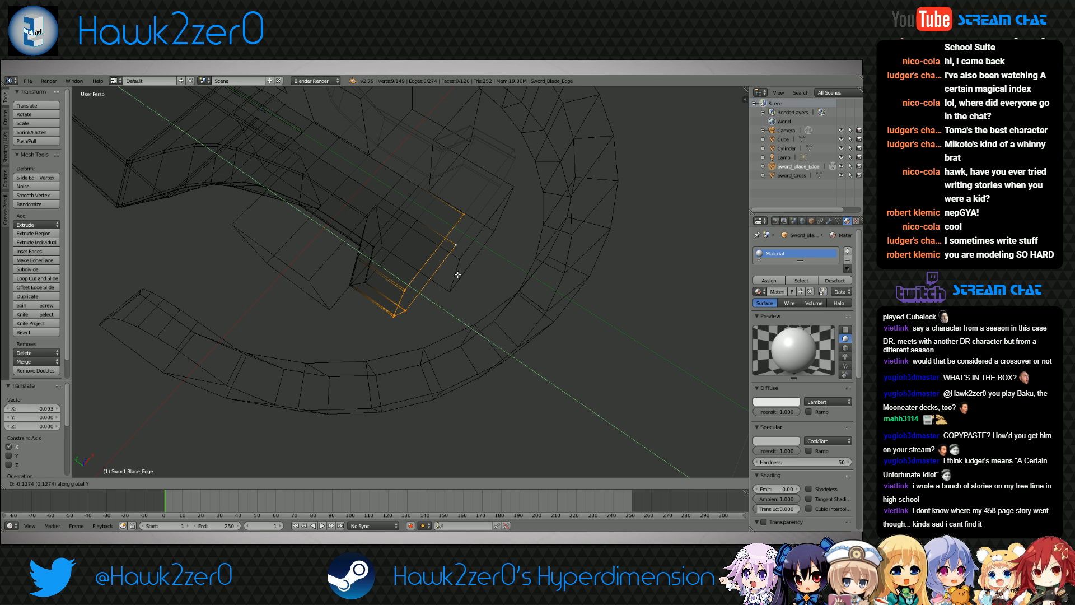
{"action": "left_click", "coordinate": [458, 275]}
Move the blade edge's extruded end back about 0.097 along Y, toward the cross guard
{"action": "middle_click_drag", "start_coordinate": [458, 274], "coordinate": [506, 307]}
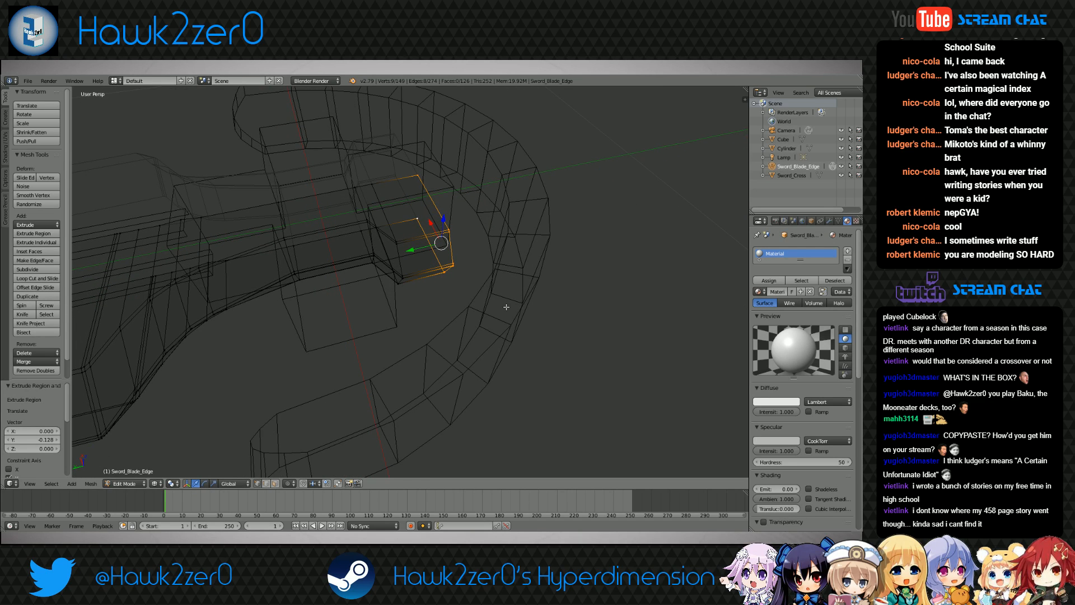
{"action": "left_click_drag", "start_coordinate": [410, 250], "coordinate": [398, 259]}
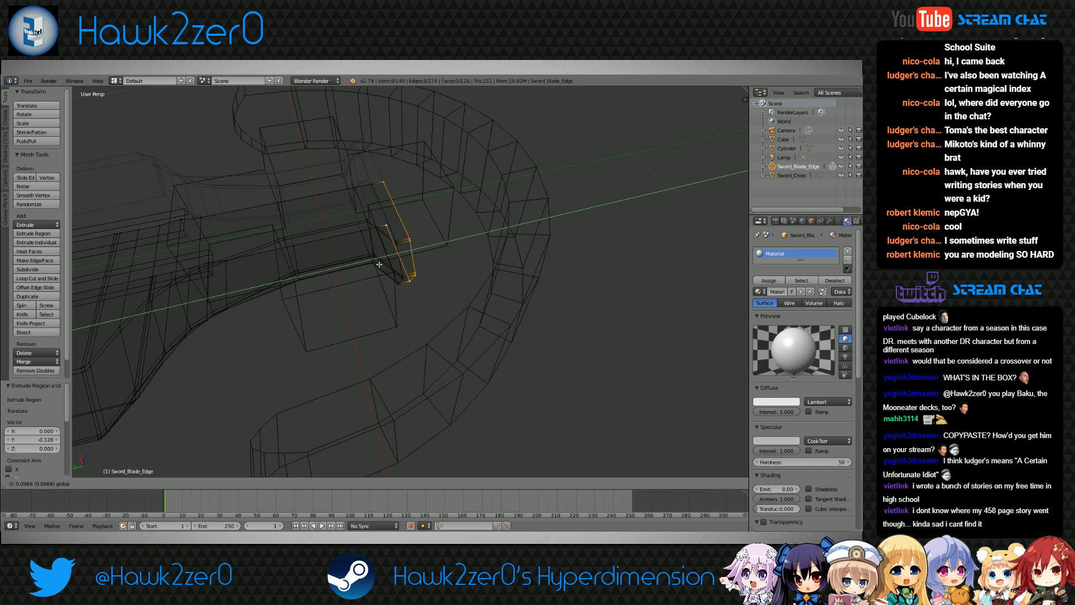
{"action": "left_click", "coordinate": [379, 264]}
{"action": "middle_click_drag", "start_coordinate": [379, 264], "coordinate": [434, 302]}
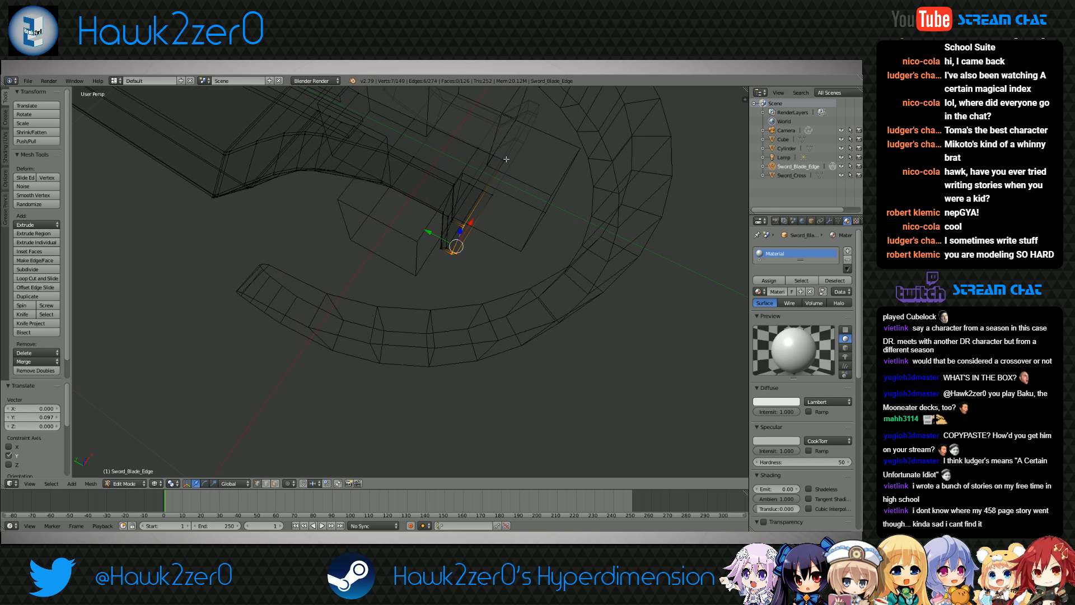
Move the blade edge's outer end vertices about -0.258 along X, out to the gold half-ring
{"action": "key", "text": "g"}
{"action": "key", "text": "y"}
{"action": "left_click", "coordinate": [409, 274]}
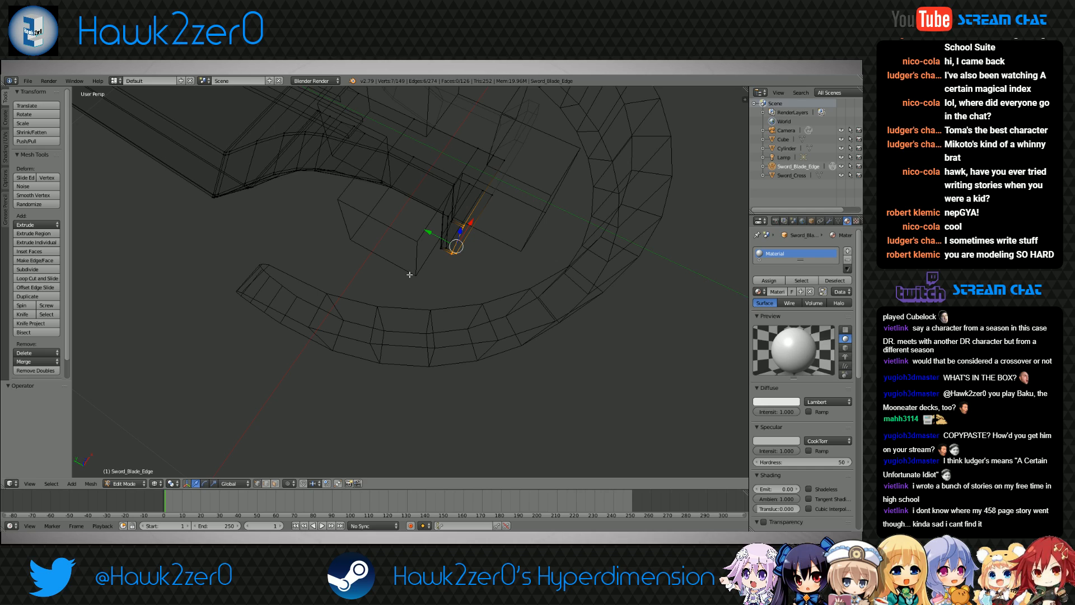
{"action": "key", "text": "g"}
{"action": "key", "text": "x"}
{"action": "left_click", "coordinate": [424, 309]}
{"action": "middle_click_drag", "start_coordinate": [424, 309], "coordinate": [351, 304]}
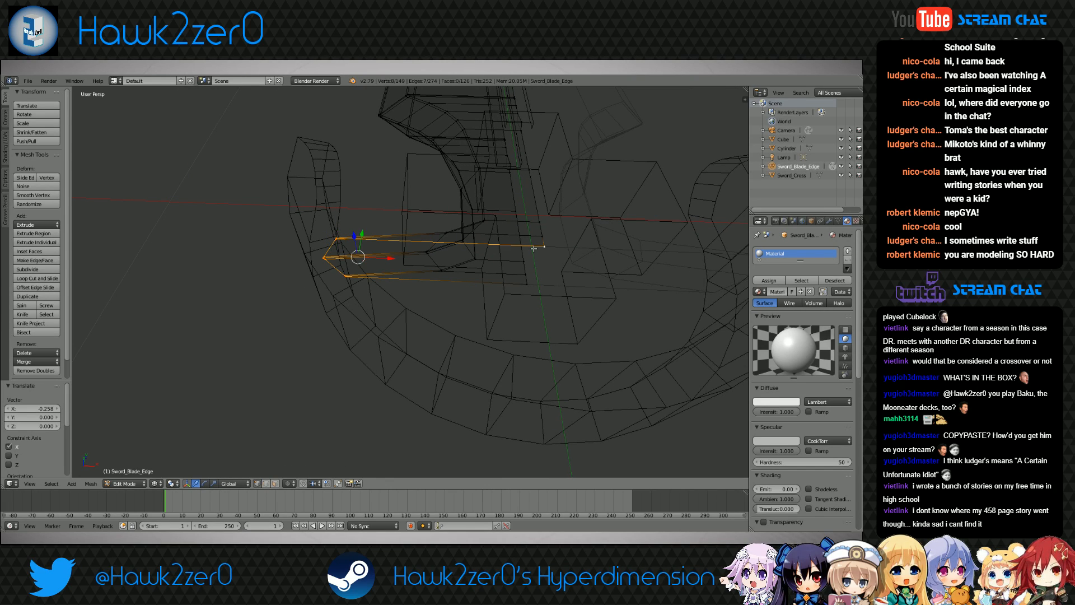
Extrude the widened end of the blade edge about -0.017 along Y
{"action": "key", "text": "e"}
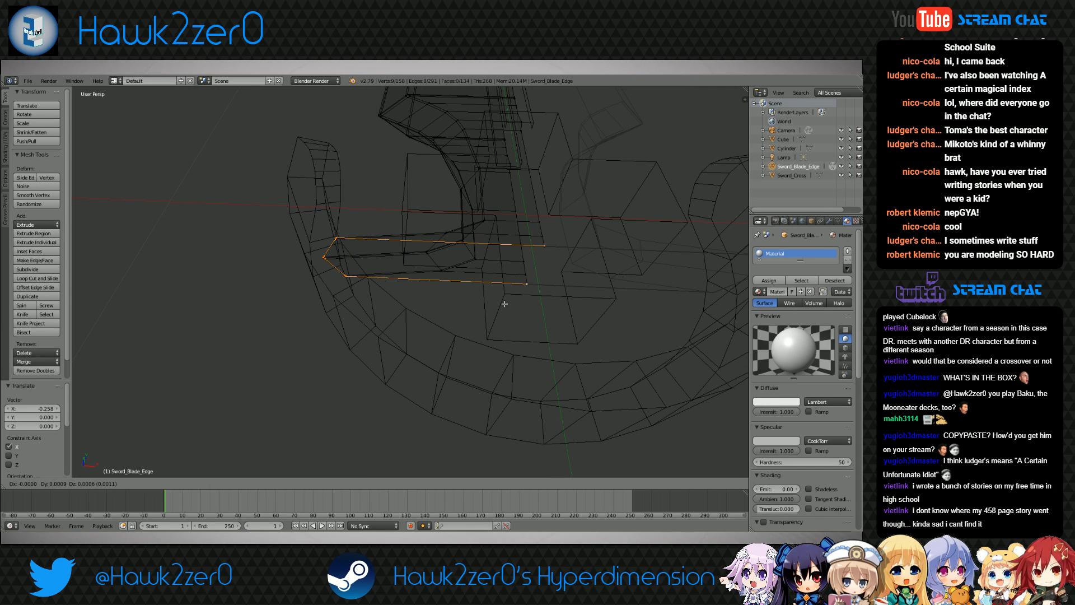
{"action": "key", "text": "y"}
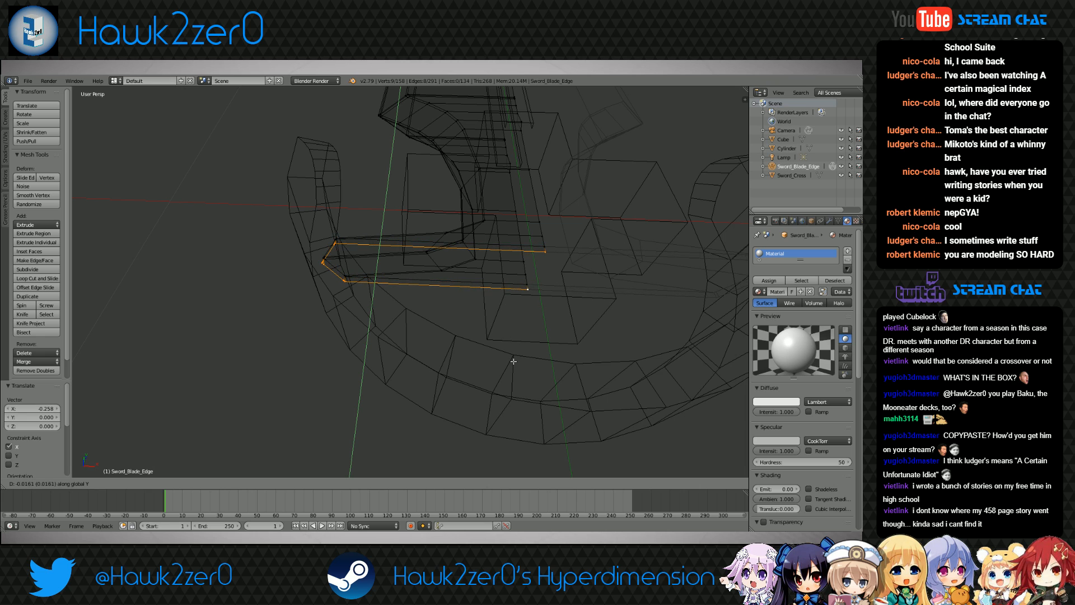
{"action": "left_click", "coordinate": [514, 363]}
{"action": "middle_click_drag", "start_coordinate": [513, 363], "coordinate": [478, 296]}
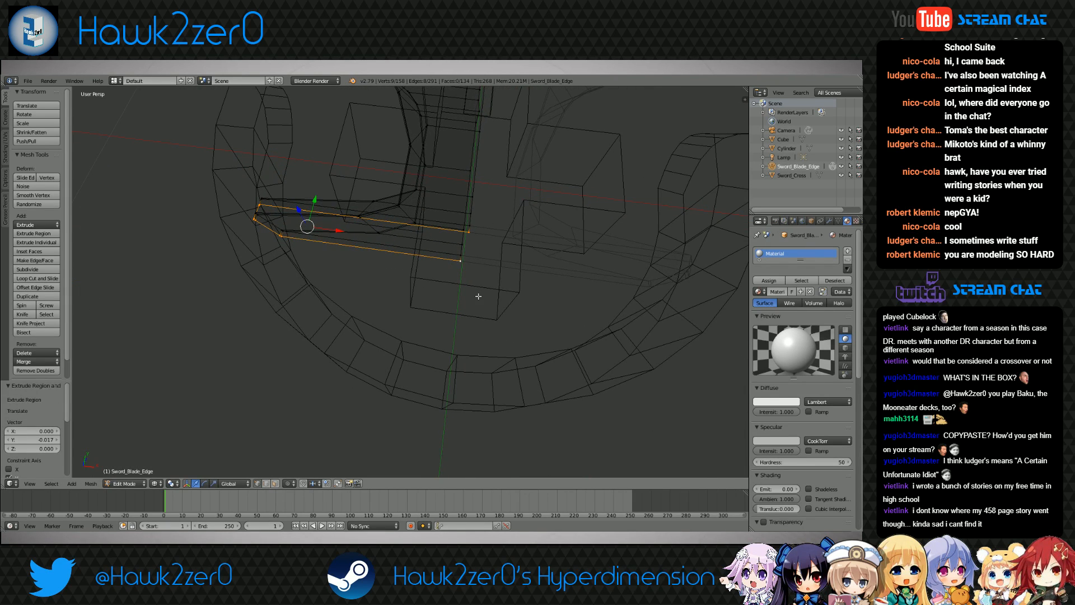
Select the two centre-line vertices of the new extrusion and move them about -0.317 along Y, down to the half-ring
{"action": "right_click", "coordinate": [469, 232]}
{"action": "key", "text": "g"}
{"action": "key", "text": "y"}
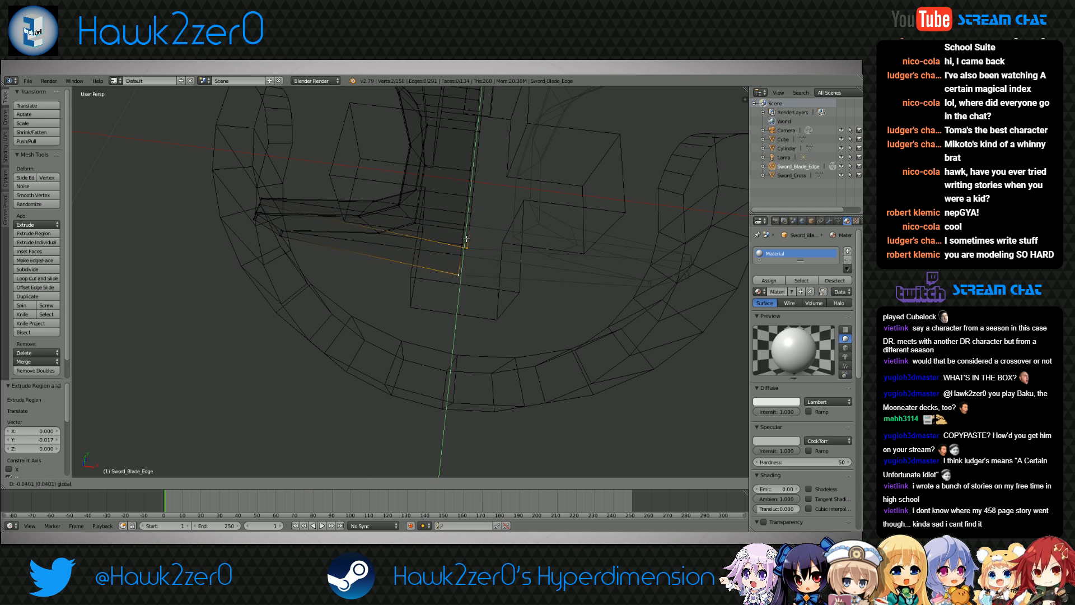
{"action": "left_click", "coordinate": [446, 354]}
Select the outer vertices of the new extrusion beside the gold ring and move them about -0.062 along Y
{"action": "middle_click_drag", "start_coordinate": [446, 354], "coordinate": [433, 300]}
{"action": "scroll", "coordinate": [390, 299], "scroll_direction": "up", "scroll_amount": 3}
{"action": "right_click", "coordinate": [448, 225]}
{"action": "right_click", "coordinate": [446, 238], "text": "shift"}
{"action": "right_click", "coordinate": [435, 395], "text": "shift"}
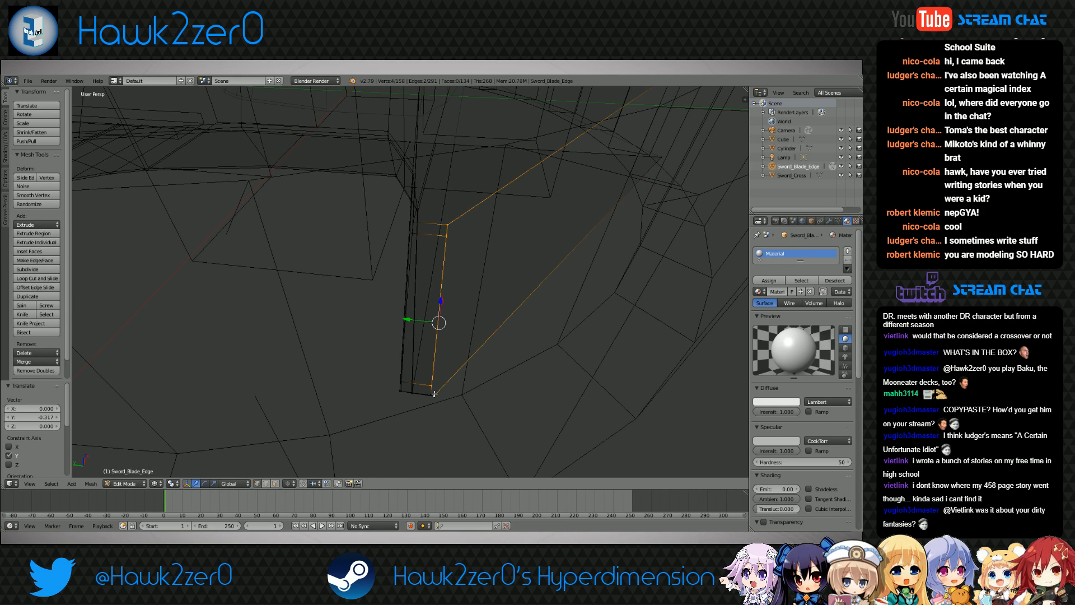
{"action": "middle_click_drag", "start_coordinate": [435, 395], "coordinate": [437, 357]}
{"action": "middle_click_drag", "start_coordinate": [436, 218], "coordinate": [433, 292], "text": "shift"}
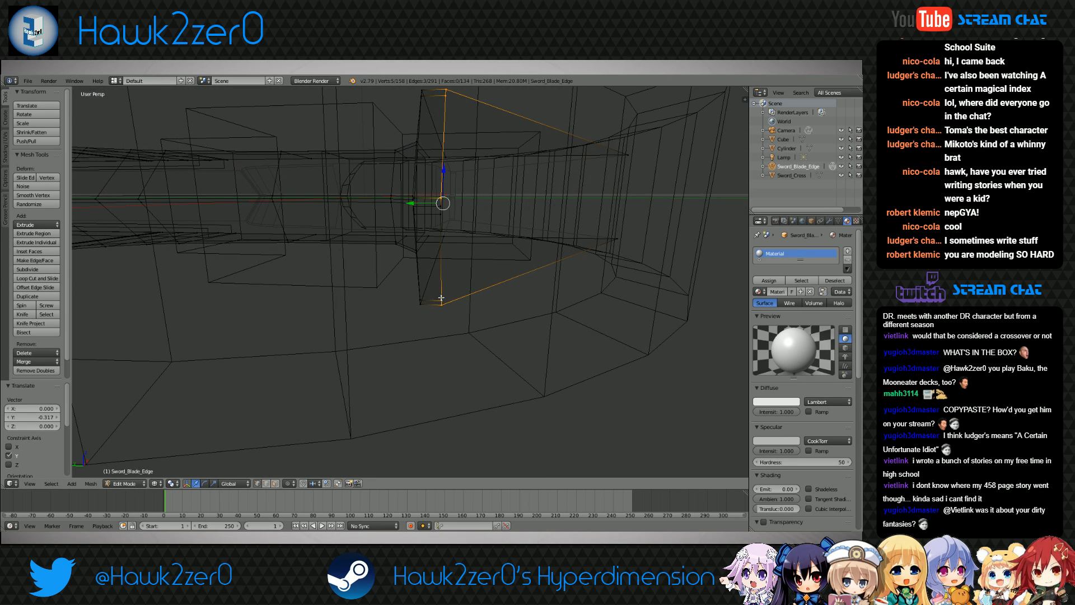
{"action": "middle_click_drag", "start_coordinate": [442, 227], "coordinate": [441, 261]}
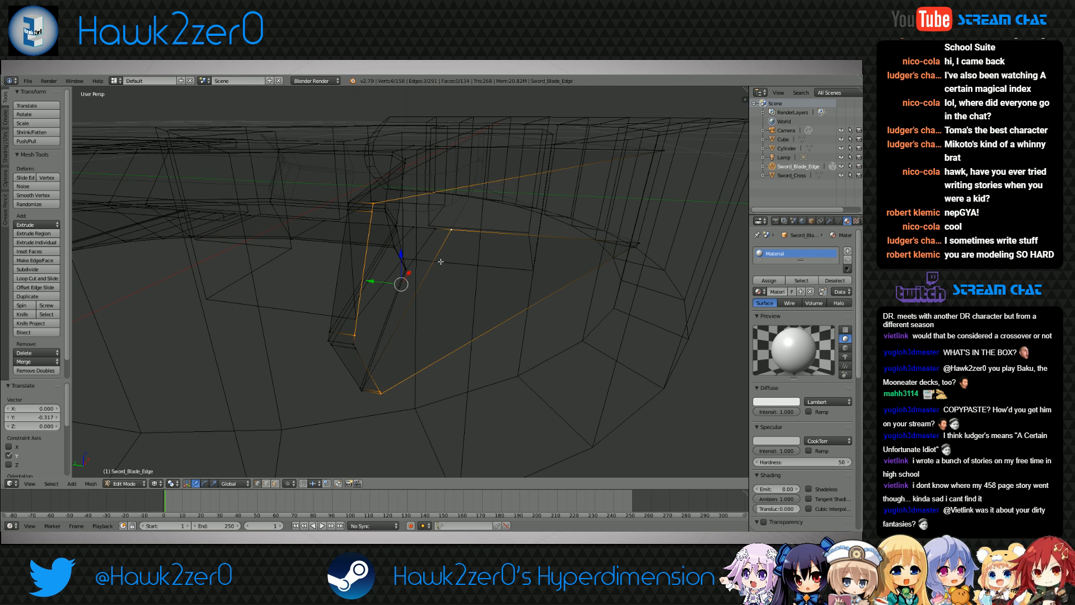
{"action": "scroll", "coordinate": [354, 341], "scroll_direction": "down", "scroll_amount": 3}
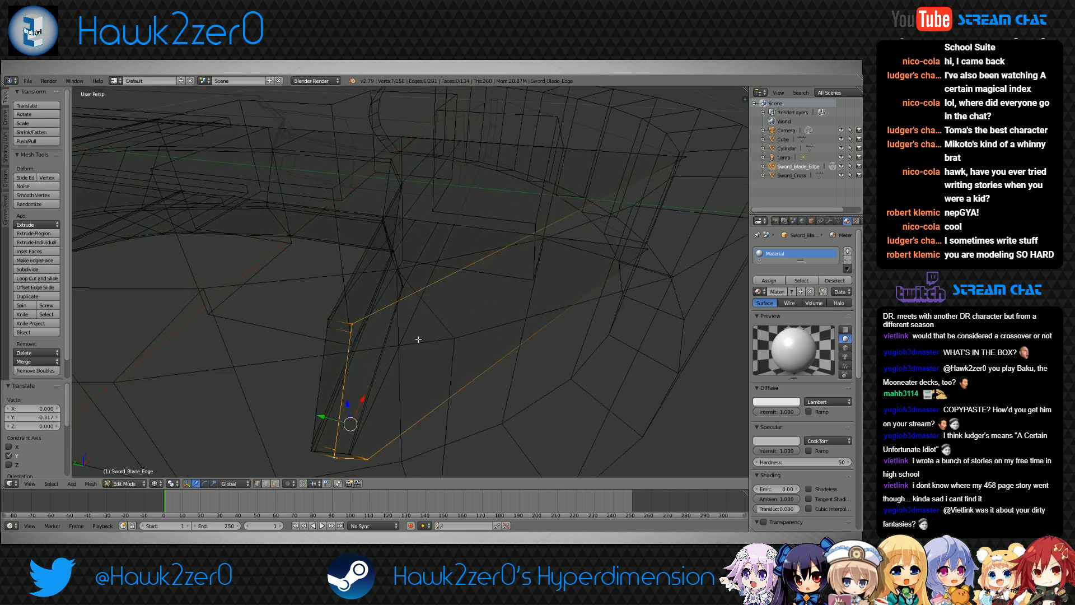
{"action": "key", "text": "z"}
{"action": "scroll", "coordinate": [422, 352], "scroll_direction": "down", "scroll_amount": 4}
{"action": "middle_click_drag", "start_coordinate": [422, 352], "coordinate": [383, 358]}
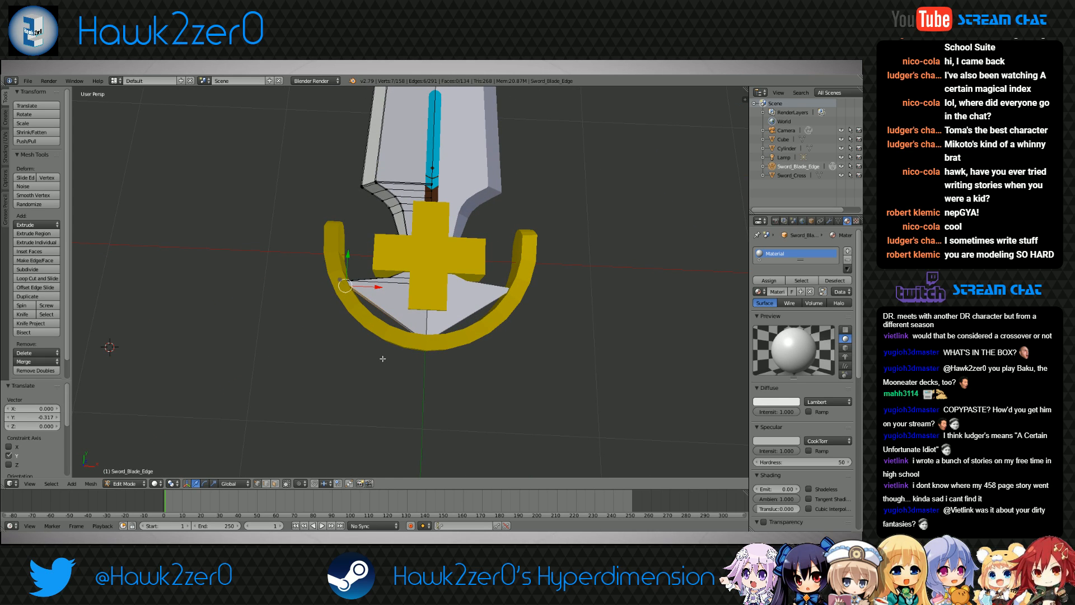
{"action": "key", "text": "g"}
{"action": "key", "text": "y"}
{"action": "left_click", "coordinate": [349, 265]}
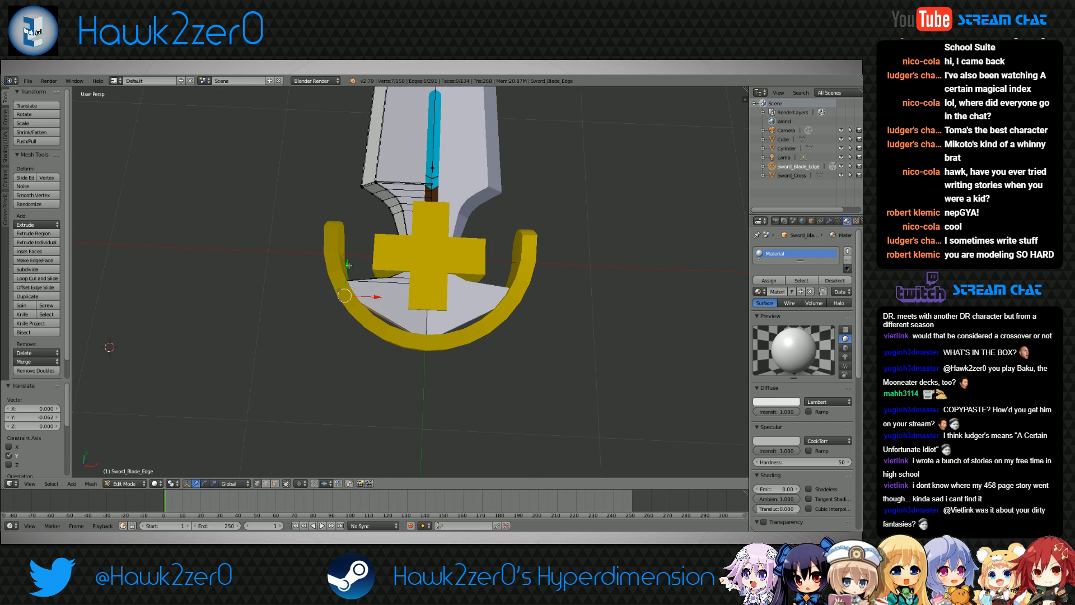
Move the selected outer vertices inward along X by about 0.029 and 0.105, and about -0.114 along Y, following the ring's curve
{"action": "left_click_drag", "start_coordinate": [380, 297], "coordinate": [423, 303]}
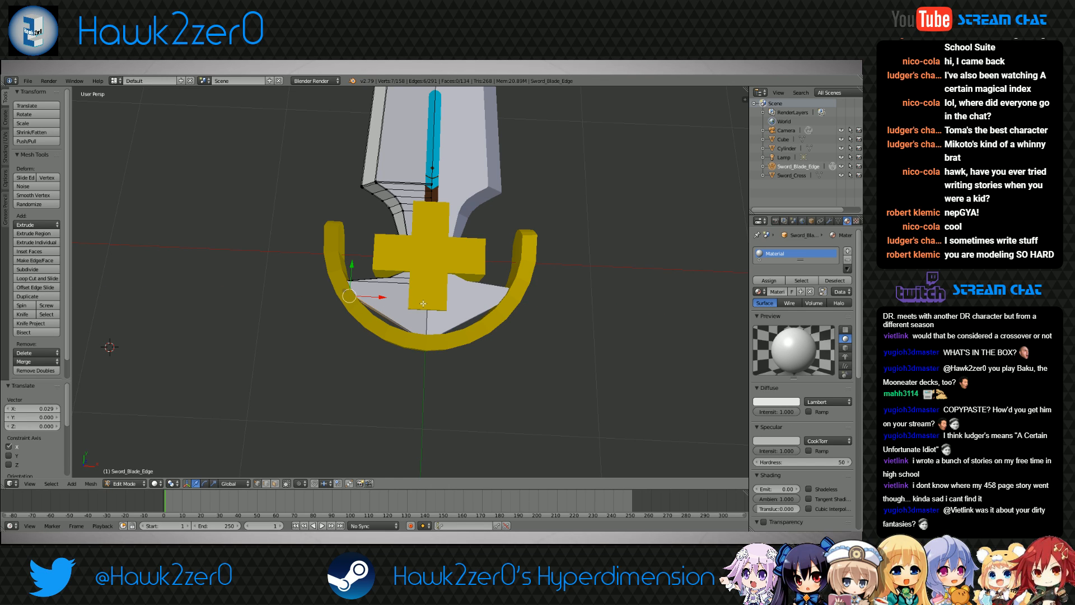
{"action": "left_click_drag", "start_coordinate": [356, 307], "coordinate": [369, 273]}
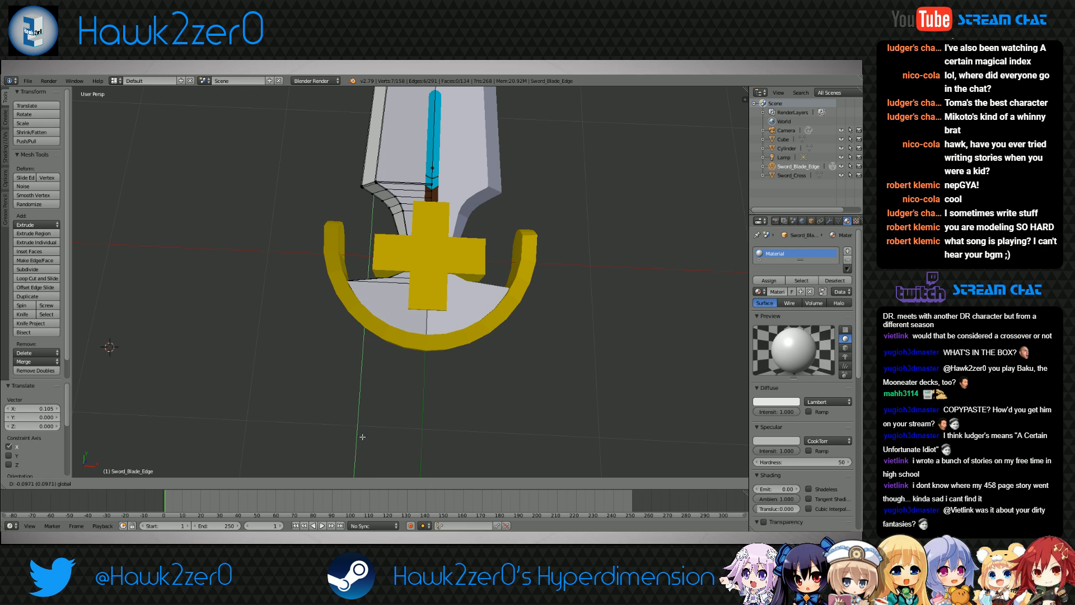
{"action": "left_click_drag", "start_coordinate": [357, 465], "coordinate": [357, 465]}
Fine-tune the selected outer vertices inside the gold ring by about 0.016 along X and -0.014 along Y
{"action": "middle_click_drag", "start_coordinate": [357, 465], "coordinate": [451, 361]}
{"action": "scroll", "coordinate": [407, 319], "scroll_direction": "up", "scroll_amount": 6}
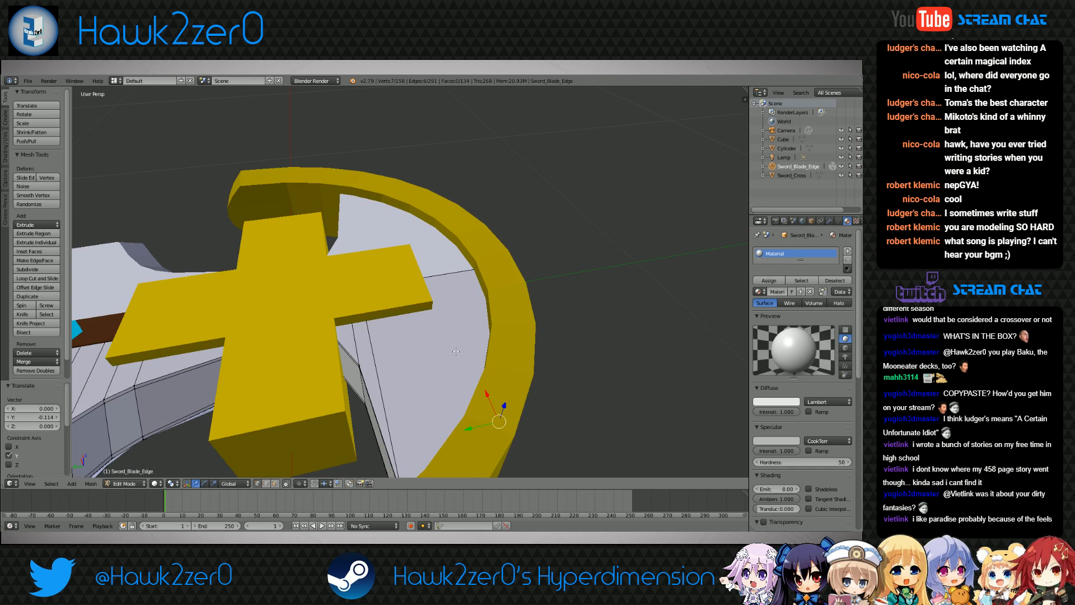
{"action": "middle_click_drag", "start_coordinate": [408, 318], "coordinate": [367, 329]}
{"action": "key", "text": "z"}
{"action": "middle_click_drag", "start_coordinate": [514, 317], "coordinate": [433, 357]}
{"action": "key", "text": "g"}
{"action": "key", "text": "x"}
{"action": "left_click", "coordinate": [428, 286]}
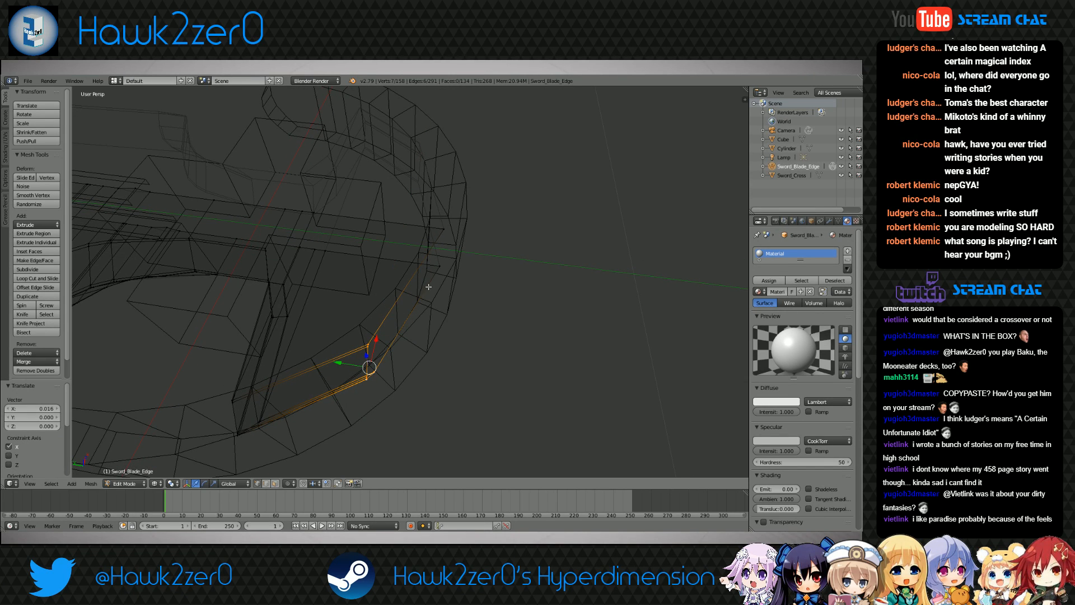
{"action": "key", "text": "g"}
{"action": "key", "text": "y"}
{"action": "left_click", "coordinate": [402, 360]}
Select the two inner edge vertices near the cross guard and move them about 0.029 along X
{"action": "key", "text": "z"}
{"action": "mouse_move", "coordinate": [402, 360]}
{"action": "middle_mouse_down"}
{"action": "mouse_move", "coordinate": [433, 379]}
{"action": "mouse_move", "coordinate": [399, 333]}
{"action": "mouse_move", "coordinate": [409, 329]}
{"action": "mouse_move", "coordinate": [352, 293]}
{"action": "mouse_move", "coordinate": [359, 281]}
{"action": "mouse_move", "coordinate": [404, 276]}
{"action": "mouse_move", "coordinate": [396, 250]}
{"action": "mouse_move", "coordinate": [417, 273]}
{"action": "mouse_move", "coordinate": [516, 271]}
{"action": "mouse_move", "coordinate": [487, 292]}
{"action": "mouse_move", "coordinate": [370, 302]}
{"action": "mouse_move", "coordinate": [390, 309]}
{"action": "middle_mouse_up"}
{"action": "key", "text": "z"}
{"action": "scroll", "coordinate": [360, 281], "scroll_direction": "up", "scroll_amount": 3}
{"action": "right_click", "coordinate": [354, 232]}
{"action": "right_click", "coordinate": [390, 303]}
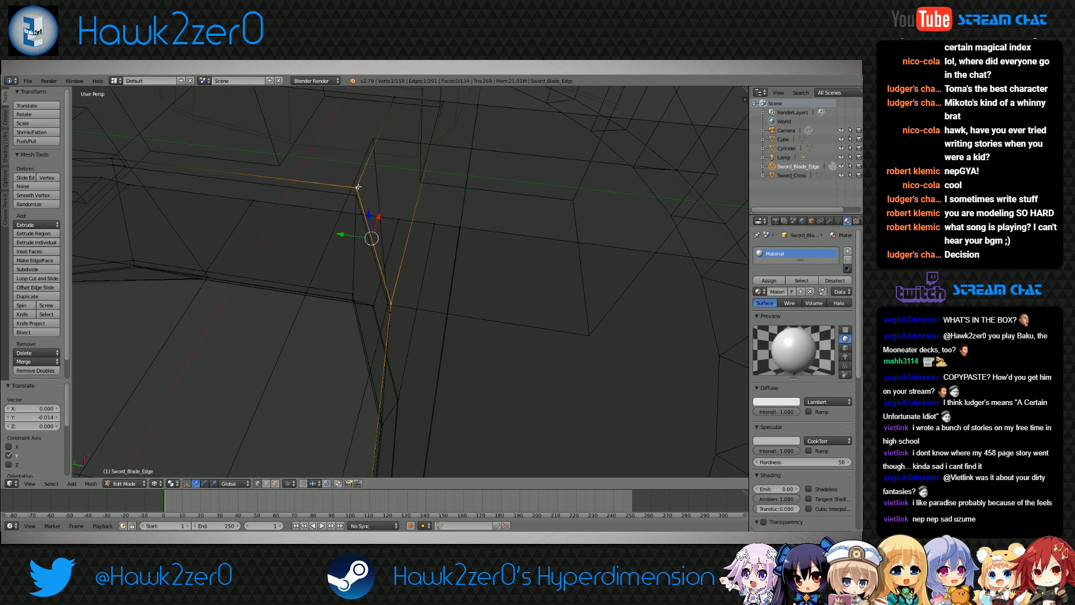
{"action": "key", "text": "g"}
{"action": "key", "text": "x"}
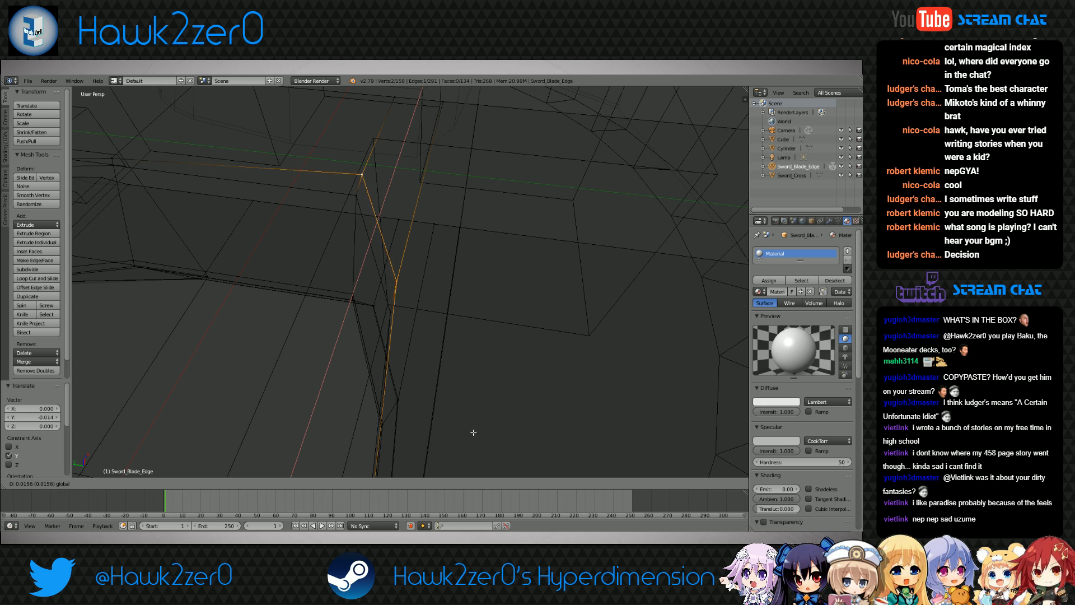
{"action": "left_click", "coordinate": [545, 286]}
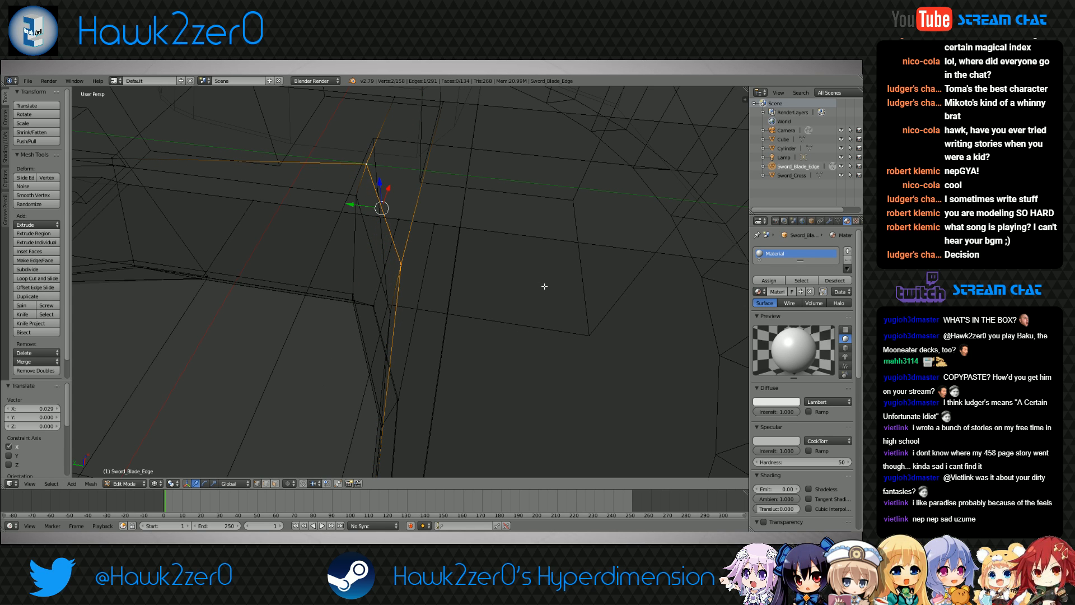
Select a single vertex at the blade edge's outer tip and try moving it about 0.052 along X
{"action": "middle_click_drag", "start_coordinate": [409, 412], "coordinate": [444, 305], "text": "shift"}
{"action": "scroll", "coordinate": [445, 313], "scroll_direction": "down", "scroll_amount": 3}
{"action": "middle_click_drag", "start_coordinate": [453, 373], "coordinate": [427, 398], "text": "shift"}
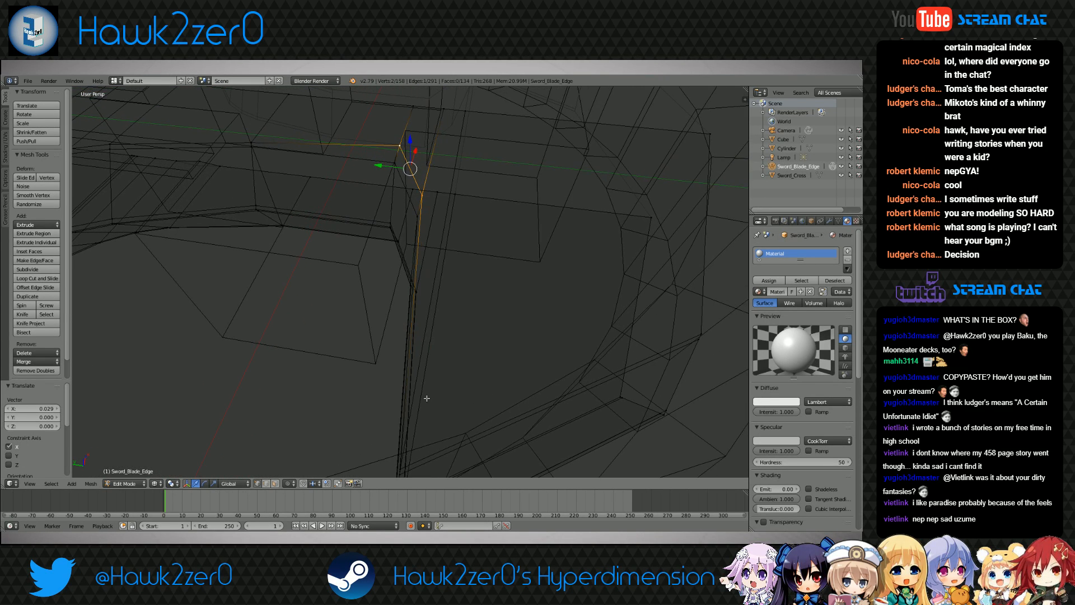
{"action": "middle_click_drag", "start_coordinate": [434, 351], "coordinate": [433, 315], "text": "shift"}
{"action": "right_click", "coordinate": [511, 306], "text": "shift"}
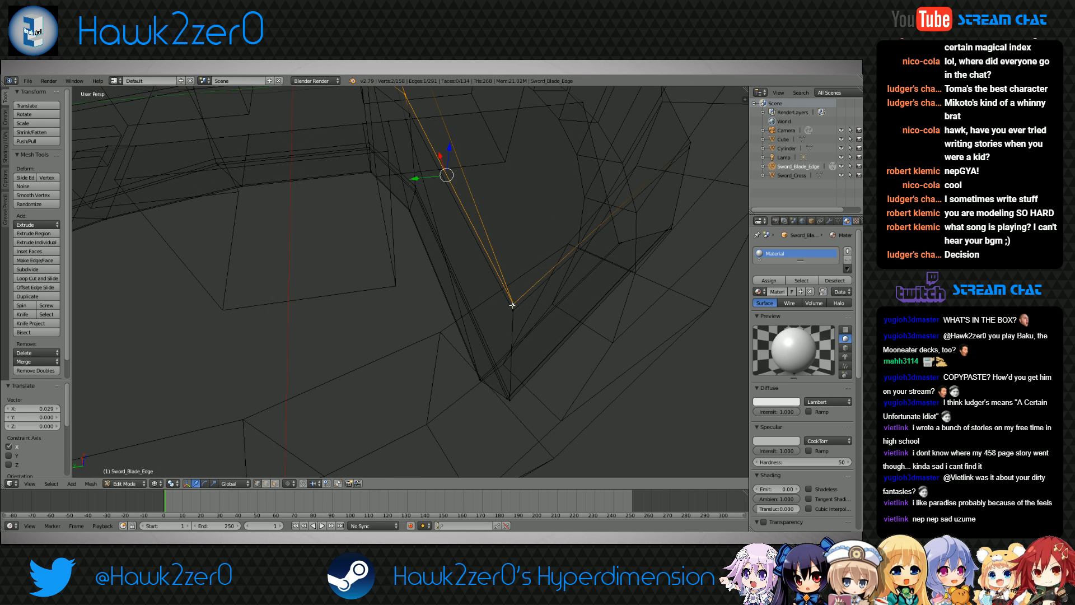
{"action": "middle_click_drag", "start_coordinate": [511, 305], "coordinate": [492, 360]}
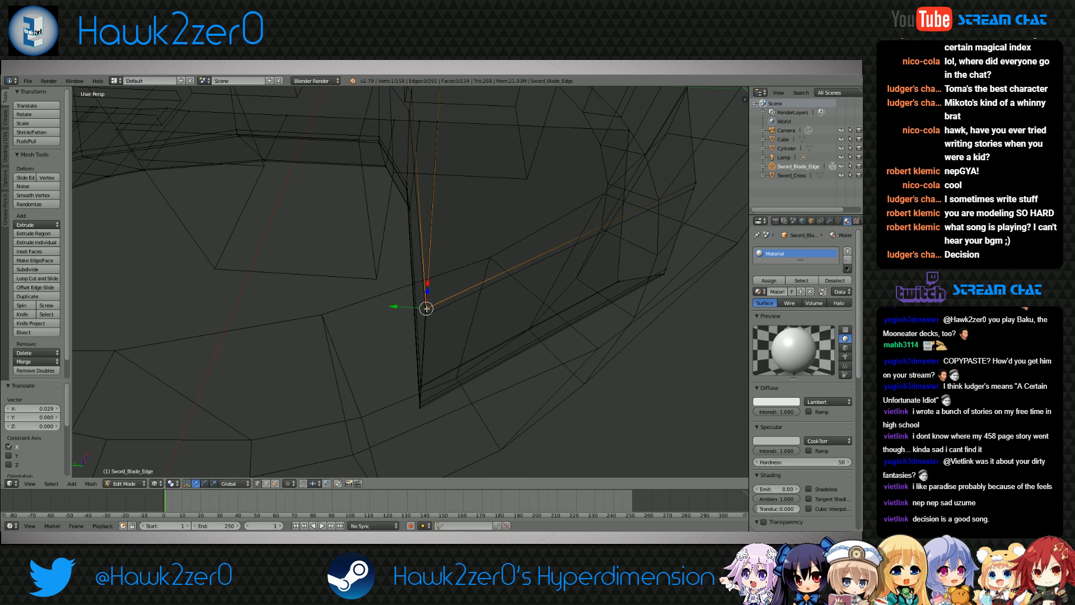
{"action": "left_click_drag", "start_coordinate": [428, 284], "coordinate": [435, 225]}
Try moving the single outer tip vertex along Y, in solid view
{"action": "mouse_move", "coordinate": [435, 226]}
{"action": "middle_mouse_down"}
{"action": "mouse_move", "coordinate": [472, 384]}
{"action": "mouse_move", "coordinate": [440, 345]}
{"action": "mouse_move", "coordinate": [398, 339]}
{"action": "mouse_move", "coordinate": [509, 307]}
{"action": "middle_mouse_up"}
{"action": "key", "text": "z"}
{"action": "key", "text": "g"}
{"action": "key", "text": "y"}
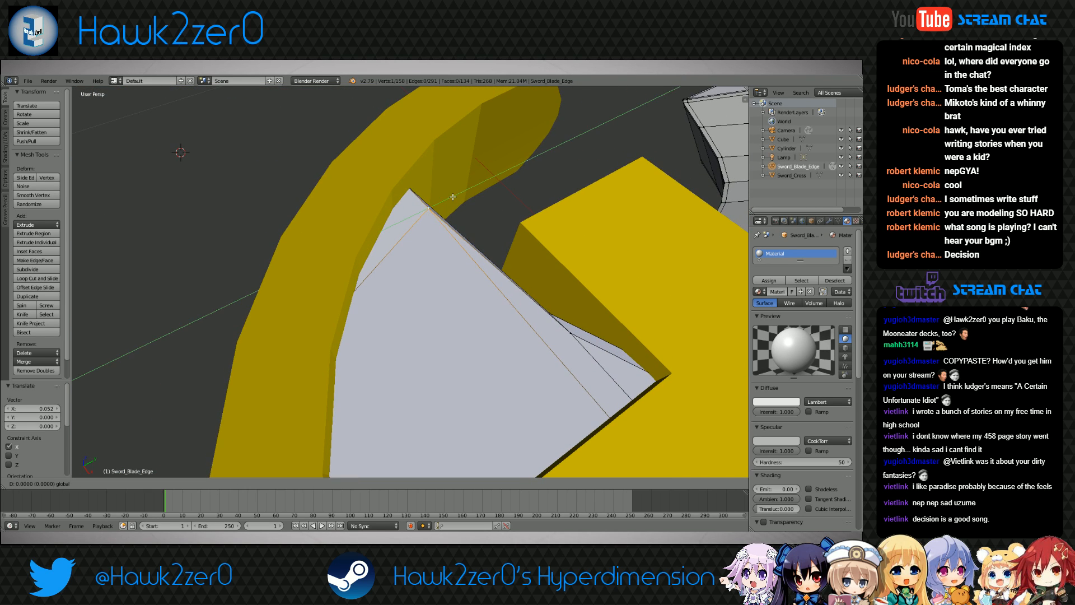
{"action": "left_click", "coordinate": [200, 322]}
Try moving the two selected edge vertices along Y, and undo back through the recent moves and selections
{"action": "middle_click_drag", "start_coordinate": [199, 322], "coordinate": [372, 334]}
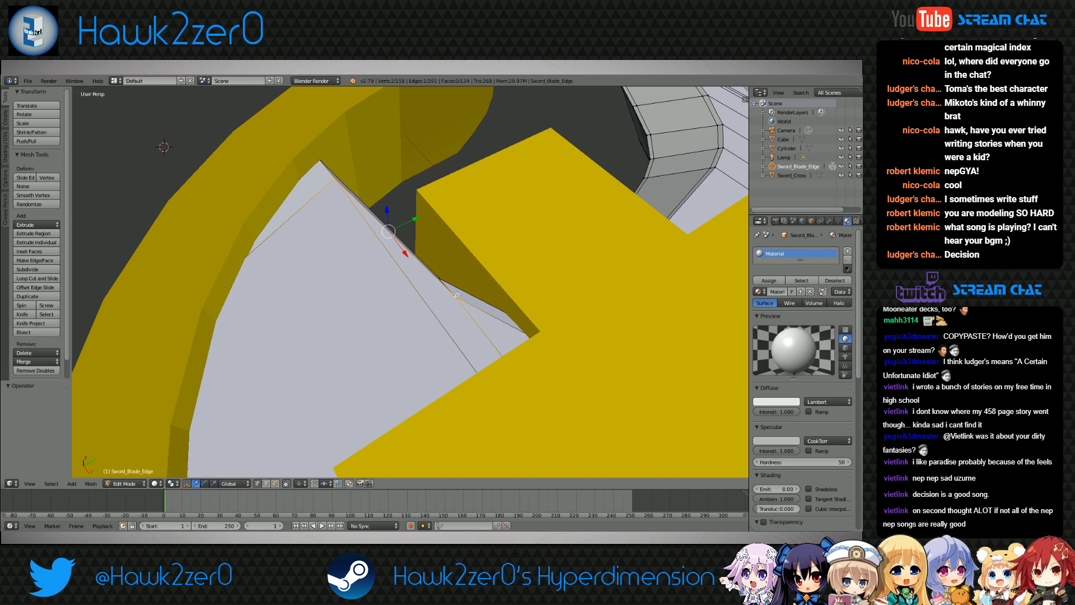
{"action": "key", "text": "g"}
{"action": "key", "text": "y"}
{"action": "left_click", "coordinate": [215, 290]}
{"action": "mouse_move", "coordinate": [216, 289]}
{"action": "middle_mouse_down"}
{"action": "mouse_move", "coordinate": [429, 312]}
{"action": "mouse_move", "coordinate": [546, 309]}
{"action": "mouse_move", "coordinate": [493, 350]}
{"action": "mouse_move", "coordinate": [518, 381]}
{"action": "mouse_move", "coordinate": [518, 331]}
{"action": "middle_mouse_up"}
{"action": "key", "text": "z"}
{"action": "middle_click_drag", "start_coordinate": [522, 258], "coordinate": [475, 303], "text": "shift"}
{"action": "right_click", "coordinate": [453, 164]}
{"action": "right_click", "coordinate": [455, 223], "text": "shift"}
{"action": "middle_click_drag", "start_coordinate": [460, 174], "coordinate": [464, 271]}
{"action": "right_click", "coordinate": [431, 283], "text": "shift"}
{"action": "key", "text": "ctrl+z"}
{"action": "key", "text": "ctrl+z"}
{"action": "key", "text": "ctrl+z"}
{"action": "key", "text": "ctrl+z"}
{"action": "key", "text": "ctrl+z"}
Extend the vertex selection beside the cross guard, try two moves on the group, and undo both moves
{"action": "middle_click_drag", "start_coordinate": [464, 270], "coordinate": [411, 360]}
{"action": "right_click", "coordinate": [381, 338], "text": "shift"}
{"action": "left_click_drag", "start_coordinate": [381, 262], "coordinate": [654, 338]}
{"action": "left_click_drag", "start_coordinate": [445, 256], "coordinate": [472, 193]}
{"action": "key", "text": "z"}
{"action": "middle_click_drag", "start_coordinate": [502, 328], "coordinate": [515, 277]}
{"action": "key", "text": "ctrl+z"}
{"action": "key", "text": "ctrl+z"}
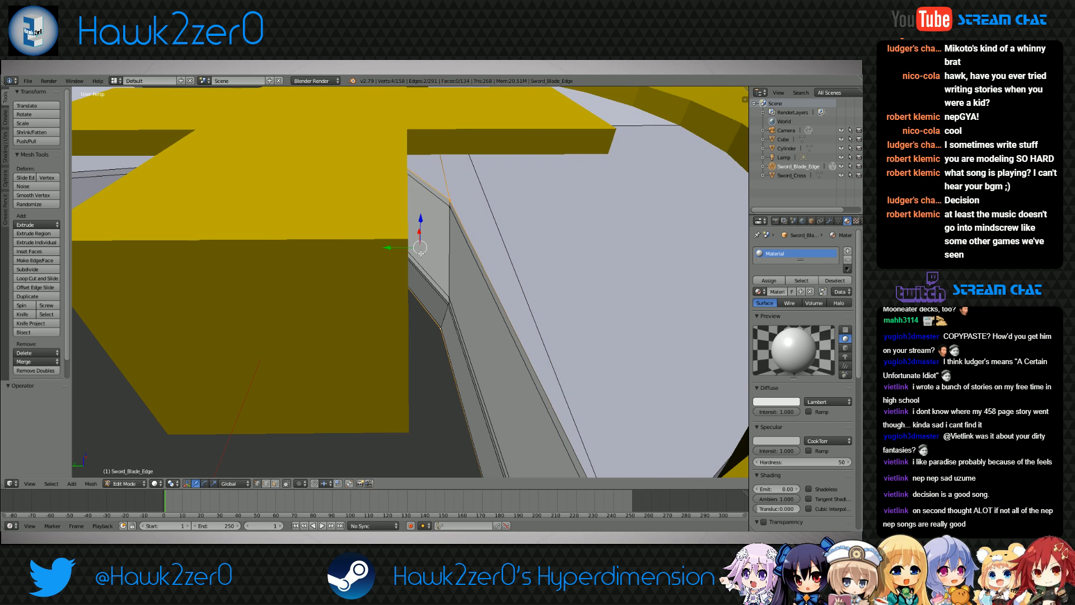
Move the four selected blade edge vertices slightly along Y, away from the cross guard
{"action": "middle_click_drag", "start_coordinate": [421, 253], "coordinate": [428, 263]}
{"action": "key", "text": "g"}
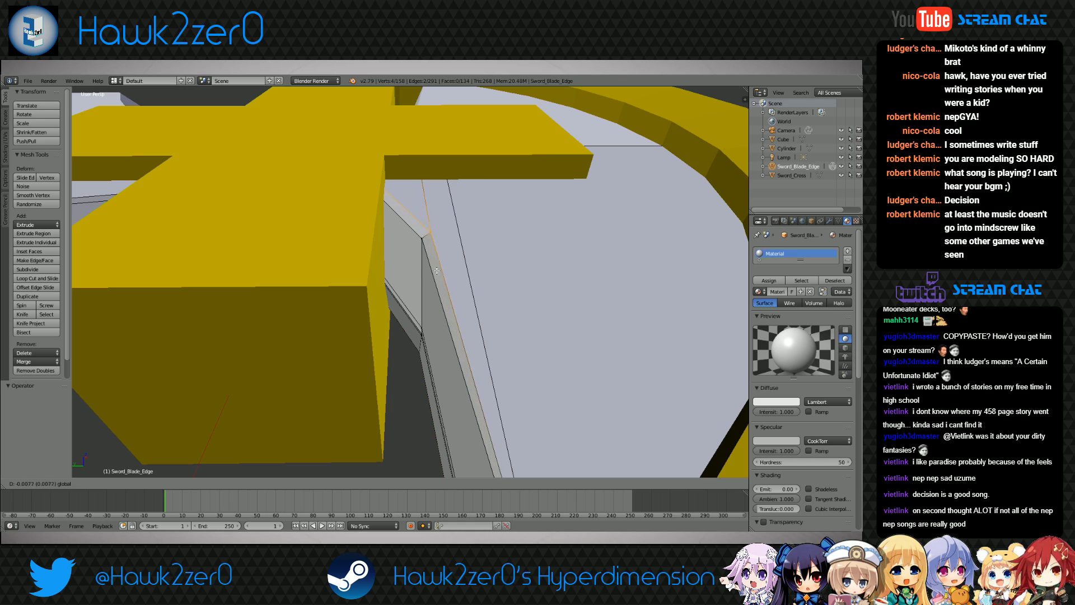
{"action": "left_click", "coordinate": [490, 270]}
{"action": "mouse_move", "coordinate": [490, 269]}
{"action": "middle_mouse_down"}
{"action": "mouse_move", "coordinate": [461, 285]}
{"action": "mouse_move", "coordinate": [456, 329]}
{"action": "mouse_move", "coordinate": [451, 319]}
{"action": "mouse_move", "coordinate": [388, 343]}
{"action": "mouse_move", "coordinate": [408, 329]}
{"action": "middle_mouse_up"}
With the two vertices at the outer tip near the gold ring selected, move them about 0.065 along X
{"action": "key", "text": "z"}
{"action": "right_click", "coordinate": [461, 299]}
{"action": "middle_click_drag", "start_coordinate": [463, 412], "coordinate": [365, 326]}
{"action": "middle_click_drag", "start_coordinate": [500, 339], "coordinate": [496, 319]}
{"action": "key", "text": "ctrl+z"}
{"action": "mouse_move", "coordinate": [413, 214]}
{"action": "middle_mouse_down"}
{"action": "mouse_move", "coordinate": [269, 252]}
{"action": "mouse_move", "coordinate": [291, 336]}
{"action": "mouse_move", "coordinate": [313, 358]}
{"action": "mouse_move", "coordinate": [389, 359]}
{"action": "middle_mouse_up"}
{"action": "key", "text": "z"}
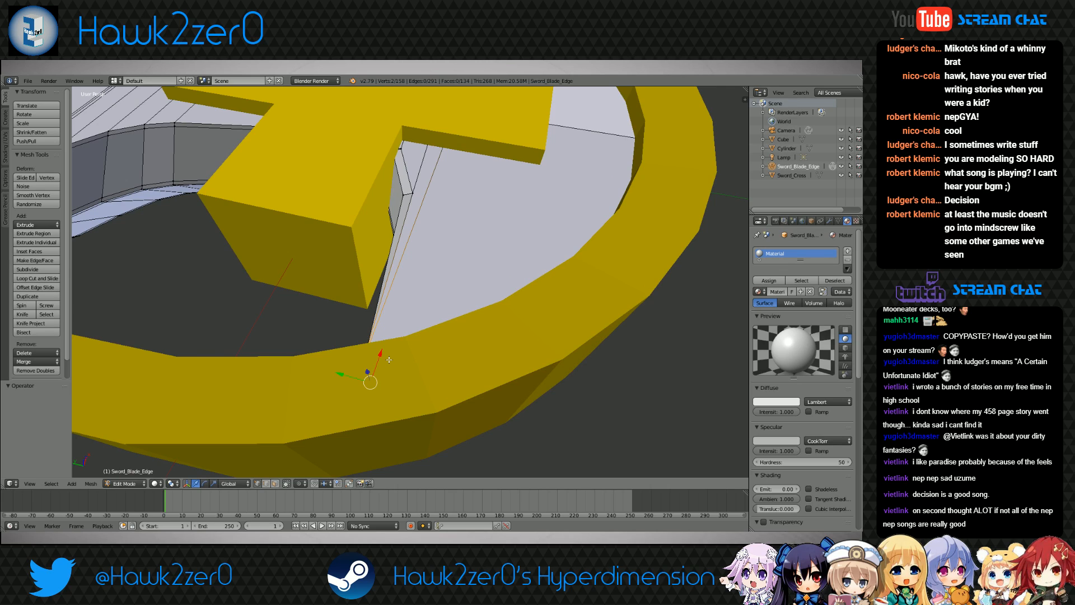
{"action": "key", "text": "g"}
{"action": "key", "text": "x"}
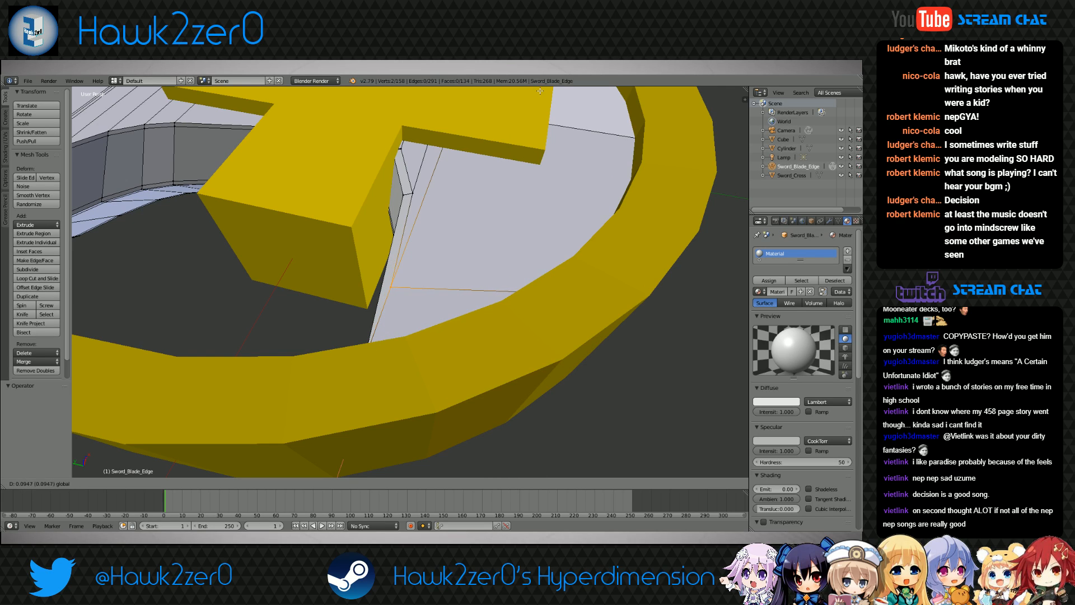
{"action": "left_click", "coordinate": [474, 284]}
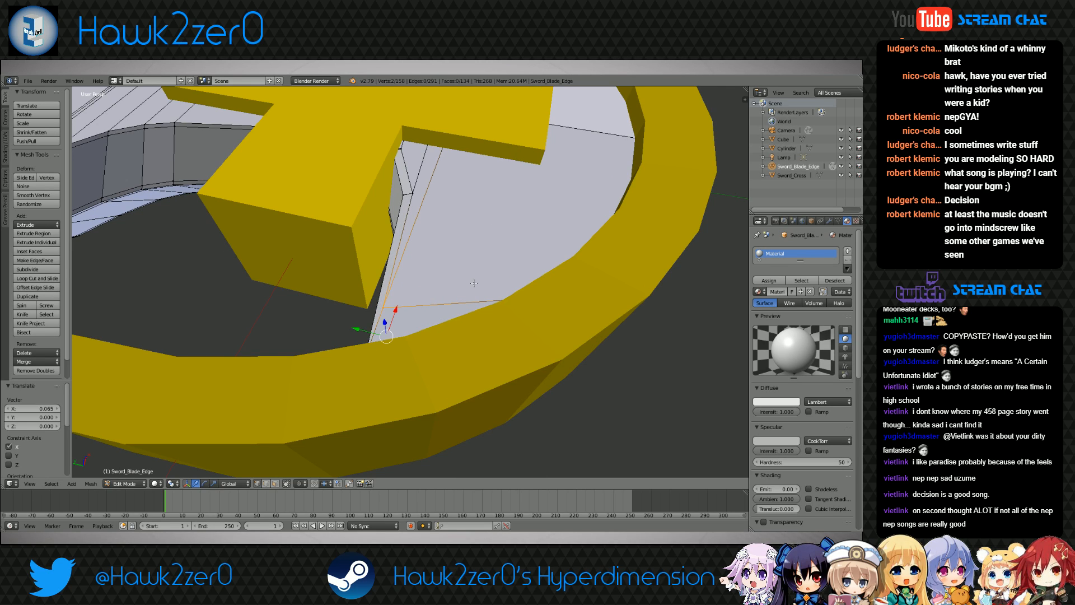
Move the two tip vertices about -0.029 along Y and slightly back outward along X
{"action": "key", "text": "g"}
{"action": "key", "text": "y"}
{"action": "left_click", "coordinate": [565, 375]}
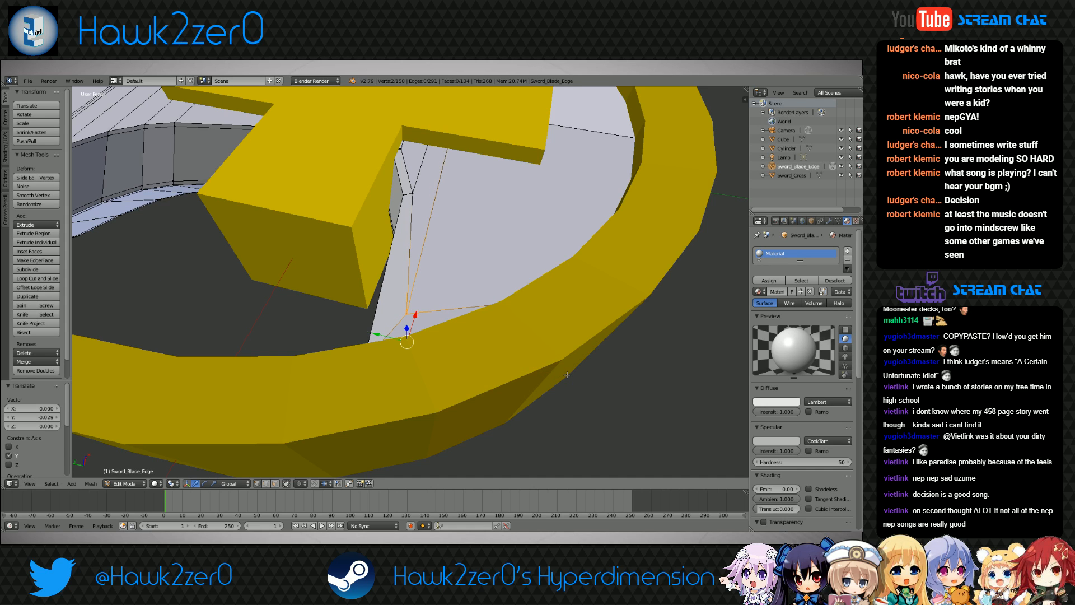
{"action": "key", "text": "g"}
{"action": "key", "text": "x"}
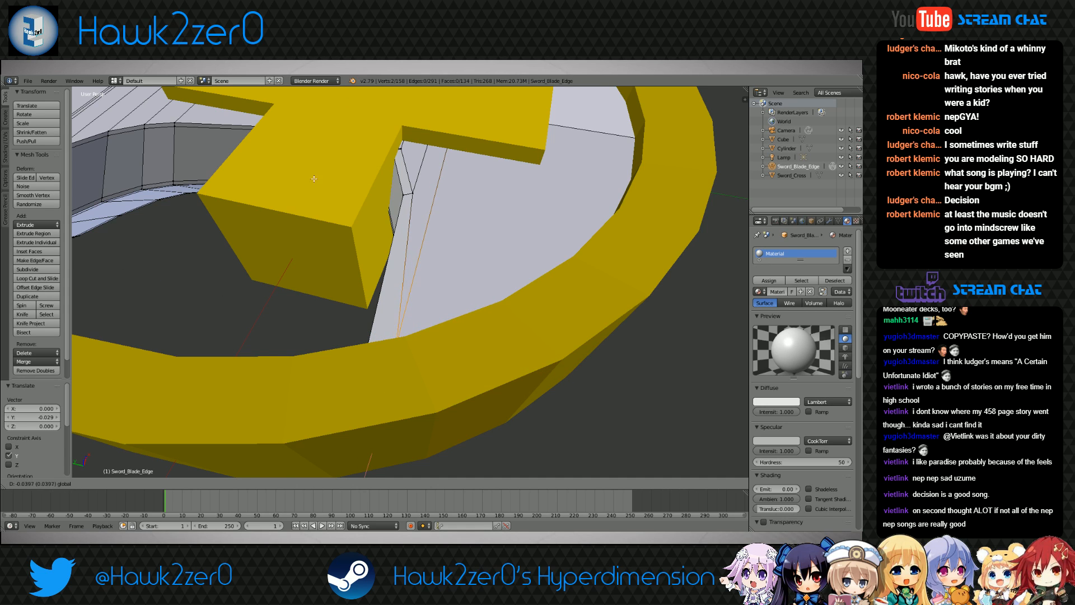
{"action": "left_click", "coordinate": [285, 264]}
Check the blade edge's fit inside the half-ring, clear the vertex selection and return to Object Mode
{"action": "mouse_move", "coordinate": [281, 274]}
{"action": "middle_mouse_down"}
{"action": "mouse_move", "coordinate": [418, 211]}
{"action": "mouse_move", "coordinate": [327, 277]}
{"action": "mouse_move", "coordinate": [481, 304]}
{"action": "mouse_move", "coordinate": [436, 271]}
{"action": "mouse_move", "coordinate": [388, 269]}
{"action": "middle_mouse_up"}
{"action": "key", "text": "z"}
{"action": "key", "text": "a"}
{"action": "key", "text": "z"}
{"action": "mouse_move", "coordinate": [459, 235]}
{"action": "middle_mouse_down"}
{"action": "mouse_move", "coordinate": [428, 277]}
{"action": "mouse_move", "coordinate": [716, 358]}
{"action": "middle_mouse_up"}
{"action": "scroll", "coordinate": [428, 276], "scroll_direction": "down", "scroll_amount": 5}
{"action": "scroll", "coordinate": [428, 276], "scroll_direction": "down", "scroll_amount": 1}
{"action": "key", "text": "a"}
{"action": "key", "text": "a"}
{"action": "left_click", "coordinate": [132, 484]}
{"action": "left_click", "coordinate": [136, 475]}
{"action": "middle_click_drag", "start_coordinate": [418, 317], "coordinate": [459, 313]}
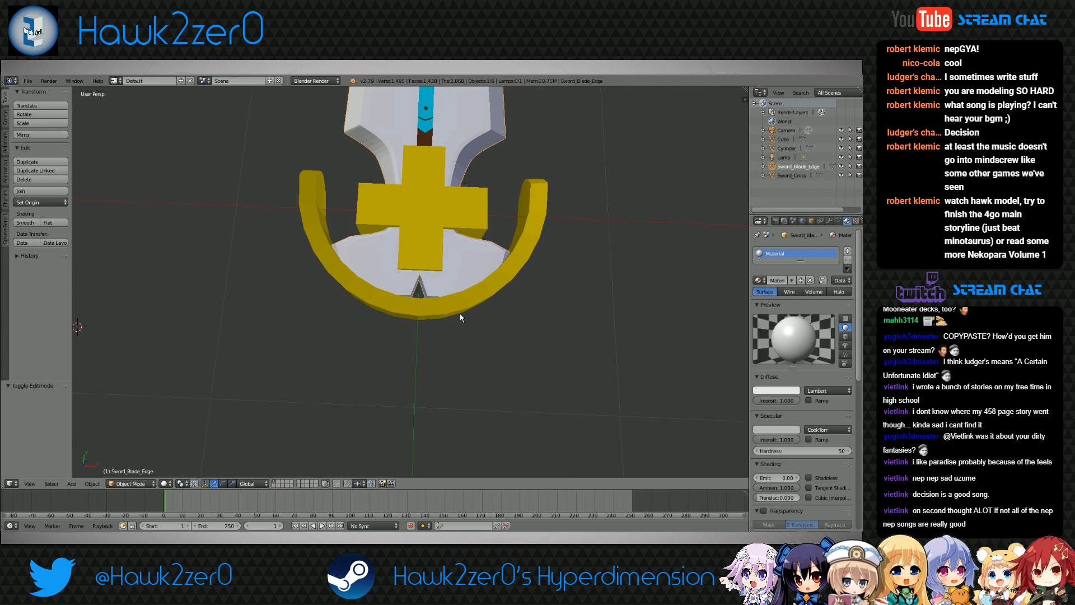
{"action": "left_click", "coordinate": [132, 483]}
{"action": "left_click", "coordinate": [138, 466]}
{"action": "mouse_move", "coordinate": [392, 313]}
{"action": "middle_mouse_down"}
{"action": "mouse_move", "coordinate": [437, 280]}
{"action": "mouse_move", "coordinate": [432, 348]}
{"action": "mouse_move", "coordinate": [439, 329]}
{"action": "mouse_move", "coordinate": [412, 331]}
{"action": "mouse_move", "coordinate": [420, 336]}
{"action": "mouse_move", "coordinate": [455, 295]}
{"action": "mouse_move", "coordinate": [482, 320]}
{"action": "mouse_move", "coordinate": [412, 349]}
{"action": "mouse_move", "coordinate": [532, 323]}
{"action": "mouse_move", "coordinate": [501, 305]}
{"action": "mouse_move", "coordinate": [501, 280]}
{"action": "mouse_move", "coordinate": [400, 291]}
{"action": "mouse_move", "coordinate": [434, 334]}
{"action": "mouse_move", "coordinate": [400, 272]}
{"action": "mouse_move", "coordinate": [303, 308]}
{"action": "mouse_move", "coordinate": [308, 335]}
{"action": "mouse_move", "coordinate": [401, 268]}
{"action": "mouse_move", "coordinate": [380, 301]}
{"action": "middle_mouse_up"}
{"action": "key", "text": "z"}
{"action": "key", "text": "z"}
{"action": "left_click", "coordinate": [132, 484]}
{"action": "left_click", "coordinate": [134, 500]}
In wireframe, box-select the blade edge's outer corner inside the half-ring and move it about -0.037 along X
{"action": "scroll", "coordinate": [502, 305], "scroll_direction": "up", "scroll_amount": 6}
{"action": "key", "text": "z"}
{"action": "left_click", "coordinate": [130, 483]}
{"action": "left_click", "coordinate": [132, 460]}
{"action": "middle_click_drag", "start_coordinate": [285, 366], "coordinate": [377, 349]}
{"action": "middle_click_drag", "start_coordinate": [366, 340], "coordinate": [380, 198]}
{"action": "key", "text": "b"}
{"action": "left_click_drag", "start_coordinate": [372, 174], "coordinate": [498, 436]}
{"action": "middle_click_drag", "start_coordinate": [498, 436], "coordinate": [457, 331]}
{"action": "key", "text": "g"}
{"action": "key", "text": "x"}
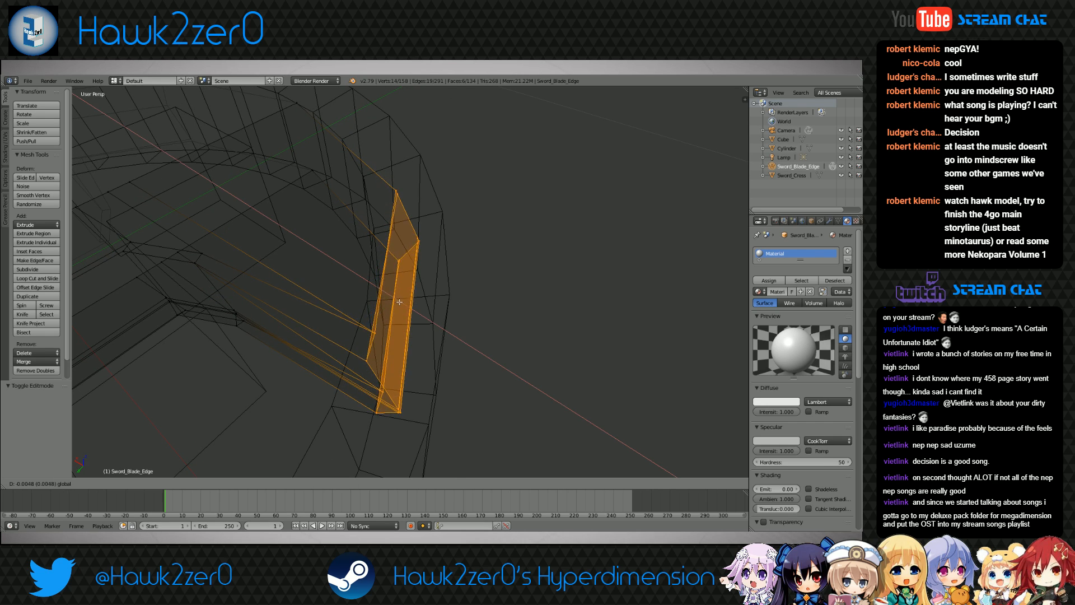
{"action": "left_click", "coordinate": [592, 392]}
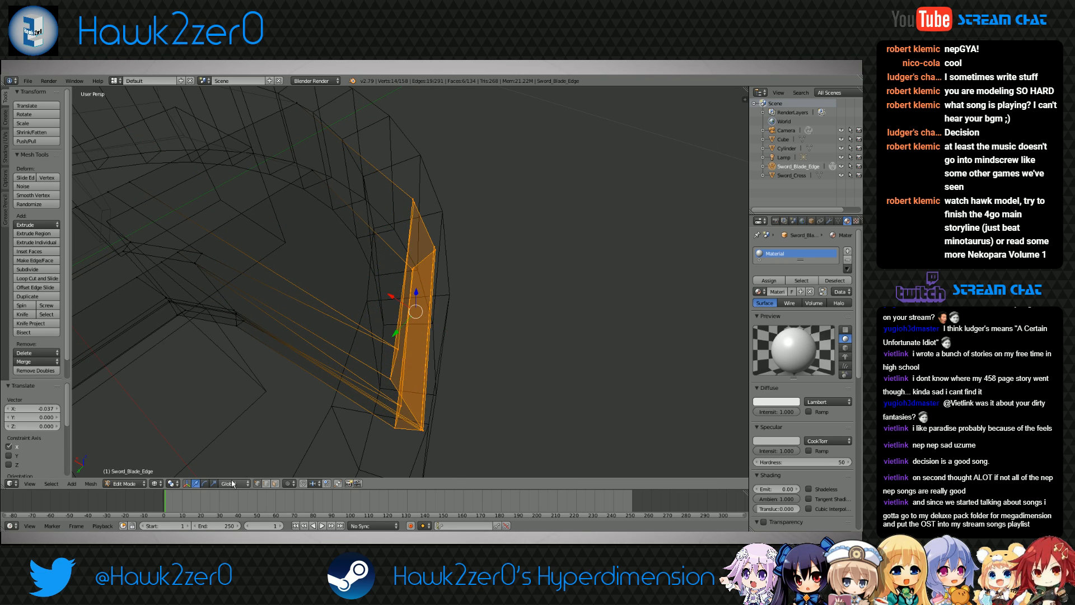
Check the blade edge's fit against the half-ring in solid Object Mode, and return to Edit Mode
{"action": "left_click", "coordinate": [127, 483]}
{"action": "left_click", "coordinate": [128, 473]}
{"action": "key", "text": "z"}
{"action": "mouse_move", "coordinate": [344, 415]}
{"action": "middle_mouse_down"}
{"action": "mouse_move", "coordinate": [391, 396]}
{"action": "mouse_move", "coordinate": [547, 416]}
{"action": "mouse_move", "coordinate": [365, 356]}
{"action": "mouse_move", "coordinate": [310, 365]}
{"action": "mouse_move", "coordinate": [415, 330]}
{"action": "mouse_move", "coordinate": [452, 332]}
{"action": "mouse_move", "coordinate": [421, 317]}
{"action": "middle_mouse_up"}
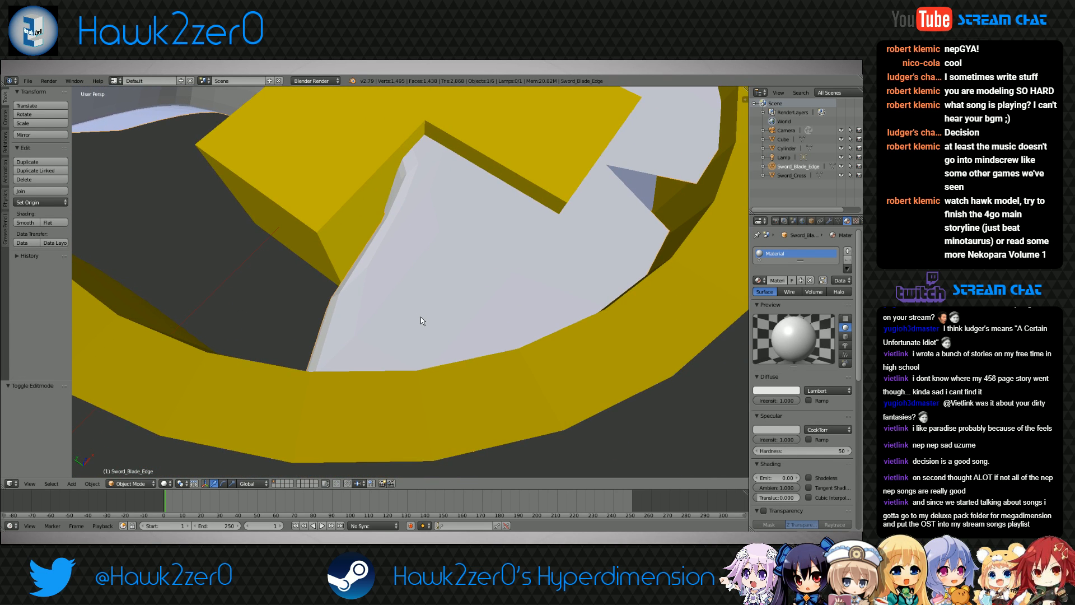
{"action": "left_click", "coordinate": [140, 483]}
{"action": "left_click", "coordinate": [139, 463]}
{"action": "middle_click_drag", "start_coordinate": [269, 392], "coordinate": [406, 309]}
{"action": "scroll", "coordinate": [376, 335], "scroll_direction": "up", "scroll_amount": 4}
{"action": "scroll", "coordinate": [389, 329], "scroll_direction": "down", "scroll_amount": 4}
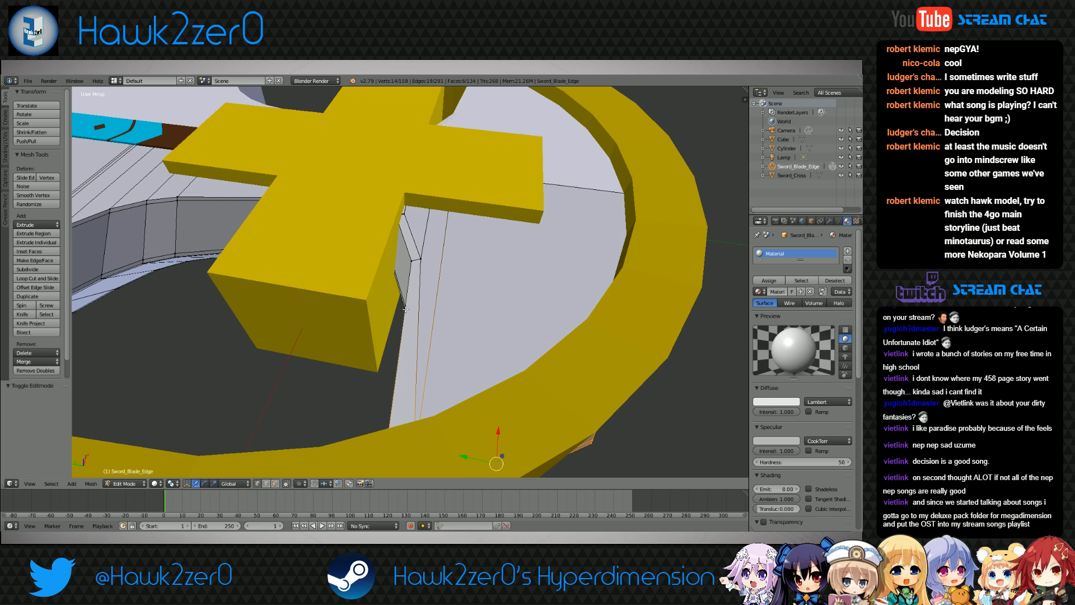
Select the vertices along the base's open side edge beside the cross guard and move them about -0.051 along Y
{"action": "key", "text": "z"}
{"action": "right_click", "coordinate": [396, 218]}
{"action": "right_click", "coordinate": [421, 261], "text": "shift"}
{"action": "middle_click_drag", "start_coordinate": [420, 260], "coordinate": [421, 314]}
{"action": "right_click", "coordinate": [488, 347], "text": "shift"}
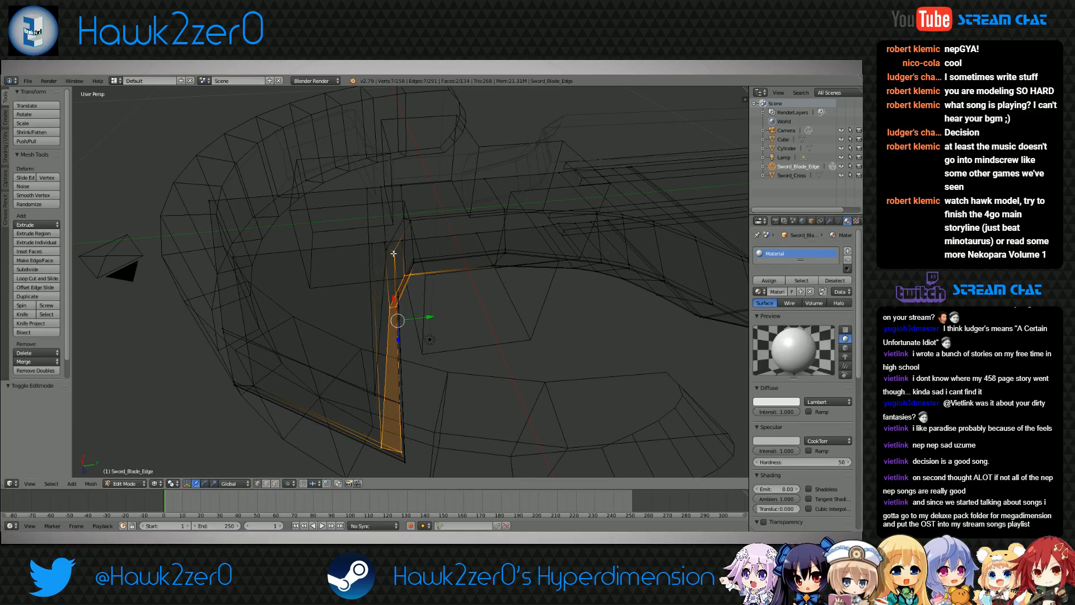
{"action": "middle_click_drag", "start_coordinate": [404, 217], "coordinate": [377, 320]}
{"action": "right_click", "coordinate": [319, 282], "text": "shift"}
{"action": "left_click_drag", "start_coordinate": [450, 241], "coordinate": [437, 244]}
{"action": "left_click_drag", "start_coordinate": [208, 263], "coordinate": [178, 264]}
{"action": "key", "text": "z"}
{"action": "mouse_move", "coordinate": [491, 264]}
{"action": "middle_mouse_down"}
{"action": "mouse_move", "coordinate": [472, 316]}
{"action": "mouse_move", "coordinate": [375, 91]}
{"action": "mouse_move", "coordinate": [455, 185]}
{"action": "mouse_move", "coordinate": [445, 282]}
{"action": "mouse_move", "coordinate": [402, 368]}
{"action": "middle_mouse_up"}
{"action": "scroll", "coordinate": [455, 210], "scroll_direction": "up", "scroll_amount": 5}
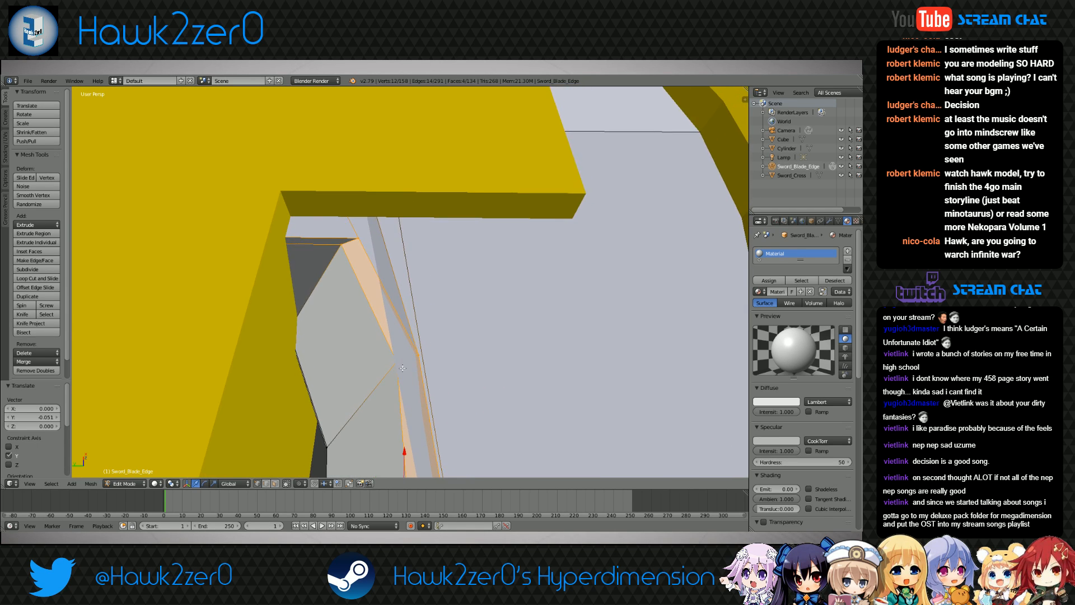
Move the four base vertices beneath the cross guard about 0.107 along Y toward the half-ring, and clear the selection
{"action": "key", "text": "z"}
{"action": "middle_click_drag", "start_coordinate": [414, 290], "coordinate": [397, 269]}
{"action": "right_click", "coordinate": [401, 216]}
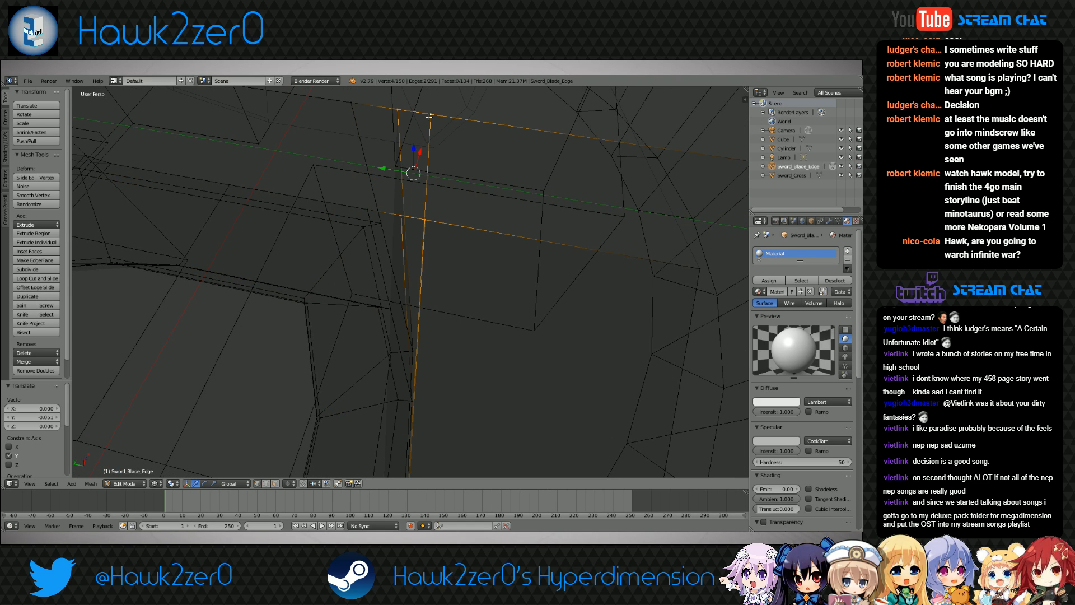
{"action": "key", "text": "g"}
{"action": "key", "text": "y"}
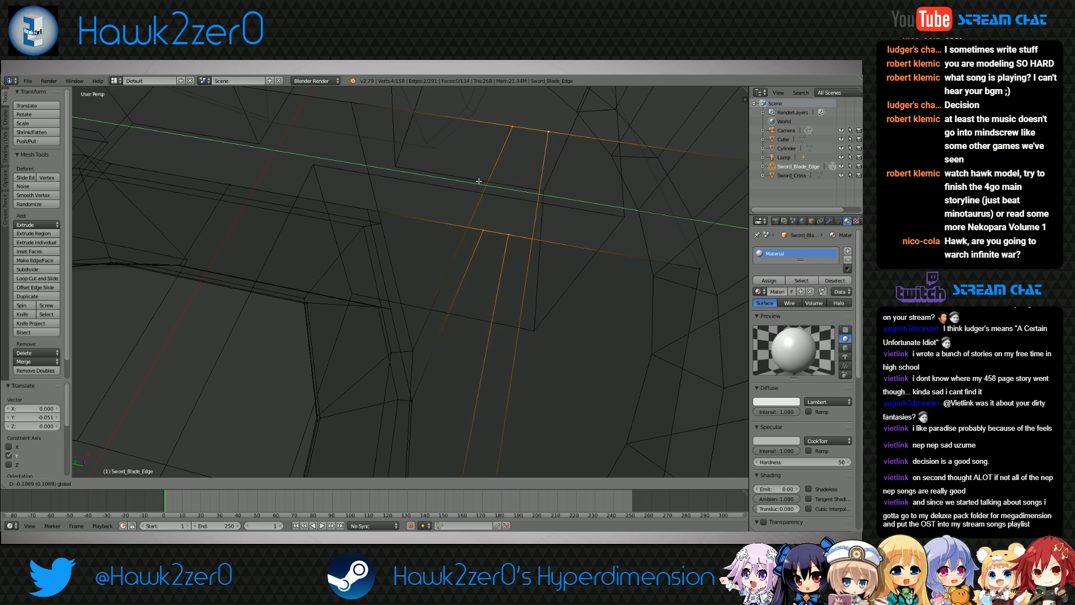
{"action": "left_click", "coordinate": [477, 182]}
{"action": "key", "text": "a"}
Examine the blade edge's base around the cross guard in solid view and return to Object Mode
{"action": "scroll", "coordinate": [439, 312], "scroll_direction": "down", "scroll_amount": 3}
{"action": "key", "text": "z"}
{"action": "mouse_move", "coordinate": [423, 346]}
{"action": "middle_mouse_down"}
{"action": "mouse_move", "coordinate": [455, 313]}
{"action": "mouse_move", "coordinate": [439, 338]}
{"action": "mouse_move", "coordinate": [367, 322]}
{"action": "middle_mouse_up"}
{"action": "scroll", "coordinate": [367, 322], "scroll_direction": "up", "scroll_amount": 3}
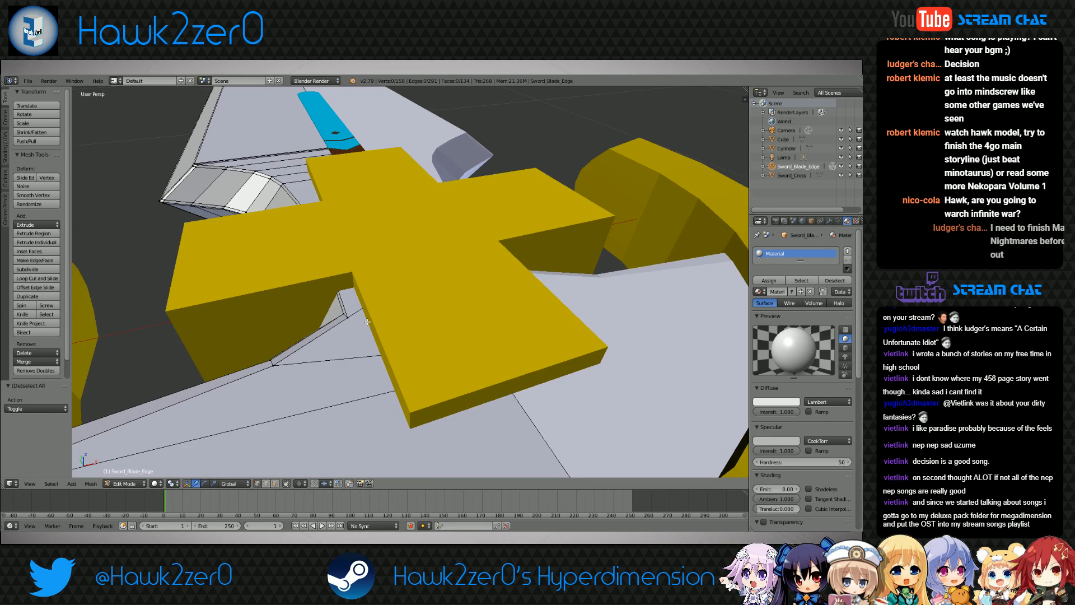
{"action": "scroll", "coordinate": [368, 322], "scroll_direction": "down", "scroll_amount": 5}
{"action": "left_click", "coordinate": [126, 474]}
{"action": "middle_click_drag", "start_coordinate": [260, 378], "coordinate": [440, 315]}
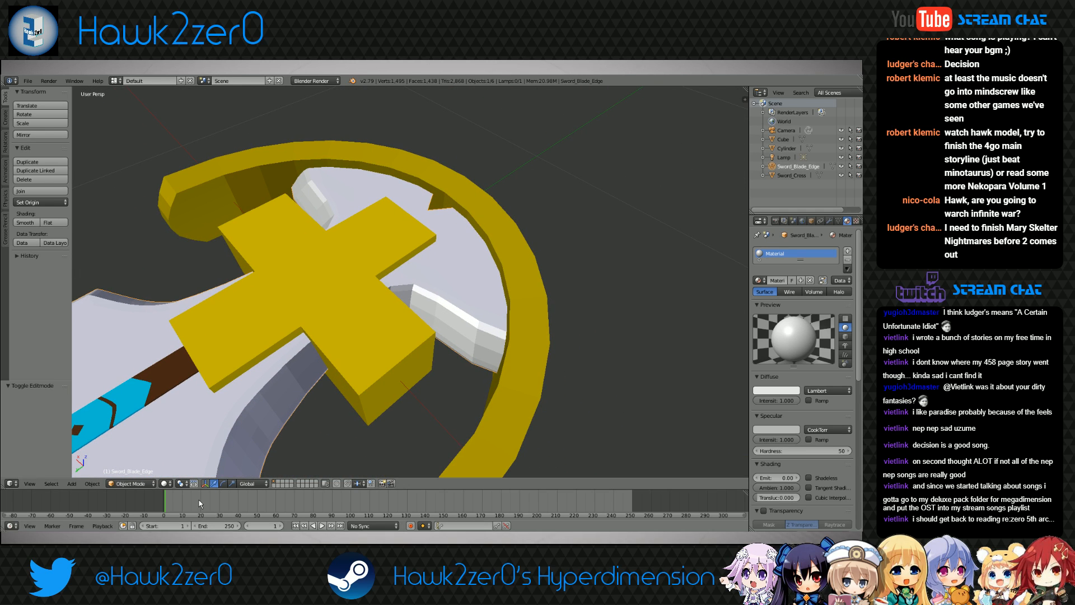
Add a loop cut through the blade edge's base and slide it close to the neighbouring edge loop
{"action": "left_click", "coordinate": [144, 482]}
{"action": "left_click", "coordinate": [139, 466]}
{"action": "middle_click_drag", "start_coordinate": [448, 339], "coordinate": [372, 325]}
{"action": "key", "text": "z"}
{"action": "scroll", "coordinate": [423, 317], "scroll_direction": "up", "scroll_amount": 2}
{"action": "key", "text": "ctrl+r"}
{"action": "left_click", "coordinate": [379, 163]}
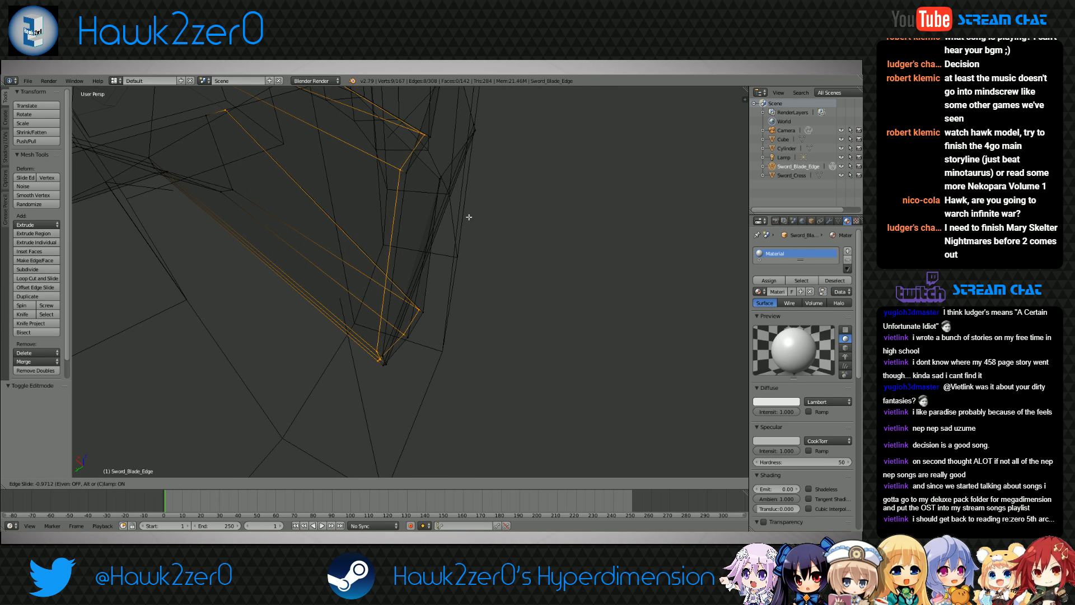
{"action": "left_click", "coordinate": [489, 225]}
Return to Object Mode and examine the outside of the gold half-ring for blade edge geometry poking through
{"action": "left_click", "coordinate": [131, 483]}
{"action": "left_click", "coordinate": [143, 470]}
{"action": "scroll", "coordinate": [362, 365], "scroll_direction": "up", "scroll_amount": 2}
{"action": "scroll", "coordinate": [361, 362], "scroll_direction": "down", "scroll_amount": 9}
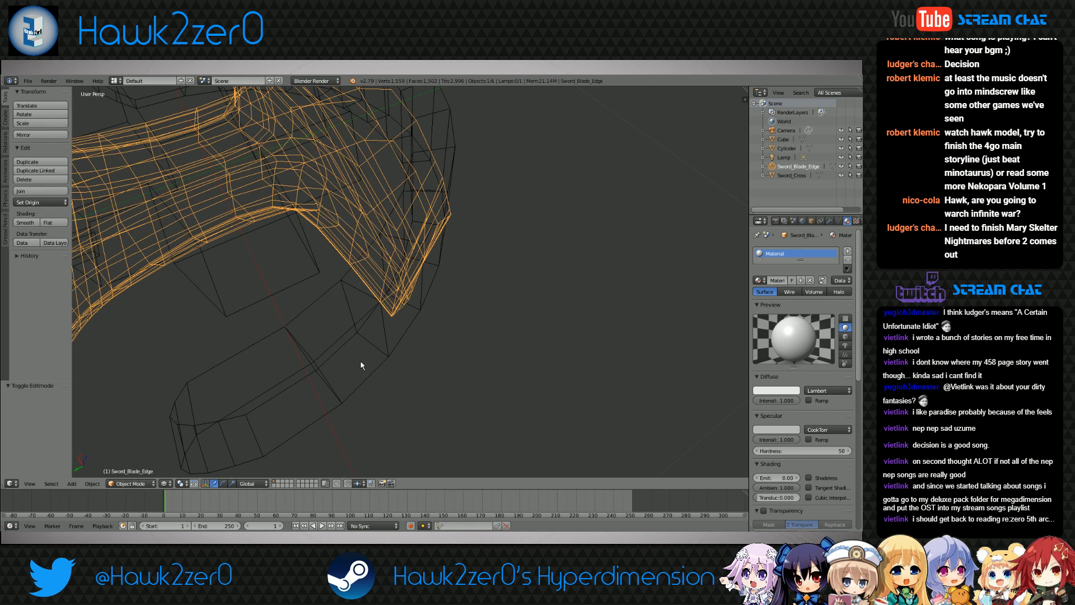
{"action": "key", "text": "z"}
{"action": "middle_click_drag", "start_coordinate": [361, 361], "coordinate": [360, 322]}
{"action": "scroll", "coordinate": [359, 323], "scroll_direction": "down", "scroll_amount": 6}
{"action": "middle_click_drag", "start_coordinate": [483, 286], "coordinate": [525, 234]}
{"action": "scroll", "coordinate": [469, 291], "scroll_direction": "up", "scroll_amount": 5}
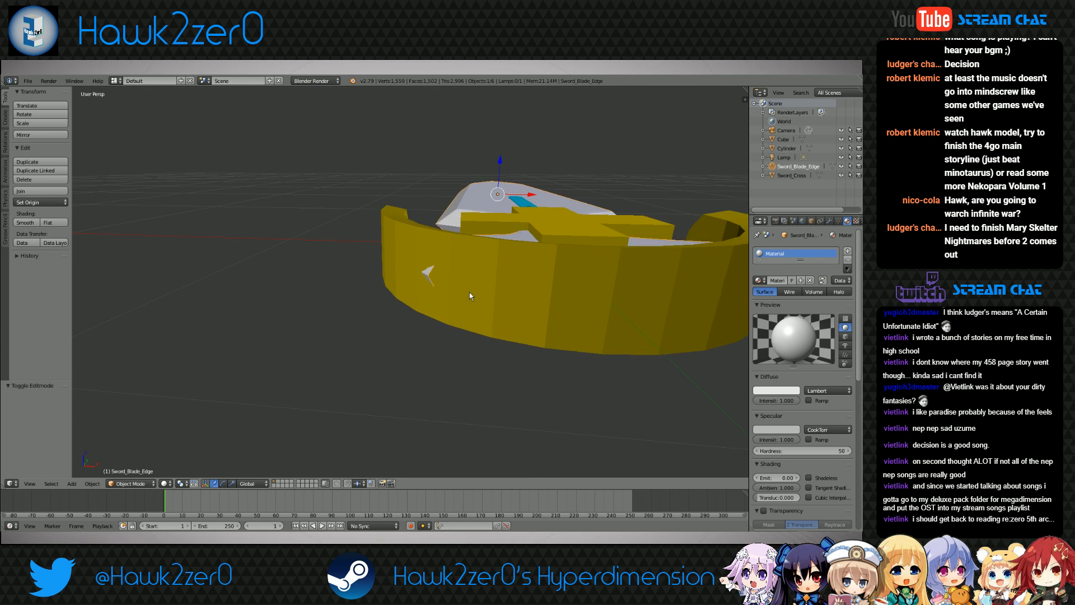
Select the blade edge vertices protruding through the half-ring and move them along Y back inside it
{"action": "left_click", "coordinate": [118, 483]}
{"action": "left_click", "coordinate": [129, 464]}
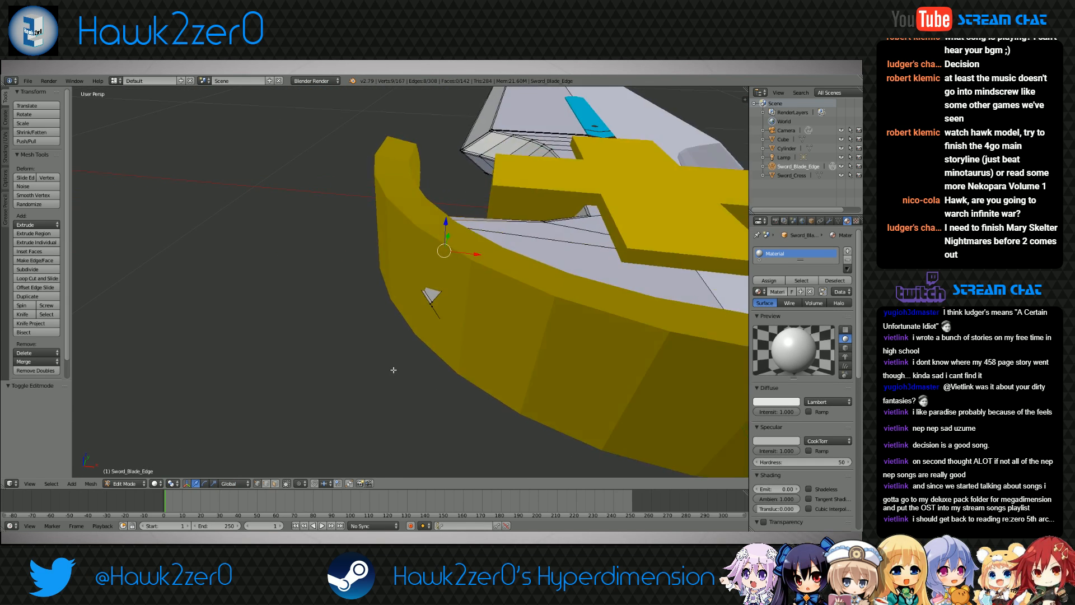
{"action": "key", "text": "z"}
{"action": "mouse_move", "coordinate": [414, 350]}
{"action": "middle_mouse_down"}
{"action": "mouse_move", "coordinate": [404, 347]}
{"action": "mouse_move", "coordinate": [418, 347]}
{"action": "middle_mouse_up"}
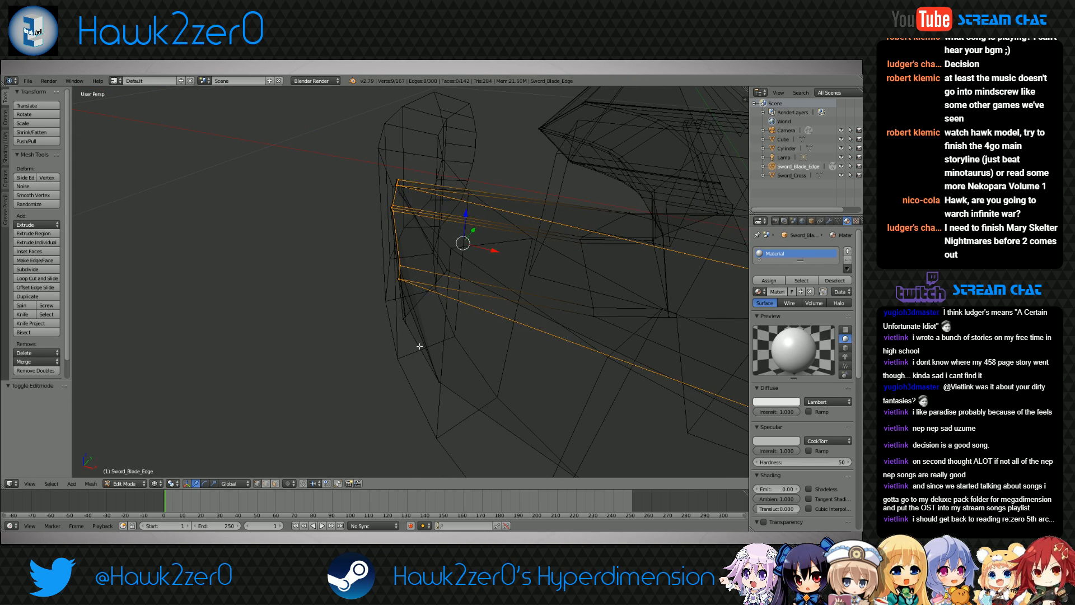
{"action": "right_click", "coordinate": [409, 311]}
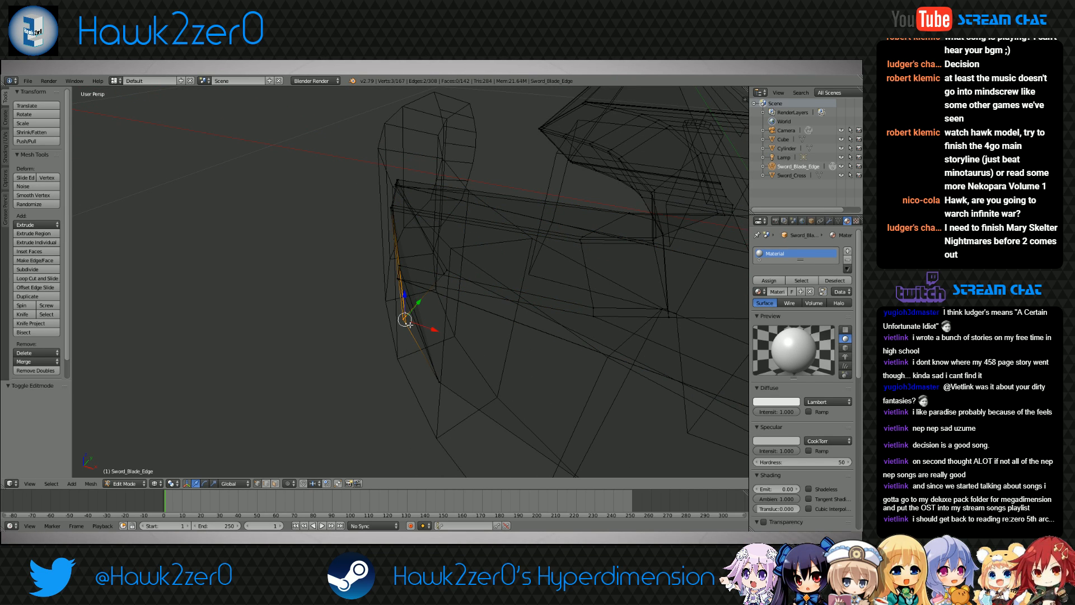
{"action": "left_click_drag", "start_coordinate": [416, 304], "coordinate": [520, 260]}
{"action": "left_click_drag", "start_coordinate": [605, 216], "coordinate": [606, 216]}
{"action": "key", "text": "z"}
Clear the selection and examine the blade edge's base from both sides of the half-ring
{"action": "middle_click_drag", "start_coordinate": [348, 334], "coordinate": [415, 326]}
{"action": "scroll", "coordinate": [415, 326], "scroll_direction": "down", "scroll_amount": 5}
{"action": "key", "text": "a"}
{"action": "middle_click_drag", "start_coordinate": [532, 262], "coordinate": [437, 309]}
{"action": "key", "text": "a"}
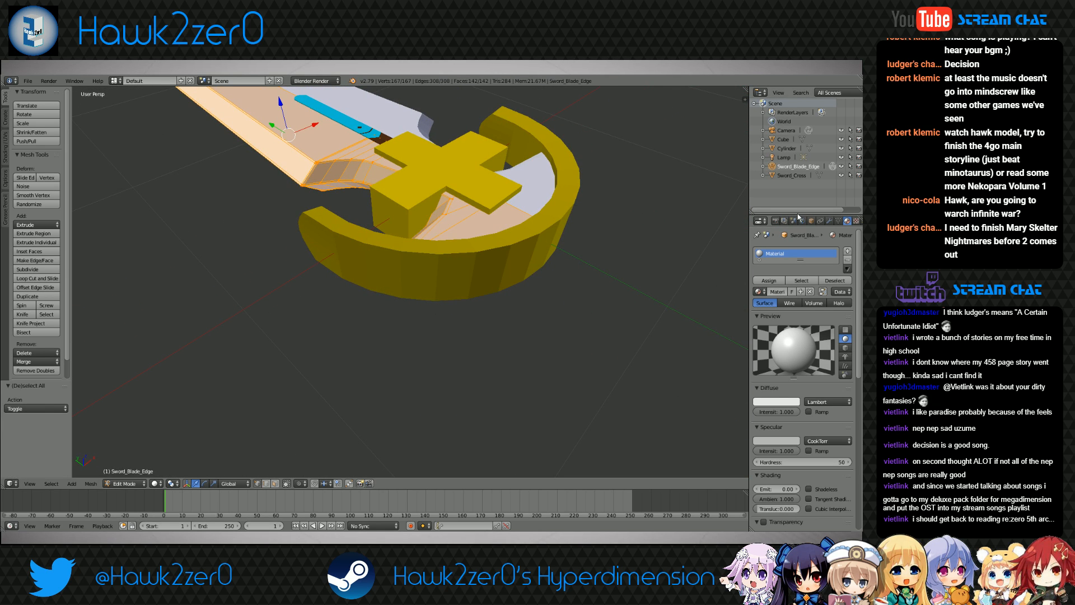
{"action": "right_click", "coordinate": [518, 245]}
{"action": "middle_click_drag", "start_coordinate": [519, 246], "coordinate": [401, 287]}
In Object Mode, select the gold half-ring and rename it Sword_Curved_Hilt
{"action": "left_click", "coordinate": [116, 485]}
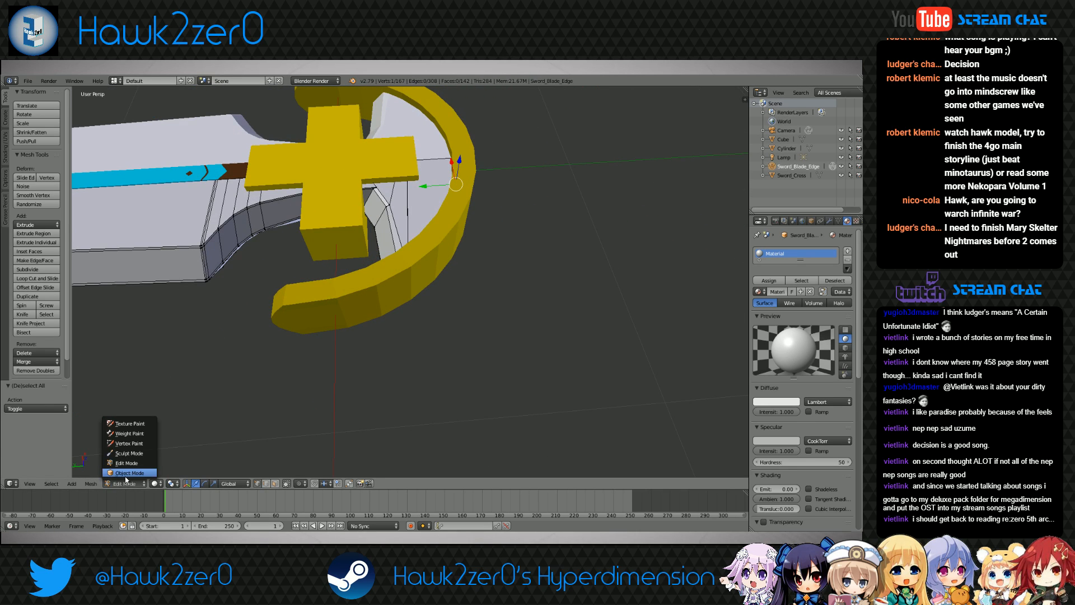
{"action": "left_click", "coordinate": [123, 473]}
{"action": "right_click", "coordinate": [317, 335]}
{"action": "middle_click_drag", "start_coordinate": [326, 352], "coordinate": [420, 368], "text": "shift"}
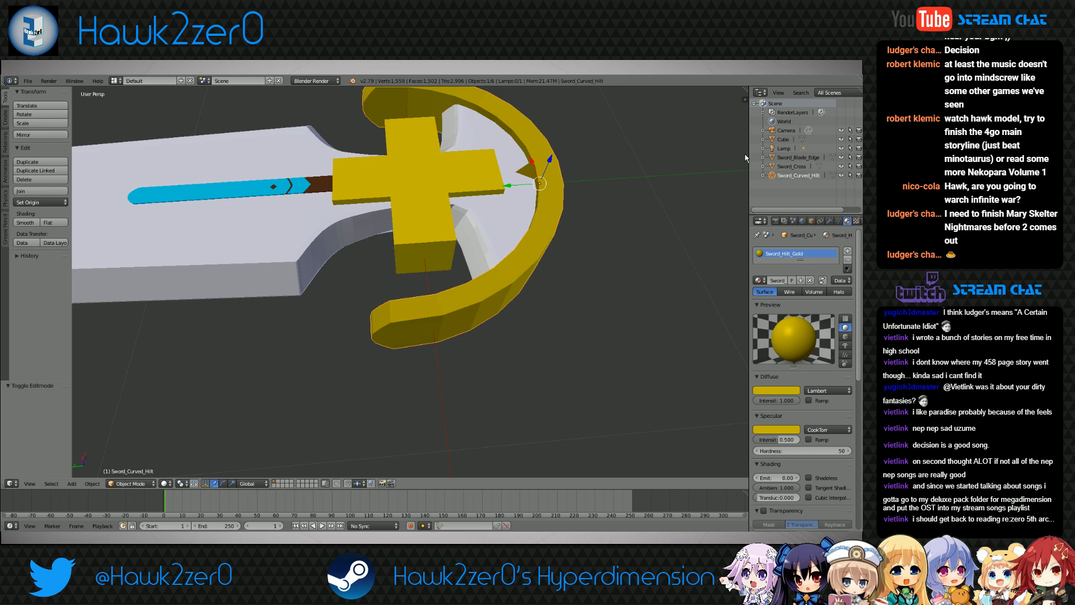
{"action": "middle_click_drag", "start_coordinate": [744, 153], "coordinate": [443, 255]}
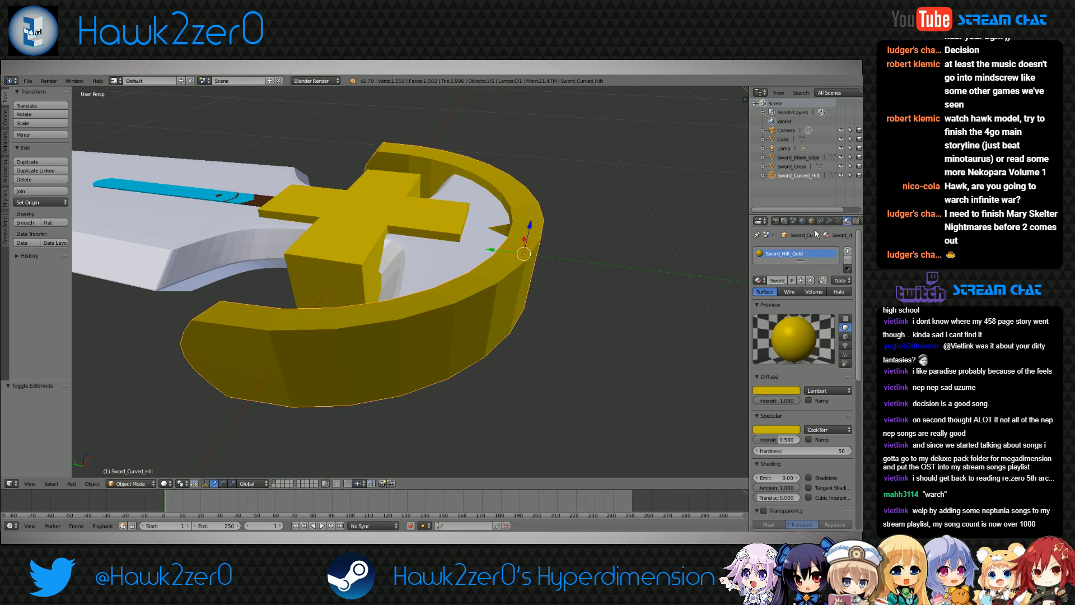
Set the blade edge's Multiresolution preview level to 0 and enter Edit Mode in wireframe view
{"action": "left_click", "coordinate": [830, 220]}
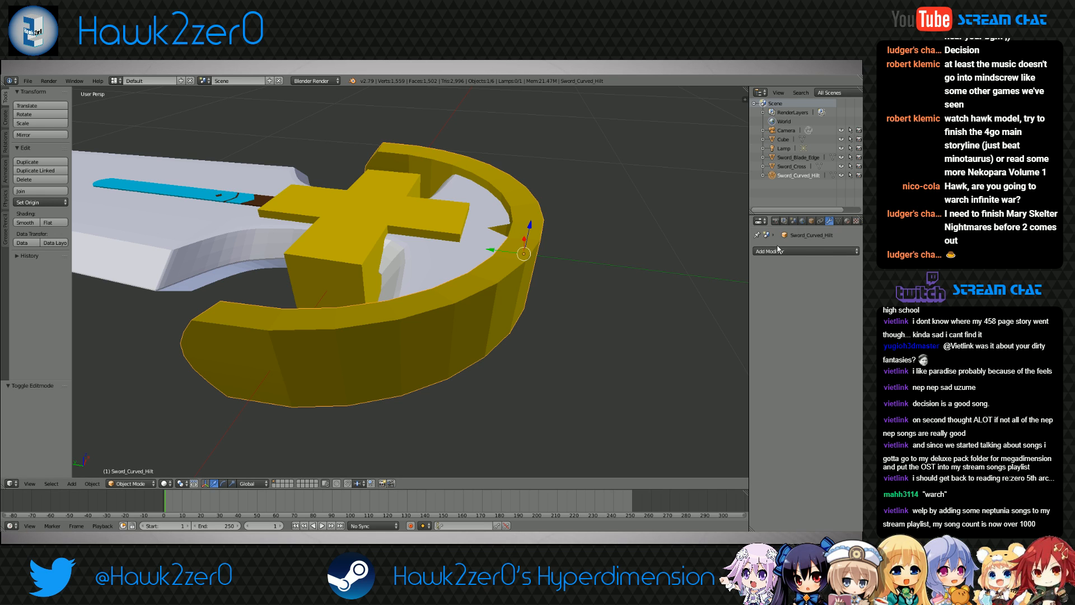
{"action": "middle_click_drag", "start_coordinate": [507, 272], "coordinate": [526, 321]}
{"action": "right_click", "coordinate": [482, 342]}
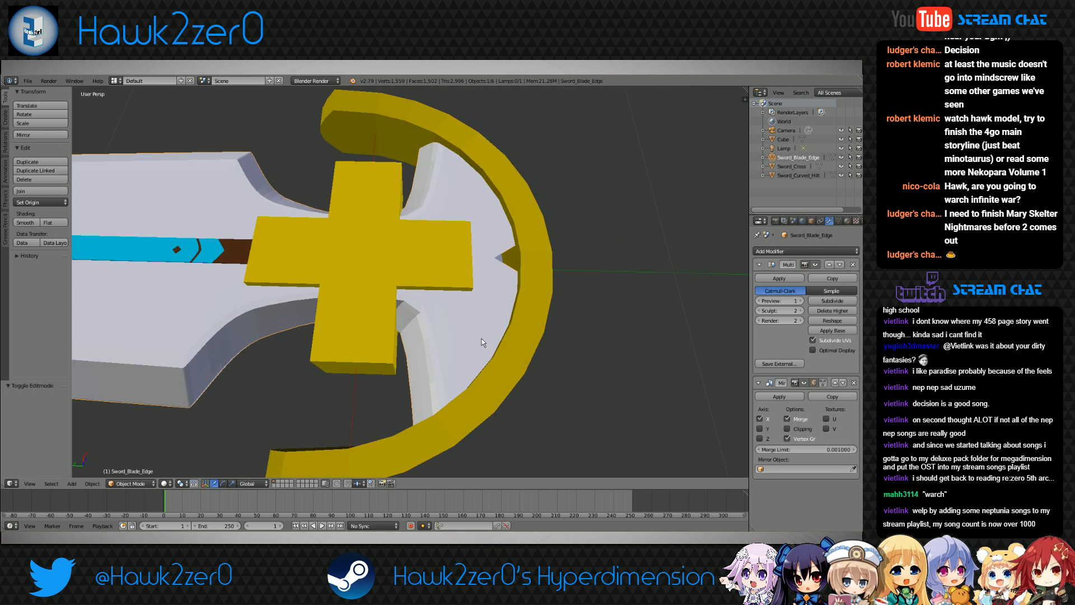
{"action": "left_click", "coordinate": [758, 301]}
{"action": "middle_click_drag", "start_coordinate": [738, 308], "coordinate": [458, 342]}
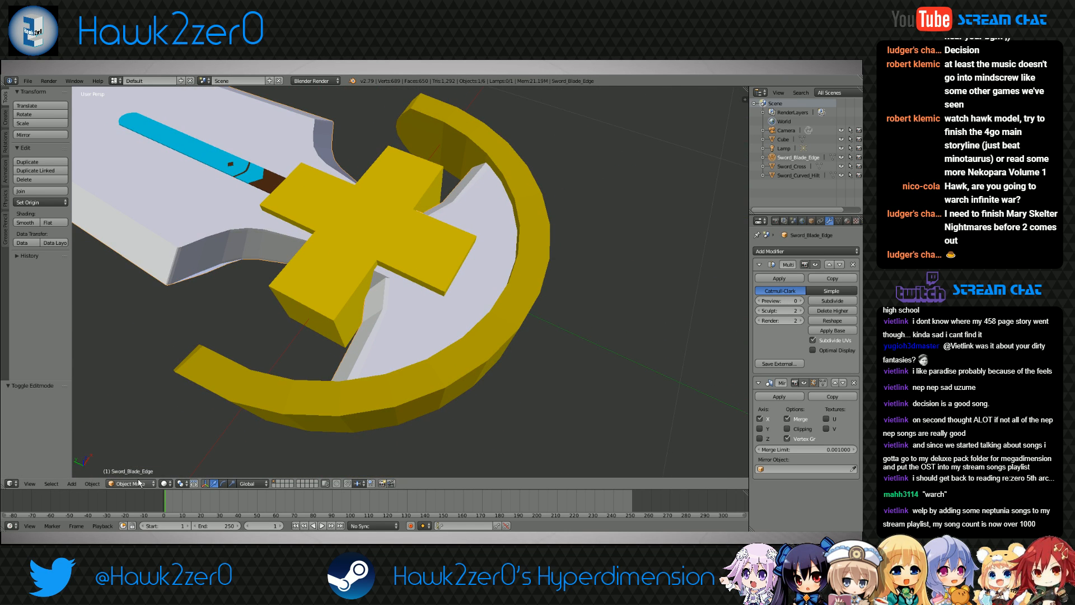
{"action": "left_click", "coordinate": [130, 463]}
{"action": "mouse_move", "coordinate": [370, 331]}
{"action": "middle_mouse_down"}
{"action": "mouse_move", "coordinate": [406, 339]}
{"action": "mouse_move", "coordinate": [413, 328]}
{"action": "mouse_move", "coordinate": [392, 314]}
{"action": "mouse_move", "coordinate": [418, 365]}
{"action": "middle_mouse_up"}
{"action": "scroll", "coordinate": [420, 336], "scroll_direction": "up", "scroll_amount": 5}
{"action": "key", "text": "z"}
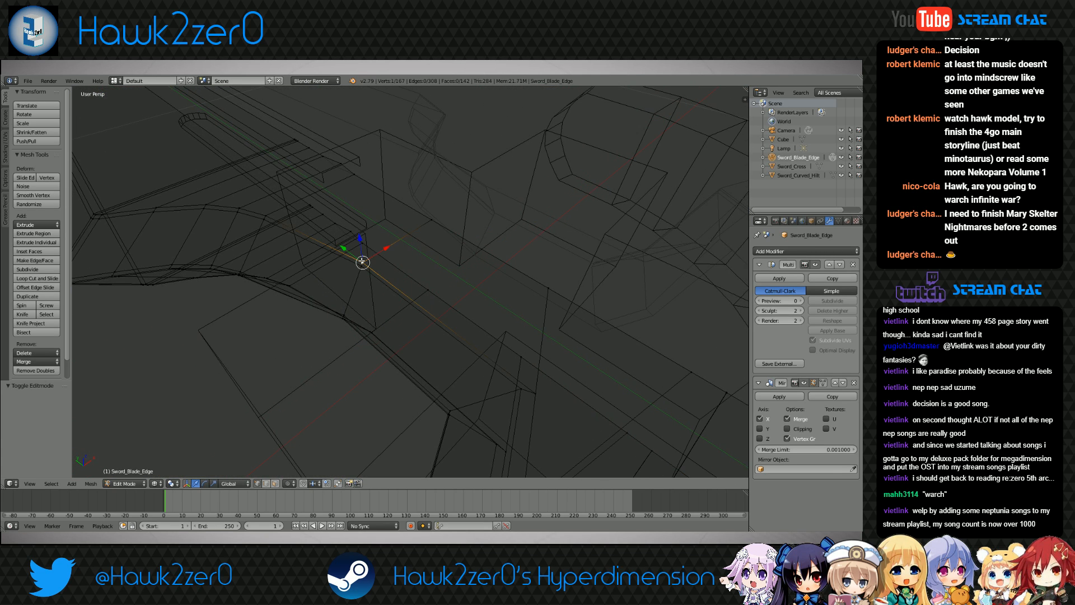
Try to move the selected vertices beneath the cross guard along X
{"action": "key", "text": "g"}
{"action": "key", "text": "x"}
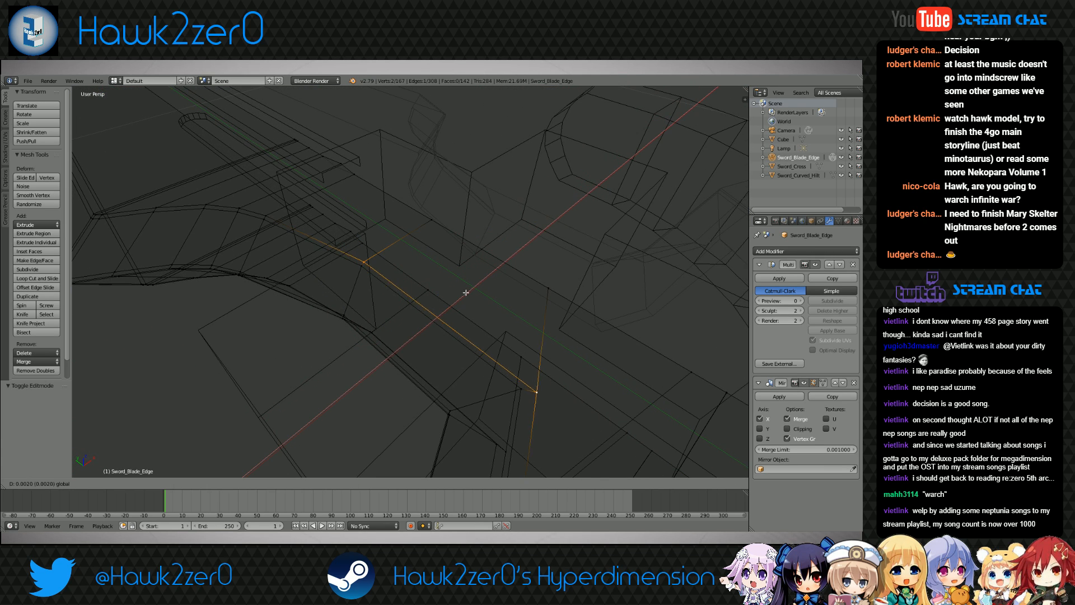
{"action": "left_click", "coordinate": [563, 241]}
{"action": "middle_click_drag", "start_coordinate": [437, 361], "coordinate": [443, 238]}
{"action": "key", "text": "ctrl+z"}
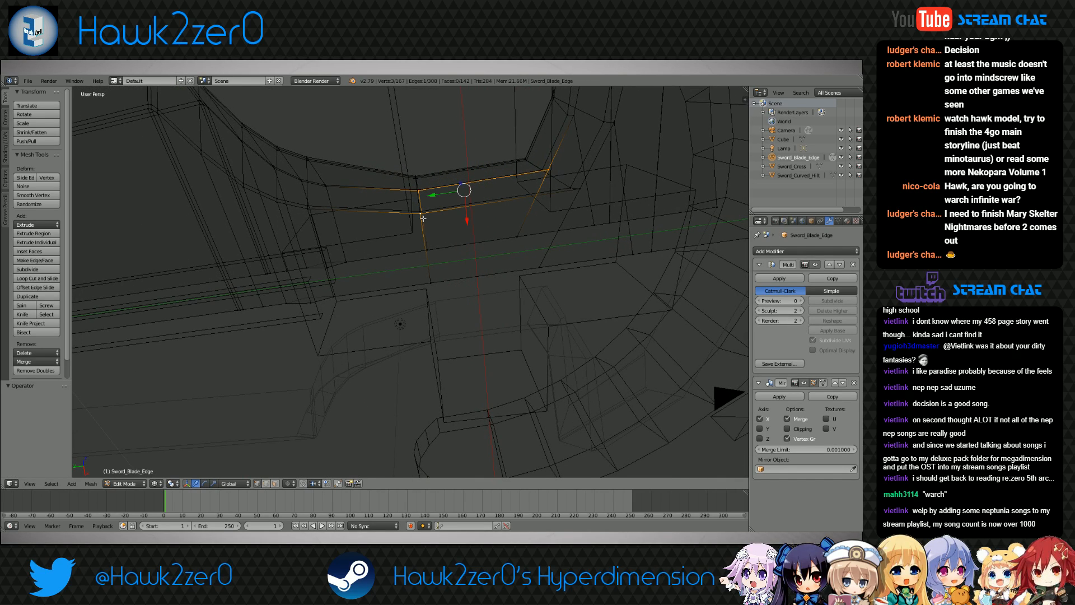
Move the four selected base vertices beneath the cross guard about 0.008 along X
{"action": "middle_click_drag", "start_coordinate": [578, 188], "coordinate": [429, 299]}
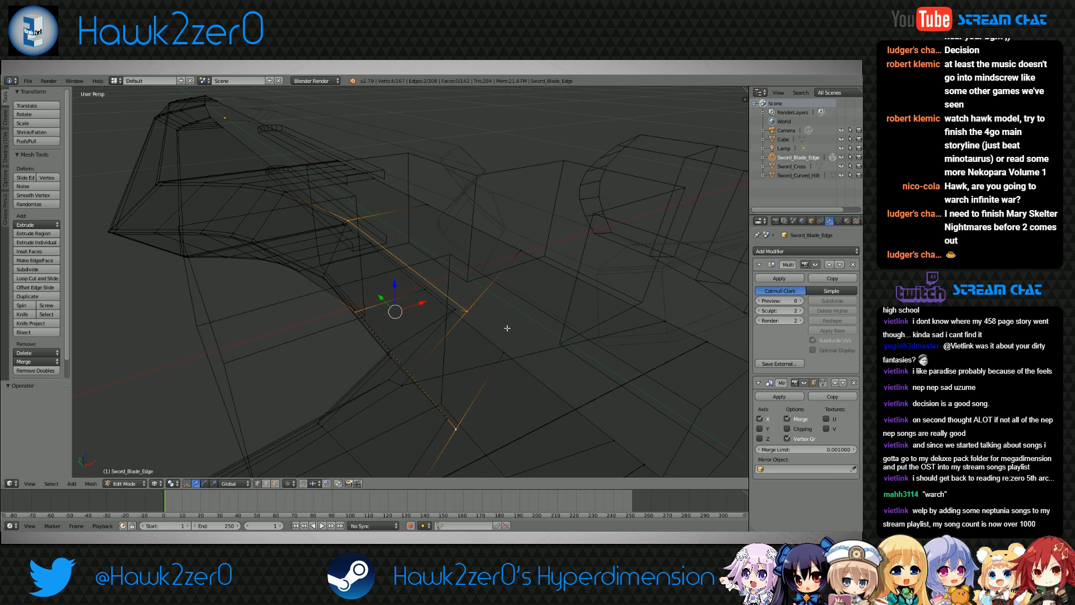
{"action": "key", "text": "g"}
{"action": "key", "text": "x"}
{"action": "left_click", "coordinate": [475, 275]}
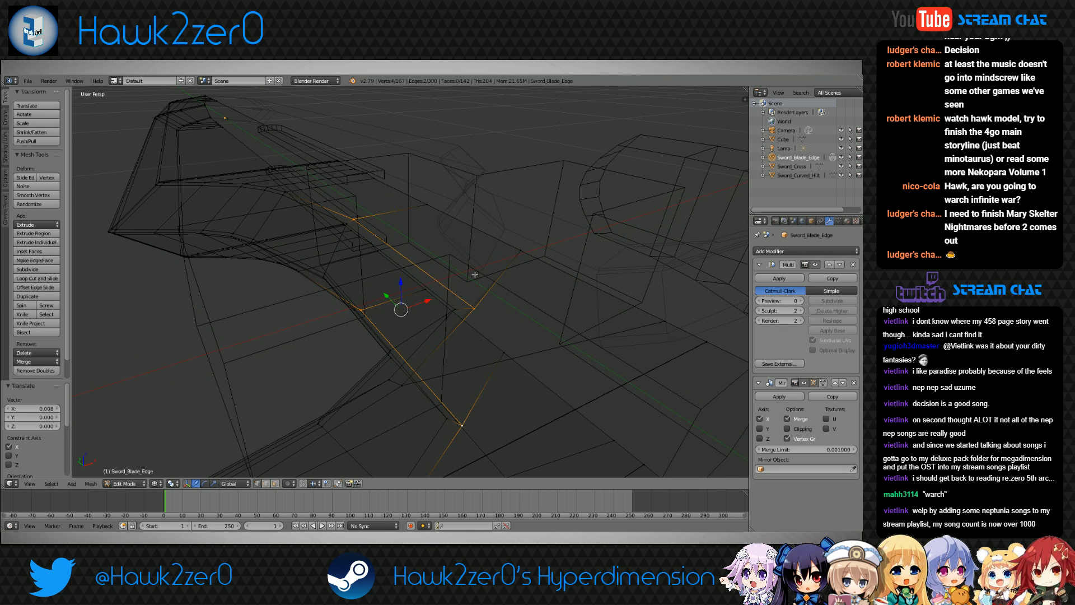
{"action": "key", "text": "z"}
{"action": "middle_click_drag", "start_coordinate": [475, 274], "coordinate": [496, 319]}
{"action": "key", "text": "z"}
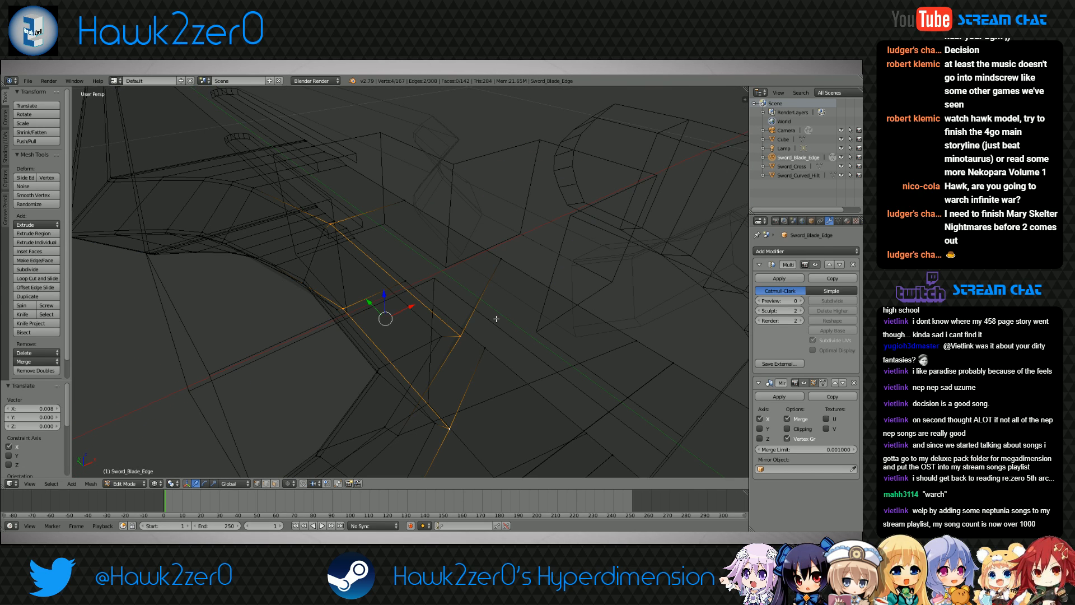
Move two of the base's vertices about -0.111 along Y toward the half-ring, and return to solid Object Mode
{"action": "key", "text": "g"}
{"action": "key", "text": "y"}
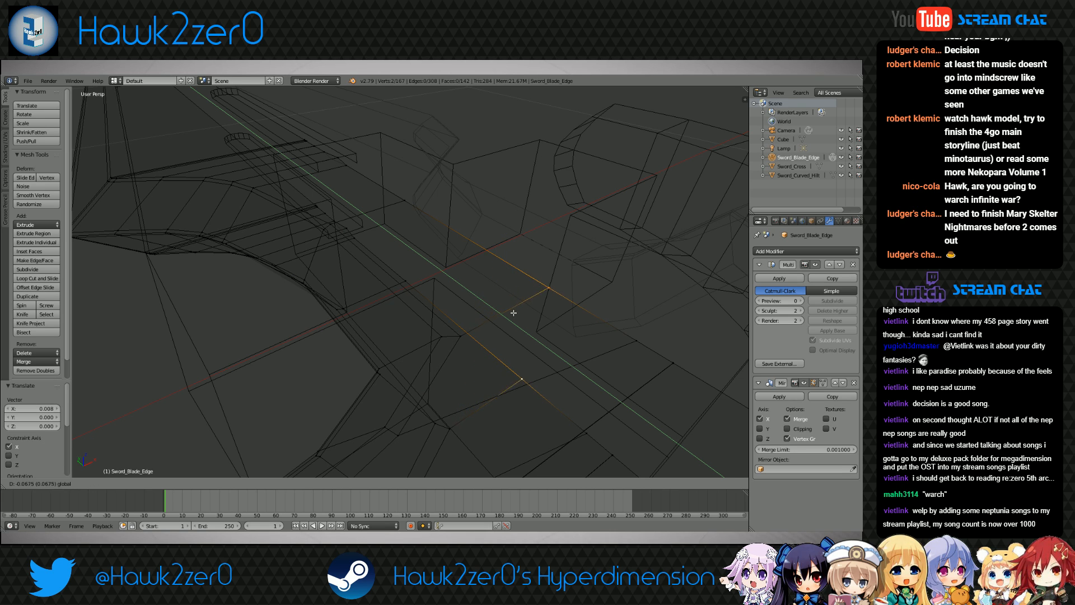
{"action": "left_click", "coordinate": [542, 326]}
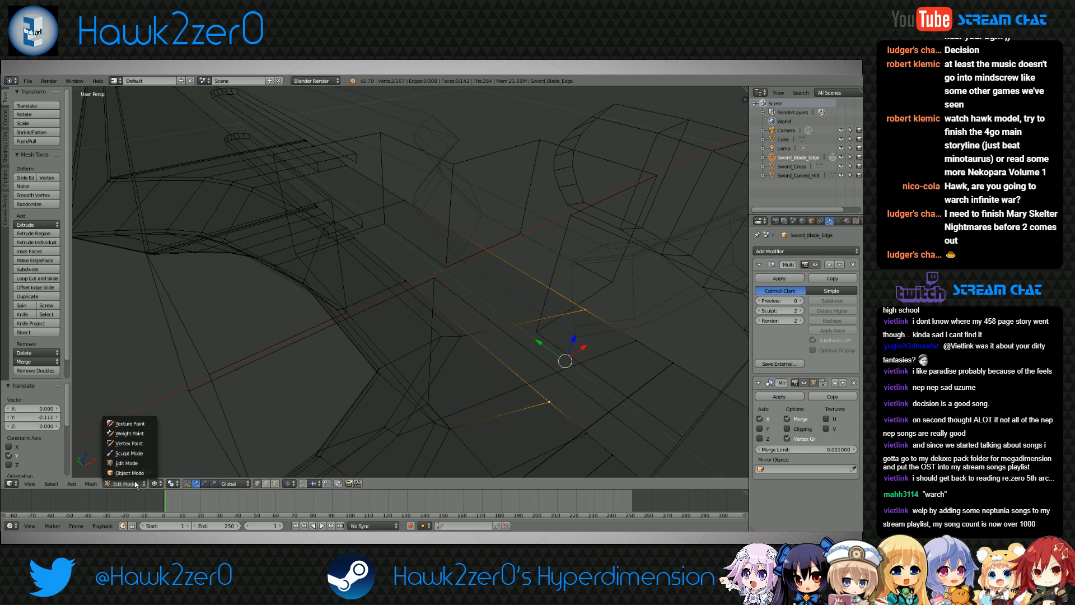
{"action": "left_click", "coordinate": [130, 473]}
{"action": "scroll", "coordinate": [268, 386], "scroll_direction": "down", "scroll_amount": 5}
{"action": "key", "text": "z"}
Inspect how the blade edge's base fills the half-ring, hiding and showing Sword_Cross to compare
{"action": "middle_click_drag", "start_coordinate": [407, 359], "coordinate": [441, 358]}
{"action": "scroll", "coordinate": [435, 350], "scroll_direction": "up", "scroll_amount": 4}
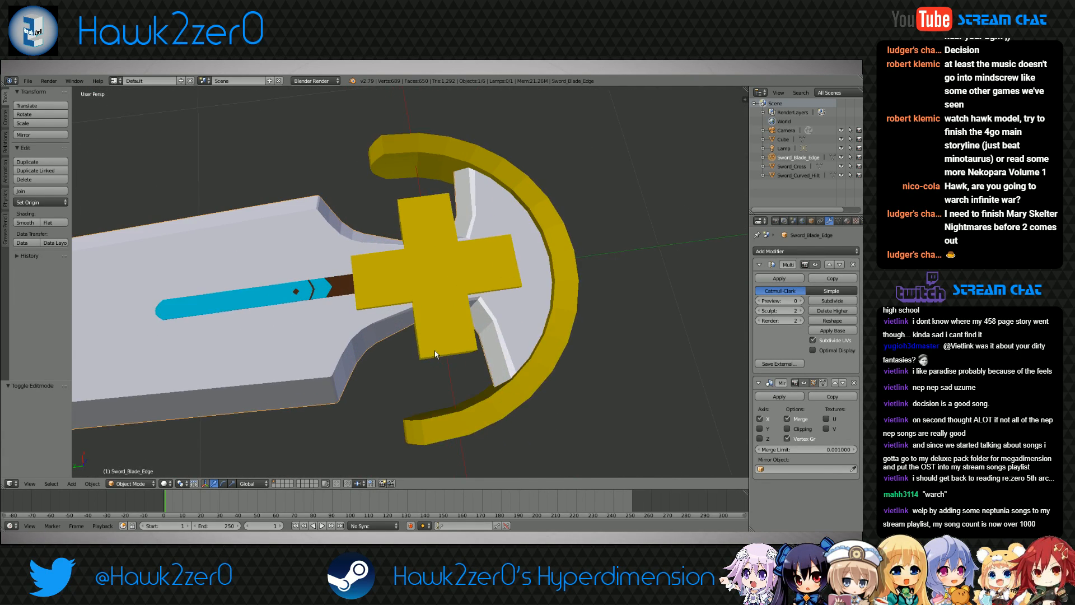
{"action": "scroll", "coordinate": [434, 350], "scroll_direction": "up", "scroll_amount": 2}
{"action": "left_click", "coordinate": [132, 484]}
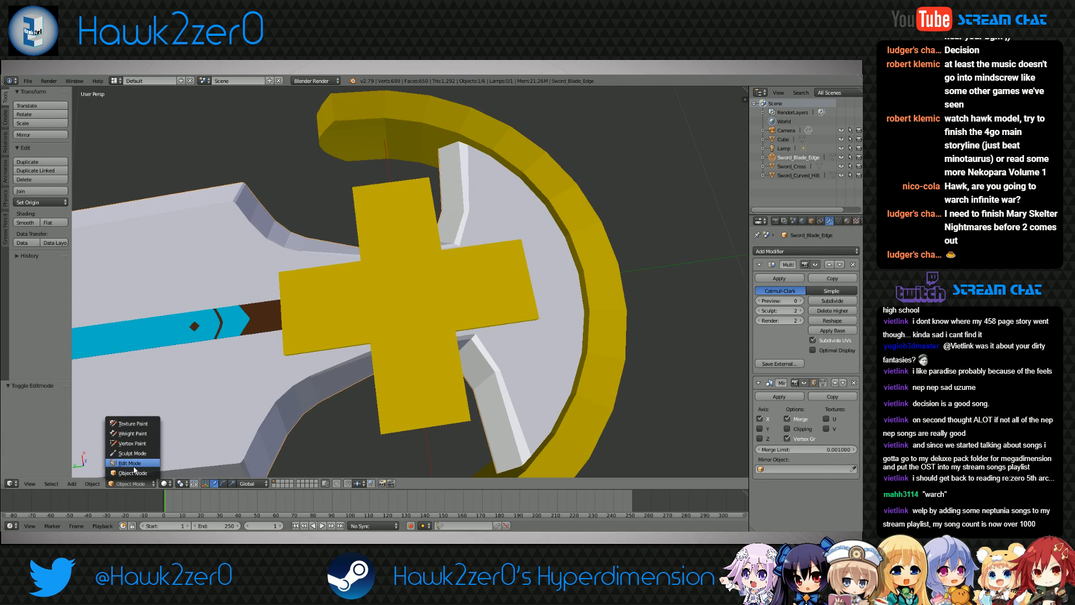
{"action": "left_click", "coordinate": [135, 473]}
{"action": "scroll", "coordinate": [428, 404], "scroll_direction": "down", "scroll_amount": 2}
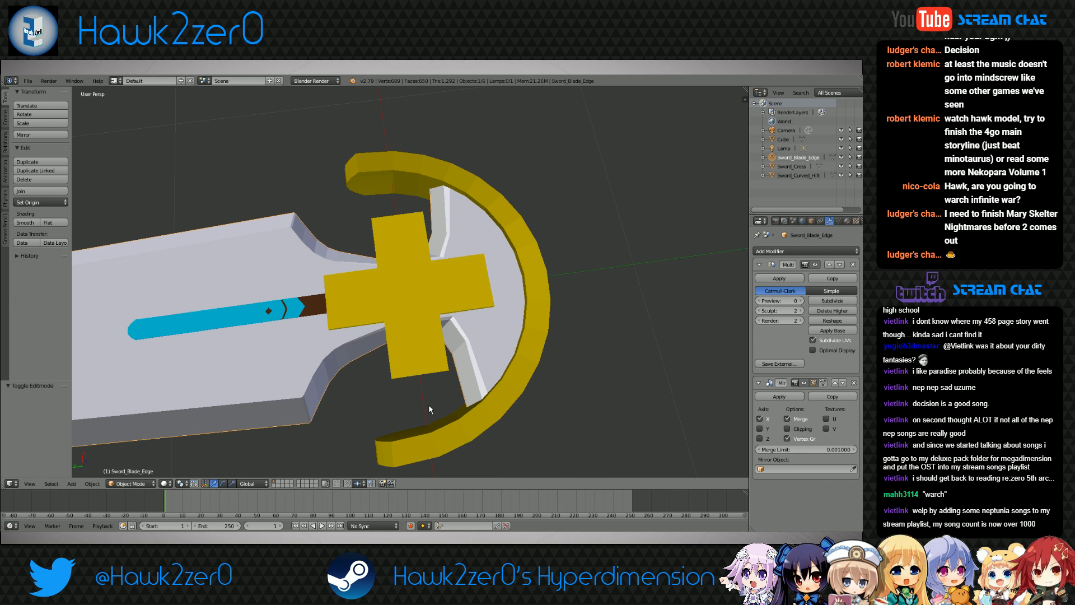
{"action": "left_click", "coordinate": [841, 167]}
{"action": "left_click", "coordinate": [841, 167]}
{"action": "left_click", "coordinate": [841, 167]}
{"action": "left_click", "coordinate": [841, 167]}
{"action": "middle_click_drag", "start_coordinate": [538, 314], "coordinate": [524, 284]}
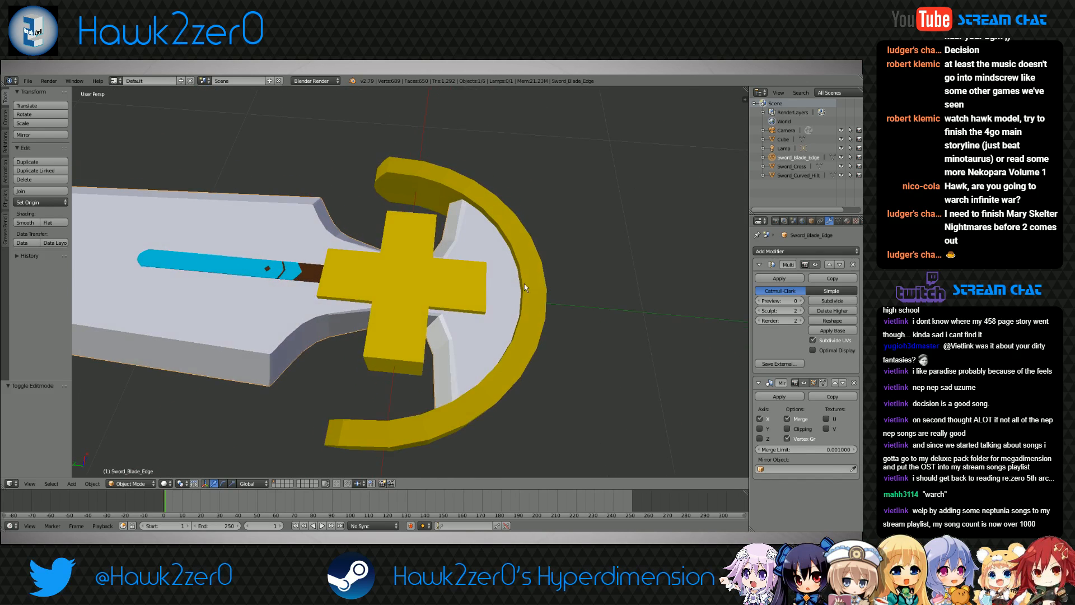
Examine the blade edge's base beneath the cross guard in wireframe Edit Mode, and return to solid Object Mode with nothing selected
{"action": "left_click", "coordinate": [129, 463]}
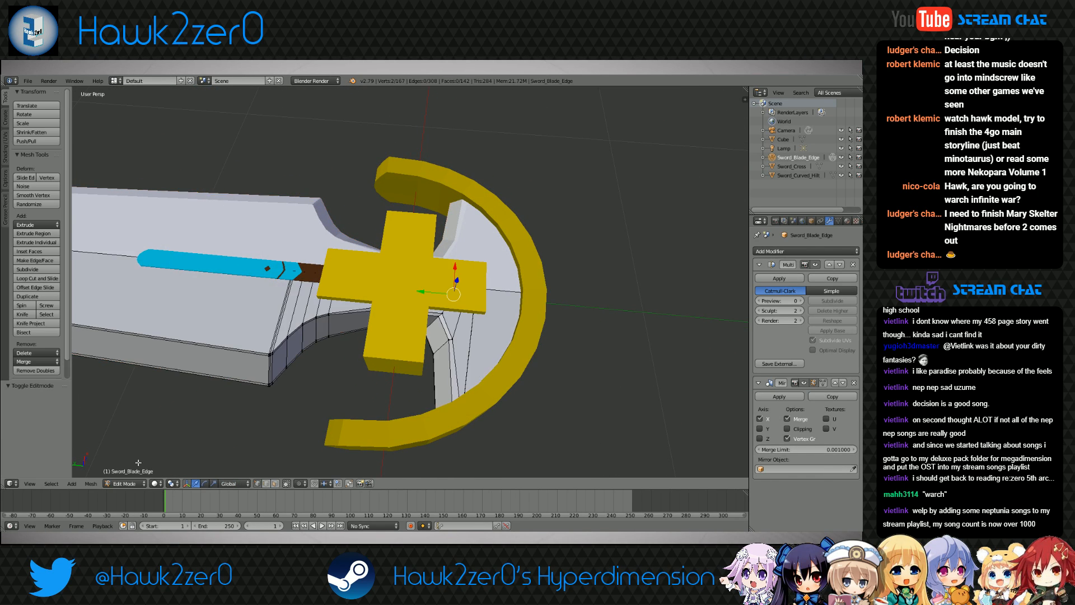
{"action": "key", "text": "z"}
{"action": "scroll", "coordinate": [370, 366], "scroll_direction": "up", "scroll_amount": 3}
{"action": "middle_click_drag", "start_coordinate": [370, 365], "coordinate": [380, 318]}
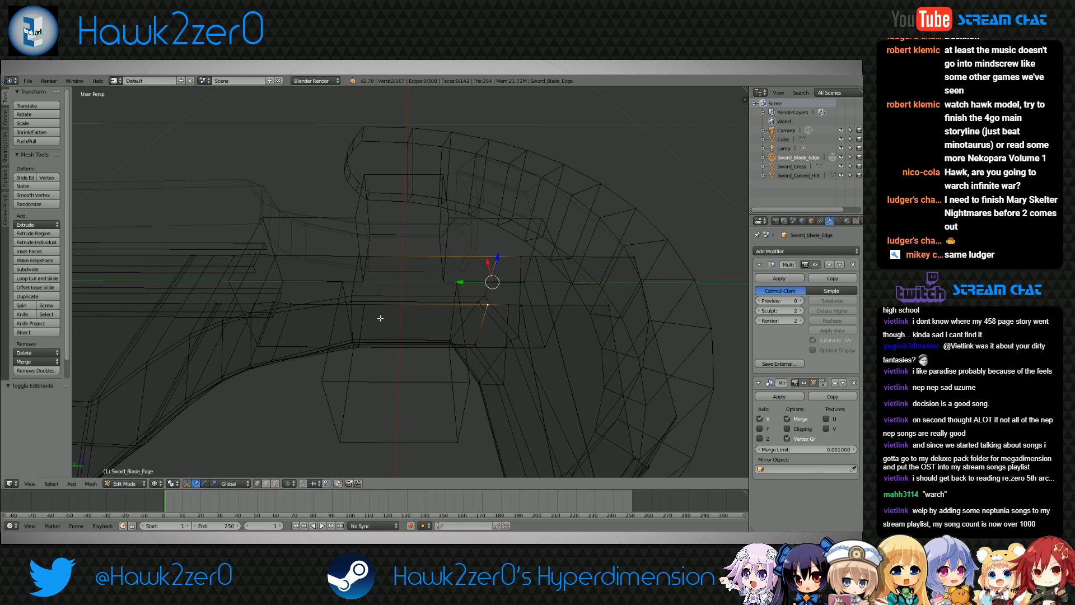
{"action": "middle_click_drag", "start_coordinate": [380, 318], "coordinate": [473, 316]}
{"action": "left_click", "coordinate": [126, 483]}
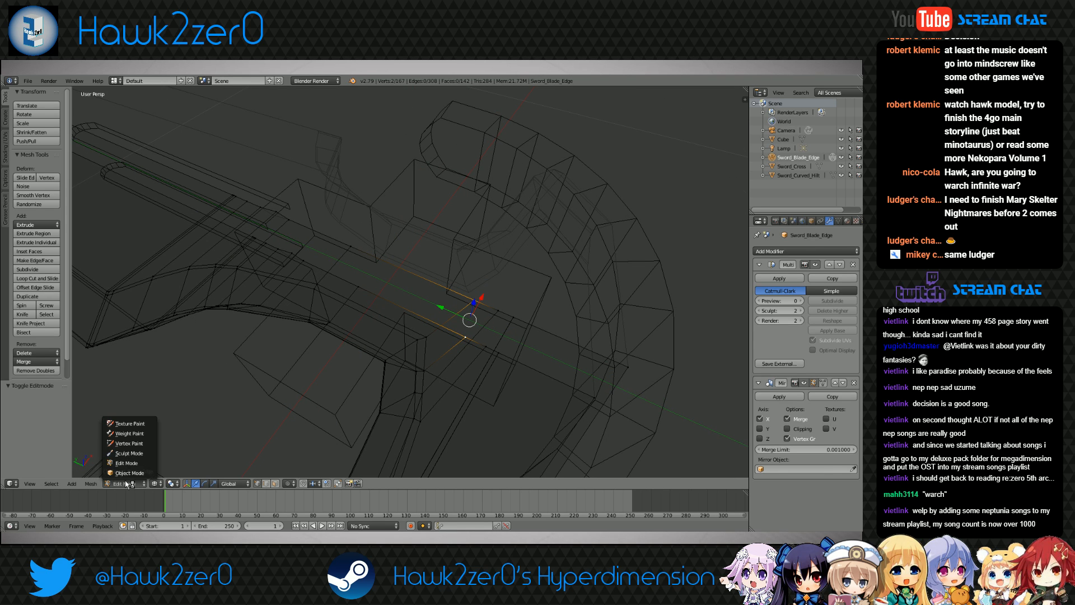
{"action": "left_click", "coordinate": [128, 472]}
{"action": "key", "text": "a"}
{"action": "mouse_move", "coordinate": [292, 381]}
{"action": "middle_mouse_down"}
{"action": "mouse_move", "coordinate": [392, 341]}
{"action": "mouse_move", "coordinate": [413, 439]}
{"action": "mouse_move", "coordinate": [322, 441]}
{"action": "mouse_move", "coordinate": [438, 391]}
{"action": "mouse_move", "coordinate": [454, 415]}
{"action": "mouse_move", "coordinate": [352, 418]}
{"action": "middle_mouse_up"}
{"action": "key", "text": "z"}
{"action": "middle_click_drag", "start_coordinate": [344, 448], "coordinate": [383, 416]}
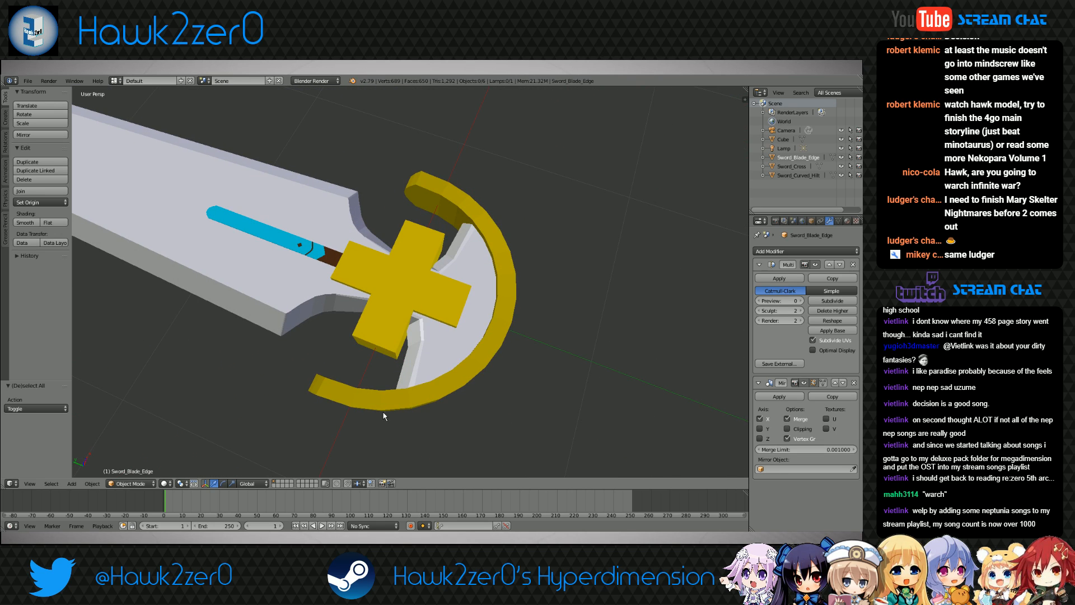
Compare the blade edge's base mesh with the half-ring's outline in wireframe
{"action": "left_click", "coordinate": [131, 483]}
{"action": "left_click", "coordinate": [129, 461]}
{"action": "middle_click_drag", "start_coordinate": [436, 381], "coordinate": [451, 366]}
{"action": "key", "text": "z"}
{"action": "scroll", "coordinate": [415, 350], "scroll_direction": "up", "scroll_amount": 6}
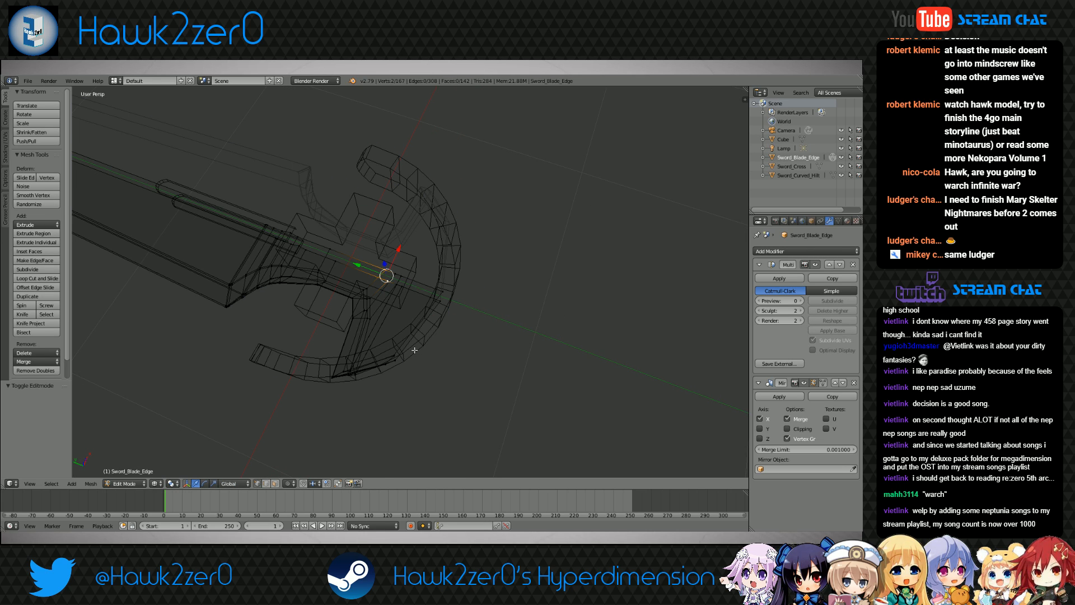
{"action": "scroll", "coordinate": [415, 350], "scroll_direction": "down", "scroll_amount": 4}
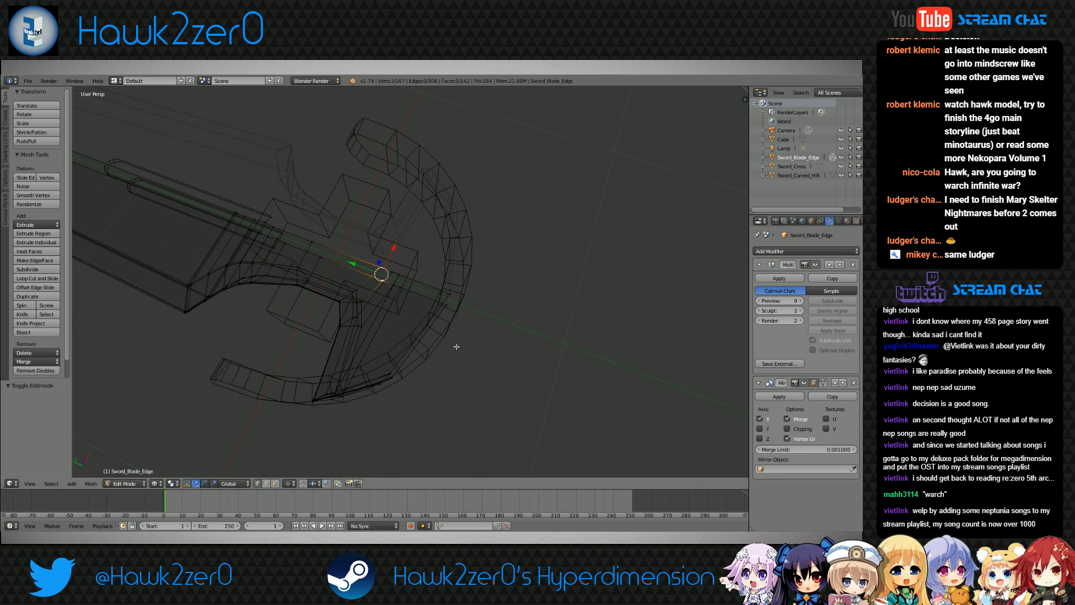
{"action": "left_click", "coordinate": [119, 484]}
{"action": "left_click", "coordinate": [132, 472]}
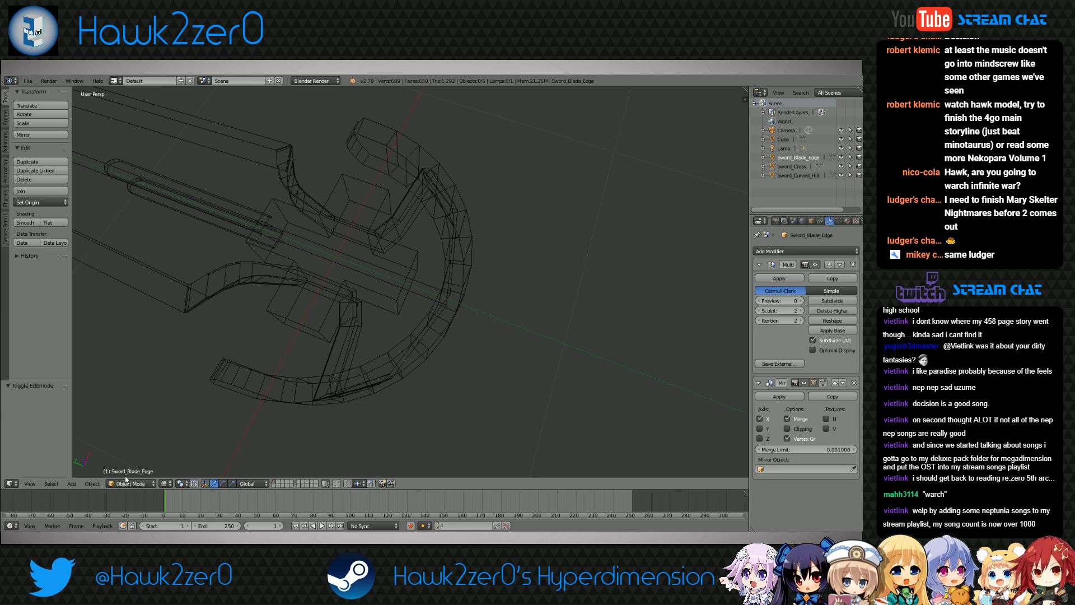
Move the gold half-ring Sword_Curved_Hilt about 0.074 along Y toward the blade in solid view
{"action": "key", "text": "z"}
{"action": "key", "text": "a"}
{"action": "right_click", "coordinate": [453, 321]}
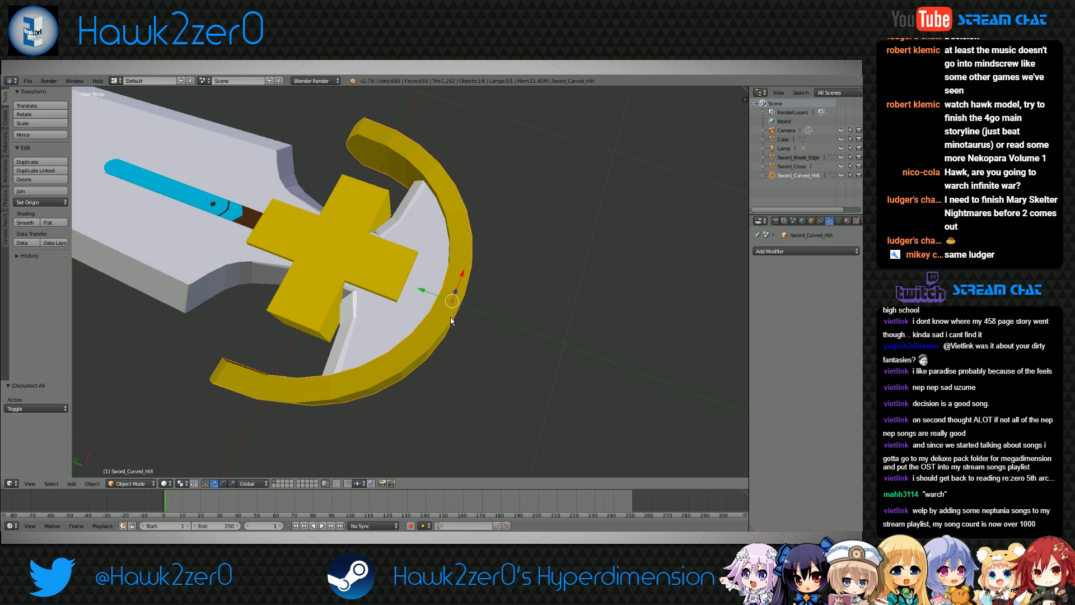
{"action": "key", "text": "g"}
{"action": "left_click_drag", "start_coordinate": [235, 236], "coordinate": [252, 244], "text": "shift"}
{"action": "middle_click_drag", "start_coordinate": [252, 244], "coordinate": [249, 226]}
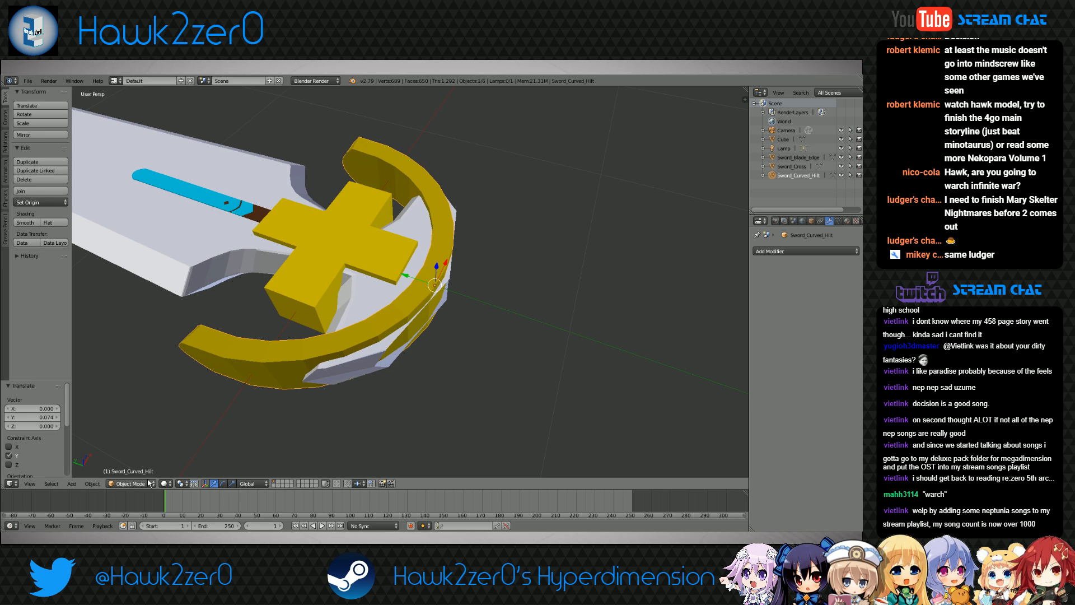
Select the blade edge's base vertices that stick out past the half-ring, in wireframe Edit Mode
{"action": "right_click", "coordinate": [352, 302]}
{"action": "left_click", "coordinate": [128, 483]}
{"action": "left_click", "coordinate": [129, 463]}
{"action": "middle_click_drag", "start_coordinate": [338, 367], "coordinate": [508, 355], "text": "shift"}
{"action": "scroll", "coordinate": [375, 353], "scroll_direction": "up", "scroll_amount": 3}
{"action": "key", "text": "z"}
{"action": "key", "text": "b"}
{"action": "left_click_drag", "start_coordinate": [557, 179], "coordinate": [681, 393]}
{"action": "middle_click_drag", "start_coordinate": [681, 393], "coordinate": [400, 226]}
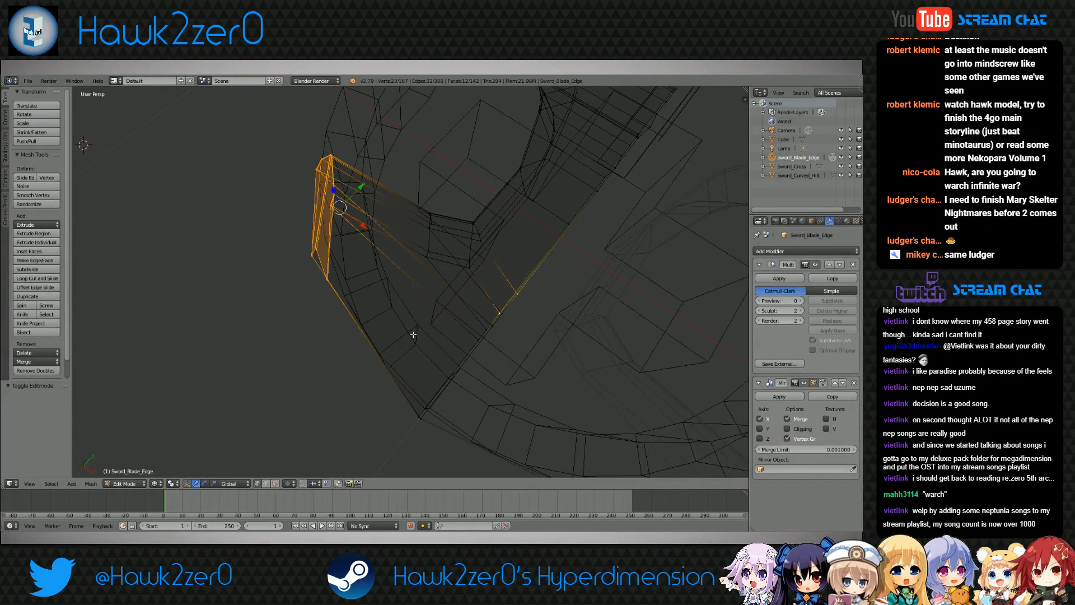
{"action": "key", "text": "g"}
{"action": "left_click", "coordinate": [575, 228]}
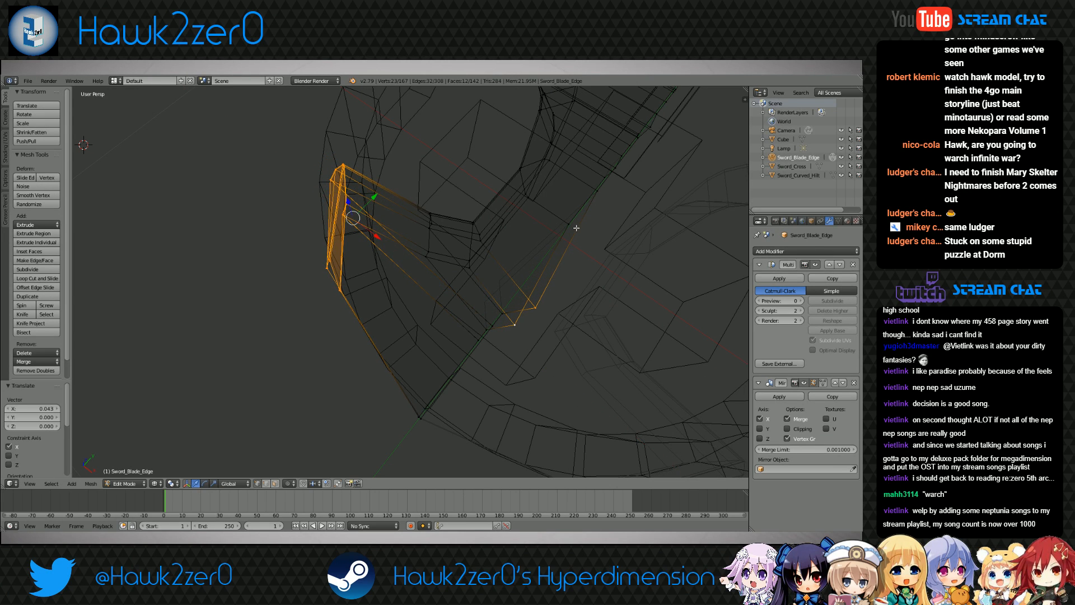
{"action": "key", "text": "ctrl+z"}
Exclude the two centre vertices from the selection and move the protruding base vertices about 0.043 along X and 0.043 along Y
{"action": "right_click", "coordinate": [522, 299], "text": "shift"}
{"action": "middle_click_drag", "start_coordinate": [522, 302], "coordinate": [385, 339]}
{"action": "right_click", "coordinate": [463, 323], "text": "shift"}
{"action": "key", "text": "g"}
{"action": "key", "text": "x"}
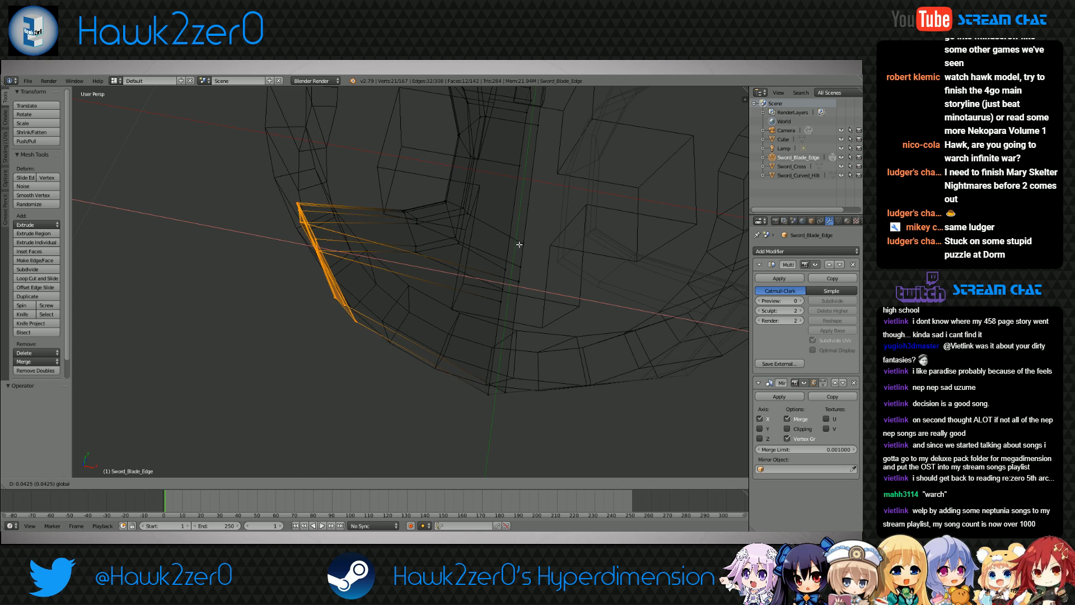
{"action": "left_click", "coordinate": [506, 245]}
{"action": "key", "text": "g"}
{"action": "key", "text": "y"}
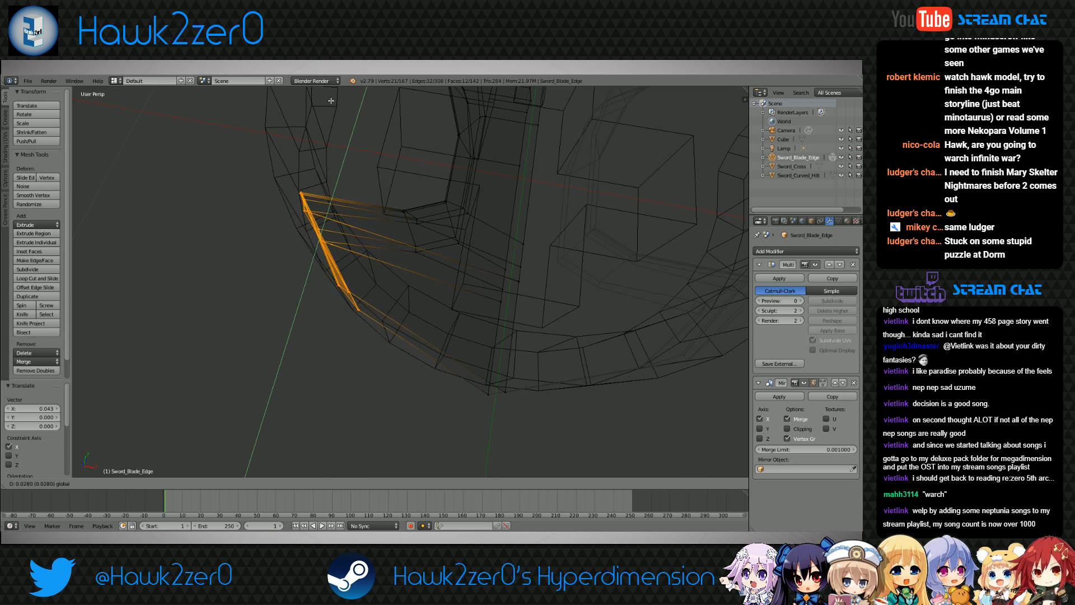
{"action": "left_click", "coordinate": [341, 430]}
{"action": "middle_click_drag", "start_coordinate": [341, 431], "coordinate": [491, 466]}
Move the two rearmost centre vertices of the base about 0.045 along Y into the half-ring, and return to solid Object Mode
{"action": "right_click", "coordinate": [525, 356]}
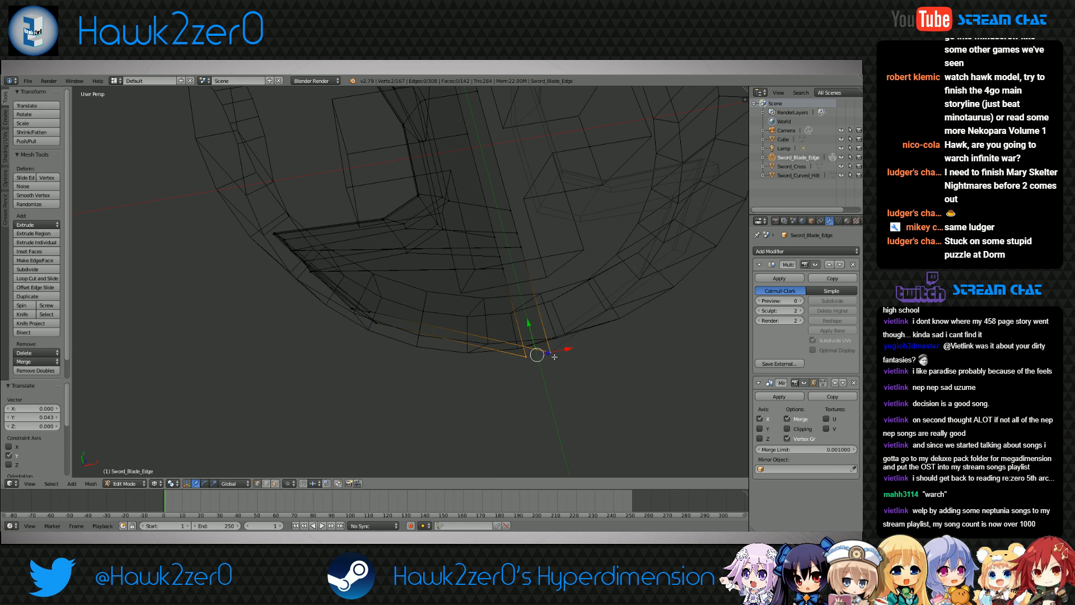
{"action": "key", "text": "g"}
{"action": "key", "text": "y"}
{"action": "key", "text": "Return"}
{"action": "left_click", "coordinate": [115, 483]}
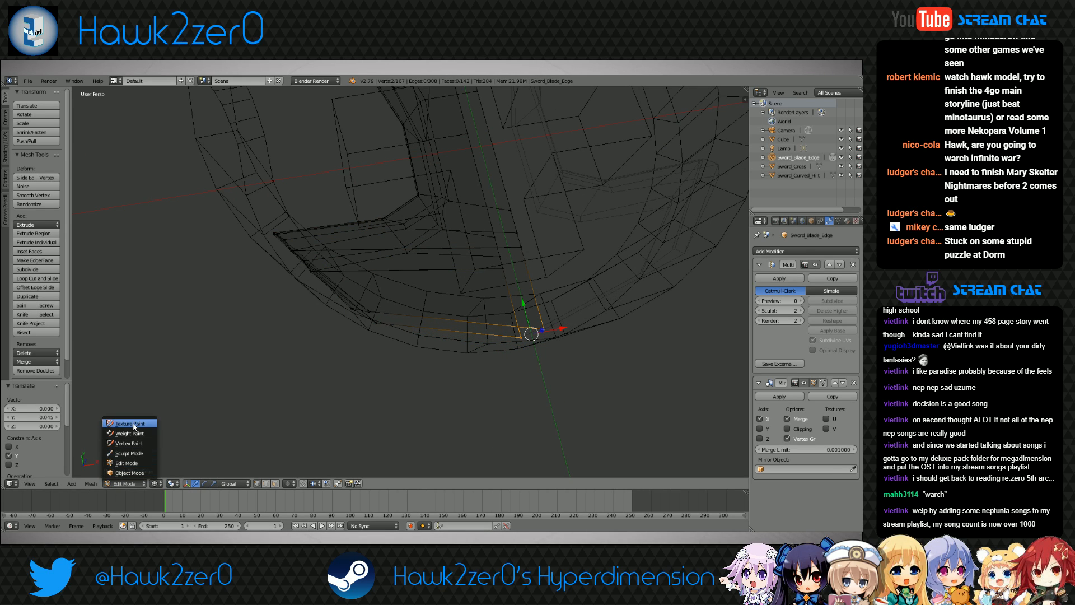
{"action": "left_click", "coordinate": [132, 471]}
{"action": "key", "text": "z"}
{"action": "middle_click_drag", "start_coordinate": [370, 413], "coordinate": [387, 317]}
Move the three inner corner vertices of the blade edge beneath the cross guard along Y, and return to Object Mode
{"action": "left_click", "coordinate": [129, 483]}
{"action": "left_click", "coordinate": [134, 462]}
{"action": "key", "text": "z"}
{"action": "scroll", "coordinate": [407, 326], "scroll_direction": "up", "scroll_amount": 3}
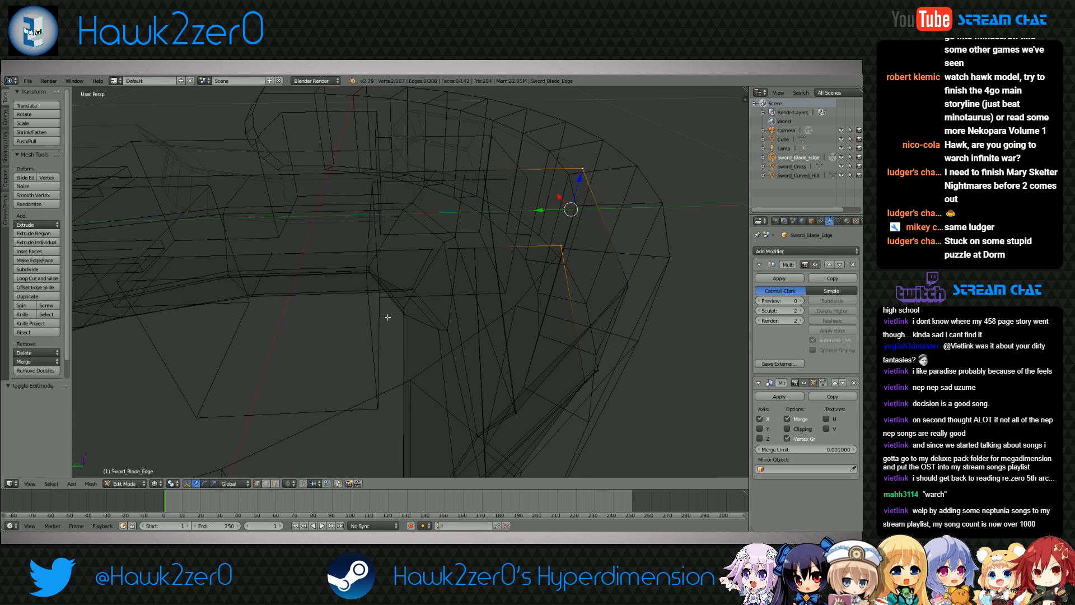
{"action": "left_click_drag", "start_coordinate": [369, 270], "coordinate": [383, 280]}
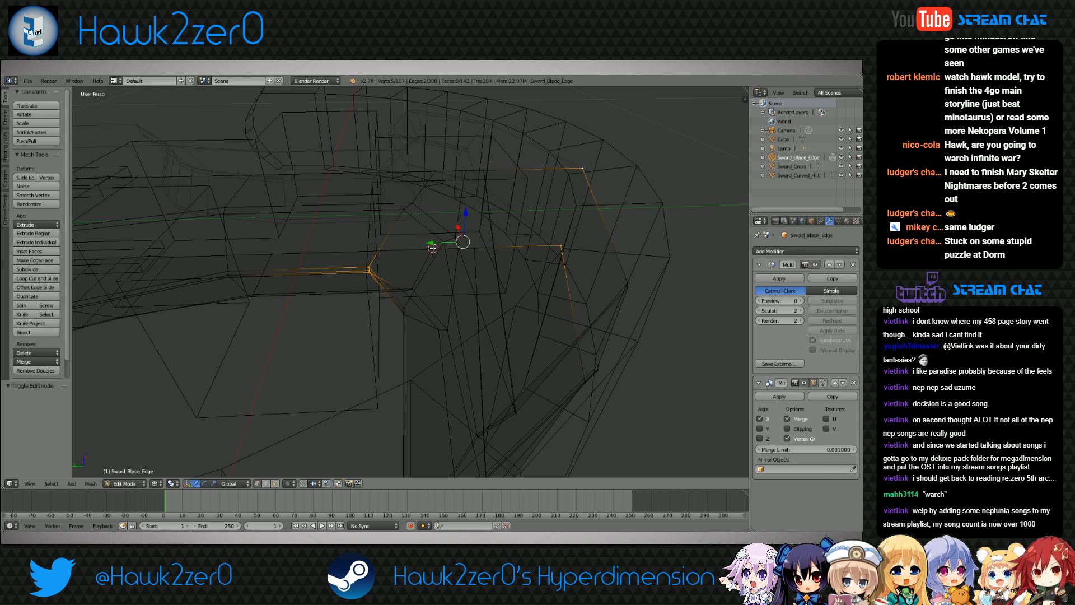
{"action": "key", "text": "g"}
{"action": "key", "text": "y"}
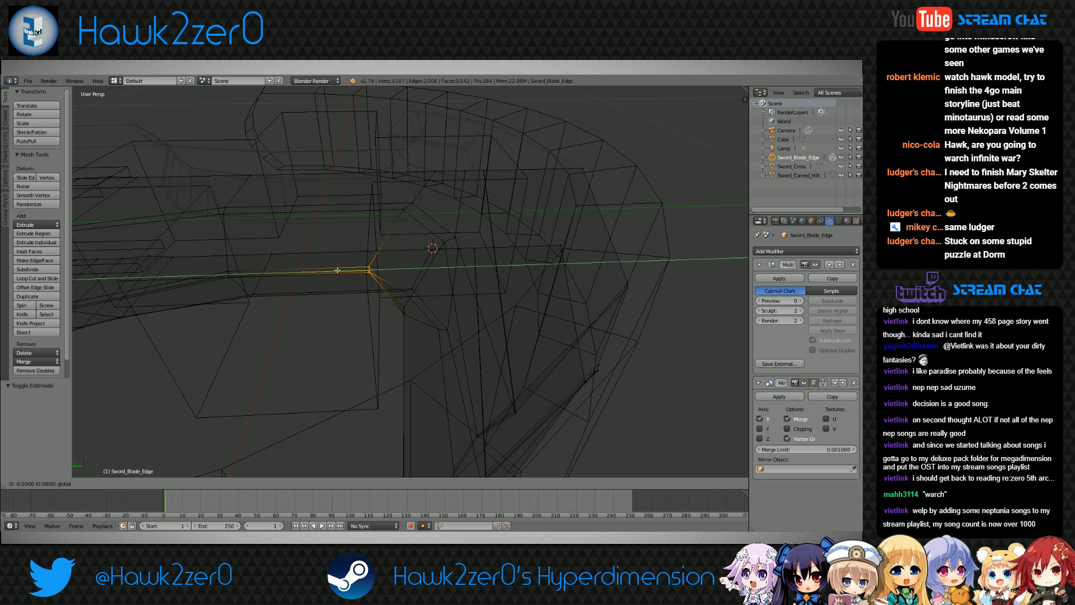
{"action": "left_click", "coordinate": [473, 267]}
{"action": "key", "text": "a"}
{"action": "left_click", "coordinate": [141, 484]}
{"action": "left_click", "coordinate": [133, 473]}
Inspect the whole sword in solid view from the hilt and tip ends
{"action": "scroll", "coordinate": [322, 382], "scroll_direction": "down", "scroll_amount": 6}
{"action": "key", "text": "z"}
{"action": "middle_click_drag", "start_coordinate": [326, 385], "coordinate": [513, 335]}
{"action": "scroll", "coordinate": [380, 332], "scroll_direction": "down", "scroll_amount": 5}
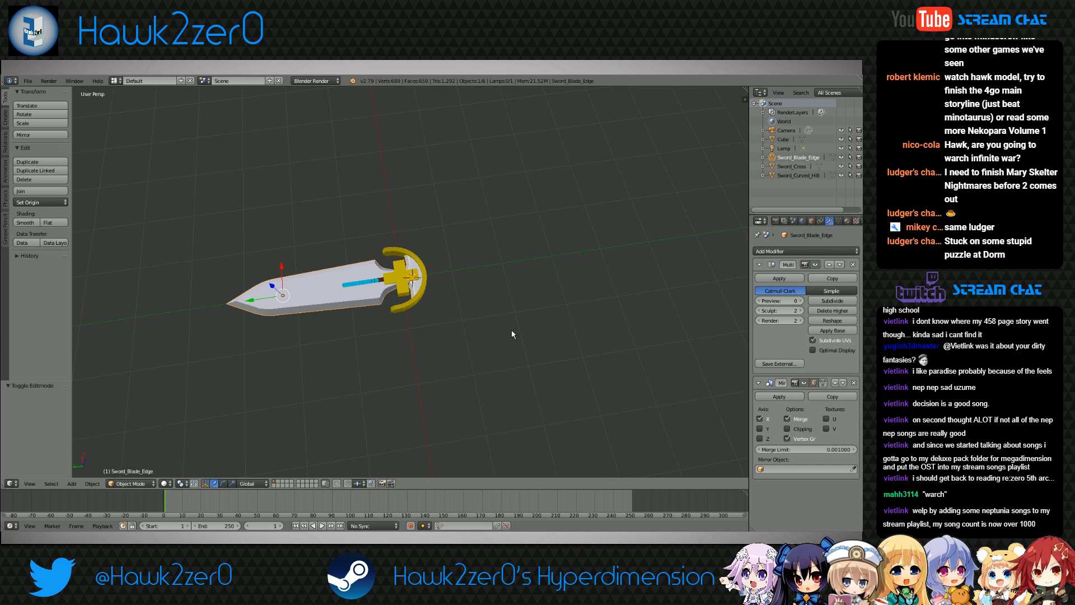
{"action": "middle_click_drag", "start_coordinate": [512, 329], "coordinate": [610, 280]}
{"action": "scroll", "coordinate": [526, 346], "scroll_direction": "up", "scroll_amount": 3}
{"action": "middle_click_drag", "start_coordinate": [525, 345], "coordinate": [478, 289]}
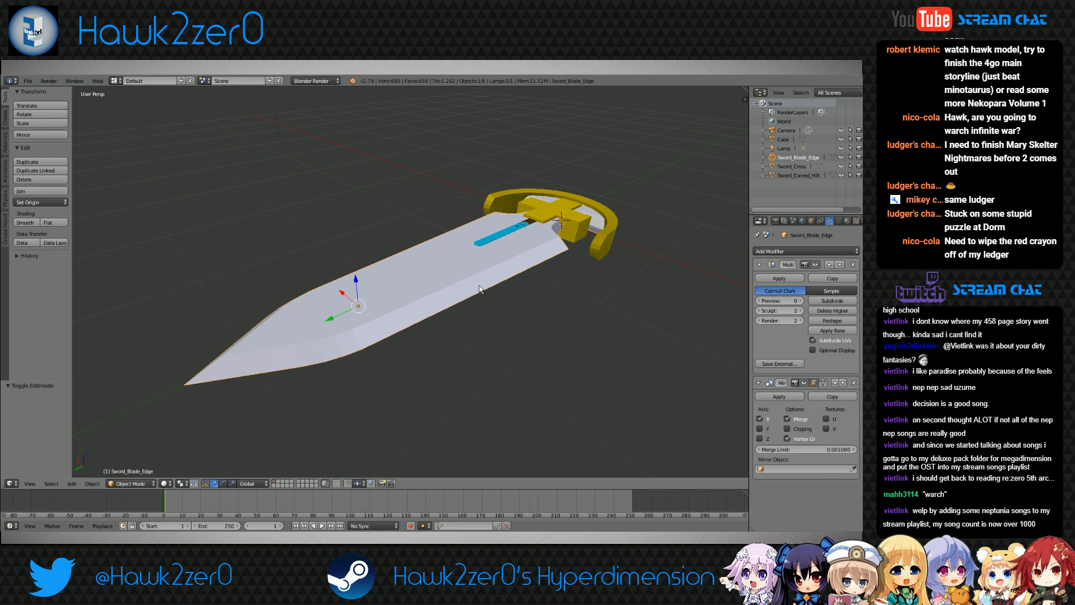
In Edit Mode, select the upper strip of the blade's outer cutting edge from the notch corner to the bend near the tip
{"action": "left_click", "coordinate": [134, 483]}
{"action": "left_click", "coordinate": [136, 463]}
{"action": "middle_click_drag", "start_coordinate": [462, 395], "coordinate": [346, 368]}
{"action": "scroll", "coordinate": [347, 368], "scroll_direction": "up", "scroll_amount": 10}
{"action": "scroll", "coordinate": [348, 369], "scroll_direction": "down", "scroll_amount": 8}
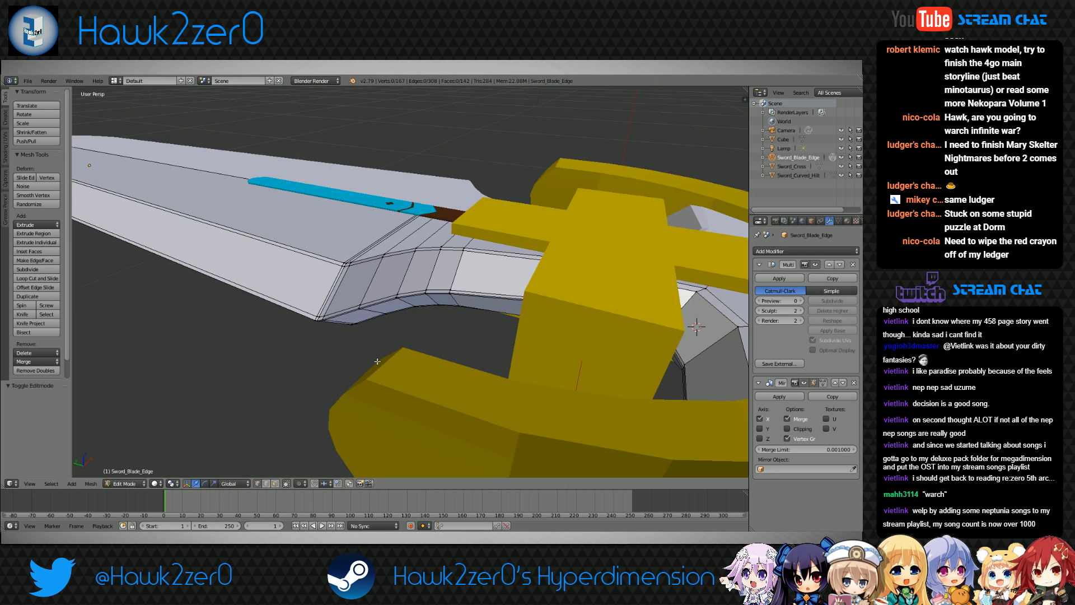
{"action": "middle_click_drag", "start_coordinate": [377, 361], "coordinate": [458, 348]}
{"action": "scroll", "coordinate": [457, 347], "scroll_direction": "up", "scroll_amount": 3}
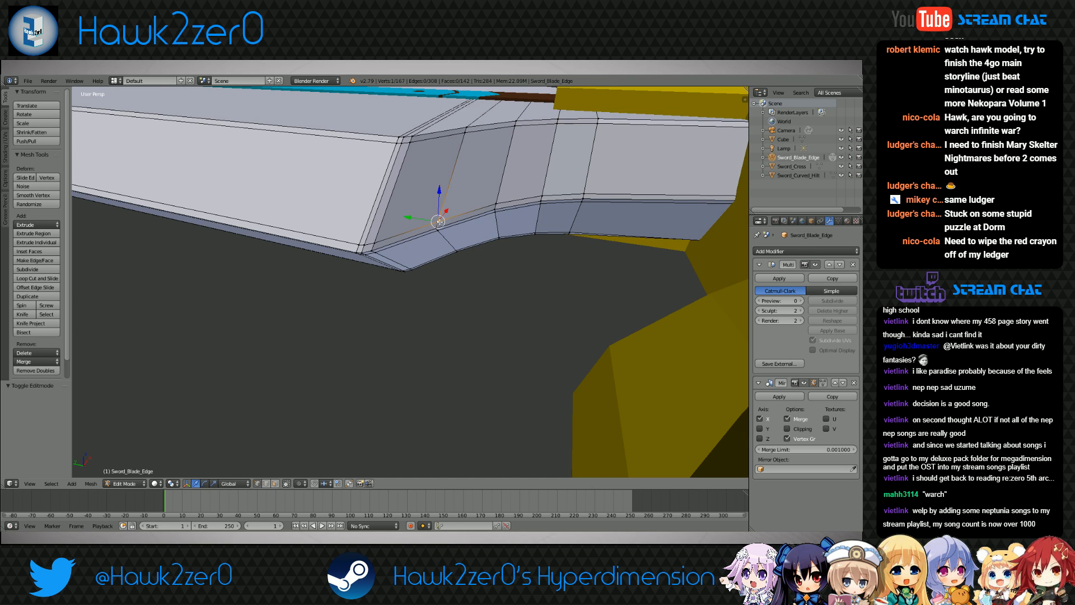
{"action": "scroll", "coordinate": [439, 221], "scroll_direction": "down", "scroll_amount": 8}
{"action": "middle_click_drag", "start_coordinate": [439, 222], "coordinate": [347, 300]}
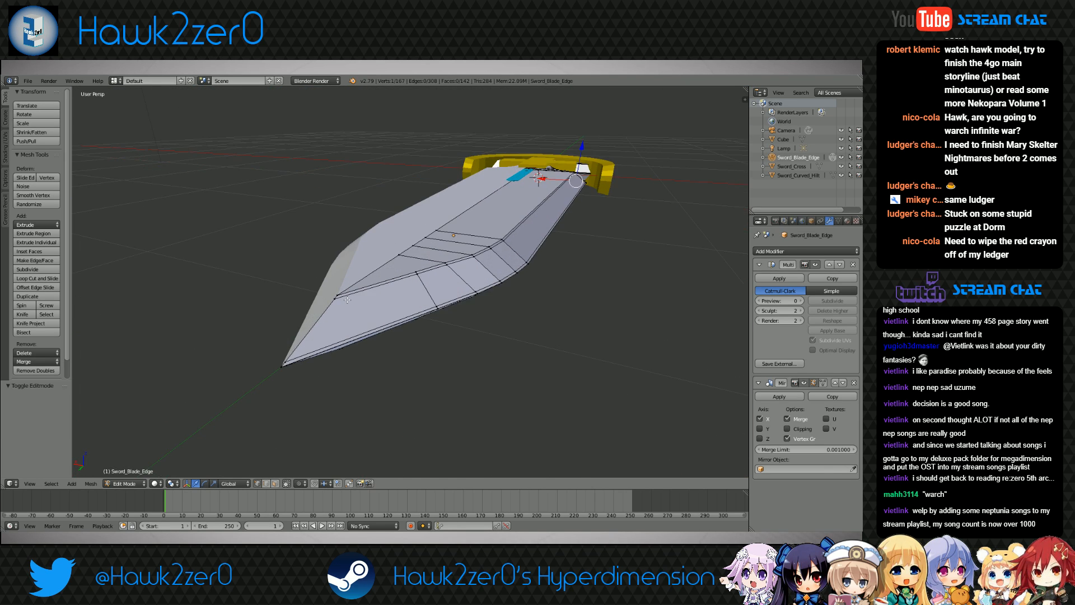
{"action": "scroll", "coordinate": [419, 332], "scroll_direction": "up", "scroll_amount": 3}
{"action": "right_click", "coordinate": [468, 339], "text": "ctrl"}
{"action": "right_click", "coordinate": [472, 341], "text": "ctrl"}
{"action": "middle_click_drag", "start_coordinate": [565, 331], "coordinate": [504, 315]}
{"action": "scroll", "coordinate": [456, 332], "scroll_direction": "up", "scroll_amount": 6}
{"action": "right_click", "coordinate": [511, 181], "text": "ctrl+shift"}
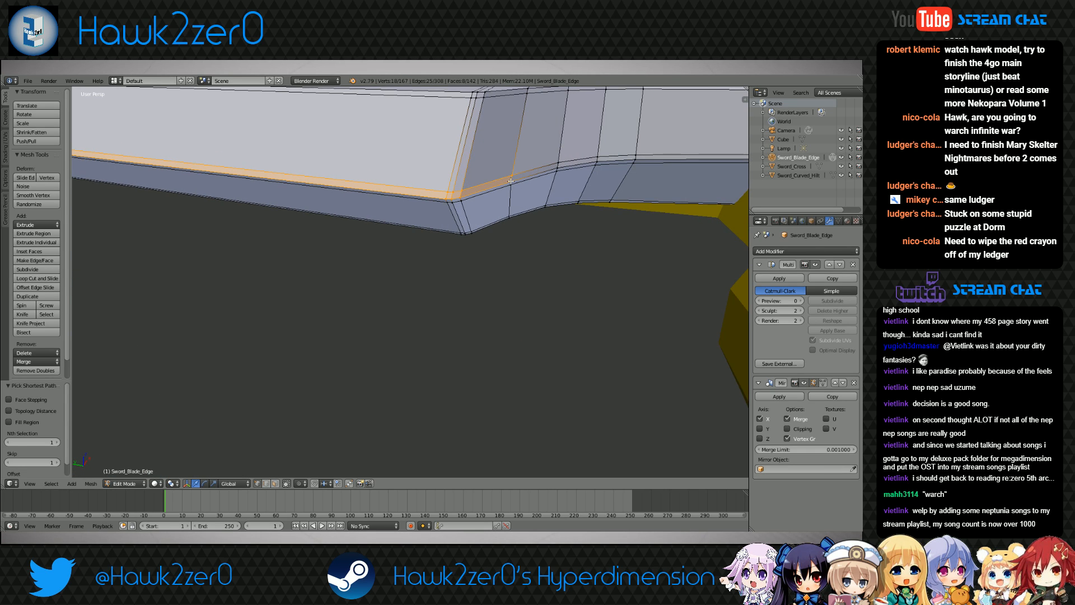
Extend the cutting-edge selection with a shortest path along the blade's underside toward the tip
{"action": "scroll", "coordinate": [509, 190], "scroll_direction": "down", "scroll_amount": 10}
{"action": "middle_click_drag", "start_coordinate": [293, 238], "coordinate": [364, 247]}
{"action": "scroll", "coordinate": [418, 223], "scroll_direction": "up", "scroll_amount": 4}
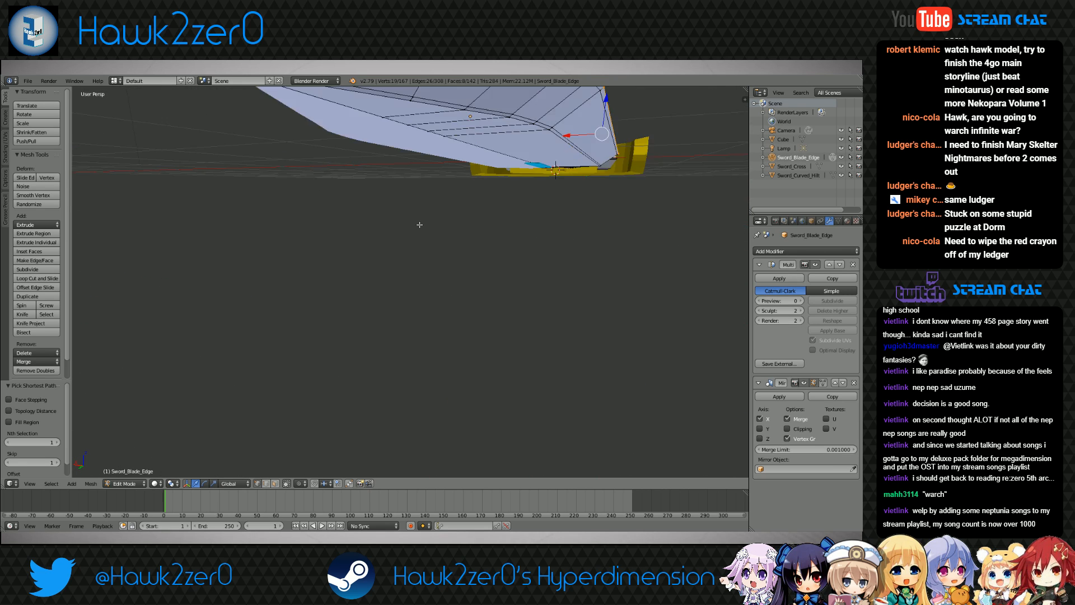
{"action": "middle_click_drag", "start_coordinate": [454, 147], "coordinate": [436, 193]}
{"action": "right_click", "coordinate": [350, 323], "text": "ctrl"}
{"action": "middle_click_drag", "start_coordinate": [381, 255], "coordinate": [434, 274]}
{"action": "scroll", "coordinate": [448, 283], "scroll_direction": "down", "scroll_amount": 4}
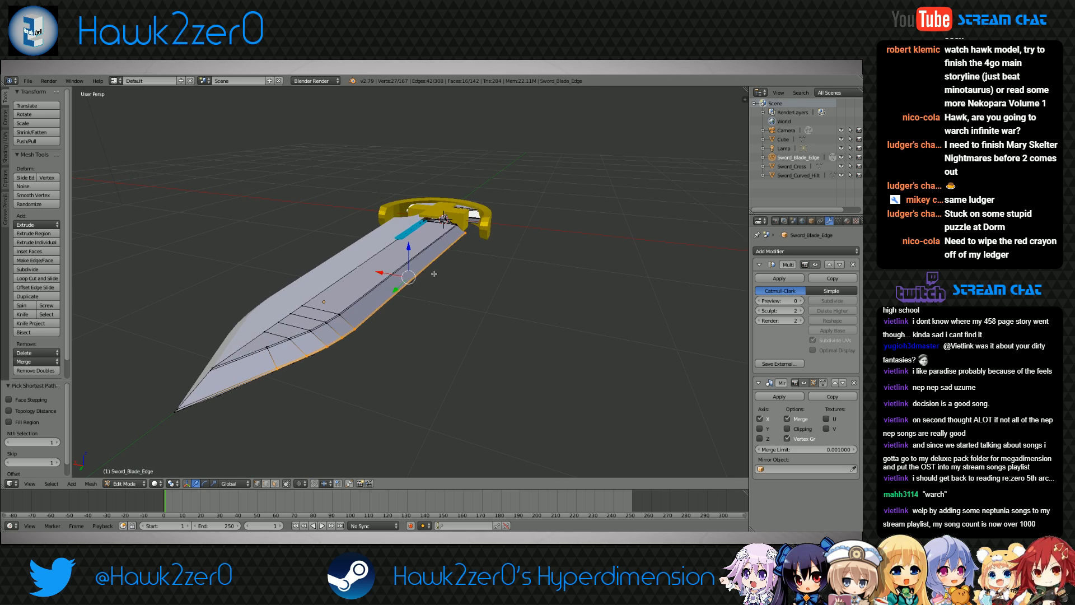
Move the selected outer cutting-edge vertices along X in two moves, the second about -0.003
{"action": "key", "text": "g"}
{"action": "key", "text": "x"}
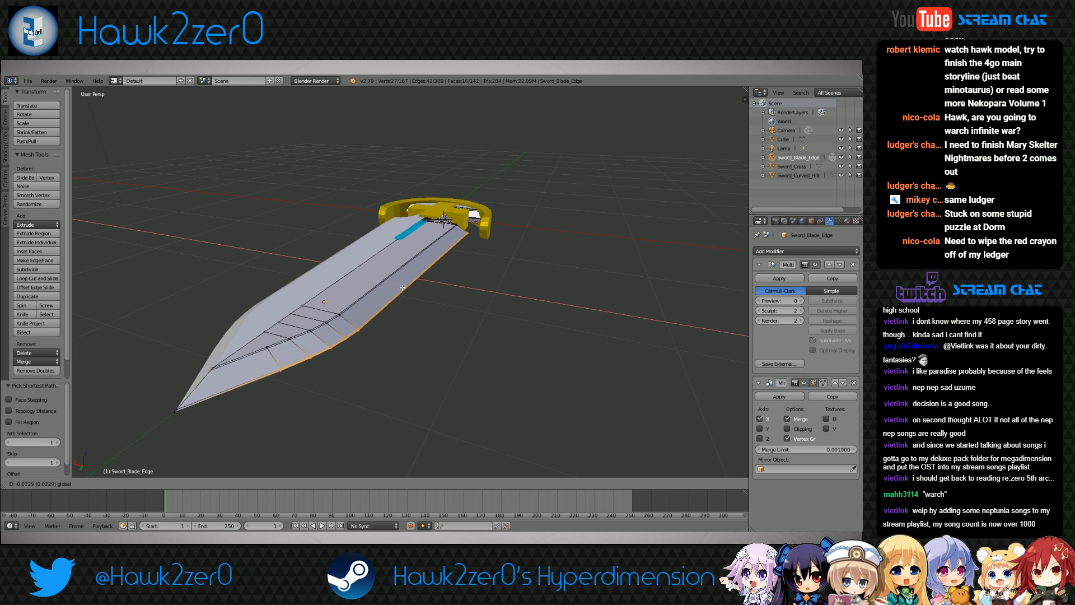
{"action": "left_click", "coordinate": [412, 294]}
{"action": "middle_click_drag", "start_coordinate": [411, 294], "coordinate": [505, 313]}
{"action": "key", "text": "g"}
{"action": "key", "text": "x"}
{"action": "left_click", "coordinate": [403, 275]}
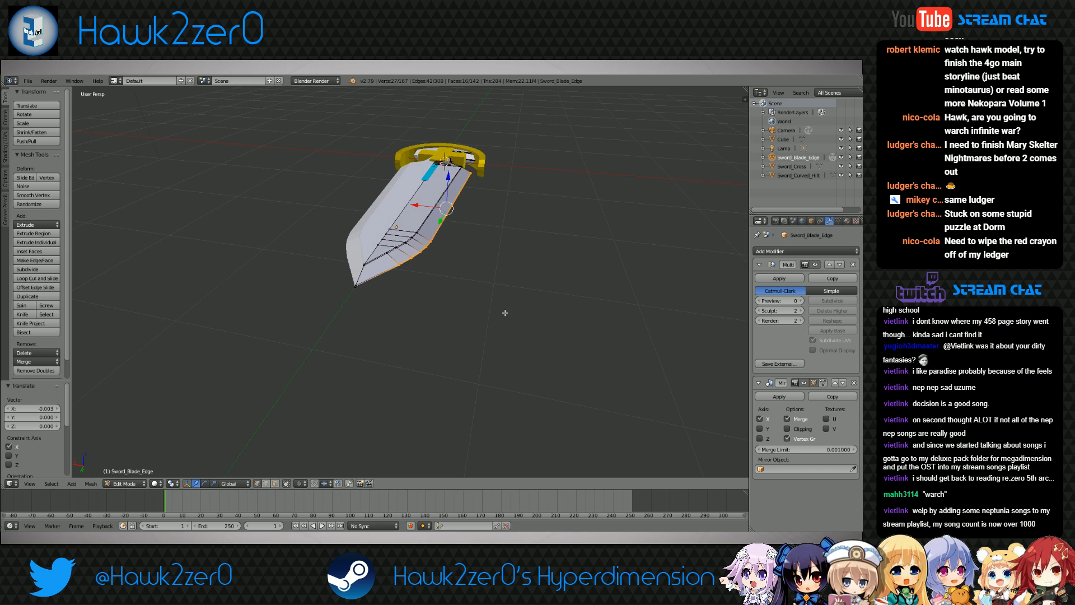
Select the vertices at the blade's tip, move them slightly outward along Y, and return to Object Mode
{"action": "scroll", "coordinate": [341, 326], "scroll_direction": "up", "scroll_amount": 2}
{"action": "middle_click_drag", "start_coordinate": [341, 326], "coordinate": [398, 278]}
{"action": "scroll", "coordinate": [409, 295], "scroll_direction": "up", "scroll_amount": 2}
{"action": "key", "text": "a"}
{"action": "key", "text": "b"}
{"action": "left_click_drag", "start_coordinate": [348, 136], "coordinate": [383, 185]}
{"action": "middle_click_drag", "start_coordinate": [382, 184], "coordinate": [365, 213]}
{"action": "key", "text": "g"}
{"action": "key", "text": "y"}
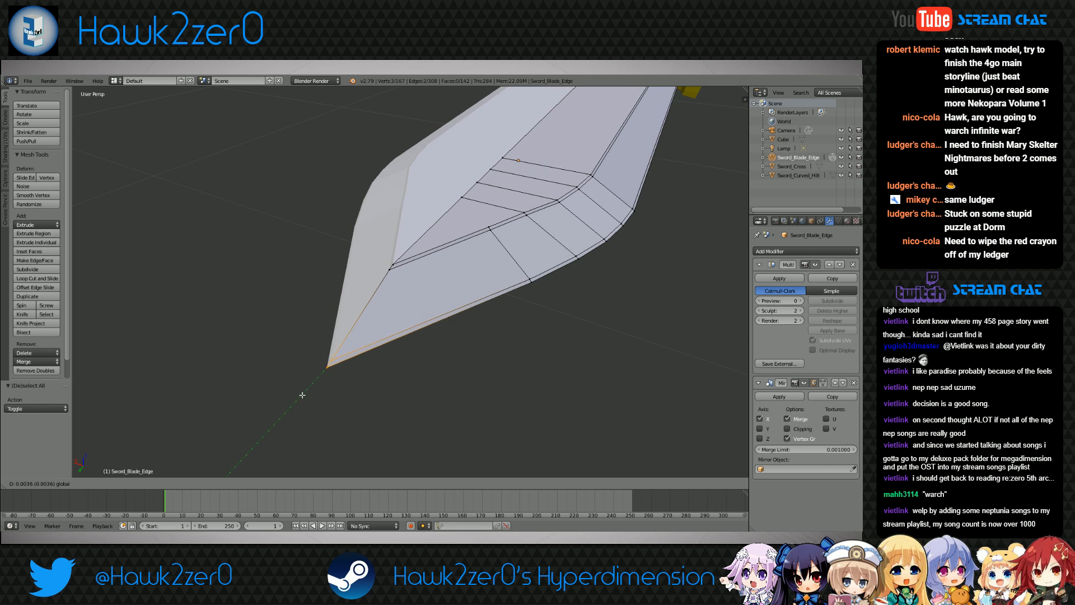
{"action": "left_click", "coordinate": [271, 420]}
{"action": "left_click", "coordinate": [131, 484]}
{"action": "left_click", "coordinate": [131, 472]}
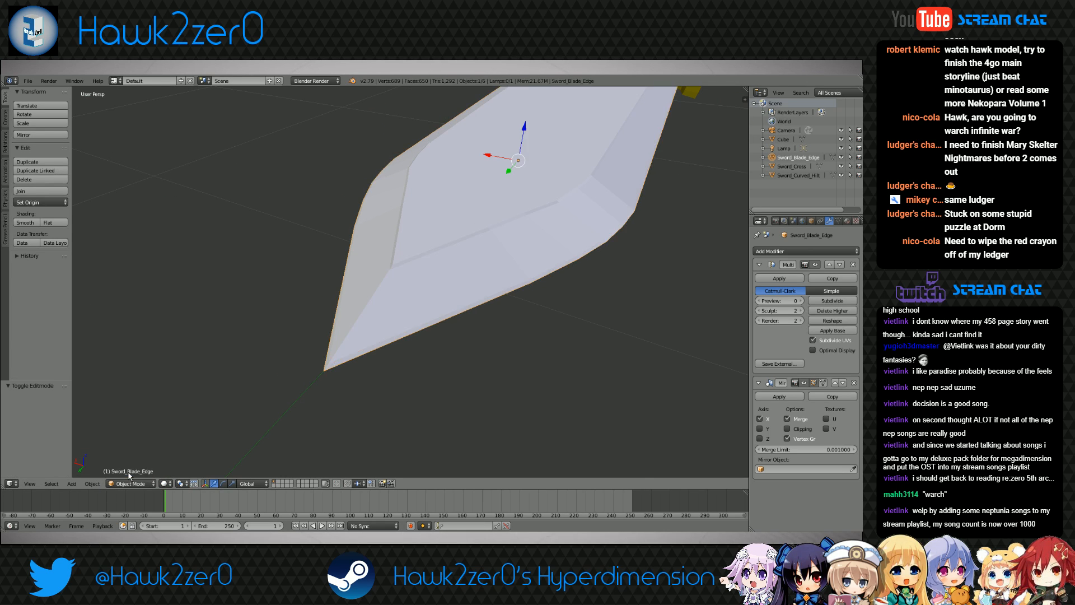
Examine the overall sword silhouette from the top view and at an angle, with nothing selected
{"action": "scroll", "coordinate": [279, 387], "scroll_direction": "down", "scroll_amount": 7}
{"action": "middle_click_drag", "start_coordinate": [479, 266], "coordinate": [427, 344]}
{"action": "key", "text": "a"}
{"action": "middle_click_drag", "start_coordinate": [546, 320], "coordinate": [399, 306]}
{"action": "middle_click_drag", "start_coordinate": [456, 403], "coordinate": [372, 299], "text": "shift"}
{"action": "key", "text": "KP_7"}
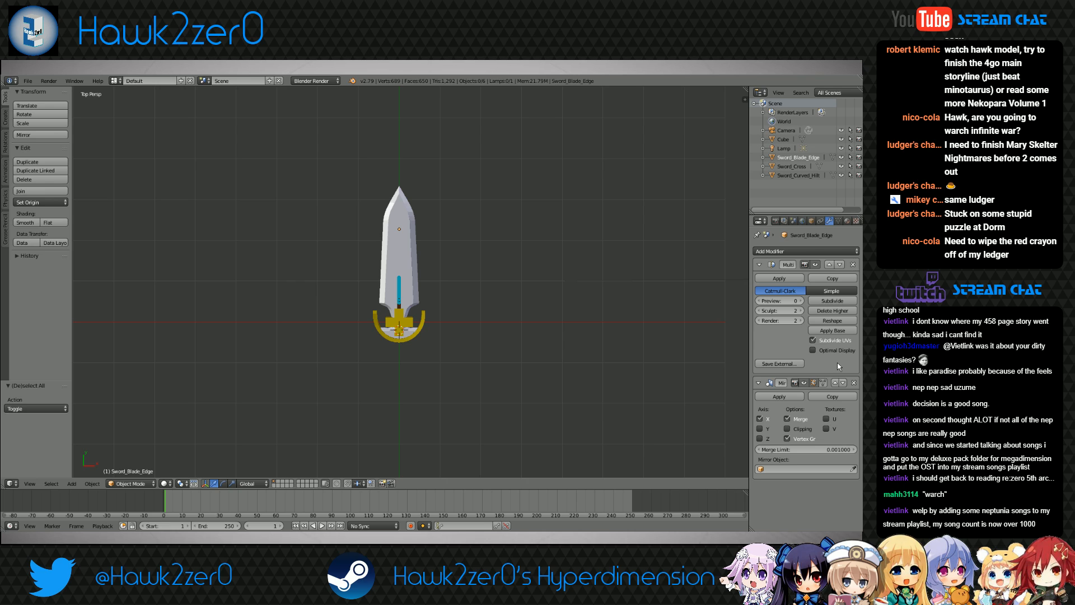
{"action": "middle_click_drag", "start_coordinate": [740, 368], "coordinate": [555, 317]}
{"action": "scroll", "coordinate": [457, 338], "scroll_direction": "up", "scroll_amount": 6}
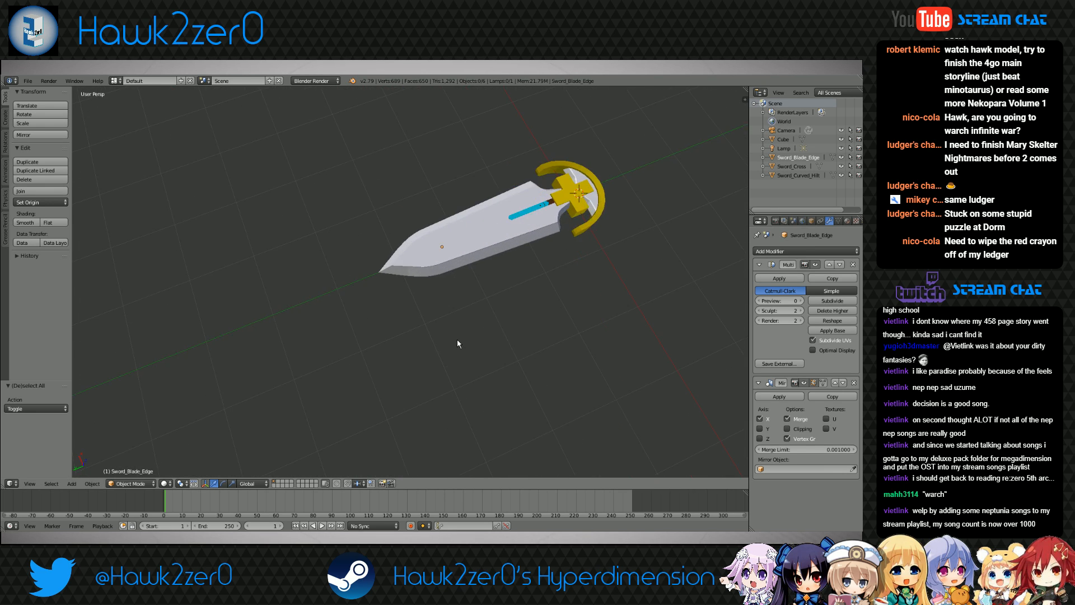
Move the blade tip's vertices further outward along Y in Edit Mode to lengthen the point
{"action": "left_click", "coordinate": [121, 484]}
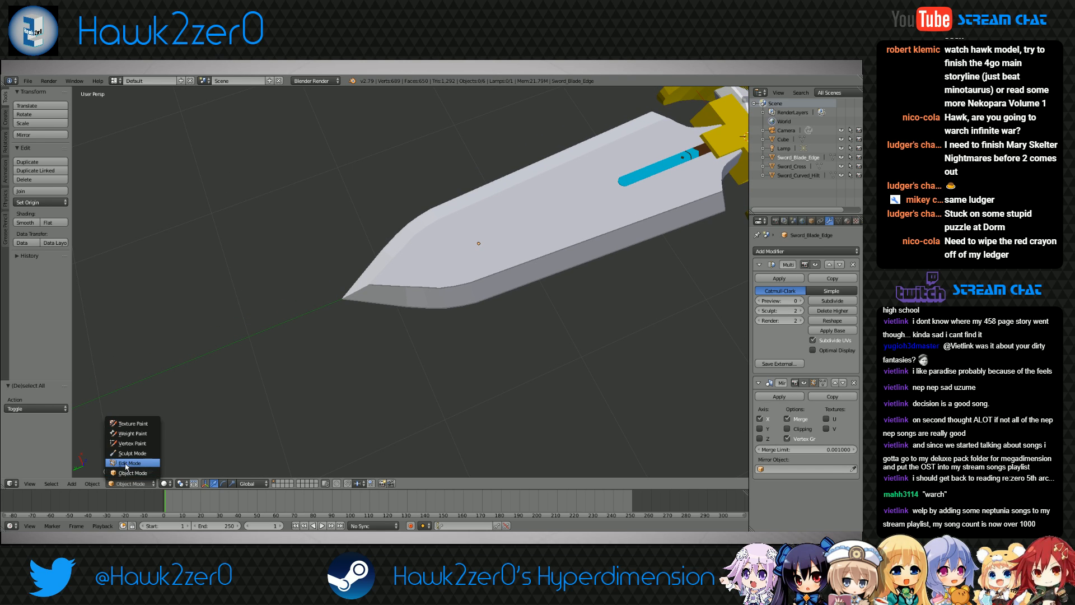
{"action": "left_click", "coordinate": [125, 463]}
{"action": "left_click_drag", "start_coordinate": [311, 310], "coordinate": [309, 311]}
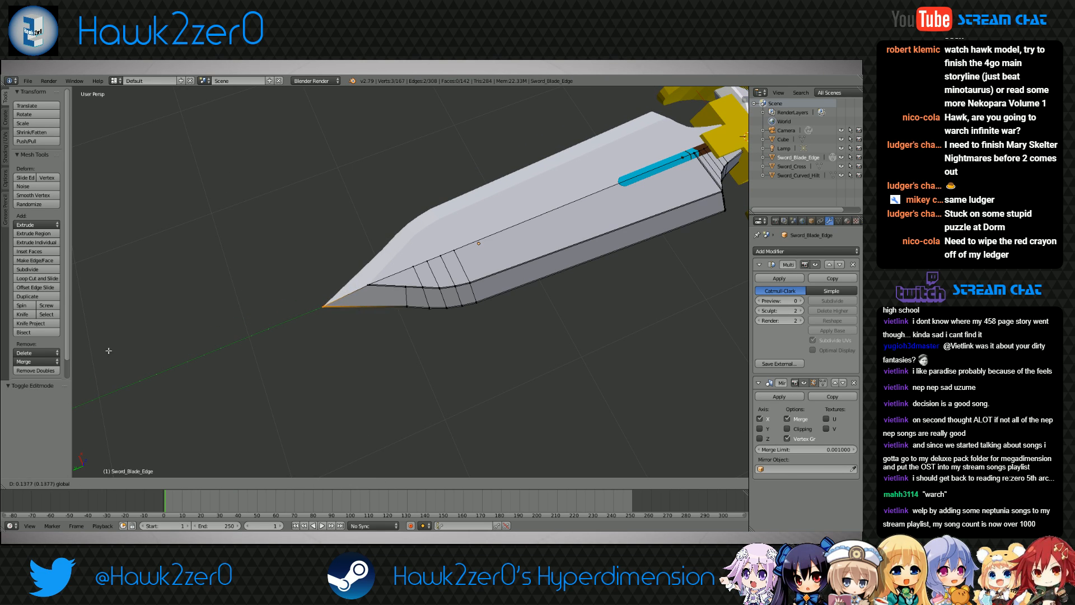
{"action": "left_click_drag", "start_coordinate": [743, 356], "coordinate": [744, 356]}
Select the three cutting-edge vertices nearest the tip and move them about 0.089 along Y
{"action": "scroll", "coordinate": [377, 343], "scroll_direction": "up", "scroll_amount": 5}
{"action": "middle_click_drag", "start_coordinate": [379, 343], "coordinate": [502, 297]}
{"action": "middle_click_drag", "start_coordinate": [460, 263], "coordinate": [459, 239]}
{"action": "key", "text": "a"}
{"action": "key", "text": "b"}
{"action": "left_click_drag", "start_coordinate": [413, 192], "coordinate": [108, 252]}
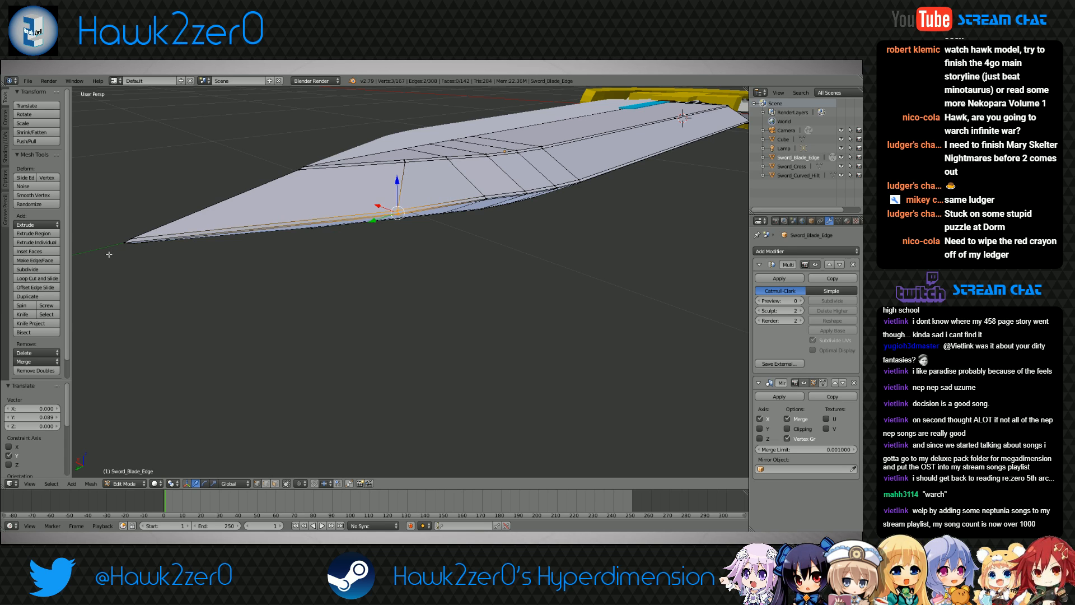
Move the selected cutting-edge vertices near the blade tip about 0.034 along Y and slightly inward along X
{"action": "scroll", "coordinate": [108, 252], "scroll_direction": "down", "scroll_amount": 4}
{"action": "middle_click_drag", "start_coordinate": [415, 224], "coordinate": [350, 253]}
{"action": "key", "text": "KP_7"}
{"action": "middle_click_drag", "start_coordinate": [352, 199], "coordinate": [401, 273], "text": "shift"}
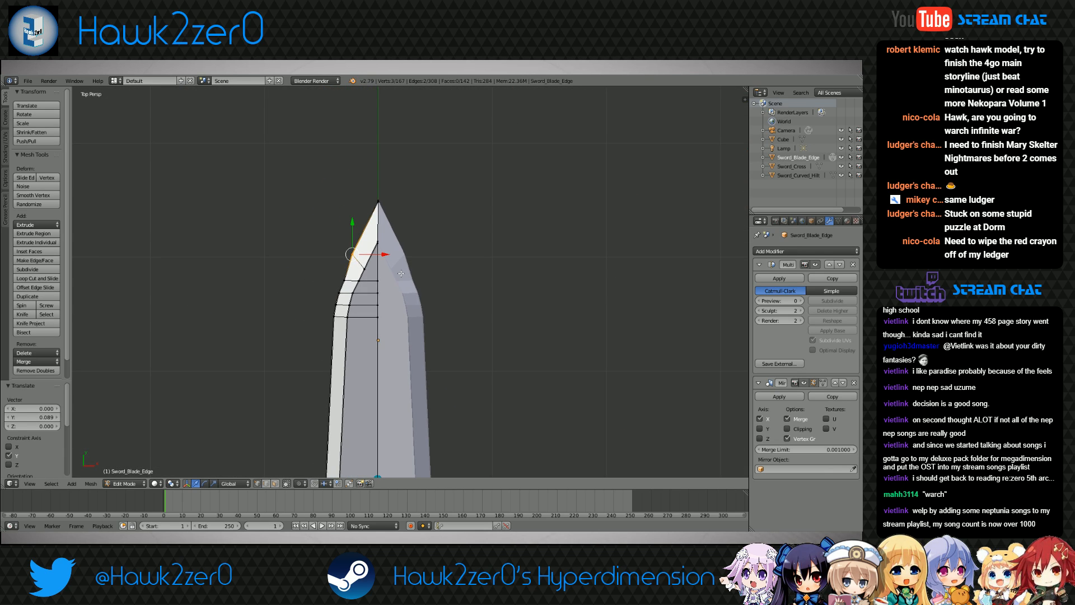
{"action": "key", "text": "g"}
{"action": "key", "text": "y"}
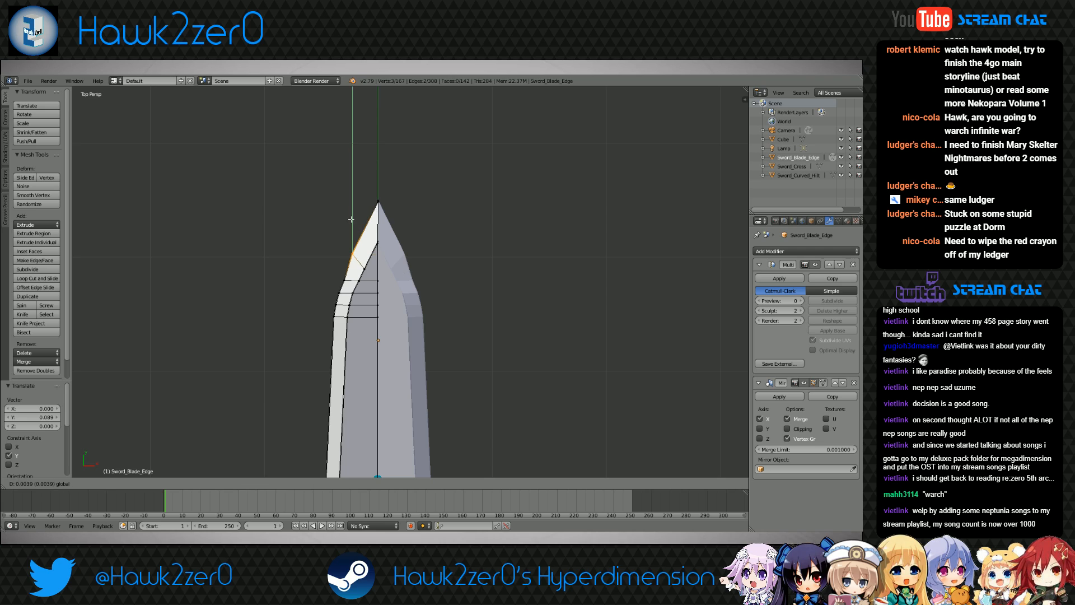
{"action": "left_click", "coordinate": [356, 186]}
{"action": "key", "text": "g"}
{"action": "key", "text": "x"}
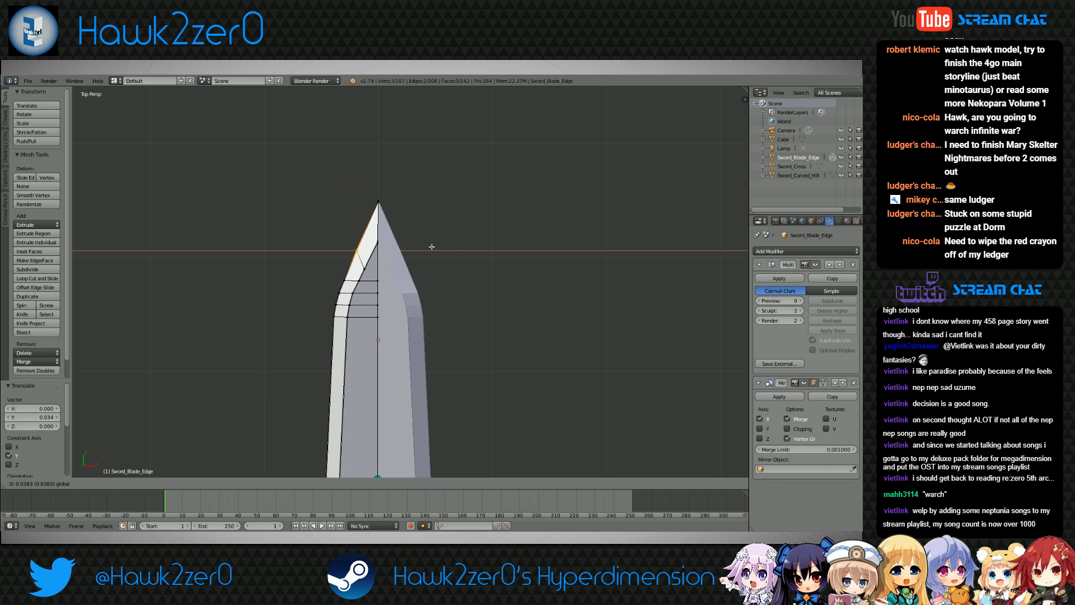
{"action": "left_click", "coordinate": [432, 247]}
Deselect all vertices, return to Object Mode and examine the reshaped tip within the whole sword
{"action": "middle_click_drag", "start_coordinate": [432, 246], "coordinate": [527, 252]}
{"action": "key", "text": "a"}
{"action": "scroll", "coordinate": [516, 307], "scroll_direction": "down", "scroll_amount": 4}
{"action": "middle_click_drag", "start_coordinate": [516, 306], "coordinate": [475, 296], "text": "shift"}
{"action": "left_click", "coordinate": [134, 484]}
{"action": "left_click", "coordinate": [126, 469]}
{"action": "scroll", "coordinate": [404, 374], "scroll_direction": "down", "scroll_amount": 2}
{"action": "scroll", "coordinate": [405, 369], "scroll_direction": "up", "scroll_amount": 8}
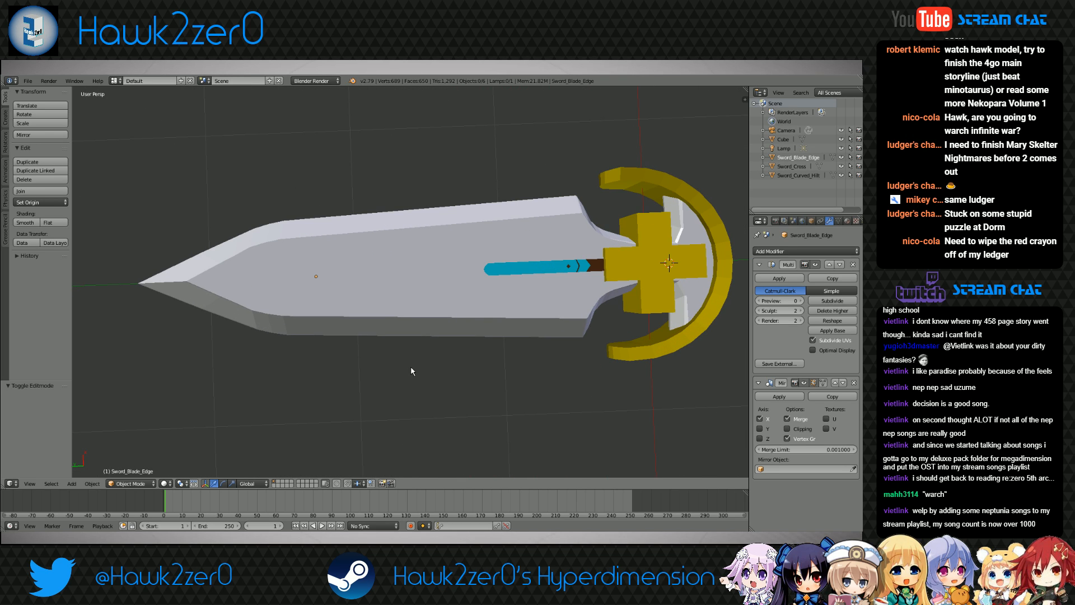
In Edit Mode, box-select the next set of cutting-edge vertices behind the tip and shift them to smooth the curve
{"action": "left_click", "coordinate": [132, 483]}
{"action": "left_click", "coordinate": [126, 460]}
{"action": "middle_click_drag", "start_coordinate": [263, 359], "coordinate": [445, 297]}
{"action": "scroll", "coordinate": [372, 322], "scroll_direction": "up", "scroll_amount": 3}
{"action": "key", "text": "b"}
{"action": "left_click_drag", "start_coordinate": [383, 157], "coordinate": [403, 175]}
{"action": "middle_click_drag", "start_coordinate": [402, 185], "coordinate": [400, 209]}
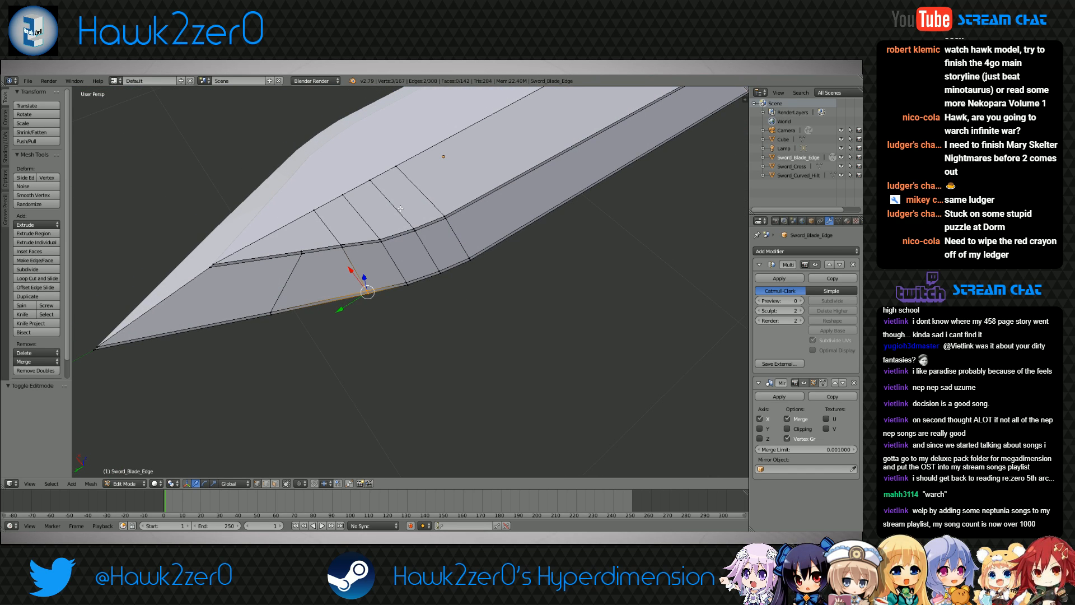
{"action": "key", "text": "g"}
{"action": "key", "text": "y"}
{"action": "left_click_drag", "start_coordinate": [338, 276], "coordinate": [305, 254]}
Nudge the same edge vertices about 0.043 along Y and 0.005 along X in top view, and return to Object Mode
{"action": "key", "text": "KP_7"}
{"action": "middle_click_drag", "start_coordinate": [374, 143], "coordinate": [441, 318], "text": "shift"}
{"action": "left_click_drag", "start_coordinate": [361, 274], "coordinate": [353, 245]}
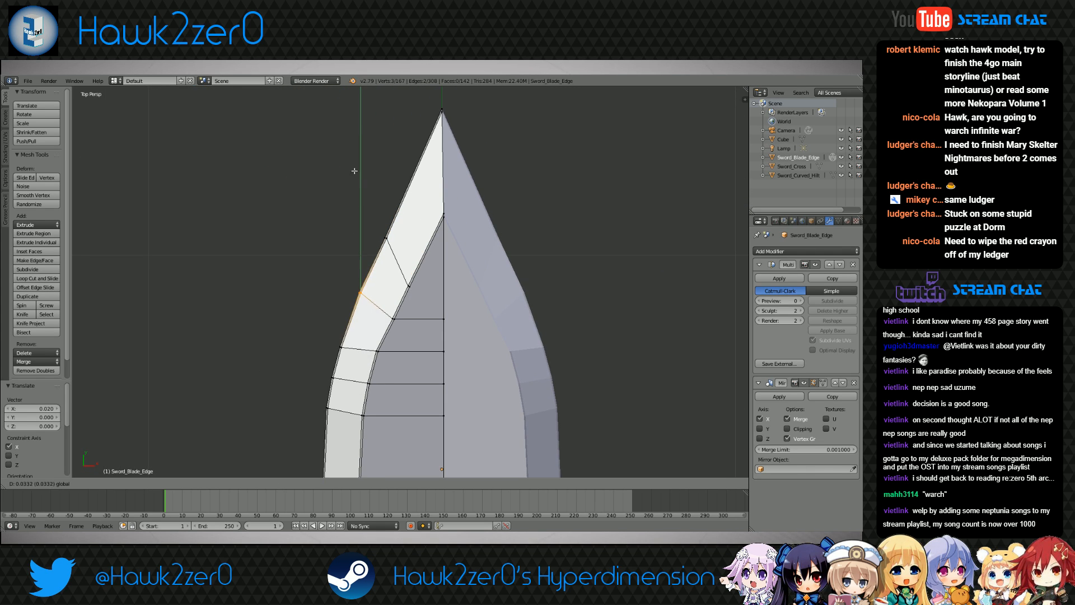
{"action": "left_click_drag", "start_coordinate": [355, 143], "coordinate": [355, 144]}
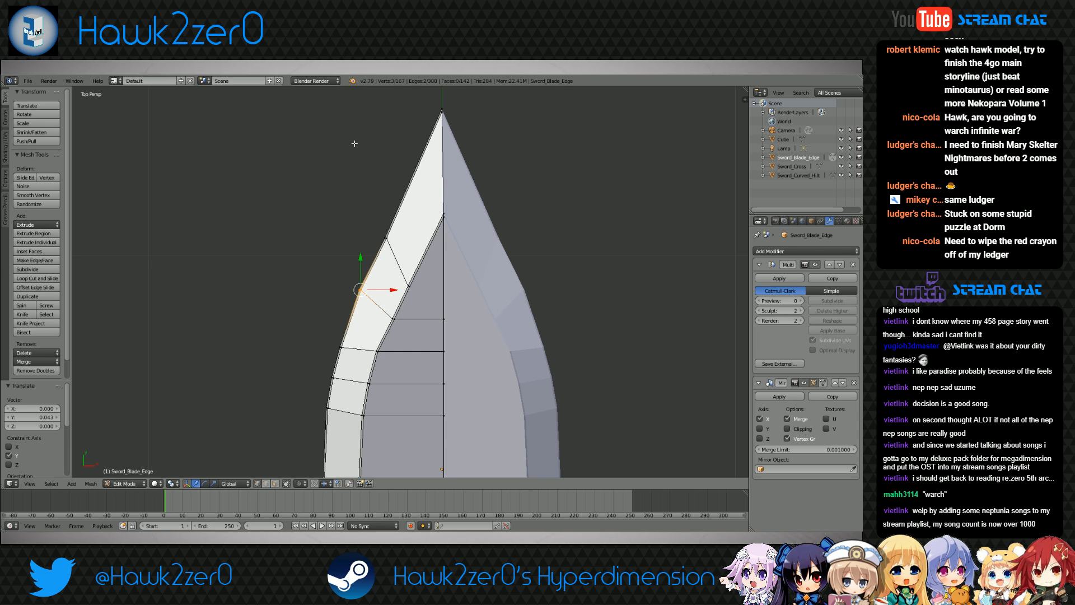
{"action": "left_click_drag", "start_coordinate": [394, 289], "coordinate": [411, 287]}
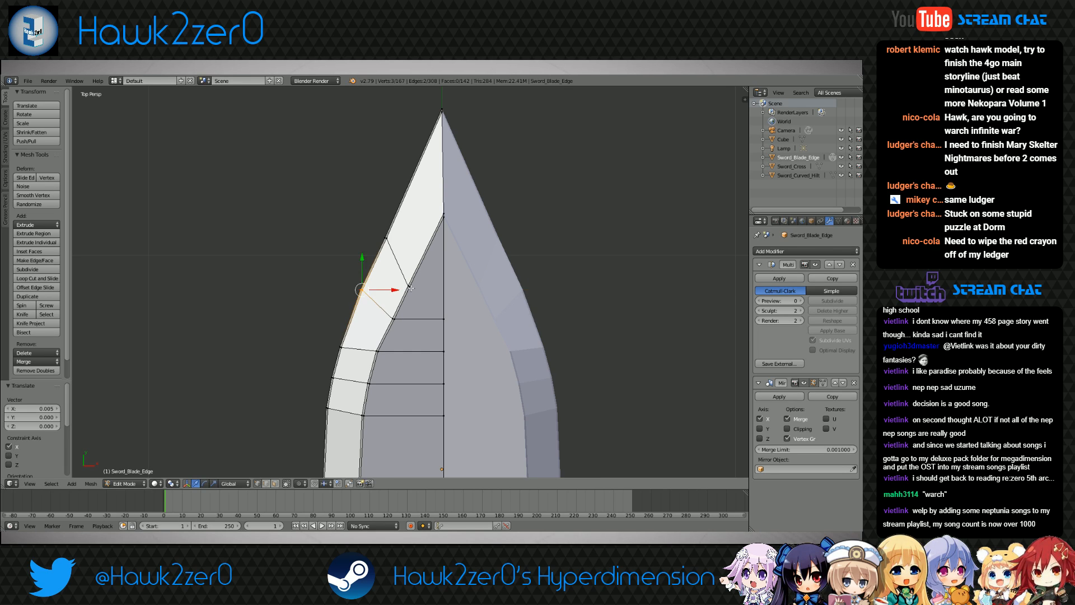
{"action": "scroll", "coordinate": [392, 275], "scroll_direction": "down", "scroll_amount": 5}
{"action": "middle_click_drag", "start_coordinate": [364, 257], "coordinate": [397, 306], "text": "shift"}
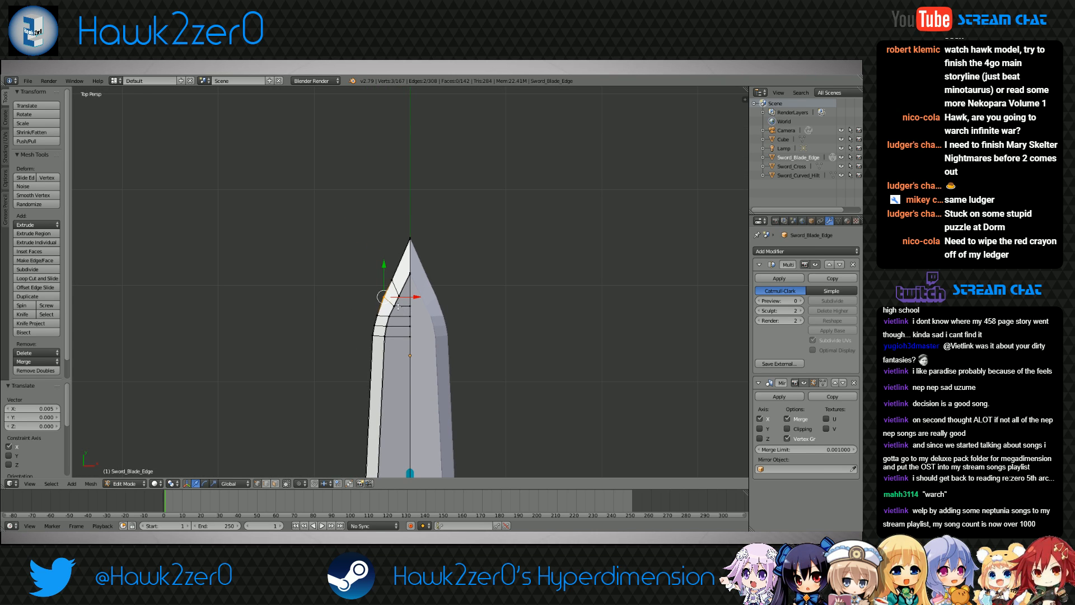
{"action": "scroll", "coordinate": [398, 306], "scroll_direction": "down", "scroll_amount": 4}
{"action": "left_click", "coordinate": [128, 484]}
{"action": "left_click", "coordinate": [133, 477]}
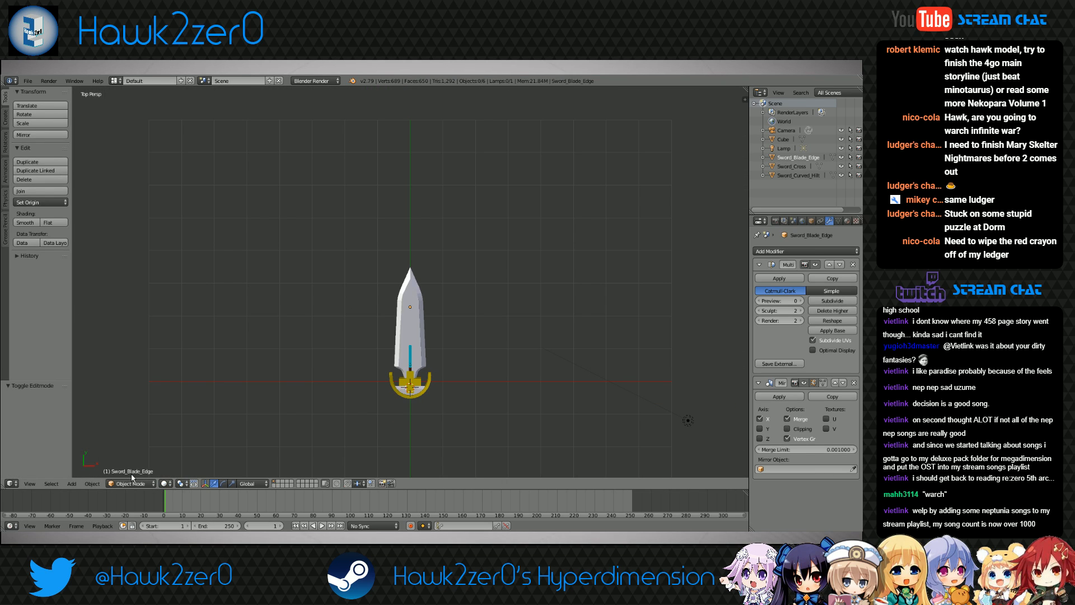
Examine the whole sword from above and close up around the cross and half-ring, with nothing selected
{"action": "scroll", "coordinate": [346, 404], "scroll_direction": "down", "scroll_amount": 1}
{"action": "key", "text": "a"}
{"action": "left_click", "coordinate": [543, 327]}
{"action": "middle_click_drag", "start_coordinate": [543, 328], "coordinate": [518, 357]}
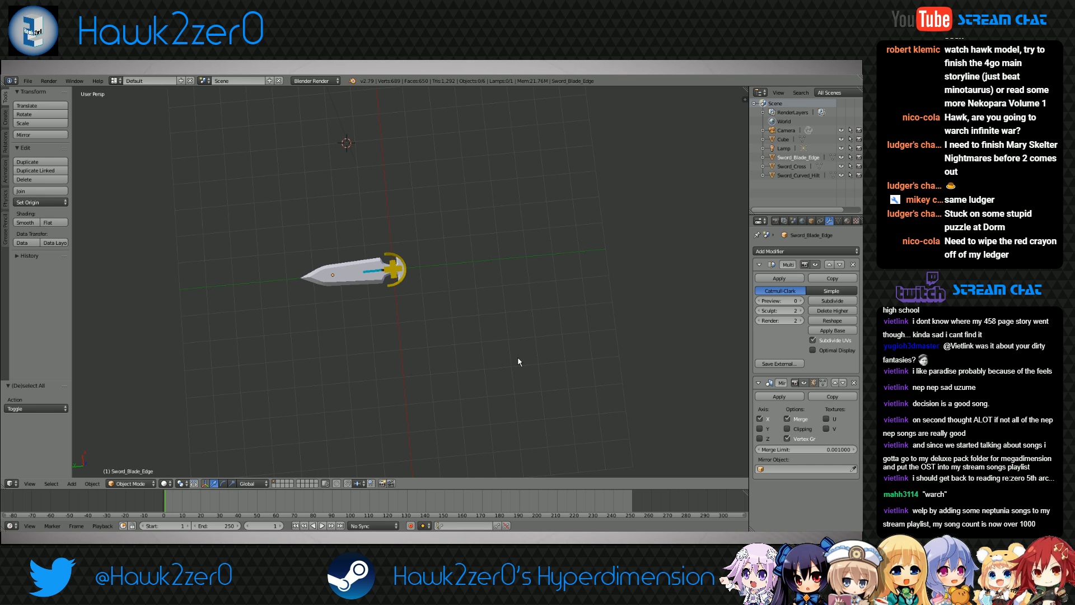
{"action": "scroll", "coordinate": [517, 356], "scroll_direction": "up", "scroll_amount": 6}
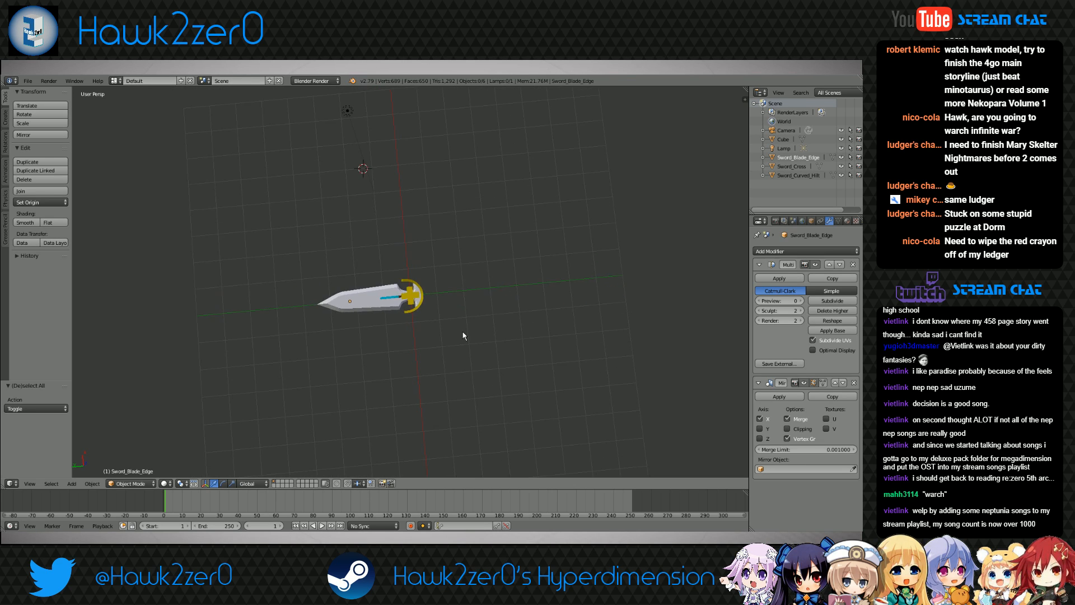
{"action": "scroll", "coordinate": [478, 365], "scroll_direction": "up", "scroll_amount": 8}
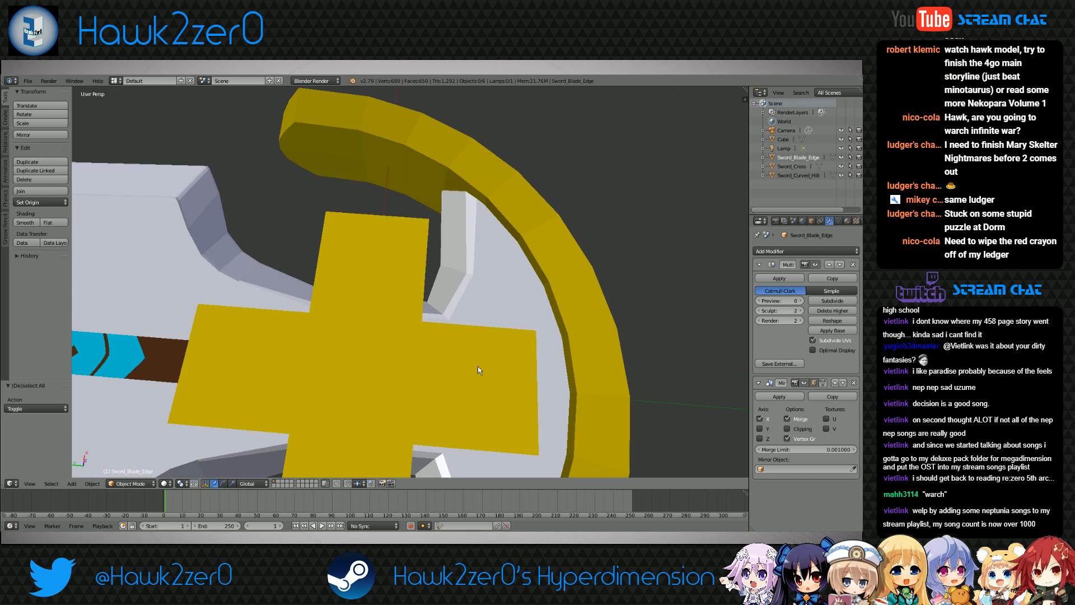
{"action": "middle_click_drag", "start_coordinate": [483, 342], "coordinate": [391, 322]}
{"action": "scroll", "coordinate": [516, 335], "scroll_direction": "down", "scroll_amount": 6}
Select the blade and thin it by scaling it to about 0.730 along Z
{"action": "right_click", "coordinate": [400, 217]}
{"action": "middle_click_drag", "start_coordinate": [400, 217], "coordinate": [468, 303]}
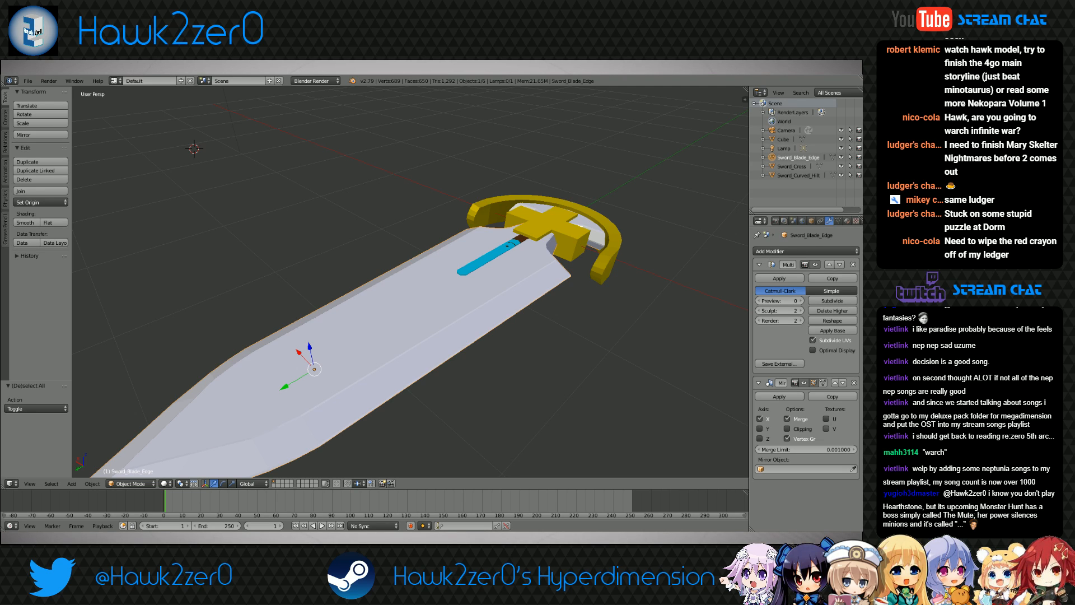
{"action": "middle_click_drag", "start_coordinate": [560, 392], "coordinate": [529, 355]}
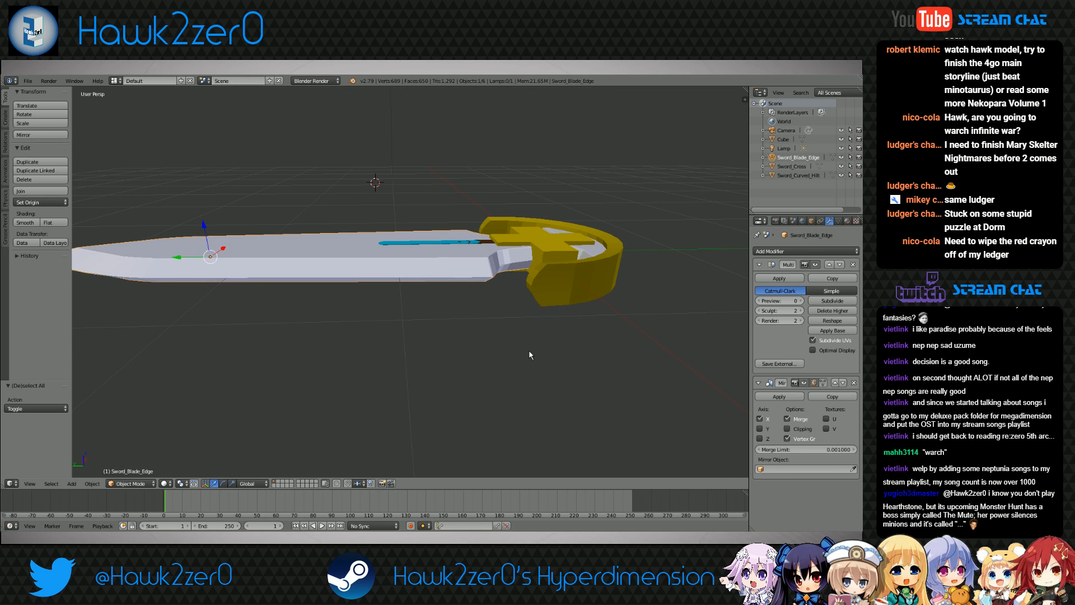
{"action": "key", "text": "s"}
{"action": "key", "text": "z"}
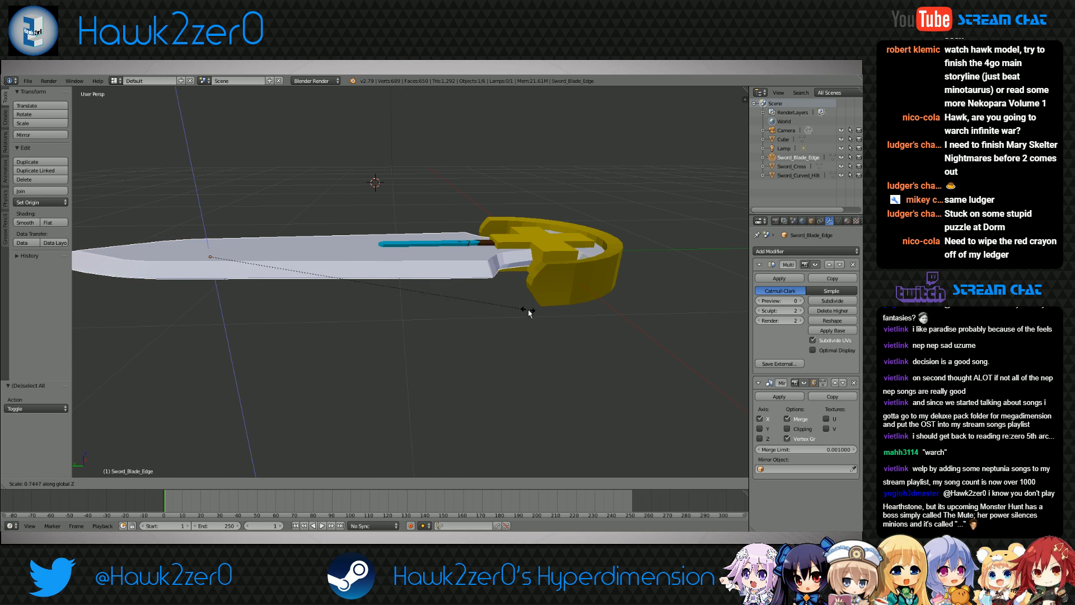
{"action": "left_click", "coordinate": [523, 300]}
Select the blue-and-brown inlay strips and scale them to about 0.953 along Z
{"action": "mouse_move", "coordinate": [523, 300]}
{"action": "middle_mouse_down"}
{"action": "mouse_move", "coordinate": [523, 382]}
{"action": "mouse_move", "coordinate": [419, 375]}
{"action": "mouse_move", "coordinate": [402, 389]}
{"action": "mouse_move", "coordinate": [397, 362]}
{"action": "mouse_move", "coordinate": [424, 341]}
{"action": "mouse_move", "coordinate": [560, 321]}
{"action": "mouse_move", "coordinate": [425, 349]}
{"action": "mouse_move", "coordinate": [441, 355]}
{"action": "mouse_move", "coordinate": [457, 306]}
{"action": "mouse_move", "coordinate": [488, 295]}
{"action": "mouse_move", "coordinate": [536, 311]}
{"action": "middle_mouse_up"}
{"action": "scroll", "coordinate": [403, 360], "scroll_direction": "up", "scroll_amount": 5}
{"action": "scroll", "coordinate": [425, 348], "scroll_direction": "up", "scroll_amount": 2}
{"action": "right_click", "coordinate": [446, 255]}
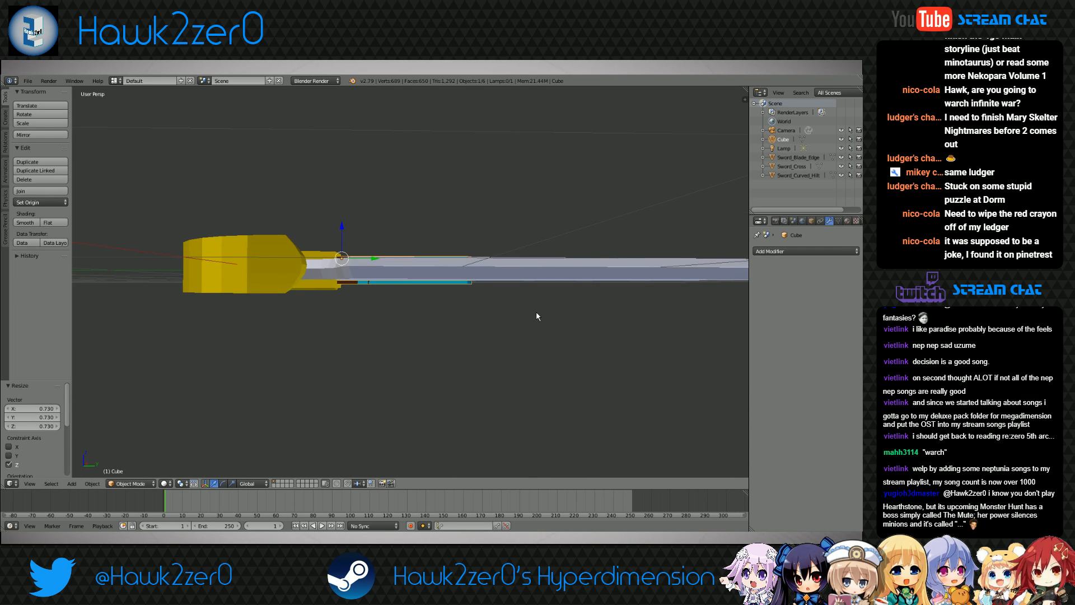
{"action": "key", "text": "s"}
{"action": "key", "text": "z"}
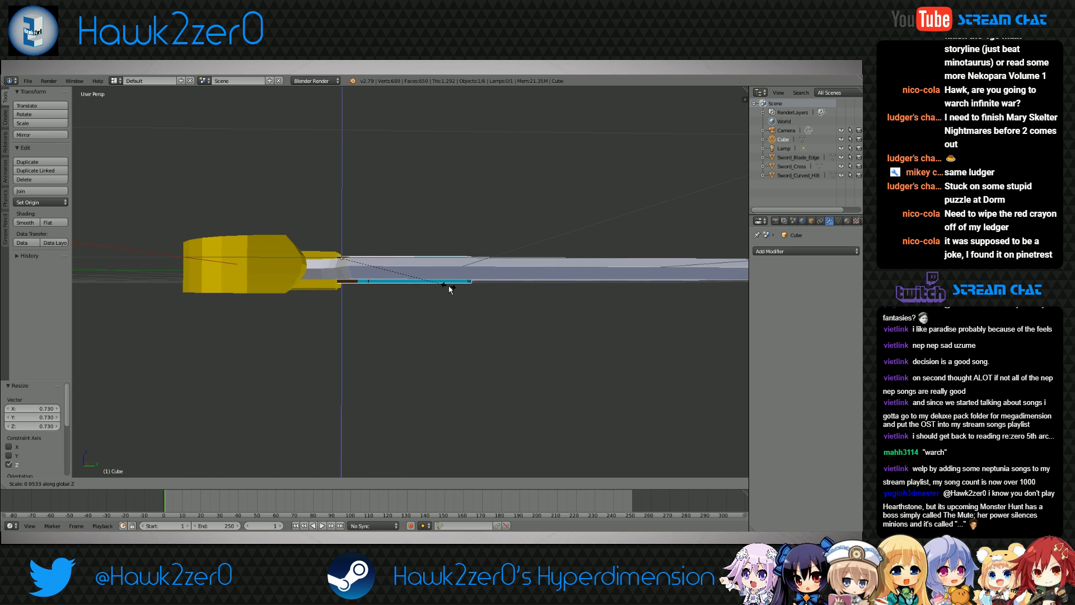
{"action": "left_click", "coordinate": [449, 289]}
Scale the inlay strips down further along Z and move them about -0.011 along Z toward the blade
{"action": "scroll", "coordinate": [451, 308], "scroll_direction": "up", "scroll_amount": 2}
{"action": "key", "text": "s"}
{"action": "key", "text": "z"}
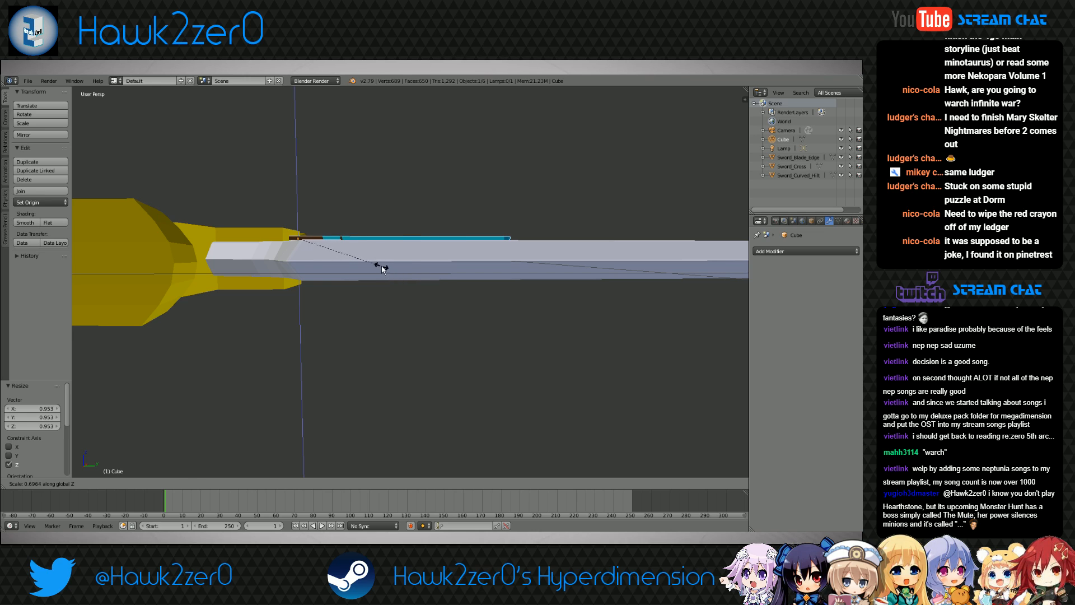
{"action": "left_click", "coordinate": [374, 267]}
{"action": "middle_click_drag", "start_coordinate": [374, 267], "coordinate": [423, 303]}
{"action": "left_click_drag", "start_coordinate": [303, 210], "coordinate": [301, 241]}
Scale the inlay strips up to about 1.618 along Z after trying the X axis
{"action": "key", "text": "s"}
{"action": "key", "text": "z"}
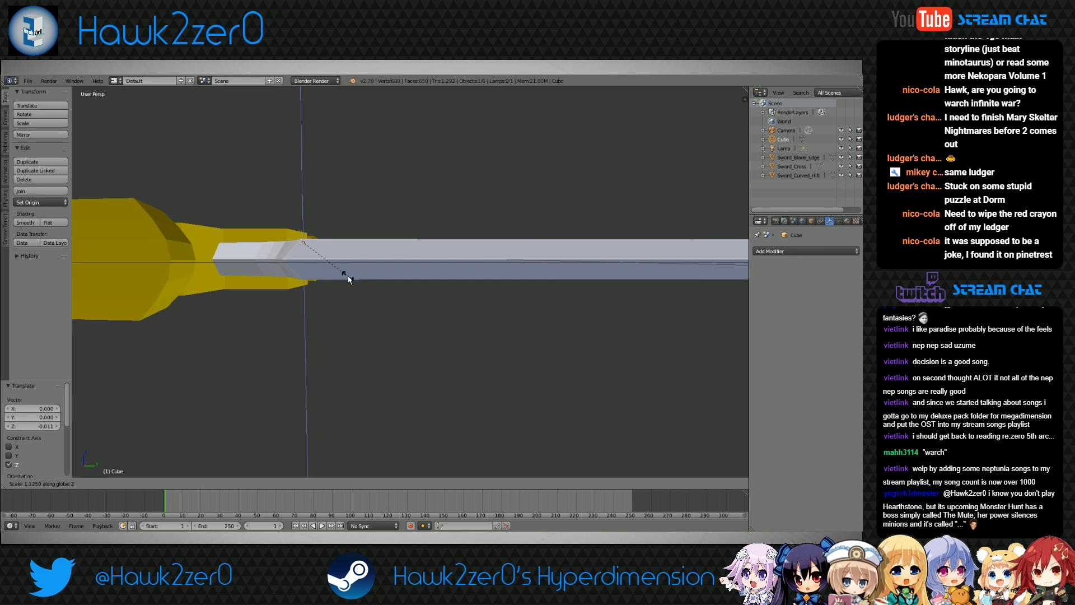
{"action": "key", "text": "shift+x"}
{"action": "key", "text": "x"}
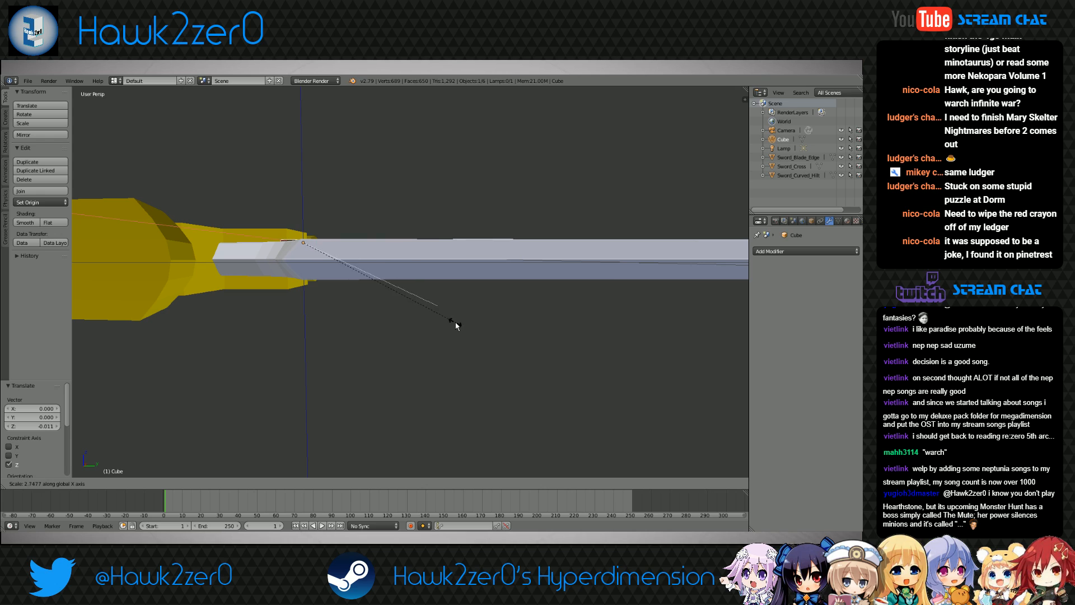
{"action": "key", "text": "z"}
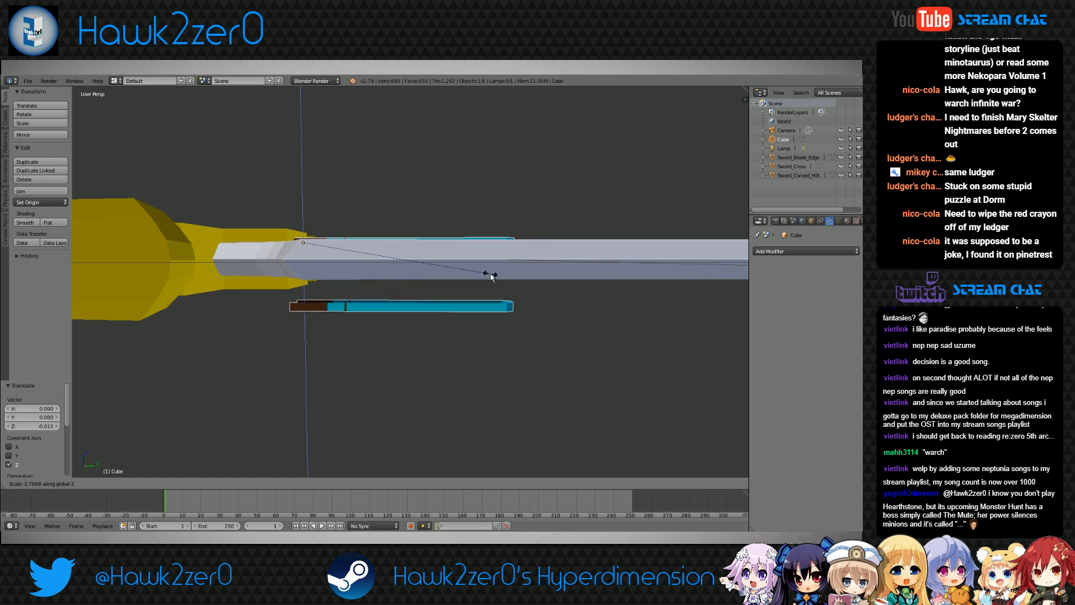
{"action": "left_click", "coordinate": [463, 261]}
Raise the inlay strips along Z until both sit clear above the blade
{"action": "middle_click_drag", "start_coordinate": [463, 261], "coordinate": [391, 280]}
{"action": "key", "text": "g"}
{"action": "key", "text": "z"}
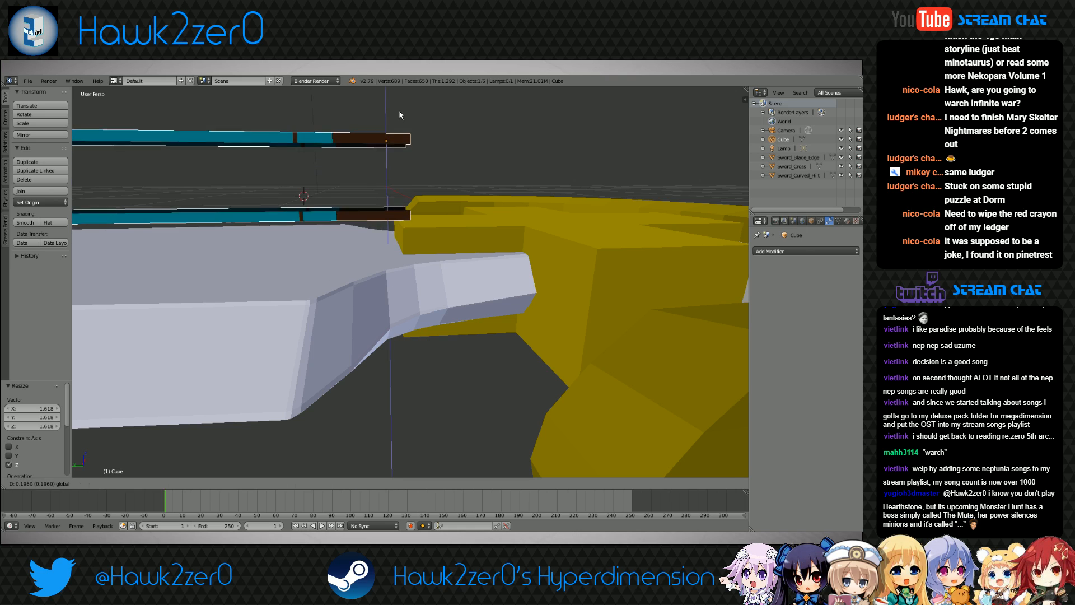
{"action": "left_click", "coordinate": [399, 109]}
{"action": "middle_click_drag", "start_coordinate": [399, 109], "coordinate": [451, 247]}
{"action": "left_click_drag", "start_coordinate": [410, 168], "coordinate": [411, 145]}
{"action": "middle_click_drag", "start_coordinate": [431, 189], "coordinate": [466, 197]}
Select the inlay strips' entire mesh in Edit Mode and move it about 0.055 along Z
{"action": "left_click", "coordinate": [144, 483]}
{"action": "left_click", "coordinate": [129, 452]}
{"action": "key", "text": "a"}
{"action": "key", "text": "a"}
{"action": "key", "text": "a"}
{"action": "key", "text": "g"}
{"action": "key", "text": "z"}
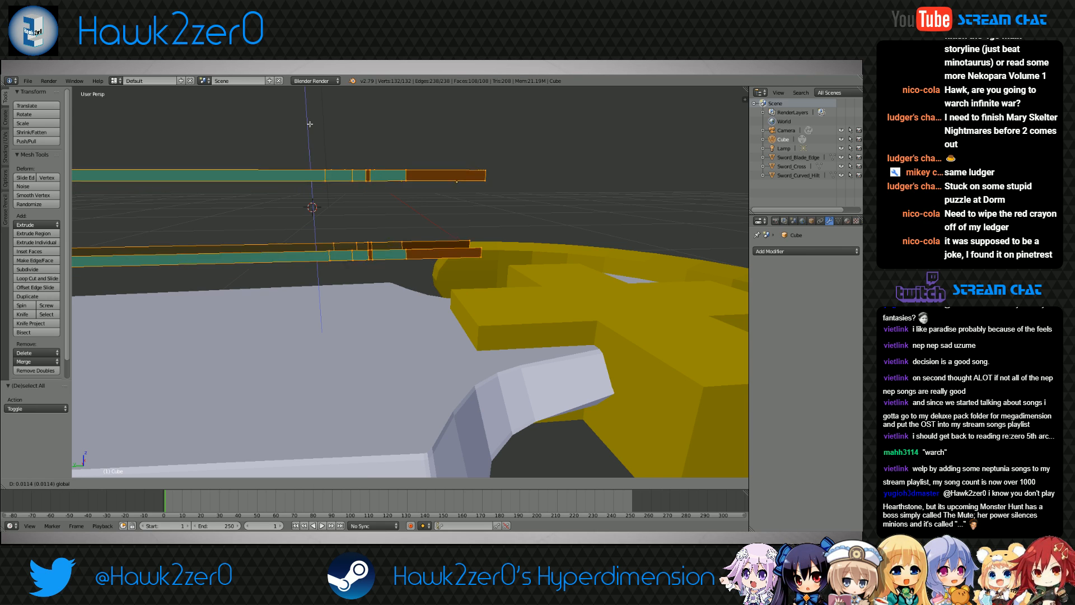
{"action": "left_click", "coordinate": [323, 271]}
Move the inlay mesh about -0.284 along Y in right view and fine-tune it to centre it on the object's origin
{"action": "key", "text": "KP_3"}
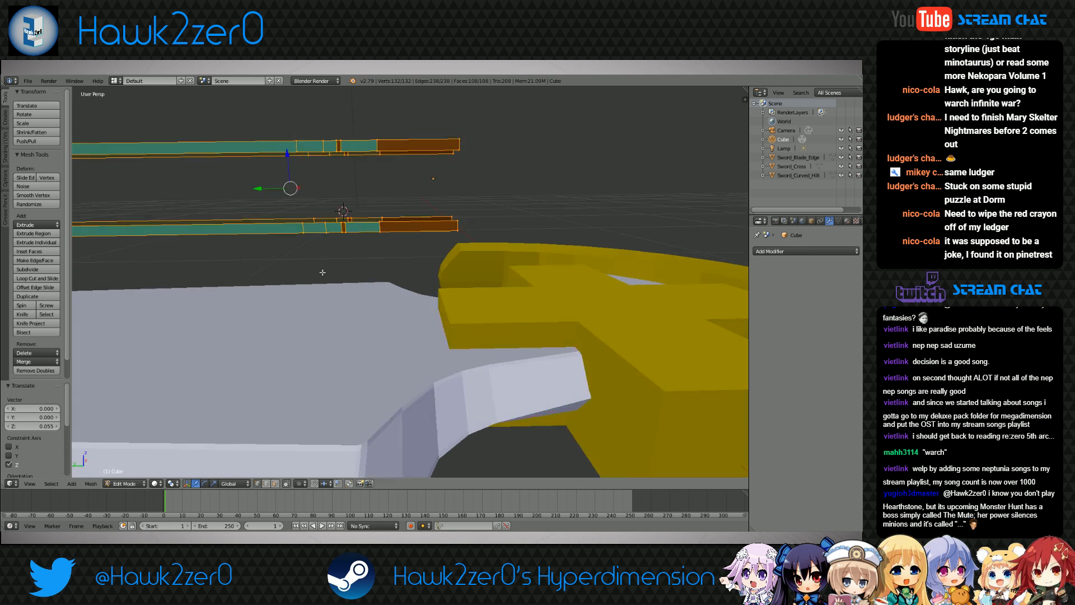
{"action": "middle_click_drag", "start_coordinate": [485, 273], "coordinate": [480, 334], "text": "shift"}
{"action": "key", "text": "g"}
{"action": "key", "text": "y"}
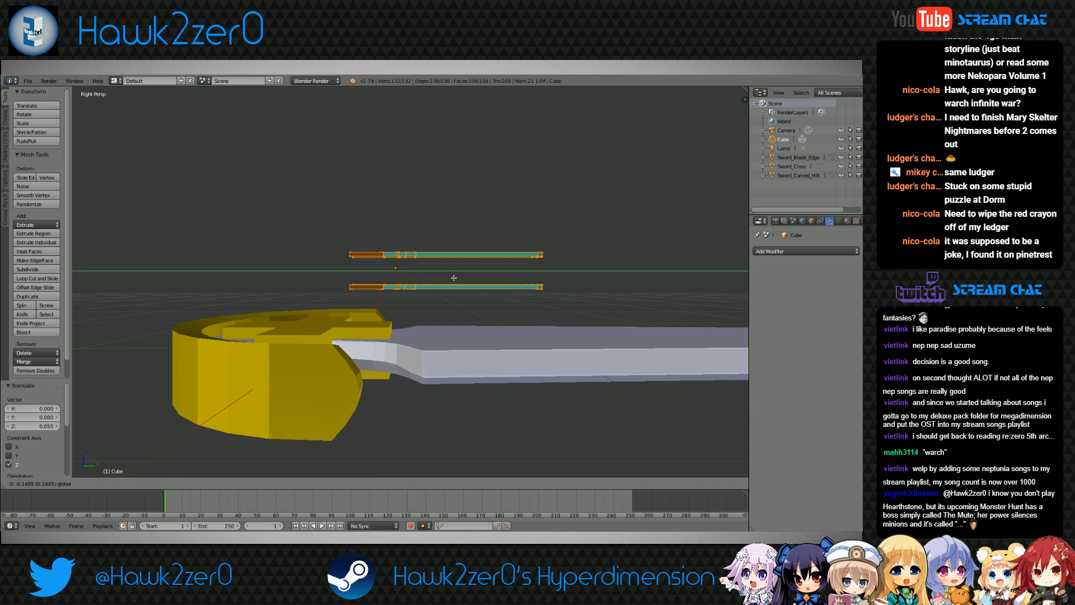
{"action": "left_click", "coordinate": [423, 282]}
{"action": "scroll", "coordinate": [417, 297], "scroll_direction": "up", "scroll_amount": 3}
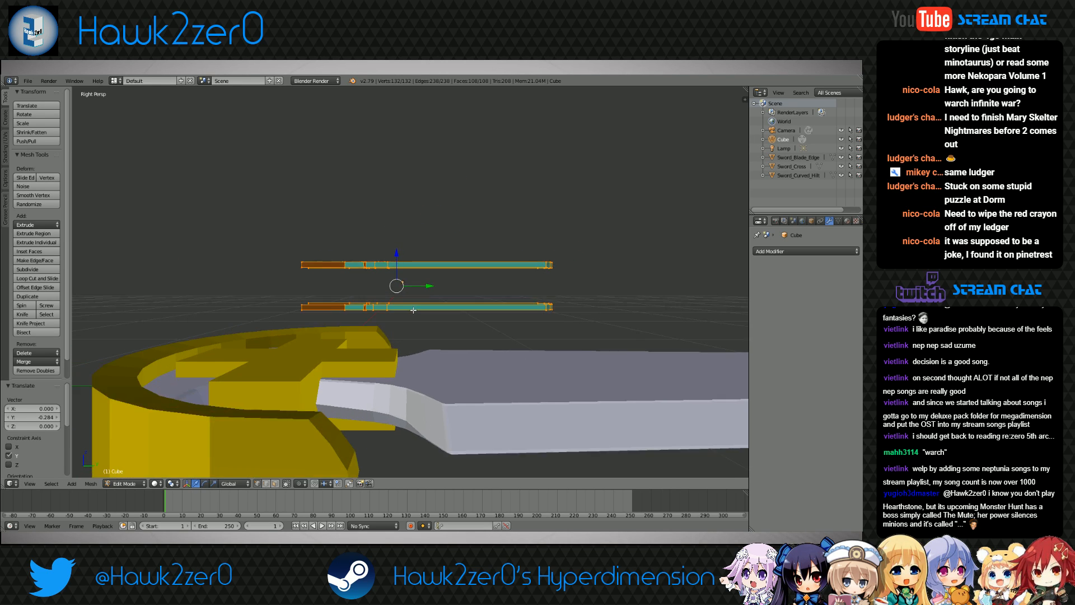
{"action": "scroll", "coordinate": [414, 310], "scroll_direction": "up", "scroll_amount": 1}
{"action": "key", "text": "g"}
{"action": "key", "text": "y"}
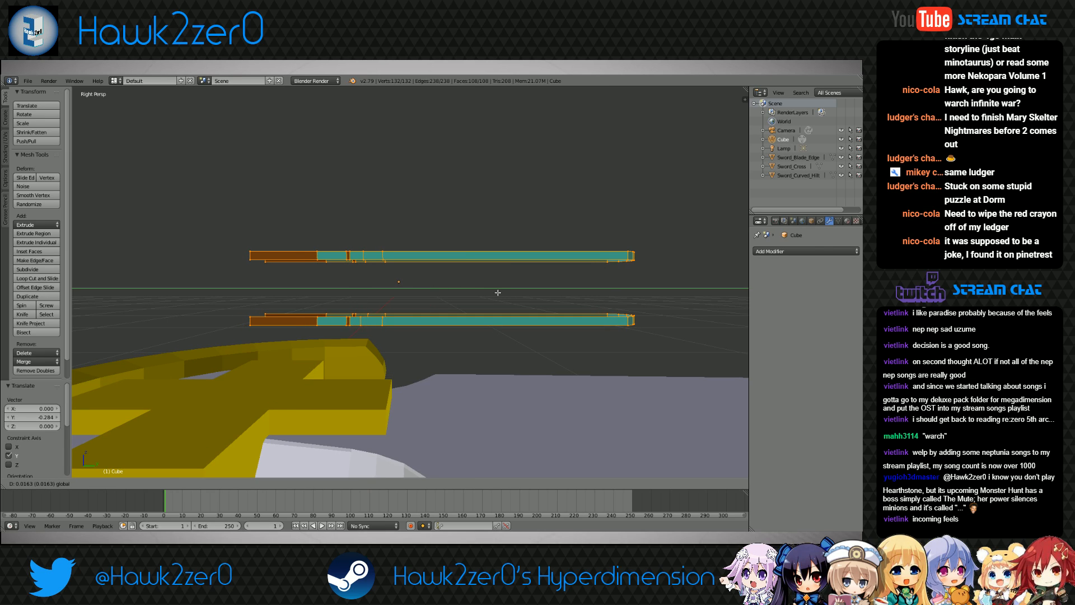
{"action": "left_click", "coordinate": [510, 291]}
{"action": "key", "text": "g"}
{"action": "key", "text": "y"}
{"action": "left_click", "coordinate": [438, 288]}
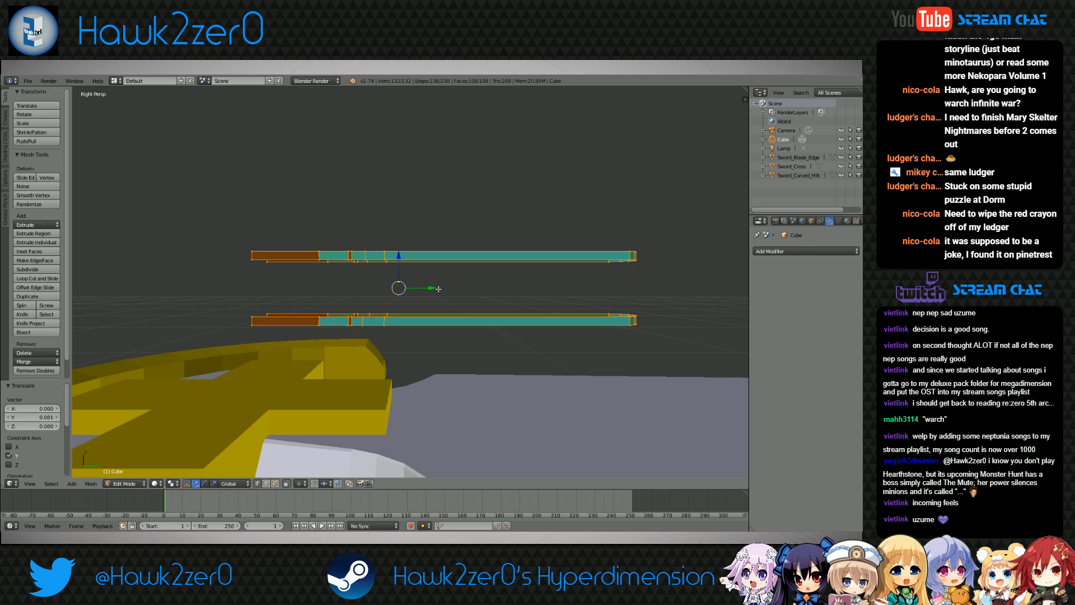
Fine-tune the inlay mesh along Z to centre it vertically on the object's origin, and return to Object Mode
{"action": "left_click_drag", "start_coordinate": [401, 255], "coordinate": [400, 249]}
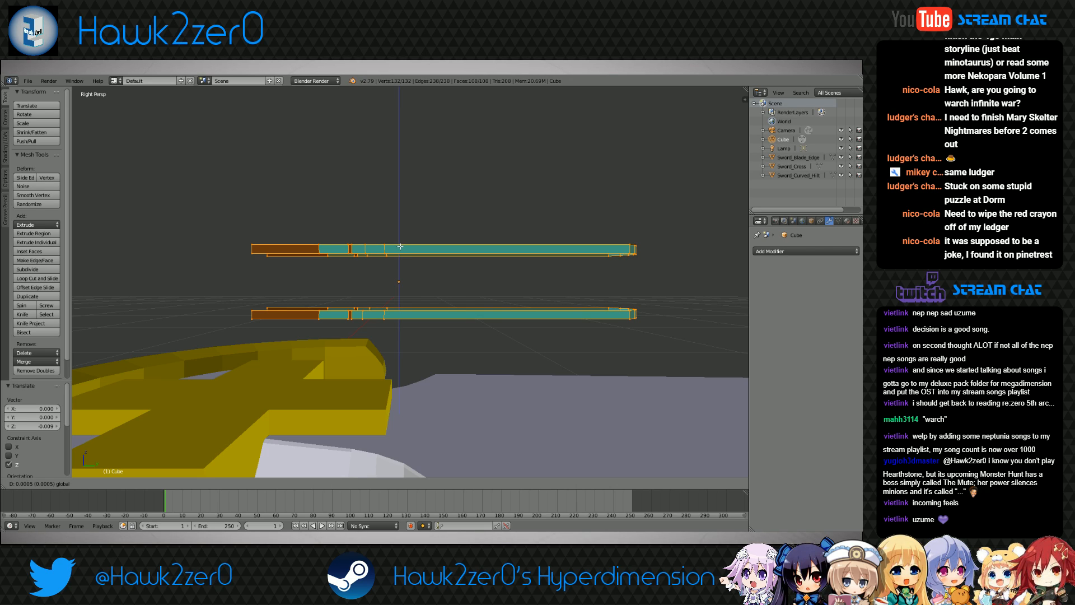
{"action": "left_click_drag", "start_coordinate": [400, 246], "coordinate": [400, 245]}
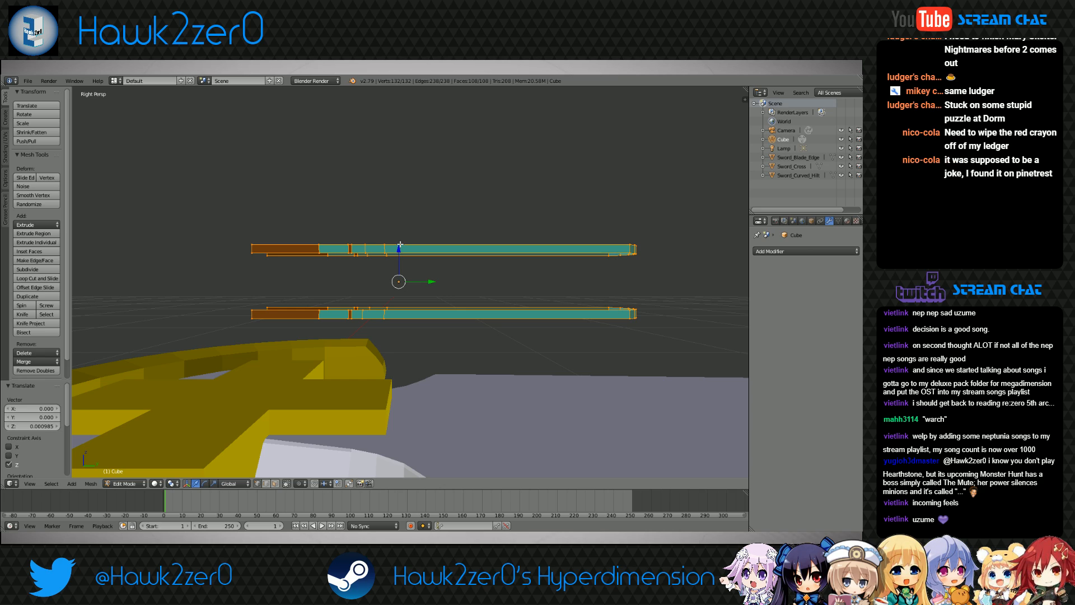
{"action": "left_click", "coordinate": [126, 483]}
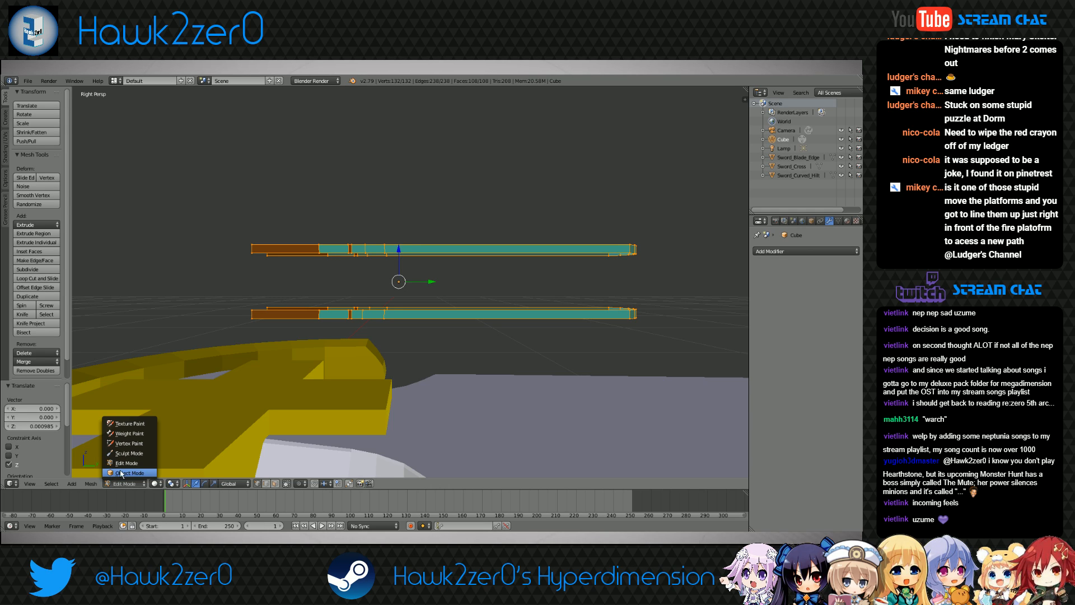
{"action": "left_click", "coordinate": [121, 472]}
Move the inlay object about 0.257 along Y and -0.357 along Z back down onto the blade
{"action": "scroll", "coordinate": [268, 423], "scroll_direction": "down", "scroll_amount": 2}
{"action": "left_click_drag", "start_coordinate": [430, 283], "coordinate": [506, 285]}
{"action": "key", "text": "g"}
{"action": "key", "text": "z"}
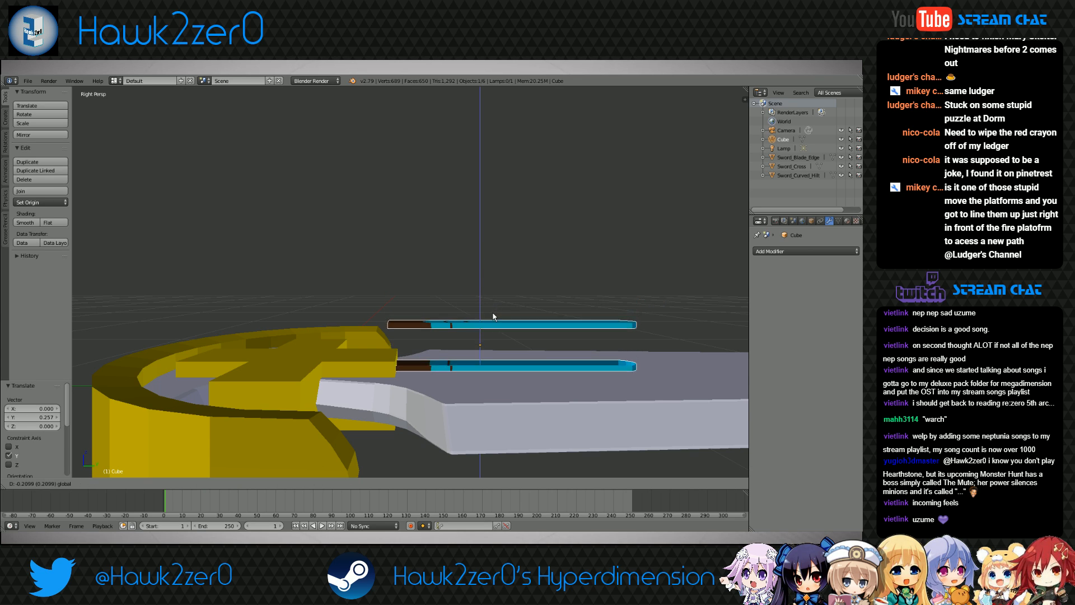
{"action": "left_click_drag", "start_coordinate": [505, 356], "coordinate": [506, 358]}
Slide the inlay object about 0.022 along Y to adjust its fit against the gold cross
{"action": "middle_click_drag", "start_coordinate": [483, 381], "coordinate": [402, 364], "text": "shift"}
{"action": "left_click_drag", "start_coordinate": [468, 372], "coordinate": [601, 377]}
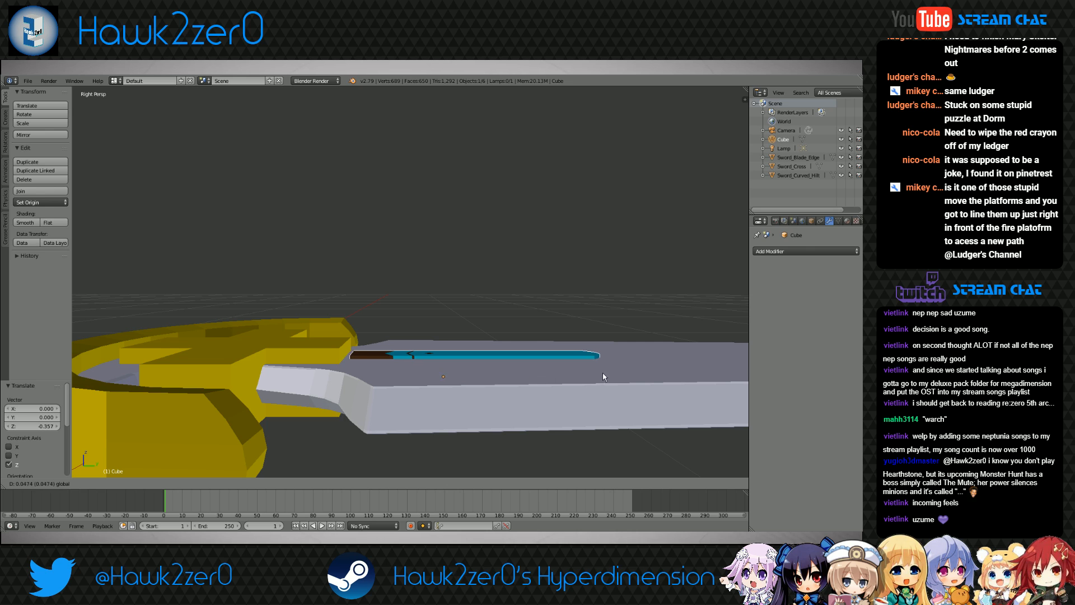
{"action": "left_click_drag", "start_coordinate": [536, 378], "coordinate": [529, 379]}
{"action": "middle_click_drag", "start_coordinate": [528, 379], "coordinate": [384, 334]}
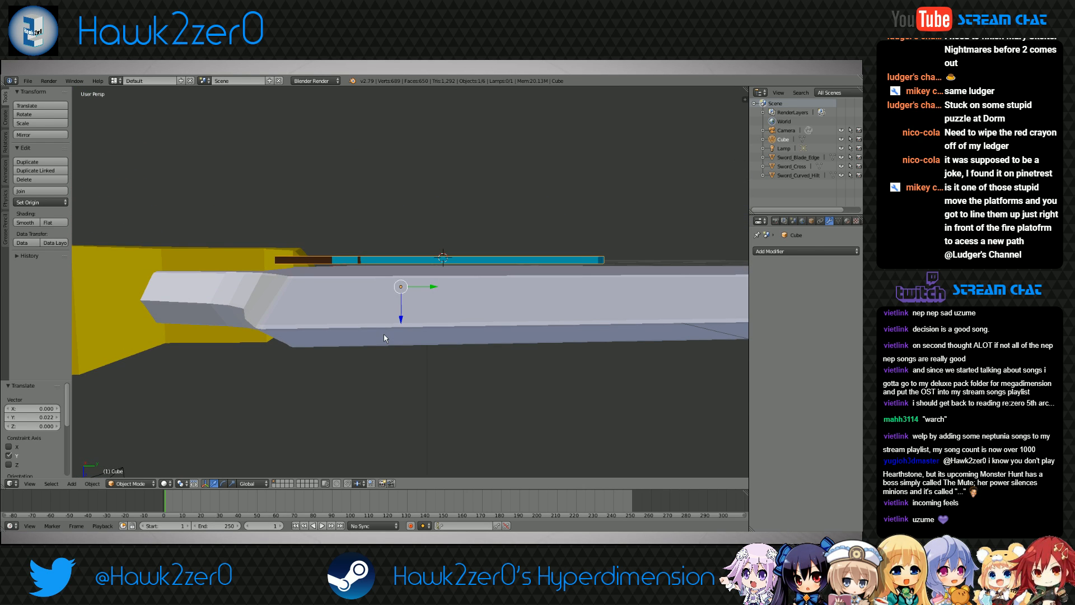
Flatten the inlay object to about 0.783 along Z, nudge it along Z to fit the blade faces, and deselect everything
{"action": "key", "text": "s"}
{"action": "key", "text": "z"}
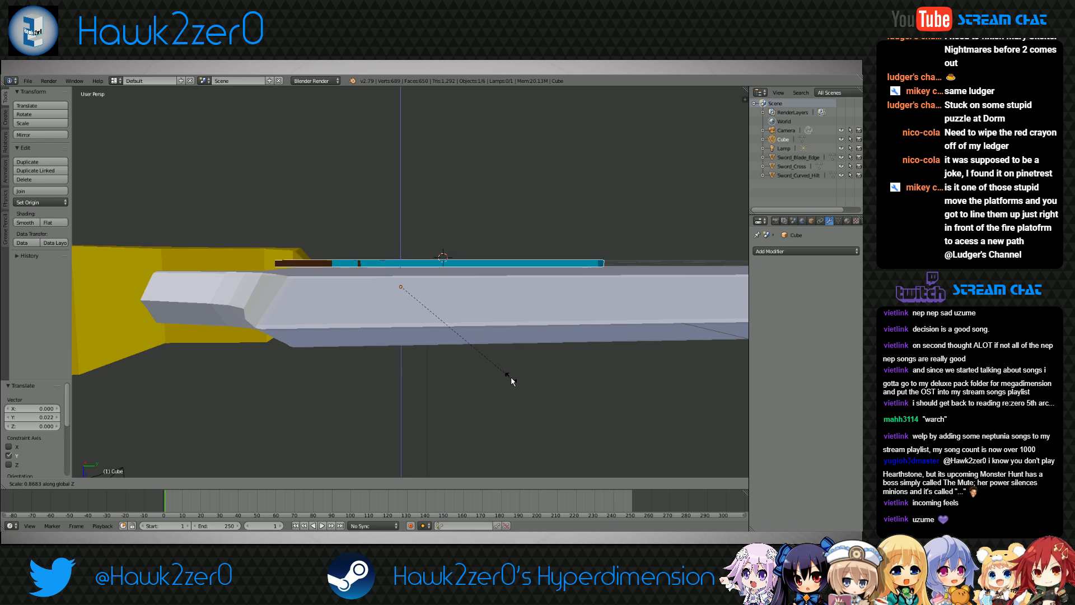
{"action": "left_click", "coordinate": [495, 366]}
{"action": "middle_click_drag", "start_coordinate": [486, 366], "coordinate": [486, 349]}
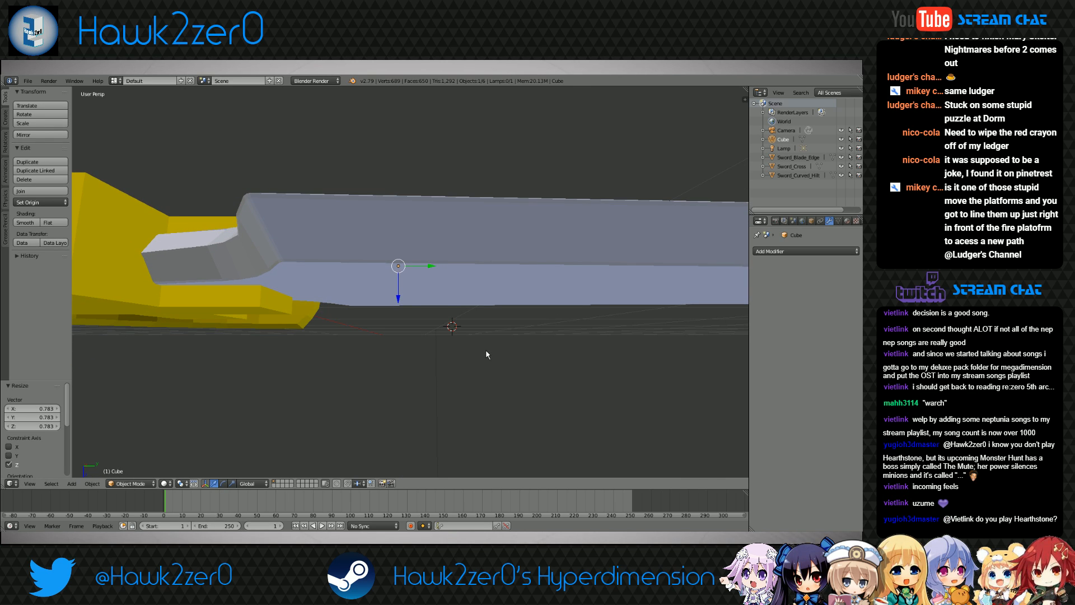
{"action": "key", "text": "g"}
{"action": "key", "text": "z"}
{"action": "left_click", "coordinate": [407, 337]}
{"action": "middle_click_drag", "start_coordinate": [407, 338], "coordinate": [485, 361]}
{"action": "key", "text": "a"}
{"action": "scroll", "coordinate": [318, 307], "scroll_direction": "down", "scroll_amount": 3}
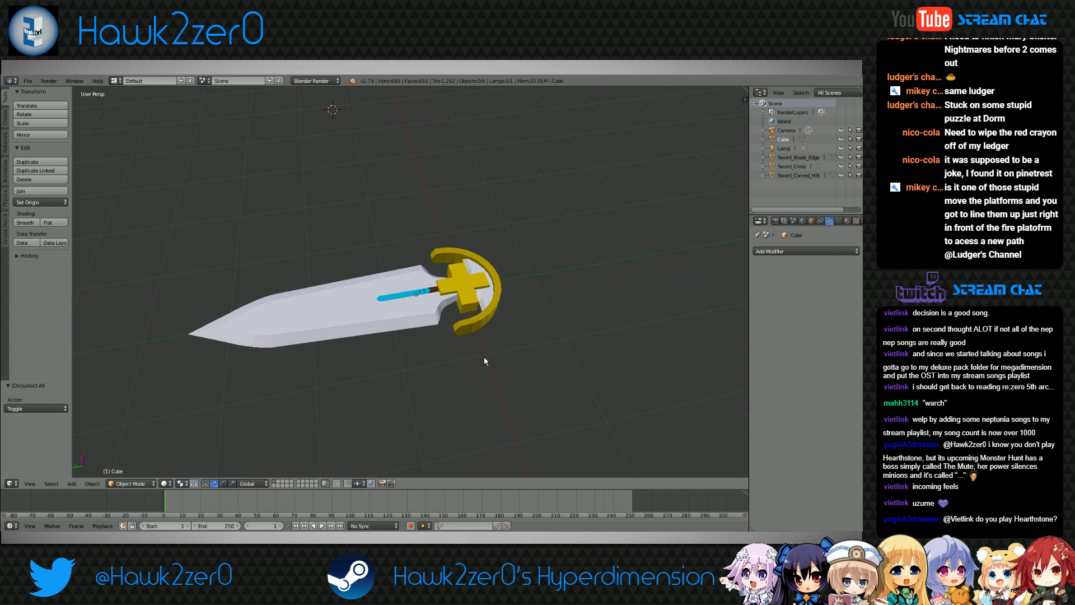
In the inlay's mesh, extrude the brown end vertices of both strips about -0.655 along Y through the gold cross
{"action": "scroll", "coordinate": [484, 358], "scroll_direction": "up", "scroll_amount": 5}
{"action": "middle_click_drag", "start_coordinate": [485, 358], "coordinate": [389, 384], "text": "shift"}
{"action": "scroll", "coordinate": [389, 387], "scroll_direction": "up", "scroll_amount": 1}
{"action": "right_click", "coordinate": [330, 325]}
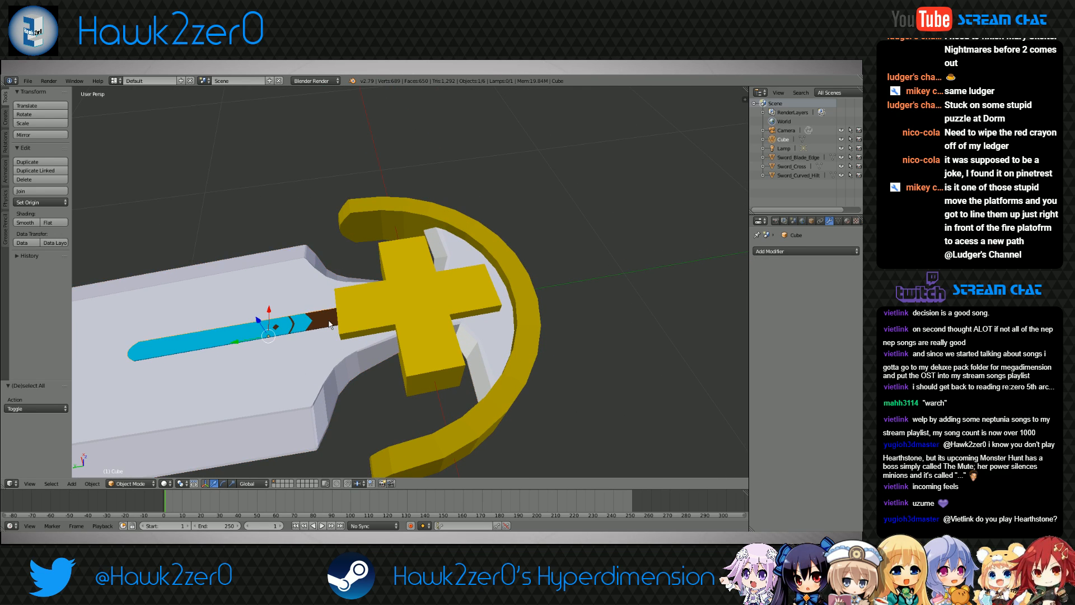
{"action": "left_click", "coordinate": [138, 483]}
{"action": "left_click", "coordinate": [138, 464]}
{"action": "middle_click_drag", "start_coordinate": [388, 407], "coordinate": [437, 330], "text": "shift"}
{"action": "key", "text": "z"}
{"action": "right_click", "coordinate": [387, 328]}
{"action": "key", "text": "b"}
{"action": "left_click_drag", "start_coordinate": [430, 248], "coordinate": [488, 353]}
{"action": "middle_click_drag", "start_coordinate": [489, 353], "coordinate": [417, 333]}
{"action": "key", "text": "e"}
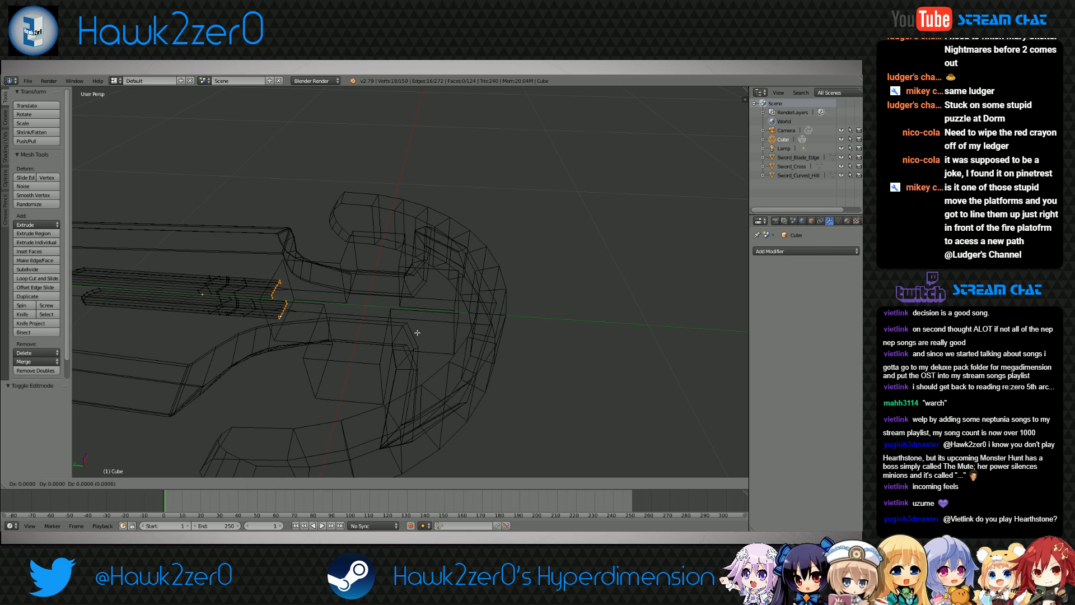
{"action": "key", "text": "z"}
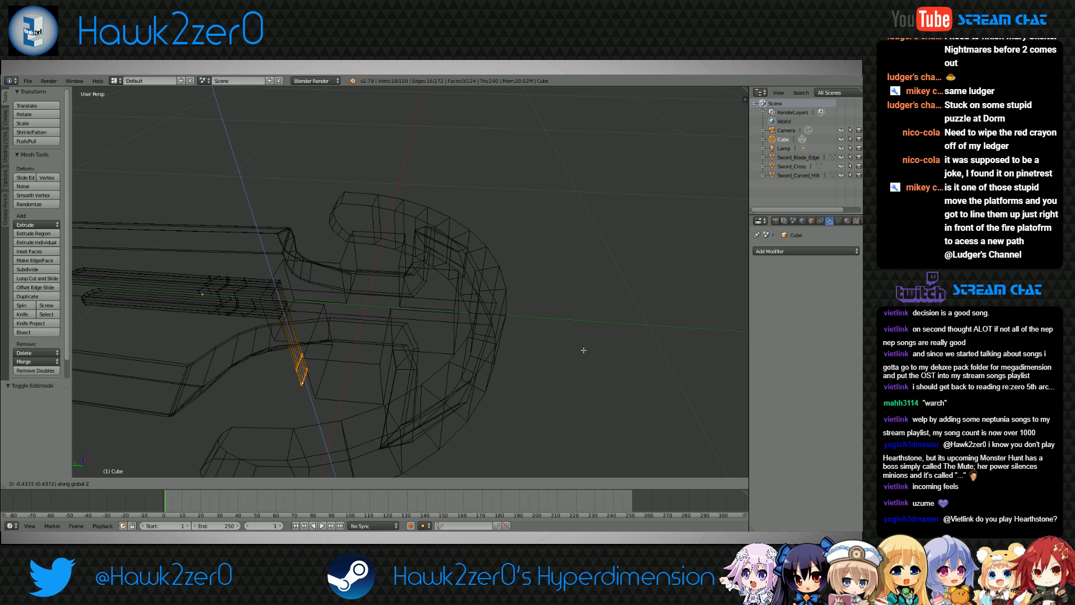
{"action": "key", "text": "y"}
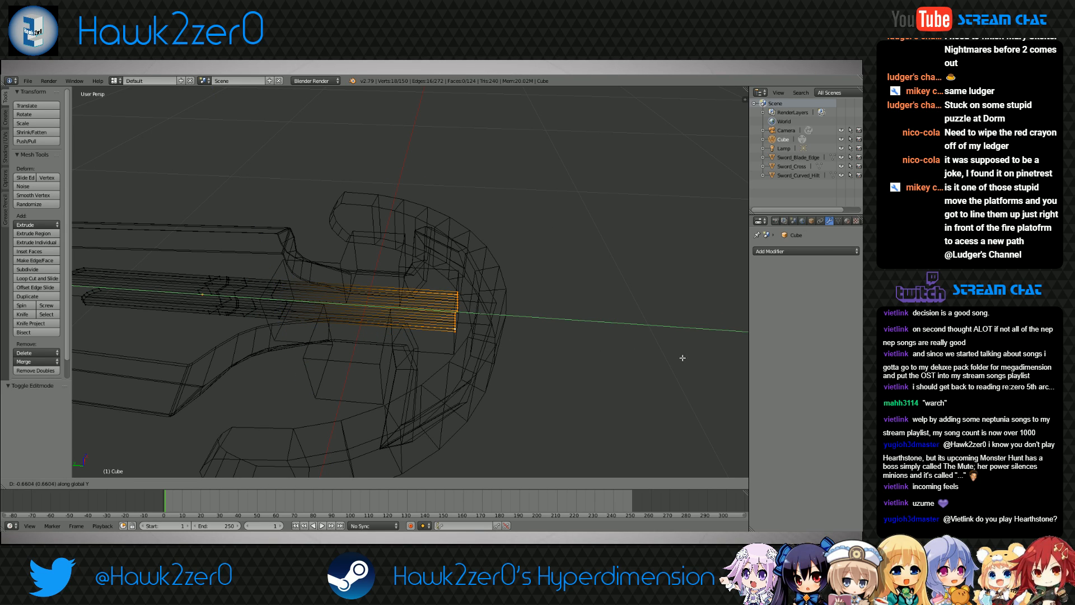
{"action": "left_click", "coordinate": [668, 358]}
Extrude the inlay strip ends a further -0.117 or so along Y so they reach into the curved hilt
{"action": "key", "text": "KP_7"}
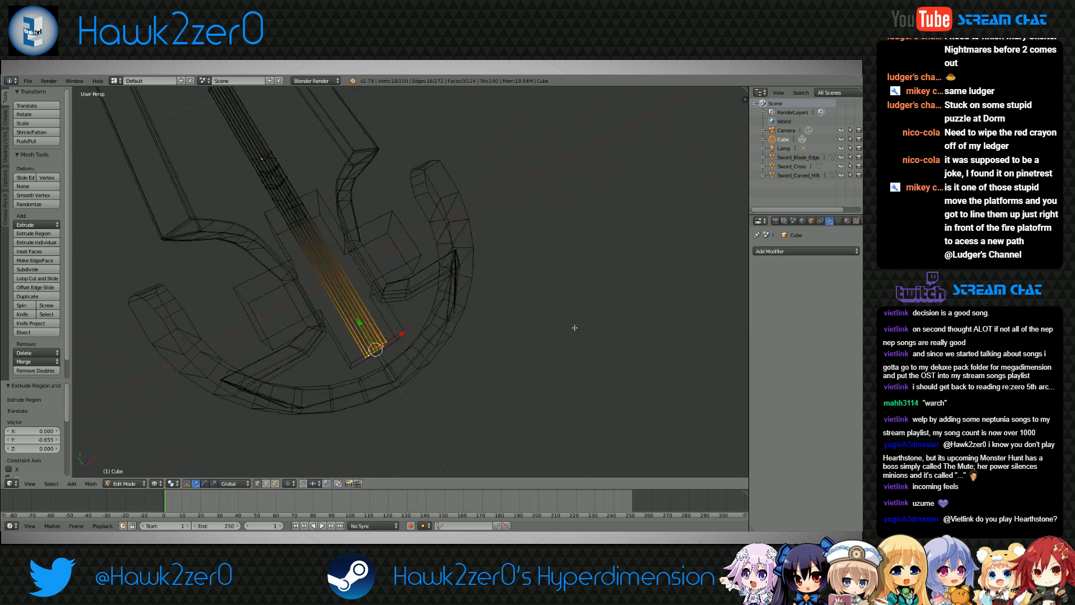
{"action": "middle_click_drag", "start_coordinate": [391, 346], "coordinate": [471, 288], "text": "shift"}
{"action": "scroll", "coordinate": [471, 289], "scroll_direction": "up", "scroll_amount": 7}
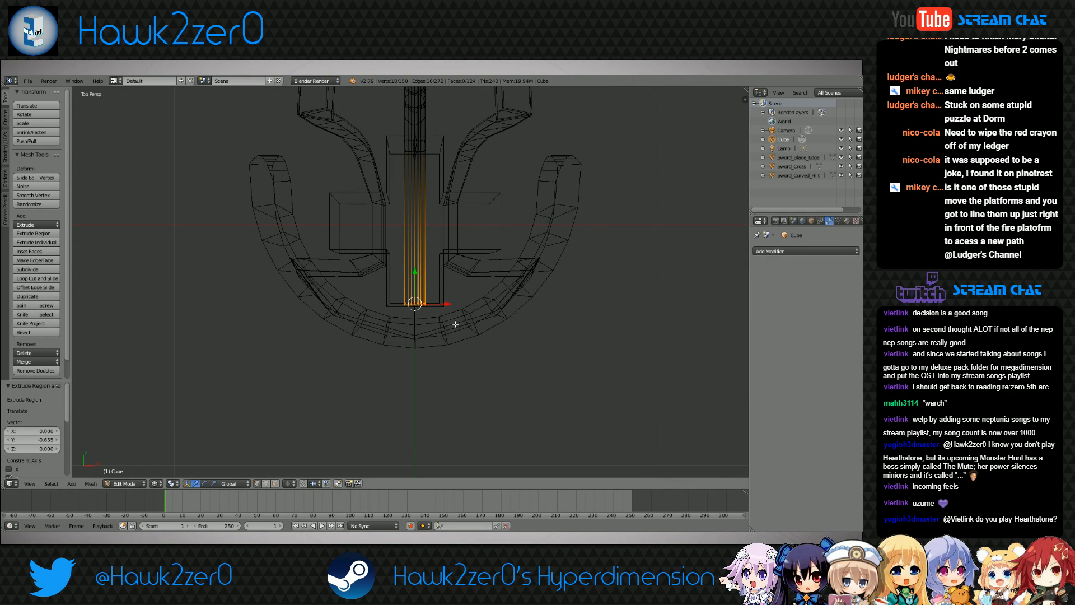
{"action": "key", "text": "e"}
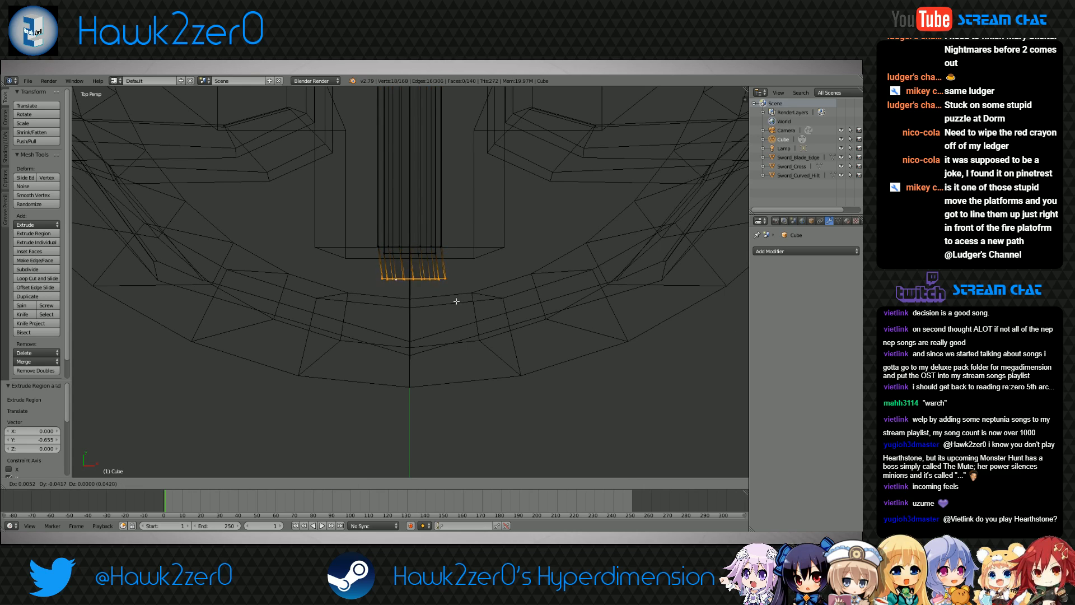
{"action": "key", "text": "y"}
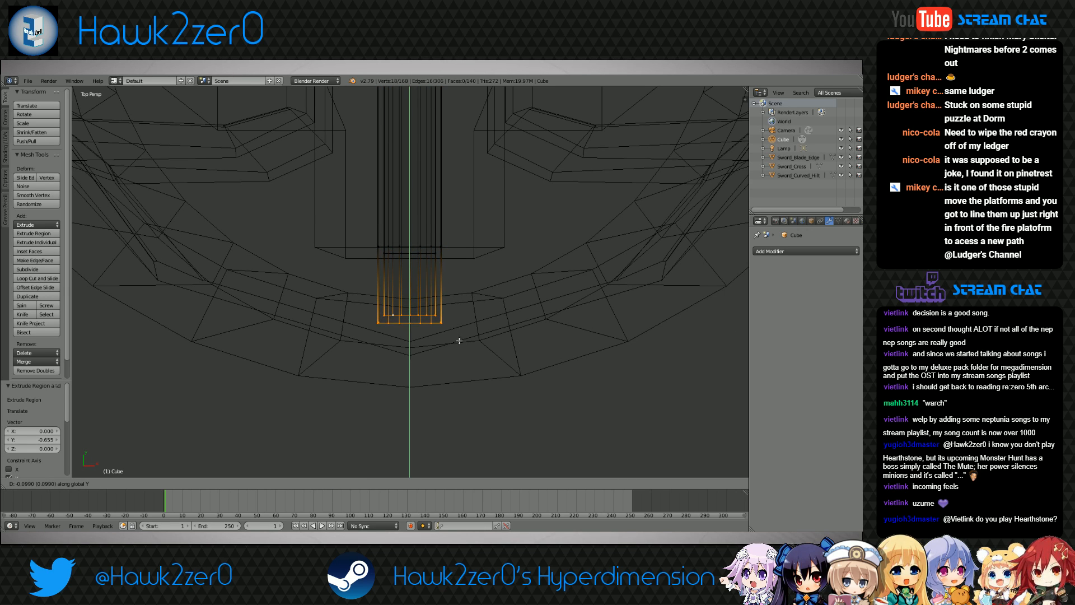
{"action": "left_click", "coordinate": [462, 354]}
{"action": "mouse_move", "coordinate": [463, 350]}
{"action": "middle_mouse_down"}
{"action": "mouse_move", "coordinate": [409, 322]}
{"action": "mouse_move", "coordinate": [437, 293]}
{"action": "mouse_move", "coordinate": [382, 325]}
{"action": "mouse_move", "coordinate": [442, 308]}
{"action": "mouse_move", "coordinate": [456, 340]}
{"action": "middle_mouse_up"}
{"action": "scroll", "coordinate": [437, 293], "scroll_direction": "down", "scroll_amount": 3}
{"action": "key", "text": "z"}
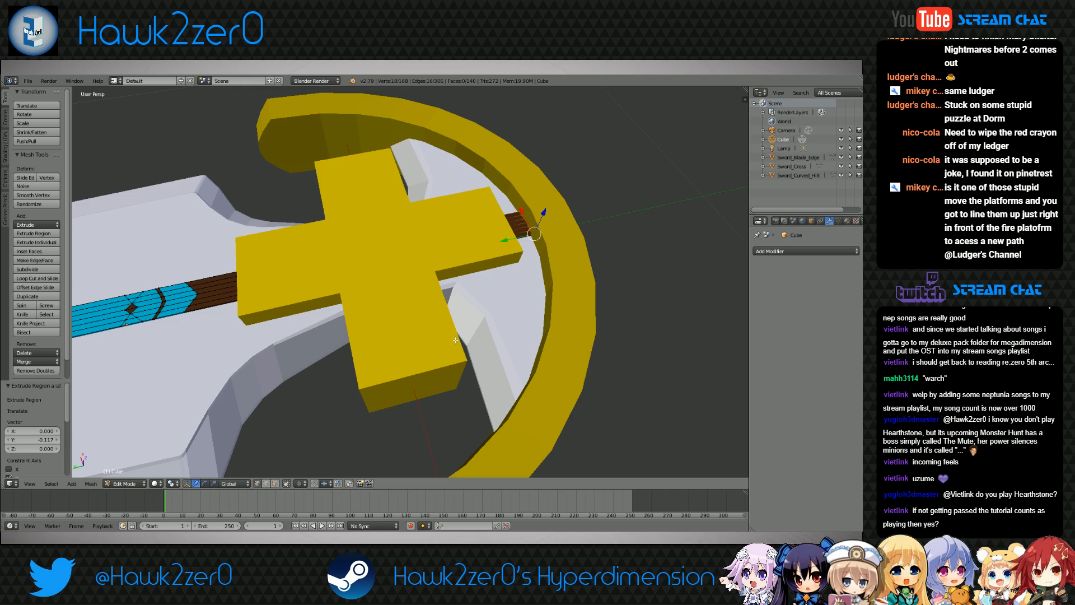
Delete the inlay faces running inside the gold cross and return to Object Mode with nothing selected
{"action": "key", "text": "z"}
{"action": "middle_click_drag", "start_coordinate": [455, 340], "coordinate": [401, 325]}
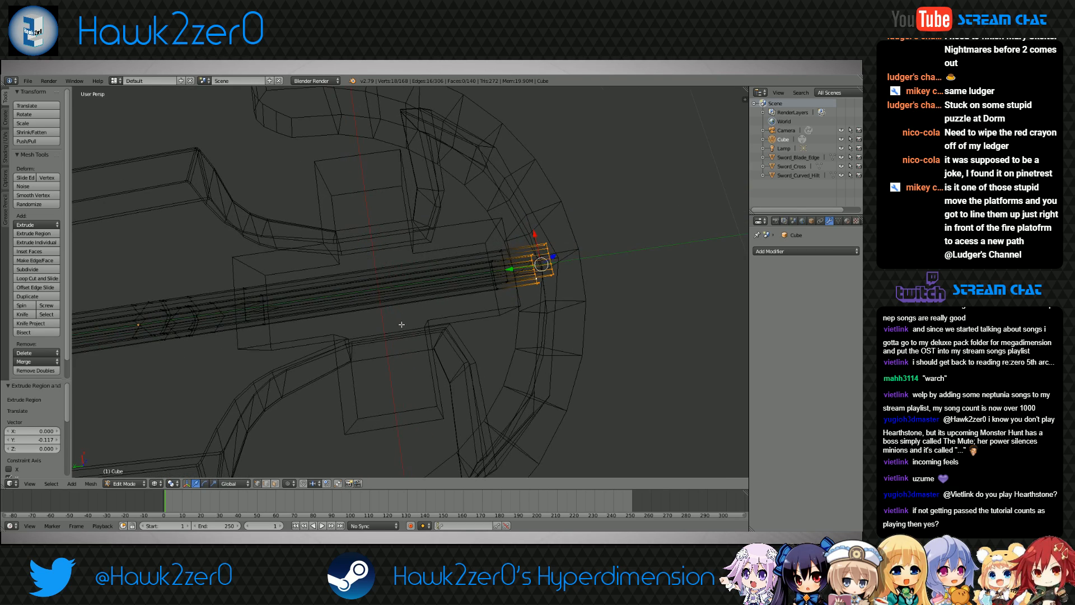
{"action": "left_click", "coordinate": [277, 483]}
{"action": "middle_click_drag", "start_coordinate": [326, 416], "coordinate": [489, 386]}
{"action": "key", "text": "b"}
{"action": "left_click_drag", "start_coordinate": [425, 212], "coordinate": [476, 293]}
{"action": "middle_click_drag", "start_coordinate": [476, 292], "coordinate": [269, 392]}
{"action": "key", "text": "x"}
{"action": "left_click", "coordinate": [427, 290]}
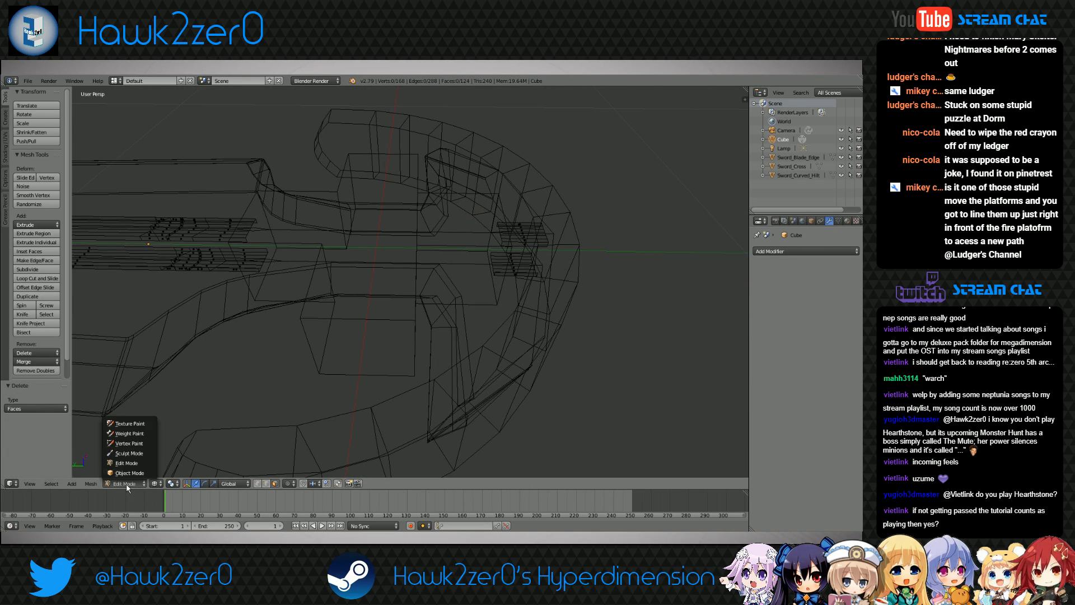
{"action": "key", "text": "Tab"}
{"action": "scroll", "coordinate": [392, 381], "scroll_direction": "down", "scroll_amount": 3}
{"action": "key", "text": "z"}
{"action": "mouse_move", "coordinate": [392, 381]}
{"action": "middle_mouse_down"}
{"action": "mouse_move", "coordinate": [482, 366]}
{"action": "mouse_move", "coordinate": [355, 367]}
{"action": "mouse_move", "coordinate": [418, 280]}
{"action": "mouse_move", "coordinate": [537, 320]}
{"action": "mouse_move", "coordinate": [535, 366]}
{"action": "mouse_move", "coordinate": [539, 328]}
{"action": "mouse_move", "coordinate": [444, 347]}
{"action": "mouse_move", "coordinate": [448, 396]}
{"action": "mouse_move", "coordinate": [451, 325]}
{"action": "mouse_move", "coordinate": [429, 312]}
{"action": "mouse_move", "coordinate": [125, 329]}
{"action": "mouse_move", "coordinate": [133, 300]}
{"action": "mouse_move", "coordinate": [122, 298]}
{"action": "mouse_move", "coordinate": [414, 308]}
{"action": "mouse_move", "coordinate": [424, 343]}
{"action": "mouse_move", "coordinate": [421, 317]}
{"action": "mouse_move", "coordinate": [336, 323]}
{"action": "mouse_move", "coordinate": [349, 360]}
{"action": "mouse_move", "coordinate": [427, 311]}
{"action": "mouse_move", "coordinate": [495, 298]}
{"action": "mouse_move", "coordinate": [379, 331]}
{"action": "mouse_move", "coordinate": [381, 352]}
{"action": "mouse_move", "coordinate": [381, 321]}
{"action": "mouse_move", "coordinate": [464, 325]}
{"action": "mouse_move", "coordinate": [361, 328]}
{"action": "mouse_move", "coordinate": [322, 306]}
{"action": "middle_mouse_up"}
{"action": "key", "text": "a"}
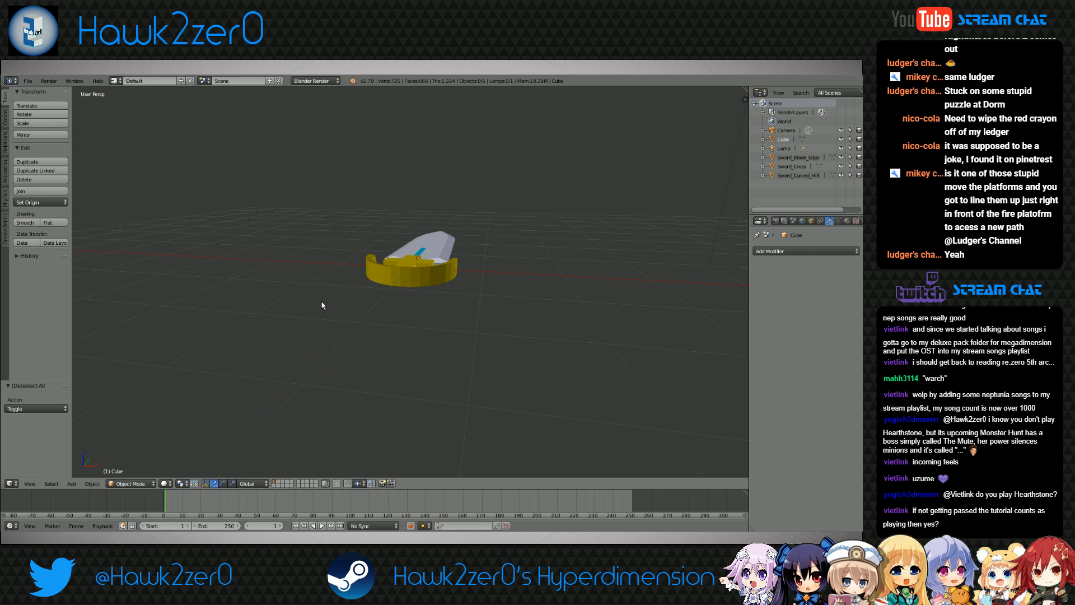
Add a Multiresolution modifier to the curved hilt, subdivide it twice, and set its preview level to 1
{"action": "middle_click_drag", "start_coordinate": [322, 306], "coordinate": [438, 365]}
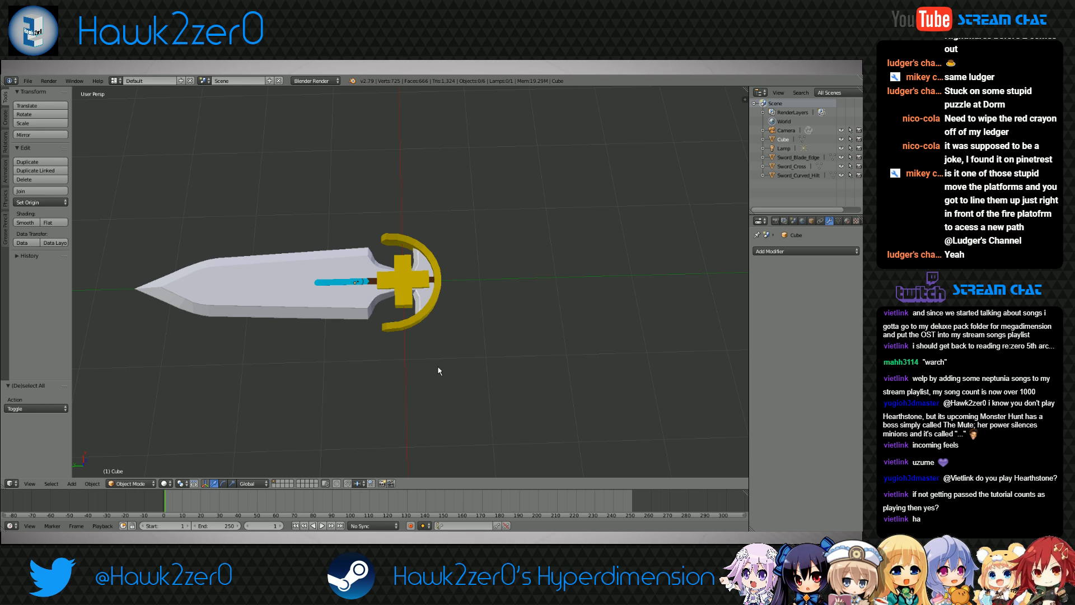
{"action": "middle_click_drag", "start_coordinate": [438, 365], "coordinate": [436, 312]}
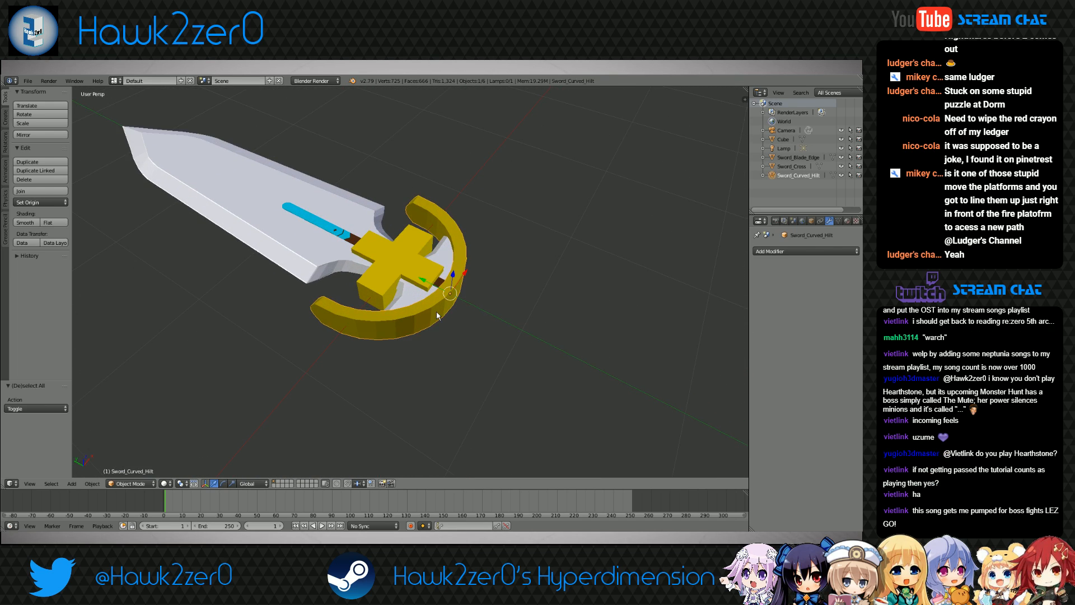
{"action": "right_click", "coordinate": [436, 312]}
{"action": "left_click", "coordinate": [794, 251]}
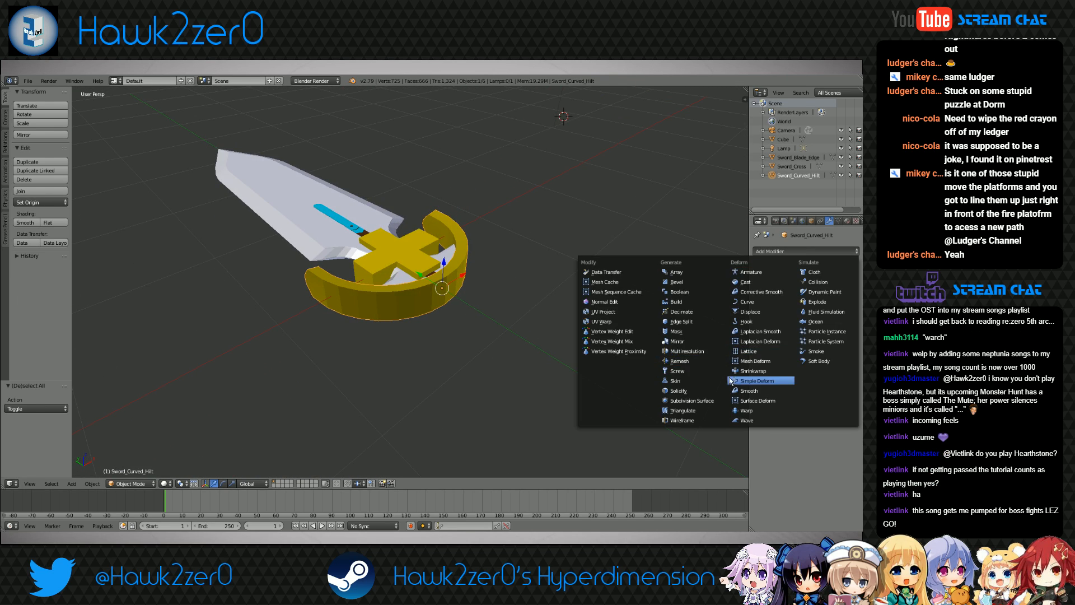
{"action": "left_click", "coordinate": [690, 351]}
{"action": "left_click", "coordinate": [822, 303]}
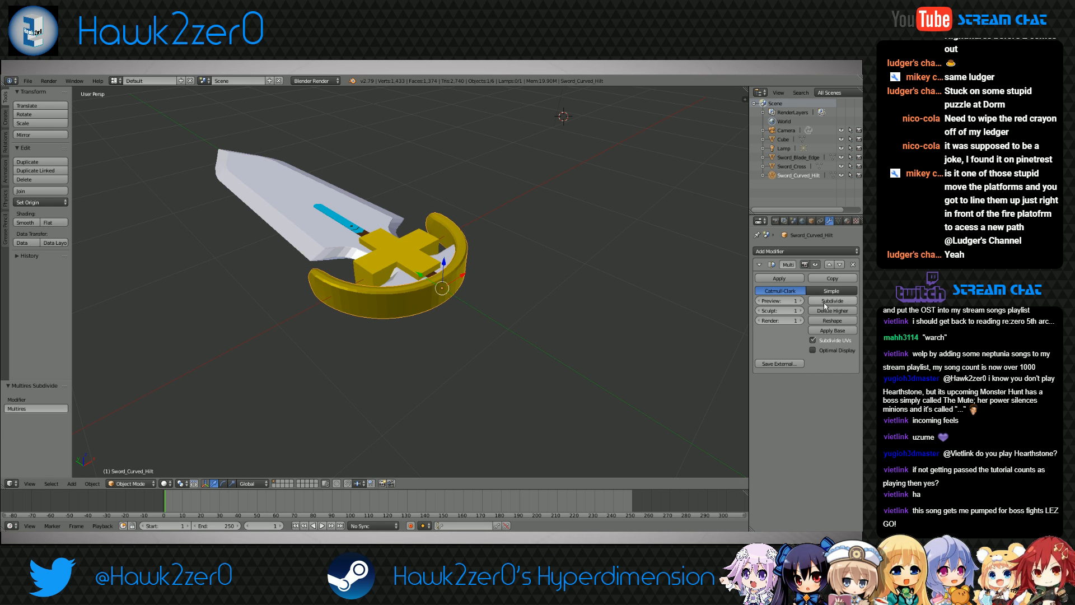
{"action": "middle_click_drag", "start_coordinate": [738, 320], "coordinate": [563, 351]}
{"action": "left_click", "coordinate": [838, 300]}
{"action": "middle_click_drag", "start_coordinate": [672, 301], "coordinate": [482, 350]}
{"action": "left_click", "coordinate": [758, 301]}
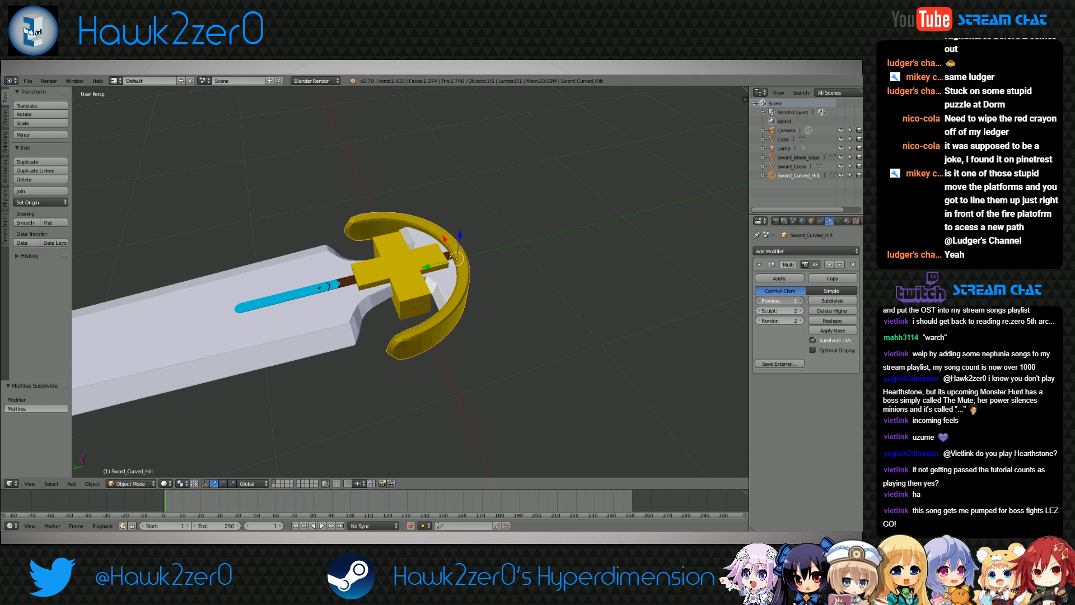
Add a loop cut slid close to one tip of the curved hilt and return to Object Mode
{"action": "left_click", "coordinate": [130, 484]}
{"action": "left_click", "coordinate": [130, 467]}
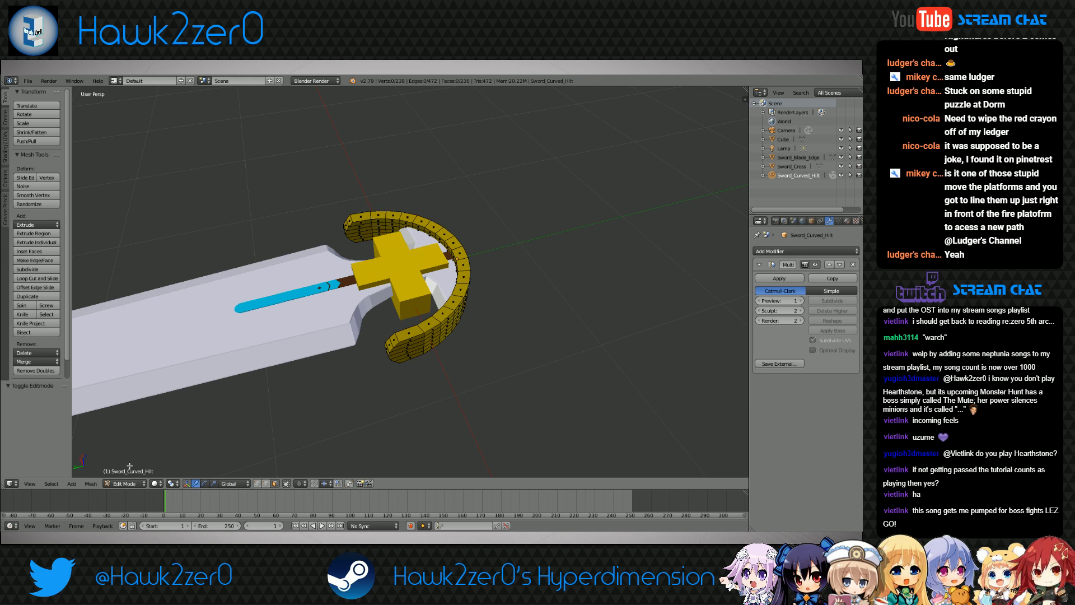
{"action": "scroll", "coordinate": [433, 390], "scroll_direction": "up", "scroll_amount": 5}
{"action": "middle_click_drag", "start_coordinate": [433, 390], "coordinate": [415, 372]}
{"action": "key", "text": "ctrl+r"}
{"action": "left_click", "coordinate": [449, 256]}
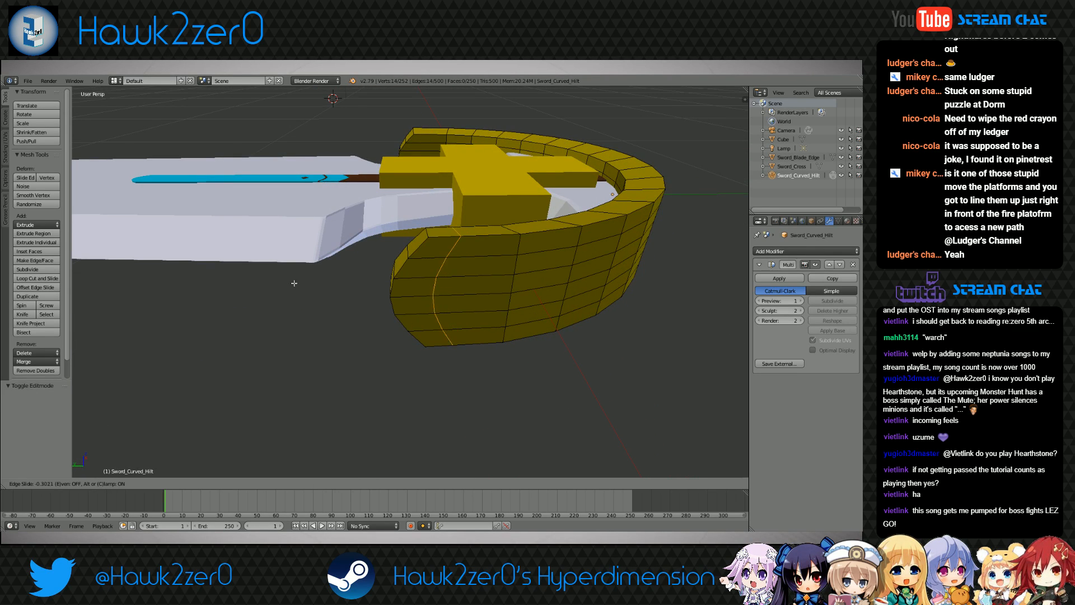
{"action": "left_click", "coordinate": [639, 314]}
{"action": "left_click", "coordinate": [119, 483]}
{"action": "left_click", "coordinate": [117, 473]}
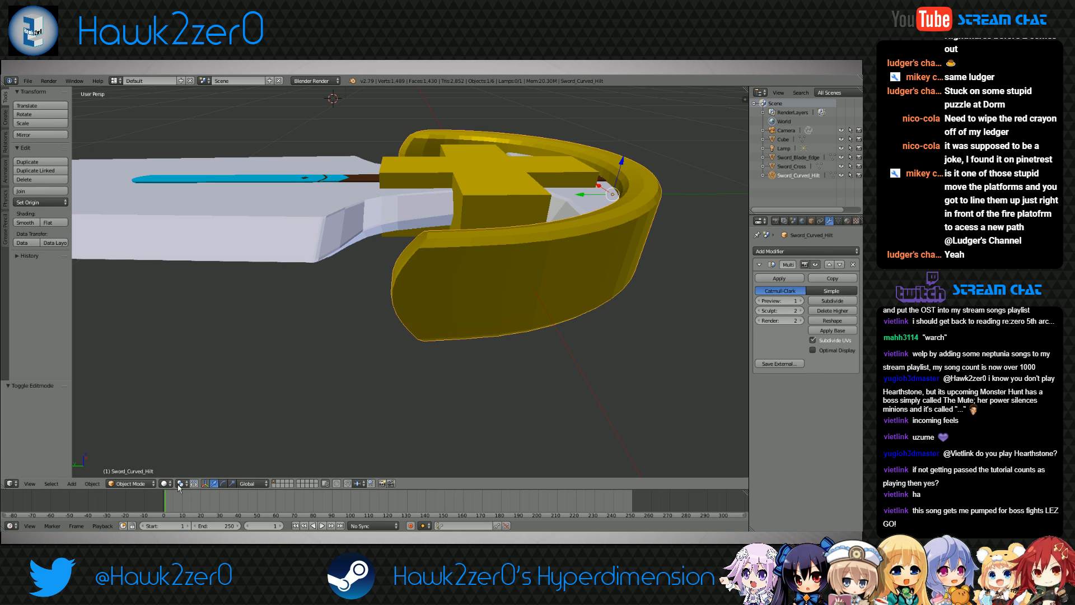
Add a matching loop cut close to the opposite tip of the curved hilt and return to Object Mode
{"action": "left_click", "coordinate": [128, 484]}
{"action": "left_click", "coordinate": [126, 464]}
{"action": "middle_click_drag", "start_coordinate": [353, 330], "coordinate": [432, 269]}
{"action": "key", "text": "ctrl+r"}
{"action": "left_click", "coordinate": [421, 218]}
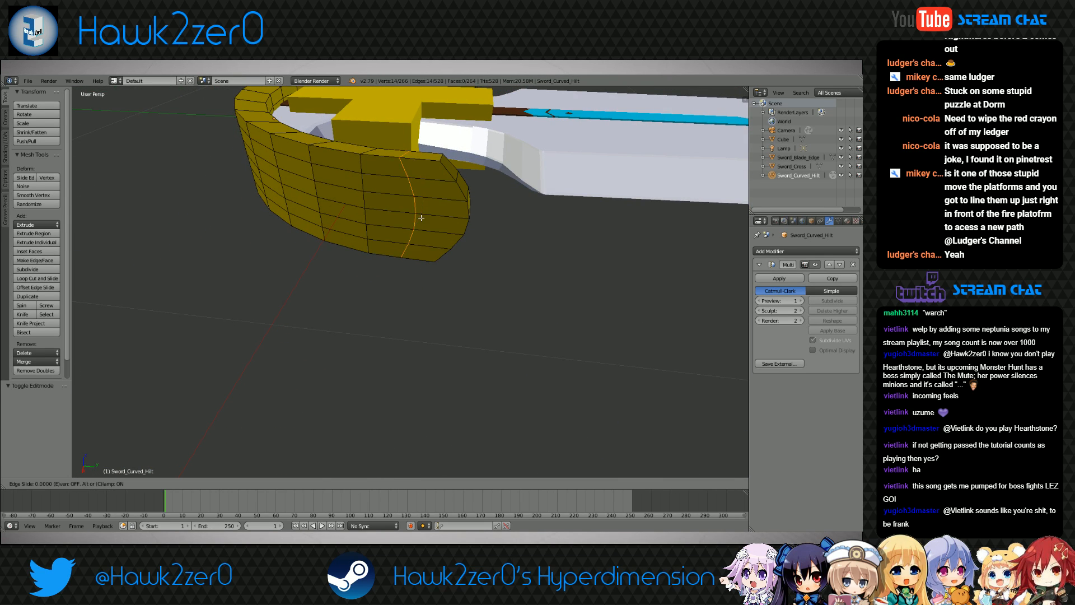
{"action": "left_click", "coordinate": [254, 325]}
{"action": "middle_click_drag", "start_coordinate": [254, 325], "coordinate": [369, 317]}
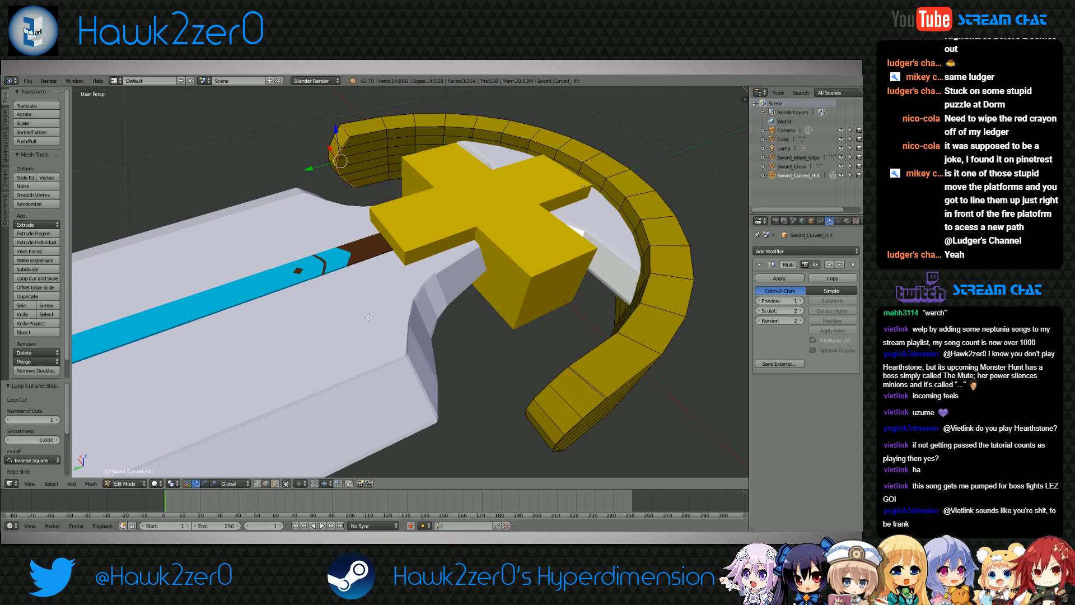
{"action": "left_click", "coordinate": [125, 484]}
{"action": "left_click", "coordinate": [126, 470]}
In Edit Mode, select the vertex path along the curved hilt's upper outer edge from one tip to the other
{"action": "middle_click_drag", "start_coordinate": [235, 403], "coordinate": [477, 361]}
{"action": "left_click", "coordinate": [130, 483]}
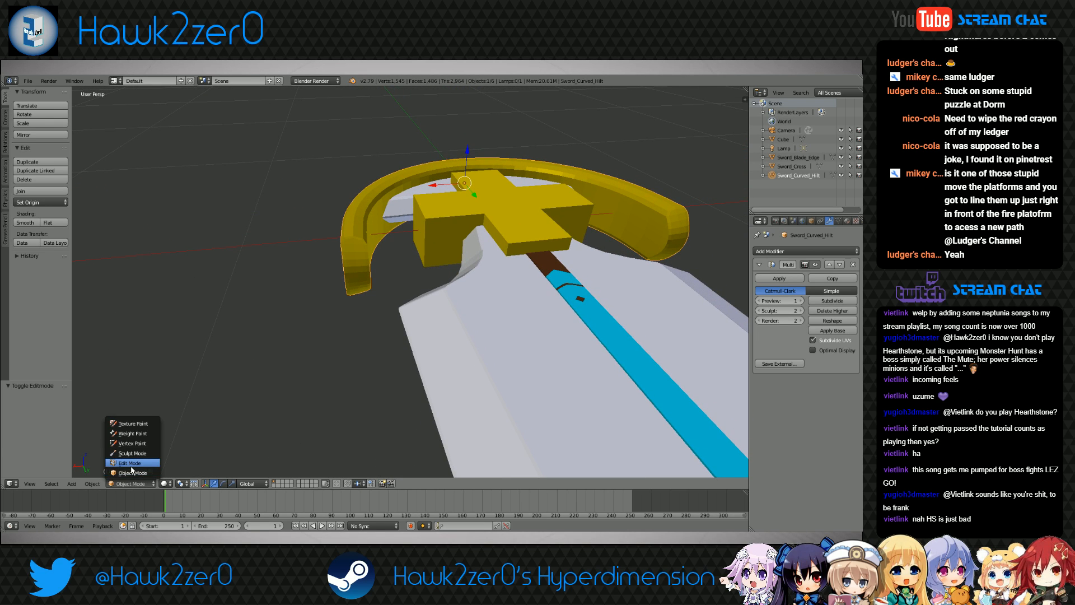
{"action": "left_click", "coordinate": [127, 460]}
{"action": "middle_click_drag", "start_coordinate": [383, 340], "coordinate": [439, 393], "text": "shift"}
{"action": "scroll", "coordinate": [411, 364], "scroll_direction": "up", "scroll_amount": 2}
{"action": "left_click", "coordinate": [259, 483]}
{"action": "right_click", "coordinate": [473, 360]}
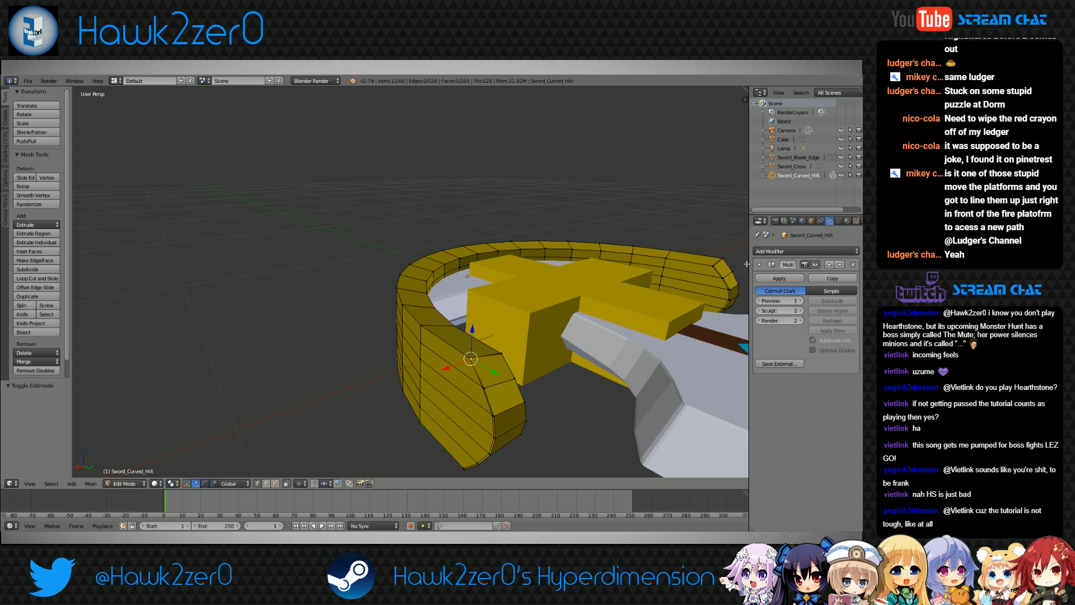
{"action": "right_click", "coordinate": [733, 261], "text": "ctrl"}
{"action": "middle_click_drag", "start_coordinate": [644, 361], "coordinate": [406, 290]}
{"action": "middle_click_drag", "start_coordinate": [274, 336], "coordinate": [445, 393]}
{"action": "scroll", "coordinate": [311, 320], "scroll_direction": "down", "scroll_amount": 3}
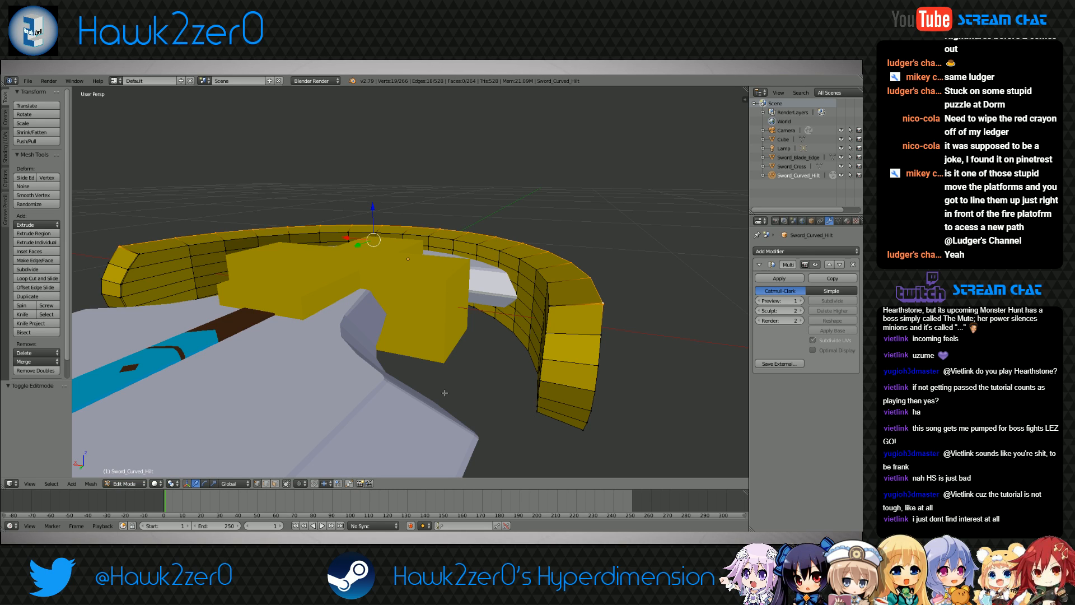
{"action": "key", "text": "s"}
{"action": "key", "text": "y"}
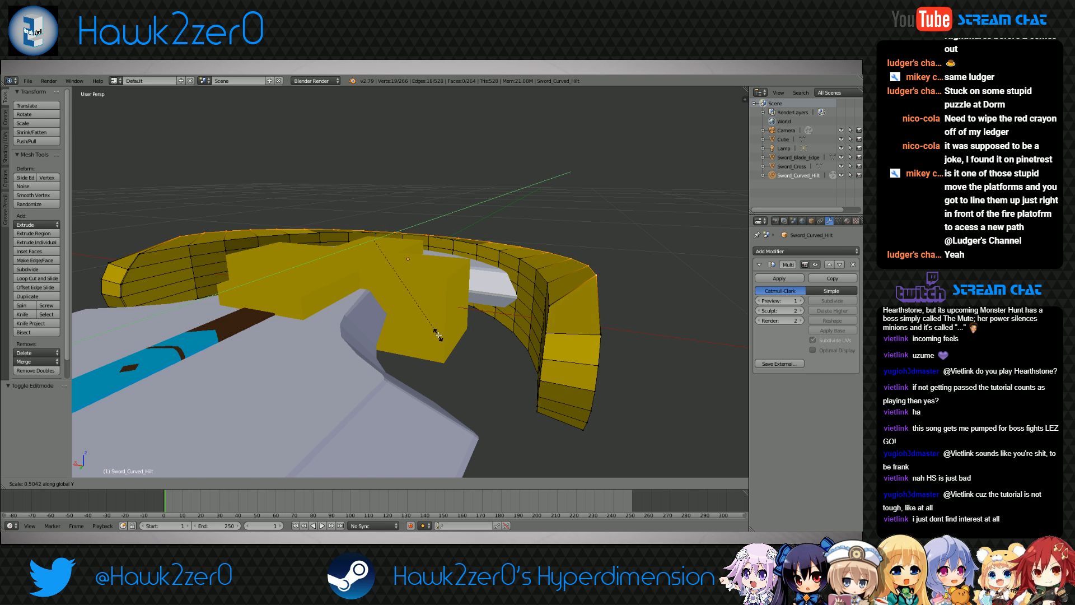
{"action": "key", "text": "x"}
{"action": "key", "text": "Escape"}
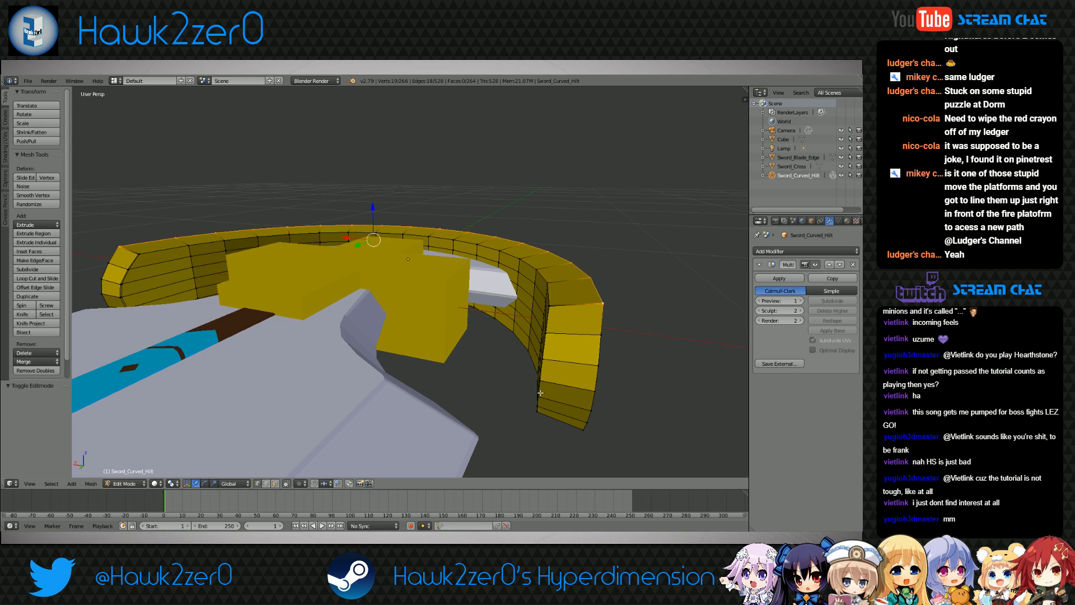
Scale the curved hilt's selected upper outer edge by about -0.080 along Z
{"action": "key", "text": "s"}
{"action": "key", "text": "z"}
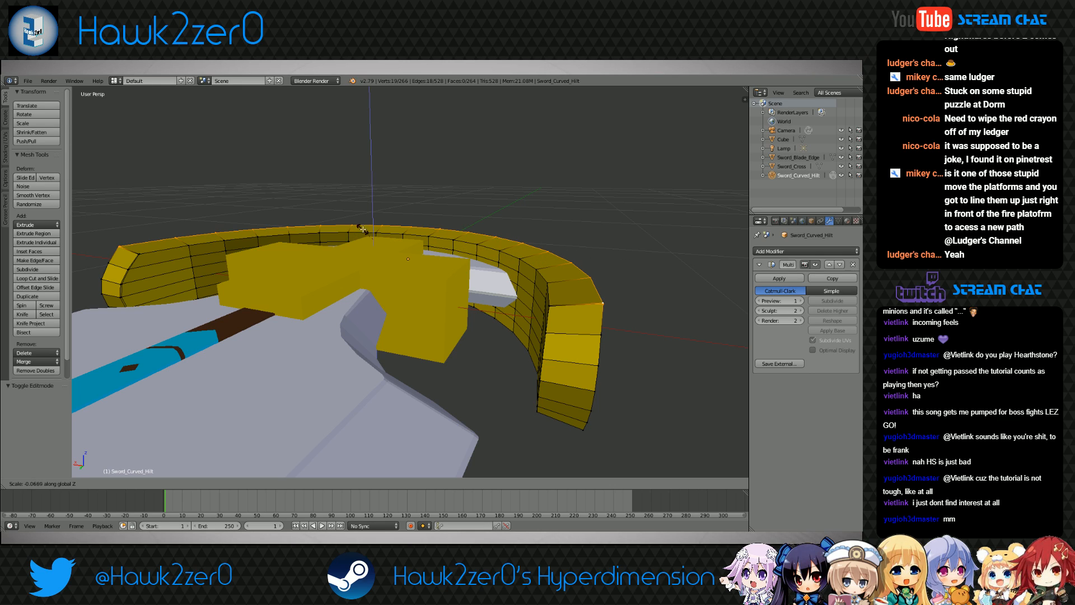
{"action": "left_click", "coordinate": [375, 222]}
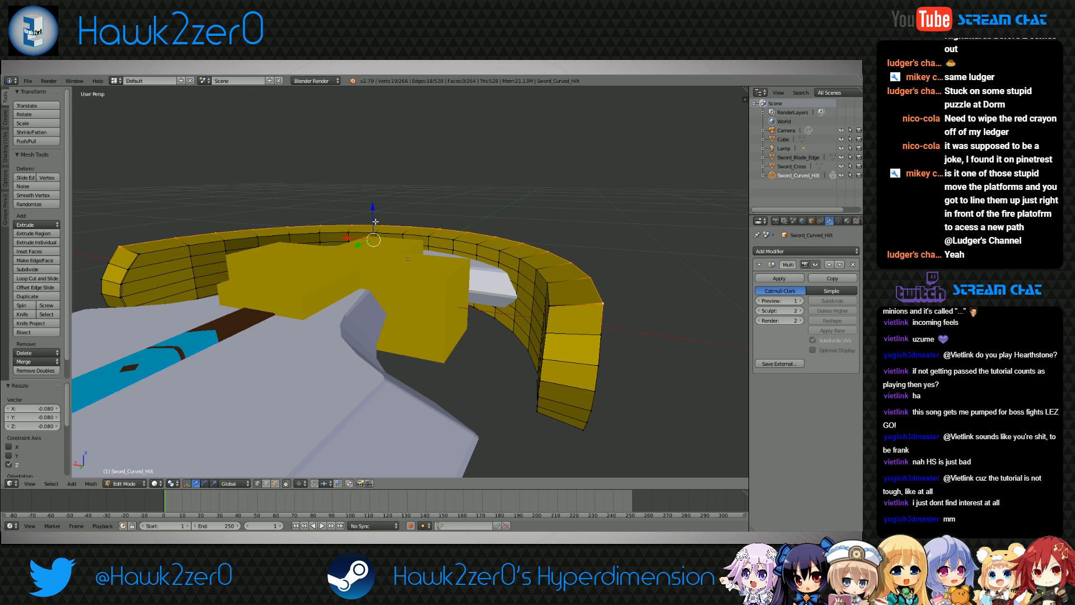
Extend the selection across the curved hilt's top faces to its inner edge and scale it by about 0.221 along Z
{"action": "right_click", "coordinate": [375, 222], "text": "shift"}
{"action": "middle_click_drag", "start_coordinate": [375, 222], "coordinate": [414, 351]}
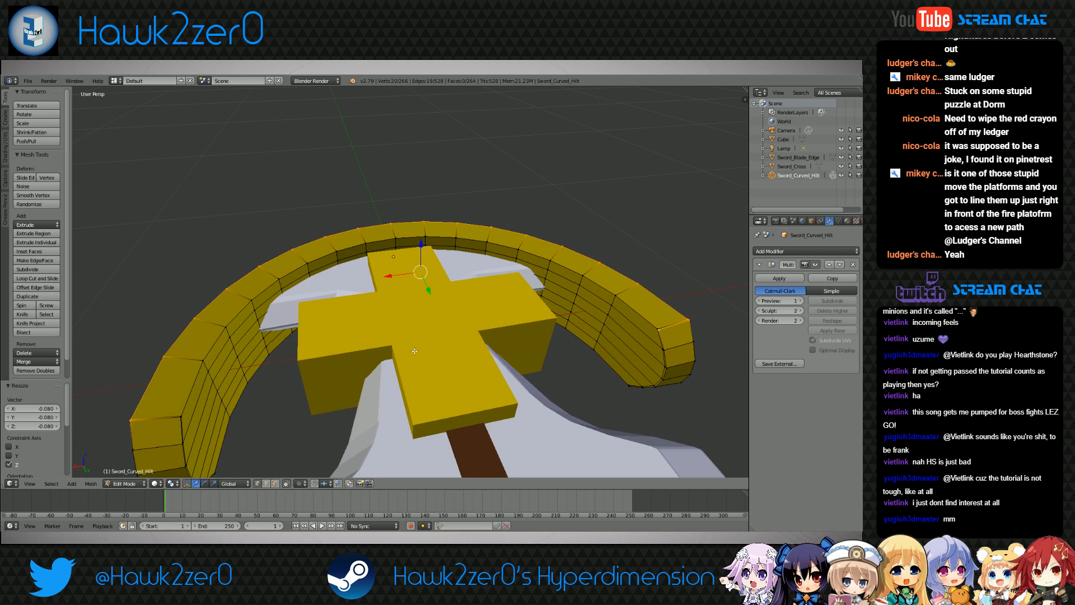
{"action": "right_click", "coordinate": [181, 419], "text": "ctrl"}
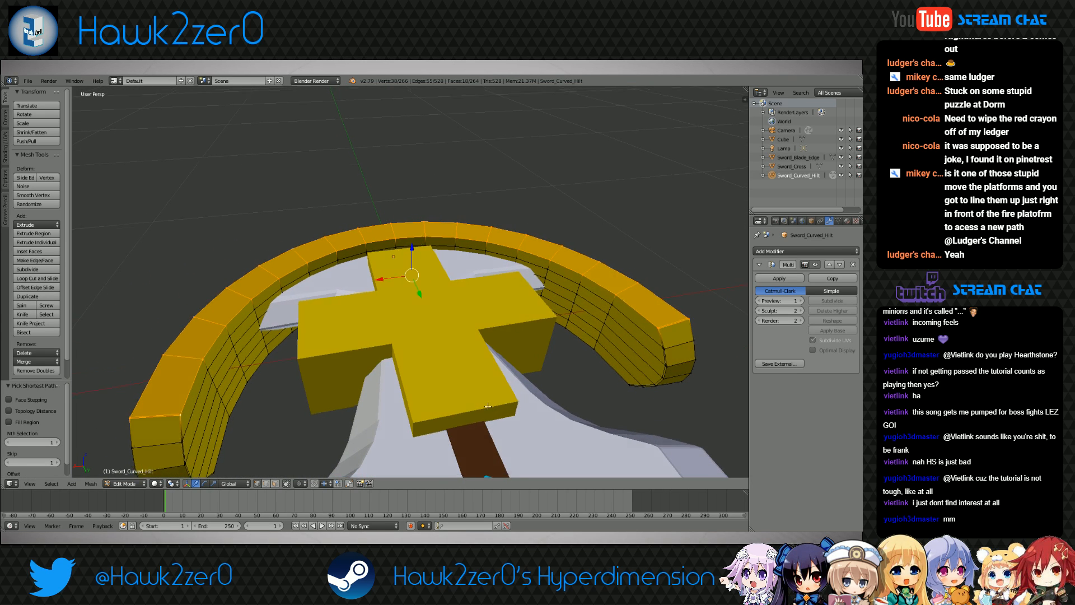
{"action": "middle_click_drag", "start_coordinate": [181, 419], "coordinate": [485, 389]}
{"action": "key", "text": "s"}
{"action": "key", "text": "z"}
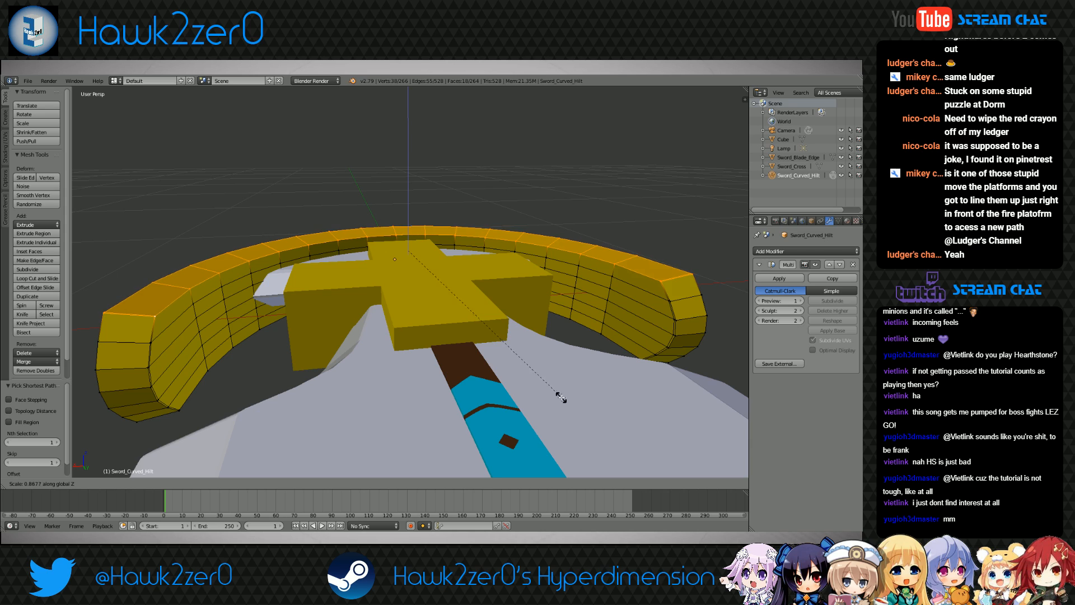
{"action": "left_click", "coordinate": [424, 281]}
Select the edge loop just below the curved hilt's top face and scale it along Z by about 1.234, and again by 0.245
{"action": "middle_click_drag", "start_coordinate": [424, 282], "coordinate": [337, 365]}
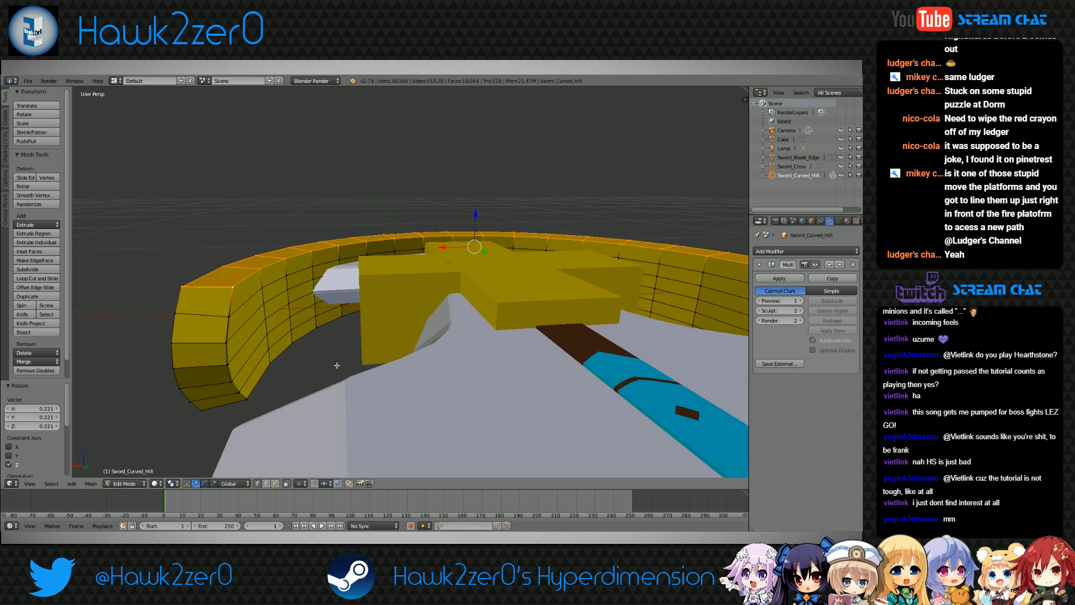
{"action": "right_click", "coordinate": [231, 317], "text": "alt"}
{"action": "right_click", "coordinate": [230, 315], "text": "alt"}
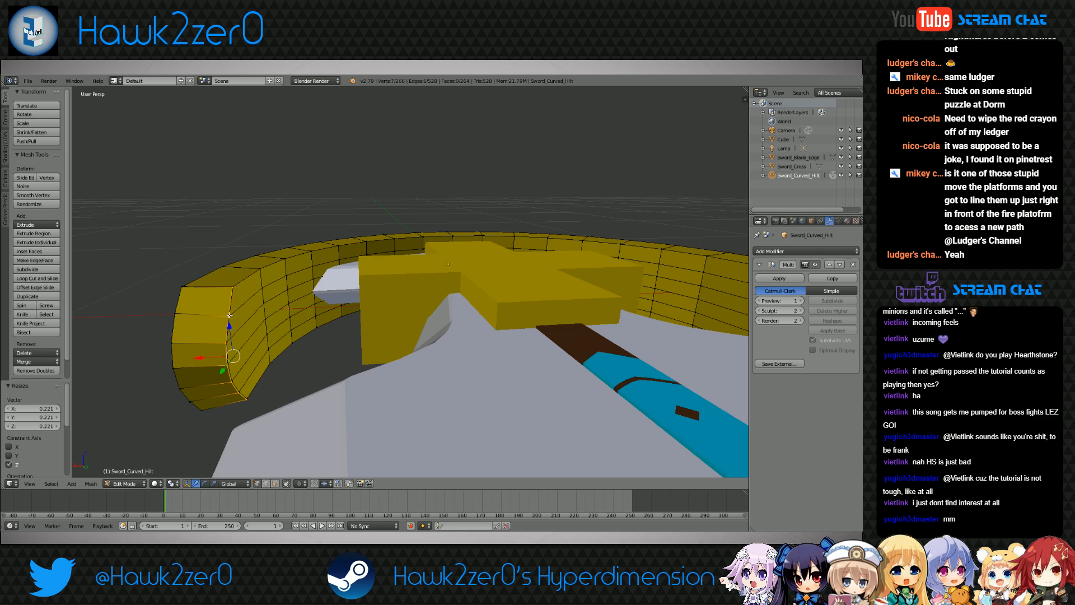
{"action": "right_click", "coordinate": [180, 314], "text": "alt"}
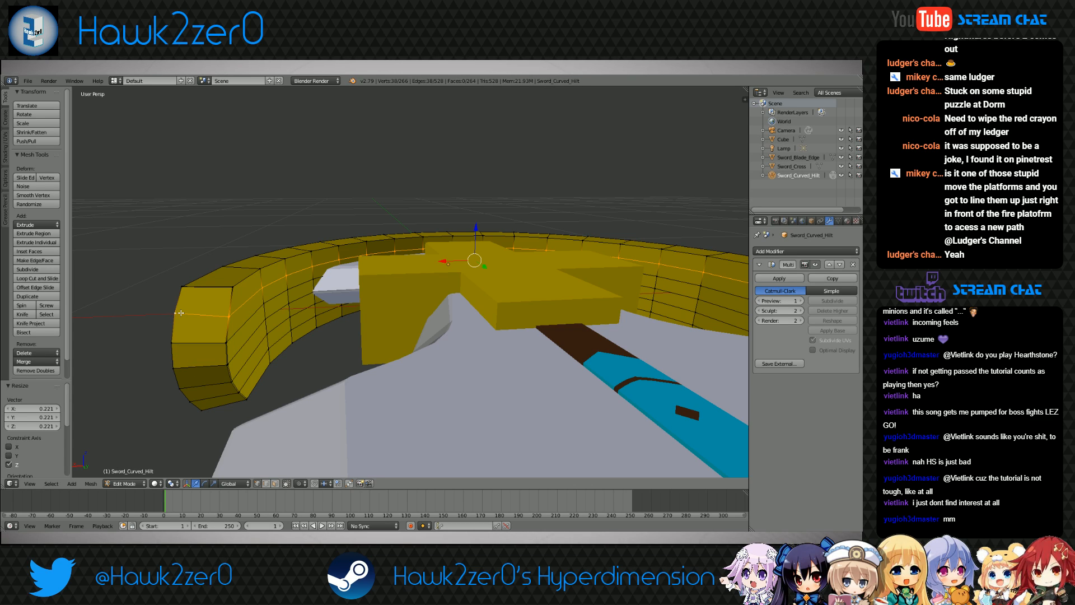
{"action": "key", "text": "s"}
{"action": "key", "text": "z"}
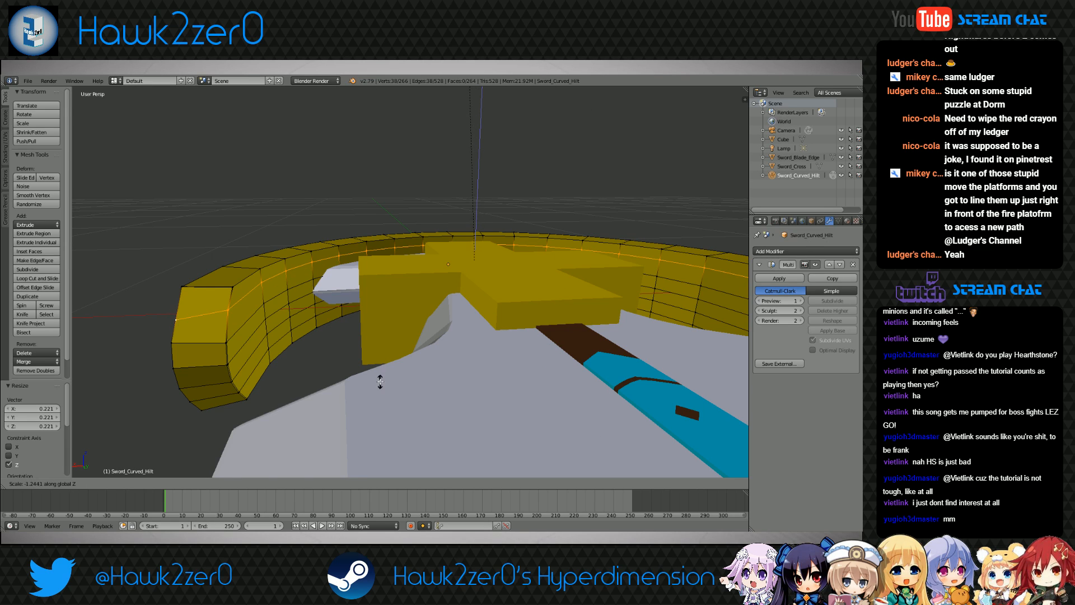
{"action": "left_click", "coordinate": [423, 470]}
{"action": "key", "text": "s"}
{"action": "key", "text": "z"}
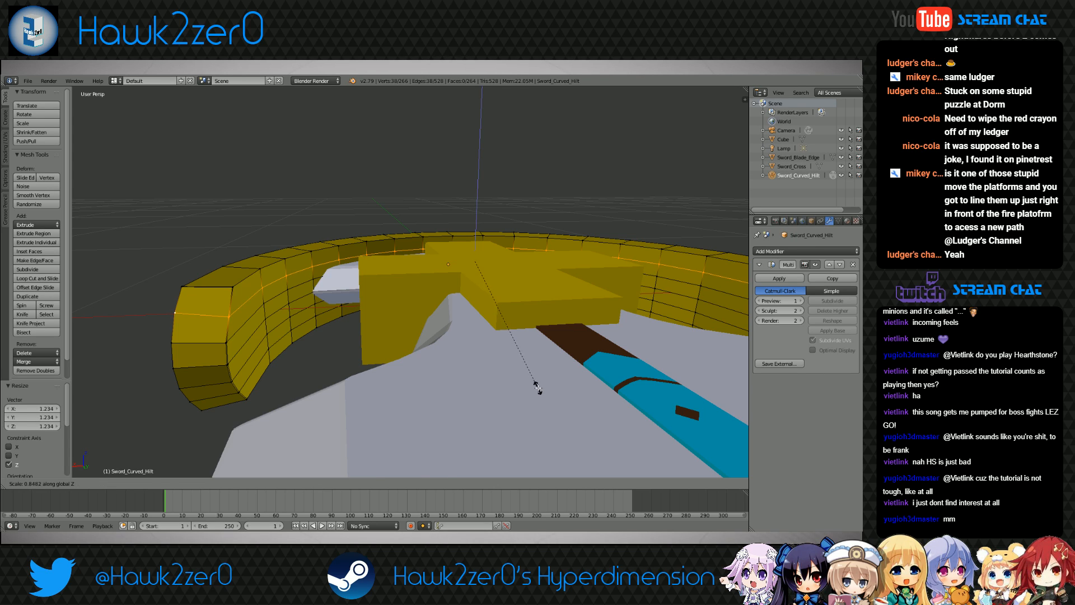
{"action": "left_click", "coordinate": [512, 276]}
Select the second edge loop below the curved hilt's top face and scale it by about 0.160 along Z
{"action": "right_click", "coordinate": [170, 343]}
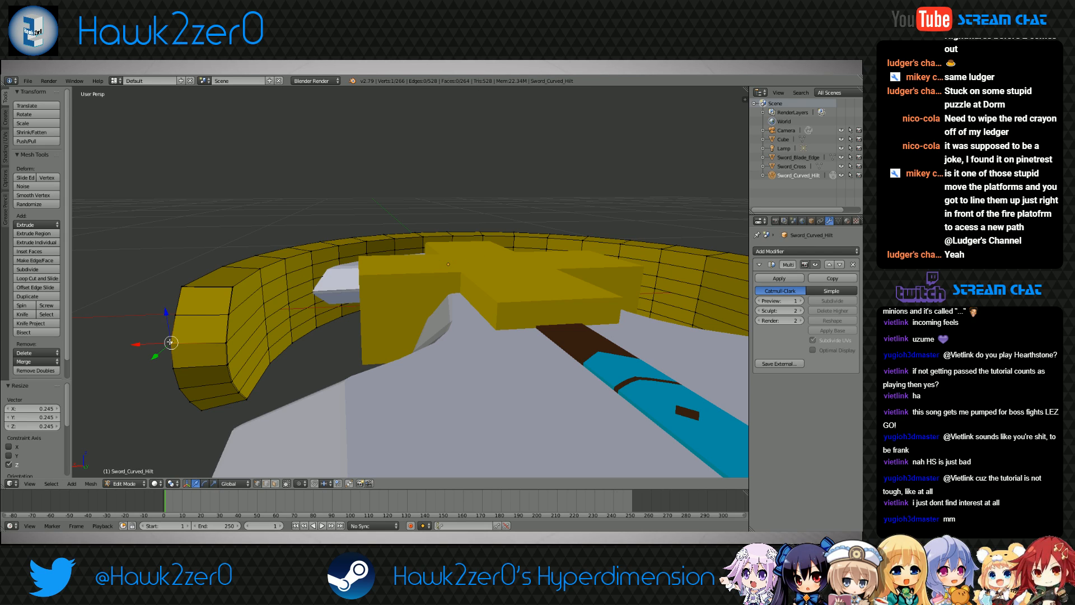
{"action": "right_click", "coordinate": [229, 342], "text": "alt"}
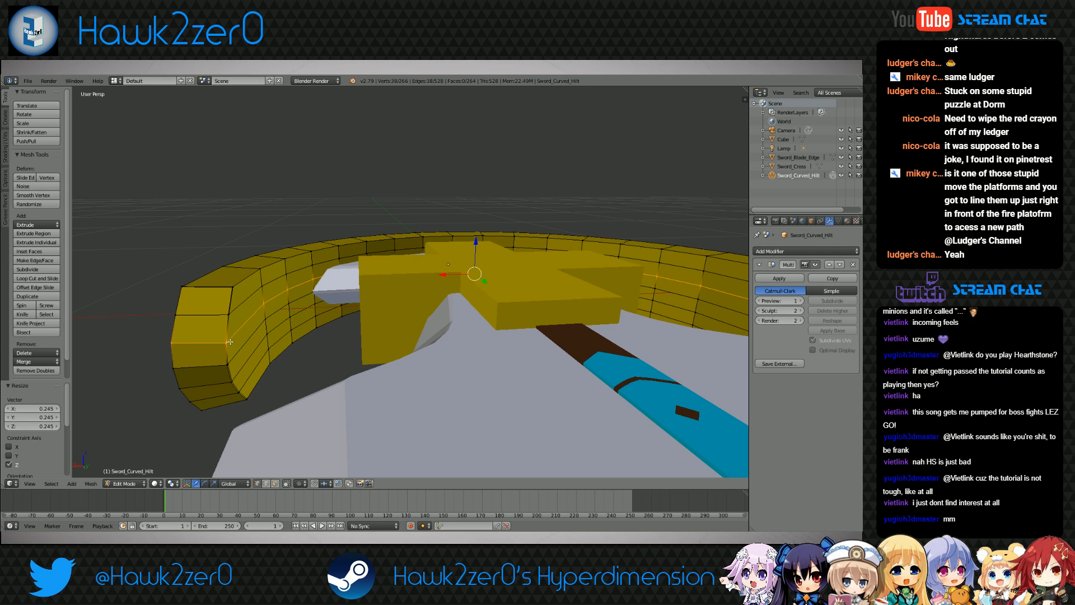
{"action": "key", "text": "s"}
{"action": "key", "text": "z"}
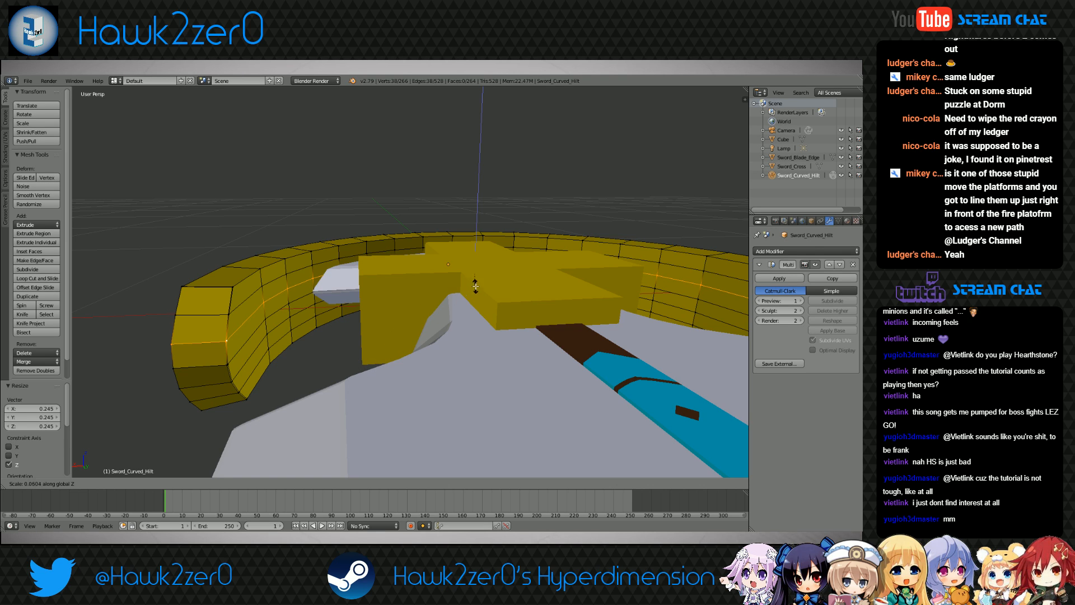
{"action": "left_click", "coordinate": [459, 296]}
Flatten the same middle edge loop of the curved hilt further with a Z scale of about 0.054
{"action": "middle_click_drag", "start_coordinate": [459, 297], "coordinate": [406, 400]}
{"action": "key", "text": "s"}
{"action": "key", "text": "z"}
{"action": "key", "text": "Escape"}
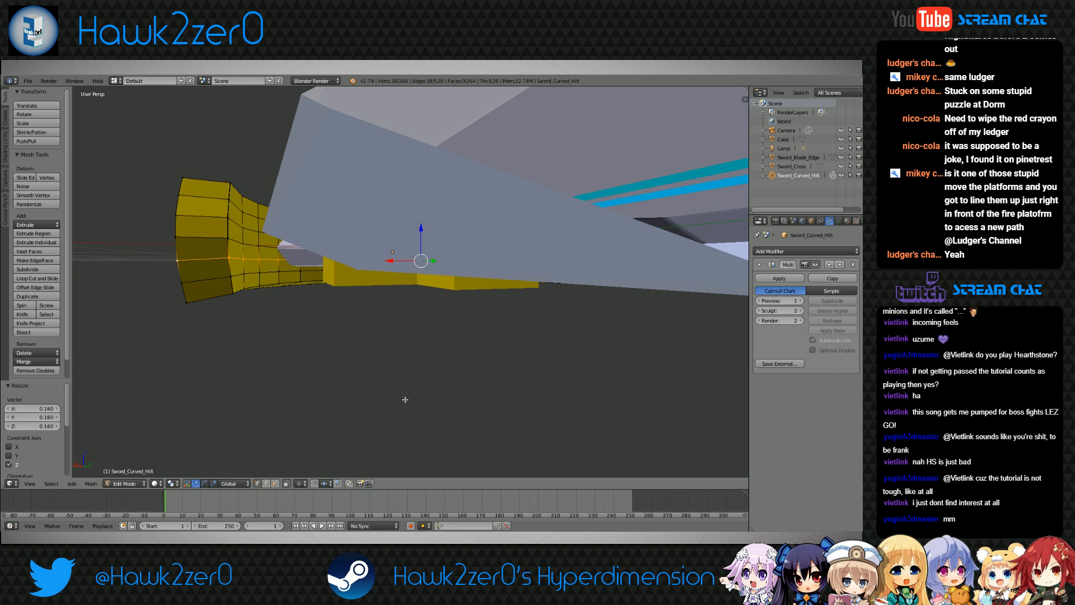
{"action": "key", "text": "s"}
{"action": "key", "text": "z"}
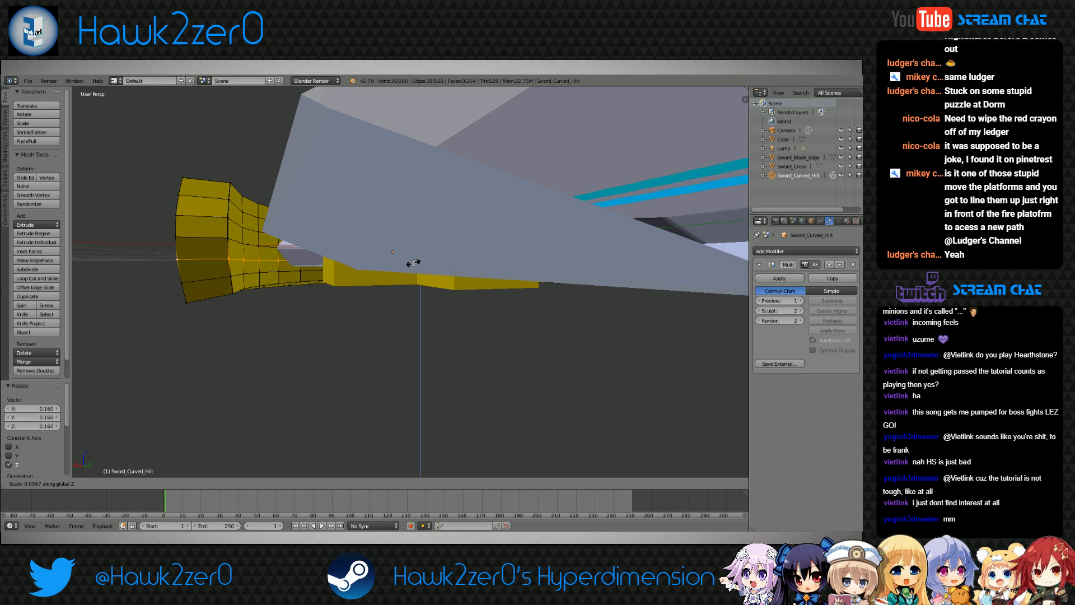
{"action": "left_click", "coordinate": [414, 242]}
Select the edge loop just above the curved hilt's underside and scale it by about -0.090 along Z
{"action": "right_click", "coordinate": [182, 283]}
{"action": "right_click", "coordinate": [226, 275], "text": "alt"}
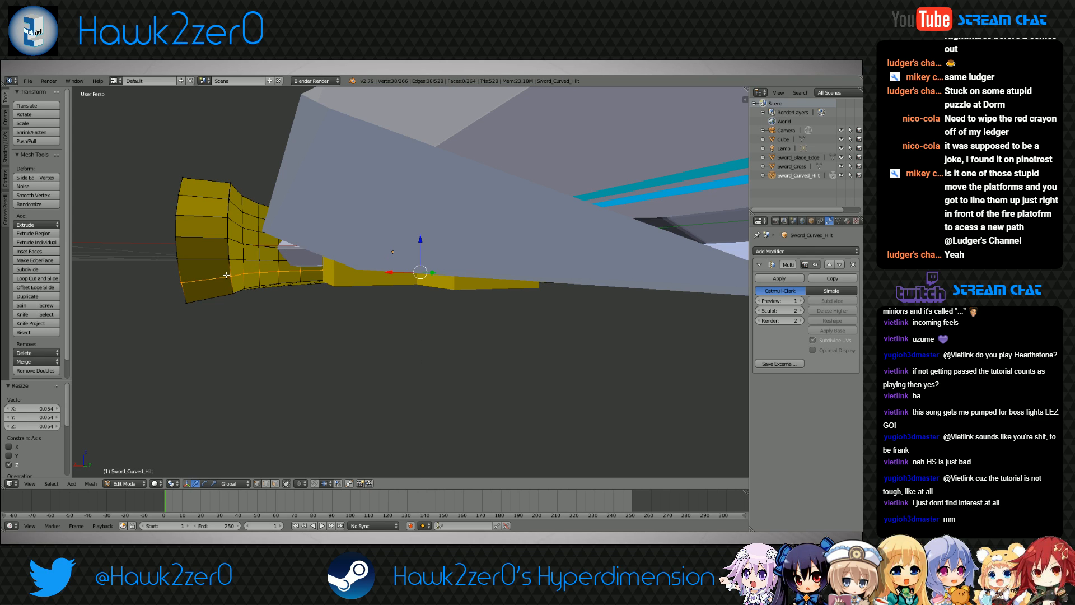
{"action": "key", "text": "s"}
{"action": "key", "text": "z"}
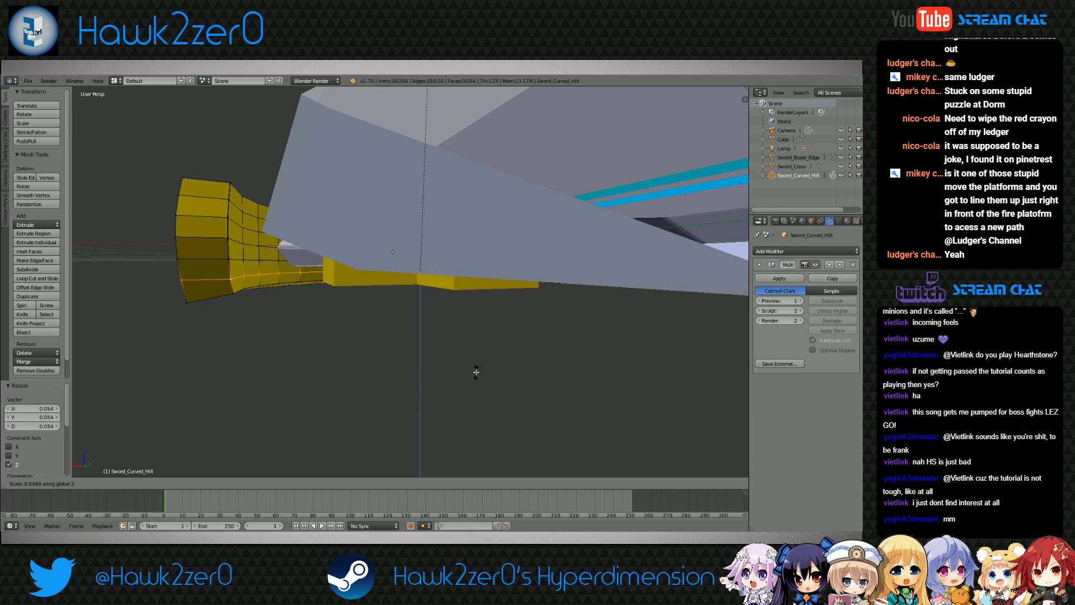
{"action": "left_click", "coordinate": [467, 133]}
Select the outer and inner edge loops of the curved hilt's underside and scale them by about -0.751 along Z
{"action": "right_click", "coordinate": [219, 294]}
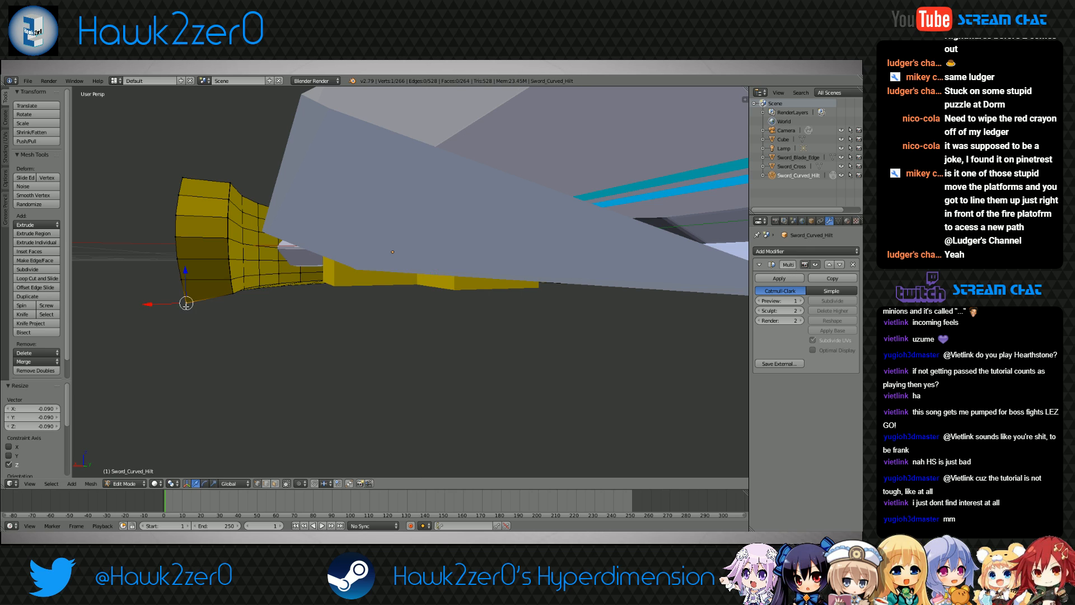
{"action": "right_click", "coordinate": [236, 292], "text": "alt"}
{"action": "right_click", "coordinate": [277, 280], "text": "alt"}
{"action": "middle_click_drag", "start_coordinate": [276, 280], "coordinate": [459, 383]}
{"action": "scroll", "coordinate": [430, 321], "scroll_direction": "up", "scroll_amount": 3}
{"action": "right_click", "coordinate": [373, 322], "text": "alt"}
{"action": "right_click", "coordinate": [306, 316], "text": "shift"}
{"action": "right_click", "coordinate": [305, 316], "text": "alt+shift"}
{"action": "key", "text": "s"}
{"action": "key", "text": "z"}
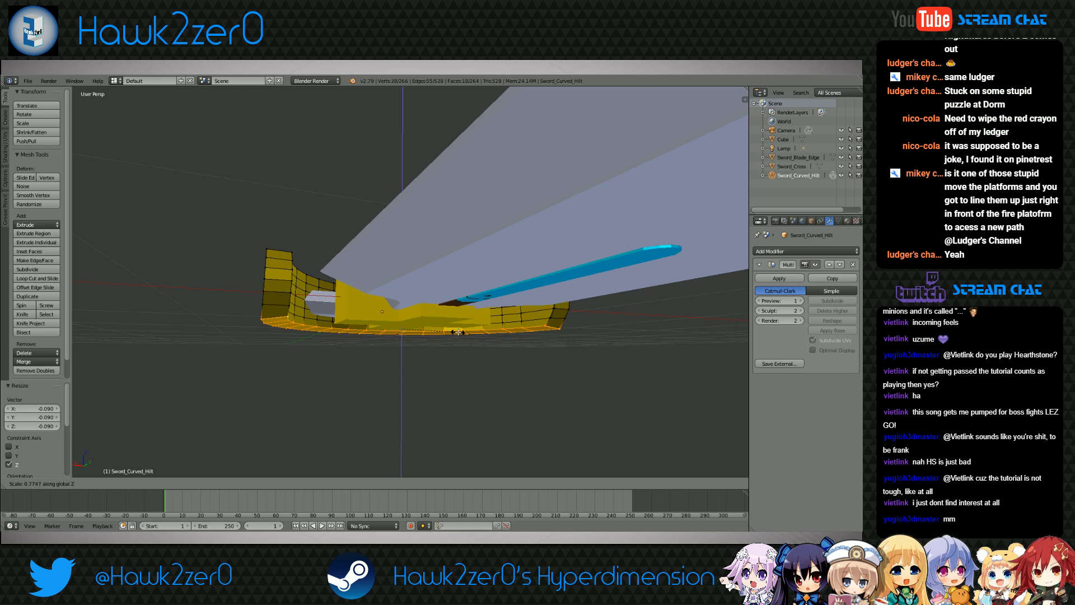
{"action": "left_click", "coordinate": [419, 321]}
Scale the curved hilt's selected bottom edges along Z by about 0.659 and again by 0.244
{"action": "scroll", "coordinate": [420, 366], "scroll_direction": "up", "scroll_amount": 3}
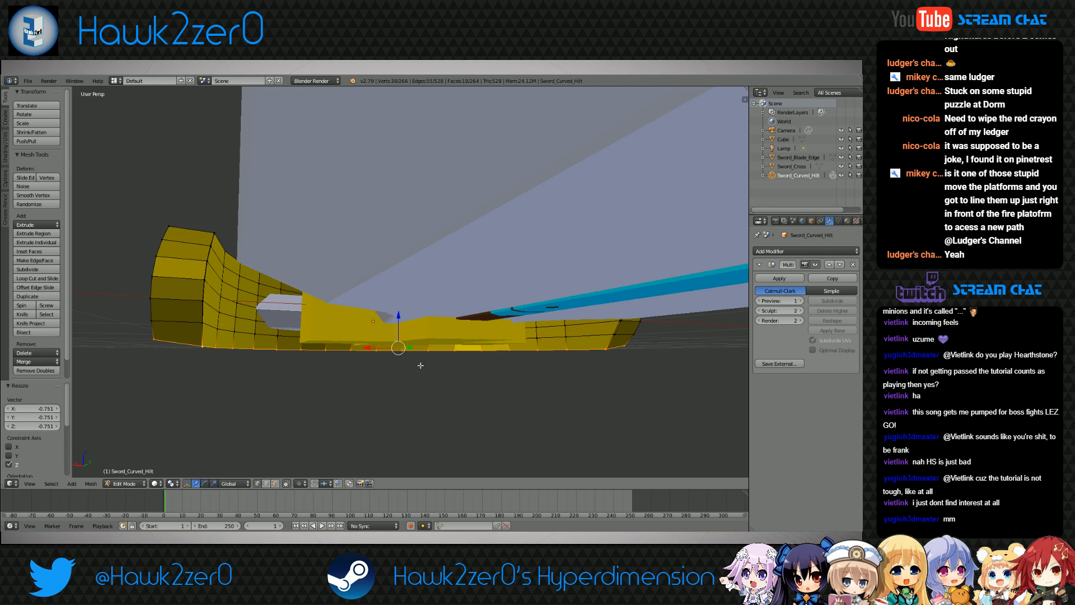
{"action": "key", "text": "s"}
{"action": "key", "text": "z"}
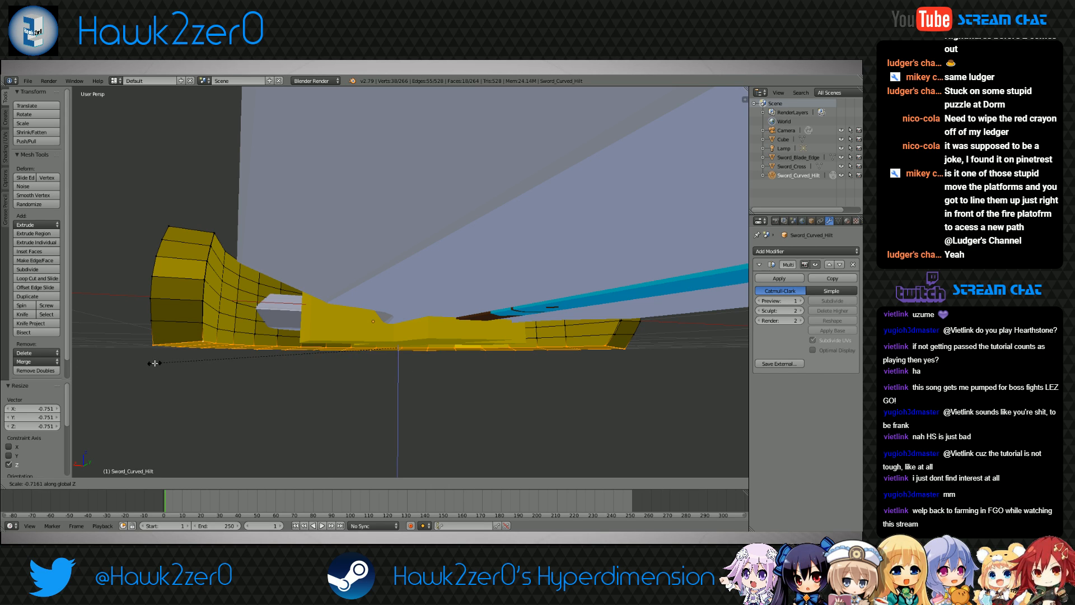
{"action": "left_click", "coordinate": [182, 363]}
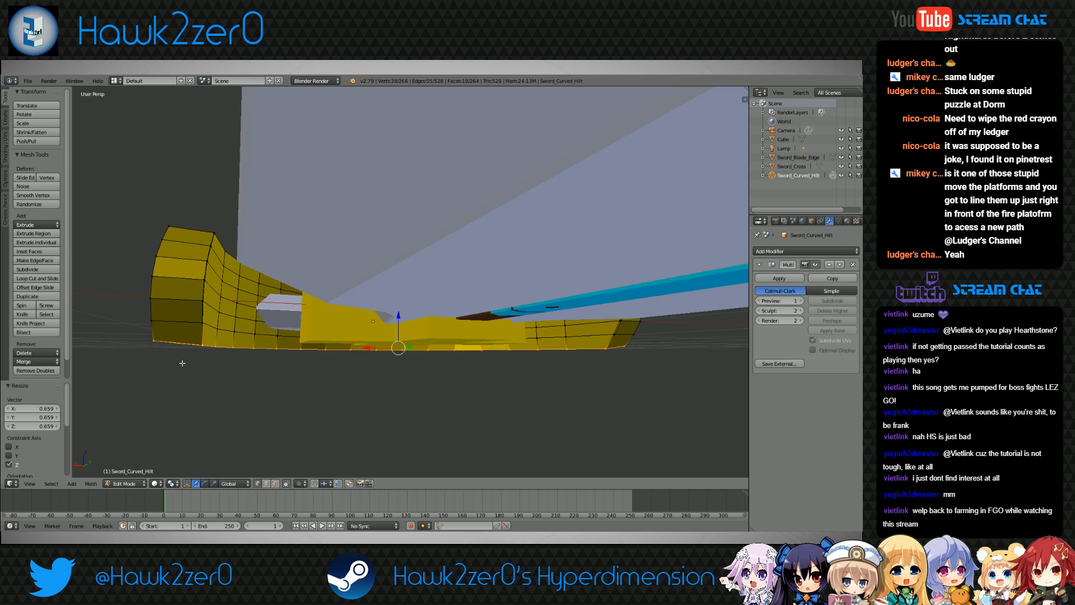
{"action": "key", "text": "s"}
{"action": "key", "text": "z"}
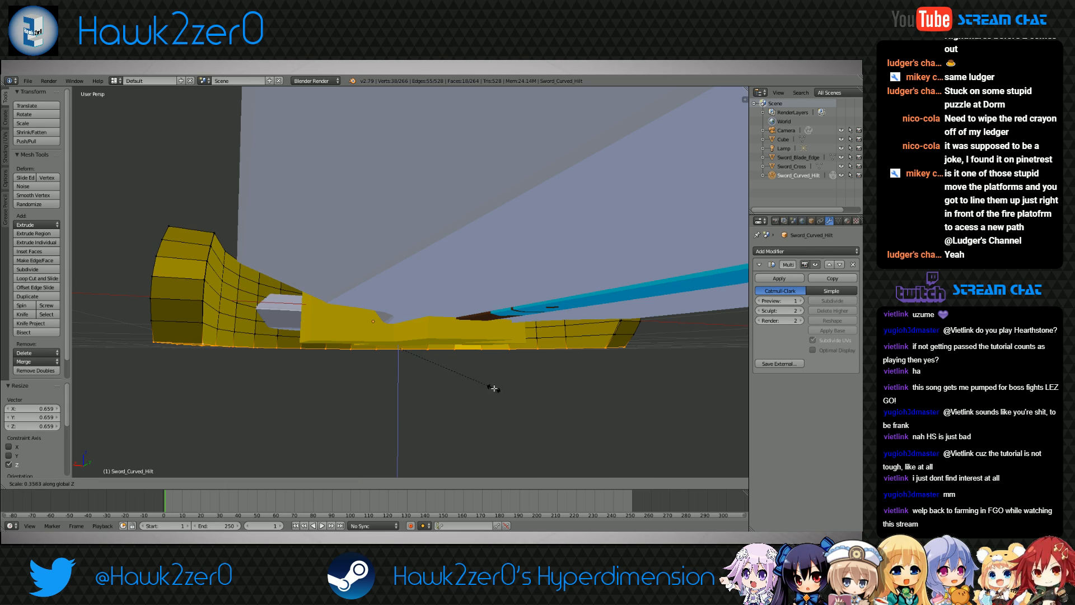
{"action": "left_click", "coordinate": [461, 380]}
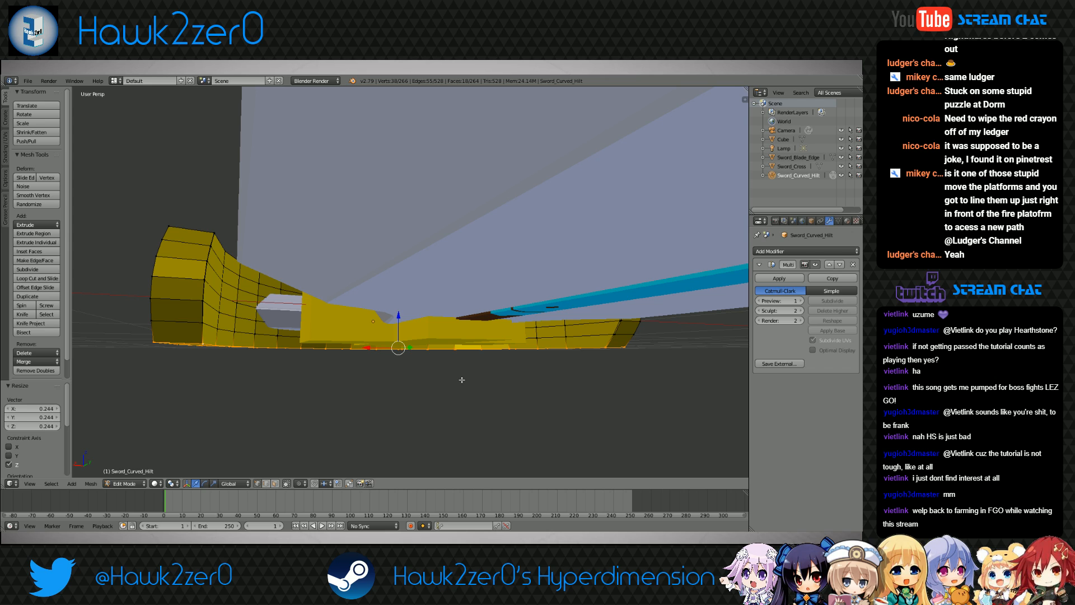
Flatten the curved hilt's bottom edges with two more Z scalings, deselecting everything and returning to Object Mode
{"action": "key", "text": "s"}
{"action": "key", "text": "z"}
{"action": "left_click", "coordinate": [403, 368]}
{"action": "key", "text": "s"}
{"action": "key", "text": "z"}
{"action": "left_click", "coordinate": [446, 385]}
{"action": "scroll", "coordinate": [328, 379], "scroll_direction": "down", "scroll_amount": 3}
{"action": "key", "text": "a"}
{"action": "middle_click_drag", "start_coordinate": [328, 379], "coordinate": [444, 425]}
{"action": "left_click", "coordinate": [128, 483]}
{"action": "left_click", "coordinate": [130, 475]}
{"action": "middle_click_drag", "start_coordinate": [179, 457], "coordinate": [422, 198]}
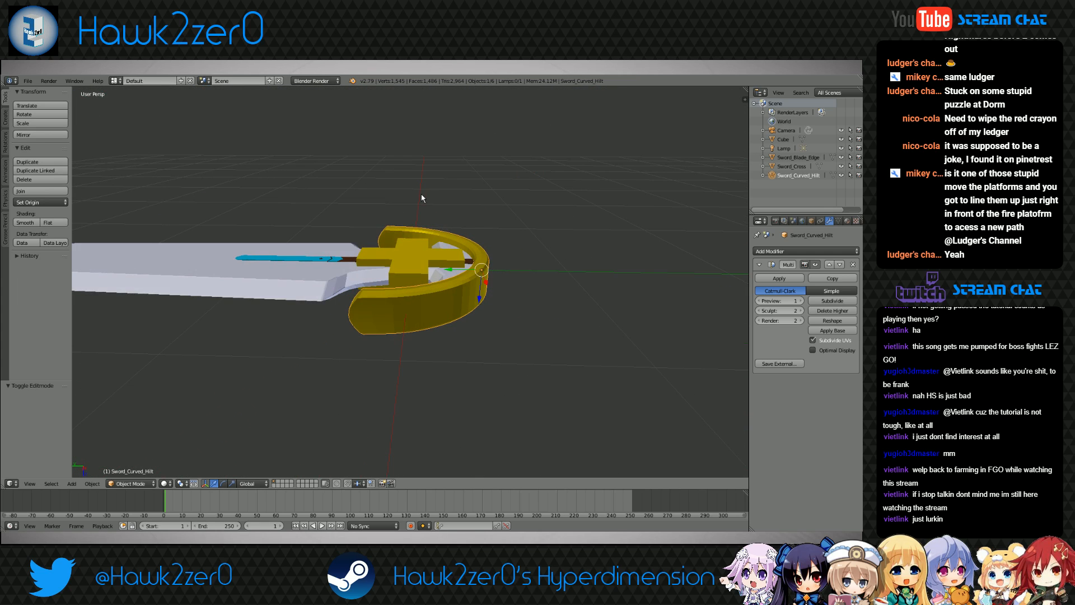
In Edit Mode, add a lengthwise loop cut to the curved hilt's top face, slid close to its inner edge
{"action": "left_click", "coordinate": [132, 484]}
{"action": "left_click", "coordinate": [131, 463]}
{"action": "middle_click_drag", "start_coordinate": [315, 374], "coordinate": [435, 331]}
{"action": "scroll", "coordinate": [435, 331], "scroll_direction": "up", "scroll_amount": 7}
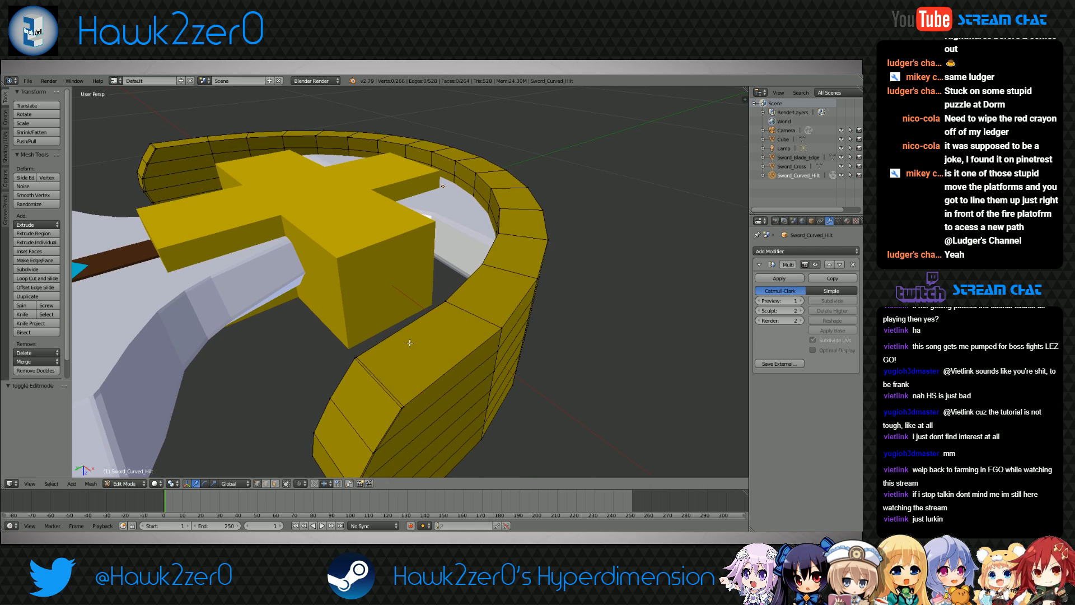
{"action": "key", "text": "ctrl+r"}
{"action": "left_click", "coordinate": [379, 363]}
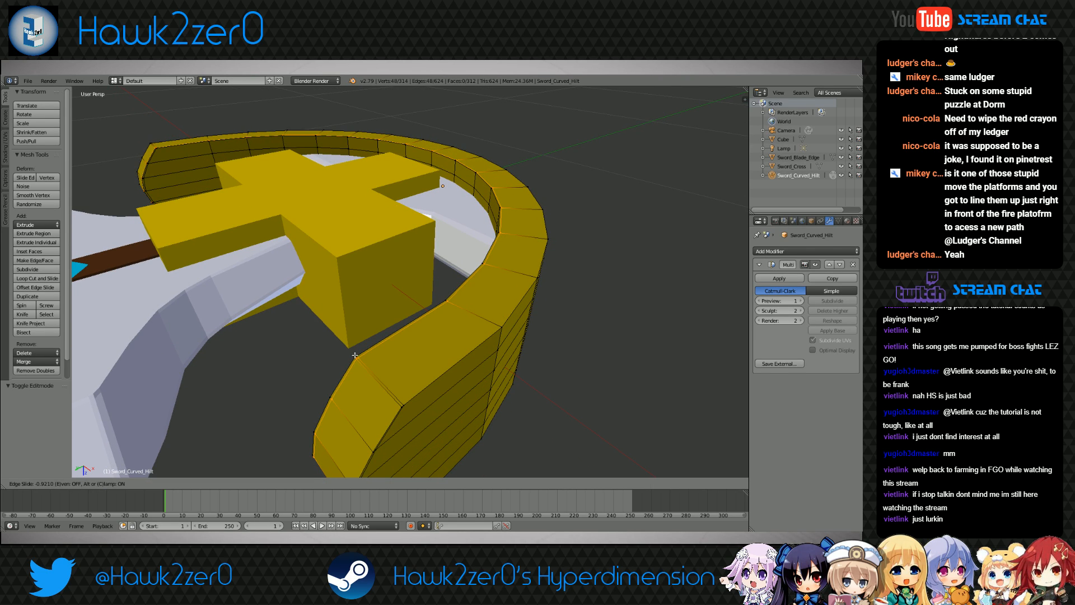
{"action": "left_click", "coordinate": [354, 355]}
Add a second lengthwise loop cut slid toward the outer edge of the curved hilt's top face and return to Object Mode
{"action": "key", "text": "ctrl+r"}
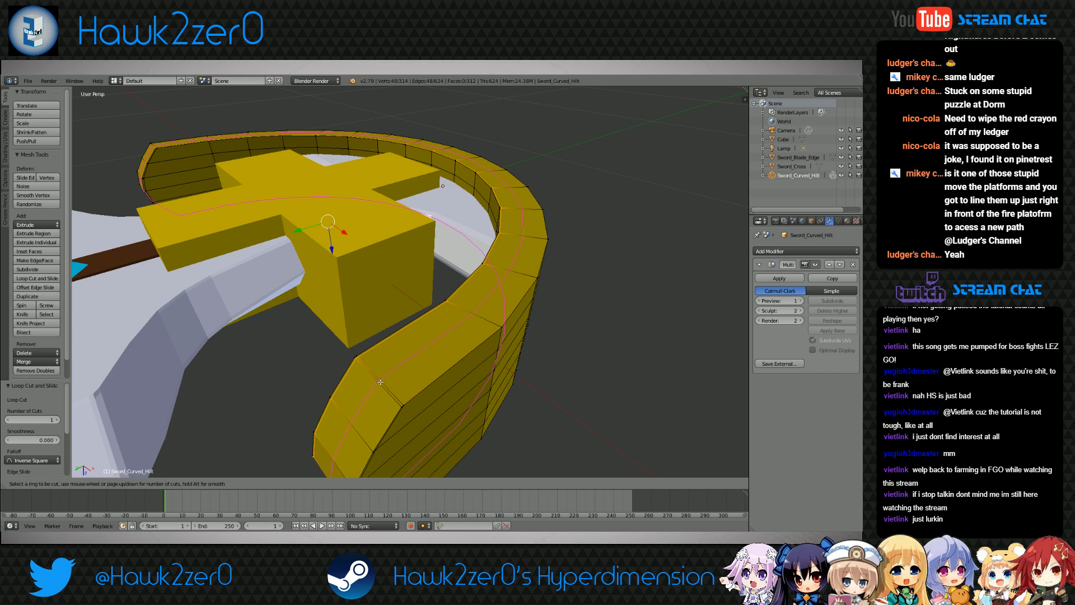
{"action": "left_click", "coordinate": [380, 382]}
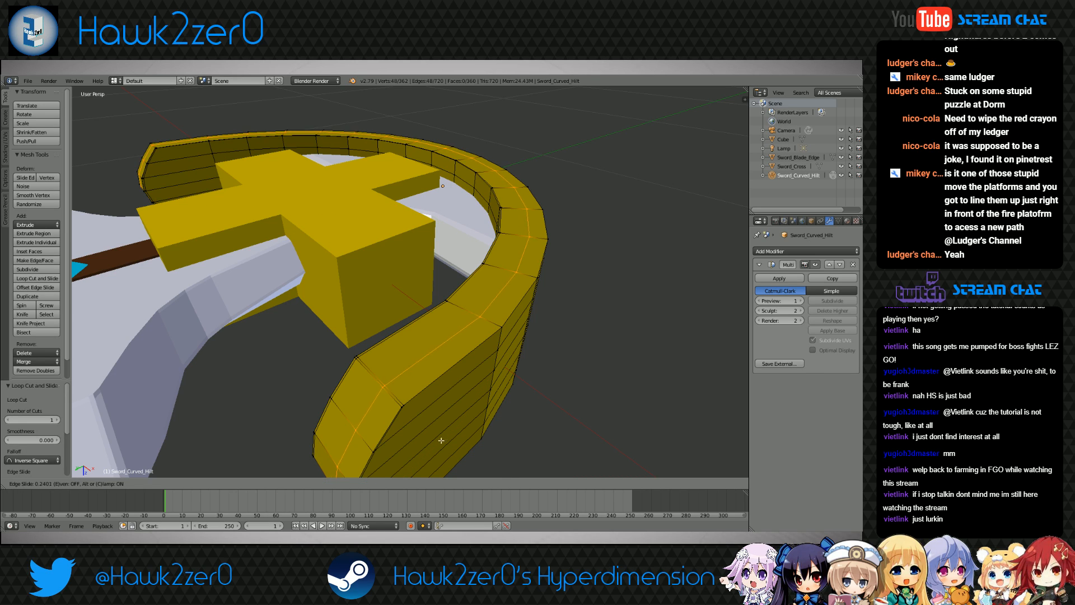
{"action": "left_click", "coordinate": [642, 181]}
{"action": "left_click", "coordinate": [118, 484]}
{"action": "left_click", "coordinate": [127, 473]}
Examine the whole sword and its curved hilt from several angles
{"action": "scroll", "coordinate": [290, 376], "scroll_direction": "down", "scroll_amount": 5}
{"action": "middle_click_drag", "start_coordinate": [290, 376], "coordinate": [364, 355]}
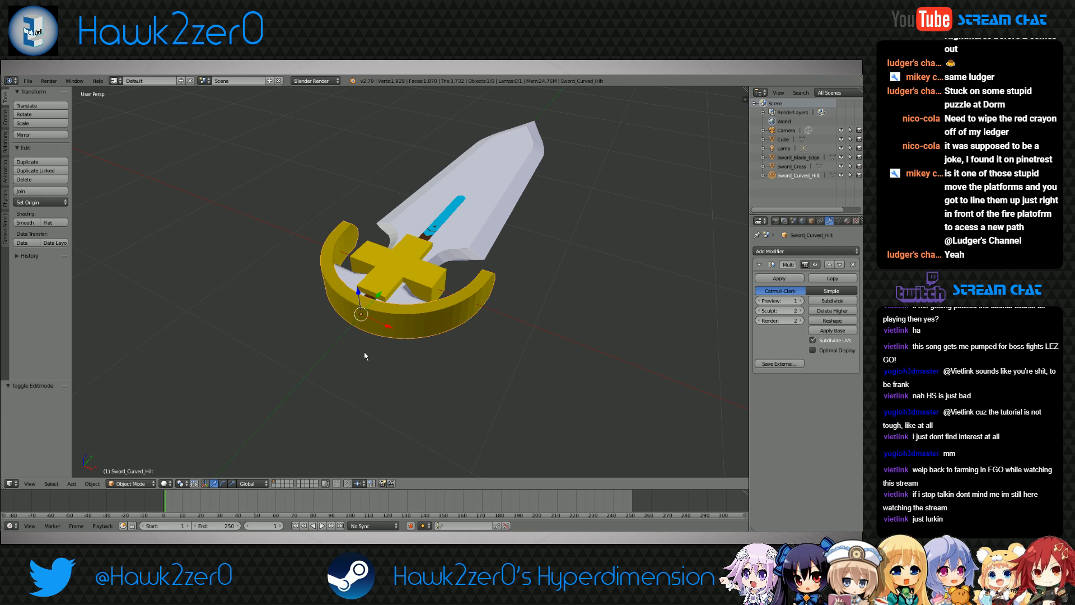
{"action": "middle_click_drag", "start_coordinate": [361, 297], "coordinate": [487, 293]}
{"action": "mouse_move", "coordinate": [591, 285]}
{"action": "middle_mouse_down"}
{"action": "mouse_move", "coordinate": [370, 314]}
{"action": "mouse_move", "coordinate": [478, 302]}
{"action": "mouse_move", "coordinate": [512, 361]}
{"action": "mouse_move", "coordinate": [513, 391]}
{"action": "mouse_move", "coordinate": [520, 350]}
{"action": "mouse_move", "coordinate": [509, 336]}
{"action": "mouse_move", "coordinate": [368, 304]}
{"action": "mouse_move", "coordinate": [439, 317]}
{"action": "mouse_move", "coordinate": [436, 355]}
{"action": "middle_mouse_up"}
{"action": "scroll", "coordinate": [377, 302], "scroll_direction": "down", "scroll_amount": 4}
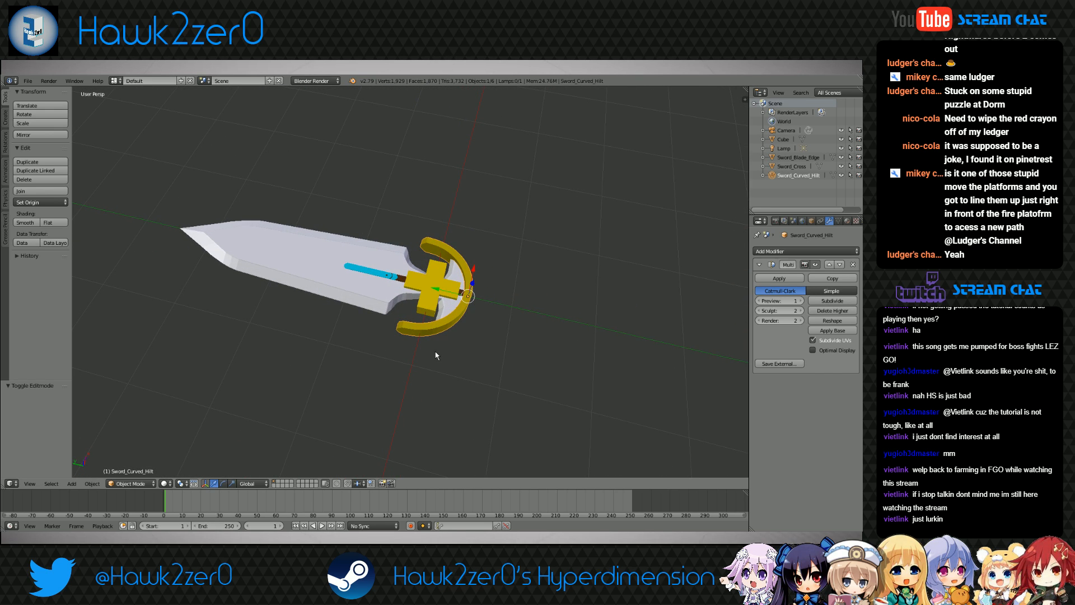
{"action": "middle_click_drag", "start_coordinate": [436, 355], "coordinate": [538, 305]}
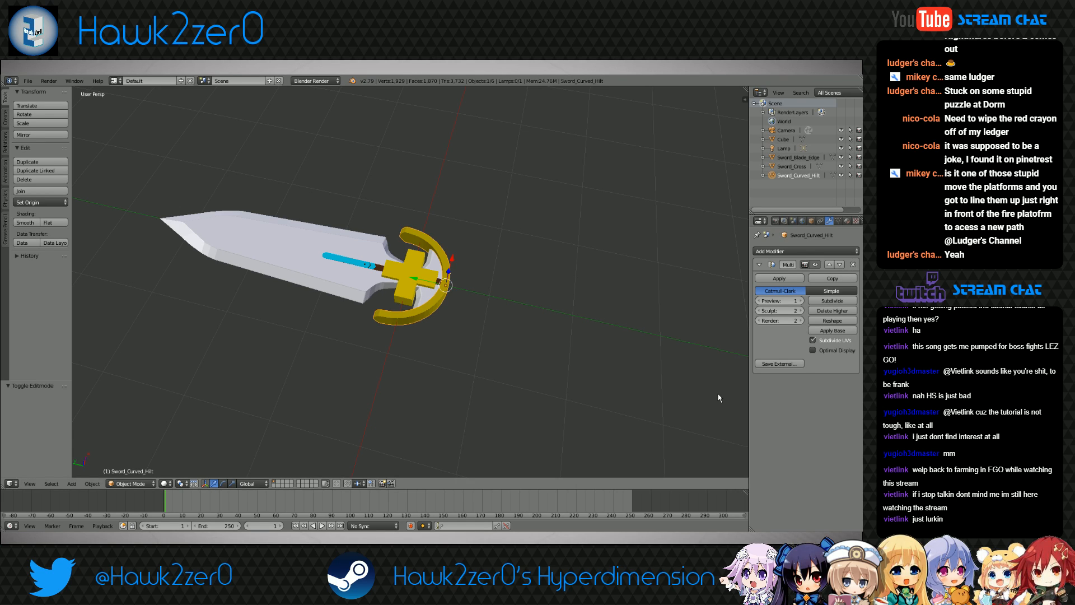
{"action": "mouse_move", "coordinate": [571, 308]}
{"action": "middle_mouse_down"}
{"action": "mouse_move", "coordinate": [557, 297]}
{"action": "mouse_move", "coordinate": [577, 298]}
{"action": "middle_mouse_up"}
{"action": "key", "text": "shift+s"}
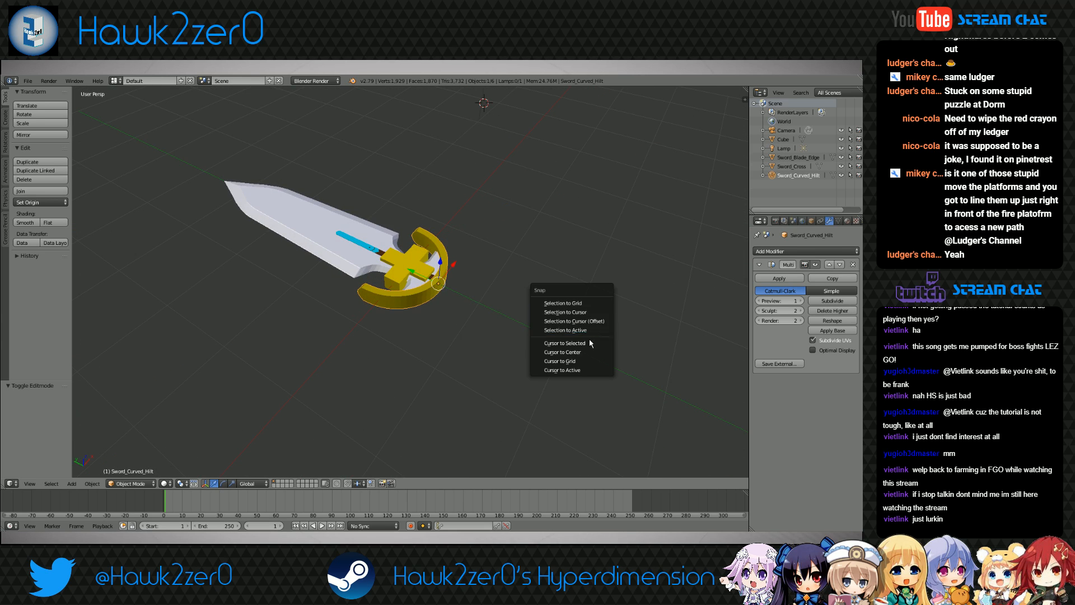
{"action": "left_click", "coordinate": [586, 312]}
{"action": "key", "text": "ctrl+z"}
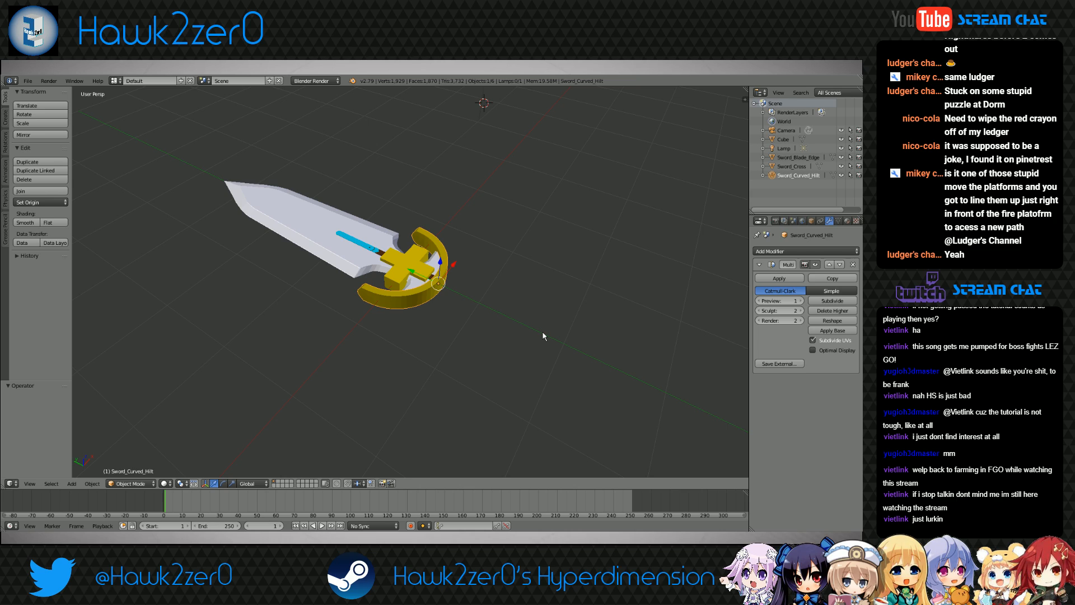
Snap the 3D cursor to the scene centre and add a cylinder mesh there with nothing else selected
{"action": "key", "text": "shift+s"}
{"action": "left_click", "coordinate": [538, 372]}
{"action": "key", "text": "a"}
{"action": "middle_click_drag", "start_coordinate": [537, 370], "coordinate": [530, 345], "text": "shift"}
{"action": "key", "text": "shift+a"}
{"action": "mouse_move", "coordinate": [531, 348]}
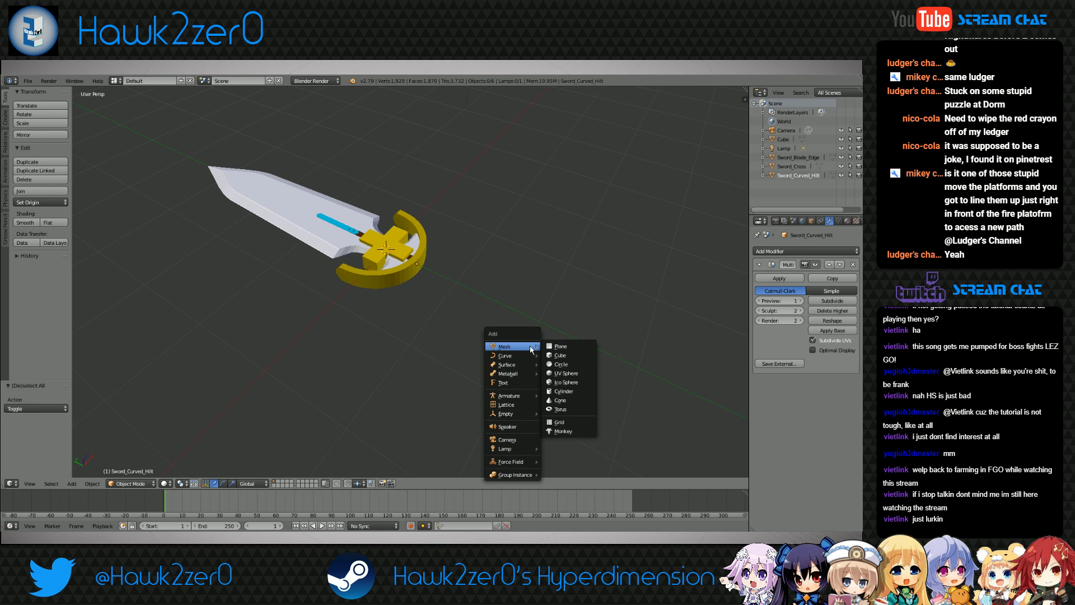
{"action": "left_click", "coordinate": [562, 391]}
Scale the new cylinder down to about the width of the cross arms and rotate it 90° about the X axis
{"action": "mouse_move", "coordinate": [423, 307]}
{"action": "middle_mouse_down", "text": "shift"}
{"action": "mouse_move", "coordinate": [317, 278]}
{"action": "mouse_move", "coordinate": [345, 311]}
{"action": "mouse_move", "coordinate": [414, 312]}
{"action": "middle_mouse_up", "text": "shift"}
{"action": "key", "text": "s"}
{"action": "left_click", "coordinate": [351, 260]}
{"action": "type", "text": "rx90"}
{"action": "key", "text": "Return"}
{"action": "key", "text": "s"}
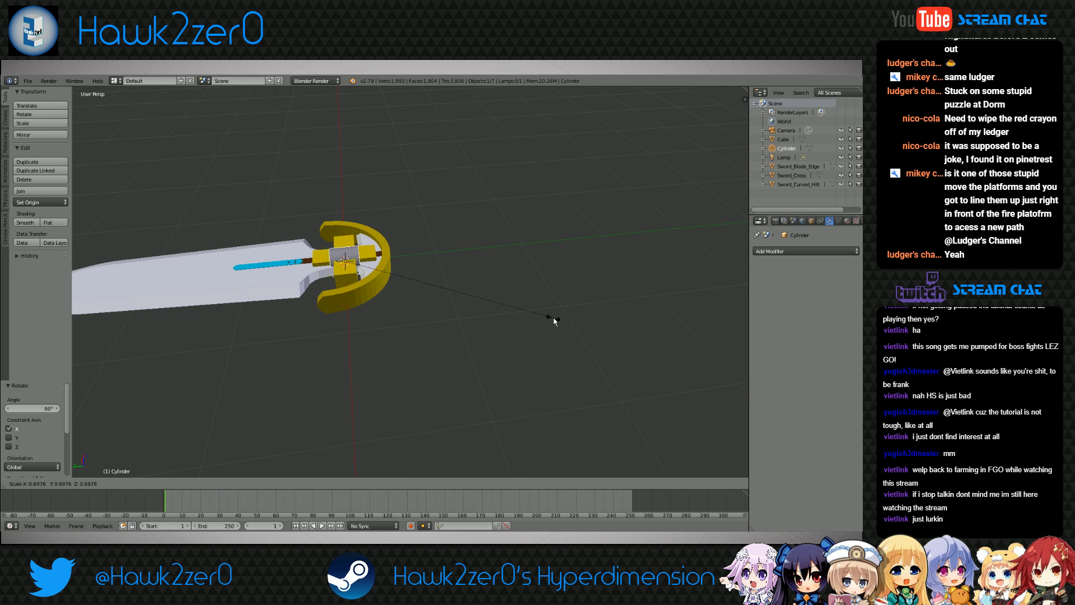
{"action": "left_click", "coordinate": [504, 295]}
Move the cylinder about -1.091 along Y so it sits beyond the curved hilt, in line with the blade
{"action": "left_click_drag", "start_coordinate": [312, 264], "coordinate": [414, 263]}
{"action": "scroll", "coordinate": [419, 275], "scroll_direction": "up", "scroll_amount": 4}
{"action": "middle_click_drag", "start_coordinate": [445, 260], "coordinate": [405, 337], "text": "shift"}
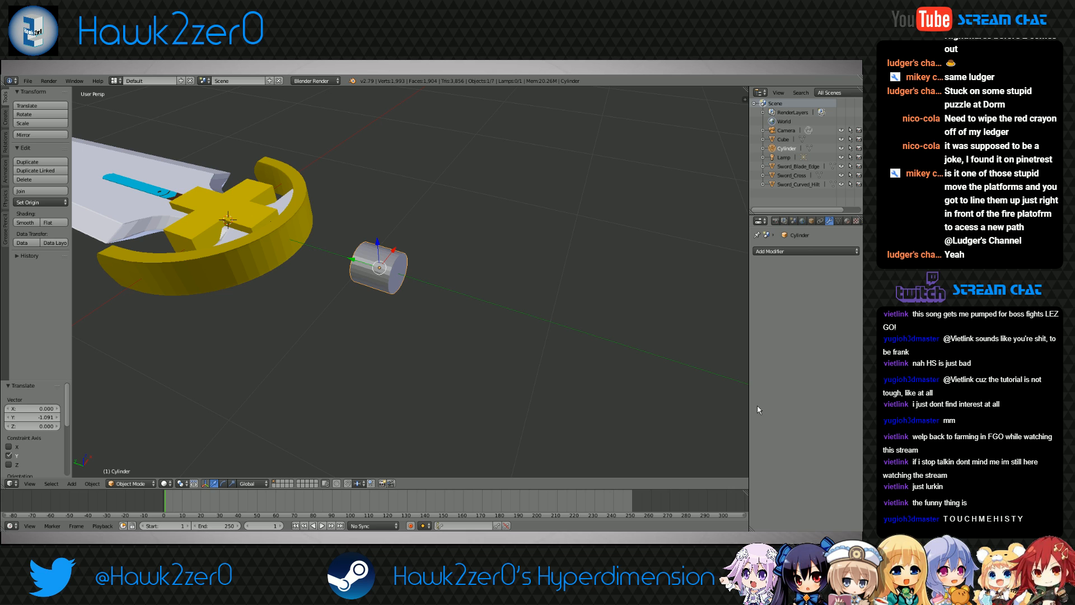
Create a new material on the cylinder and name it Hilt_Gray
{"action": "middle_click_drag", "start_coordinate": [393, 355], "coordinate": [424, 387], "text": "shift"}
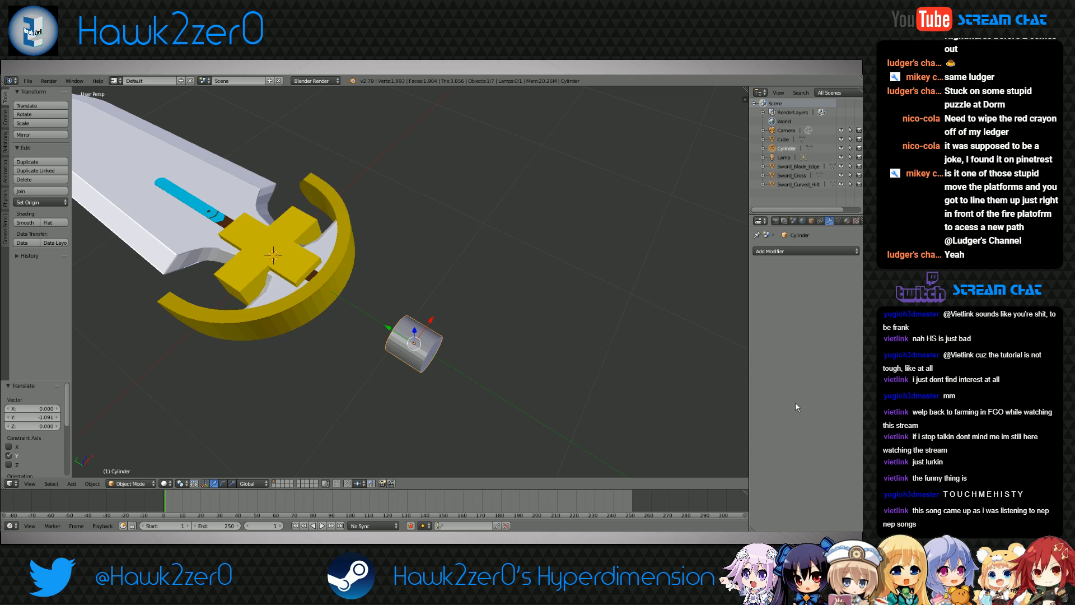
{"action": "middle_click_drag", "start_coordinate": [465, 367], "coordinate": [440, 293]}
{"action": "scroll", "coordinate": [441, 293], "scroll_direction": "up", "scroll_amount": 3}
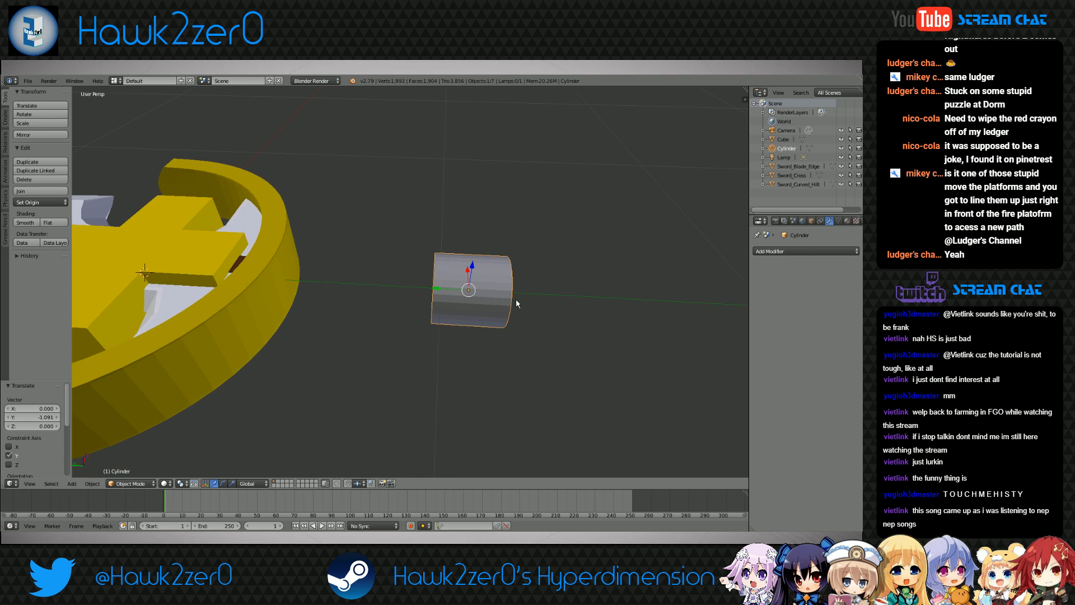
{"action": "left_click", "coordinate": [846, 222]}
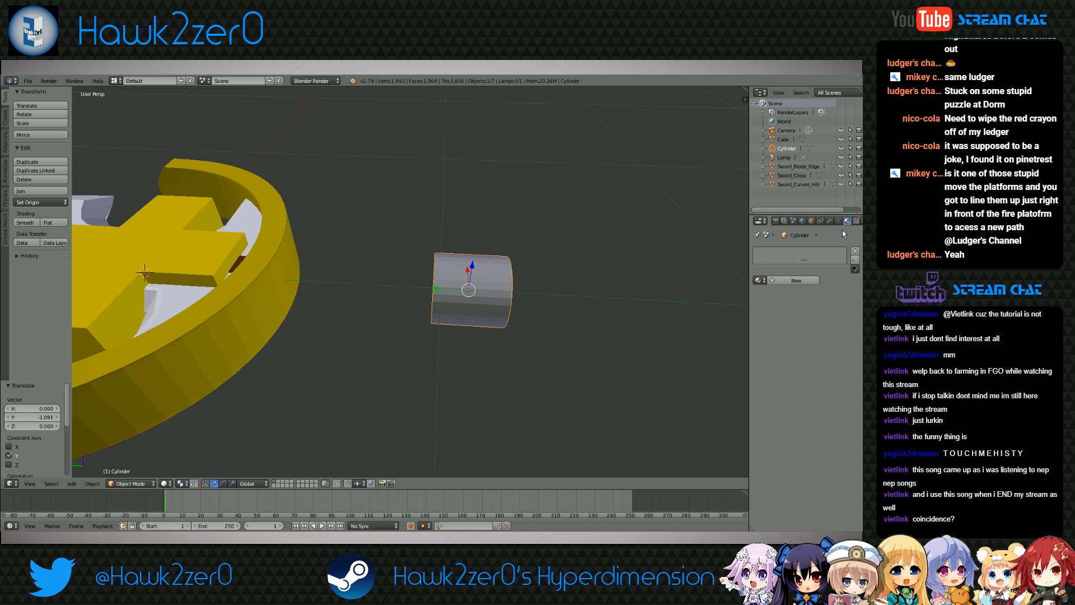
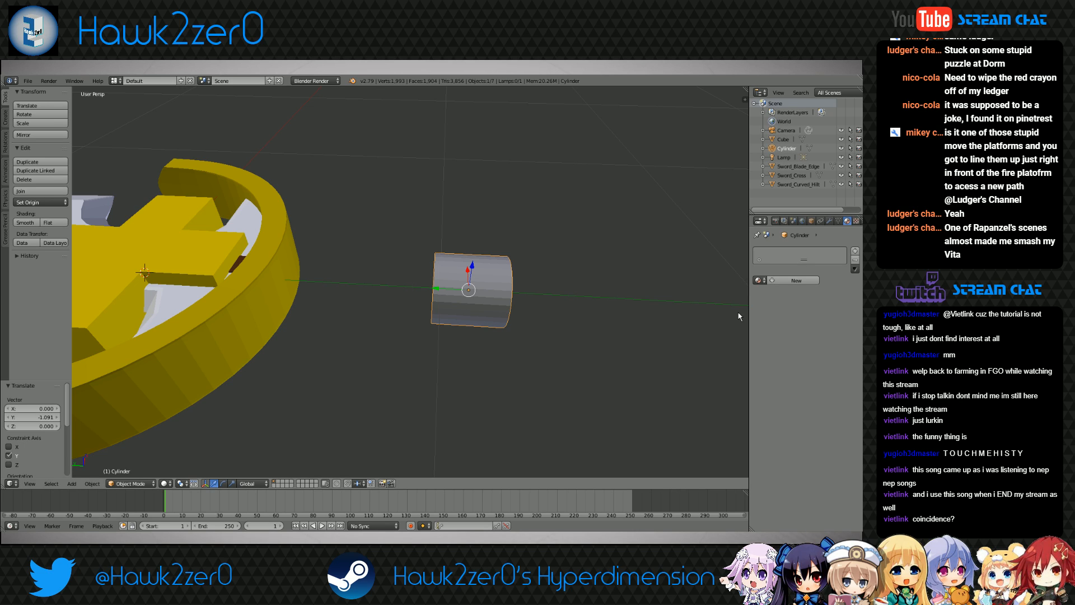
{"action": "middle_click_drag", "start_coordinate": [511, 310], "coordinate": [526, 322], "text": "shift"}
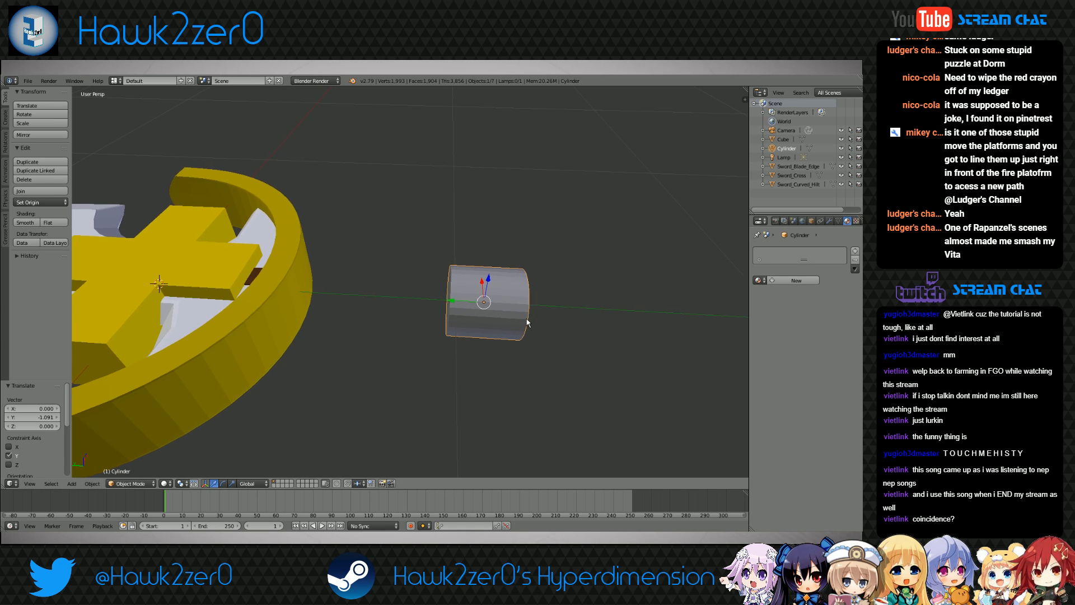
{"action": "left_click", "coordinate": [804, 280]}
{"action": "left_click", "coordinate": [780, 280]}
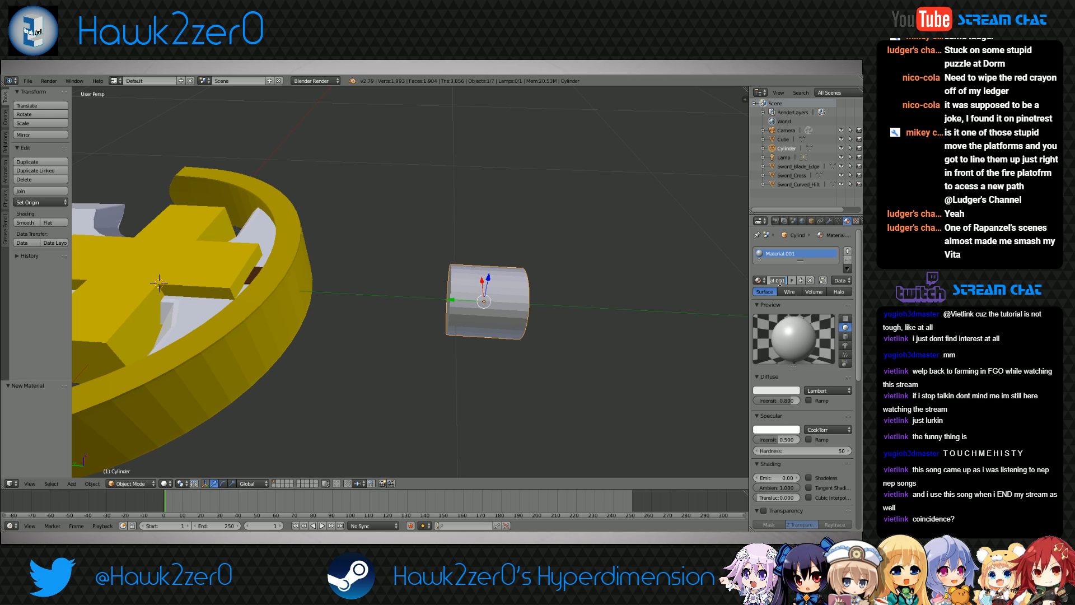
{"action": "type", "text": "Hilt_Gray"}
{"action": "key", "text": "Return"}
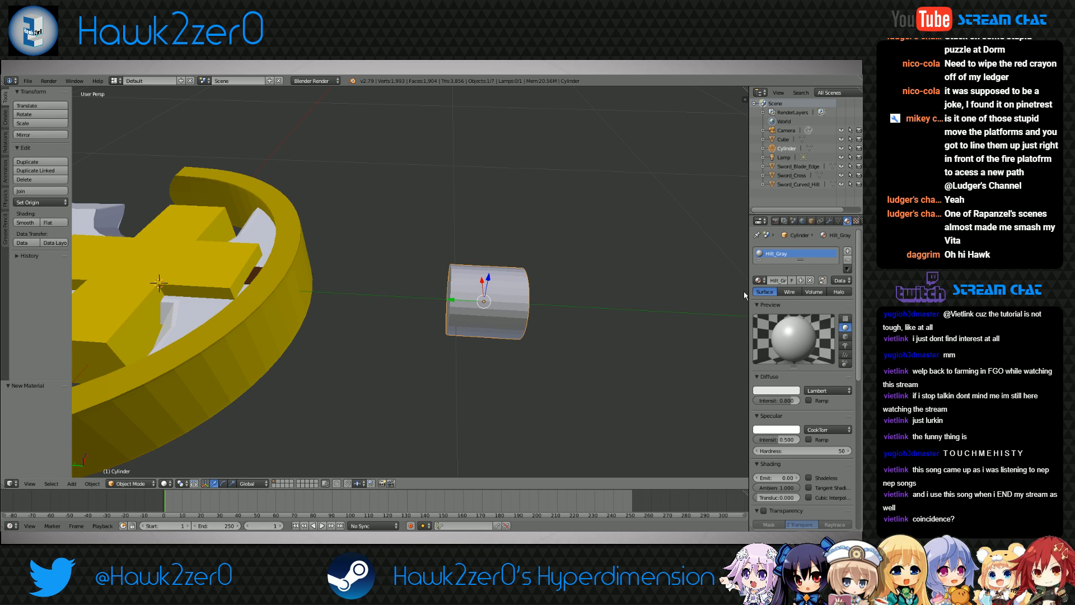
Darken Hilt_Gray's diffuse colour slightly to a light grey and set its diffuse and specular intensities to 1.000
{"action": "middle_click_drag", "start_coordinate": [519, 326], "coordinate": [493, 329], "text": "shift"}
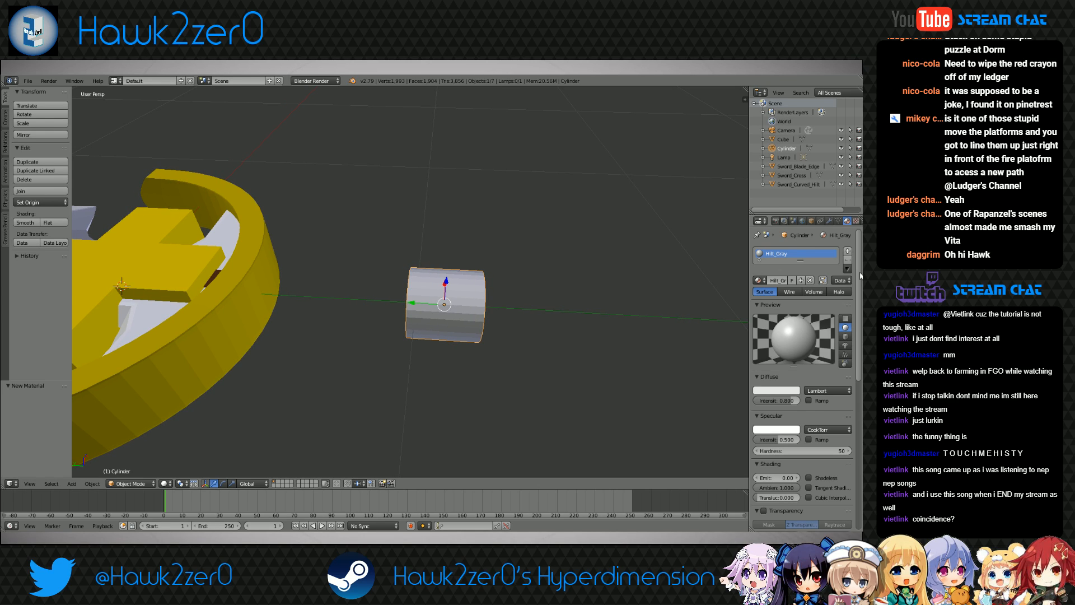
{"action": "left_click", "coordinate": [776, 391]}
{"action": "left_click_drag", "start_coordinate": [793, 306], "coordinate": [793, 281]}
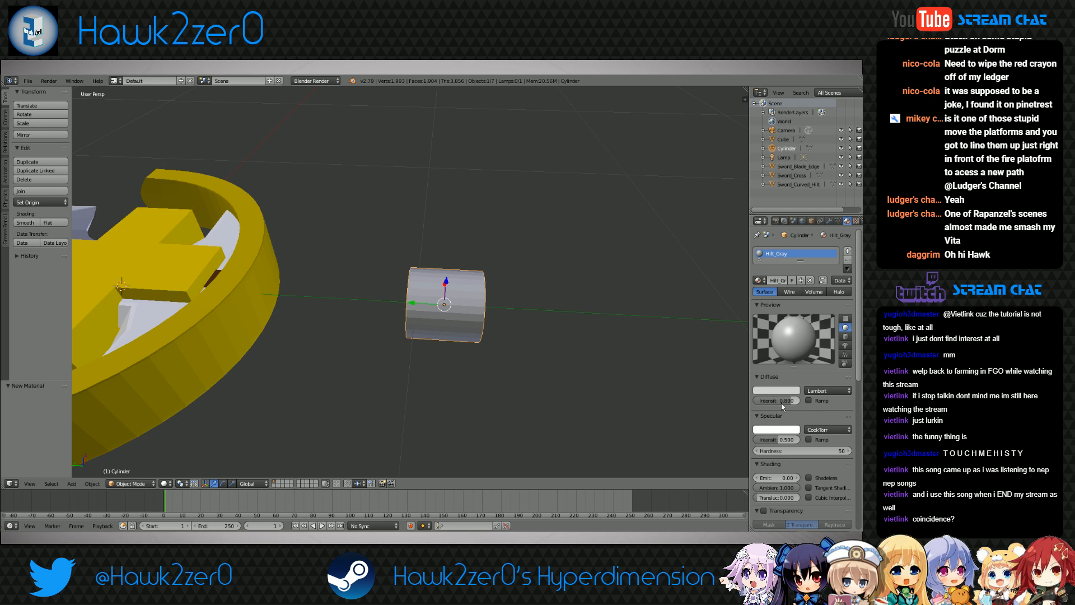
{"action": "left_click_drag", "start_coordinate": [781, 403], "coordinate": [801, 399]}
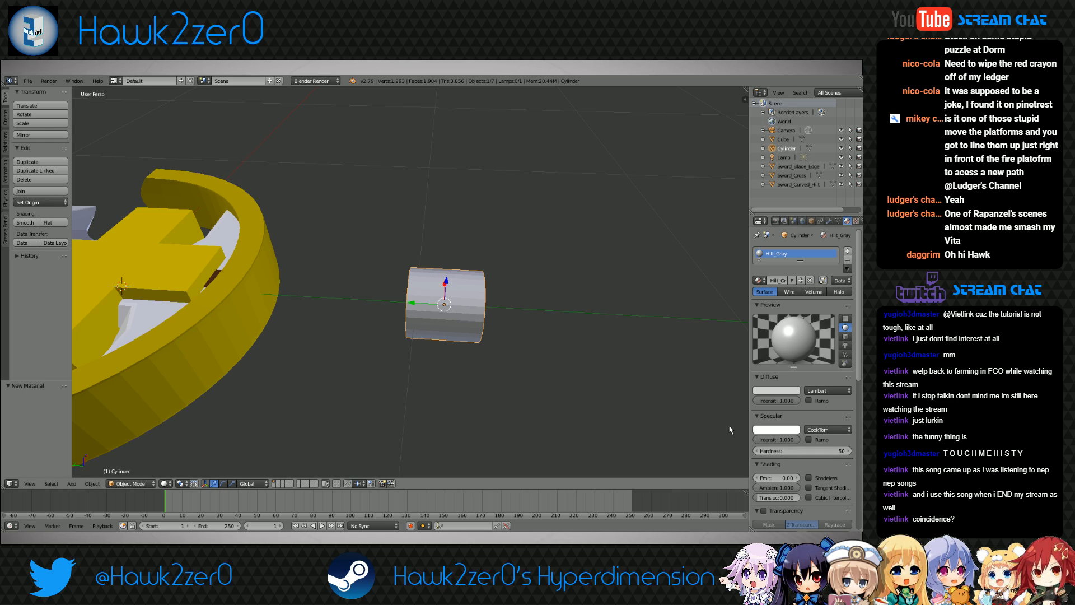
Add a second material slot to the cylinder with a new material named Hilt_Gold
{"action": "left_click", "coordinate": [848, 252]}
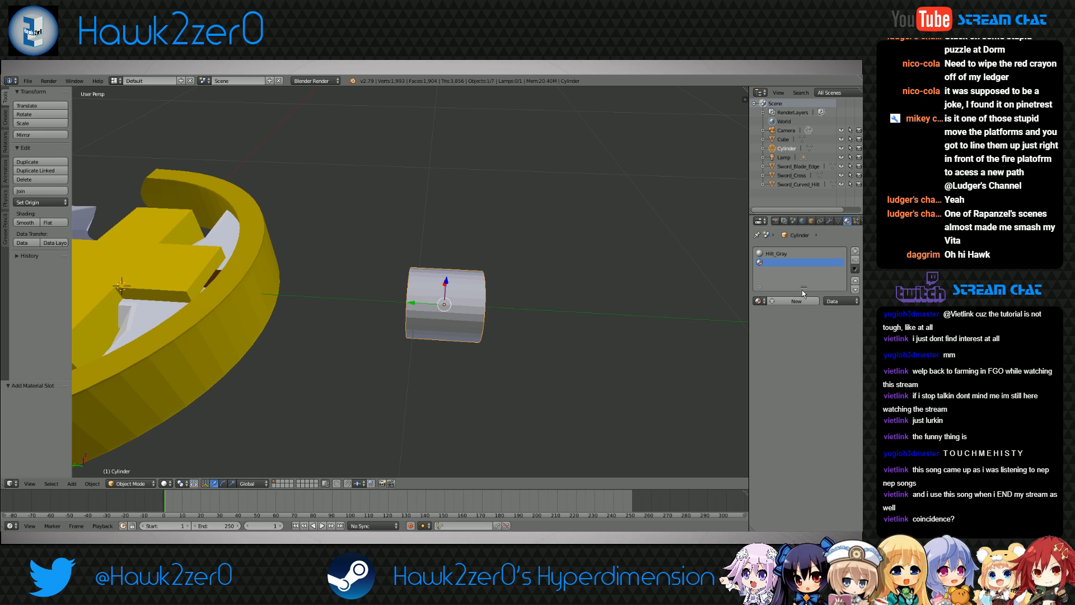
{"action": "left_click", "coordinate": [794, 301]}
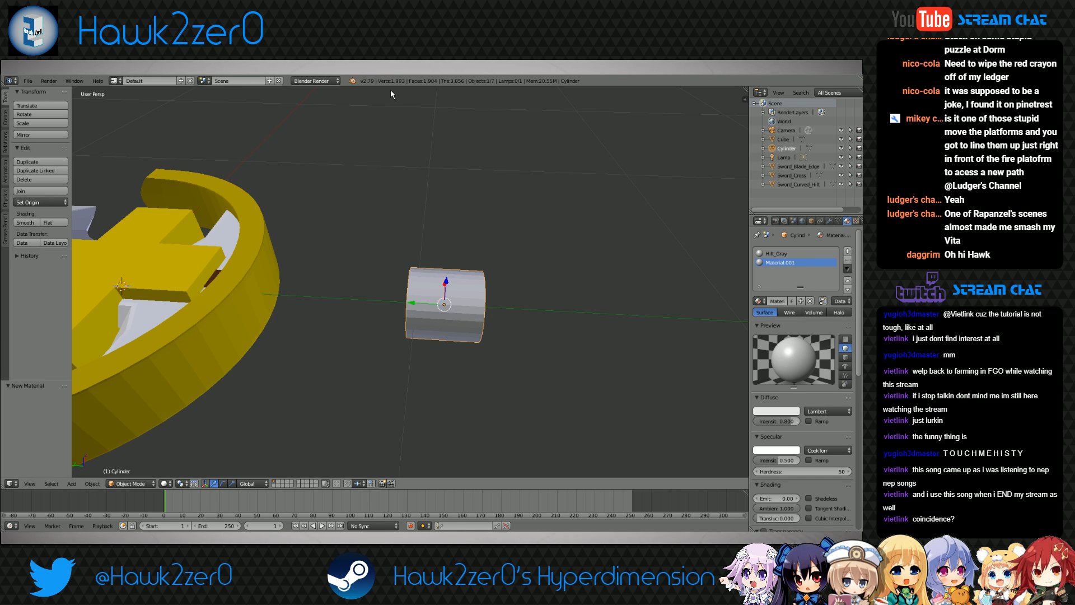
{"action": "left_click", "coordinate": [782, 301]}
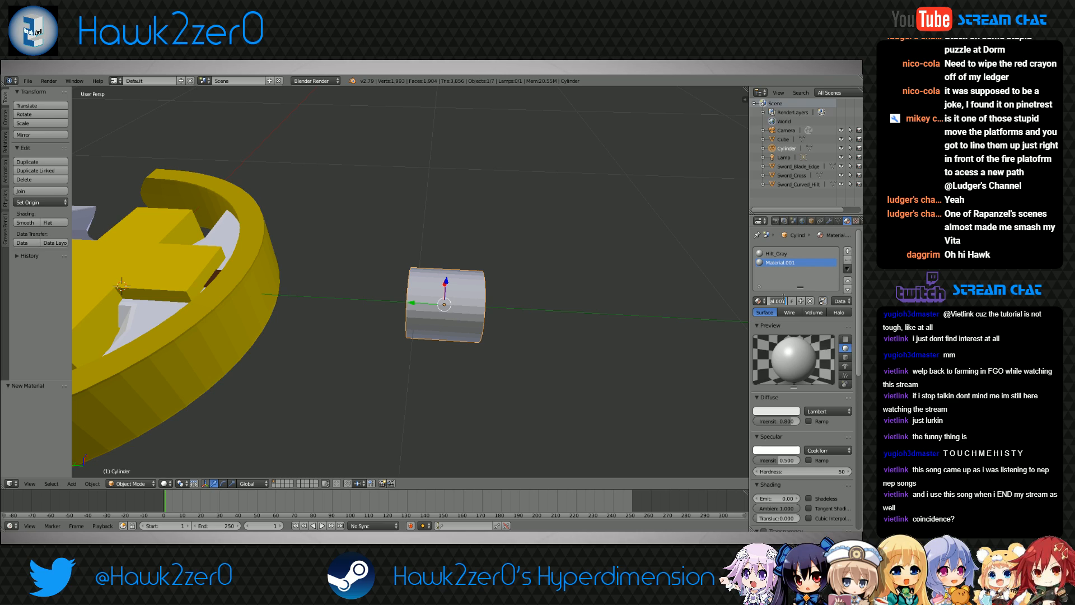
{"action": "type", "text": "Hilt_Gold"}
{"action": "key", "text": "Return"}
Set Hilt_Gold's diffuse colour by sampling the gold of the sword's cross
{"action": "left_click", "coordinate": [781, 411]}
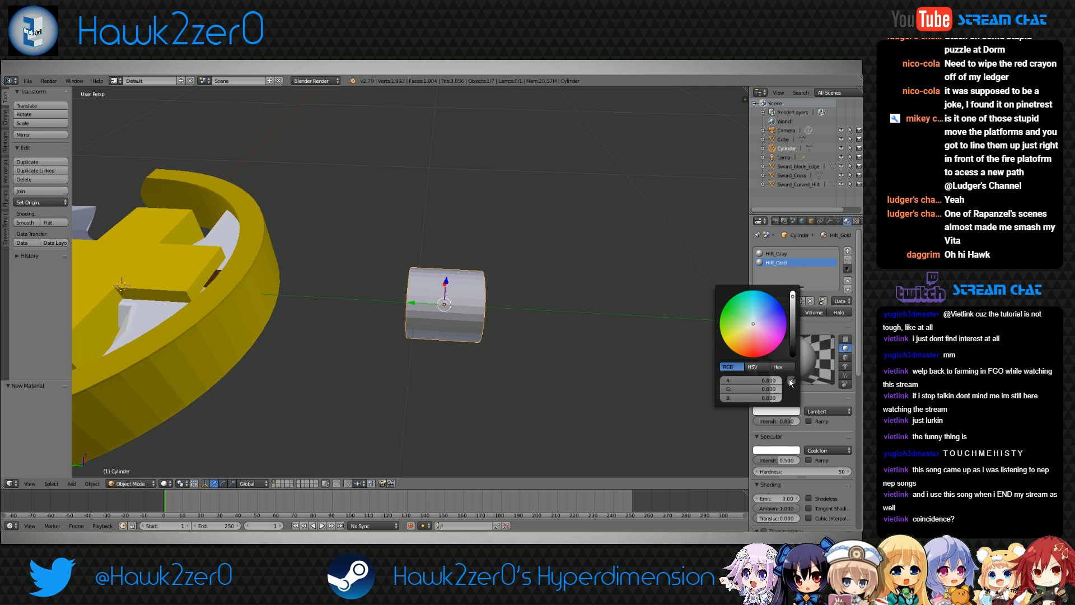
{"action": "left_click", "coordinate": [791, 381]}
{"action": "left_click", "coordinate": [262, 303]}
{"action": "left_click", "coordinate": [784, 412]}
{"action": "left_click", "coordinate": [794, 380]}
{"action": "left_click", "coordinate": [106, 263]}
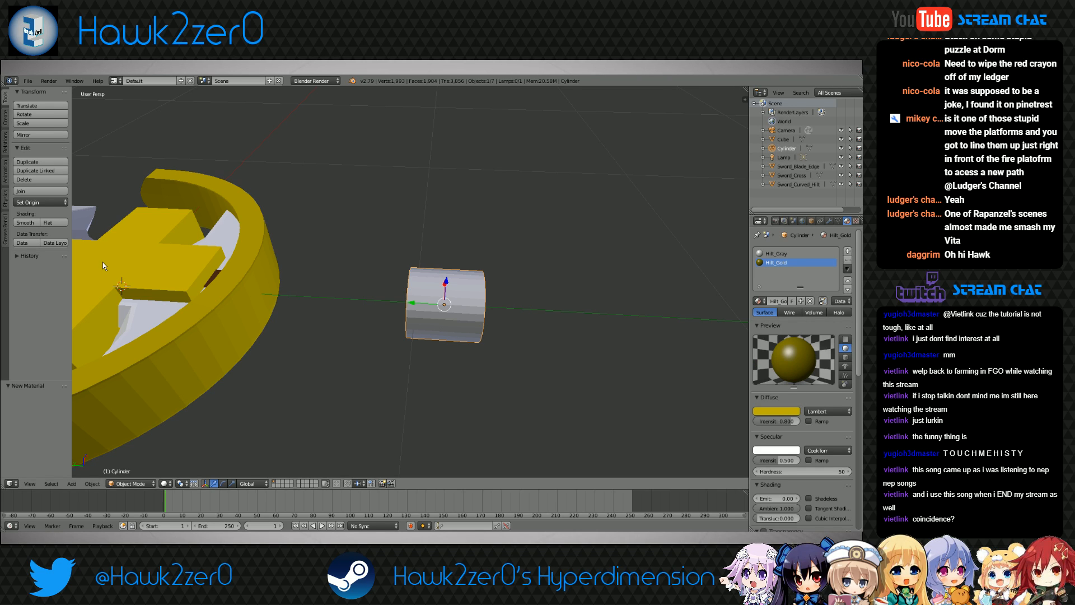
Sample the cross's gold as Hilt_Gold's specular colour and set its diffuse and specular intensities to 1.000
{"action": "left_click", "coordinate": [787, 448]}
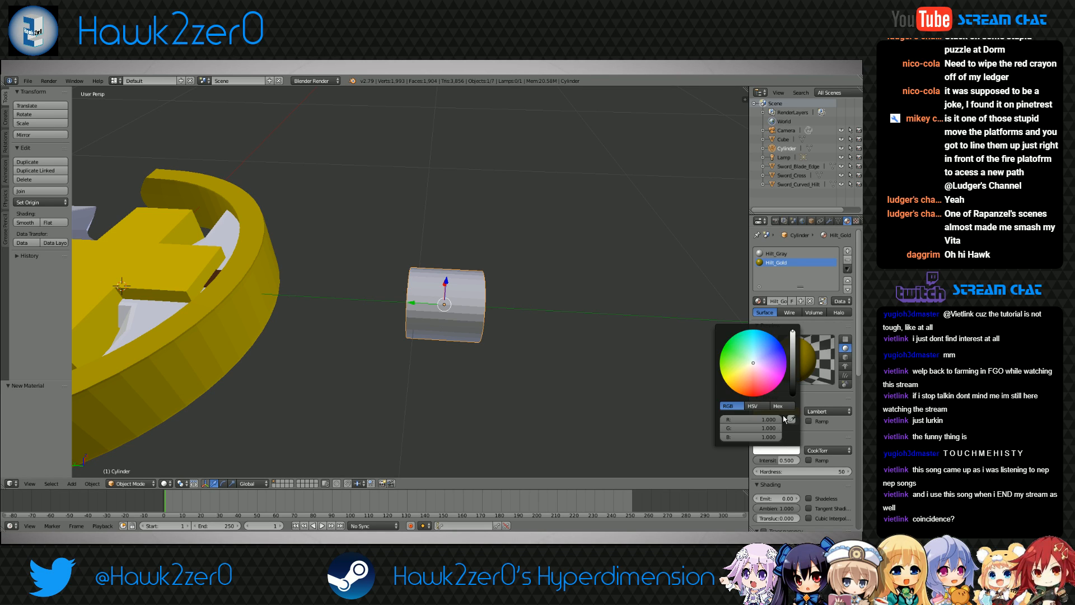
{"action": "left_click", "coordinate": [794, 418]}
{"action": "left_click", "coordinate": [185, 258]}
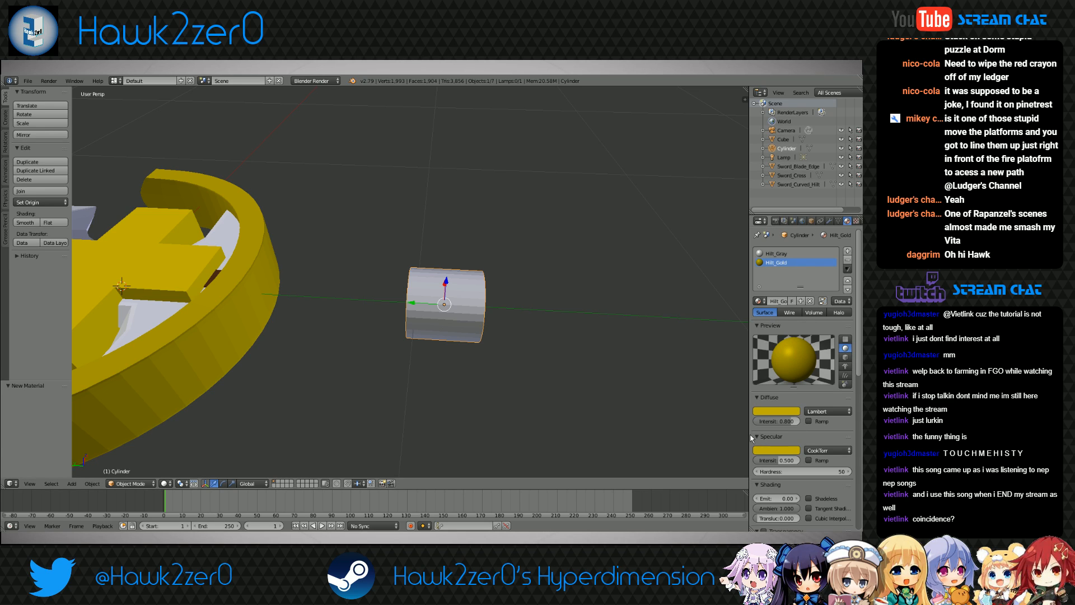
{"action": "left_click_drag", "start_coordinate": [789, 421], "coordinate": [801, 421]}
{"action": "left_click_drag", "start_coordinate": [765, 464], "coordinate": [790, 461]}
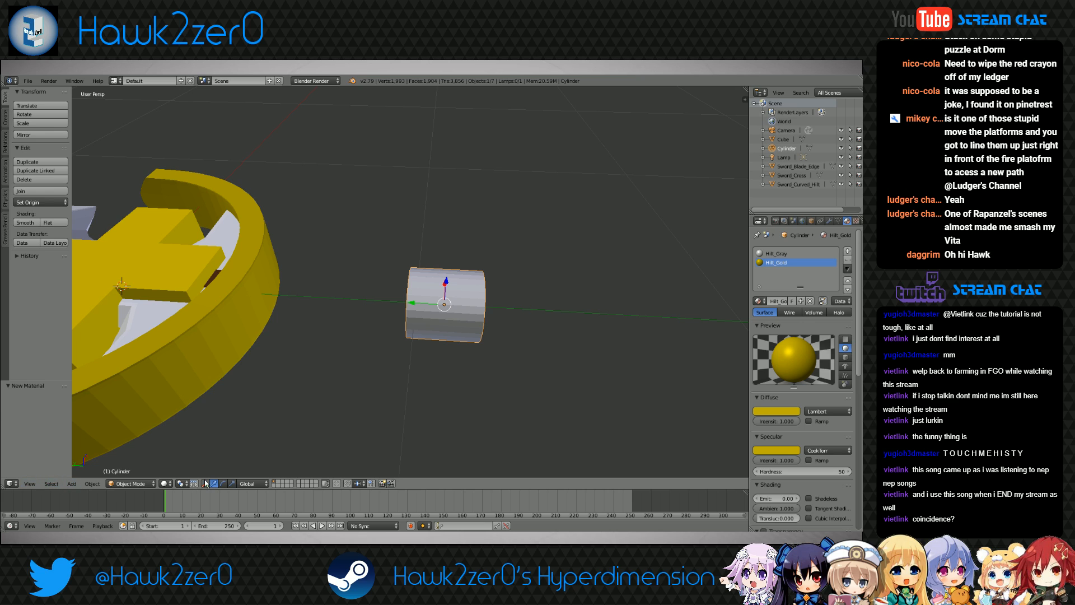
Move the cylinder about 0.5 along Y in top view until it meets the curved hilt
{"action": "key", "text": "a"}
{"action": "right_click", "coordinate": [448, 321]}
{"action": "middle_click_drag", "start_coordinate": [466, 330], "coordinate": [440, 340]}
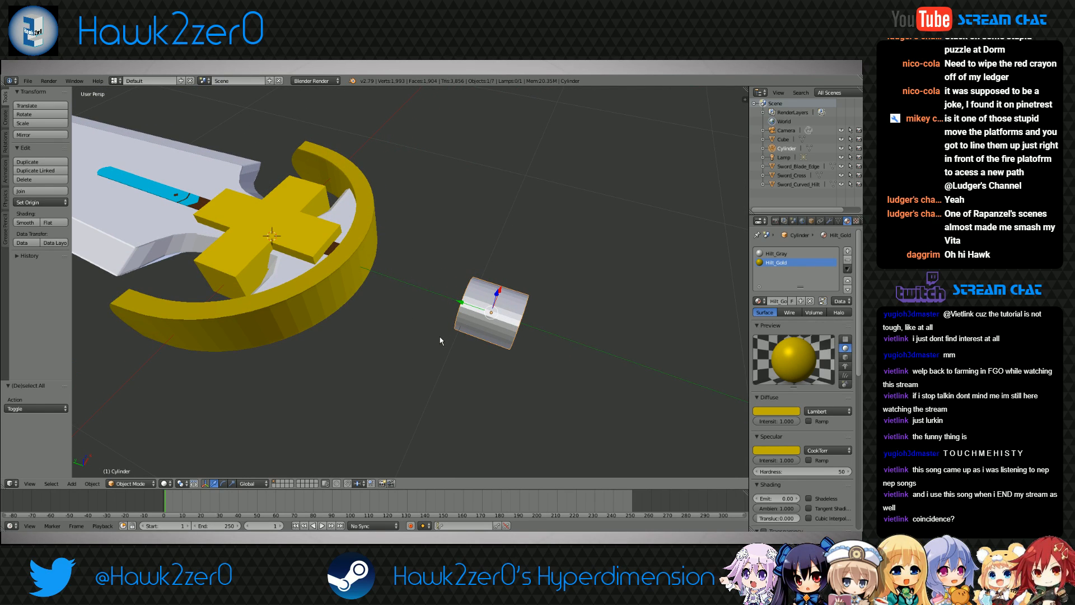
{"action": "key", "text": "KP_7"}
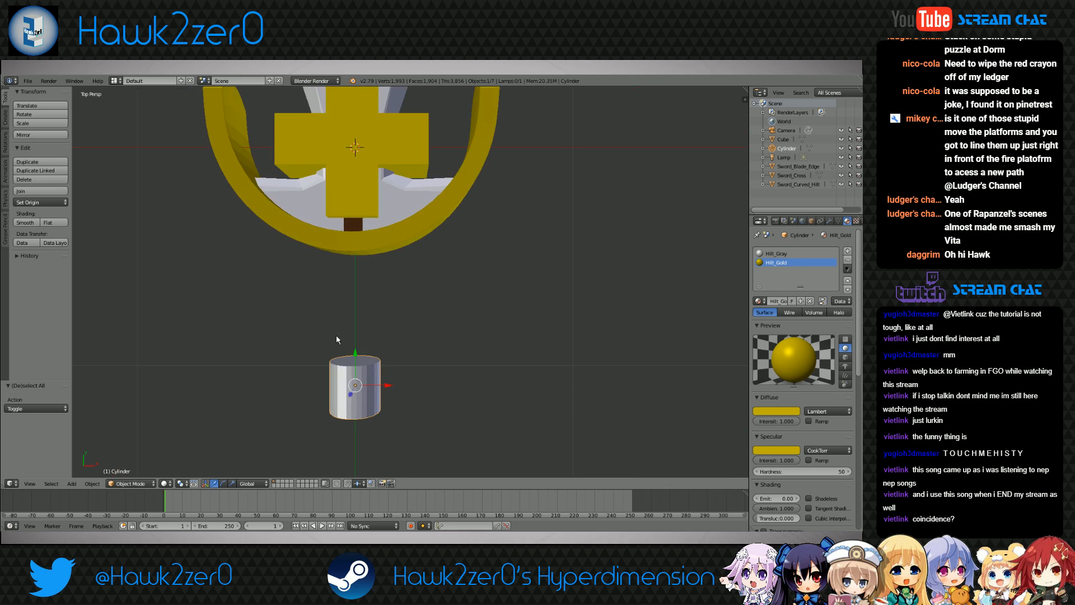
{"action": "middle_click_drag", "start_coordinate": [336, 334], "coordinate": [422, 293], "text": "shift"}
{"action": "key", "text": "g"}
{"action": "key", "text": "y"}
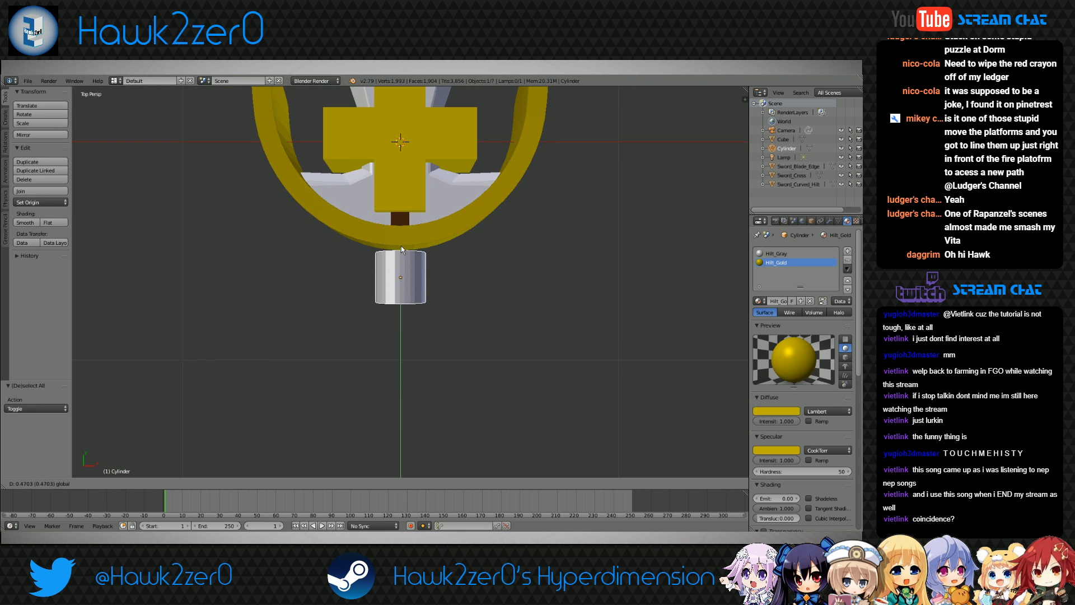
{"action": "left_click", "coordinate": [403, 241]}
Adjust the cylinder's overall size, ending with a scale of 0.707, and nudge it about 0.008 along Y against the hilt
{"action": "key", "text": "s"}
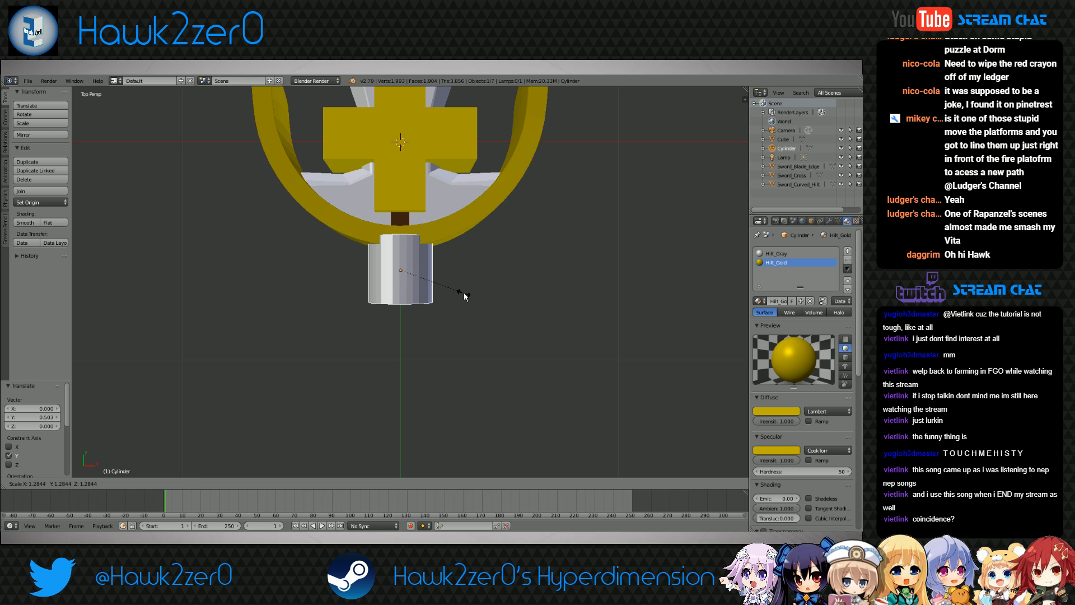
{"action": "left_click", "coordinate": [464, 292]}
{"action": "middle_click_drag", "start_coordinate": [463, 292], "coordinate": [462, 338]}
{"action": "key", "text": "s"}
{"action": "left_click", "coordinate": [441, 313]}
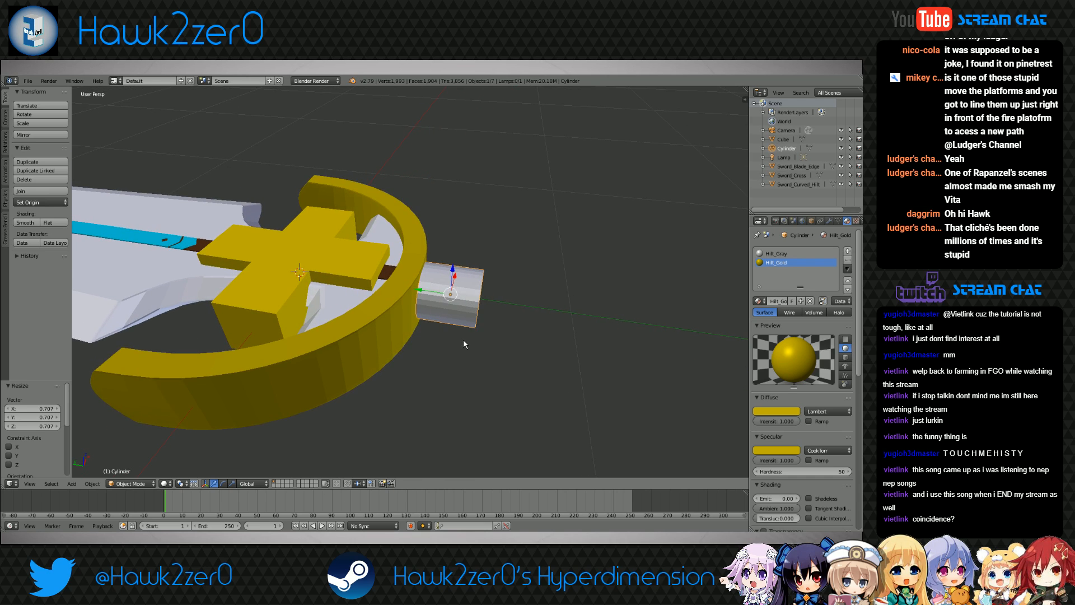
{"action": "key", "text": "g"}
{"action": "key", "text": "y"}
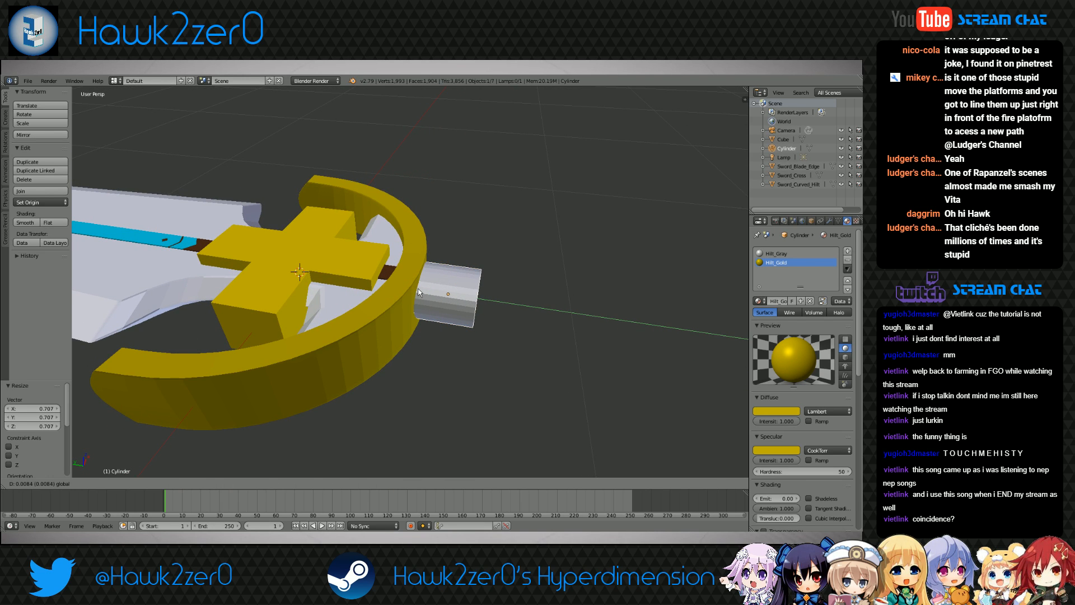
{"action": "left_click", "coordinate": [419, 292]}
Shorten the cylinder in Edit Mode by moving its outer end face about 0.07 along Y towards the curved hilt
{"action": "middle_click_drag", "start_coordinate": [419, 292], "coordinate": [442, 330]}
{"action": "left_click", "coordinate": [135, 484]}
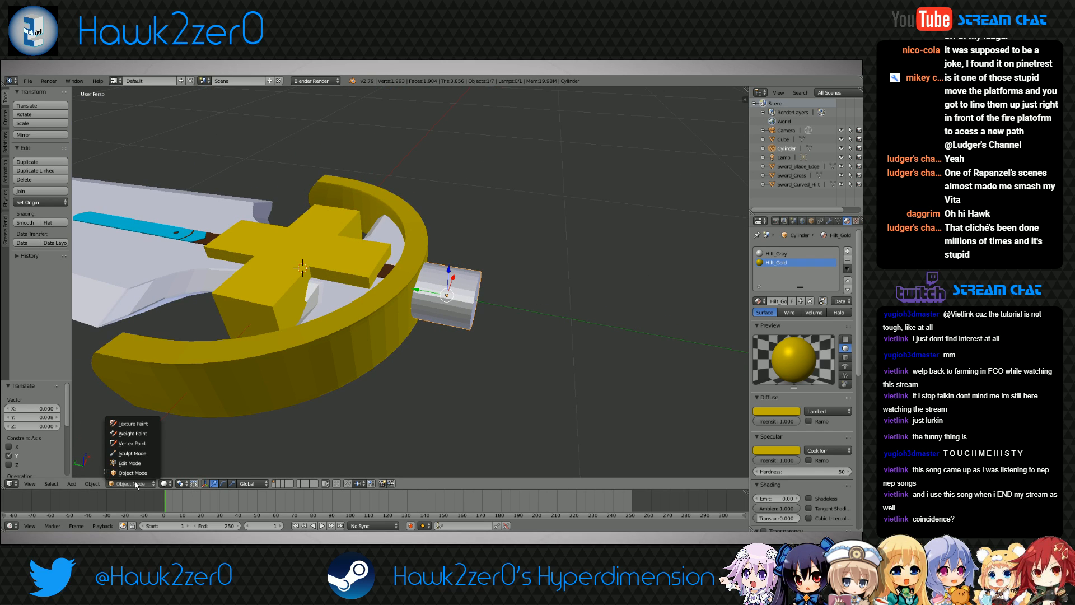
{"action": "left_click", "coordinate": [130, 463]}
{"action": "mouse_move", "coordinate": [448, 379]}
{"action": "middle_mouse_down", "text": "shift"}
{"action": "mouse_move", "coordinate": [361, 366]}
{"action": "mouse_move", "coordinate": [443, 363]}
{"action": "mouse_move", "coordinate": [433, 391]}
{"action": "middle_mouse_up", "text": "shift"}
{"action": "scroll", "coordinate": [433, 390], "scroll_direction": "up", "scroll_amount": 3}
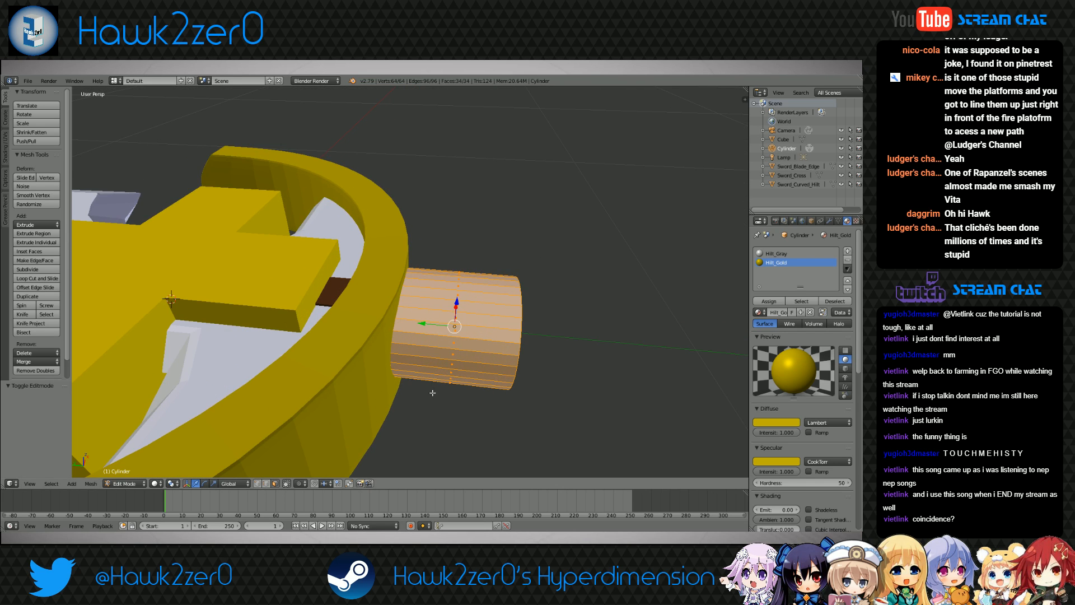
{"action": "key", "text": "a"}
{"action": "right_click", "coordinate": [480, 349]}
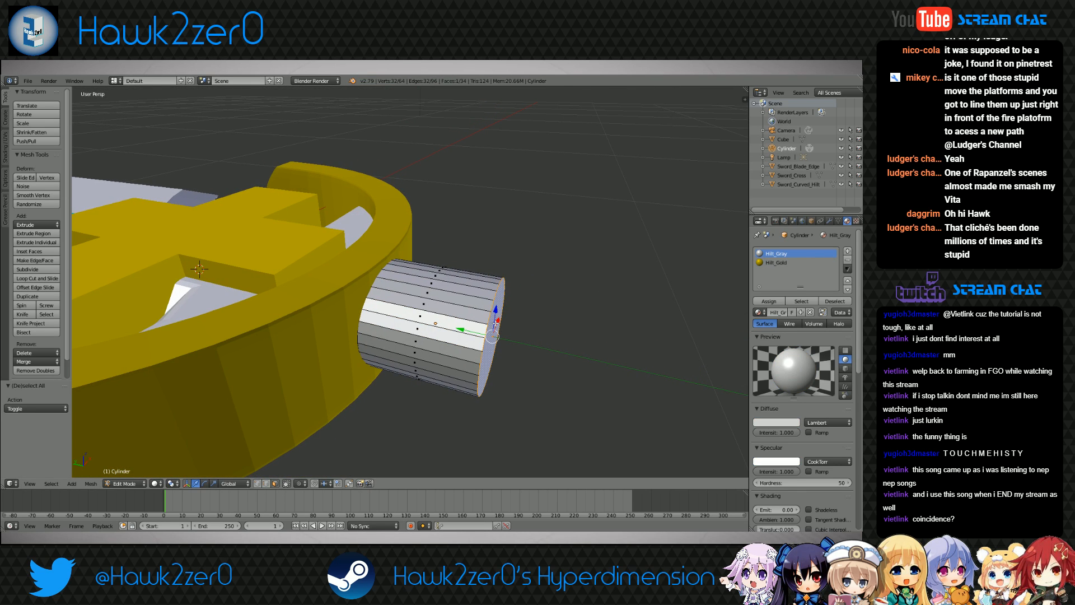
{"action": "middle_click_drag", "start_coordinate": [479, 349], "coordinate": [468, 374]}
{"action": "key", "text": "g"}
{"action": "key", "text": "y"}
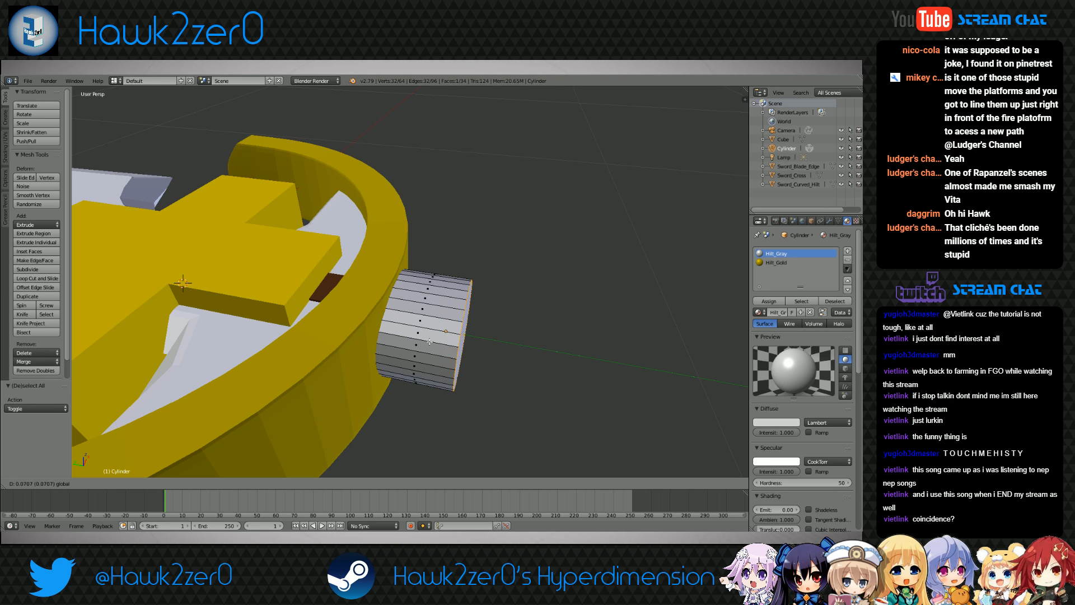
{"action": "left_click", "coordinate": [429, 342]}
Add a centred loop cut around the cylinder and scale it by 1.306 to make the middle bulge
{"action": "middle_click_drag", "start_coordinate": [430, 342], "coordinate": [433, 330]}
{"action": "key", "text": "ctrl+r"}
{"action": "left_click", "coordinate": [434, 331]}
{"action": "right_click", "coordinate": [433, 330]}
{"action": "key", "text": "s"}
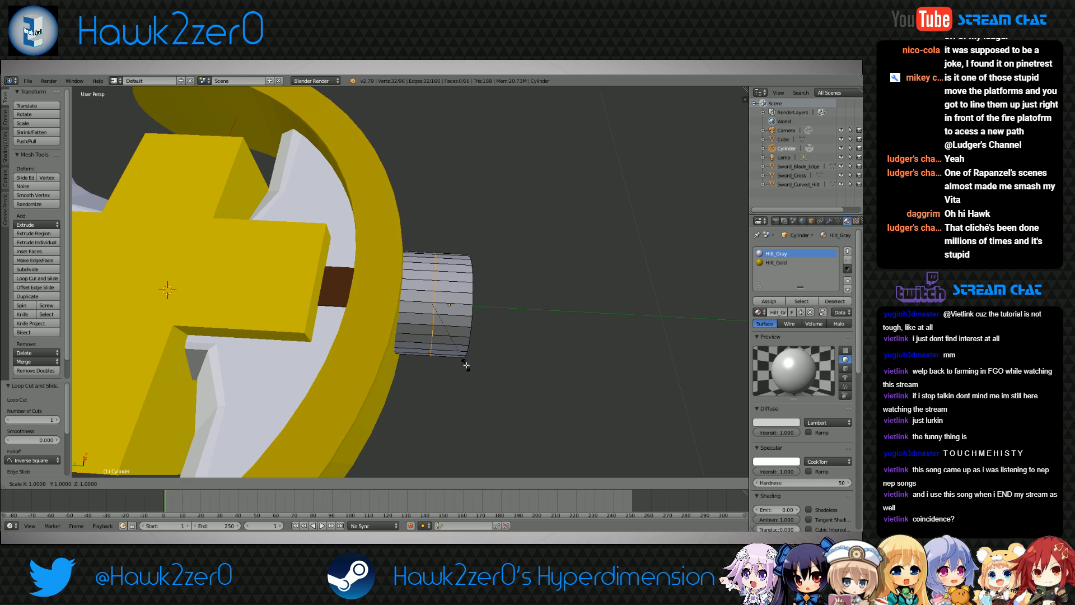
{"action": "left_click", "coordinate": [684, 467]}
{"action": "middle_click_drag", "start_coordinate": [685, 468], "coordinate": [235, 380]}
Select the cylinder's outer end face in face select mode and extrude it outward about 0.047
{"action": "left_click", "coordinate": [126, 483]}
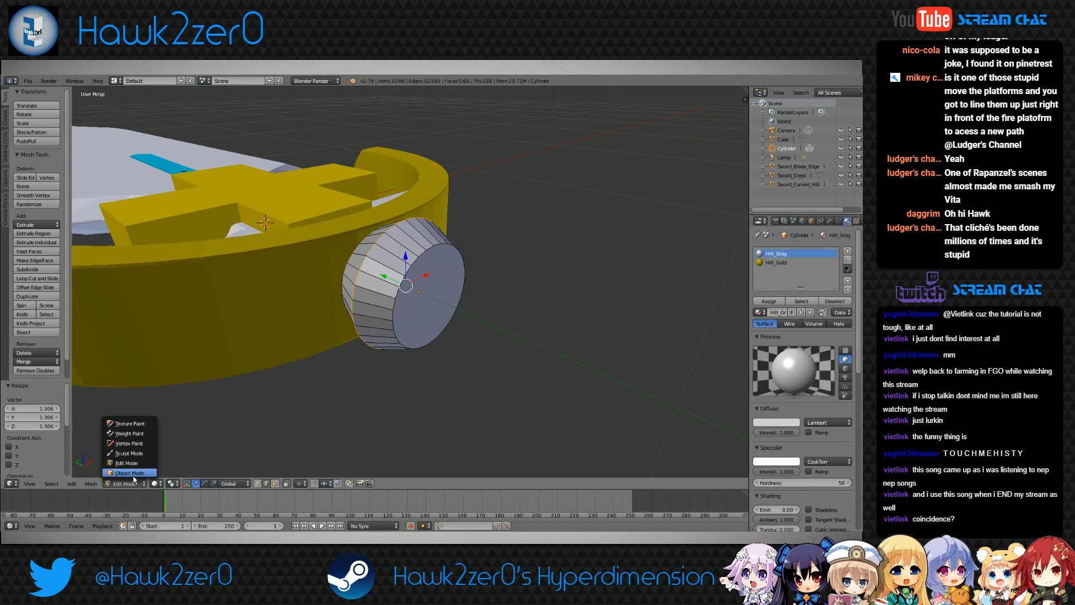
{"action": "left_click", "coordinate": [275, 483]}
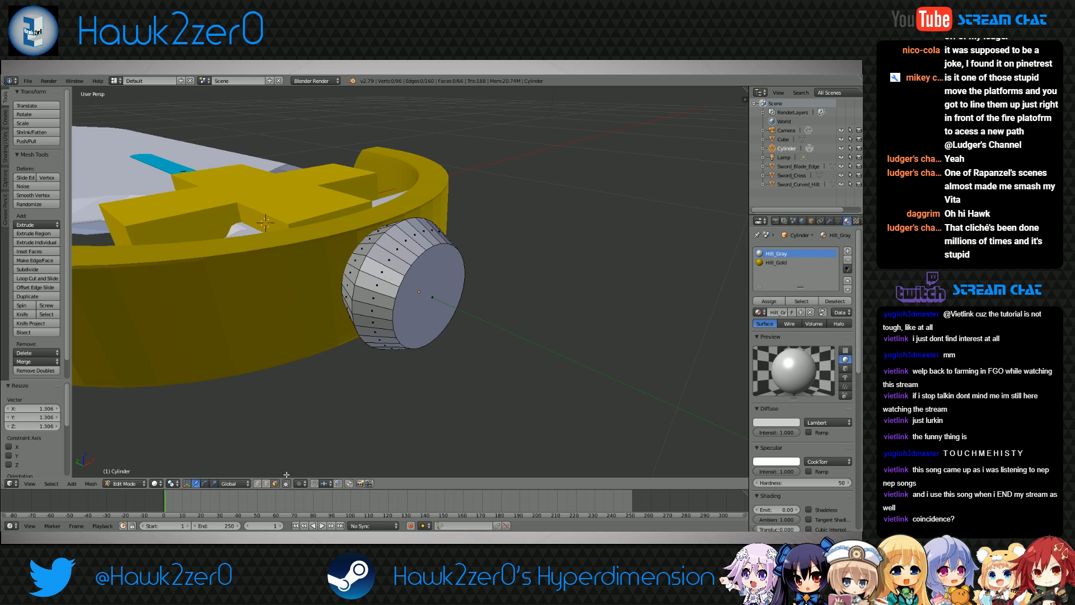
{"action": "right_click", "coordinate": [434, 297]}
{"action": "middle_click_drag", "start_coordinate": [518, 390], "coordinate": [483, 364], "text": "shift"}
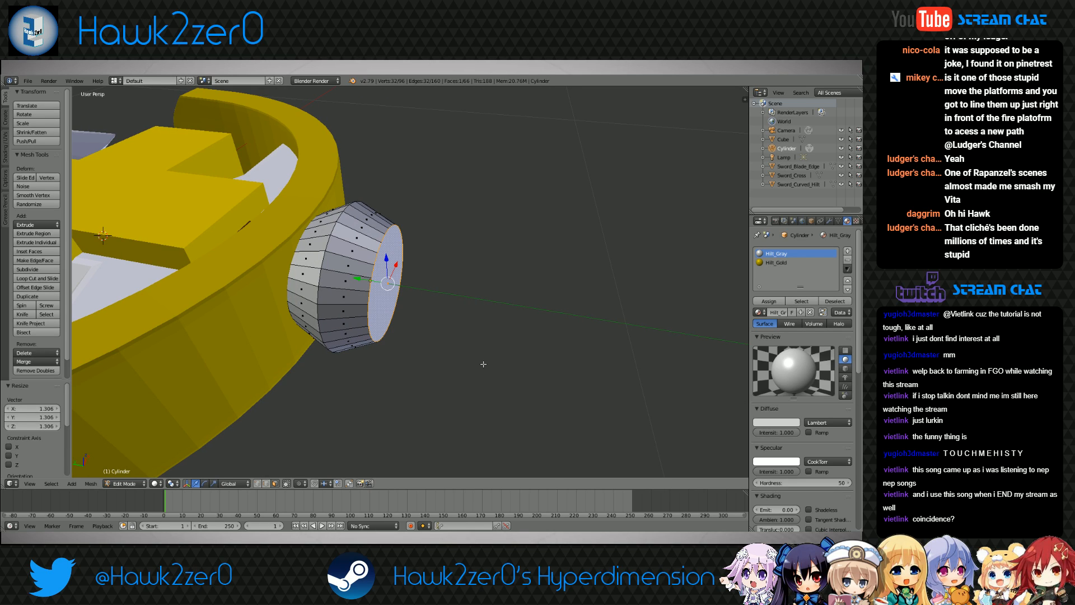
{"action": "key", "text": "e"}
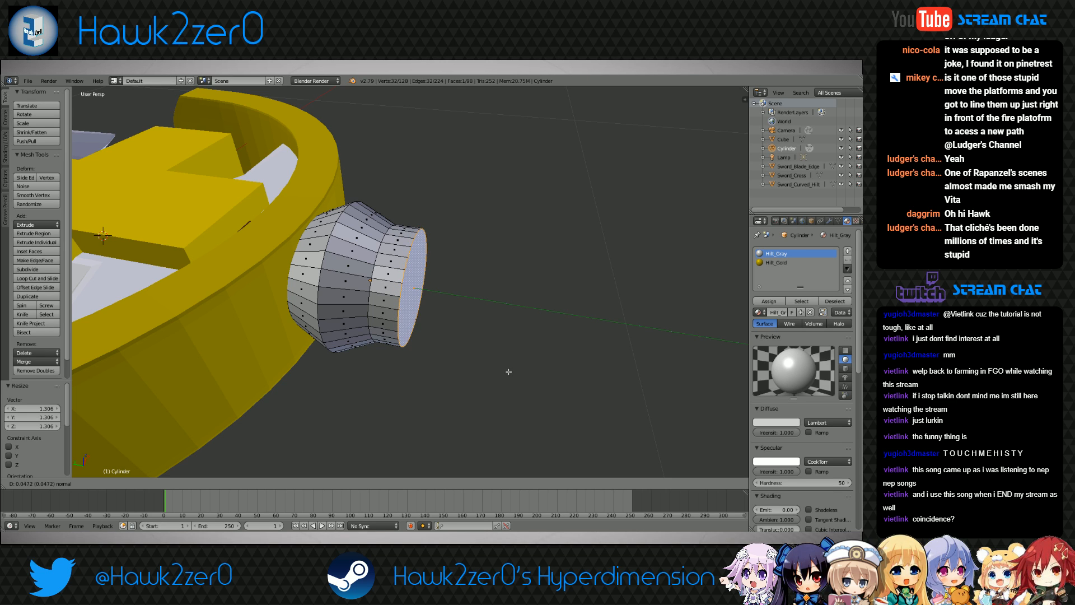
{"action": "left_click", "coordinate": [509, 372]}
Try to flare the extruded end face by scaling it about 2.581, and undo the scaling
{"action": "scroll", "coordinate": [510, 372], "scroll_direction": "down", "scroll_amount": 4}
{"action": "scroll", "coordinate": [510, 372], "scroll_direction": "down", "scroll_amount": 1}
{"action": "key", "text": "s"}
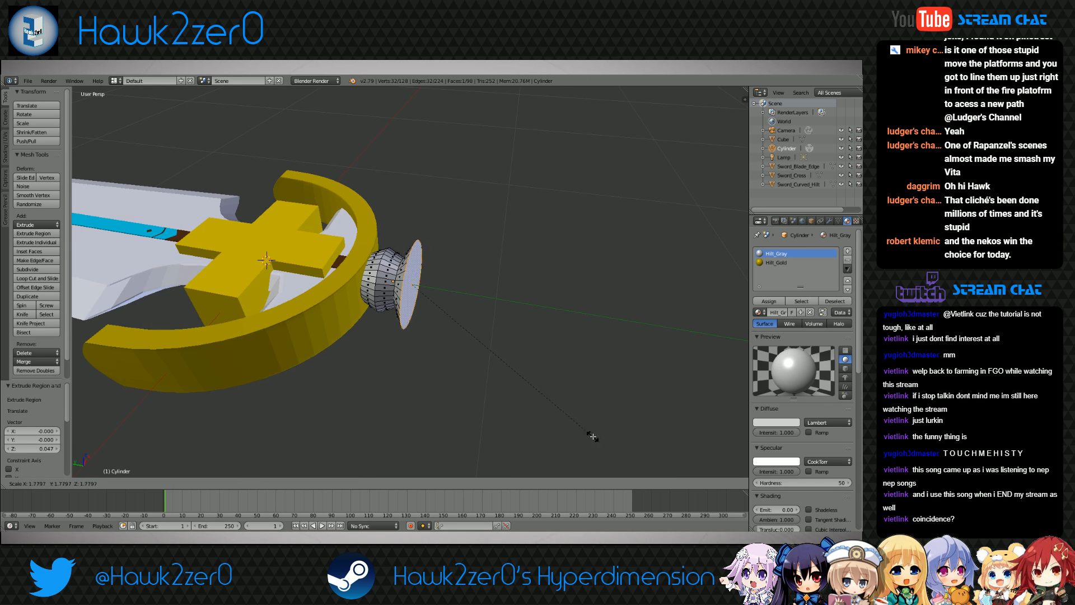
{"action": "left_click", "coordinate": [683, 105]}
{"action": "middle_click_drag", "start_coordinate": [557, 236], "coordinate": [487, 285], "text": "shift"}
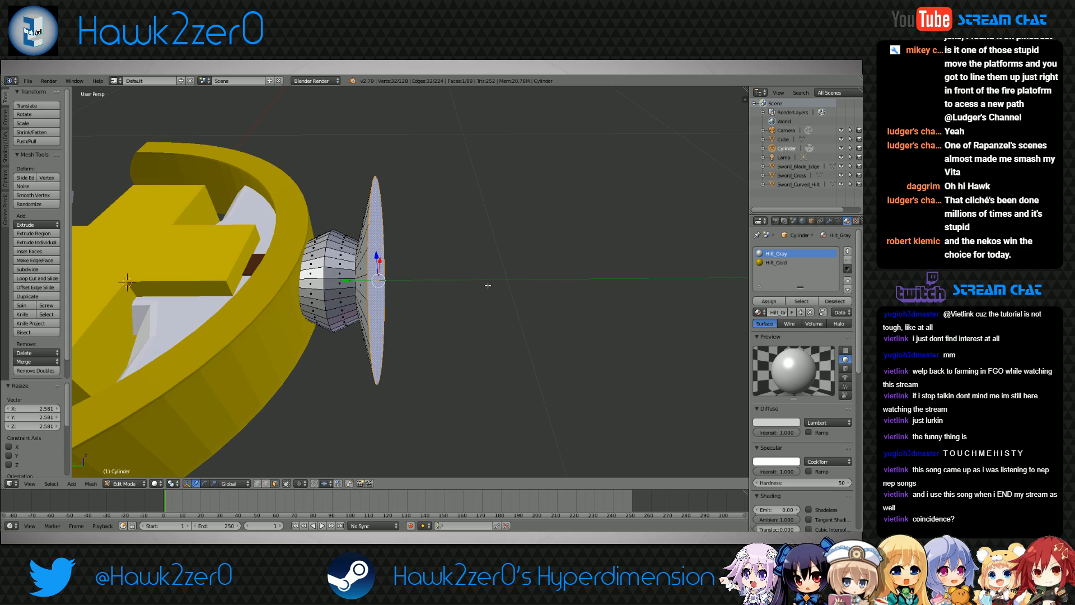
{"action": "key", "text": "ctrl+z"}
Move the end face about -0.090 along Y and flare the lengthened section with a middle loop cut scaled by 2.502
{"action": "key", "text": "e"}
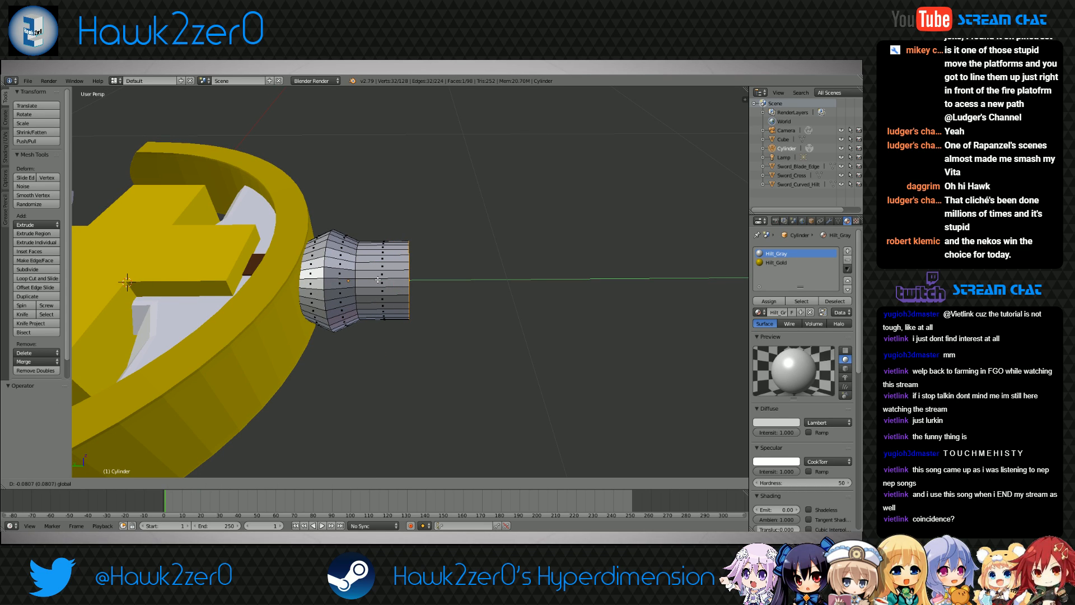
{"action": "left_click", "coordinate": [382, 280]}
{"action": "key", "text": "ctrl+r"}
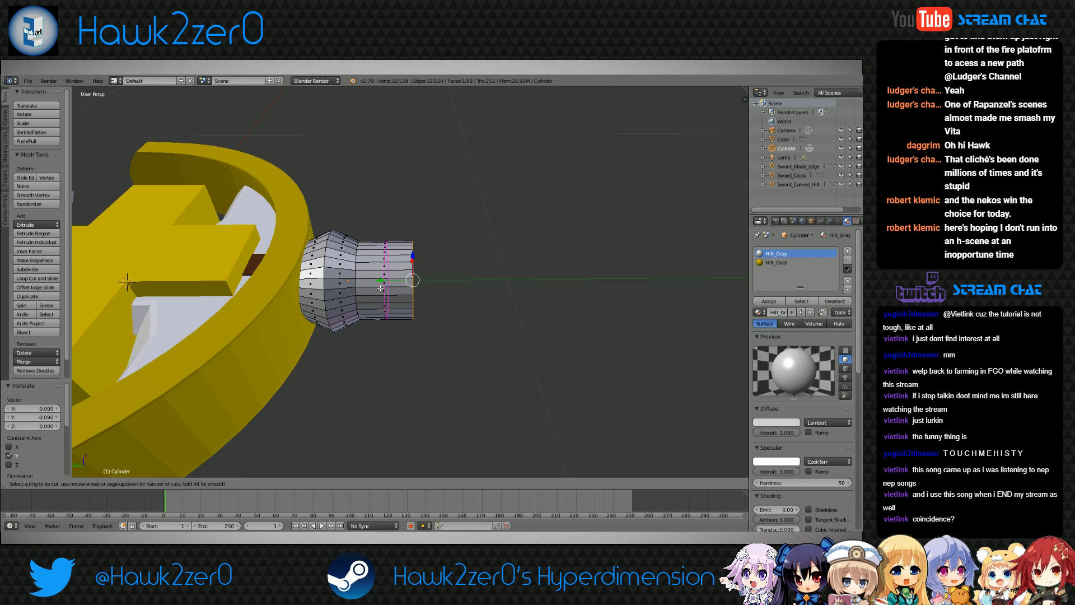
{"action": "left_click", "coordinate": [381, 288]}
{"action": "key", "text": "s"}
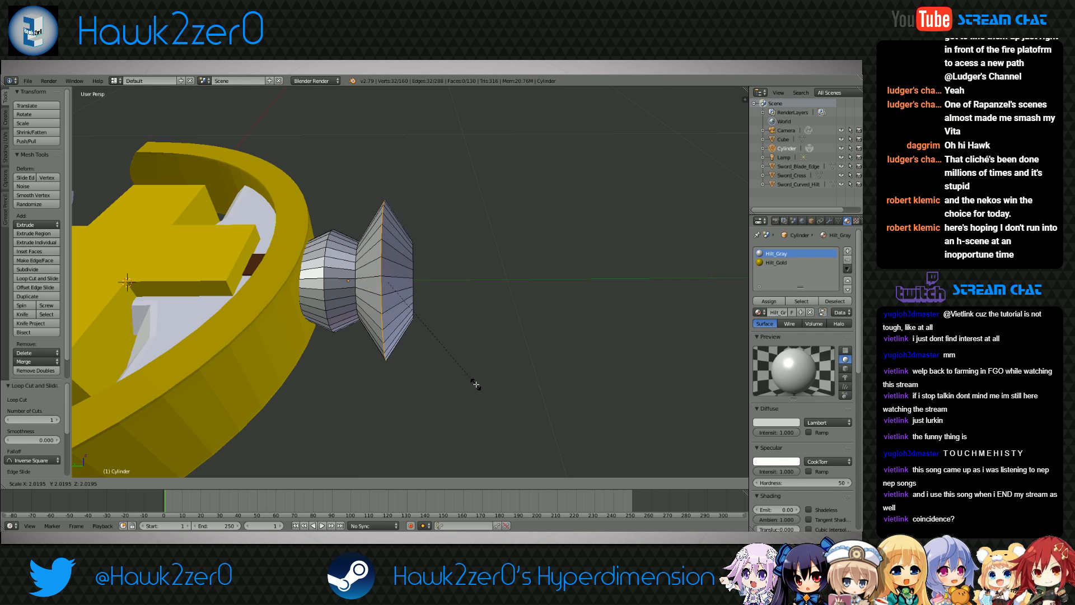
{"action": "left_click", "coordinate": [501, 406]}
Add a loop cut around the bulging section and slide it close to where the flared section begins
{"action": "middle_click_drag", "start_coordinate": [501, 405], "coordinate": [472, 379]}
{"action": "middle_click_drag", "start_coordinate": [399, 305], "coordinate": [432, 312]}
{"action": "scroll", "coordinate": [431, 313], "scroll_direction": "up", "scroll_amount": 4}
{"action": "key", "text": "ctrl+r"}
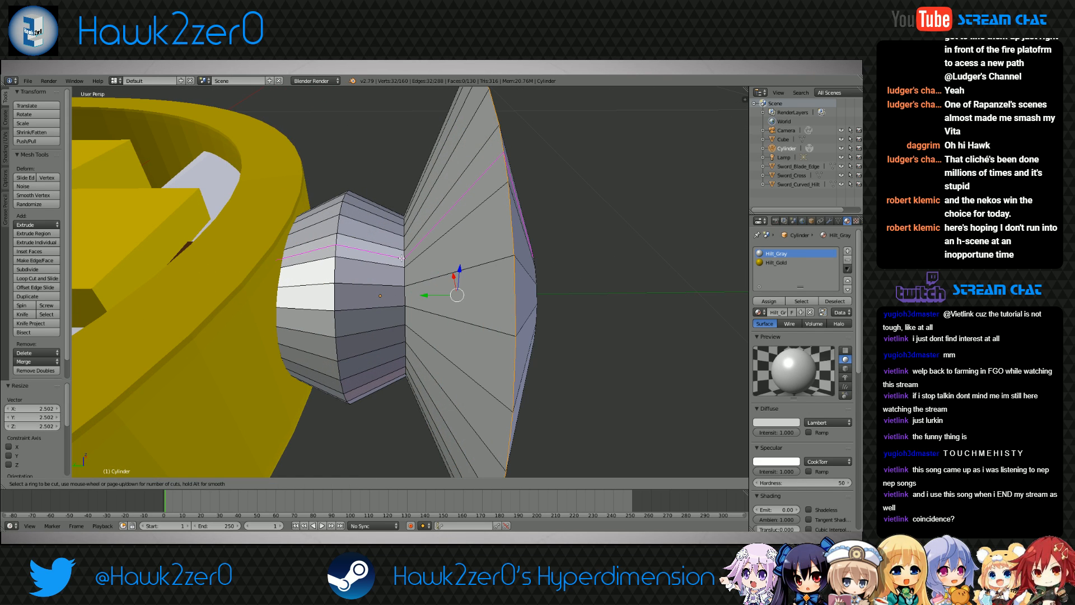
{"action": "left_click", "coordinate": [386, 303]}
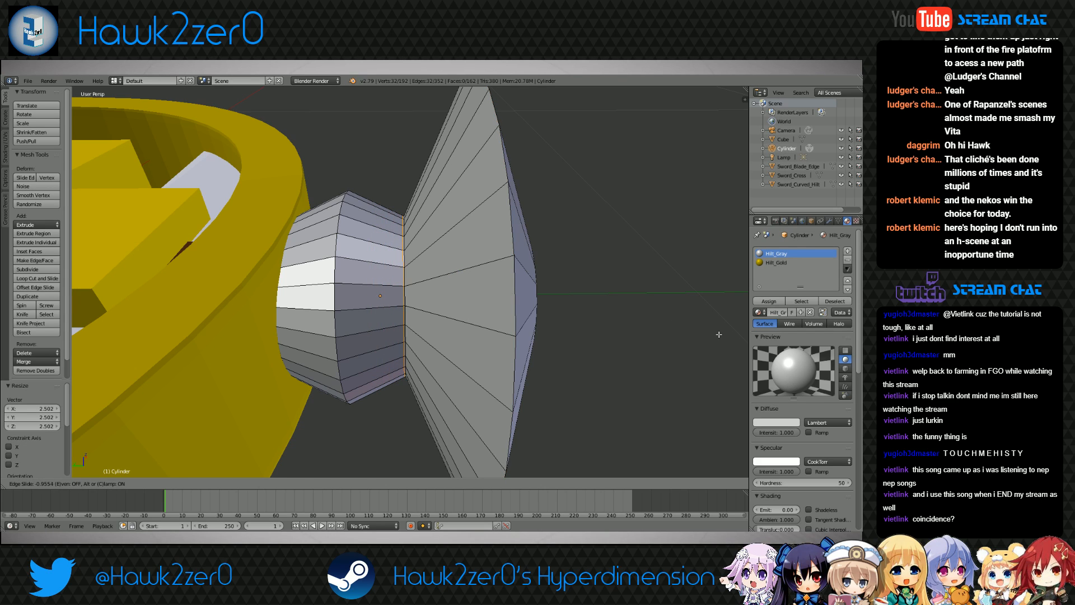
Place edge loops close to the joint between the pommel's rounded knob and its flared disc, one on each side
{"action": "left_click", "coordinate": [719, 335]}
{"action": "key", "text": "ctrl+r"}
{"action": "left_click", "coordinate": [482, 330]}
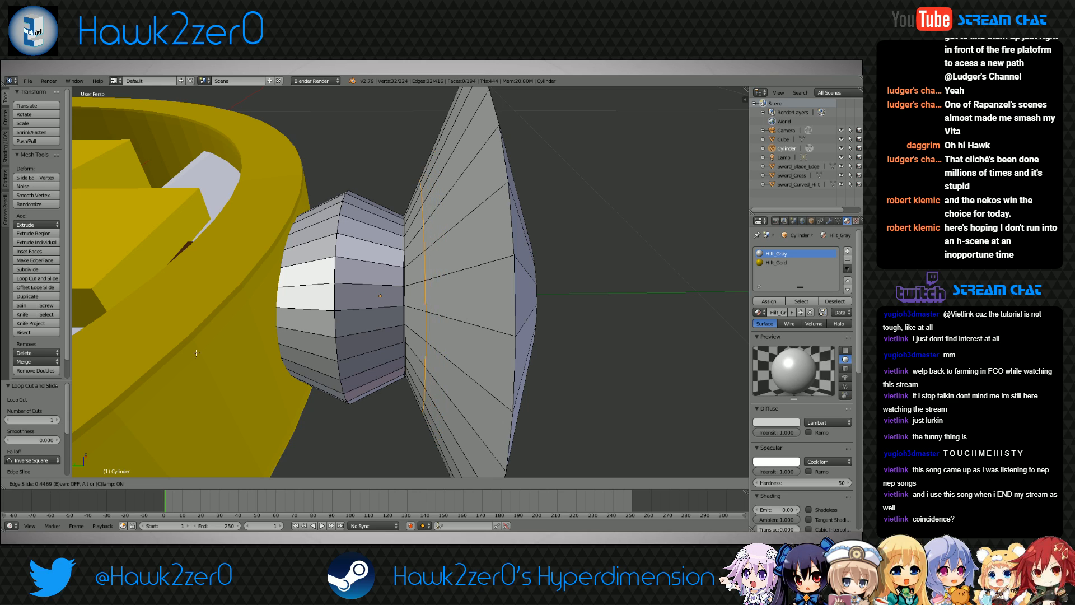
{"action": "left_click", "coordinate": [585, 373]}
Add an edge loop close to the flared disc's rim on both its back and front sides, and clear the selection
{"action": "scroll", "coordinate": [517, 335], "scroll_direction": "down", "scroll_amount": 3}
{"action": "key", "text": "ctrl+r"}
{"action": "left_click", "coordinate": [517, 335]}
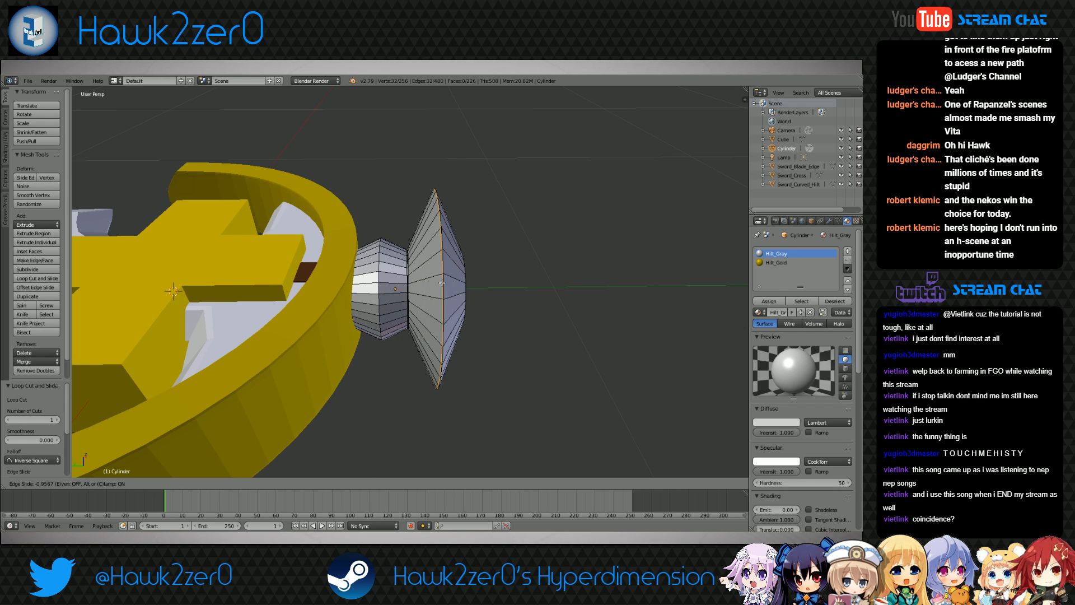
{"action": "left_click", "coordinate": [409, 290]}
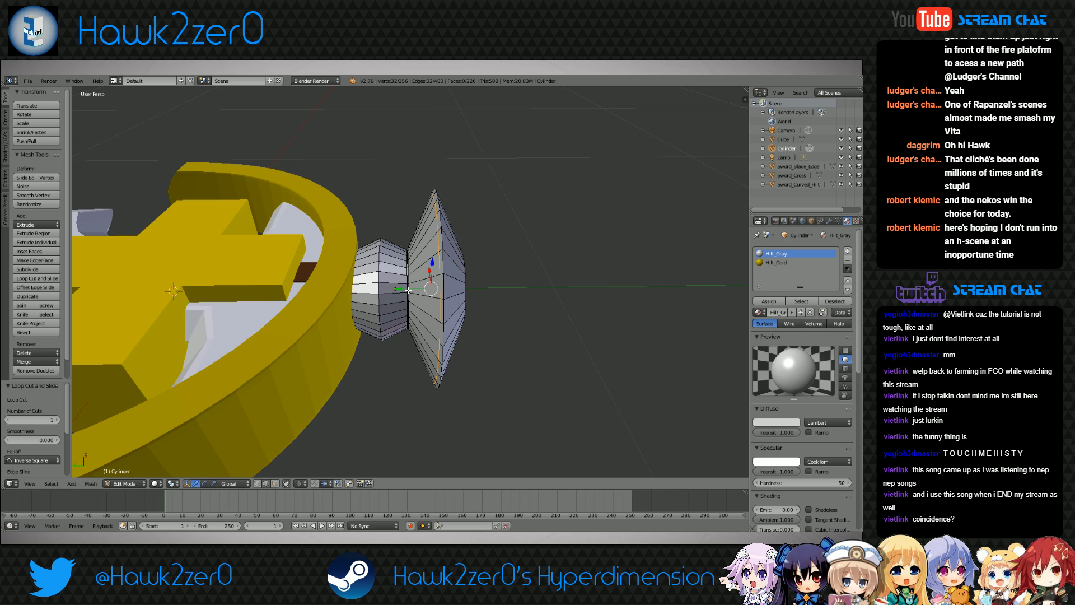
{"action": "middle_click_drag", "start_coordinate": [408, 290], "coordinate": [474, 297]}
{"action": "key", "text": "ctrl+r"}
{"action": "left_click", "coordinate": [423, 269]}
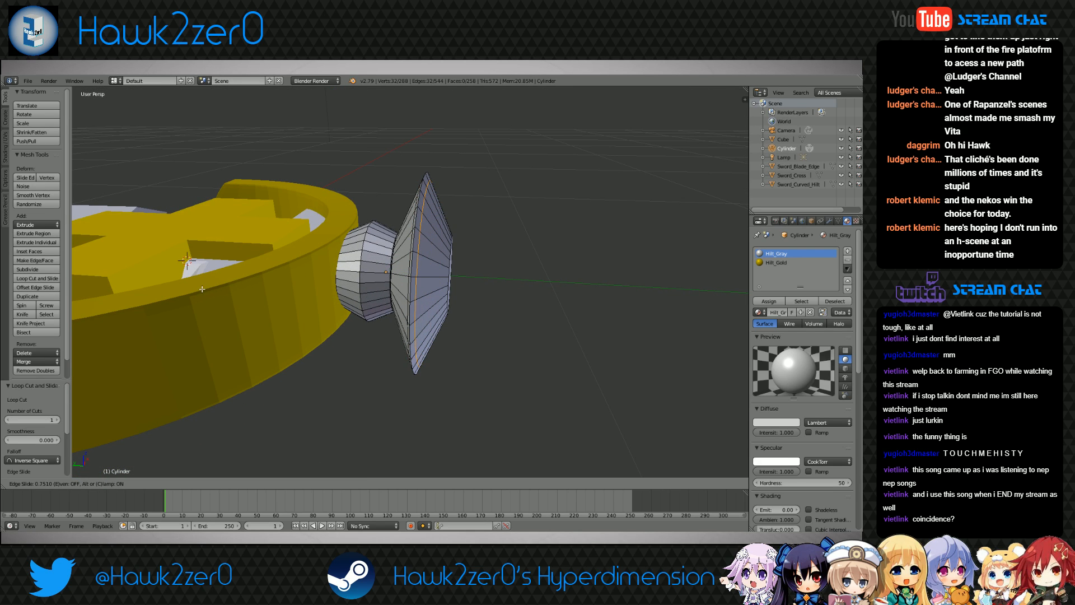
{"action": "left_click", "coordinate": [138, 298]}
{"action": "middle_click_drag", "start_coordinate": [139, 298], "coordinate": [414, 364]}
{"action": "key", "text": "a"}
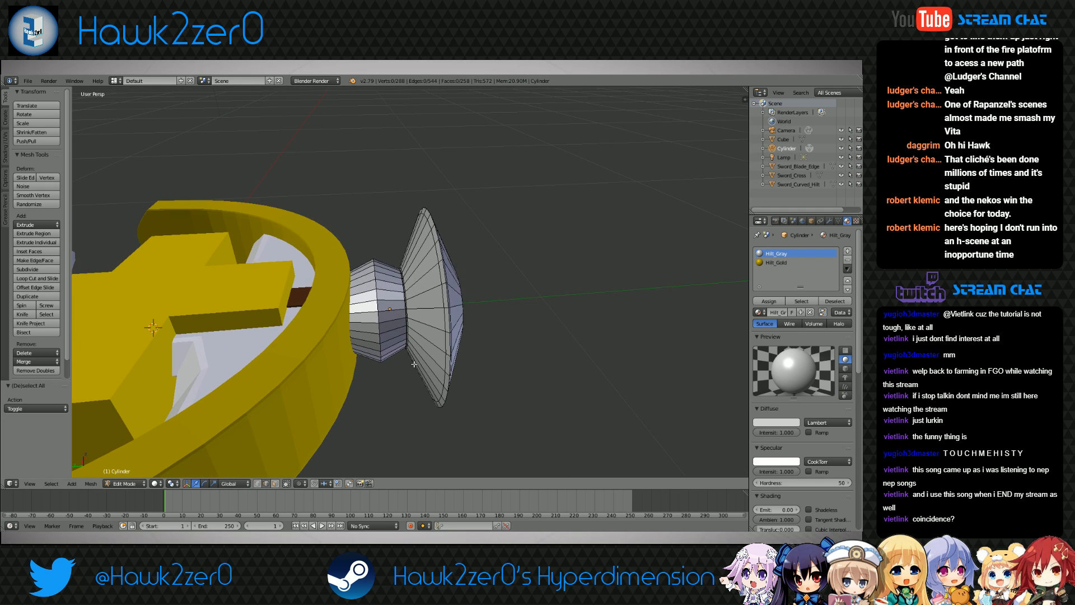
Box-select the whole flared disc through the mesh in wireframe shading and return to solid shading
{"action": "scroll", "coordinate": [415, 364], "scroll_direction": "up", "scroll_amount": 6}
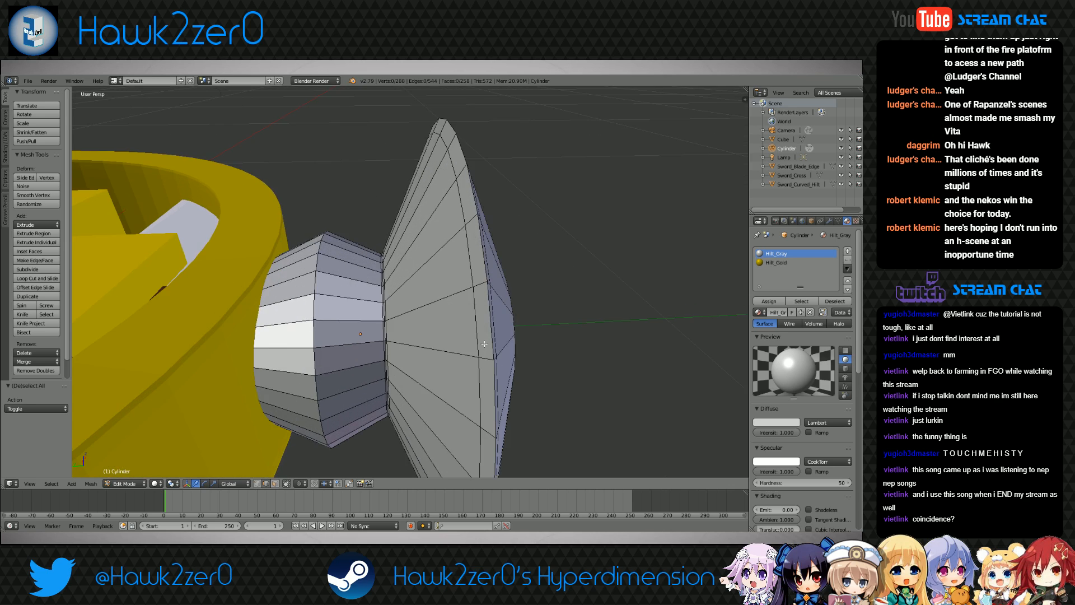
{"action": "middle_click_drag", "start_coordinate": [412, 333], "coordinate": [398, 343]}
{"action": "key", "text": "z"}
{"action": "scroll", "coordinate": [399, 339], "scroll_direction": "down", "scroll_amount": 5}
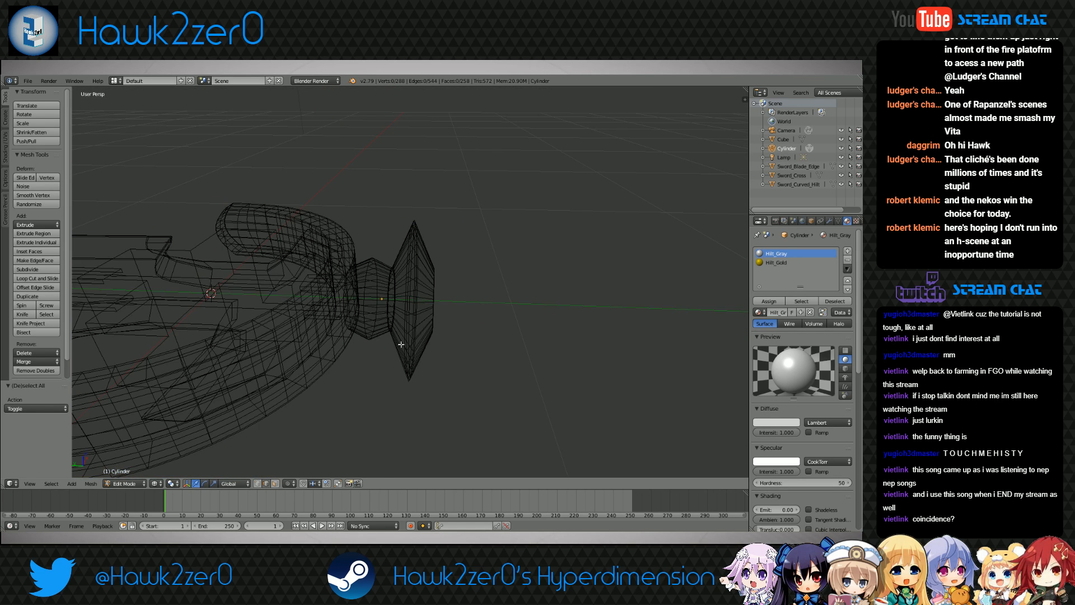
{"action": "key", "text": "b"}
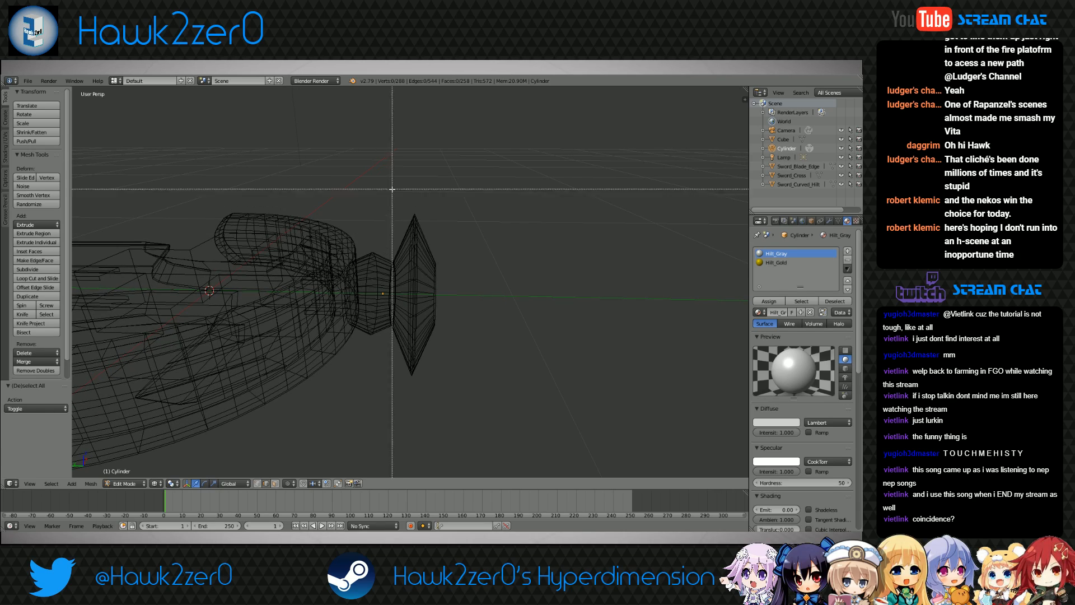
{"action": "left_click_drag", "start_coordinate": [393, 179], "coordinate": [475, 412]}
{"action": "mouse_move", "coordinate": [474, 412]}
{"action": "middle_mouse_down"}
{"action": "mouse_move", "coordinate": [453, 384]}
{"action": "mouse_move", "coordinate": [557, 391]}
{"action": "middle_mouse_up"}
{"action": "mouse_move", "coordinate": [526, 257]}
{"action": "middle_mouse_down"}
{"action": "mouse_move", "coordinate": [548, 252]}
{"action": "mouse_move", "coordinate": [455, 313]}
{"action": "mouse_move", "coordinate": [412, 274]}
{"action": "mouse_move", "coordinate": [435, 285]}
{"action": "mouse_move", "coordinate": [430, 269]}
{"action": "middle_mouse_up"}
{"action": "key", "text": "z"}
{"action": "scroll", "coordinate": [455, 313], "scroll_direction": "up", "scroll_amount": 3}
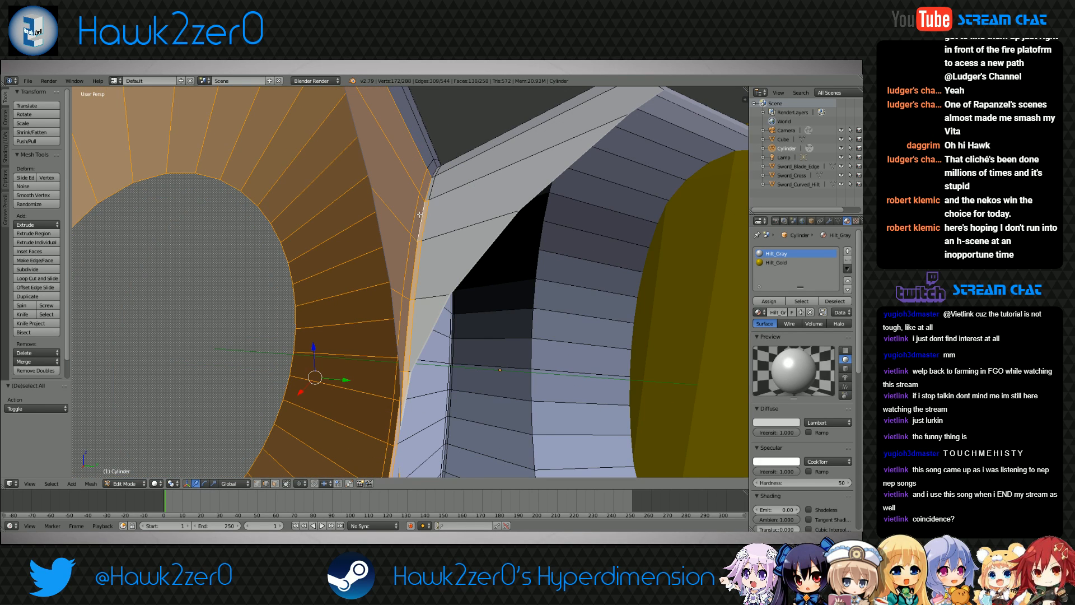
Switch to face selection and toggle individual faces around the joint between the knob and the flared disc
{"action": "left_click", "coordinate": [275, 483]}
{"action": "right_click", "coordinate": [424, 220], "text": "shift"}
{"action": "right_click", "coordinate": [416, 270], "text": "shift"}
{"action": "right_click", "coordinate": [409, 334], "text": "shift"}
{"action": "scroll", "coordinate": [408, 329], "scroll_direction": "down", "scroll_amount": 2}
{"action": "middle_click_drag", "start_coordinate": [409, 326], "coordinate": [419, 327]}
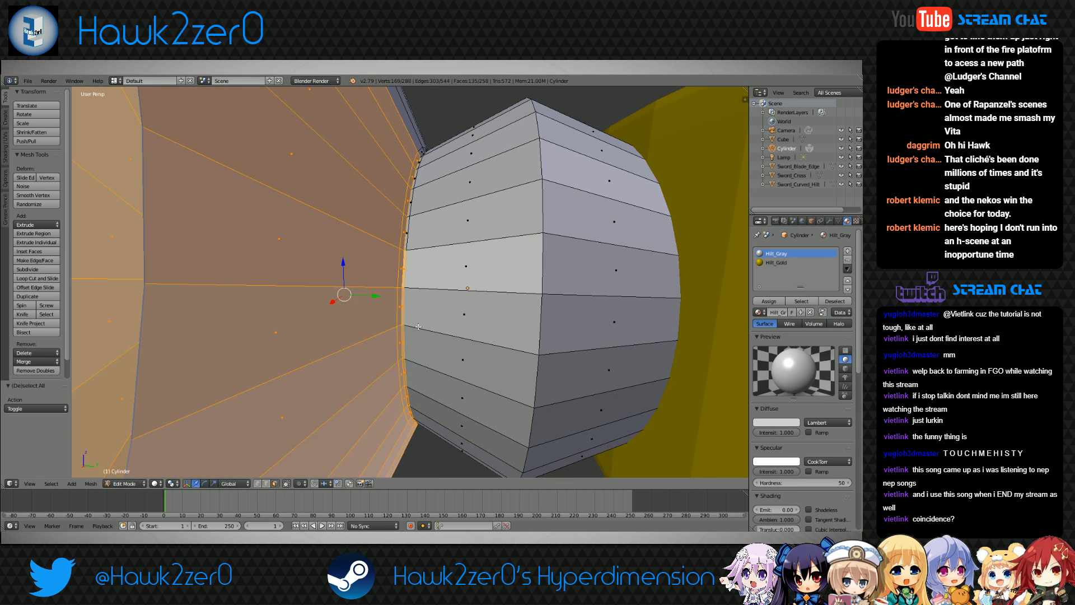
{"action": "right_click", "coordinate": [404, 269], "text": "shift"}
{"action": "right_click", "coordinate": [403, 306], "text": "shift"}
{"action": "right_click", "coordinate": [404, 342], "text": "shift"}
{"action": "right_click", "coordinate": [404, 370], "text": "shift"}
{"action": "middle_click_drag", "start_coordinate": [404, 371], "coordinate": [409, 332]}
{"action": "scroll", "coordinate": [409, 331], "scroll_direction": "up", "scroll_amount": 1}
{"action": "scroll", "coordinate": [410, 331], "scroll_direction": "down", "scroll_amount": 1}
{"action": "right_click", "coordinate": [400, 301], "text": "shift"}
{"action": "right_click", "coordinate": [402, 326], "text": "shift"}
{"action": "mouse_move", "coordinate": [403, 327]}
{"action": "middle_mouse_down"}
{"action": "mouse_move", "coordinate": [255, 220]}
{"action": "mouse_move", "coordinate": [439, 250]}
{"action": "mouse_move", "coordinate": [404, 307]}
{"action": "middle_mouse_up"}
{"action": "right_click", "coordinate": [404, 307], "text": "shift"}
{"action": "right_click", "coordinate": [414, 327], "text": "shift"}
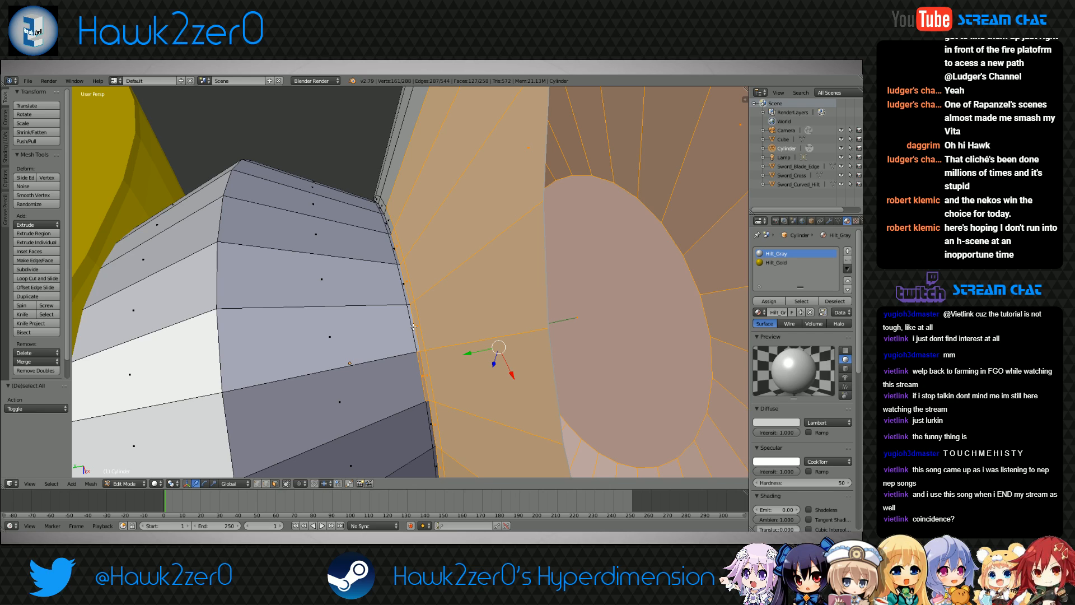
{"action": "right_click", "coordinate": [422, 375], "text": "shift"}
{"action": "scroll", "coordinate": [422, 374], "scroll_direction": "down", "scroll_amount": 5}
{"action": "middle_click_drag", "start_coordinate": [422, 374], "coordinate": [601, 295]}
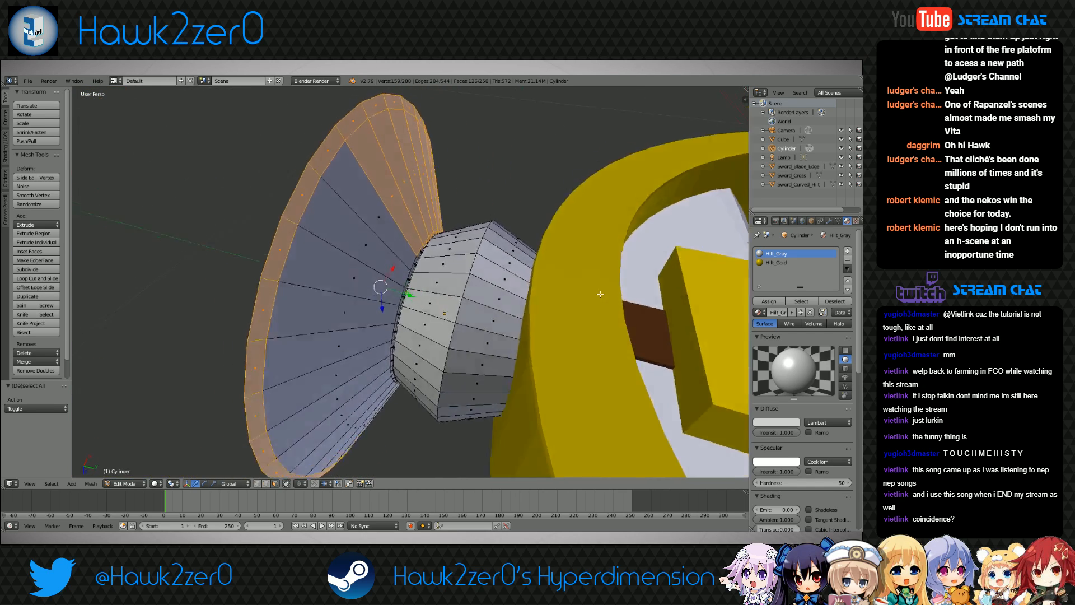
Extend the selection over the disc's unselected back faces and the narrow ring at the joint using shortest-path picks
{"action": "scroll", "coordinate": [602, 295], "scroll_direction": "up", "scroll_amount": 4}
{"action": "middle_click_drag", "start_coordinate": [429, 222], "coordinate": [362, 220]}
{"action": "right_click", "coordinate": [449, 292], "text": "ctrl"}
{"action": "middle_click_drag", "start_coordinate": [325, 159], "coordinate": [377, 182]}
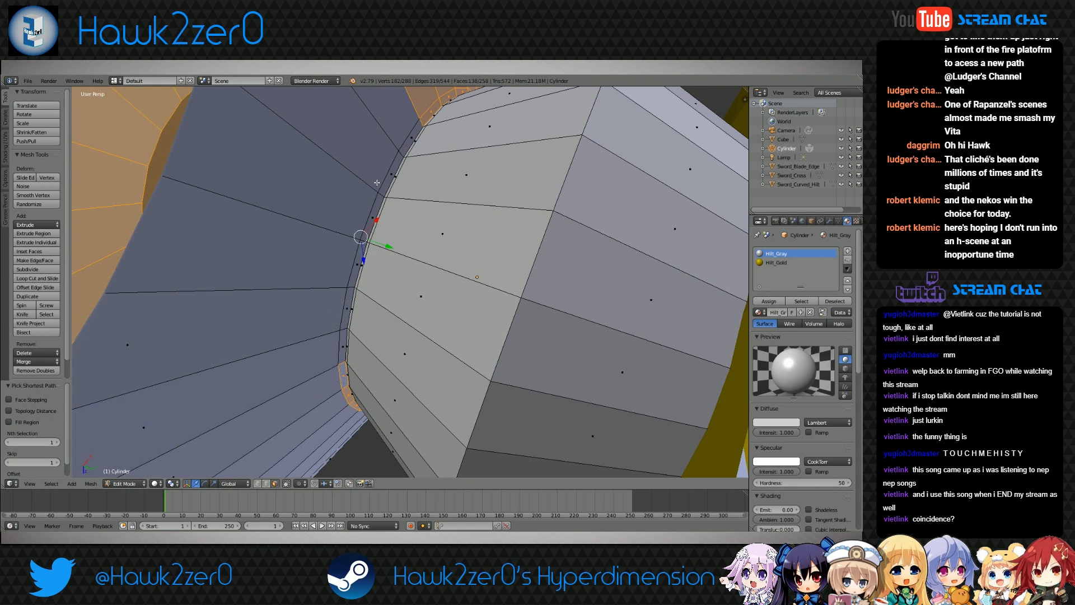
{"action": "right_click", "coordinate": [412, 138], "text": "ctrl"}
{"action": "scroll", "coordinate": [412, 138], "scroll_direction": "down", "scroll_amount": 6}
{"action": "middle_click_drag", "start_coordinate": [413, 138], "coordinate": [430, 339]}
{"action": "right_click", "coordinate": [430, 339], "text": "shift"}
{"action": "right_click", "coordinate": [291, 205], "text": "ctrl"}
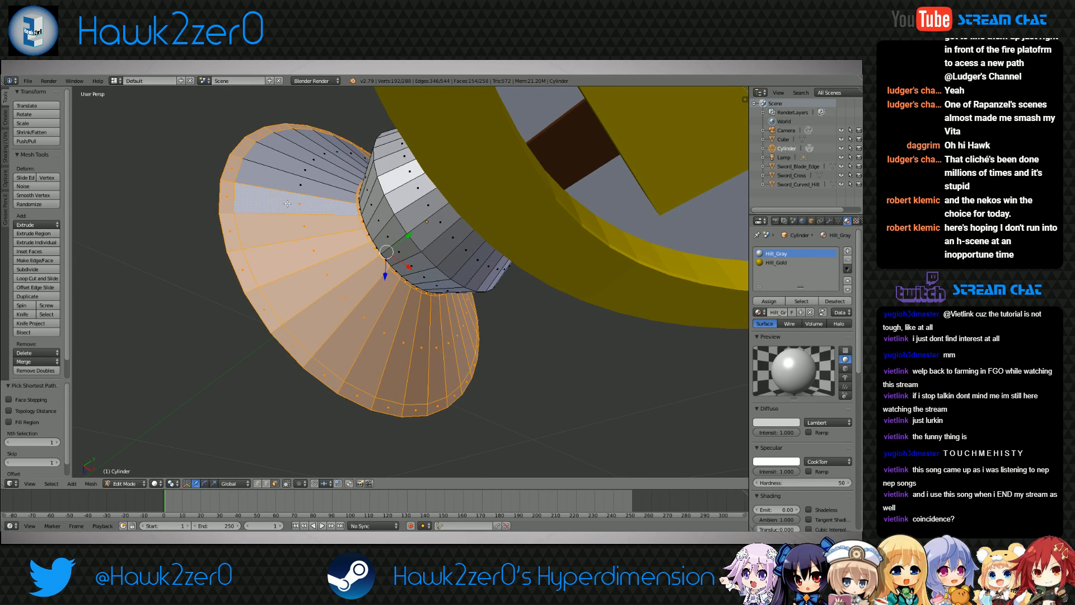
{"action": "middle_click_drag", "start_coordinate": [292, 205], "coordinate": [300, 244]}
{"action": "right_click", "coordinate": [360, 119], "text": "ctrl"}
{"action": "middle_click_drag", "start_coordinate": [360, 119], "coordinate": [371, 188]}
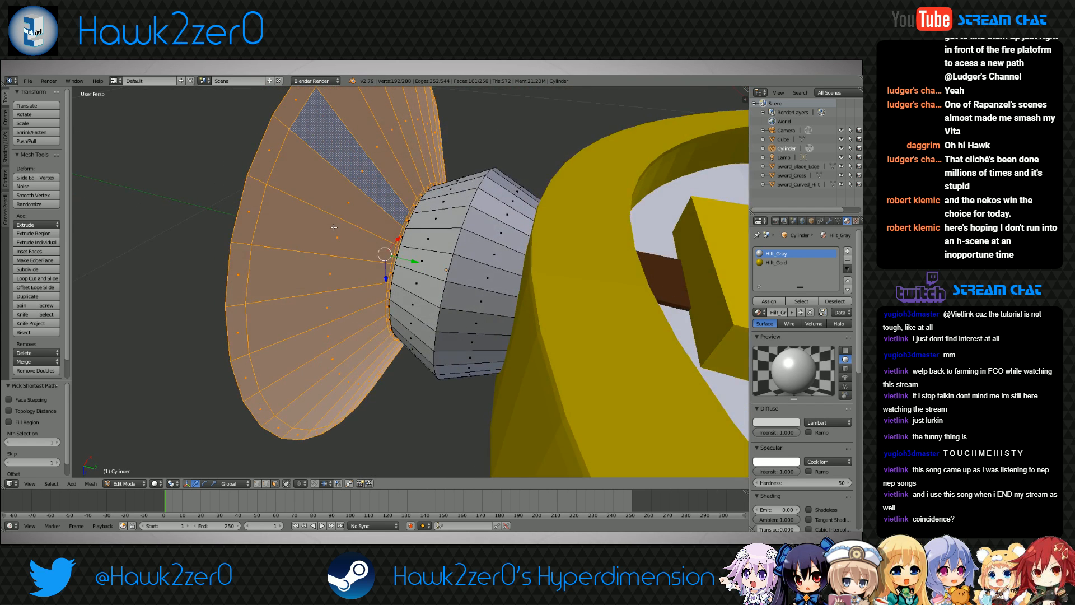
Assign the Hilt_Gold material to the selected disc faces and return to Object Mode with nothing selected
{"action": "scroll", "coordinate": [371, 224], "scroll_direction": "down", "scroll_amount": 5}
{"action": "middle_click_drag", "start_coordinate": [364, 282], "coordinate": [413, 269]}
{"action": "left_click", "coordinate": [776, 262]}
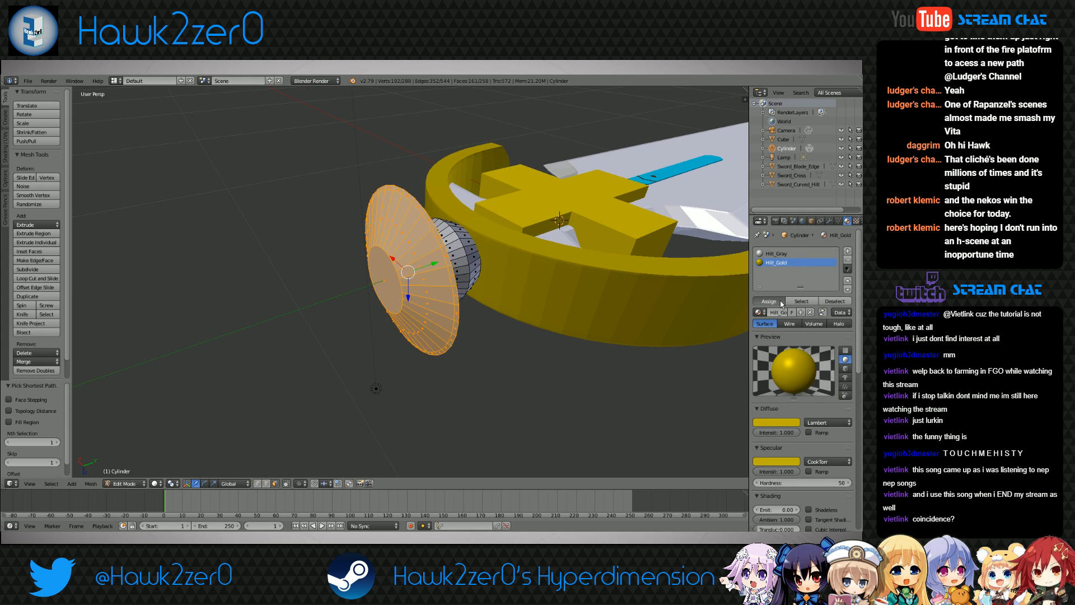
{"action": "left_click", "coordinate": [769, 300]}
{"action": "key", "text": "a"}
{"action": "middle_click_drag", "start_coordinate": [375, 370], "coordinate": [523, 439]}
{"action": "scroll", "coordinate": [523, 439], "scroll_direction": "down", "scroll_amount": 4}
{"action": "middle_click_drag", "start_coordinate": [459, 403], "coordinate": [465, 327]}
{"action": "key", "text": "Tab"}
{"action": "scroll", "coordinate": [443, 332], "scroll_direction": "down", "scroll_amount": 2}
{"action": "key", "text": "a"}
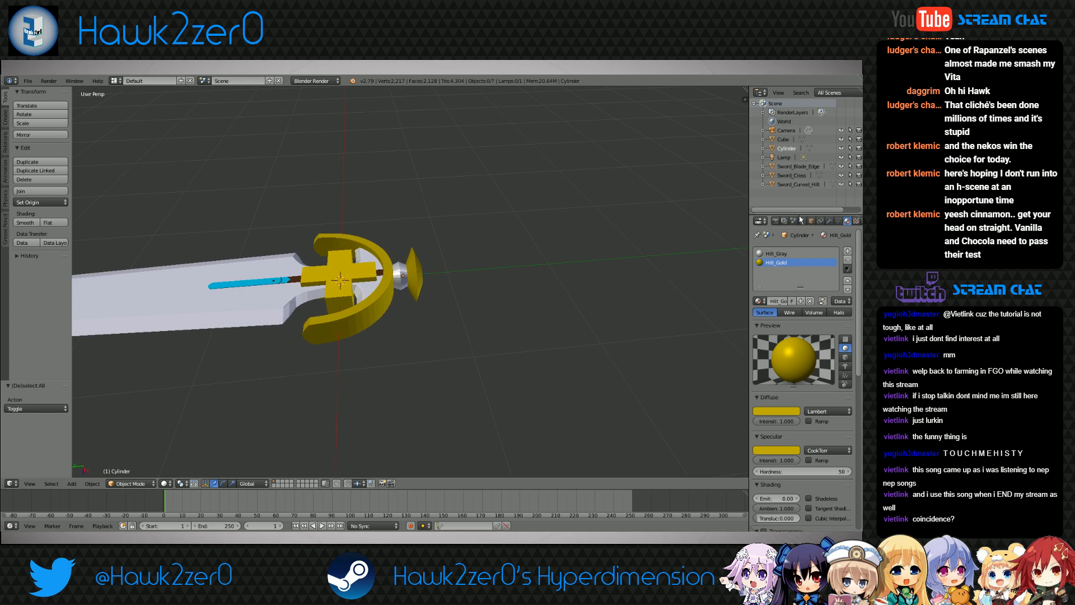
Add a Multiresolution modifier to the pommel and subdivide it once
{"action": "left_click", "coordinate": [830, 220]}
{"action": "left_click", "coordinate": [793, 251]}
{"action": "left_click", "coordinate": [706, 353]}
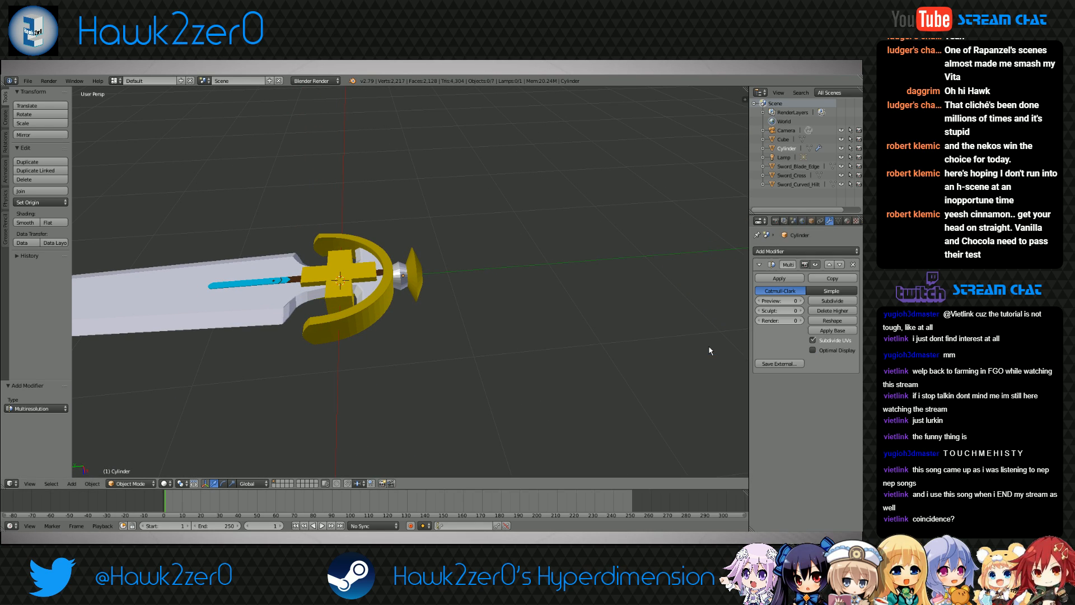
{"action": "scroll", "coordinate": [365, 325], "scroll_direction": "up", "scroll_amount": 6}
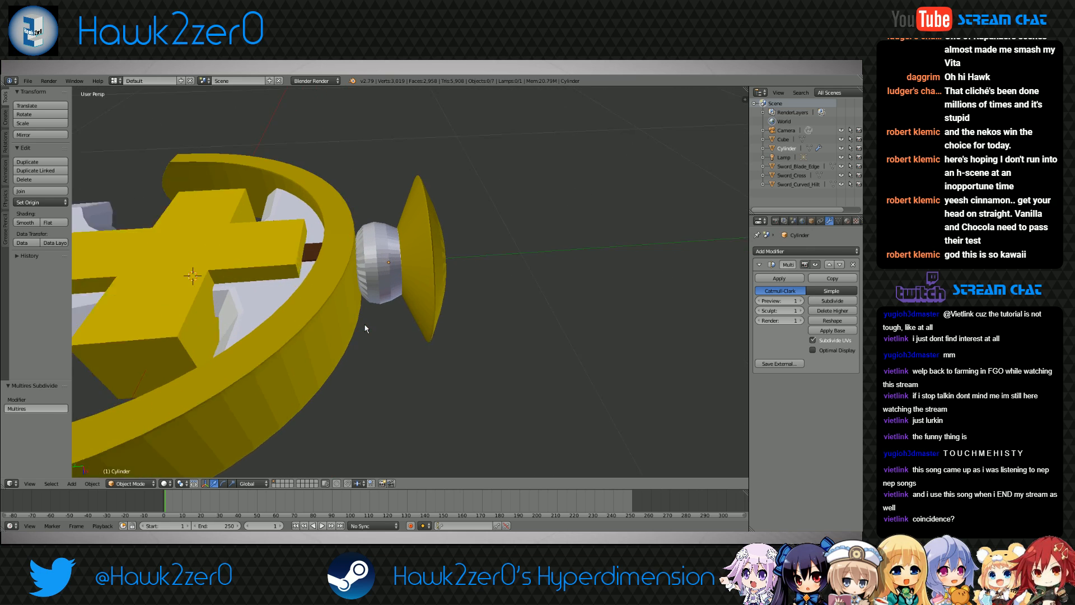
In Edit Mode with wireframe shading, add an edge loop to the pommel's knob close to its end at the crossguard
{"action": "left_click", "coordinate": [152, 484]}
{"action": "left_click", "coordinate": [130, 459]}
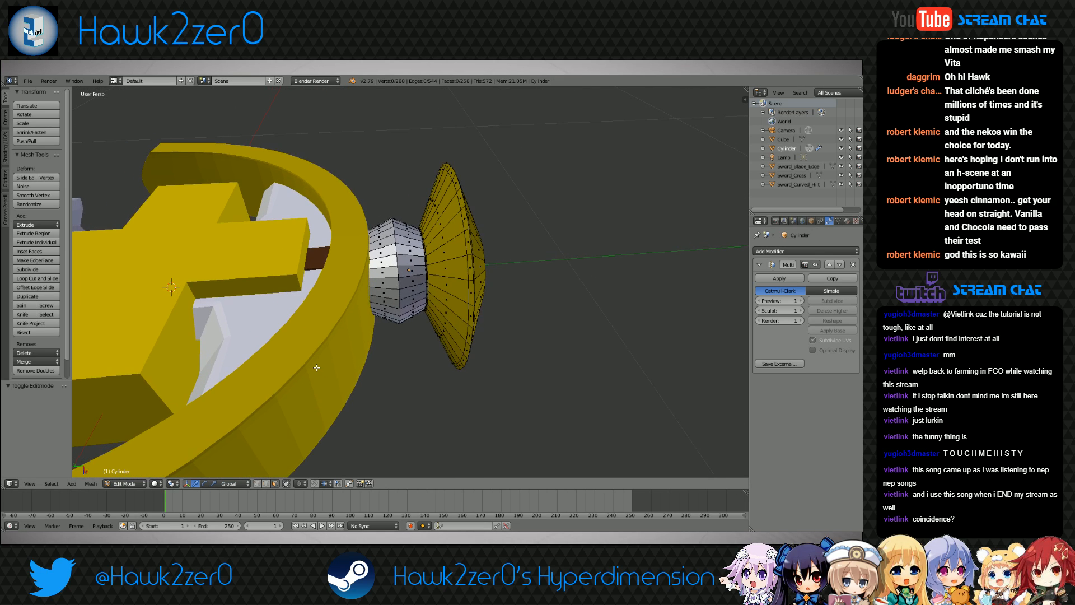
{"action": "key", "text": "z"}
{"action": "key", "text": "ctrl+r"}
{"action": "left_click", "coordinate": [378, 263]}
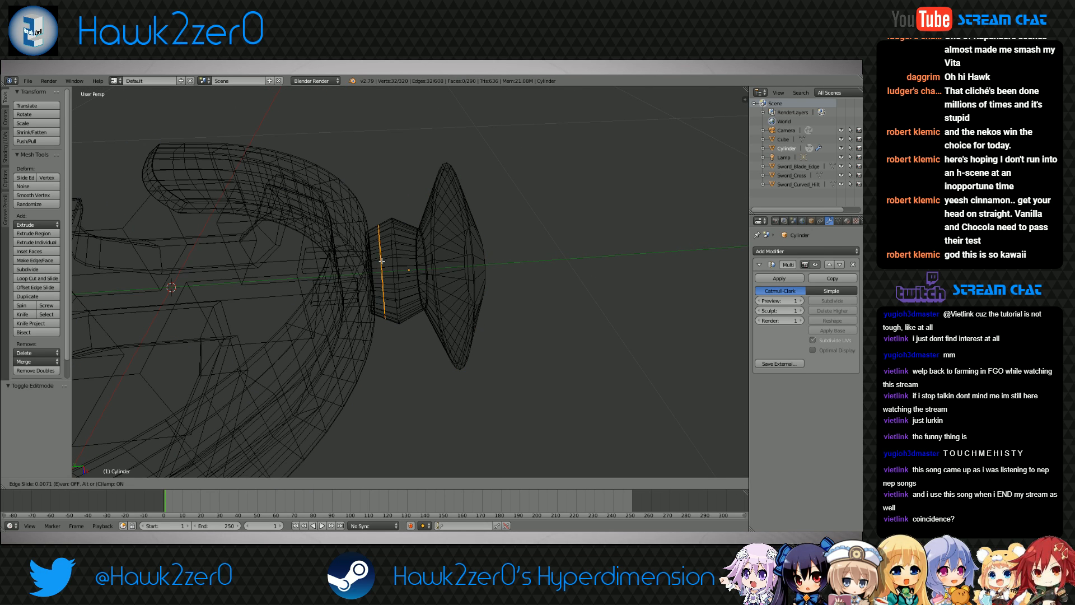
{"action": "left_click", "coordinate": [377, 263]}
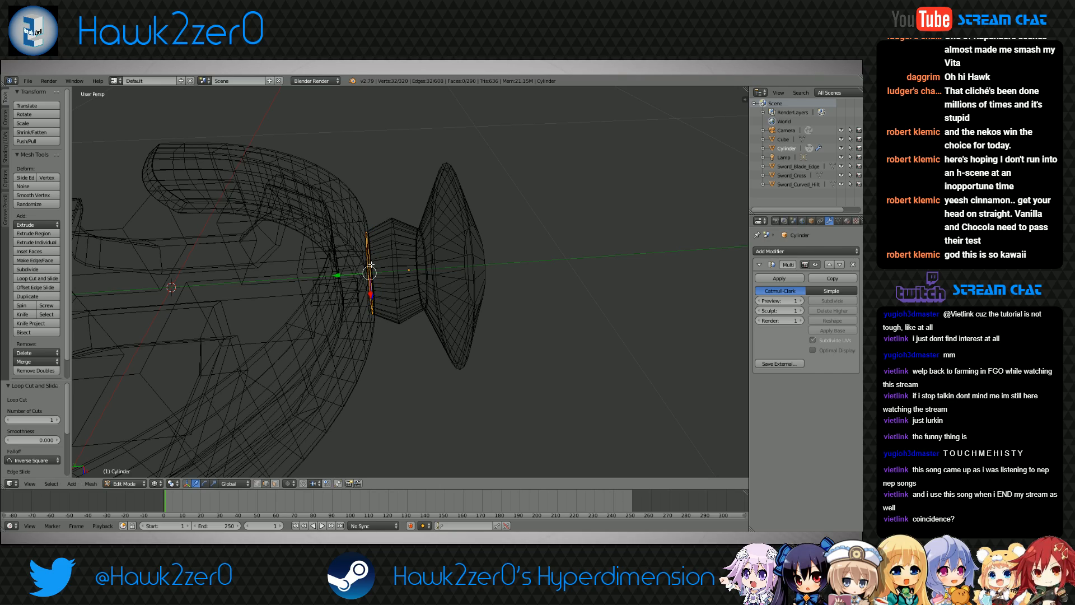
Add edge loops tight against both sides of the knob's widest edge
{"action": "scroll", "coordinate": [375, 267], "scroll_direction": "up", "scroll_amount": 3}
{"action": "scroll", "coordinate": [374, 267], "scroll_direction": "up", "scroll_amount": 4}
{"action": "middle_click_drag", "start_coordinate": [328, 263], "coordinate": [439, 308], "text": "shift"}
{"action": "scroll", "coordinate": [439, 308], "scroll_direction": "down", "scroll_amount": 4}
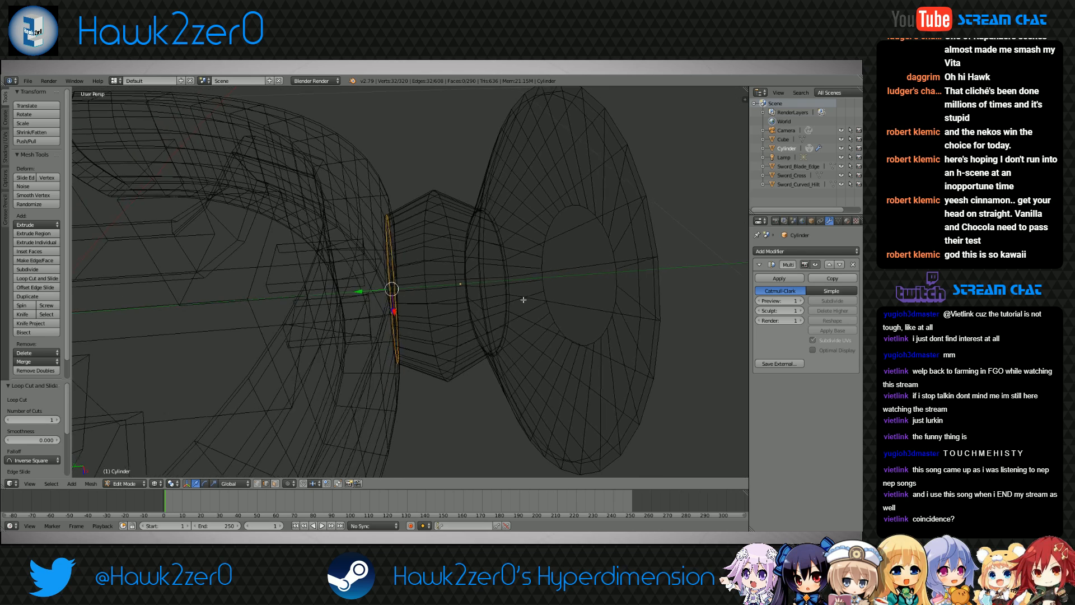
{"action": "middle_click_drag", "start_coordinate": [526, 300], "coordinate": [479, 304], "text": "shift"}
{"action": "key", "text": "ctrl+r"}
{"action": "left_click", "coordinate": [375, 293]}
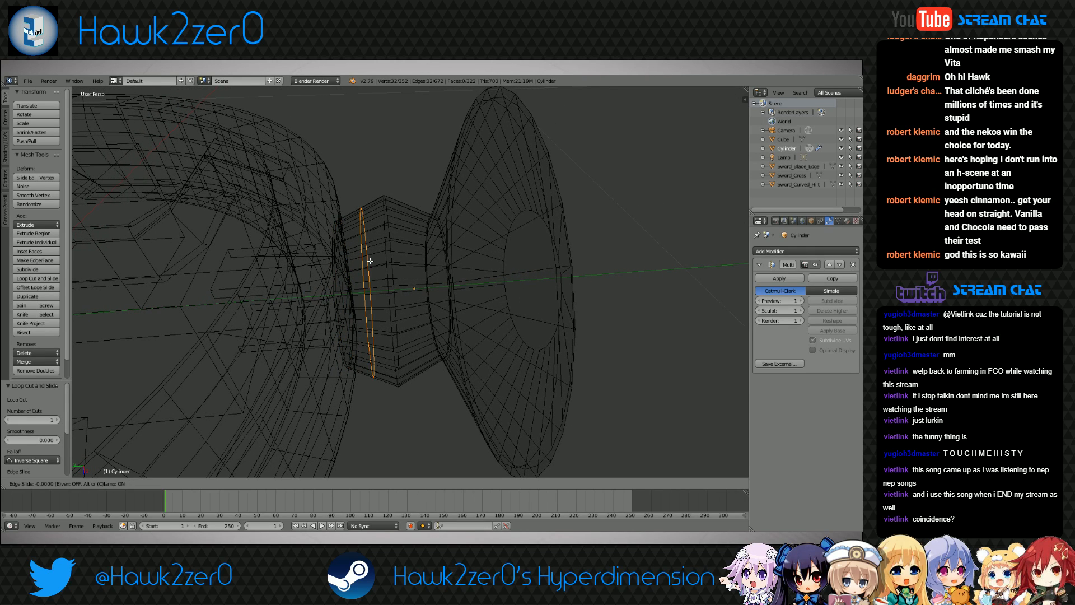
{"action": "left_click", "coordinate": [658, 284]}
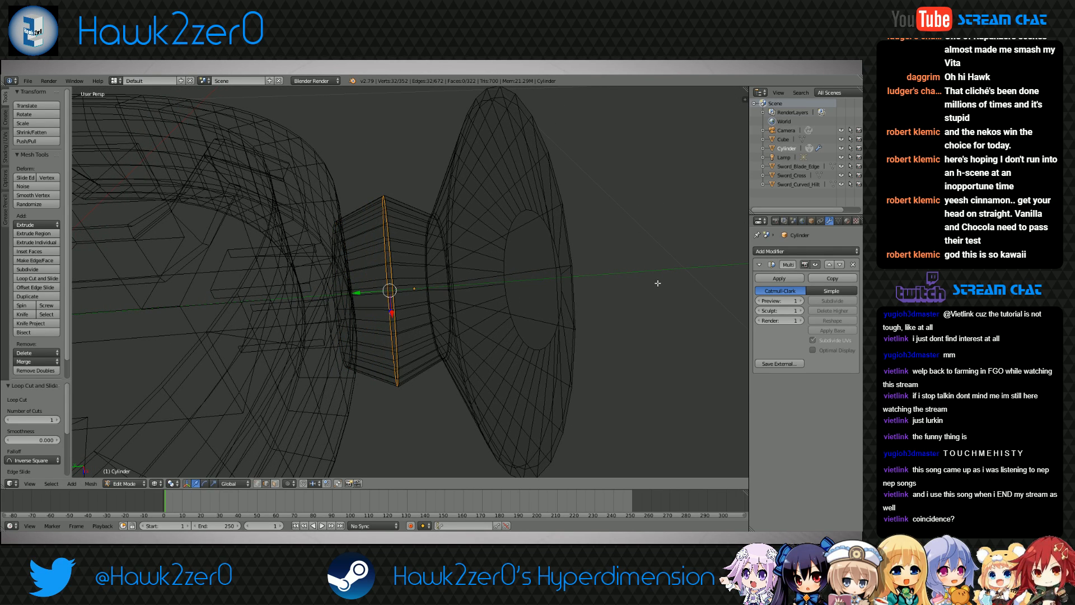
{"action": "key", "text": "ctrl+r"}
{"action": "left_click", "coordinate": [432, 275]}
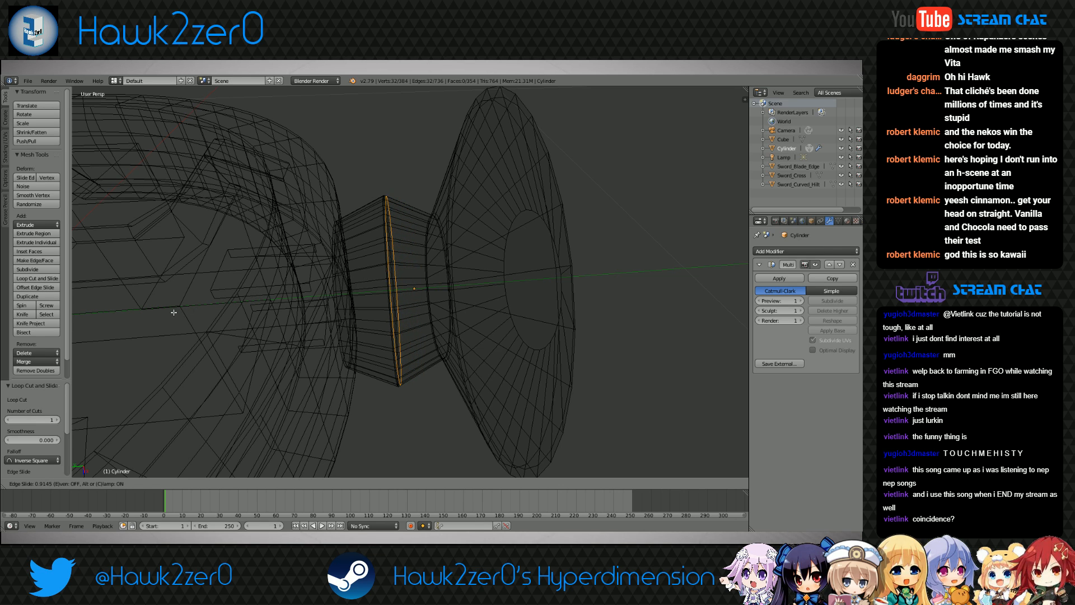
{"action": "left_click", "coordinate": [175, 313]}
Return to Object Mode with solid shading and inspect the subdivided pommel on the sword
{"action": "left_click", "coordinate": [126, 483]}
{"action": "left_click", "coordinate": [124, 477]}
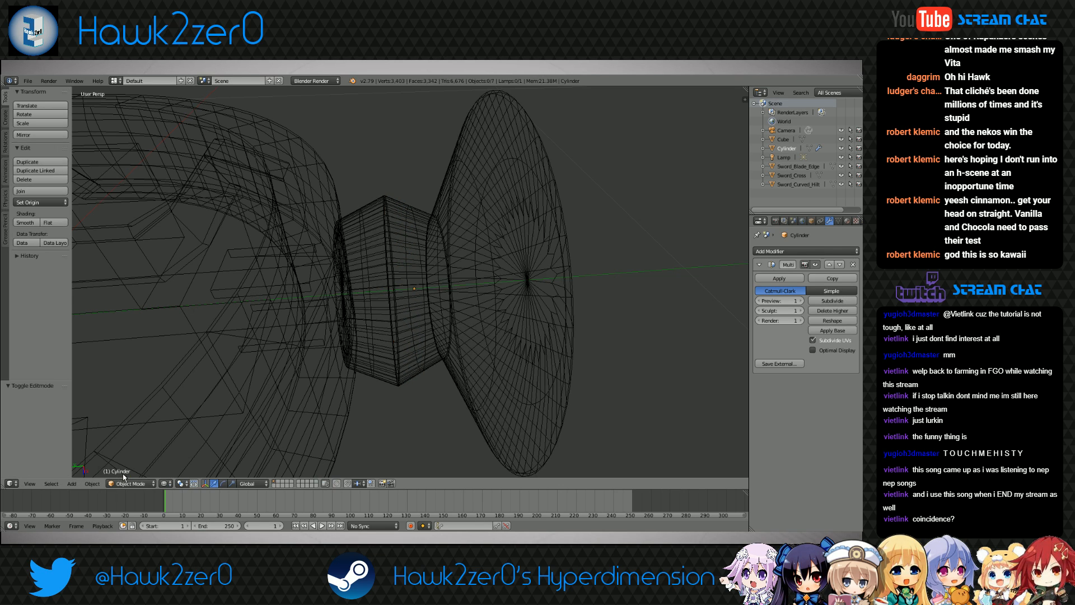
{"action": "scroll", "coordinate": [317, 392], "scroll_direction": "down", "scroll_amount": 6}
{"action": "key", "text": "z"}
{"action": "scroll", "coordinate": [442, 378], "scroll_direction": "down", "scroll_amount": 2}
{"action": "mouse_move", "coordinate": [444, 377]}
{"action": "middle_mouse_down"}
{"action": "mouse_move", "coordinate": [407, 336]}
{"action": "mouse_move", "coordinate": [540, 329]}
{"action": "mouse_move", "coordinate": [400, 364]}
{"action": "mouse_move", "coordinate": [404, 388]}
{"action": "mouse_move", "coordinate": [447, 328]}
{"action": "mouse_move", "coordinate": [455, 334]}
{"action": "middle_mouse_up"}
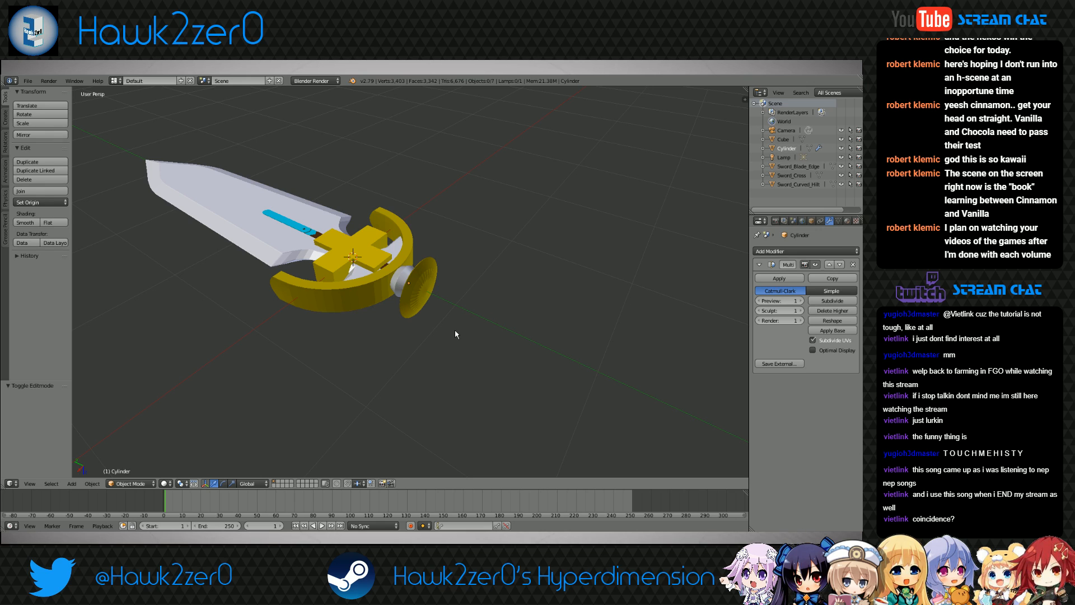
{"action": "scroll", "coordinate": [454, 333], "scroll_direction": "up", "scroll_amount": 3}
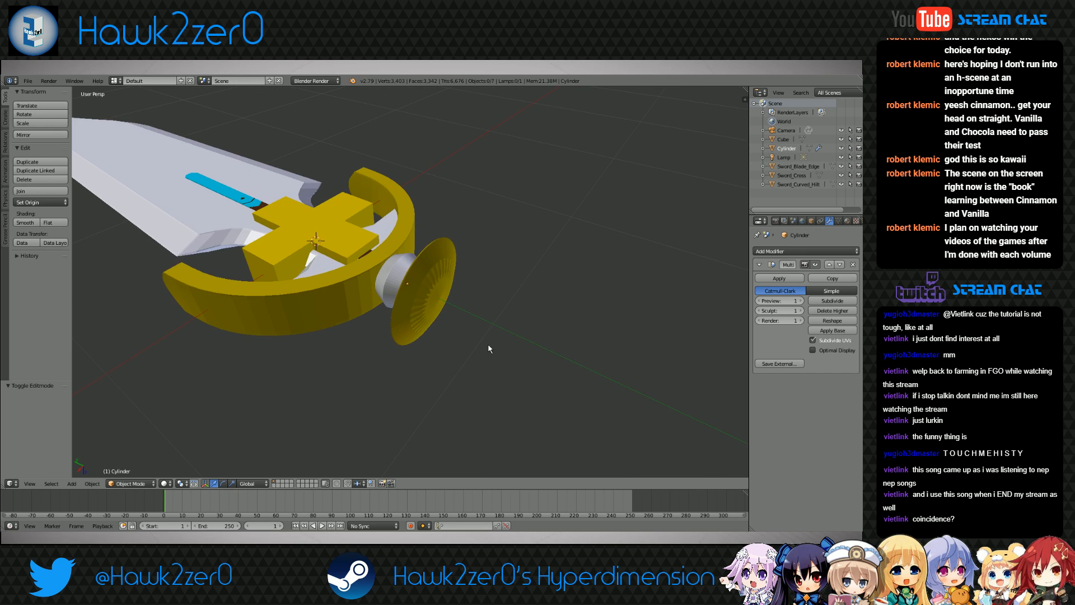
{"action": "middle_click_drag", "start_coordinate": [384, 299], "coordinate": [435, 311]}
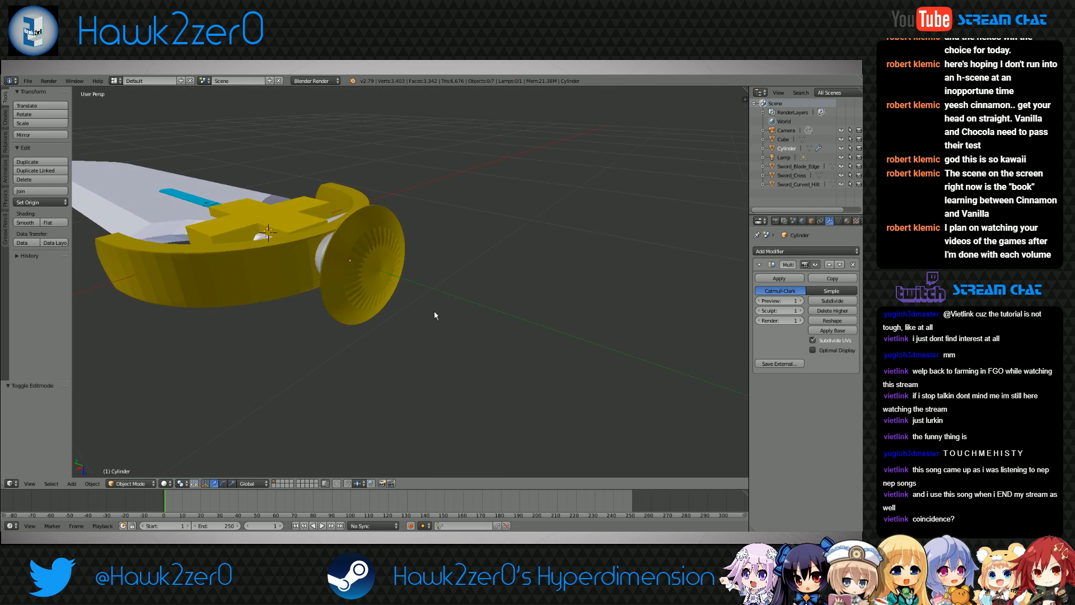
Re-enter Edit Mode on the pommel and add a material slot with a new material named Hilt_Brown
{"action": "left_click", "coordinate": [121, 483]}
{"action": "left_click", "coordinate": [132, 463]}
{"action": "middle_click_drag", "start_coordinate": [224, 358], "coordinate": [238, 401]}
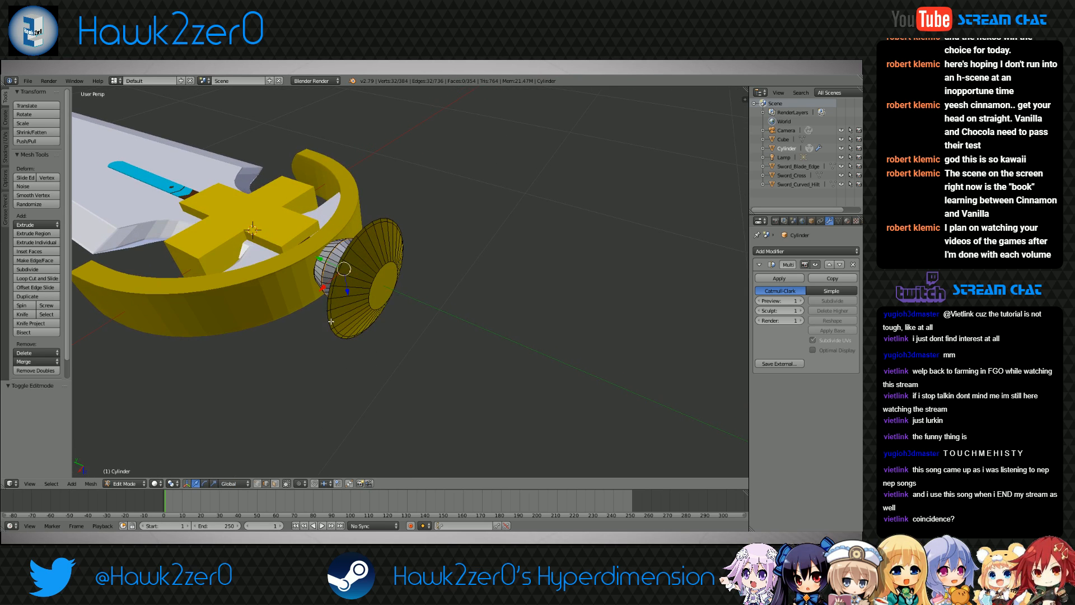
{"action": "left_click", "coordinate": [847, 221]}
{"action": "left_click", "coordinate": [848, 250]}
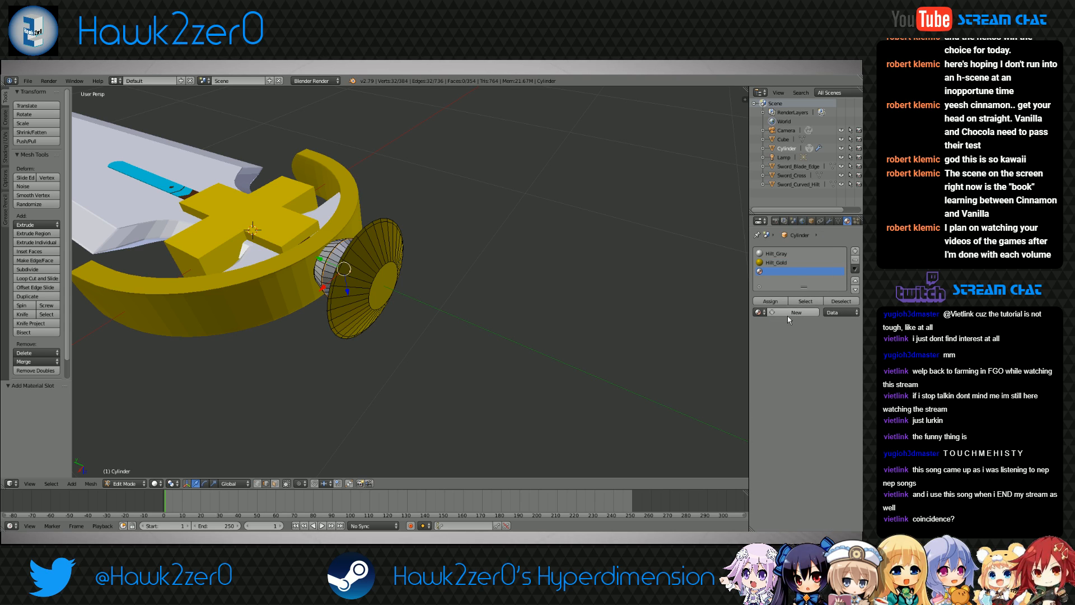
{"action": "left_click", "coordinate": [787, 314]}
{"action": "type", "text": "Hilt_Brown"}
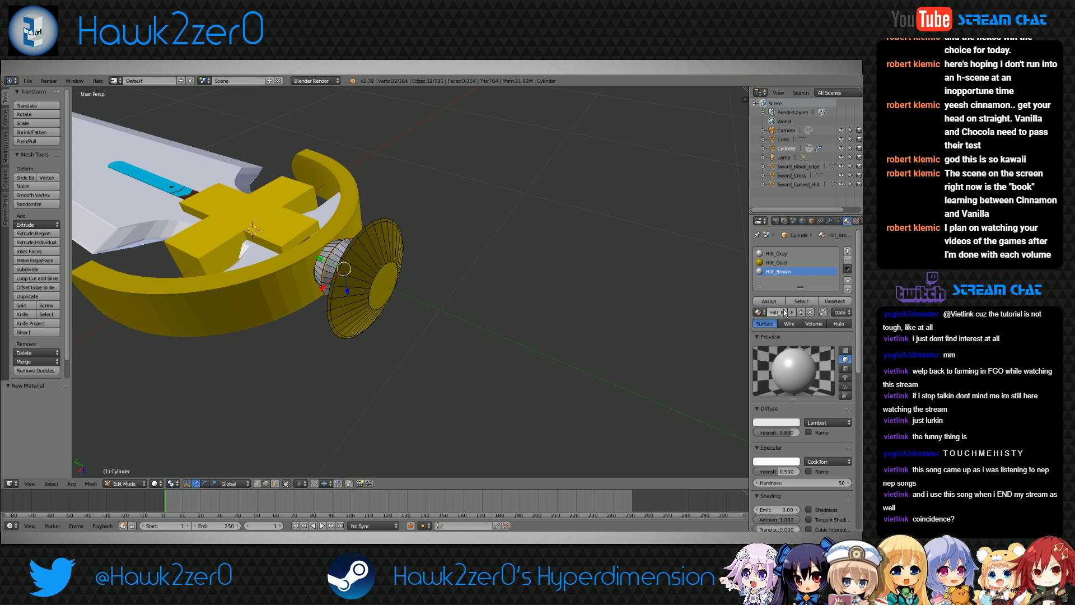
Set the Hilt_Brown diffuse colour to the dark brown sampled from the strip next to the sword's gold cross
{"action": "left_click", "coordinate": [776, 421]}
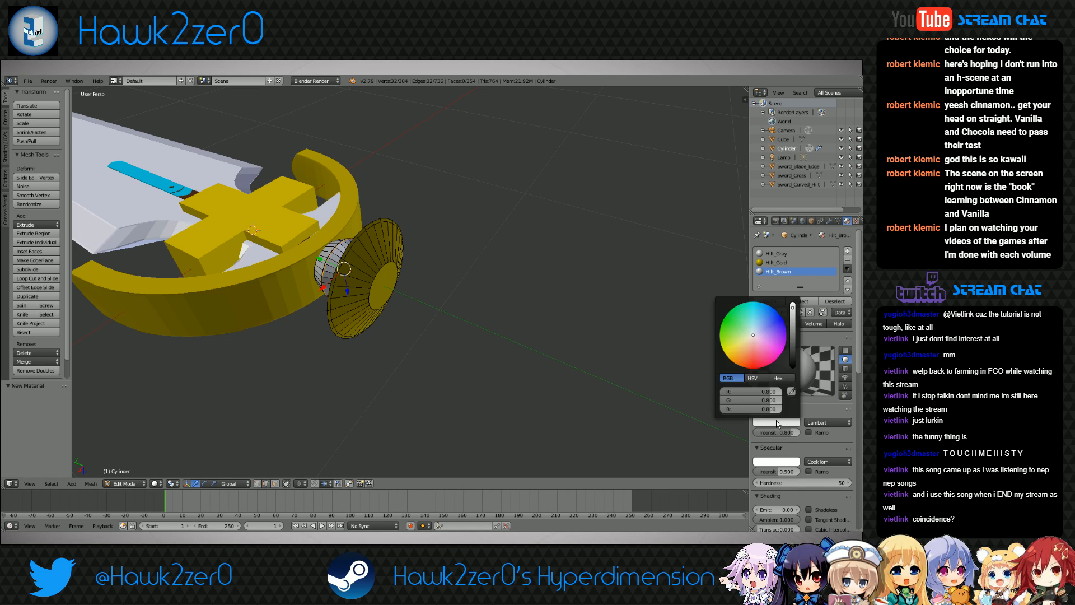
{"action": "middle_click_drag", "start_coordinate": [466, 365], "coordinate": [533, 386]}
{"action": "left_click", "coordinate": [795, 424]}
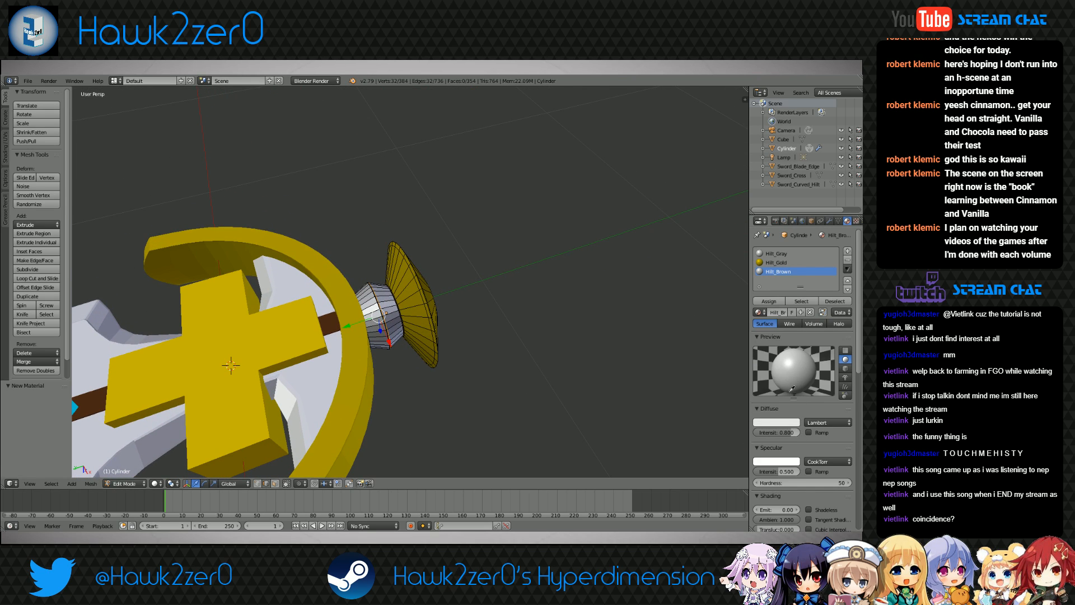
{"action": "left_click", "coordinate": [329, 324]}
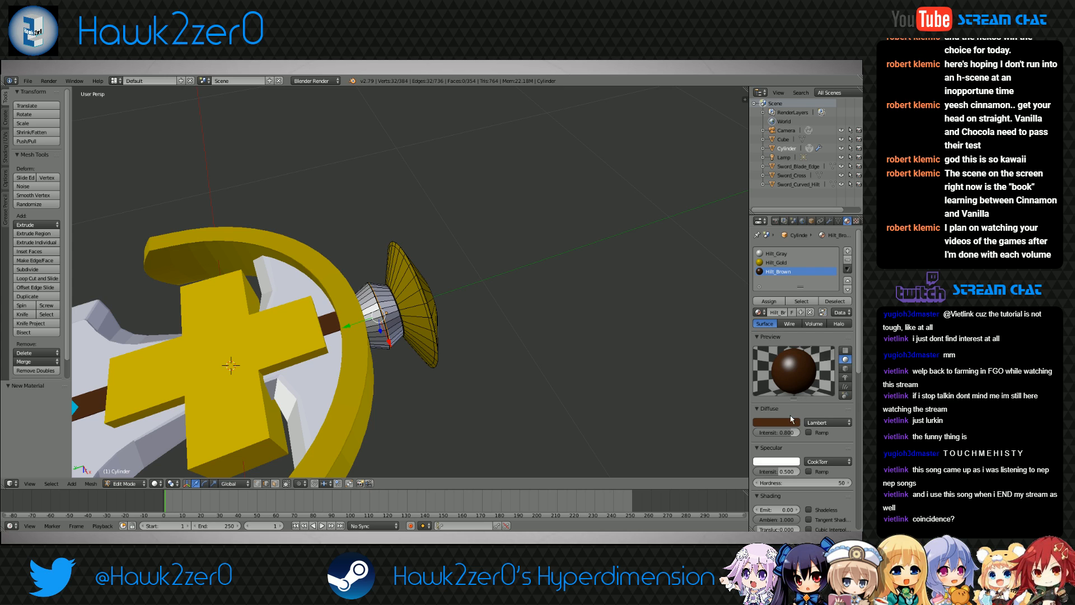
Inspect the pommel in Object Mode and return to Edit Mode with face selection
{"action": "middle_click_drag", "start_coordinate": [471, 387], "coordinate": [411, 351]}
{"action": "left_click", "coordinate": [119, 485]}
{"action": "left_click", "coordinate": [120, 471]}
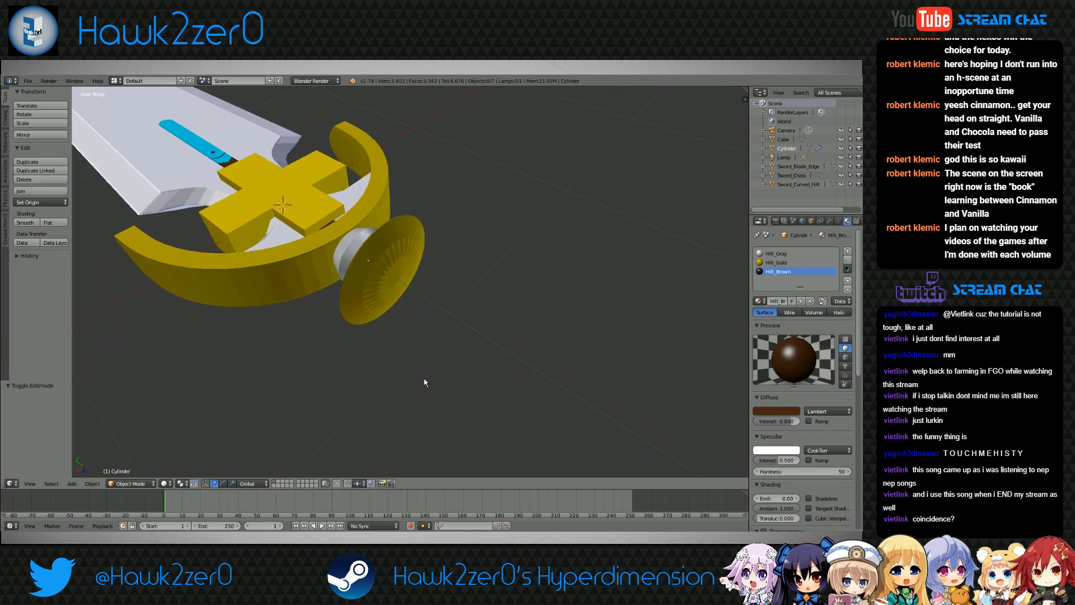
{"action": "middle_click_drag", "start_coordinate": [425, 383], "coordinate": [421, 377]}
{"action": "right_click", "coordinate": [382, 286]}
{"action": "left_click", "coordinate": [149, 484]}
{"action": "left_click", "coordinate": [134, 473]}
{"action": "left_click", "coordinate": [136, 486]}
{"action": "left_click", "coordinate": [136, 464]}
{"action": "middle_click_drag", "start_coordinate": [386, 376], "coordinate": [397, 369]}
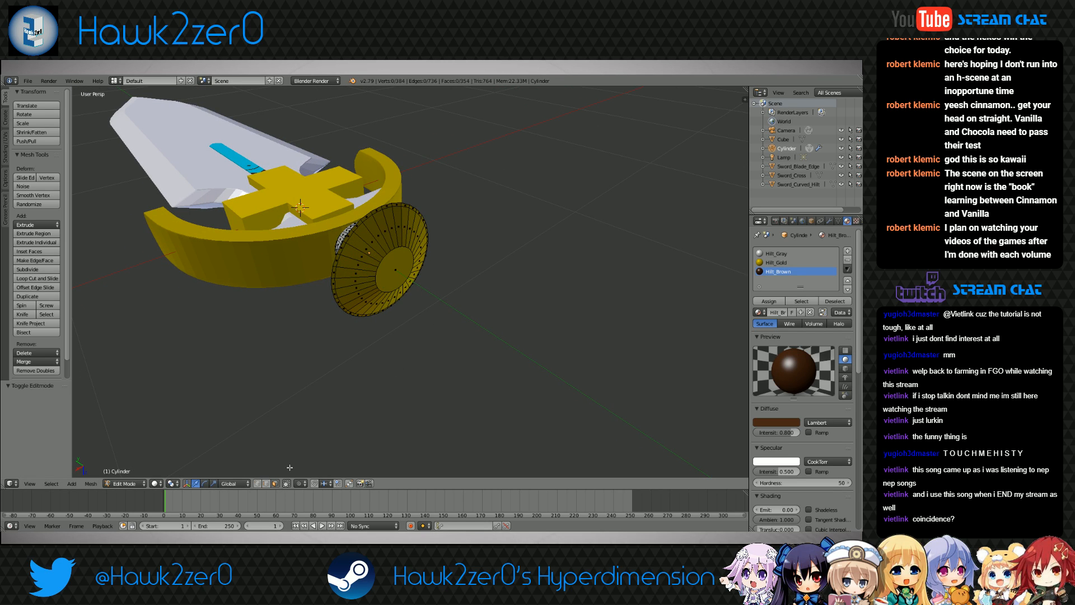
Select the round end face of the pommel's gold disc, extrude it in place and scale it inward to about 0.744
{"action": "scroll", "coordinate": [374, 415], "scroll_direction": "up", "scroll_amount": 2}
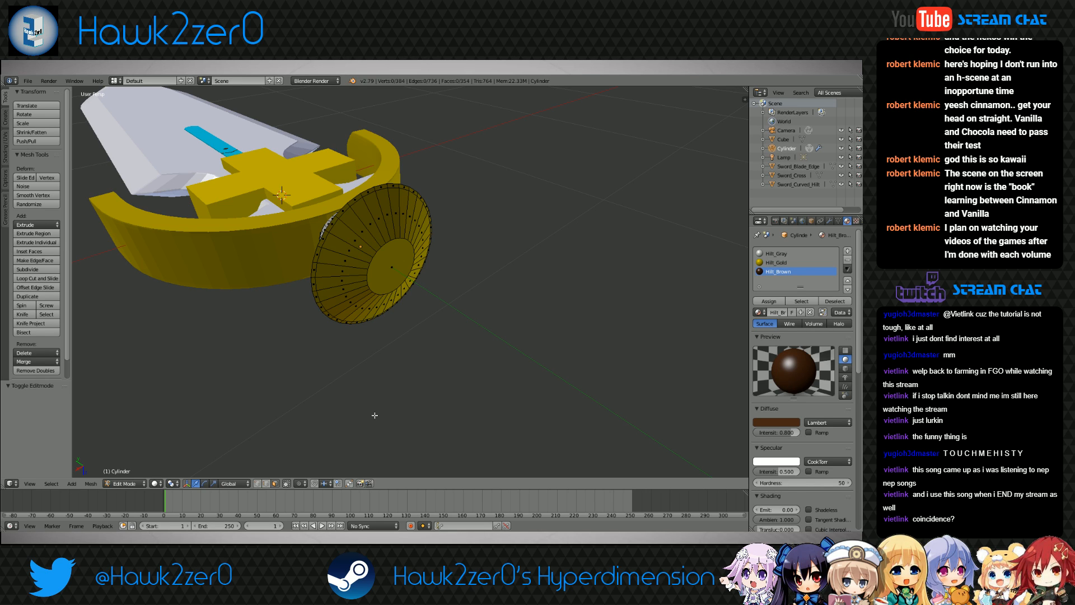
{"action": "scroll", "coordinate": [391, 375], "scroll_direction": "up", "scroll_amount": 2}
{"action": "middle_click_drag", "start_coordinate": [390, 375], "coordinate": [416, 308]}
{"action": "right_click", "coordinate": [391, 287]}
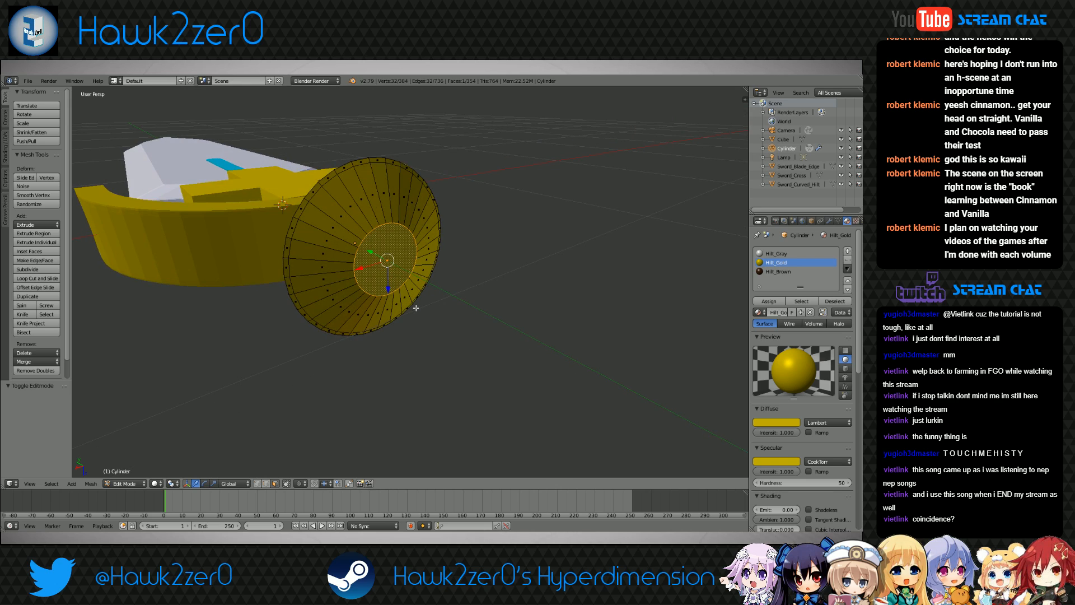
{"action": "key", "text": "s"}
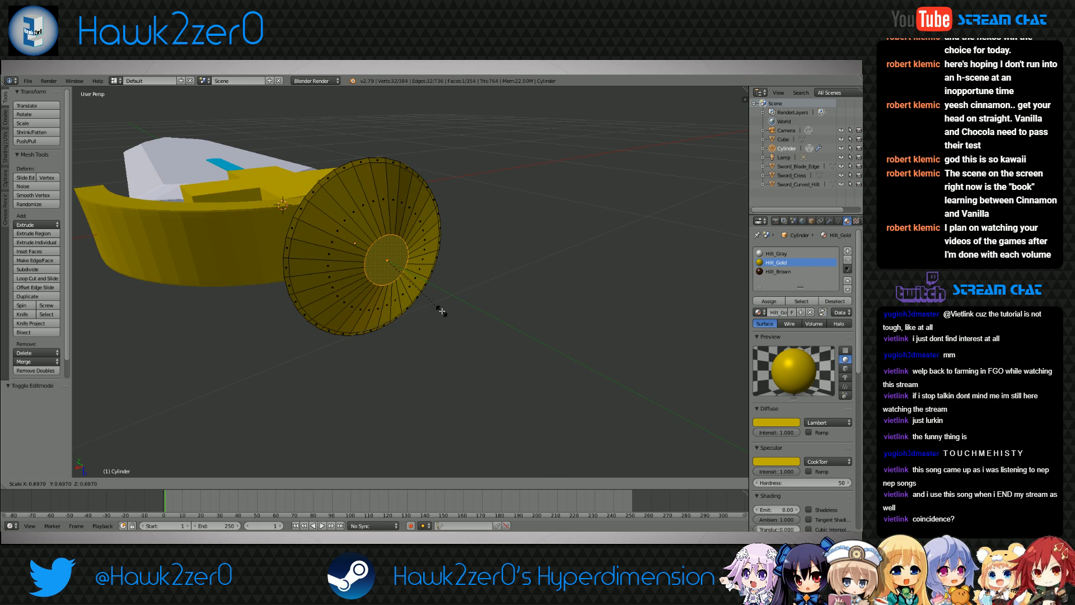
{"action": "left_click", "coordinate": [441, 312]}
{"action": "middle_click_drag", "start_coordinate": [442, 311], "coordinate": [451, 350]}
{"action": "scroll", "coordinate": [447, 329], "scroll_direction": "up", "scroll_amount": 3}
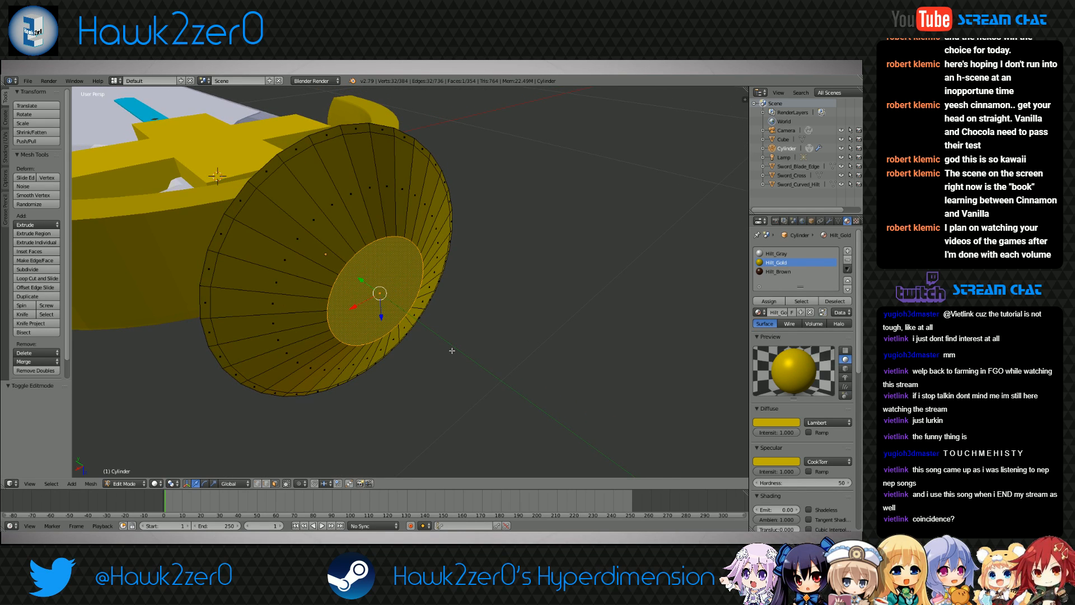
{"action": "key", "text": "e"}
{"action": "right_click", "coordinate": [453, 350]}
{"action": "key", "text": "s"}
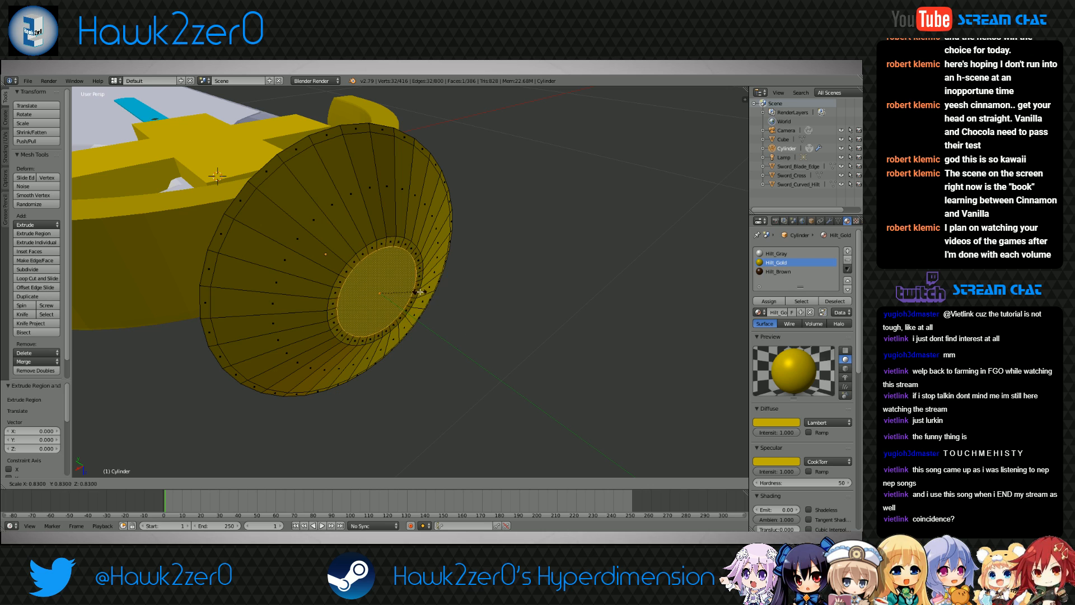
{"action": "left_click", "coordinate": [417, 292]}
Extrude the inset end face outward by about 0.034 into a short stub
{"action": "middle_click_drag", "start_coordinate": [417, 293], "coordinate": [387, 304]}
{"action": "middle_click_drag", "start_coordinate": [497, 326], "coordinate": [443, 312]}
{"action": "scroll", "coordinate": [446, 314], "scroll_direction": "up", "scroll_amount": 4}
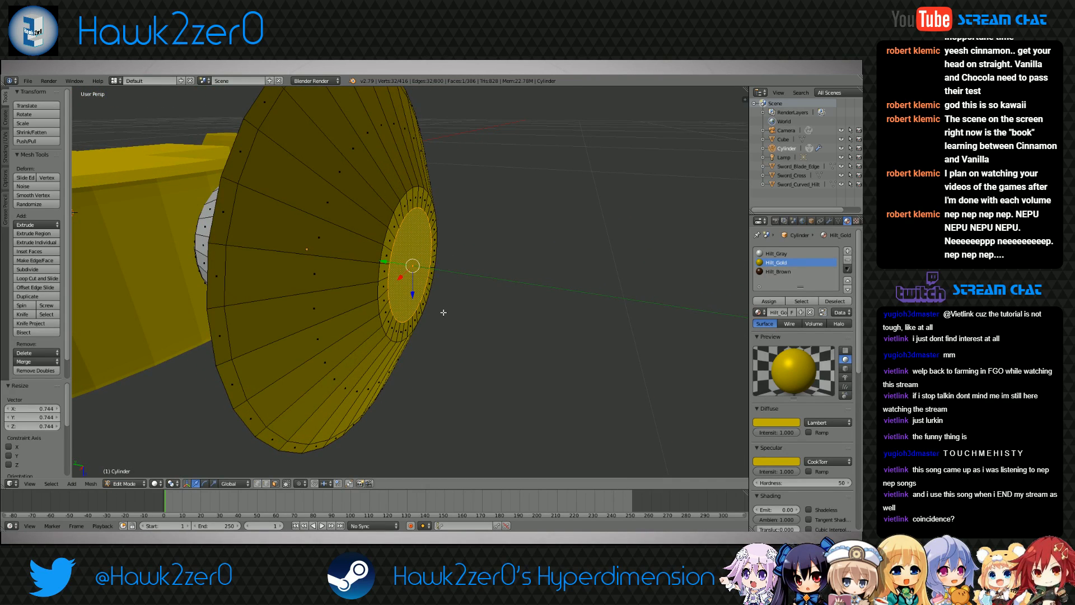
{"action": "key", "text": "e"}
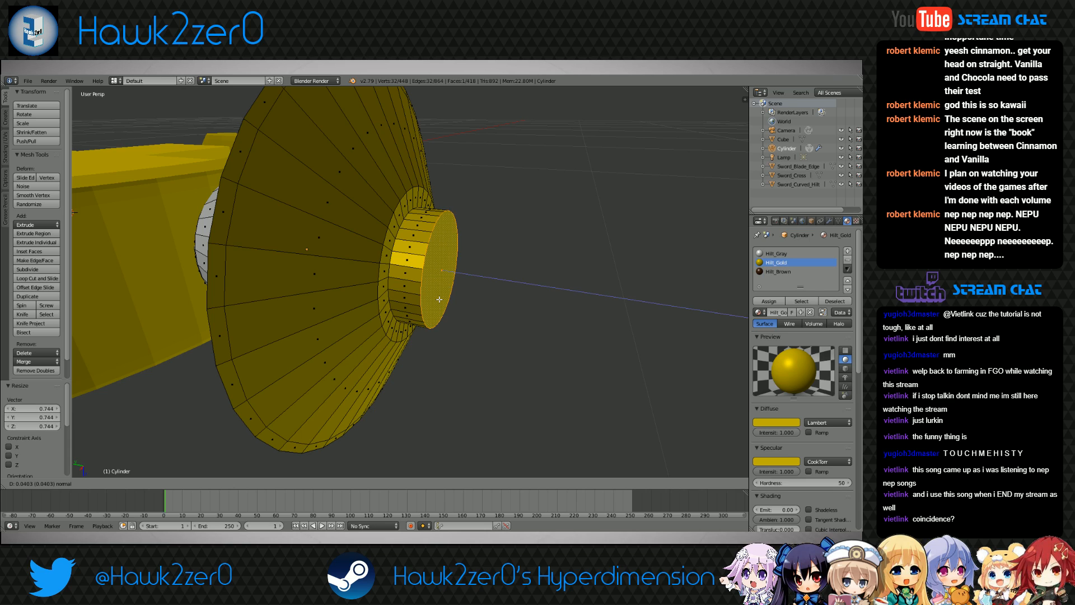
{"action": "left_click", "coordinate": [435, 299]}
{"action": "middle_click_drag", "start_coordinate": [434, 299], "coordinate": [433, 303]}
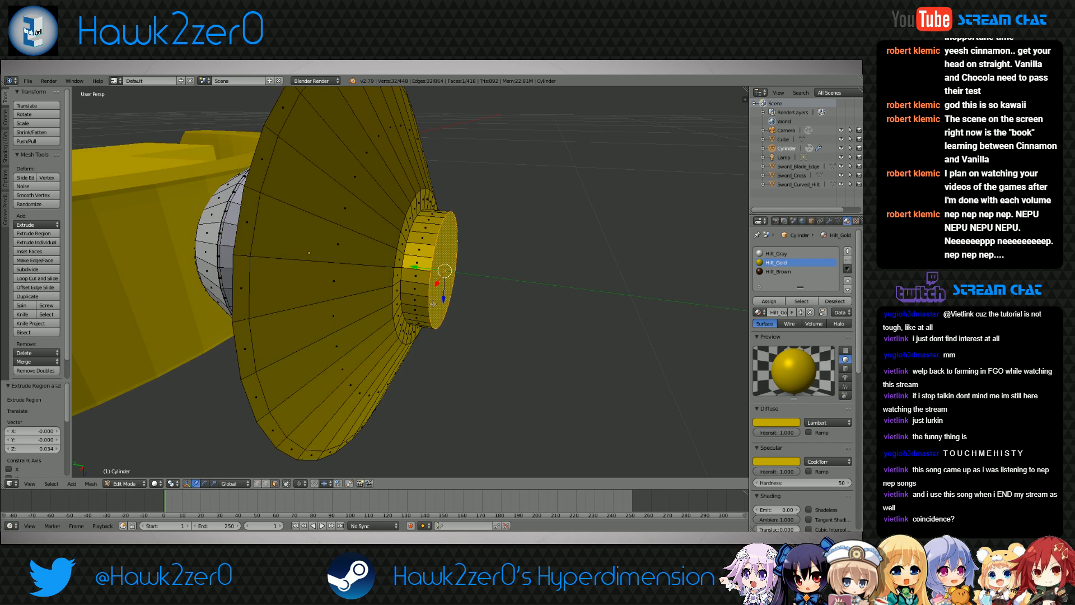
Assign the Hilt_Brown material to the stub's side faces and its end face
{"action": "left_click", "coordinate": [778, 271]}
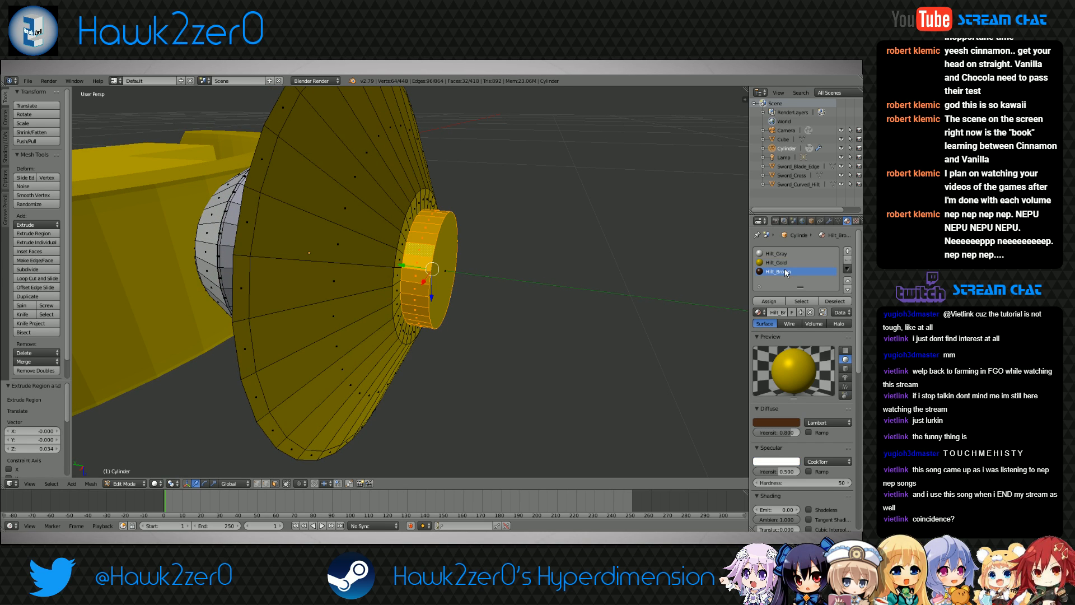
{"action": "left_click", "coordinate": [769, 300]}
{"action": "key", "text": "a"}
{"action": "middle_click_drag", "start_coordinate": [476, 313], "coordinate": [461, 339]}
{"action": "right_click", "coordinate": [429, 290]}
{"action": "left_click", "coordinate": [778, 271]}
{"action": "left_click", "coordinate": [769, 300]}
Add an edge loop around the brown stub, tight against the gold disc
{"action": "key", "text": "ctrl+r"}
{"action": "left_click", "coordinate": [448, 336]}
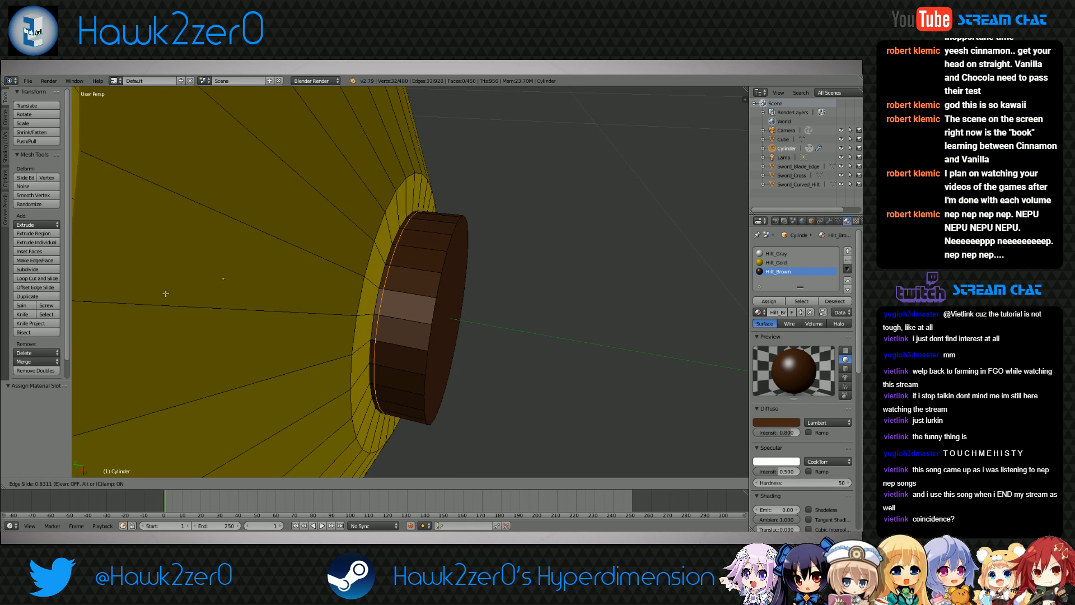
{"action": "left_click", "coordinate": [144, 290]}
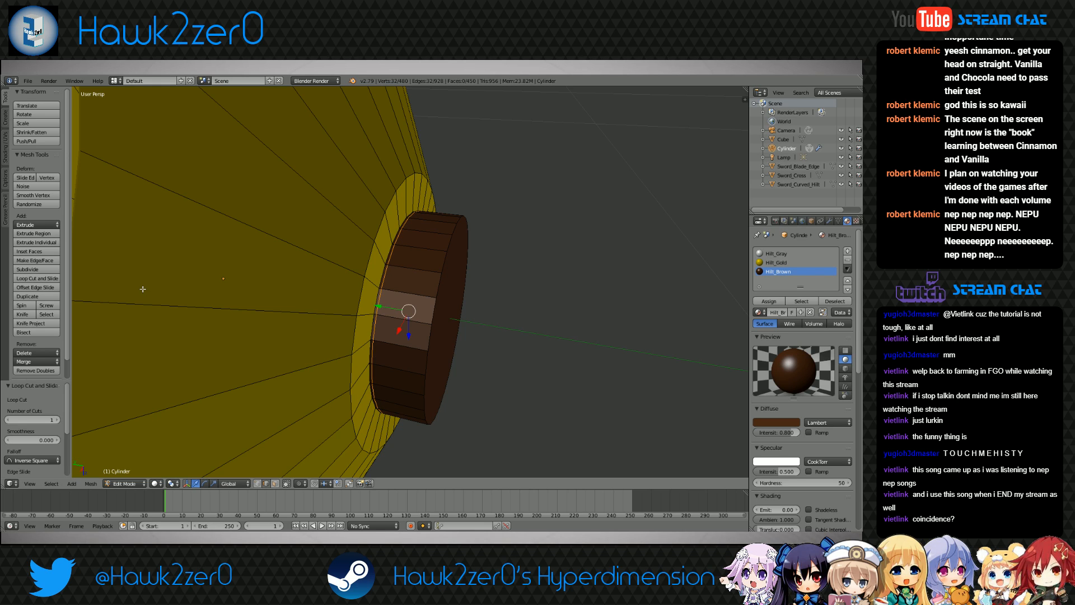
{"action": "key", "text": "ctrl+r"}
{"action": "left_click", "coordinate": [408, 270]}
{"action": "left_click", "coordinate": [416, 277]}
{"action": "key", "text": "ctrl+z"}
Add an edge loop around the brown stub, tight against its outer end
{"action": "key", "text": "a"}
{"action": "middle_click_drag", "start_coordinate": [497, 319], "coordinate": [525, 333]}
{"action": "key", "text": "ctrl+r"}
{"action": "left_click", "coordinate": [395, 307]}
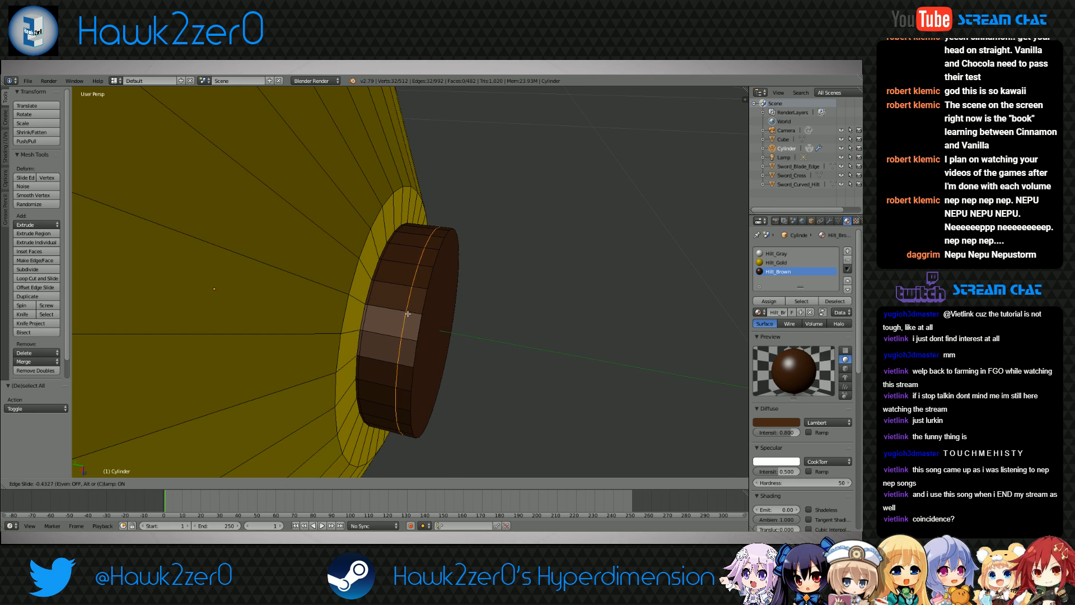
{"action": "left_click", "coordinate": [544, 353]}
In face selection, extrude the stub's end face in place and scale it outward to about 1.709
{"action": "left_click", "coordinate": [124, 483]}
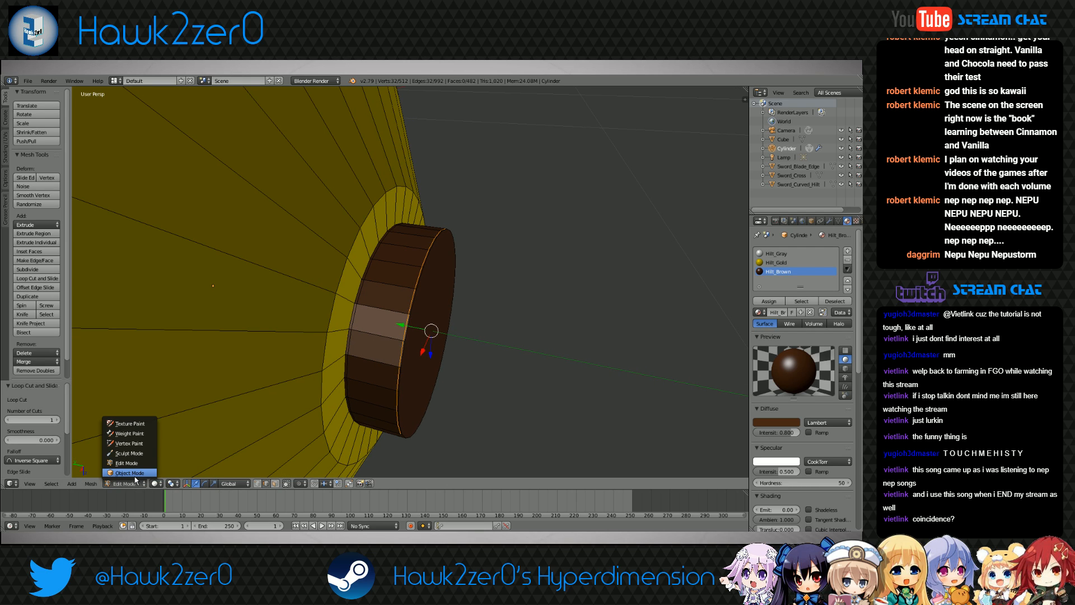
{"action": "left_click", "coordinate": [136, 466]}
{"action": "left_click", "coordinate": [276, 483]}
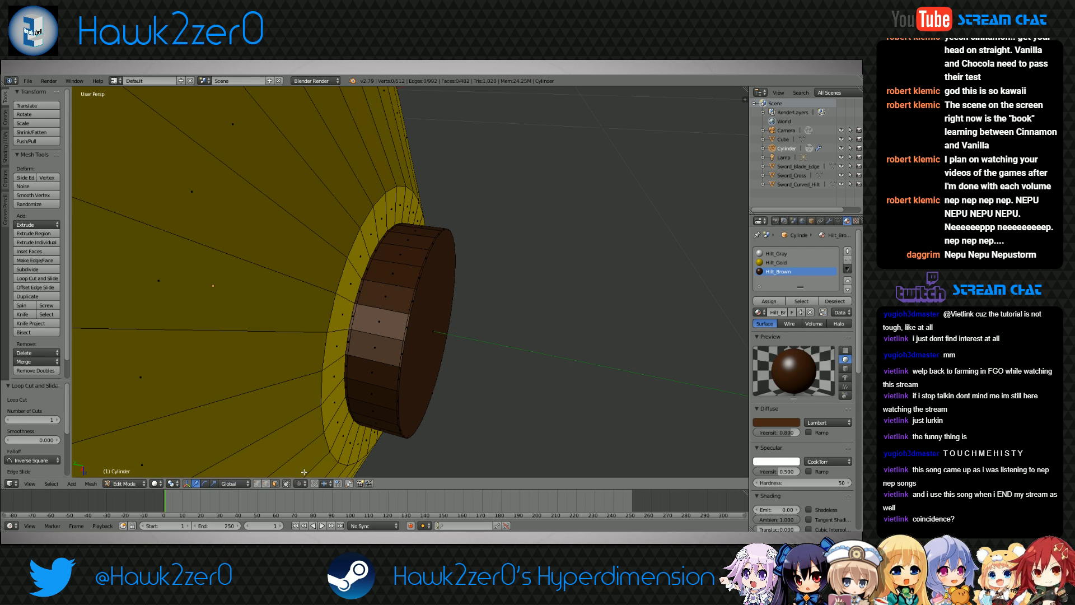
{"action": "right_click", "coordinate": [423, 372]}
{"action": "middle_click_drag", "start_coordinate": [479, 426], "coordinate": [485, 383], "text": "shift"}
{"action": "key", "text": "e"}
{"action": "right_click", "coordinate": [474, 392]}
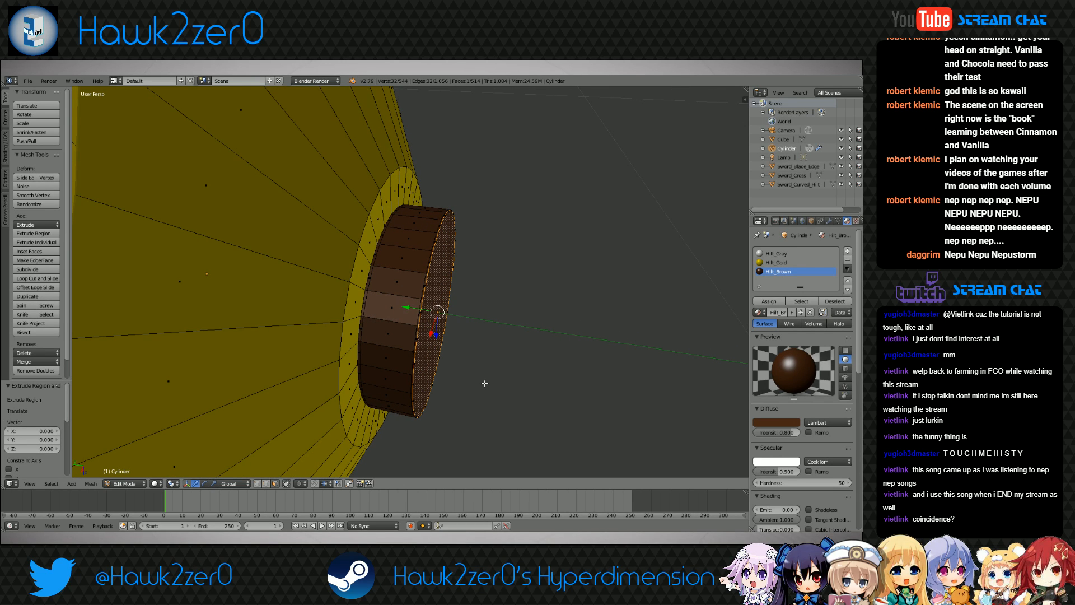
{"action": "scroll", "coordinate": [485, 384], "scroll_direction": "down", "scroll_amount": 4}
{"action": "middle_click_drag", "start_coordinate": [489, 383], "coordinate": [504, 385]}
{"action": "key", "text": "s"}
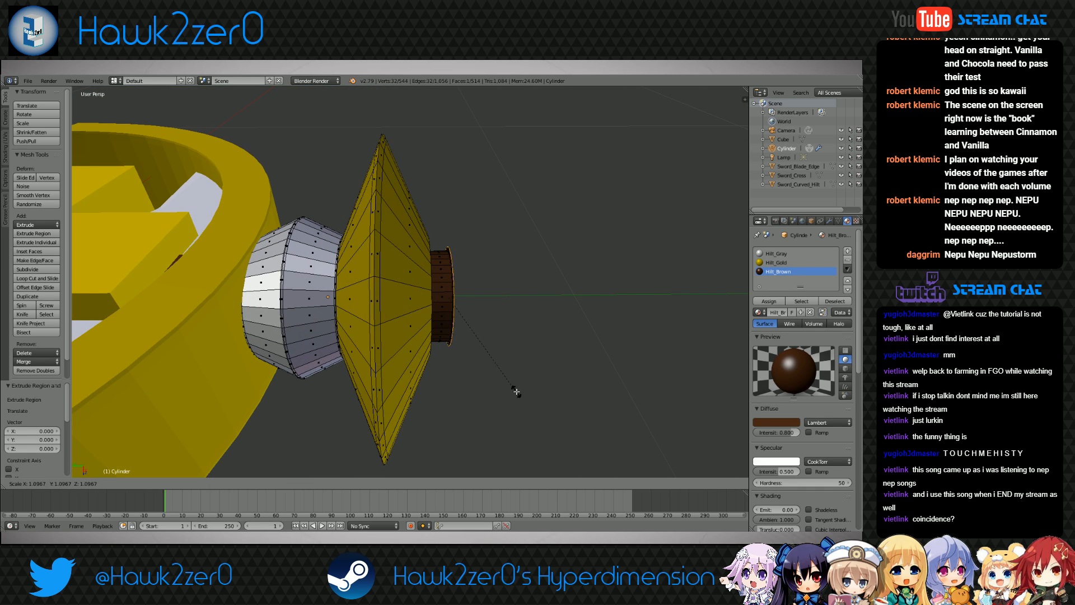
{"action": "left_click", "coordinate": [581, 420]}
Extrude the widened end face outward by about 0.093 and taper the new end by scaling it to about 0.706
{"action": "middle_click_drag", "start_coordinate": [580, 420], "coordinate": [487, 374]}
{"action": "key", "text": "e"}
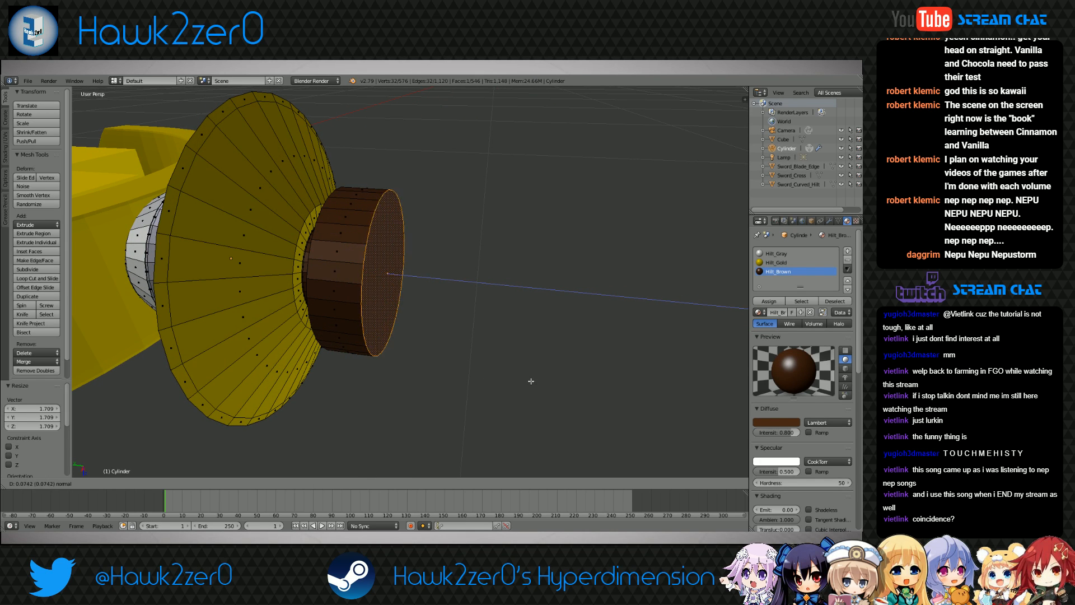
{"action": "left_click", "coordinate": [543, 381]}
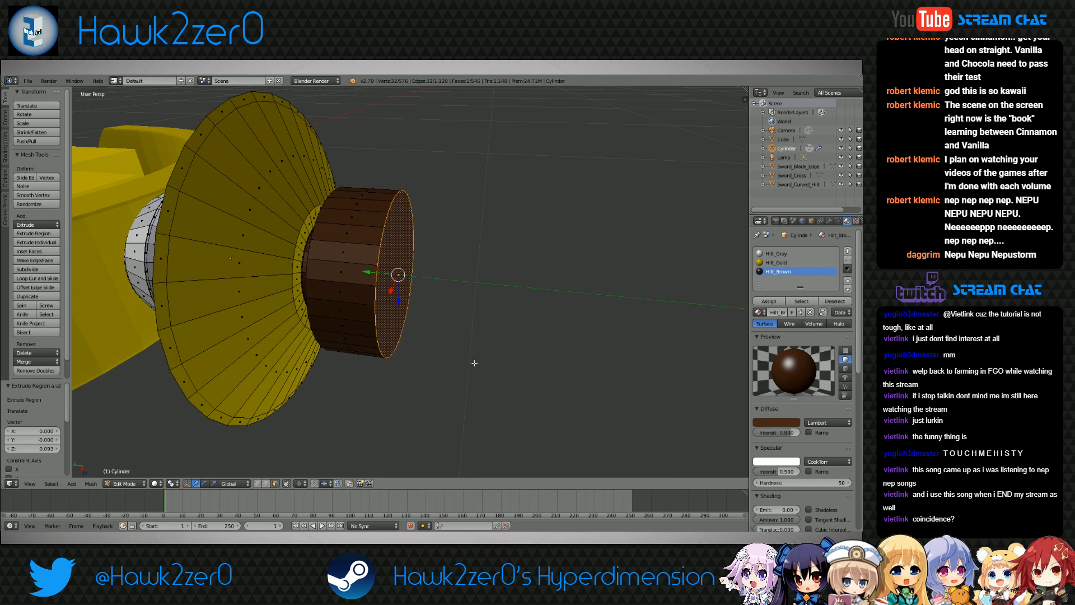
{"action": "middle_click_drag", "start_coordinate": [543, 382], "coordinate": [512, 384]}
{"action": "key", "text": "s"}
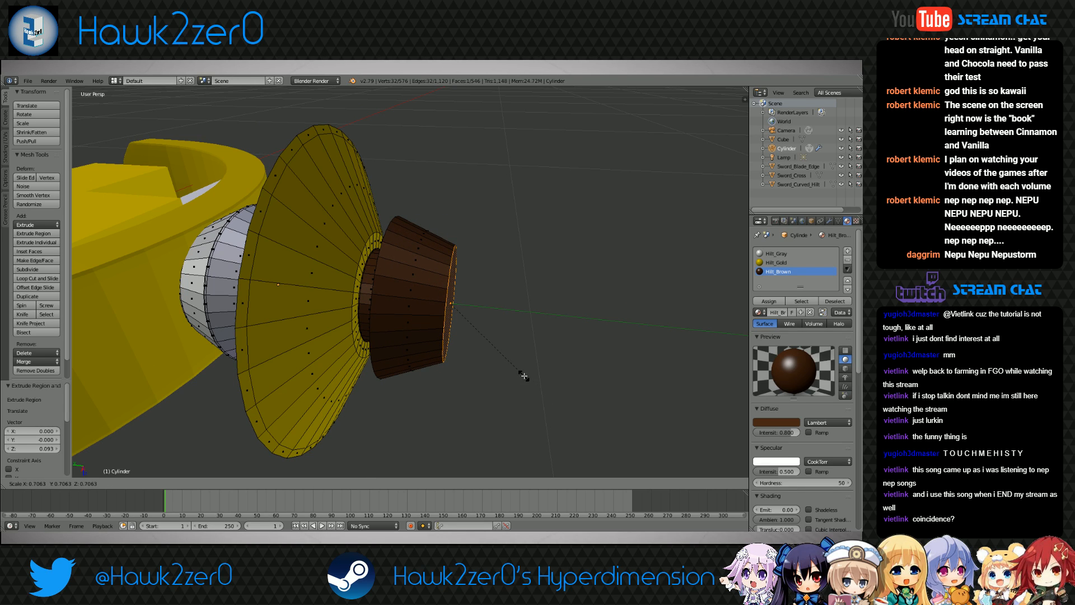
{"action": "left_click", "coordinate": [523, 376]}
Assign the Hilt_Gold material to the end cap's back ring, its tapered side faces and its end face
{"action": "middle_click_drag", "start_coordinate": [523, 376], "coordinate": [489, 370]}
{"action": "scroll", "coordinate": [487, 371], "scroll_direction": "up", "scroll_amount": 6}
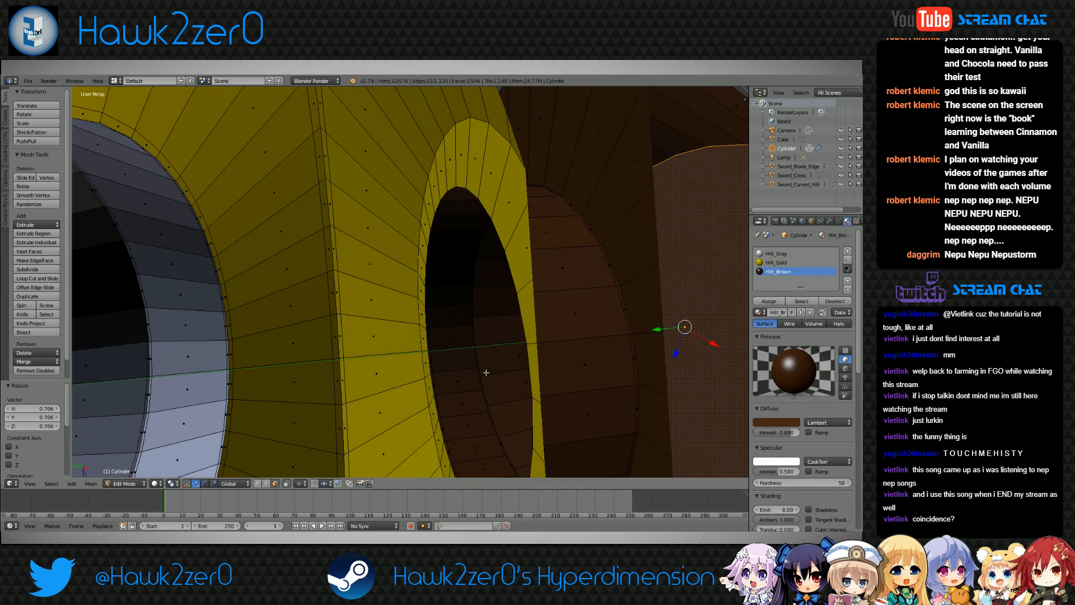
{"action": "scroll", "coordinate": [487, 371], "scroll_direction": "down", "scroll_amount": 3}
{"action": "right_click", "coordinate": [506, 364], "text": "alt"}
{"action": "left_click", "coordinate": [776, 262]}
{"action": "left_click", "coordinate": [769, 301]}
{"action": "middle_click_drag", "start_coordinate": [576, 336], "coordinate": [516, 324]}
{"action": "right_click", "coordinate": [569, 294], "text": "alt"}
{"action": "left_click", "coordinate": [769, 301]}
{"action": "right_click", "coordinate": [421, 296]}
{"action": "left_click", "coordinate": [776, 262]}
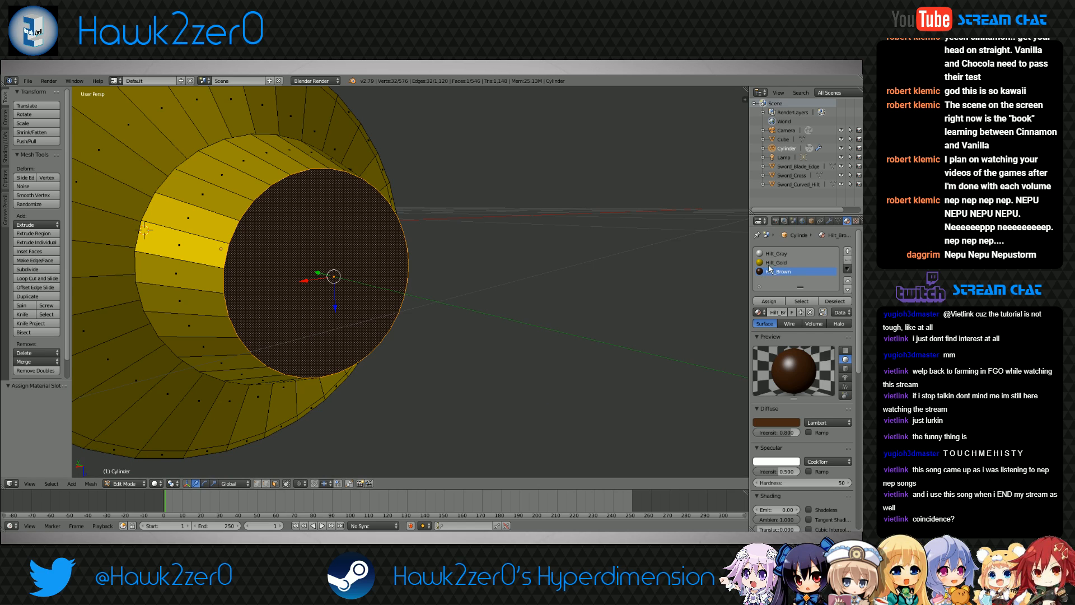
{"action": "left_click", "coordinate": [769, 302]}
Add an edge loop to the back ring of the gold end cap, around the brown stub
{"action": "key", "text": "a"}
{"action": "middle_click_drag", "start_coordinate": [442, 305], "coordinate": [519, 332]}
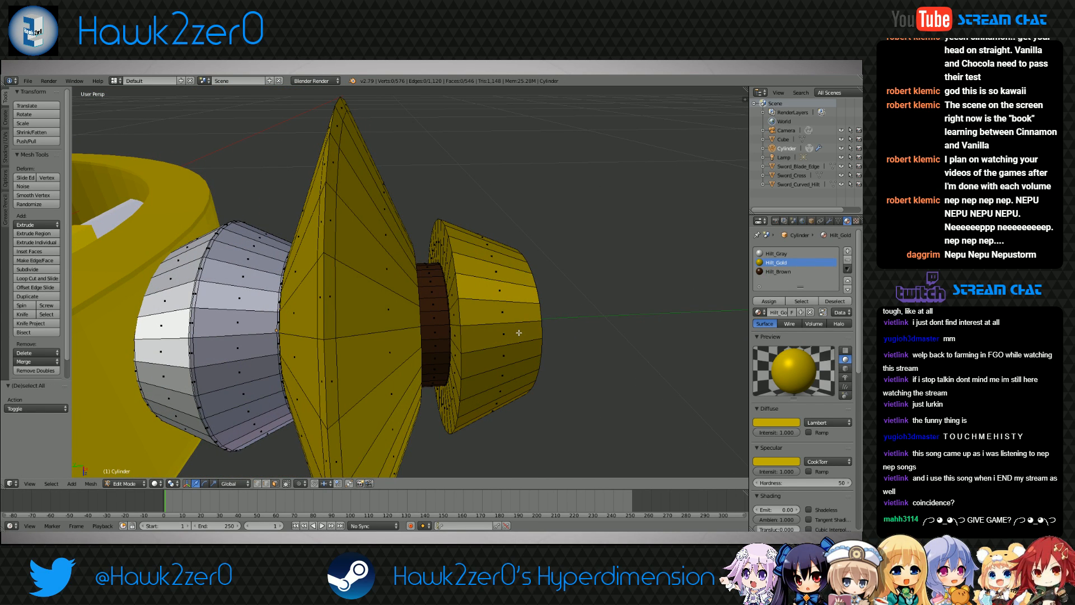
{"action": "middle_click_drag", "start_coordinate": [519, 333], "coordinate": [514, 347]}
{"action": "scroll", "coordinate": [514, 348], "scroll_direction": "up", "scroll_amount": 3}
{"action": "key", "text": "ctrl+r"}
{"action": "left_click", "coordinate": [491, 341]}
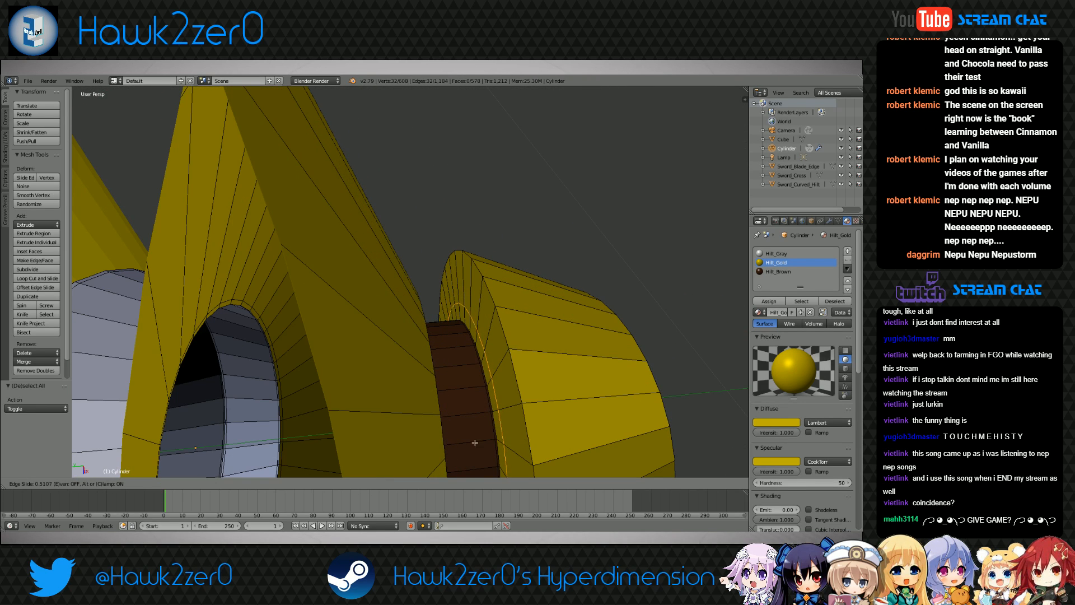
{"action": "left_click", "coordinate": [469, 178]}
{"action": "middle_click_drag", "start_coordinate": [469, 178], "coordinate": [462, 156]}
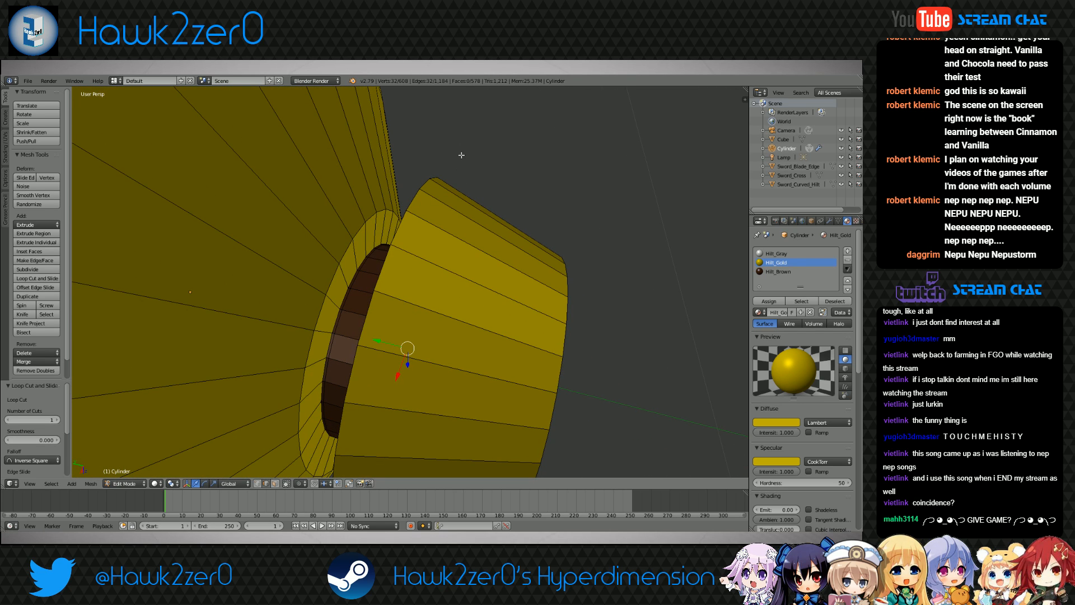
Add an edge loop to the gold disc's flat ring around the base of the brown stub
{"action": "key", "text": "ctrl+r"}
{"action": "left_click", "coordinate": [402, 347]}
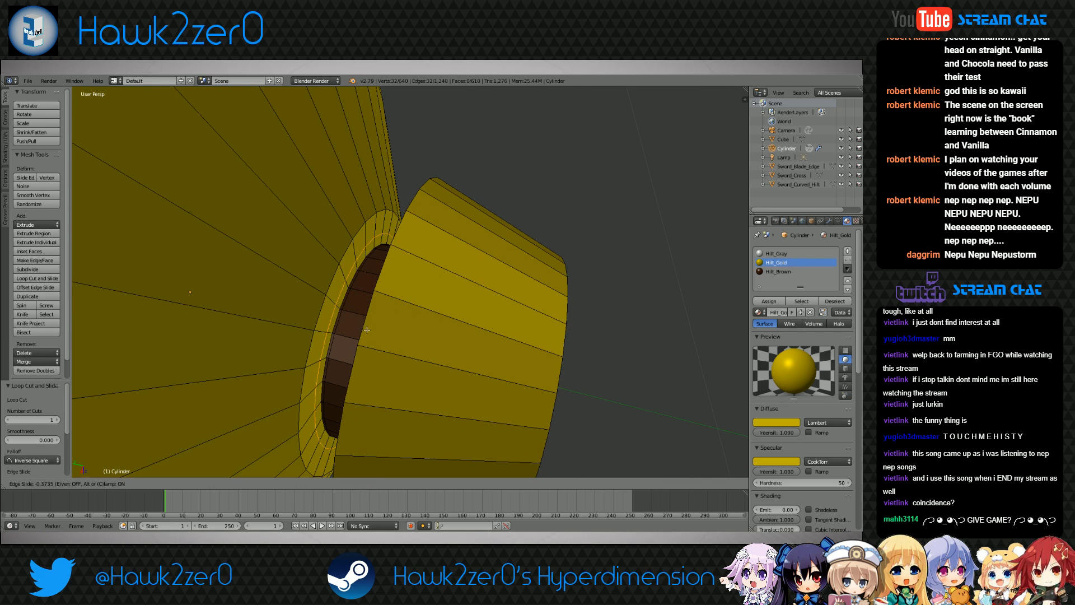
{"action": "left_click", "coordinate": [426, 356]}
Check the smoothed end cap in Object Mode and go back into Edit Mode
{"action": "left_click", "coordinate": [128, 482]}
{"action": "left_click", "coordinate": [136, 473]}
{"action": "scroll", "coordinate": [244, 422], "scroll_direction": "down", "scroll_amount": 4}
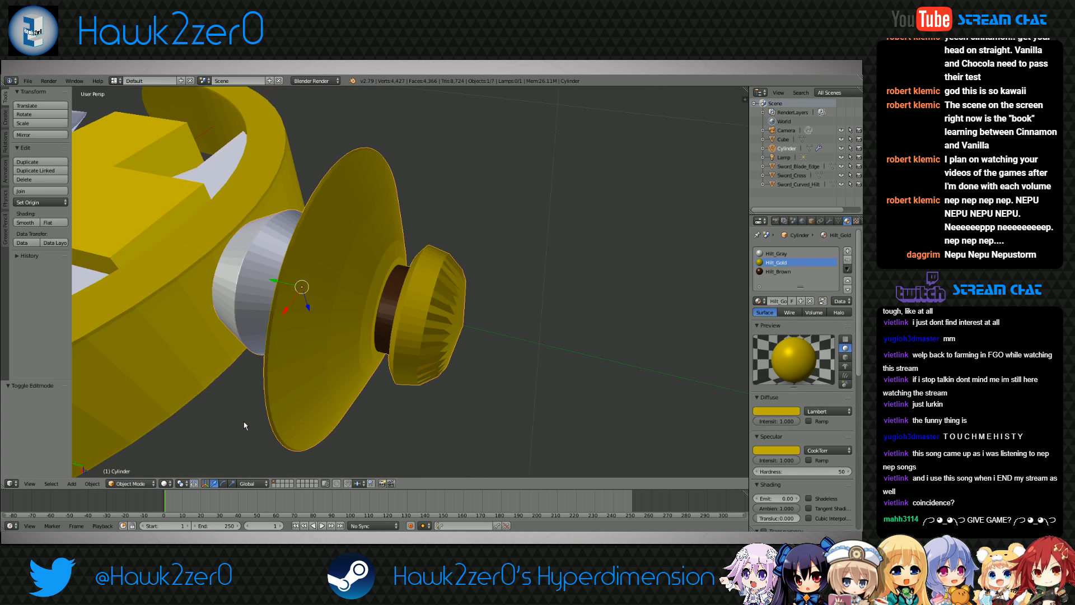
{"action": "middle_click_drag", "start_coordinate": [244, 426], "coordinate": [280, 437]}
{"action": "left_click", "coordinate": [130, 483]}
{"action": "left_click", "coordinate": [135, 463]}
Add an edge loop around the gold end cap's tapered side near its wide back rim and scale it up slightly
{"action": "scroll", "coordinate": [404, 311], "scroll_direction": "up", "scroll_amount": 3}
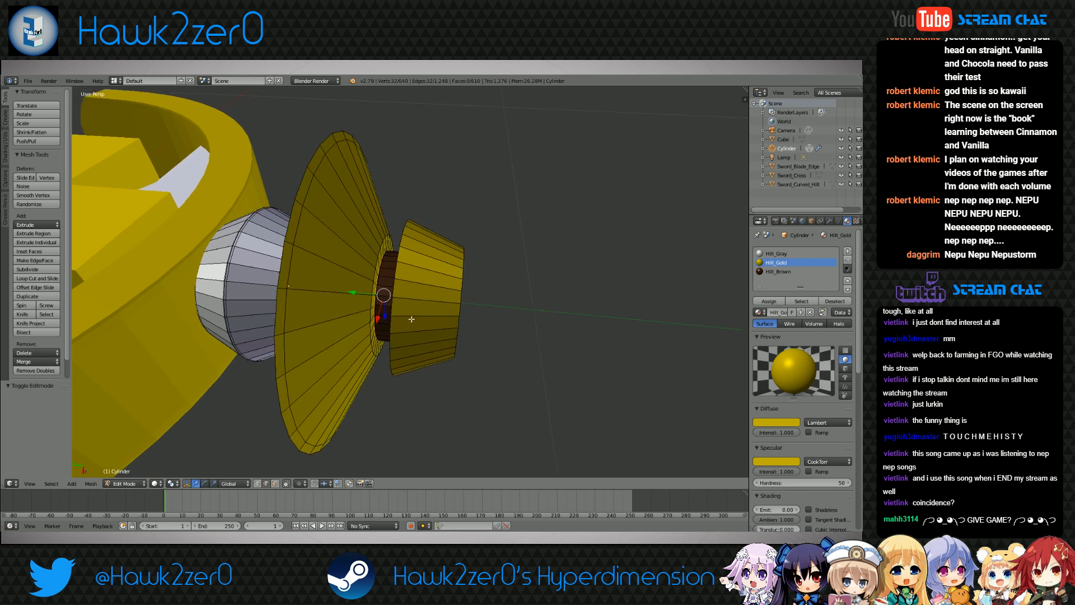
{"action": "scroll", "coordinate": [403, 310], "scroll_direction": "up", "scroll_amount": 5}
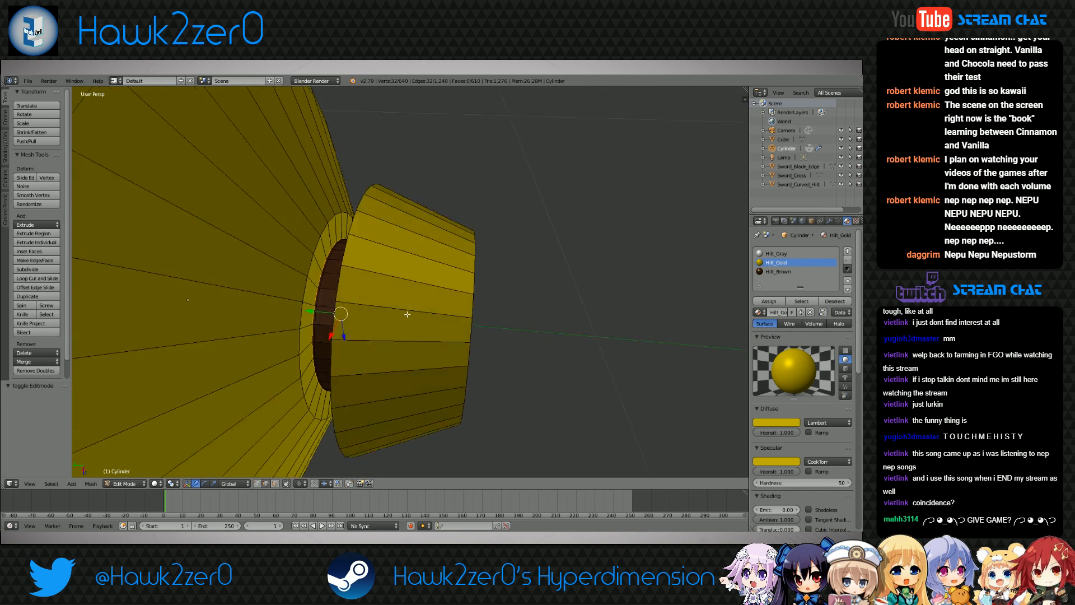
{"action": "scroll", "coordinate": [409, 310], "scroll_direction": "up", "scroll_amount": 4}
{"action": "key", "text": "ctrl+r"}
{"action": "left_click", "coordinate": [400, 233]}
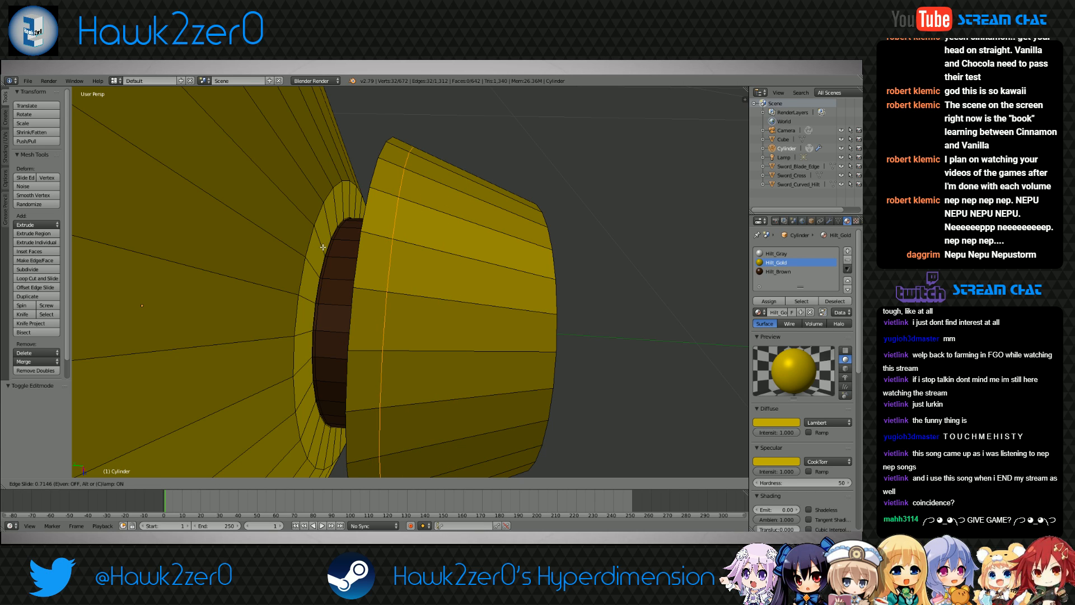
{"action": "left_click", "coordinate": [420, 320]}
{"action": "key", "text": "s"}
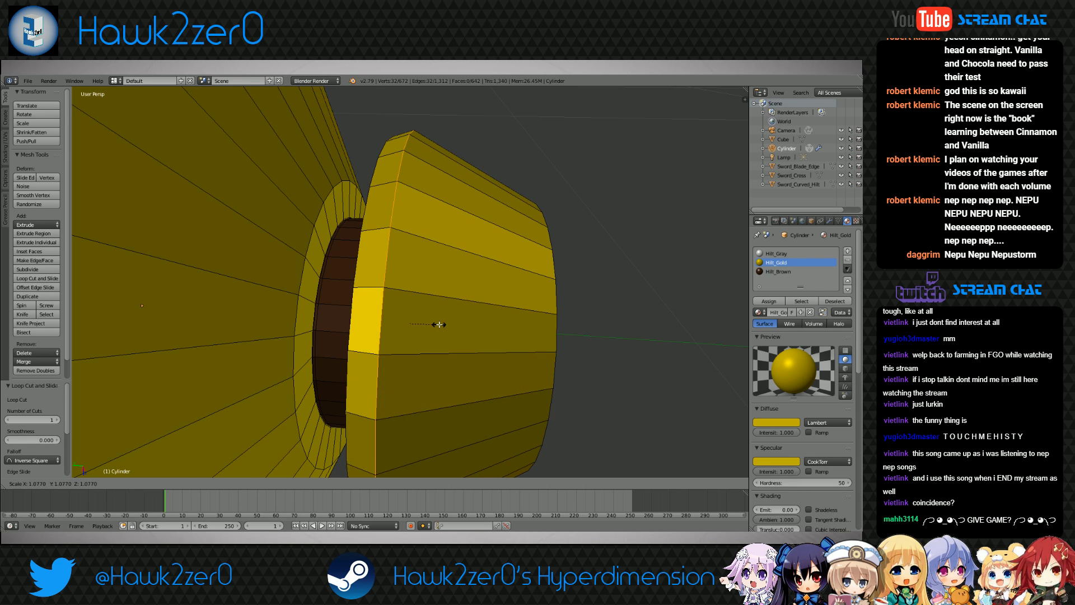
{"action": "left_click", "coordinate": [432, 320]}
Add another edge loop between the end cap's back rim and the widened loop, and scale it to 1.012
{"action": "key", "text": "ctrl+r"}
{"action": "left_click", "coordinate": [361, 286]}
{"action": "left_click", "coordinate": [362, 286]}
{"action": "key", "text": "s"}
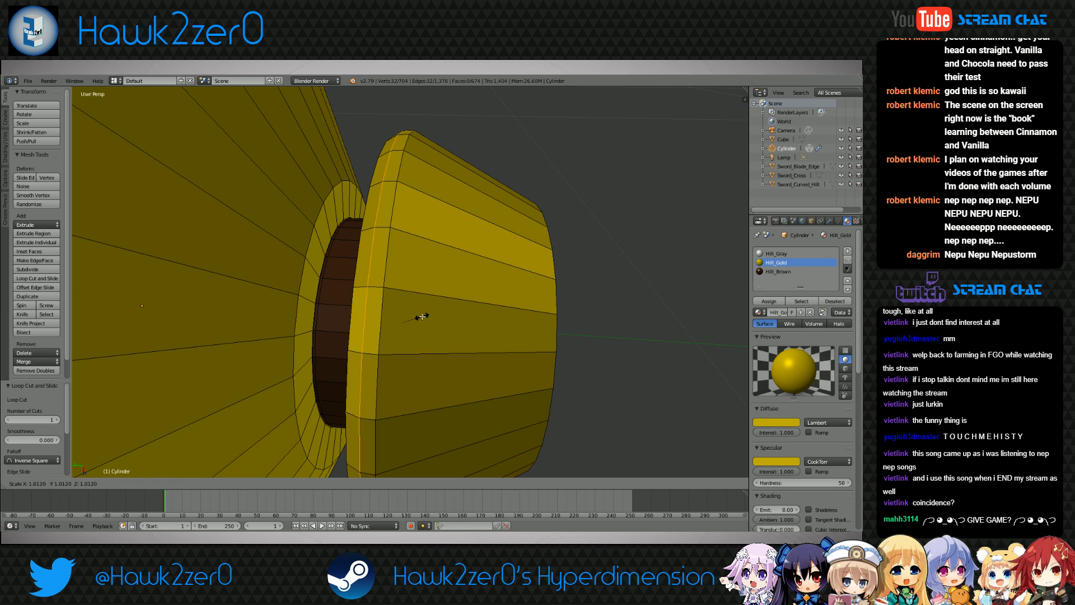
{"action": "left_click", "coordinate": [422, 317]}
Add an edge loop midway along the end cap's tapered side and scale it down to start a concave profile
{"action": "key", "text": "ctrl+r"}
{"action": "left_click", "coordinate": [442, 257]}
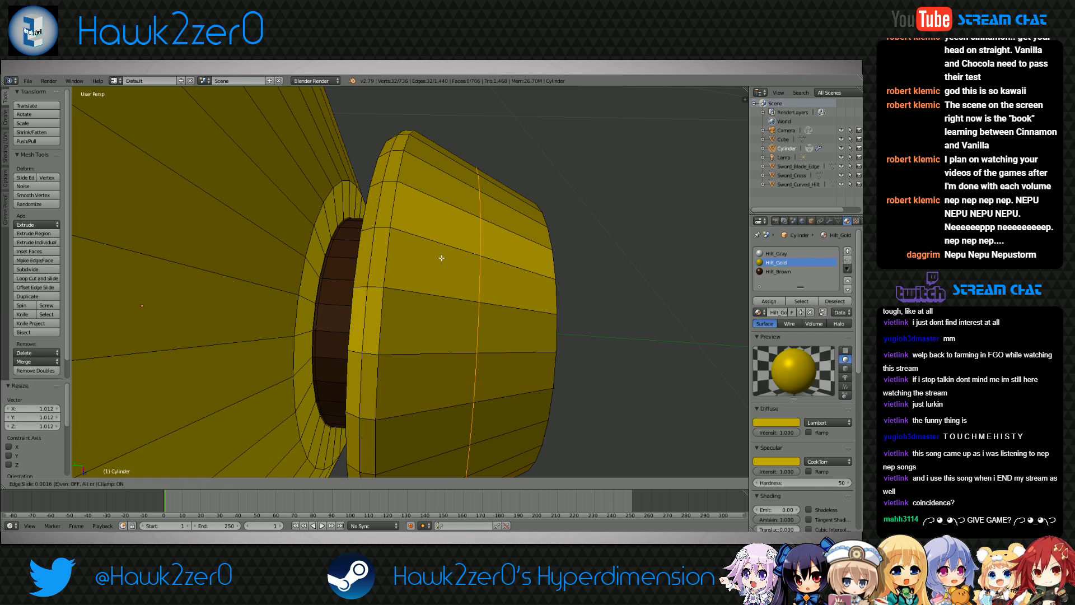
{"action": "left_click", "coordinate": [442, 257]}
{"action": "key", "text": "s"}
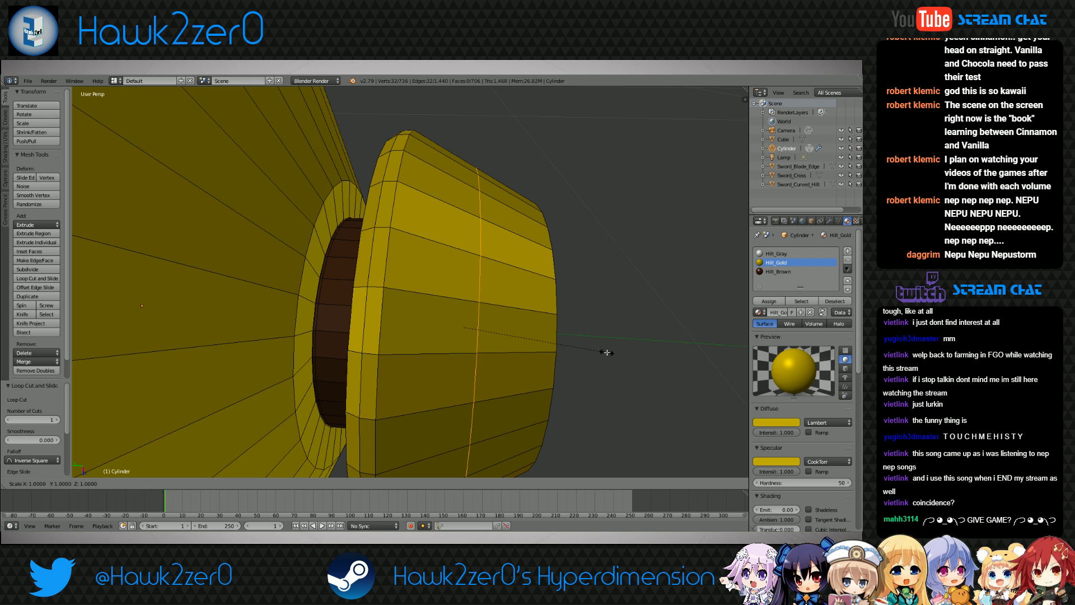
{"action": "left_click", "coordinate": [544, 338]}
Add an edge loop between the widened rim and the middle loop of the end cap, and scale it down to smooth the curve
{"action": "middle_click_drag", "start_coordinate": [498, 339], "coordinate": [485, 362]}
{"action": "key", "text": "ctrl+r"}
{"action": "left_click", "coordinate": [427, 235]}
{"action": "left_click", "coordinate": [427, 235]}
{"action": "key", "text": "s"}
{"action": "left_click", "coordinate": [550, 329]}
Add an edge loop between the end cap's middle loop and its narrow end, and scale it to 0.993
{"action": "key", "text": "ctrl+r"}
{"action": "left_click", "coordinate": [506, 313]}
{"action": "left_click", "coordinate": [511, 308]}
{"action": "key", "text": "s"}
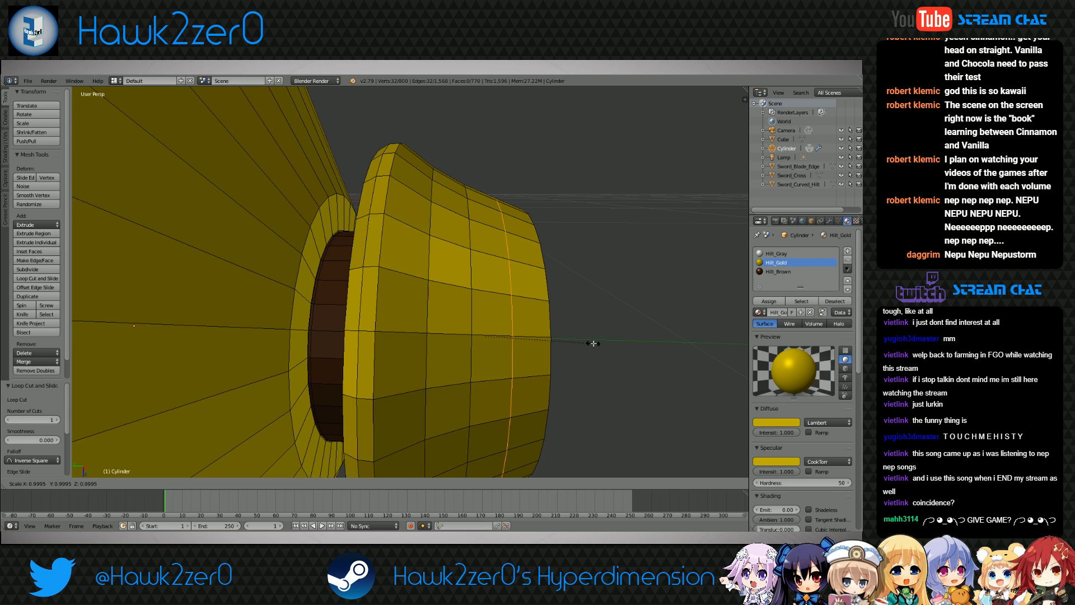
{"action": "left_click", "coordinate": [586, 340]}
Examine the reshaped pommel and the whole sword in Object Mode, with the object's modifier settings shown
{"action": "left_click", "coordinate": [128, 484]}
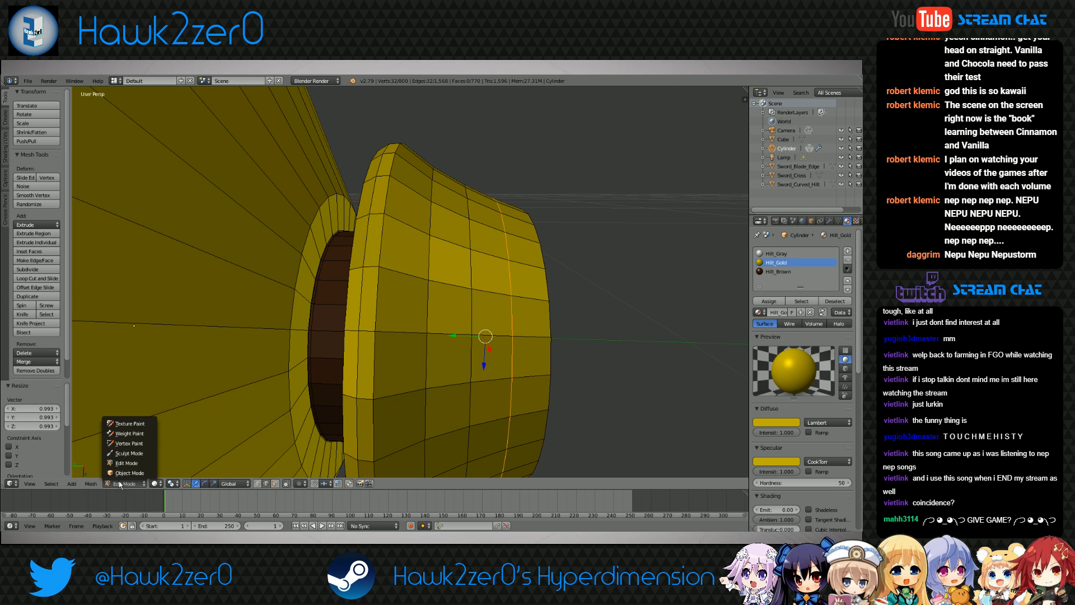
{"action": "left_click", "coordinate": [126, 473]}
{"action": "scroll", "coordinate": [378, 387], "scroll_direction": "down", "scroll_amount": 8}
{"action": "middle_click_drag", "start_coordinate": [378, 385], "coordinate": [451, 348]}
{"action": "left_click", "coordinate": [830, 221]}
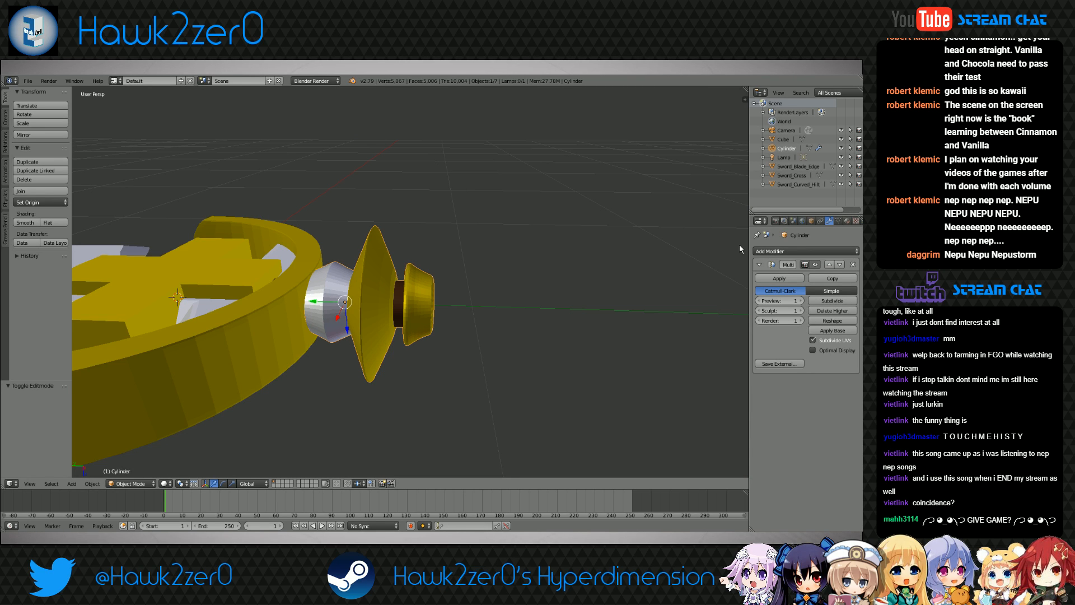
{"action": "scroll", "coordinate": [471, 300], "scroll_direction": "down", "scroll_amount": 6}
{"action": "middle_click_drag", "start_coordinate": [471, 300], "coordinate": [465, 328]}
{"action": "scroll", "coordinate": [372, 347], "scroll_direction": "up", "scroll_amount": 3}
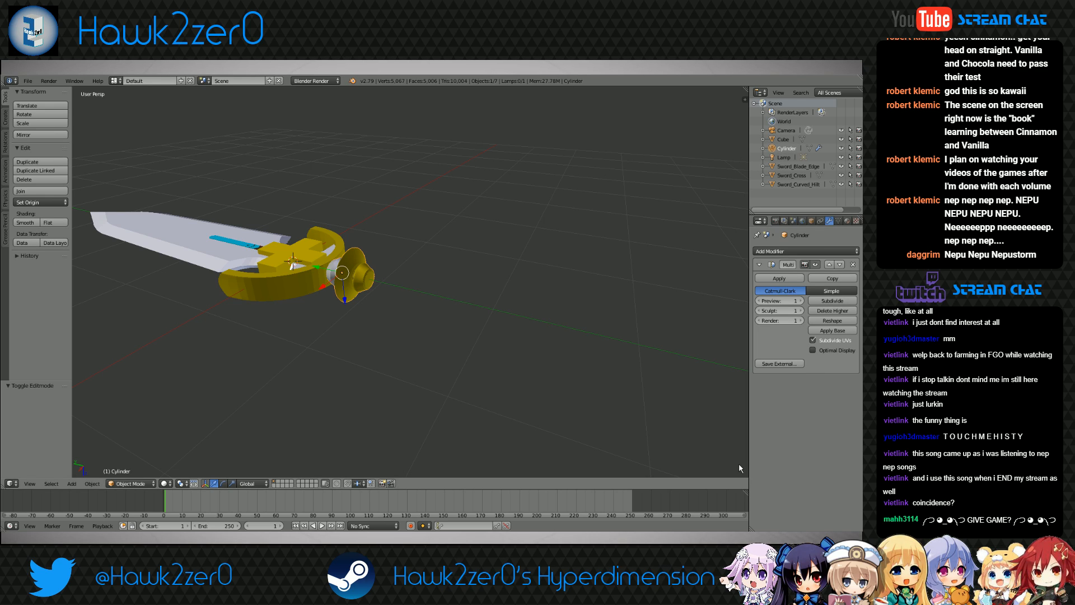
In Edit Mode, extrude the gold end cap's end face about 0.063 outward and scale it to 0.884
{"action": "left_click", "coordinate": [118, 488]}
{"action": "left_click", "coordinate": [127, 466]}
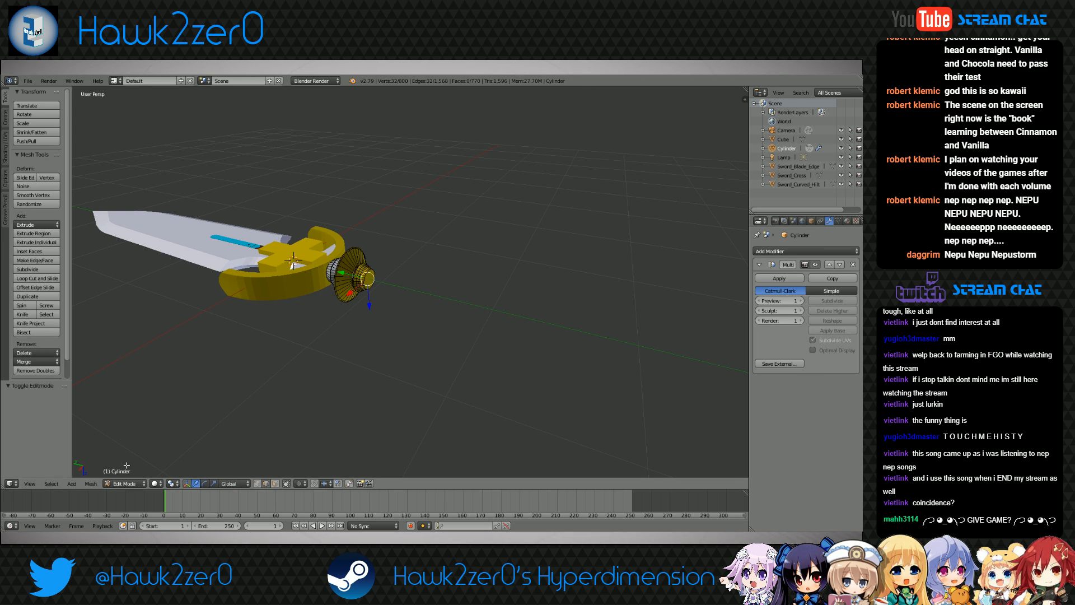
{"action": "scroll", "coordinate": [456, 319], "scroll_direction": "up", "scroll_amount": 8}
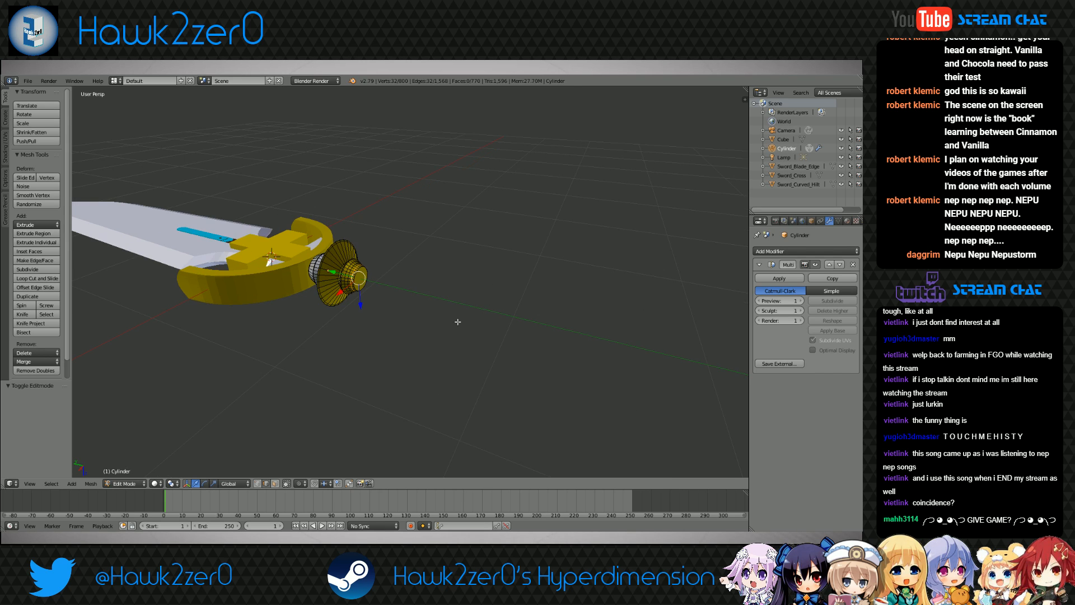
{"action": "middle_click_drag", "start_coordinate": [314, 342], "coordinate": [326, 329]}
{"action": "key", "text": "3"}
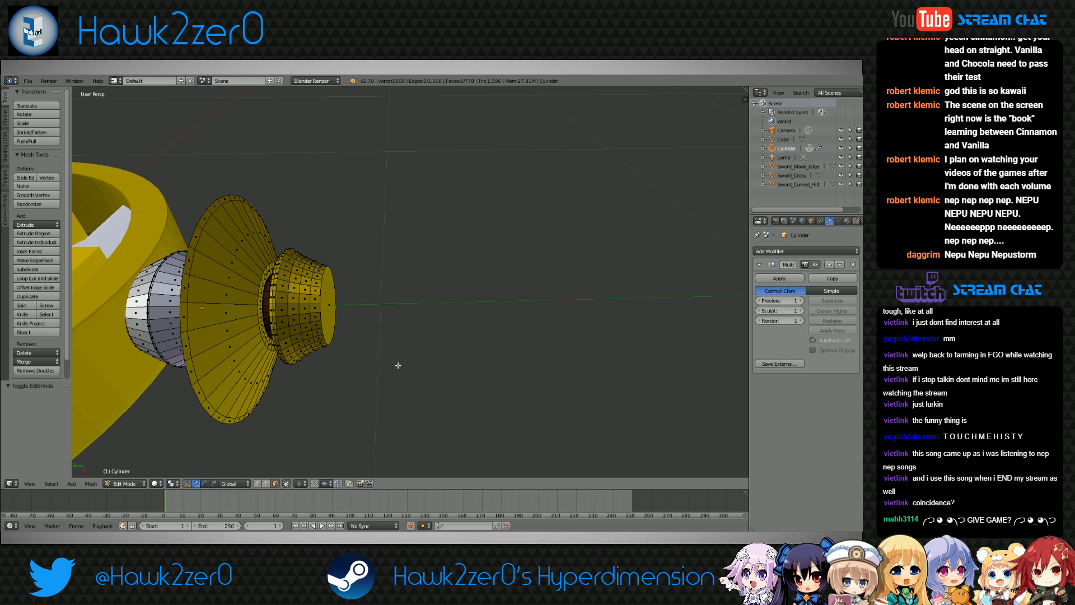
{"action": "scroll", "coordinate": [389, 359], "scroll_direction": "up", "scroll_amount": 5}
{"action": "right_click", "coordinate": [324, 306]}
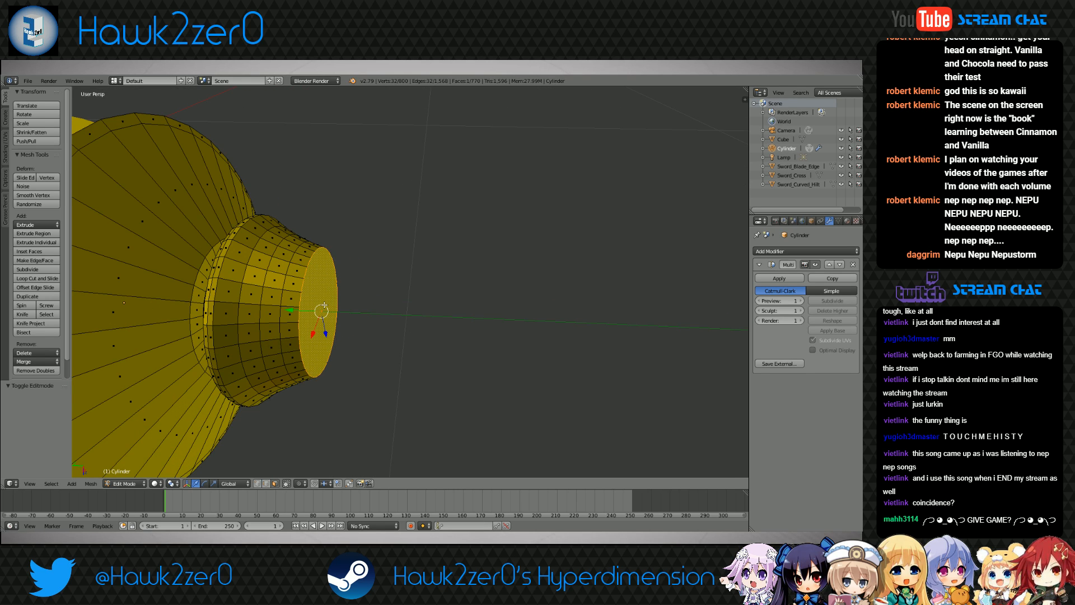
{"action": "key", "text": "e"}
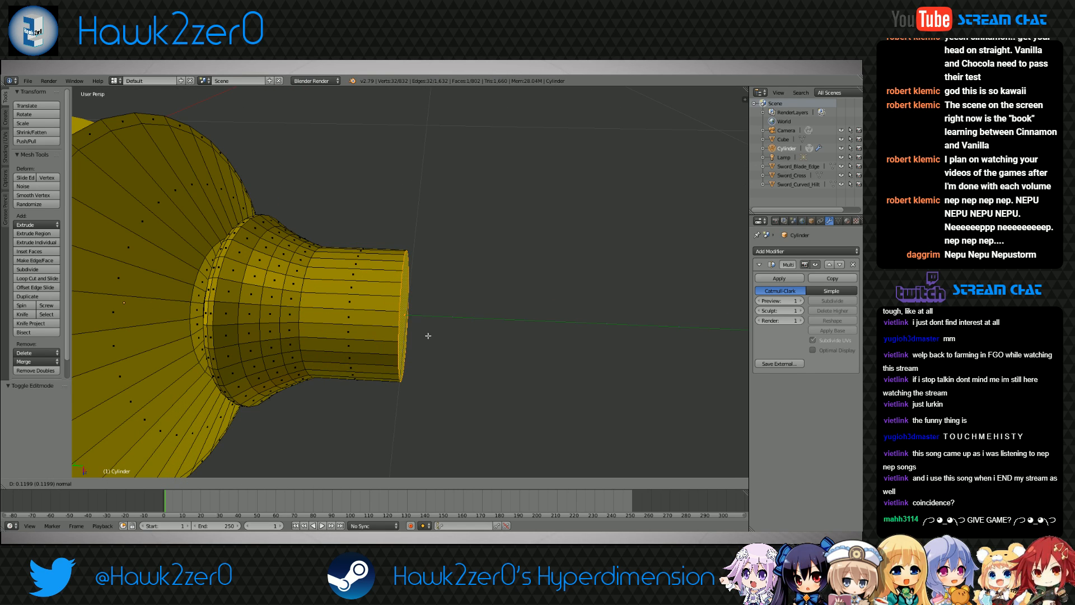
{"action": "left_click", "coordinate": [390, 330]}
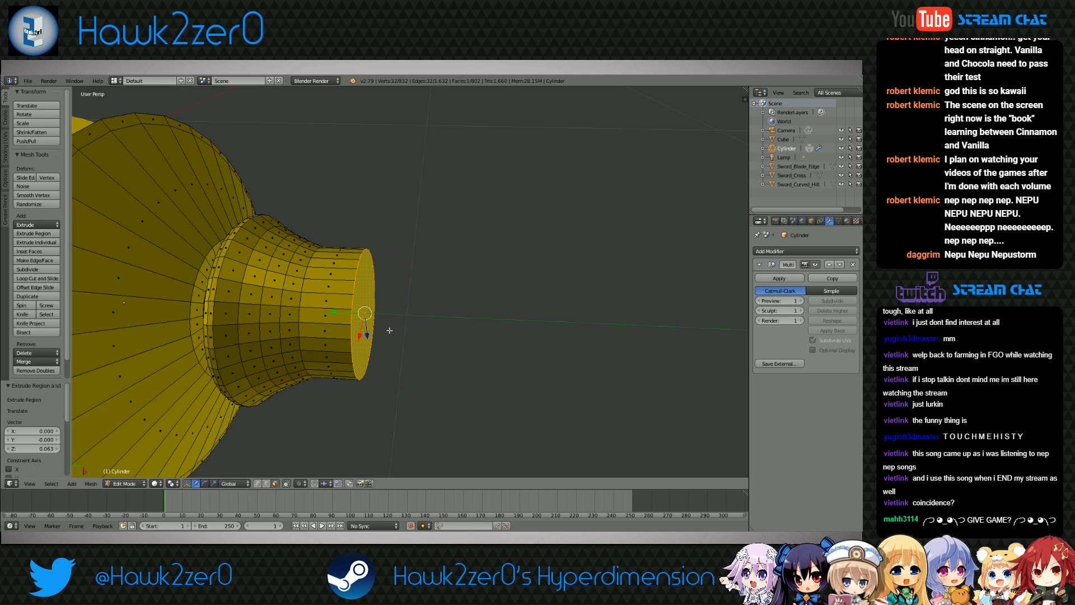
{"action": "key", "text": "s"}
{"action": "left_click", "coordinate": [518, 380]}
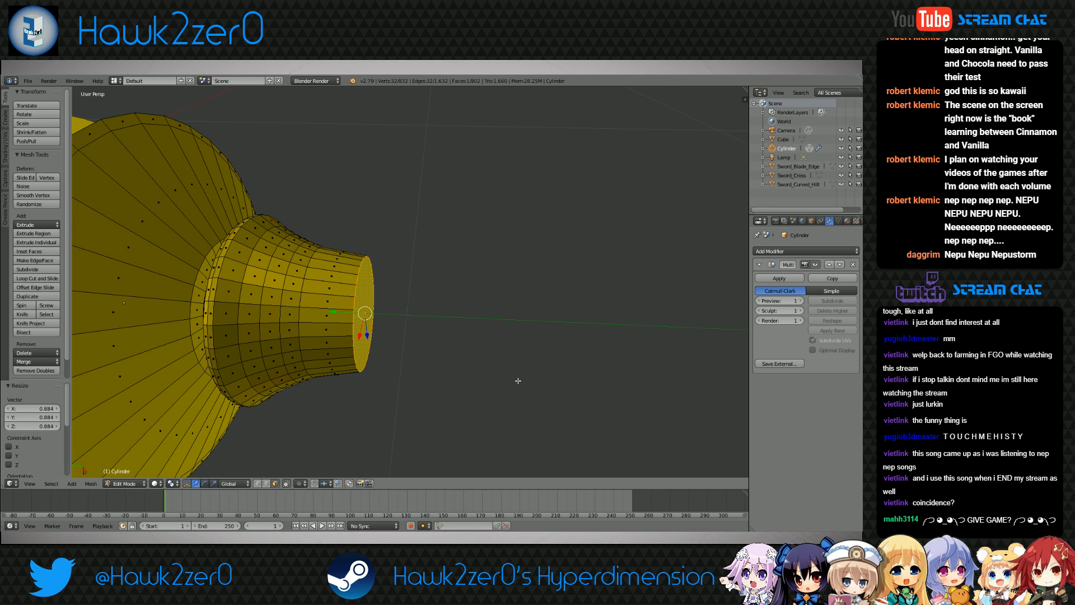
Assign the Hilt_Brown material to the new extrusion's ring of side faces and its end face, and clear the selection
{"action": "middle_click_drag", "start_coordinate": [517, 380], "coordinate": [449, 358]}
{"action": "right_click", "coordinate": [378, 283], "text": "alt"}
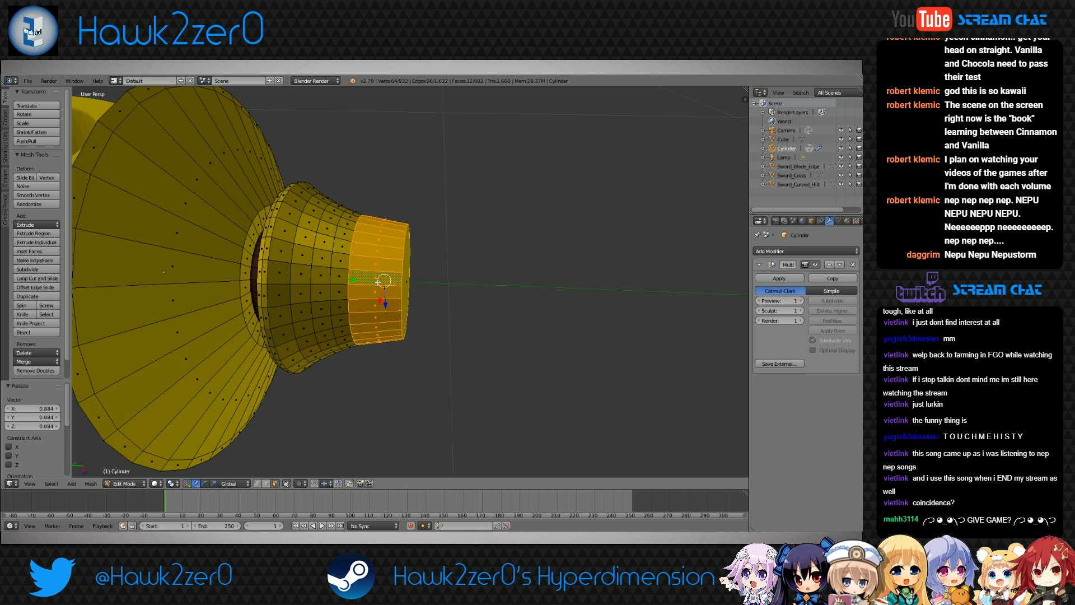
{"action": "left_click", "coordinate": [847, 221]}
{"action": "left_click", "coordinate": [778, 272]}
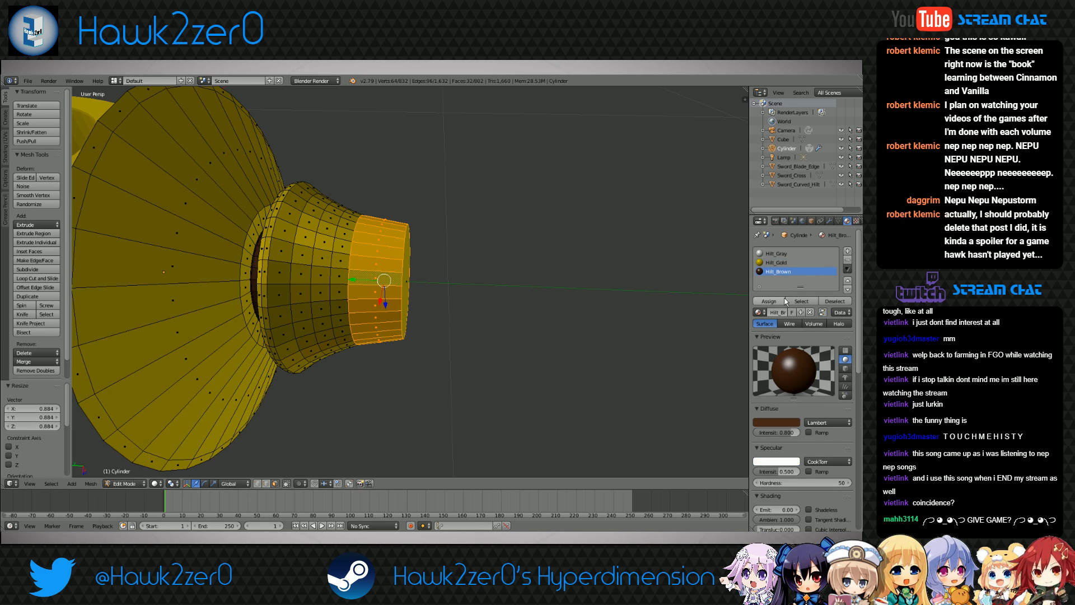
{"action": "left_click", "coordinate": [769, 301]}
{"action": "middle_click_drag", "start_coordinate": [537, 336], "coordinate": [522, 331]}
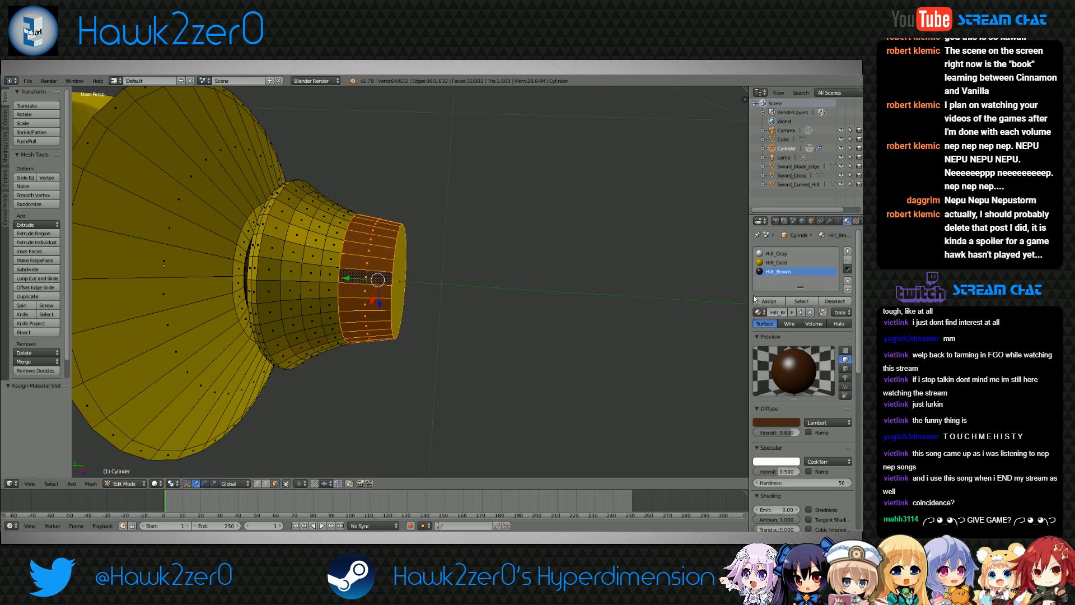
{"action": "right_click", "coordinate": [399, 280]}
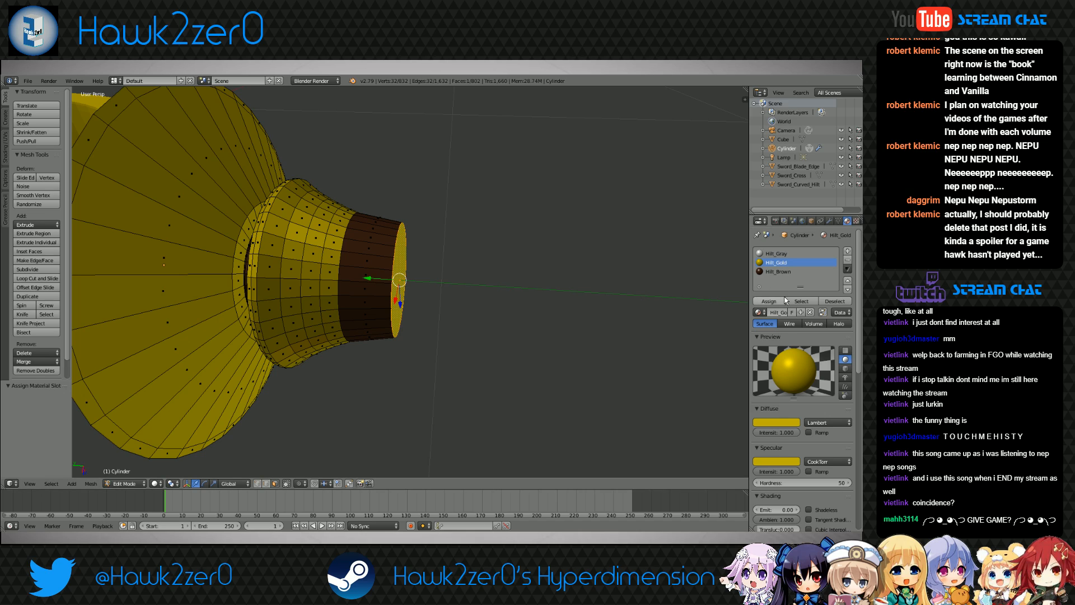
{"action": "left_click", "coordinate": [778, 272]}
{"action": "left_click", "coordinate": [780, 301]}
{"action": "key", "text": "a"}
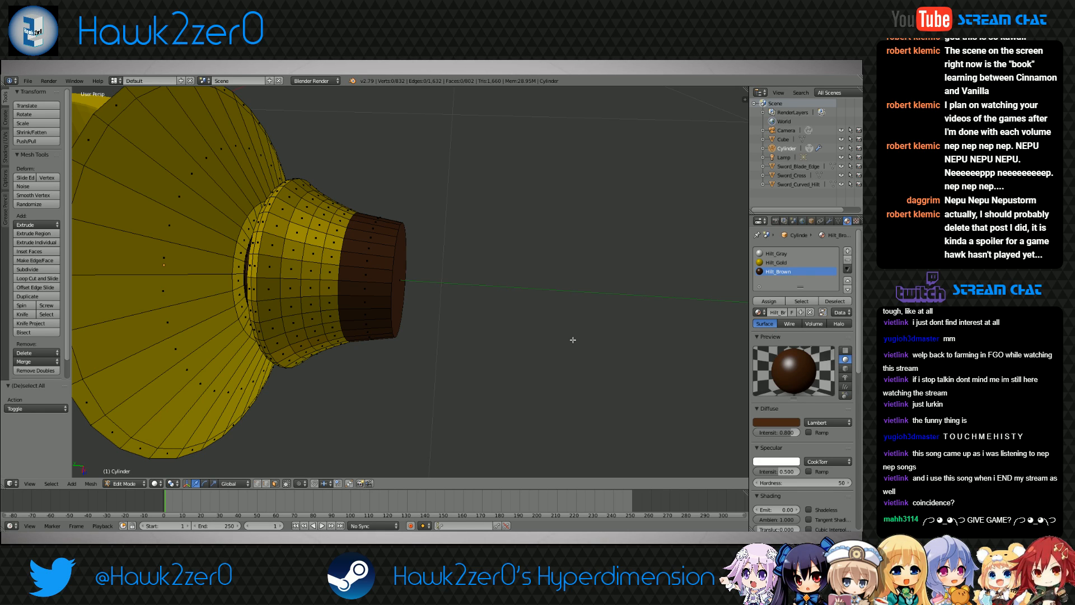
Extrude the brown end face about 2 units outward along its normal to form the long handle
{"action": "scroll", "coordinate": [573, 340], "scroll_direction": "down", "scroll_amount": 4}
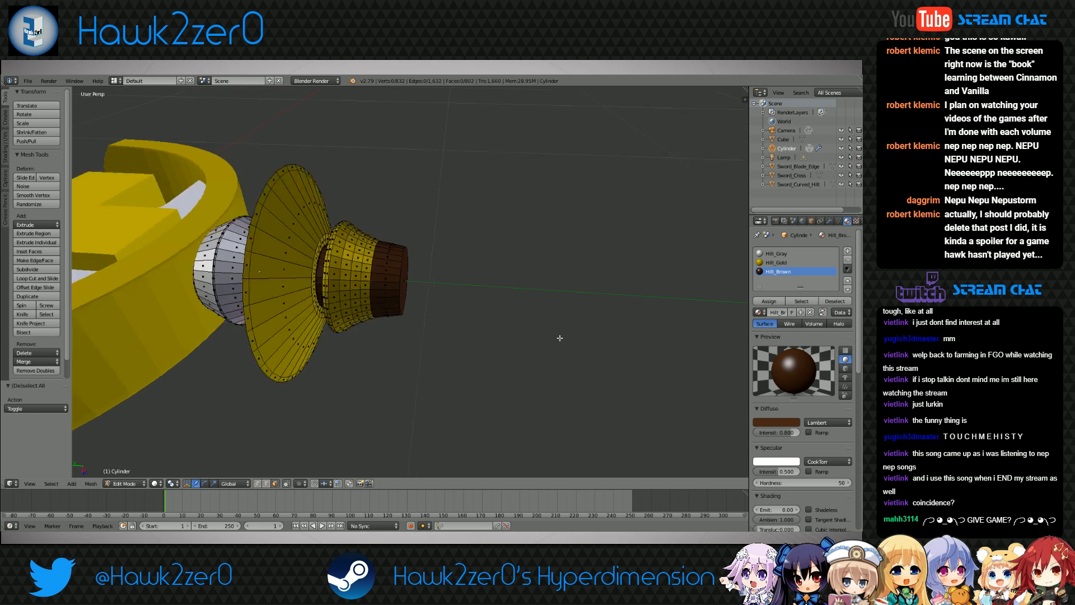
{"action": "middle_click_drag", "start_coordinate": [560, 338], "coordinate": [493, 298]}
{"action": "right_click", "coordinate": [294, 234]}
{"action": "middle_click_drag", "start_coordinate": [296, 237], "coordinate": [350, 290]}
{"action": "middle_click_drag", "start_coordinate": [508, 280], "coordinate": [526, 288]}
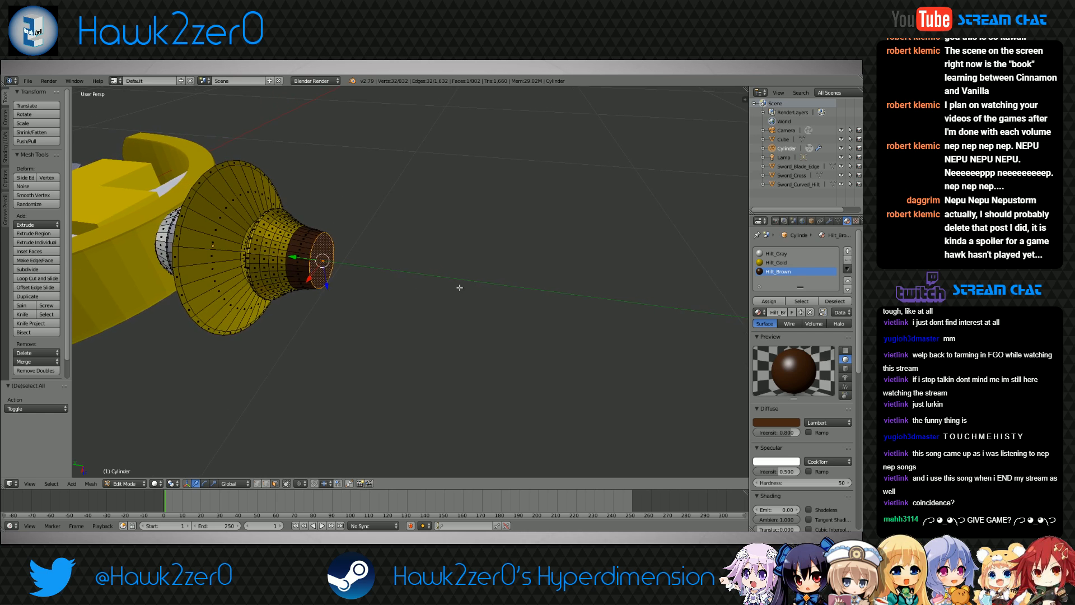
{"action": "type", "text": "e2"}
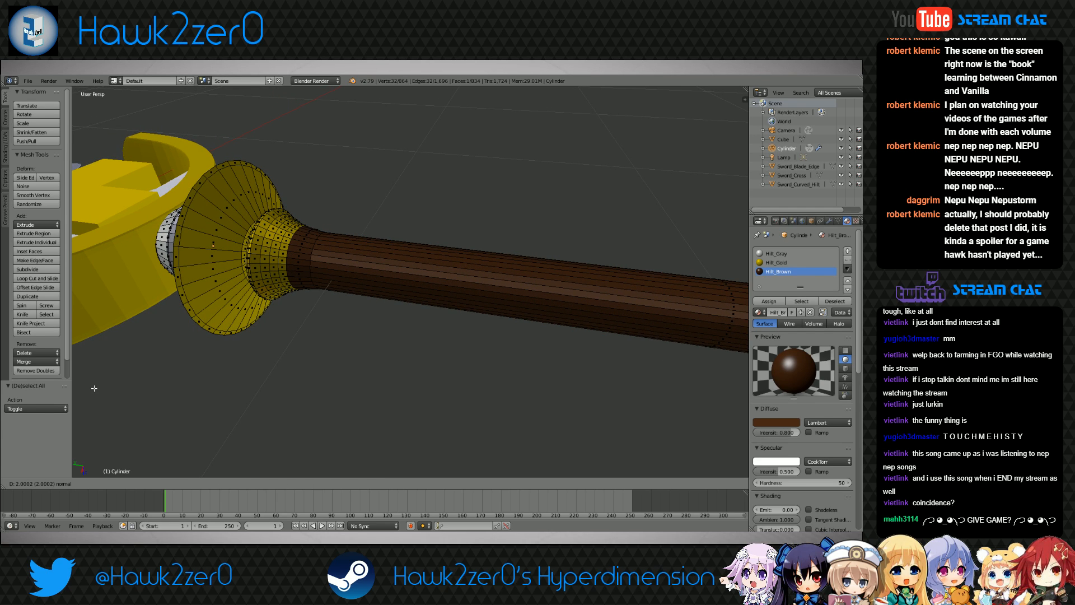
{"action": "key", "text": "Return"}
{"action": "scroll", "coordinate": [202, 379], "scroll_direction": "down", "scroll_amount": 4}
{"action": "middle_click_drag", "start_coordinate": [416, 340], "coordinate": [372, 376], "text": "shift"}
{"action": "mouse_move", "coordinate": [583, 317]}
{"action": "left_mouse_down"}
{"action": "mouse_move", "coordinate": [562, 322]}
{"action": "mouse_move", "coordinate": [580, 317]}
{"action": "left_mouse_up"}
{"action": "scroll", "coordinate": [511, 346], "scroll_direction": "down", "scroll_amount": 4}
{"action": "middle_click_drag", "start_coordinate": [509, 353], "coordinate": [348, 370]}
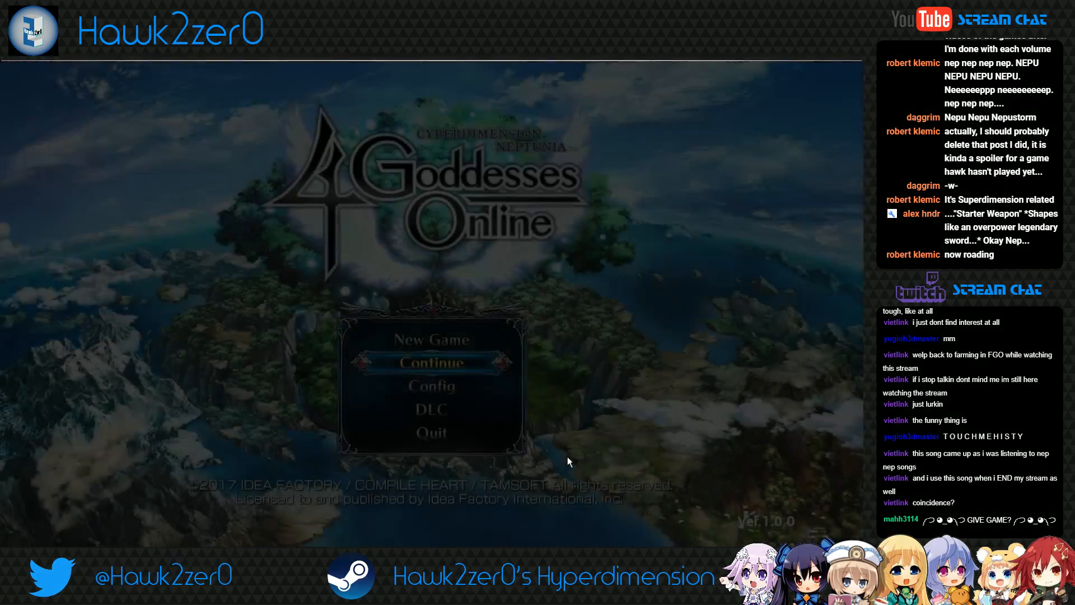
Switch to the game Cyberdimension Neptunia: 4 Goddesses Online and load the saved game in slot 01
{"action": "key", "text": "Return"}
{"action": "key", "text": "Left"}
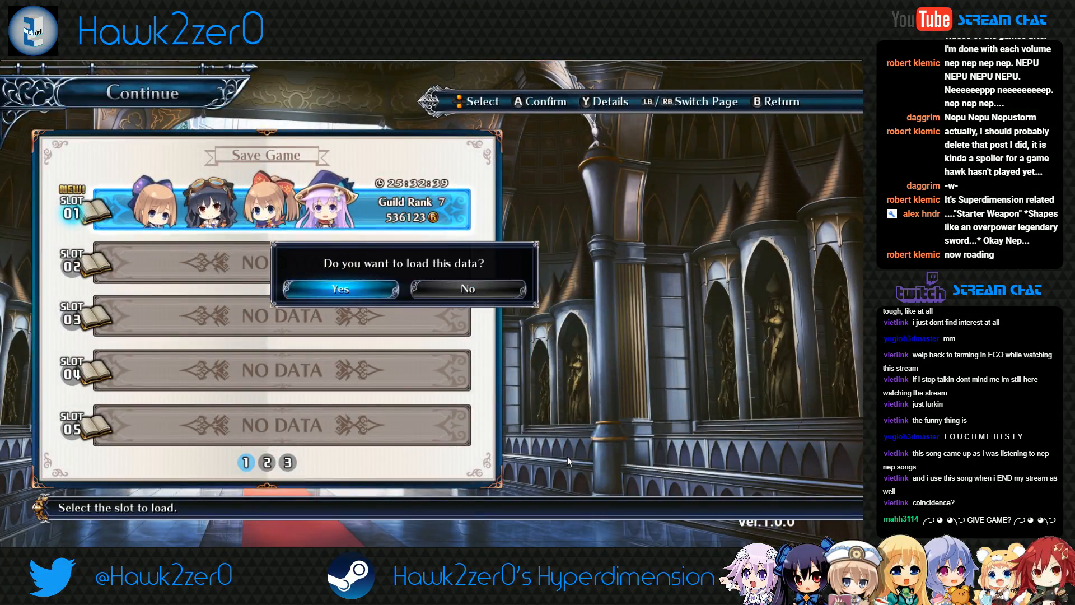
{"action": "key", "text": "Return"}
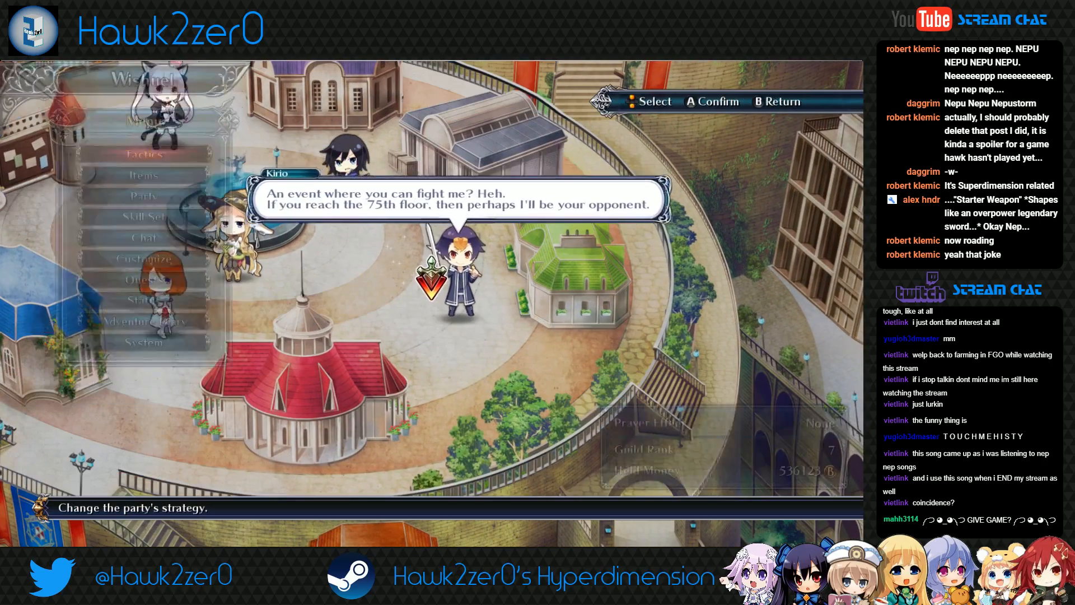
Open the party's Status screen from the game menu
{"action": "key", "text": "Down"}
{"action": "key", "text": "Down"}
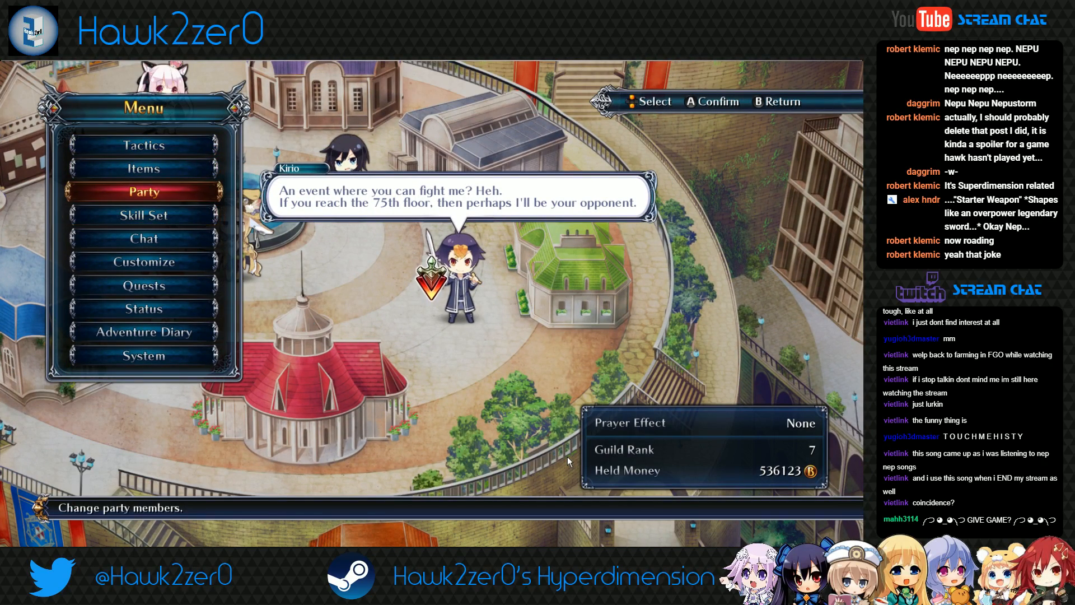
{"action": "key", "text": "Down"}
{"action": "key", "text": "Down"}
{"action": "key", "text": "Down"}
{"action": "key", "text": "Down"}
{"action": "key", "text": "Down"}
{"action": "key", "text": "Return"}
Browse the status pages of the party members, including Nepgear, Blanc, Vert and Neptune, to examine their artwork and weapons
{"action": "key", "text": "q"}
{"action": "key", "text": "q"}
{"action": "key", "text": "q"}
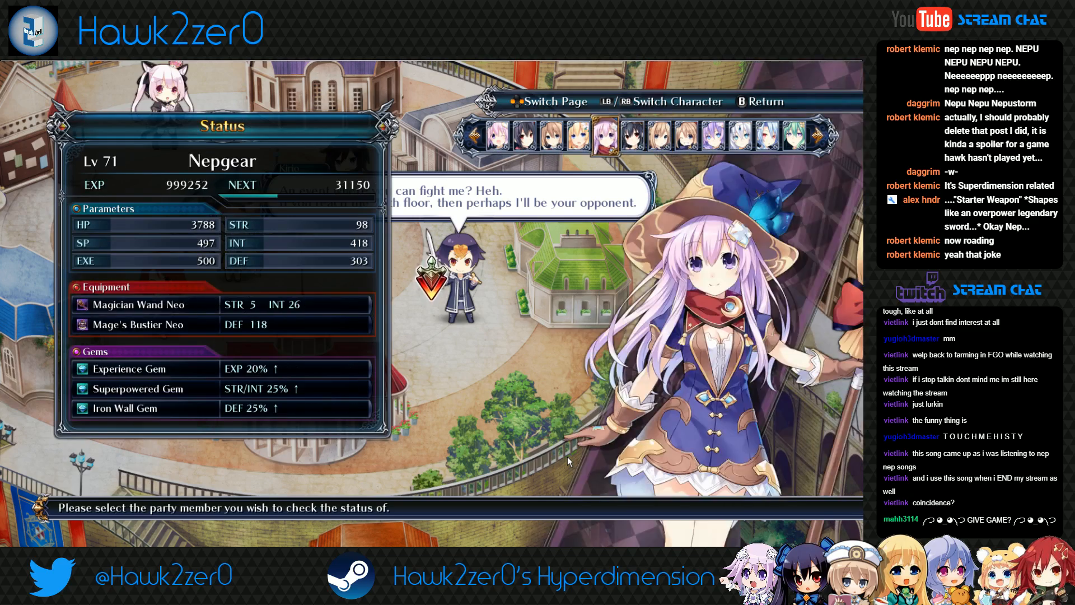
{"action": "key", "text": "q"}
{"action": "key", "text": "q"}
{"action": "key", "text": "q"}
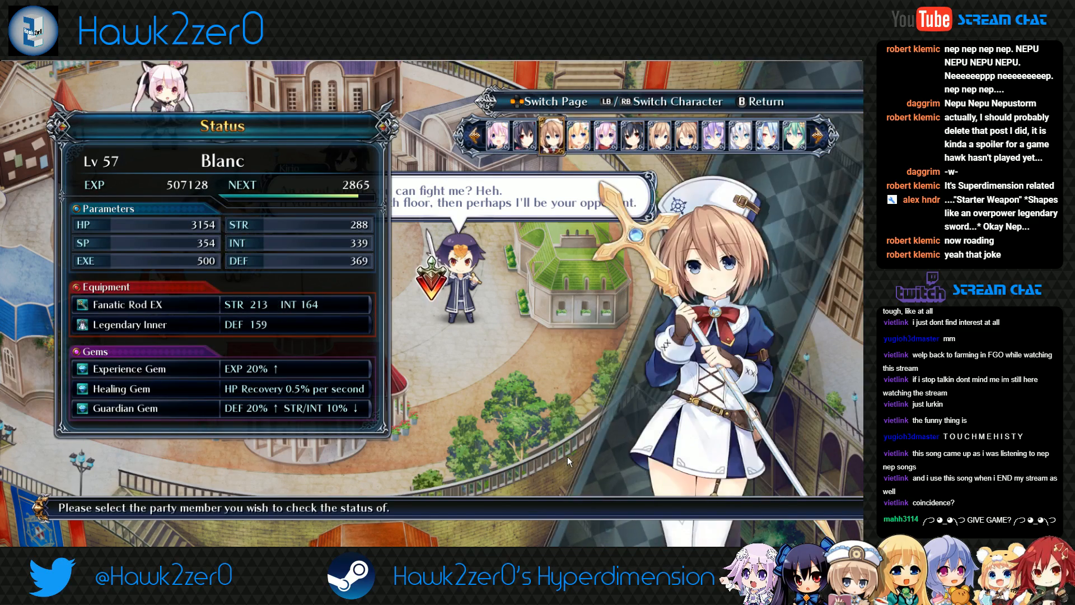
{"action": "key", "text": "e"}
{"action": "key", "text": "e"}
{"action": "key", "text": "e"}
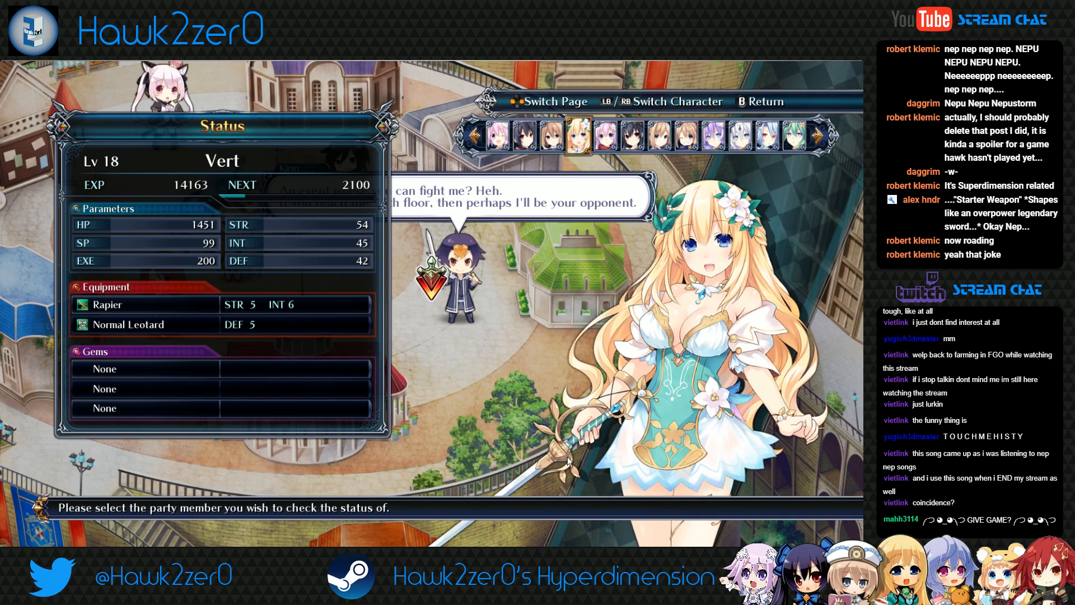
{"action": "key", "text": "q"}
{"action": "key", "text": "q"}
{"action": "key", "text": "q"}
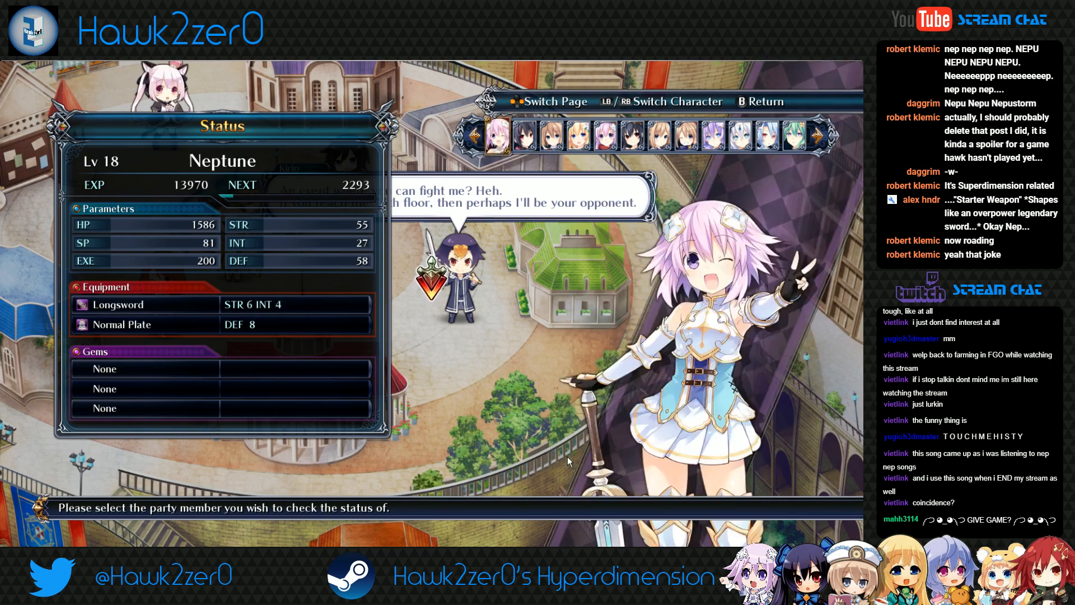
{"action": "key", "text": "e"}
{"action": "key", "text": "e"}
{"action": "key", "text": "e"}
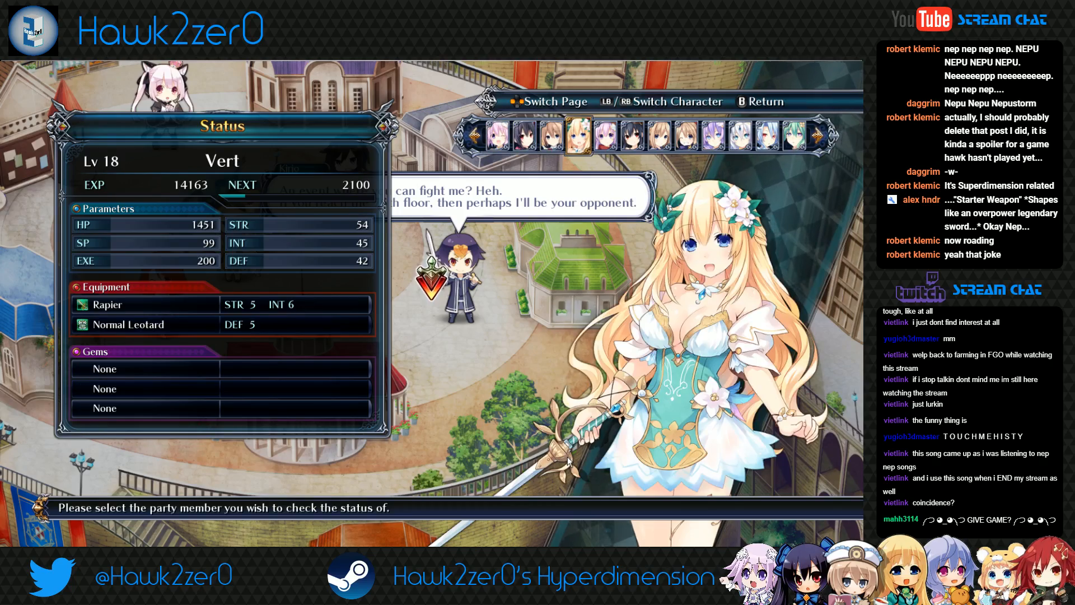
Compare the status pages of Vert, Uni, Rom and the other party members, examining their artwork, parameters and equipment
{"action": "key", "text": "q"}
{"action": "key", "text": "q"}
{"action": "key", "text": "e"}
{"action": "key", "text": "e"}
{"action": "key", "text": "q"}
{"action": "key", "text": "q"}
{"action": "key", "text": "q"}
{"action": "key", "text": "e"}
{"action": "key", "text": "e"}
{"action": "key", "text": "q"}
{"action": "key", "text": "e"}
{"action": "key", "text": "e"}
{"action": "key", "text": "e"}
{"action": "key", "text": "e"}
{"action": "key", "text": "q"}
{"action": "key", "text": "e"}
{"action": "key", "text": "q"}
{"action": "key", "text": "e"}
{"action": "key", "text": "q"}
{"action": "key", "text": "e"}
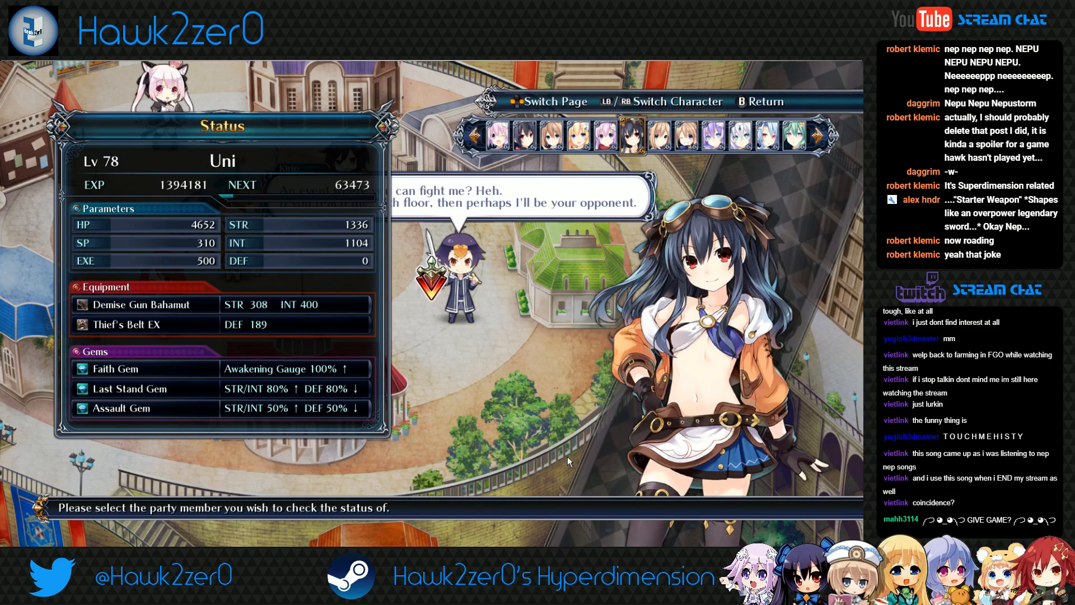
{"action": "key", "text": "e"}
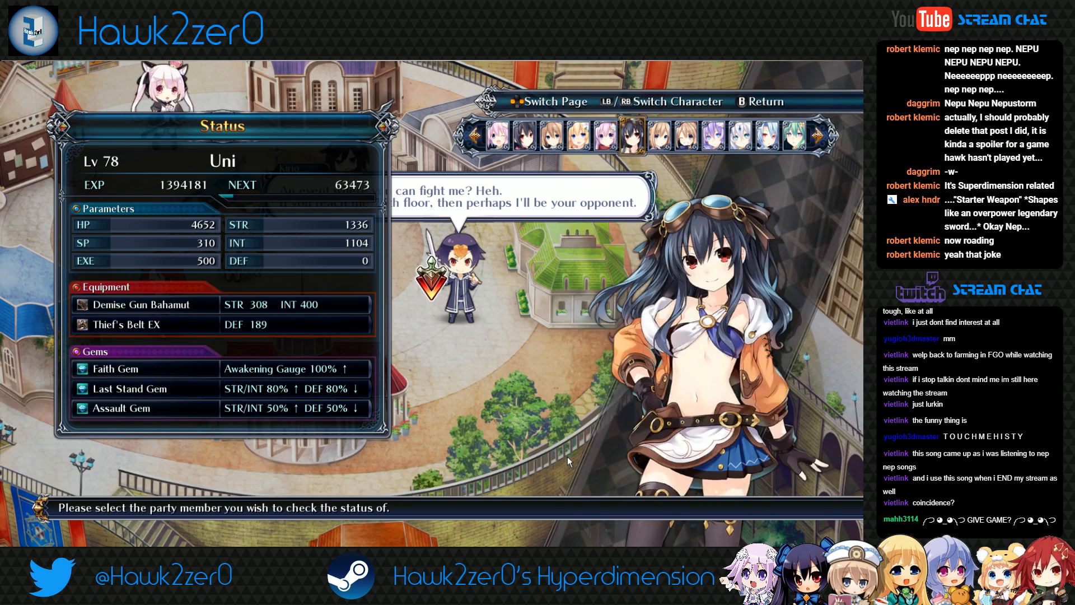
{"action": "key", "text": "q"}
{"action": "key", "text": "e"}
{"action": "key", "text": "e"}
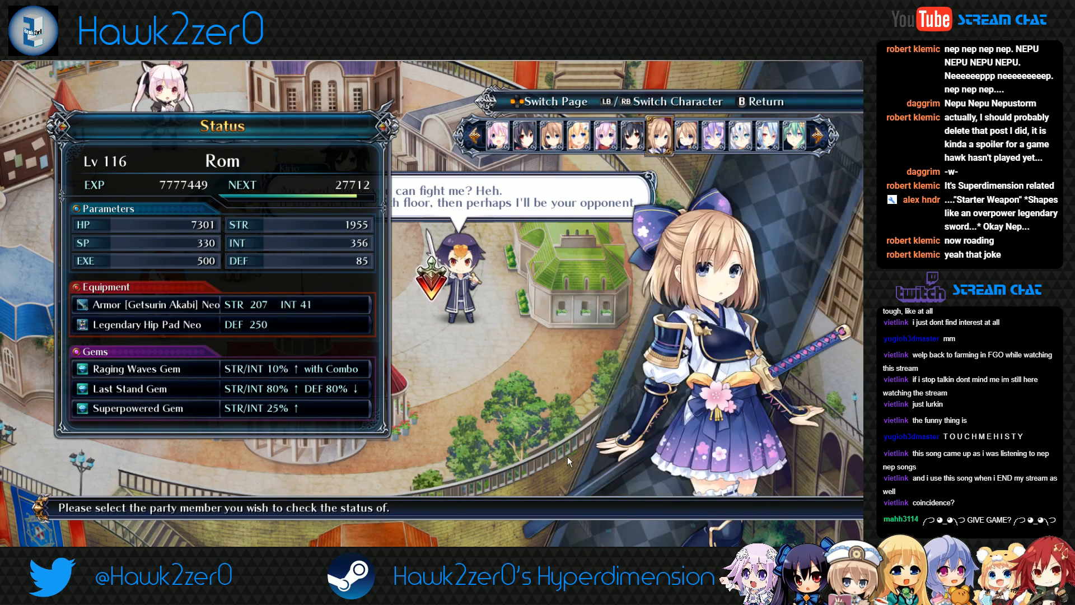
{"action": "key", "text": "q"}
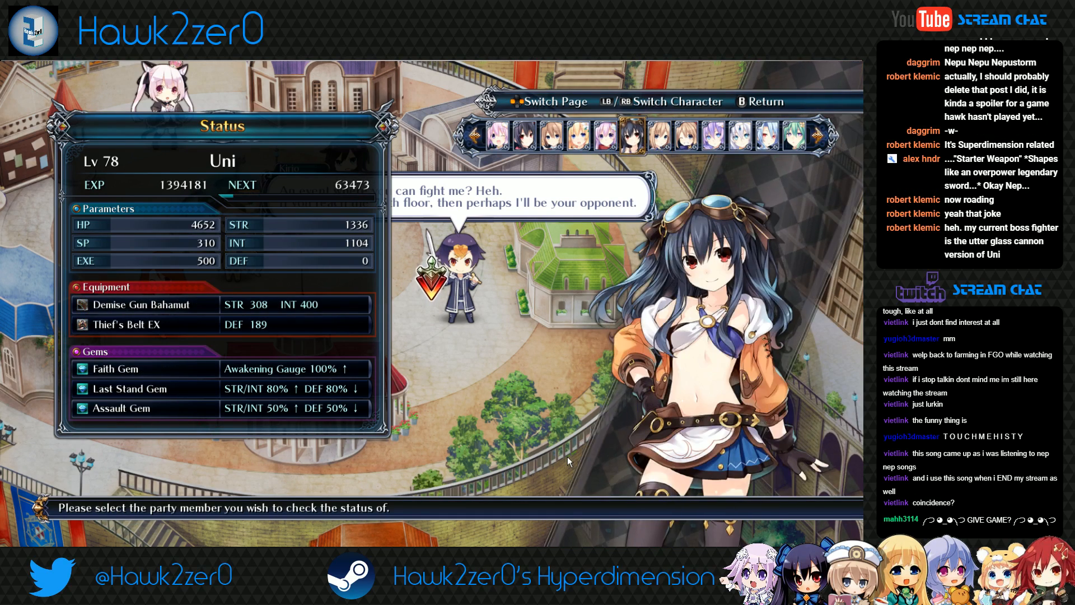
Open the Costumes screen under Customize and display Neptune's model to examine her sword
{"action": "key", "text": "Escape"}
{"action": "key", "text": "Down"}
{"action": "key", "text": "Up"}
{"action": "key", "text": "Up"}
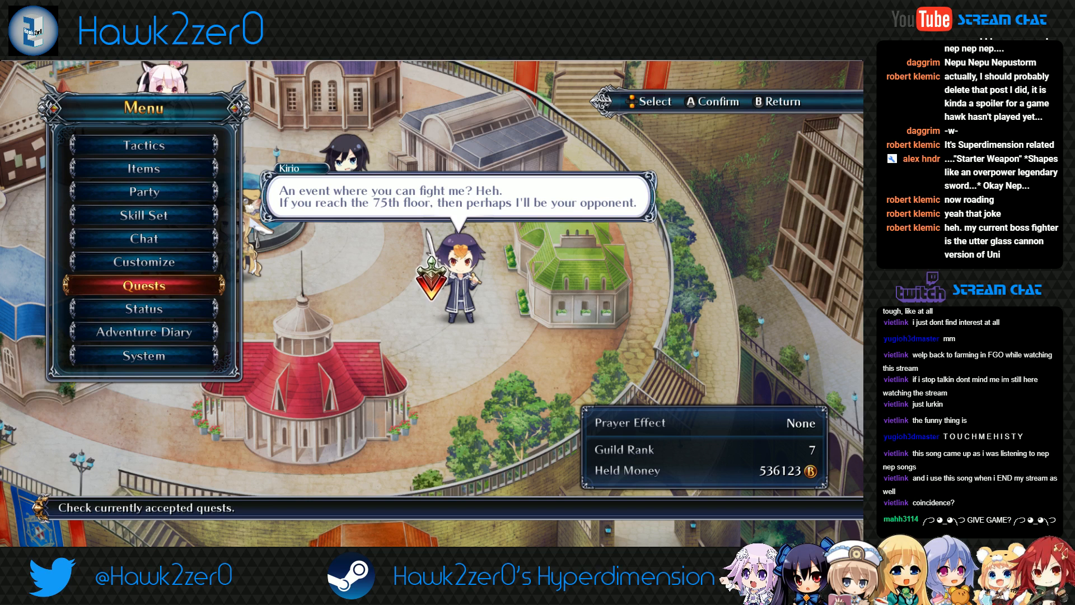
{"action": "key", "text": "Up"}
{"action": "key", "text": "Up"}
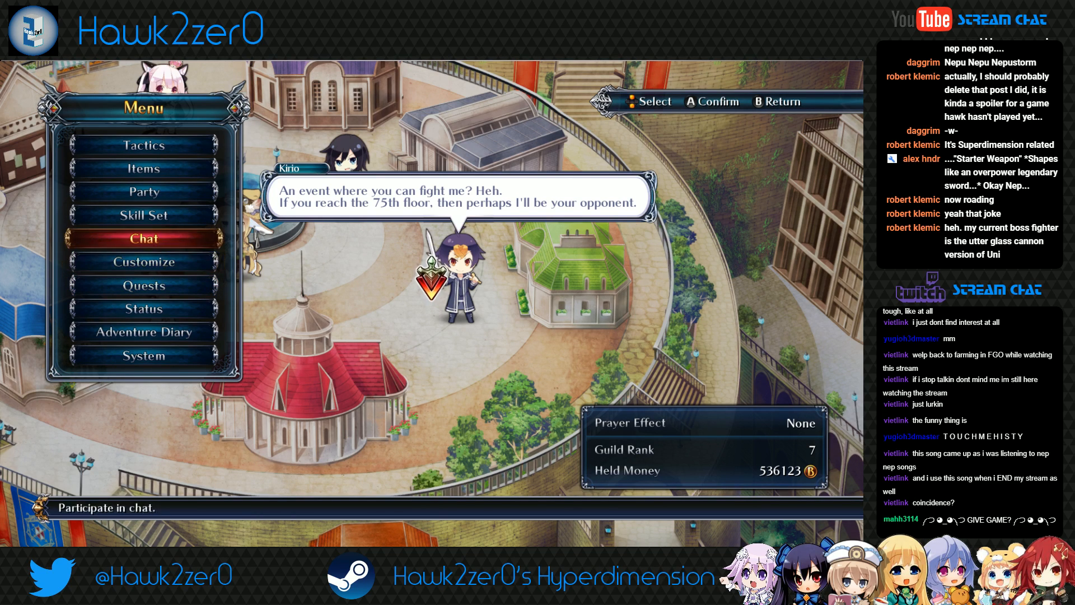
{"action": "key", "text": "Up"}
{"action": "key", "text": "Up"}
{"action": "key", "text": "Down"}
{"action": "key", "text": "Down"}
{"action": "key", "text": "Down"}
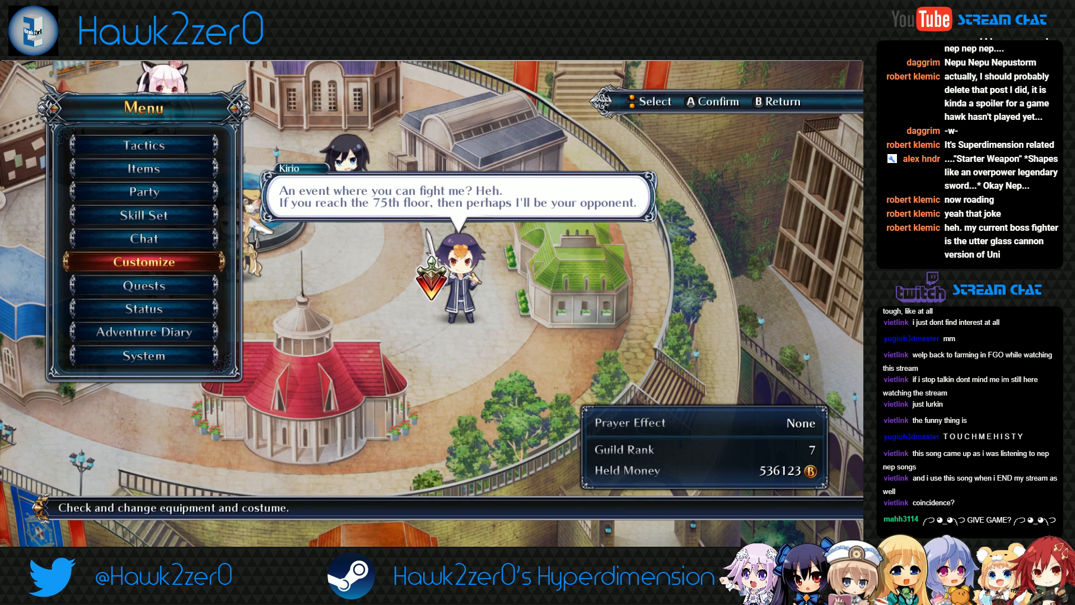
{"action": "key", "text": "Return"}
{"action": "key", "text": "Down"}
{"action": "key", "text": "Return"}
{"action": "key", "text": "Left"}
{"action": "key", "text": "Left"}
{"action": "key", "text": "Left"}
{"action": "key", "text": "Left"}
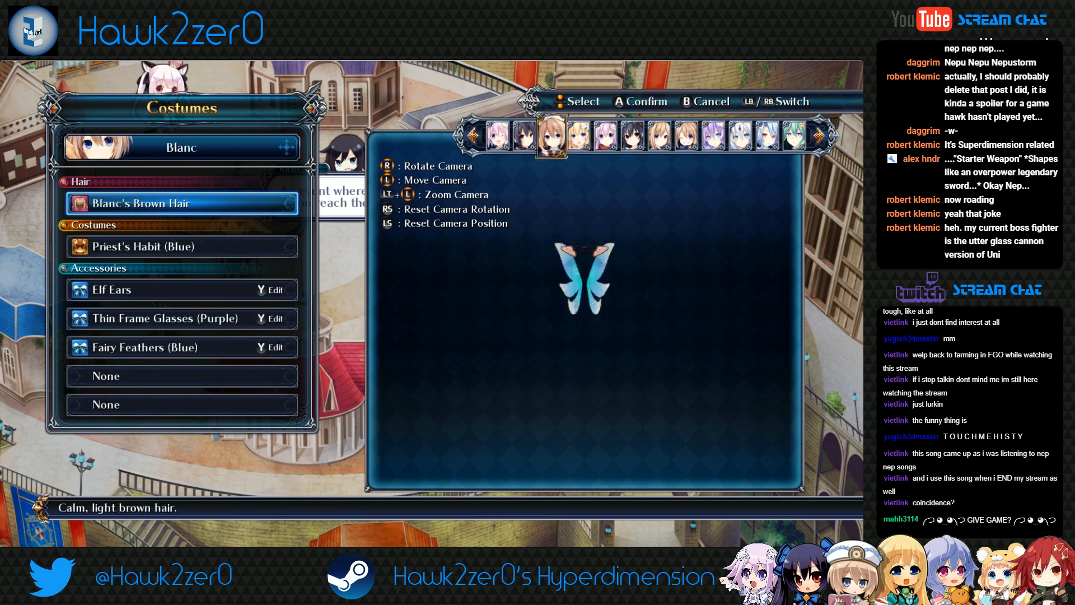
{"action": "key", "text": "Left"}
{"action": "key", "text": "Left"}
{"action": "key", "text": "Return"}
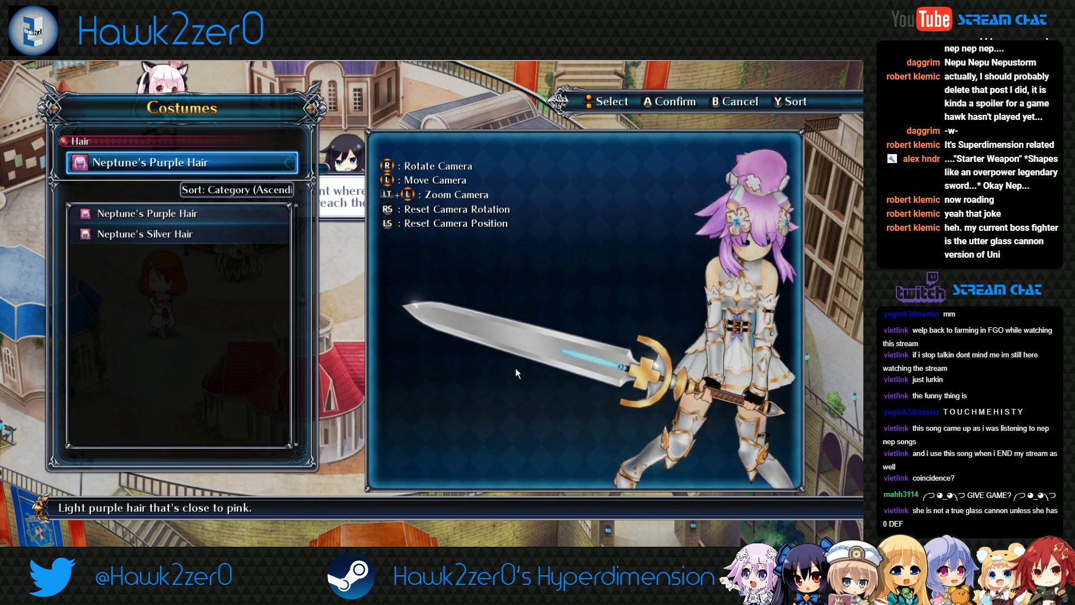
{"action": "key", "text": "Escape"}
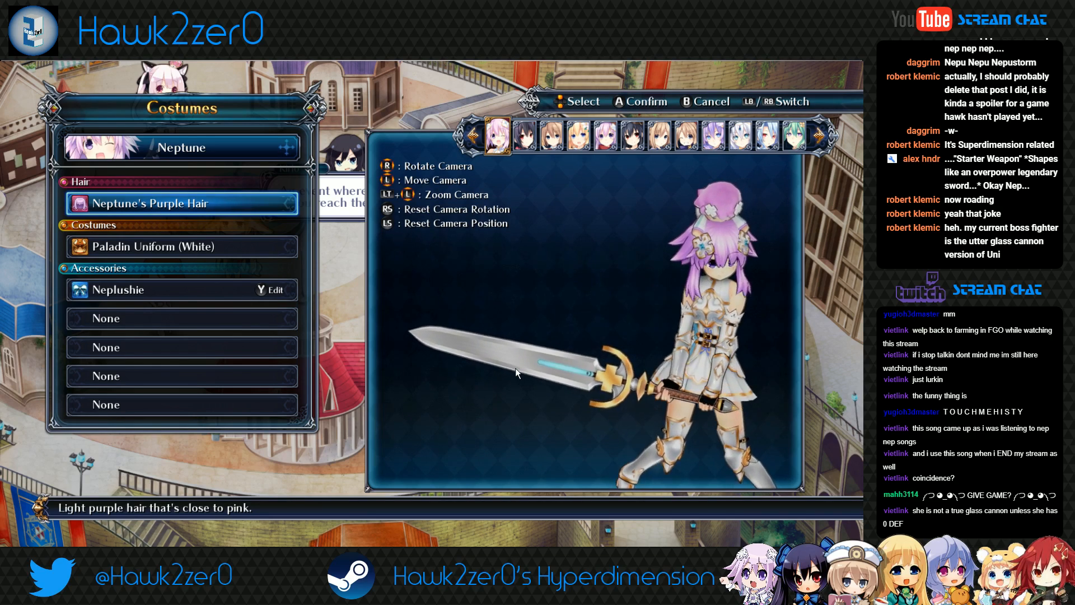
Leave the Costumes screen and open the Status screen on Rom's page
{"action": "key", "text": "Escape"}
{"action": "key", "text": "Escape"}
{"action": "key", "text": "Down"}
{"action": "key", "text": "Down"}
{"action": "key", "text": "Up"}
{"action": "key", "text": "Up"}
{"action": "key", "text": "Up"}
{"action": "key", "text": "Down"}
{"action": "key", "text": "Down"}
{"action": "key", "text": "Down"}
{"action": "key", "text": "Return"}
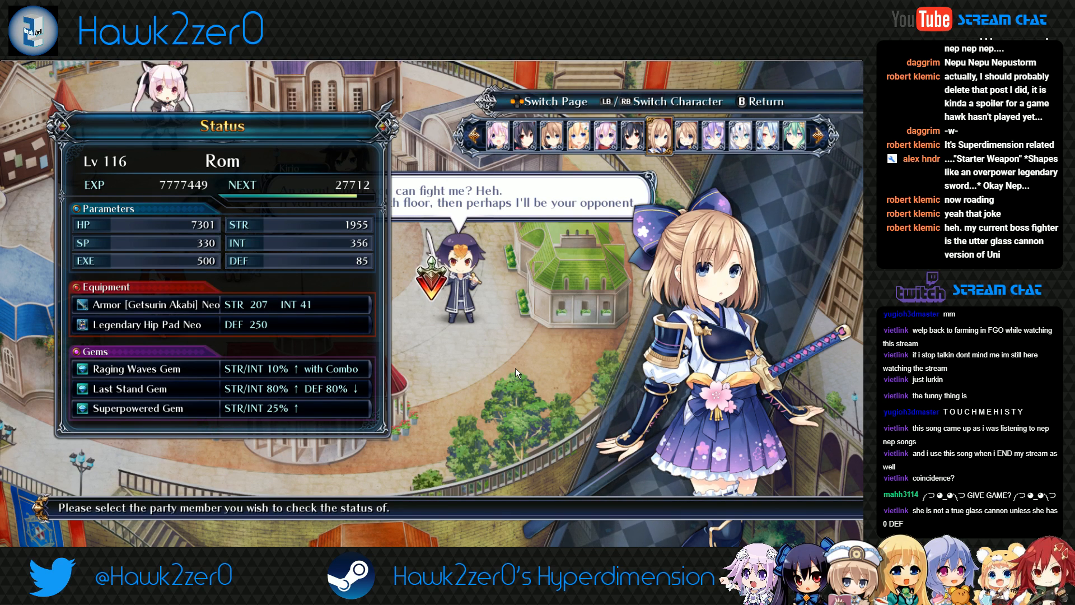
Leave the Status screen and open Rom's Equipment screen under Customize
{"action": "key", "text": "Escape"}
{"action": "key", "text": "Up"}
{"action": "key", "text": "Up"}
{"action": "key", "text": "Up"}
{"action": "key", "text": "Down"}
{"action": "key", "text": "Up"}
{"action": "key", "text": "Down"}
{"action": "key", "text": "Return"}
{"action": "key", "text": "Return"}
{"action": "key", "text": "Escape"}
{"action": "key", "text": "Up"}
{"action": "key", "text": "Return"}
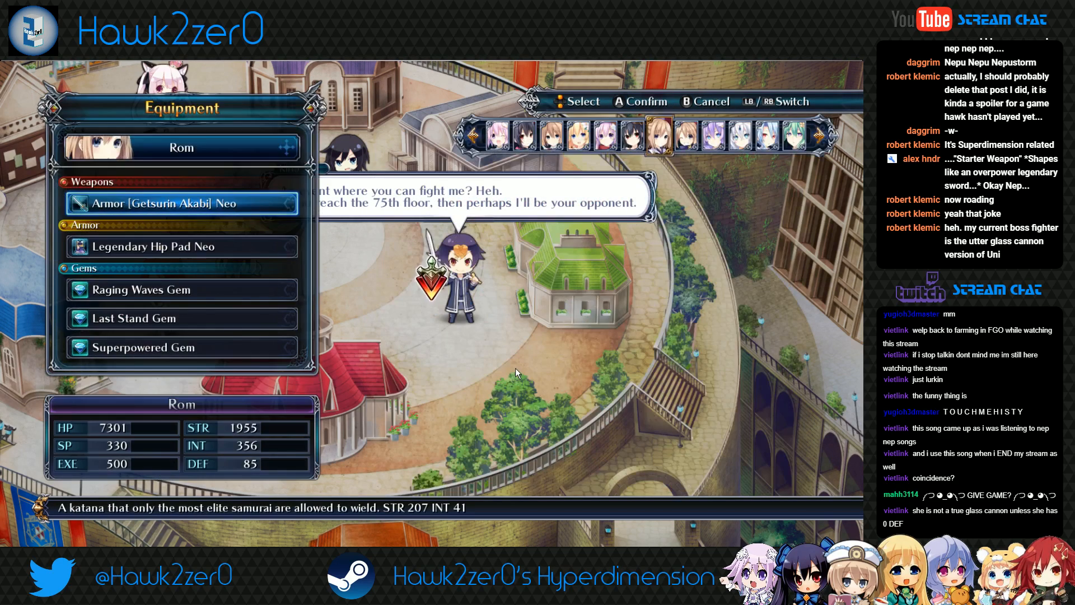
Examine the gems available for Rom's third gem slot and compare them with Uni's equipped gem
{"action": "key", "text": "Down"}
{"action": "key", "text": "Down"}
{"action": "key", "text": "Down"}
{"action": "key", "text": "Down"}
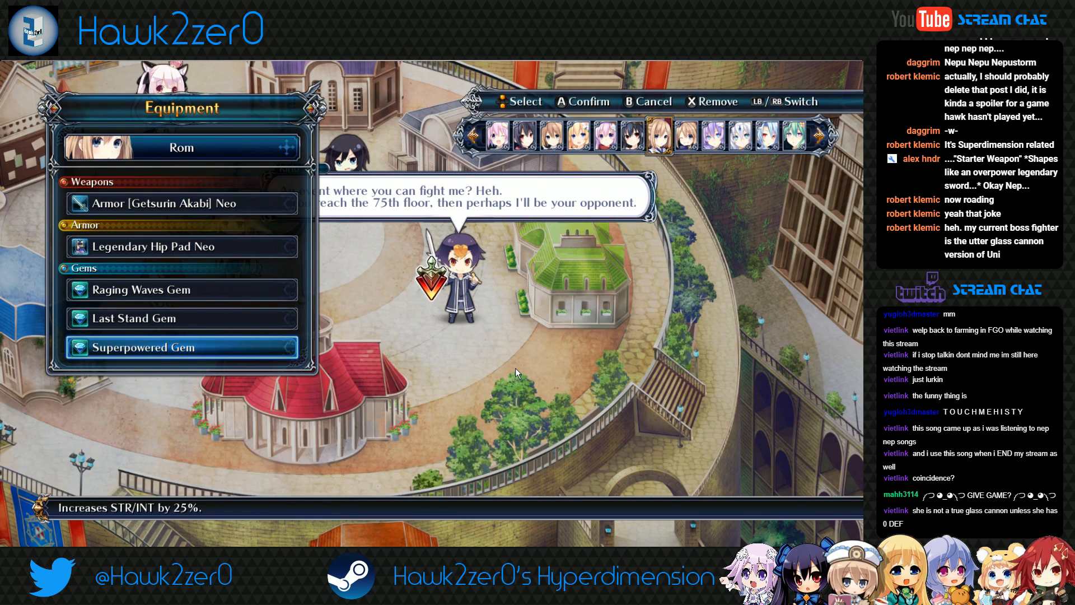
{"action": "key", "text": "Return"}
{"action": "key", "text": "Down"}
{"action": "key", "text": "Down"}
{"action": "key", "text": "Down"}
{"action": "key", "text": "Down"}
{"action": "key", "text": "Escape"}
{"action": "key", "text": "q"}
{"action": "key", "text": "Return"}
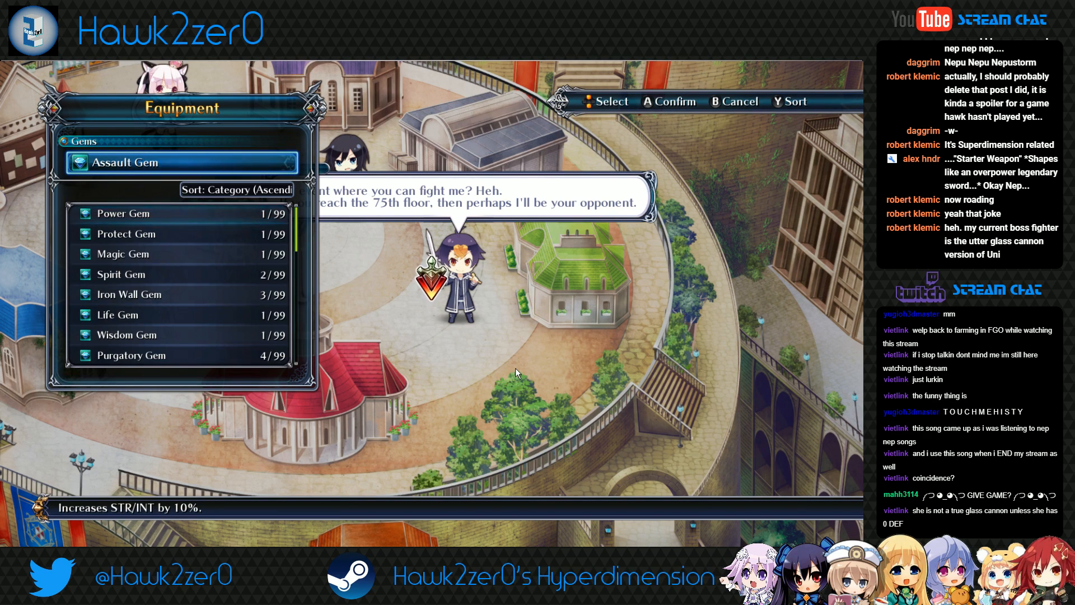
{"action": "key", "text": "Escape"}
{"action": "key", "text": "e"}
{"action": "key", "text": "e"}
Equip the Assault Gem in Rom's third gem slot
{"action": "key", "text": "Return"}
{"action": "key", "text": "Down"}
{"action": "key", "text": "Down"}
{"action": "key", "text": "Down"}
{"action": "key", "text": "Down"}
{"action": "key", "text": "Down"}
{"action": "key", "text": "Down"}
{"action": "key", "text": "Down"}
{"action": "key", "text": "Down"}
{"action": "key", "text": "Down"}
{"action": "key", "text": "Down"}
{"action": "key", "text": "Down"}
{"action": "key", "text": "Down"}
{"action": "key", "text": "Down"}
{"action": "key", "text": "Down"}
{"action": "key", "text": "Down"}
{"action": "key", "text": "Up"}
{"action": "key", "text": "Return"}
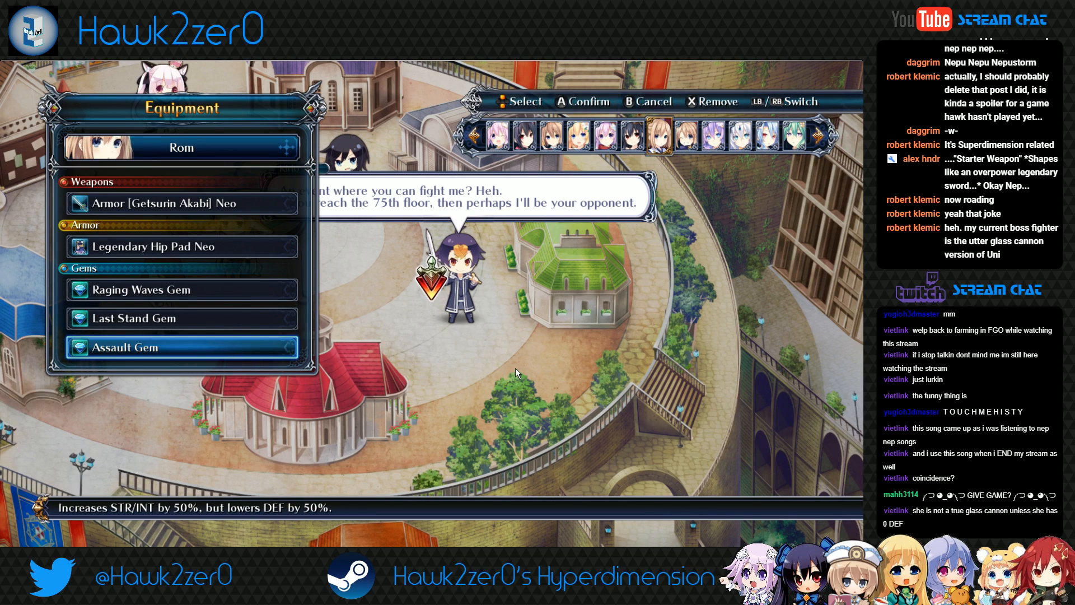
Close Rom's equipment and open the Status screen to check her parameters
{"action": "key", "text": "Escape"}
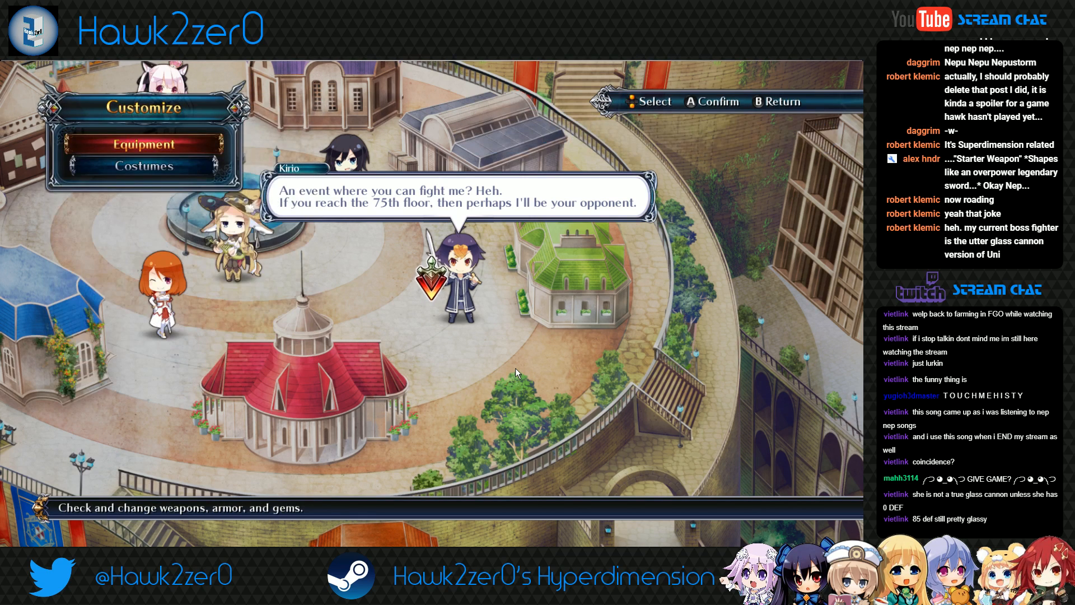
{"action": "key", "text": "Escape"}
{"action": "key", "text": "Down"}
{"action": "key", "text": "Down"}
{"action": "key", "text": "Return"}
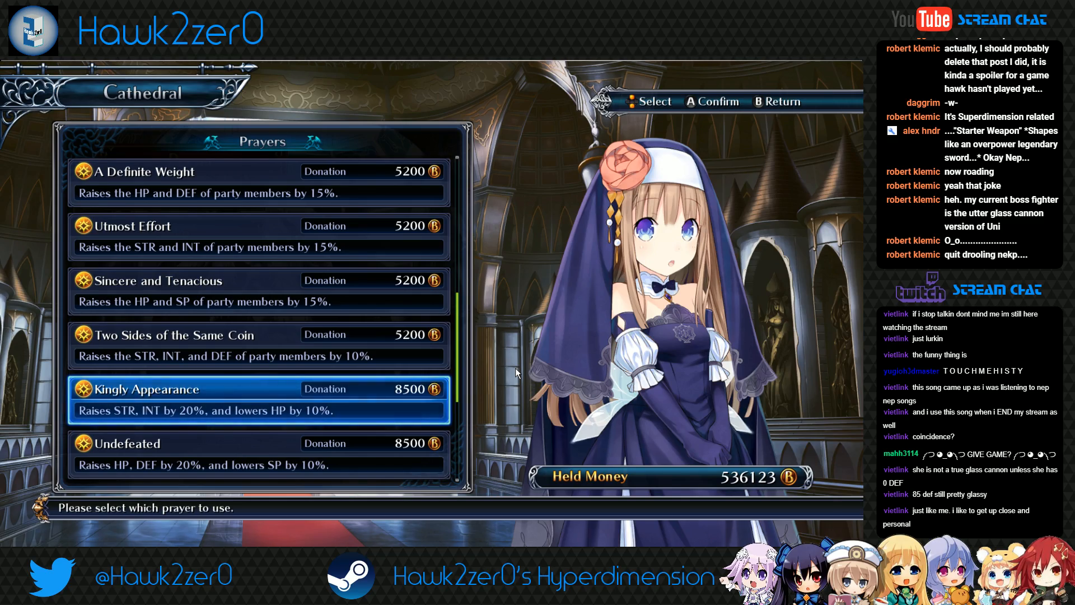
Leave the Cathedral's prayer list and move through Wishuel to the Gem Shop area
{"action": "key", "text": "Escape"}
{"action": "key", "text": "Escape"}
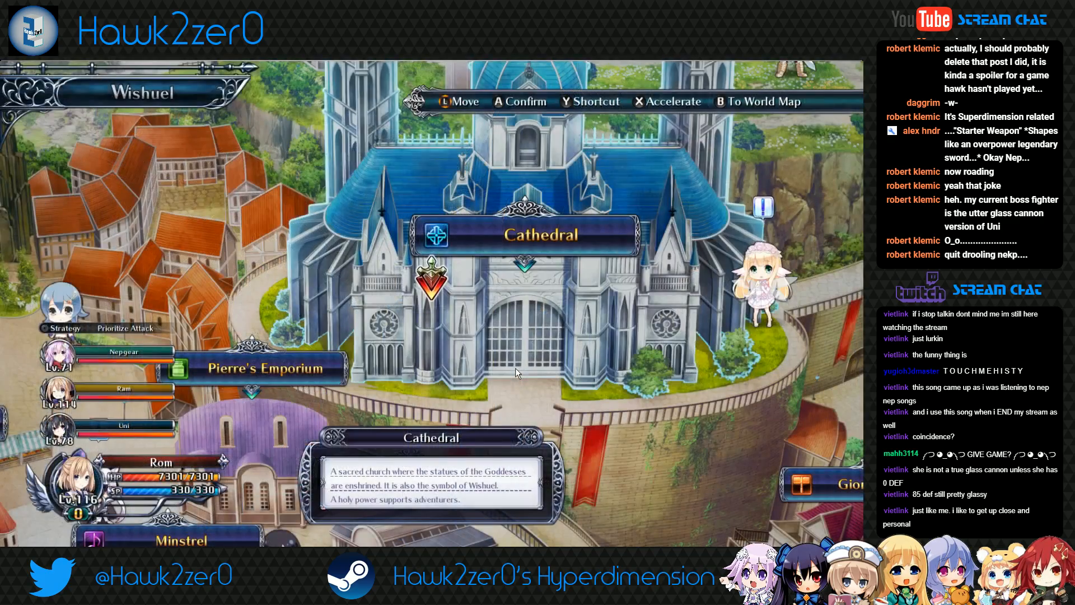
{"action": "key", "text": "Down"}
{"action": "key", "text": "Down"}
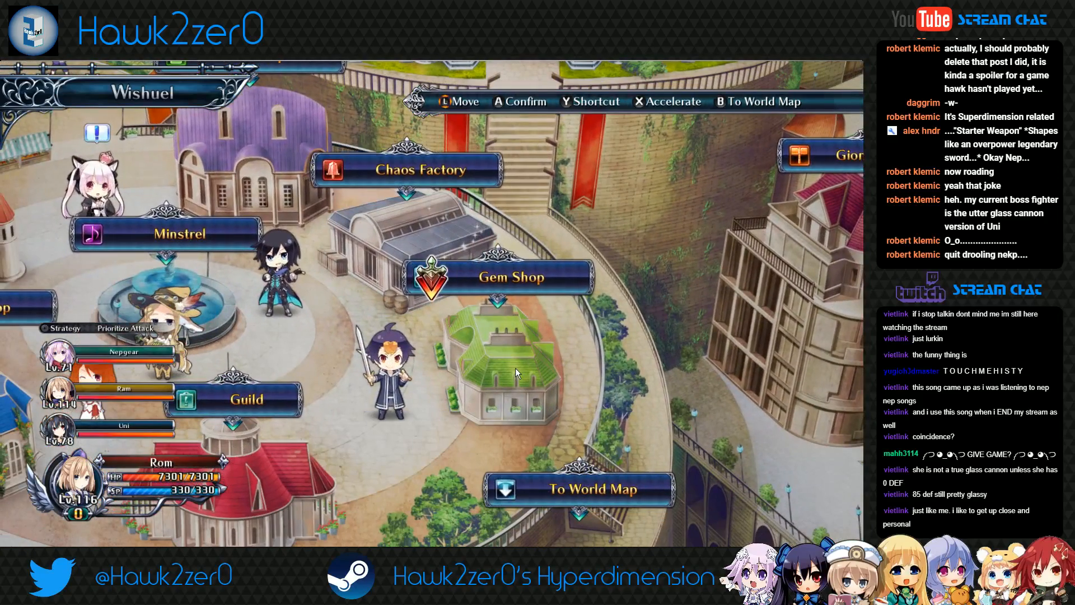
{"action": "key", "text": "Escape"}
{"action": "key", "text": "Up"}
{"action": "key", "text": "Return"}
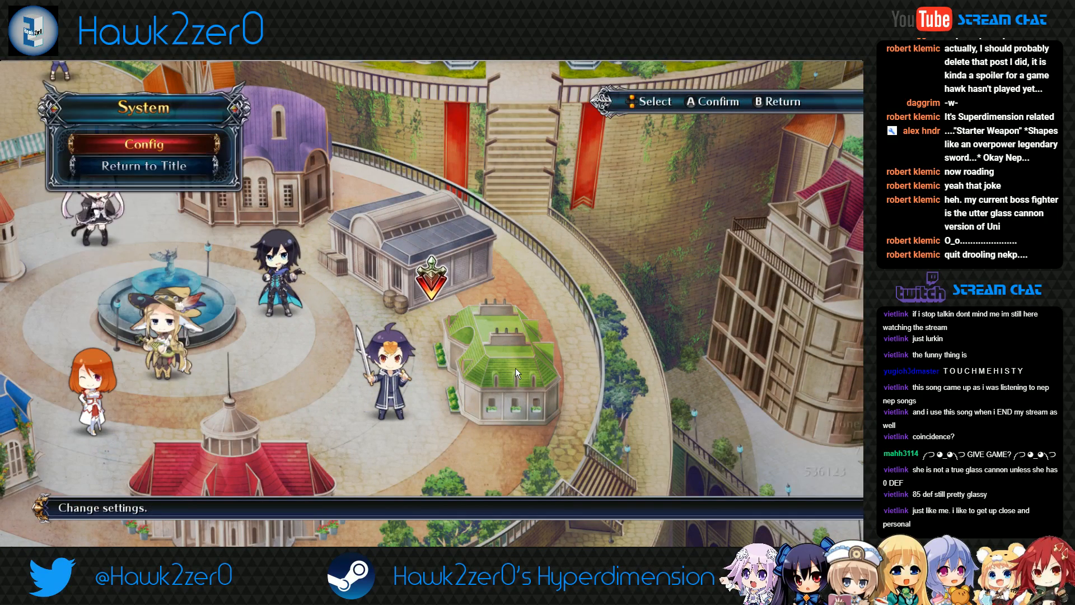
{"action": "key", "text": "Down"}
{"action": "key", "text": "Up"}
{"action": "key", "text": "Down"}
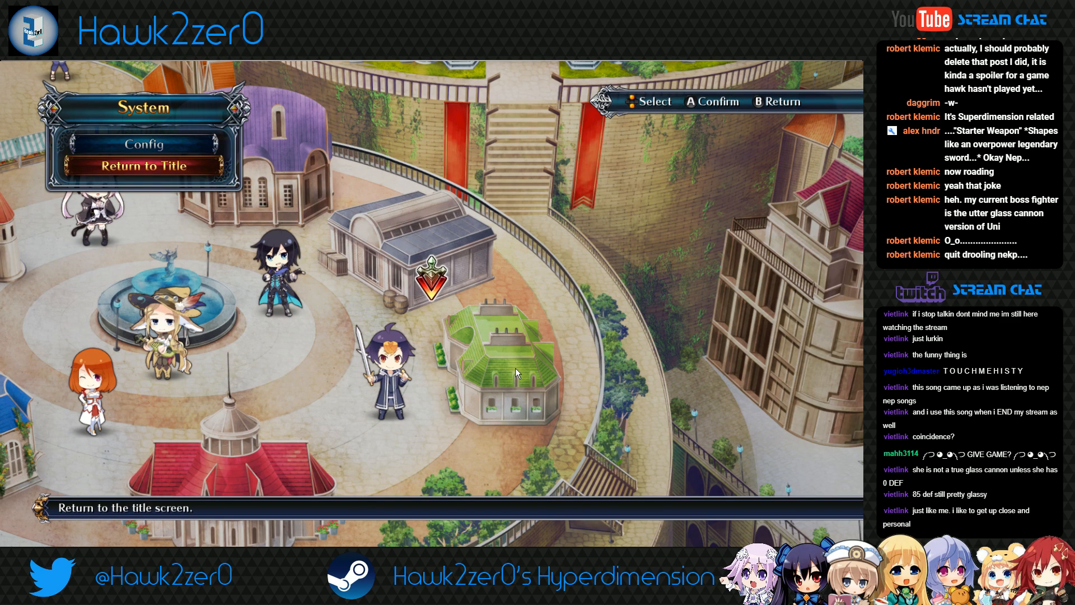
{"action": "key", "text": "Escape"}
Open the Skill Set screen from the game menu to check the Skill Sheets
{"action": "key", "text": "Up"}
{"action": "key", "text": "Up"}
{"action": "key", "text": "Up"}
{"action": "key", "text": "Up"}
{"action": "key", "text": "Up"}
{"action": "key", "text": "Up"}
{"action": "key", "text": "Up"}
{"action": "key", "text": "Up"}
{"action": "key", "text": "Up"}
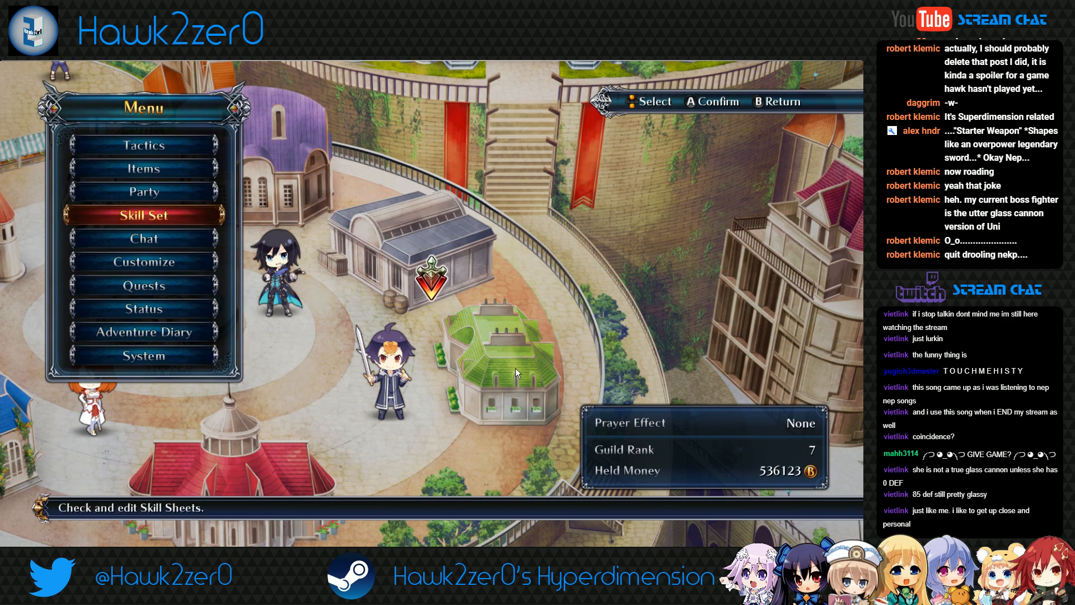
{"action": "key", "text": "Return"}
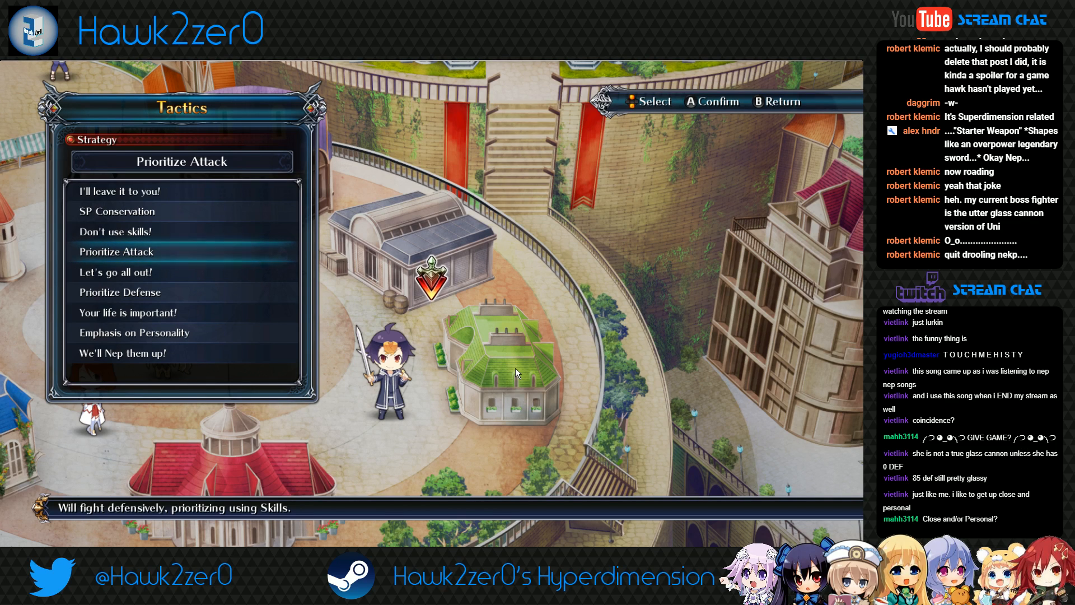
Read through the party strategies in Tactics, from Prioritize Attack to We'll Nep them up!, and return to the menu
{"action": "key", "text": "Down"}
{"action": "key", "text": "Down"}
{"action": "key", "text": "Down"}
{"action": "key", "text": "Down"}
{"action": "key", "text": "Down"}
{"action": "key", "text": "Up"}
{"action": "key", "text": "Up"}
{"action": "key", "text": "Up"}
{"action": "key", "text": "Down"}
{"action": "key", "text": "Down"}
{"action": "key", "text": "Down"}
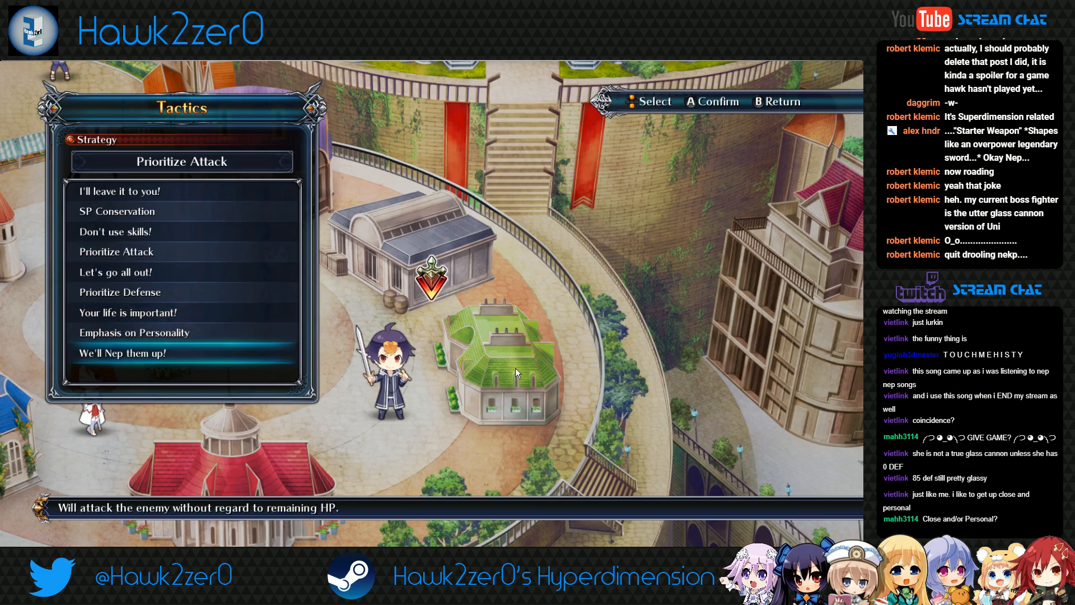
{"action": "key", "text": "Up"}
{"action": "key", "text": "Up"}
{"action": "key", "text": "Escape"}
{"action": "key", "text": "Up"}
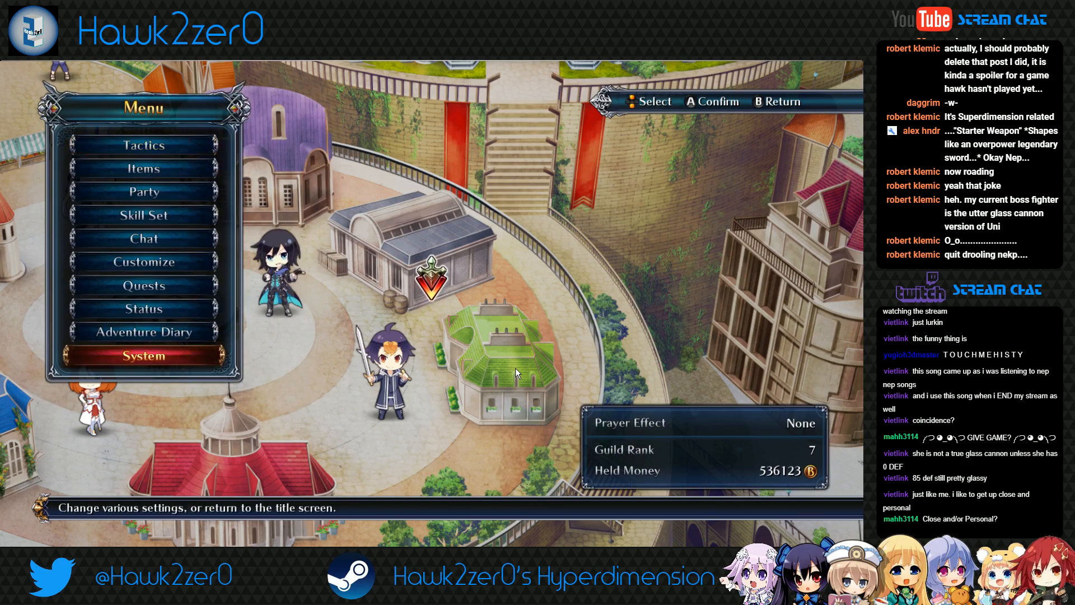
Return to the title screen and quit the game, confirming that unsaved data may be lost
{"action": "key", "text": "Return"}
{"action": "key", "text": "Return"}
{"action": "key", "text": "Return"}
{"action": "key", "text": "Up"}
{"action": "key", "text": "Up"}
{"action": "key", "text": "Return"}
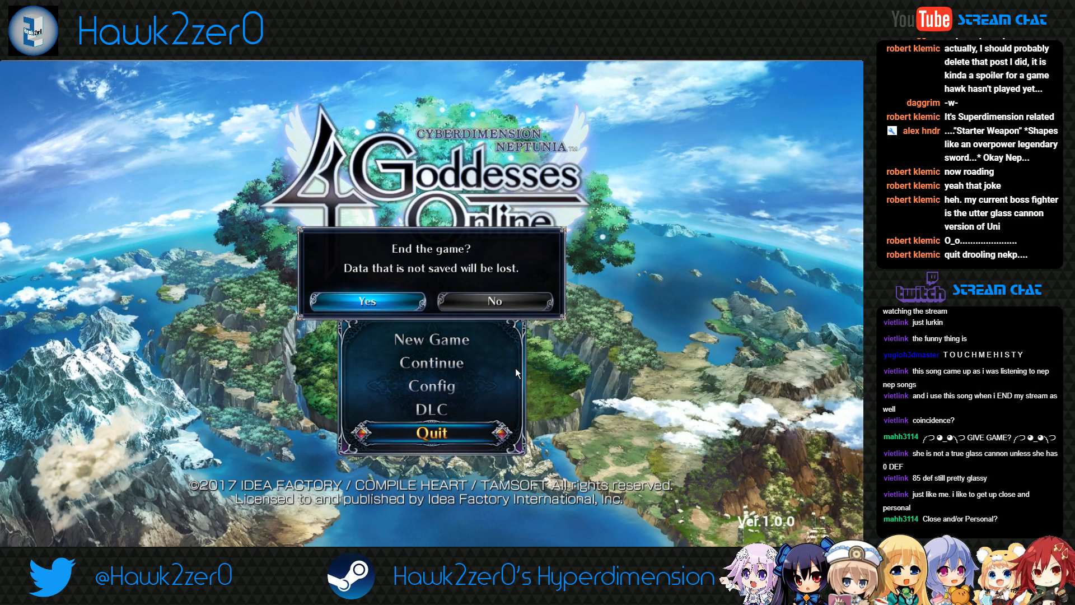
{"action": "key", "text": "Return"}
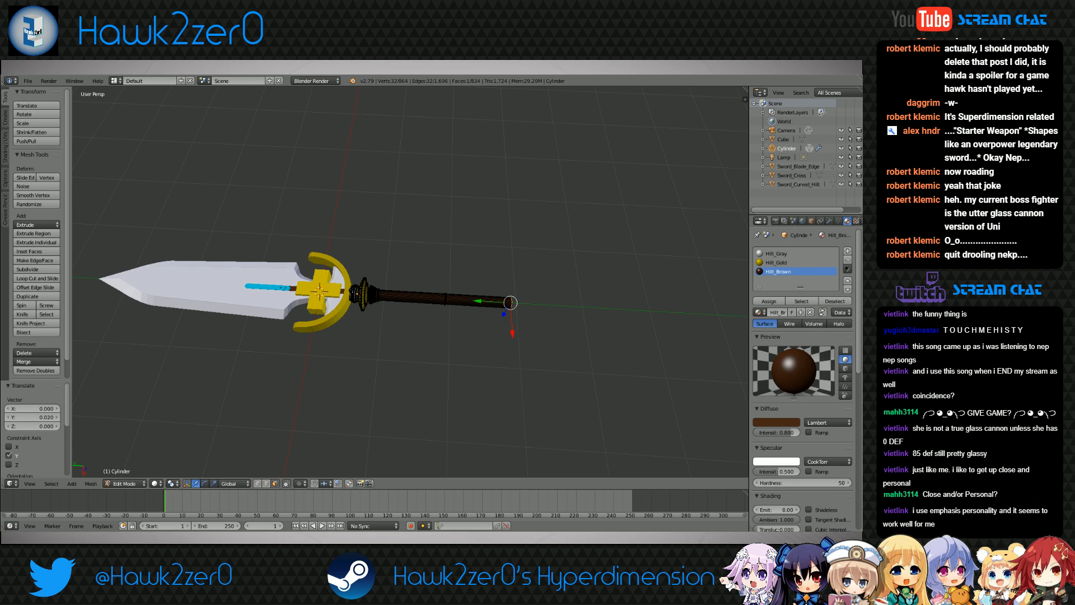
In Blender, put the handle cylinder into Object Mode and move it about 2.405 units along the Y axis over the blade
{"action": "left_click", "coordinate": [454, 234]}
{"action": "scroll", "coordinate": [424, 337], "scroll_direction": "down", "scroll_amount": 1}
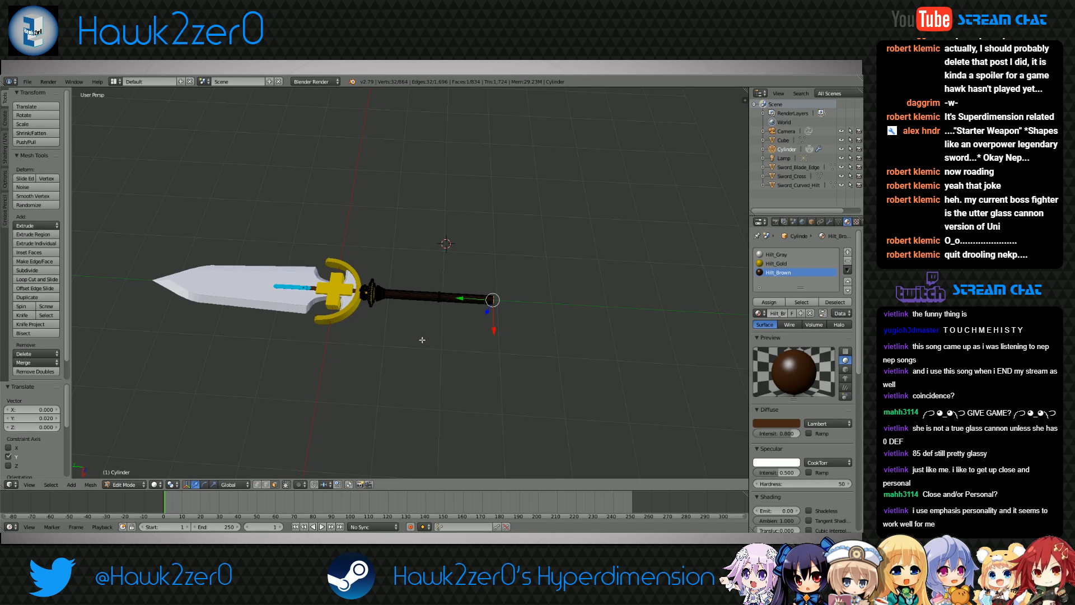
{"action": "middle_click_drag", "start_coordinate": [425, 332], "coordinate": [460, 336], "text": "shift"}
{"action": "scroll", "coordinate": [460, 336], "scroll_direction": "up", "scroll_amount": 1}
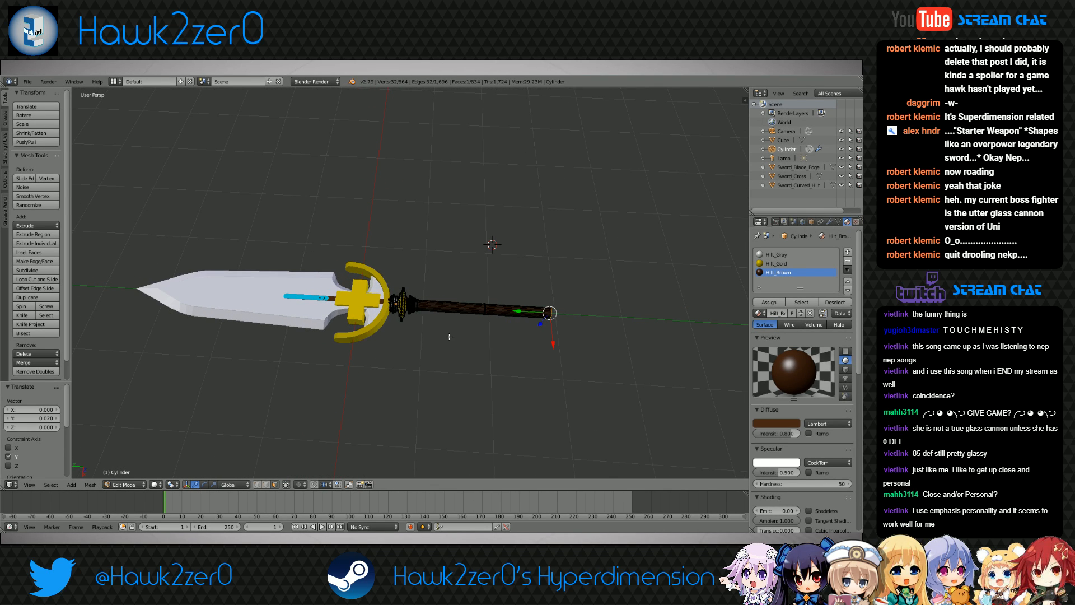
{"action": "left_click", "coordinate": [125, 484]}
{"action": "left_click", "coordinate": [124, 477]}
{"action": "scroll", "coordinate": [366, 359], "scroll_direction": "up", "scroll_amount": 1}
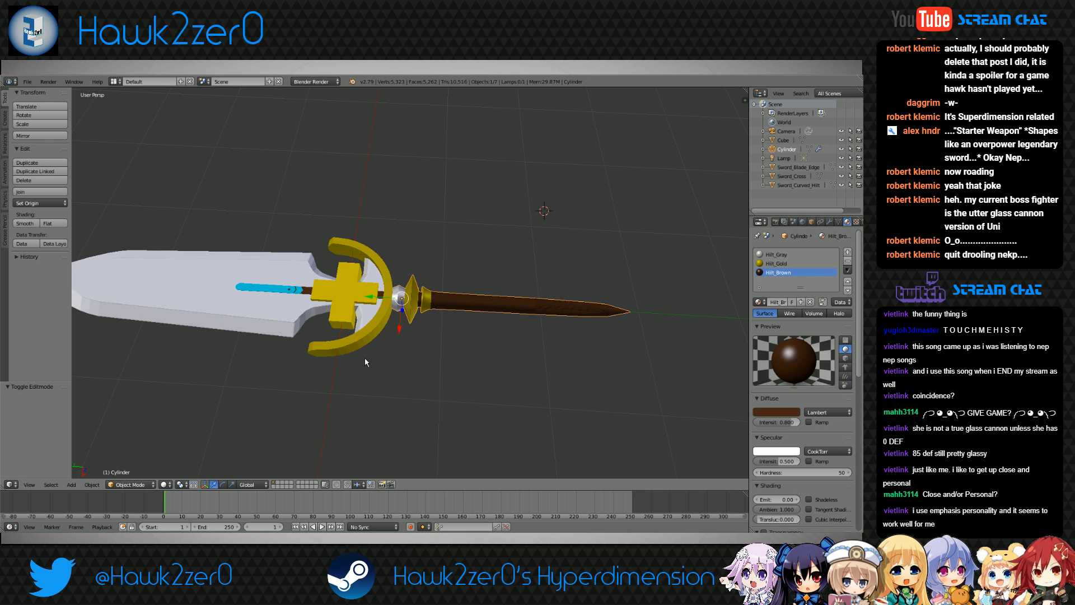
{"action": "left_click_drag", "start_coordinate": [368, 297], "coordinate": [142, 283]}
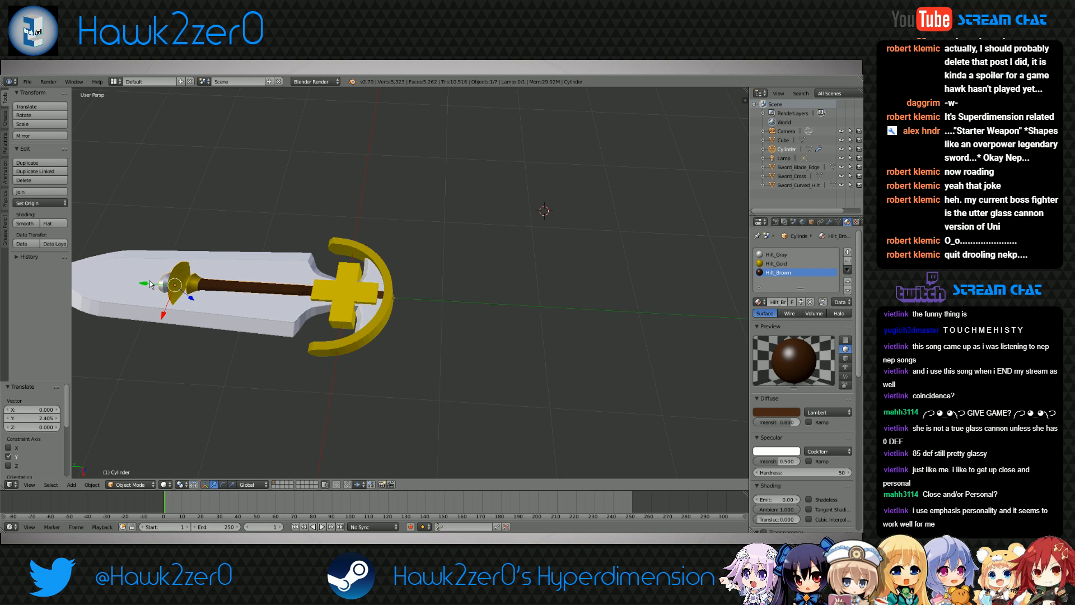
Move the handle about 0.912 units along the X axis to sit beside the blade, and shift it slightly down along Y
{"action": "middle_click_drag", "start_coordinate": [271, 314], "coordinate": [321, 316], "text": "shift"}
{"action": "left_click_drag", "start_coordinate": [215, 317], "coordinate": [212, 400]}
{"action": "middle_click_drag", "start_coordinate": [212, 400], "coordinate": [371, 412]}
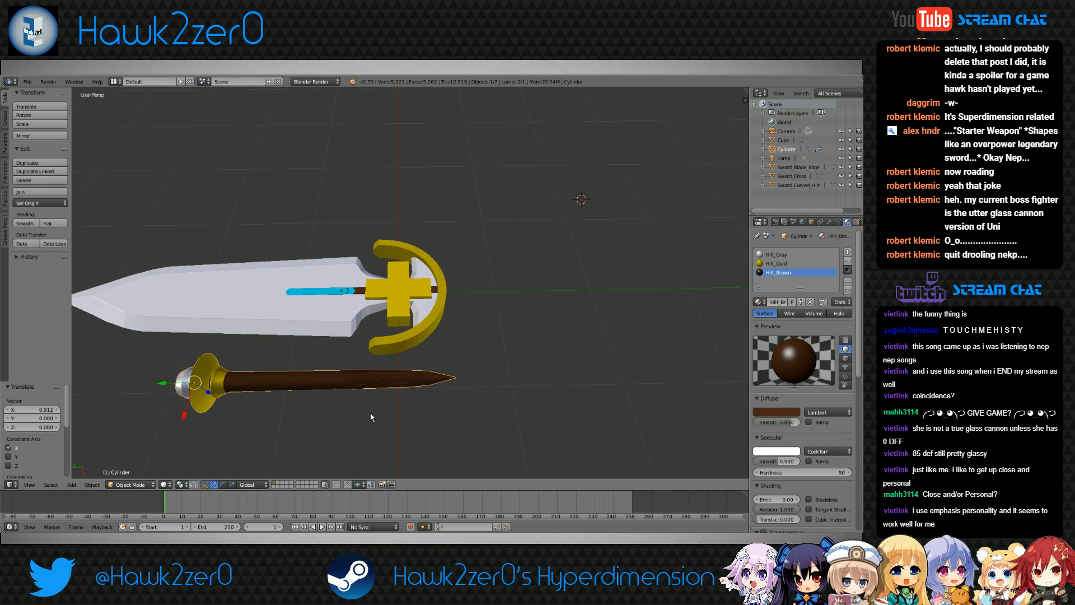
{"action": "key", "text": "KP_7"}
{"action": "middle_click_drag", "start_coordinate": [533, 283], "coordinate": [479, 375], "text": "shift"}
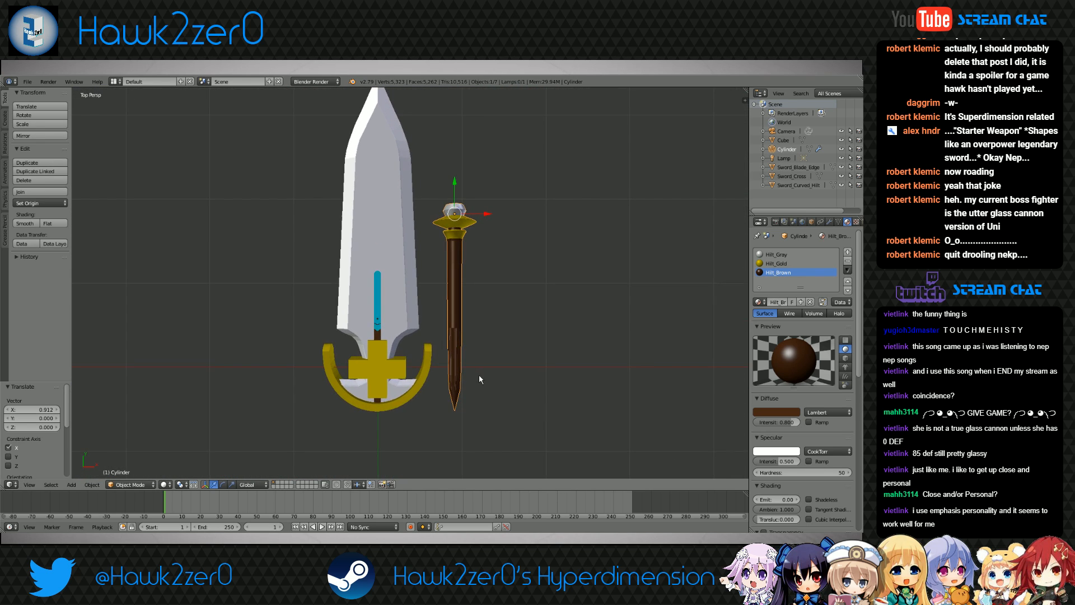
{"action": "left_click_drag", "start_coordinate": [454, 179], "coordinate": [448, 364], "text": "shift"}
In Edit Mode, shorten the brown handle by moving its end ring about 0.319 units along the Y axis
{"action": "left_click", "coordinate": [131, 484]}
{"action": "left_click", "coordinate": [130, 474]}
{"action": "middle_click_drag", "start_coordinate": [403, 352], "coordinate": [435, 358]}
{"action": "mouse_move", "coordinate": [444, 343]}
{"action": "left_mouse_down"}
{"action": "mouse_move", "coordinate": [447, 305]}
{"action": "mouse_move", "coordinate": [447, 321]}
{"action": "left_mouse_up"}
In Object Mode, move the whole handle about -0.517 units along the Y axis beside the sword
{"action": "left_click", "coordinate": [140, 484]}
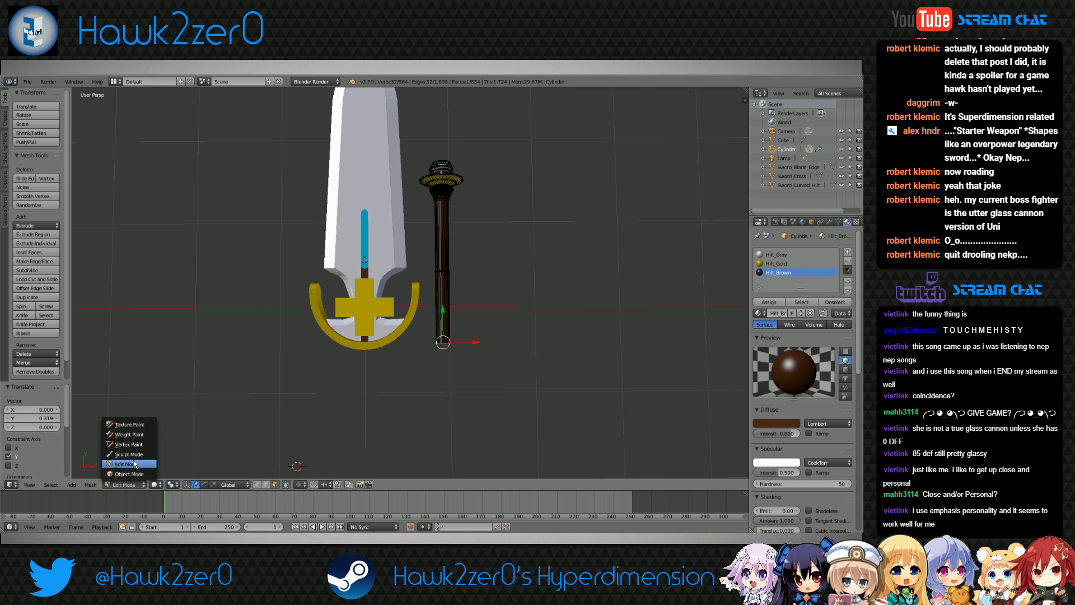
{"action": "left_click", "coordinate": [128, 474]}
{"action": "left_click_drag", "start_coordinate": [441, 141], "coordinate": [443, 183]}
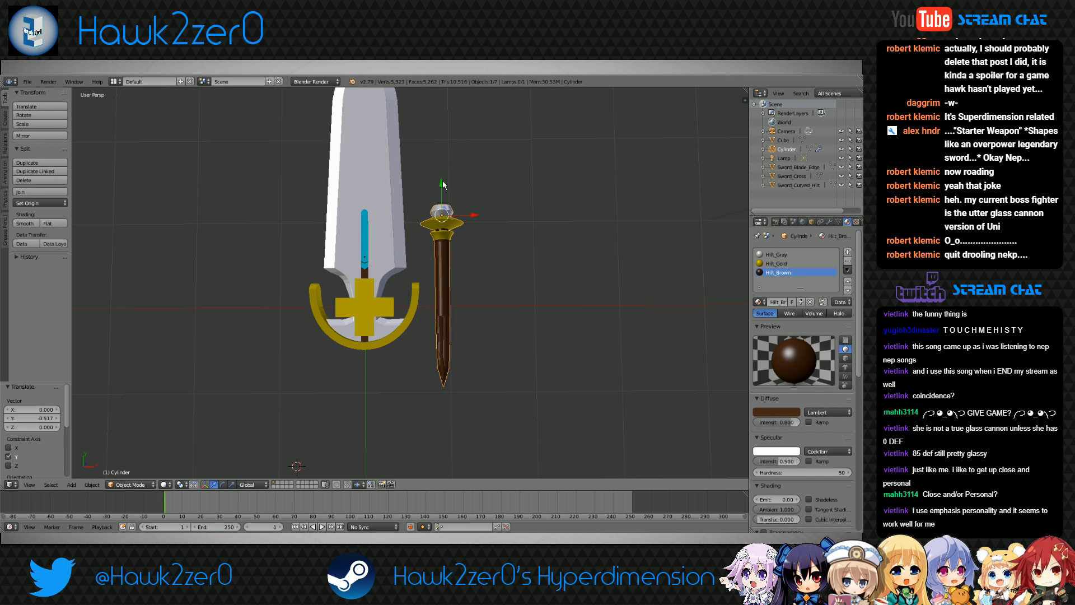
In Edit Mode, shorten the handle further by moving its end ring about 0.286 units along the Y axis
{"action": "left_click", "coordinate": [131, 484]}
{"action": "left_click", "coordinate": [137, 466]}
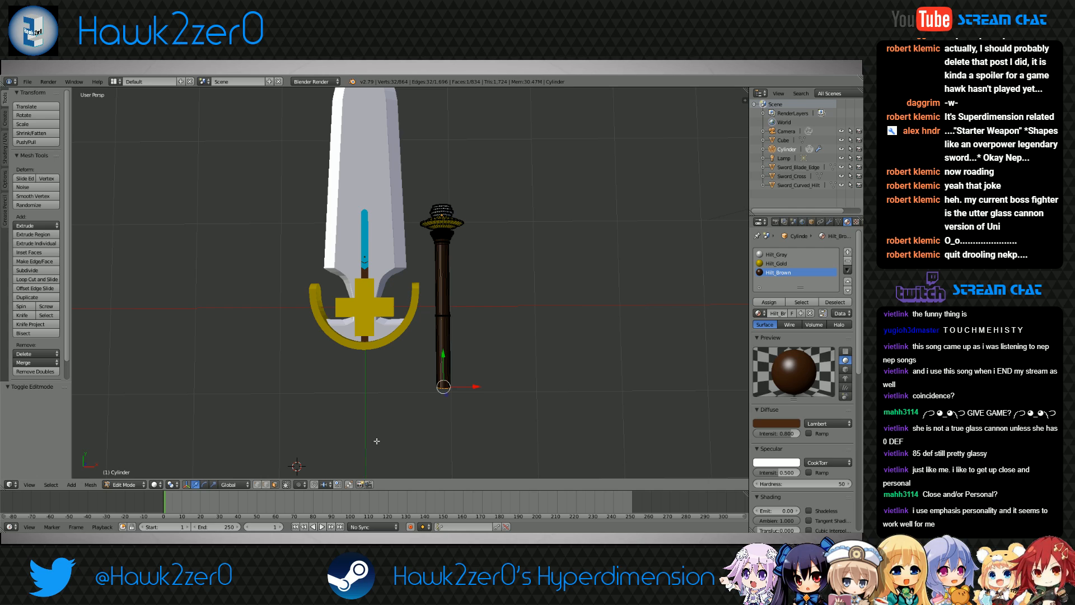
{"action": "key", "text": "g"}
{"action": "key", "text": "y"}
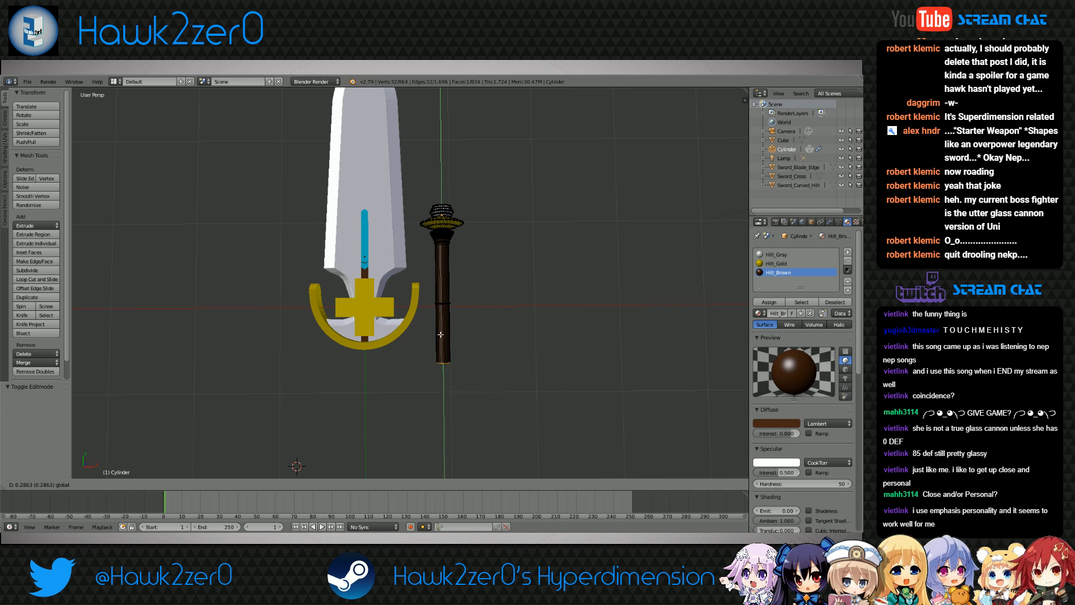
{"action": "left_click", "coordinate": [441, 334]}
{"action": "middle_click_drag", "start_coordinate": [440, 334], "coordinate": [386, 311]}
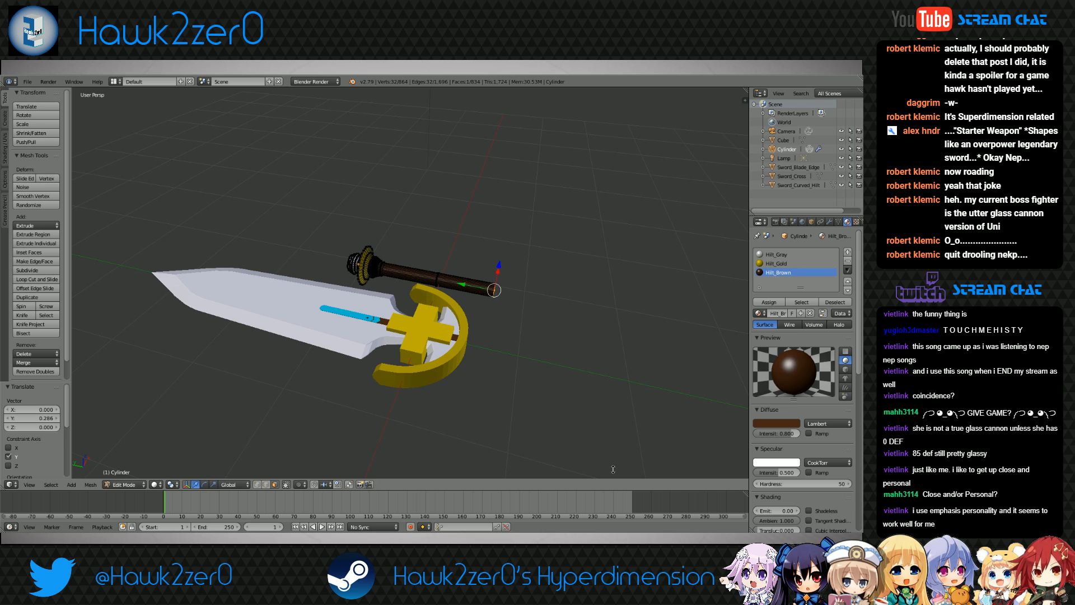
{"action": "scroll", "coordinate": [596, 336], "scroll_direction": "up", "scroll_amount": 3}
{"action": "mouse_move", "coordinate": [595, 333]}
{"action": "middle_mouse_down"}
{"action": "mouse_move", "coordinate": [446, 284]}
{"action": "mouse_move", "coordinate": [593, 346]}
{"action": "mouse_move", "coordinate": [534, 326]}
{"action": "middle_mouse_up"}
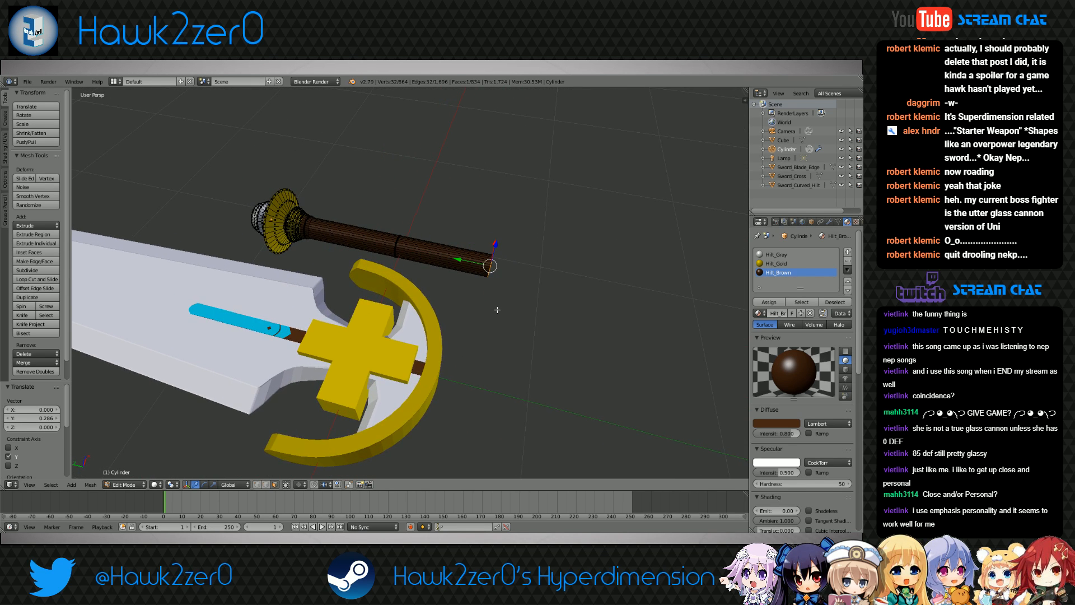
In Object Mode, snap the 3D cursor to center and the handle to the cursor, and move it about -0.579 units along Y
{"action": "left_click", "coordinate": [125, 484]}
{"action": "left_click", "coordinate": [129, 474]}
{"action": "scroll", "coordinate": [357, 352], "scroll_direction": "down", "scroll_amount": 2}
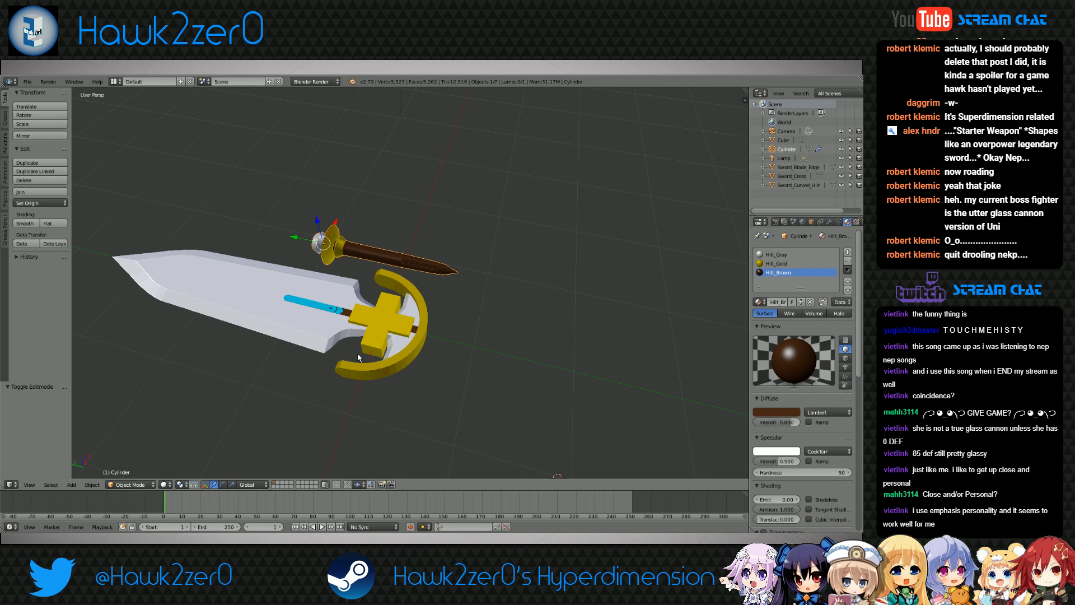
{"action": "key", "text": "shift+s"}
{"action": "left_click", "coordinate": [390, 345]}
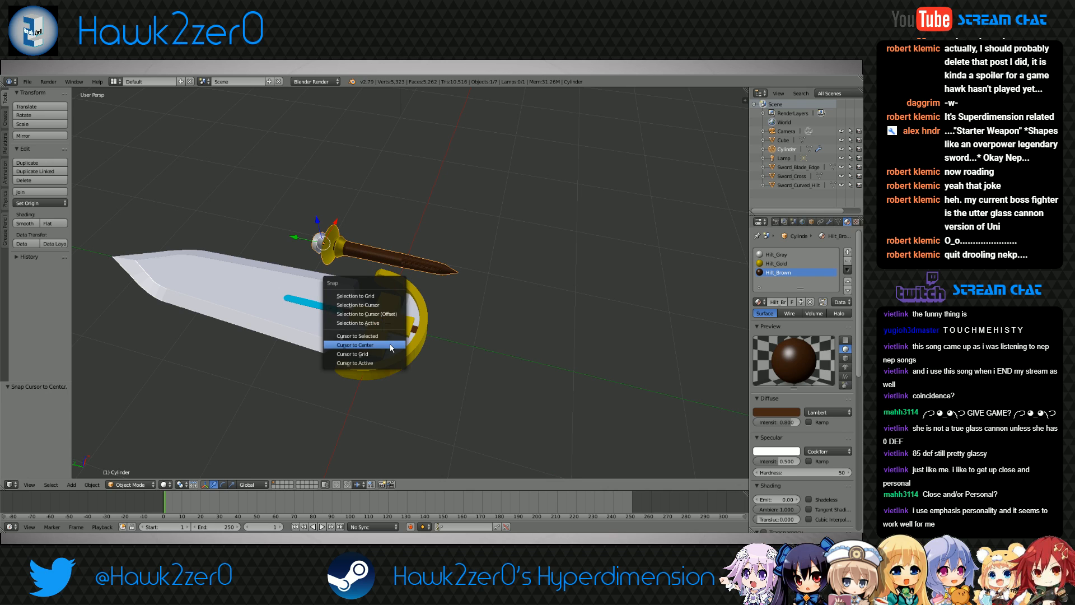
{"action": "left_click", "coordinate": [381, 306]}
{"action": "left_click_drag", "start_coordinate": [352, 317], "coordinate": [404, 329]}
{"action": "middle_click_drag", "start_coordinate": [486, 393], "coordinate": [426, 324], "text": "shift"}
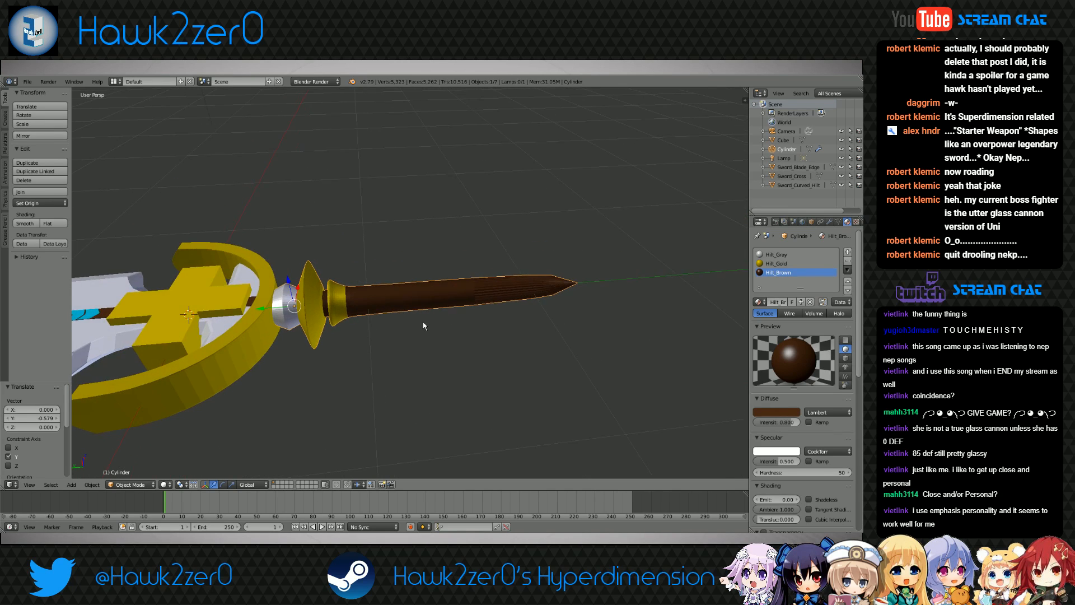
In Edit Mode, add a single loop cut around the brown handle and slide it close to the free end
{"action": "left_click", "coordinate": [133, 485]}
{"action": "left_click", "coordinate": [140, 465]}
{"action": "middle_click_drag", "start_coordinate": [562, 384], "coordinate": [463, 369], "text": "shift"}
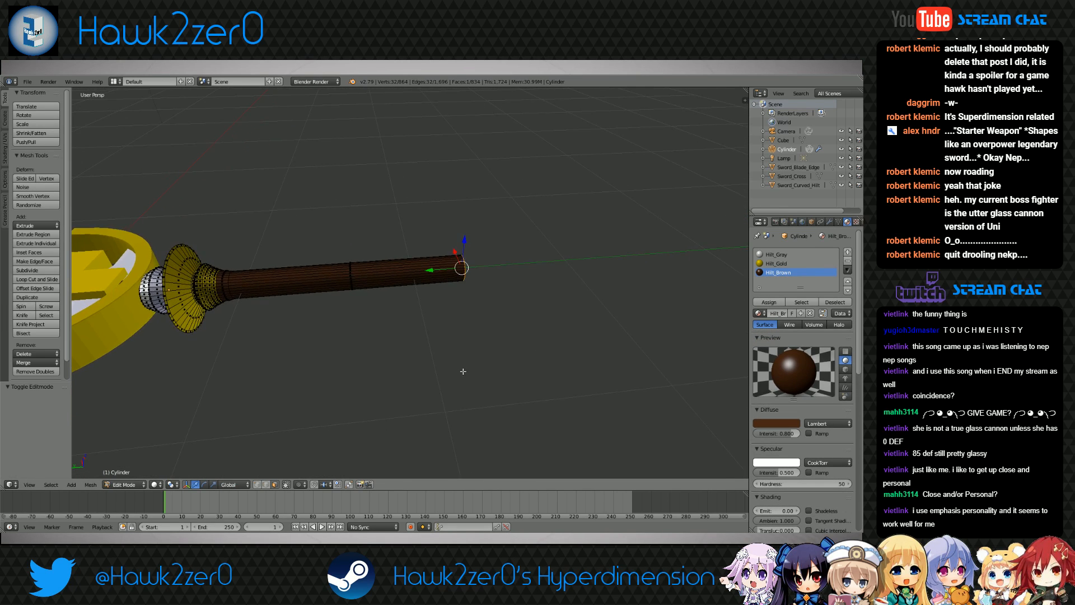
{"action": "scroll", "coordinate": [485, 353], "scroll_direction": "up", "scroll_amount": 7}
{"action": "middle_click_drag", "start_coordinate": [593, 303], "coordinate": [514, 349], "text": "shift"}
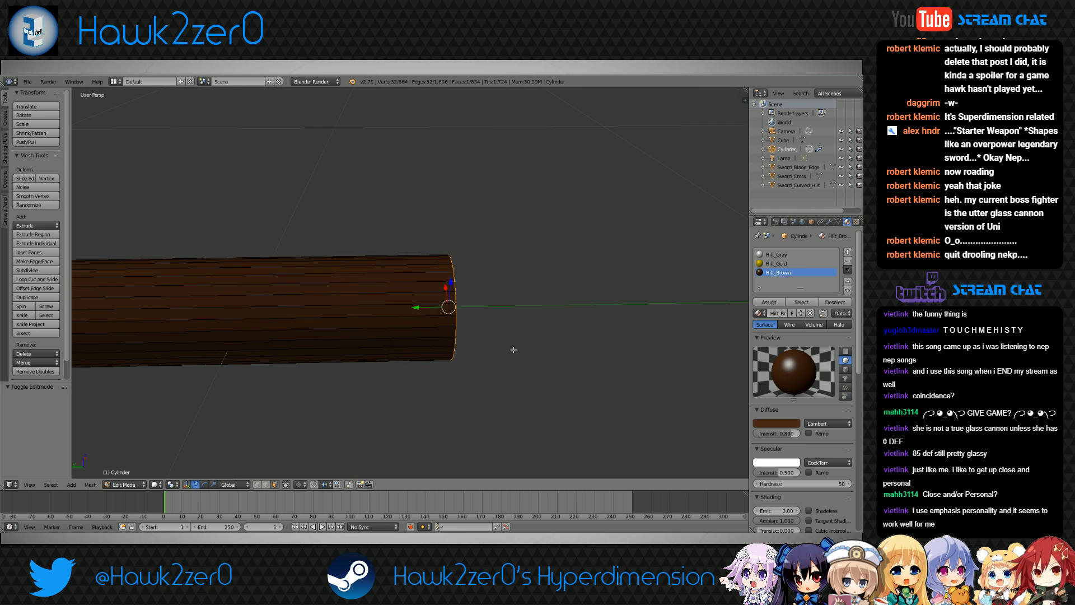
{"action": "key", "text": "ctrl+r"}
{"action": "left_click", "coordinate": [156, 354]}
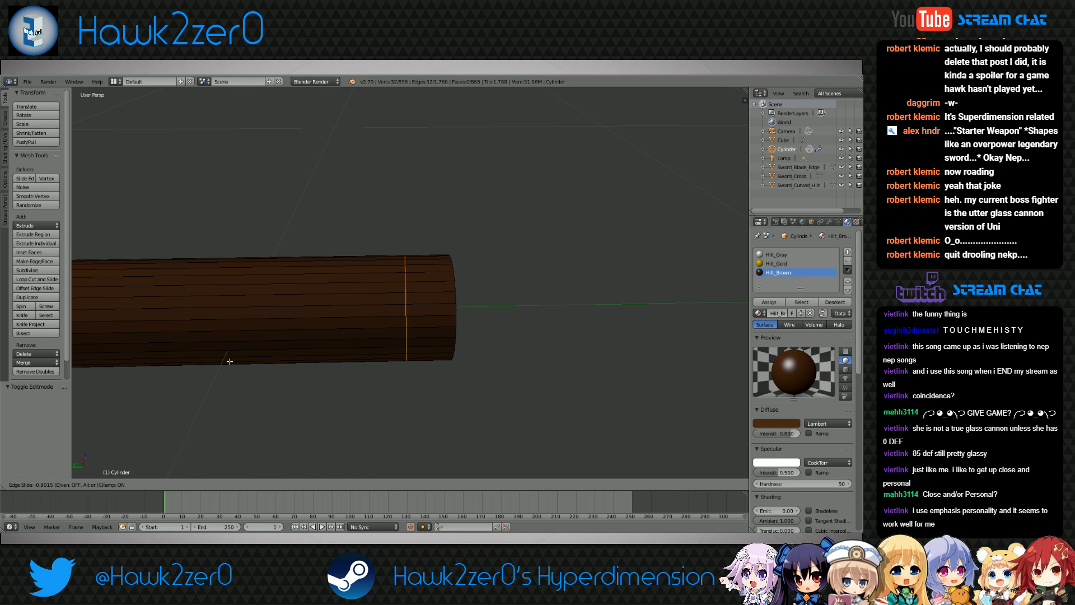
{"action": "left_click", "coordinate": [229, 361]}
{"action": "middle_click_drag", "start_coordinate": [395, 361], "coordinate": [362, 374]}
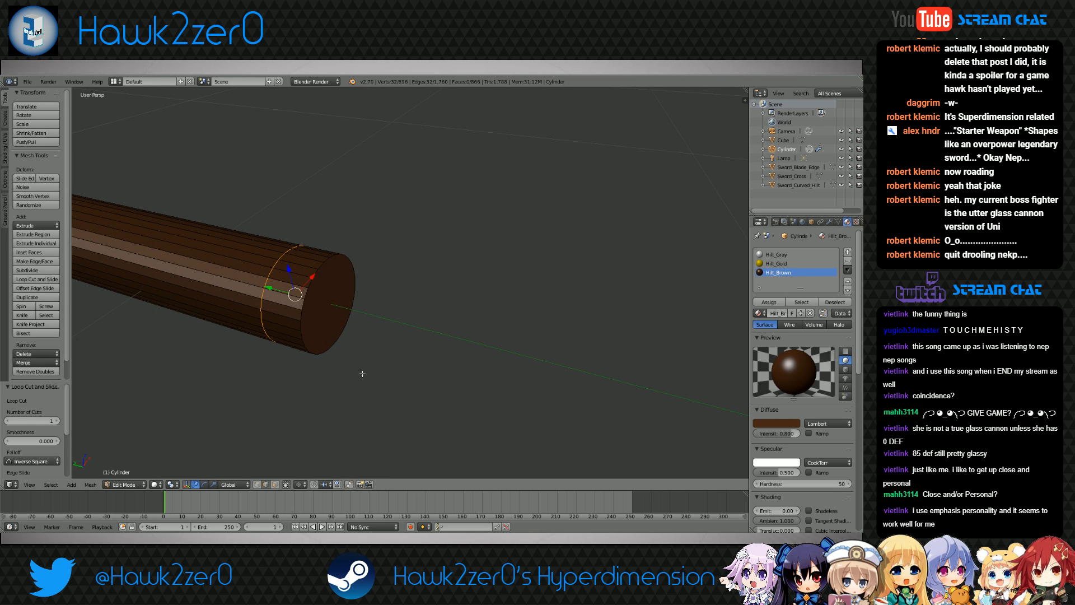
Select the handle's end face in face mode and scale it up to about 1.182 to flare the tip
{"action": "left_click", "coordinate": [275, 485]}
{"action": "right_click", "coordinate": [321, 337]}
{"action": "middle_click_drag", "start_coordinate": [321, 338], "coordinate": [380, 360]}
{"action": "key", "text": "s"}
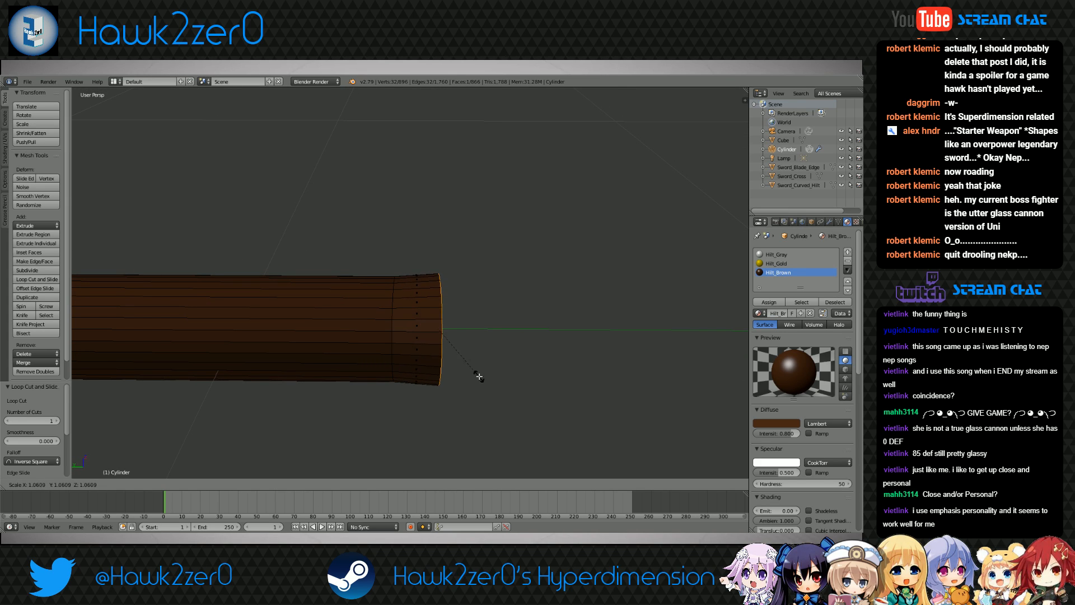
{"action": "left_click", "coordinate": [537, 396]}
{"action": "middle_click_drag", "start_coordinate": [537, 395], "coordinate": [487, 356], "text": "shift"}
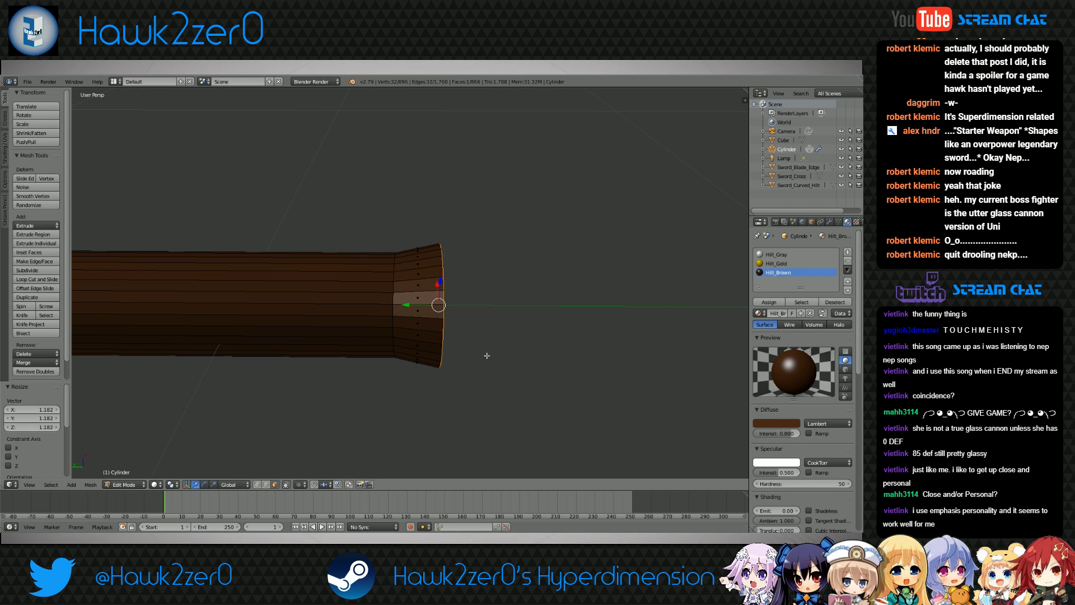
Extrude the handle's end face about 0.037 units and scale it to about 1.105 to widen the flare
{"action": "key", "text": "e"}
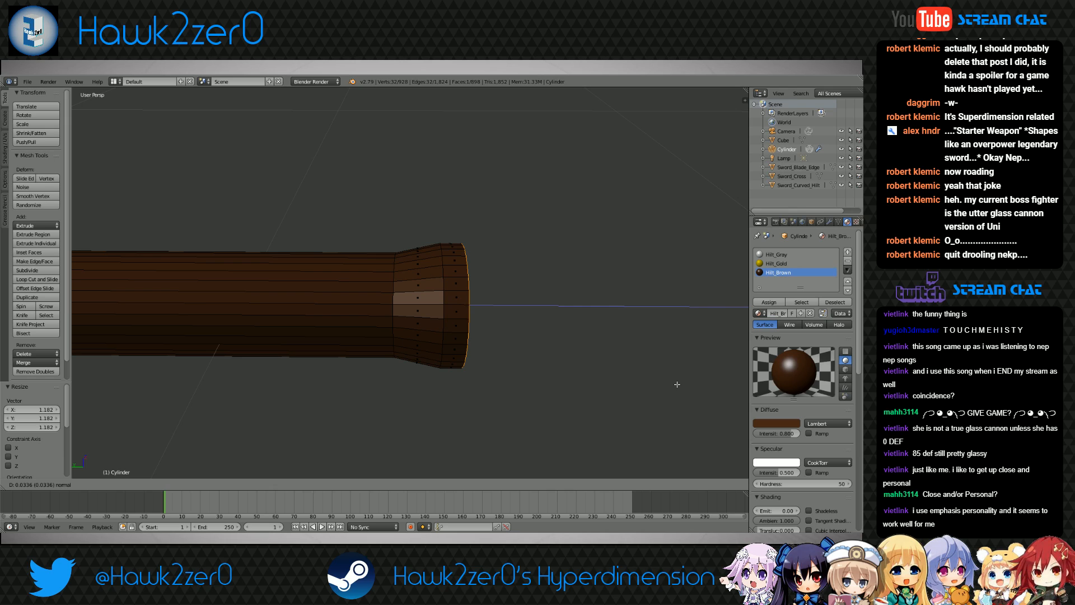
{"action": "left_click", "coordinate": [696, 386]}
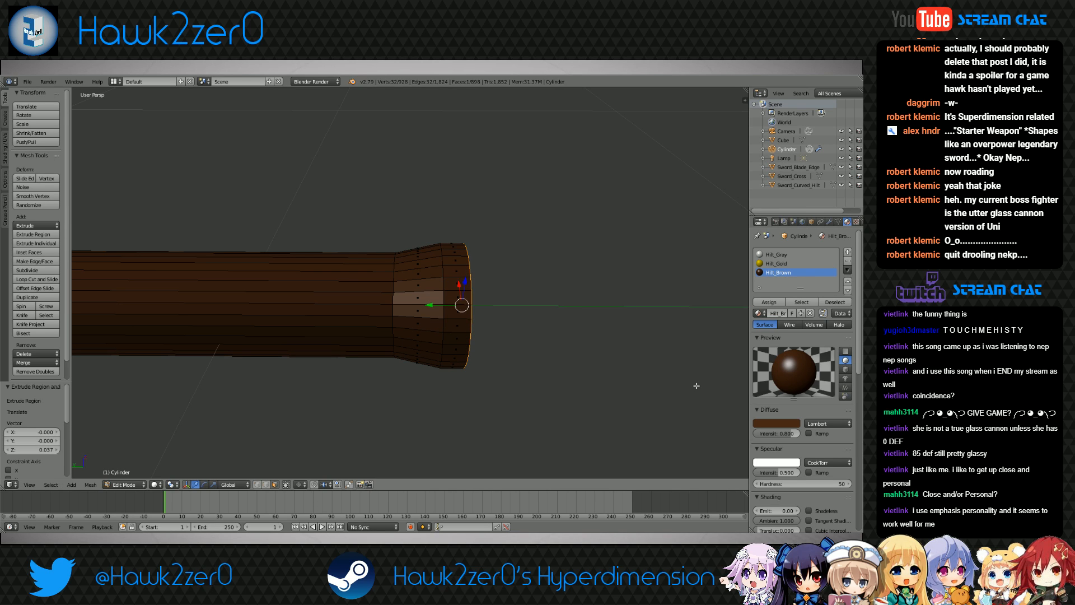
{"action": "key", "text": "s"}
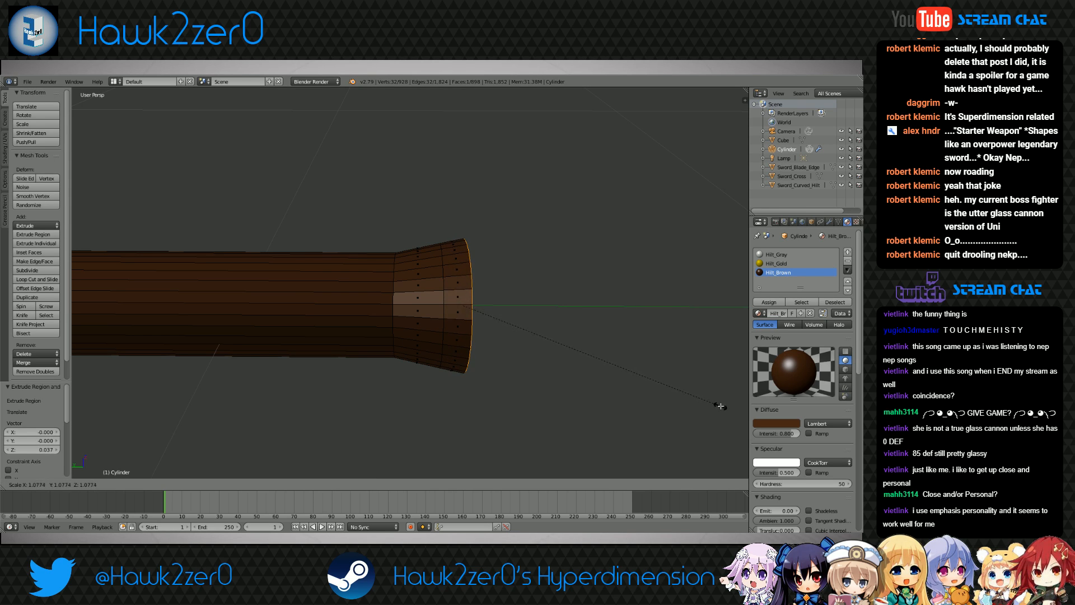
{"action": "left_click", "coordinate": [87, 417]}
{"action": "middle_click_drag", "start_coordinate": [290, 377], "coordinate": [226, 372], "text": "shift"}
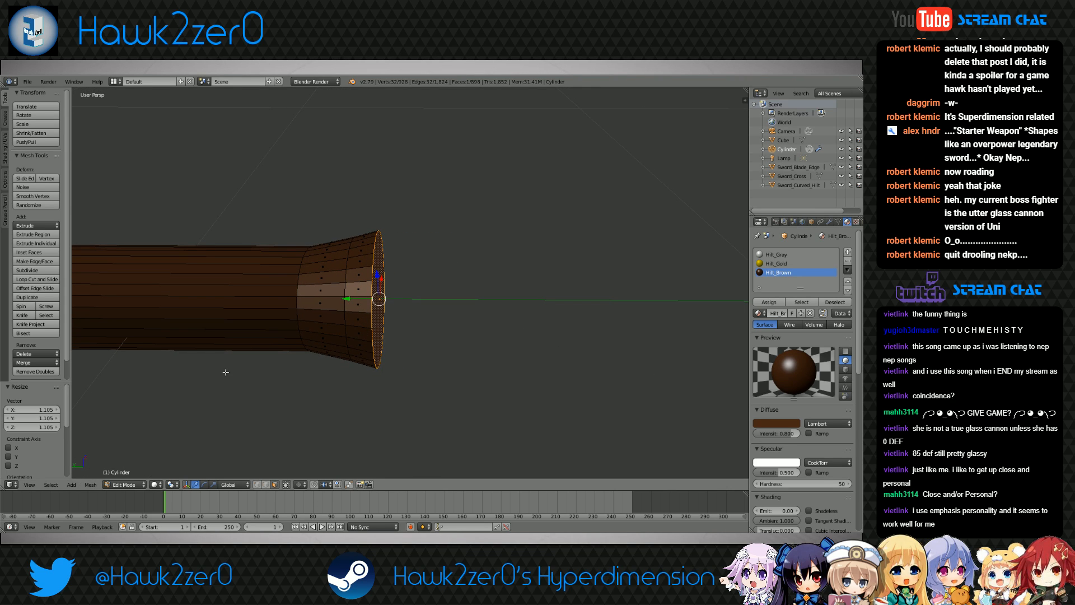
Extrude the flared end face straight out by about 0.035 units to form a flat band
{"action": "key", "text": "e"}
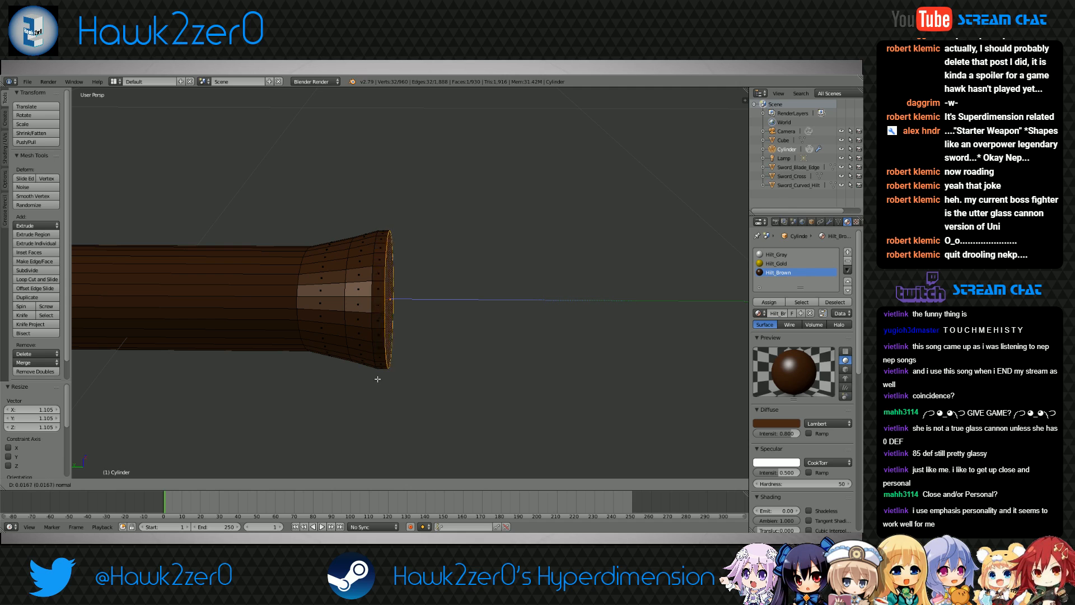
{"action": "left_click", "coordinate": [490, 389]}
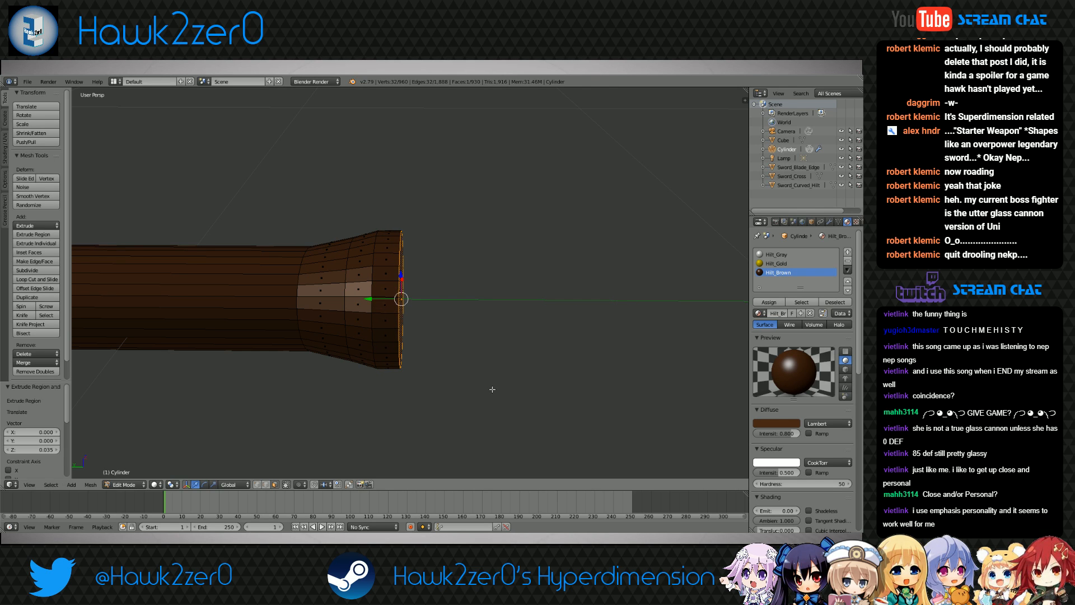
{"action": "middle_click_drag", "start_coordinate": [491, 386], "coordinate": [473, 379]}
Extrude the end face about 0.128 units and scale it to about 0.524 to taper the pommel tip
{"action": "key", "text": "e"}
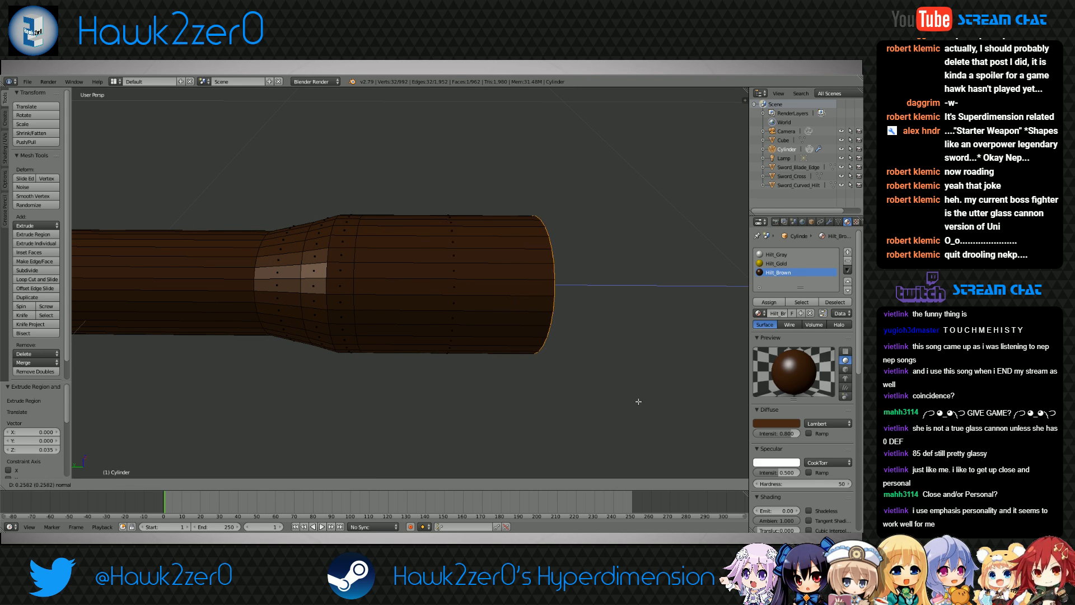
{"action": "left_click", "coordinate": [556, 399]}
{"action": "key", "text": "s"}
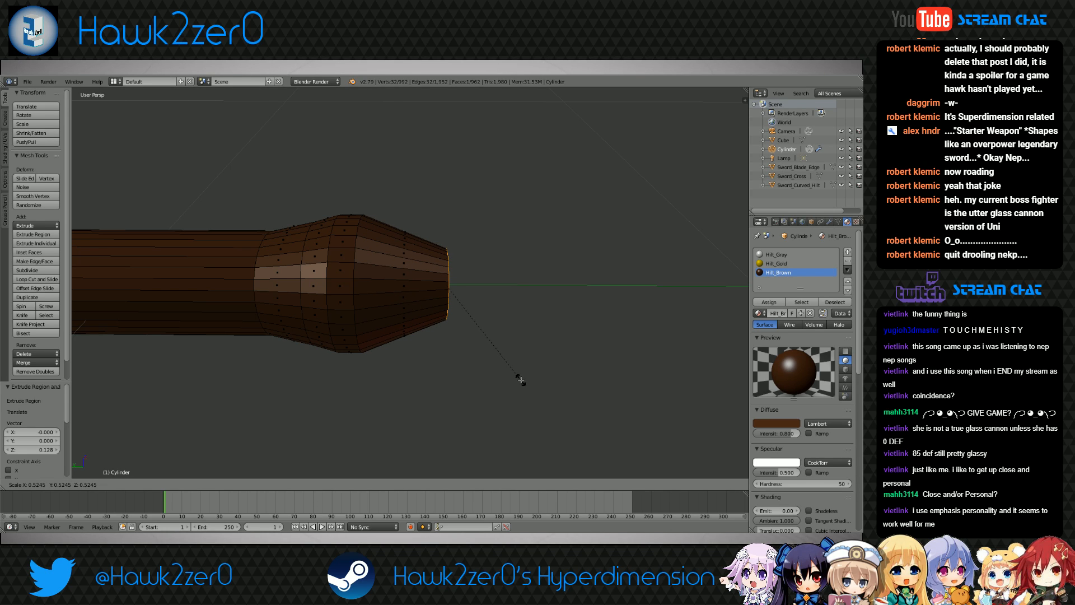
{"action": "left_click", "coordinate": [521, 380]}
{"action": "middle_click_drag", "start_coordinate": [451, 371], "coordinate": [487, 378], "text": "shift"}
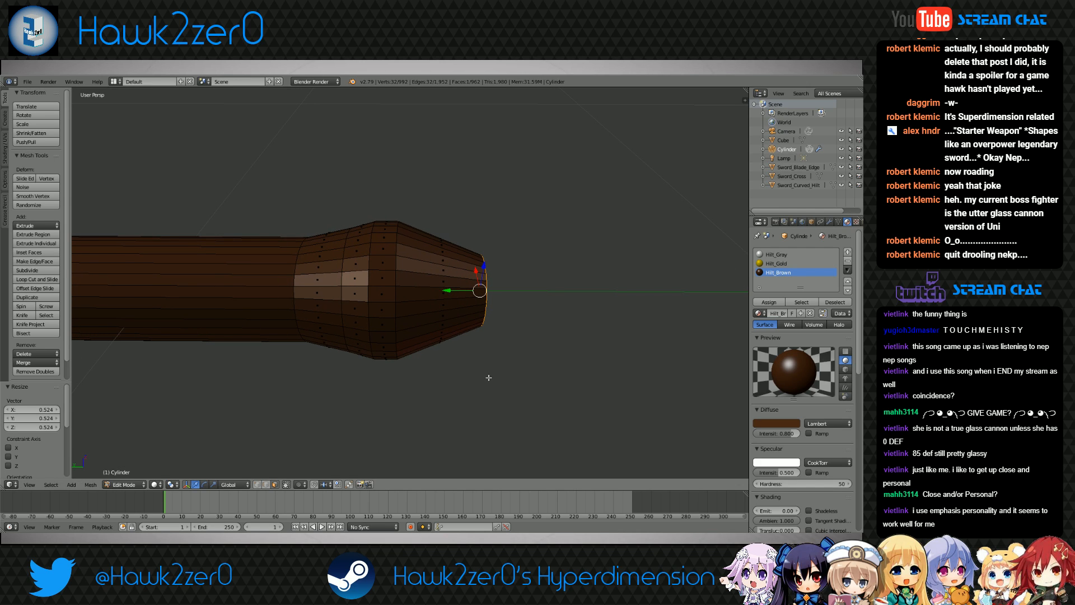
Assign the Hilt_Gold material to the second ring of faces on the handle's flared end
{"action": "right_click", "coordinate": [355, 287], "text": "alt"}
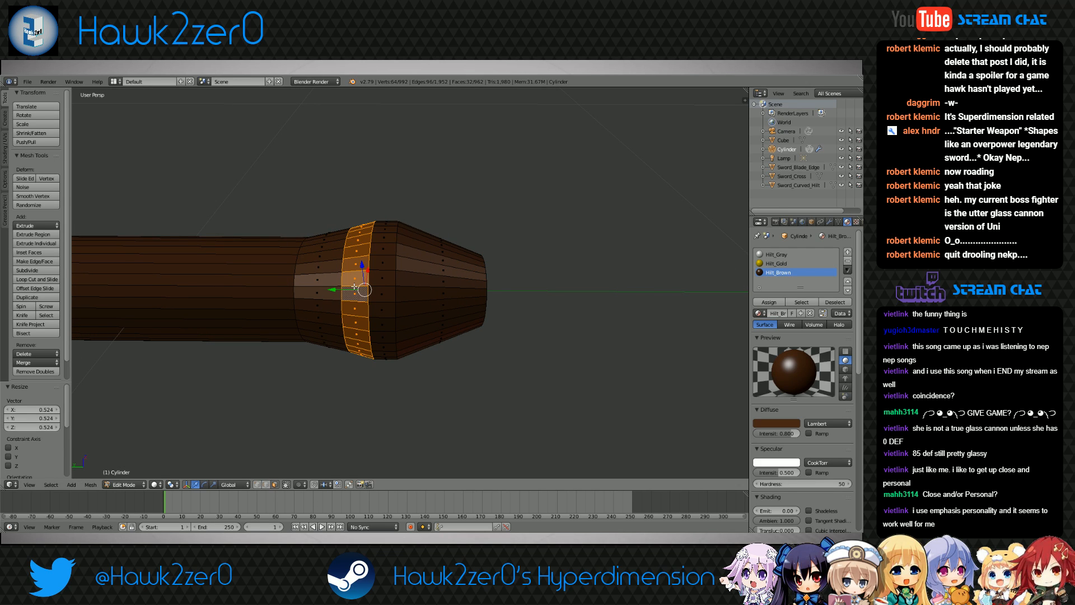
{"action": "left_click", "coordinate": [778, 264]}
{"action": "left_click", "coordinate": [769, 302]}
Assign the Hilt_Gray material to the straight band of faces between the gold ring and the tapered tip
{"action": "right_click", "coordinate": [382, 263]}
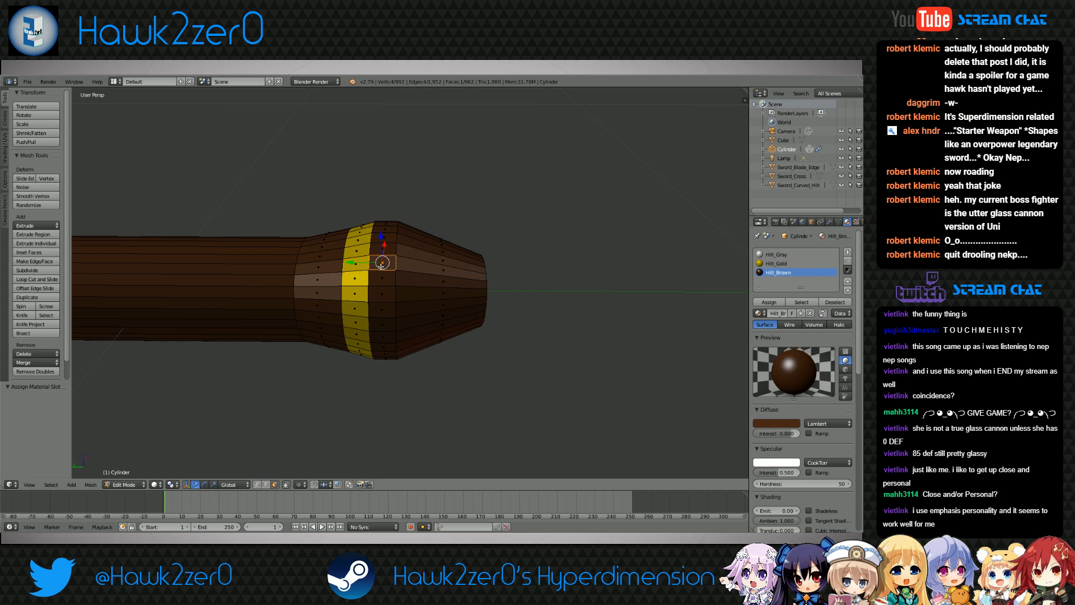
{"action": "right_click", "coordinate": [381, 263], "text": "alt"}
{"action": "left_click", "coordinate": [779, 255]}
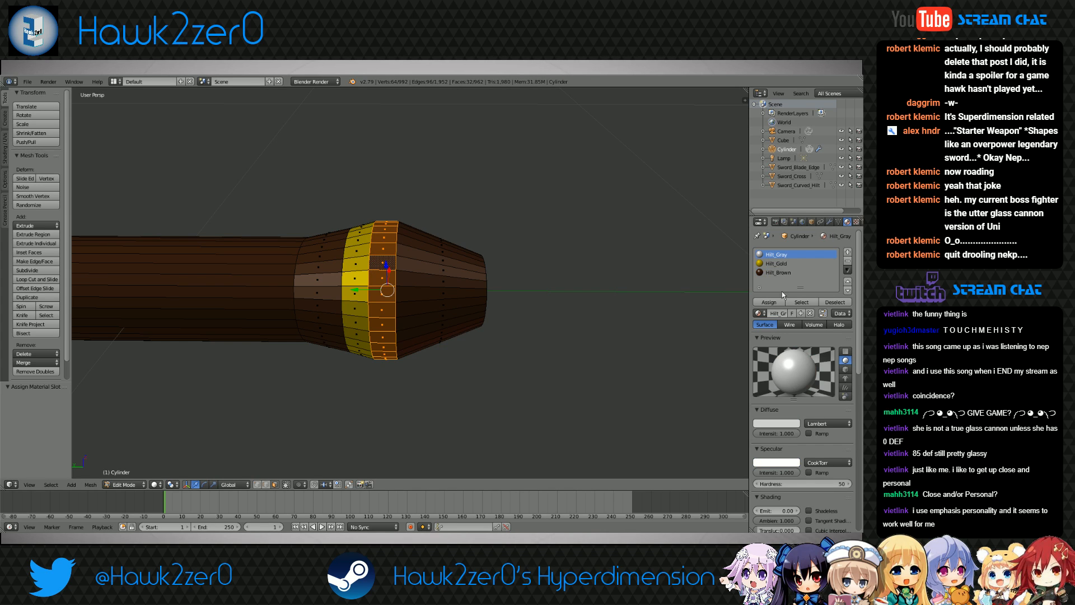
{"action": "left_click", "coordinate": [769, 302]}
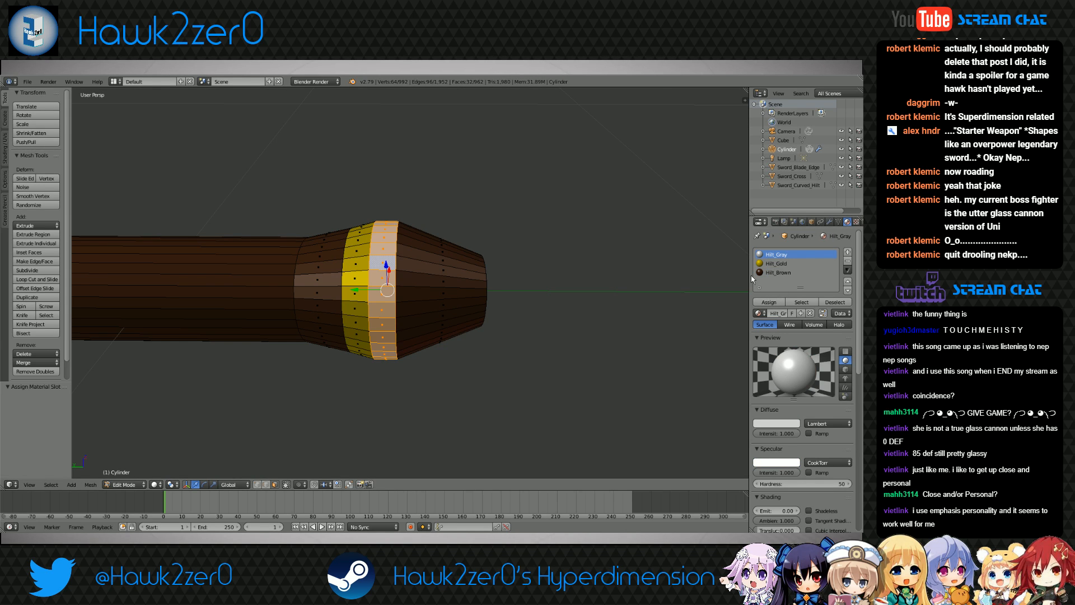
Add a new material slot to the handle, create a material in it and name it Hilt_Black
{"action": "left_click", "coordinate": [847, 252]}
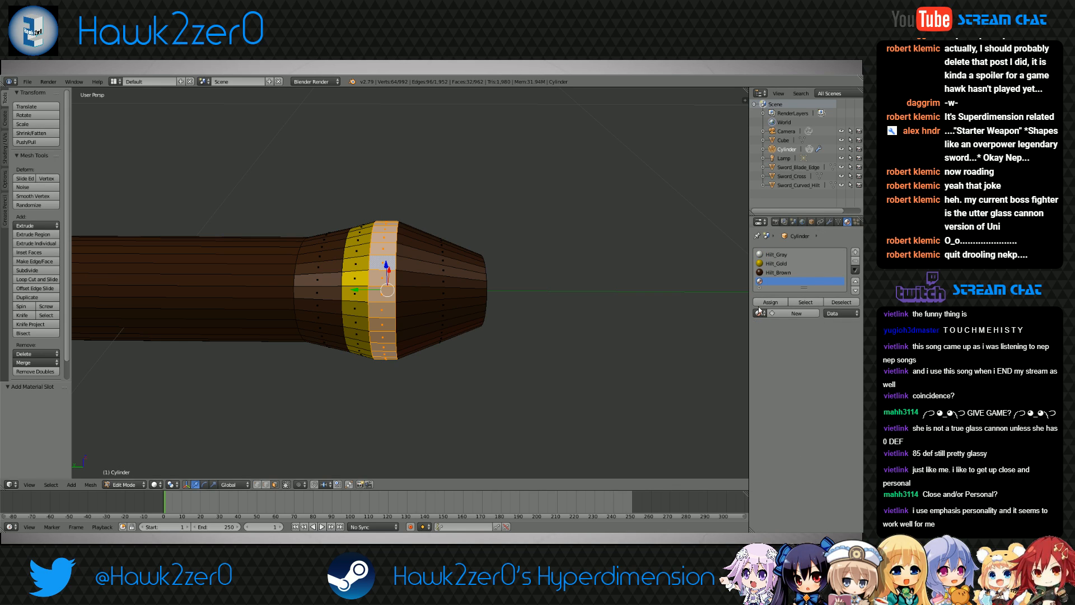
{"action": "left_click", "coordinate": [779, 313]}
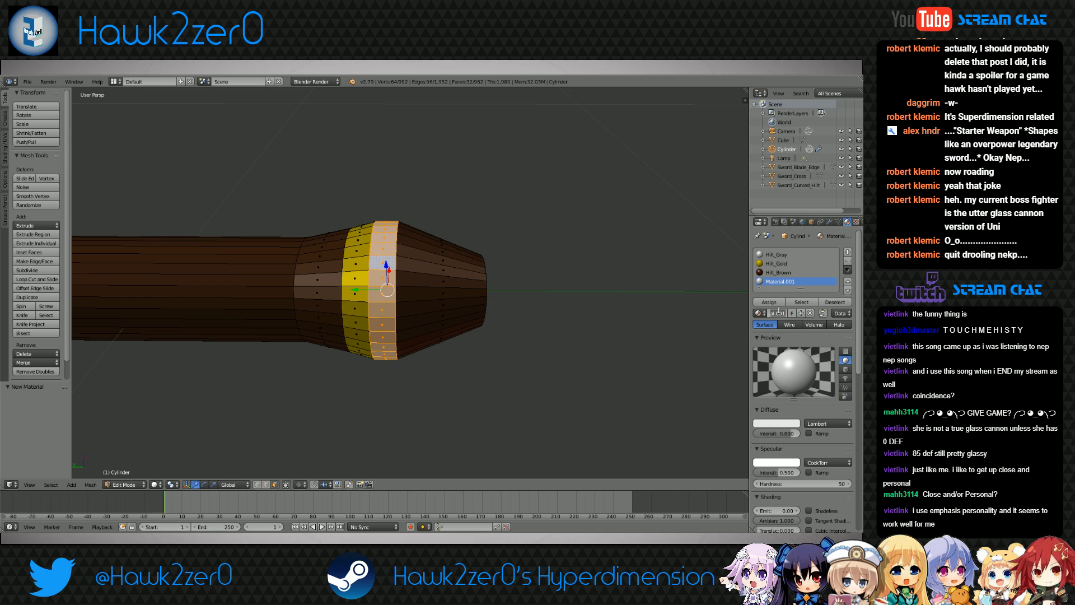
{"action": "key", "text": "BackSpace"}
{"action": "key", "text": "BackSpace"}
{"action": "key", "text": "BackSpace"}
{"action": "key", "text": "BackSpace"}
{"action": "type", "text": "Hil"}
{"action": "type", "text": "t_Black"}
{"action": "key", "text": "Return"}
Set both the diffuse and specular colors of the Hilt_Black material to black, with RGB values of 0.000
{"action": "left_click", "coordinate": [778, 424]}
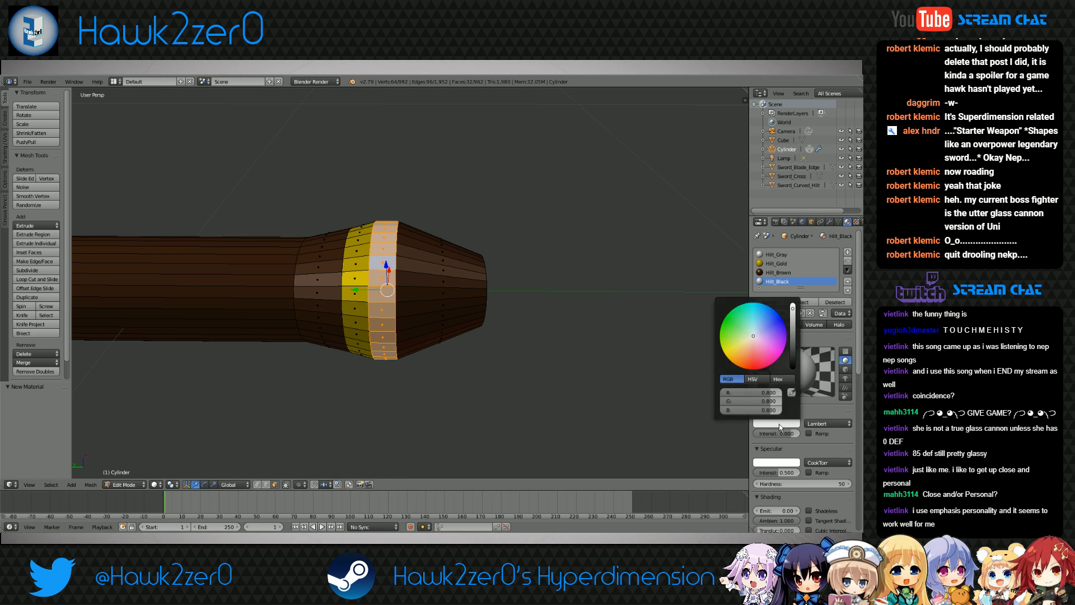
{"action": "left_click_drag", "start_coordinate": [791, 356], "coordinate": [791, 367]}
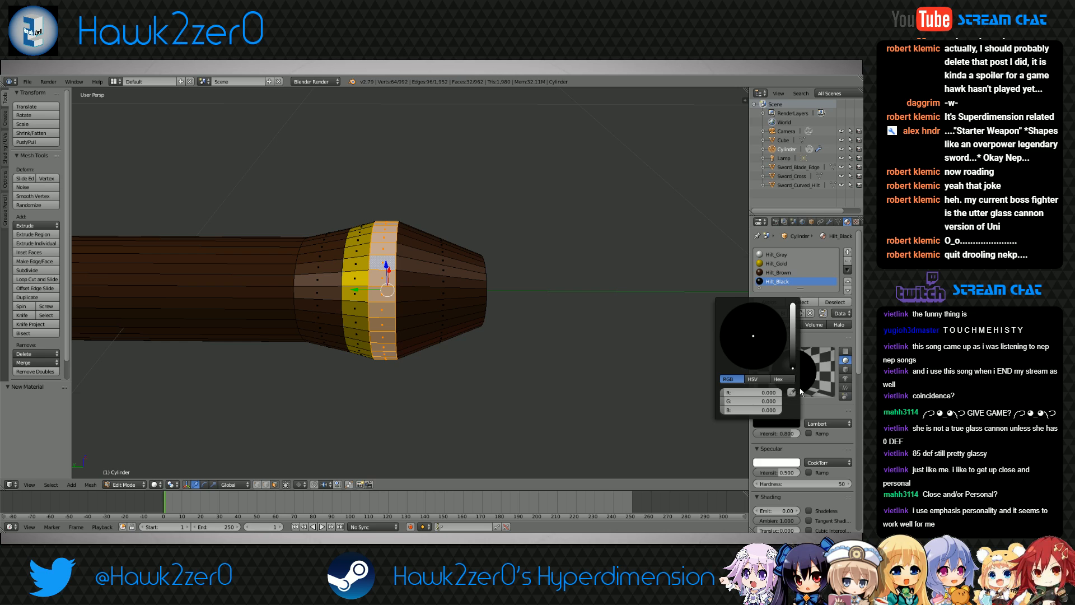
{"action": "left_click", "coordinate": [783, 461]}
{"action": "left_click", "coordinate": [793, 411]}
{"action": "left_click", "coordinate": [787, 464]}
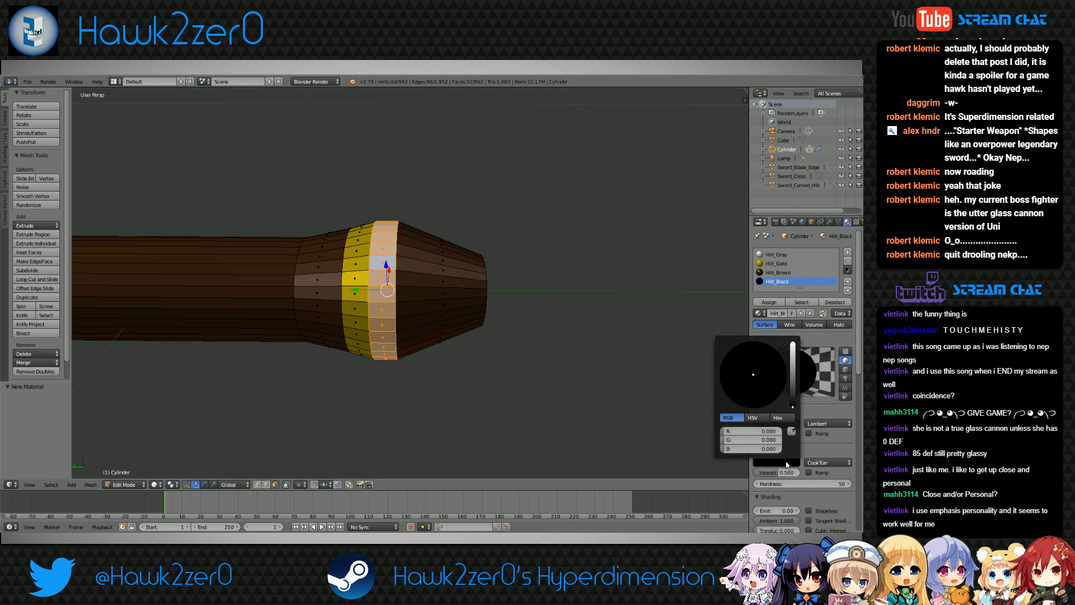
Lighten the specular color of the Hilt_Black material to dark gray, deselect everything and view the handle in Object Mode
{"action": "left_click", "coordinate": [793, 397]}
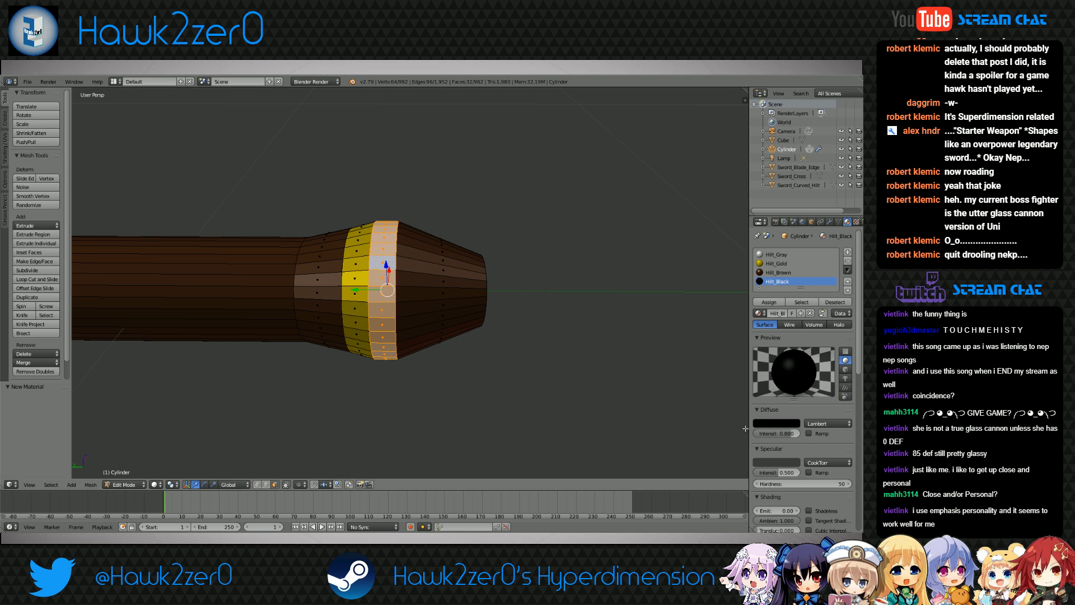
{"action": "key", "text": "a"}
{"action": "left_click", "coordinate": [126, 485]}
{"action": "left_click", "coordinate": [129, 490]}
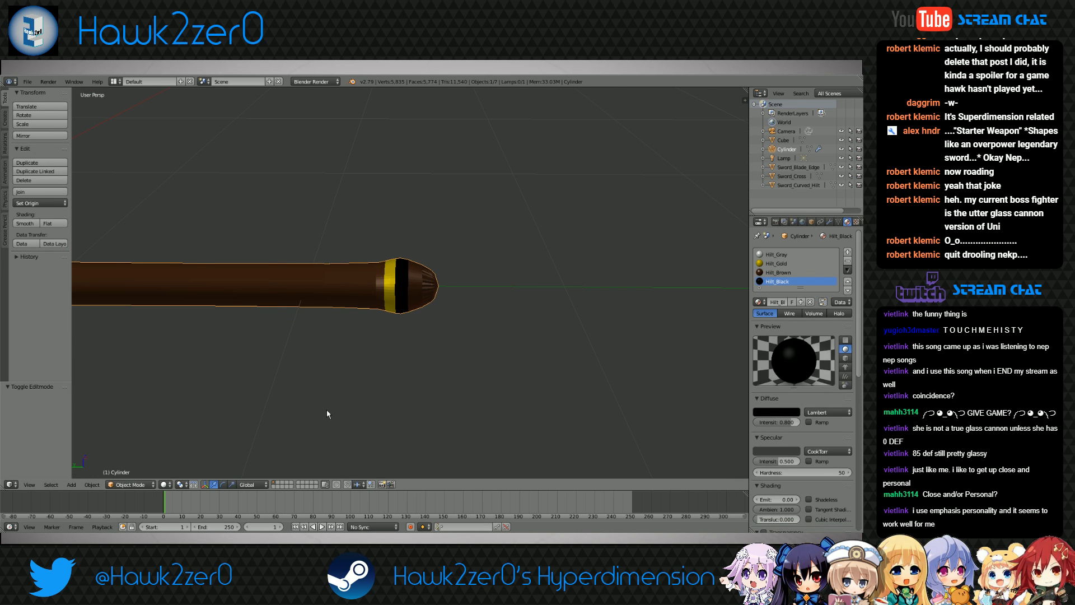
{"action": "scroll", "coordinate": [327, 409], "scroll_direction": "up", "scroll_amount": 1}
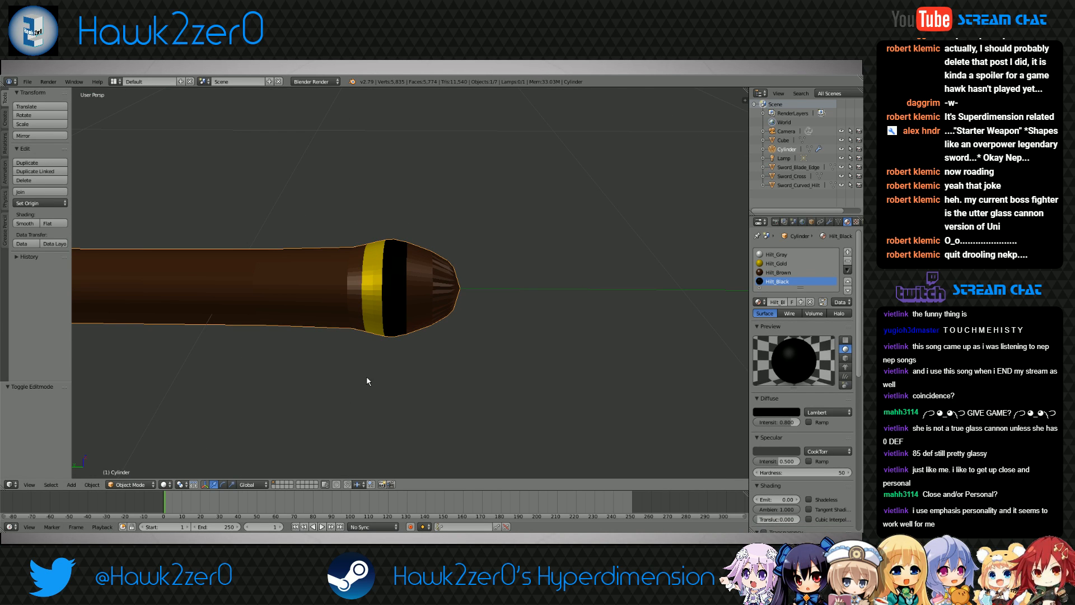
{"action": "scroll", "coordinate": [413, 344], "scroll_direction": "up", "scroll_amount": 3}
In Edit Mode, add one edge loop around the middle of the handle's brown flare and scale it to about 1.012
{"action": "left_click", "coordinate": [130, 484]}
{"action": "left_click", "coordinate": [135, 454]}
{"action": "scroll", "coordinate": [405, 325], "scroll_direction": "up", "scroll_amount": 5}
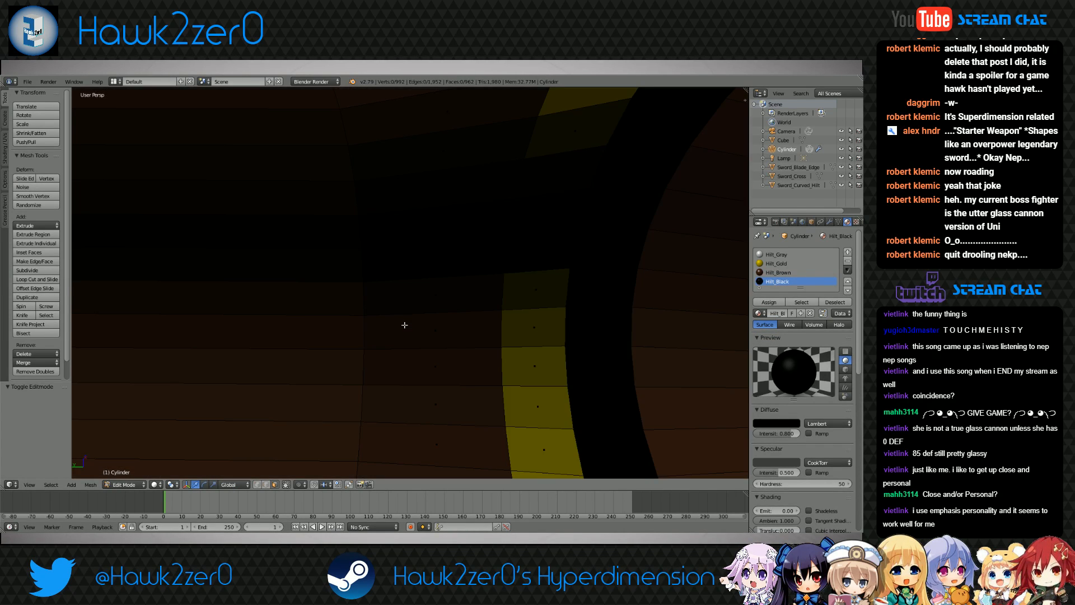
{"action": "scroll", "coordinate": [404, 324], "scroll_direction": "down", "scroll_amount": 5}
{"action": "key", "text": "ctrl+r"}
{"action": "left_click", "coordinate": [420, 365]}
{"action": "key", "text": "s"}
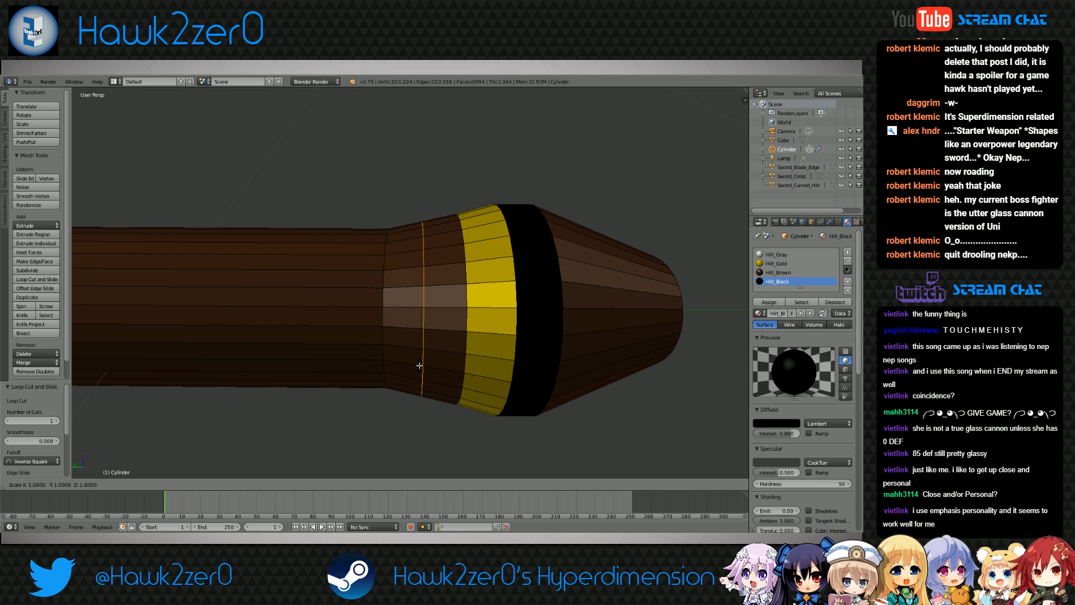
{"action": "left_click", "coordinate": [423, 373]}
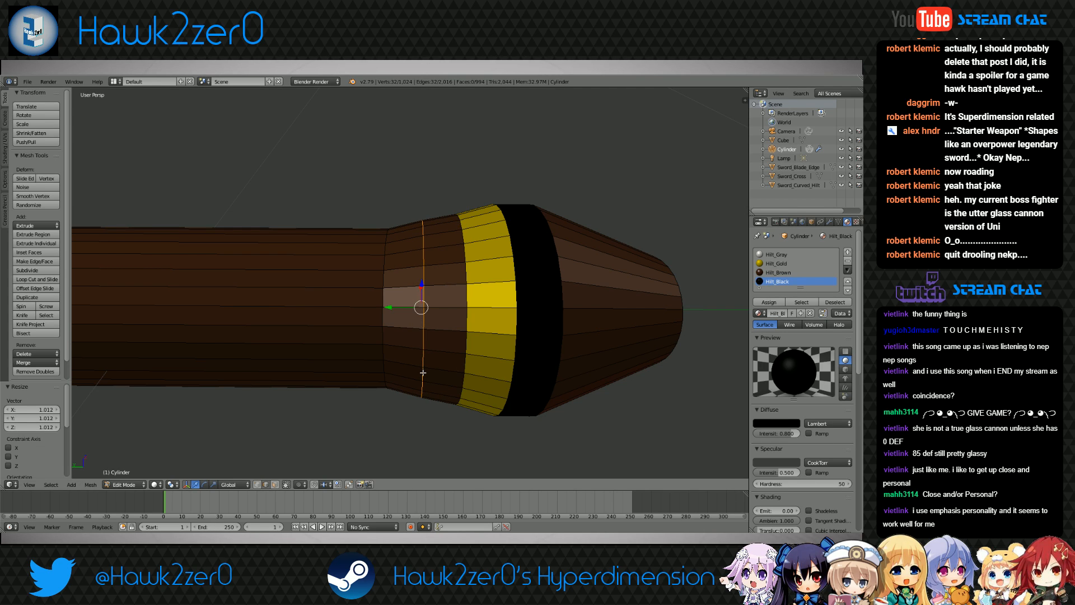
Scale the edge loop between the brown flare and the gold ring to about 1.027
{"action": "right_click", "coordinate": [469, 292], "text": "alt"}
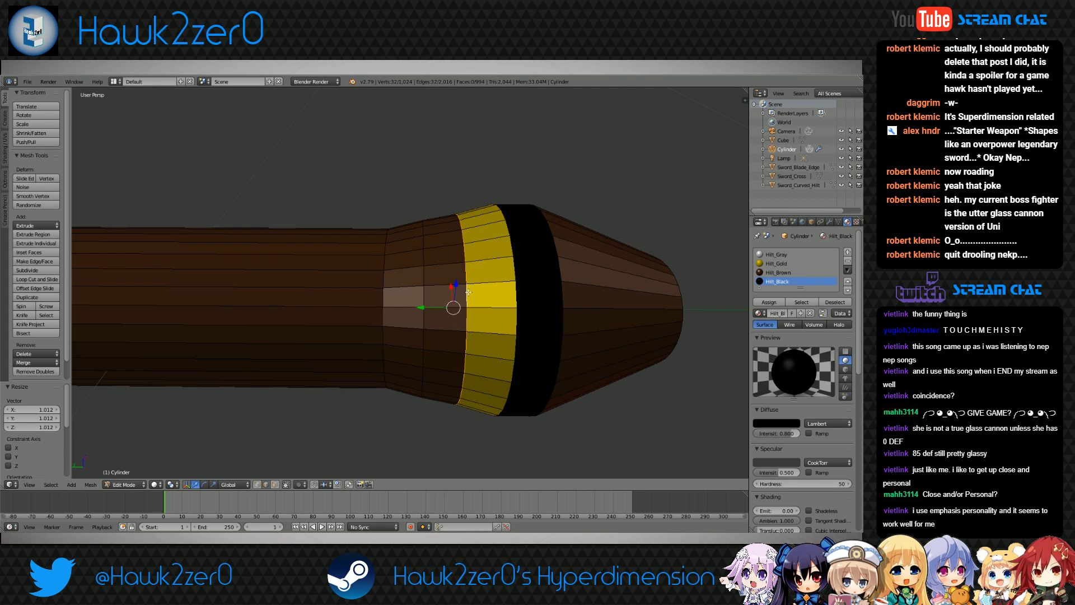
{"action": "key", "text": "s"}
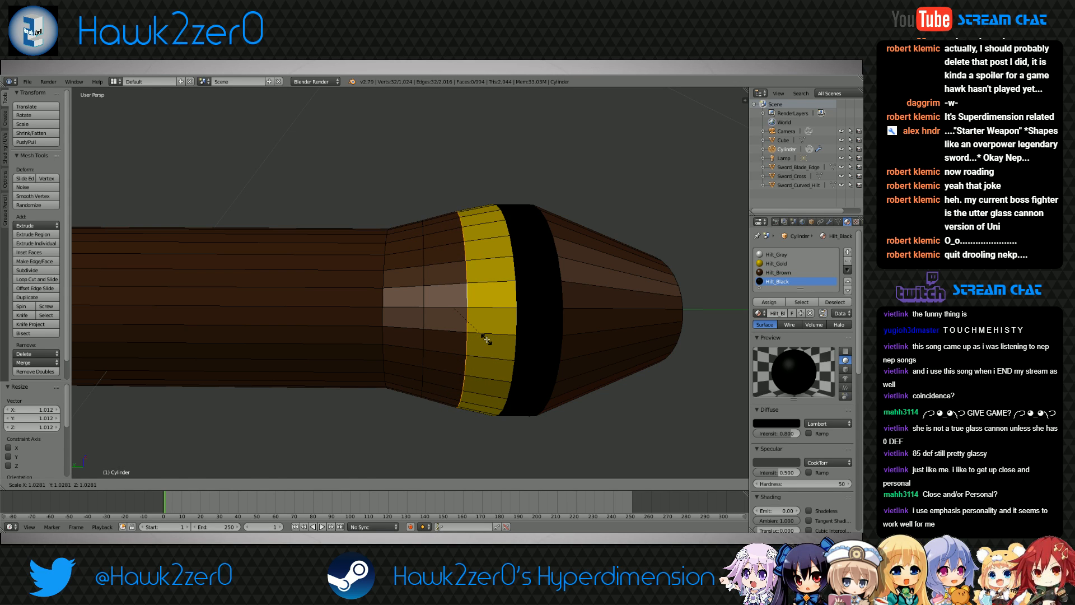
{"action": "left_click", "coordinate": [486, 339]}
Scale the two edge loops bordering the black band together to about 1.007
{"action": "middle_click_drag", "start_coordinate": [537, 342], "coordinate": [499, 343], "text": "shift"}
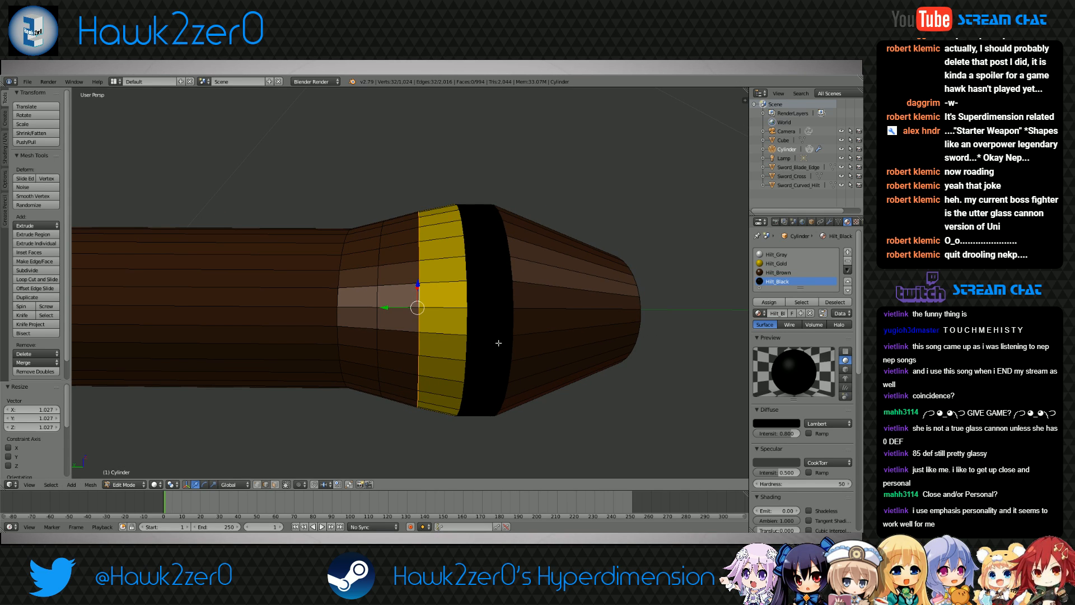
{"action": "right_click", "coordinate": [496, 342], "text": "alt"}
{"action": "key", "text": "s"}
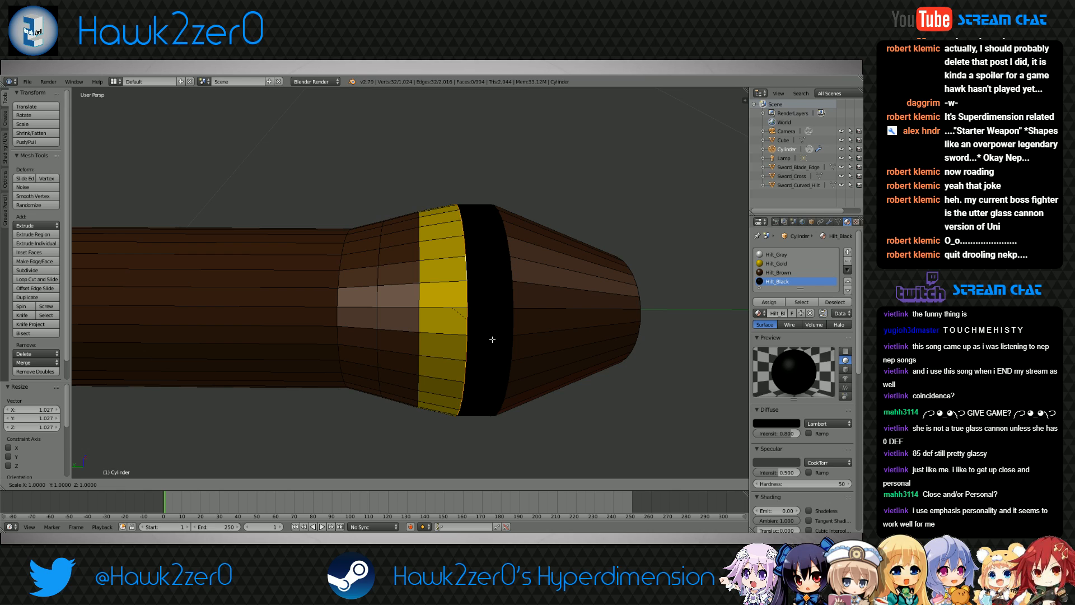
{"action": "right_click", "coordinate": [495, 344]}
{"action": "right_click", "coordinate": [515, 271], "text": "shift"}
{"action": "right_click", "coordinate": [511, 270], "text": "alt+shift"}
{"action": "key", "text": "s"}
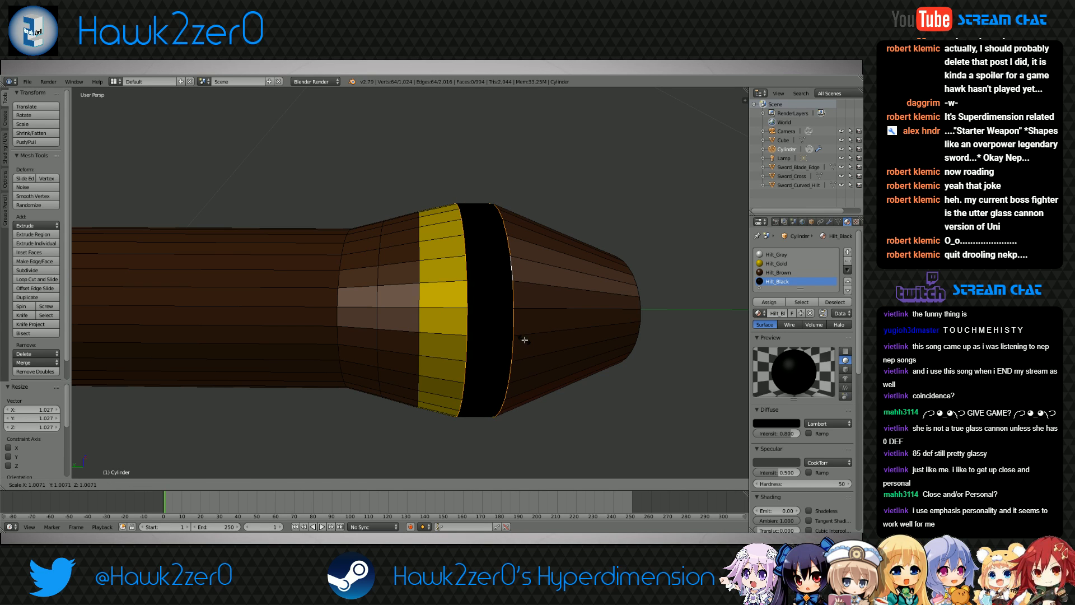
{"action": "left_click", "coordinate": [524, 340]}
Select the ring of faces around the pommel's tapered tip and assign the Hilt_Gray material to it
{"action": "middle_click_drag", "start_coordinate": [524, 339], "coordinate": [381, 403]}
{"action": "left_click", "coordinate": [257, 484]}
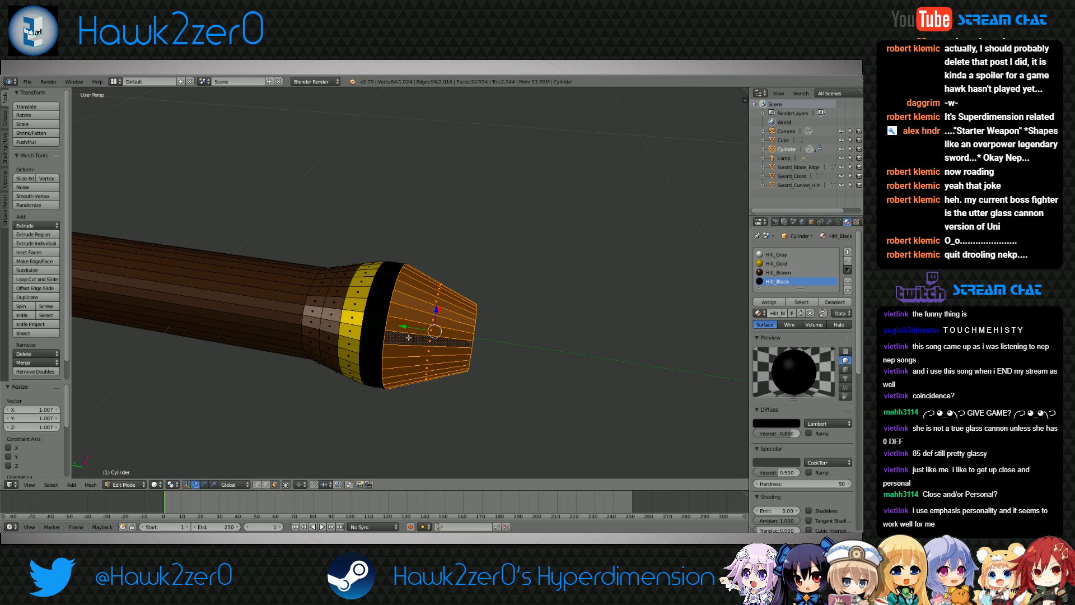
{"action": "left_click", "coordinate": [777, 262]}
{"action": "left_click", "coordinate": [776, 254]}
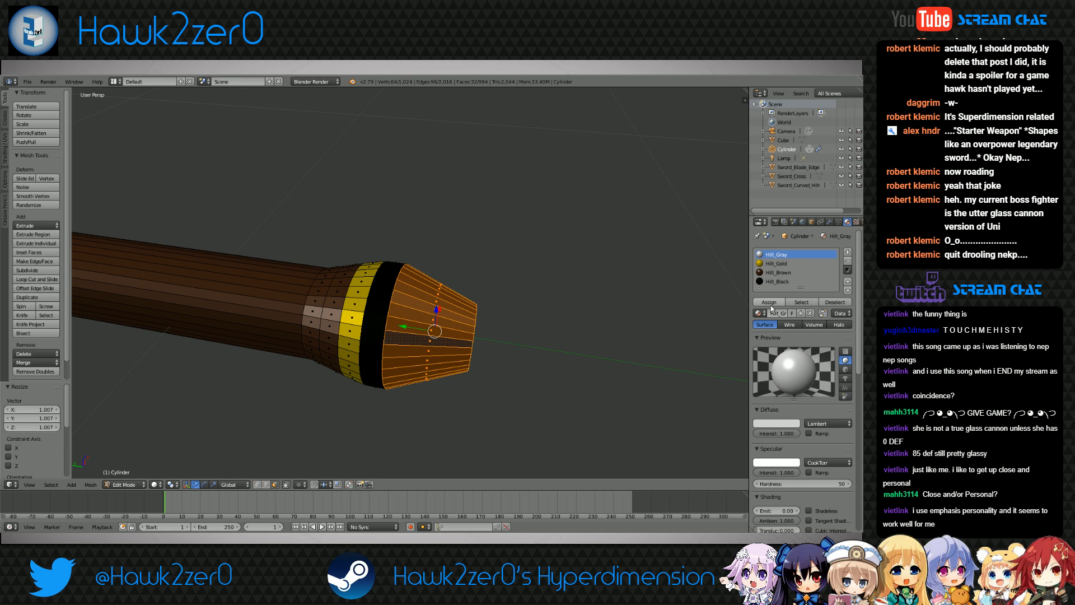
{"action": "left_click", "coordinate": [769, 302]}
{"action": "key", "text": "a"}
{"action": "middle_click_drag", "start_coordinate": [431, 400], "coordinate": [463, 406]}
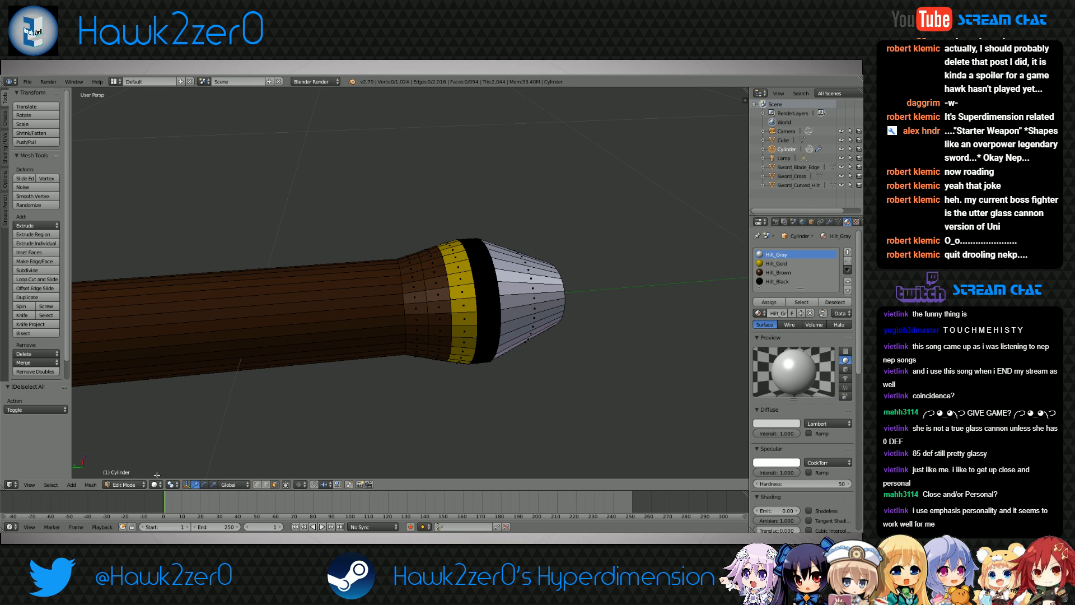
Select the flat brown face closing the pommel's end and delete it
{"action": "middle_click_drag", "start_coordinate": [157, 475], "coordinate": [437, 343]}
{"action": "right_click", "coordinate": [384, 297]}
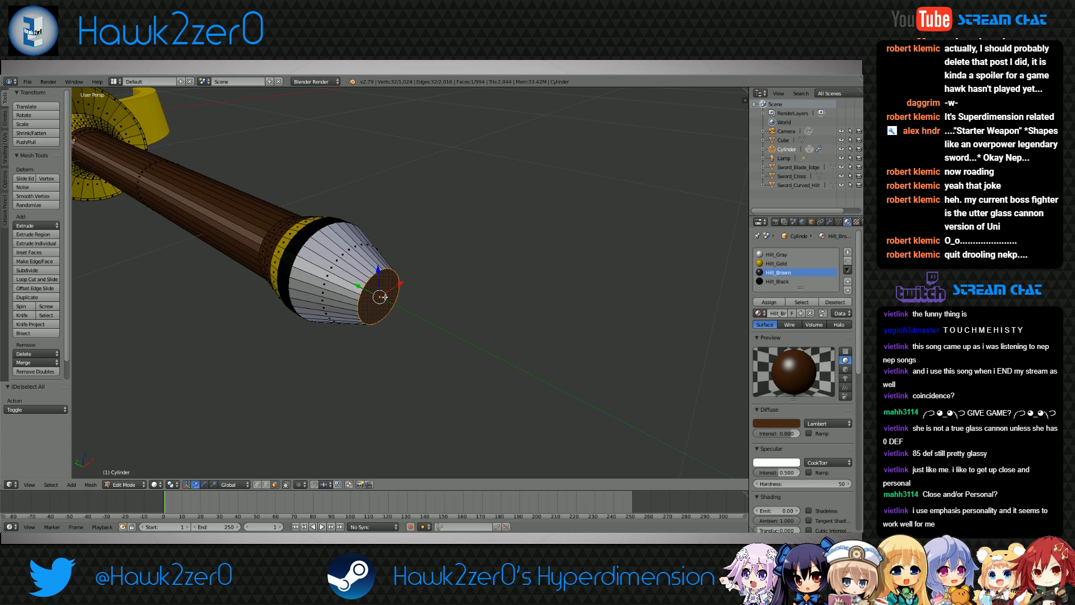
{"action": "scroll", "coordinate": [385, 297], "scroll_direction": "up", "scroll_amount": 7}
{"action": "middle_click_drag", "start_coordinate": [319, 372], "coordinate": [388, 303], "text": "shift"}
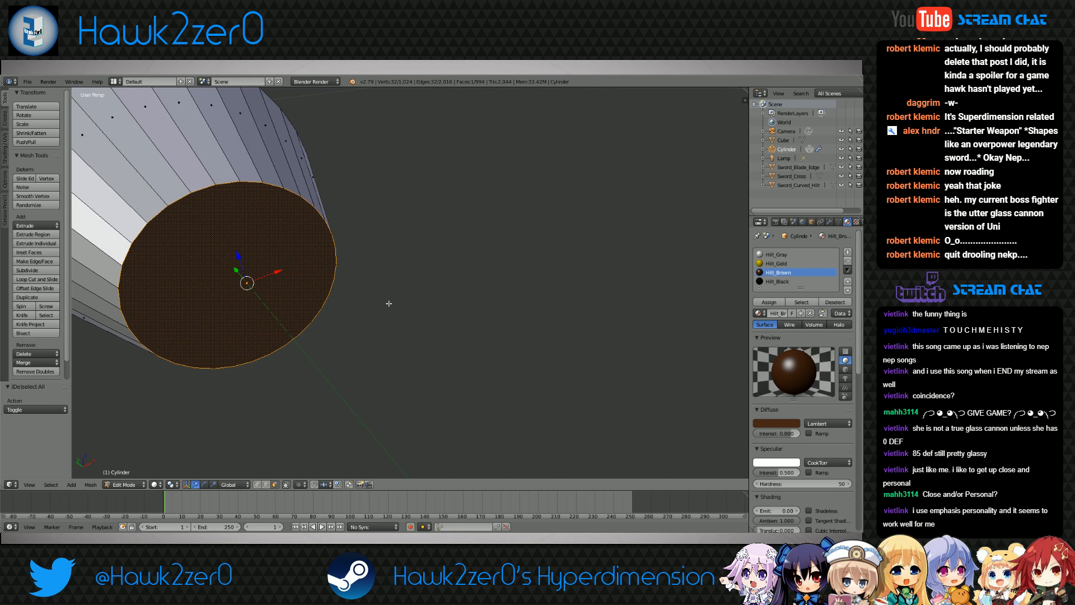
{"action": "key", "text": "KP_3"}
{"action": "key", "text": "KP_1"}
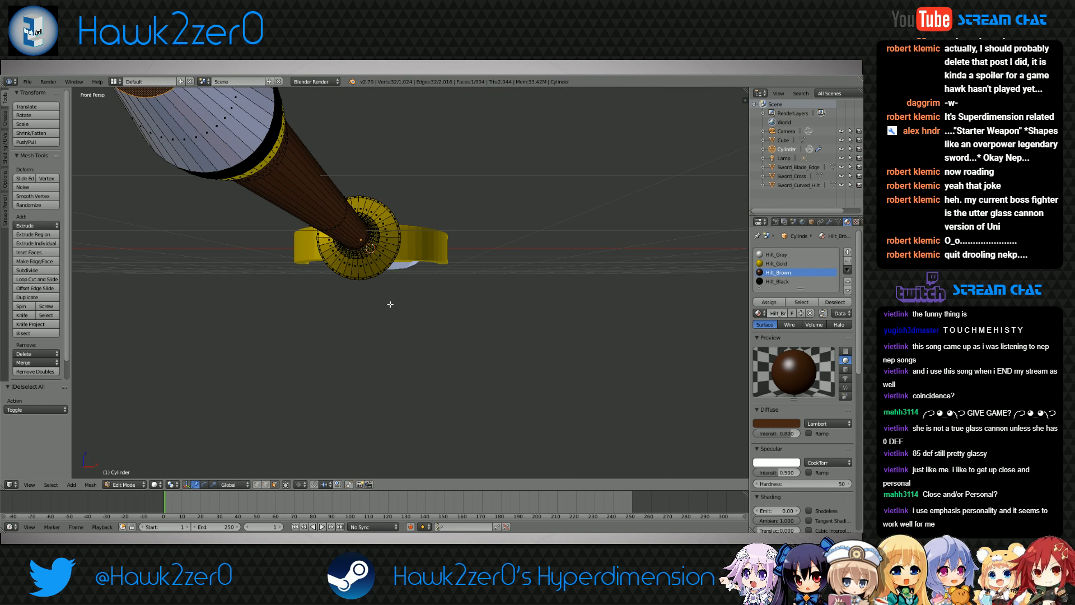
{"action": "key", "text": "KP_Decimal"}
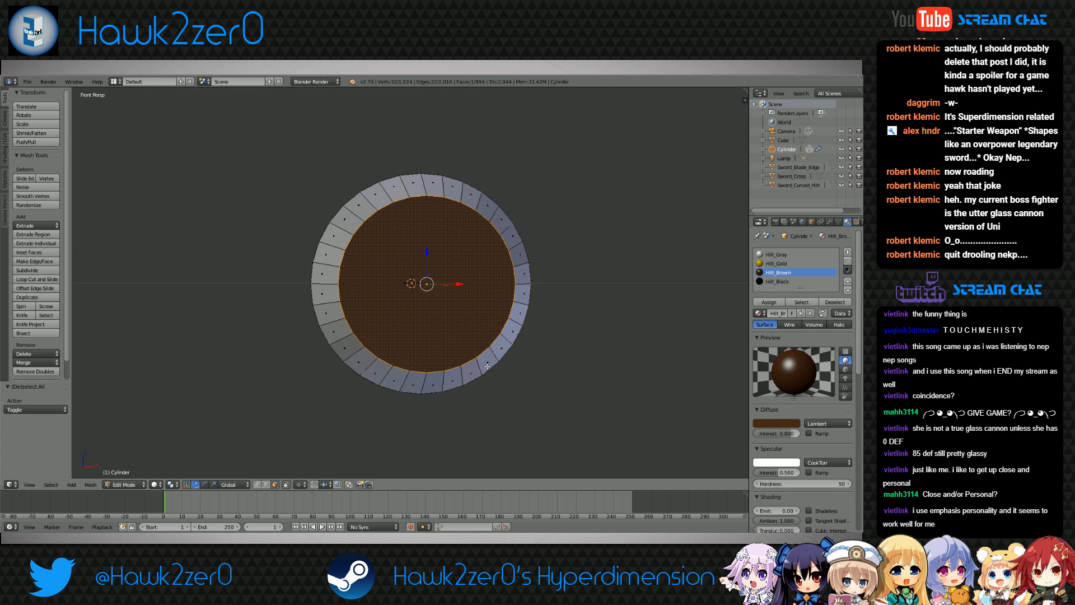
{"action": "left_click", "coordinate": [258, 485]}
{"action": "middle_click_drag", "start_coordinate": [411, 385], "coordinate": [392, 396], "text": "shift"}
{"action": "key", "text": "x"}
{"action": "left_click", "coordinate": [369, 397]}
Join two opposite vertices of the pommel opening's rim with an edge and subdivide it once to get a center vertex
{"action": "right_click", "coordinate": [318, 295]}
{"action": "right_click", "coordinate": [497, 293], "text": "shift"}
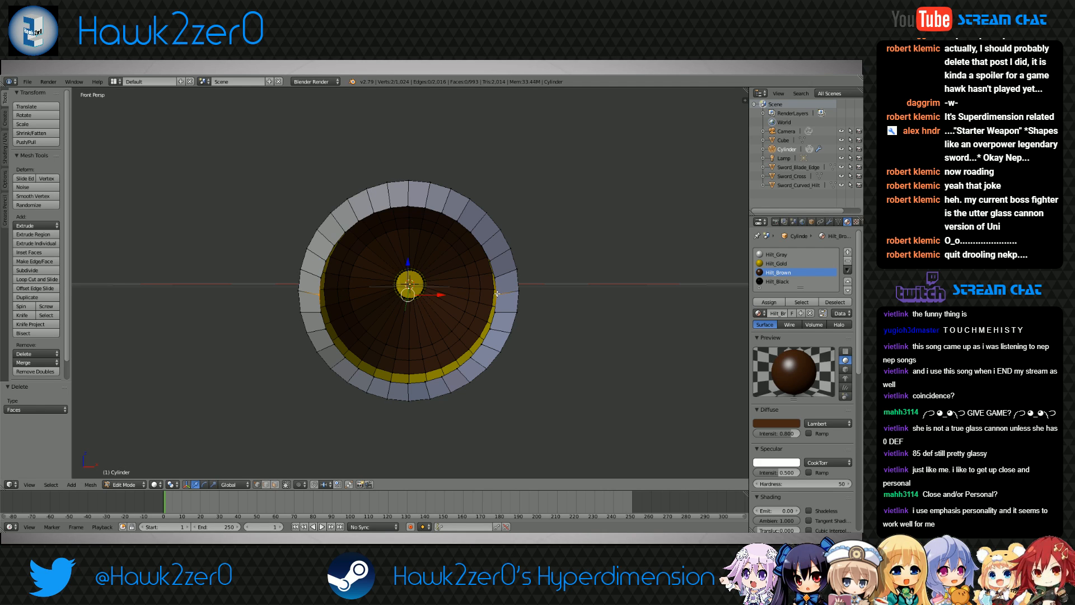
{"action": "key", "text": "f"}
{"action": "left_click", "coordinate": [28, 270]}
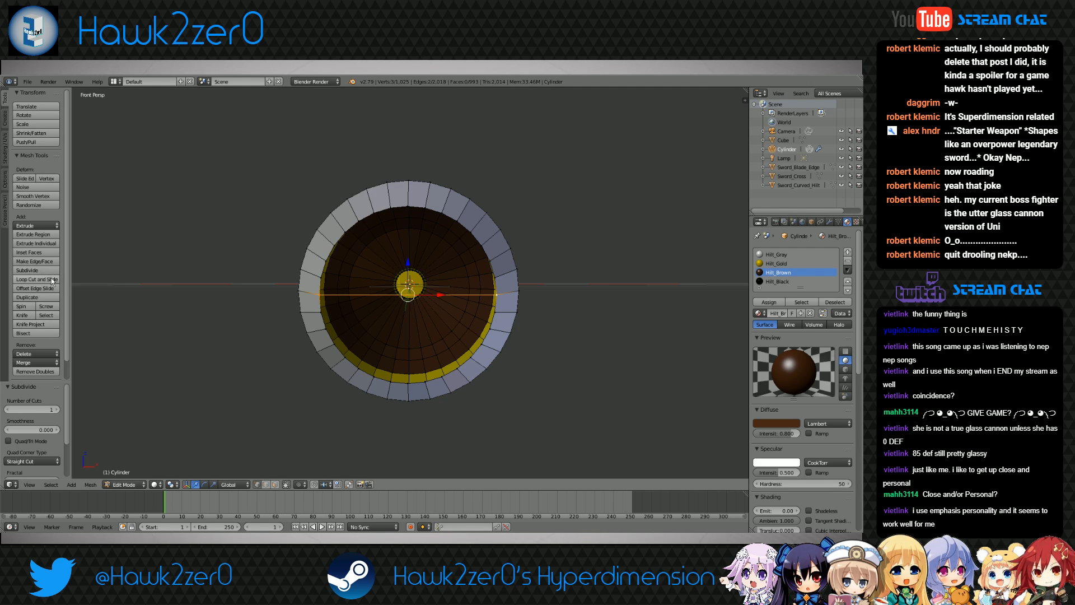
Connect the rim vertices along the upper left of the pommel opening to the center vertex with edges, one after another
{"action": "right_click", "coordinate": [409, 294]}
{"action": "right_click", "coordinate": [326, 262], "text": "shift"}
{"action": "key", "text": "f"}
{"action": "right_click", "coordinate": [325, 261]}
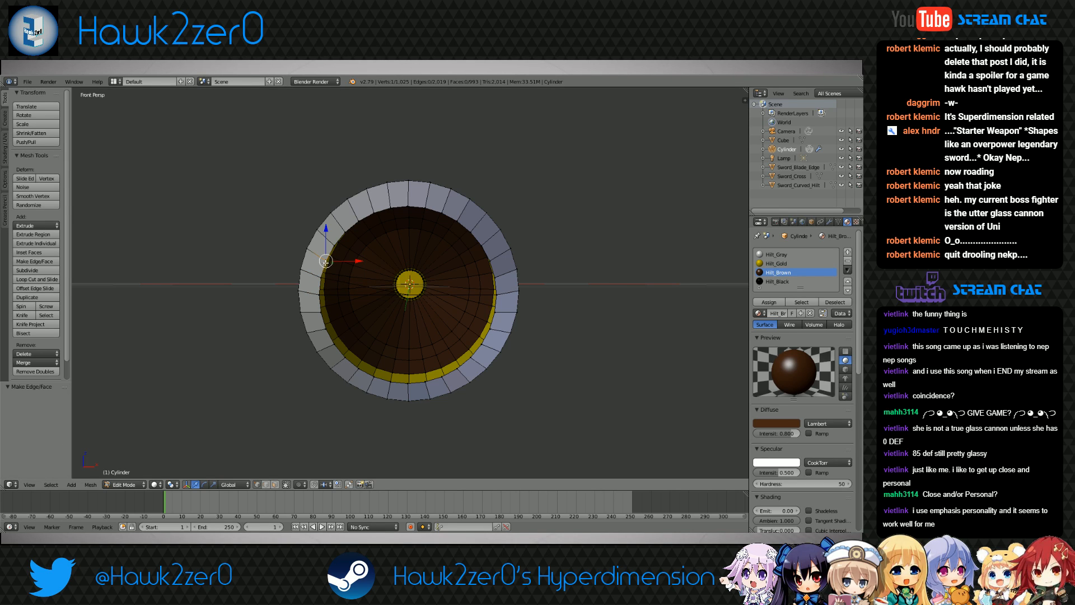
{"action": "right_click", "coordinate": [408, 294], "text": "shift"}
{"action": "key", "text": "f"}
{"action": "right_click", "coordinate": [334, 245]}
{"action": "right_click", "coordinate": [408, 295], "text": "shift"}
{"action": "key", "text": "f"}
{"action": "right_click", "coordinate": [345, 232]}
{"action": "right_click", "coordinate": [408, 294], "text": "shift"}
{"action": "key", "text": "f"}
{"action": "right_click", "coordinate": [358, 220]}
{"action": "right_click", "coordinate": [408, 294], "text": "shift"}
{"action": "key", "text": "f"}
{"action": "right_click", "coordinate": [374, 214]}
{"action": "right_click", "coordinate": [408, 294], "text": "shift"}
{"action": "key", "text": "f"}
{"action": "right_click", "coordinate": [390, 207]}
{"action": "right_click", "coordinate": [407, 294], "text": "shift"}
Connect the next rim vertices from the top of the opening towards its right side to the center vertex
{"action": "middle_click_drag", "start_coordinate": [407, 295], "coordinate": [430, 303]}
{"action": "right_click", "coordinate": [473, 329]}
{"action": "right_click", "coordinate": [465, 264], "text": "shift"}
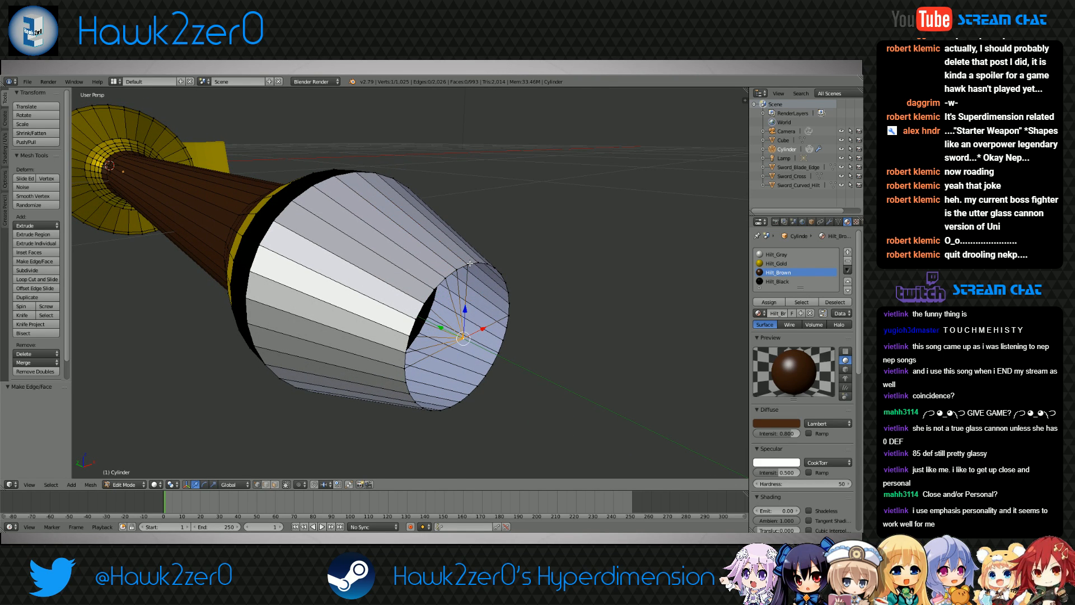
{"action": "key", "text": "shift+f"}
{"action": "key", "text": "Escape"}
{"action": "middle_click_drag", "start_coordinate": [460, 298], "coordinate": [425, 288]}
{"action": "key", "text": "f"}
{"action": "middle_click_drag", "start_coordinate": [348, 295], "coordinate": [352, 303]}
{"action": "right_click", "coordinate": [348, 322]}
{"action": "right_click", "coordinate": [384, 248], "text": "shift"}
{"action": "key", "text": "f"}
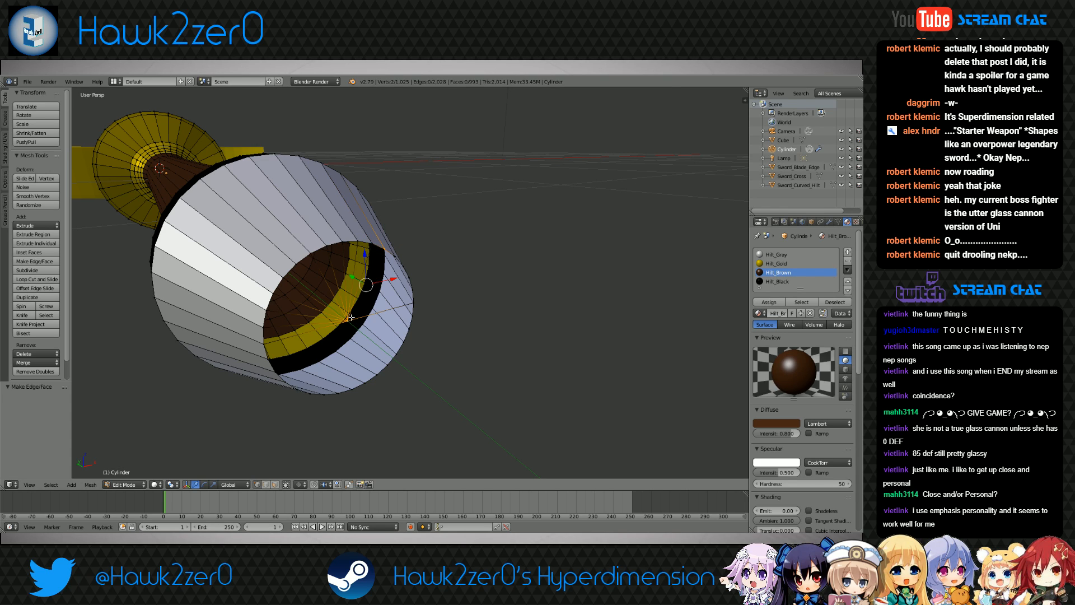
Try to connect the remaining rim vertices down the opening's right side to the center vertex
{"action": "key", "text": "f"}
{"action": "right_click", "coordinate": [397, 256]}
{"action": "right_click", "coordinate": [348, 322], "text": "shift"}
{"action": "key", "text": "f"}
{"action": "right_click", "coordinate": [403, 268]}
{"action": "right_click", "coordinate": [348, 322], "text": "shift"}
{"action": "key", "text": "f"}
{"action": "right_click", "coordinate": [404, 268], "text": "shift"}
{"action": "right_click", "coordinate": [408, 279], "text": "shift"}
{"action": "key", "text": "f"}
{"action": "right_click", "coordinate": [407, 279], "text": "shift"}
{"action": "right_click", "coordinate": [413, 312], "text": "shift"}
{"action": "key", "text": "f"}
{"action": "right_click", "coordinate": [413, 313], "text": "shift"}
{"action": "right_click", "coordinate": [407, 326], "text": "shift"}
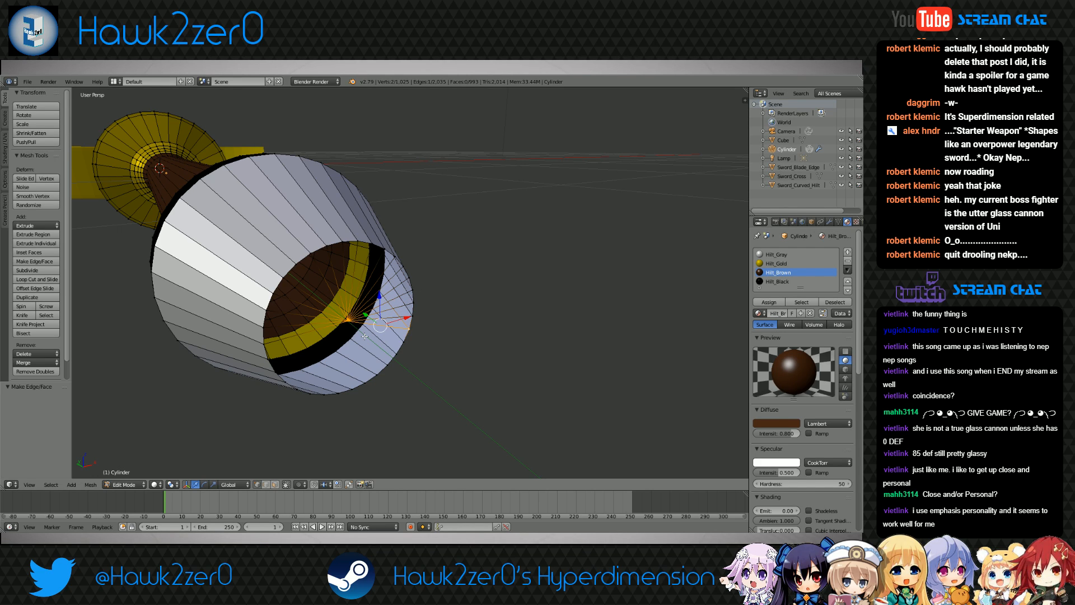
Undo the edges just added between the center vertex and the opening's right side
{"action": "middle_click_drag", "start_coordinate": [364, 336], "coordinate": [386, 304]}
{"action": "key", "text": "ctrl+z"}
{"action": "key", "text": "ctrl+z"}
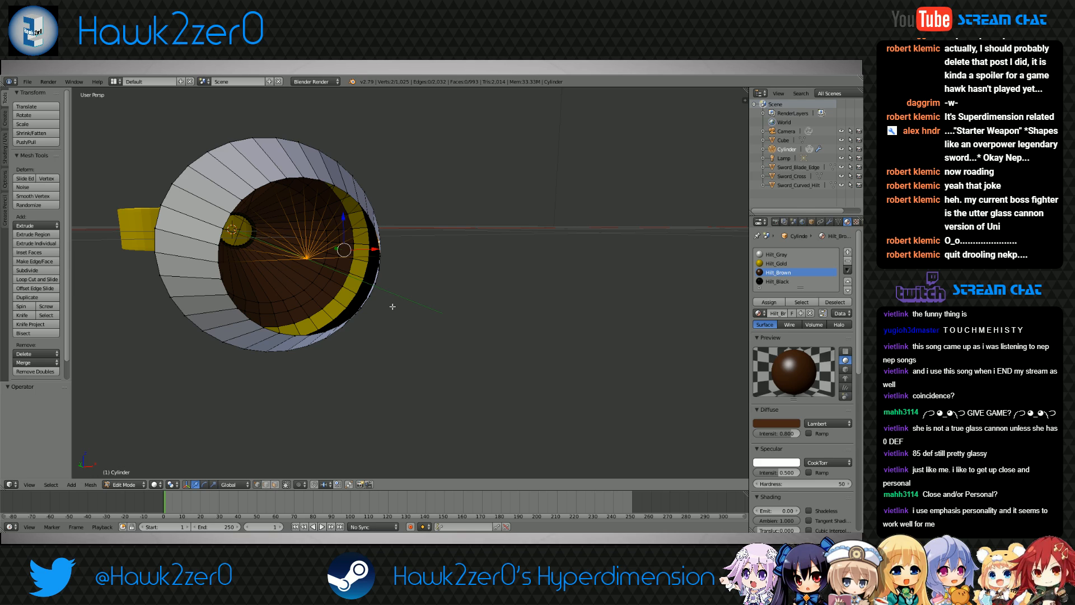
{"action": "key", "text": "ctrl+z"}
{"action": "key", "text": "ctrl+z"}
{"action": "key", "text": "ctrl+z"}
{"action": "key", "text": "ctrl+z"}
{"action": "key", "text": "ctrl+z"}
{"action": "key", "text": "ctrl+z"}
{"action": "key", "text": "ctrl+z"}
{"action": "key", "text": "ctrl+z"}
{"action": "key", "text": "ctrl+z"}
{"action": "key", "text": "ctrl+z"}
{"action": "key", "text": "ctrl+z"}
{"action": "key", "text": "ctrl+z"}
{"action": "key", "text": "ctrl+z"}
{"action": "key", "text": "ctrl+z"}
{"action": "key", "text": "ctrl+z"}
Try to delete the edge running from the center vertex to the right side of the rim, using the Faces option
{"action": "scroll", "coordinate": [254, 246], "scroll_direction": "up", "scroll_amount": 5}
{"action": "middle_click_drag", "start_coordinate": [252, 245], "coordinate": [382, 329], "text": "shift"}
{"action": "right_click", "coordinate": [416, 320]}
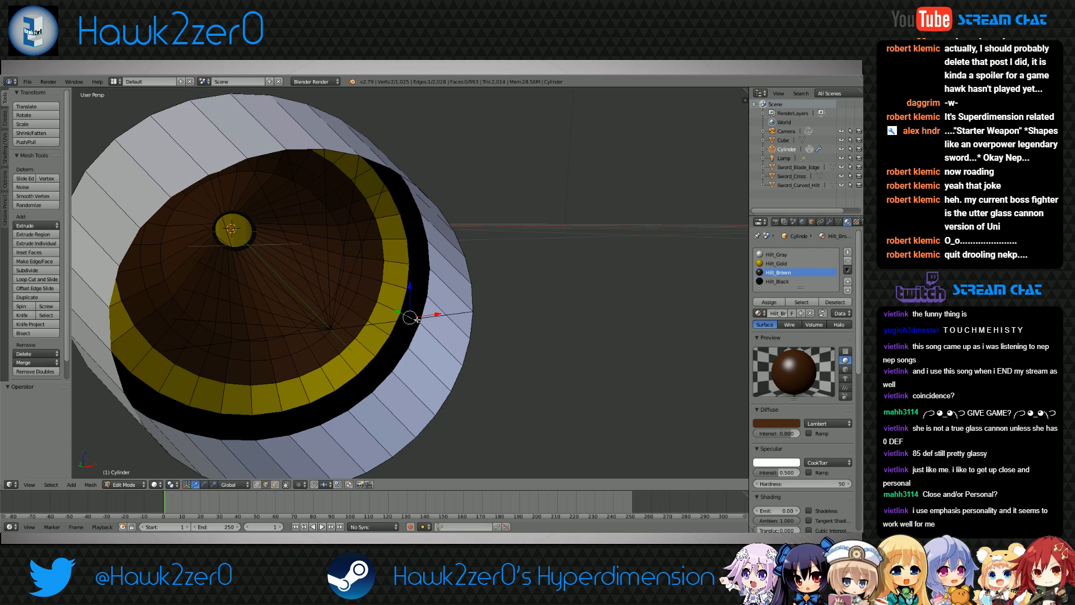
{"action": "key", "text": "x"}
{"action": "left_click", "coordinate": [440, 317]}
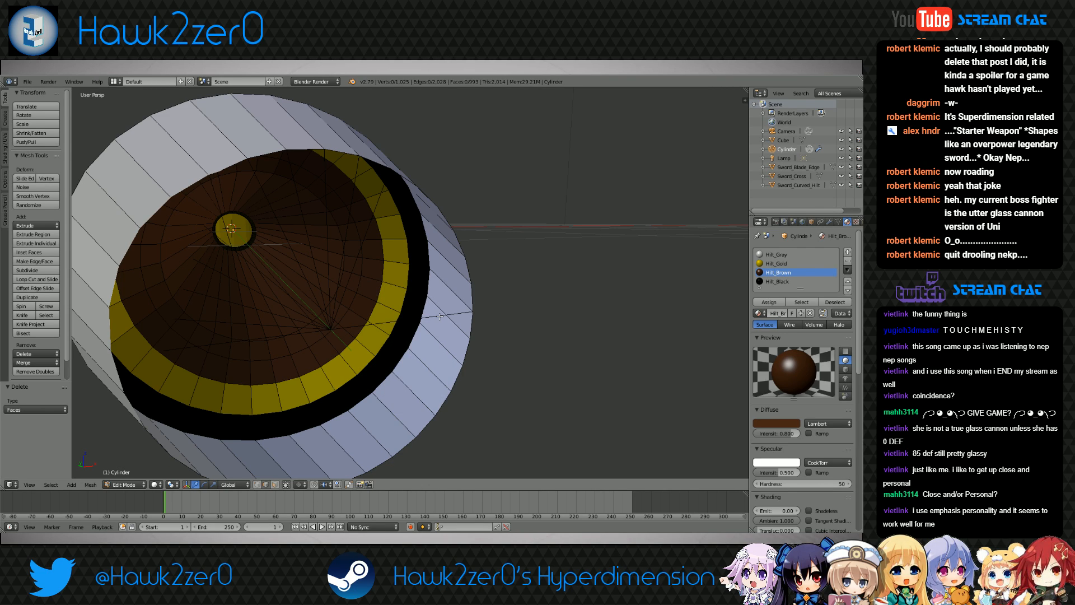
Fill a triangular face between the center vertex and two neighboring vertices on the left side of the rim
{"action": "middle_click_drag", "start_coordinate": [441, 317], "coordinate": [187, 340]}
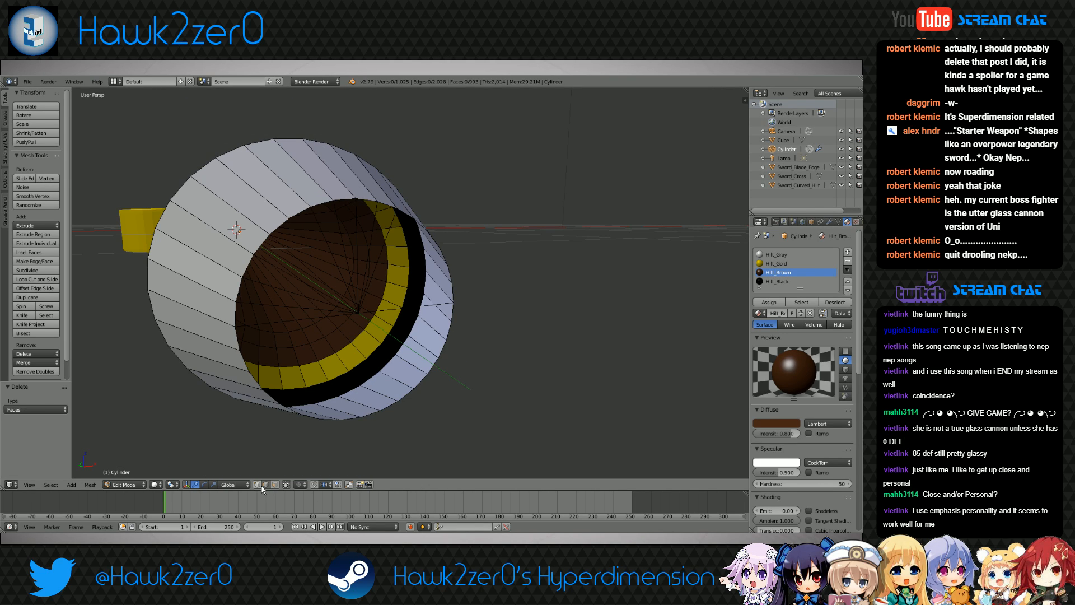
{"action": "right_click", "coordinate": [240, 301]}
{"action": "right_click", "coordinate": [359, 312], "text": "shift"}
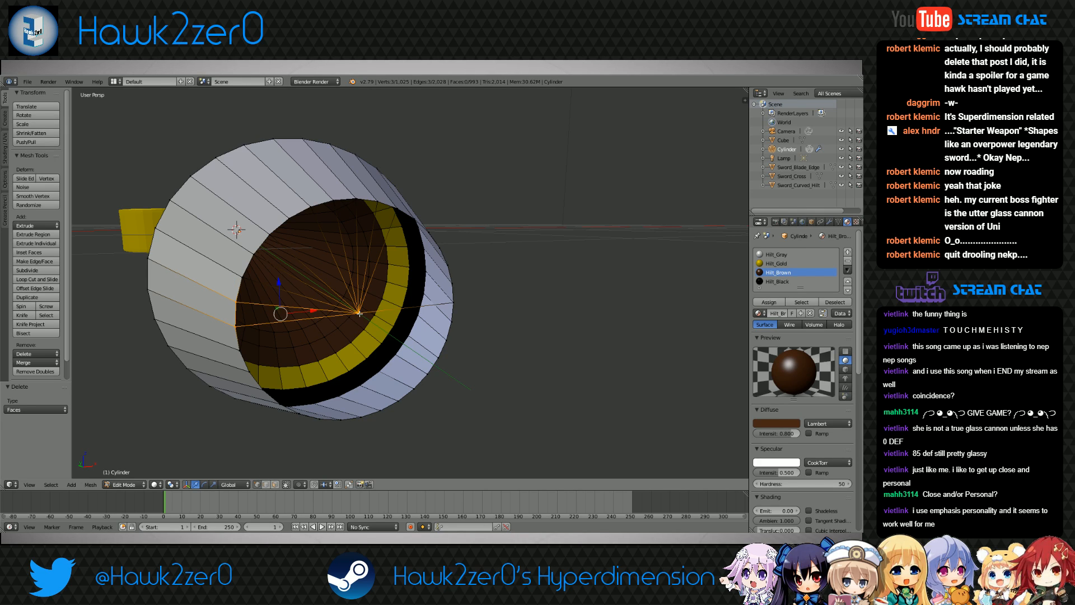
{"action": "key", "text": "f"}
Try to fill a second triangular face above the first one, and undo it
{"action": "right_click", "coordinate": [234, 327]}
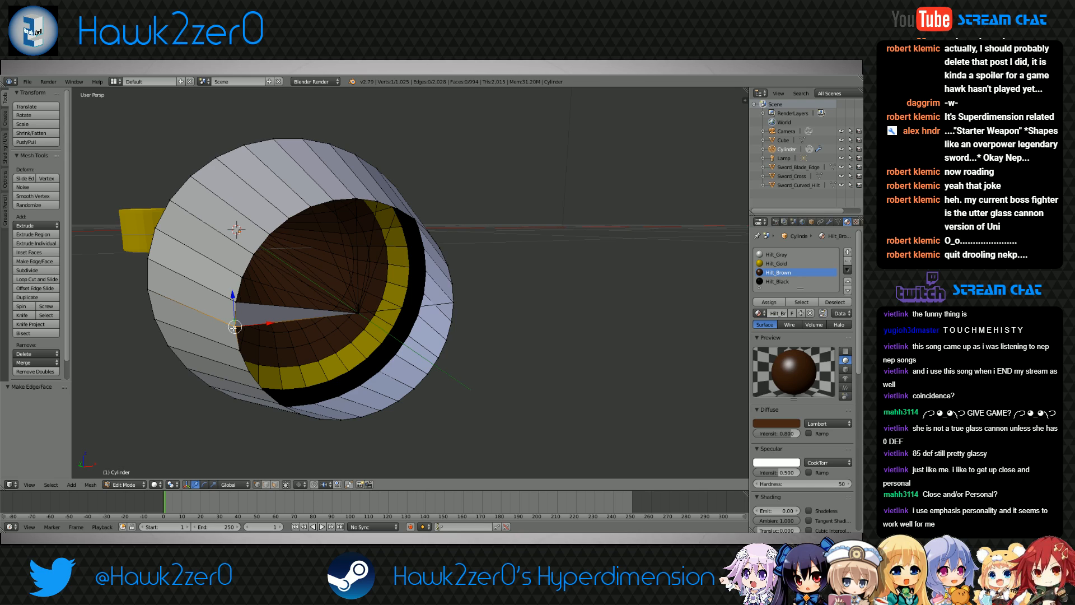
{"action": "right_click", "coordinate": [359, 313], "text": "shift"}
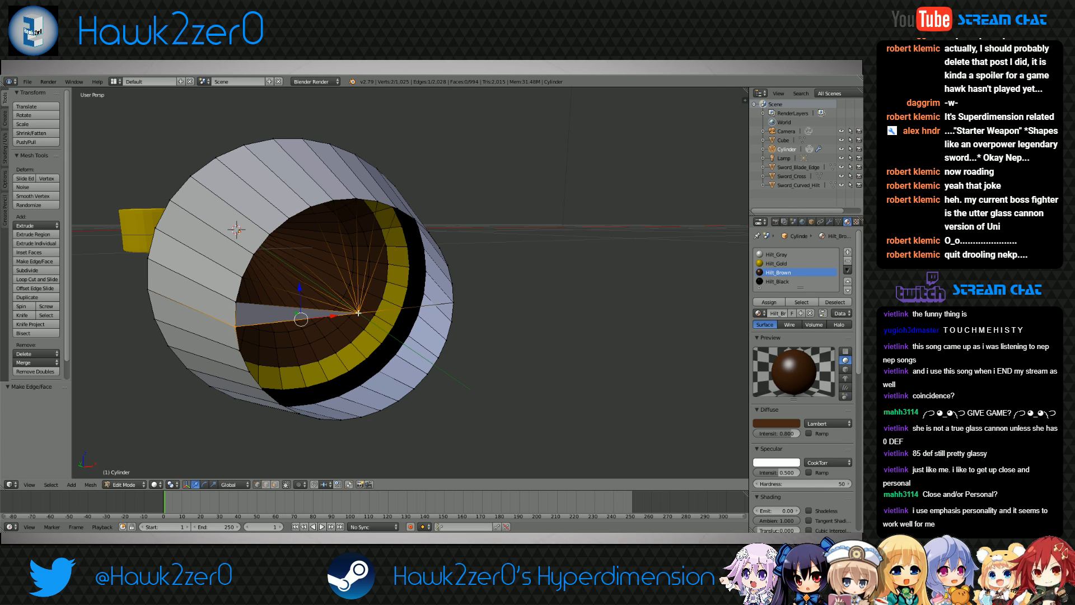
{"action": "right_click", "coordinate": [236, 303]}
{"action": "right_click", "coordinate": [353, 313], "text": "shift"}
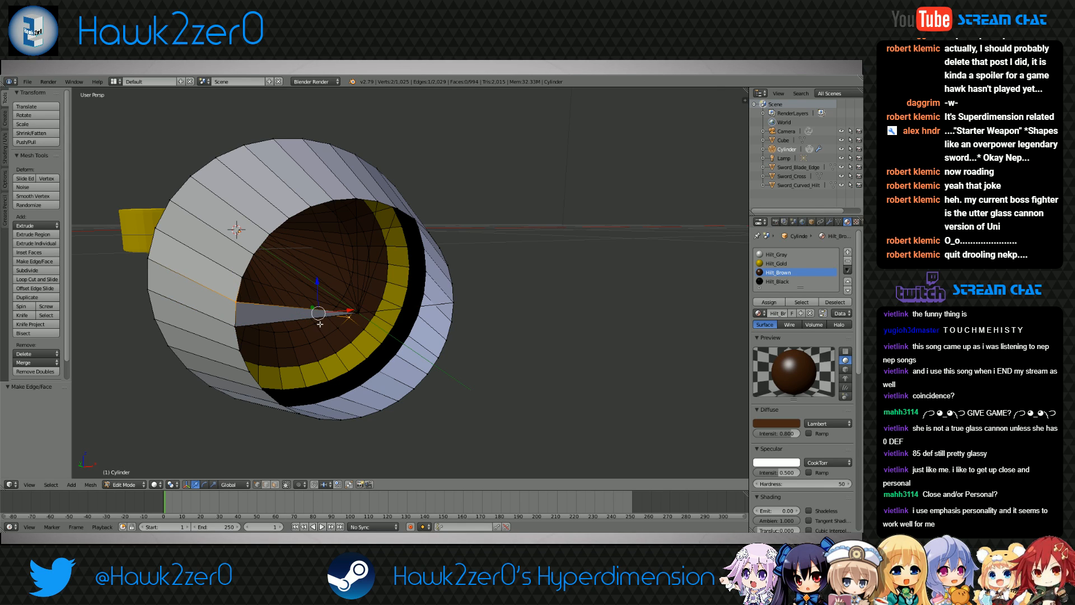
{"action": "right_click", "coordinate": [247, 280], "text": "shift"}
{"action": "key", "text": "f"}
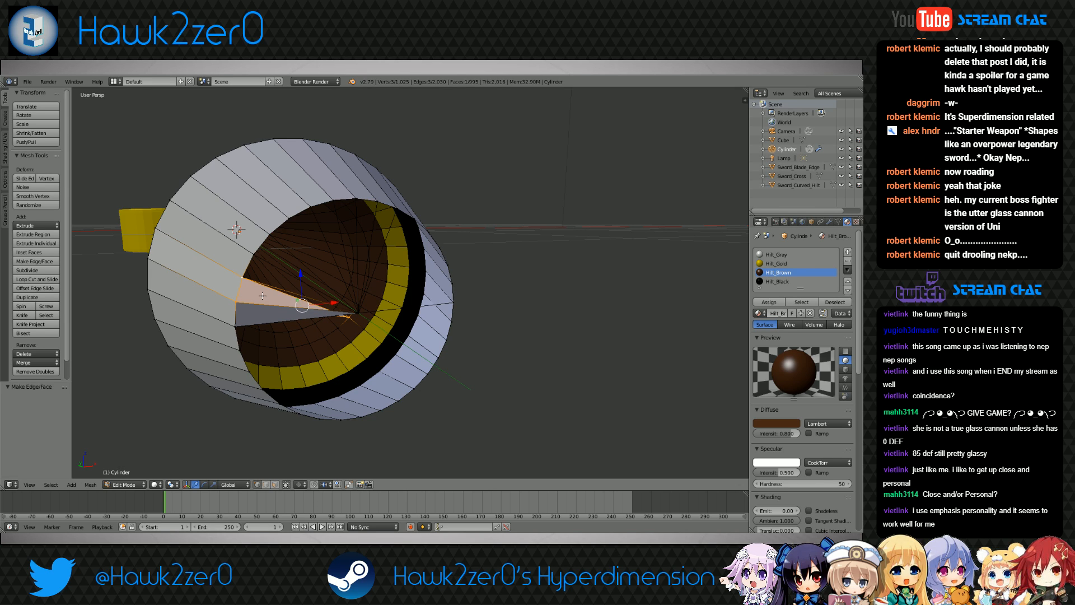
{"action": "key", "text": "ctrl+z"}
{"action": "key", "text": "ctrl+z"}
{"action": "key", "text": "ctrl+z"}
Fill the triangular face directly above the first one, using the center vertex and two adjacent rim vertices
{"action": "right_click", "coordinate": [358, 312]}
{"action": "middle_click_drag", "start_coordinate": [358, 312], "coordinate": [263, 319]}
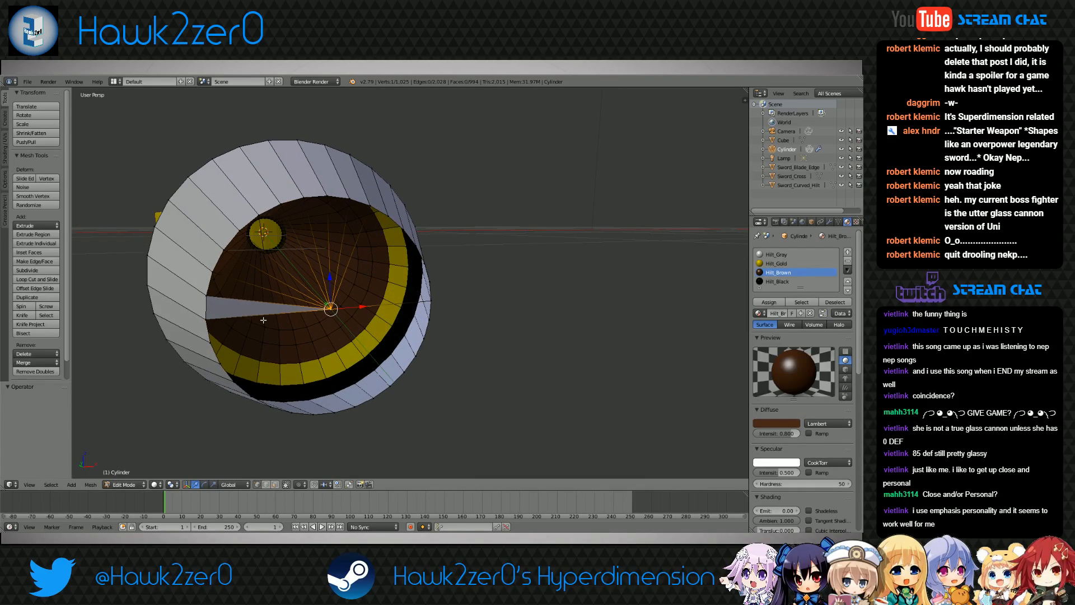
{"action": "right_click", "coordinate": [206, 296], "text": "shift"}
{"action": "right_click", "coordinate": [206, 320]}
{"action": "right_click", "coordinate": [330, 309], "text": "shift"}
{"action": "right_click", "coordinate": [206, 295]}
{"action": "right_click", "coordinate": [330, 307], "text": "shift"}
{"action": "right_click", "coordinate": [213, 273], "text": "shift"}
{"action": "key", "text": "f"}
Fill the next triangular face on the pommel opening's left side, using the center vertex and two neighboring rim vertices
{"action": "right_click", "coordinate": [224, 250]}
{"action": "right_click", "coordinate": [329, 308], "text": "shift"}
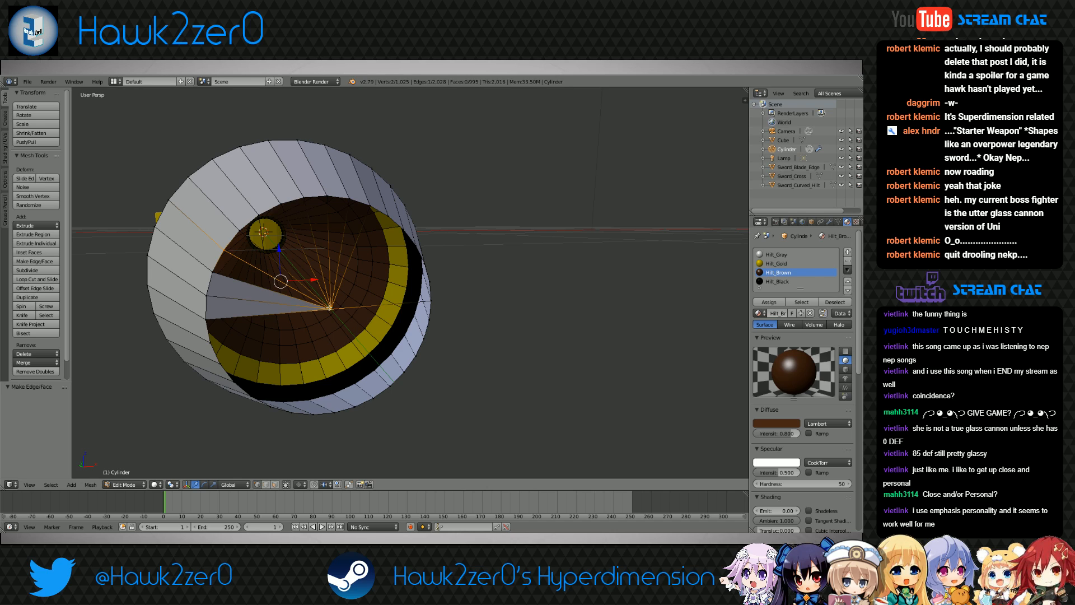
{"action": "right_click", "coordinate": [213, 273], "text": "shift"}
{"action": "key", "text": "shift+f"}
{"action": "key", "text": "Escape"}
{"action": "key", "text": "f"}
Fill two more triangular faces from the center vertex to the upper-left part of the rim
{"action": "right_click", "coordinate": [213, 273], "text": "shift"}
{"action": "right_click", "coordinate": [244, 233], "text": "shift"}
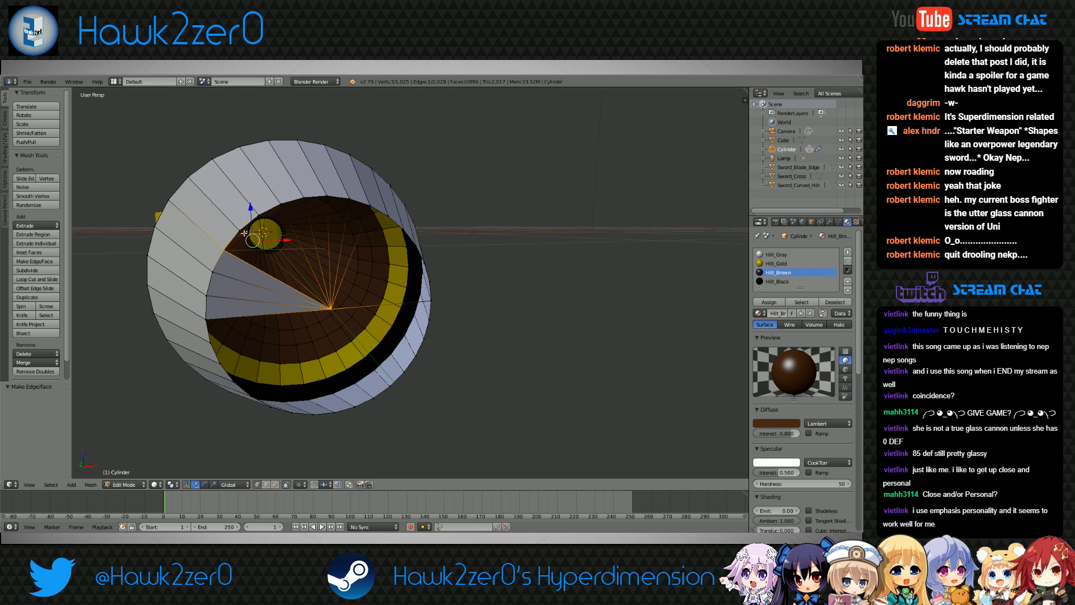
{"action": "middle_click_drag", "start_coordinate": [244, 233], "coordinate": [246, 290]}
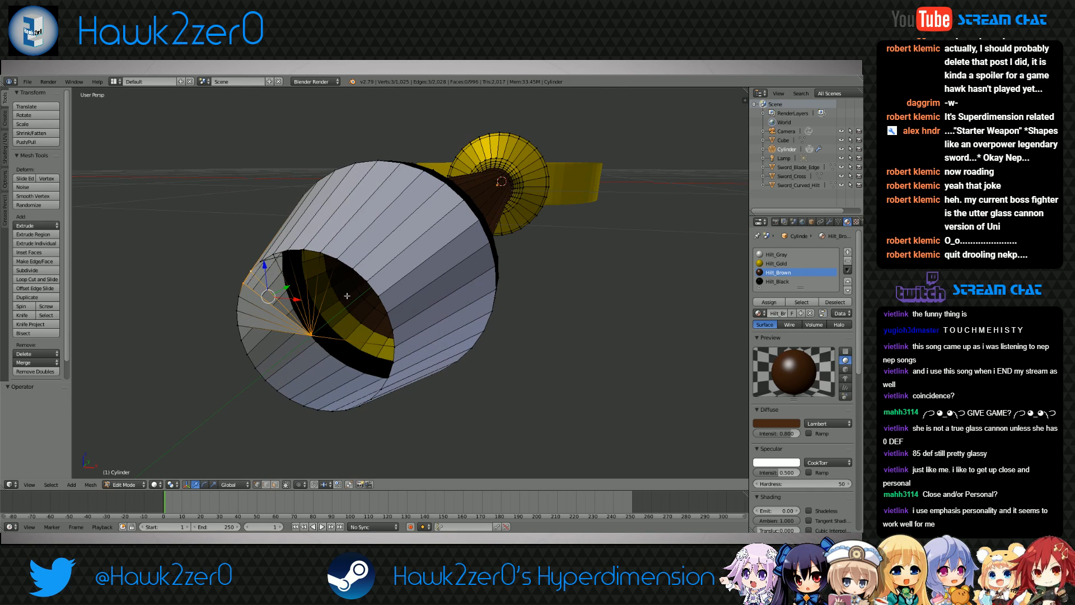
{"action": "key", "text": "f"}
{"action": "right_click", "coordinate": [240, 283], "text": "shift"}
{"action": "right_click", "coordinate": [265, 272], "text": "shift"}
{"action": "key", "text": "f"}
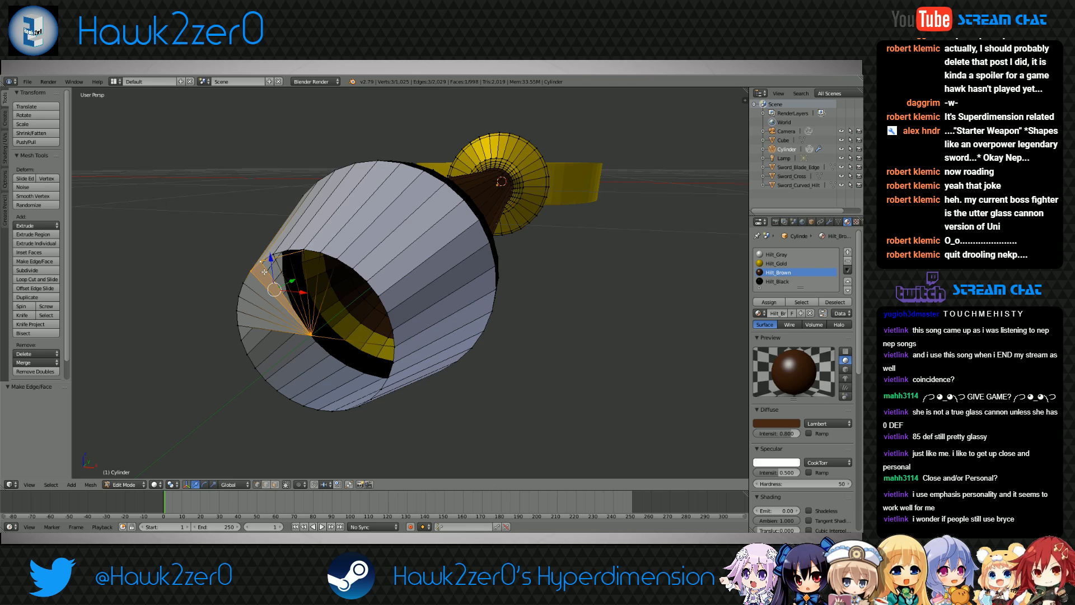
Continue the fan with three triangular faces between the center vertex and the rim vertices leading to the top
{"action": "right_click", "coordinate": [256, 272], "text": "shift"}
{"action": "right_click", "coordinate": [272, 254], "text": "shift"}
{"action": "key", "text": "f"}
{"action": "right_click", "coordinate": [262, 261], "text": "shift"}
{"action": "right_click", "coordinate": [285, 250], "text": "shift"}
{"action": "key", "text": "f"}
{"action": "right_click", "coordinate": [272, 257], "text": "shift"}
{"action": "right_click", "coordinate": [304, 250], "text": "shift"}
{"action": "key", "text": "f"}
Fill the triangular faces past the top of the rim toward its upper-right side
{"action": "right_click", "coordinate": [288, 252], "text": "shift"}
{"action": "right_click", "coordinate": [324, 251], "text": "shift"}
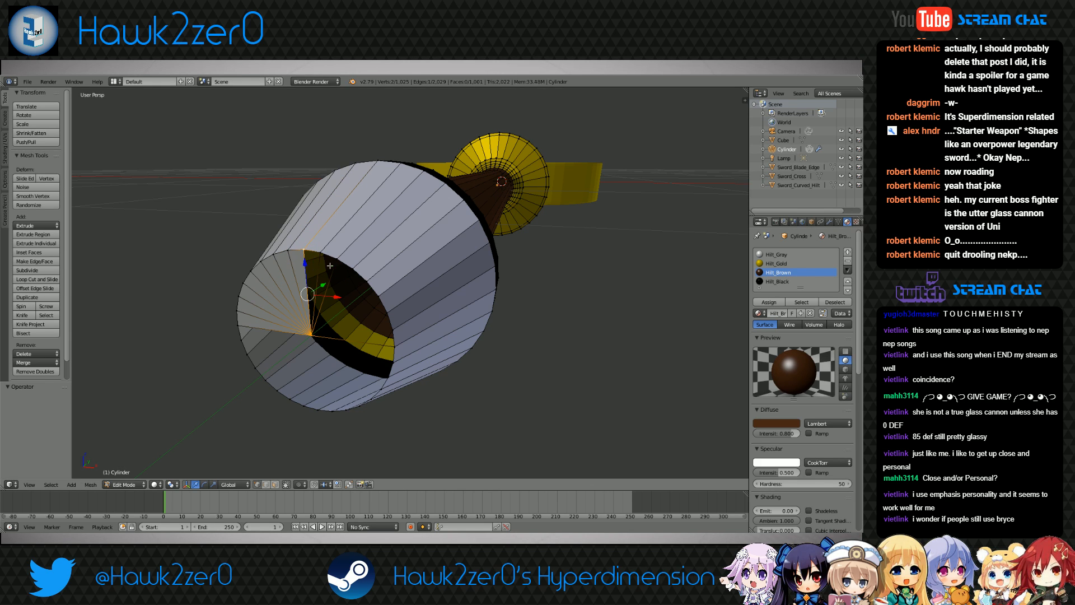
{"action": "middle_click_drag", "start_coordinate": [324, 252], "coordinate": [356, 310]}
{"action": "key", "text": "f"}
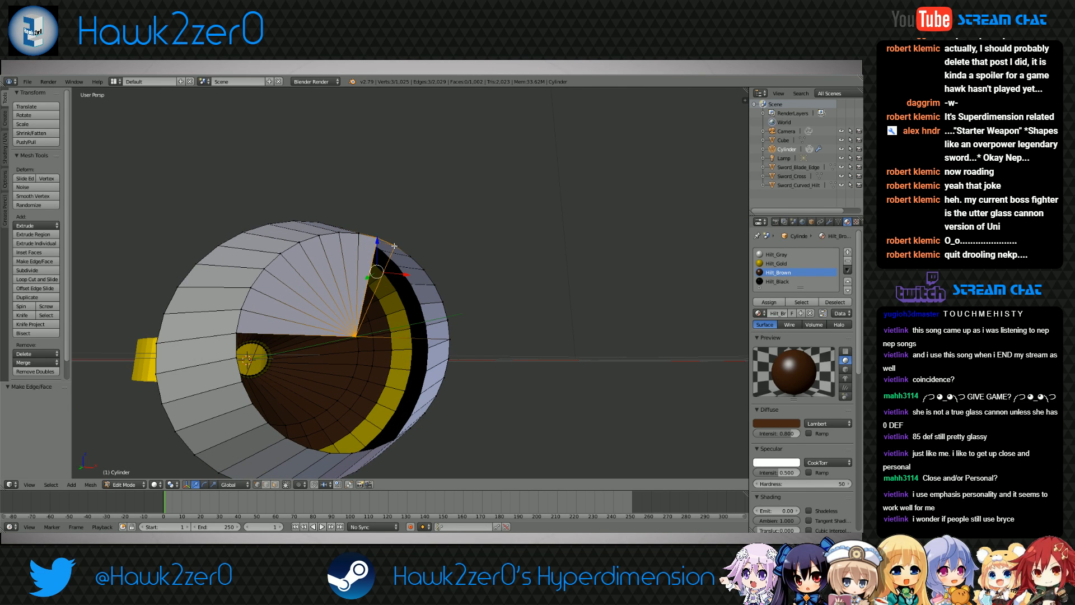
{"action": "key", "text": "f"}
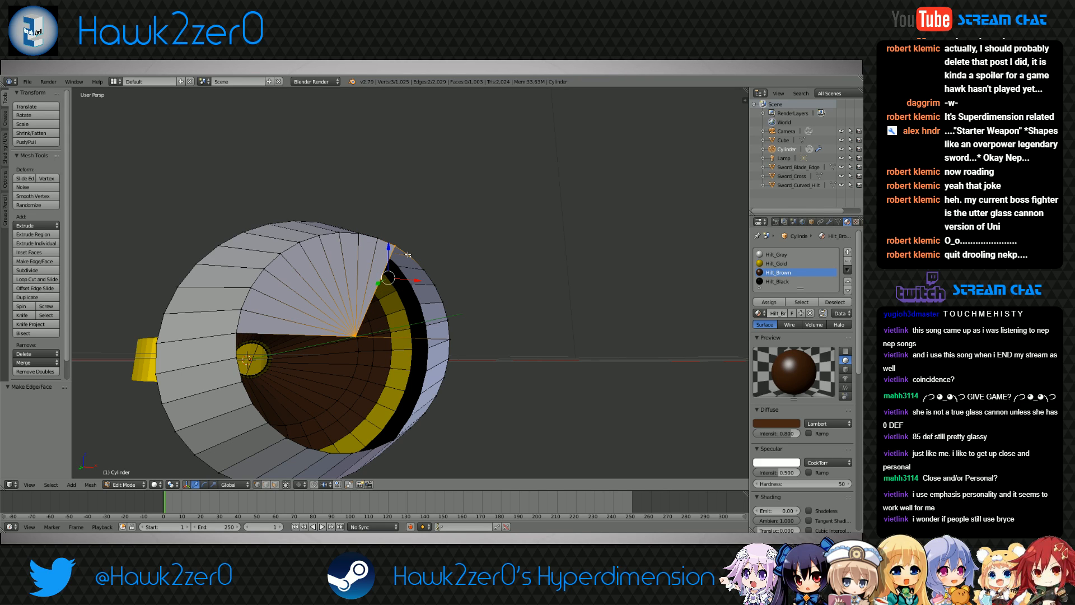
{"action": "key", "text": "f"}
{"action": "key", "text": "f"}
Fill three triangular faces between the center vertex and the rim vertices on the right side
{"action": "right_click", "coordinate": [433, 286], "text": "shift"}
{"action": "key", "text": "f"}
{"action": "right_click", "coordinate": [422, 270], "text": "shift"}
{"action": "right_click", "coordinate": [440, 304], "text": "shift"}
{"action": "key", "text": "f"}
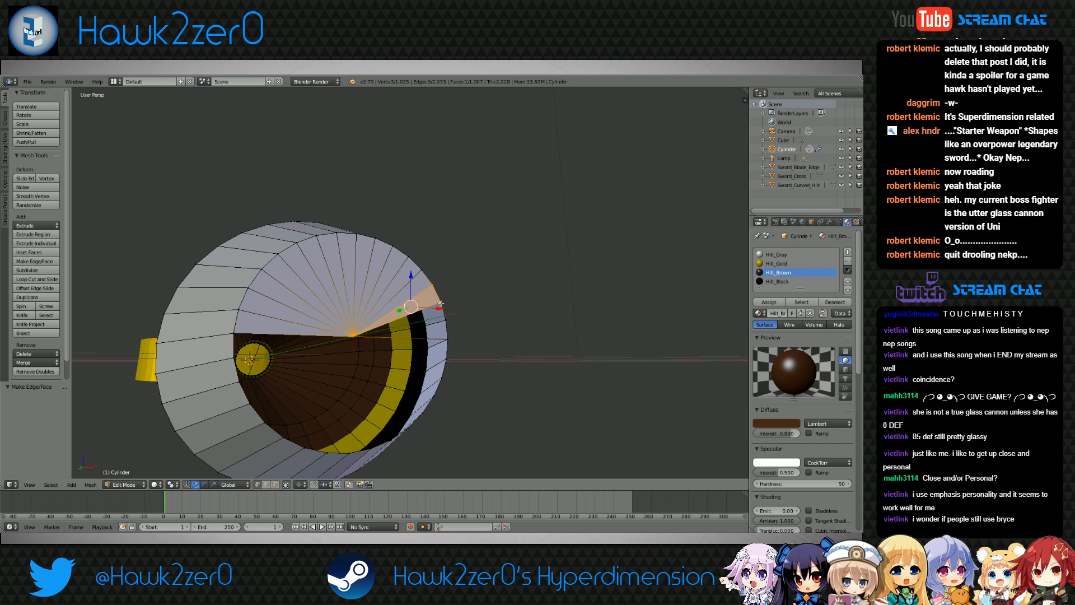
{"action": "right_click", "coordinate": [432, 286], "text": "shift"}
{"action": "right_click", "coordinate": [447, 321], "text": "shift"}
{"action": "key", "text": "f"}
Fill two further triangular faces down the right side of the rim, keeping the center vertex as their common point
{"action": "middle_click_drag", "start_coordinate": [447, 322], "coordinate": [422, 343]}
{"action": "right_click", "coordinate": [452, 384], "text": "shift"}
{"action": "right_click", "coordinate": [446, 348], "text": "shift"}
{"action": "key", "text": "f"}
{"action": "middle_click_drag", "start_coordinate": [469, 377], "coordinate": [467, 308]}
{"action": "scroll", "coordinate": [473, 311], "scroll_direction": "up", "scroll_amount": 5}
{"action": "scroll", "coordinate": [475, 312], "scroll_direction": "down", "scroll_amount": 4}
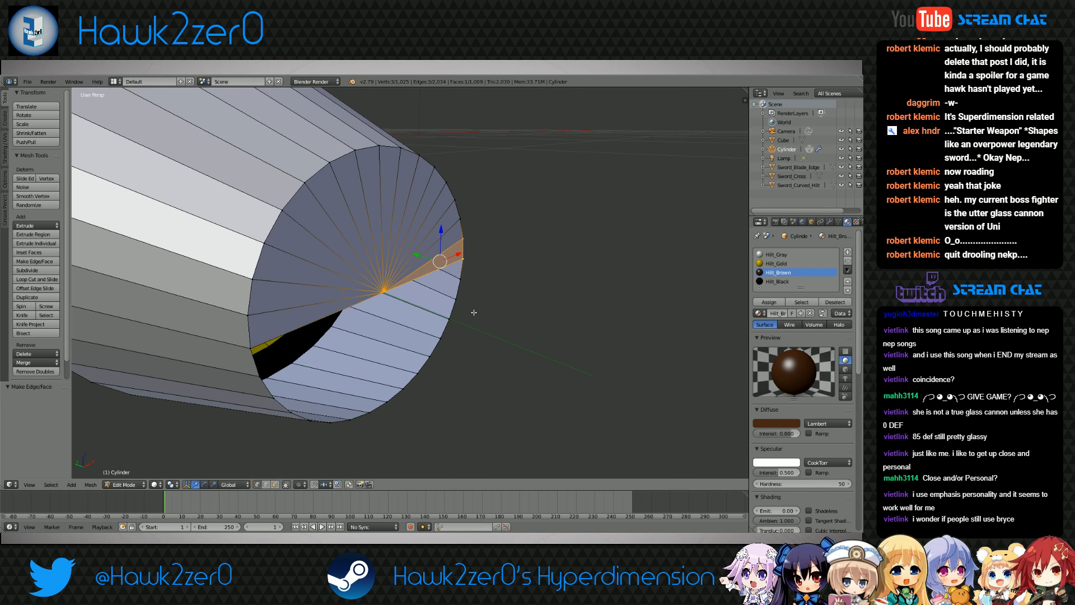
{"action": "right_click", "coordinate": [463, 240], "text": "shift"}
{"action": "right_click", "coordinate": [461, 280], "text": "shift"}
{"action": "key", "text": "f"}
Fill three triangular faces from the center vertex to the lower-right section of the rim
{"action": "right_click", "coordinate": [460, 261], "text": "shift"}
{"action": "right_click", "coordinate": [456, 298], "text": "shift"}
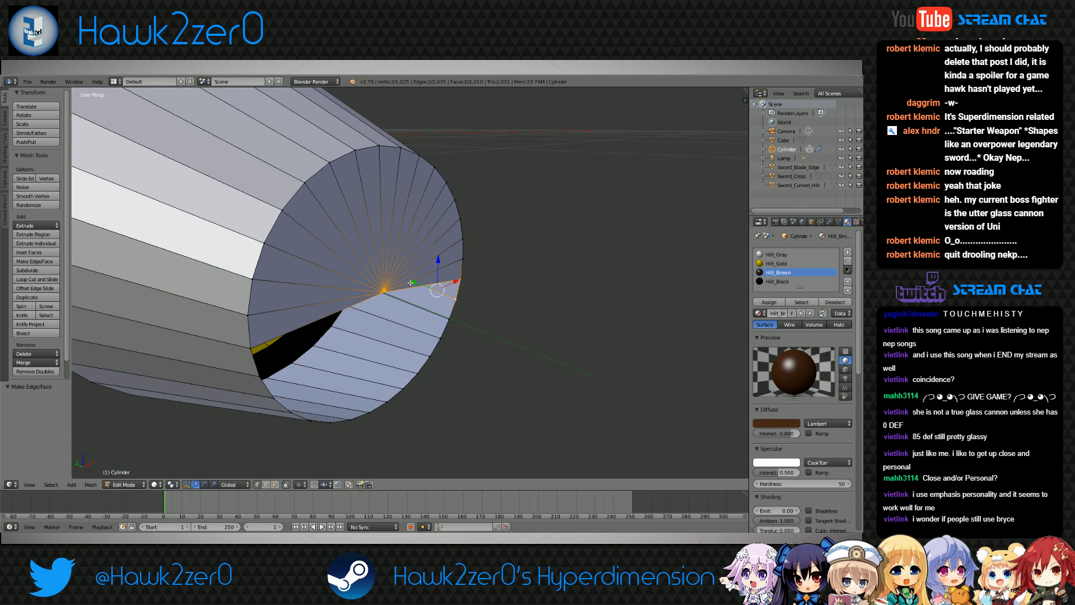
{"action": "key", "text": "f"}
{"action": "right_click", "coordinate": [458, 283], "text": "shift"}
{"action": "right_click", "coordinate": [451, 318], "text": "shift"}
{"action": "key", "text": "f"}
{"action": "right_click", "coordinate": [456, 298], "text": "shift"}
{"action": "right_click", "coordinate": [440, 340], "text": "shift"}
{"action": "key", "text": "f"}
Add three adjoining triangular faces between the center vertex and the rim vertices approaching the bottom
{"action": "right_click", "coordinate": [449, 318], "text": "shift"}
{"action": "right_click", "coordinate": [430, 356], "text": "shift"}
{"action": "key", "text": "f"}
{"action": "right_click", "coordinate": [440, 340], "text": "shift"}
{"action": "right_click", "coordinate": [420, 371], "text": "shift"}
{"action": "key", "text": "f"}
{"action": "right_click", "coordinate": [429, 356], "text": "shift"}
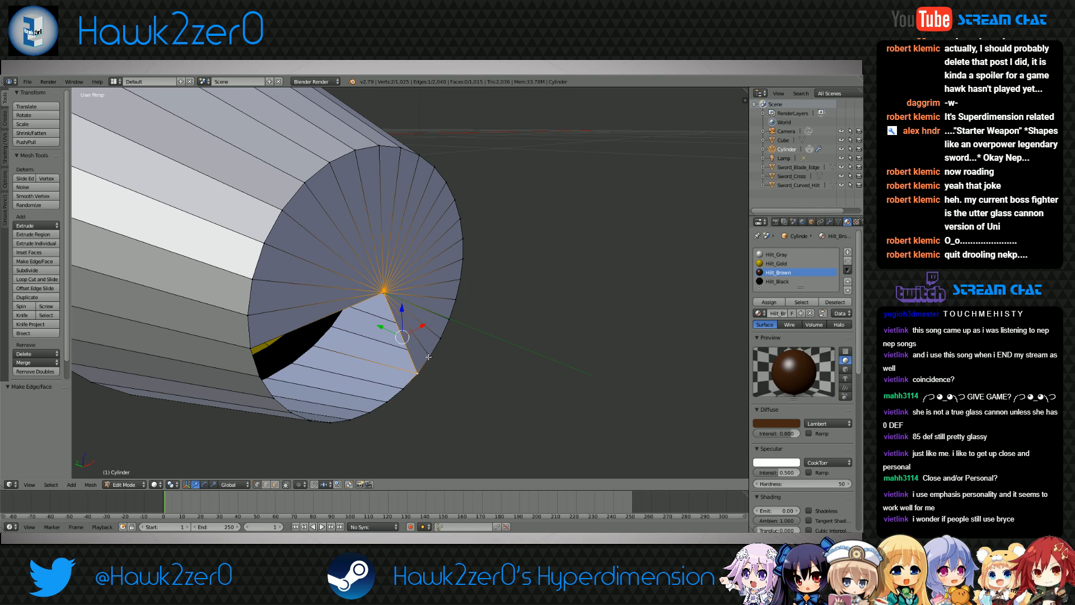
{"action": "right_click", "coordinate": [404, 390], "text": "shift"}
{"action": "key", "text": "f"}
Fill three triangular faces along the bottom of the rim, each meeting at the center vertex
{"action": "right_click", "coordinate": [420, 373], "text": "shift"}
{"action": "right_click", "coordinate": [386, 404], "text": "shift"}
{"action": "key", "text": "f"}
{"action": "right_click", "coordinate": [404, 389], "text": "shift"}
{"action": "right_click", "coordinate": [369, 413], "text": "shift"}
{"action": "key", "text": "f"}
{"action": "right_click", "coordinate": [387, 404], "text": "shift"}
{"action": "middle_click_drag", "start_coordinate": [389, 402], "coordinate": [326, 353]}
{"action": "right_click", "coordinate": [325, 352], "text": "shift"}
{"action": "key", "text": "f"}
Fill three triangular faces on the lower-left section of the rim around the center vertex
{"action": "right_click", "coordinate": [340, 355], "text": "shift"}
{"action": "right_click", "coordinate": [311, 339], "text": "shift"}
{"action": "key", "text": "f"}
{"action": "right_click", "coordinate": [327, 348], "text": "shift"}
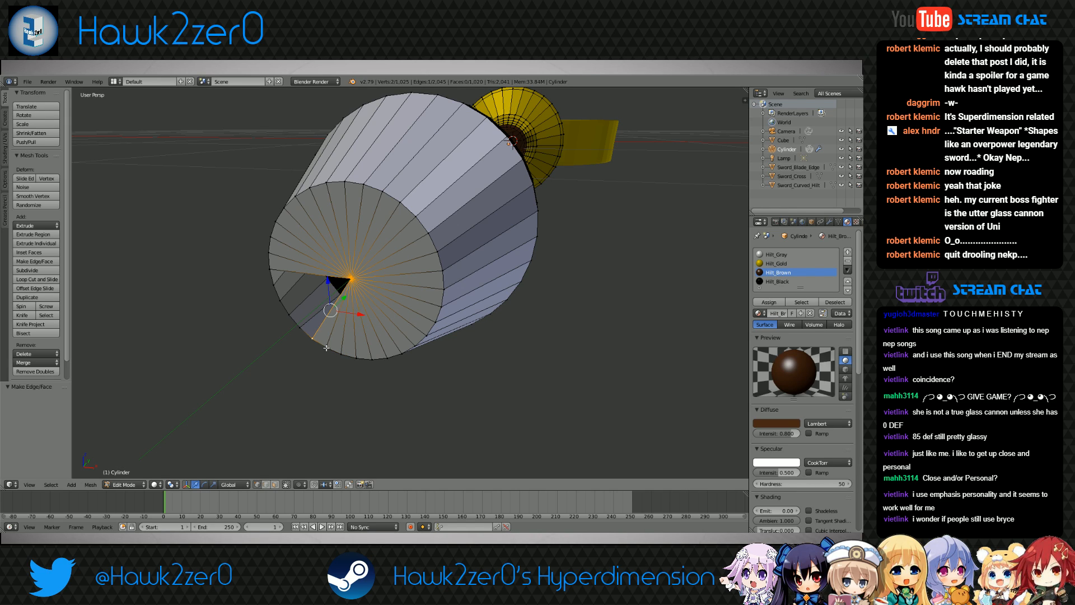
{"action": "right_click", "coordinate": [300, 327], "text": "shift"}
{"action": "key", "text": "f"}
{"action": "right_click", "coordinate": [312, 338], "text": "shift"}
{"action": "right_click", "coordinate": [289, 314], "text": "shift"}
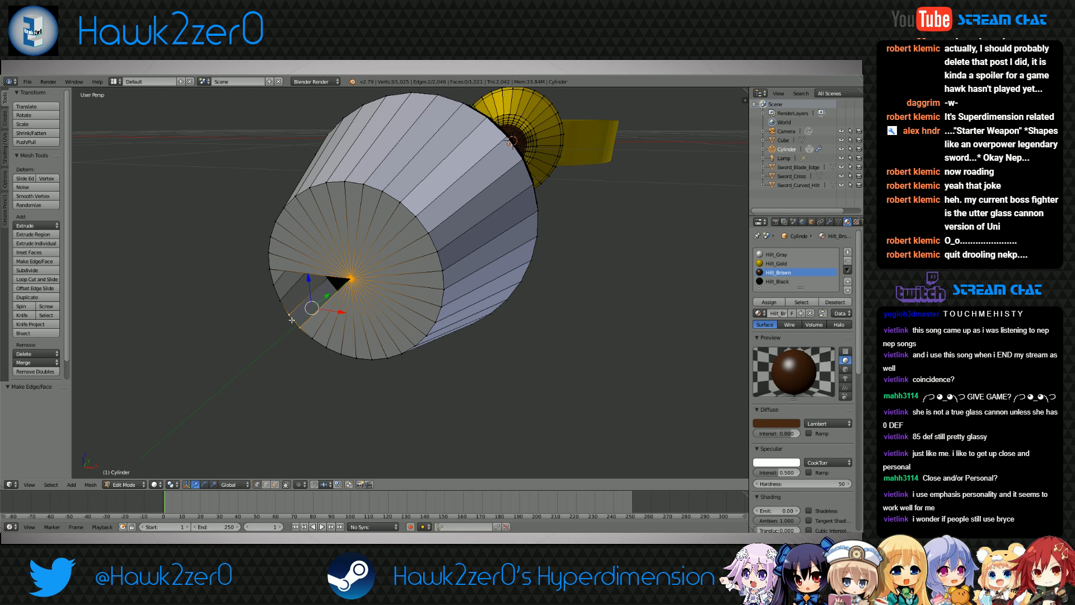
{"action": "key", "text": "f"}
Fill the last three triangular faces on the left to close the pommel's opening
{"action": "right_click", "coordinate": [300, 327], "text": "shift"}
{"action": "right_click", "coordinate": [280, 300], "text": "shift"}
{"action": "key", "text": "f"}
{"action": "right_click", "coordinate": [289, 315], "text": "shift"}
{"action": "right_click", "coordinate": [274, 285], "text": "shift"}
{"action": "key", "text": "f"}
{"action": "right_click", "coordinate": [280, 301], "text": "shift"}
{"action": "right_click", "coordinate": [270, 270], "text": "shift"}
{"action": "key", "text": "f"}
Pull the end cap's center vertex outward about 0.097 along Y to form a pointed tip, and preview it in Object Mode
{"action": "middle_click_drag", "start_coordinate": [417, 304], "coordinate": [504, 323]}
{"action": "scroll", "coordinate": [386, 326], "scroll_direction": "up", "scroll_amount": 5}
{"action": "scroll", "coordinate": [430, 318], "scroll_direction": "down", "scroll_amount": 4}
{"action": "key", "text": "a"}
{"action": "right_click", "coordinate": [361, 269]}
{"action": "left_click_drag", "start_coordinate": [383, 255], "coordinate": [221, 318]}
{"action": "scroll", "coordinate": [326, 310], "scroll_direction": "down", "scroll_amount": 7}
{"action": "middle_click_drag", "start_coordinate": [326, 310], "coordinate": [554, 311]}
{"action": "scroll", "coordinate": [481, 329], "scroll_direction": "up", "scroll_amount": 4}
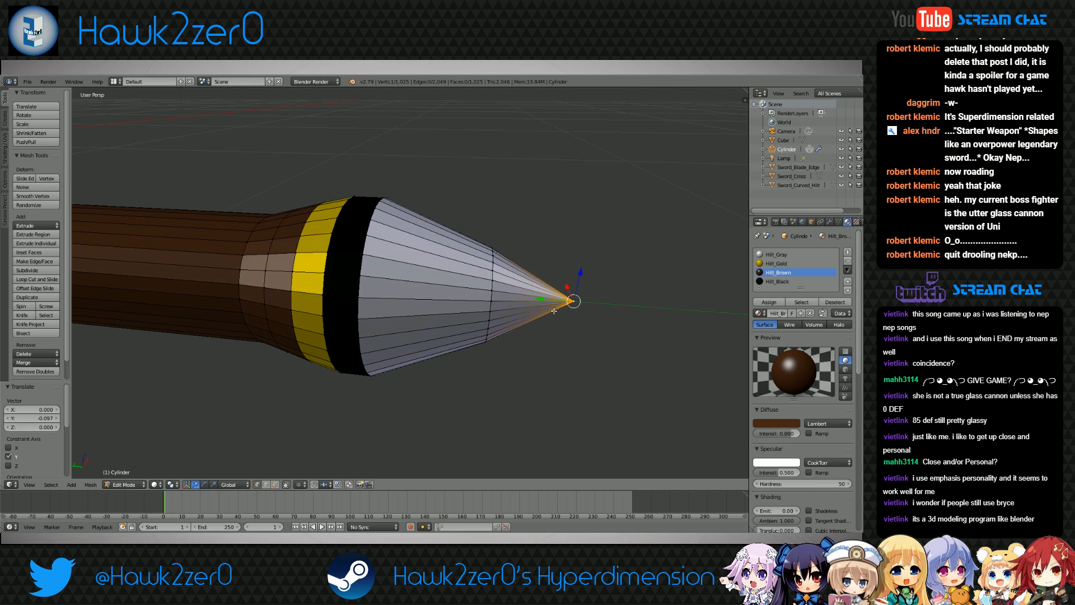
{"action": "left_click", "coordinate": [126, 485]}
{"action": "left_click", "coordinate": [141, 472]}
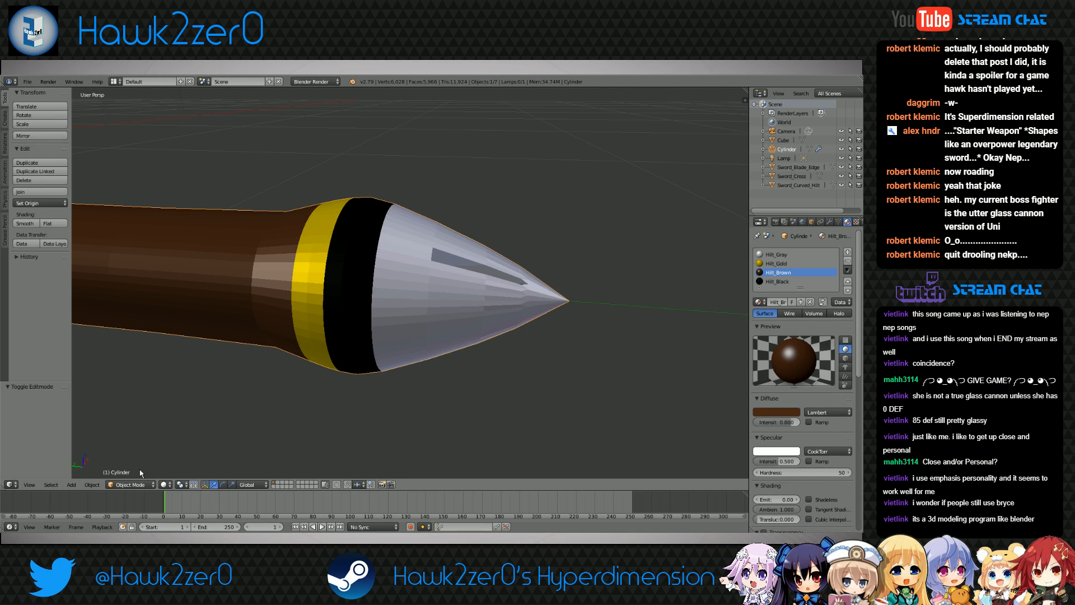
Undo the pommel's whole edit session and return the hilt to Edit Mode
{"action": "key", "text": "ctrl+z"}
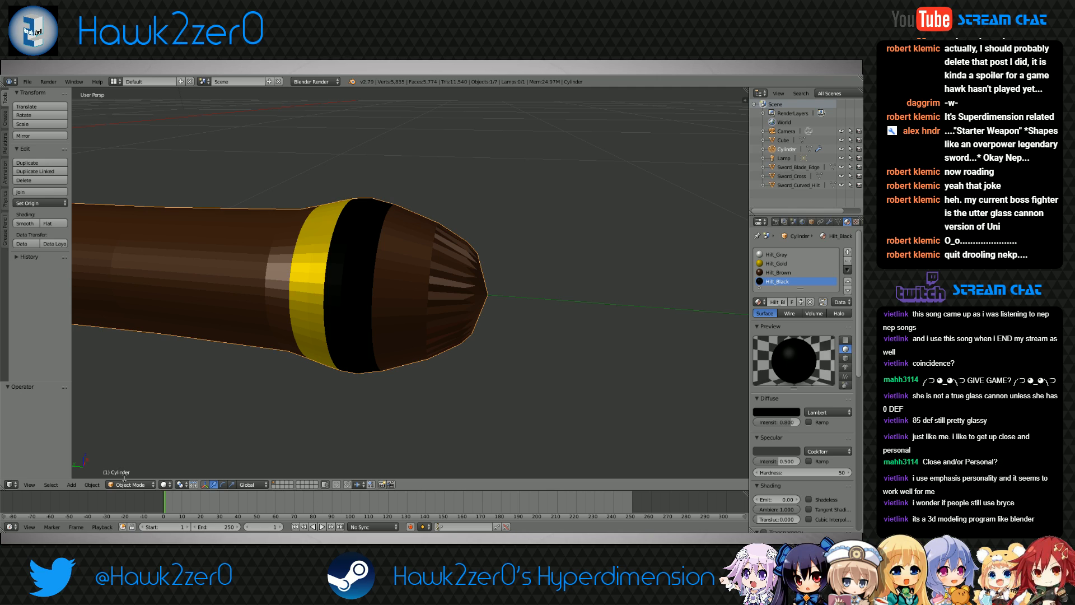
{"action": "left_click", "coordinate": [145, 485]}
{"action": "left_click", "coordinate": [152, 463]}
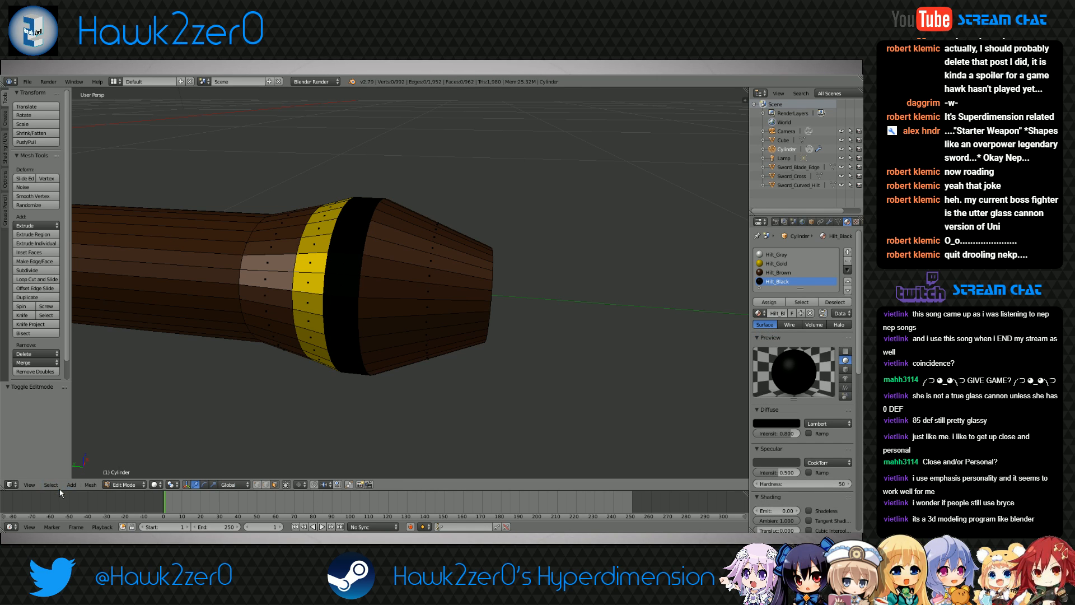
{"action": "left_click", "coordinate": [85, 485]}
{"action": "left_click", "coordinate": [102, 465]}
{"action": "left_click", "coordinate": [89, 488]}
{"action": "left_click", "coordinate": [102, 465]}
{"action": "left_click", "coordinate": [101, 485]}
{"action": "left_click", "coordinate": [100, 467]}
{"action": "left_click", "coordinate": [114, 485]}
{"action": "left_click", "coordinate": [115, 474]}
{"action": "left_click", "coordinate": [90, 486]}
{"action": "left_click", "coordinate": [99, 469]}
{"action": "left_click", "coordinate": [91, 485]}
{"action": "left_click", "coordinate": [99, 471]}
Delete the flat end face of the pommel using the Faces option, and undo the deletion
{"action": "middle_click_drag", "start_coordinate": [100, 471], "coordinate": [409, 310]}
{"action": "left_click", "coordinate": [131, 485]}
{"action": "left_click", "coordinate": [130, 464]}
{"action": "right_click", "coordinate": [384, 310]}
{"action": "key", "text": "x"}
{"action": "left_click", "coordinate": [363, 328]}
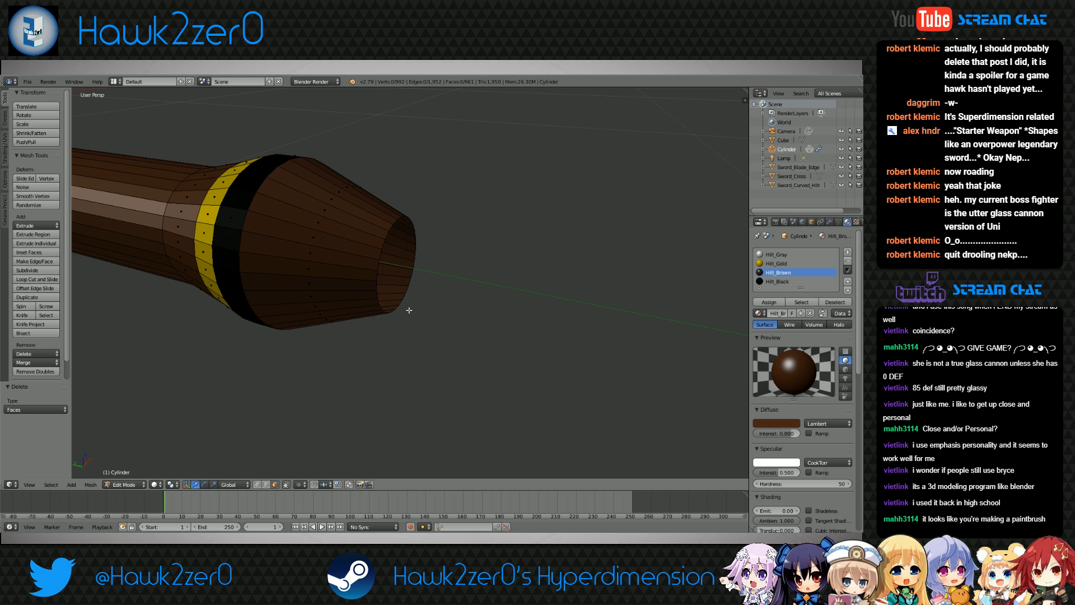
{"action": "scroll", "coordinate": [412, 311], "scroll_direction": "up", "scroll_amount": 4}
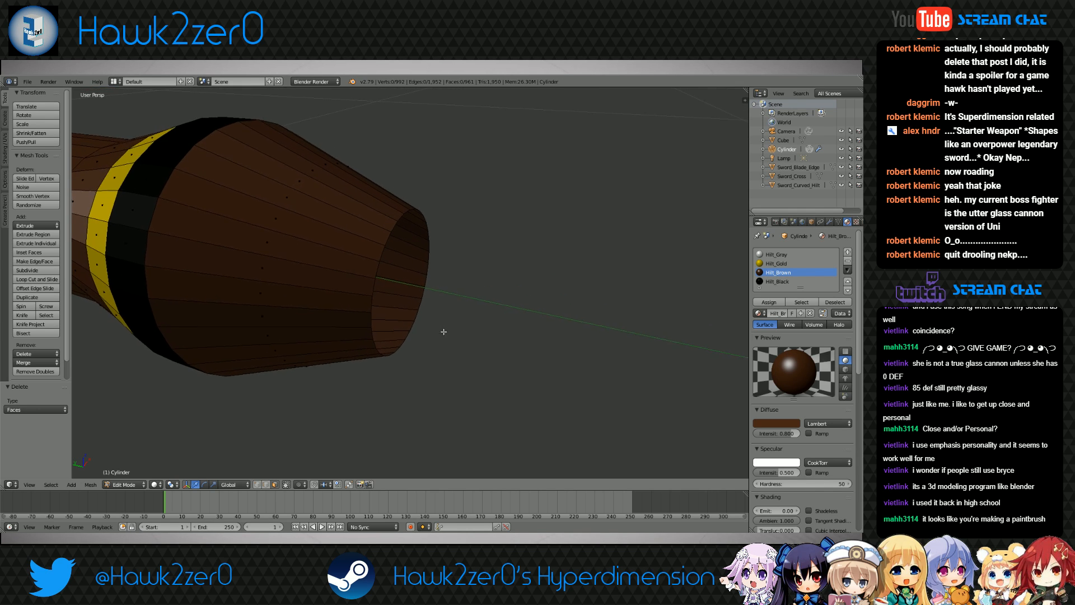
{"action": "middle_click_drag", "start_coordinate": [451, 336], "coordinate": [415, 342]}
{"action": "key", "text": "ctrl+z"}
{"action": "key", "text": "ctrl+z"}
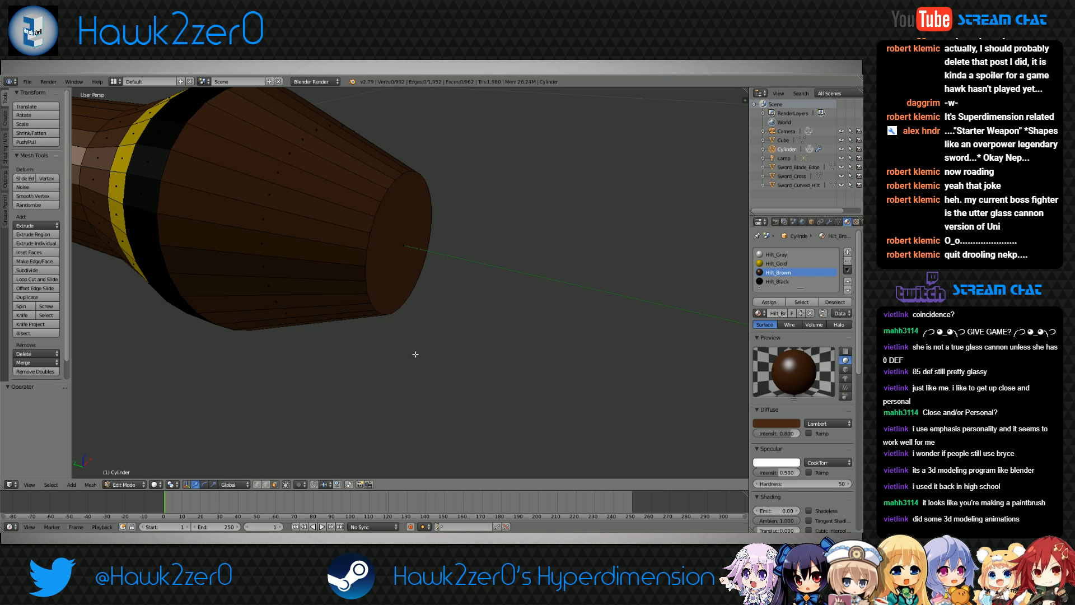
Examine the whole sword and the smoothed pommel in Object Mode, and return to Edit Mode
{"action": "scroll", "coordinate": [415, 354], "scroll_direction": "down", "scroll_amount": 10}
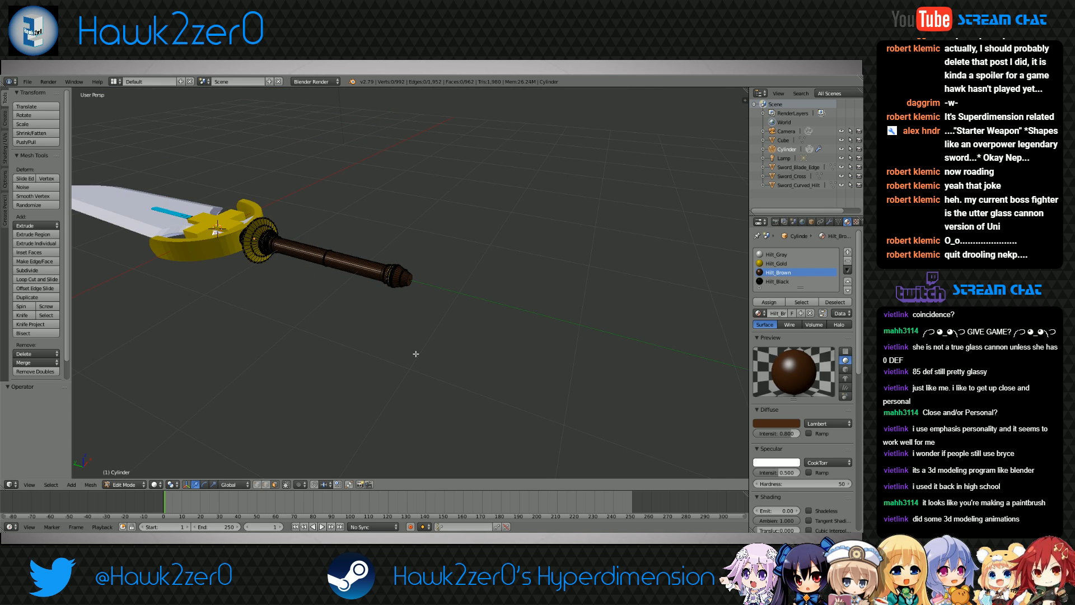
{"action": "scroll", "coordinate": [416, 354], "scroll_direction": "up", "scroll_amount": 10}
{"action": "left_click", "coordinate": [124, 484]}
{"action": "left_click", "coordinate": [127, 474]}
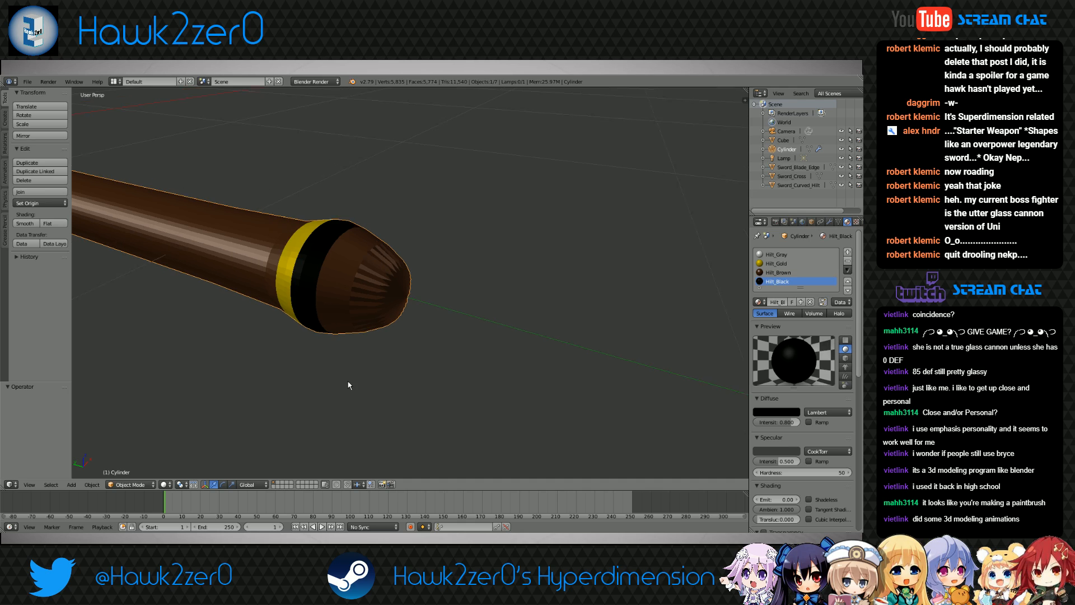
{"action": "left_click", "coordinate": [152, 481]}
{"action": "left_click", "coordinate": [137, 465]}
Assign the Hilt_Gray material to the tapered face loop at the end of the pommel
{"action": "right_click", "coordinate": [348, 291], "text": "alt"}
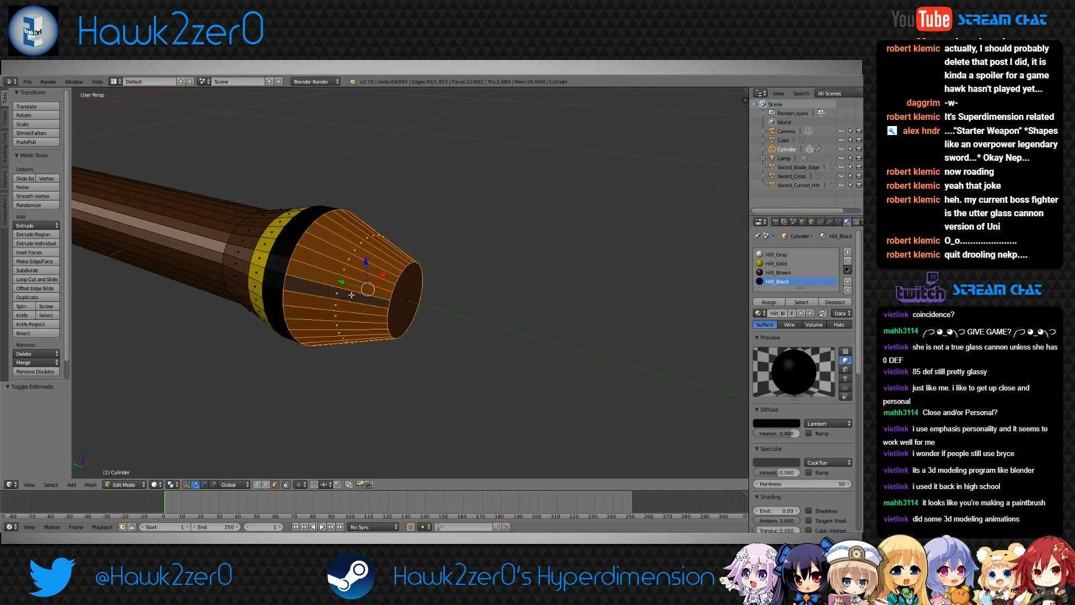
{"action": "left_click", "coordinate": [775, 256]}
{"action": "left_click", "coordinate": [770, 305]}
{"action": "key", "text": "a"}
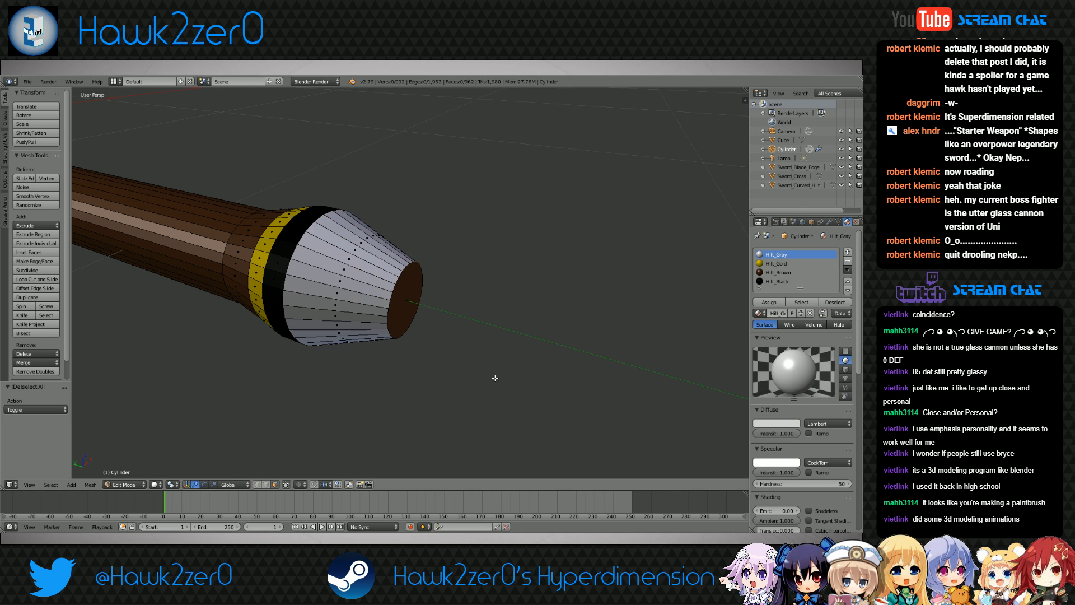
Delete the brown end face of the pommel using the Faces option
{"action": "right_click", "coordinate": [410, 288]}
{"action": "key", "text": "x"}
{"action": "left_click", "coordinate": [400, 317]}
{"action": "middle_click_drag", "start_coordinate": [400, 316], "coordinate": [316, 300]}
Connect the leftmost and rightmost rim vertices of the pommel's opening with an edge in vertex select mode
{"action": "left_click", "coordinate": [260, 484]}
{"action": "middle_click_drag", "start_coordinate": [300, 348], "coordinate": [386, 291]}
{"action": "scroll", "coordinate": [330, 359], "scroll_direction": "up", "scroll_amount": 4}
{"action": "right_click", "coordinate": [318, 317]}
{"action": "right_click", "coordinate": [265, 284]}
{"action": "right_click", "coordinate": [433, 285], "text": "shift"}
{"action": "key", "text": "f"}
{"action": "key", "text": "a"}
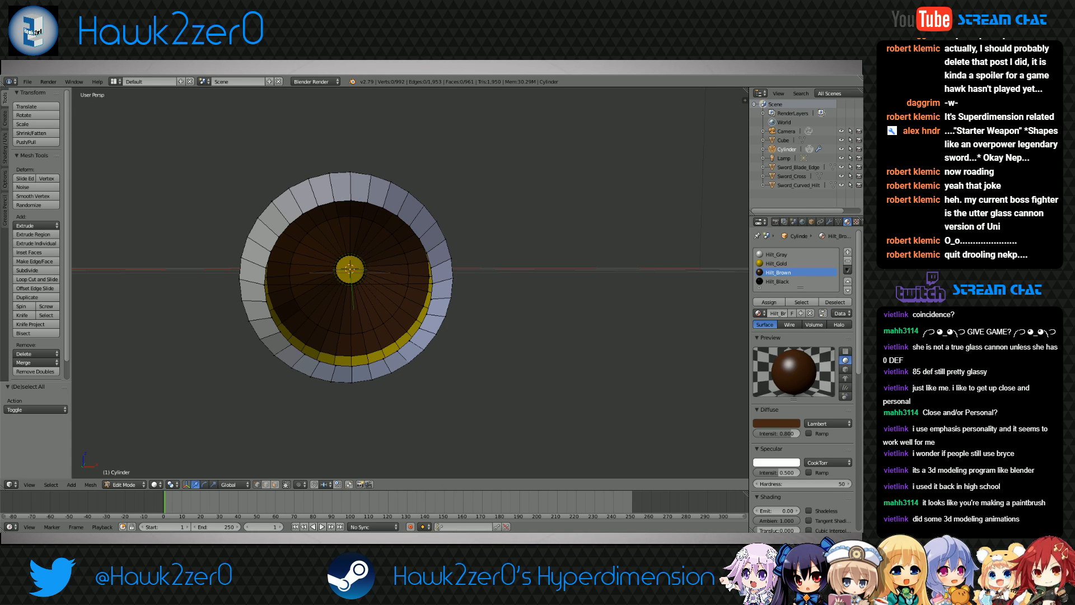
Subdivide the edge spanning the pommel's opening between its leftmost and rightmost rim vertices to add a centre vertex
{"action": "middle_click_drag", "start_coordinate": [281, 291], "coordinate": [345, 344]}
{"action": "right_click", "coordinate": [273, 314]}
{"action": "right_click", "coordinate": [437, 286], "text": "shift"}
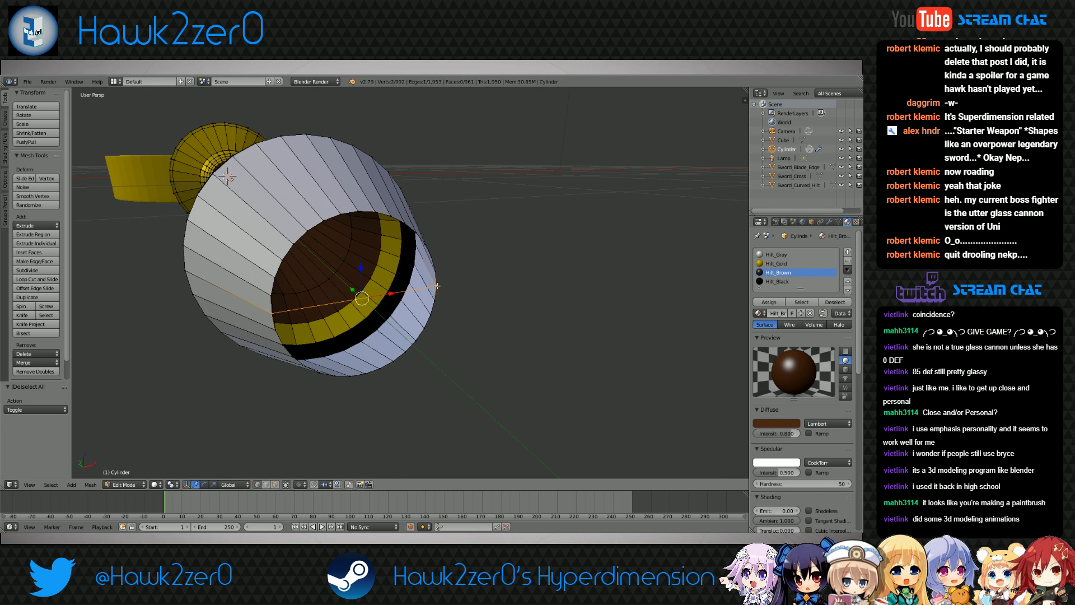
{"action": "left_click", "coordinate": [34, 269]}
Fill the first triangular faces between the centre vertex and the rim vertices on the left side of the pommel's opening
{"action": "right_click", "coordinate": [361, 298]}
{"action": "middle_click_drag", "start_coordinate": [363, 341], "coordinate": [349, 339]}
{"action": "right_click", "coordinate": [273, 304], "text": "shift"}
{"action": "key", "text": "f"}
{"action": "key", "text": "f"}
{"action": "key", "text": "f"}
{"action": "right_click", "coordinate": [271, 272]}
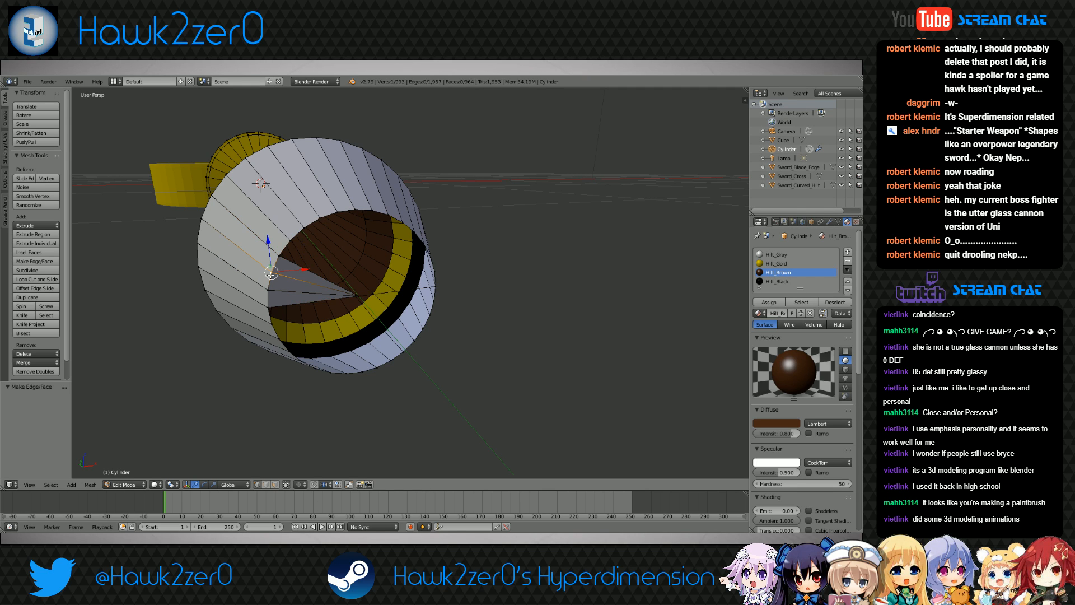
{"action": "right_click", "coordinate": [279, 256]}
{"action": "right_click", "coordinate": [358, 295], "text": "shift"}
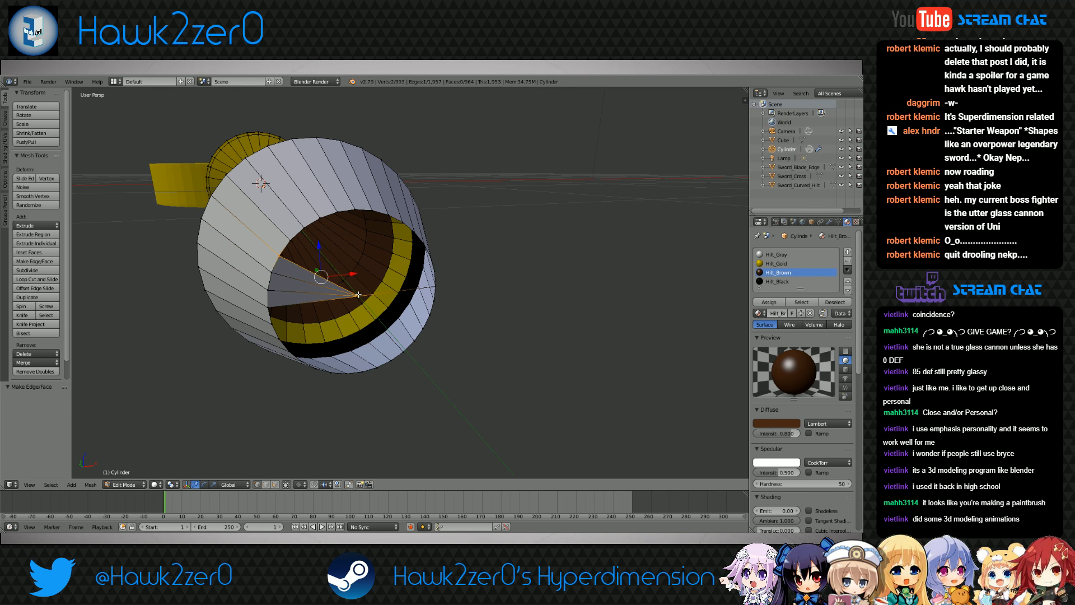
{"action": "middle_click_drag", "start_coordinate": [359, 296], "coordinate": [341, 302]}
{"action": "key", "text": "f"}
Continue the fan of triangular faces from the centre vertex across the upper rim of the pommel's opening
{"action": "right_click", "coordinate": [278, 244], "text": "shift"}
{"action": "right_click", "coordinate": [301, 219], "text": "shift"}
{"action": "key", "text": "f"}
{"action": "right_click", "coordinate": [291, 236], "text": "shift"}
{"action": "key", "text": "f"}
{"action": "key", "text": "f"}
{"action": "right_click", "coordinate": [316, 211], "text": "shift"}
{"action": "right_click", "coordinate": [350, 204], "text": "shift"}
{"action": "key", "text": "f"}
{"action": "right_click", "coordinate": [330, 206], "text": "shift"}
{"action": "right_click", "coordinate": [366, 205], "text": "shift"}
{"action": "key", "text": "f"}
{"action": "right_click", "coordinate": [350, 203], "text": "shift"}
{"action": "right_click", "coordinate": [381, 211], "text": "shift"}
{"action": "key", "text": "f"}
{"action": "right_click", "coordinate": [366, 205], "text": "shift"}
{"action": "right_click", "coordinate": [395, 216], "text": "shift"}
{"action": "key", "text": "f"}
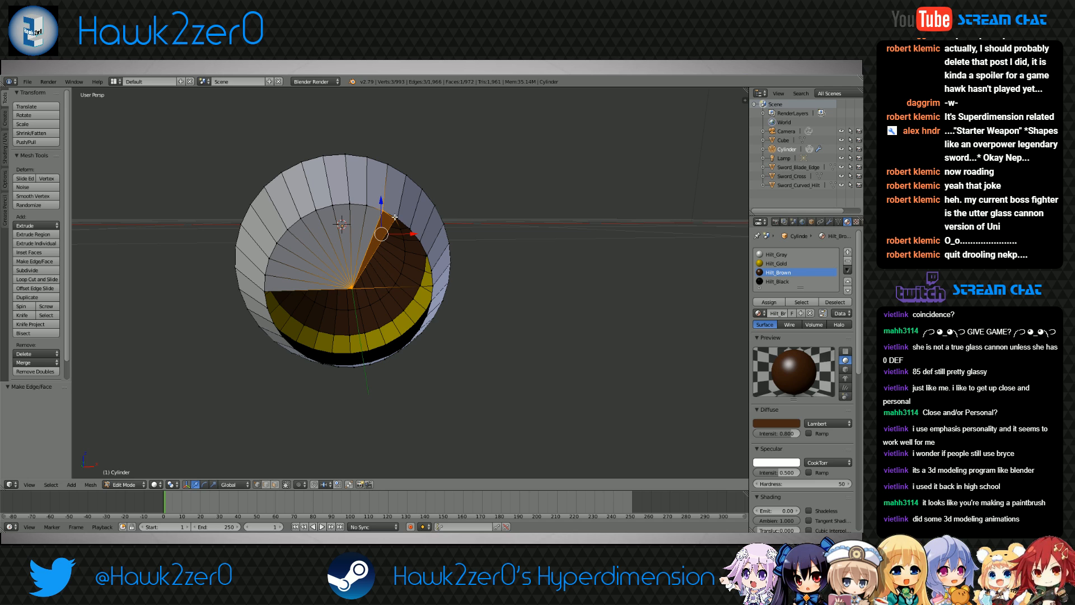
Undo the last triangular face and fill it again between the centre vertex and the upper-right rim
{"action": "key", "text": "ctrl+z"}
{"action": "right_click", "coordinate": [401, 244], "text": "shift"}
{"action": "middle_click_drag", "start_coordinate": [401, 244], "coordinate": [409, 275]}
{"action": "key", "text": "ctrl+z"}
{"action": "key", "text": "ctrl+z"}
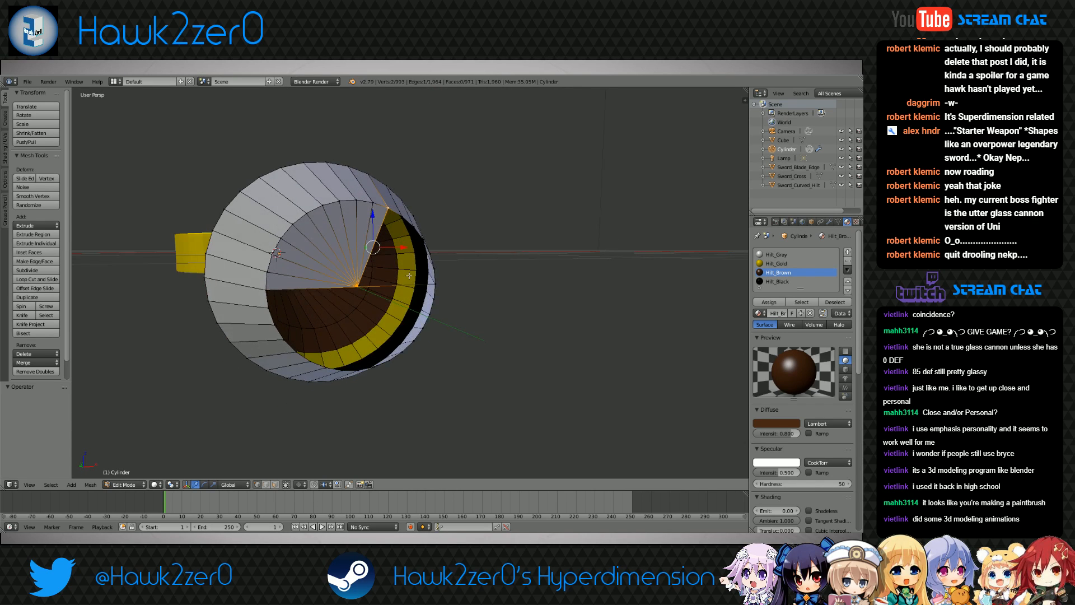
{"action": "key", "text": "f"}
{"action": "middle_click_drag", "start_coordinate": [389, 216], "coordinate": [385, 206]}
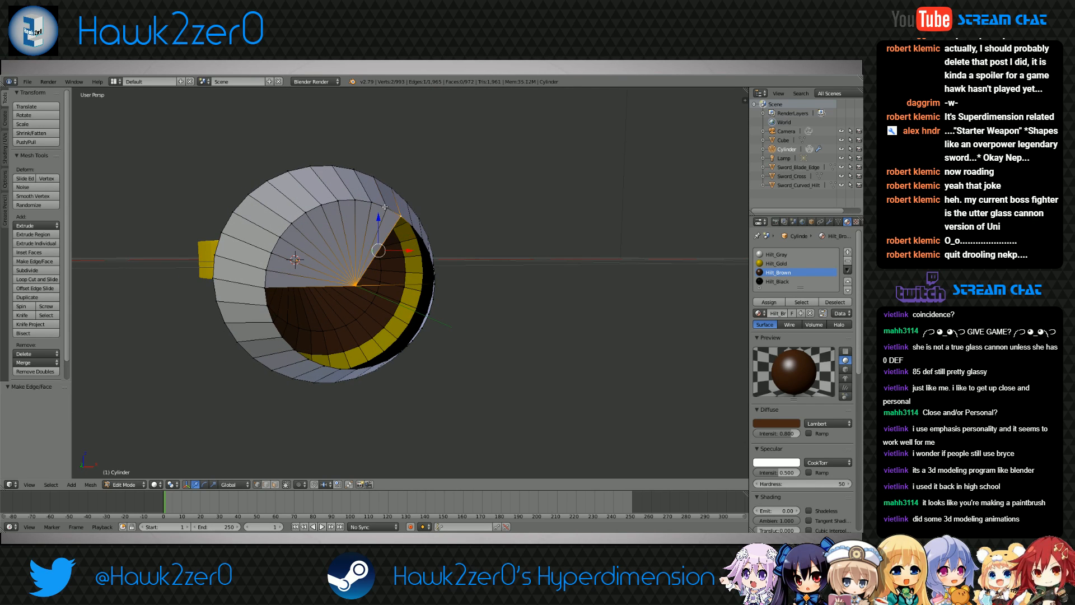
Fill the triangular faces down the right side of the opening to close its upper half
{"action": "right_click", "coordinate": [423, 243], "text": "shift"}
{"action": "key", "text": "f"}
{"action": "key", "text": "f"}
{"action": "middle_click_drag", "start_coordinate": [423, 243], "coordinate": [444, 297]}
{"action": "key", "text": "f"}
{"action": "key", "text": "f"}
{"action": "right_click", "coordinate": [440, 274], "text": "shift"}
{"action": "right_click", "coordinate": [435, 300], "text": "shift"}
{"action": "key", "text": "f"}
{"action": "right_click", "coordinate": [435, 287], "text": "shift"}
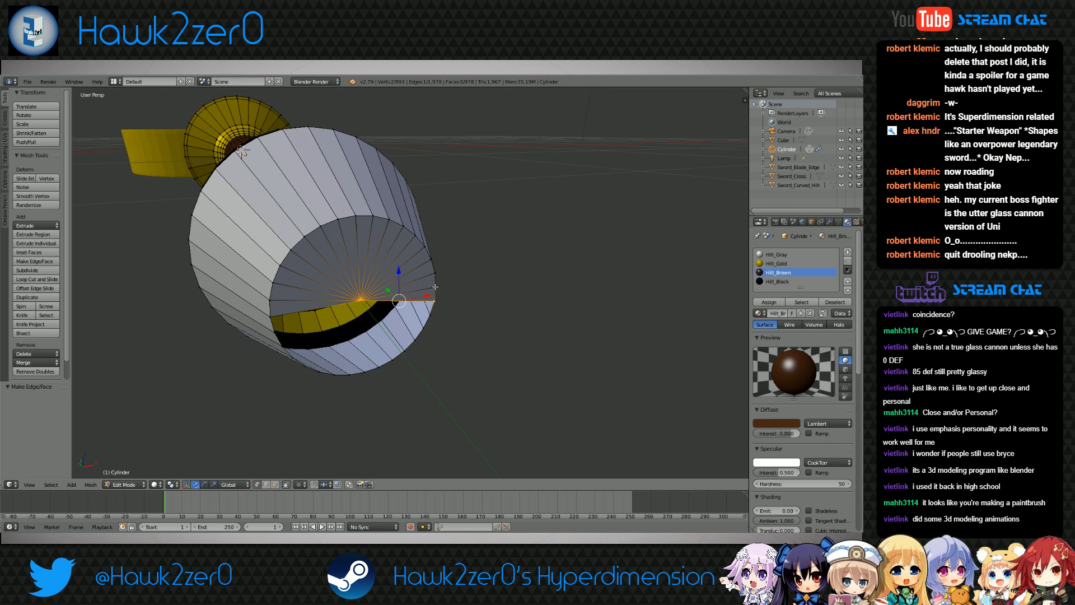
{"action": "key", "text": "f"}
Fill triangular faces from the centre vertex to the rim vertices of the opening's lower-right quarter
{"action": "middle_click_drag", "start_coordinate": [431, 317], "coordinate": [435, 301]}
{"action": "right_click", "coordinate": [435, 302], "text": "shift"}
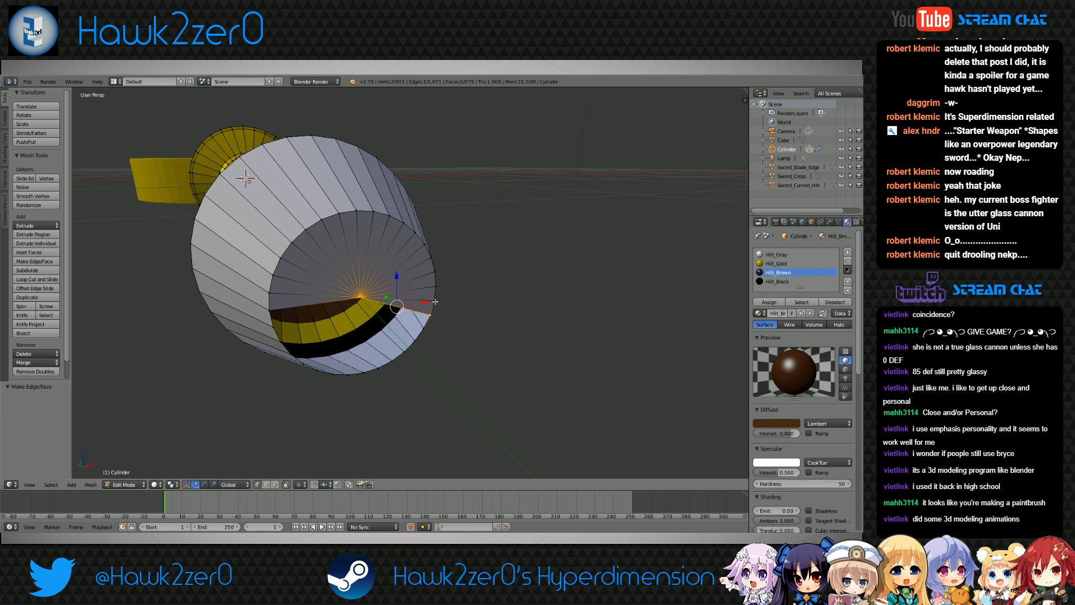
{"action": "right_click", "coordinate": [425, 329], "text": "shift"}
{"action": "key", "text": "f"}
{"action": "right_click", "coordinate": [430, 315], "text": "shift"}
{"action": "right_click", "coordinate": [415, 341], "text": "shift"}
{"action": "key", "text": "f"}
{"action": "right_click", "coordinate": [425, 328], "text": "shift"}
{"action": "right_click", "coordinate": [404, 352], "text": "shift"}
{"action": "key", "text": "f"}
{"action": "right_click", "coordinate": [415, 341], "text": "shift"}
{"action": "right_click", "coordinate": [393, 362], "text": "shift"}
{"action": "key", "text": "f"}
{"action": "right_click", "coordinate": [404, 352], "text": "shift"}
{"action": "key", "text": "f"}
Extend the fan of triangular faces along the bottom rim of the pommel's opening
{"action": "right_click", "coordinate": [392, 361], "text": "shift"}
{"action": "right_click", "coordinate": [364, 373], "text": "shift"}
{"action": "key", "text": "f"}
{"action": "right_click", "coordinate": [378, 369], "text": "shift"}
{"action": "right_click", "coordinate": [348, 374], "text": "shift"}
{"action": "key", "text": "f"}
{"action": "right_click", "coordinate": [363, 372], "text": "shift"}
{"action": "right_click", "coordinate": [333, 375], "text": "shift"}
{"action": "key", "text": "f"}
{"action": "right_click", "coordinate": [348, 373], "text": "shift"}
{"action": "key", "text": "f"}
{"action": "right_click", "coordinate": [333, 372], "text": "shift"}
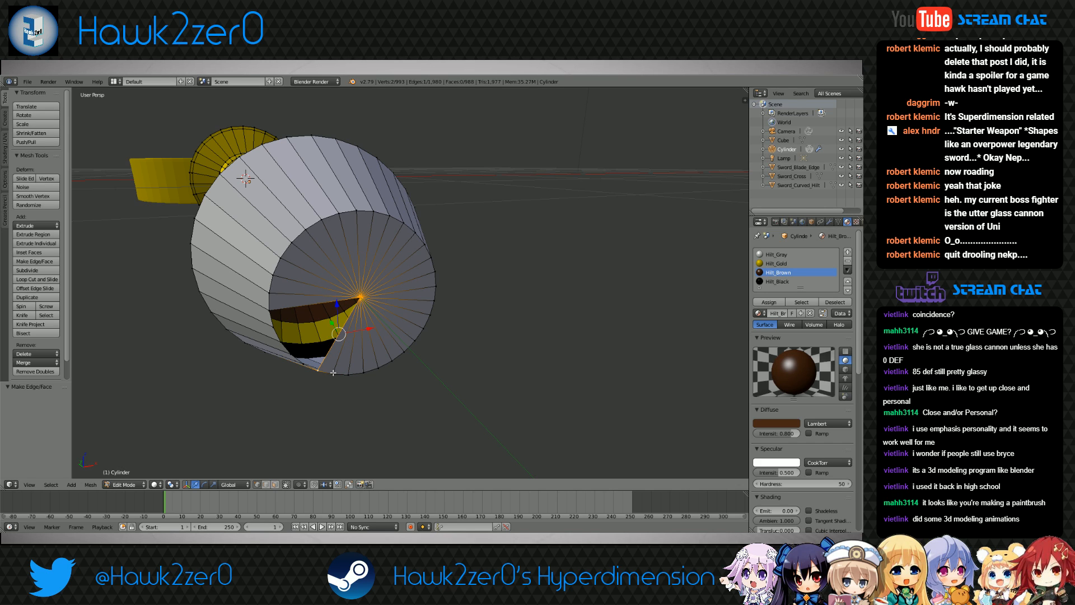
Fill the remaining triangular faces on the lower-left rim to close the pommel's end, and deselect everything
{"action": "middle_click_drag", "start_coordinate": [304, 367], "coordinate": [285, 382]}
{"action": "key", "text": "f"}
{"action": "right_click", "coordinate": [299, 345]}
{"action": "key", "text": "ctrl+z"}
{"action": "right_click", "coordinate": [296, 346], "text": "shift"}
{"action": "key", "text": "f"}
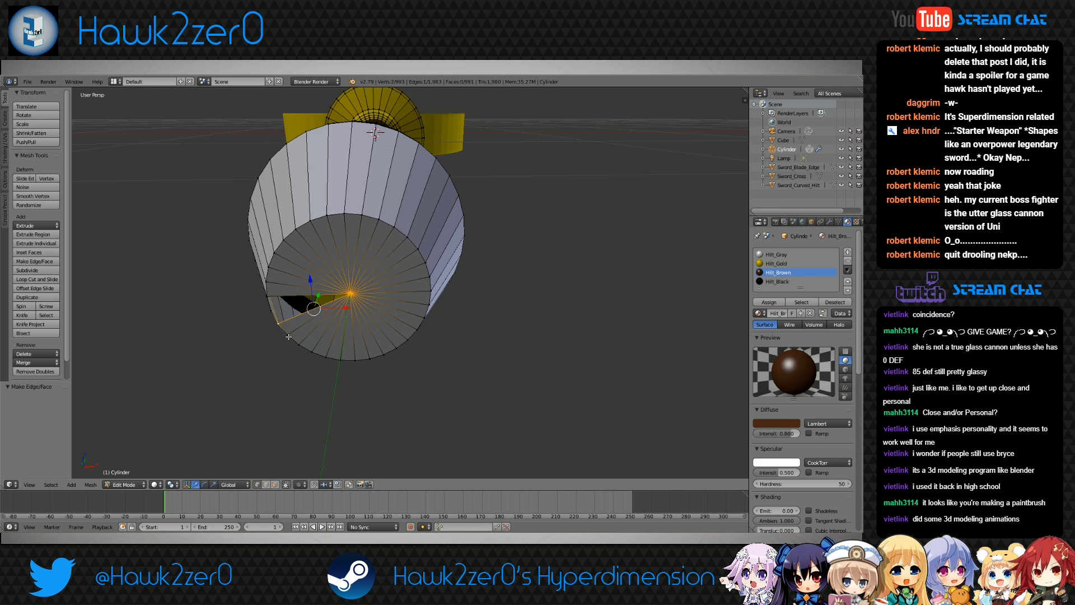
{"action": "key", "text": "f"}
{"action": "right_click", "coordinate": [282, 327], "text": "shift"}
{"action": "right_click", "coordinate": [267, 298], "text": "shift"}
{"action": "key", "text": "f"}
{"action": "key", "text": "a"}
Move the pommel's centre vertex -0.123 along the Y axis to form a pointed tip, and switch to face select mode
{"action": "scroll", "coordinate": [270, 315], "scroll_direction": "down", "scroll_amount": 2}
{"action": "middle_click_drag", "start_coordinate": [269, 315], "coordinate": [295, 313]}
{"action": "right_click", "coordinate": [377, 291]}
{"action": "middle_click_drag", "start_coordinate": [377, 291], "coordinate": [436, 295]}
{"action": "left_click_drag", "start_coordinate": [379, 298], "coordinate": [521, 323]}
{"action": "middle_click_drag", "start_coordinate": [387, 370], "coordinate": [462, 358]}
{"action": "scroll", "coordinate": [462, 358], "scroll_direction": "up", "scroll_amount": 4}
{"action": "left_click", "coordinate": [275, 484]}
Try to select the ring of triangular faces on the pommel's tip as a face loop
{"action": "left_click", "coordinate": [455, 308], "text": "alt"}
{"action": "right_click", "coordinate": [454, 299]}
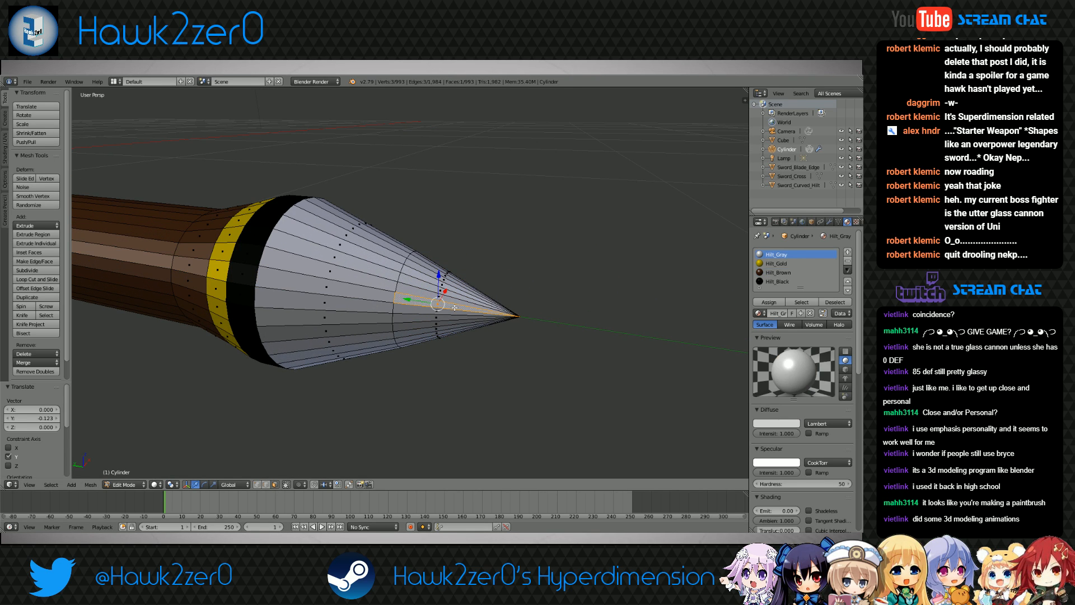
{"action": "right_click", "coordinate": [454, 299], "text": "alt"}
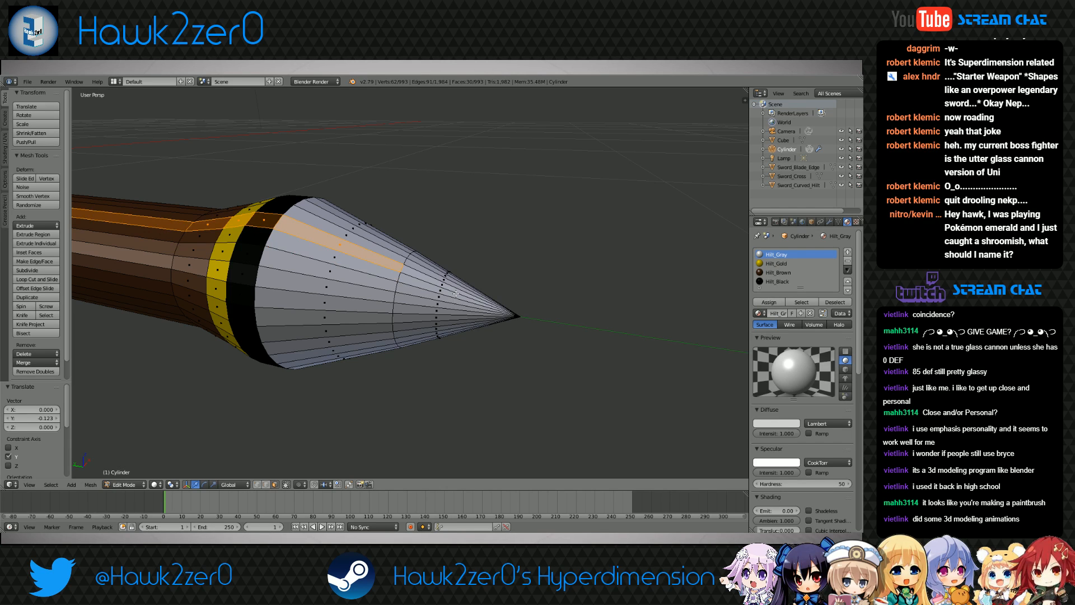
{"action": "scroll", "coordinate": [445, 300], "scroll_direction": "up", "scroll_amount": 2}
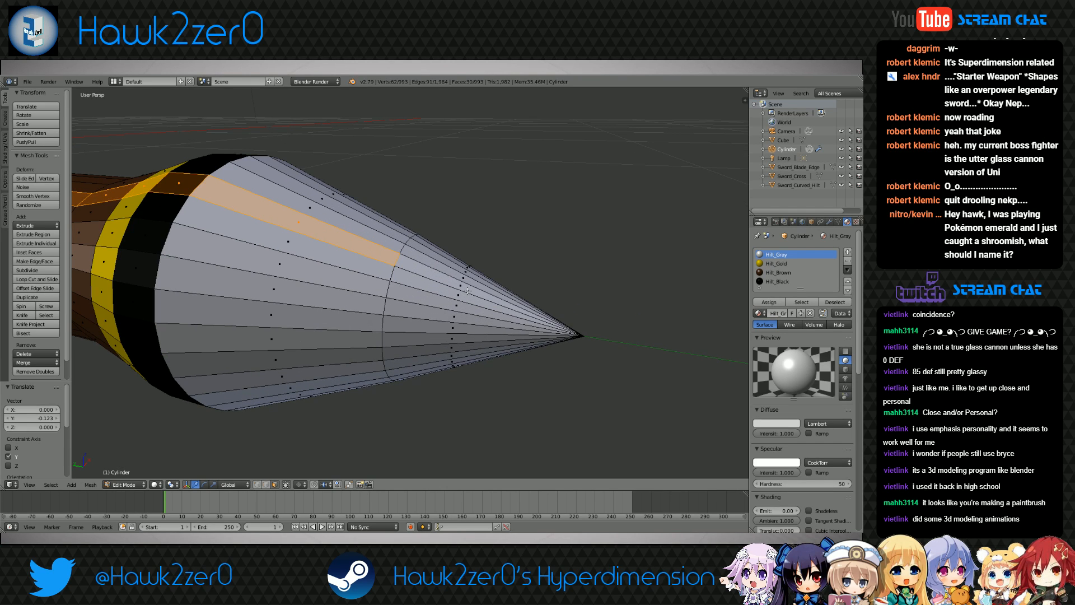
{"action": "right_click", "coordinate": [465, 274]}
{"action": "middle_click_drag", "start_coordinate": [460, 285], "coordinate": [495, 352]}
{"action": "right_click", "coordinate": [500, 305], "text": "alt+shift"}
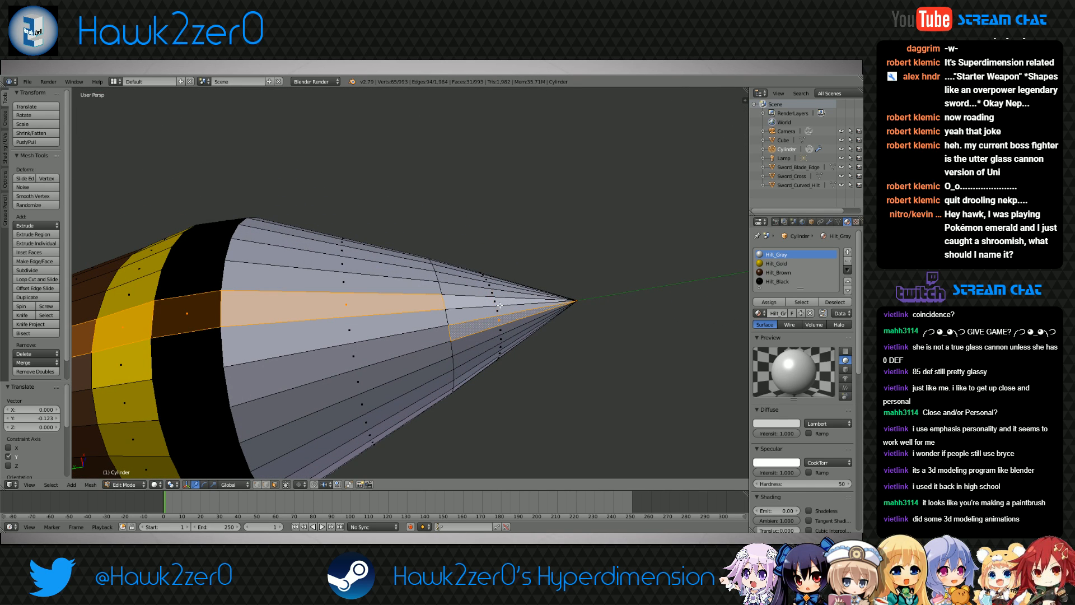
Select all triangular faces of the pommel's pointed tip and assign them the Hilt_Gold material
{"action": "right_click", "coordinate": [503, 320]}
{"action": "right_click", "coordinate": [493, 285], "text": "ctrl"}
{"action": "middle_click_drag", "start_coordinate": [493, 285], "coordinate": [448, 340]}
{"action": "right_click", "coordinate": [366, 242], "text": "ctrl"}
{"action": "right_click", "coordinate": [419, 299], "text": "ctrl"}
{"action": "right_click", "coordinate": [442, 279], "text": "ctrl"}
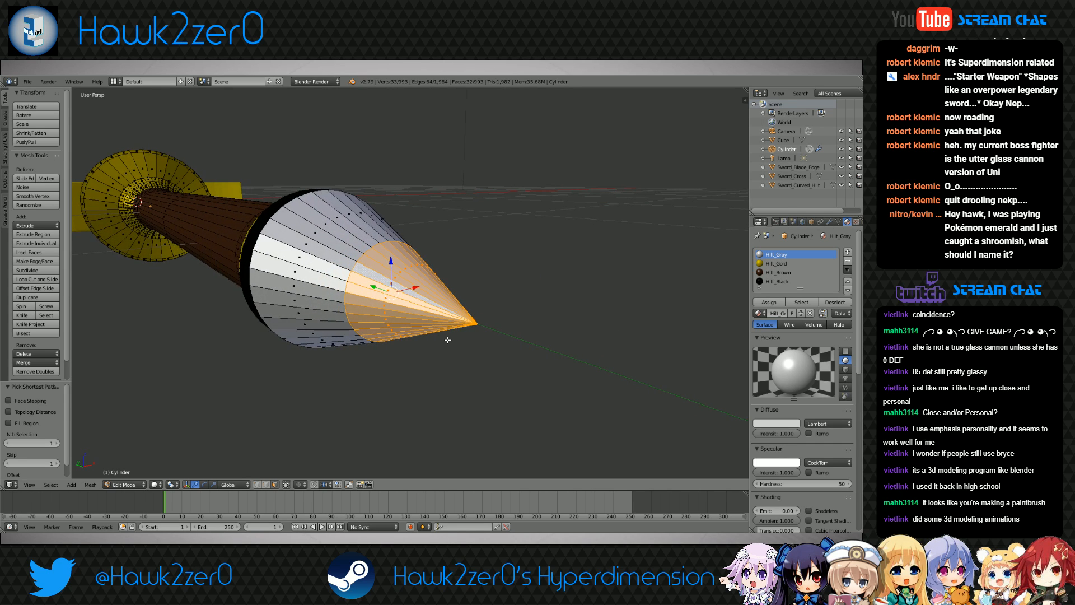
{"action": "left_click", "coordinate": [772, 263]}
{"action": "left_click", "coordinate": [768, 302]}
{"action": "key", "text": "a"}
Examine the gold tip of the pommel in Object Mode and return to Edit Mode
{"action": "left_click", "coordinate": [124, 484]}
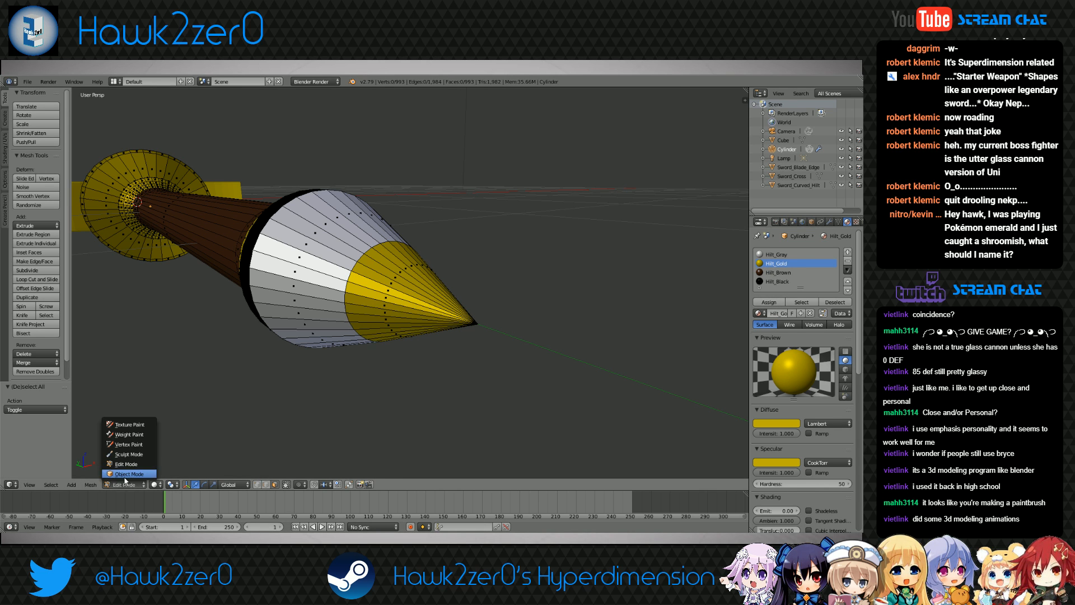
{"action": "left_click", "coordinate": [129, 475]}
{"action": "middle_click_drag", "start_coordinate": [156, 459], "coordinate": [396, 378]}
{"action": "left_click", "coordinate": [129, 484]}
{"action": "left_click", "coordinate": [128, 465]}
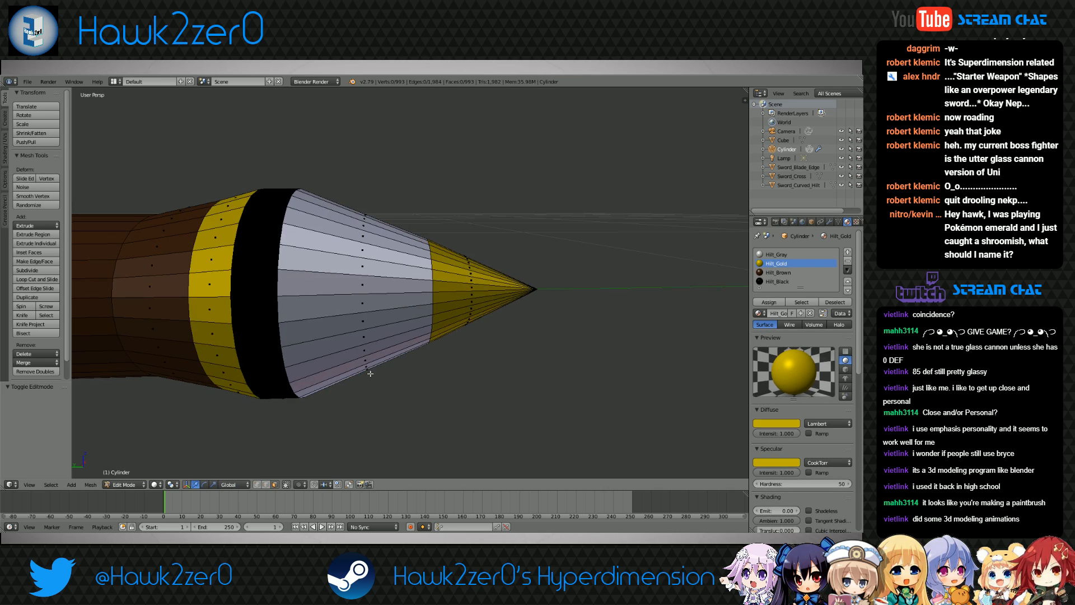
Add a loop cut around the pommel's gray section, slid up against the gold tip, and check the border in Object Mode
{"action": "scroll", "coordinate": [414, 319], "scroll_direction": "up", "scroll_amount": 5}
{"action": "key", "text": "ctrl+r"}
{"action": "left_click", "coordinate": [415, 321]}
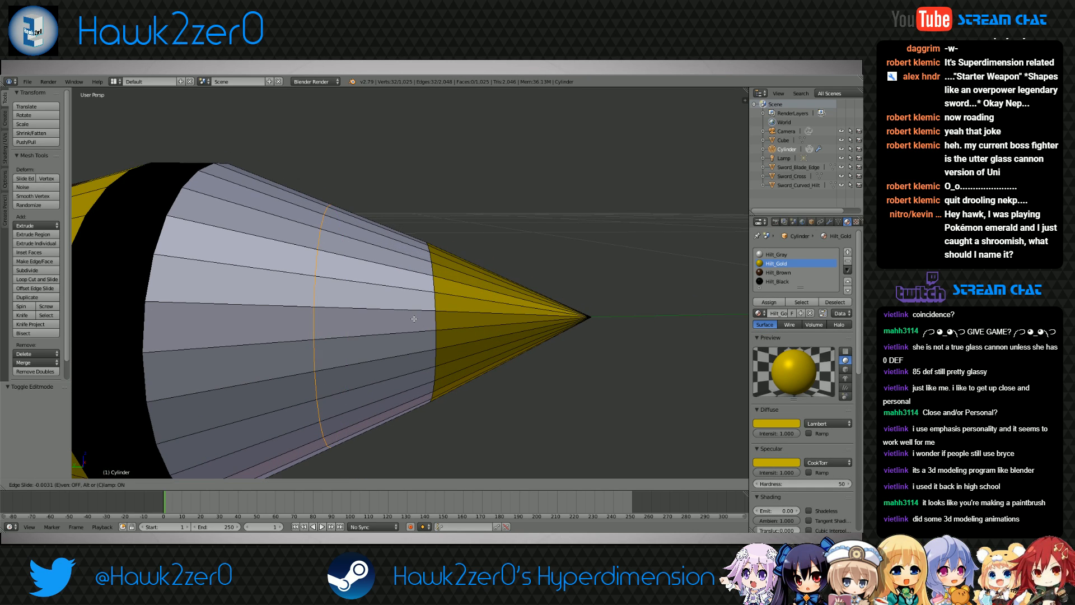
{"action": "left_click", "coordinate": [555, 342]}
{"action": "left_click", "coordinate": [136, 485]}
{"action": "left_click", "coordinate": [135, 474]}
{"action": "scroll", "coordinate": [442, 397], "scroll_direction": "down", "scroll_amount": 2}
{"action": "left_click", "coordinate": [131, 484]}
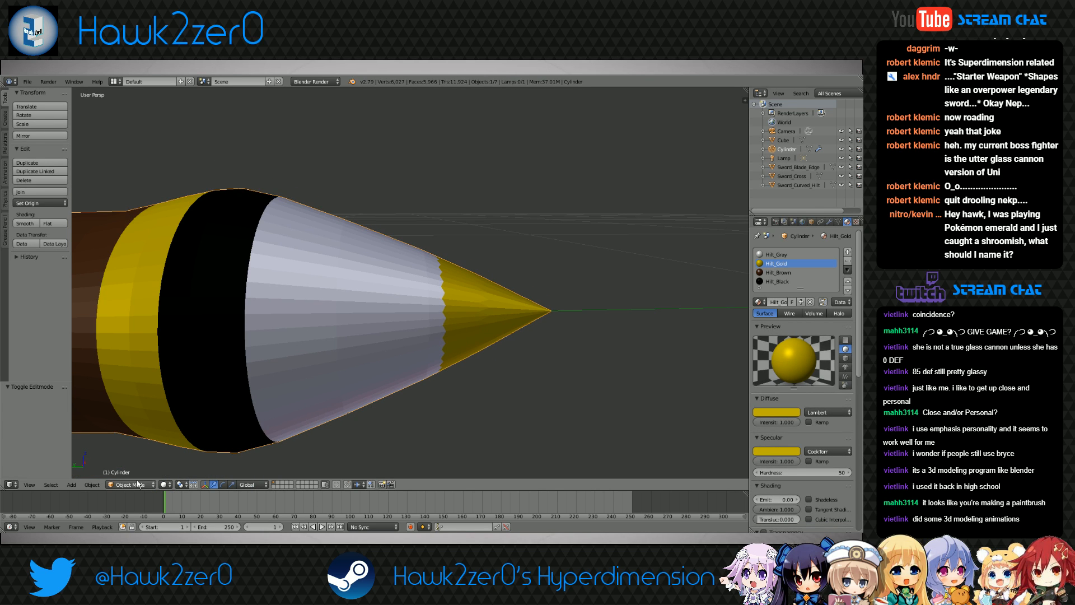
{"action": "left_click", "coordinate": [132, 468]}
Try to add a loop cut on the gold tip, and undo it
{"action": "key", "text": "ctrl+r"}
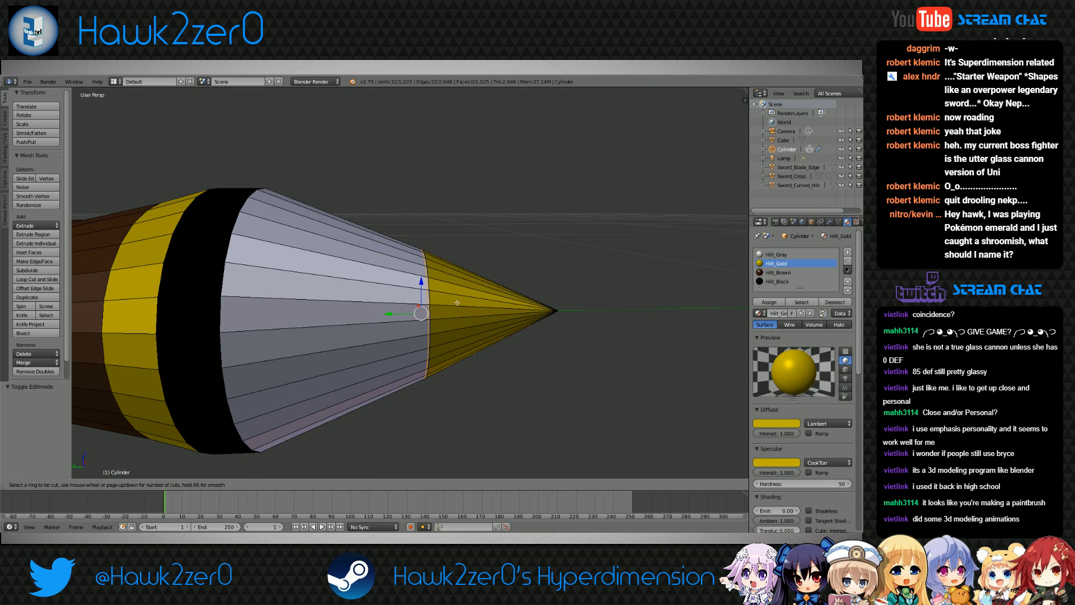
{"action": "left_click", "coordinate": [479, 317]}
{"action": "middle_click_drag", "start_coordinate": [479, 317], "coordinate": [404, 365]}
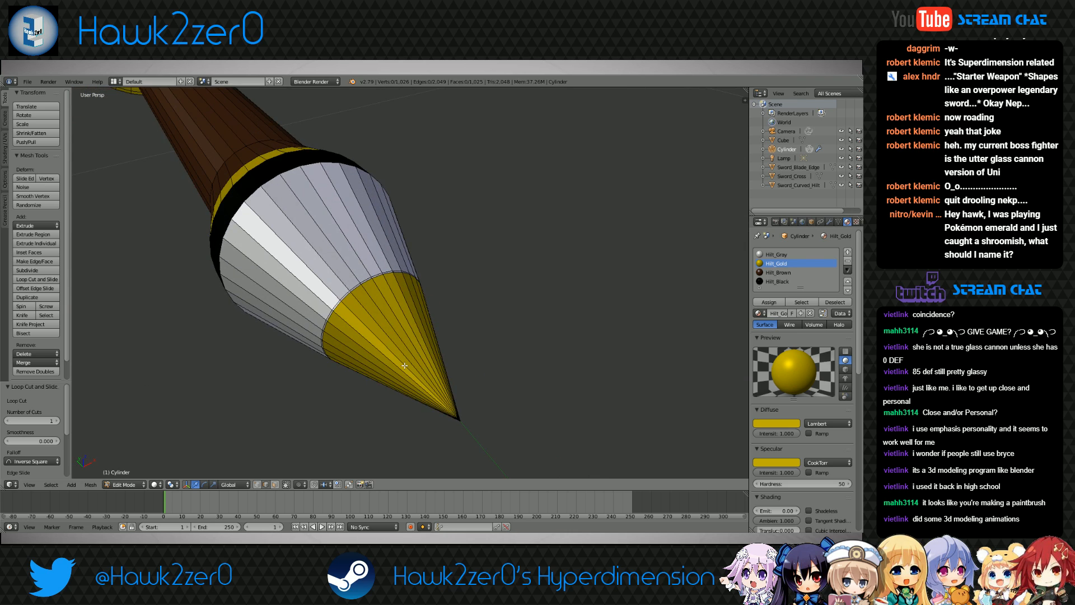
{"action": "key", "text": "ctrl+z"}
Add a second loop cut around the gray section, slid close to the first cut beside the gold tip
{"action": "middle_click_drag", "start_coordinate": [430, 331], "coordinate": [404, 318]}
{"action": "key", "text": "a"}
{"action": "scroll", "coordinate": [468, 314], "scroll_direction": "up", "scroll_amount": 5}
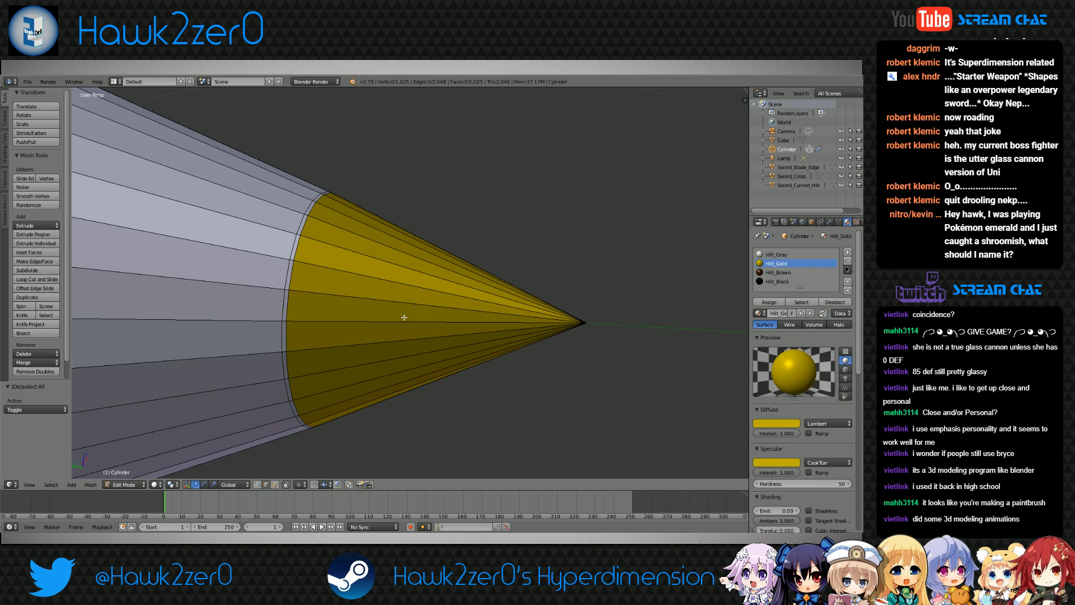
{"action": "middle_click_drag", "start_coordinate": [405, 317], "coordinate": [387, 292]}
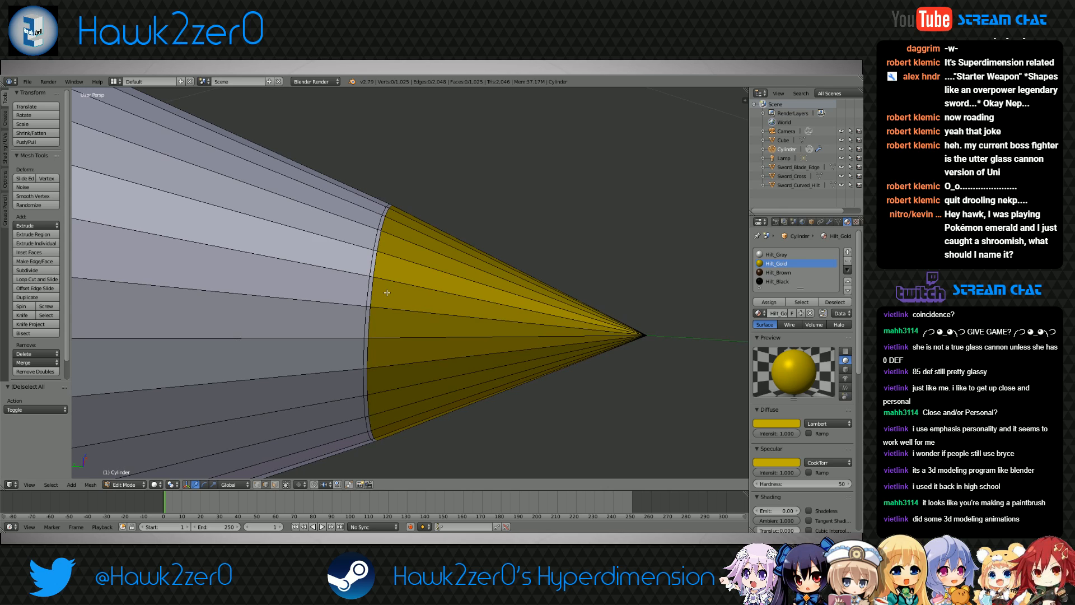
{"action": "key", "text": "ctrl+r"}
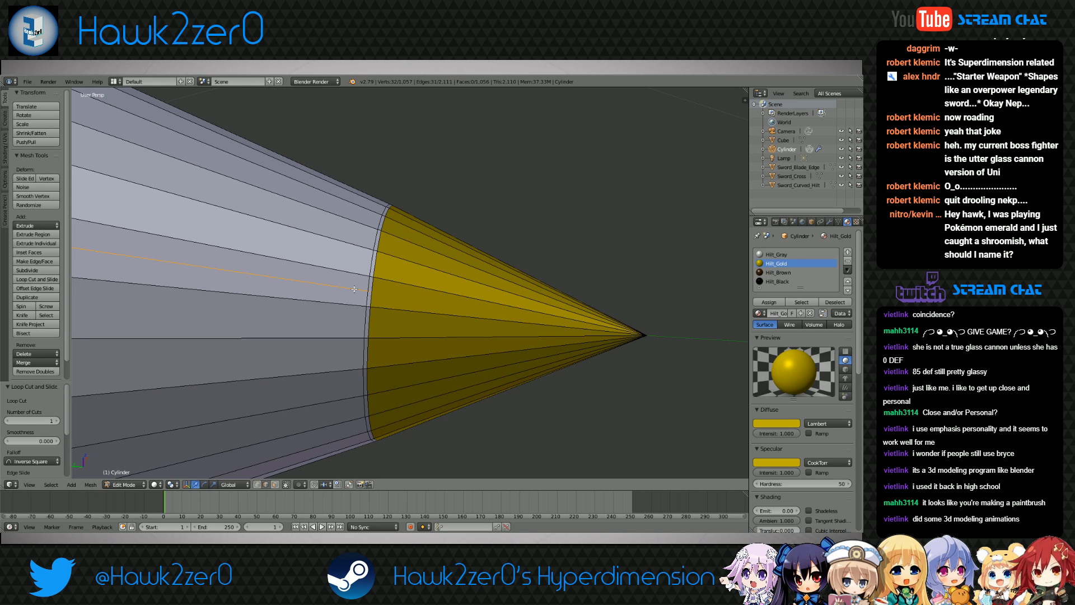
{"action": "left_click", "coordinate": [341, 267]}
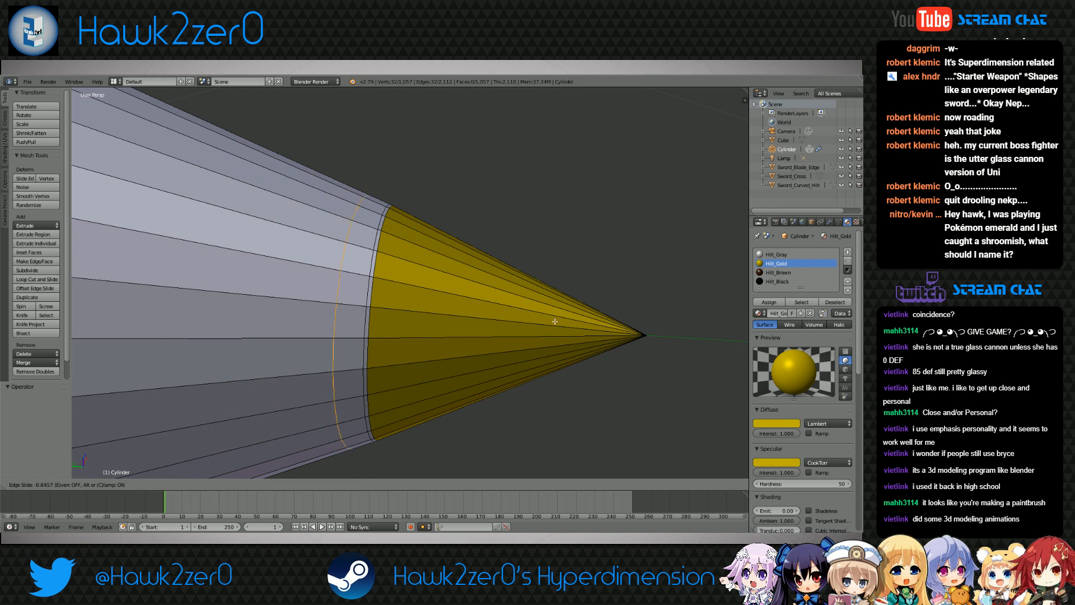
{"action": "left_click", "coordinate": [175, 360]}
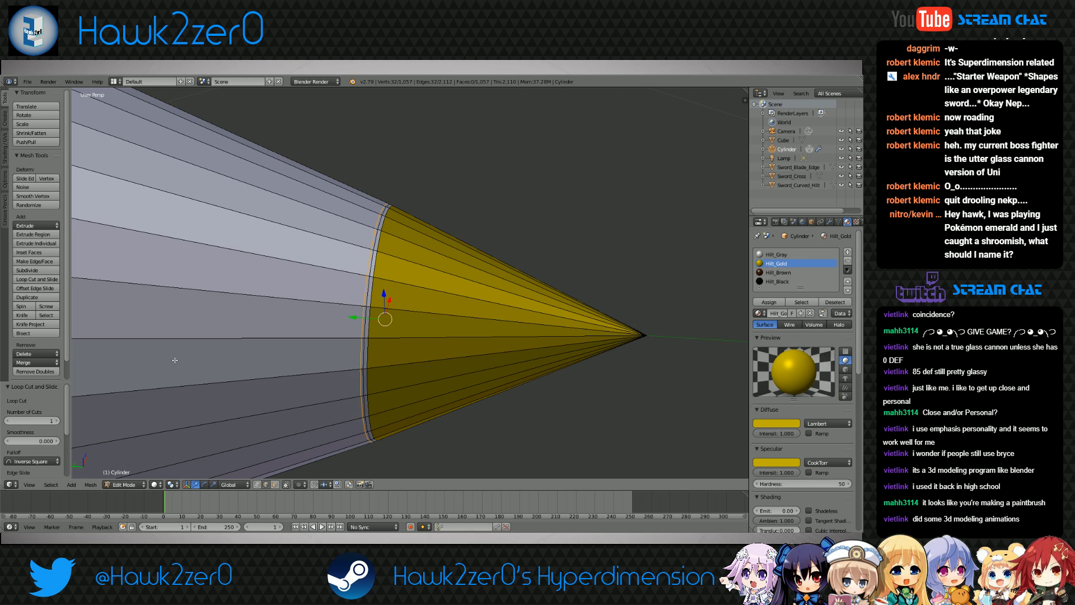
Assign the Hilt_Gold material to the thin face loop between the gray section and the gold tip
{"action": "left_click", "coordinate": [274, 485]}
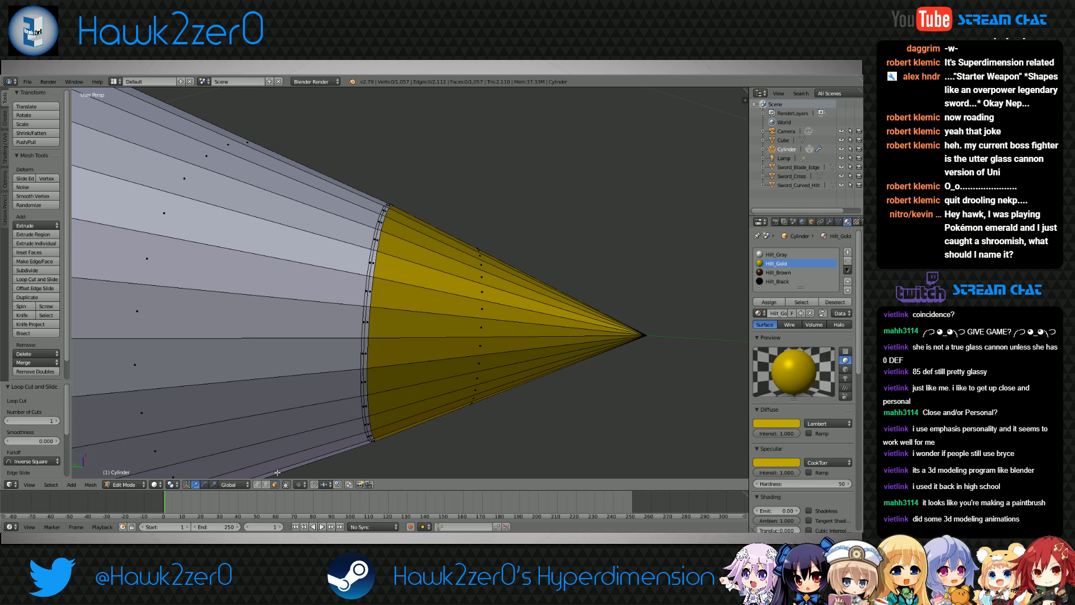
{"action": "right_click", "coordinate": [366, 406], "text": "alt"}
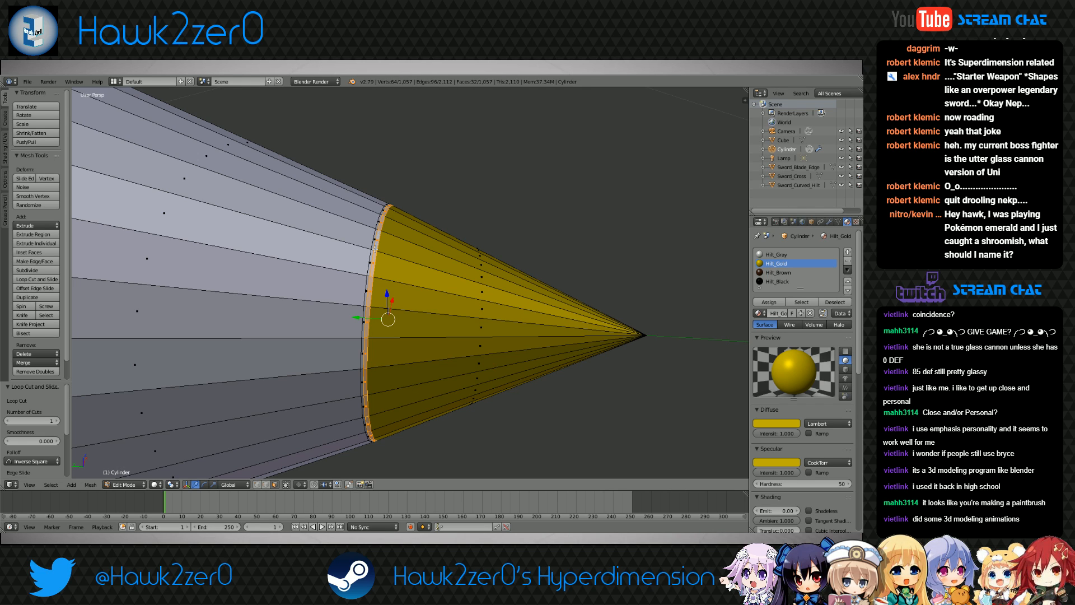
{"action": "left_click", "coordinate": [775, 303]}
{"action": "key", "text": "a"}
Examine the pommel's gold border and the whole sword in Object Mode, including from the top view
{"action": "left_click", "coordinate": [139, 485]}
{"action": "left_click", "coordinate": [136, 475]}
{"action": "scroll", "coordinate": [389, 415], "scroll_direction": "down", "scroll_amount": 9}
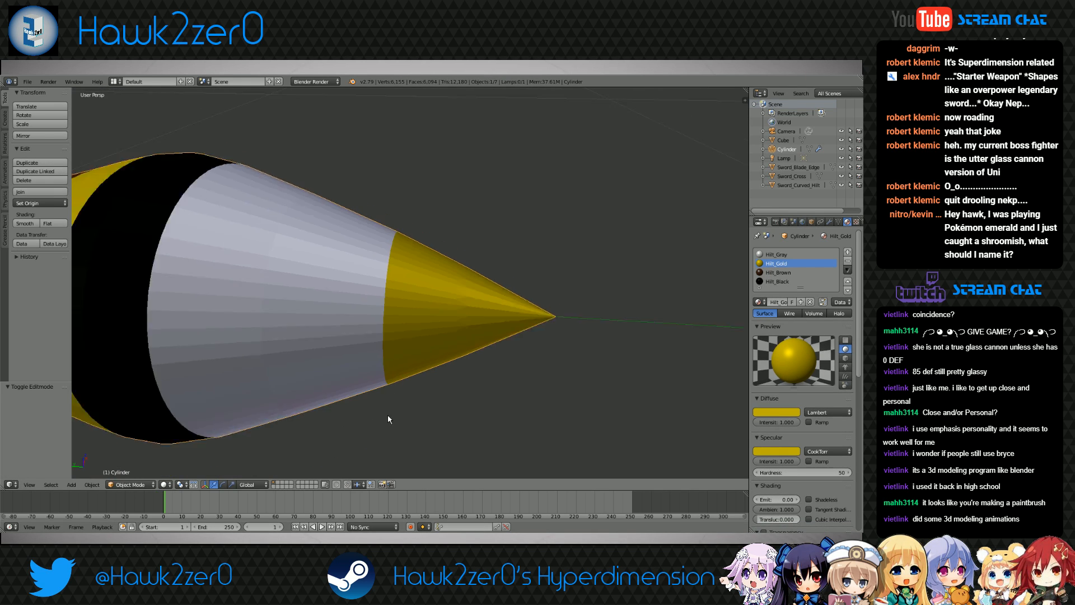
{"action": "middle_click_drag", "start_coordinate": [392, 411], "coordinate": [475, 408]}
{"action": "scroll", "coordinate": [448, 350], "scroll_direction": "down", "scroll_amount": 5}
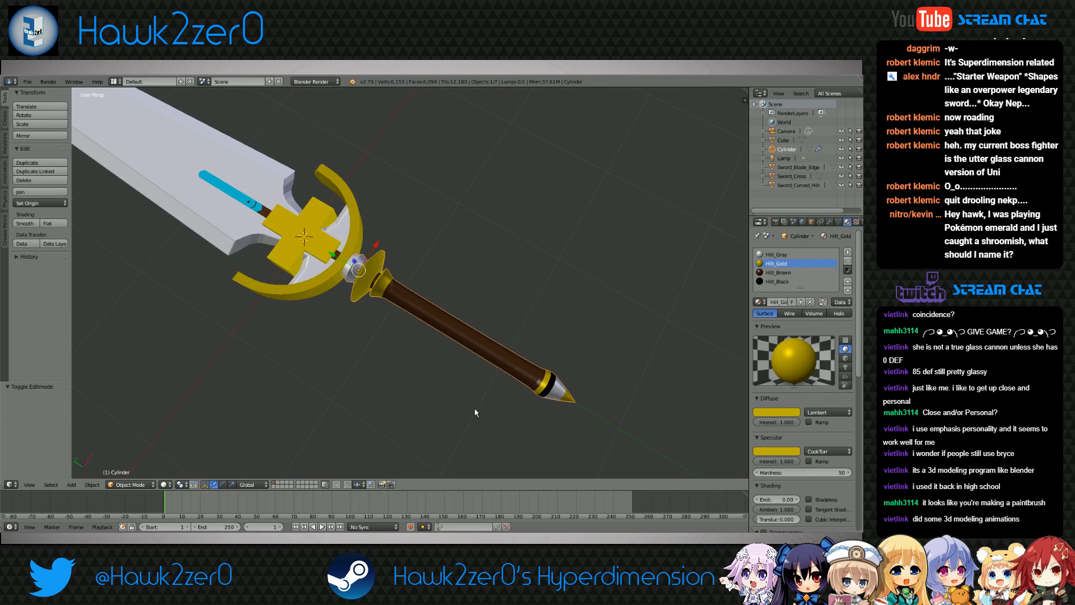
{"action": "key", "text": "a"}
{"action": "scroll", "coordinate": [371, 388], "scroll_direction": "down", "scroll_amount": 2}
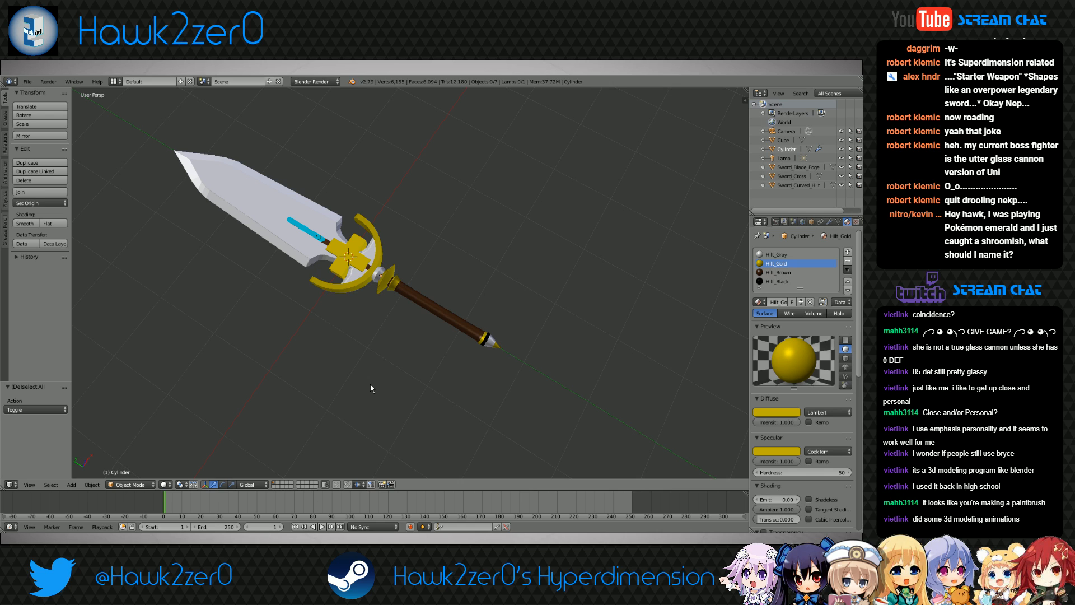
{"action": "middle_click_drag", "start_coordinate": [370, 387], "coordinate": [419, 341]}
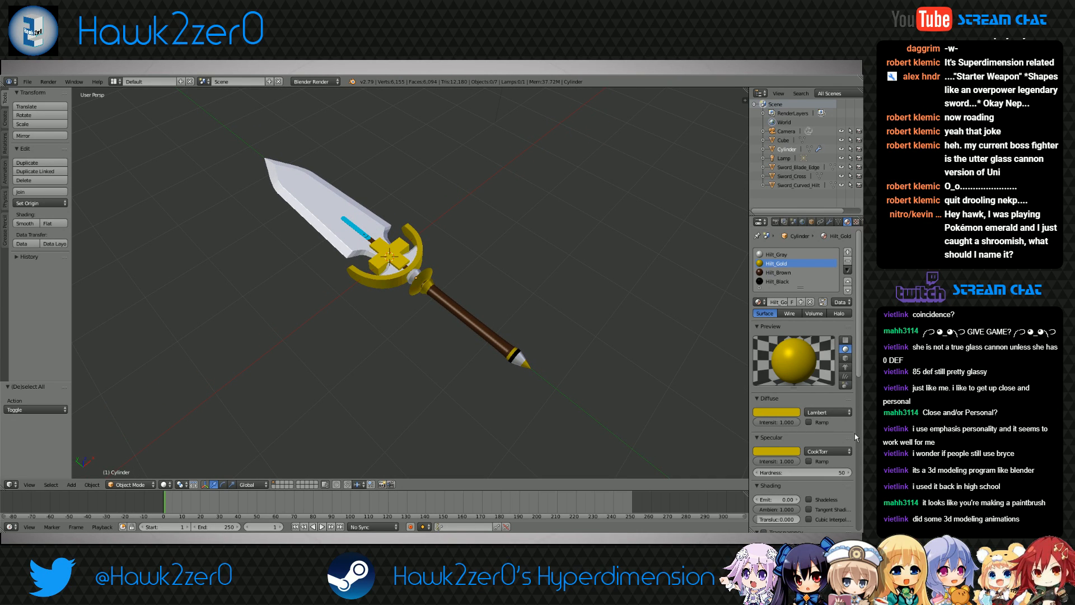
{"action": "middle_click_drag", "start_coordinate": [507, 349], "coordinate": [507, 356]}
{"action": "key", "text": "KP_7"}
{"action": "scroll", "coordinate": [486, 354], "scroll_direction": "down", "scroll_amount": 4}
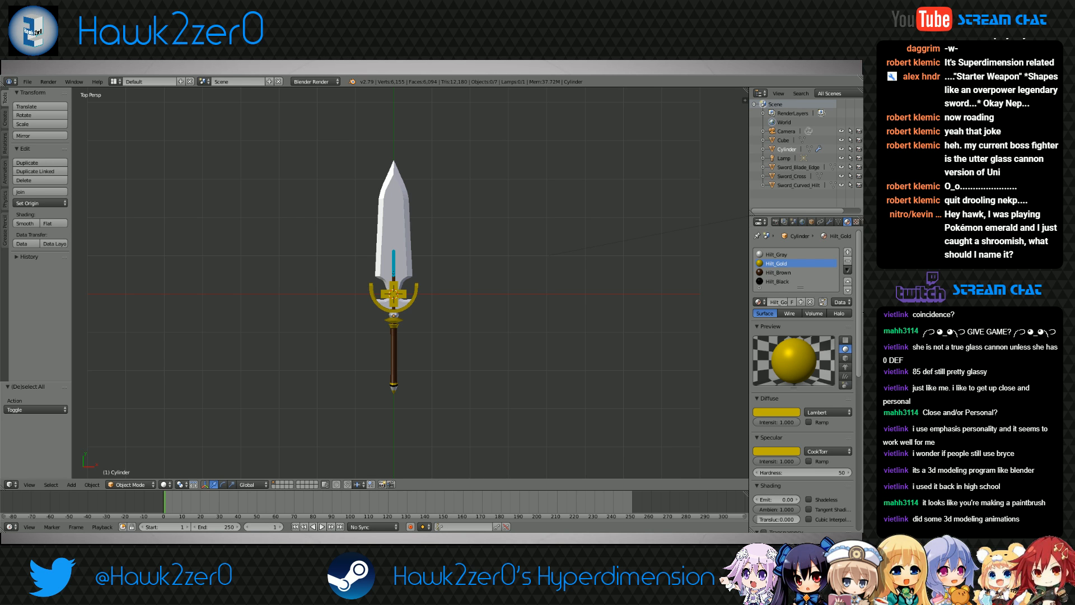
{"action": "middle_click_drag", "start_coordinate": [644, 277], "coordinate": [482, 336]}
{"action": "scroll", "coordinate": [500, 326], "scroll_direction": "up", "scroll_amount": 3}
Rename the Cylinder object as Sword_Hilt
{"action": "left_click", "coordinate": [787, 150]}
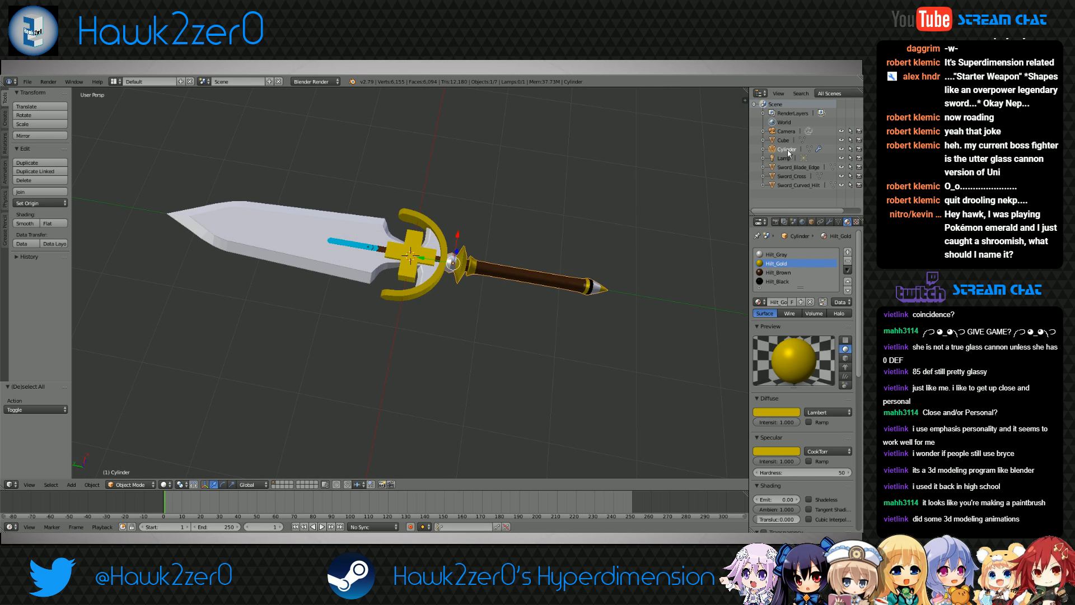
{"action": "double_click", "coordinate": [787, 149]}
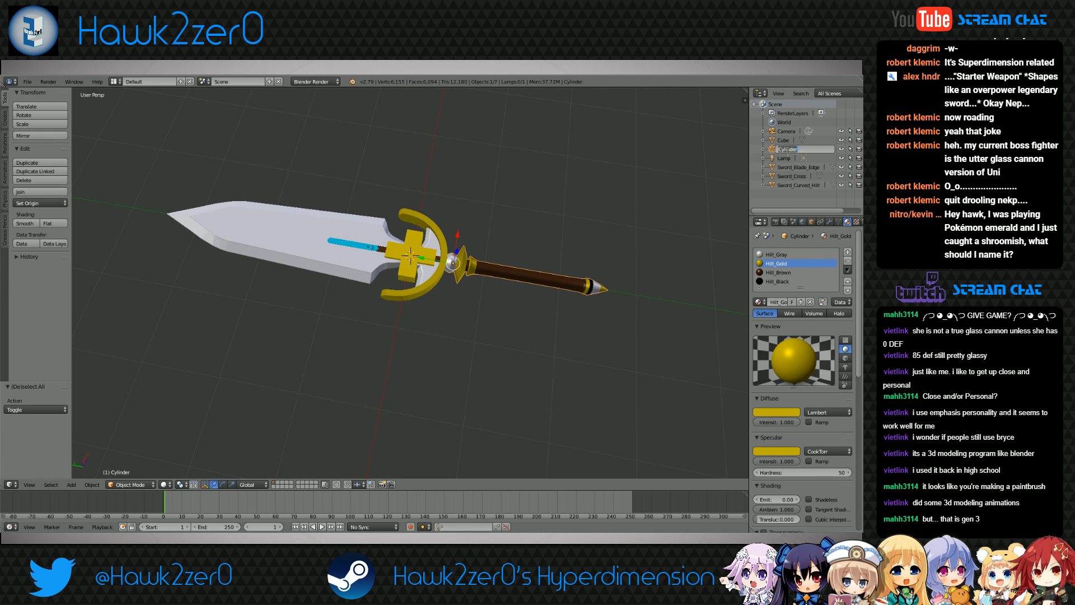
{"action": "type", "text": "Sword"}
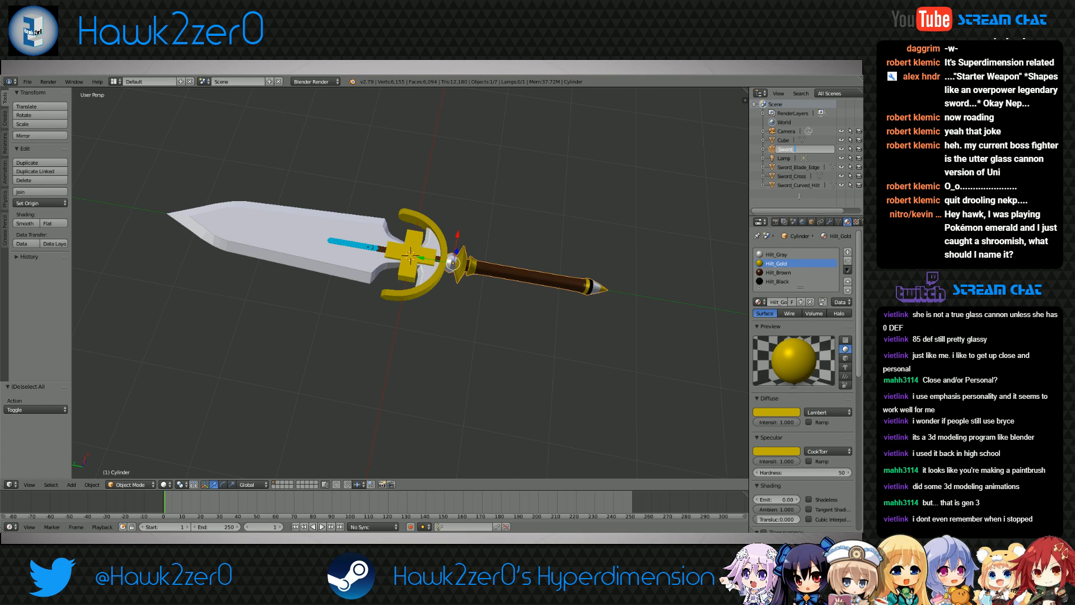
{"action": "type", "text": "_"}
{"action": "key", "text": "Return"}
{"action": "scroll", "coordinate": [525, 304], "scroll_direction": "up", "scroll_amount": 3}
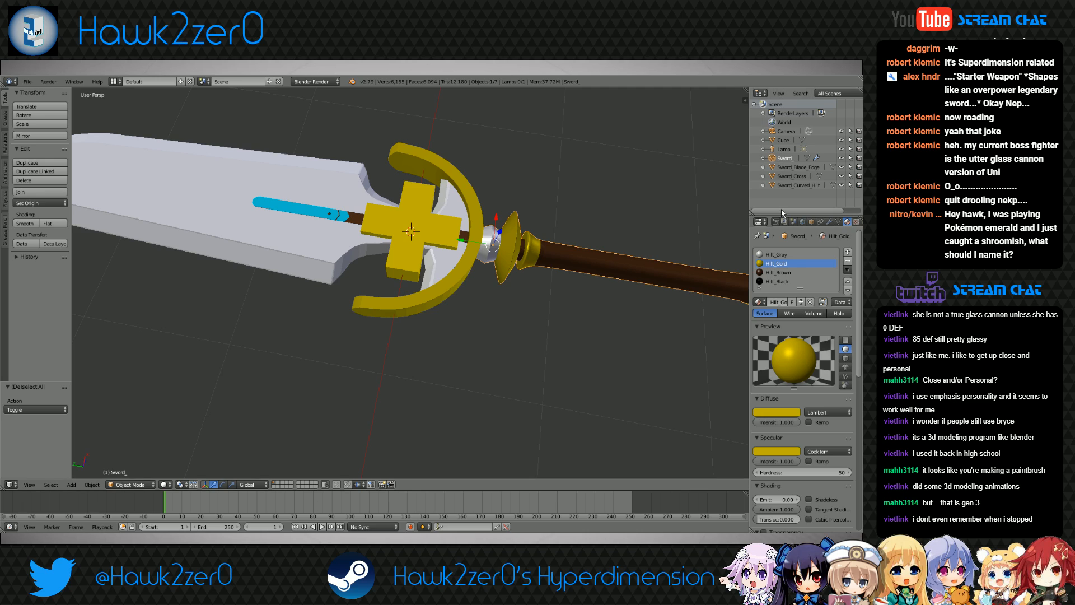
{"action": "double_click", "coordinate": [785, 159]}
{"action": "key", "text": "Right"}
{"action": "key", "text": "Return"}
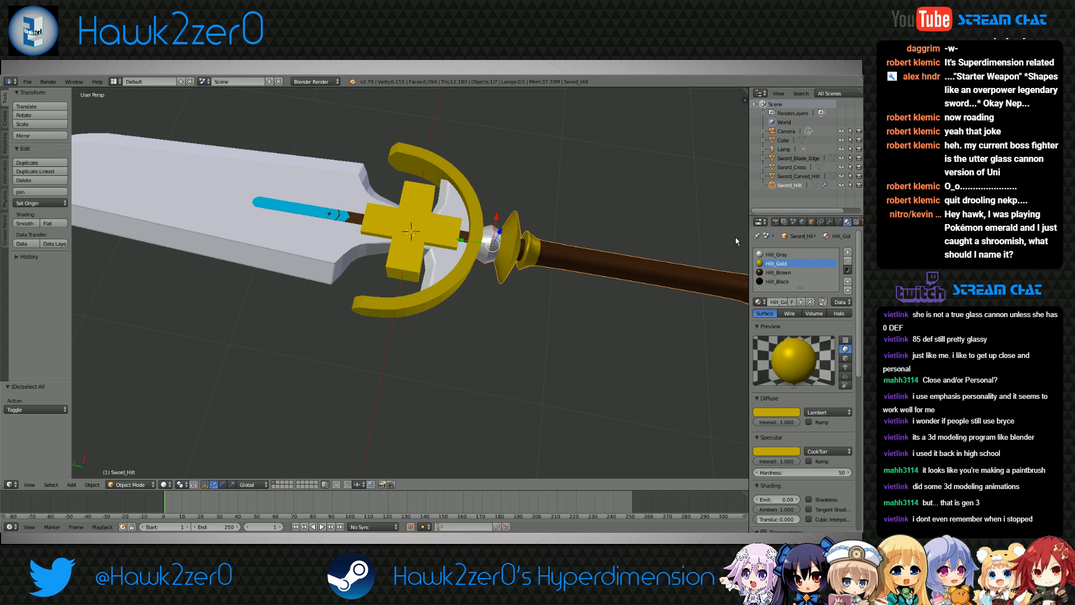
Rename the Cube object, the blue and brown decoration on the blade, as Sword_Blade_Decor
{"action": "left_click", "coordinate": [784, 140]}
{"action": "double_click", "coordinate": [786, 141]}
{"action": "type", "text": "Sword"}
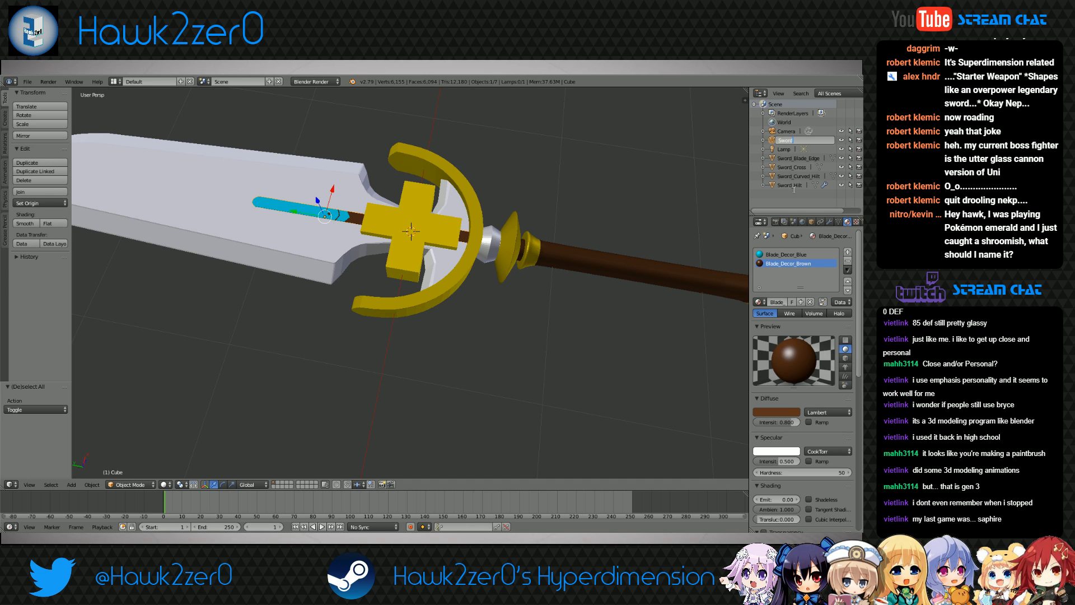
{"action": "type", "text": "_Blade_Decor"}
{"action": "key", "text": "Return"}
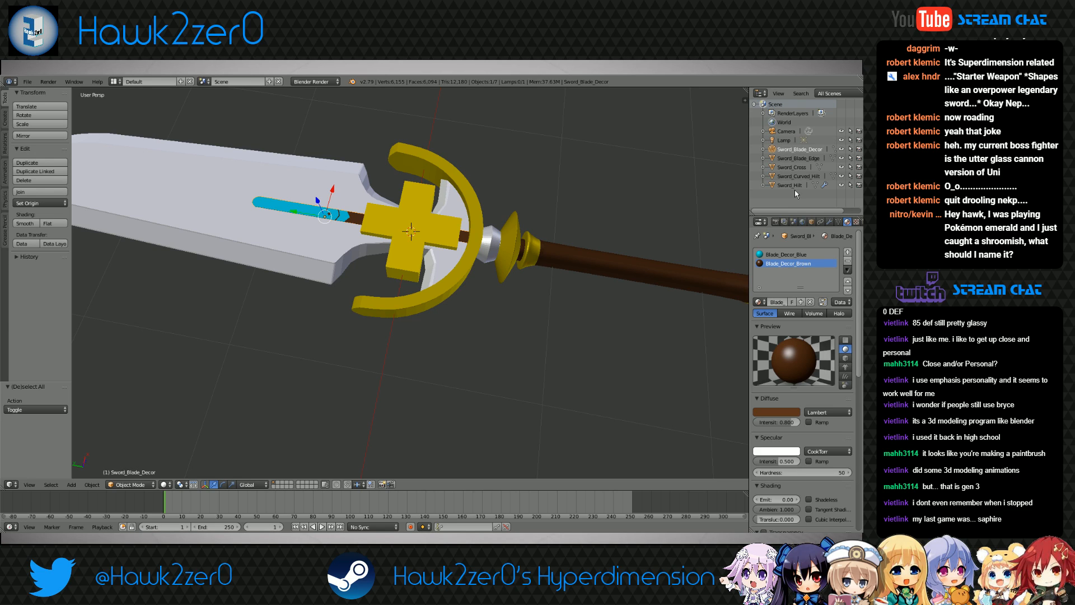
Rename the material of the blade edge object as Blade_Material
{"action": "right_click", "coordinate": [153, 198]}
{"action": "double_click", "coordinate": [780, 254]}
{"action": "type", "text": "B"}
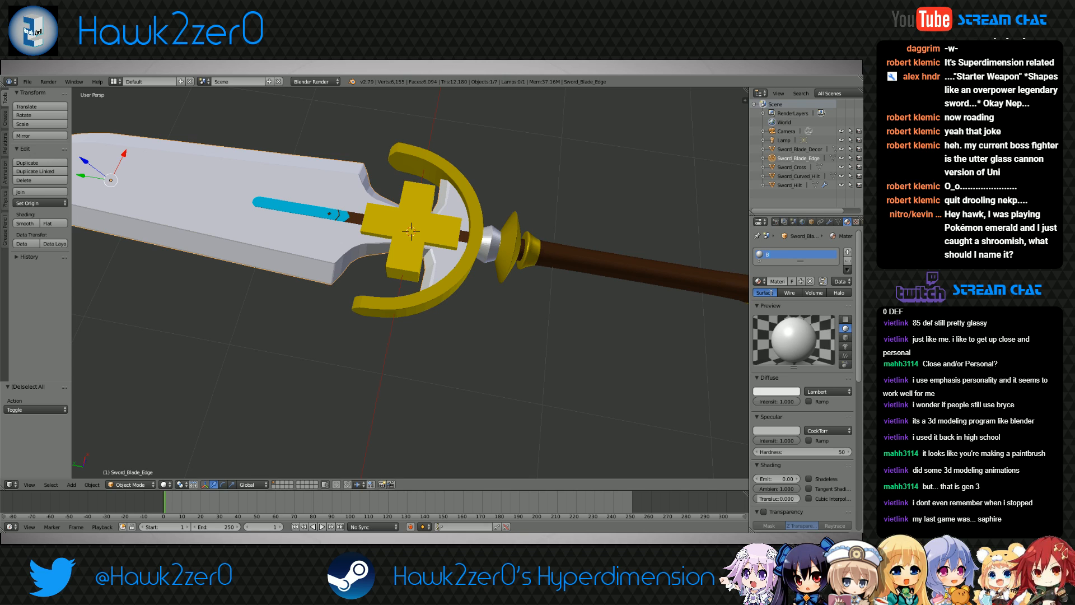
{"action": "type", "text": "lade_Material"}
{"action": "key", "text": "Return"}
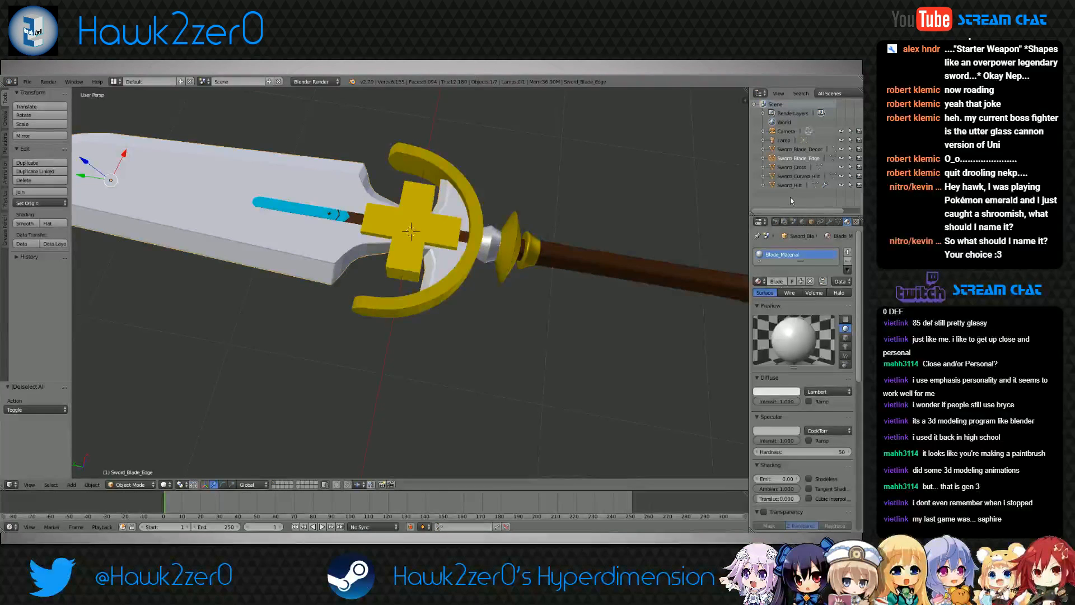
Check the materials of the blade decor, blade edge, cross, curved hilt and hilt objects one after another
{"action": "left_click", "coordinate": [801, 149]}
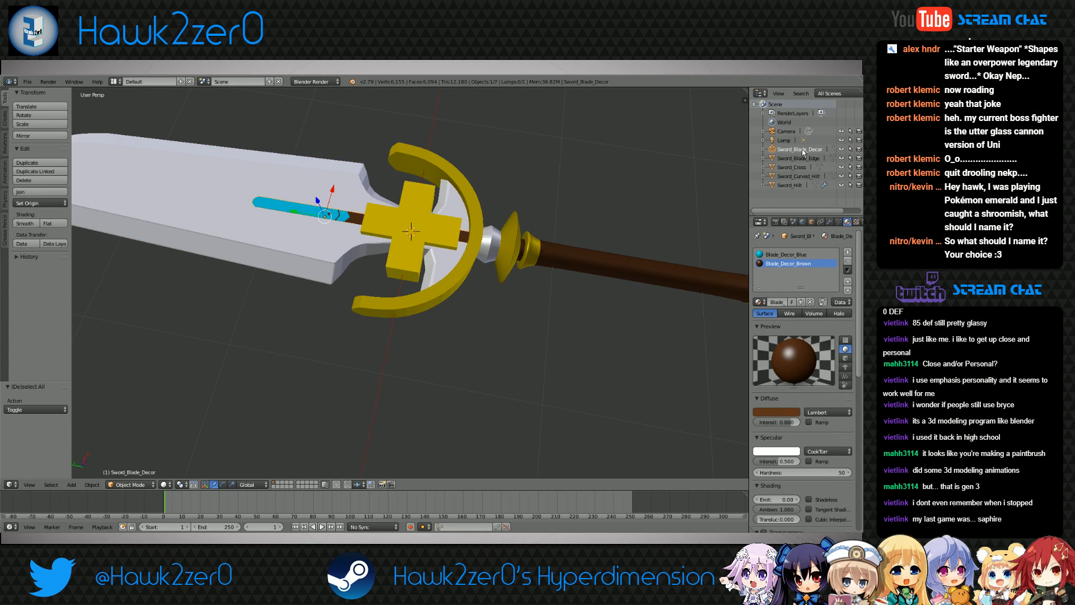
{"action": "left_click", "coordinate": [802, 159]}
{"action": "left_click", "coordinate": [796, 167]}
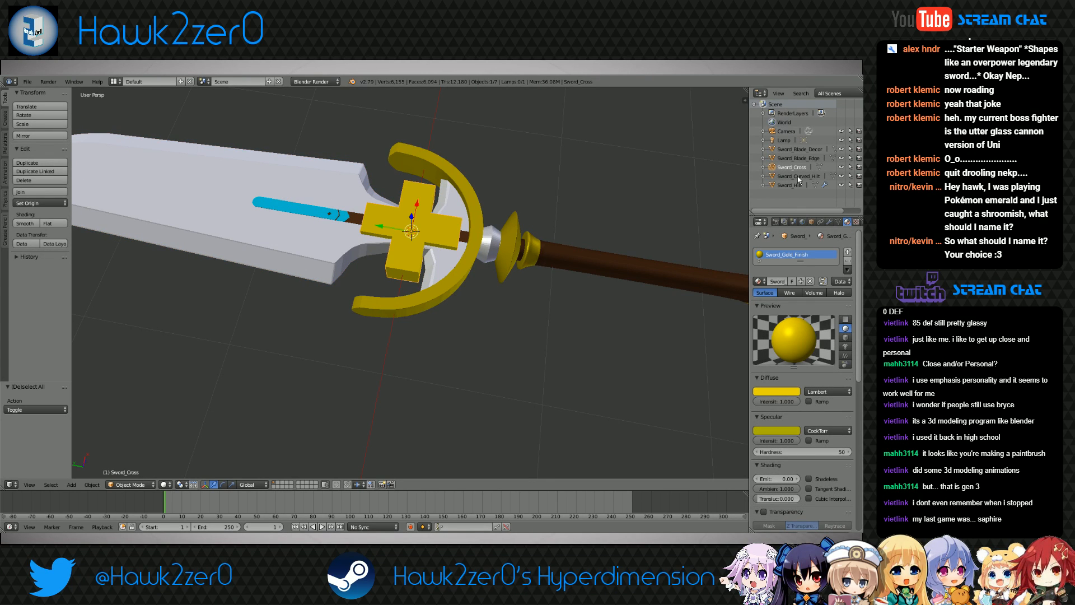
{"action": "left_click", "coordinate": [799, 177]}
{"action": "left_click", "coordinate": [797, 185]}
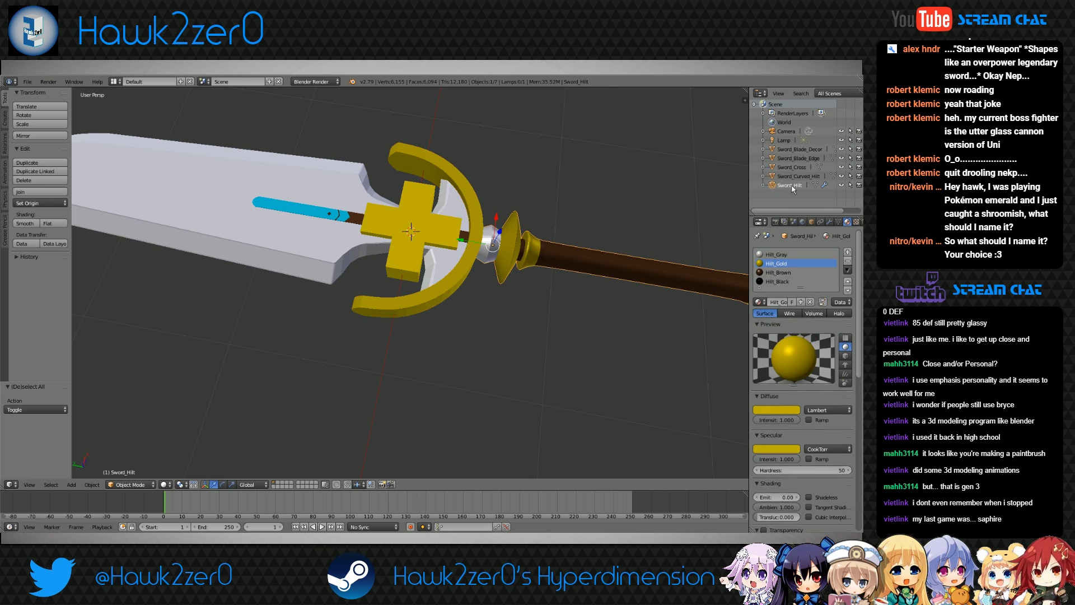
In Edit Mode, move the whole Sword_Hilt mesh about 1.507 along the Y axis, toward the blade
{"action": "scroll", "coordinate": [550, 284], "scroll_direction": "down", "scroll_amount": 2}
{"action": "middle_click_drag", "start_coordinate": [549, 284], "coordinate": [481, 272], "text": "shift"}
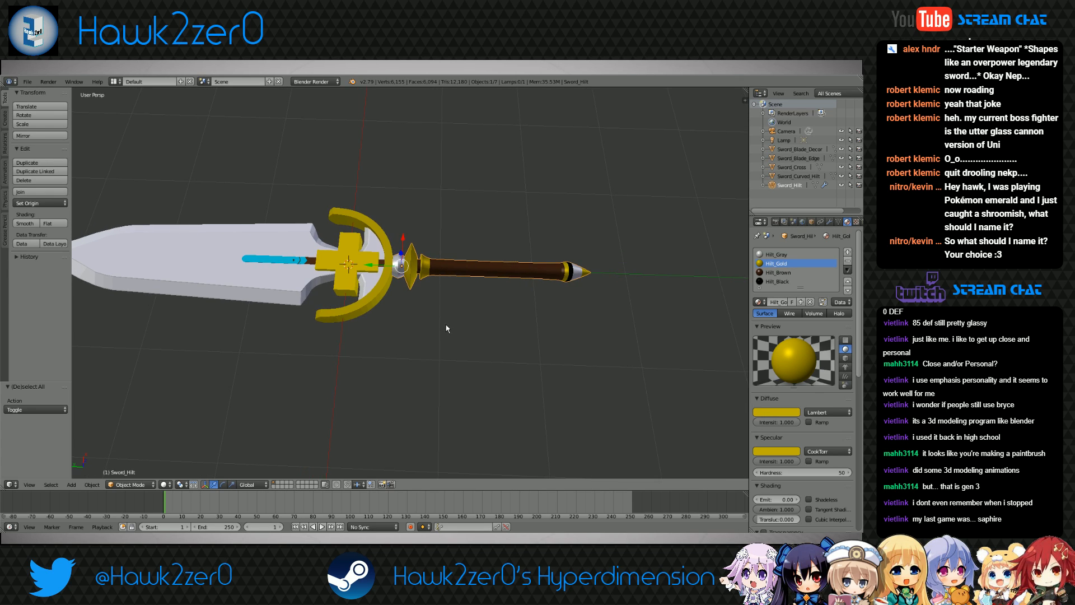
{"action": "left_click", "coordinate": [133, 485]}
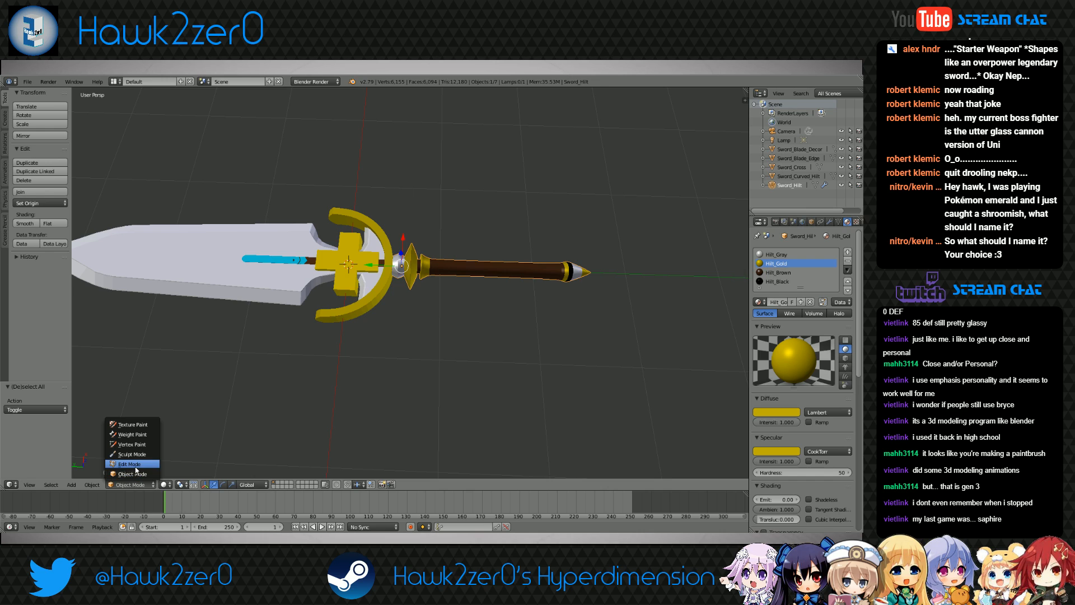
{"action": "left_click", "coordinate": [129, 464]}
{"action": "middle_click_drag", "start_coordinate": [417, 330], "coordinate": [423, 349], "text": "shift"}
{"action": "scroll", "coordinate": [423, 345], "scroll_direction": "up", "scroll_amount": 3}
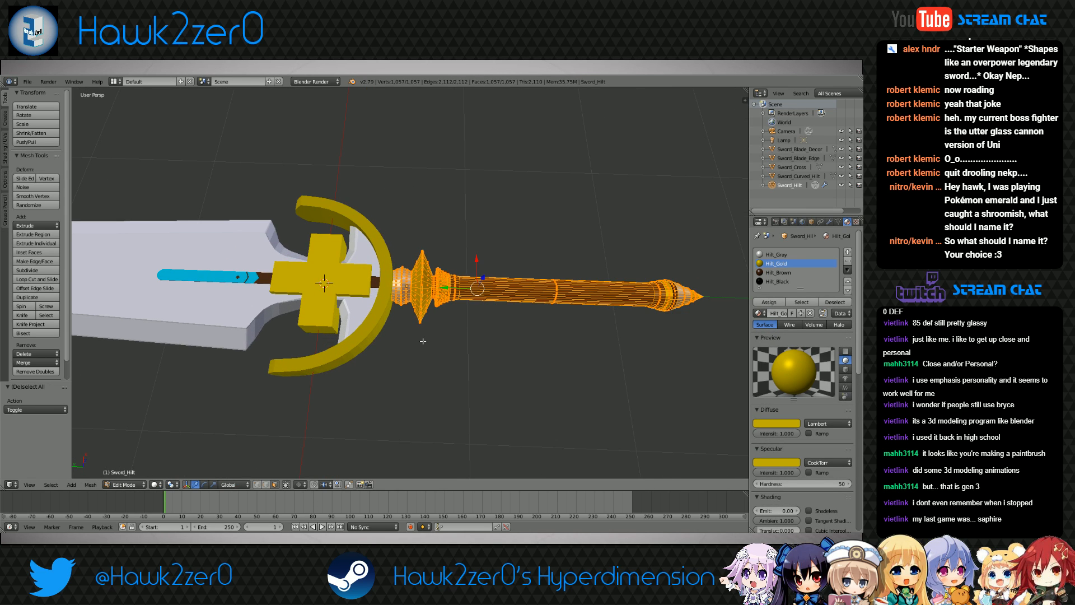
{"action": "key", "text": "g"}
{"action": "key", "text": "y"}
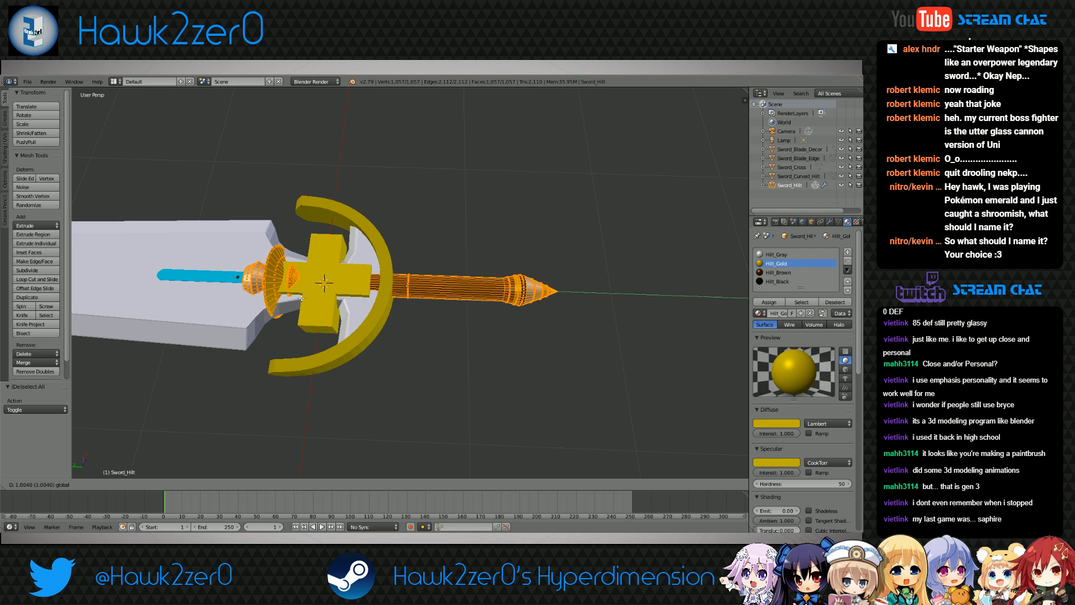
{"action": "left_click", "coordinate": [230, 310]}
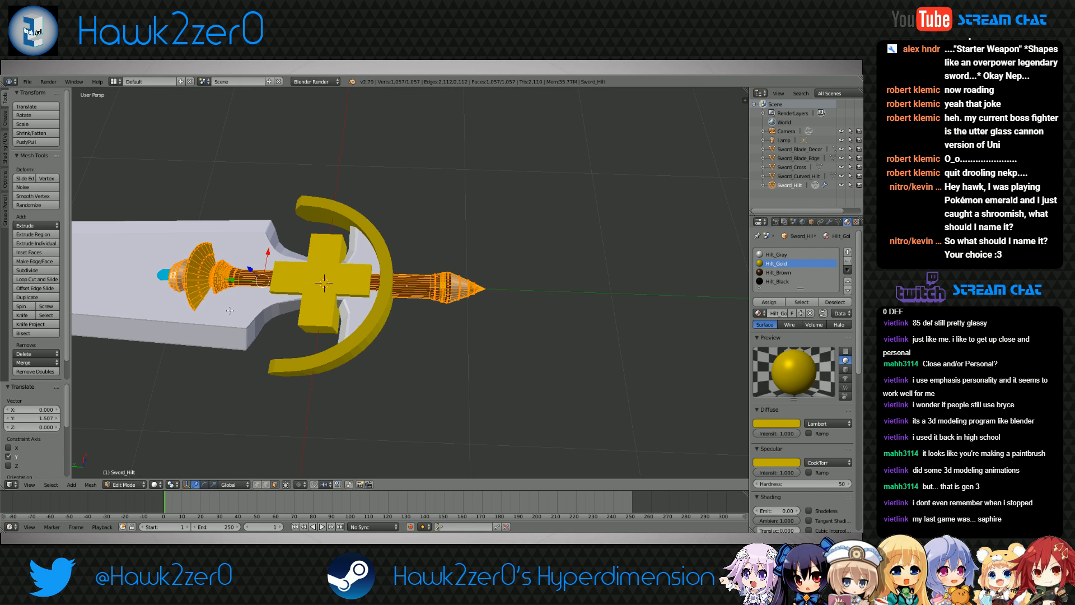
In Object Mode, move the Sword_Hilt object about -1.504 along the Y axis, back behind the curved guard
{"action": "left_click", "coordinate": [119, 485]}
{"action": "left_click", "coordinate": [130, 474]}
{"action": "key", "text": "g"}
{"action": "key", "text": "y"}
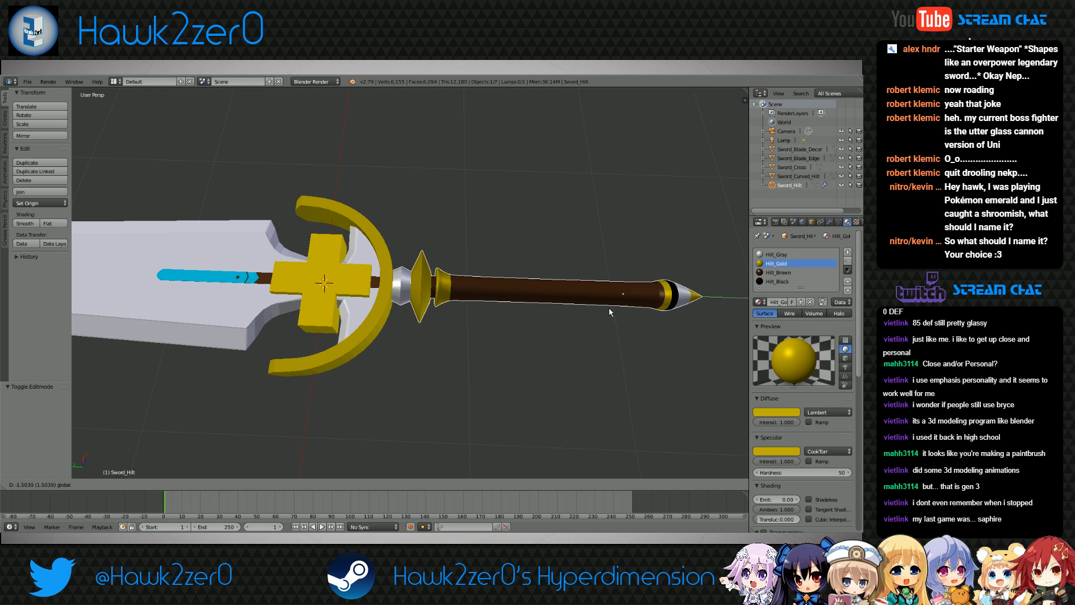
{"action": "left_click", "coordinate": [609, 307]}
{"action": "middle_click_drag", "start_coordinate": [326, 360], "coordinate": [373, 365], "text": "shift"}
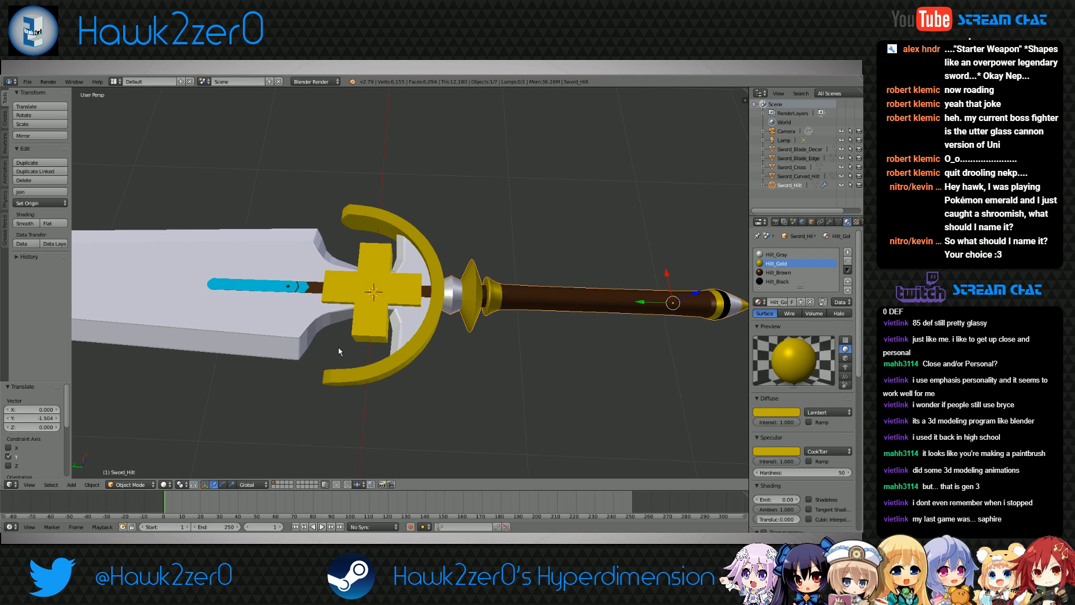
Parent Sword_Blade_Edge to Sword_Cross and Sword_Blade_Decor to Sword_Blade_Edge, using the Object parent type
{"action": "right_click", "coordinate": [368, 321]}
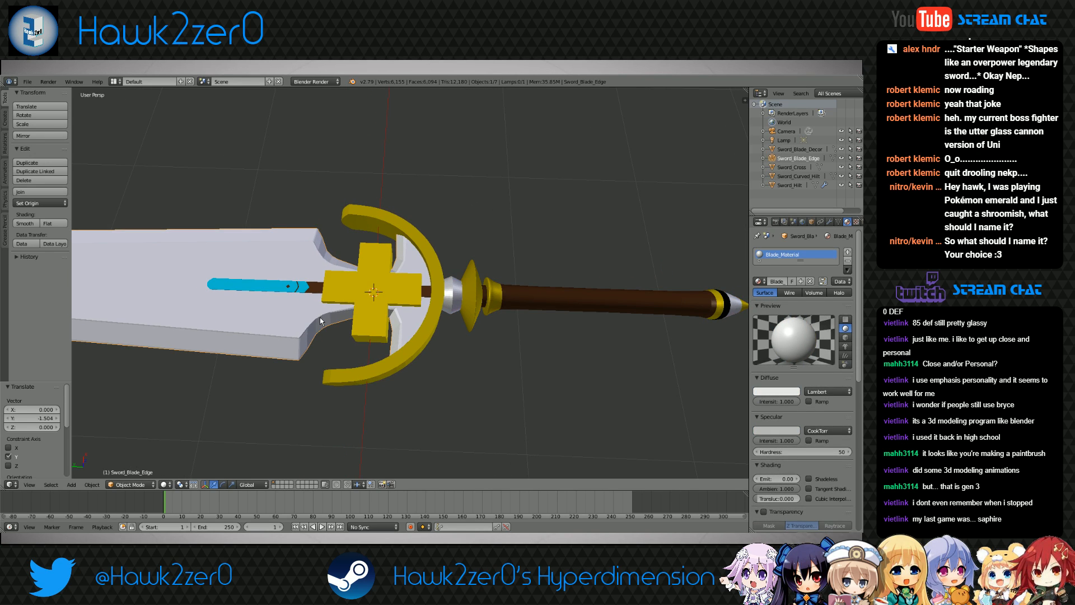
{"action": "key", "text": "ctrl+p"}
{"action": "left_click", "coordinate": [368, 319]}
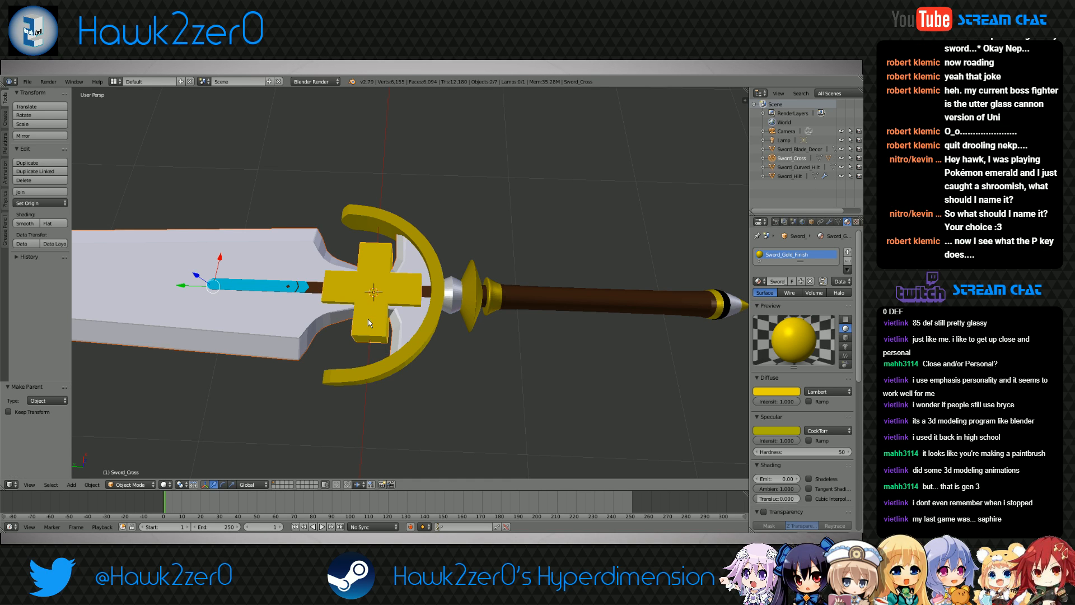
{"action": "right_click", "coordinate": [300, 304]}
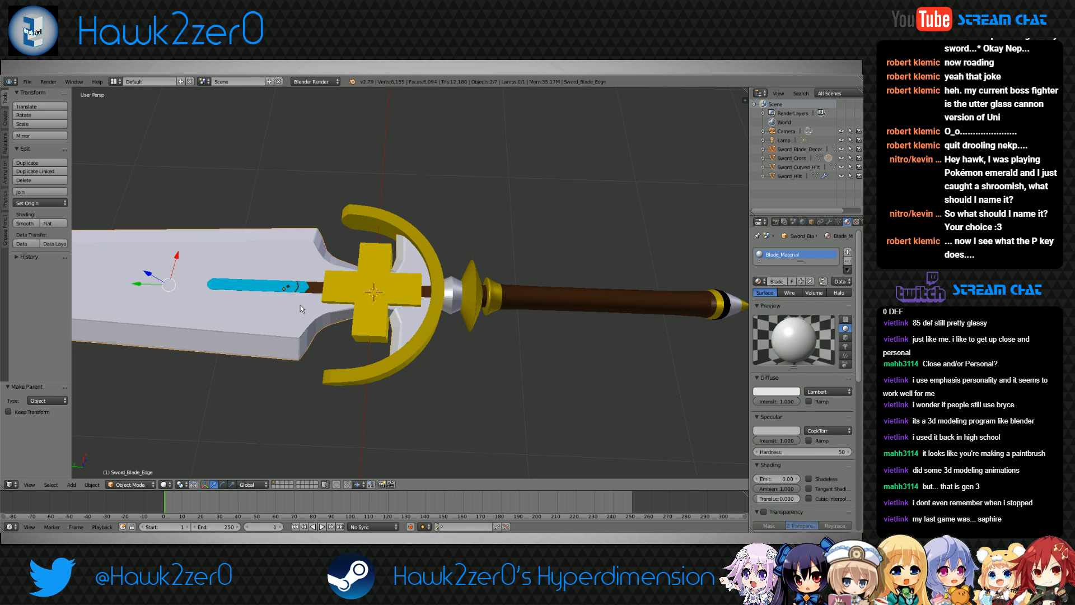
{"action": "key", "text": "ctrl+p"}
{"action": "left_click", "coordinate": [300, 305]}
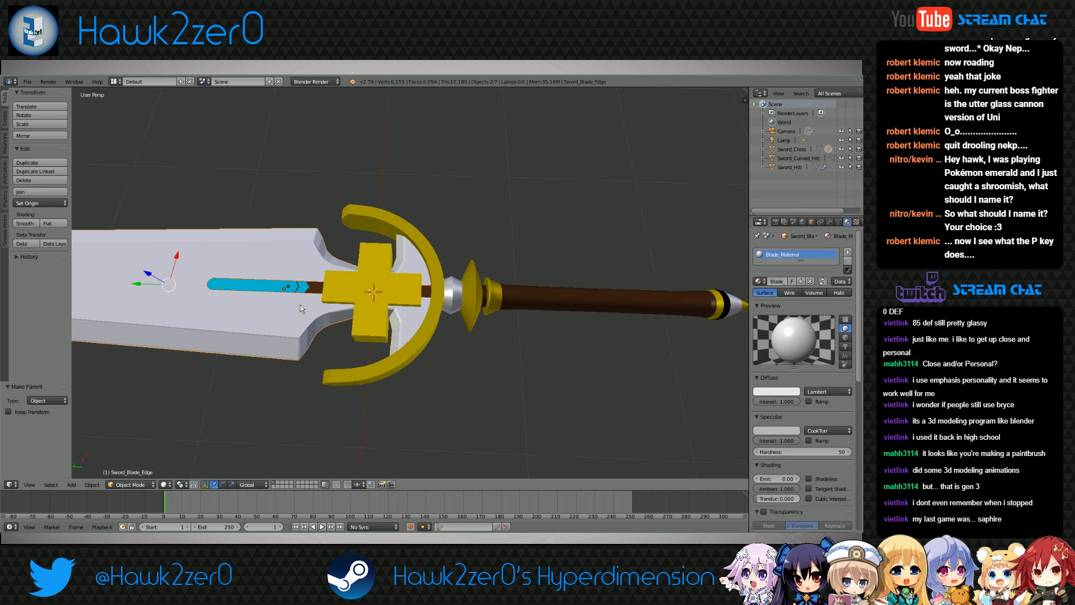
Parent Sword_Cross to Sword_Curved_Hilt and the curved hilt to Sword_Hilt, using the Object parent type
{"action": "right_click", "coordinate": [385, 285]}
{"action": "right_click", "coordinate": [432, 257]}
{"action": "key", "text": "ctrl+p"}
{"action": "left_click", "coordinate": [432, 259]}
{"action": "right_click", "coordinate": [424, 281]}
{"action": "right_click", "coordinate": [425, 280]}
{"action": "right_click", "coordinate": [467, 290], "text": "shift"}
{"action": "key", "text": "ctrl+p"}
{"action": "left_click", "coordinate": [468, 295]}
Test the parenting by rotating Sword_Hilt with all its attached parts freely about the global Z axis
{"action": "scroll", "coordinate": [476, 305], "scroll_direction": "down", "scroll_amount": 4}
{"action": "key", "text": "r"}
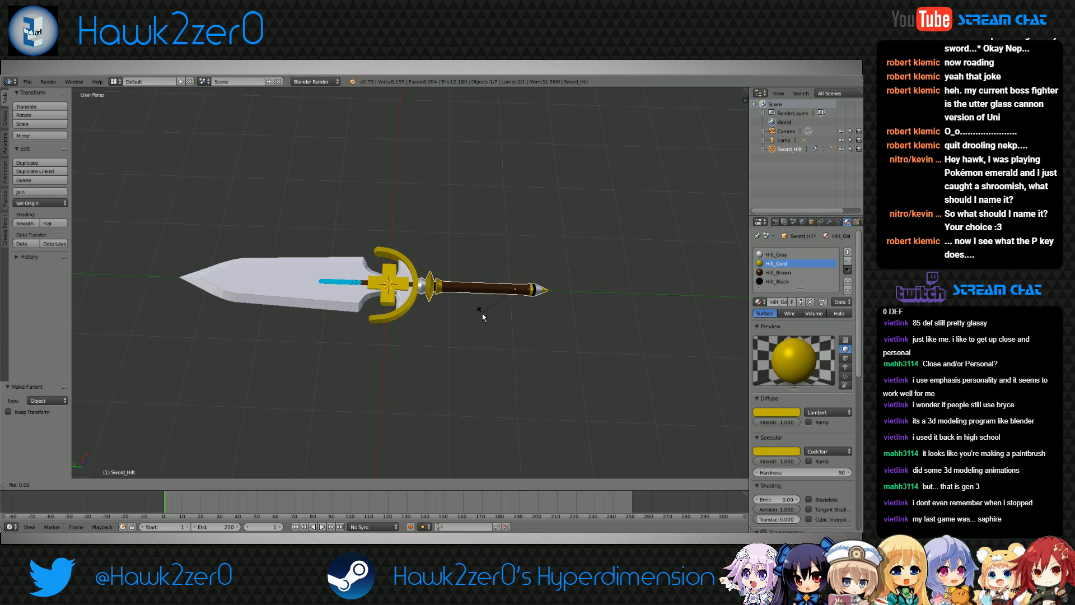
{"action": "key", "text": "z"}
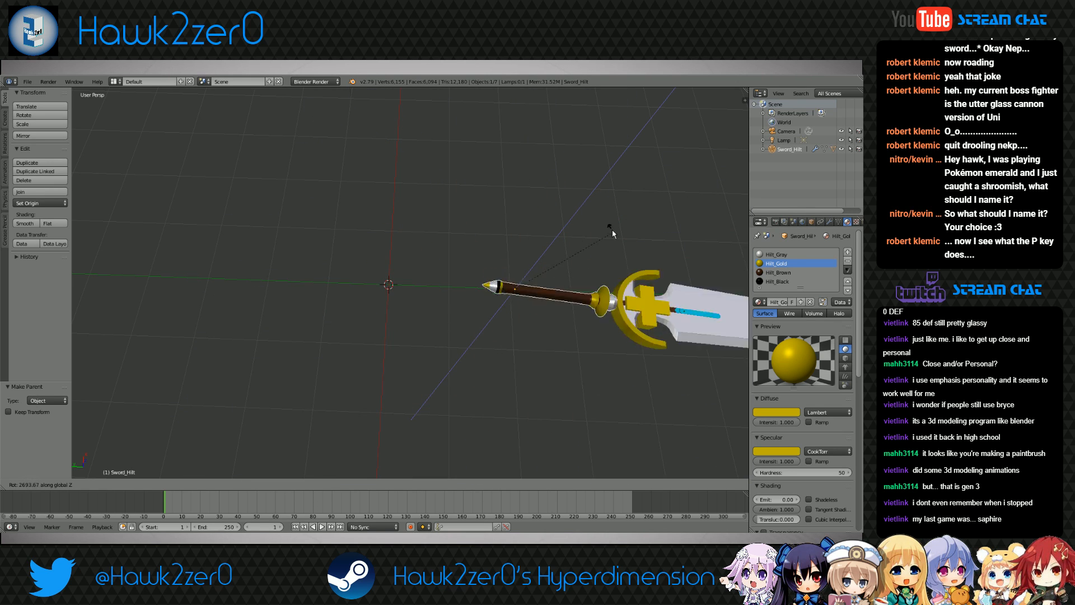
{"action": "left_click", "coordinate": [447, 291]}
{"action": "middle_click_drag", "start_coordinate": [447, 291], "coordinate": [421, 314]}
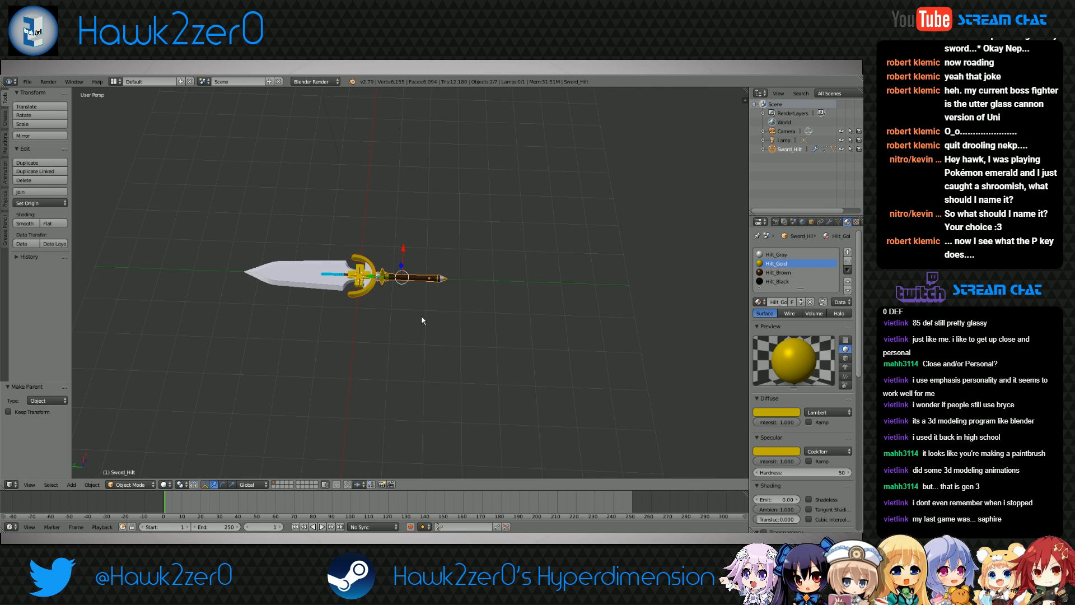
{"action": "key", "text": "r"}
{"action": "key", "text": "z"}
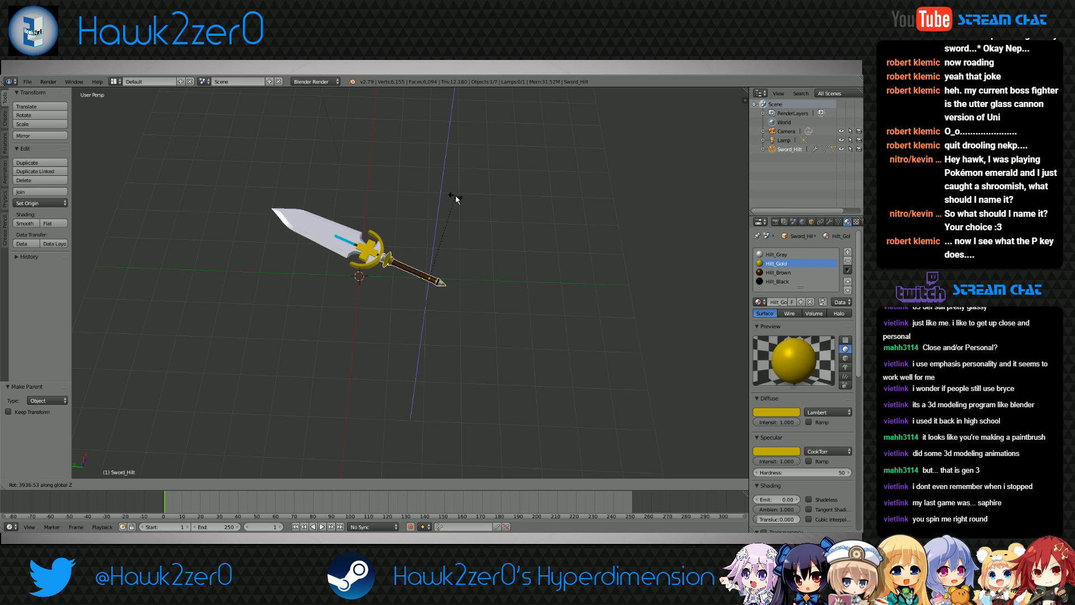
{"action": "left_click", "coordinate": [437, 203]}
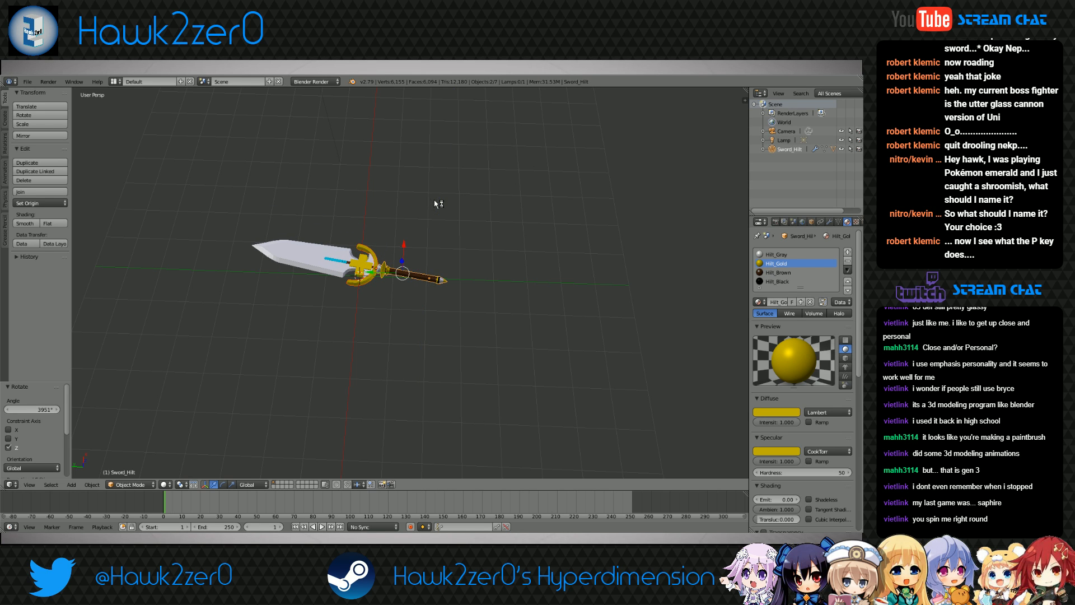
Duplicate only the Sword_Hilt object in place, leaving the copy at the original position
{"action": "scroll", "coordinate": [434, 199], "scroll_direction": "up", "scroll_amount": 5}
{"action": "middle_click_drag", "start_coordinate": [354, 246], "coordinate": [343, 334]}
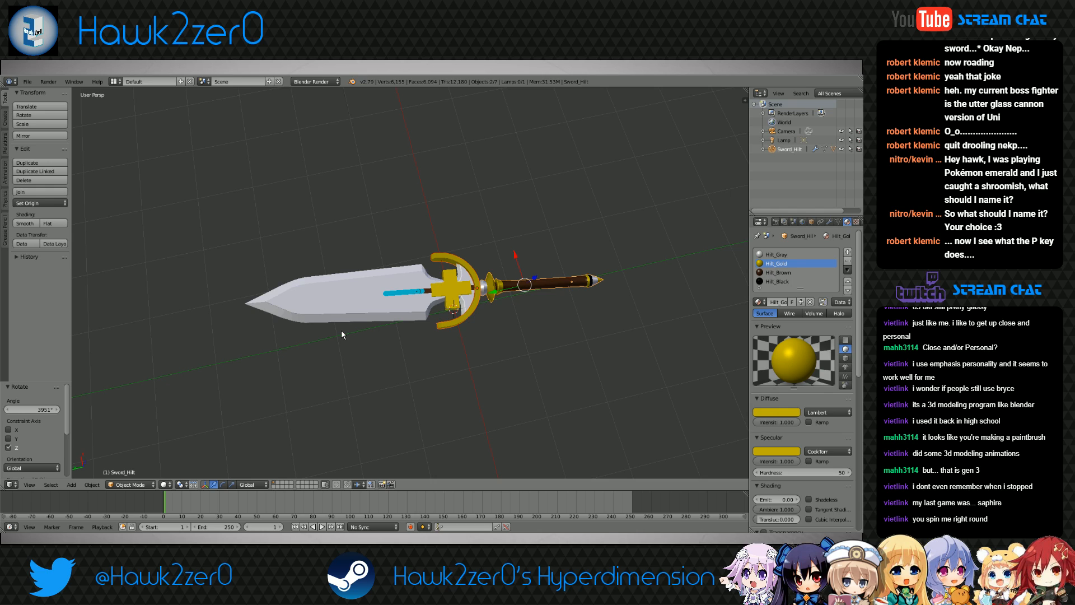
{"action": "middle_click_drag", "start_coordinate": [342, 335], "coordinate": [314, 272], "text": "shift"}
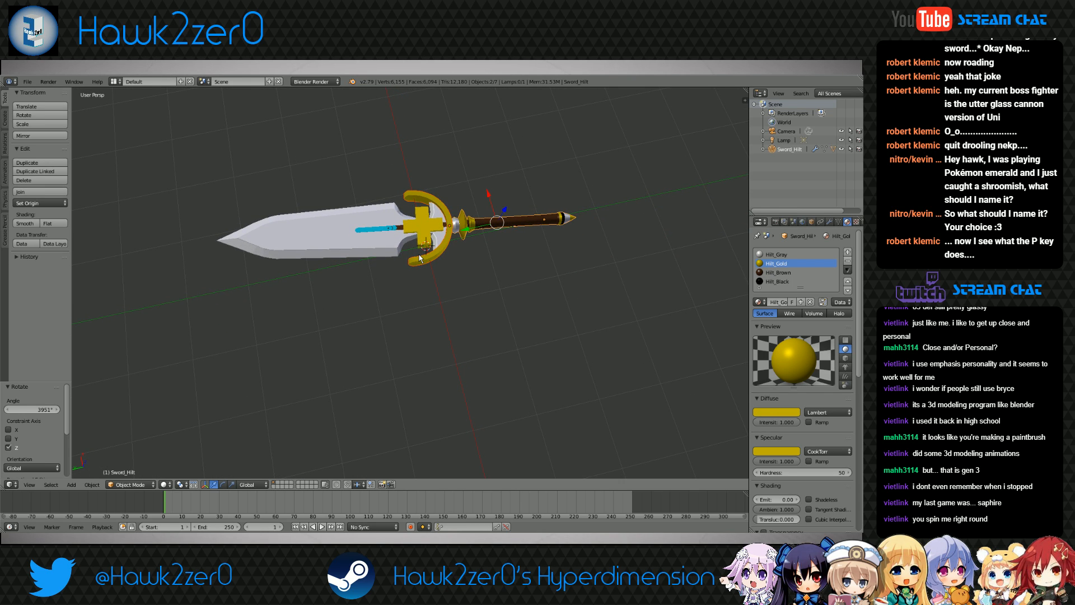
{"action": "scroll", "coordinate": [459, 264], "scroll_direction": "up", "scroll_amount": 2}
{"action": "right_click", "coordinate": [295, 229]}
{"action": "middle_click_drag", "start_coordinate": [295, 230], "coordinate": [328, 251]}
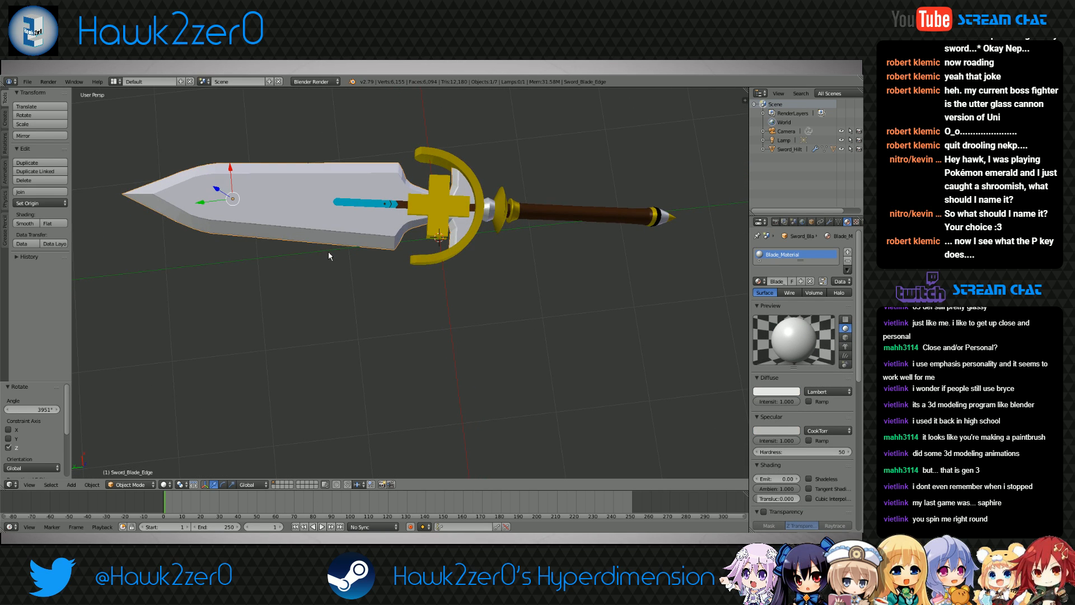
{"action": "right_click", "coordinate": [554, 216]}
{"action": "key", "text": "shift+d"}
{"action": "right_click", "coordinate": [554, 216]}
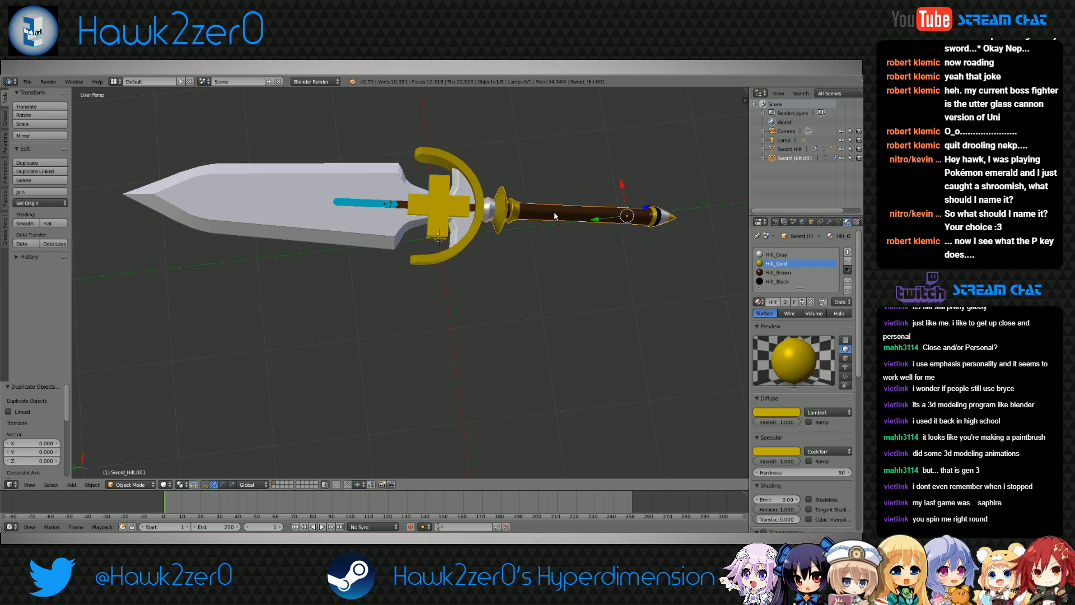
Undo the hilt duplicate and the sword's rotation about the Z axis
{"action": "left_click", "coordinate": [616, 181]}
{"action": "key", "text": "ctrl+z"}
{"action": "key", "text": "ctrl+z"}
{"action": "key", "text": "ctrl+z"}
{"action": "key", "text": "ctrl+z"}
{"action": "key", "text": "ctrl+z"}
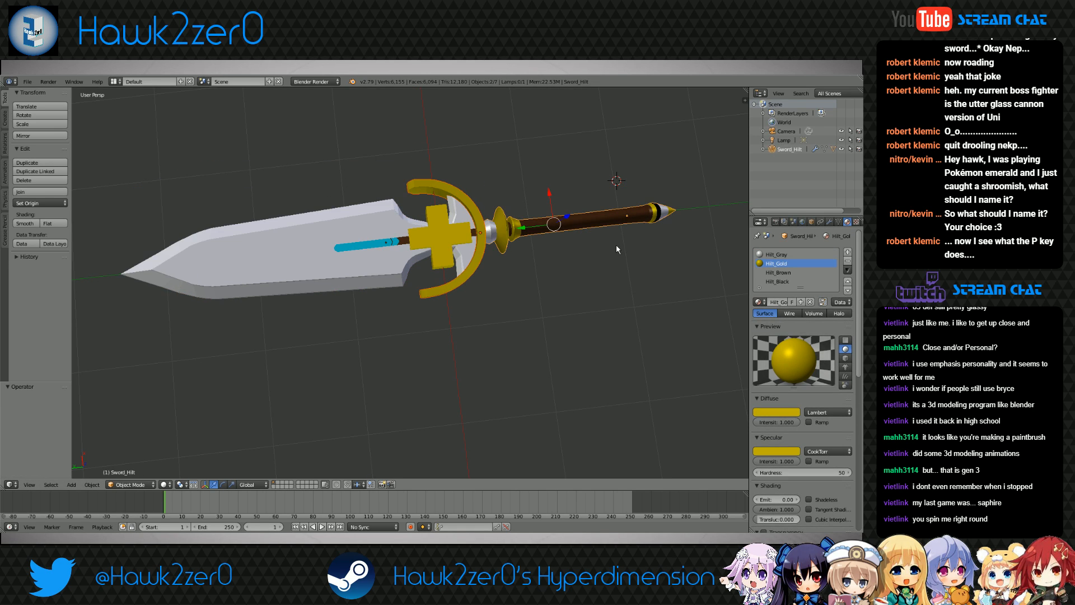
Duplicate the Sword_Hilt object and place the copy about -1.162 along the X axis, beside the sword
{"action": "middle_click_drag", "start_coordinate": [616, 247], "coordinate": [607, 246]}
{"action": "right_click", "coordinate": [535, 241]}
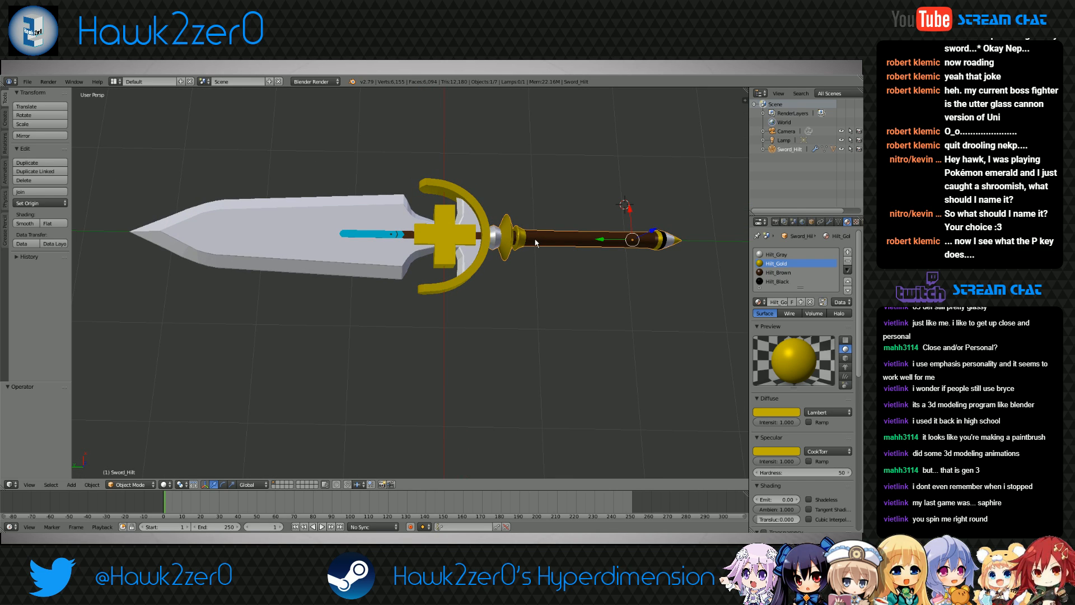
{"action": "key", "text": "r"}
{"action": "right_click", "coordinate": [629, 249]}
{"action": "key", "text": "shift+d"}
{"action": "left_click", "coordinate": [582, 355]}
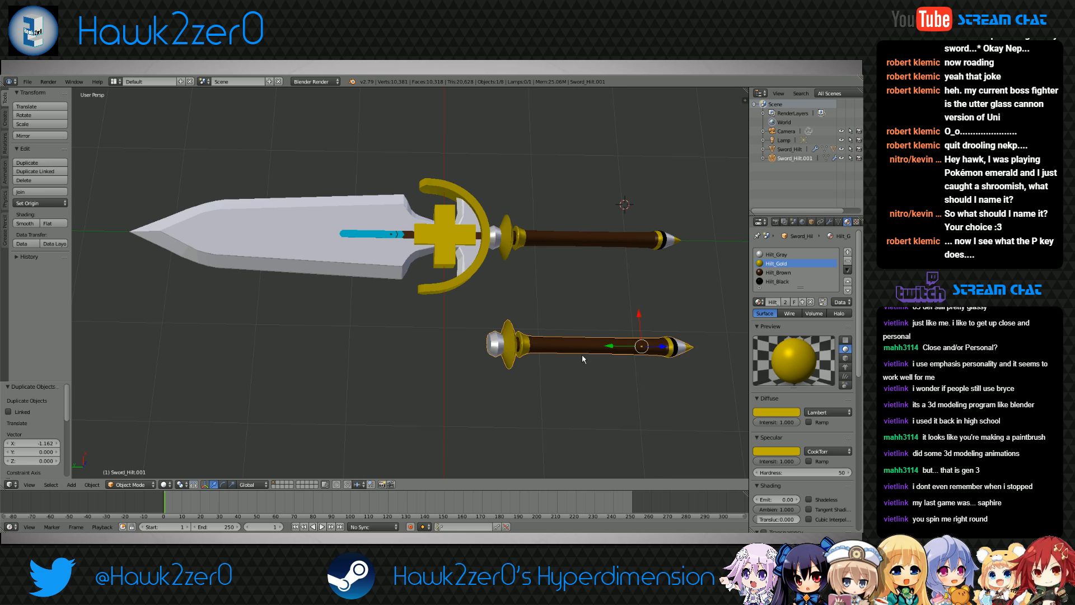
Move the hilt copy 2.233 along the Y axis so it lies beside the blade's base
{"action": "key", "text": "g"}
{"action": "key", "text": "y"}
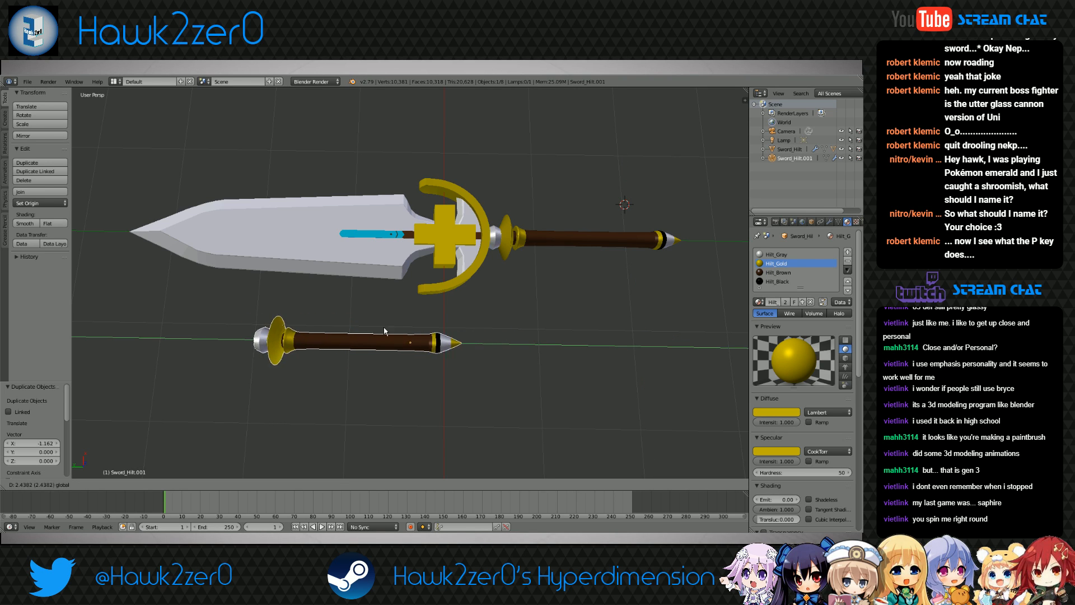
{"action": "left_click", "coordinate": [404, 326]}
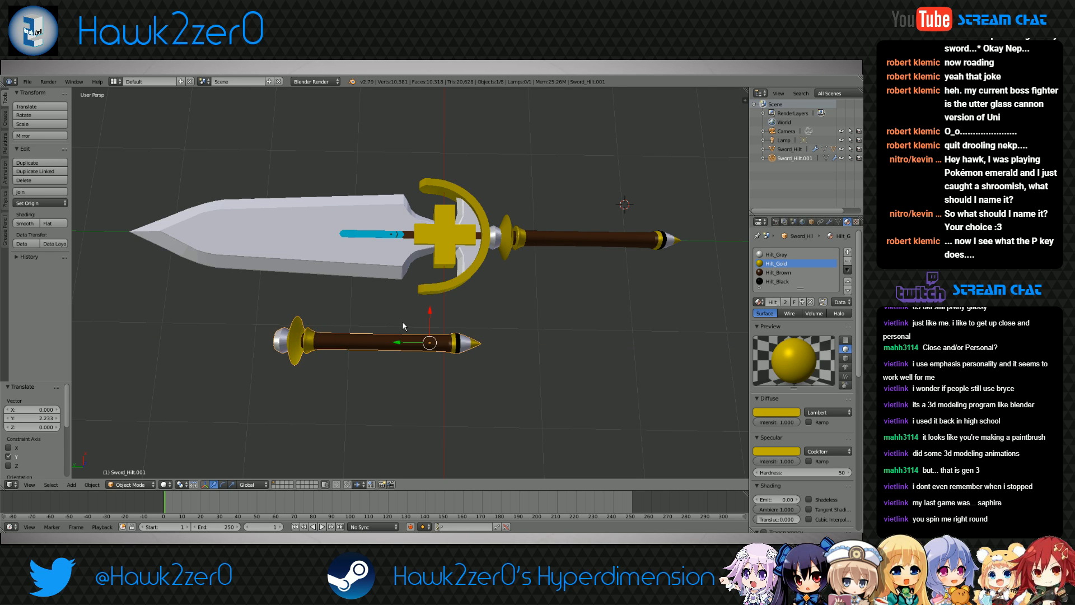
Try to lengthen Sword_Blade_Edge by scaling it 1.588 along Y and moving it 1.560 along Y
{"action": "scroll", "coordinate": [452, 313], "scroll_direction": "down", "scroll_amount": 4}
{"action": "right_click", "coordinate": [368, 240]}
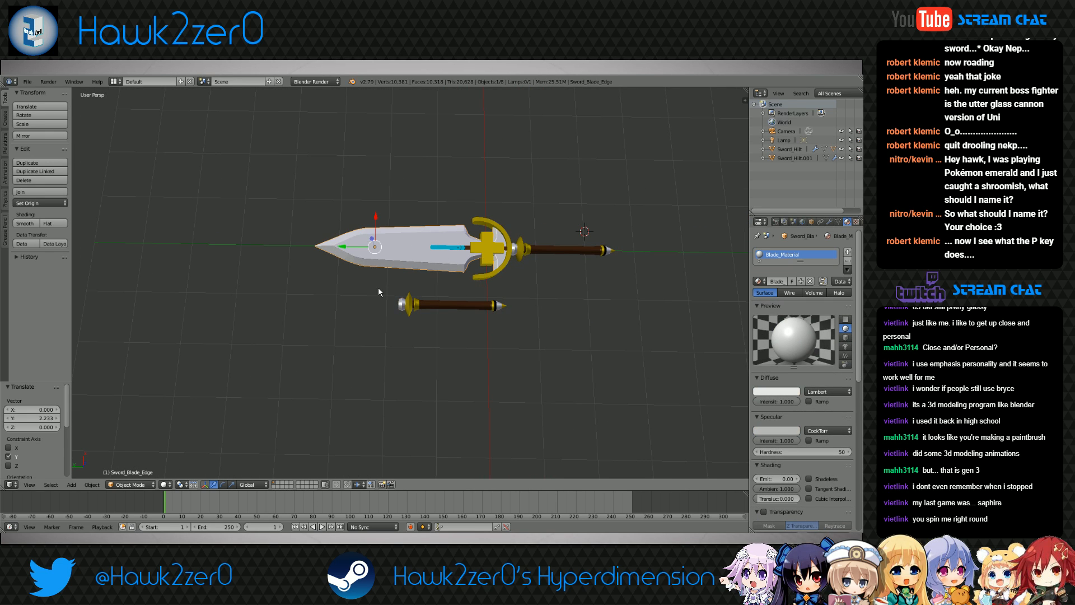
{"action": "key", "text": "s"}
{"action": "key", "text": "y"}
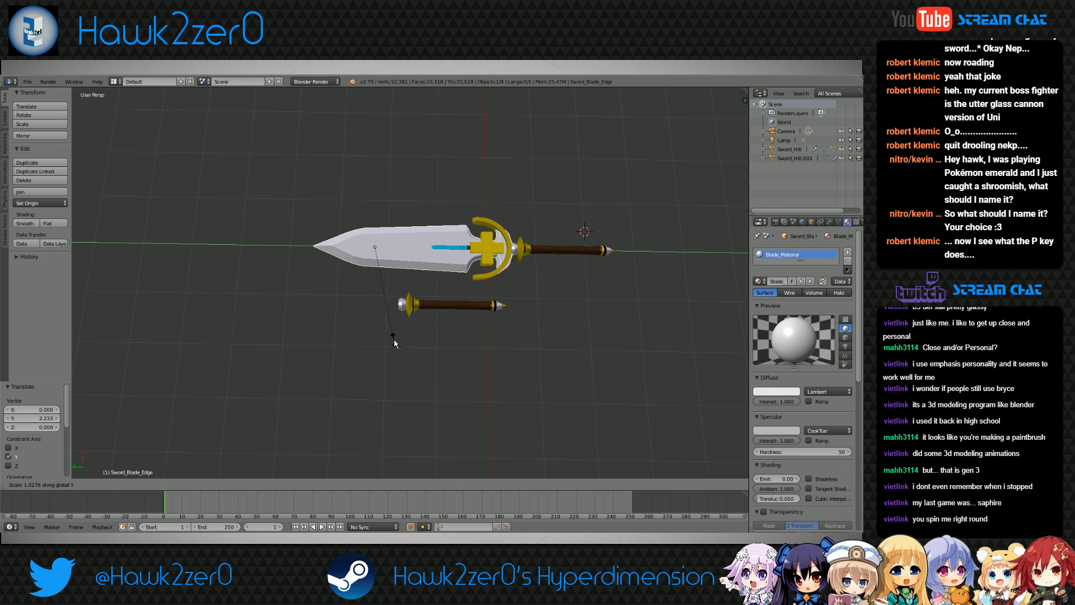
{"action": "left_click", "coordinate": [428, 385]}
{"action": "key", "text": "g"}
{"action": "key", "text": "y"}
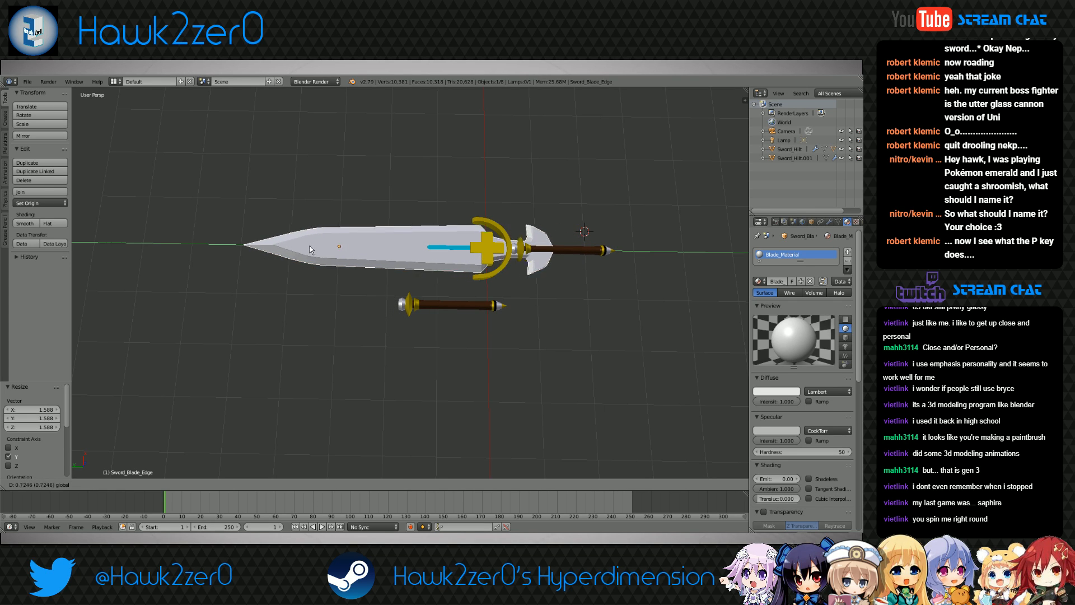
{"action": "left_click", "coordinate": [268, 248]}
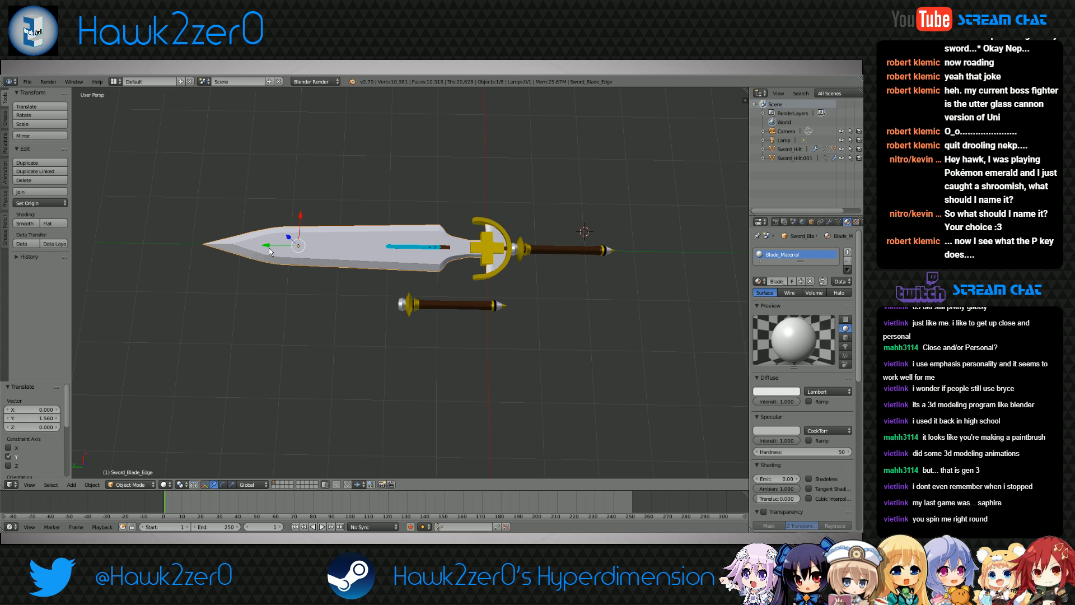
{"action": "scroll", "coordinate": [269, 252], "scroll_direction": "up", "scroll_amount": 2}
{"action": "middle_click_drag", "start_coordinate": [504, 260], "coordinate": [461, 310], "text": "shift"}
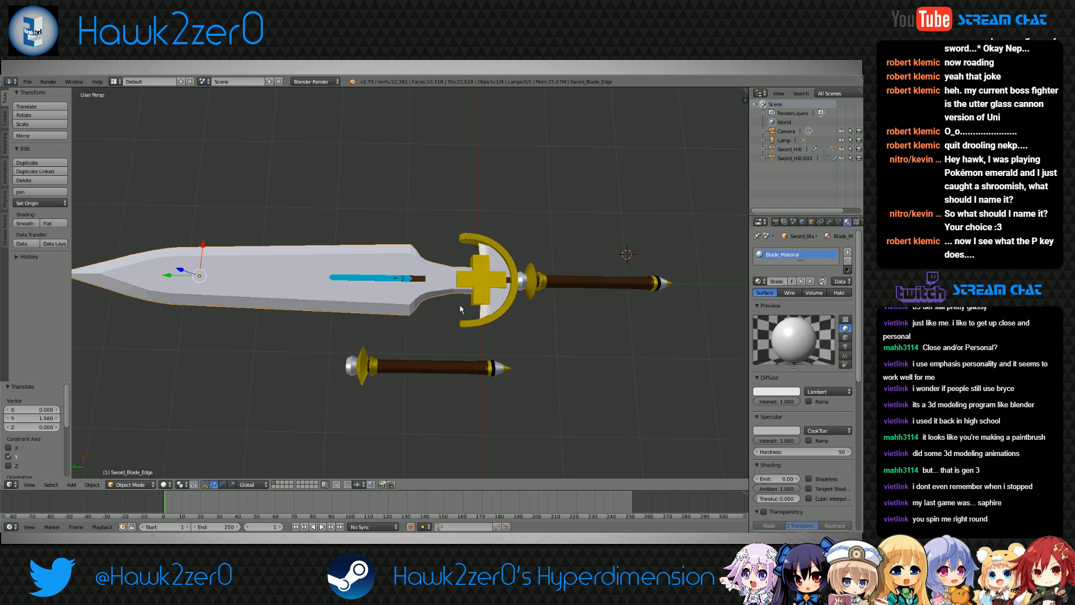
Undo the blade's move and scaling along Y
{"action": "key", "text": "ctrl+z"}
{"action": "key", "text": "ctrl+z"}
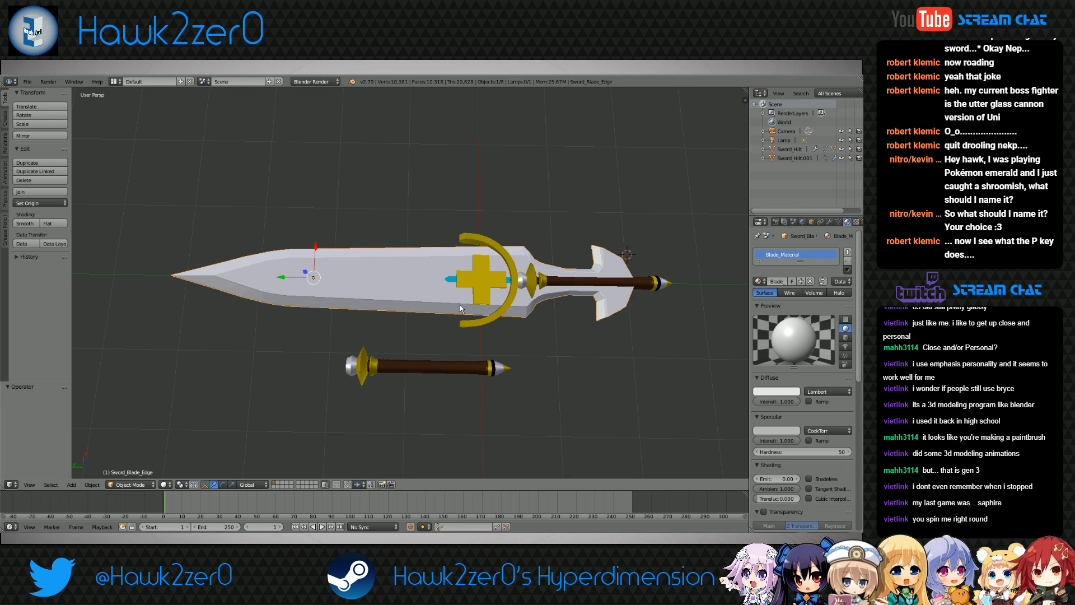
{"action": "middle_click_drag", "start_coordinate": [398, 315], "coordinate": [395, 304], "text": "shift"}
Put Sword_Blade_Edge in Edit Mode, switch to vertex selection and box-select all vertices of the blade's tip
{"action": "left_click", "coordinate": [131, 485]}
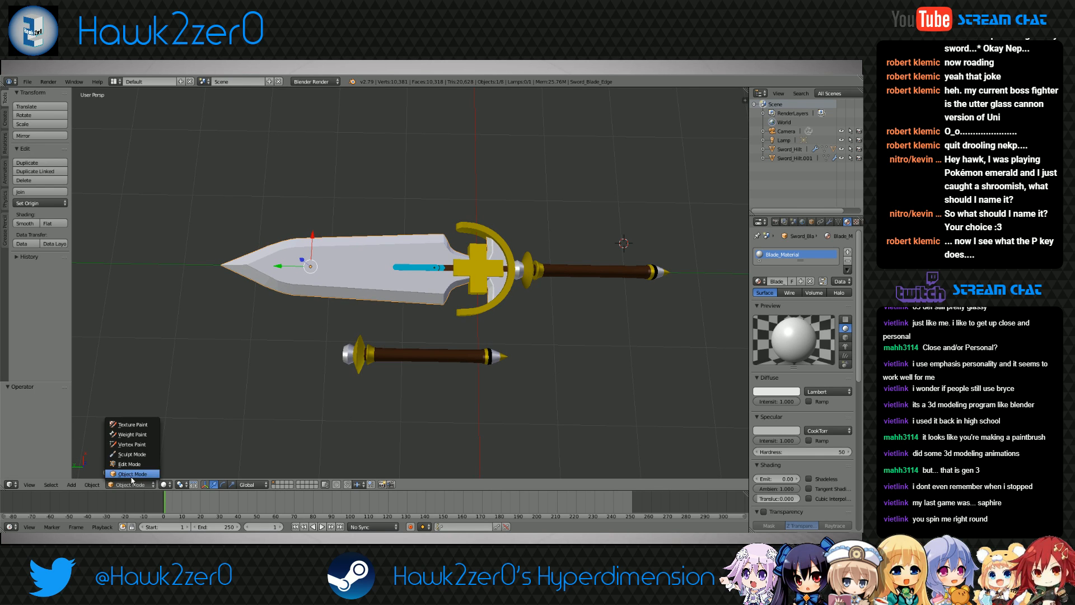
{"action": "left_click", "coordinate": [129, 466]}
{"action": "scroll", "coordinate": [283, 332], "scroll_direction": "up", "scroll_amount": 3}
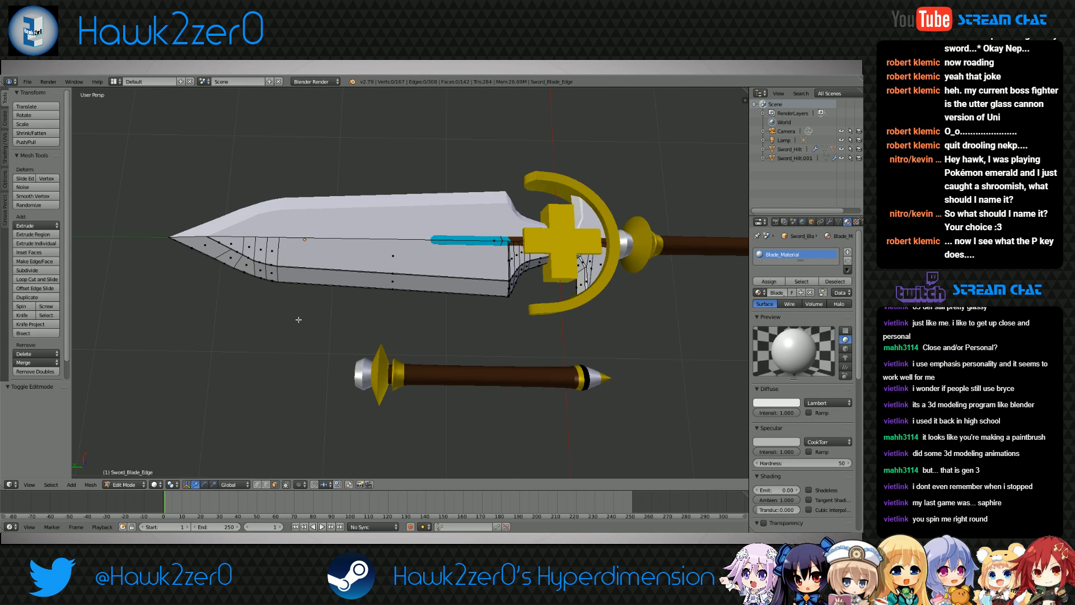
{"action": "key", "text": "b"}
{"action": "left_click_drag", "start_coordinate": [185, 165], "coordinate": [381, 323]}
{"action": "left_click", "coordinate": [257, 484]}
{"action": "key", "text": "a"}
{"action": "key", "text": "b"}
{"action": "left_click_drag", "start_coordinate": [181, 174], "coordinate": [336, 305]}
{"action": "scroll", "coordinate": [336, 305], "scroll_direction": "down", "scroll_amount": 4}
{"action": "middle_click_drag", "start_coordinate": [317, 304], "coordinate": [321, 162]}
{"action": "key", "text": "b"}
{"action": "left_click_drag", "start_coordinate": [324, 224], "coordinate": [368, 306]}
{"action": "middle_click_drag", "start_coordinate": [368, 306], "coordinate": [363, 210]}
{"action": "scroll", "coordinate": [363, 210], "scroll_direction": "up", "scroll_amount": 3}
{"action": "key", "text": "b"}
{"action": "left_click_drag", "start_coordinate": [282, 260], "coordinate": [378, 333]}
Try to lengthen the blade by moving the selected tip vertices 2.588 along the Y axis
{"action": "scroll", "coordinate": [375, 332], "scroll_direction": "up", "scroll_amount": 3}
{"action": "scroll", "coordinate": [358, 317], "scroll_direction": "down", "scroll_amount": 5}
{"action": "middle_click_drag", "start_coordinate": [359, 317], "coordinate": [386, 314]}
{"action": "left_click_drag", "start_coordinate": [357, 275], "coordinate": [230, 305]}
{"action": "mouse_move", "coordinate": [298, 309]}
{"action": "middle_mouse_down"}
{"action": "mouse_move", "coordinate": [293, 337]}
{"action": "mouse_move", "coordinate": [288, 320]}
{"action": "middle_mouse_up"}
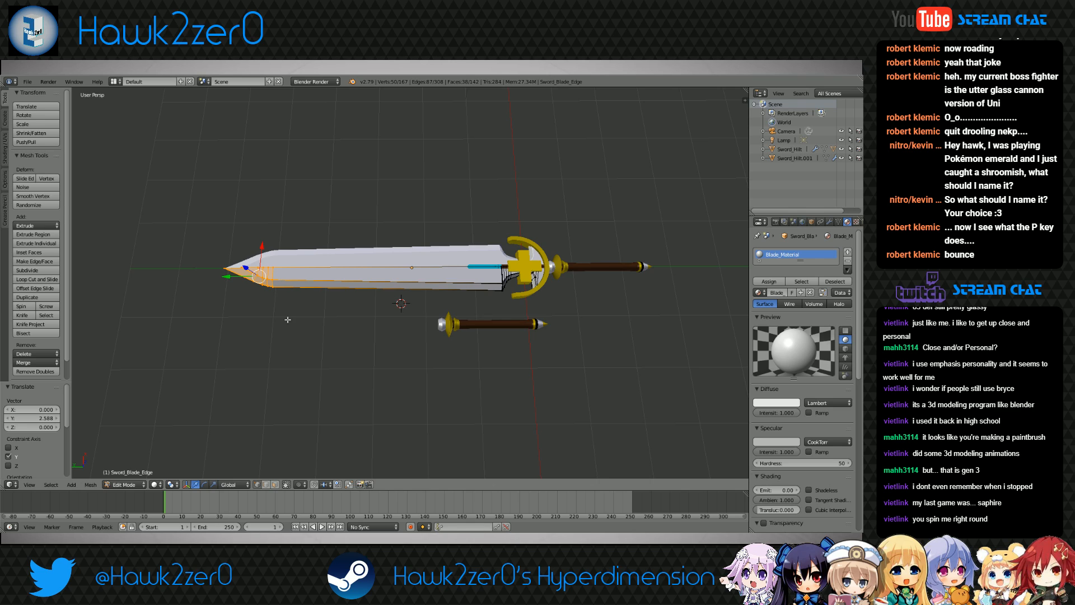
Undo the tip vertices' move and return the blade to Object Mode
{"action": "key", "text": "ctrl+z"}
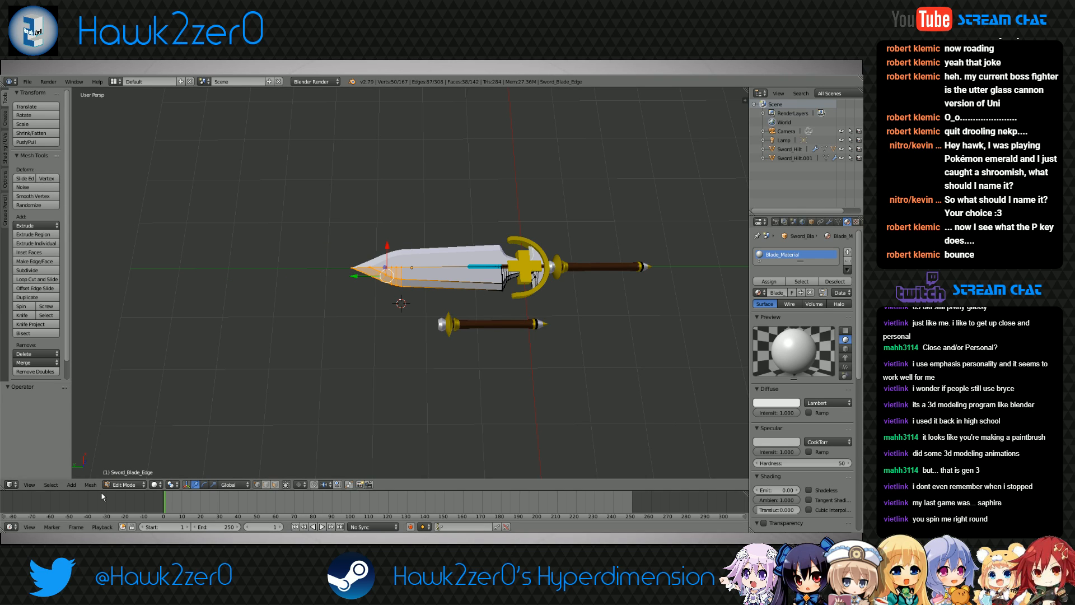
{"action": "left_click", "coordinate": [124, 485]}
{"action": "left_click", "coordinate": [122, 476]}
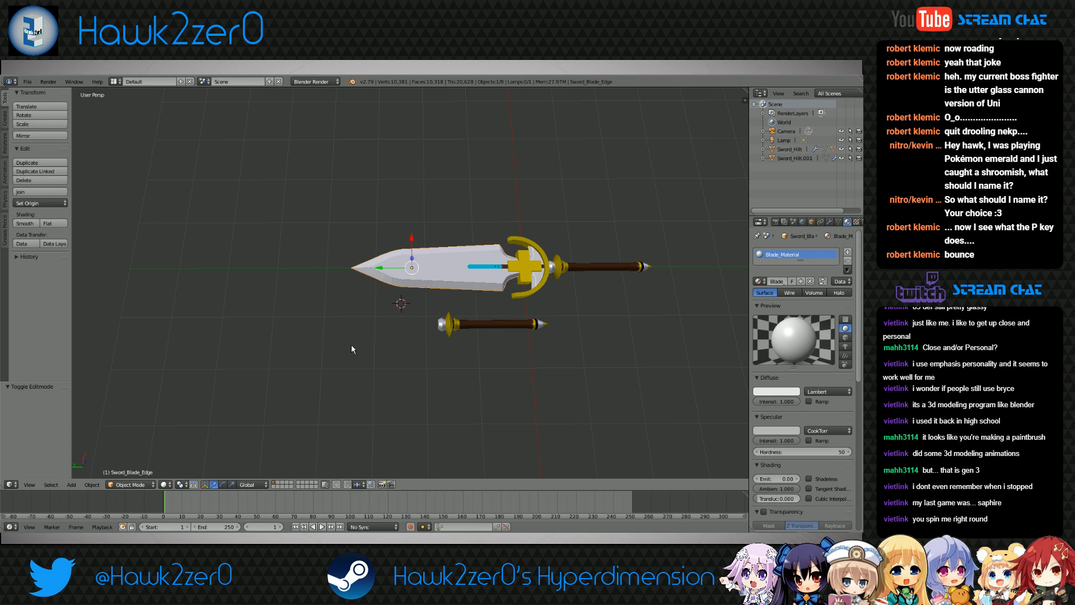
Duplicate the hilt copy twice along Y, offsetting the duplicates 2.154 and 3.767 to form a row of three hilts
{"action": "right_click", "coordinate": [484, 325]}
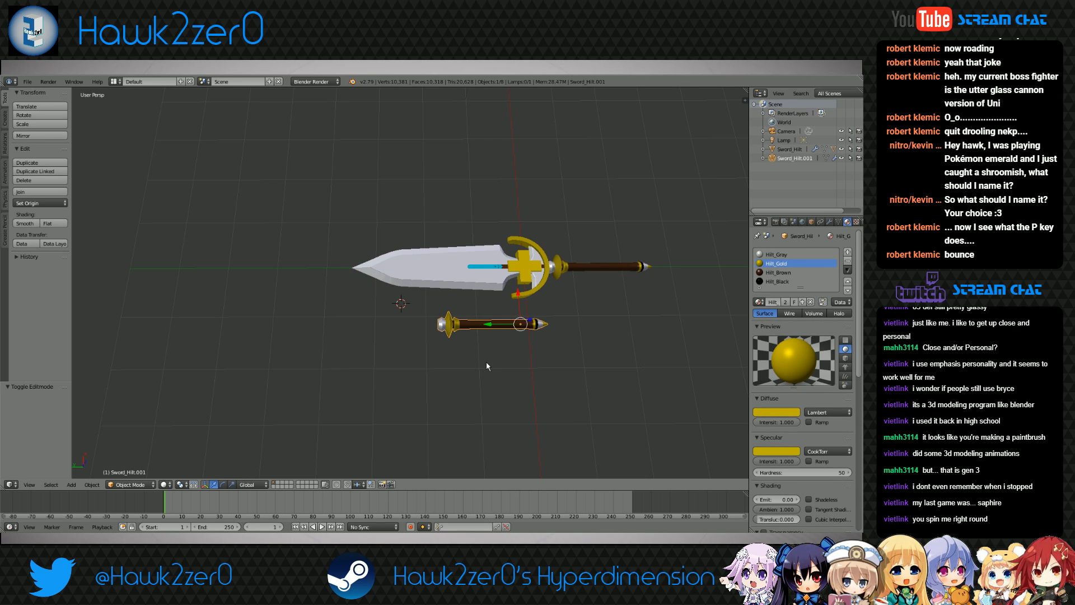
{"action": "key", "text": "shift+d"}
{"action": "key", "text": "y"}
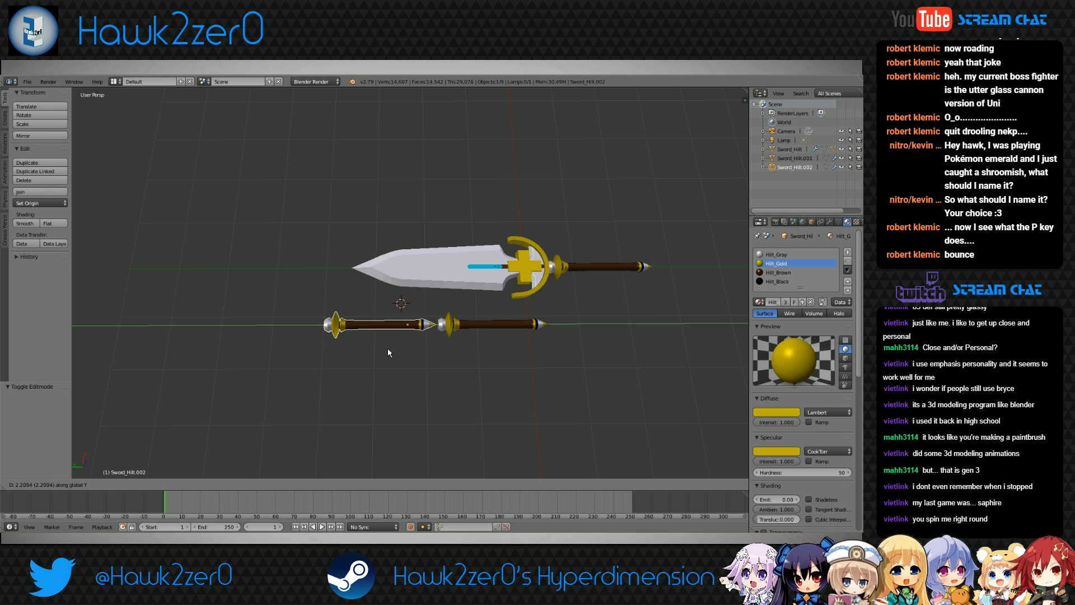
{"action": "left_click", "coordinate": [416, 346]}
{"action": "right_click", "coordinate": [477, 329]}
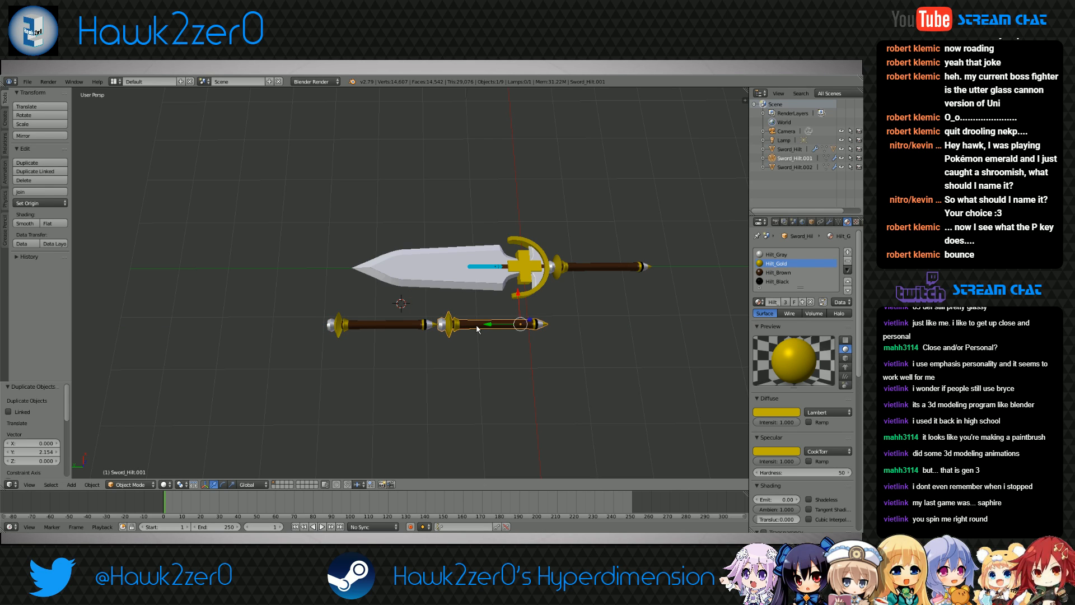
{"action": "key", "text": "shift+d"}
{"action": "key", "text": "y"}
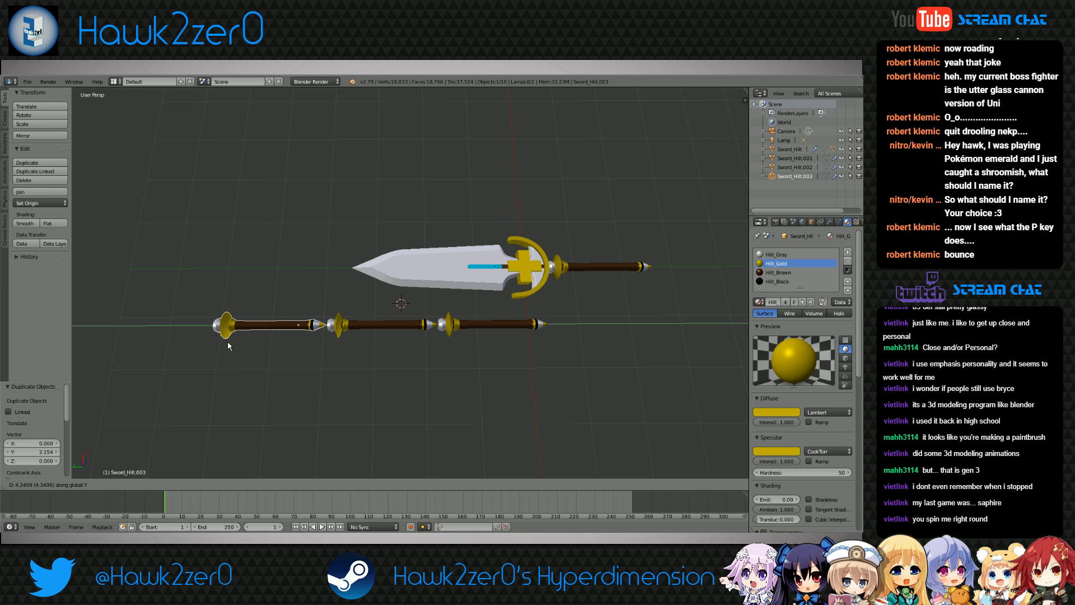
{"action": "left_click", "coordinate": [526, 348]}
Lengthen Sword_Blade_Edge in Edit Mode by moving its tip vertices 2.103 along Y, then return to Object Mode
{"action": "right_click", "coordinate": [436, 280]}
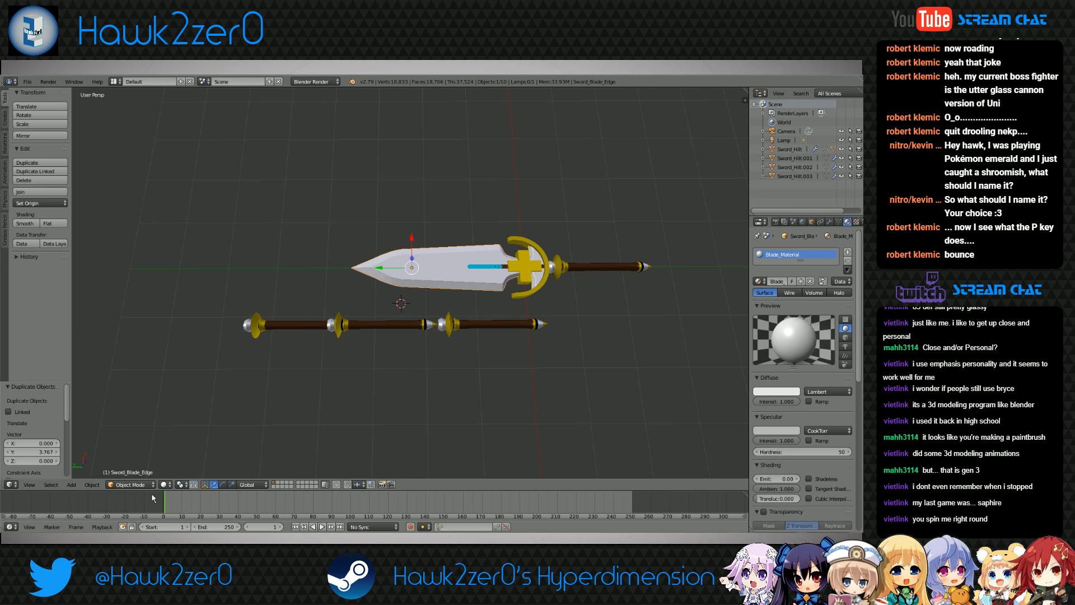
{"action": "left_click", "coordinate": [131, 485]}
{"action": "left_click", "coordinate": [129, 464]}
{"action": "key", "text": "z"}
{"action": "key", "text": "b"}
{"action": "left_click_drag", "start_coordinate": [333, 231], "coordinate": [420, 303]}
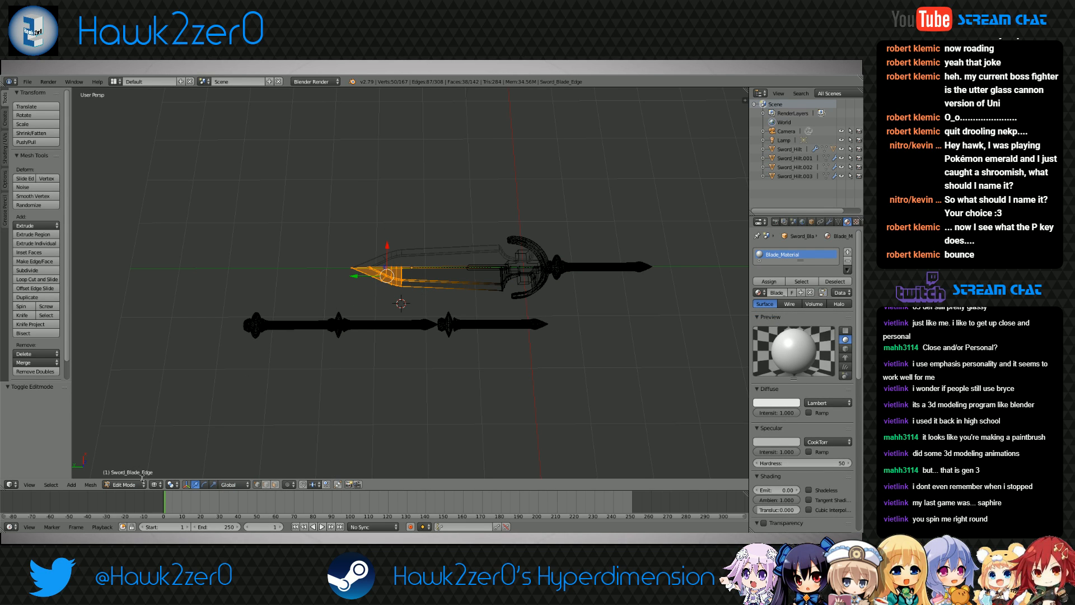
{"action": "key", "text": "z"}
{"action": "key", "text": "g"}
{"action": "key", "text": "y"}
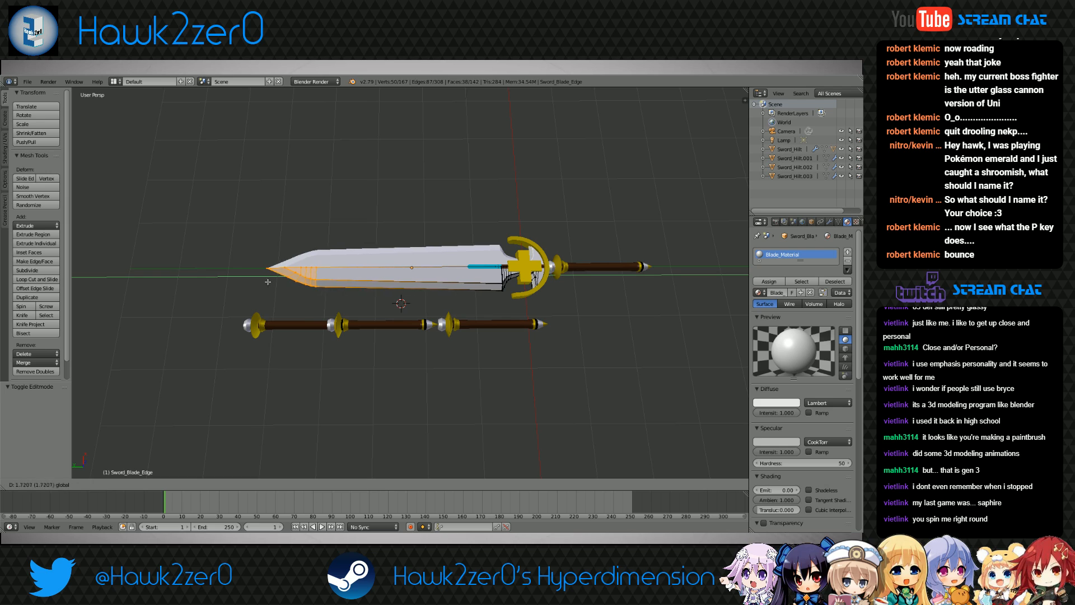
{"action": "left_click", "coordinate": [248, 283]}
{"action": "middle_click_drag", "start_coordinate": [456, 303], "coordinate": [415, 338], "text": "shift"}
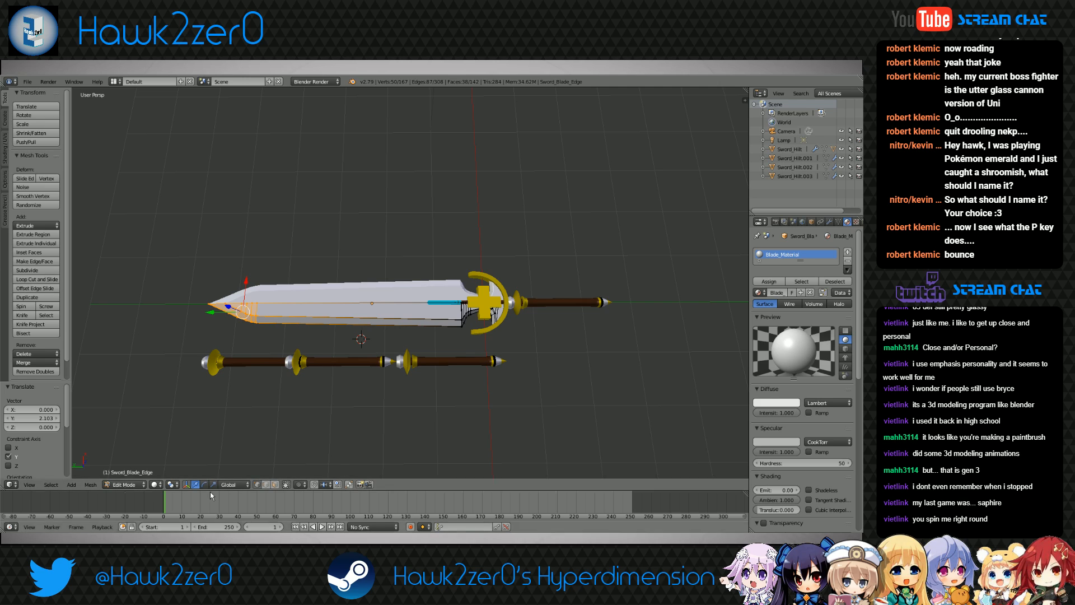
{"action": "left_click", "coordinate": [124, 484]}
{"action": "left_click", "coordinate": [127, 473]}
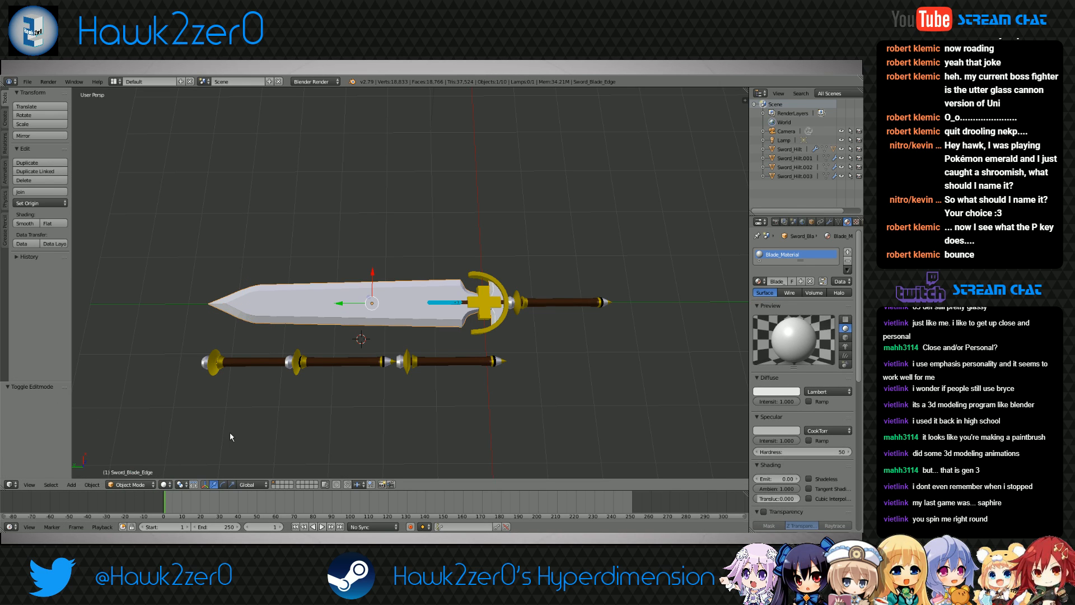
Delete the two extra hilt duplicates nearest the blade's tip, keeping the first hilt copy
{"action": "right_click", "coordinate": [214, 366]}
{"action": "key", "text": "b"}
{"action": "left_click_drag", "start_coordinate": [188, 350], "coordinate": [571, 408]}
{"action": "key", "text": "x"}
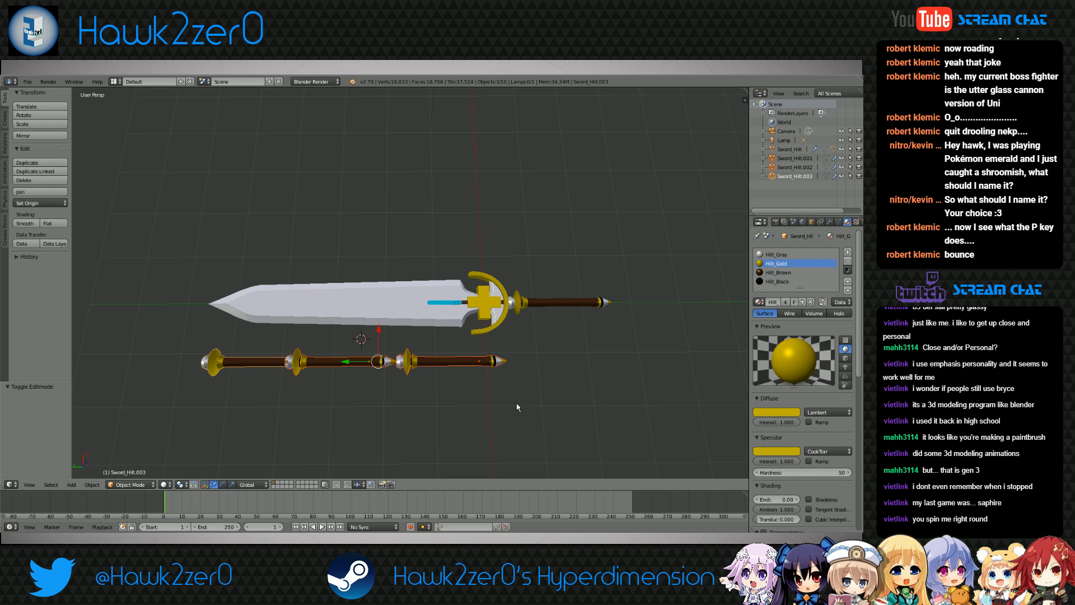
{"action": "key", "text": "a"}
{"action": "key", "text": "b"}
{"action": "left_click_drag", "start_coordinate": [186, 346], "coordinate": [299, 406]}
{"action": "key", "text": "x"}
{"action": "left_click", "coordinate": [294, 419]}
Try to lengthen Sword_Blade_Decor by scaling it 1.235 along Y and moving it toward the blade's tip
{"action": "scroll", "coordinate": [466, 378], "scroll_direction": "up", "scroll_amount": 4}
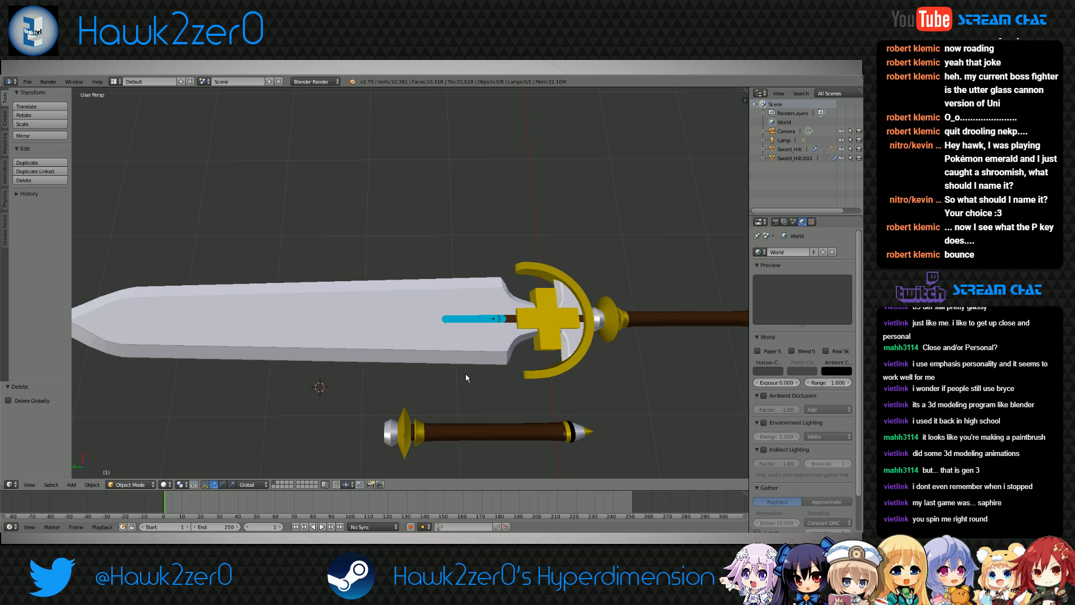
{"action": "right_click", "coordinate": [484, 320]}
{"action": "middle_click_drag", "start_coordinate": [490, 377], "coordinate": [438, 323], "text": "shift"}
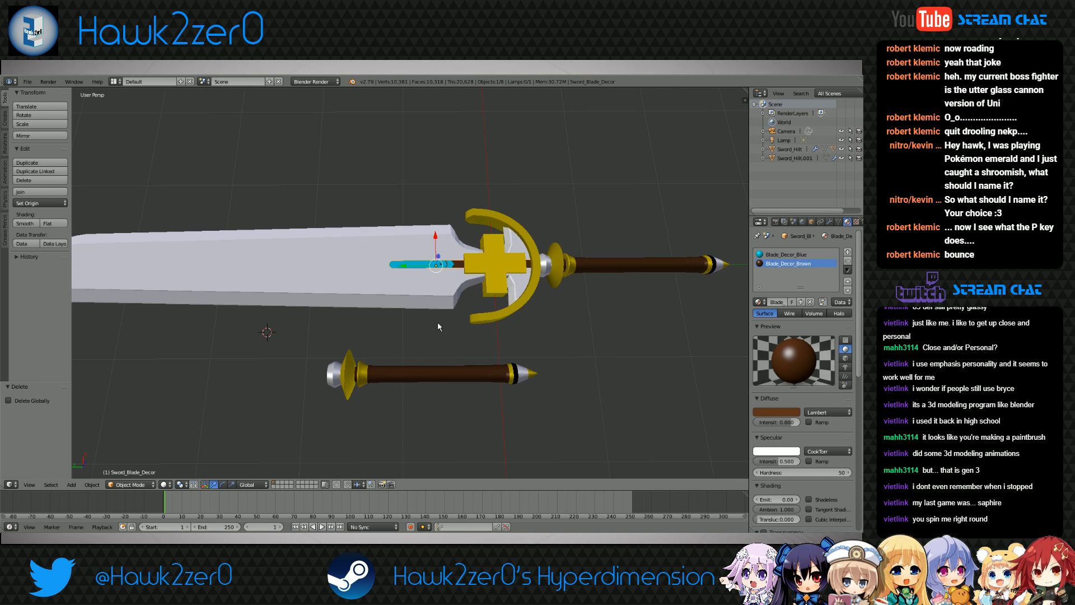
{"action": "key", "text": "s"}
{"action": "key", "text": "y"}
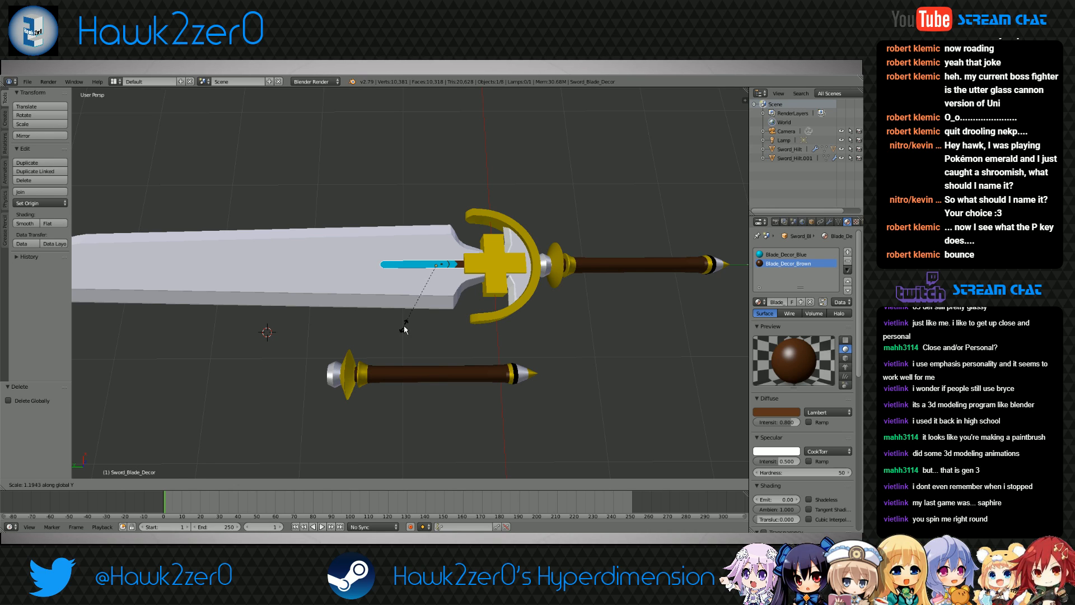
{"action": "left_click", "coordinate": [400, 330]}
{"action": "key", "text": "g"}
{"action": "key", "text": "y"}
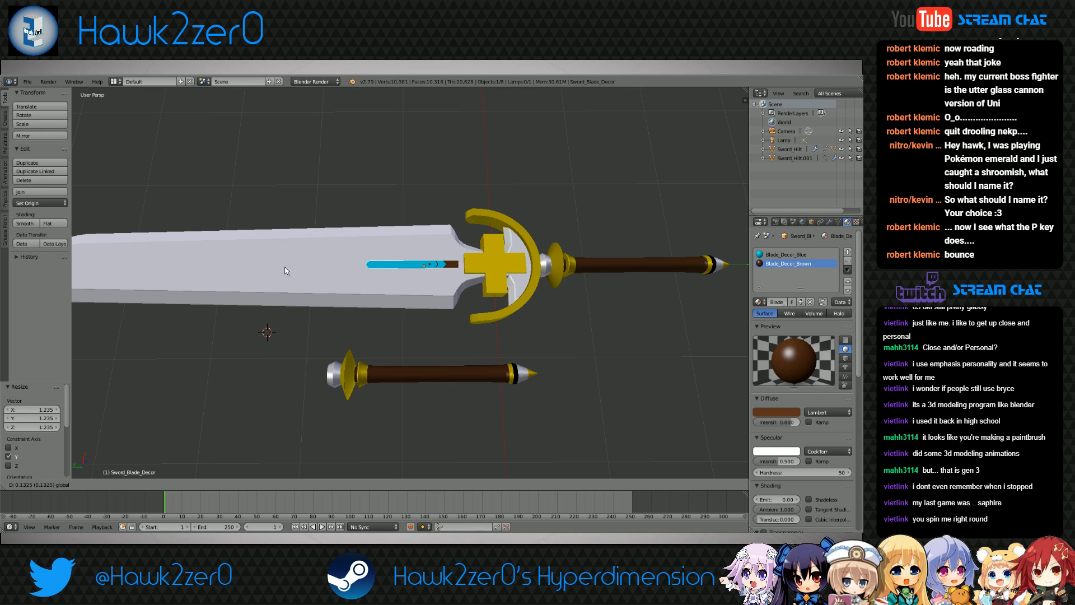
{"action": "left_click", "coordinate": [144, 274]}
{"action": "middle_click_drag", "start_coordinate": [145, 274], "coordinate": [404, 392]}
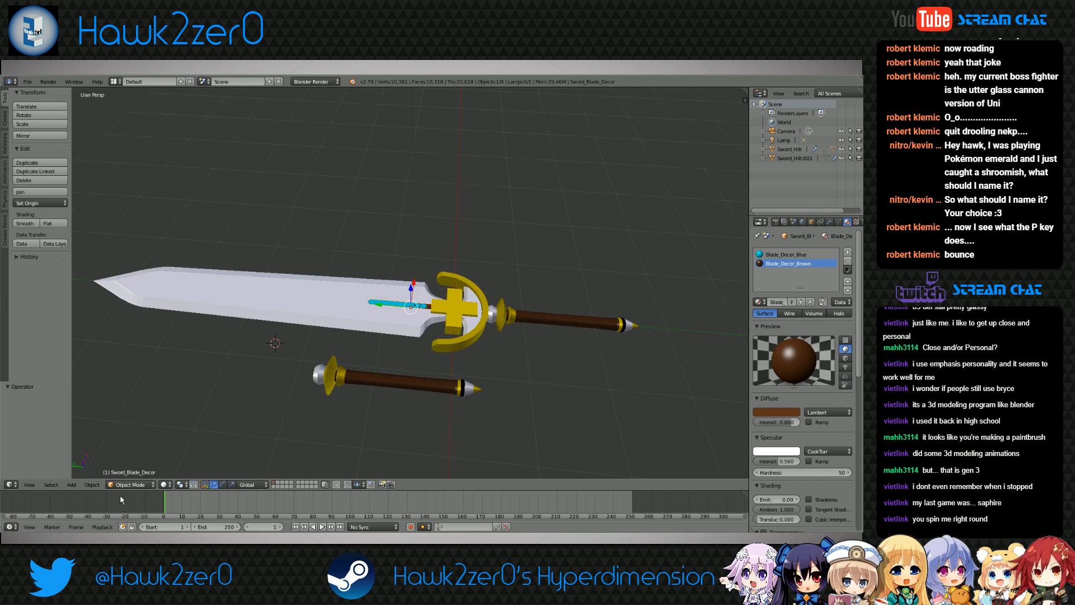
Lengthen Sword_Blade_Decor in Edit Mode by selecting the linked vertices at its blue end and moving them 0.386 along Y
{"action": "left_click", "coordinate": [130, 485]}
{"action": "left_click", "coordinate": [131, 461]}
{"action": "scroll", "coordinate": [292, 391], "scroll_direction": "up", "scroll_amount": 6}
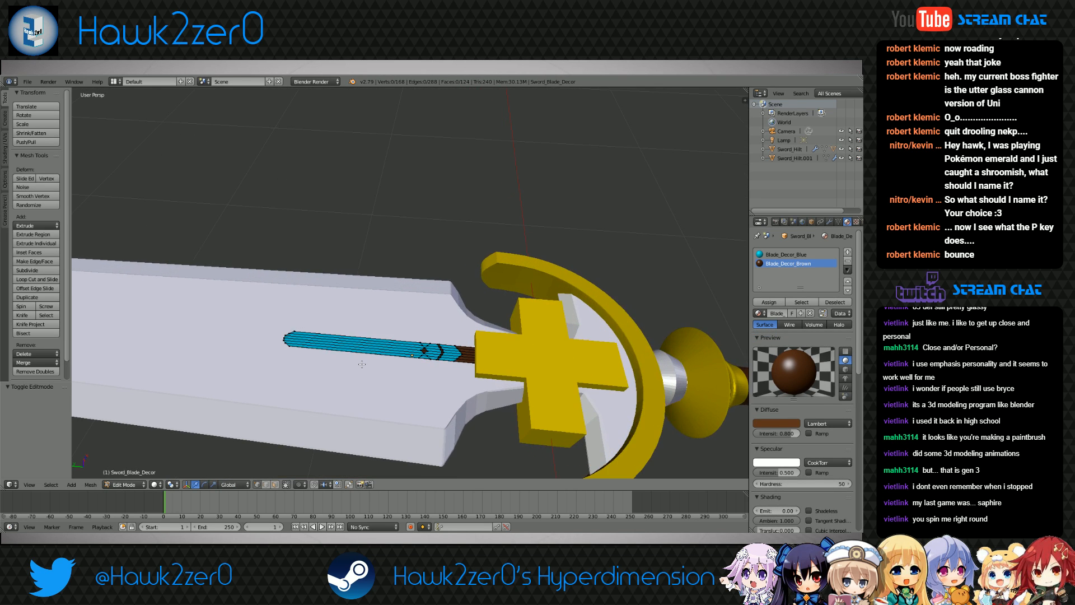
{"action": "key", "text": "z"}
{"action": "middle_click_drag", "start_coordinate": [381, 356], "coordinate": [236, 308]}
{"action": "key", "text": "v"}
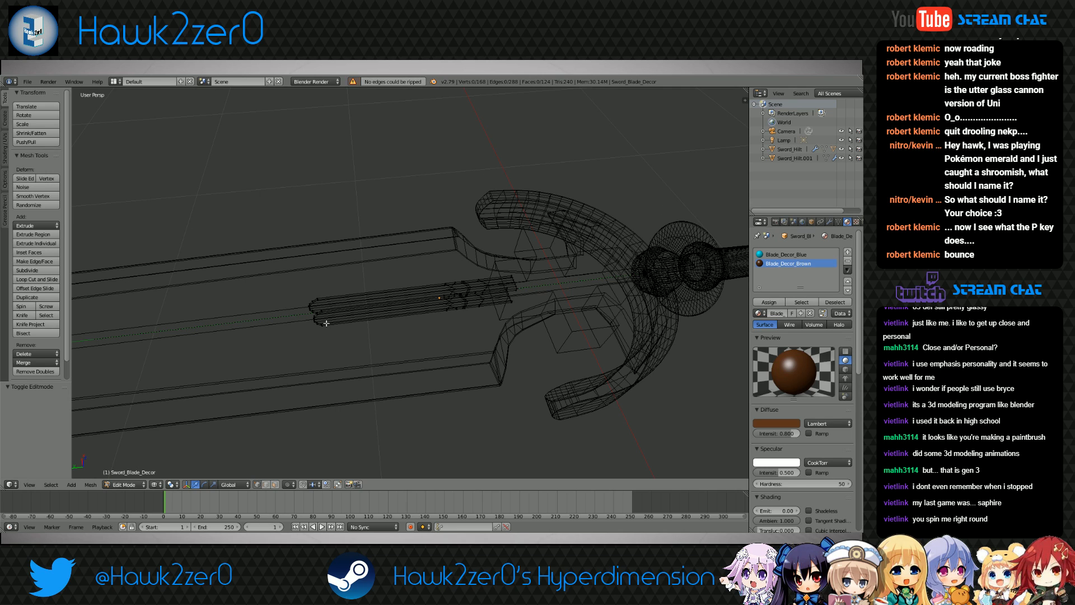
{"action": "key", "text": "l"}
{"action": "middle_click_drag", "start_coordinate": [328, 328], "coordinate": [389, 286]}
{"action": "key", "text": "KP_7"}
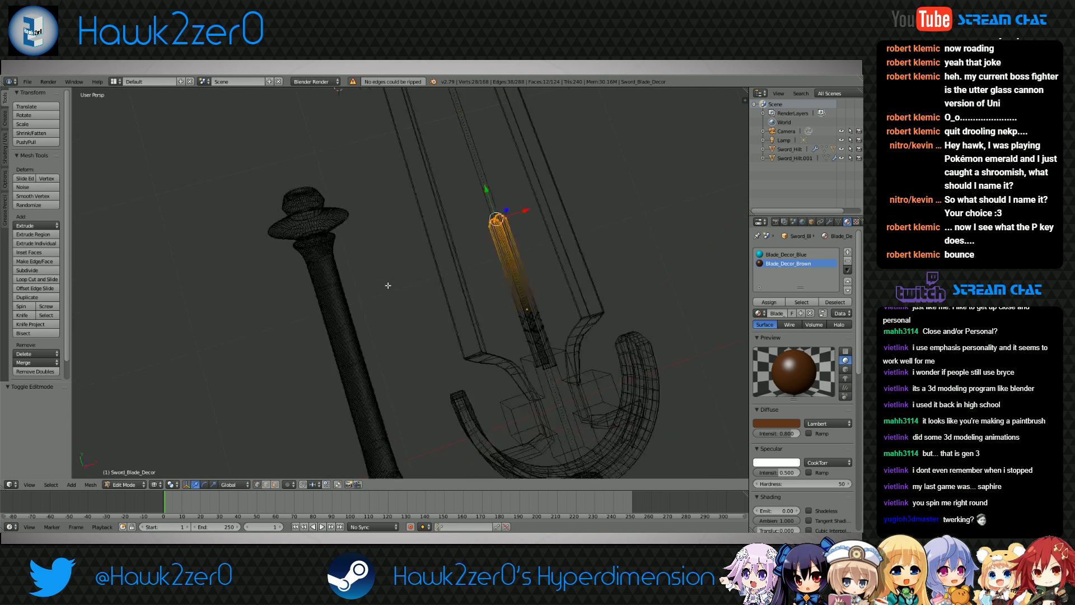
{"action": "key", "text": "g"}
{"action": "key", "text": "y"}
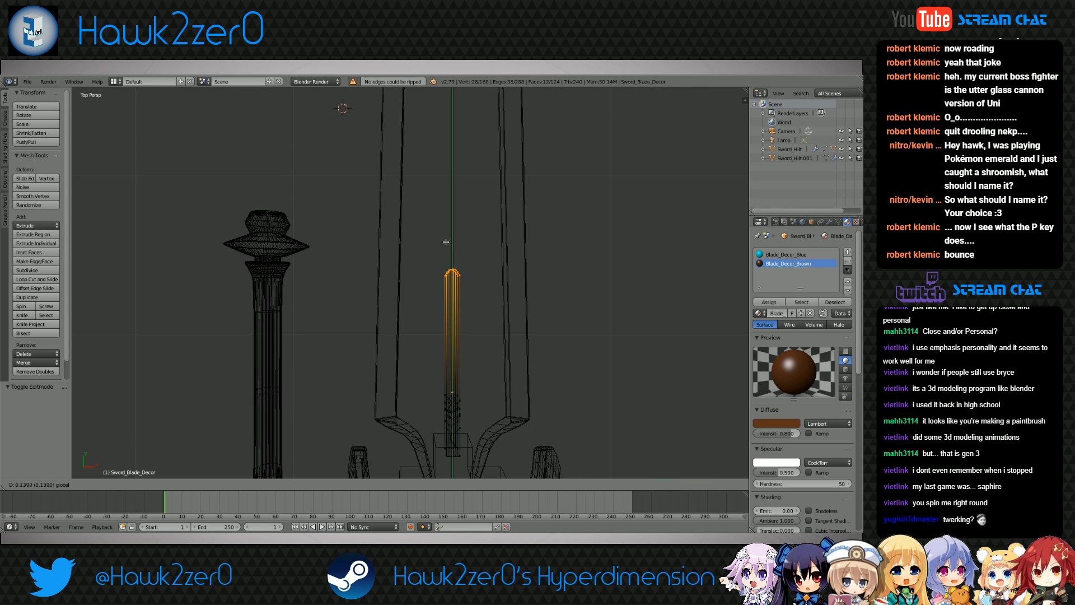
{"action": "left_click", "coordinate": [447, 197]}
Return to Object Mode with solid shading, deselect everything and view the whole sword from above
{"action": "middle_click_drag", "start_coordinate": [446, 197], "coordinate": [459, 331]}
{"action": "left_click", "coordinate": [124, 485]}
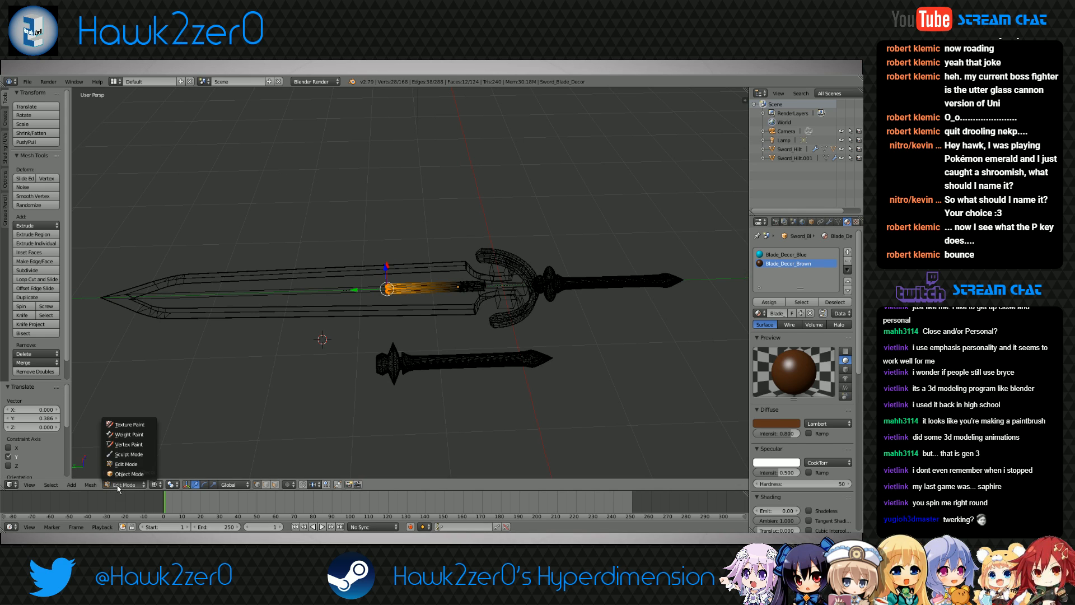
{"action": "left_click", "coordinate": [128, 475]}
{"action": "scroll", "coordinate": [327, 402], "scroll_direction": "down", "scroll_amount": 1}
{"action": "key", "text": "z"}
{"action": "mouse_move", "coordinate": [326, 402]}
{"action": "middle_mouse_down"}
{"action": "mouse_move", "coordinate": [447, 384]}
{"action": "mouse_move", "coordinate": [439, 394]}
{"action": "mouse_move", "coordinate": [432, 336]}
{"action": "mouse_move", "coordinate": [437, 355]}
{"action": "middle_mouse_up"}
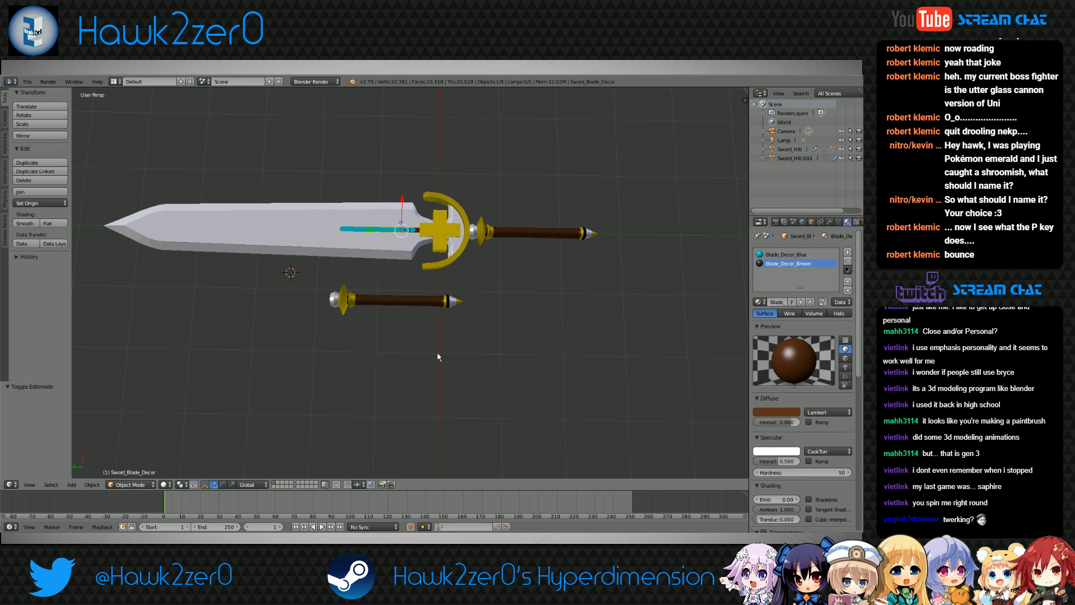
{"action": "key", "text": "a"}
{"action": "middle_click_drag", "start_coordinate": [437, 355], "coordinate": [402, 330]}
{"action": "key", "text": "KP_7"}
{"action": "scroll", "coordinate": [401, 333], "scroll_direction": "down", "scroll_amount": 4}
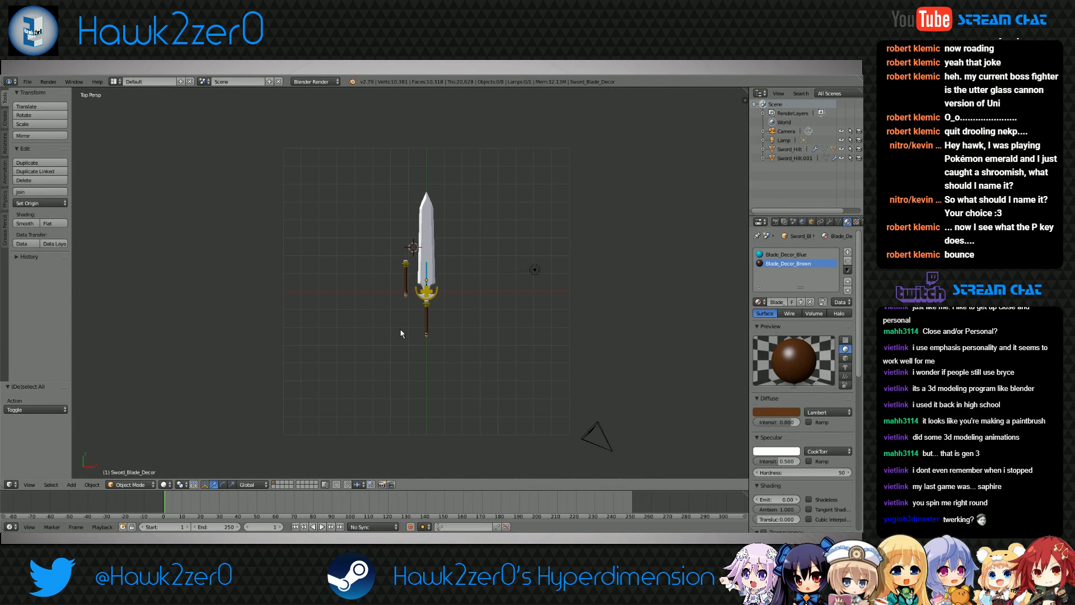
Shorten Sword_Blade_Edge in Edit Mode by moving the selected tip vertices -0.672 along Y, then return to Object Mode
{"action": "scroll", "coordinate": [401, 334], "scroll_direction": "up", "scroll_amount": 5}
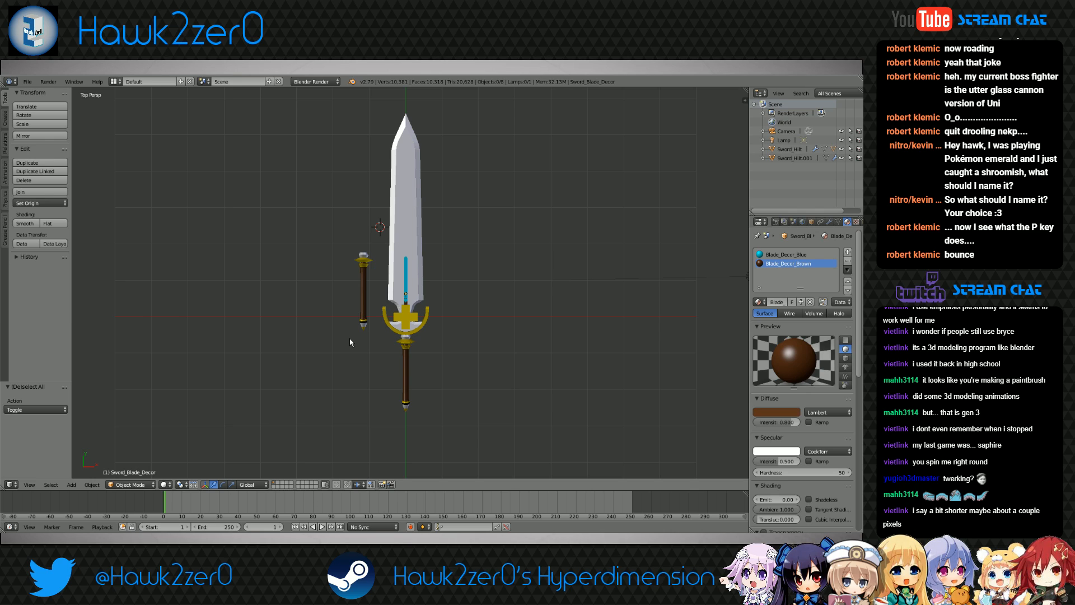
{"action": "right_click", "coordinate": [371, 256]}
{"action": "left_click", "coordinate": [131, 485]}
{"action": "left_click", "coordinate": [129, 464]}
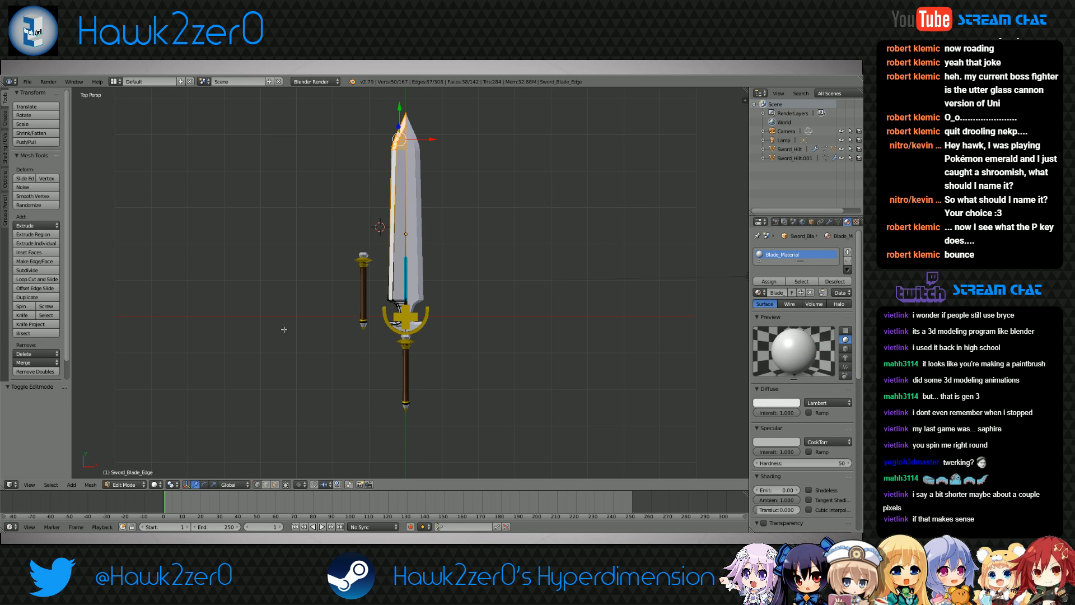
{"action": "key", "text": "g"}
{"action": "key", "text": "y"}
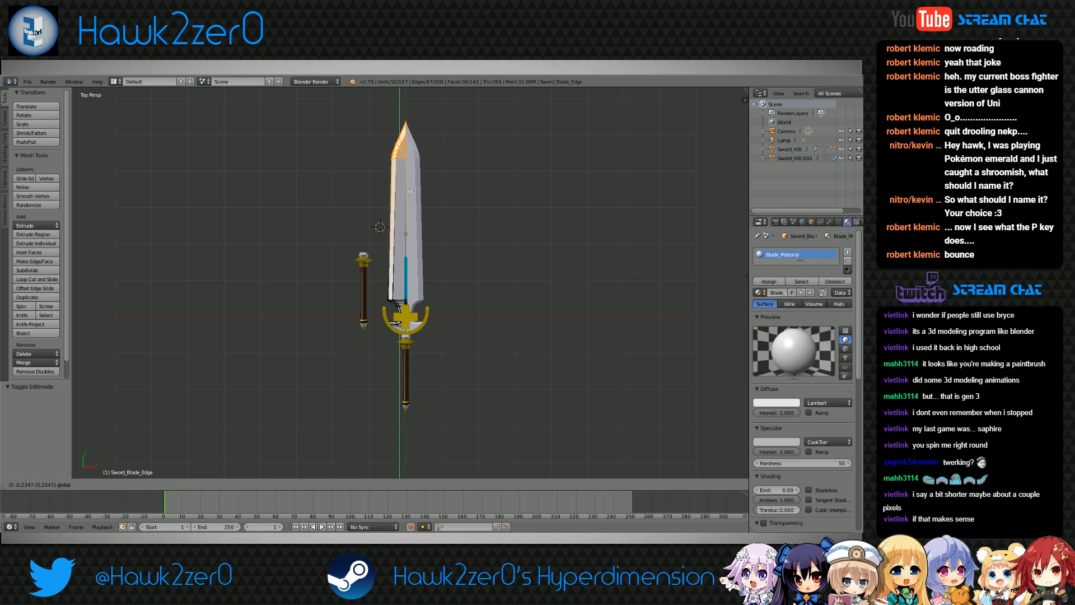
{"action": "left_click", "coordinate": [413, 350]}
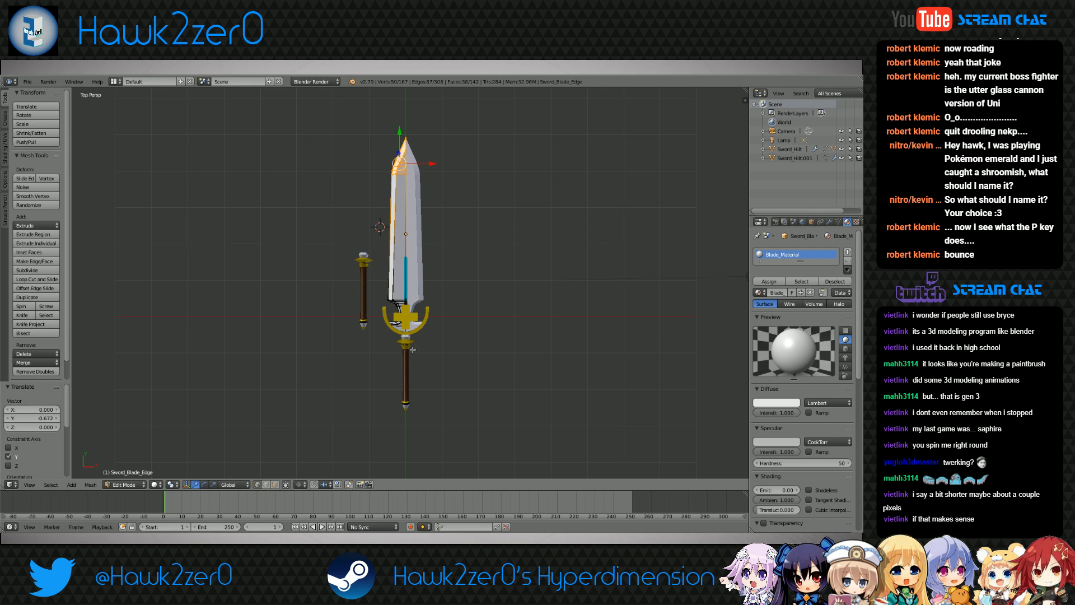
{"action": "left_click", "coordinate": [130, 485]}
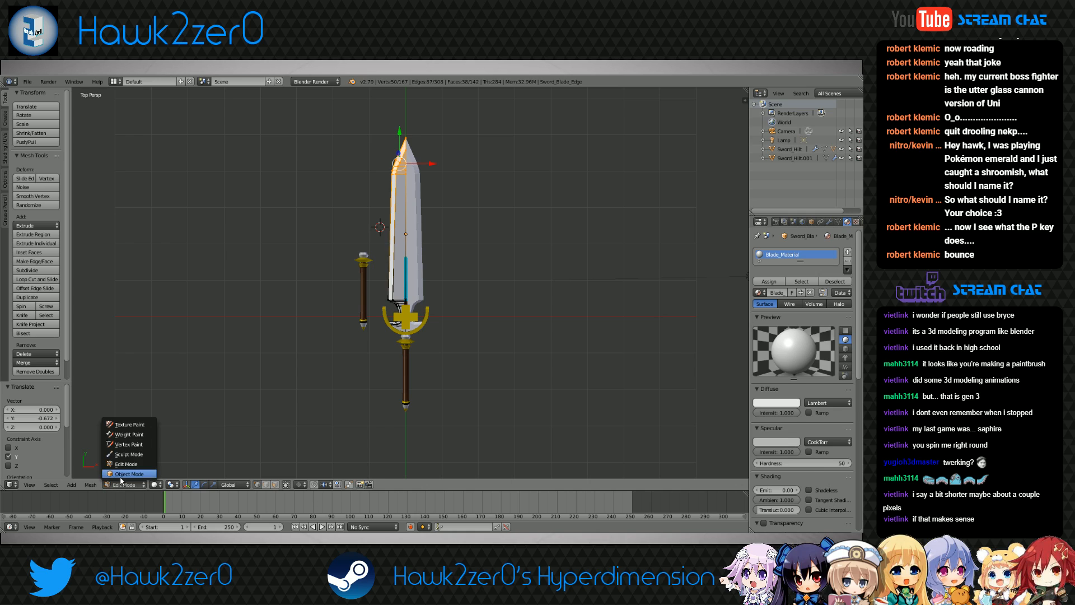
{"action": "left_click", "coordinate": [126, 474]}
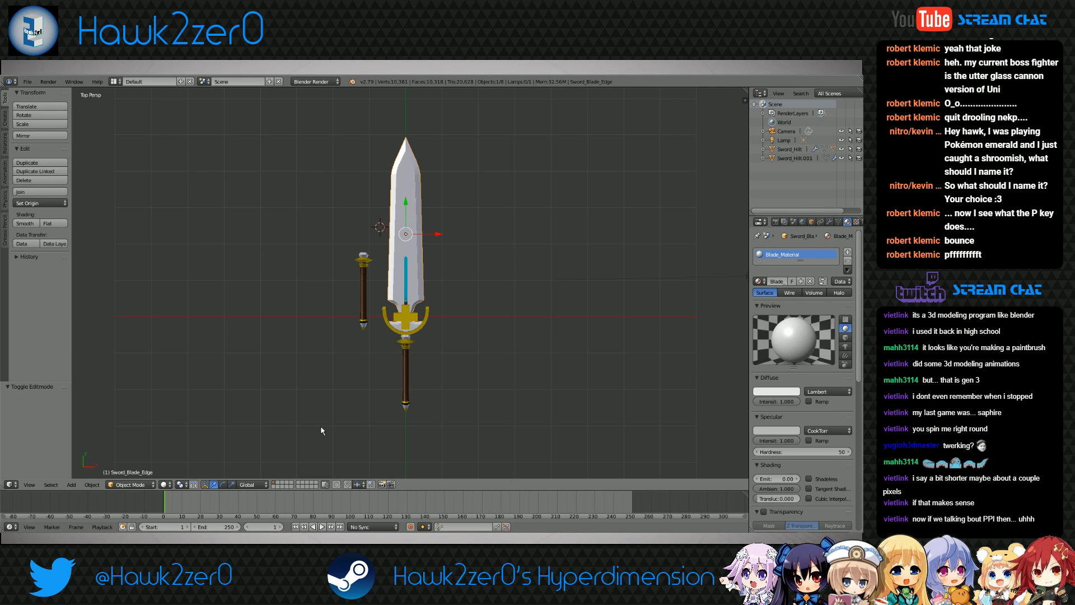
Select Sword_Blade_Decor near the guard and open it in Edit Mode with wireframe shading
{"action": "middle_click_drag", "start_coordinate": [320, 425], "coordinate": [476, 379]}
{"action": "scroll", "coordinate": [476, 379], "scroll_direction": "up", "scroll_amount": 5}
{"action": "middle_click_drag", "start_coordinate": [560, 352], "coordinate": [381, 386], "text": "shift"}
{"action": "right_click", "coordinate": [431, 304]}
{"action": "key", "text": "z"}
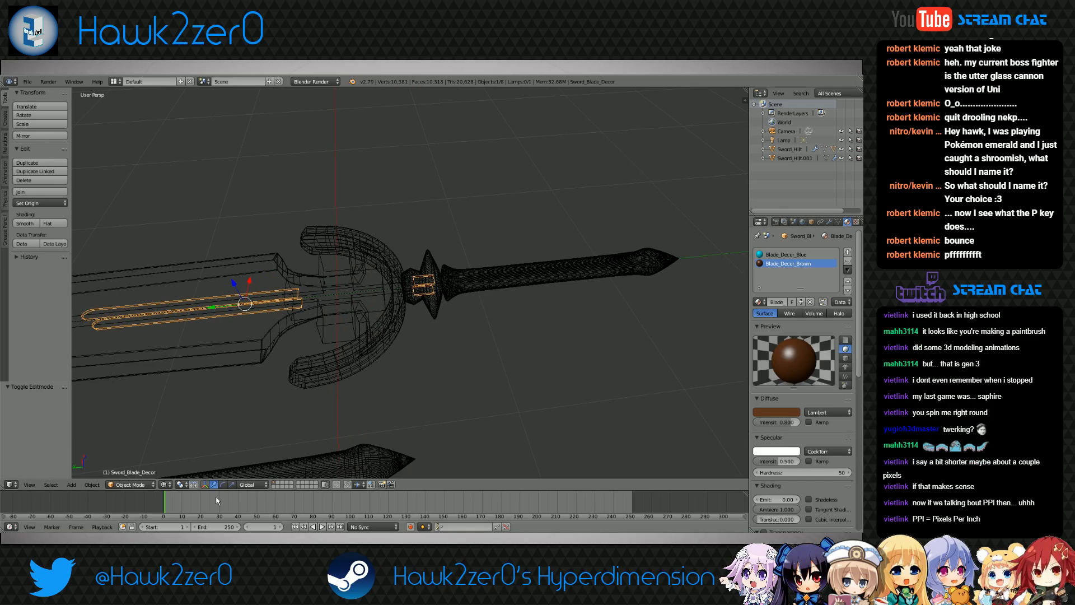
{"action": "left_click", "coordinate": [130, 484]}
{"action": "left_click", "coordinate": [132, 467]}
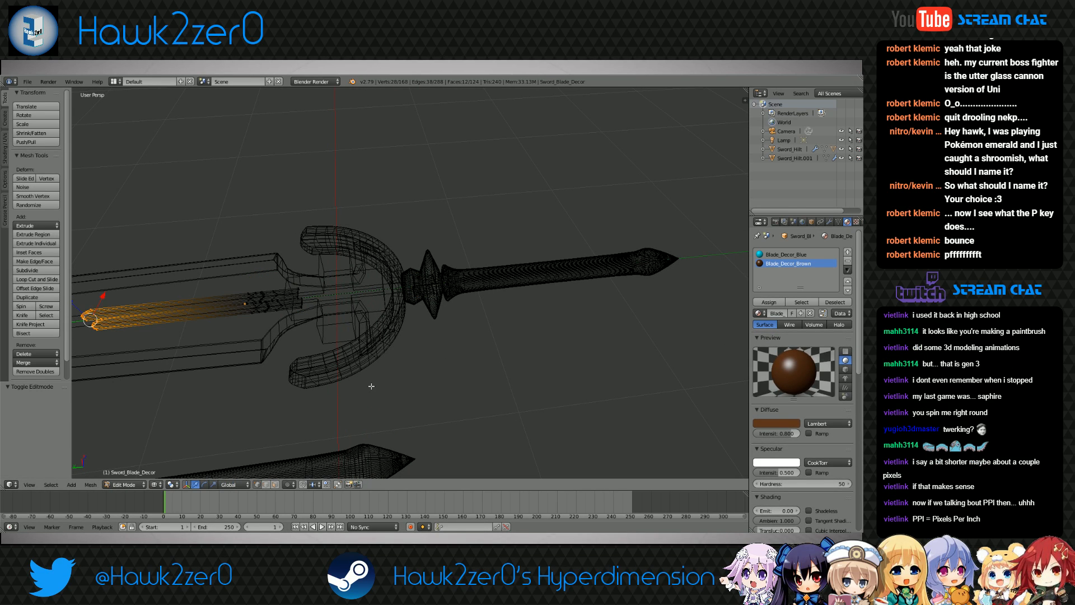
Select only the end vertices of Sword_Blade_Decor inside the hilt's neck and move them along Y toward the blade, with solid shading
{"action": "key", "text": "a"}
{"action": "key", "text": "b"}
{"action": "left_click_drag", "start_coordinate": [391, 245], "coordinate": [450, 325]}
{"action": "key", "text": "b"}
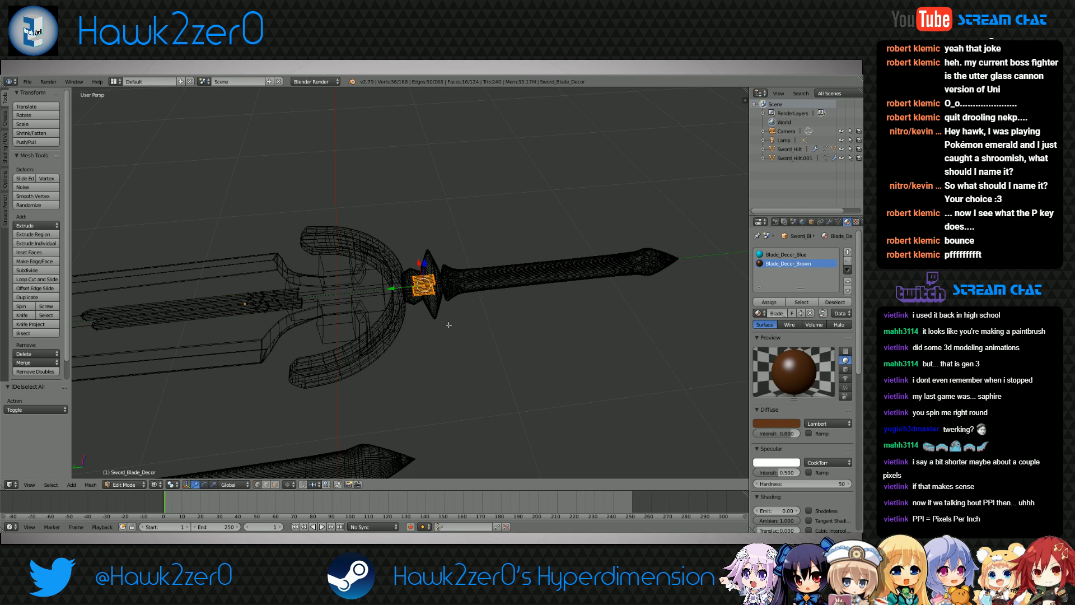
{"action": "key", "text": "z"}
{"action": "key", "text": "g"}
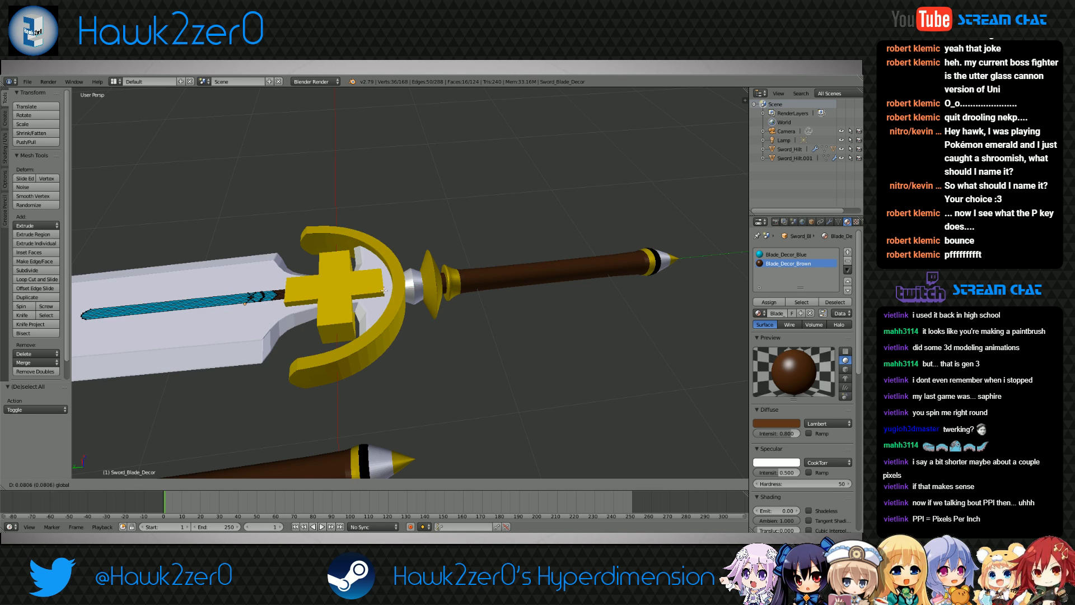
{"action": "left_click", "coordinate": [447, 298]}
Leave Edit Mode for Sword_Blade_Decor, show the whole sword from above and deselect everything
{"action": "middle_click_drag", "start_coordinate": [447, 298], "coordinate": [564, 359]}
{"action": "scroll", "coordinate": [559, 385], "scroll_direction": "down", "scroll_amount": 2}
{"action": "left_click", "coordinate": [134, 485]}
{"action": "left_click", "coordinate": [112, 481]}
{"action": "key", "text": "KP_7"}
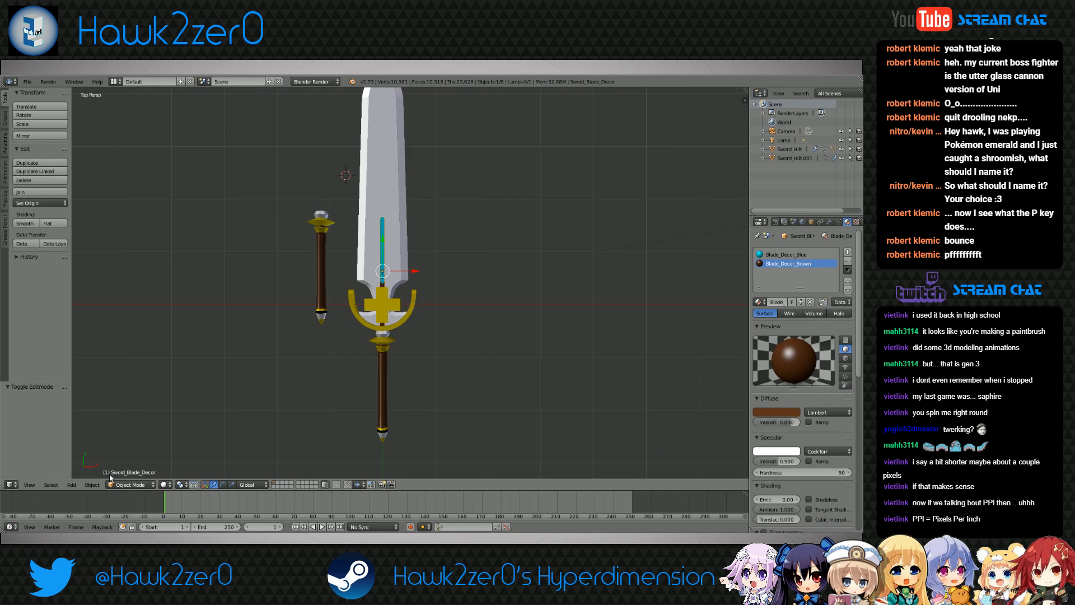
{"action": "scroll", "coordinate": [319, 378], "scroll_direction": "down", "scroll_amount": 2}
{"action": "middle_click_drag", "start_coordinate": [515, 322], "coordinate": [559, 362], "text": "shift"}
{"action": "key", "text": "a"}
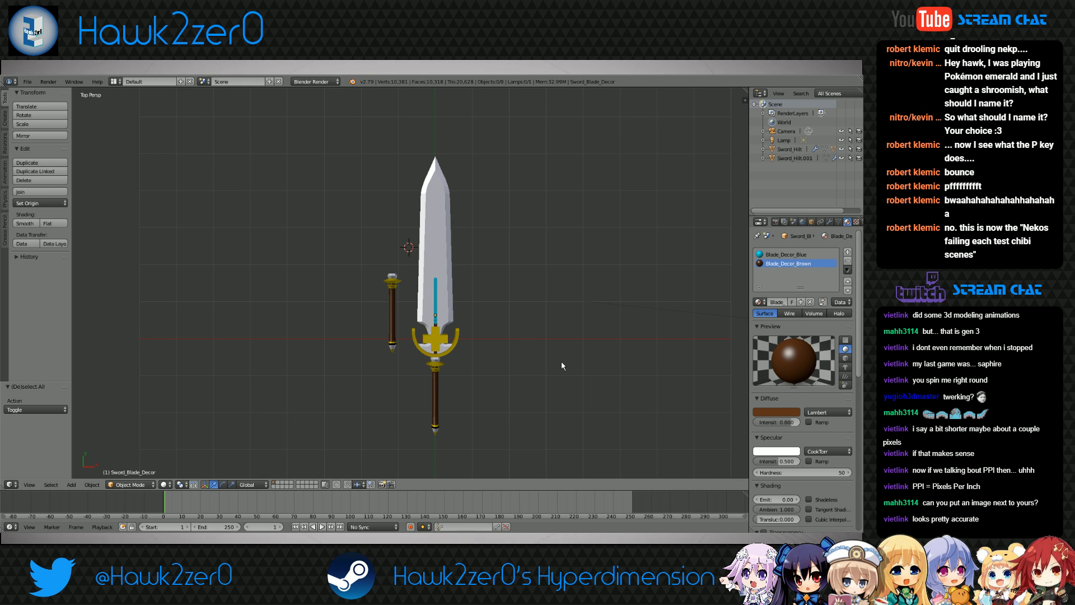
Delete the spare hilt copy lying beside the sword
{"action": "middle_click_drag", "start_coordinate": [561, 362], "coordinate": [435, 438]}
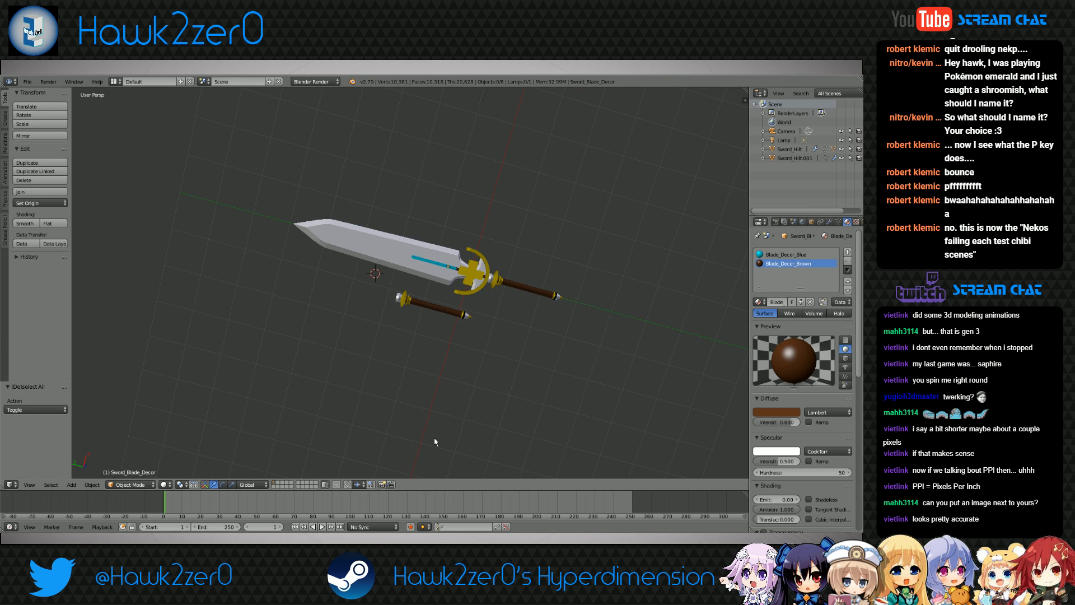
{"action": "scroll", "coordinate": [434, 438], "scroll_direction": "up", "scroll_amount": 3}
{"action": "middle_click_drag", "start_coordinate": [558, 342], "coordinate": [516, 382], "text": "shift"}
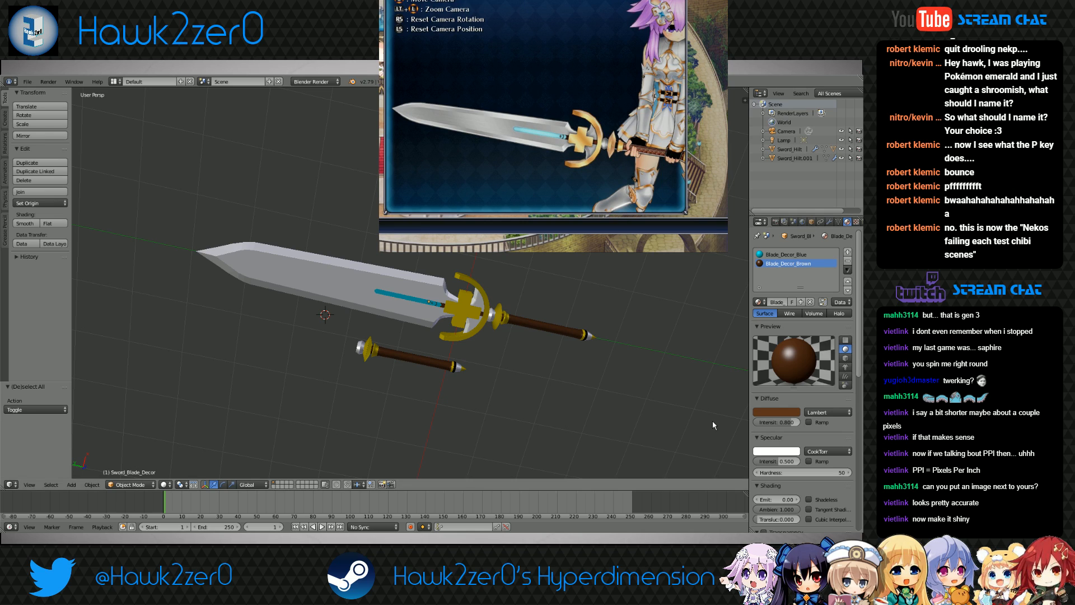
{"action": "right_click", "coordinate": [376, 350]}
{"action": "key", "text": "Delete"}
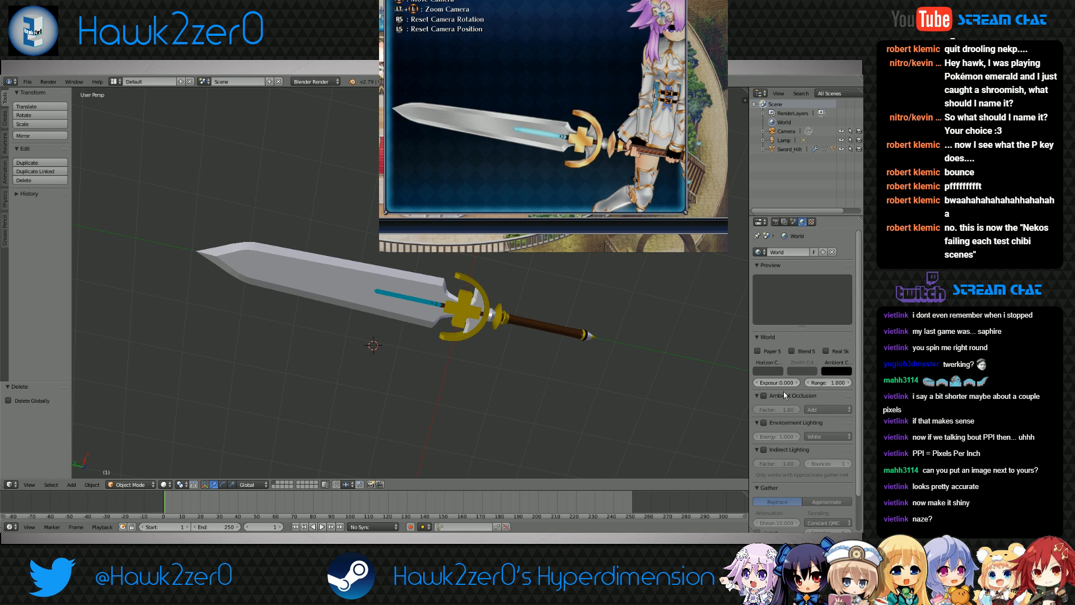
Select Sword_Blade_Edge and display its modifiers
{"action": "middle_click_drag", "start_coordinate": [526, 280], "coordinate": [480, 322]}
{"action": "scroll", "coordinate": [482, 372], "scroll_direction": "up", "scroll_amount": 2}
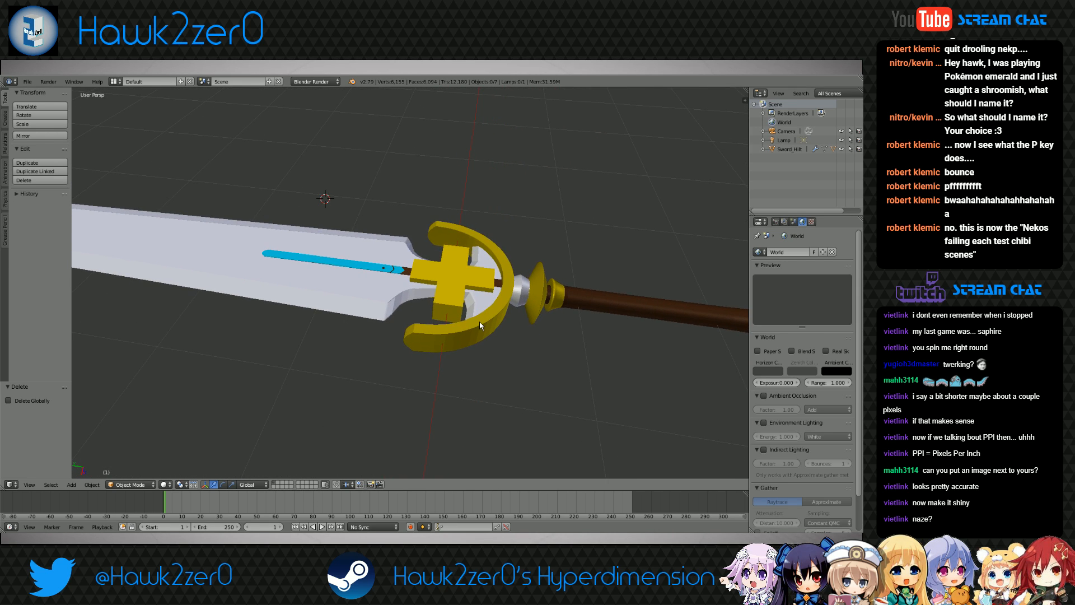
{"action": "scroll", "coordinate": [481, 297], "scroll_direction": "down", "scroll_amount": 2}
{"action": "right_click", "coordinate": [371, 297]}
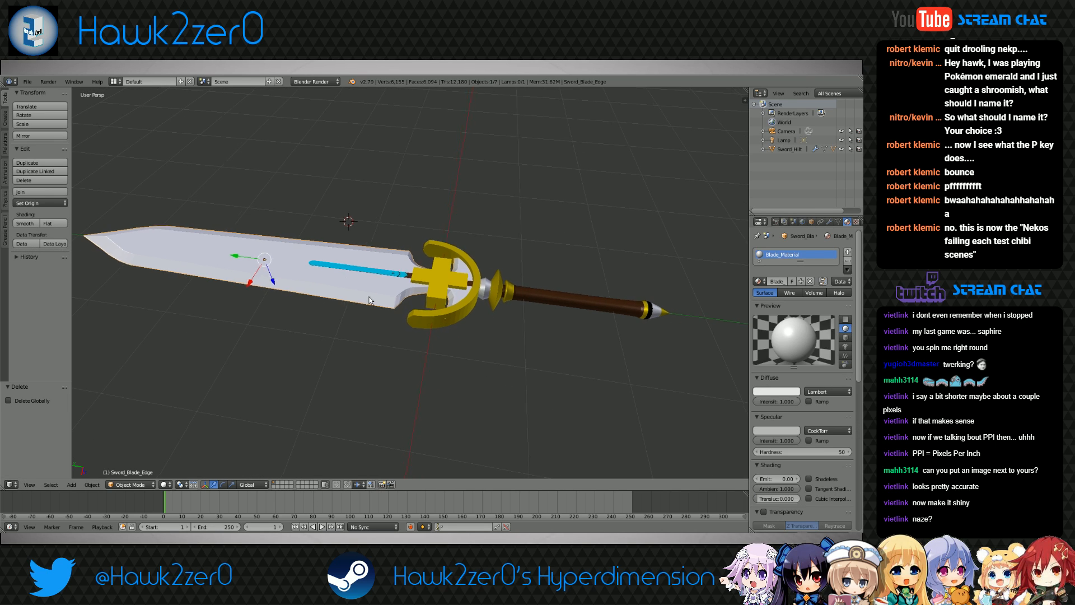
{"action": "middle_click_drag", "start_coordinate": [369, 296], "coordinate": [378, 302], "text": "shift"}
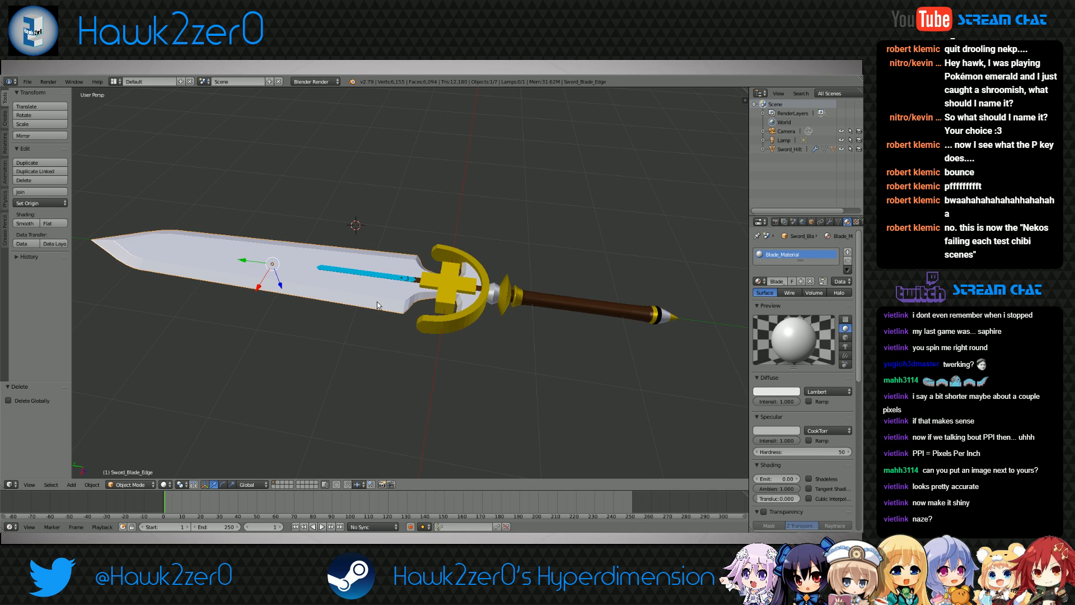
{"action": "left_click", "coordinate": [830, 222]}
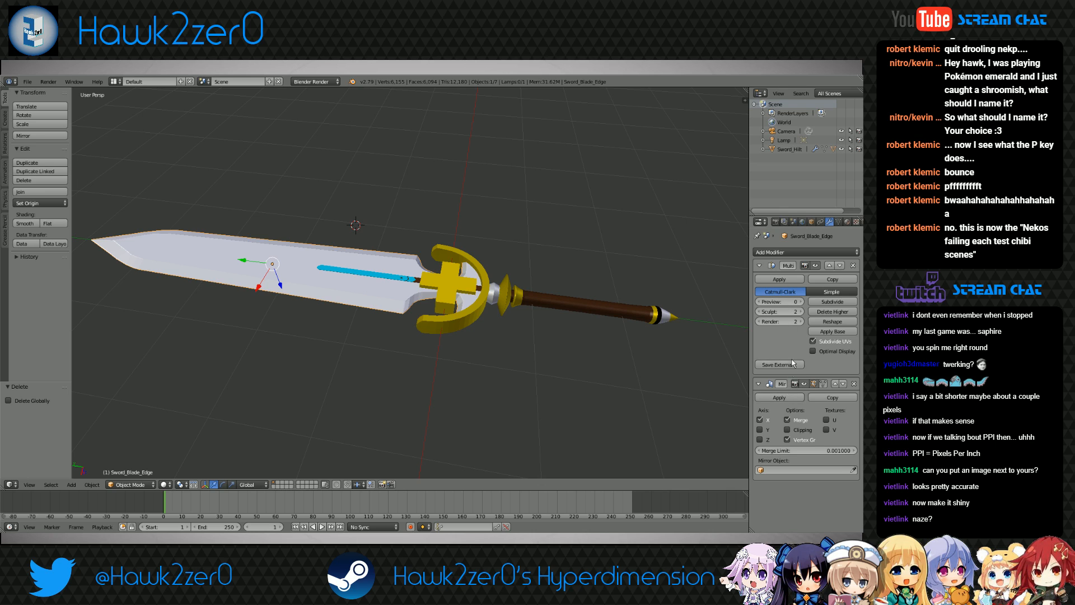
Apply the Mirror modifier on Sword_Blade_Edge and put the blade mesh into Edit Mode
{"action": "left_click", "coordinate": [779, 397]}
{"action": "middle_click_drag", "start_coordinate": [560, 392], "coordinate": [304, 438]}
{"action": "left_click", "coordinate": [132, 484]}
{"action": "left_click", "coordinate": [143, 463]}
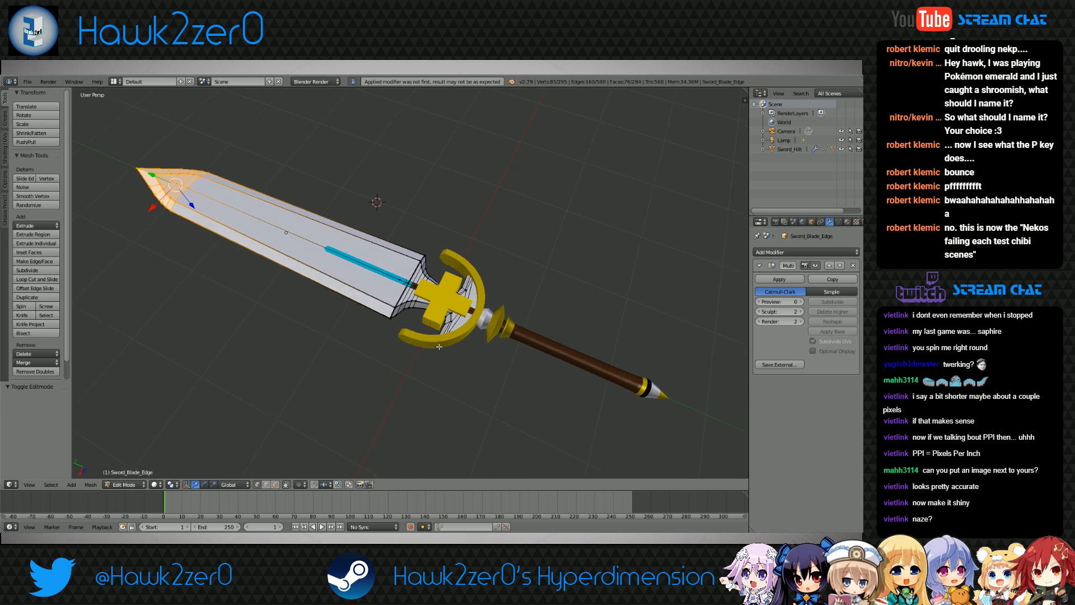
Expand the Sword_Hilt hierarchy in the outliner and hide the blue inlay object nested under the blade
{"action": "middle_click_drag", "start_coordinate": [269, 403], "coordinate": [375, 356]}
{"action": "scroll", "coordinate": [375, 356], "scroll_direction": "up", "scroll_amount": 5}
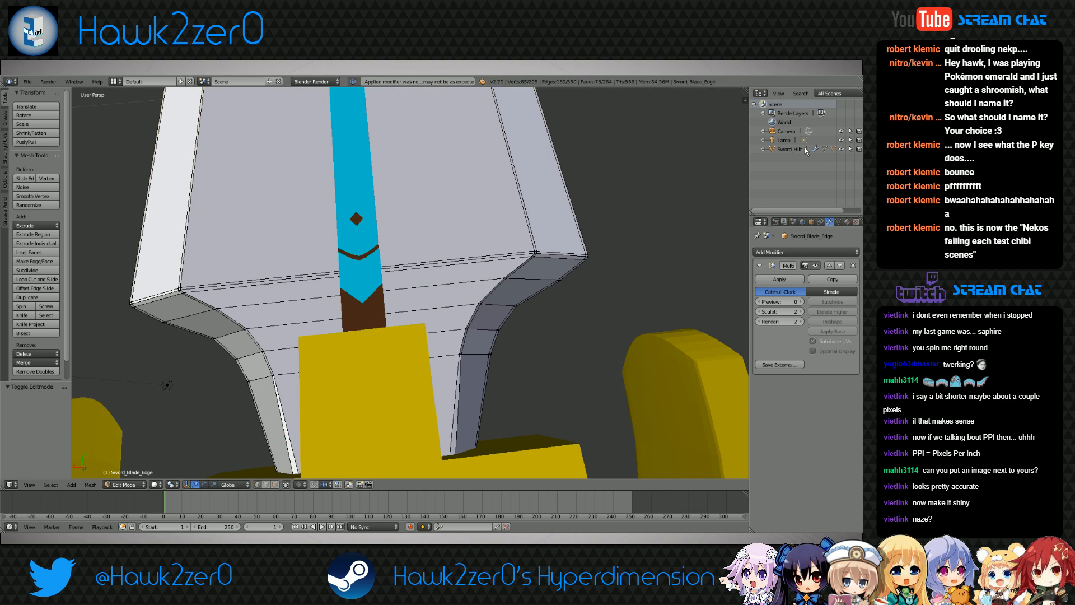
{"action": "left_click", "coordinate": [764, 149]}
{"action": "left_click", "coordinate": [772, 176]}
{"action": "left_click", "coordinate": [782, 203]}
{"action": "scroll", "coordinate": [773, 197], "scroll_direction": "down", "scroll_amount": 1}
{"action": "left_click", "coordinate": [790, 203]}
{"action": "scroll", "coordinate": [779, 202], "scroll_direction": "down", "scroll_amount": 2}
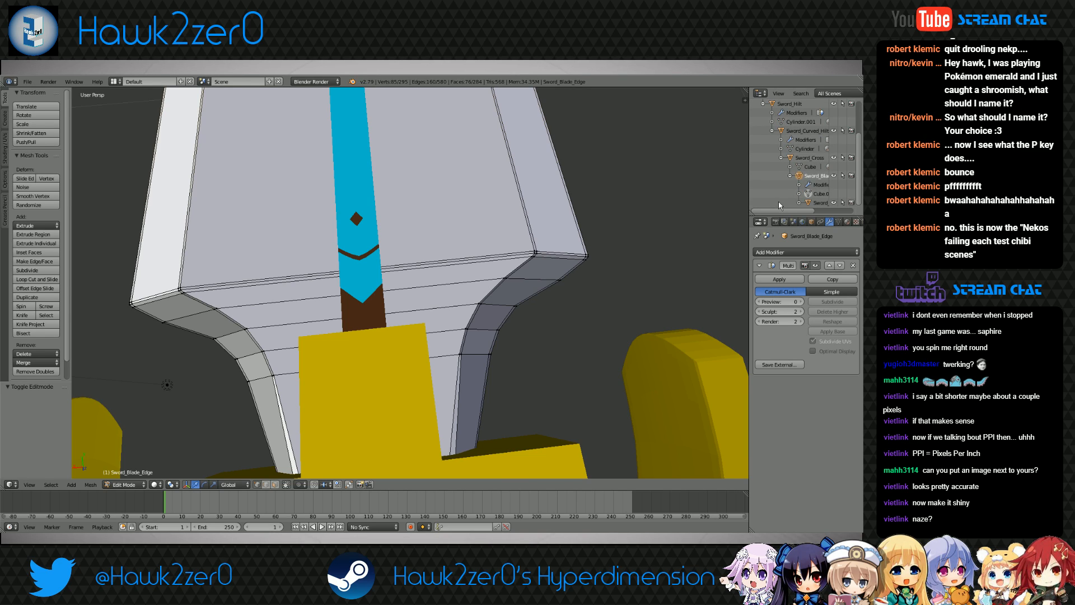
{"action": "left_click", "coordinate": [834, 203]}
{"action": "right_click", "coordinate": [361, 274]}
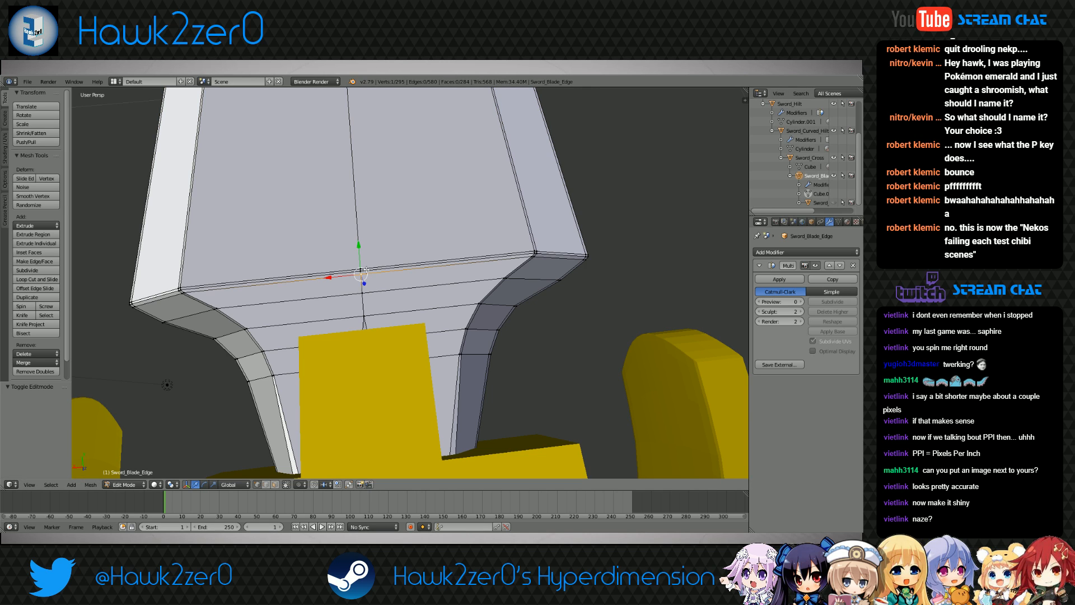
{"action": "scroll", "coordinate": [406, 277], "scroll_direction": "down", "scroll_amount": 1}
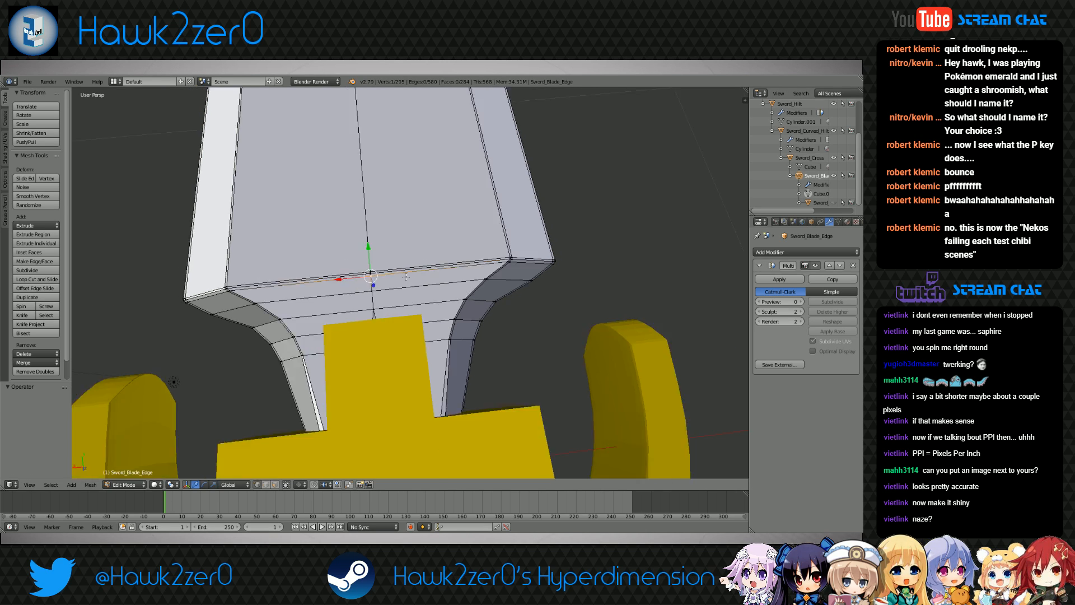
{"action": "scroll", "coordinate": [406, 277], "scroll_direction": "down", "scroll_amount": 11}
{"action": "key", "text": "a"}
{"action": "middle_click_drag", "start_coordinate": [438, 232], "coordinate": [455, 222]}
{"action": "scroll", "coordinate": [483, 151], "scroll_direction": "up", "scroll_amount": 10}
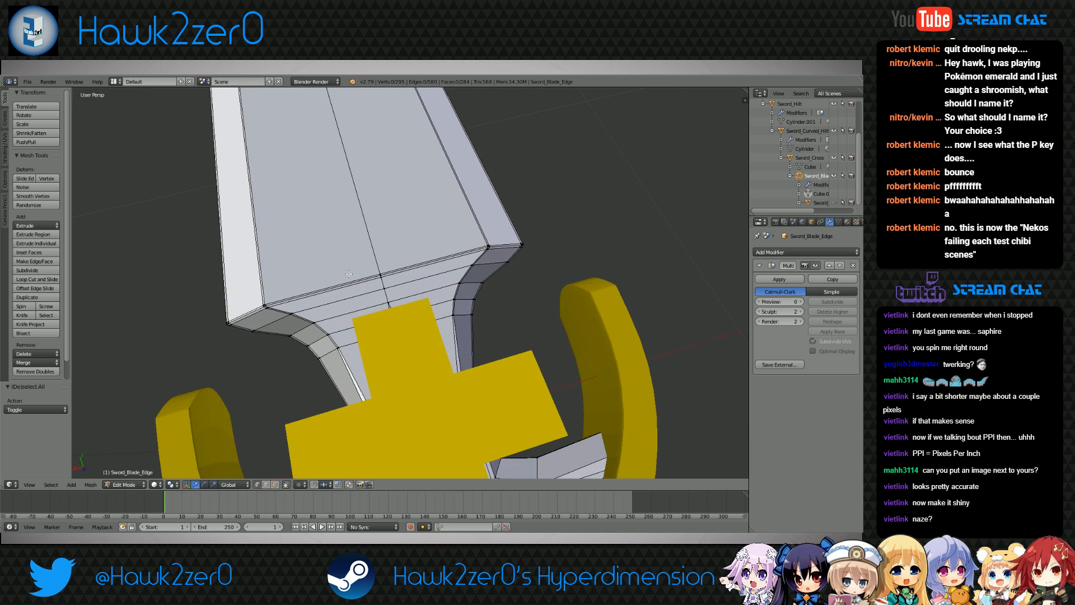
{"action": "middle_click_drag", "start_coordinate": [349, 274], "coordinate": [273, 219]}
{"action": "key", "text": "ctrl+r"}
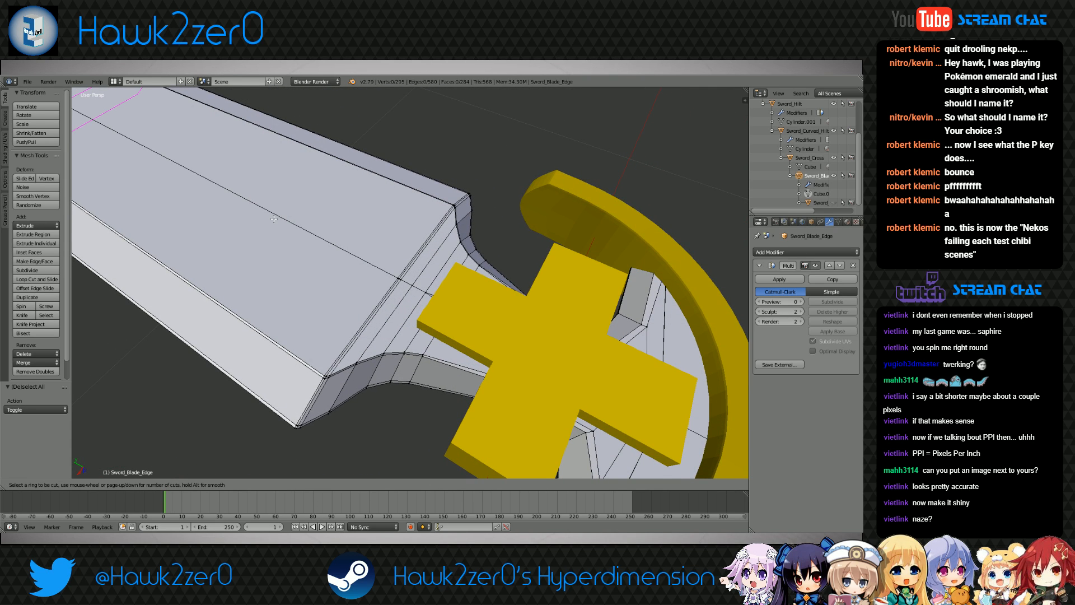
{"action": "scroll", "coordinate": [274, 219], "scroll_direction": "down", "scroll_amount": 5}
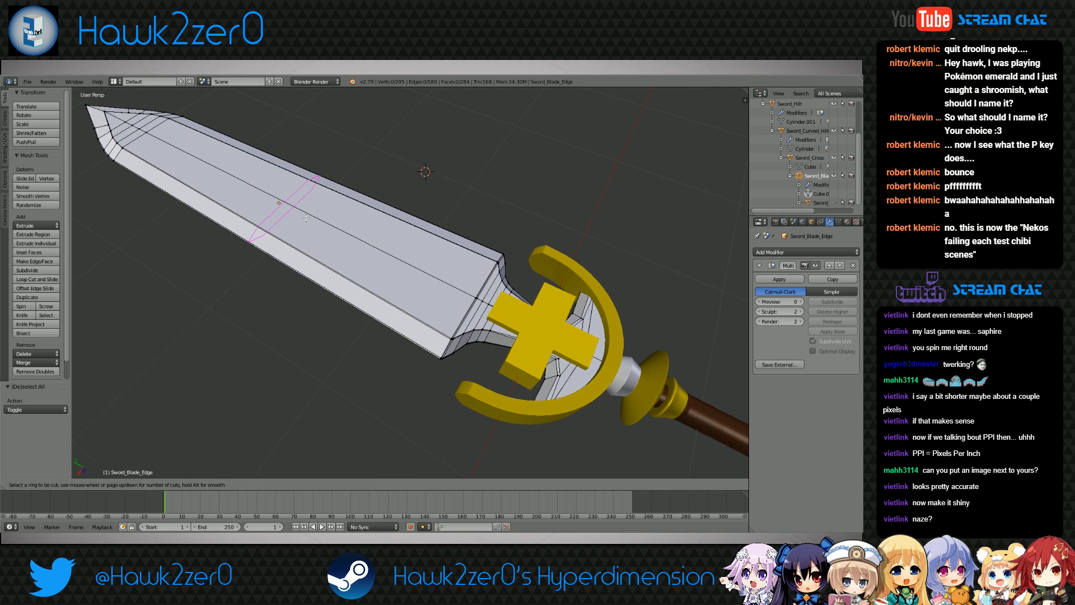
{"action": "key", "text": "Escape"}
{"action": "scroll", "coordinate": [383, 297], "scroll_direction": "up", "scroll_amount": 3}
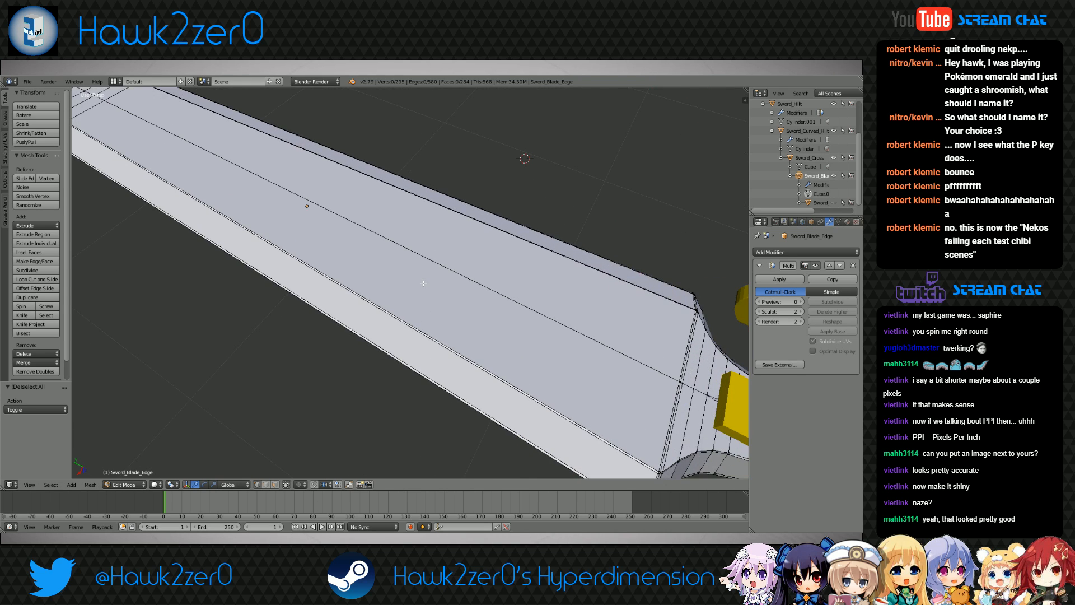
{"action": "key", "text": "ctrl+r"}
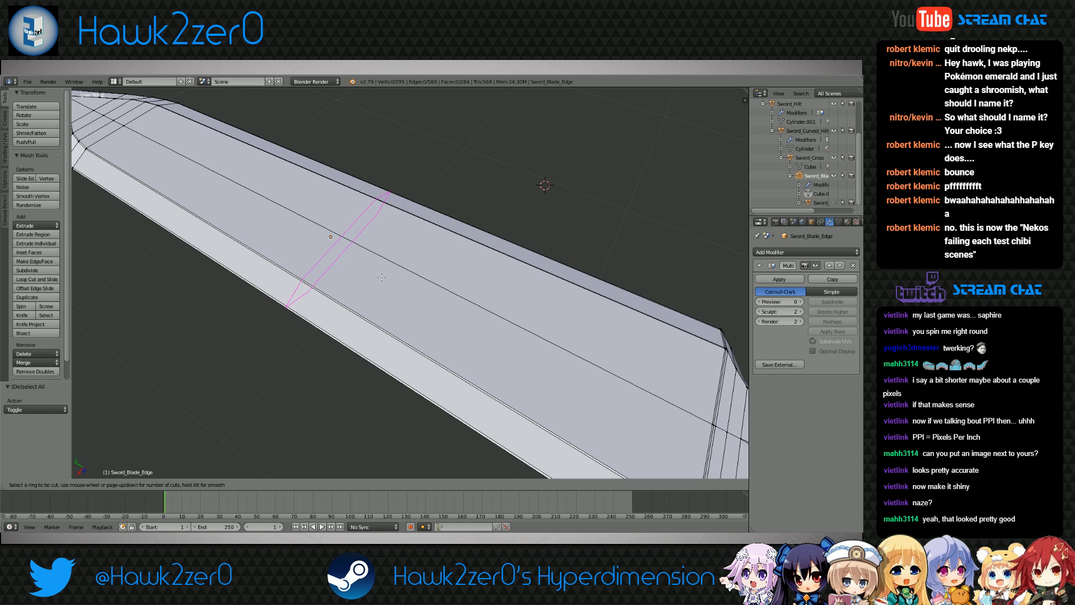
{"action": "key", "text": "Escape"}
{"action": "scroll", "coordinate": [386, 296], "scroll_direction": "down", "scroll_amount": 4}
{"action": "scroll", "coordinate": [395, 324], "scroll_direction": "up", "scroll_amount": 3}
{"action": "scroll", "coordinate": [395, 323], "scroll_direction": "up", "scroll_amount": 7}
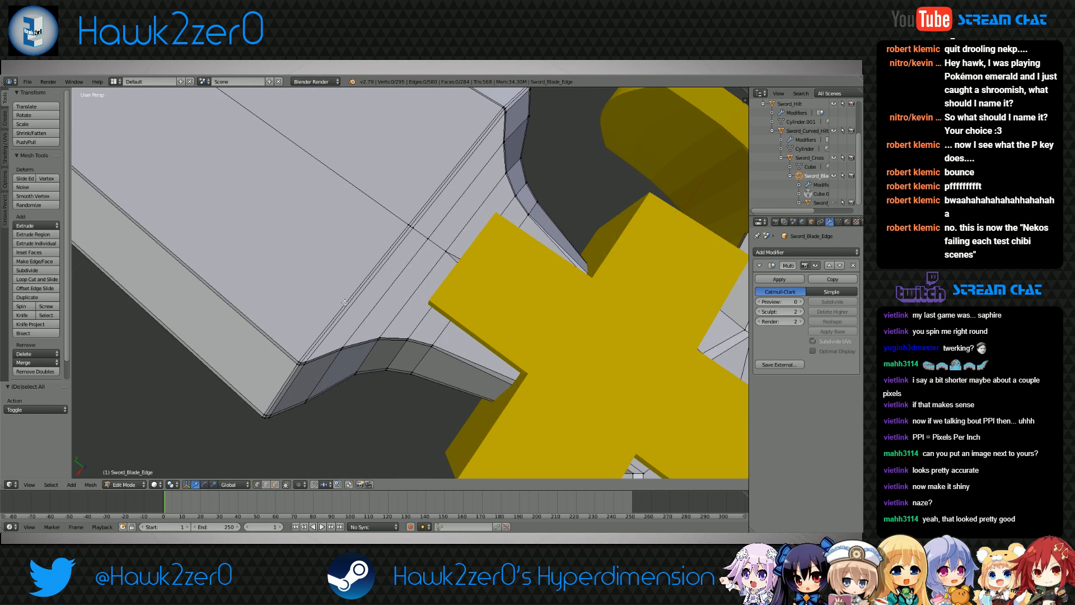
Select the edge loop running along the blade's outer cutting edge, mark it as a seam and clear the selection
{"action": "scroll", "coordinate": [344, 302], "scroll_direction": "down", "scroll_amount": 5}
{"action": "middle_click_drag", "start_coordinate": [345, 302], "coordinate": [449, 281]}
{"action": "scroll", "coordinate": [476, 266], "scroll_direction": "down", "scroll_amount": 3}
{"action": "scroll", "coordinate": [502, 252], "scroll_direction": "up", "scroll_amount": 6}
{"action": "scroll", "coordinate": [408, 314], "scroll_direction": "down", "scroll_amount": 8}
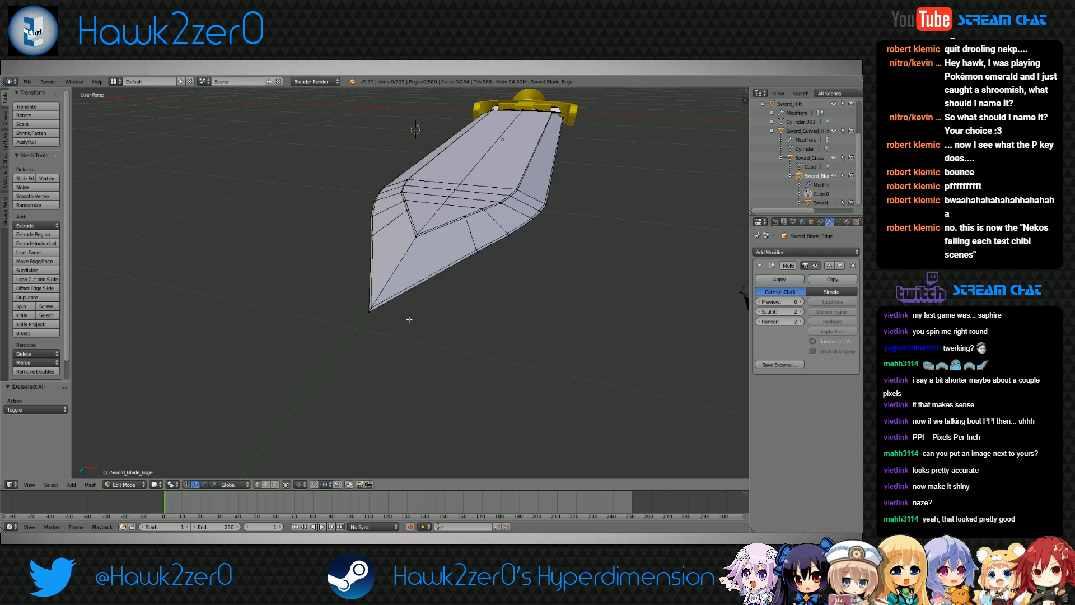
{"action": "right_click", "coordinate": [407, 293], "text": "alt"}
{"action": "mouse_move", "coordinate": [406, 294]}
{"action": "middle_mouse_down"}
{"action": "mouse_move", "coordinate": [245, 334]}
{"action": "mouse_move", "coordinate": [263, 350]}
{"action": "middle_mouse_up"}
{"action": "key", "text": "z"}
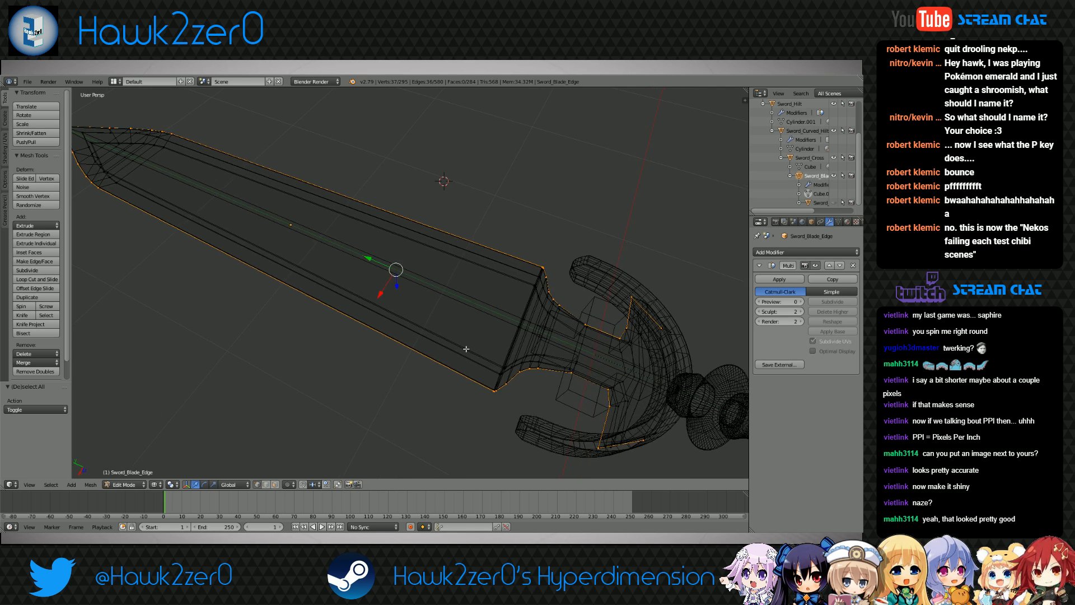
{"action": "key", "text": "z"}
{"action": "left_click", "coordinate": [5, 163]}
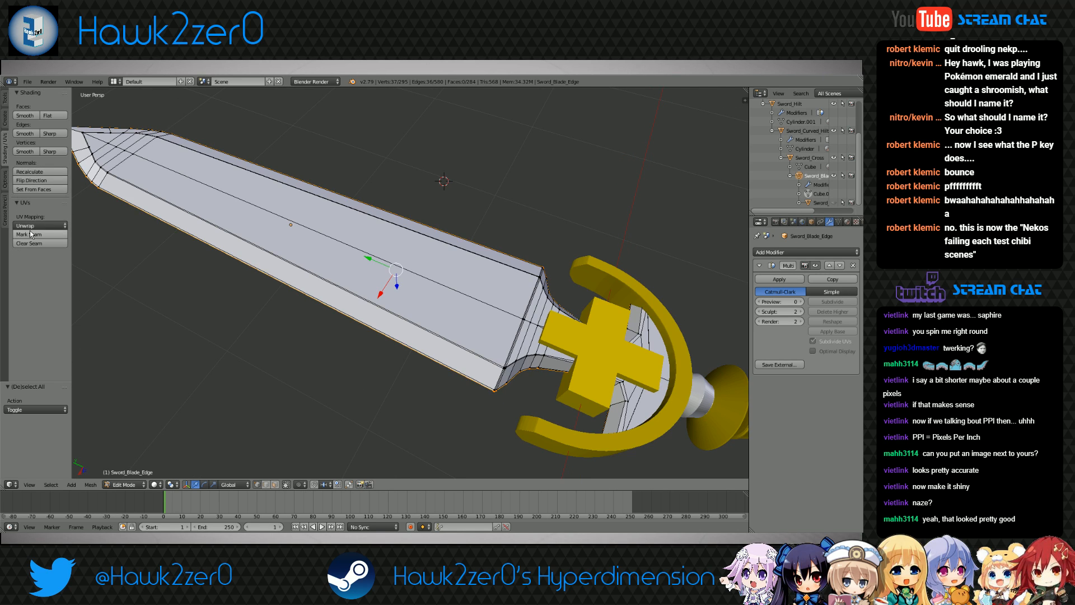
{"action": "key", "text": "a"}
Unwrap the entire blade mesh using its seam and switch to the UV Editing screen layout
{"action": "scroll", "coordinate": [297, 356], "scroll_direction": "down", "scroll_amount": 1}
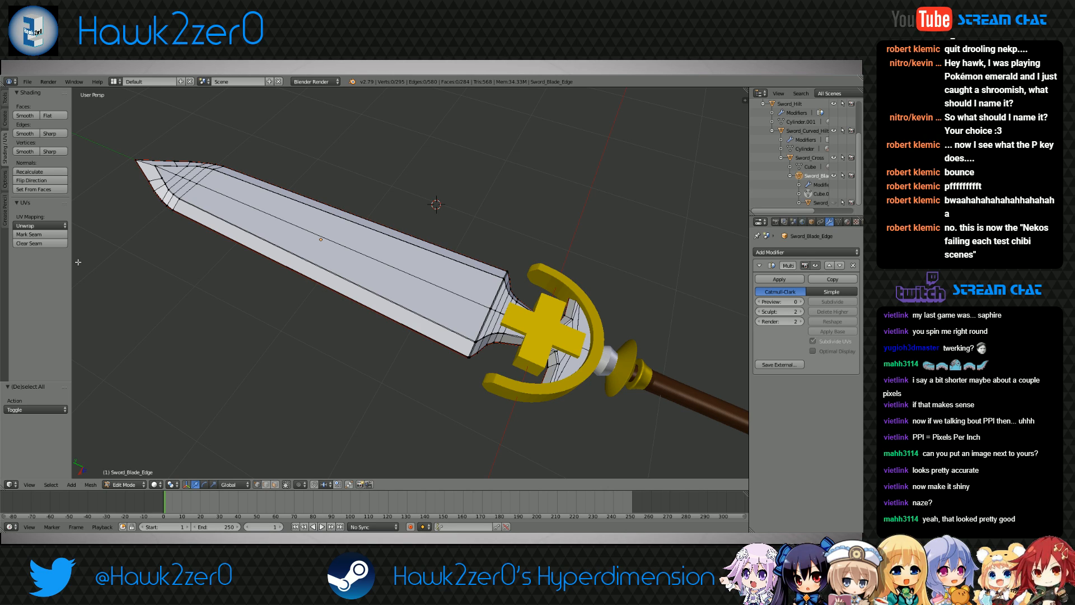
{"action": "key", "text": "a"}
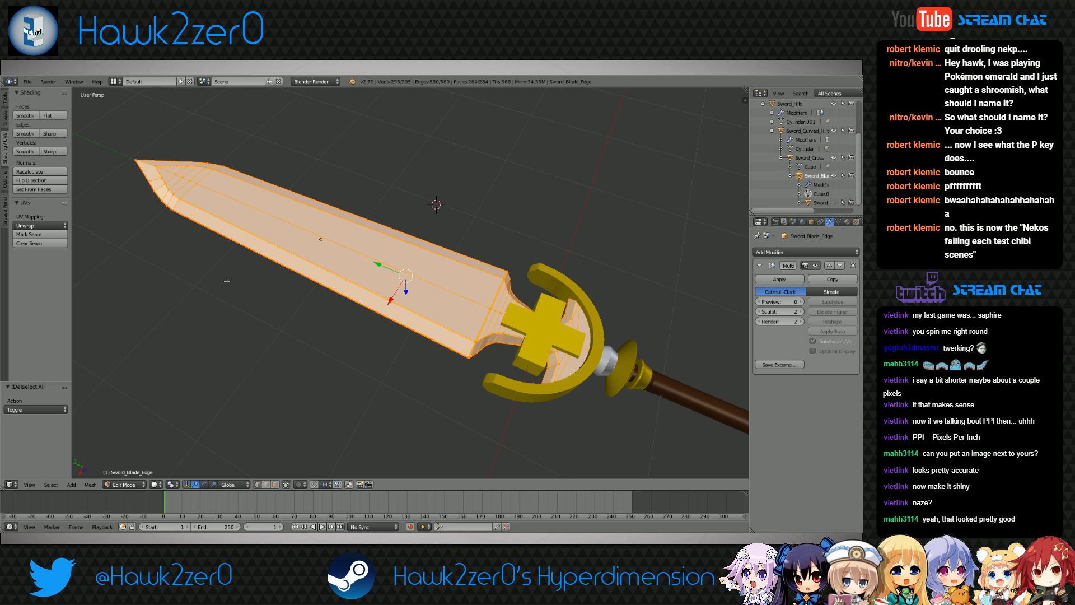
{"action": "left_click", "coordinate": [39, 225]}
{"action": "left_click", "coordinate": [33, 234]}
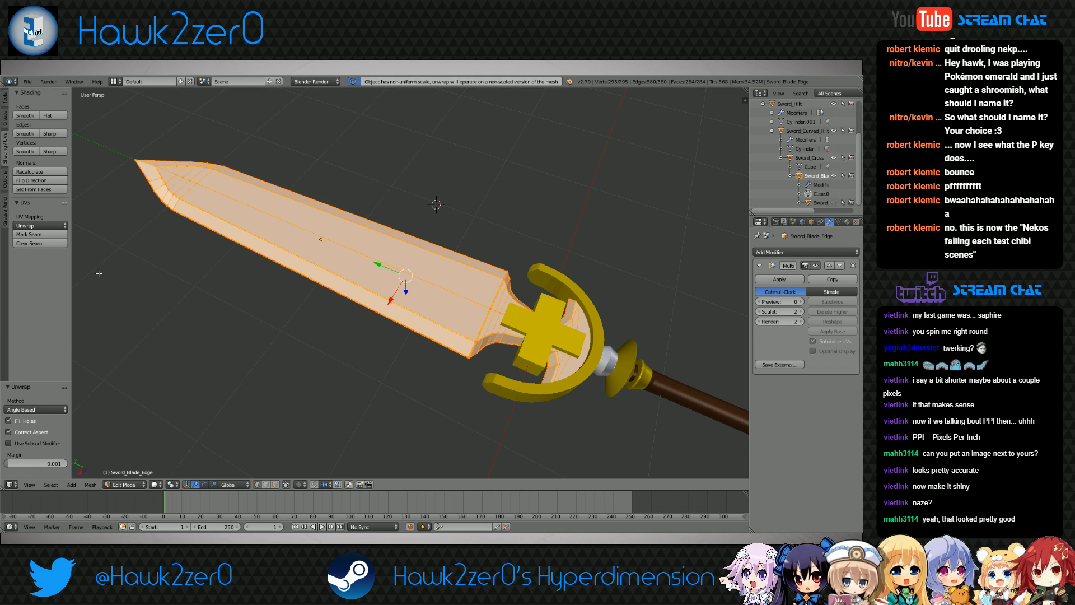
{"action": "left_click", "coordinate": [114, 81]}
{"action": "left_click", "coordinate": [135, 156]}
{"action": "scroll", "coordinate": [164, 341], "scroll_direction": "up", "scroll_amount": 4}
{"action": "scroll", "coordinate": [162, 336], "scroll_direction": "down", "scroll_amount": 4}
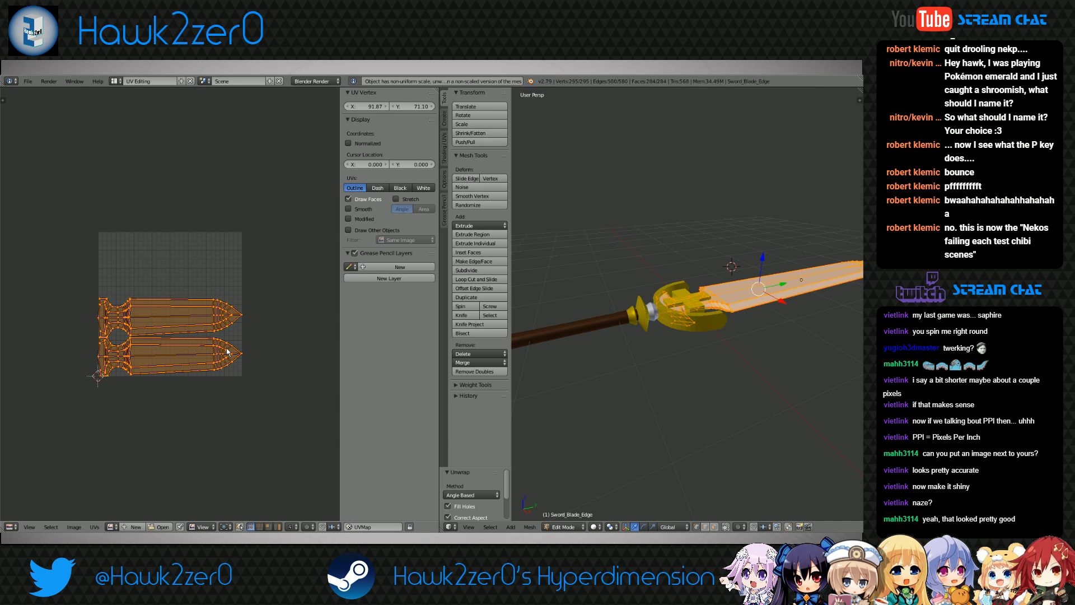
Rotate both blade UV islands by 90 degrees and by another 180 degrees
{"action": "key", "text": "r"}
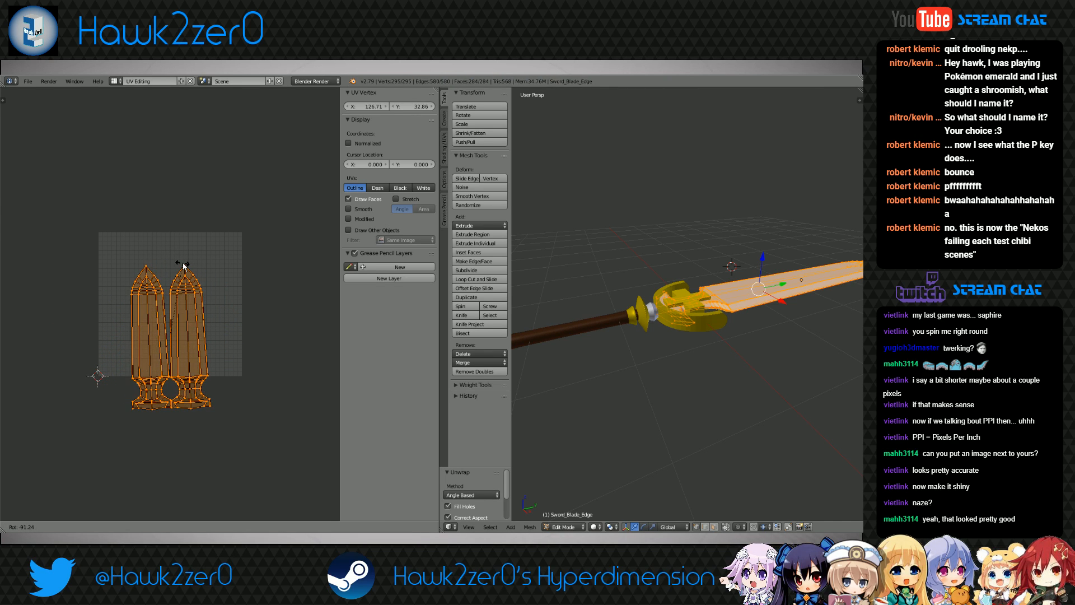
{"action": "type", "text": "90"}
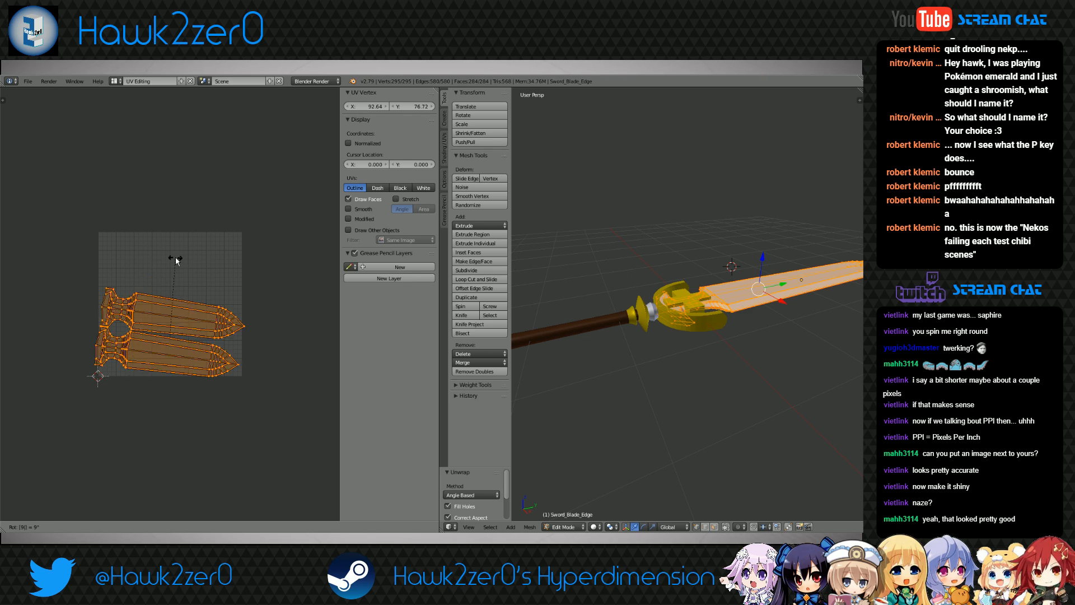
{"action": "key", "text": "Return"}
{"action": "type", "text": "r180"}
{"action": "key", "text": "Return"}
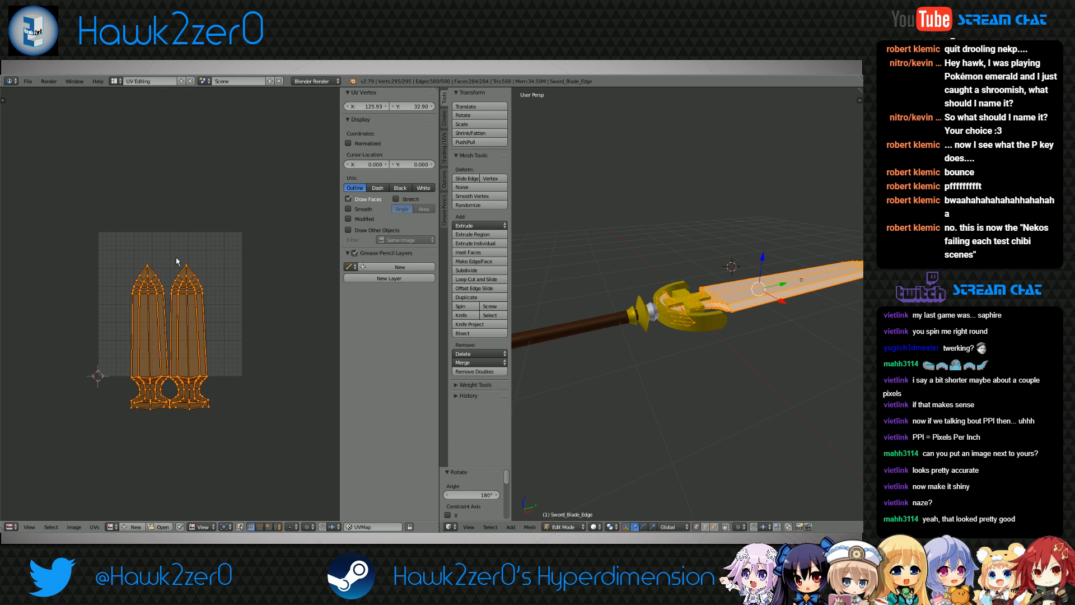
Move both blade UV islands up into the UV square and scale them by about 0.878
{"action": "key", "text": "g"}
{"action": "left_click", "coordinate": [186, 315]}
{"action": "key", "text": "s"}
{"action": "left_click", "coordinate": [259, 386]}
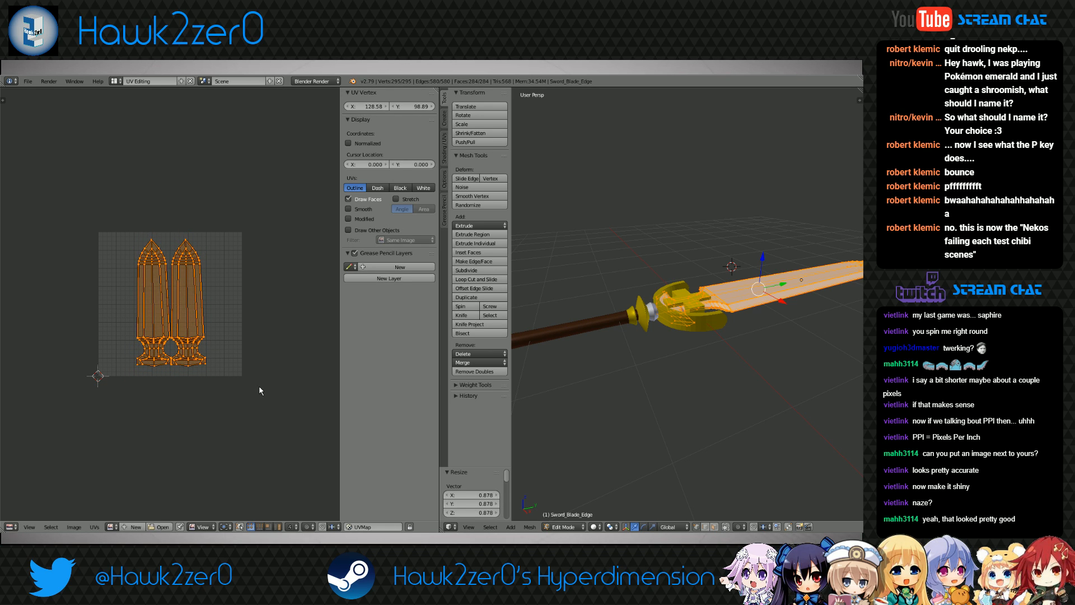
Separate the left blade UV island toward the left edge of the UV square and enlarge it by about 1.109
{"action": "right_click", "coordinate": [158, 319]}
{"action": "key", "text": "ctrl+l"}
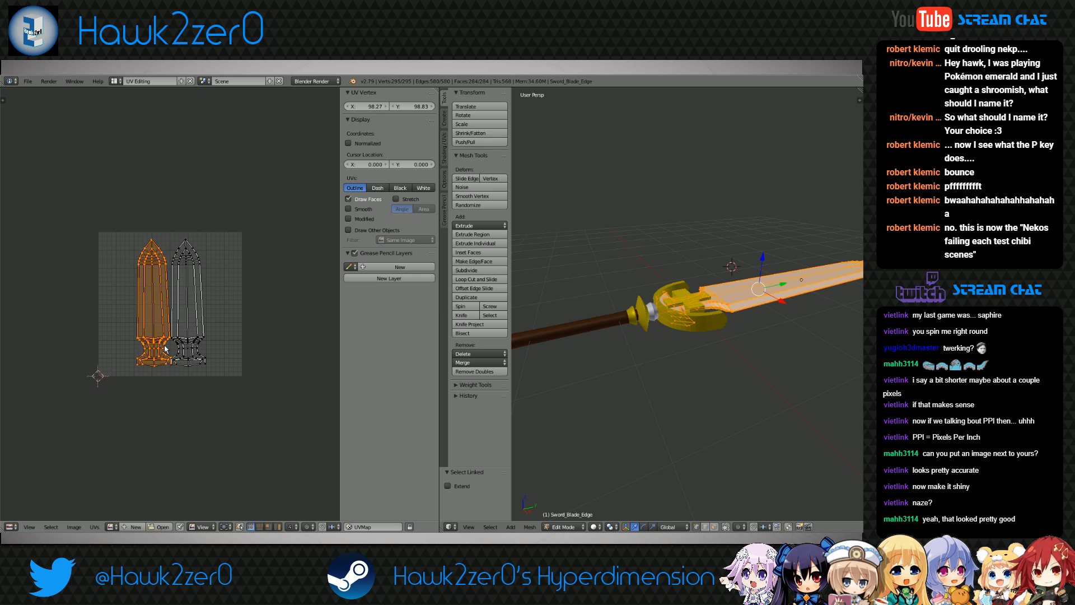
{"action": "key", "text": "g"}
{"action": "left_click", "coordinate": [138, 352]}
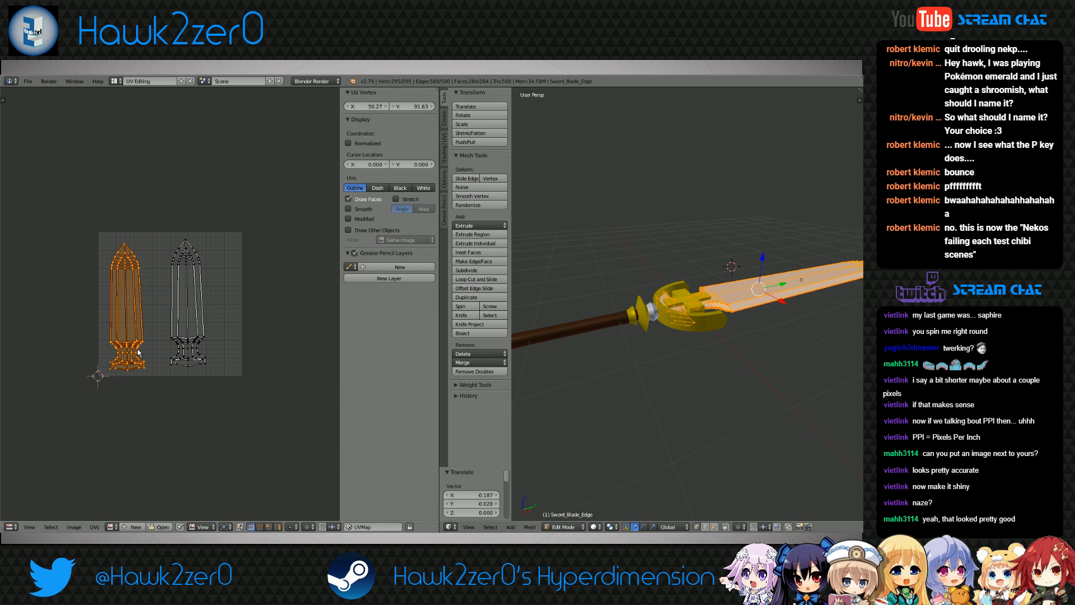
{"action": "key", "text": "s"}
{"action": "left_click", "coordinate": [240, 363]}
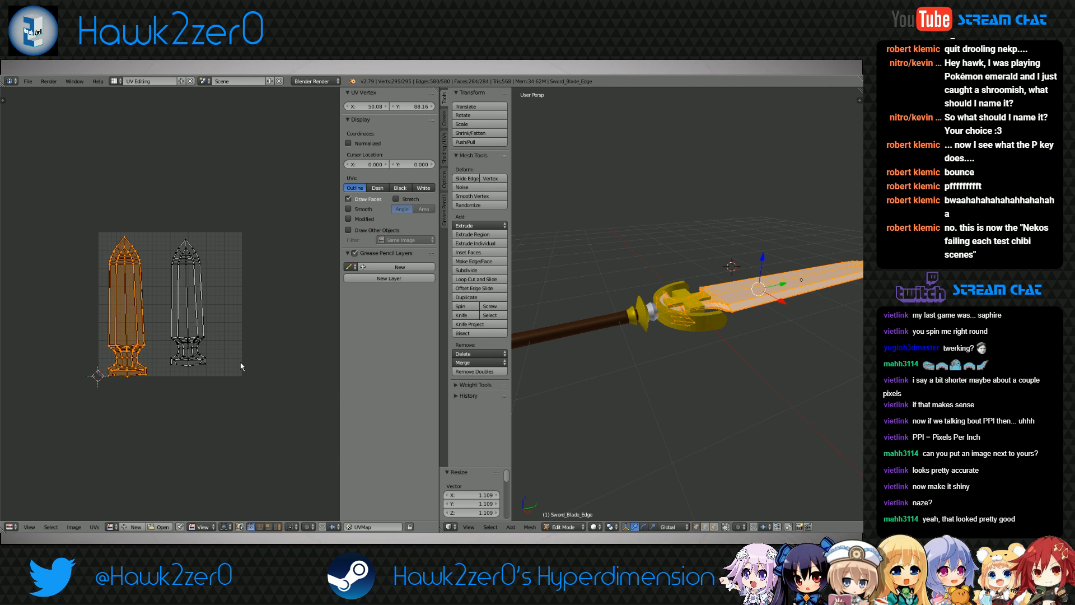
{"action": "key", "text": "g"}
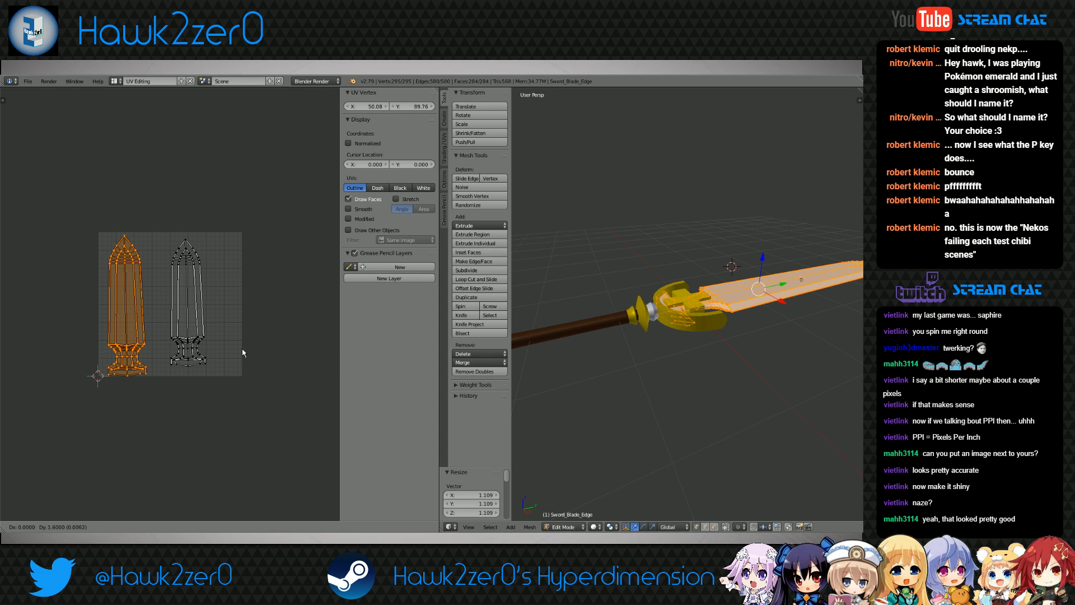
{"action": "left_click", "coordinate": [243, 331]}
Shift the right blade UV island about 0.122 to the right, enlarge it by about 1.105, align its height and deselect everything
{"action": "right_click", "coordinate": [206, 336]}
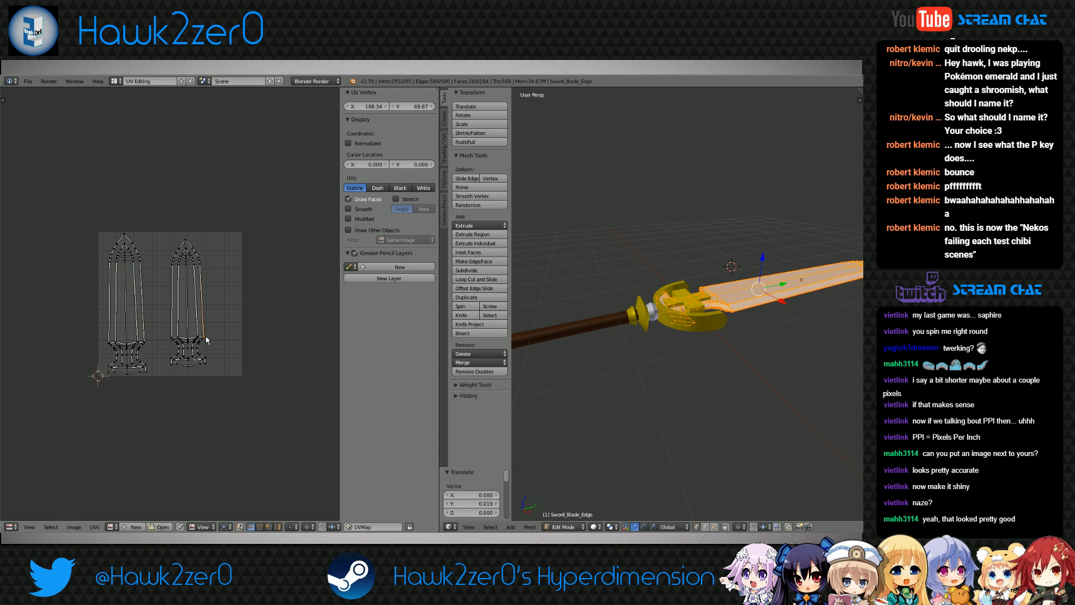
{"action": "key", "text": "ctrl+l"}
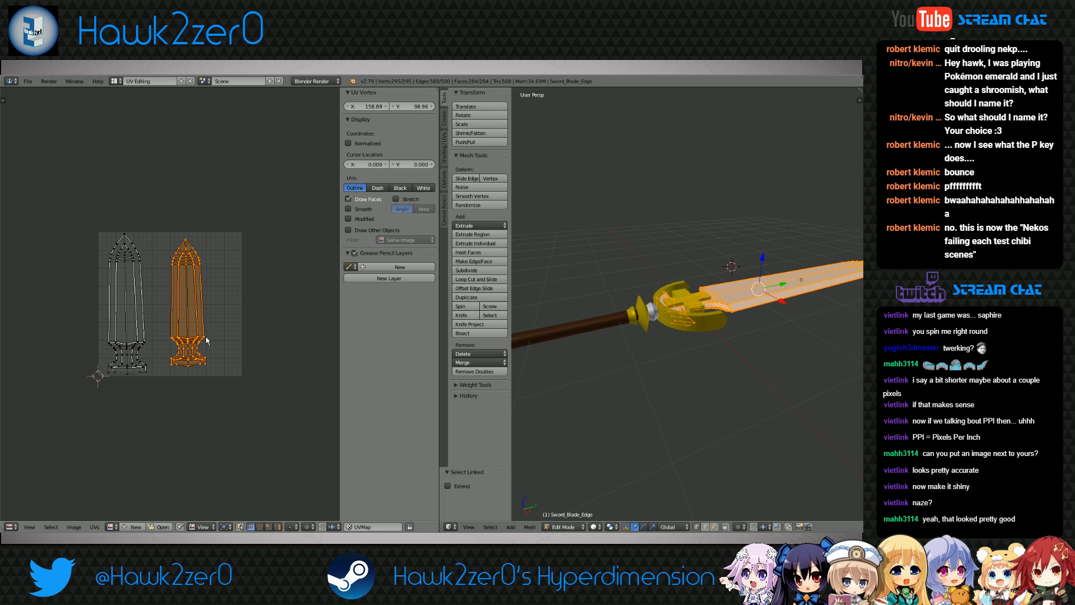
{"action": "key", "text": "g"}
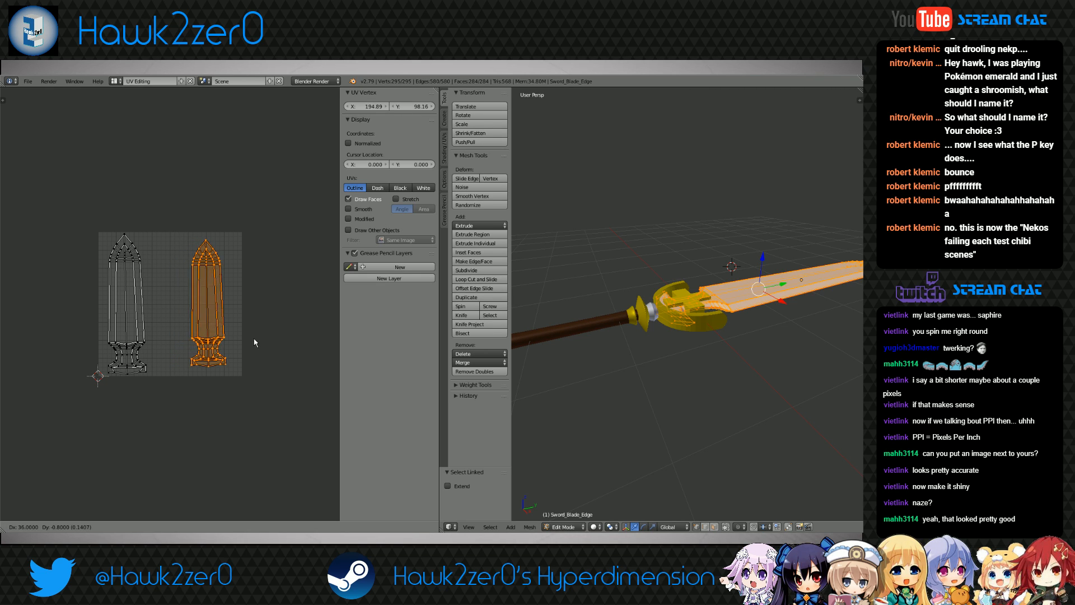
{"action": "left_click", "coordinate": [251, 337]}
{"action": "key", "text": "s"}
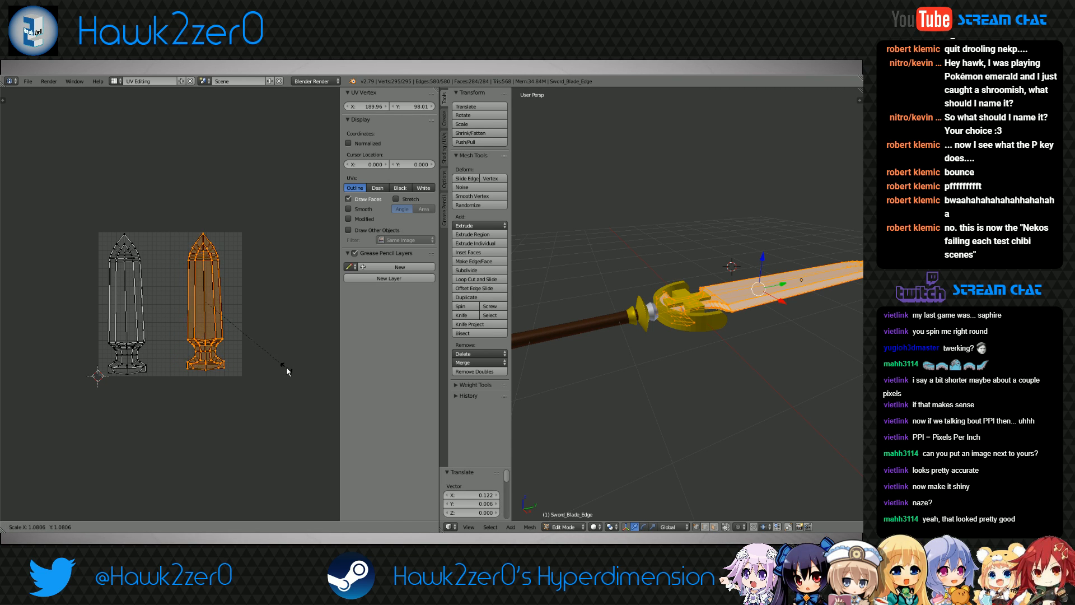
{"action": "left_click", "coordinate": [304, 366]}
{"action": "key", "text": "g"}
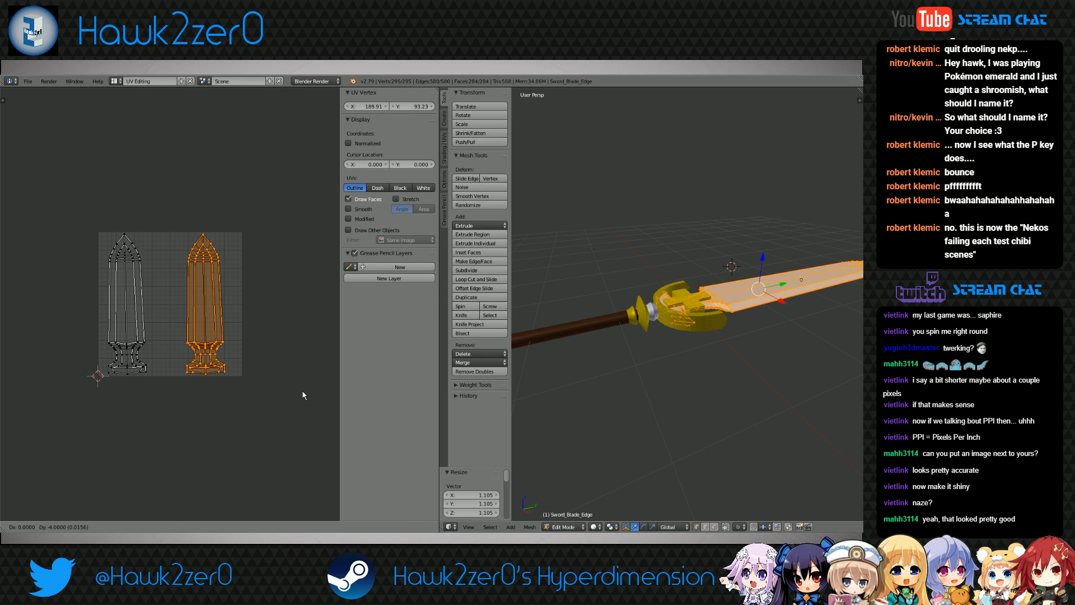
{"action": "left_click", "coordinate": [302, 389]}
{"action": "key", "text": "a"}
{"action": "scroll", "coordinate": [268, 384], "scroll_direction": "down", "scroll_amount": 1}
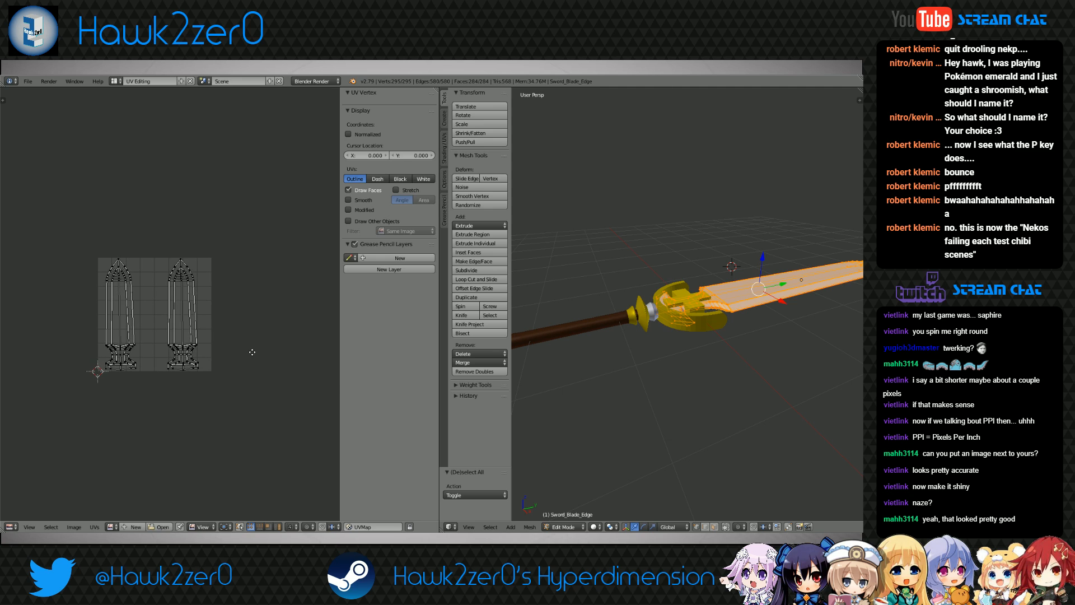
Return to Object Mode, select the golden cross Sword_Cross and put it into Edit Mode
{"action": "left_click", "coordinate": [562, 527]}
{"action": "left_click", "coordinate": [563, 511]}
{"action": "middle_click_drag", "start_coordinate": [566, 504], "coordinate": [753, 347]}
{"action": "right_click", "coordinate": [689, 309]}
{"action": "middle_click_drag", "start_coordinate": [638, 372], "coordinate": [561, 498]}
{"action": "left_click", "coordinate": [567, 527]}
{"action": "left_click", "coordinate": [577, 507]}
Select the first upper outline edge on the front arm of the cross and limit selection to visible geometry
{"action": "scroll", "coordinate": [643, 396], "scroll_direction": "up", "scroll_amount": 6}
{"action": "mouse_move", "coordinate": [643, 396]}
{"action": "middle_mouse_down"}
{"action": "mouse_move", "coordinate": [718, 376]}
{"action": "mouse_move", "coordinate": [711, 354]}
{"action": "mouse_move", "coordinate": [690, 349]}
{"action": "middle_mouse_up"}
{"action": "key", "text": "z"}
{"action": "key", "text": "z"}
{"action": "right_click", "coordinate": [688, 349]}
{"action": "right_click", "coordinate": [692, 343]}
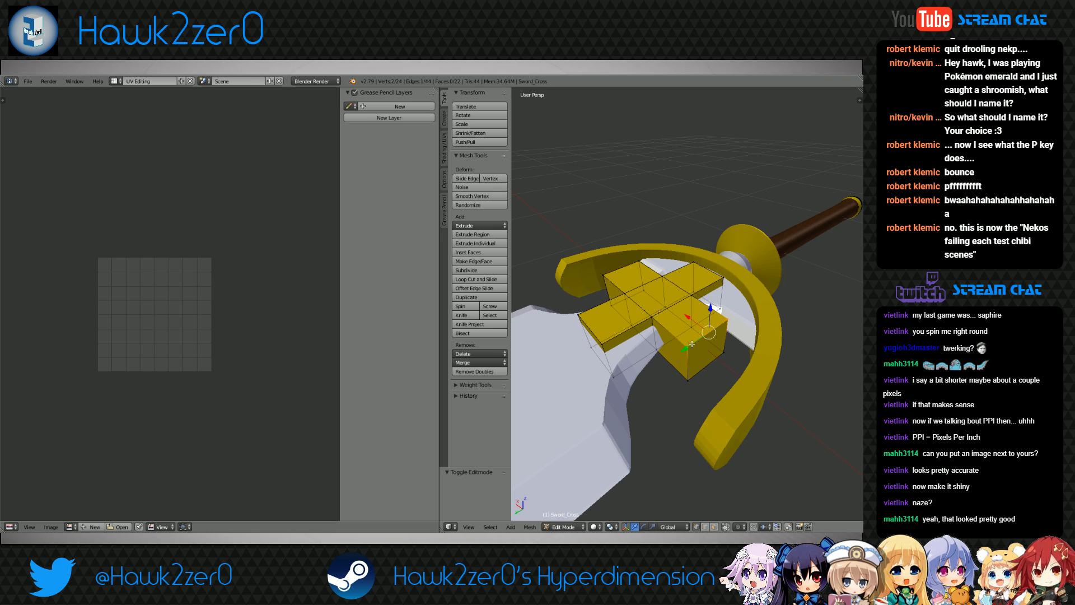
{"action": "middle_click_drag", "start_coordinate": [644, 387], "coordinate": [673, 360]}
{"action": "scroll", "coordinate": [671, 352], "scroll_direction": "up", "scroll_amount": 3}
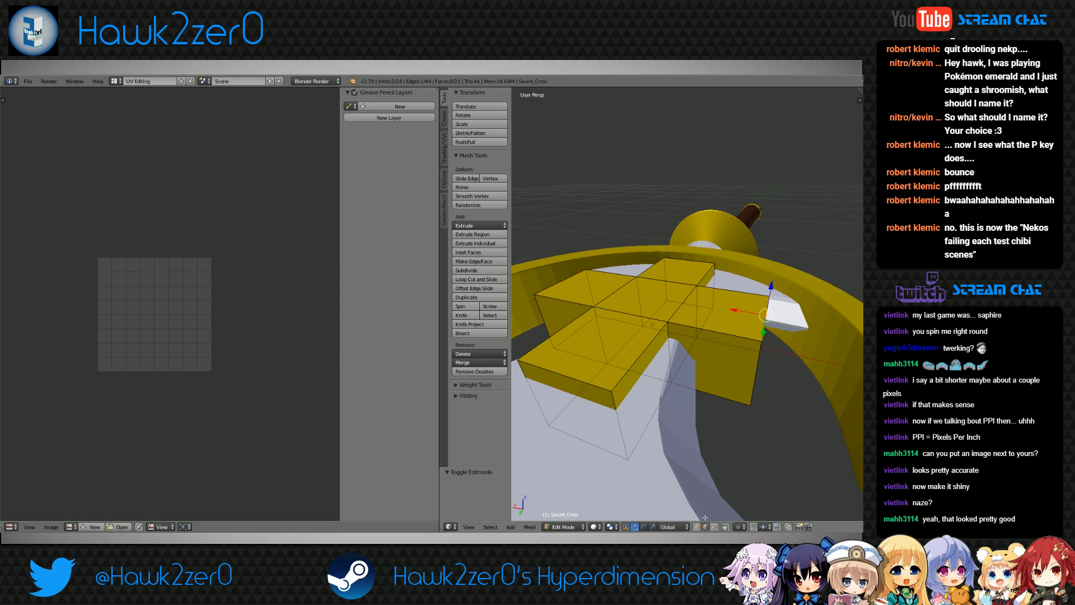
{"action": "right_click", "coordinate": [629, 376]}
{"action": "right_click", "coordinate": [699, 331], "text": "shift"}
{"action": "key", "text": "ctrl+z"}
{"action": "left_click", "coordinate": [727, 527]}
Add the remaining outline edges of the cross's upper face to the selection, mark them as a seam and deselect everything
{"action": "right_click", "coordinate": [566, 377], "text": "shift"}
{"action": "right_click", "coordinate": [556, 334], "text": "shift"}
{"action": "right_click", "coordinate": [564, 300], "text": "shift"}
{"action": "right_click", "coordinate": [561, 282], "text": "shift"}
{"action": "right_click", "coordinate": [606, 271], "text": "shift"}
{"action": "right_click", "coordinate": [650, 269], "text": "shift"}
{"action": "right_click", "coordinate": [689, 261], "text": "shift"}
{"action": "right_click", "coordinate": [706, 275], "text": "shift"}
{"action": "right_click", "coordinate": [727, 295], "text": "shift"}
{"action": "right_click", "coordinate": [716, 331], "text": "shift"}
{"action": "right_click", "coordinate": [765, 318], "text": "shift"}
{"action": "left_click", "coordinate": [444, 148]}
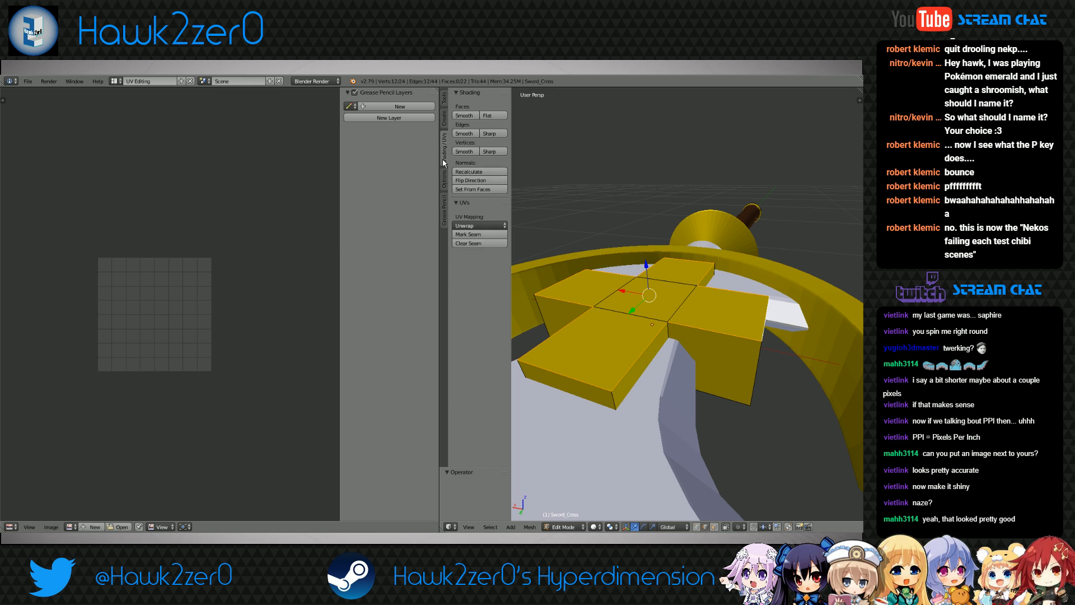
{"action": "left_click", "coordinate": [476, 234]}
{"action": "key", "text": "a"}
Select the edges outlining the underside face of the cross, mark them as a seam and deselect everything
{"action": "middle_click_drag", "start_coordinate": [653, 394], "coordinate": [667, 280]}
{"action": "right_click", "coordinate": [677, 277]}
{"action": "right_click", "coordinate": [737, 267], "text": "shift"}
{"action": "right_click", "coordinate": [732, 313], "text": "shift"}
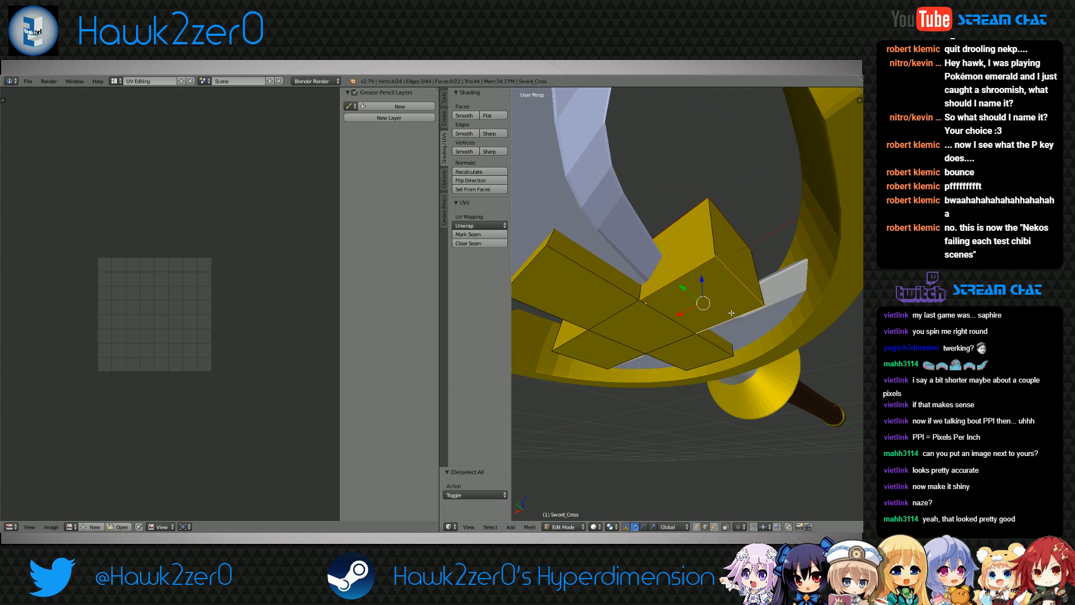
{"action": "right_click", "coordinate": [710, 361], "text": "shift"}
{"action": "right_click", "coordinate": [700, 336], "text": "shift"}
{"action": "right_click", "coordinate": [670, 365], "text": "shift"}
{"action": "right_click", "coordinate": [626, 361], "text": "shift"}
{"action": "right_click", "coordinate": [594, 360], "text": "shift"}
{"action": "right_click", "coordinate": [574, 339], "text": "shift"}
{"action": "right_click", "coordinate": [560, 320], "text": "shift"}
{"action": "right_click", "coordinate": [526, 270], "text": "shift"}
{"action": "right_click", "coordinate": [572, 262], "text": "shift"}
{"action": "left_click", "coordinate": [465, 234]}
{"action": "key", "text": "a"}
Select the whole cross and unwrap it with the Unwrap method
{"action": "middle_click_drag", "start_coordinate": [644, 322], "coordinate": [657, 316]}
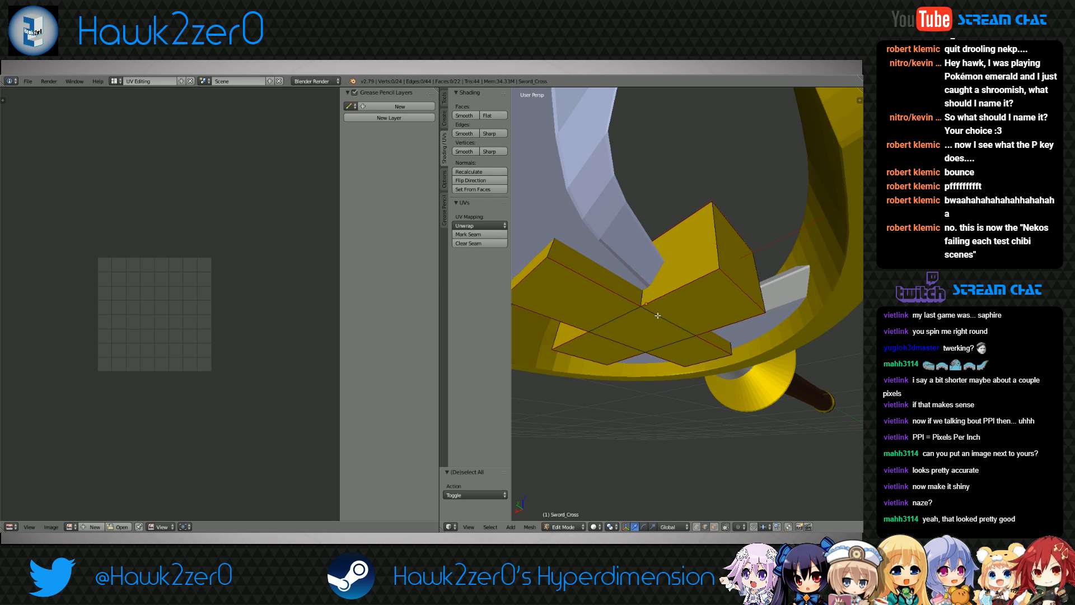
{"action": "key", "text": "a"}
{"action": "left_click", "coordinate": [465, 225]}
{"action": "left_click", "coordinate": [476, 234]}
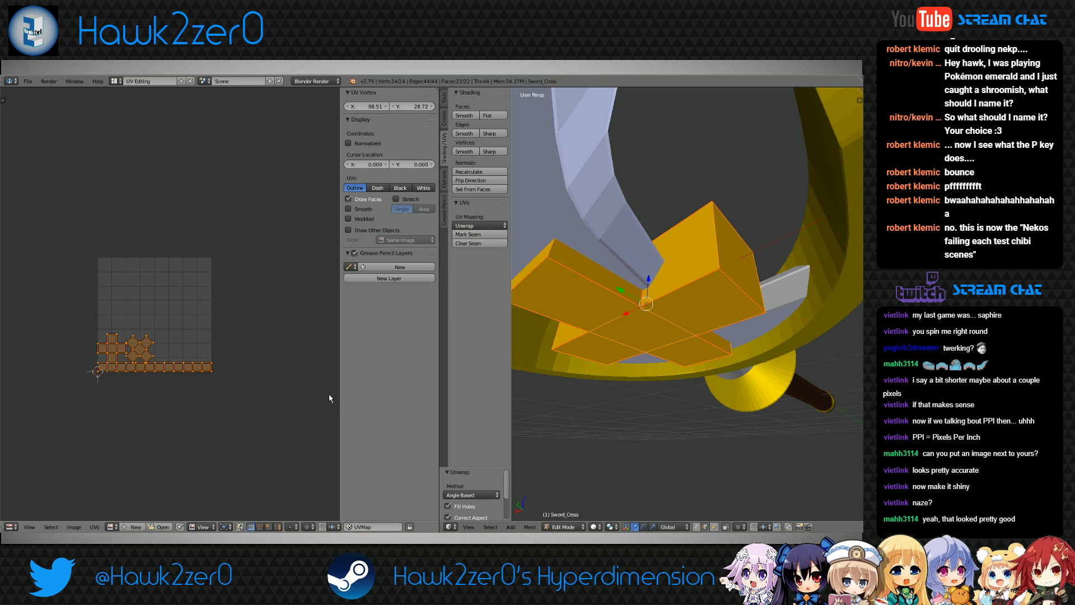
{"action": "scroll", "coordinate": [129, 379], "scroll_direction": "up", "scroll_amount": 1}
{"action": "middle_click_drag", "start_coordinate": [227, 368], "coordinate": [198, 376]}
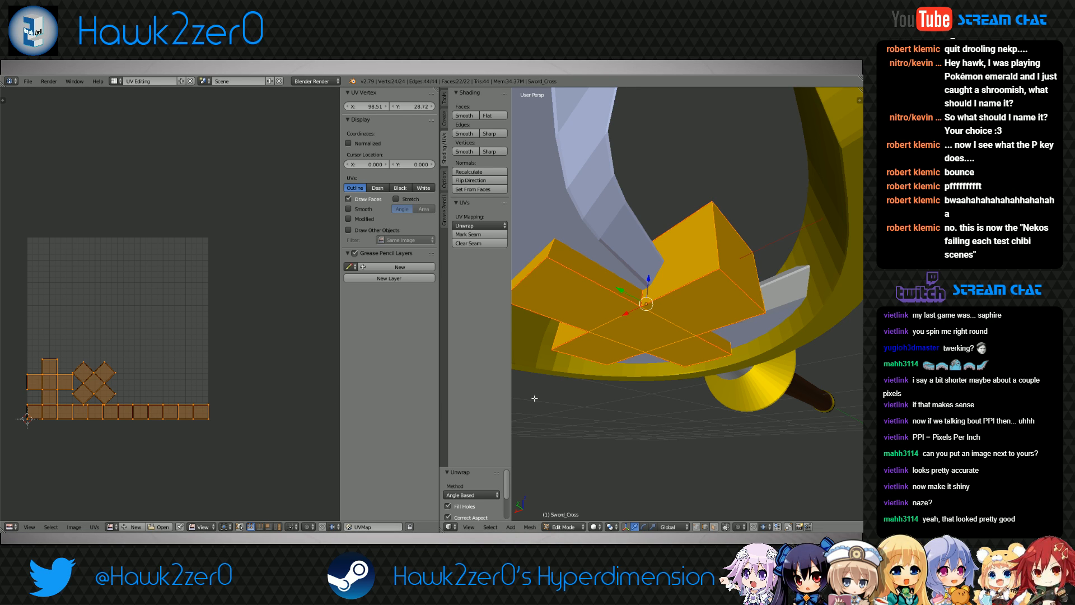
Switch to the Default layout, unhide the blue blade decoration in the scene hierarchy and return to the UV Editing layout
{"action": "scroll", "coordinate": [614, 394], "scroll_direction": "down", "scroll_amount": 10}
{"action": "middle_click_drag", "start_coordinate": [614, 394], "coordinate": [612, 394]}
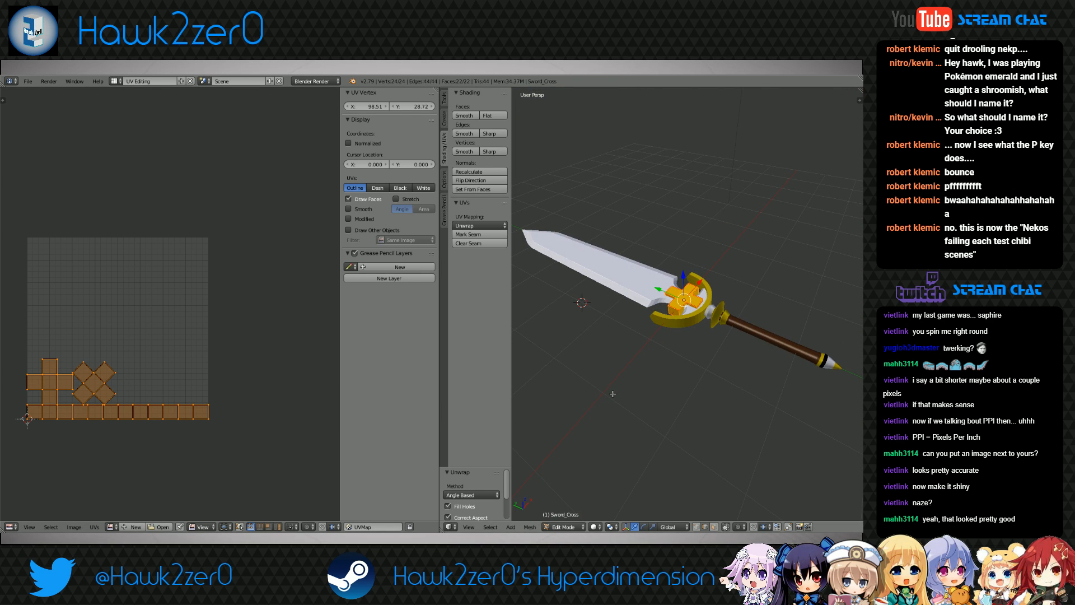
{"action": "left_click", "coordinate": [113, 81]}
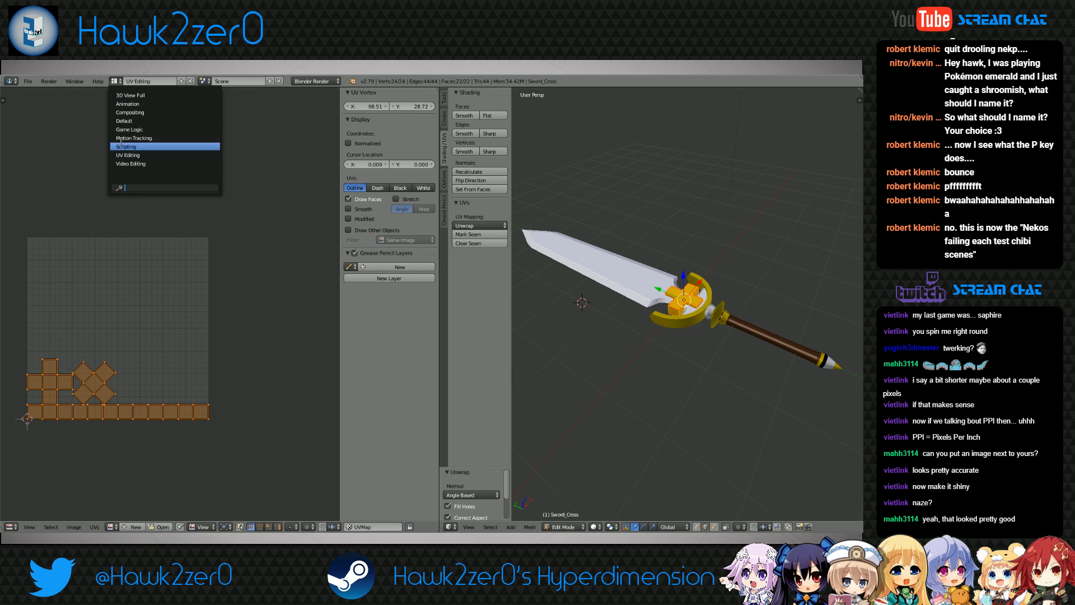
{"action": "left_click", "coordinate": [124, 121]}
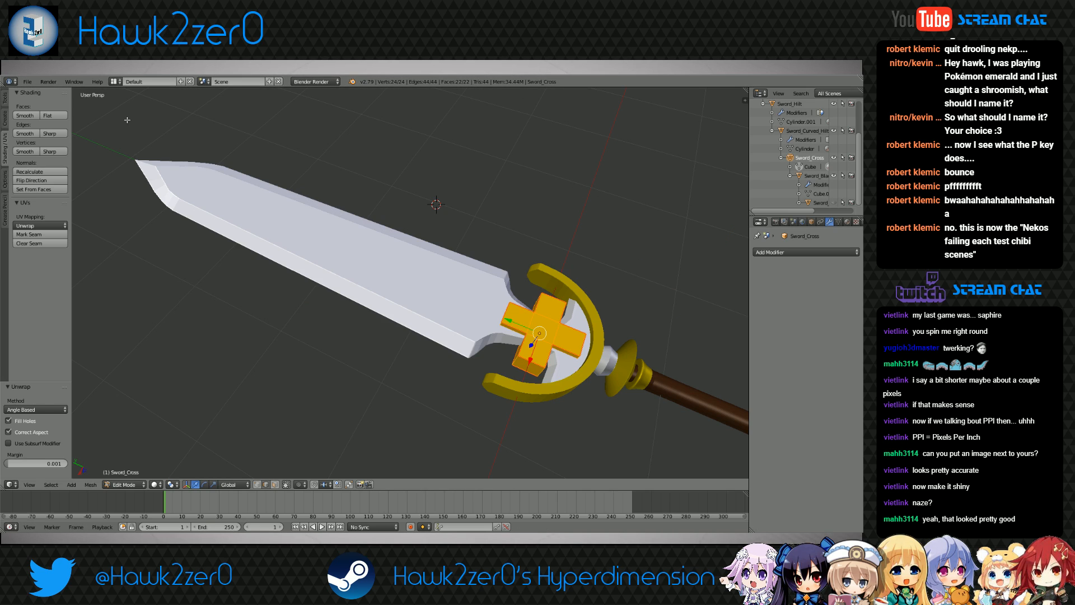
{"action": "left_click", "coordinate": [833, 203]}
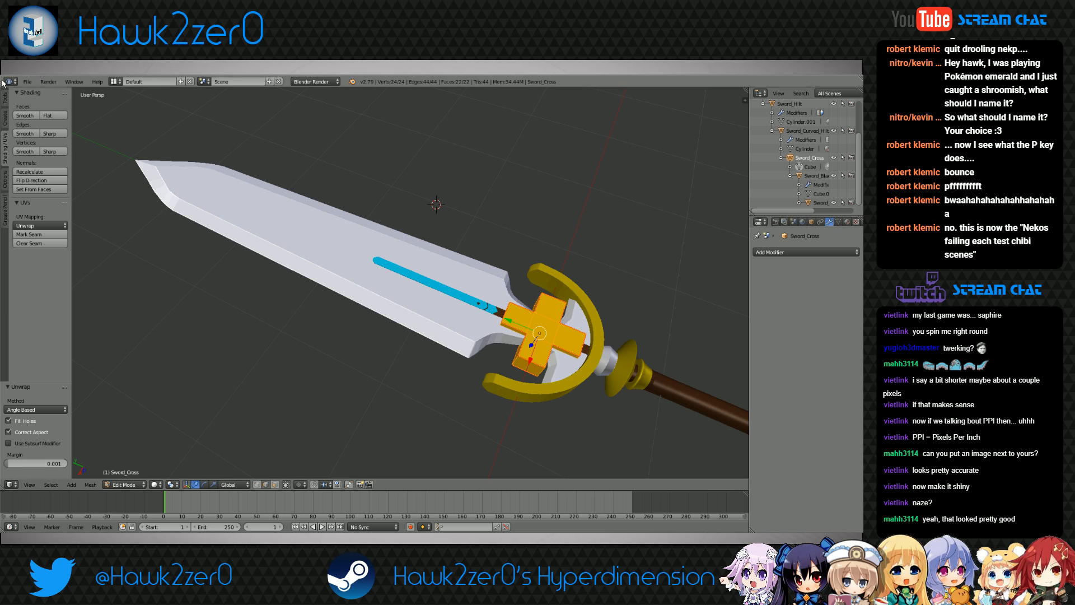
{"action": "left_click", "coordinate": [114, 81]}
{"action": "left_click", "coordinate": [134, 160]}
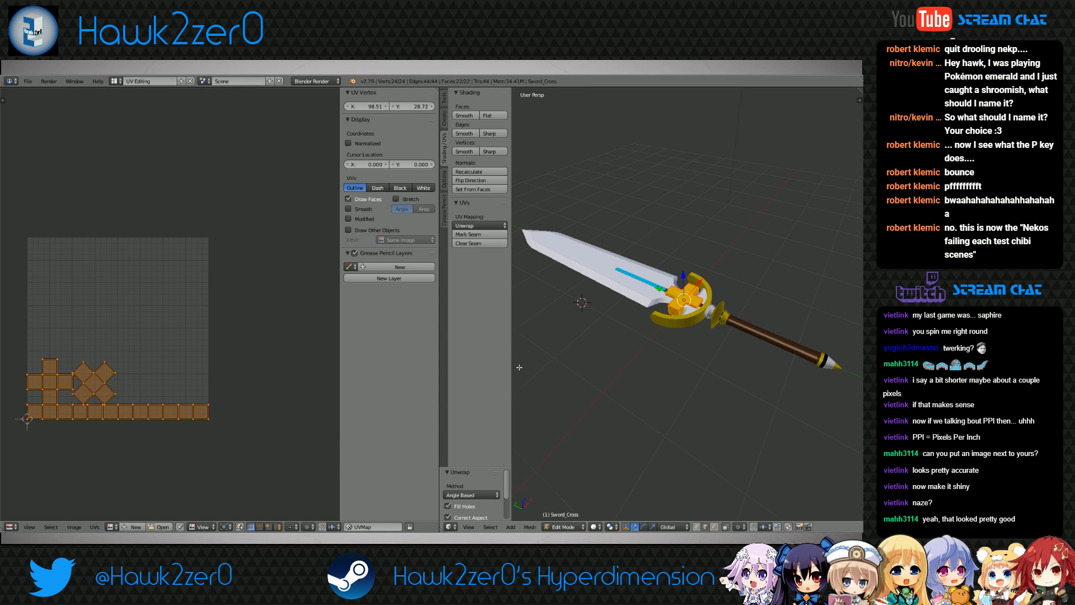
Deselect the cross, return to Object Mode and put the blue decoration Sword_Blade_Decor into Edit Mode
{"action": "scroll", "coordinate": [671, 334], "scroll_direction": "up", "scroll_amount": 5}
{"action": "key", "text": "a"}
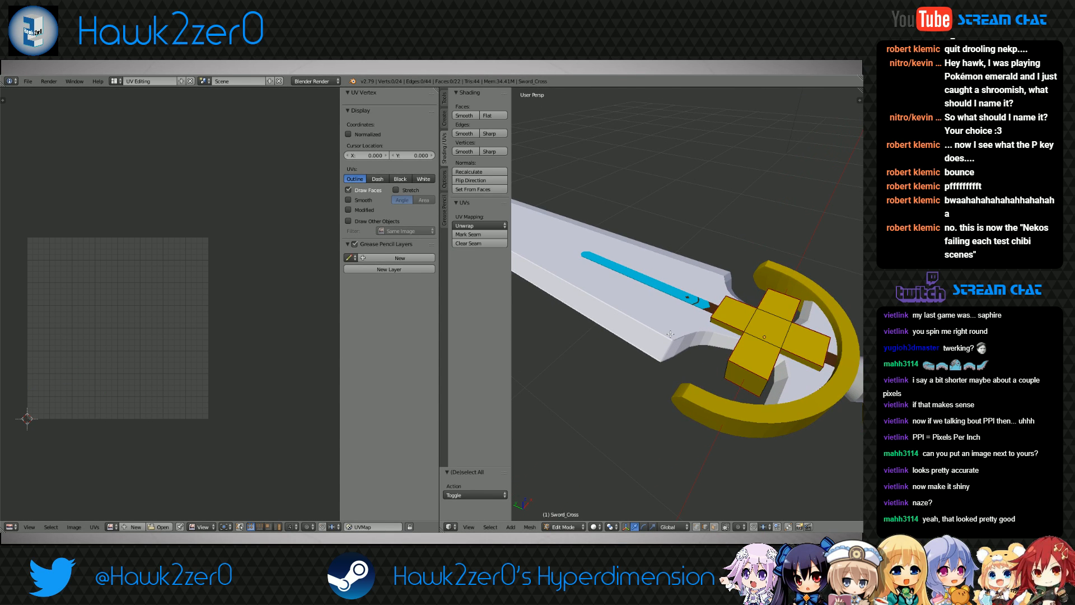
{"action": "left_click", "coordinate": [565, 527]}
{"action": "left_click", "coordinate": [563, 519]}
{"action": "right_click", "coordinate": [686, 299]}
{"action": "left_click", "coordinate": [568, 527]}
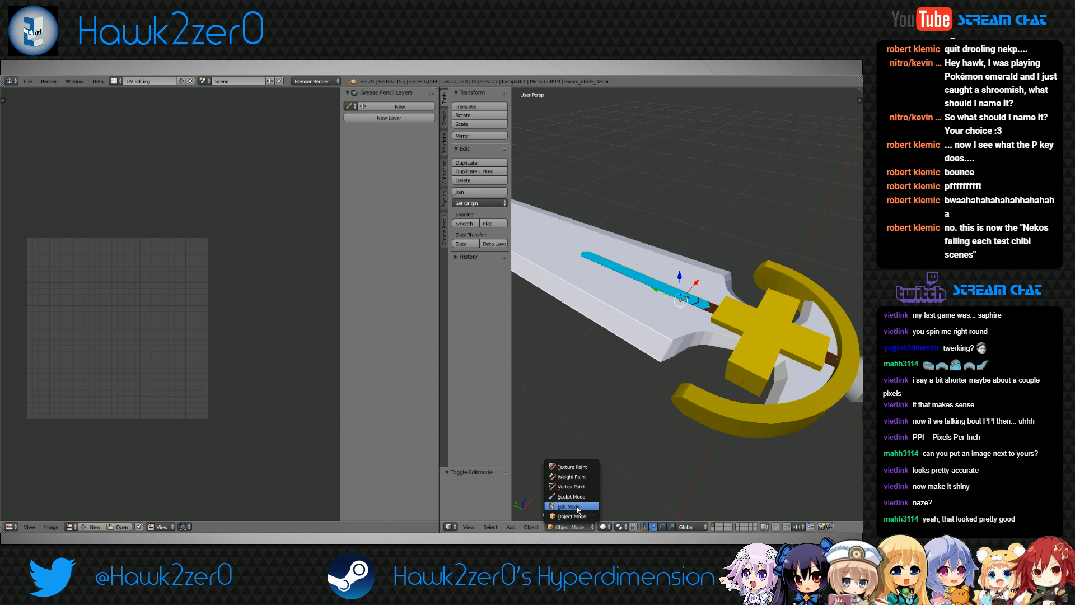
{"action": "left_click", "coordinate": [577, 506]}
Select all of the blade decoration, unwrap it with the Unwrap method and deselect everything
{"action": "key", "text": "a"}
{"action": "left_click", "coordinate": [480, 225]}
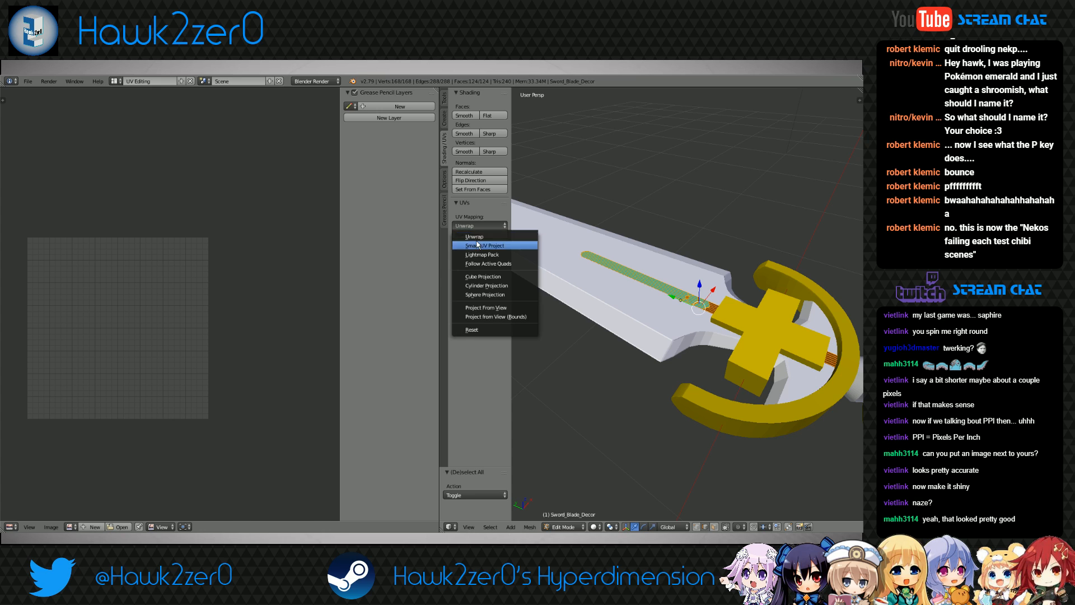
{"action": "left_click", "coordinate": [474, 237]}
{"action": "scroll", "coordinate": [105, 398], "scroll_direction": "up", "scroll_amount": 5}
{"action": "middle_click_drag", "start_coordinate": [196, 375], "coordinate": [147, 364]}
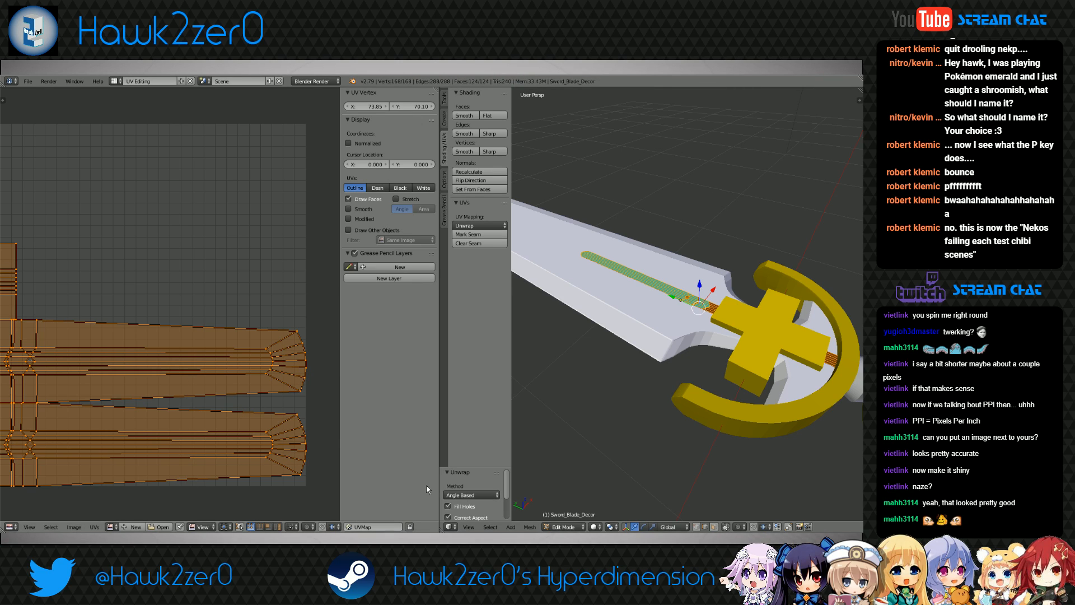
{"action": "key", "text": "a"}
Return to Object Mode, select the curved guard Sword_Curved_Hilt and put it into Edit Mode
{"action": "left_click", "coordinate": [563, 527]}
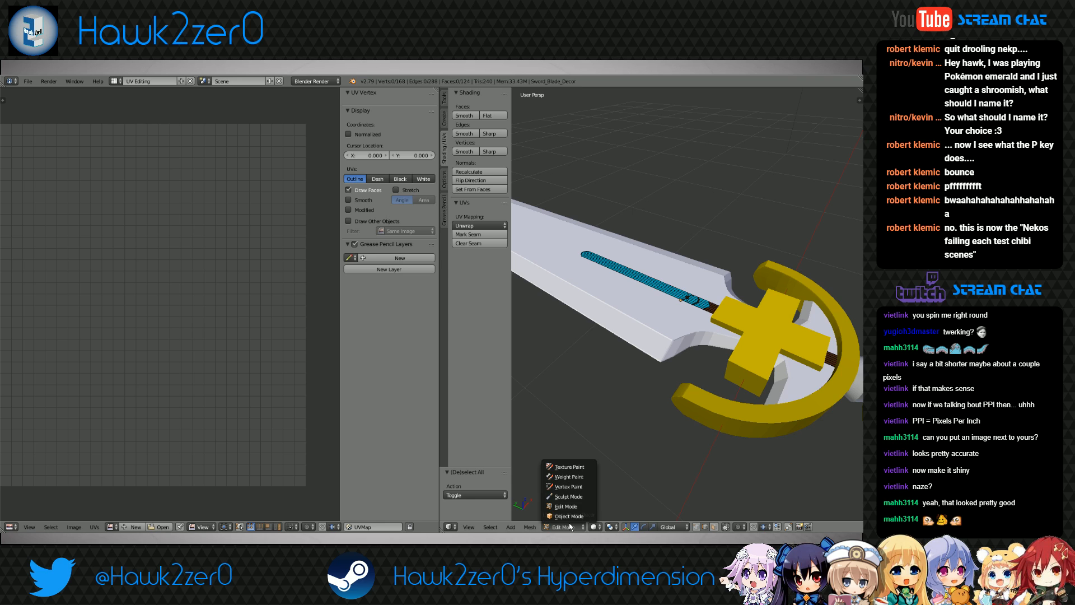
{"action": "left_click", "coordinate": [567, 516]}
{"action": "right_click", "coordinate": [754, 394]}
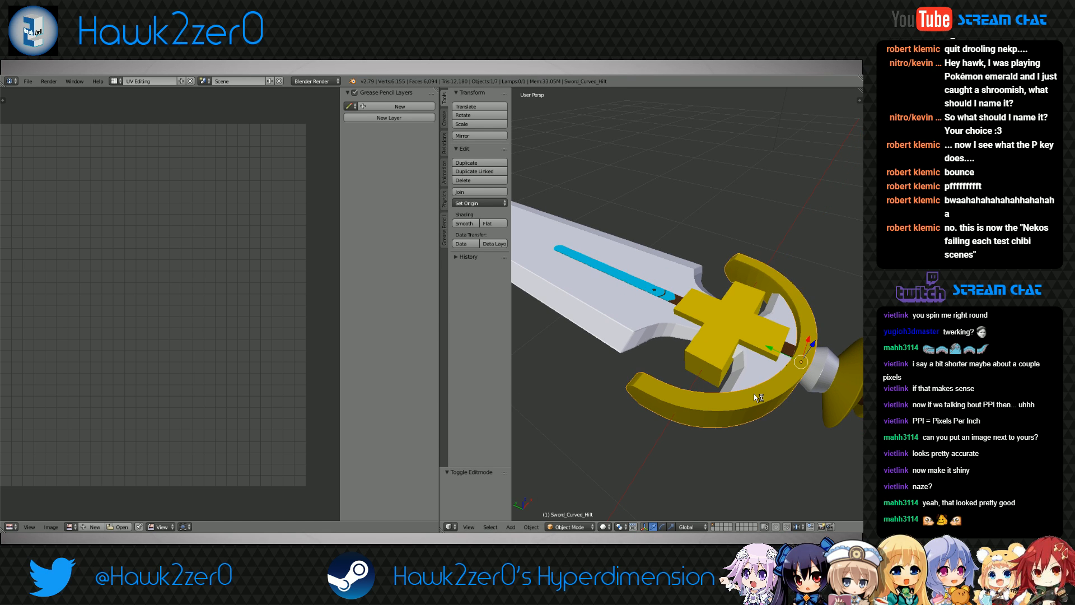
{"action": "key", "text": "KP_Decimal"}
{"action": "middle_click_drag", "start_coordinate": [688, 422], "coordinate": [730, 403]}
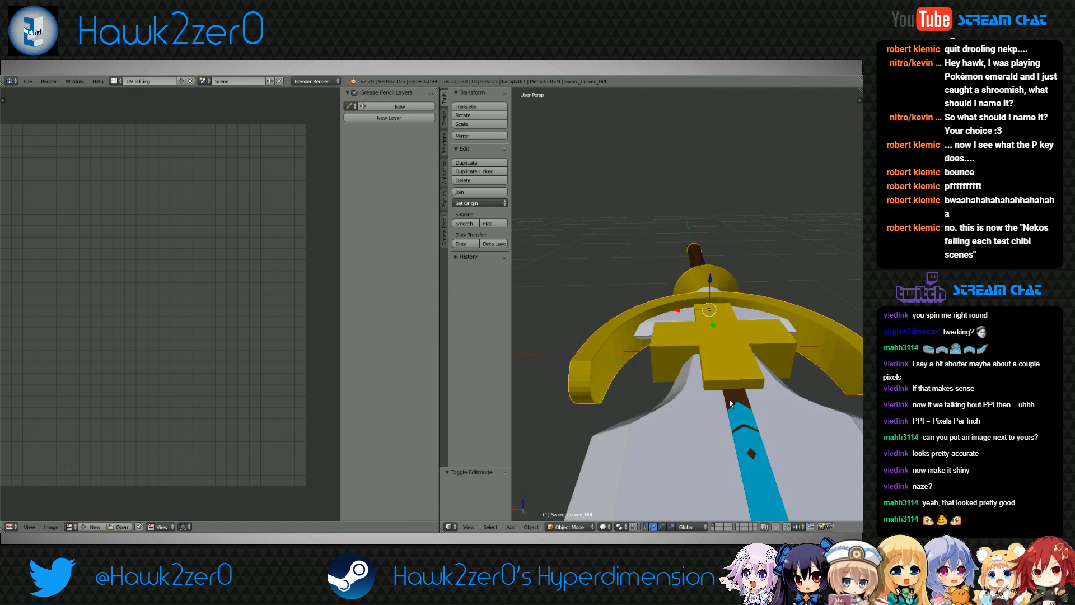
{"action": "left_click", "coordinate": [573, 526]}
{"action": "left_click", "coordinate": [578, 508]}
Select the edge loops running along the borders of the curved hilt, mark them as a seam and deselect everything
{"action": "middle_click_drag", "start_coordinate": [610, 423], "coordinate": [724, 390]}
{"action": "right_click", "coordinate": [656, 371], "text": "alt"}
{"action": "scroll", "coordinate": [653, 410], "scroll_direction": "up", "scroll_amount": 3}
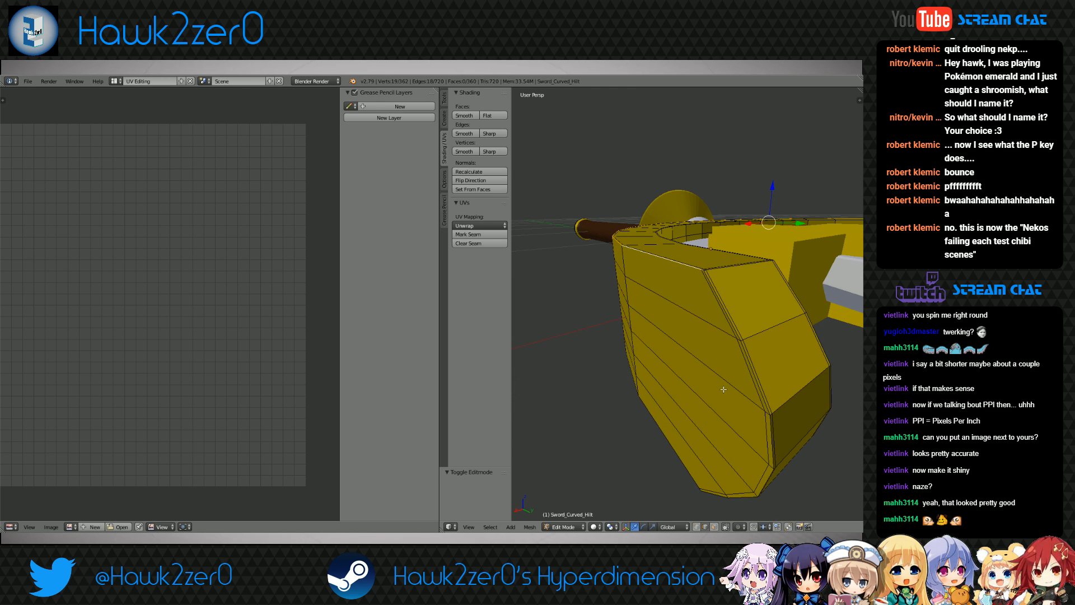
{"action": "scroll", "coordinate": [717, 305], "scroll_direction": "up", "scroll_amount": 1}
{"action": "scroll", "coordinate": [717, 305], "scroll_direction": "down", "scroll_amount": 1}
{"action": "middle_click_drag", "start_coordinate": [717, 305], "coordinate": [711, 350]}
{"action": "right_click", "coordinate": [762, 406], "text": "alt+shift"}
{"action": "middle_click_drag", "start_coordinate": [752, 416], "coordinate": [705, 387]}
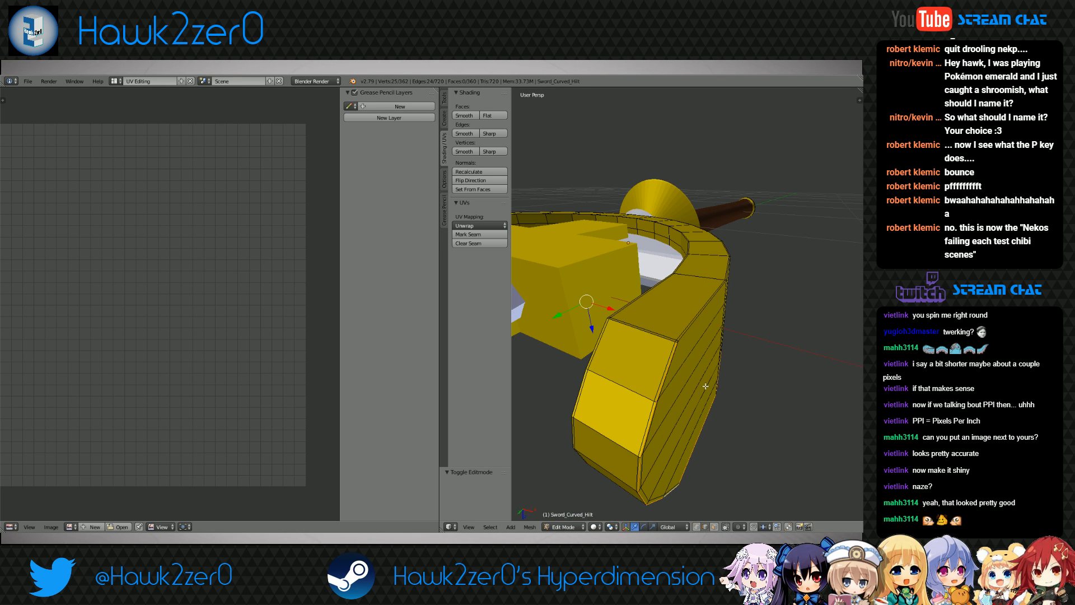
{"action": "left_click", "coordinate": [706, 386], "text": "alt+shift"}
{"action": "middle_click_drag", "start_coordinate": [706, 387], "coordinate": [731, 387]}
{"action": "left_click", "coordinate": [471, 235]}
{"action": "key", "text": "a"}
Select the whole curved hilt and unwrap it with the Unwrap method
{"action": "key", "text": "a"}
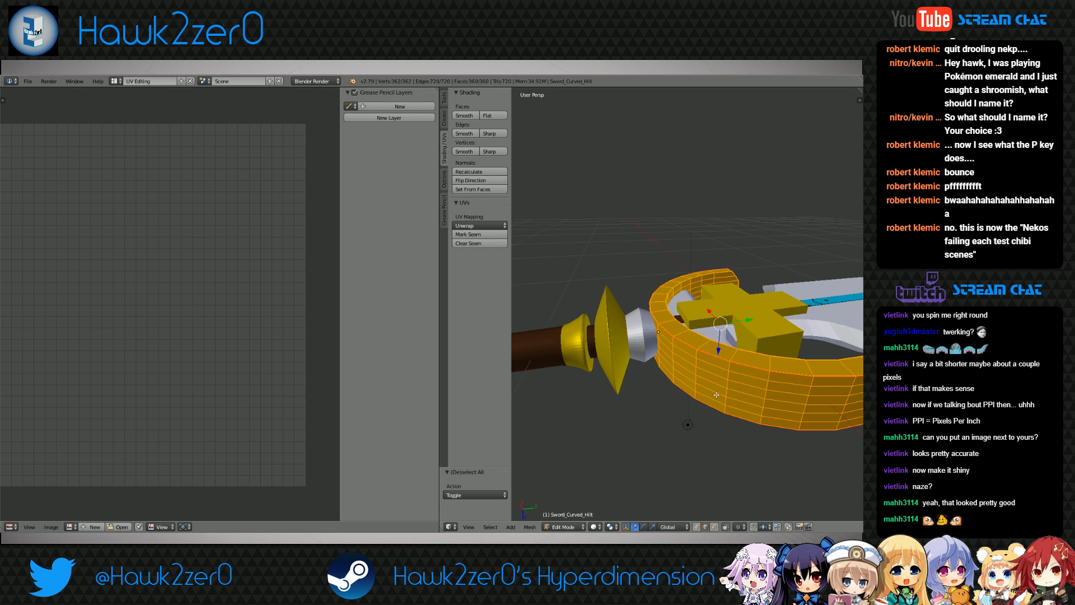
{"action": "left_click", "coordinate": [479, 226]}
{"action": "left_click", "coordinate": [474, 236]}
{"action": "scroll", "coordinate": [140, 302], "scroll_direction": "down", "scroll_amount": 2}
{"action": "scroll", "coordinate": [140, 303], "scroll_direction": "up", "scroll_amount": 5}
{"action": "middle_click_drag", "start_coordinate": [152, 332], "coordinate": [161, 281]}
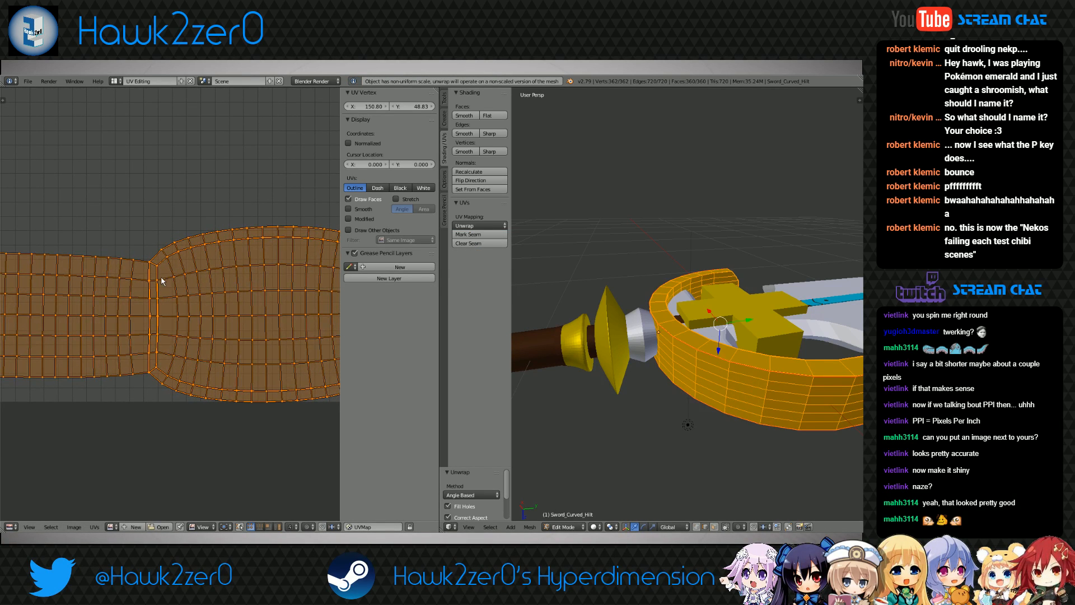
Examine how the curved hilt's outer faces and tip correspond to its UV layout, using single-face and linked selection
{"action": "right_click", "coordinate": [102, 269]}
{"action": "middle_click_drag", "start_coordinate": [644, 350], "coordinate": [678, 345]}
{"action": "right_click", "coordinate": [677, 369]}
{"action": "scroll", "coordinate": [676, 370], "scroll_direction": "down", "scroll_amount": 2}
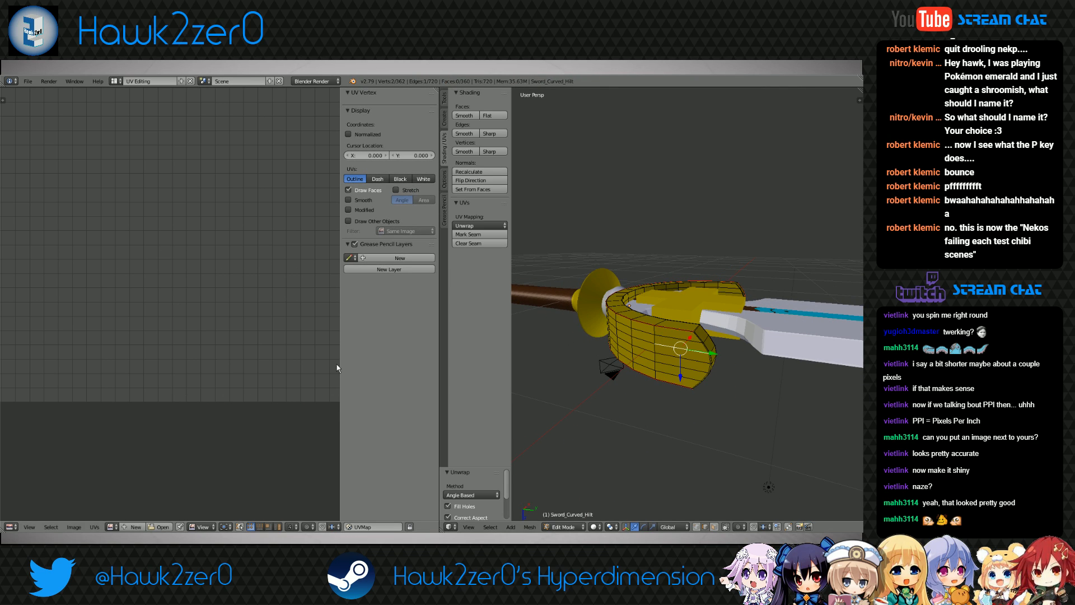
{"action": "right_click", "coordinate": [670, 353], "text": "shift"}
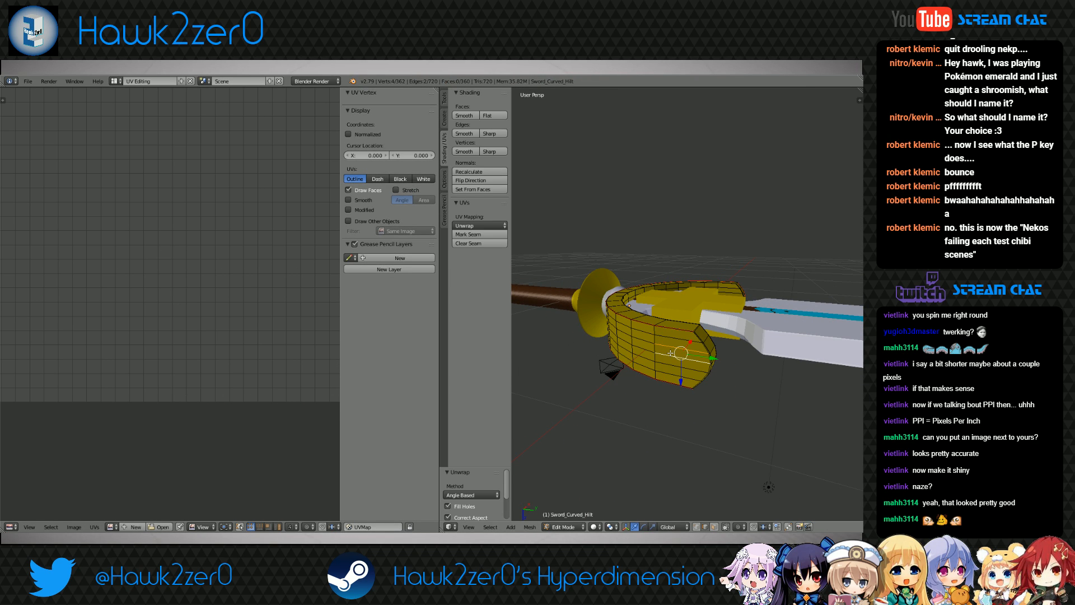
{"action": "left_click", "coordinate": [712, 528]}
{"action": "right_click", "coordinate": [675, 354]}
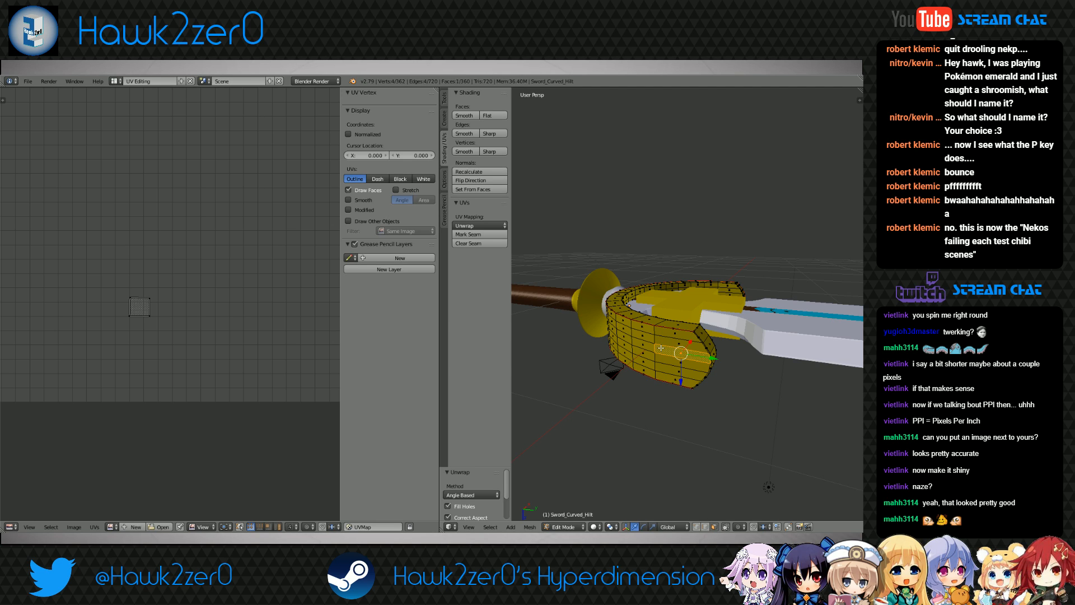
{"action": "scroll", "coordinate": [237, 371], "scroll_direction": "down", "scroll_amount": 3}
{"action": "key", "text": "a"}
{"action": "key", "text": "a"}
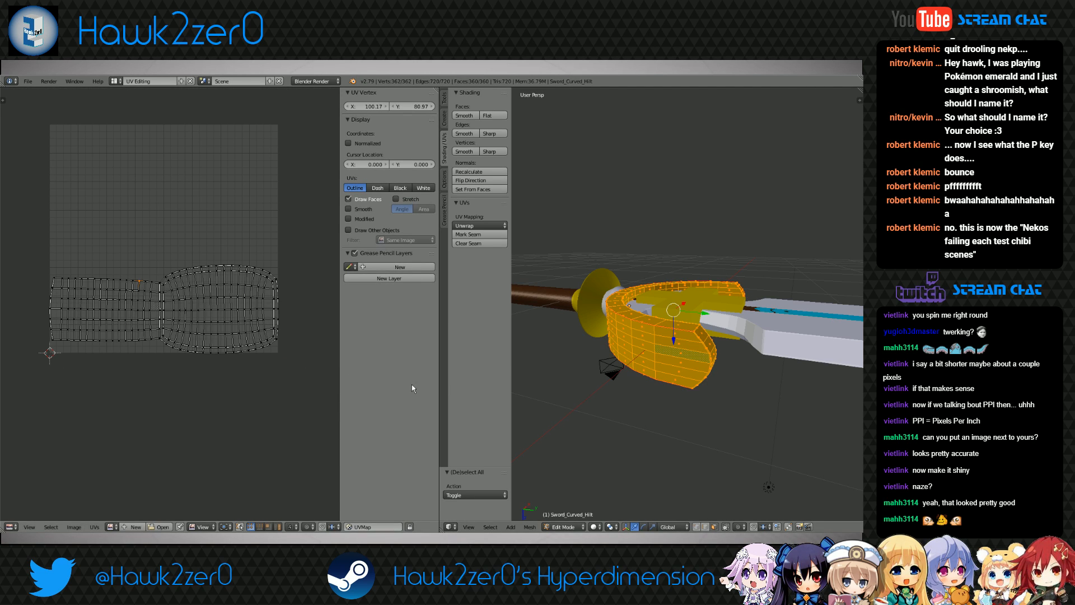
{"action": "key", "text": "ctrl+l"}
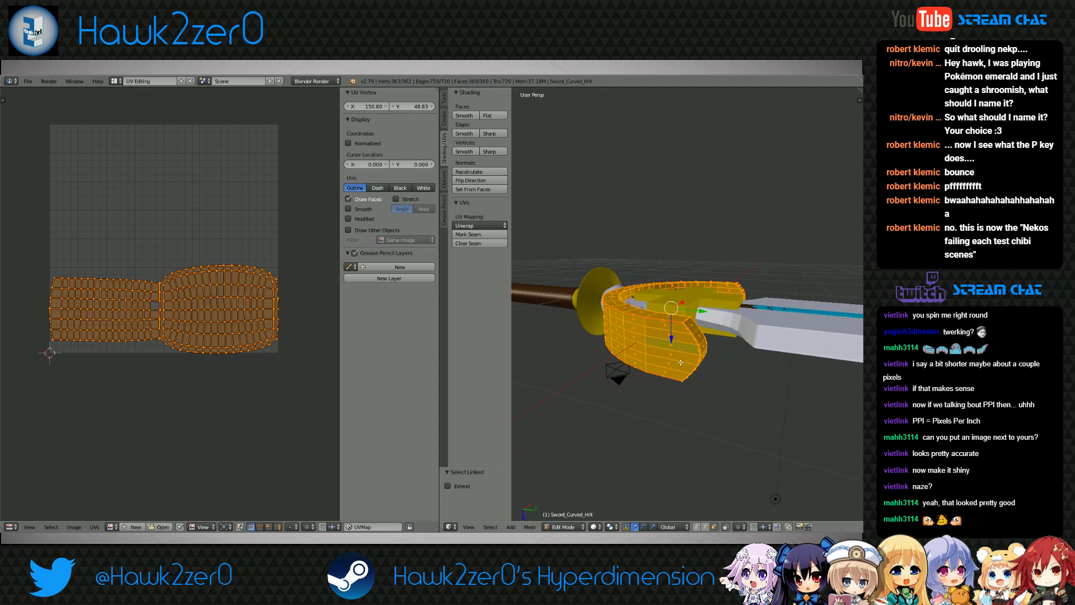
{"action": "scroll", "coordinate": [730, 375], "scroll_direction": "up", "scroll_amount": 6}
{"action": "scroll", "coordinate": [729, 375], "scroll_direction": "down", "scroll_amount": 4}
{"action": "scroll", "coordinate": [730, 377], "scroll_direction": "up", "scroll_amount": 3}
{"action": "scroll", "coordinate": [731, 377], "scroll_direction": "down", "scroll_amount": 3}
{"action": "key", "text": "a"}
{"action": "middle_click_drag", "start_coordinate": [731, 377], "coordinate": [710, 392]}
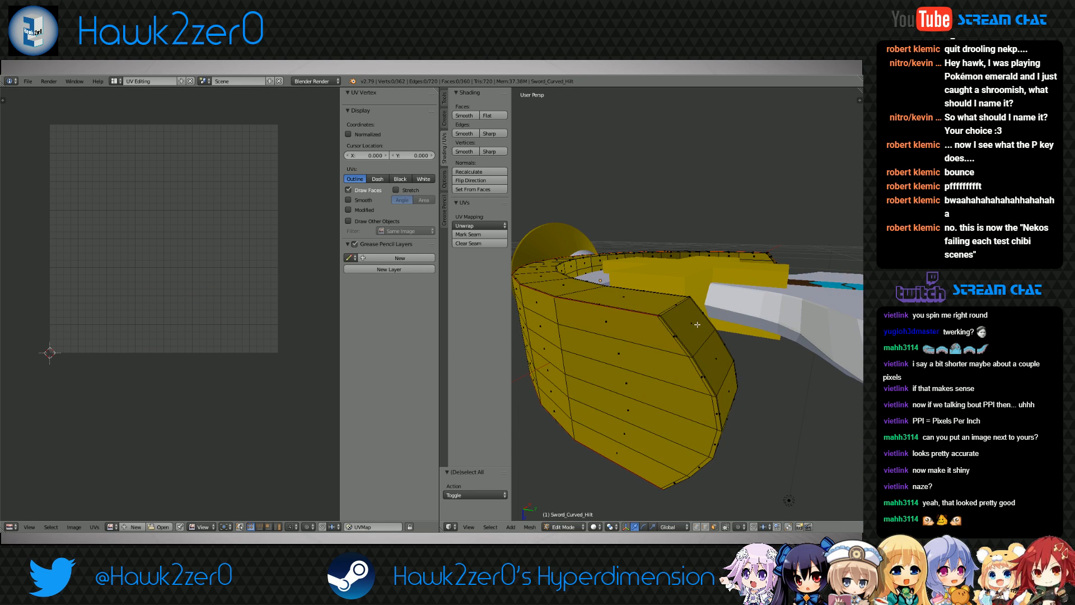
Mark the edge loop around the curved hilt's tip as a seam, select the whole mesh and unwrap it again
{"action": "left_click", "coordinate": [704, 526]}
{"action": "right_click", "coordinate": [666, 323], "text": "alt"}
{"action": "left_click", "coordinate": [485, 233]}
{"action": "key", "text": "a"}
{"action": "left_click", "coordinate": [478, 225]}
{"action": "left_click", "coordinate": [487, 241]}
{"action": "key", "text": "a"}
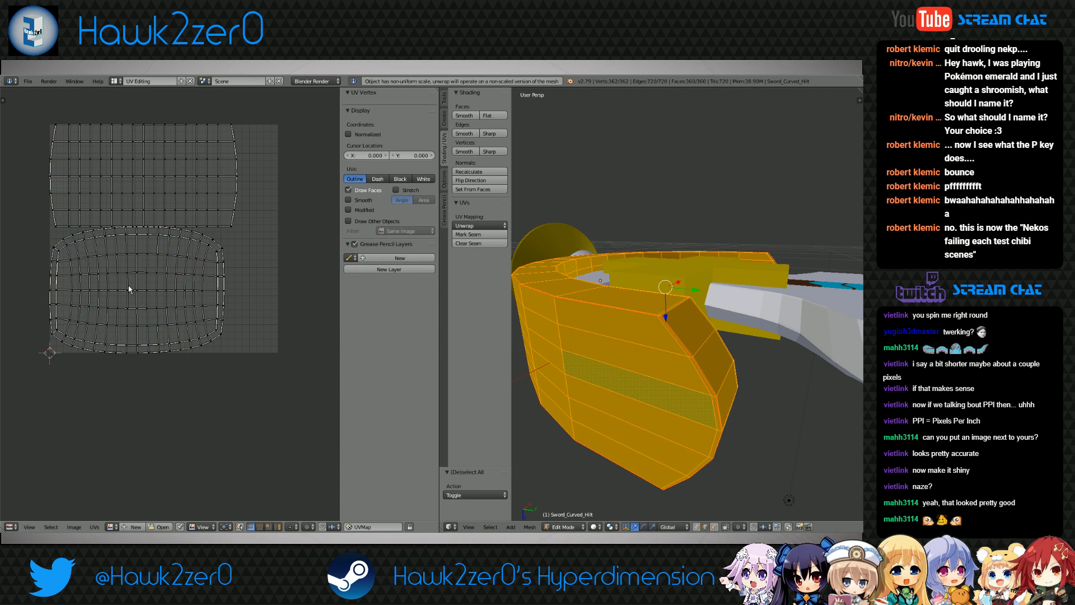
Locate a face from the curved hilt's outer side in the new UV layout and check the separate islands
{"action": "key", "text": "a"}
{"action": "left_click", "coordinate": [715, 527]}
{"action": "right_click", "coordinate": [620, 397]}
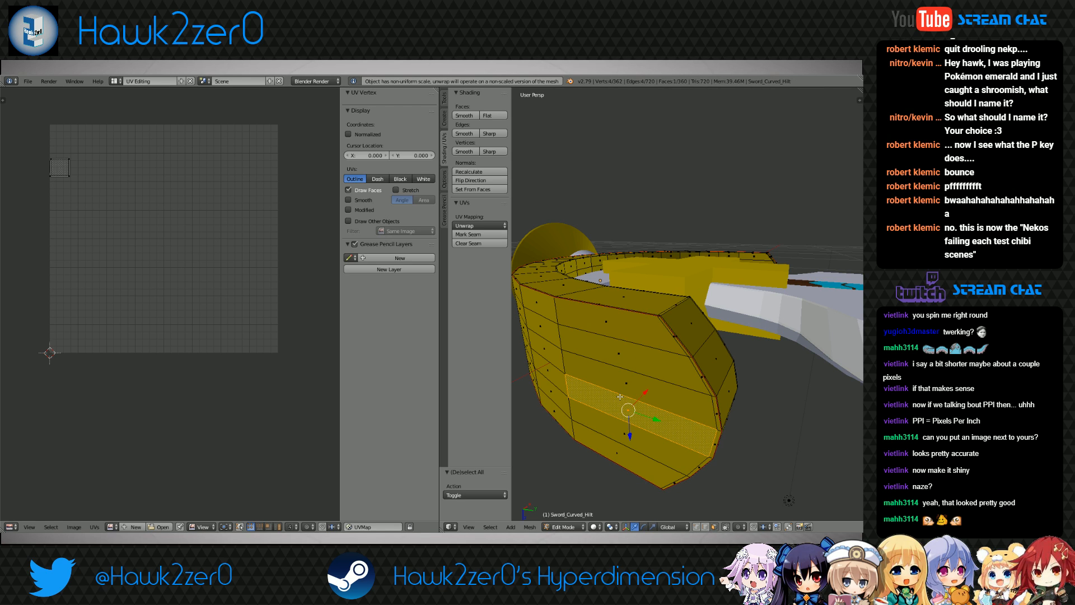
{"action": "key", "text": "a"}
{"action": "right_click", "coordinate": [175, 209]}
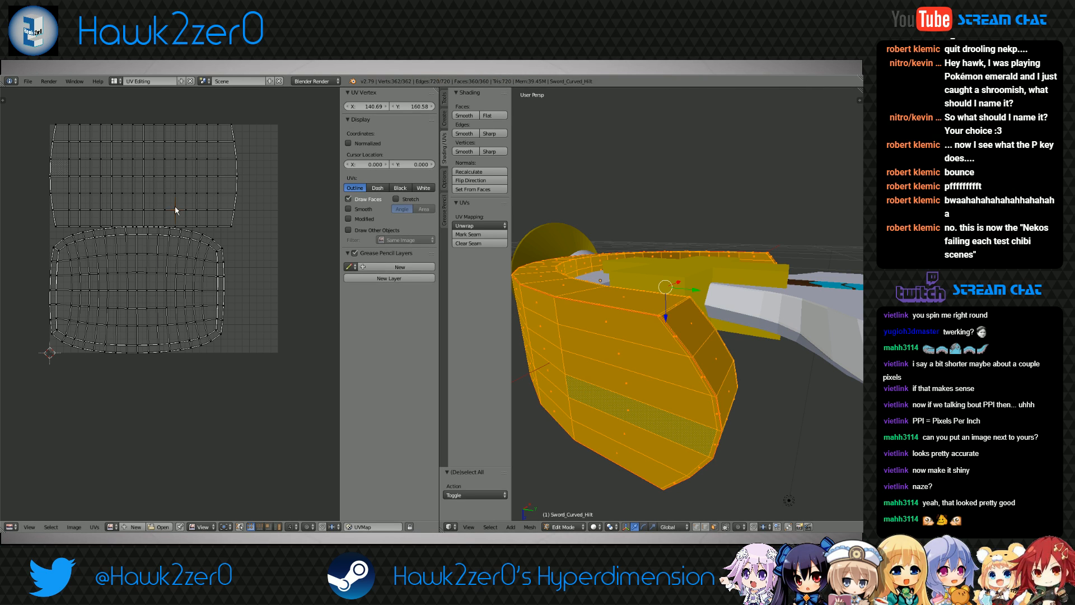
{"action": "middle_click_drag", "start_coordinate": [192, 256], "coordinate": [193, 278]}
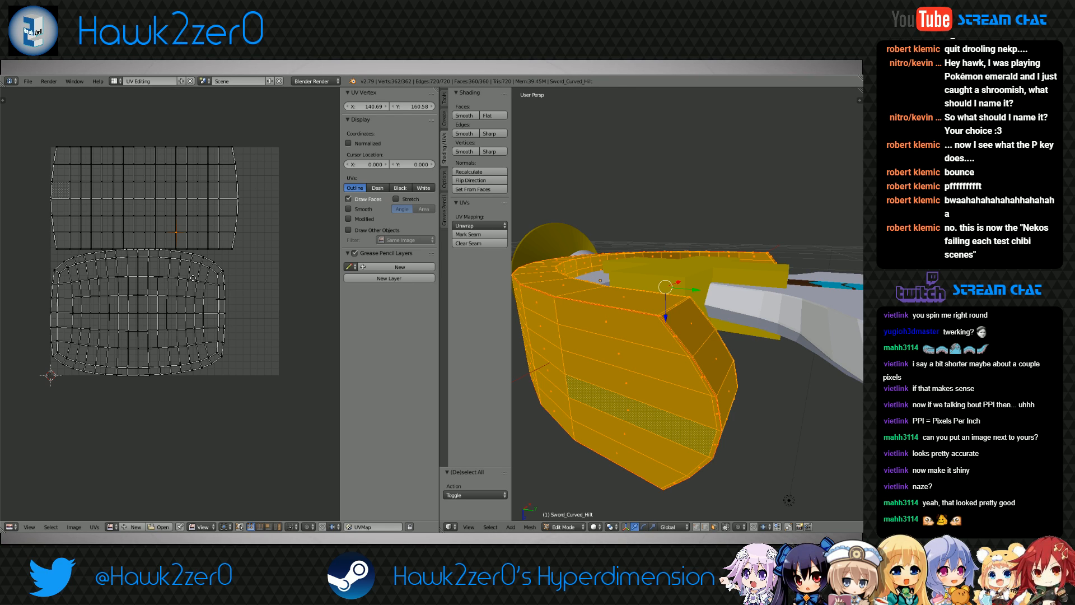
{"action": "key", "text": "a"}
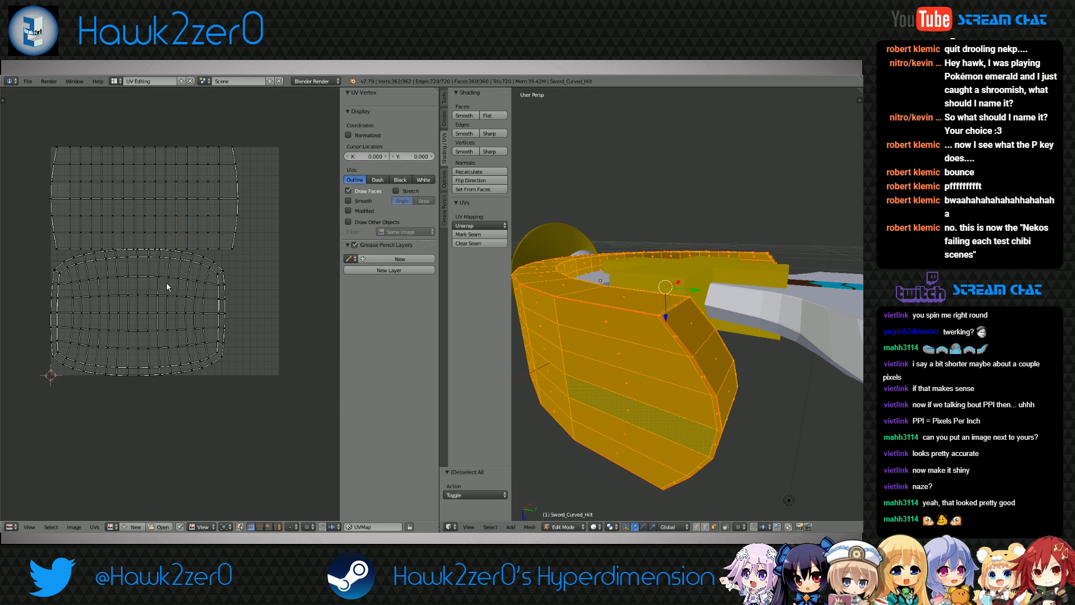
{"action": "key", "text": "a"}
Return to Object Mode and select the brown handle Sword_Hilt
{"action": "scroll", "coordinate": [712, 336], "scroll_direction": "down", "scroll_amount": 5}
{"action": "middle_click_drag", "start_coordinate": [712, 335], "coordinate": [664, 294]}
{"action": "left_click", "coordinate": [568, 527]}
{"action": "left_click", "coordinate": [570, 516]}
{"action": "middle_click_drag", "start_coordinate": [600, 418], "coordinate": [667, 387]}
{"action": "right_click", "coordinate": [702, 325]}
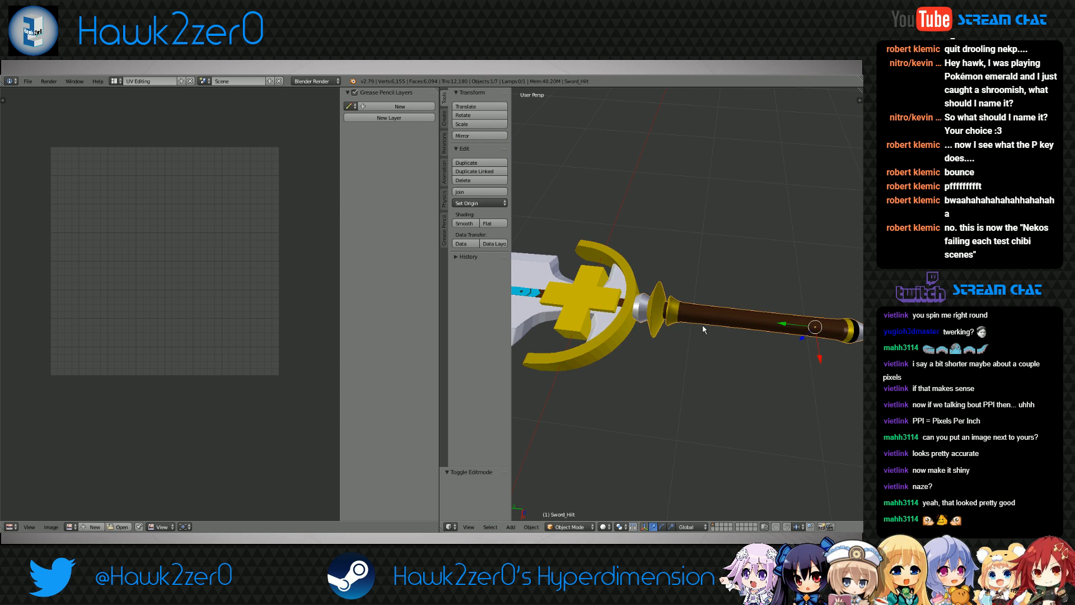
Enter Edit Mode on Sword_Hilt, select one lengthwise edge loop along the handle and mark it as a seam
{"action": "key", "text": "KP_Decimal"}
{"action": "left_click", "coordinate": [568, 526]}
{"action": "left_click", "coordinate": [575, 502]}
{"action": "scroll", "coordinate": [696, 390], "scroll_direction": "up", "scroll_amount": 8}
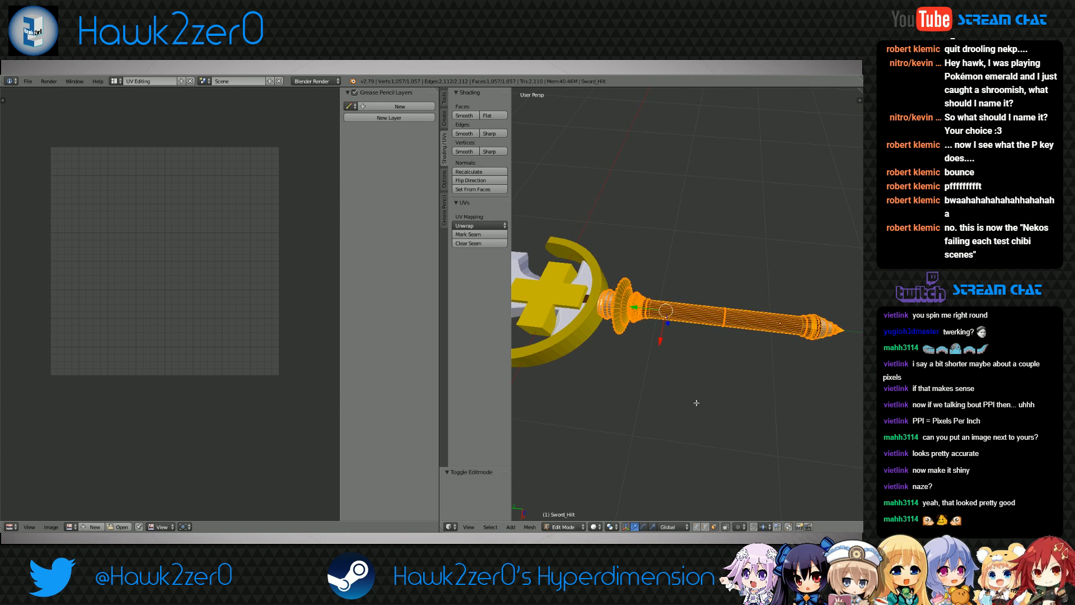
{"action": "left_click", "coordinate": [705, 528]}
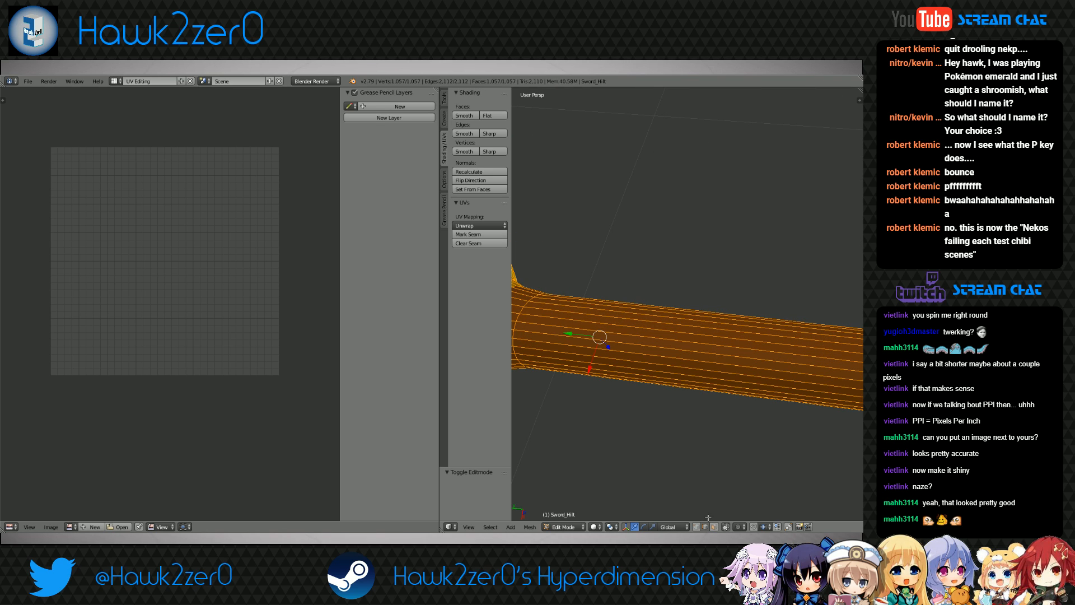
{"action": "key", "text": "a"}
{"action": "right_click", "coordinate": [728, 338], "text": "alt"}
{"action": "scroll", "coordinate": [602, 400], "scroll_direction": "down", "scroll_amount": 8}
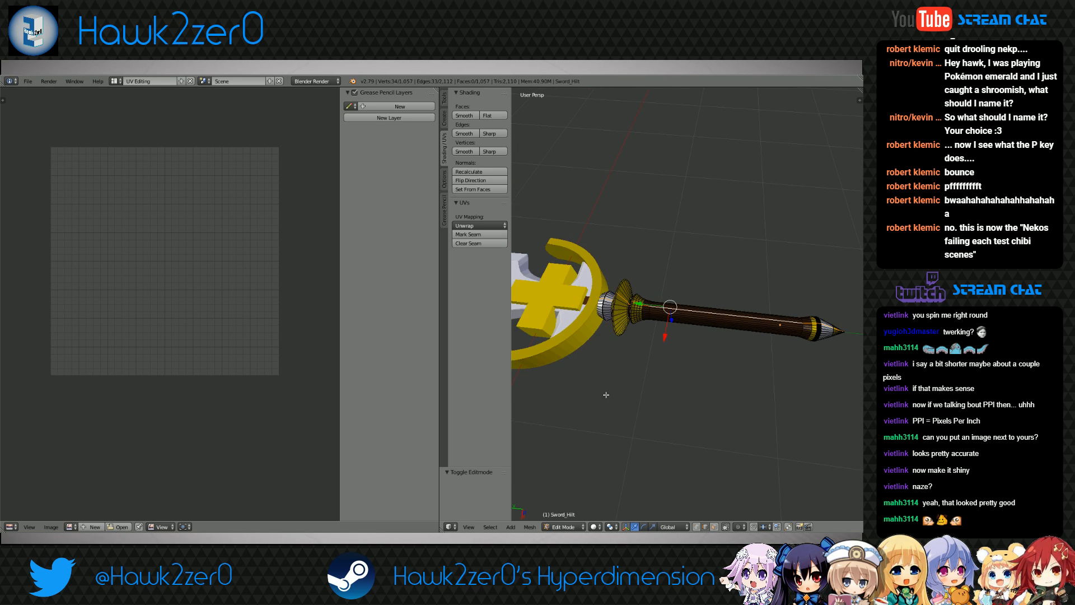
{"action": "middle_click_drag", "start_coordinate": [604, 393], "coordinate": [653, 381]}
{"action": "left_click", "coordinate": [468, 235]}
{"action": "middle_click_drag", "start_coordinate": [516, 322], "coordinate": [613, 315]}
Select the flat end face on the handle's blade side and mark its boundary as a seam
{"action": "key", "text": "a"}
{"action": "mouse_move", "coordinate": [812, 370]}
{"action": "middle_mouse_down"}
{"action": "mouse_move", "coordinate": [775, 353]}
{"action": "mouse_move", "coordinate": [665, 357]}
{"action": "mouse_move", "coordinate": [699, 371]}
{"action": "mouse_move", "coordinate": [700, 419]}
{"action": "middle_mouse_up"}
{"action": "key", "text": "z"}
{"action": "left_click", "coordinate": [714, 527]}
{"action": "right_click", "coordinate": [731, 396]}
{"action": "key", "text": "z"}
{"action": "key", "text": "z"}
{"action": "mouse_move", "coordinate": [620, 429]}
{"action": "middle_mouse_down"}
{"action": "mouse_move", "coordinate": [596, 432]}
{"action": "mouse_move", "coordinate": [628, 427]}
{"action": "middle_mouse_up"}
{"action": "left_click", "coordinate": [480, 235]}
{"action": "middle_click_drag", "start_coordinate": [519, 298], "coordinate": [582, 288]}
Select the whole handle mesh, unwrap it and check its UV layout
{"action": "key", "text": "a"}
{"action": "left_click", "coordinate": [479, 226]}
{"action": "left_click", "coordinate": [486, 238]}
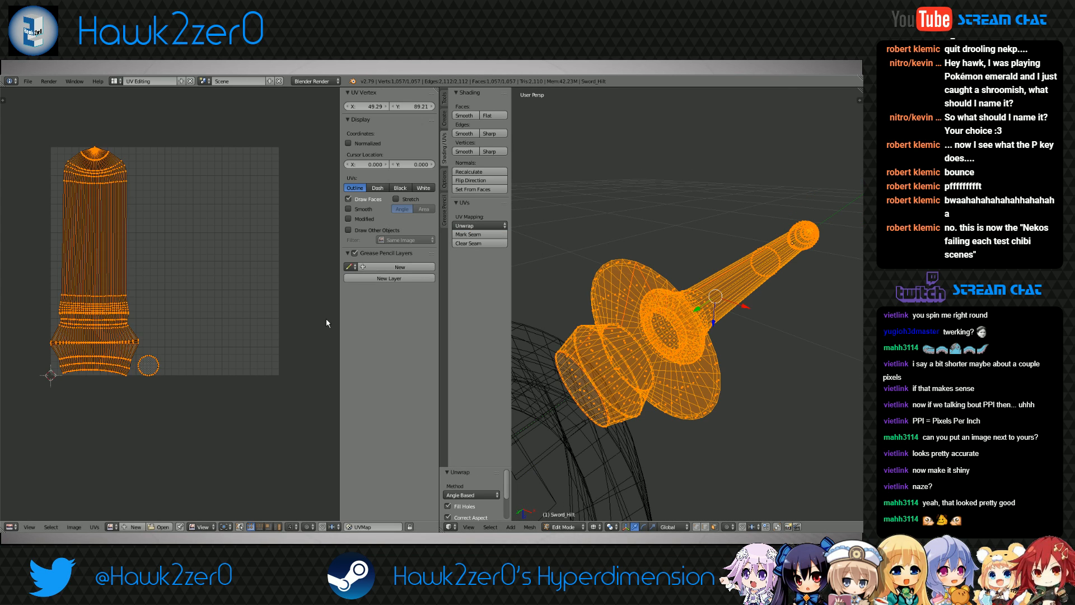
{"action": "scroll", "coordinate": [302, 331], "scroll_direction": "down", "scroll_amount": 2}
{"action": "key", "text": "a"}
{"action": "scroll", "coordinate": [151, 335], "scroll_direction": "down", "scroll_amount": 1}
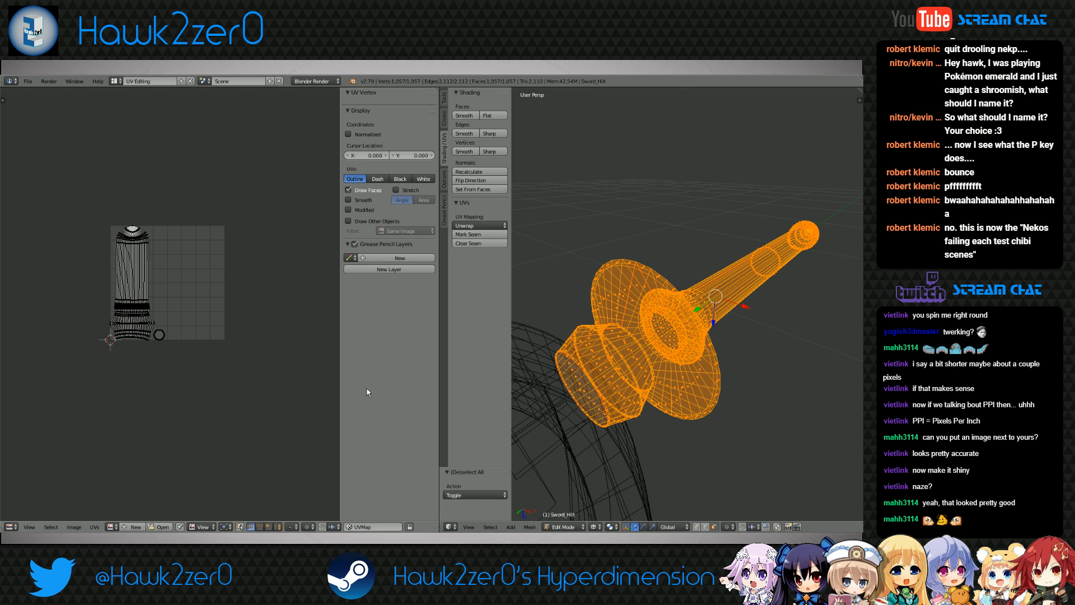
{"action": "scroll", "coordinate": [616, 420], "scroll_direction": "down", "scroll_amount": 5}
Return to Object Mode, deselect everything and show the whole sword in solid shading
{"action": "left_click", "coordinate": [562, 525]}
{"action": "left_click", "coordinate": [563, 518]}
{"action": "scroll", "coordinate": [722, 415], "scroll_direction": "down", "scroll_amount": 4}
{"action": "key", "text": "a"}
{"action": "scroll", "coordinate": [607, 372], "scroll_direction": "up", "scroll_amount": 3}
{"action": "mouse_move", "coordinate": [681, 355]}
{"action": "middle_mouse_down"}
{"action": "mouse_move", "coordinate": [606, 372]}
{"action": "mouse_move", "coordinate": [693, 385]}
{"action": "mouse_move", "coordinate": [716, 341]}
{"action": "mouse_move", "coordinate": [741, 366]}
{"action": "mouse_move", "coordinate": [792, 333]}
{"action": "mouse_move", "coordinate": [562, 451]}
{"action": "mouse_move", "coordinate": [689, 392]}
{"action": "mouse_move", "coordinate": [636, 320]}
{"action": "mouse_move", "coordinate": [768, 425]}
{"action": "mouse_move", "coordinate": [720, 375]}
{"action": "mouse_move", "coordinate": [615, 392]}
{"action": "mouse_move", "coordinate": [671, 367]}
{"action": "mouse_move", "coordinate": [702, 383]}
{"action": "mouse_move", "coordinate": [691, 370]}
{"action": "mouse_move", "coordinate": [637, 402]}
{"action": "mouse_move", "coordinate": [755, 383]}
{"action": "mouse_move", "coordinate": [781, 360]}
{"action": "mouse_move", "coordinate": [651, 384]}
{"action": "mouse_move", "coordinate": [661, 422]}
{"action": "mouse_move", "coordinate": [673, 380]}
{"action": "mouse_move", "coordinate": [718, 379]}
{"action": "middle_mouse_up"}
{"action": "key", "text": "z"}
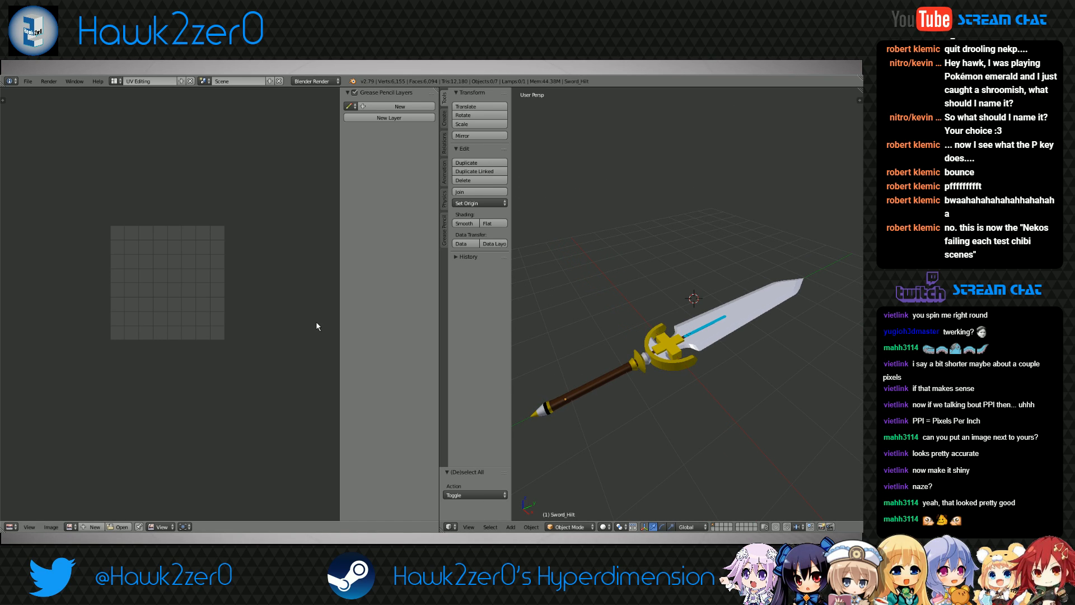
Save the project as NeptuneSword4GO.blend in the D:\Blender\Models folder
{"action": "left_click", "coordinate": [27, 82]}
{"action": "left_click", "coordinate": [49, 158]}
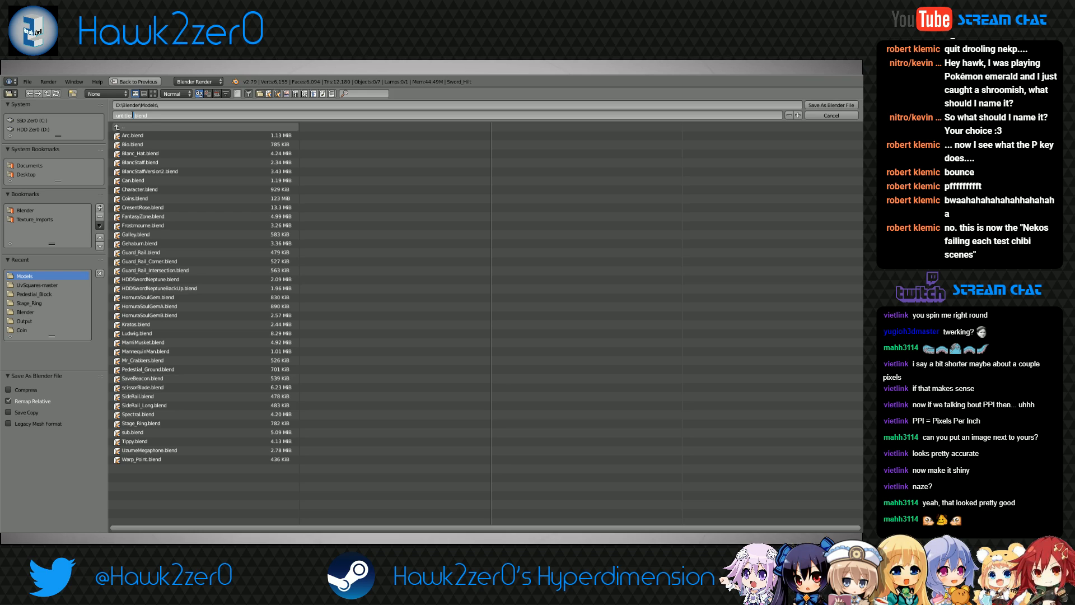
{"action": "key", "text": "BackSpace"}
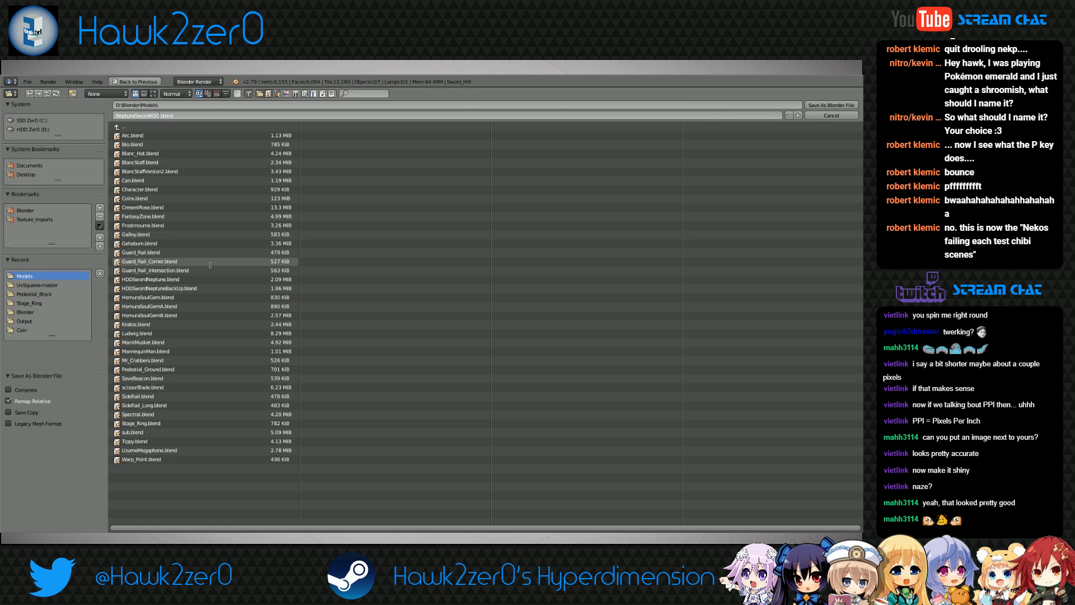
{"action": "left_click", "coordinate": [832, 105]}
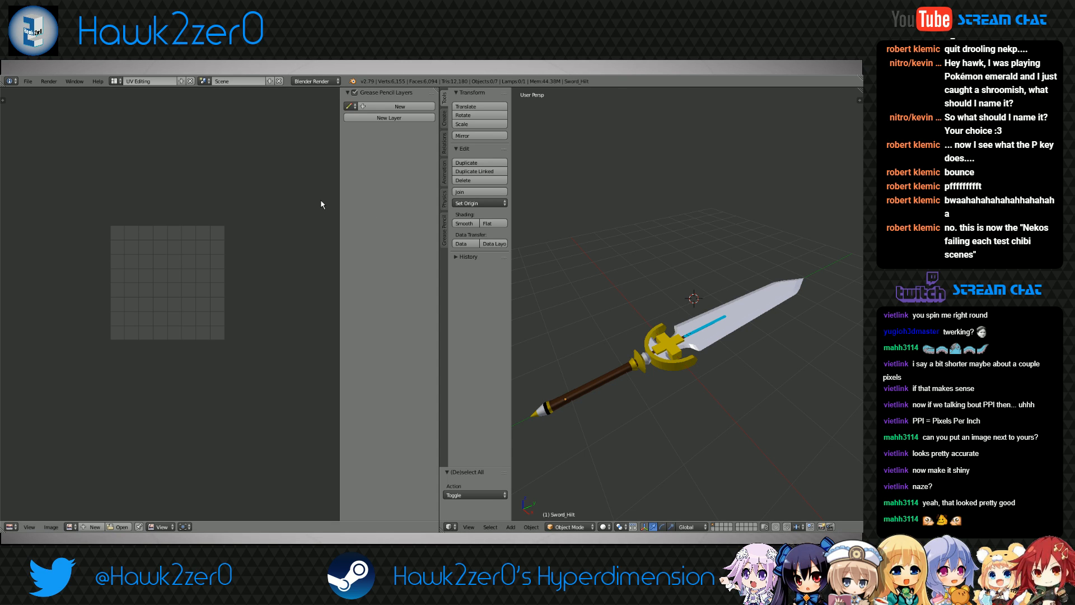
{"action": "scroll", "coordinate": [684, 361], "scroll_direction": "down", "scroll_amount": 3}
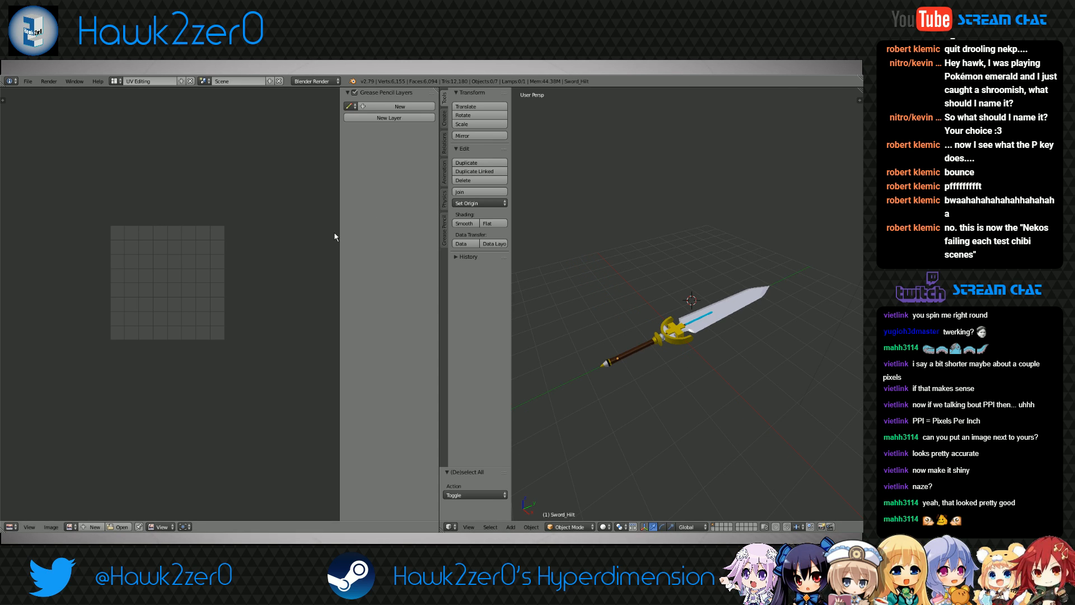
Switch to the Default screen layout, bring the sword into view and clear the selection
{"action": "left_click", "coordinate": [113, 81]}
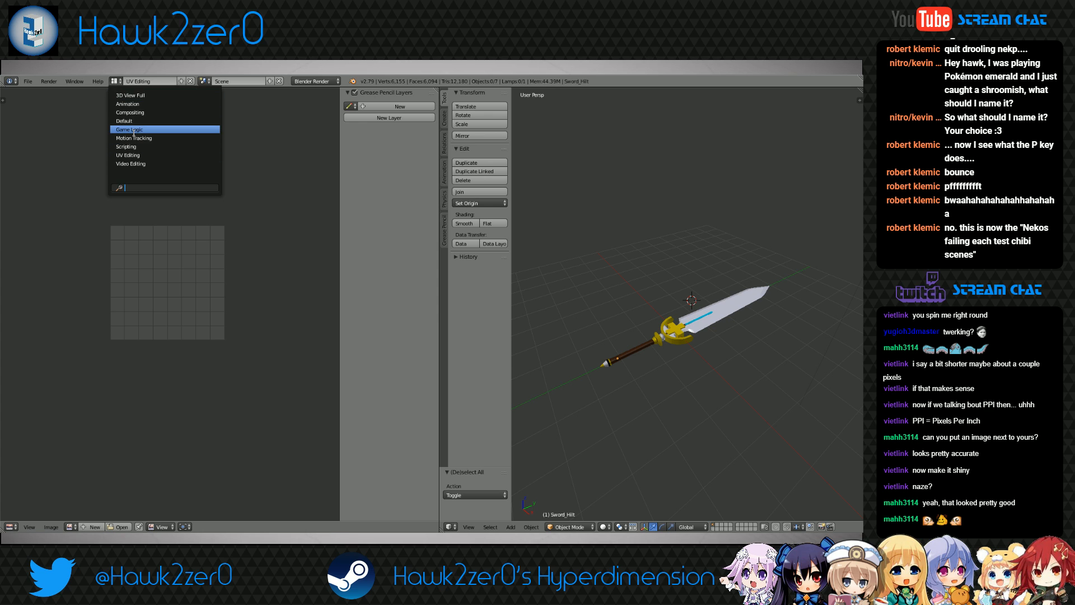
{"action": "left_click", "coordinate": [134, 121]}
{"action": "middle_click_drag", "start_coordinate": [476, 319], "coordinate": [398, 339]}
{"action": "scroll", "coordinate": [416, 329], "scroll_direction": "up", "scroll_amount": 3}
{"action": "right_click", "coordinate": [376, 281]}
{"action": "key", "text": "a"}
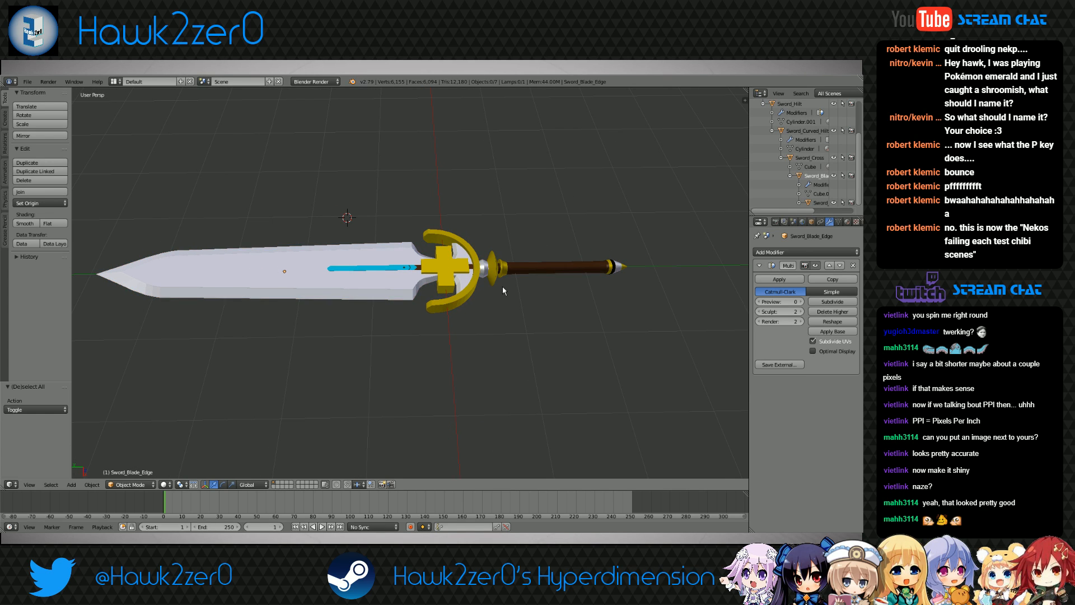
Hide the camera and lamp in the scene and select all the sword objects
{"action": "scroll", "coordinate": [801, 163], "scroll_direction": "up", "scroll_amount": 3}
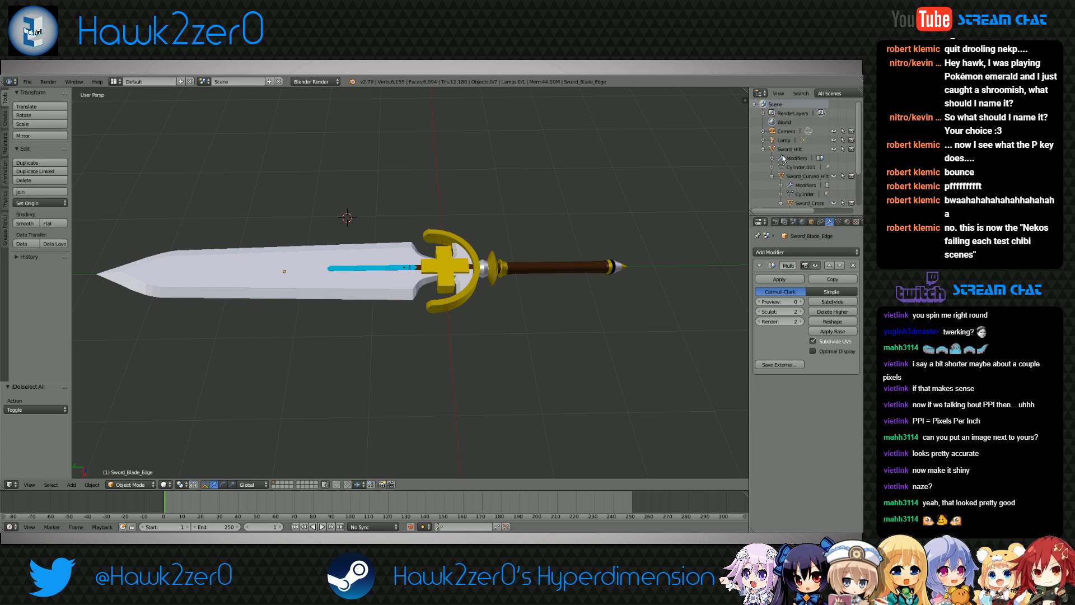
{"action": "left_click", "coordinate": [835, 132]}
{"action": "key", "text": "a"}
{"action": "scroll", "coordinate": [395, 310], "scroll_direction": "down", "scroll_amount": 9}
{"action": "middle_click_drag", "start_coordinate": [396, 310], "coordinate": [465, 308]}
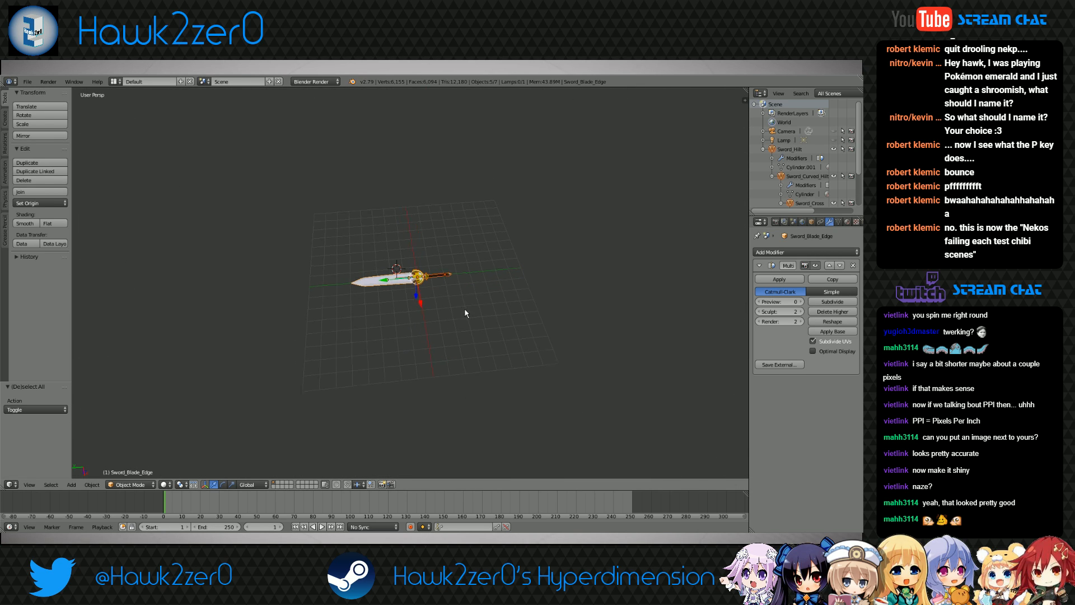
Export the sword as the Wavefront file NeptuneSword4GO.obj in the Models folder and clear the selection
{"action": "left_click", "coordinate": [27, 82]}
{"action": "mouse_move", "coordinate": [50, 254]}
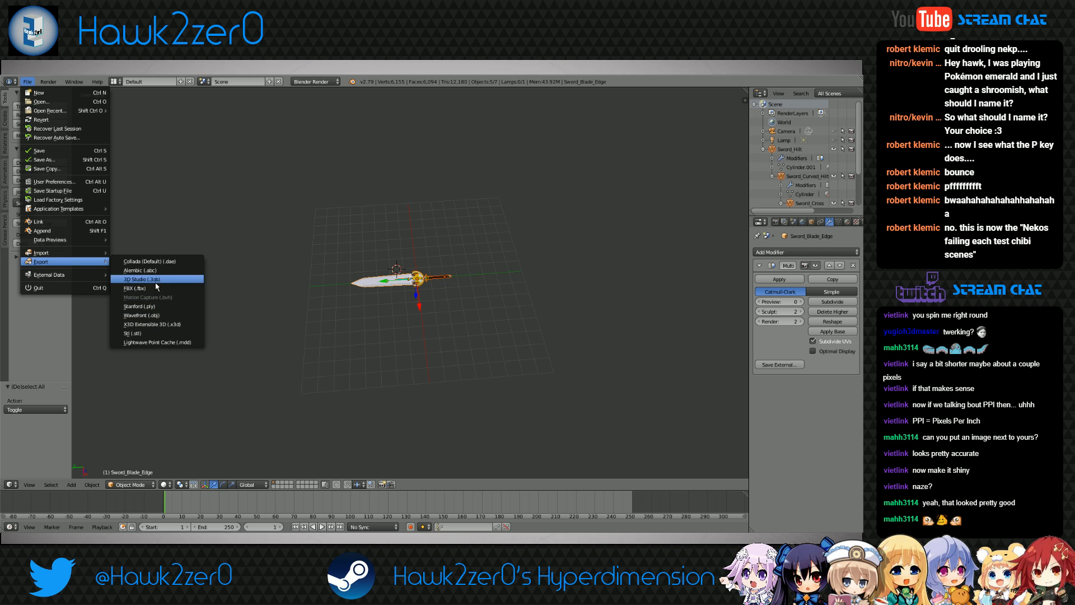
{"action": "left_click", "coordinate": [150, 316]}
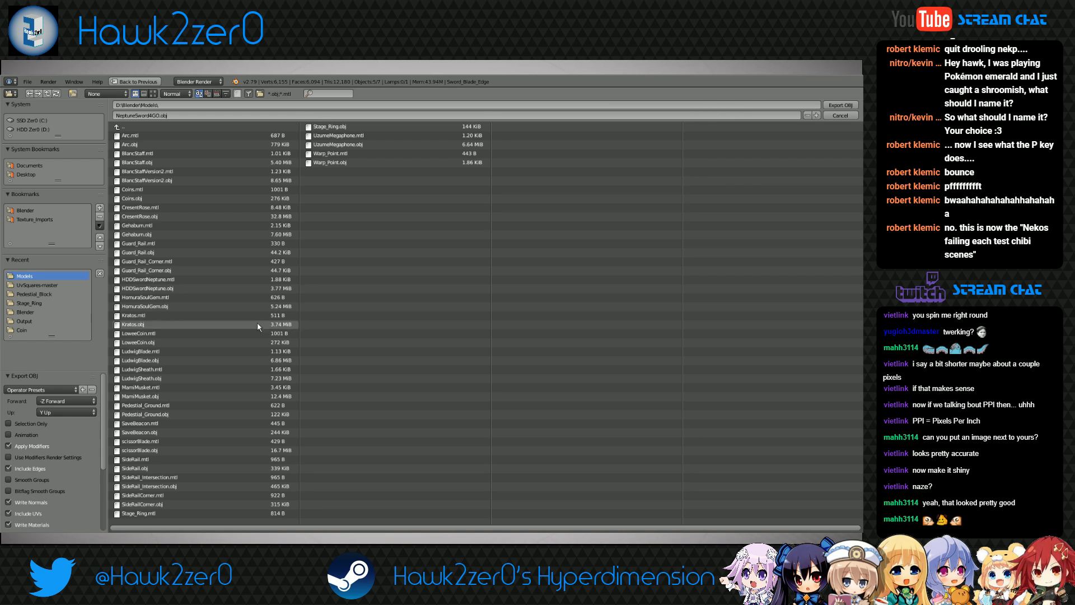
{"action": "left_click", "coordinate": [837, 107]}
{"action": "key", "text": "a"}
{"action": "scroll", "coordinate": [435, 325], "scroll_direction": "up", "scroll_amount": 5}
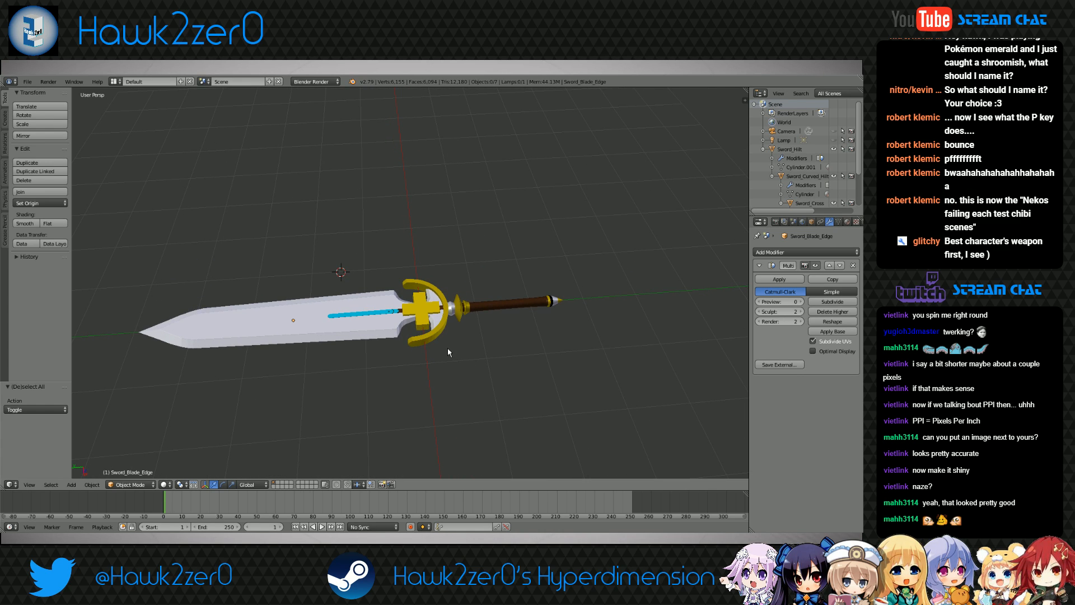
{"action": "middle_click_drag", "start_coordinate": [448, 348], "coordinate": [497, 288]}
{"action": "scroll", "coordinate": [508, 317], "scroll_direction": "up", "scroll_amount": 3}
{"action": "scroll", "coordinate": [529, 307], "scroll_direction": "down", "scroll_amount": 1}
{"action": "scroll", "coordinate": [491, 320], "scroll_direction": "down", "scroll_amount": 1}
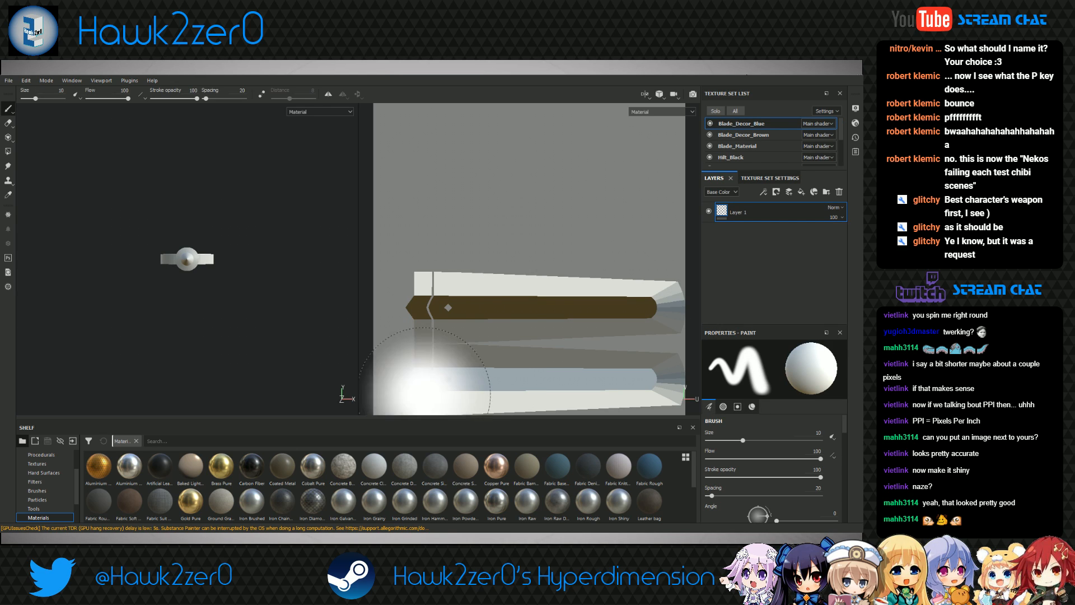
In Substance Painter, lengthen the texture set list, narrow the 3D view and widen the layers and properties area
{"action": "left_click_drag", "start_coordinate": [187, 291], "coordinate": [210, 316], "text": "alt"}
{"action": "left_click_drag", "start_coordinate": [773, 173], "coordinate": [777, 212]}
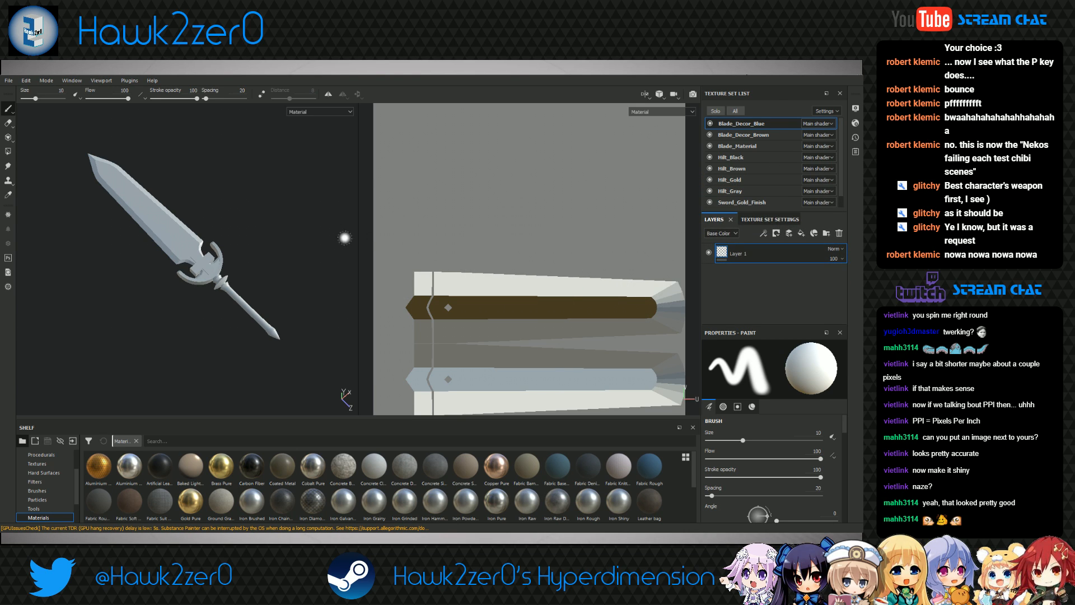
{"action": "left_click_drag", "start_coordinate": [359, 212], "coordinate": [319, 212]}
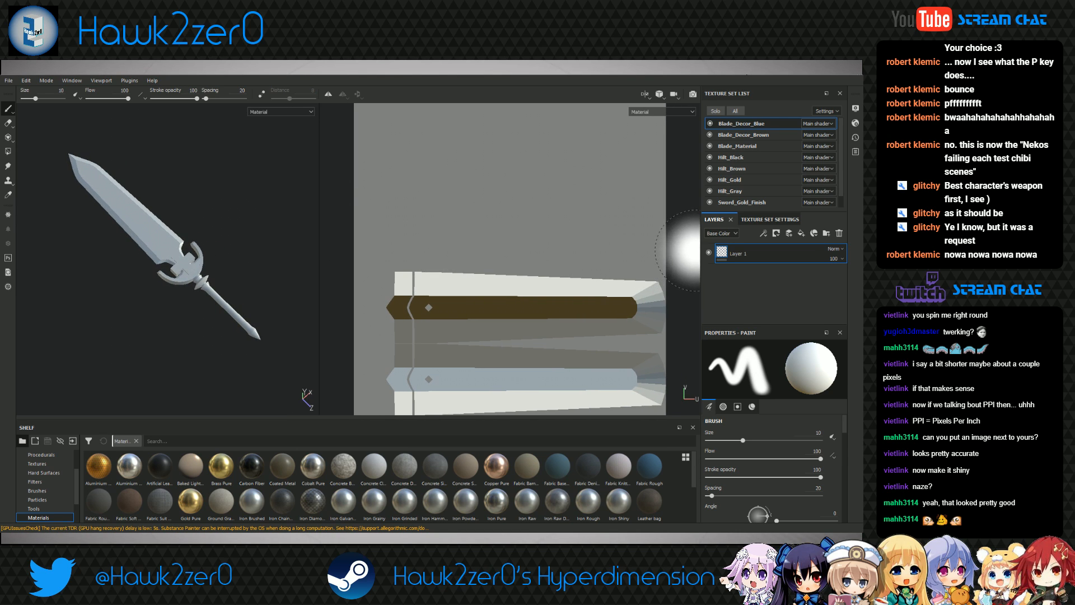
{"action": "left_click_drag", "start_coordinate": [701, 244], "coordinate": [666, 238]}
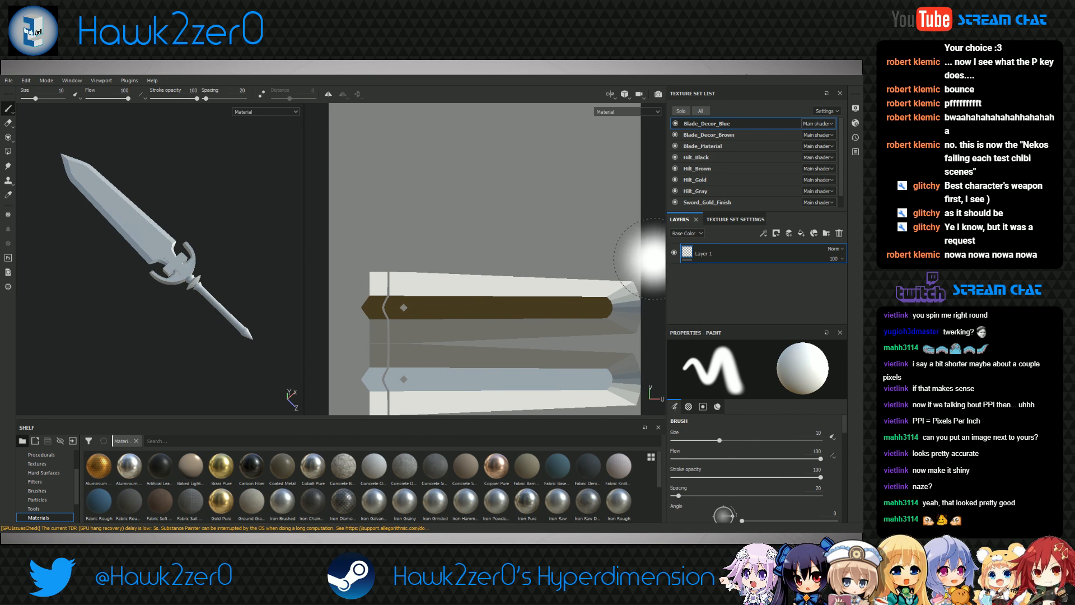
{"action": "left_click_drag", "start_coordinate": [137, 322], "coordinate": [217, 343], "text": "alt"}
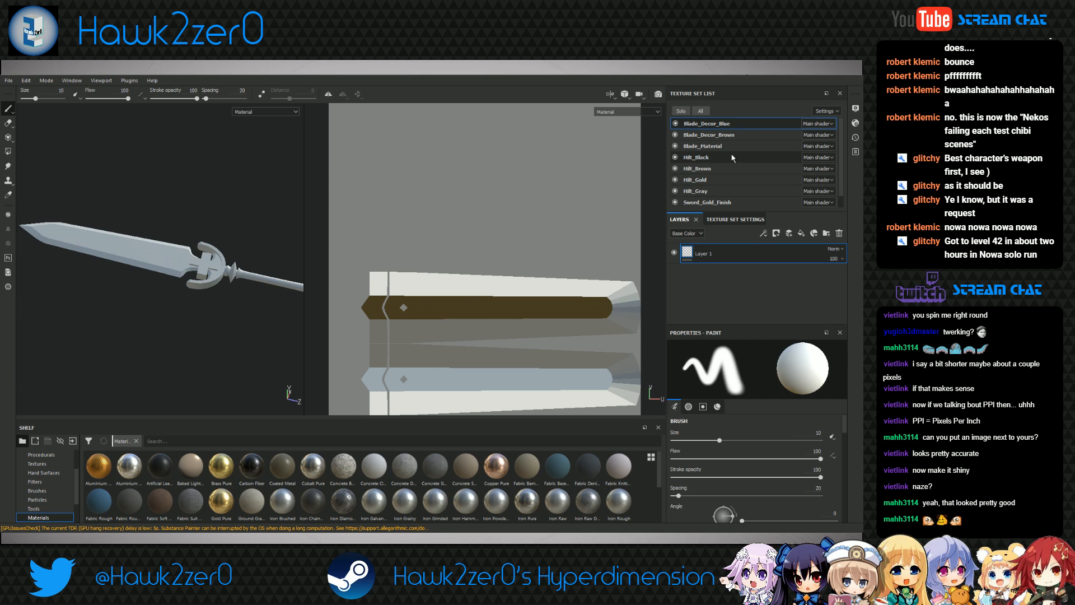
Apply the Platinum Pure material to the Blade_Material texture set as a fill layer
{"action": "left_click", "coordinate": [699, 146]}
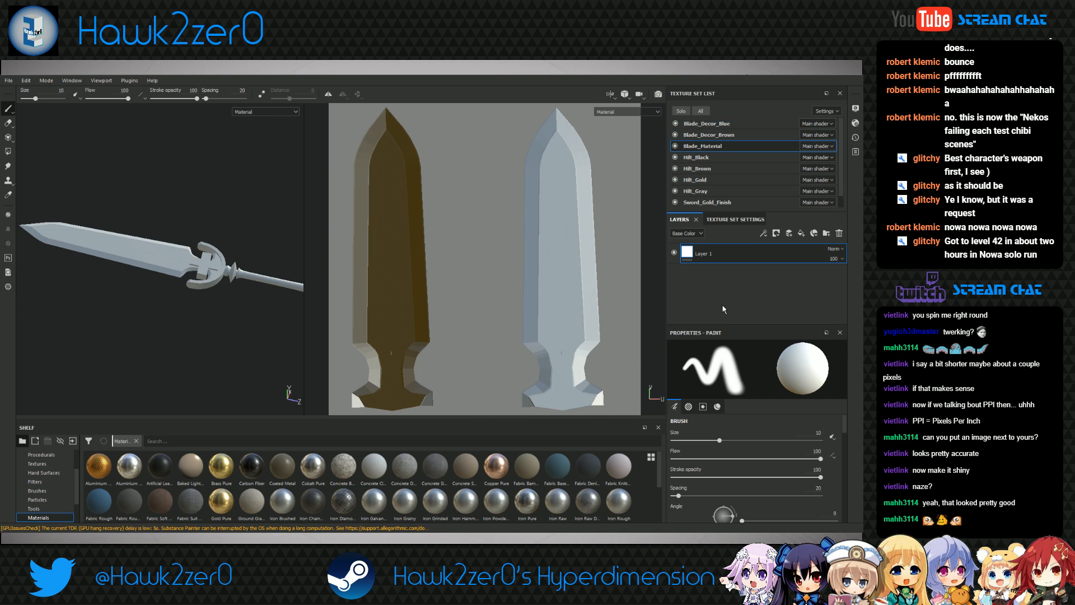
{"action": "scroll", "coordinate": [324, 461], "scroll_direction": "down", "scroll_amount": 2}
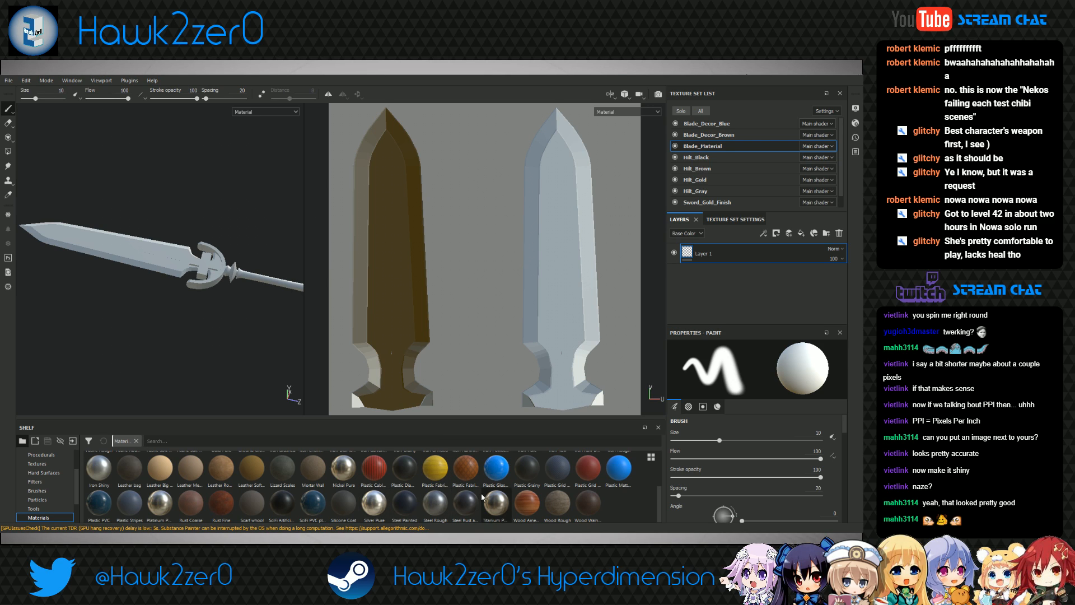
{"action": "left_click_drag", "start_coordinate": [159, 503], "coordinate": [713, 307]}
{"action": "left_click_drag", "start_coordinate": [216, 325], "coordinate": [401, 209], "text": "alt"}
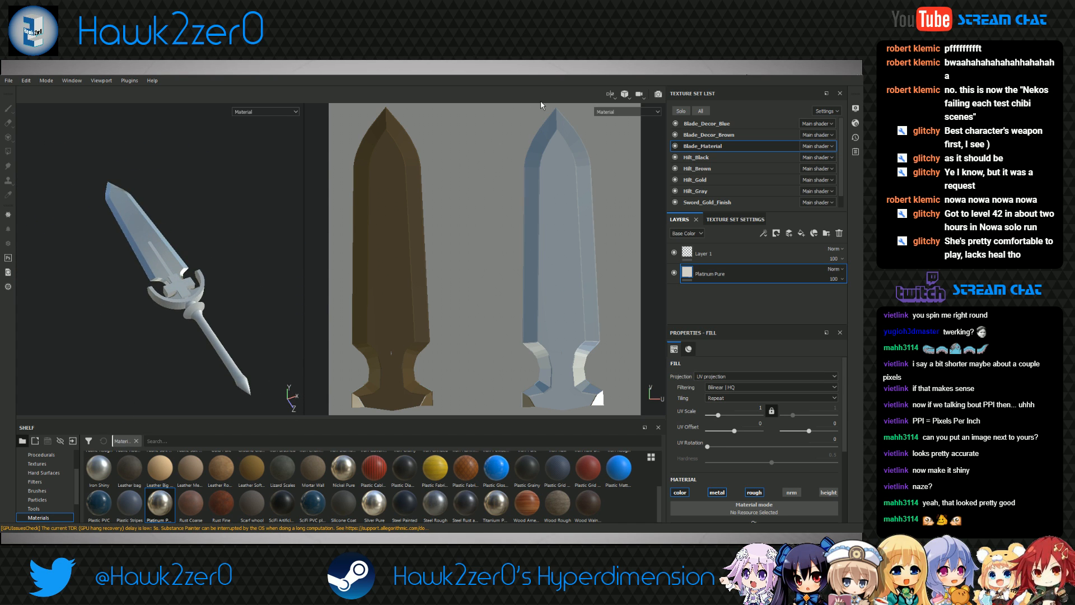
Apply the Gold Pure material to the Hilt_Gold texture set as a fill layer
{"action": "left_click", "coordinate": [722, 186]}
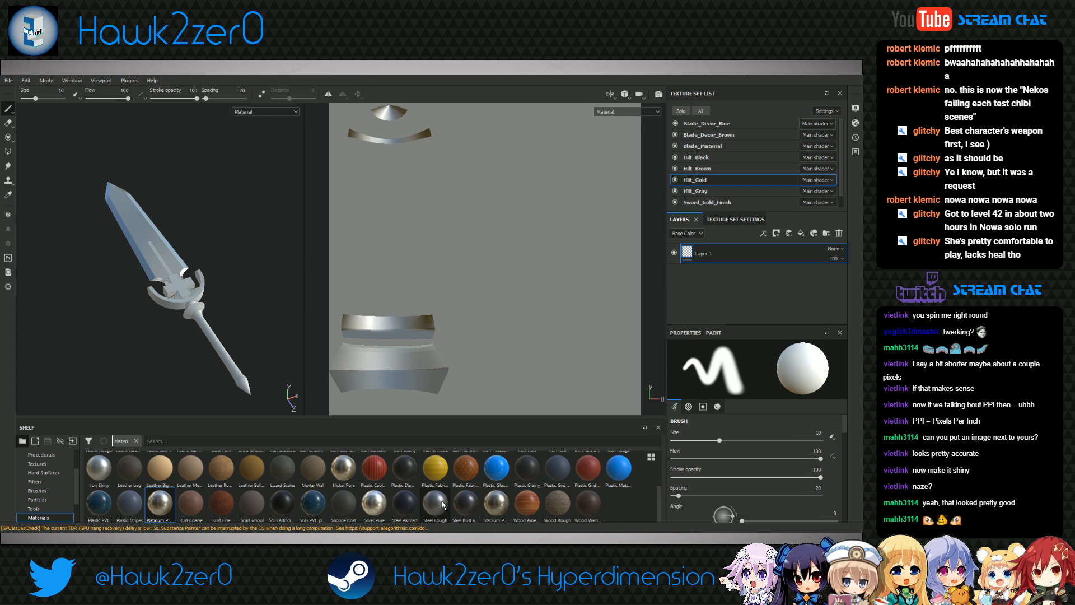
{"action": "scroll", "coordinate": [443, 504], "scroll_direction": "up", "scroll_amount": 3}
{"action": "left_click", "coordinate": [223, 504]}
{"action": "left_click_drag", "start_coordinate": [222, 508], "coordinate": [729, 320]}
{"action": "left_click_drag", "start_coordinate": [183, 326], "coordinate": [201, 310], "text": "alt"}
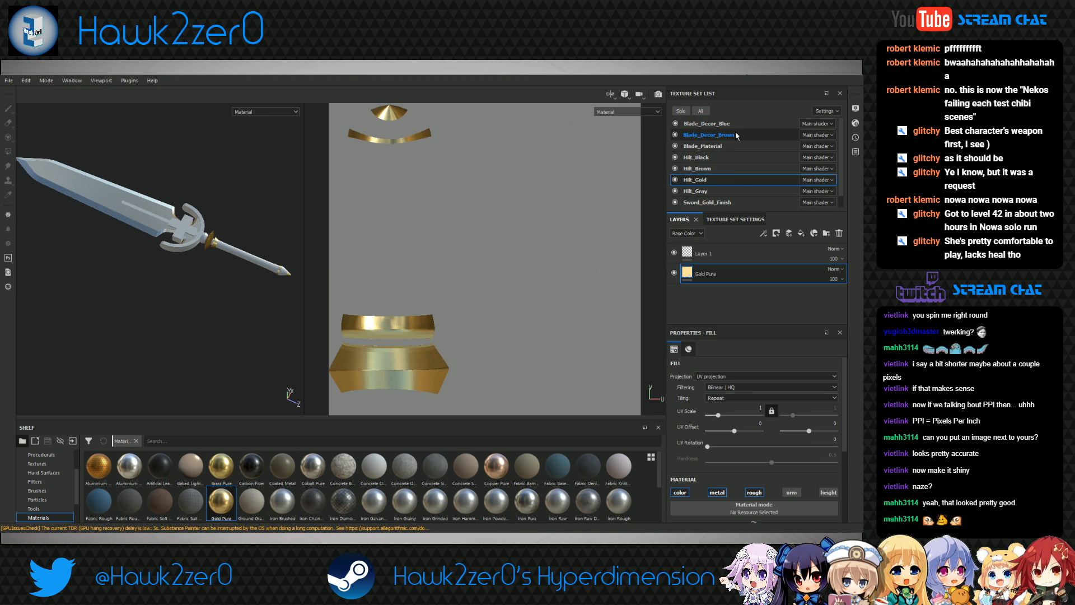
Apply the Gold Pure material to the Sword_Hilt_Gold texture set as a fill layer
{"action": "scroll", "coordinate": [736, 142], "scroll_direction": "down", "scroll_amount": 1}
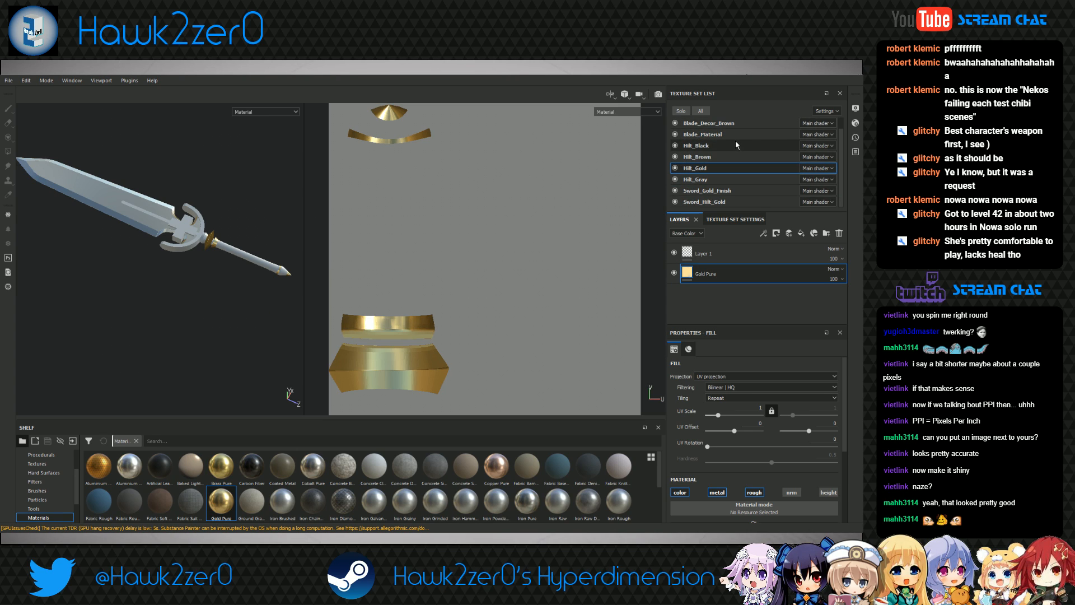
{"action": "left_click", "coordinate": [734, 191]}
{"action": "left_click", "coordinate": [716, 203]}
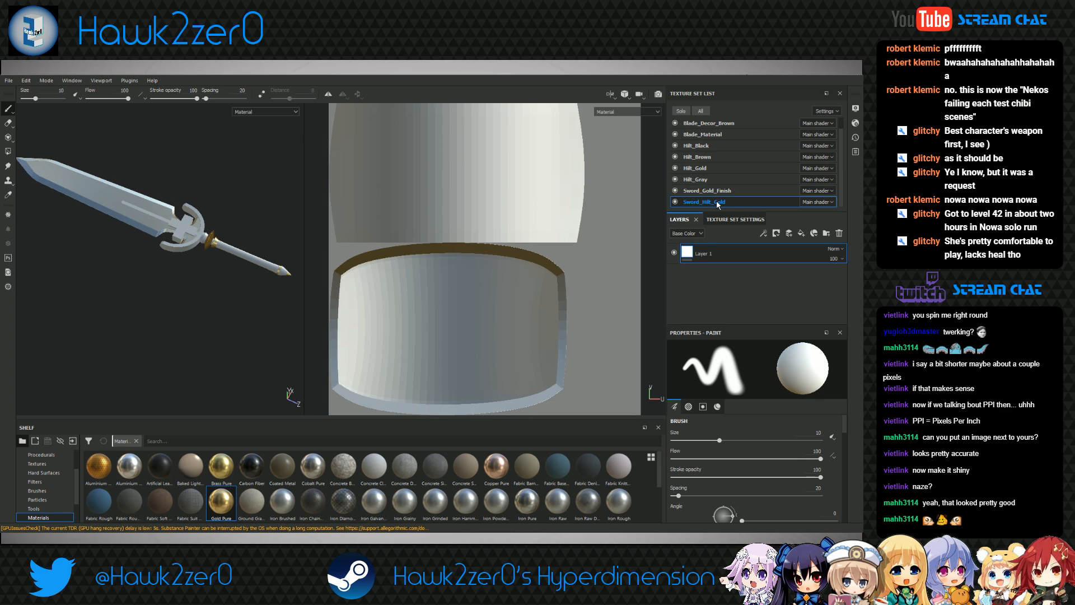
{"action": "left_click_drag", "start_coordinate": [222, 500], "coordinate": [728, 264]}
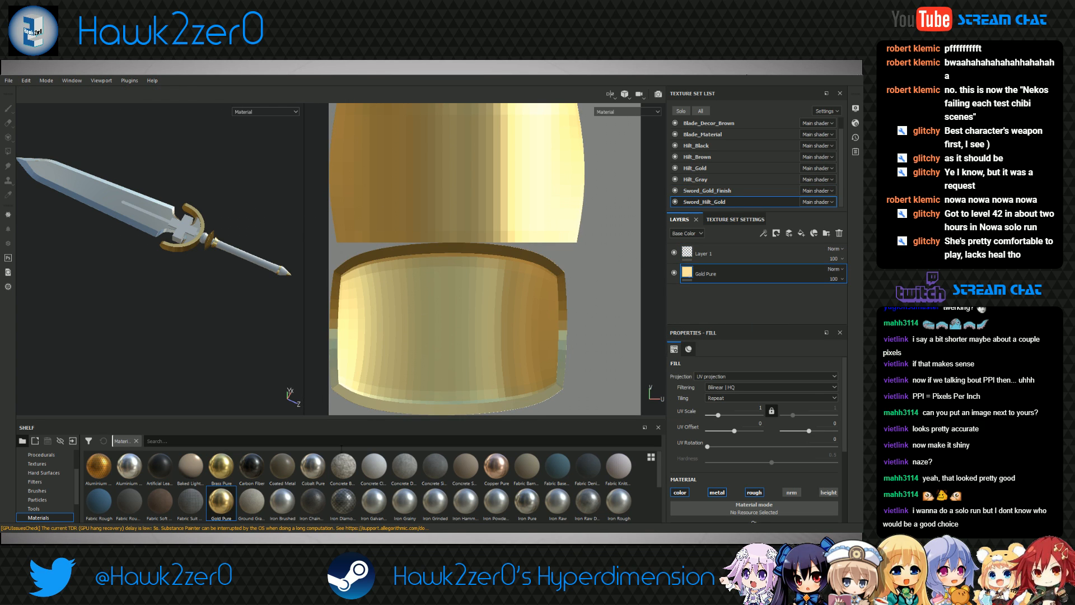
Apply the Gold Pure material to the Sword_Gold_Finish texture set for the cross
{"action": "left_click", "coordinate": [709, 191]}
{"action": "left_click_drag", "start_coordinate": [222, 500], "coordinate": [756, 294]}
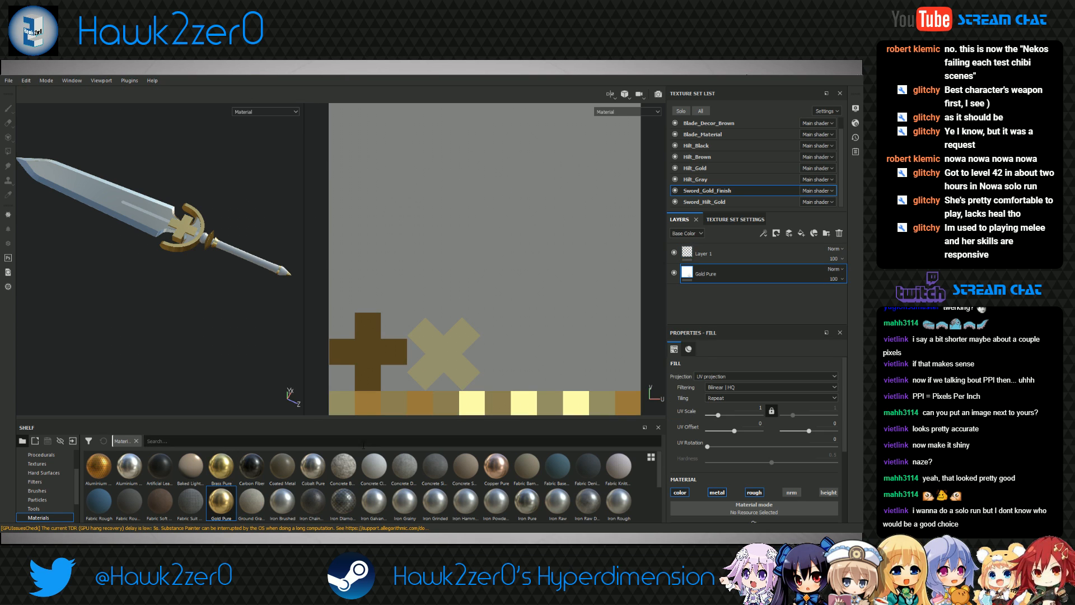
{"action": "left_click_drag", "start_coordinate": [223, 304], "coordinate": [187, 300], "text": "alt"}
{"action": "scroll", "coordinate": [196, 315], "scroll_direction": "up", "scroll_amount": 5}
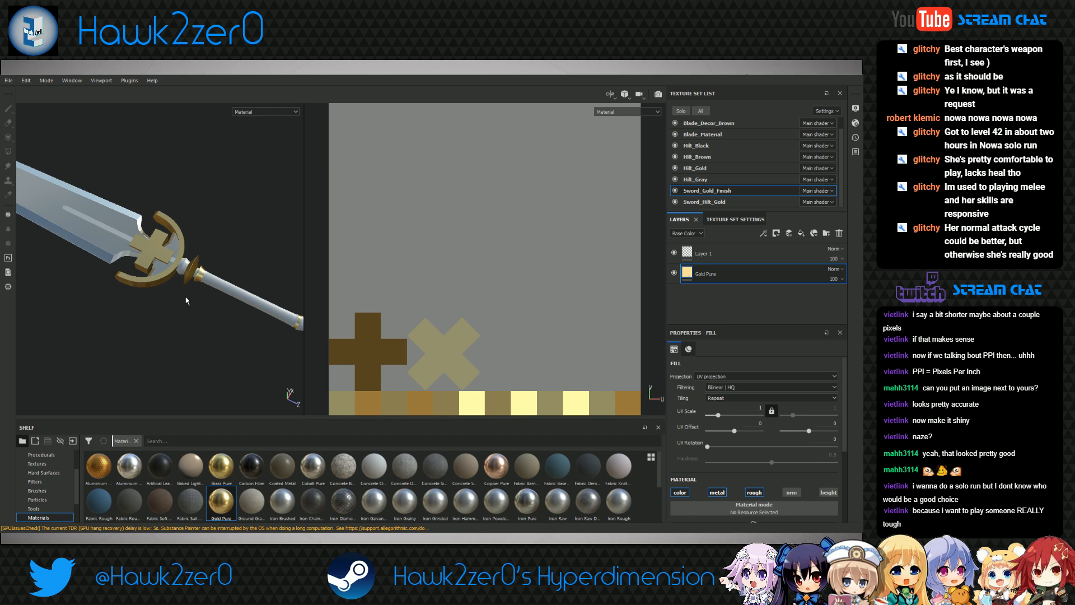
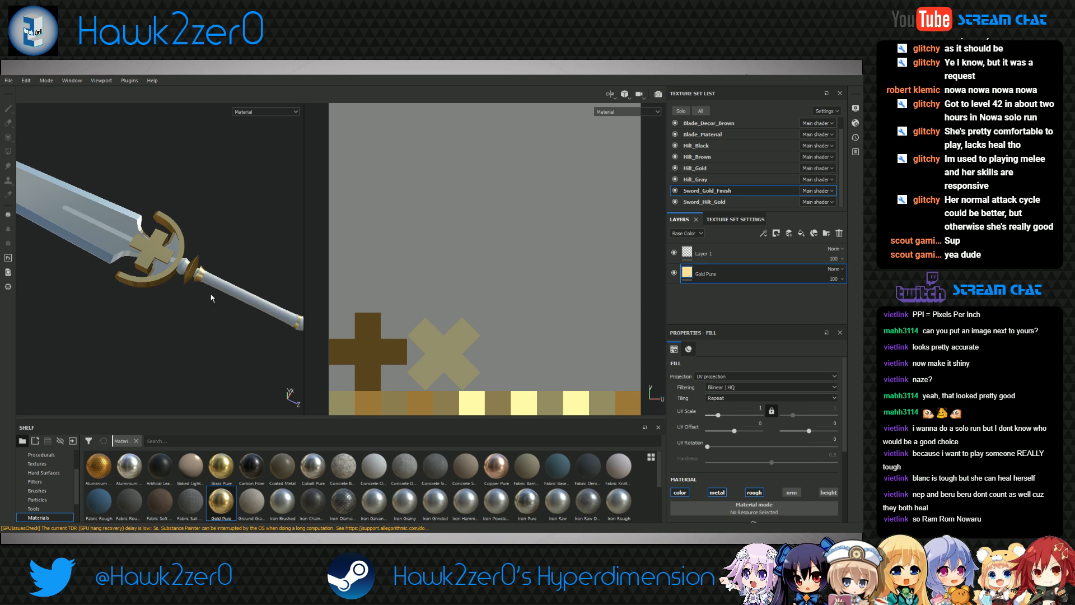
Examine the platinum blade and the gold cross, guard and hilt parts from several angles
{"action": "left_click_drag", "start_coordinate": [234, 317], "coordinate": [146, 329], "text": "alt"}
{"action": "middle_click_drag", "start_coordinate": [218, 324], "coordinate": [146, 310], "text": "alt"}
{"action": "left_click_drag", "start_coordinate": [146, 310], "coordinate": [129, 363], "text": "alt"}
{"action": "scroll", "coordinate": [134, 363], "scroll_direction": "up", "scroll_amount": 3}
{"action": "left_click_drag", "start_coordinate": [231, 320], "coordinate": [188, 336], "text": "alt"}
{"action": "middle_click_drag", "start_coordinate": [187, 336], "coordinate": [154, 307], "text": "alt"}
{"action": "left_click_drag", "start_coordinate": [157, 311], "coordinate": [182, 287], "text": "alt"}
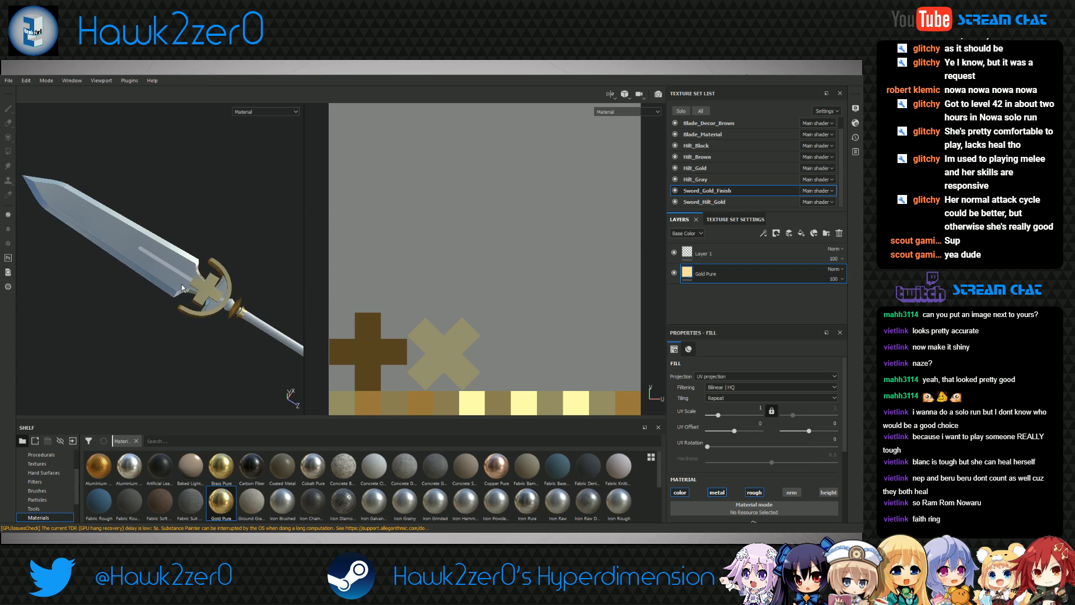
{"action": "left_click", "coordinate": [727, 138]}
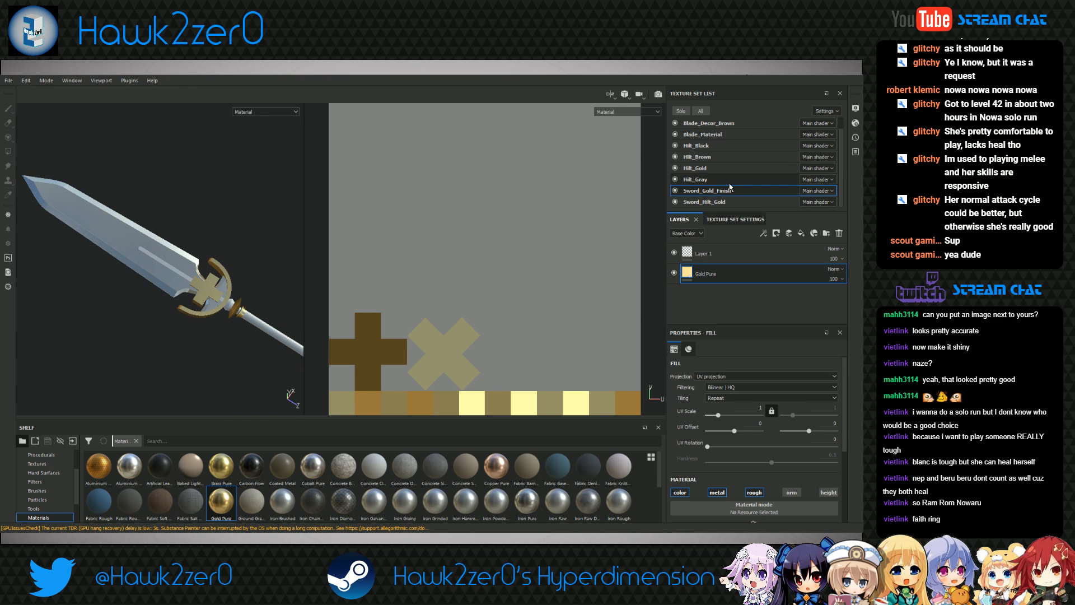
Render the sword with Iray and examine the blade, cross guard and hilt up close
{"action": "left_click", "coordinate": [660, 94]}
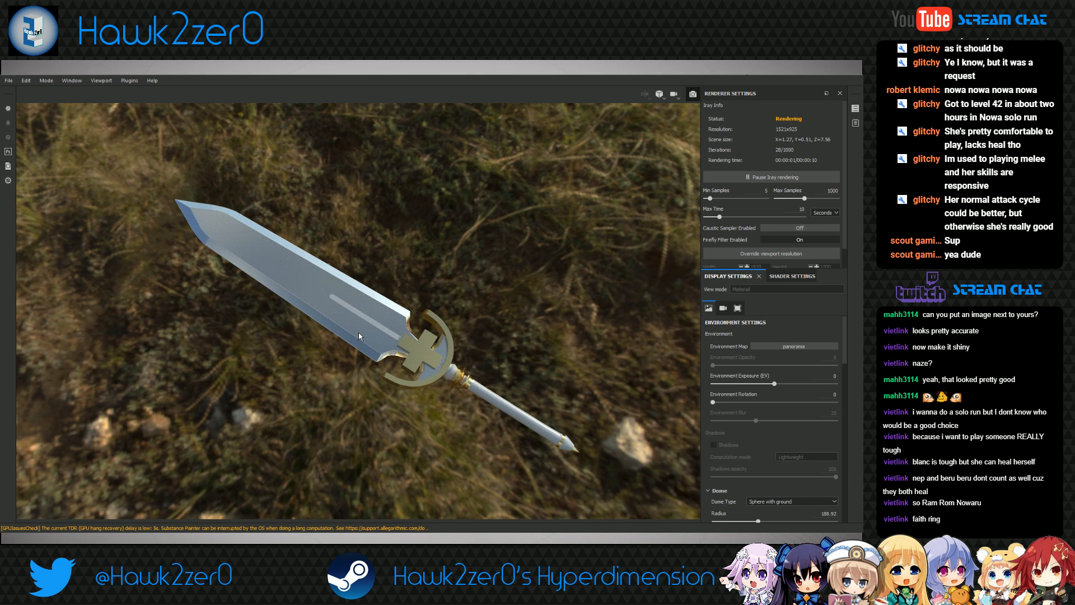
{"action": "left_click_drag", "start_coordinate": [437, 395], "coordinate": [434, 426], "text": "alt"}
{"action": "scroll", "coordinate": [465, 378], "scroll_direction": "down", "scroll_amount": 2}
{"action": "scroll", "coordinate": [465, 378], "scroll_direction": "up", "scroll_amount": 4}
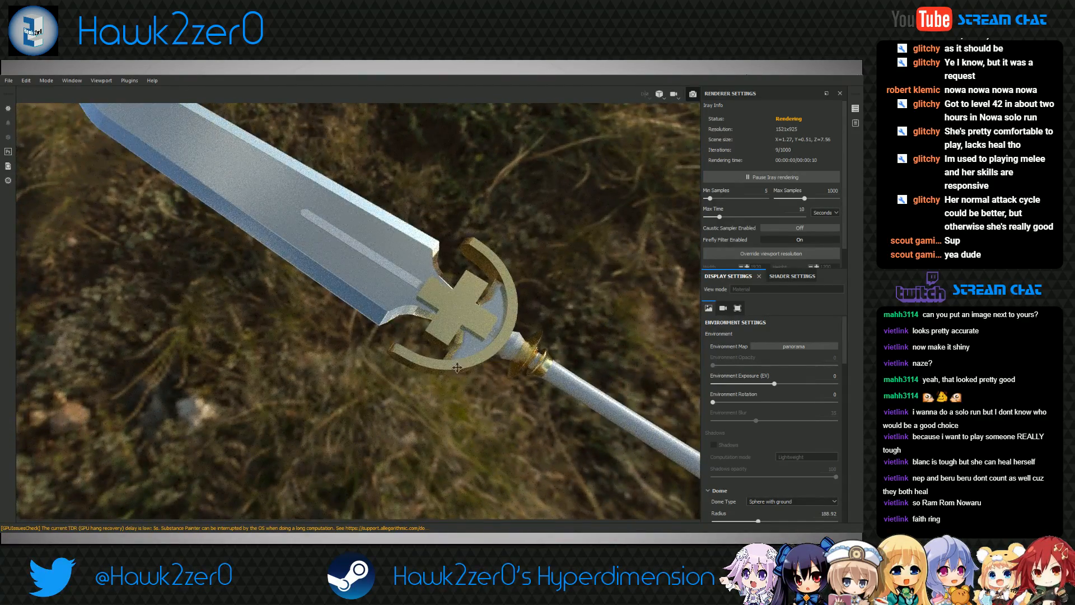
{"action": "scroll", "coordinate": [462, 348], "scroll_direction": "down", "scroll_amount": 2}
{"action": "middle_click_drag", "start_coordinate": [461, 348], "coordinate": [422, 380], "text": "alt"}
{"action": "scroll", "coordinate": [419, 379], "scroll_direction": "up", "scroll_amount": 2}
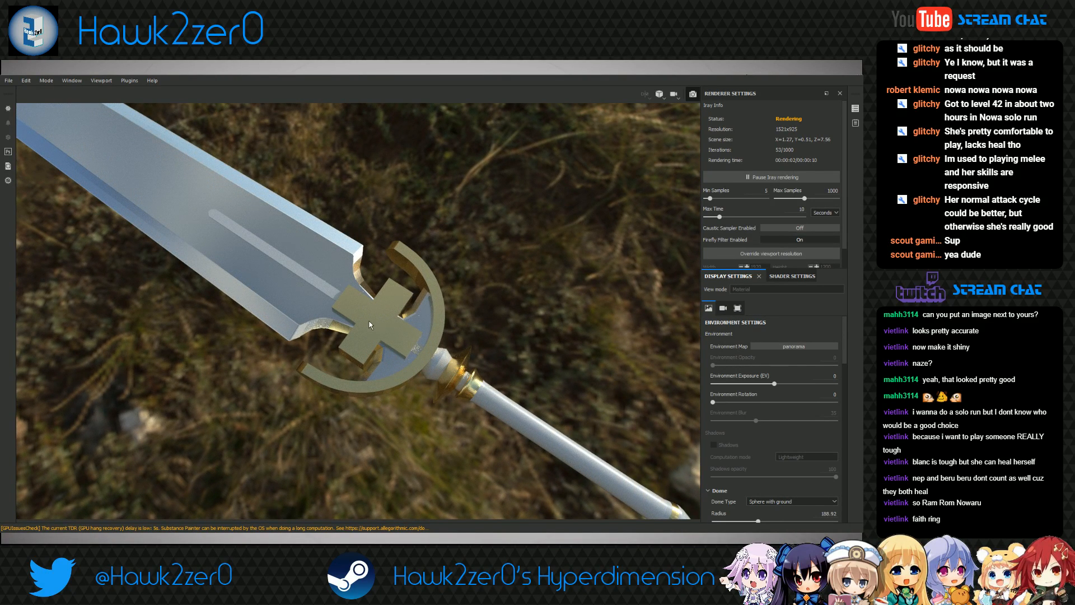
{"action": "left_click", "coordinate": [692, 95]}
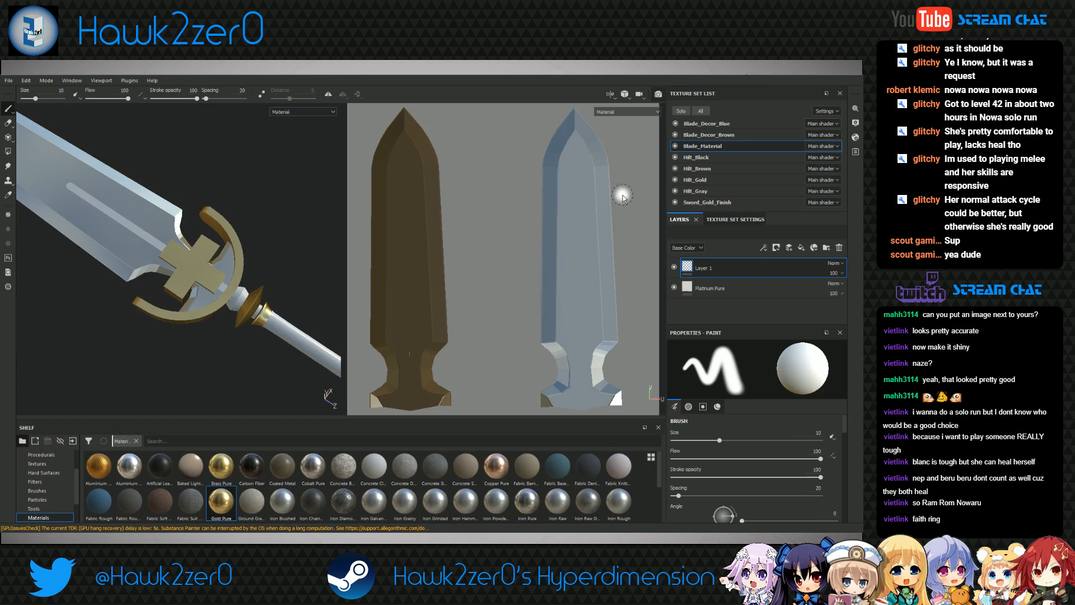
Change the base color of the Gold Pure fill in the Hilt_Gold texture set to a muted yellow
{"action": "left_click", "coordinate": [708, 180]}
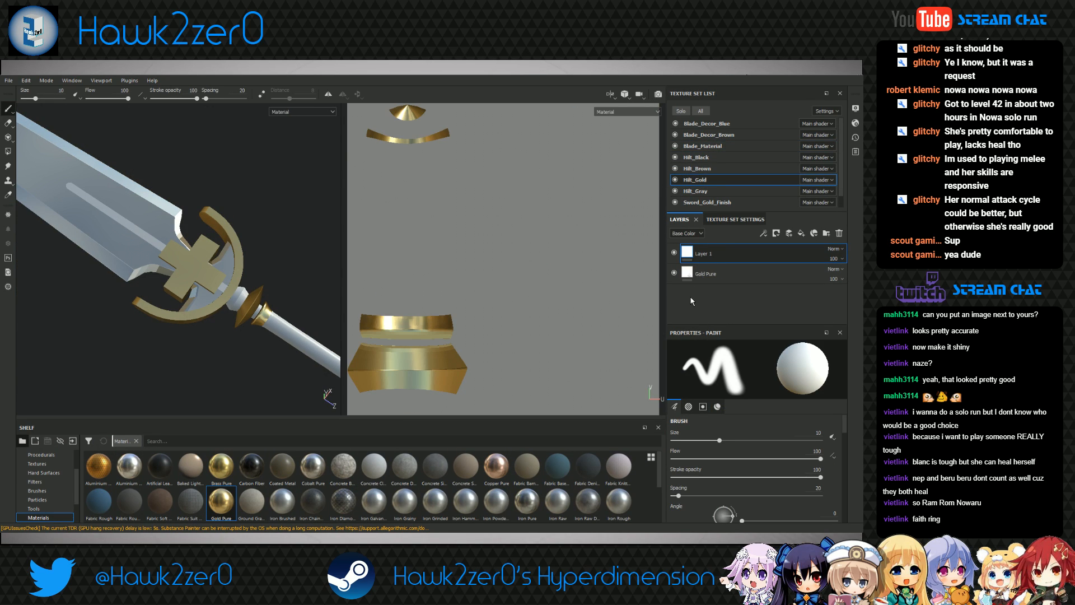
{"action": "left_click", "coordinate": [716, 274]}
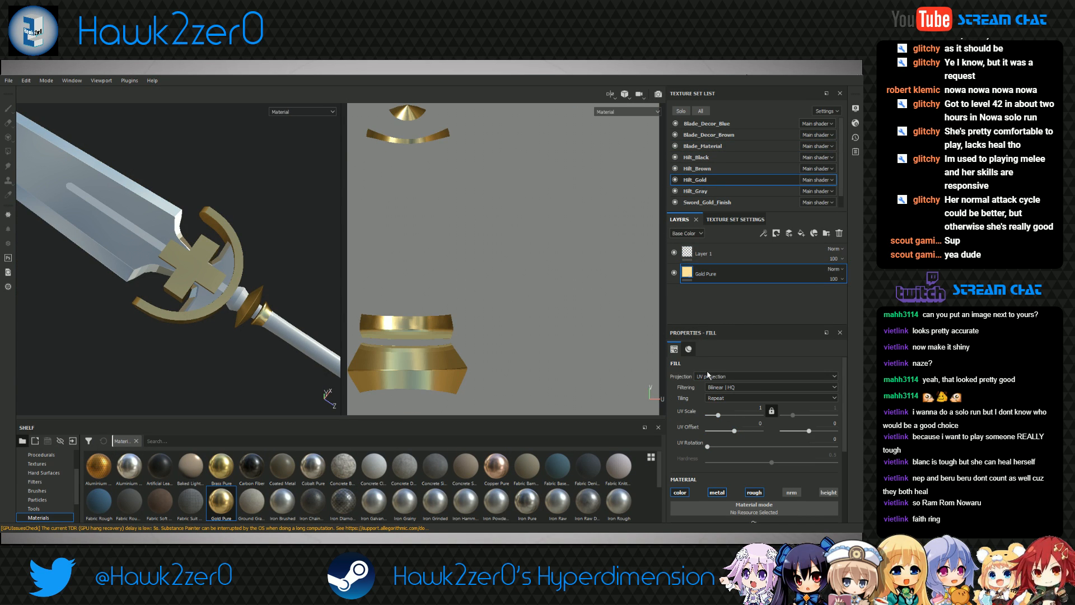
{"action": "scroll", "coordinate": [725, 370], "scroll_direction": "down", "scroll_amount": 3}
{"action": "scroll", "coordinate": [733, 392], "scroll_direction": "down", "scroll_amount": 3}
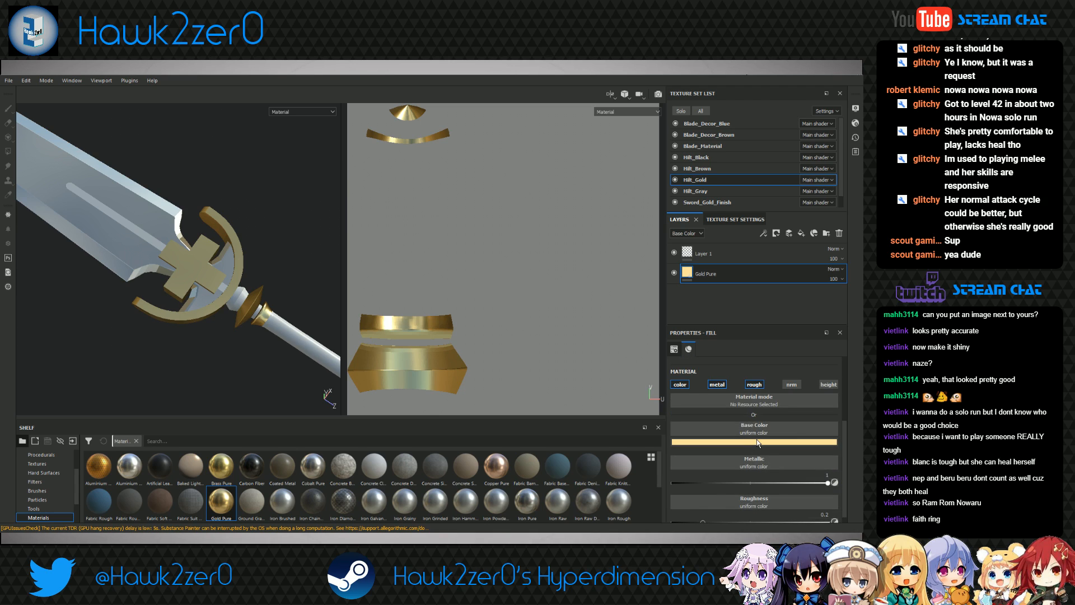
{"action": "left_click", "coordinate": [832, 381]}
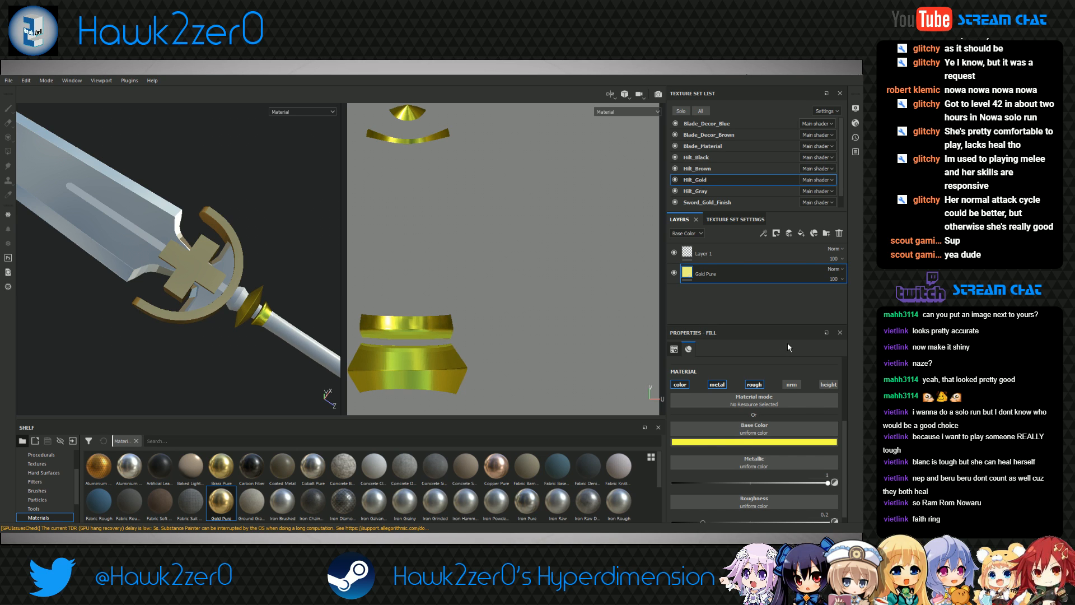
{"action": "left_click_drag", "start_coordinate": [271, 313], "coordinate": [218, 316], "text": "alt"}
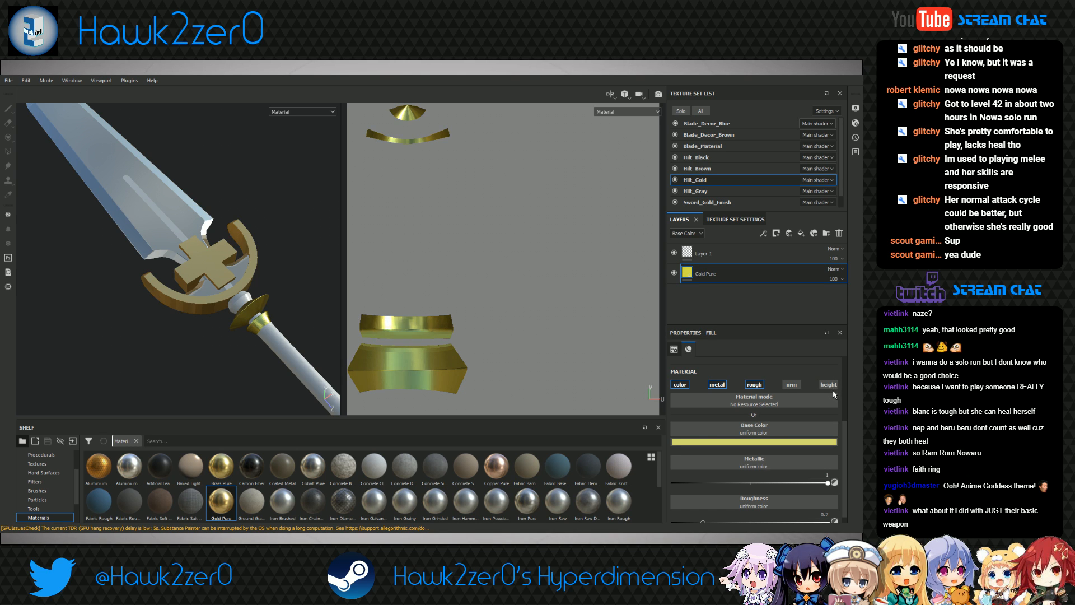
{"action": "left_click_drag", "start_coordinate": [269, 368], "coordinate": [269, 318], "text": "alt"}
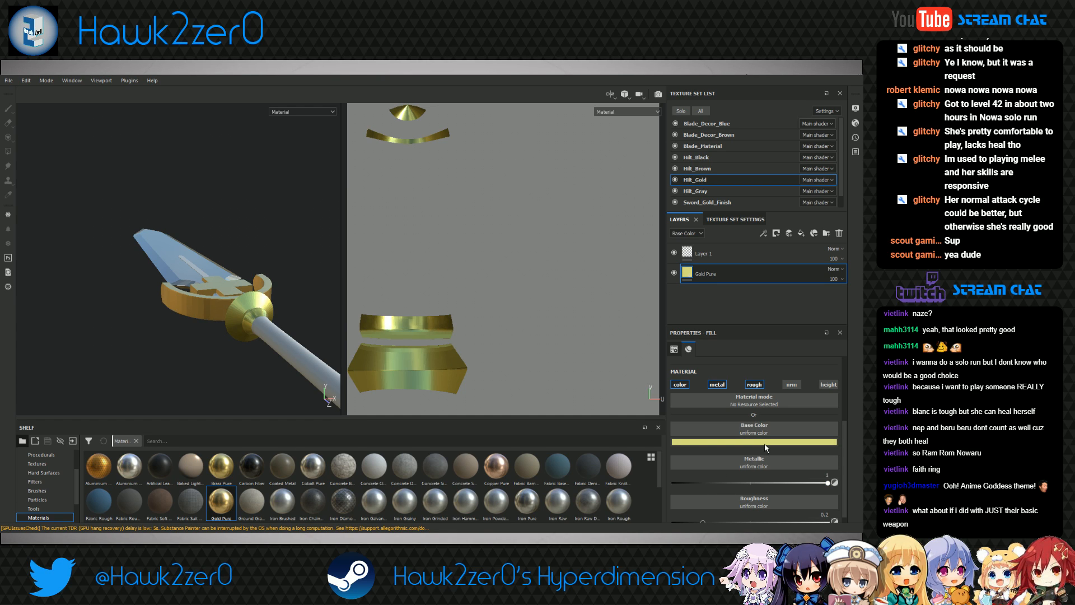
{"action": "left_click_drag", "start_coordinate": [241, 286], "coordinate": [311, 324], "text": "alt"}
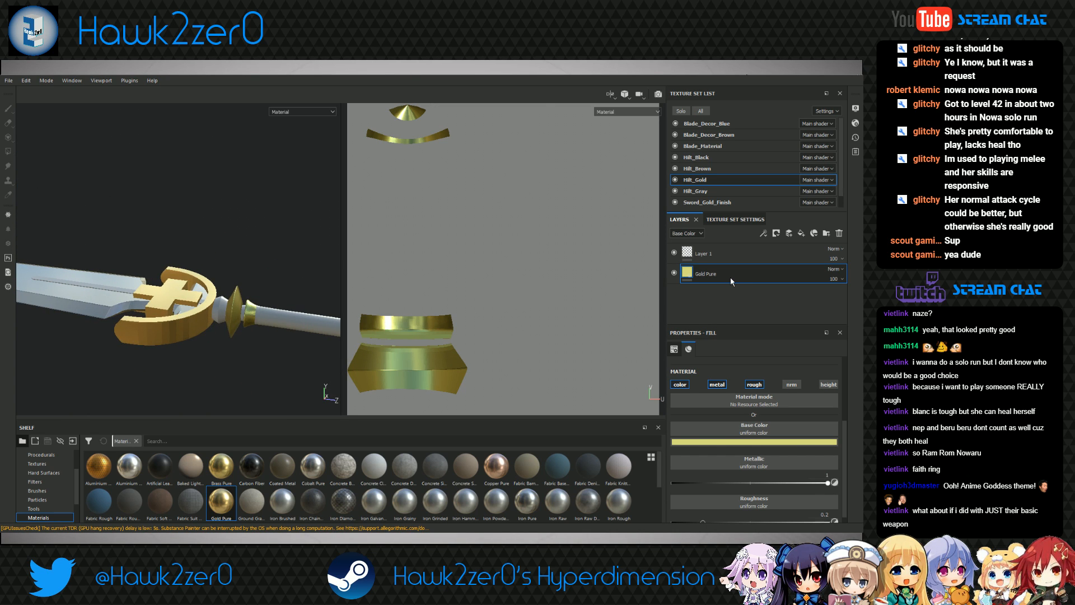
Duplicate the Gold Pure layer in Hilt_Gold and try the Multiply, Divide and Overlay blend modes on the copy
{"action": "key", "text": "ctrl+d"}
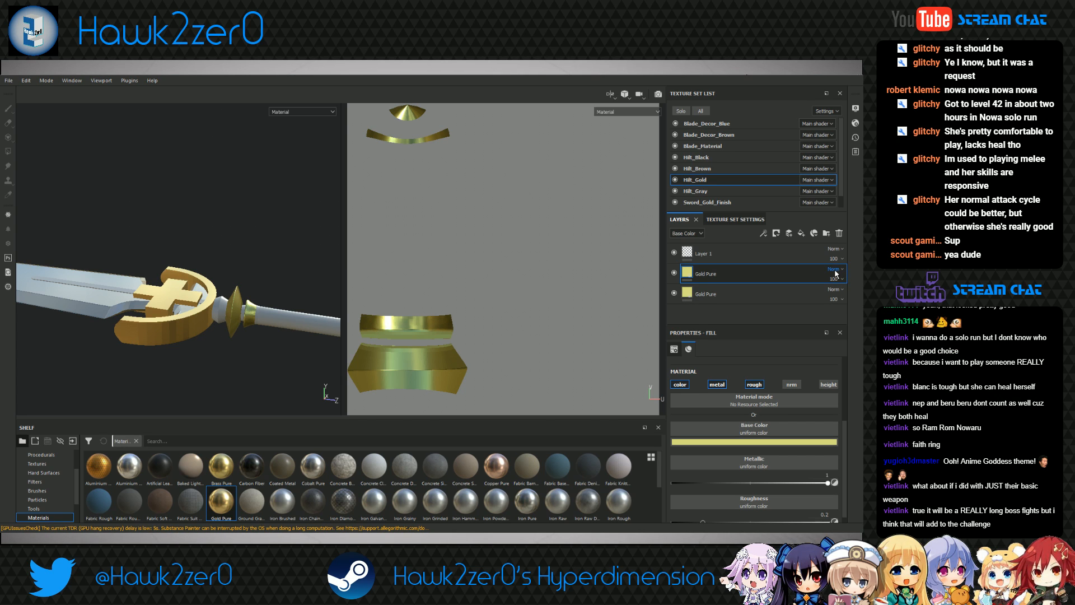
{"action": "left_click", "coordinate": [827, 111]}
{"action": "left_click_drag", "start_coordinate": [227, 302], "coordinate": [330, 291], "text": "alt"}
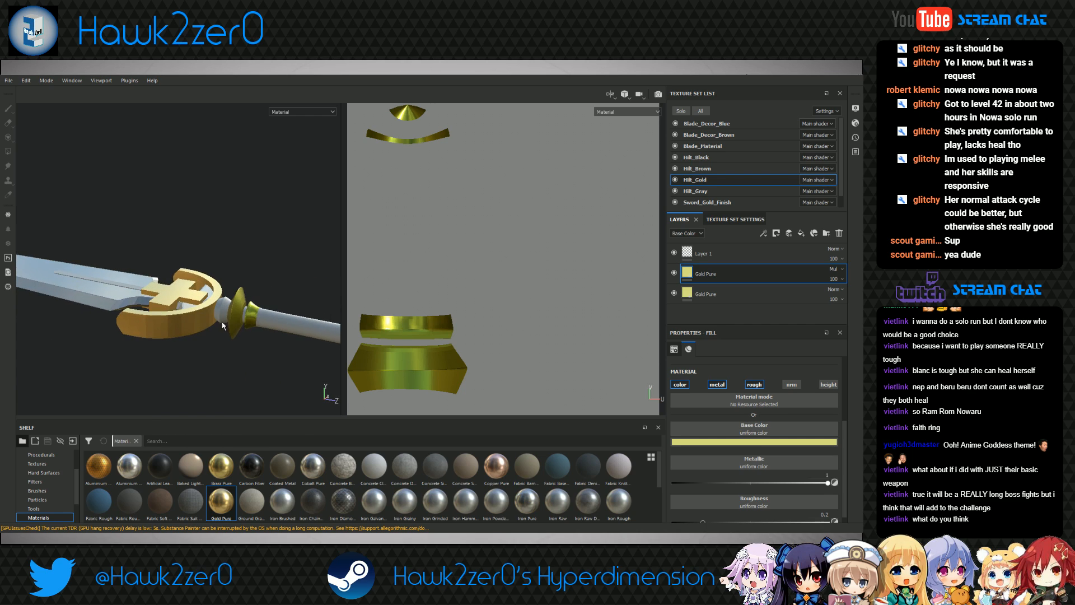
{"action": "left_click", "coordinate": [835, 271]}
{"action": "left_click", "coordinate": [824, 112]}
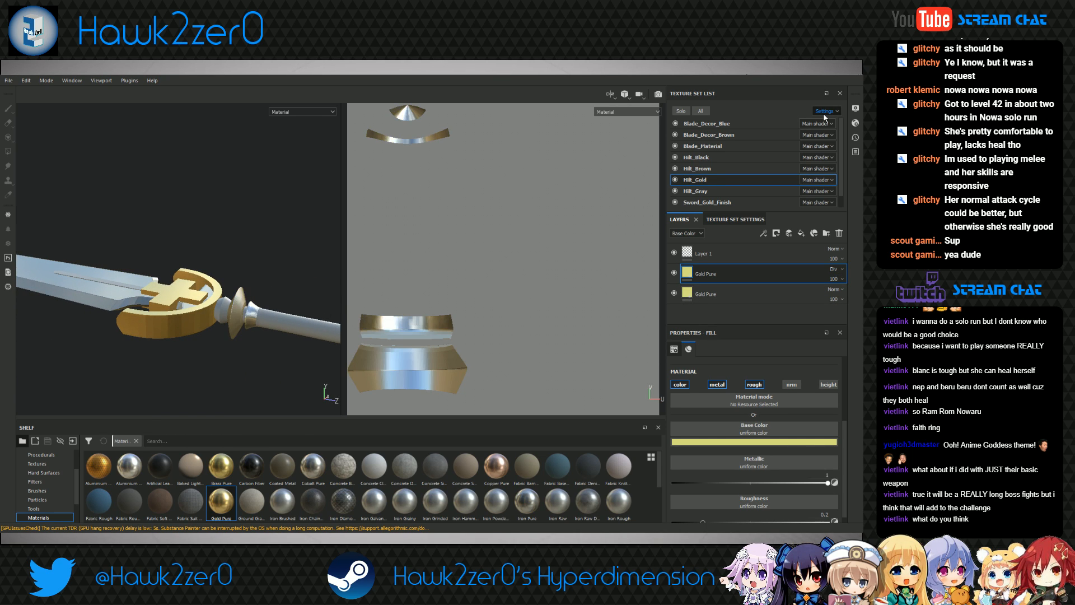
{"action": "left_click", "coordinate": [834, 272]}
{"action": "left_click", "coordinate": [817, 201]}
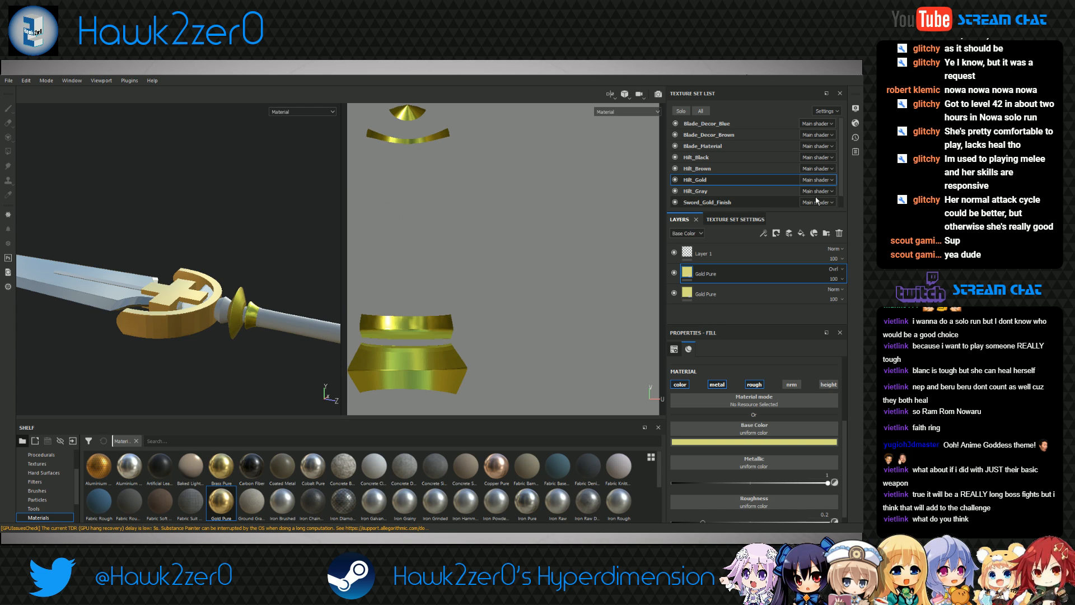
{"action": "mouse_move", "coordinate": [247, 324]}
{"action": "left_mouse_down", "text": "alt"}
{"action": "mouse_move", "coordinate": [209, 286]}
{"action": "mouse_move", "coordinate": [234, 318]}
{"action": "left_mouse_up", "text": "alt"}
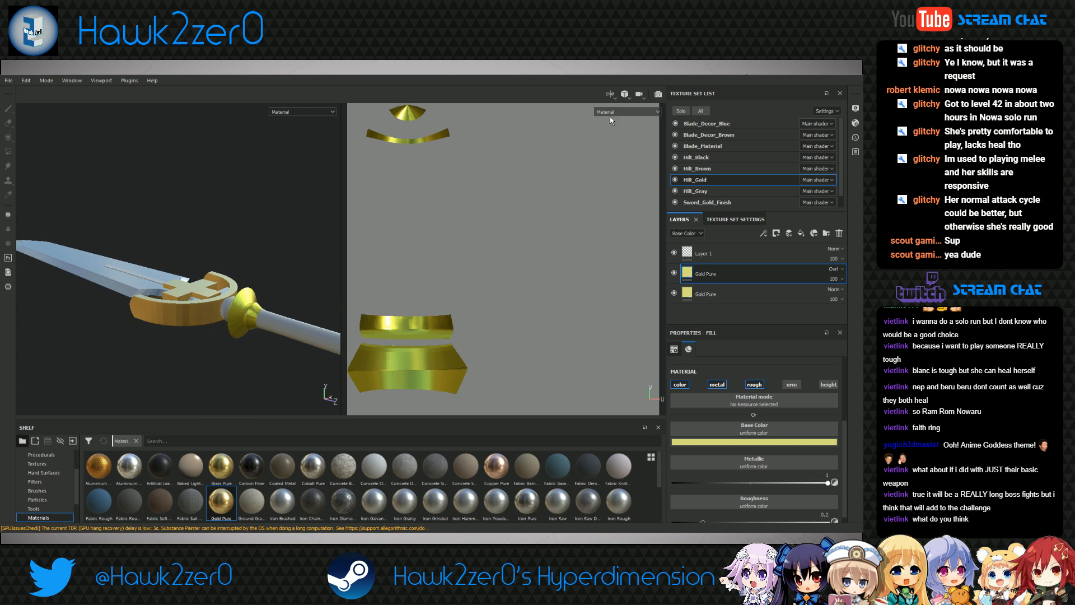
Render the sword with Iray and inspect the yellow-gold hilt rings against the cross from several angles
{"action": "left_click", "coordinate": [657, 94]}
{"action": "left_click_drag", "start_coordinate": [387, 396], "coordinate": [414, 468], "text": "alt"}
{"action": "middle_click_drag", "start_coordinate": [462, 409], "coordinate": [374, 351], "text": "alt"}
{"action": "left_click_drag", "start_coordinate": [375, 351], "coordinate": [375, 388], "text": "alt"}
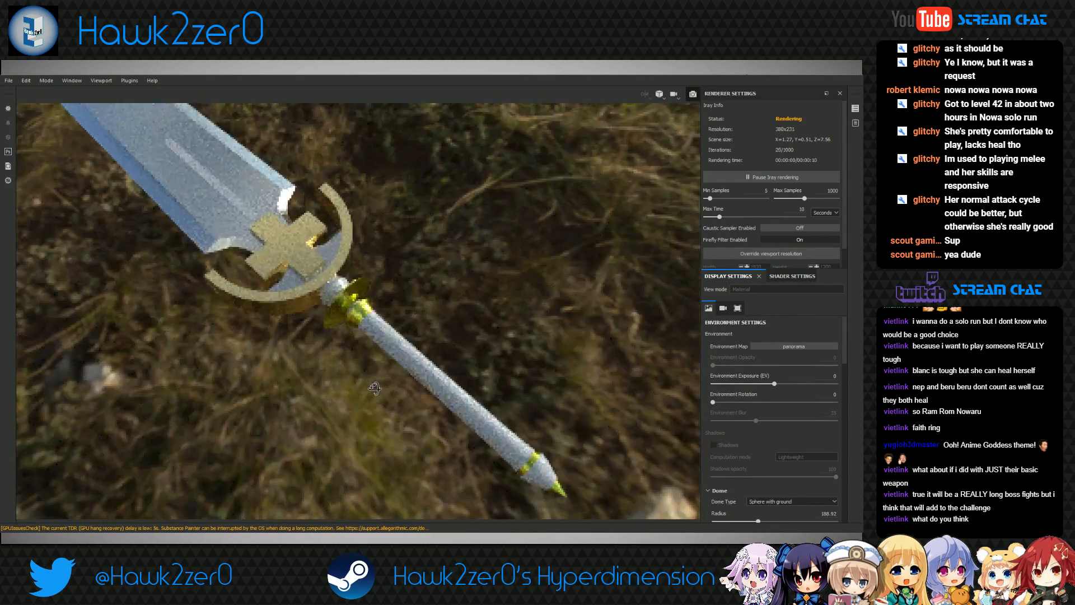
{"action": "left_click_drag", "start_coordinate": [373, 344], "coordinate": [395, 368], "text": "alt"}
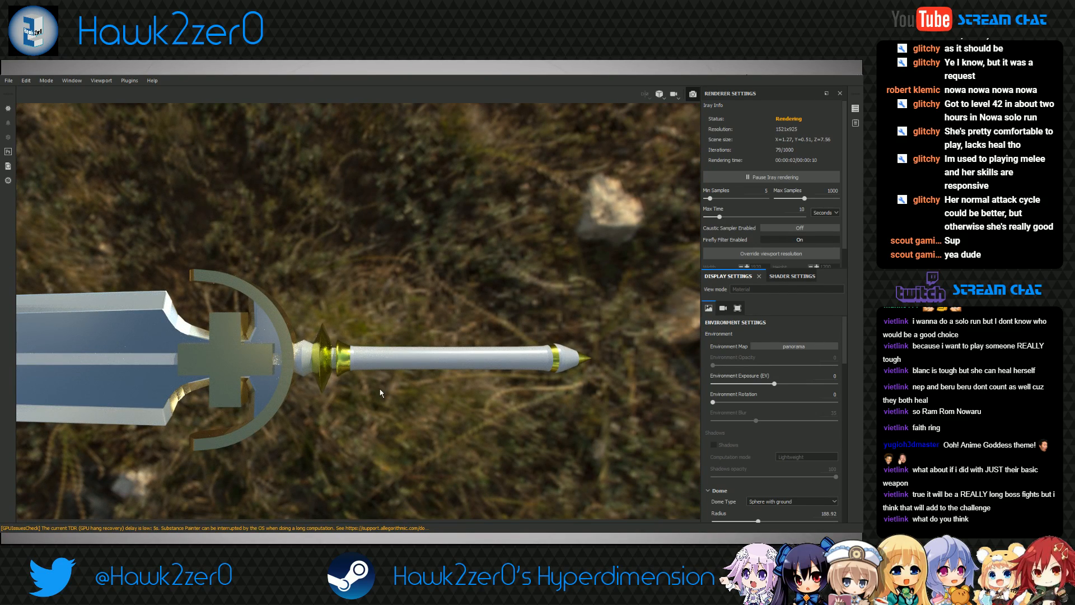
{"action": "left_click_drag", "start_coordinate": [375, 327], "coordinate": [440, 430], "text": "alt"}
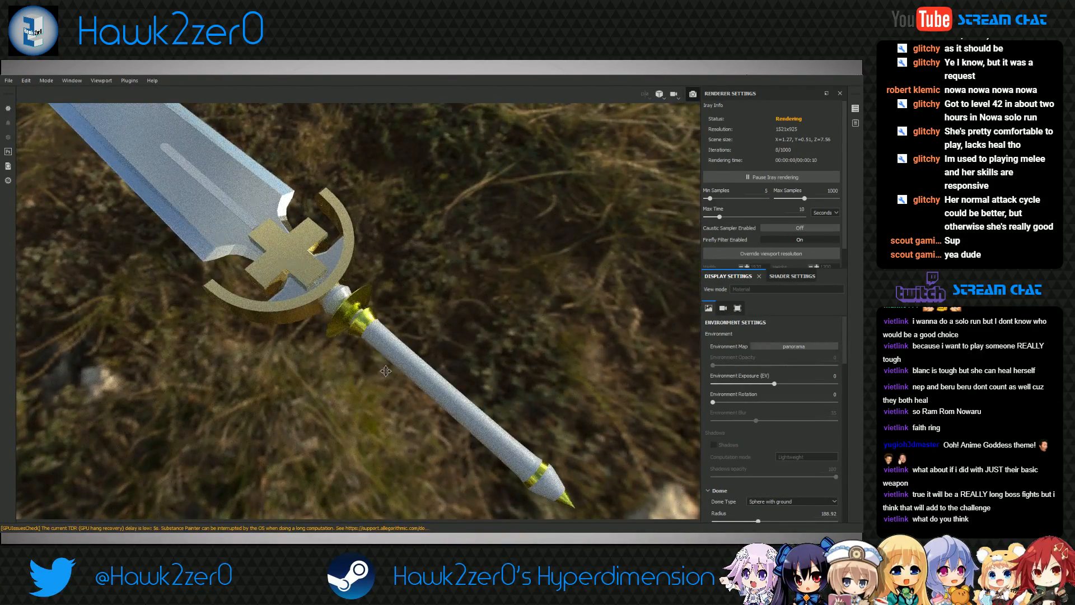
{"action": "middle_click_drag", "start_coordinate": [372, 352], "coordinate": [392, 383], "text": "alt"}
{"action": "left_click_drag", "start_coordinate": [392, 382], "coordinate": [377, 397], "text": "alt"}
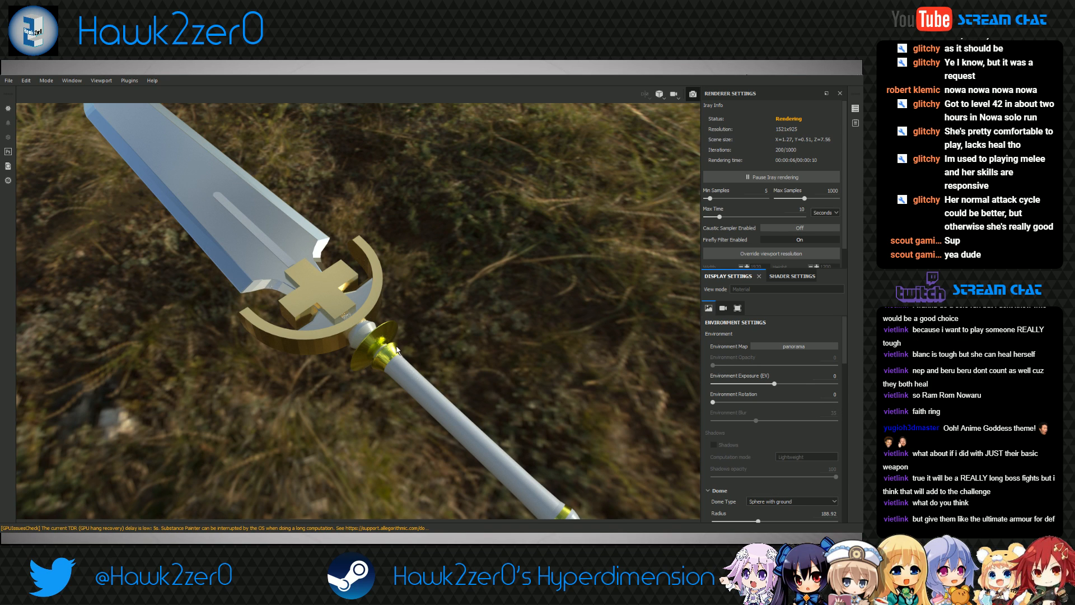
{"action": "left_click", "coordinate": [693, 94]}
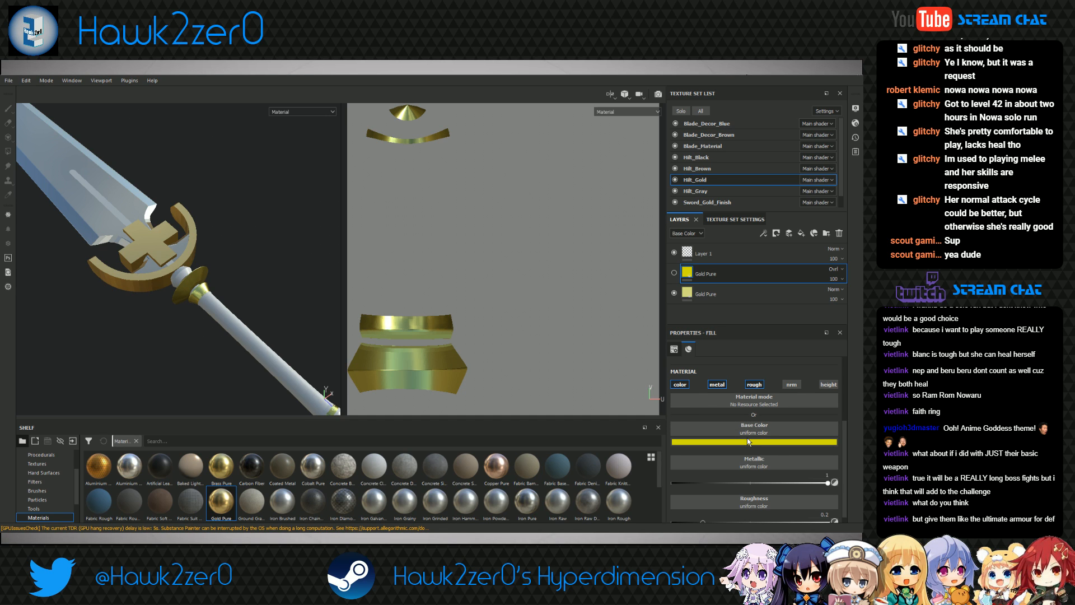
Delete the duplicated Gold Pure layer with Overlay blending from the Hilt_Gold texture set
{"action": "mouse_move", "coordinate": [262, 363]}
{"action": "left_mouse_down", "text": "alt"}
{"action": "mouse_move", "coordinate": [336, 291]}
{"action": "mouse_move", "coordinate": [385, 284]}
{"action": "mouse_move", "coordinate": [306, 306]}
{"action": "mouse_move", "coordinate": [267, 334]}
{"action": "mouse_move", "coordinate": [270, 350]}
{"action": "left_mouse_up", "text": "alt"}
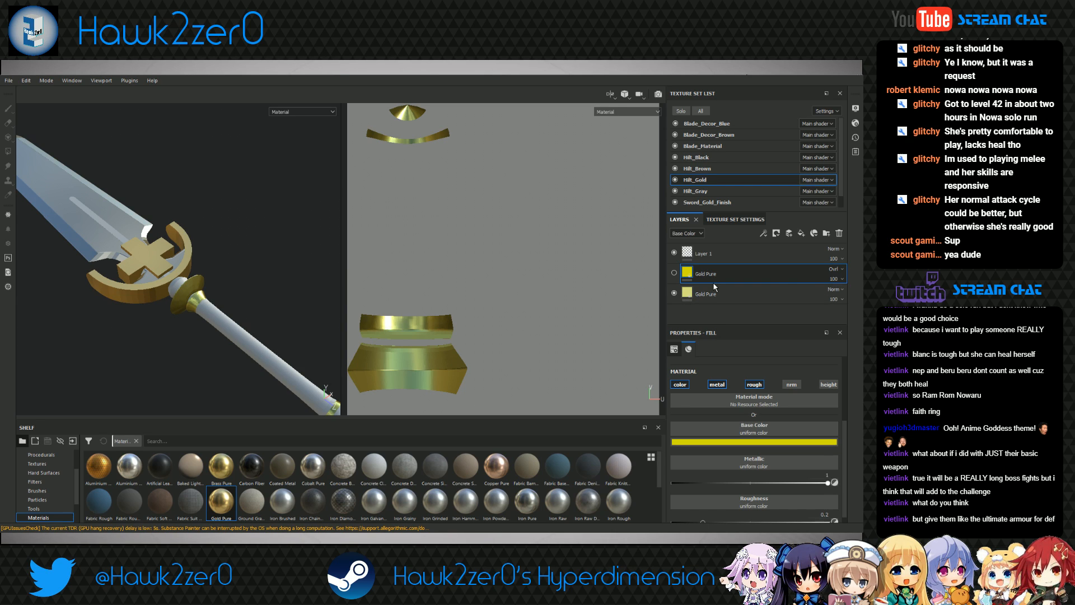
{"action": "left_click", "coordinate": [843, 234]}
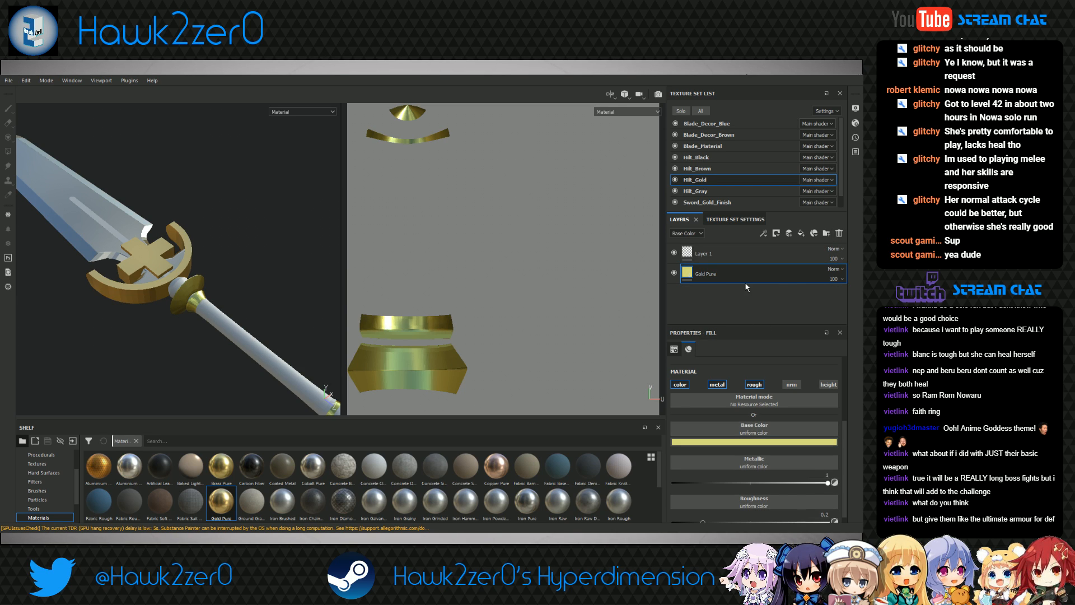
Compare the gold of the hilt rings with the cross and guard in the viewport and in an Iray render
{"action": "scroll", "coordinate": [143, 346], "scroll_direction": "down", "scroll_amount": 3}
{"action": "scroll", "coordinate": [143, 345], "scroll_direction": "up", "scroll_amount": 6}
{"action": "middle_click_drag", "start_coordinate": [144, 345], "coordinate": [223, 337], "text": "alt"}
{"action": "left_click_drag", "start_coordinate": [223, 337], "coordinate": [246, 375], "text": "alt"}
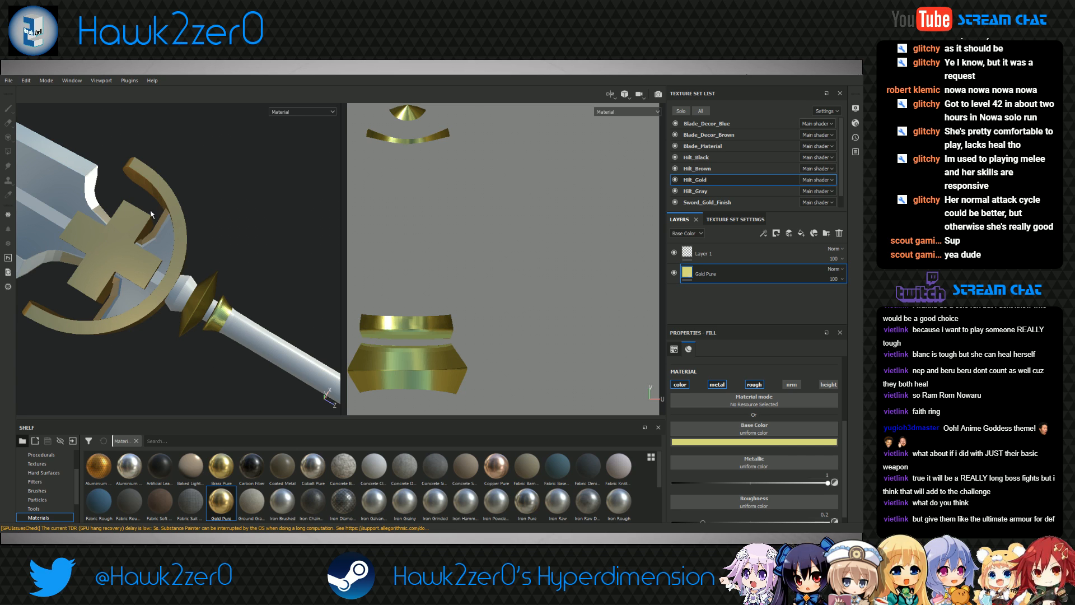
{"action": "middle_click_drag", "start_coordinate": [170, 254], "coordinate": [202, 249], "text": "alt"}
{"action": "mouse_move", "coordinate": [255, 356]}
{"action": "left_mouse_down", "text": "alt"}
{"action": "mouse_move", "coordinate": [285, 280]}
{"action": "mouse_move", "coordinate": [255, 270]}
{"action": "mouse_move", "coordinate": [250, 352]}
{"action": "mouse_move", "coordinate": [255, 336]}
{"action": "mouse_move", "coordinate": [264, 352]}
{"action": "left_mouse_up", "text": "alt"}
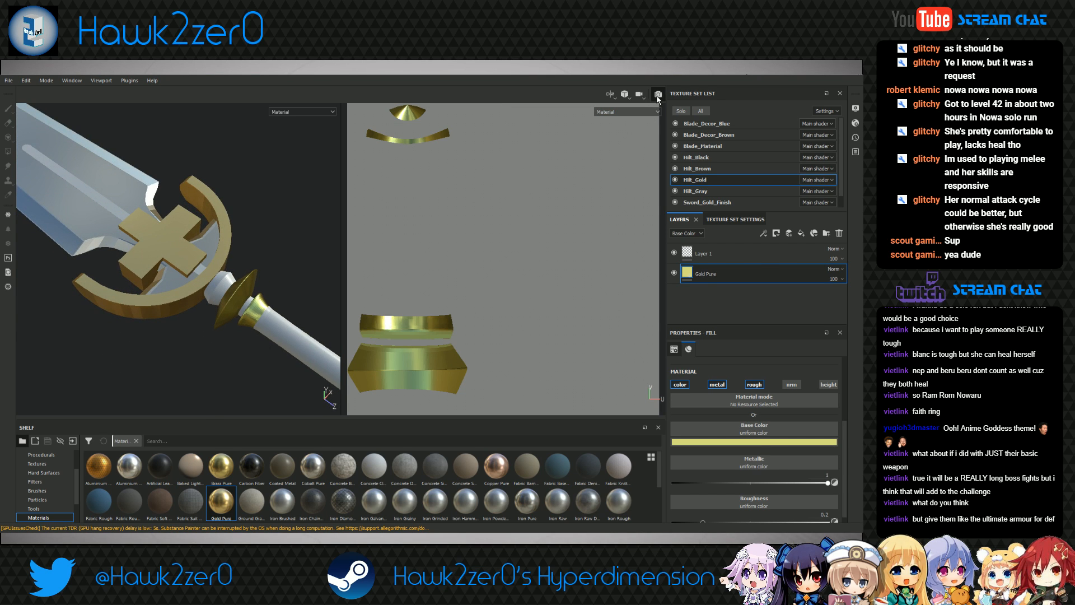
{"action": "left_click", "coordinate": [658, 94]}
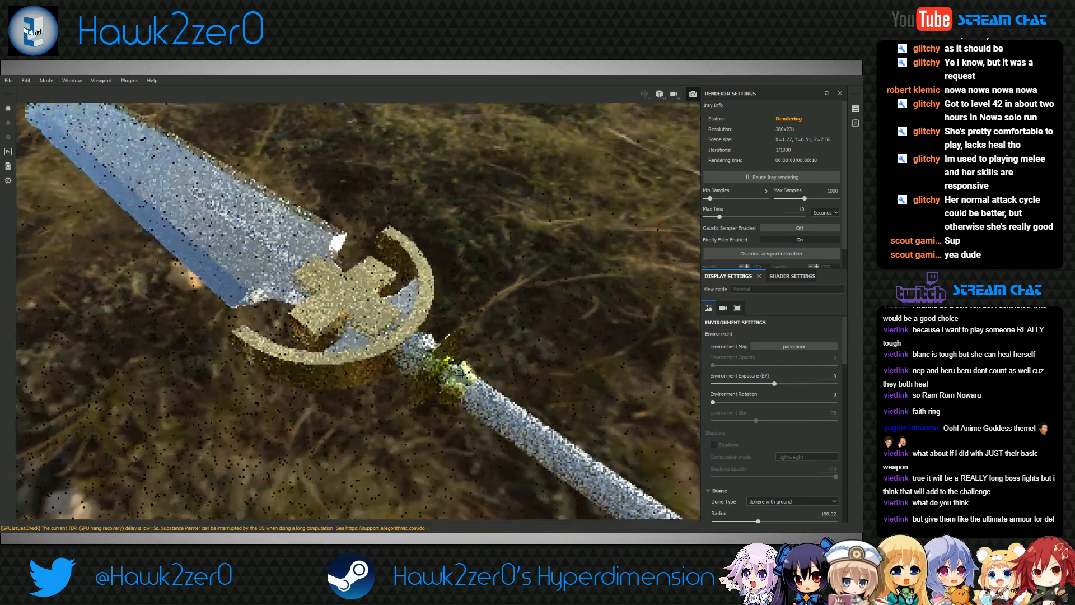
{"action": "mouse_move", "coordinate": [459, 373]}
{"action": "left_mouse_down", "text": "alt"}
{"action": "mouse_move", "coordinate": [408, 343]}
{"action": "mouse_move", "coordinate": [355, 332]}
{"action": "mouse_move", "coordinate": [458, 394]}
{"action": "left_mouse_up", "text": "alt"}
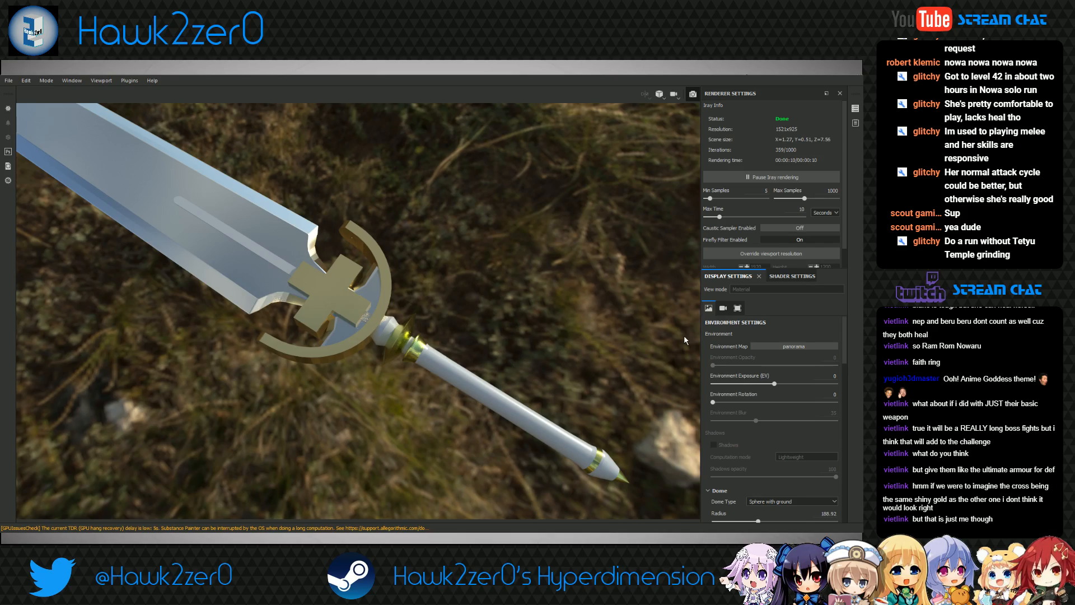
{"action": "left_click_drag", "start_coordinate": [684, 335], "coordinate": [386, 277], "text": "alt"}
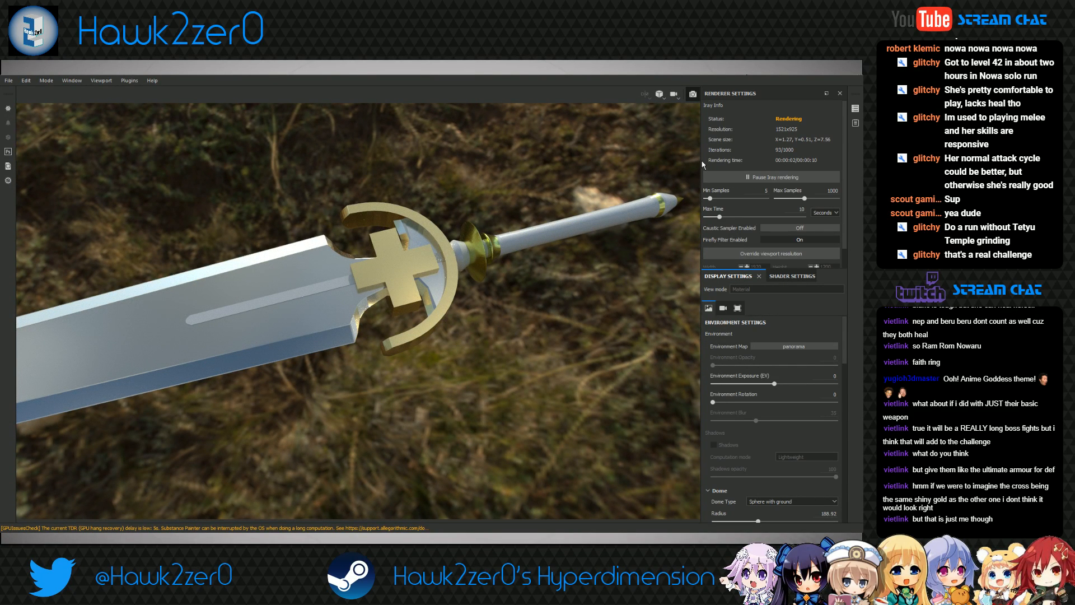
{"action": "left_click", "coordinate": [693, 94]}
Delete the remaining Gold Pure fill layer from the Hilt_Gold texture set
{"action": "key", "text": "Delete"}
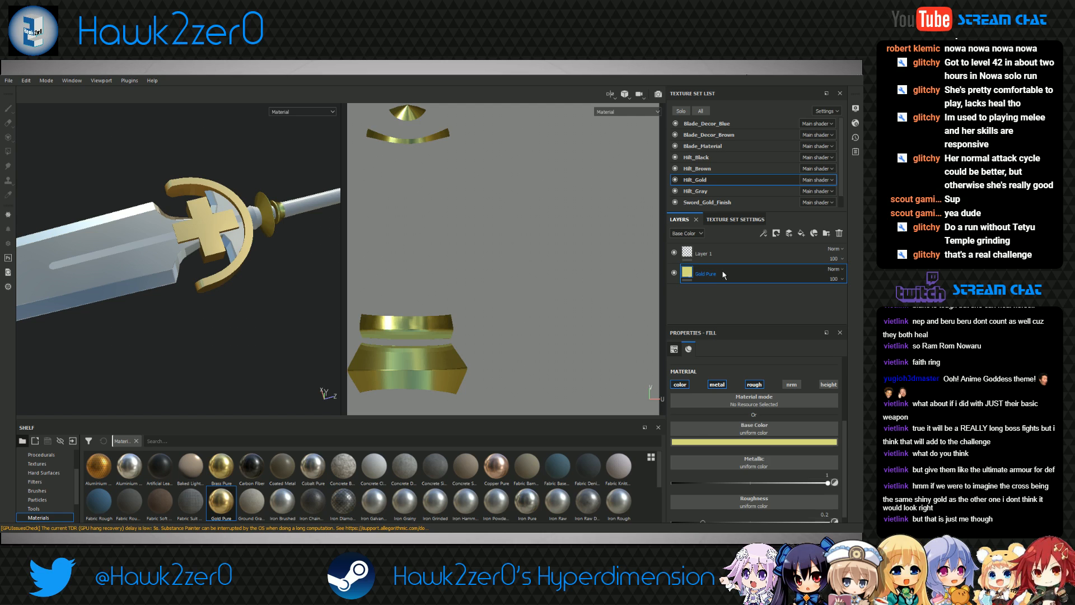
Add the Brass Pure material as a fill layer above Gold Pure in the Sword_Gold_Finish texture set
{"action": "scroll", "coordinate": [711, 188], "scroll_direction": "down", "scroll_amount": 1}
{"action": "left_click", "coordinate": [715, 199]}
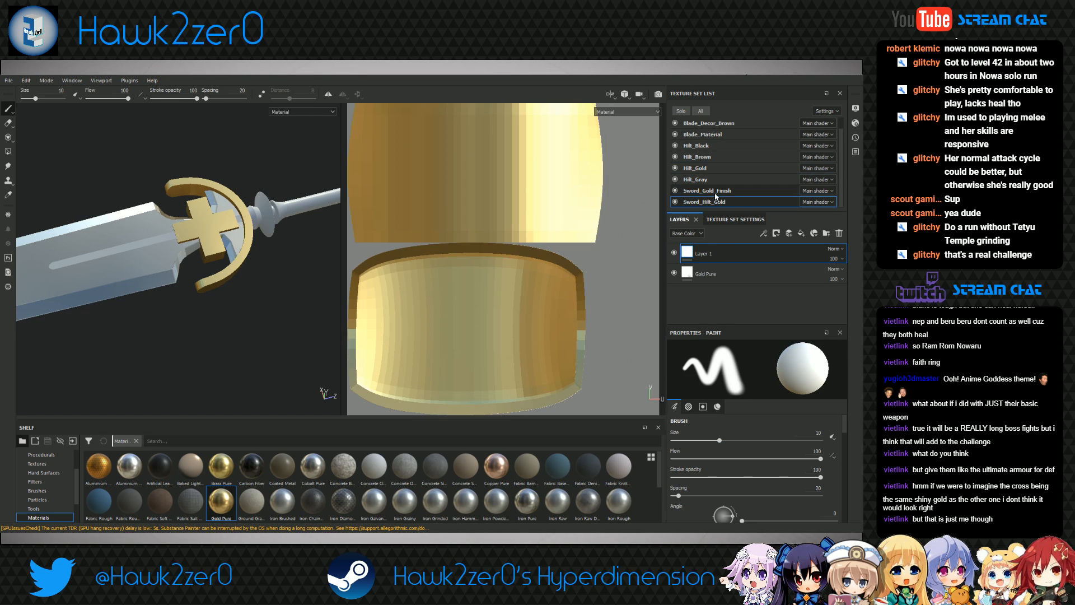
{"action": "left_click", "coordinate": [707, 190]}
{"action": "mouse_move", "coordinate": [257, 293]}
{"action": "left_mouse_down", "text": "alt"}
{"action": "mouse_move", "coordinate": [221, 280]}
{"action": "mouse_move", "coordinate": [261, 303]}
{"action": "mouse_move", "coordinate": [254, 223]}
{"action": "mouse_move", "coordinate": [254, 311]}
{"action": "mouse_move", "coordinate": [261, 250]}
{"action": "mouse_move", "coordinate": [249, 230]}
{"action": "mouse_move", "coordinate": [247, 280]}
{"action": "left_mouse_up", "text": "alt"}
{"action": "scroll", "coordinate": [262, 303], "scroll_direction": "up", "scroll_amount": 3}
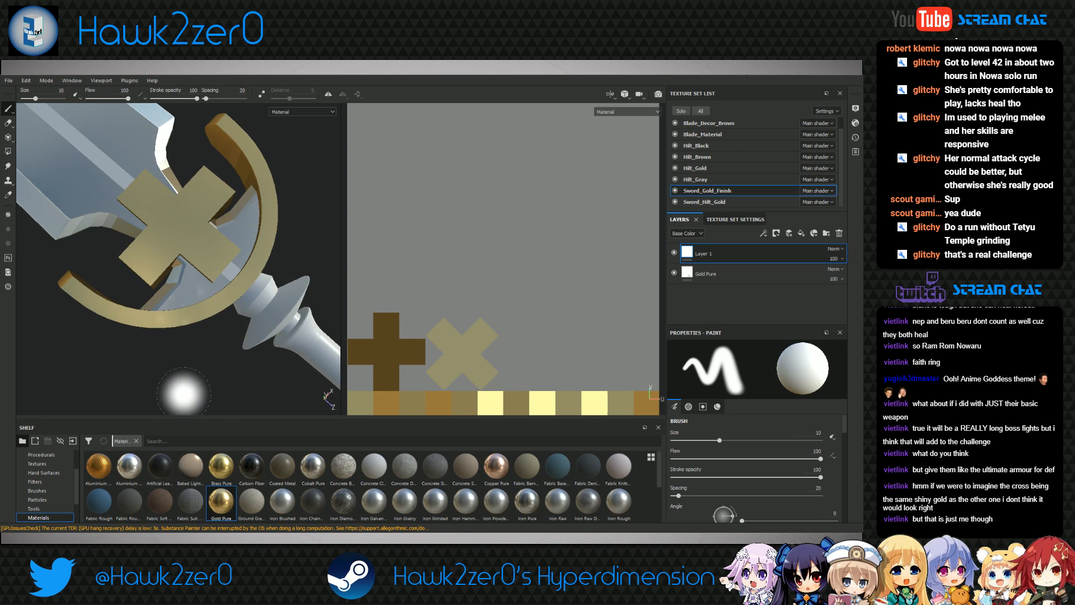
{"action": "left_click_drag", "start_coordinate": [221, 468], "coordinate": [694, 263]}
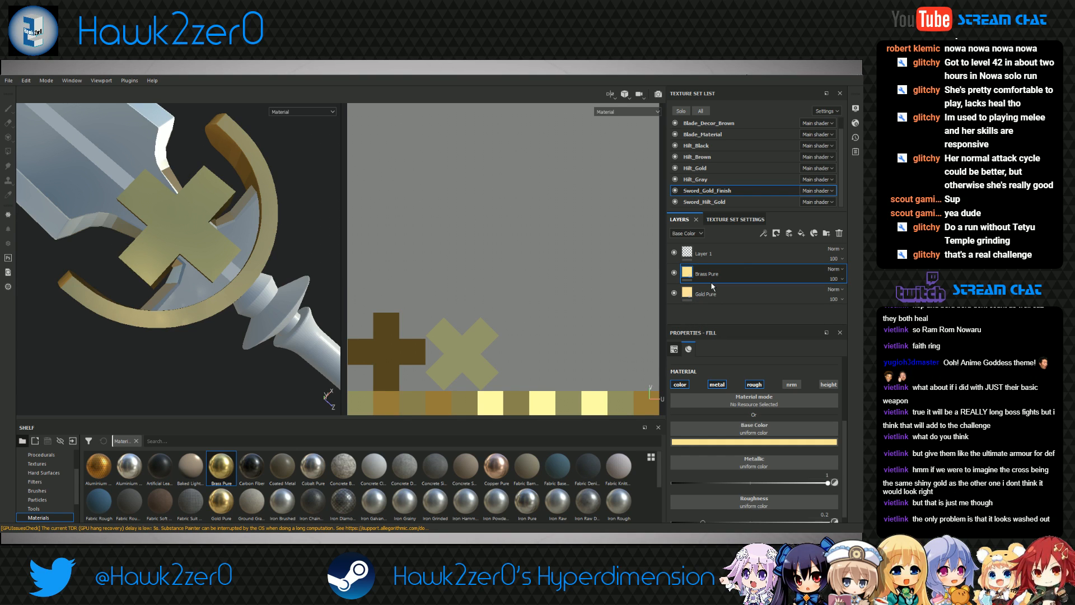
Change the base color of the Brass Pure fill on the cross to a saturated golden orange
{"action": "left_click", "coordinate": [760, 442]}
{"action": "left_click_drag", "start_coordinate": [769, 350], "coordinate": [799, 340]}
{"action": "left_click_drag", "start_coordinate": [815, 415], "coordinate": [816, 419]}
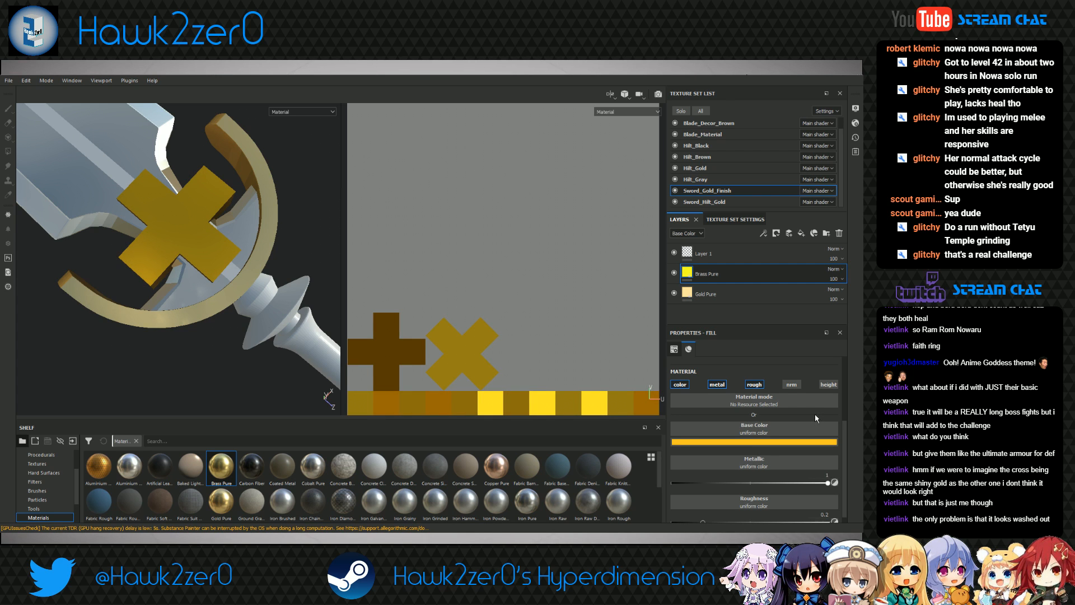
{"action": "mouse_move", "coordinate": [211, 352]}
{"action": "left_mouse_down", "text": "alt"}
{"action": "mouse_move", "coordinate": [202, 268]}
{"action": "mouse_move", "coordinate": [195, 353]}
{"action": "left_mouse_up", "text": "alt"}
{"action": "mouse_move", "coordinate": [708, 274]}
{"action": "left_mouse_down"}
{"action": "mouse_move", "coordinate": [713, 303]}
{"action": "mouse_move", "coordinate": [728, 270]}
{"action": "left_mouse_up"}
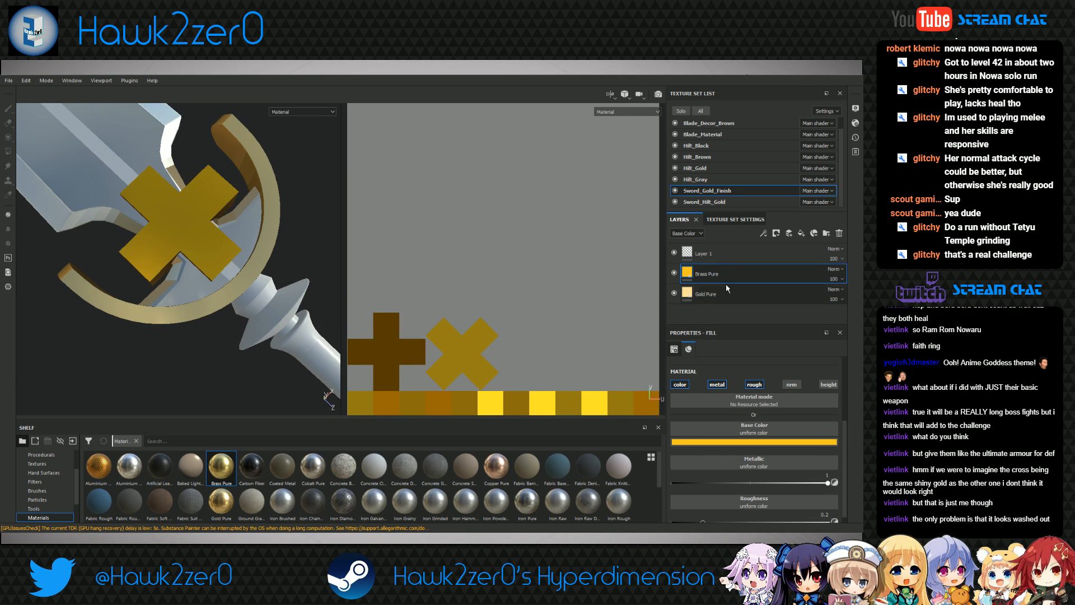
Set the Brass Pure layer's blend mode to Overlay and check the cross on the sword
{"action": "left_click", "coordinate": [842, 272]}
{"action": "left_click", "coordinate": [811, 212]}
{"action": "left_click_drag", "start_coordinate": [168, 291], "coordinate": [206, 297], "text": "alt"}
{"action": "scroll", "coordinate": [189, 330], "scroll_direction": "up", "scroll_amount": 3}
{"action": "scroll", "coordinate": [187, 330], "scroll_direction": "down", "scroll_amount": 5}
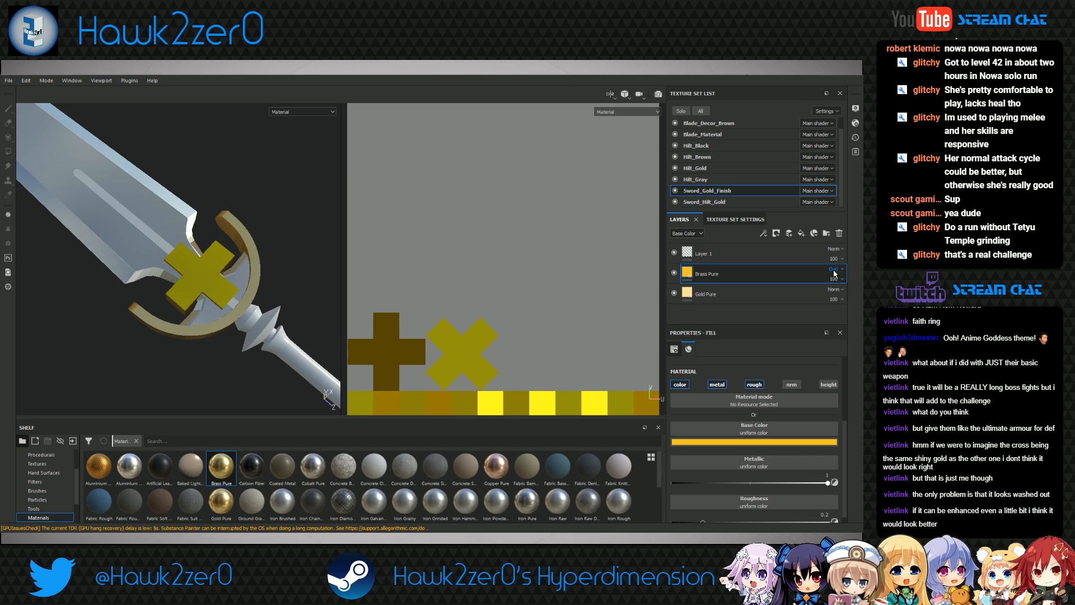
Try the Multiply blend mode on the Brass Pure layer, compare the cross without it, and delete the layer
{"action": "scroll", "coordinate": [835, 274], "scroll_direction": "down", "scroll_amount": 1}
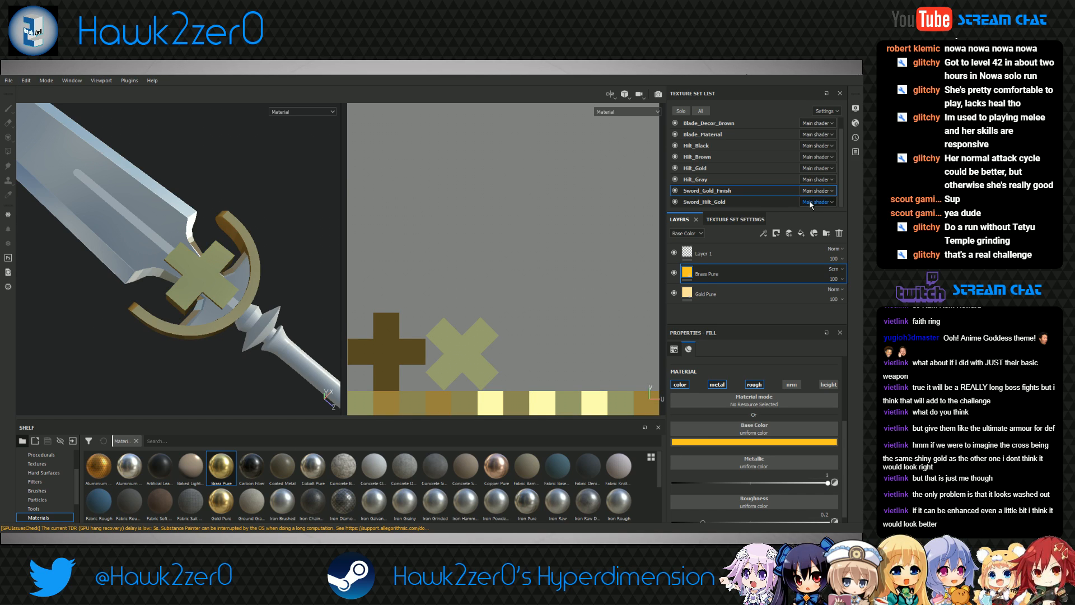
{"action": "left_click", "coordinate": [835, 269]}
{"action": "left_click", "coordinate": [812, 104]}
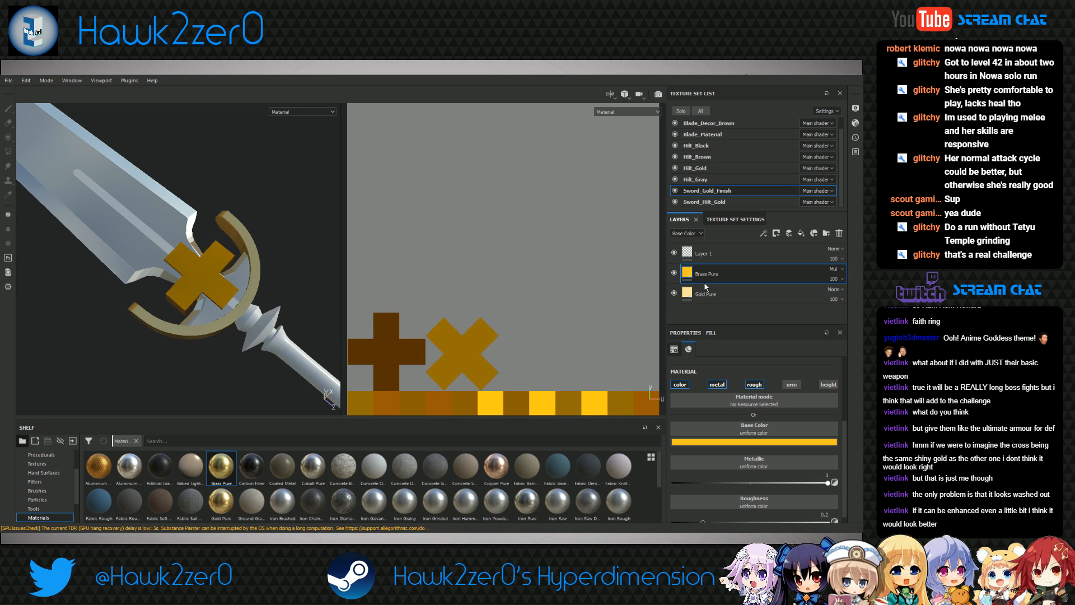
{"action": "left_click", "coordinate": [674, 272]}
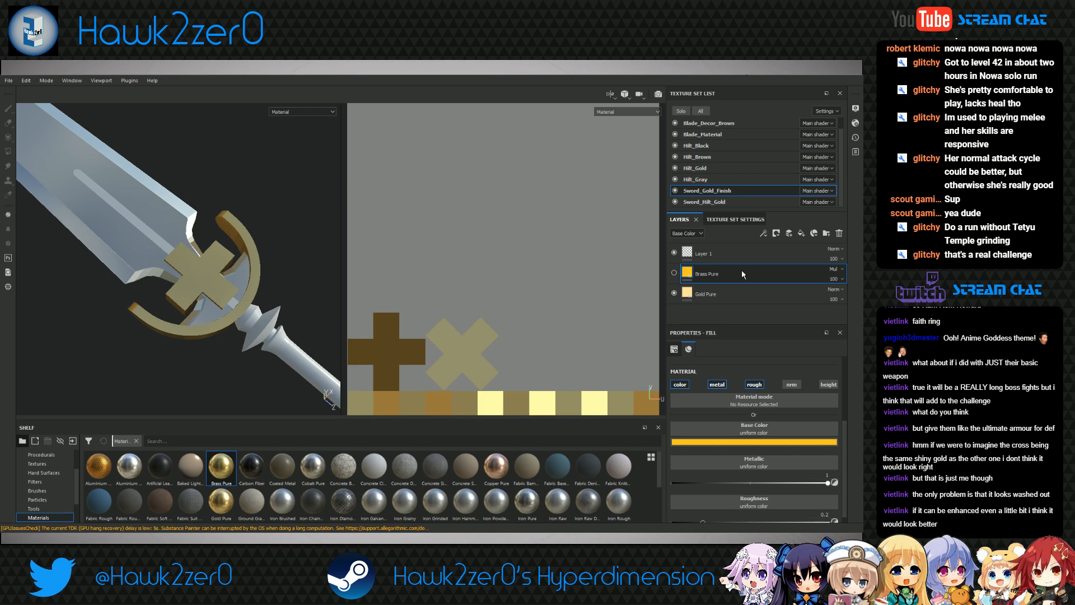
{"action": "key", "text": "Delete"}
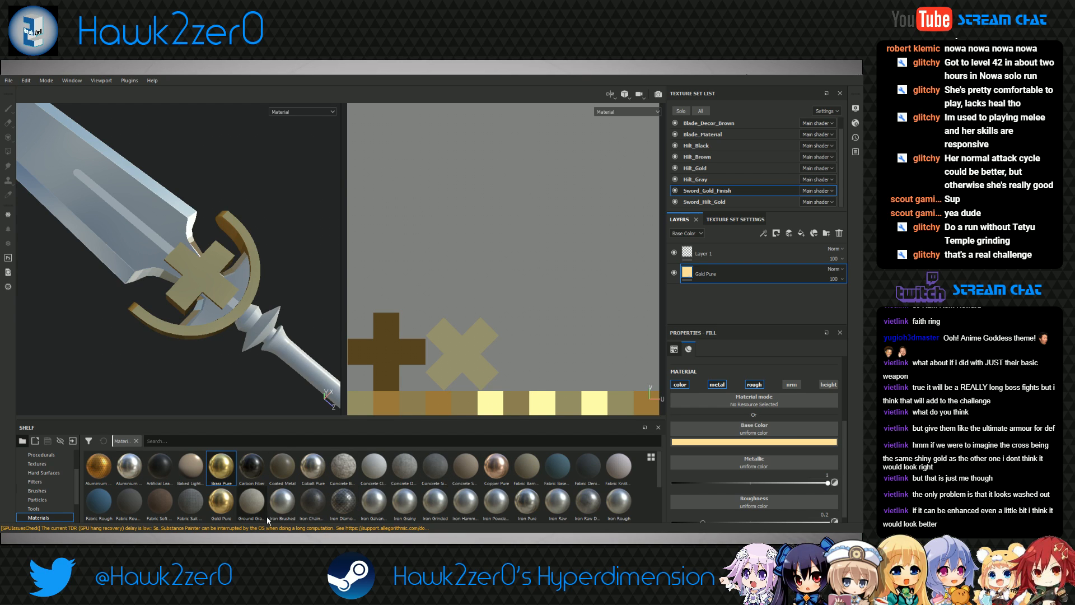
Try a Copper Pure fill layer above Gold Pure with a saturated yellow base color, and remove it again
{"action": "left_click_drag", "start_coordinate": [482, 470], "coordinate": [731, 337]}
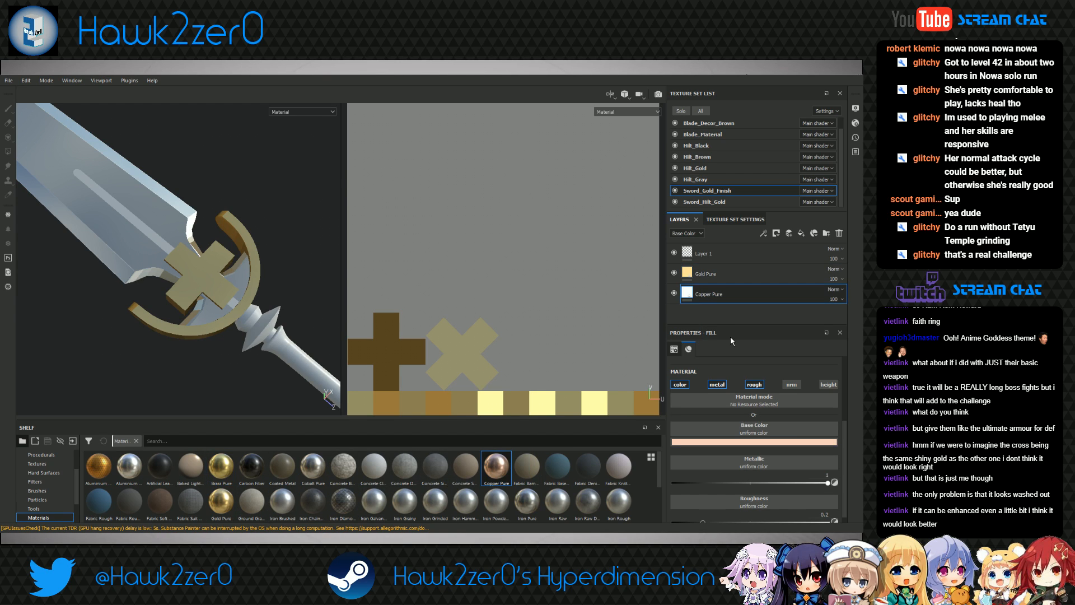
{"action": "left_click_drag", "start_coordinate": [725, 294], "coordinate": [728, 269]}
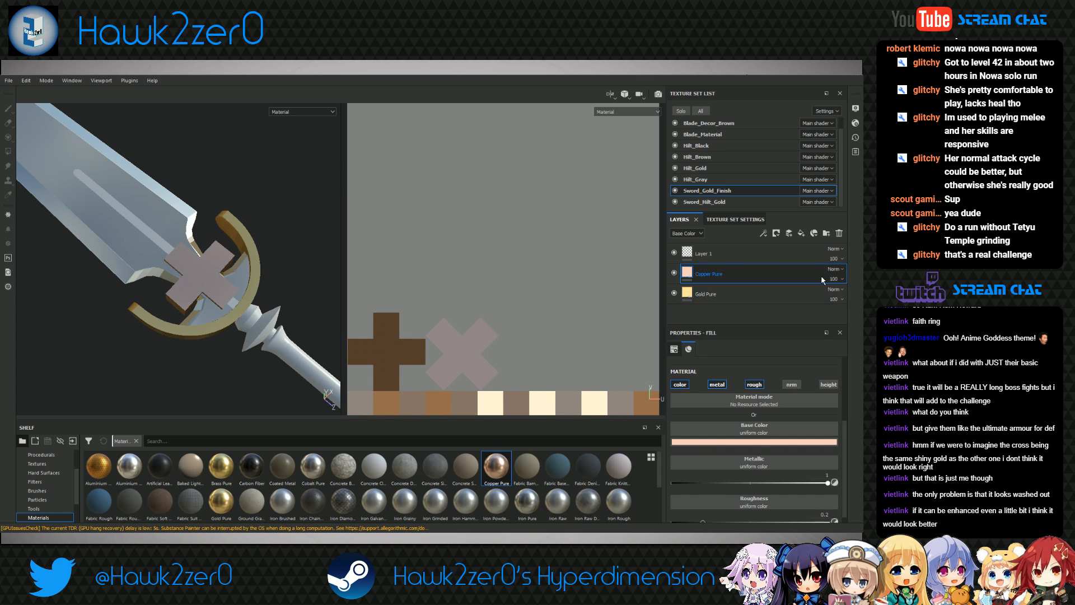
{"action": "left_click", "coordinate": [765, 441]}
{"action": "left_click_drag", "start_coordinate": [770, 364], "coordinate": [831, 344]}
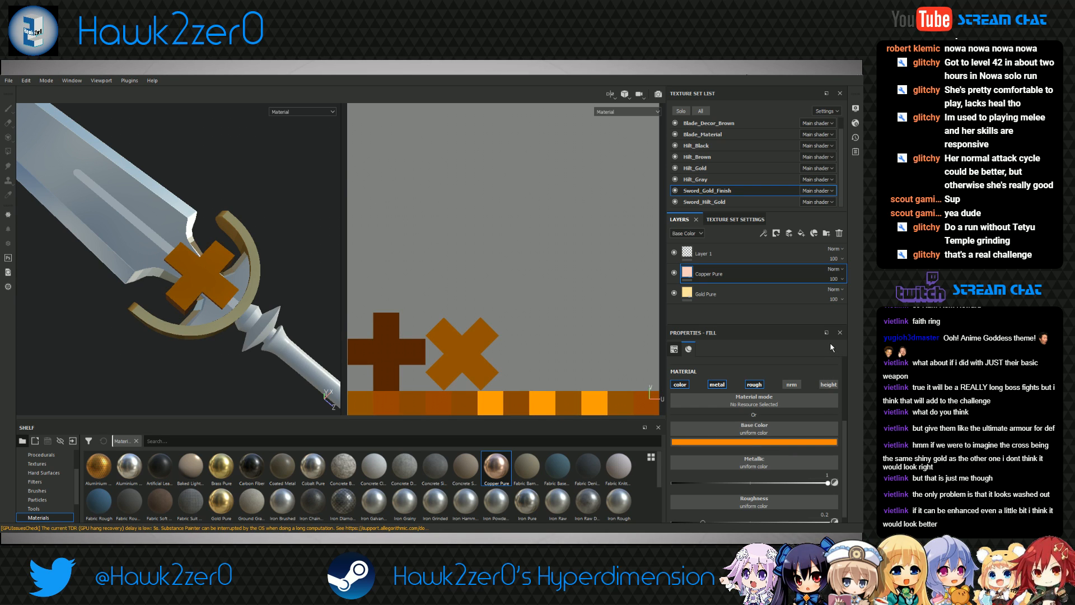
{"action": "left_click_drag", "start_coordinate": [817, 415], "coordinate": [816, 410]}
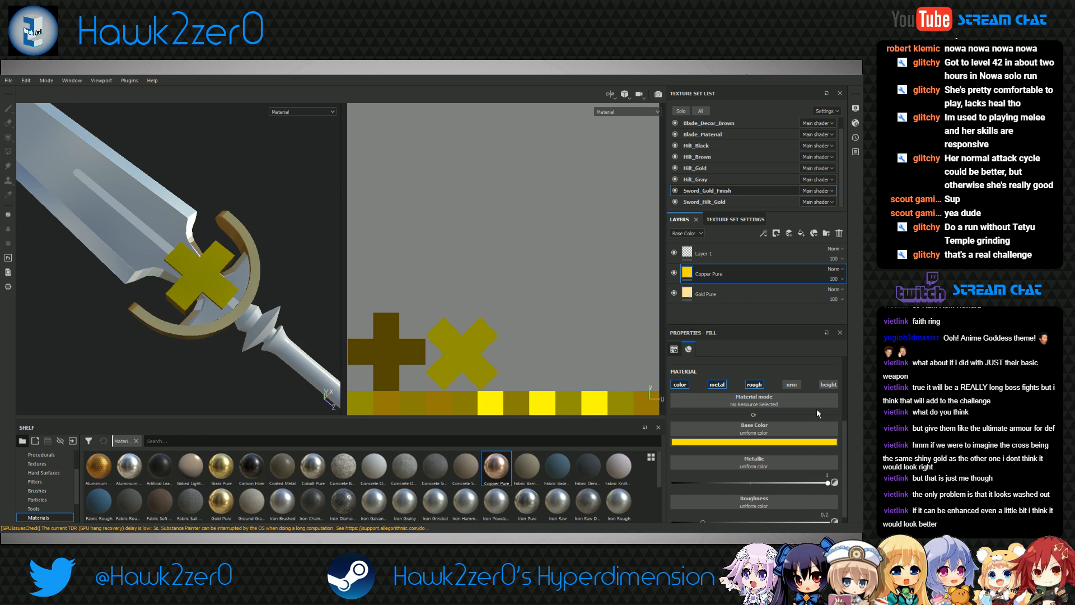
{"action": "left_click_drag", "start_coordinate": [280, 364], "coordinate": [250, 377], "text": "alt"}
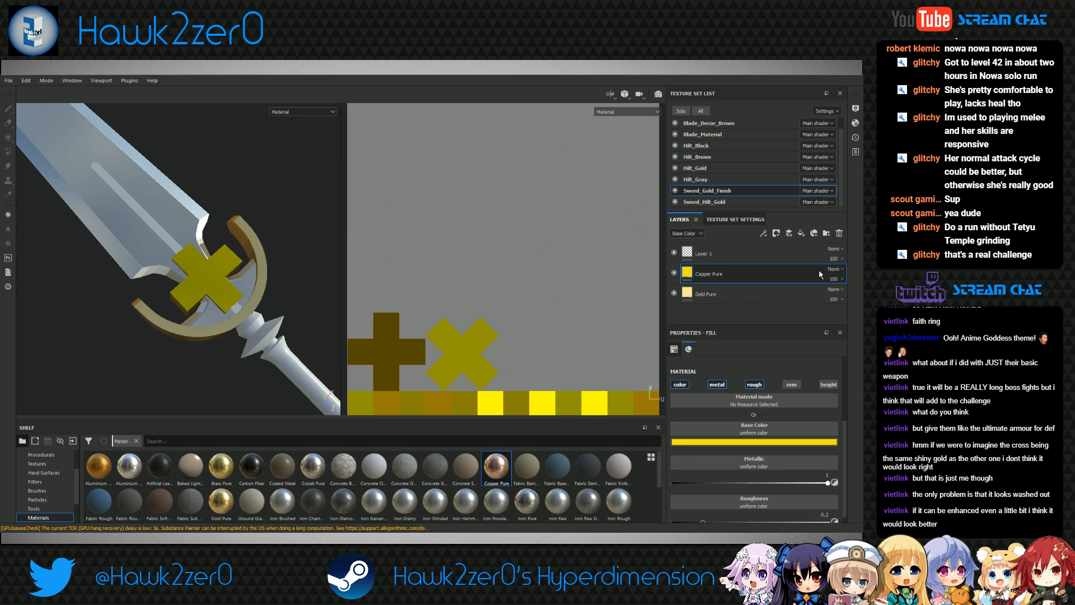
{"action": "key", "text": "Delete"}
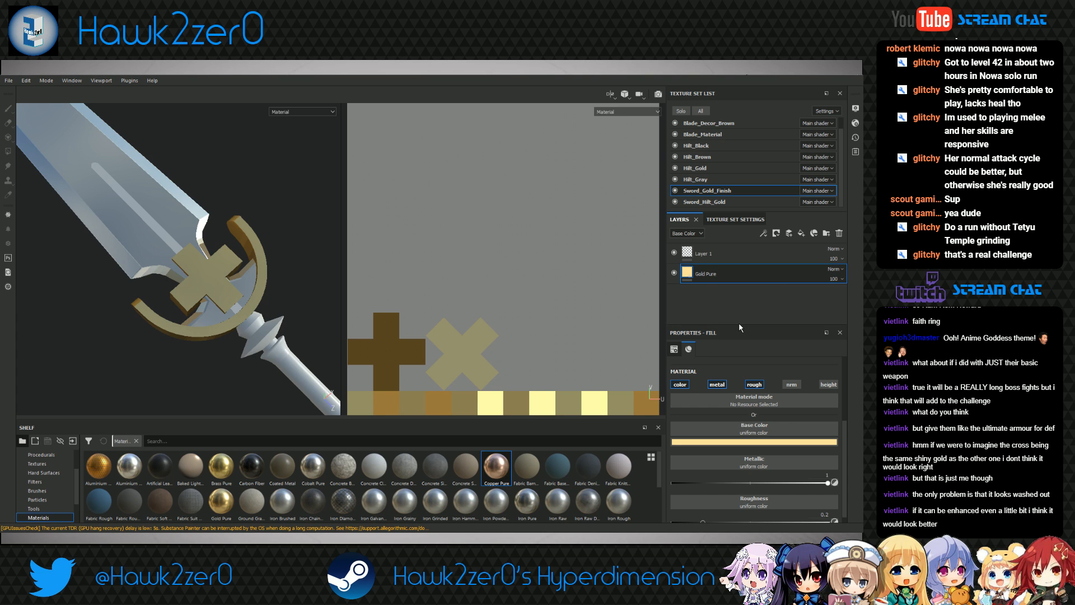
Change the base color of the Gold Pure fill in Sword_Gold_Finish to a more saturated golden yellow
{"action": "left_click_drag", "start_coordinate": [243, 373], "coordinate": [235, 353], "text": "alt"}
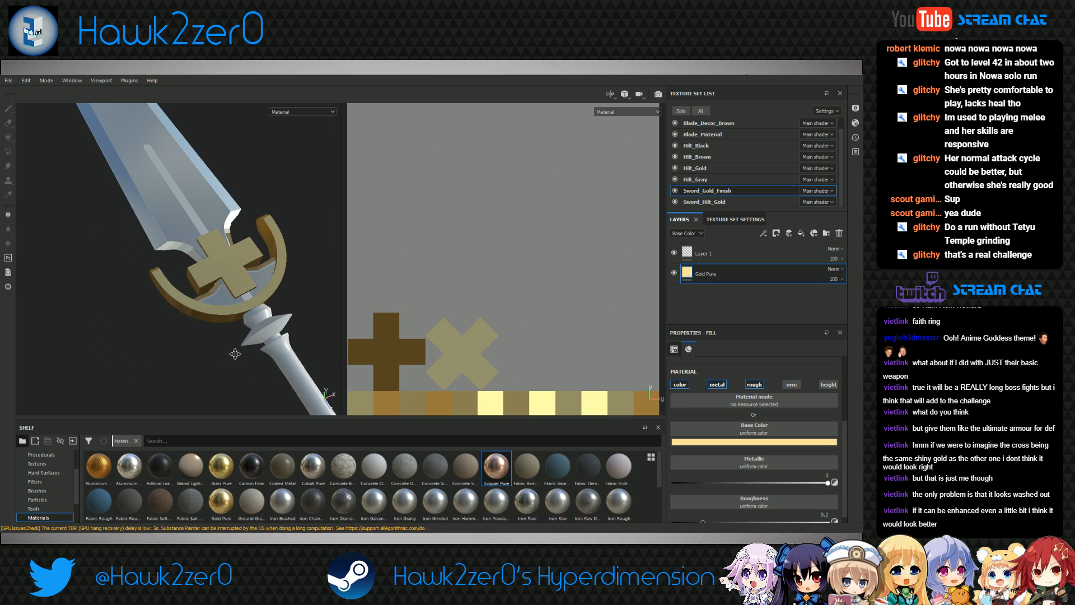
{"action": "middle_click_drag", "start_coordinate": [235, 353], "coordinate": [247, 365], "text": "alt"}
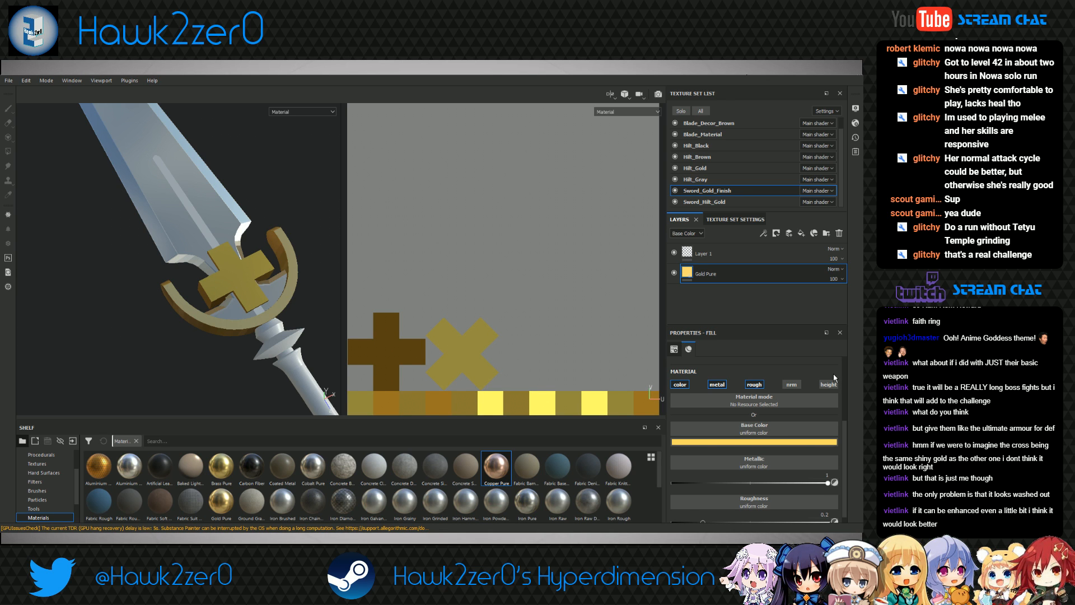
{"action": "left_click_drag", "start_coordinate": [143, 357], "coordinate": [277, 386], "text": "alt"}
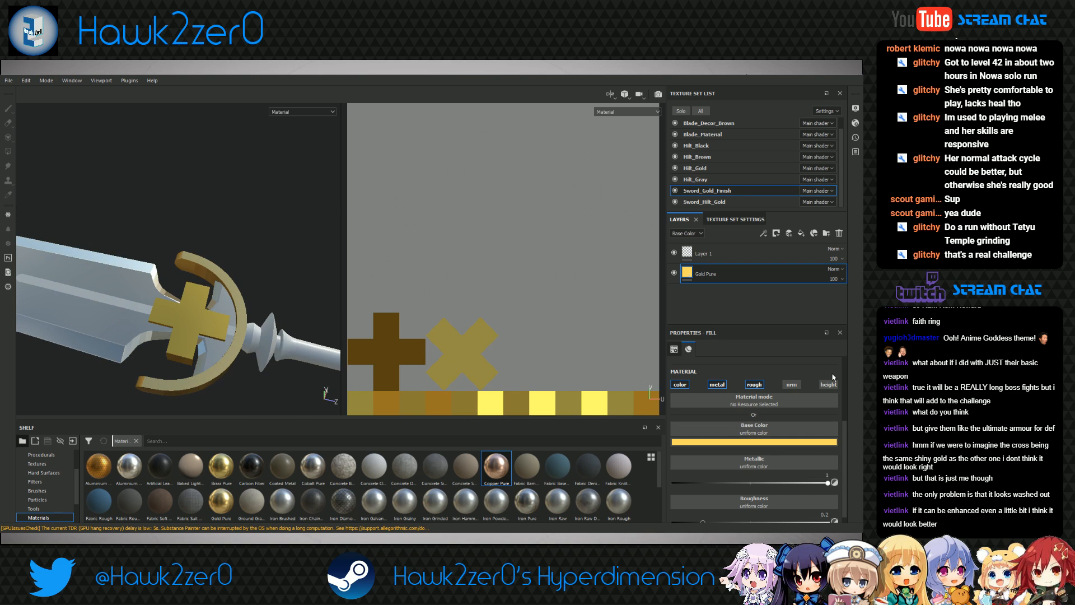
{"action": "left_click_drag", "start_coordinate": [263, 342], "coordinate": [233, 392], "text": "alt"}
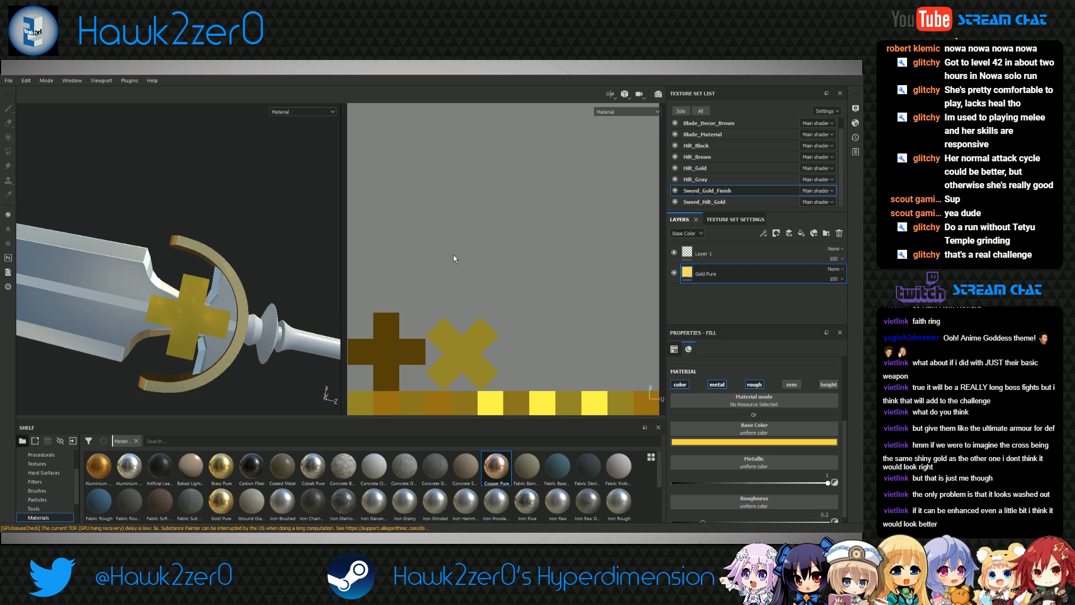
Render the sword with Iray and examine the gold cross and guard from several angles before returning to painting
{"action": "left_click", "coordinate": [663, 95]}
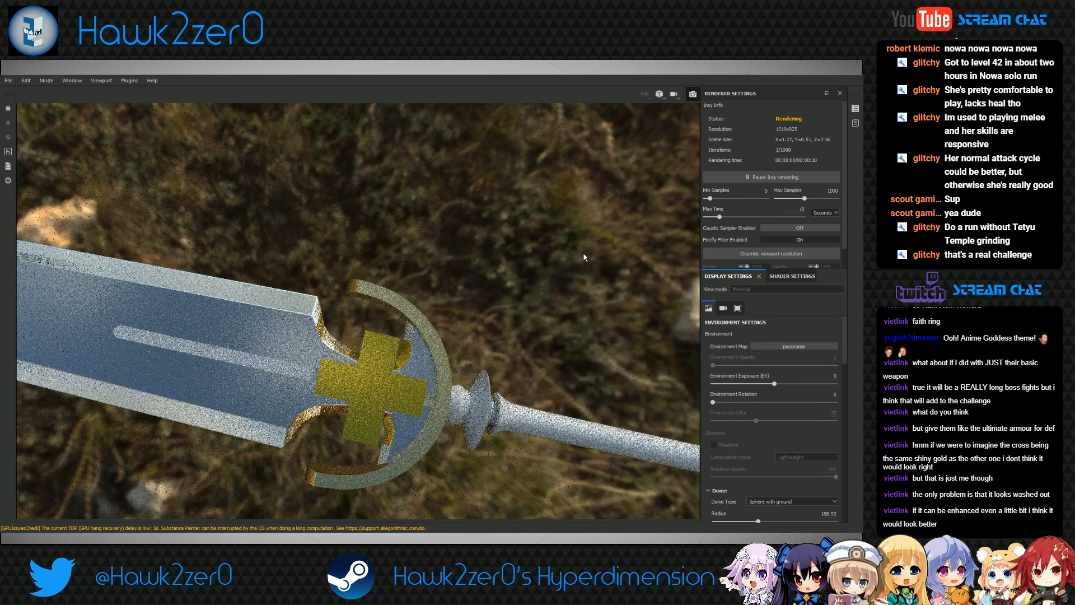
{"action": "left_click_drag", "start_coordinate": [499, 411], "coordinate": [394, 393], "text": "alt"}
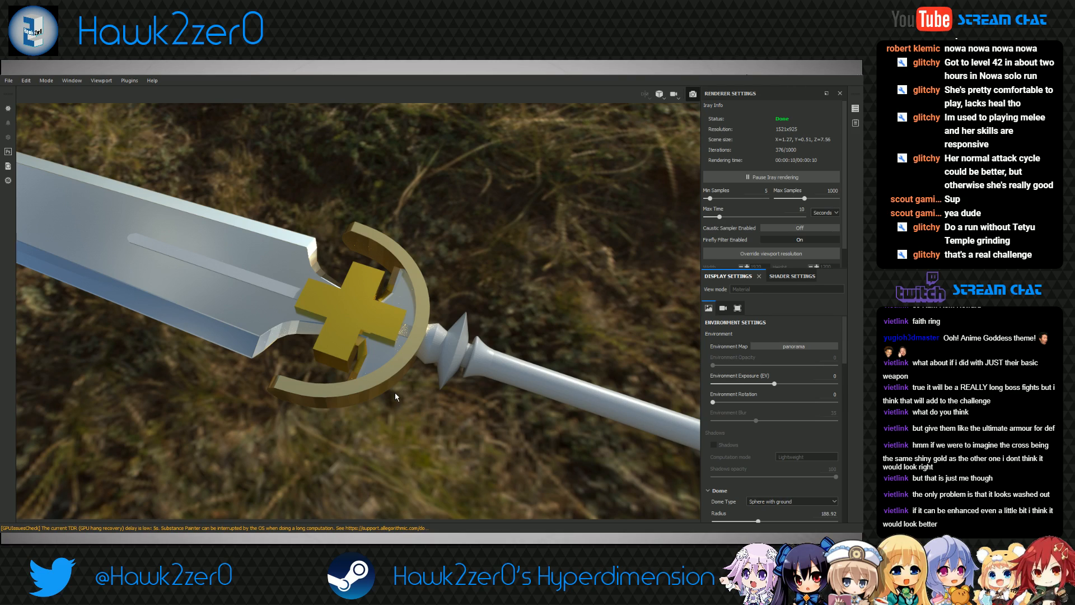
{"action": "left_click_drag", "start_coordinate": [395, 393], "coordinate": [489, 405], "text": "alt"}
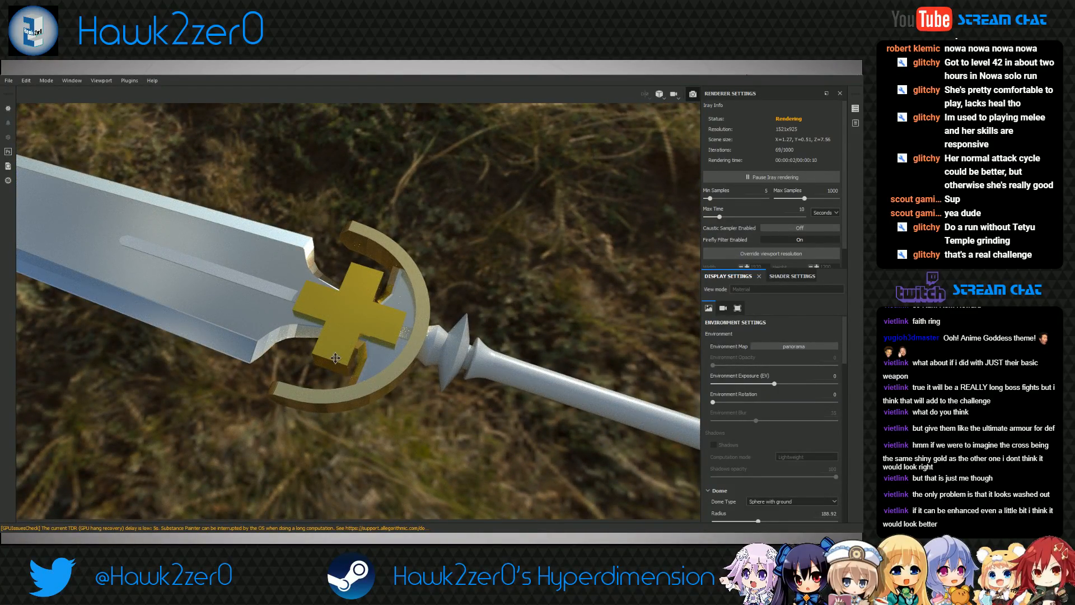
{"action": "middle_click_drag", "start_coordinate": [341, 379], "coordinate": [394, 368], "text": "alt"}
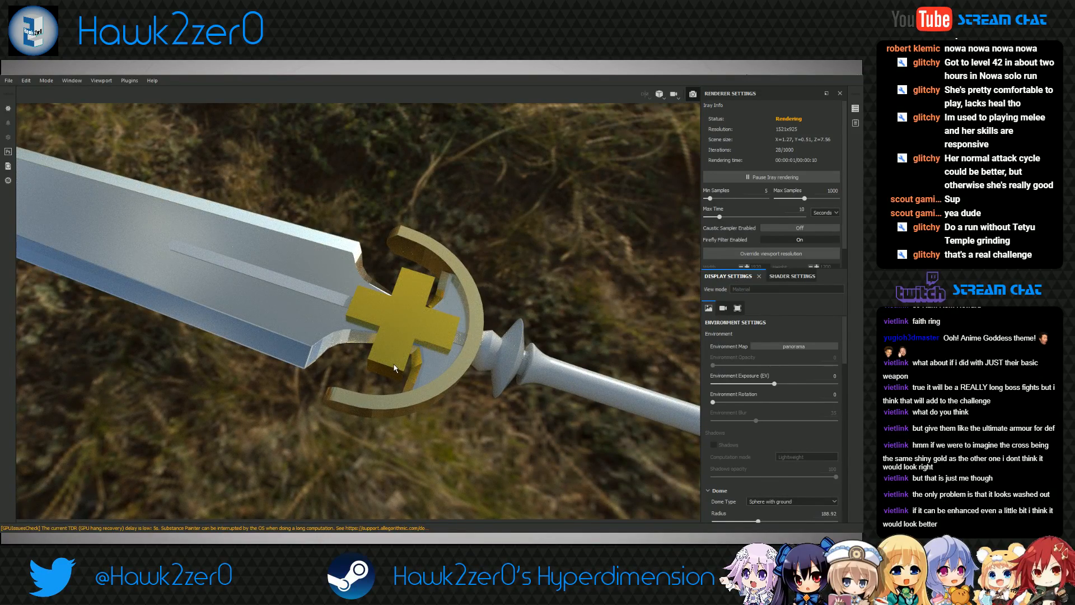
{"action": "left_click_drag", "start_coordinate": [430, 352], "coordinate": [425, 287], "text": "alt"}
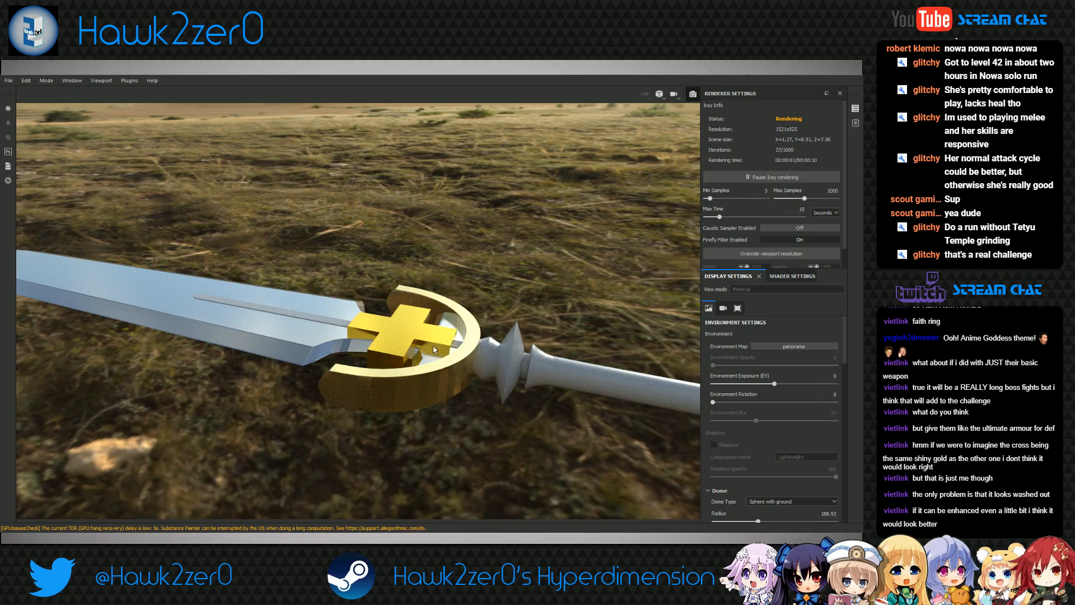
{"action": "left_click_drag", "start_coordinate": [400, 314], "coordinate": [274, 401], "text": "alt"}
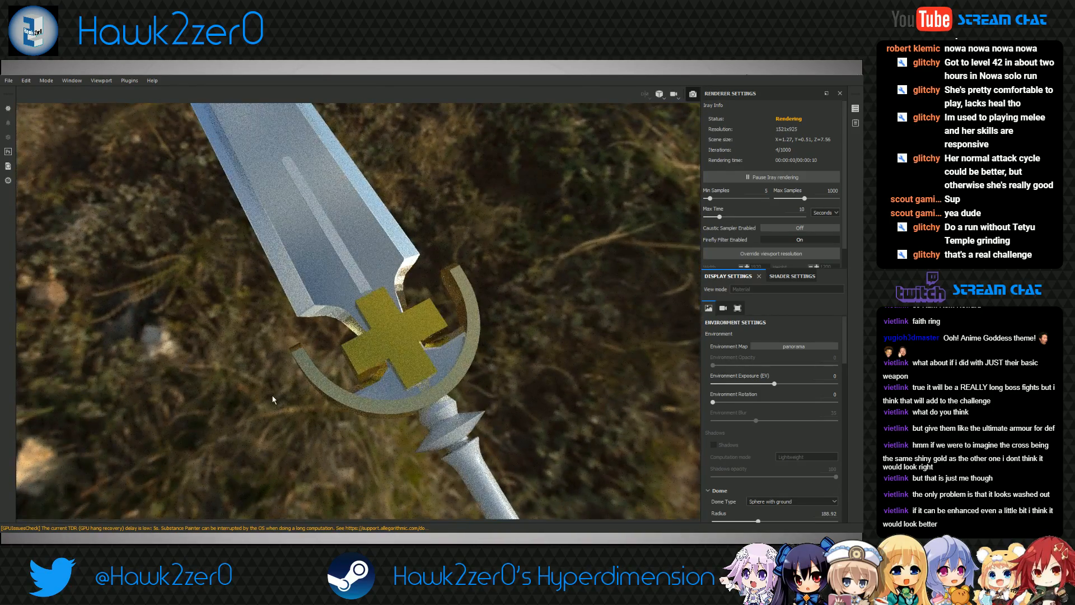
{"action": "left_click_drag", "start_coordinate": [345, 362], "coordinate": [289, 309], "text": "alt"}
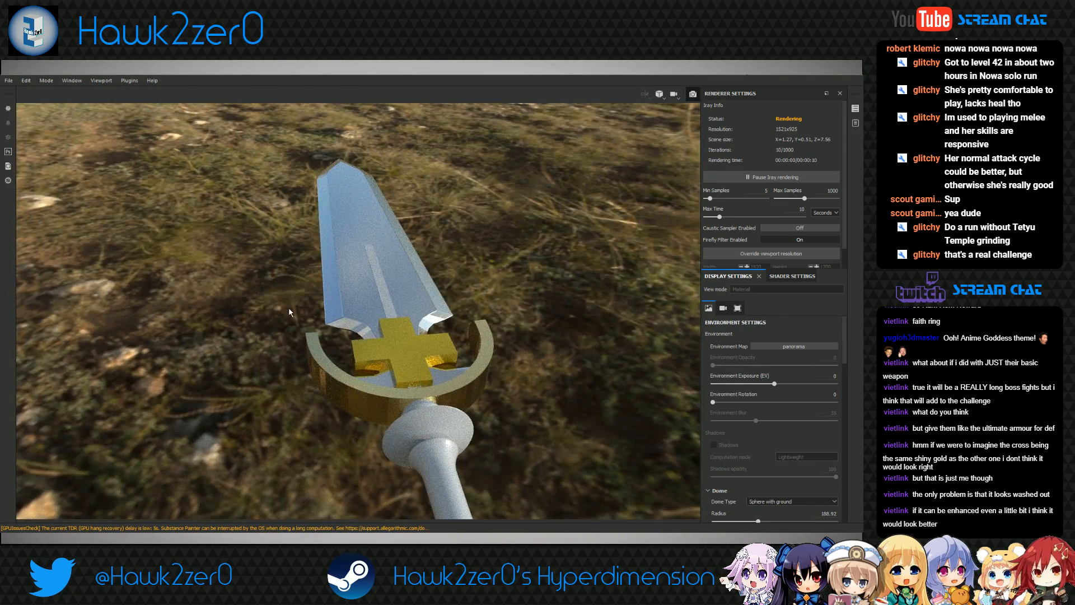
{"action": "left_click_drag", "start_coordinate": [373, 324], "coordinate": [470, 329], "text": "alt"}
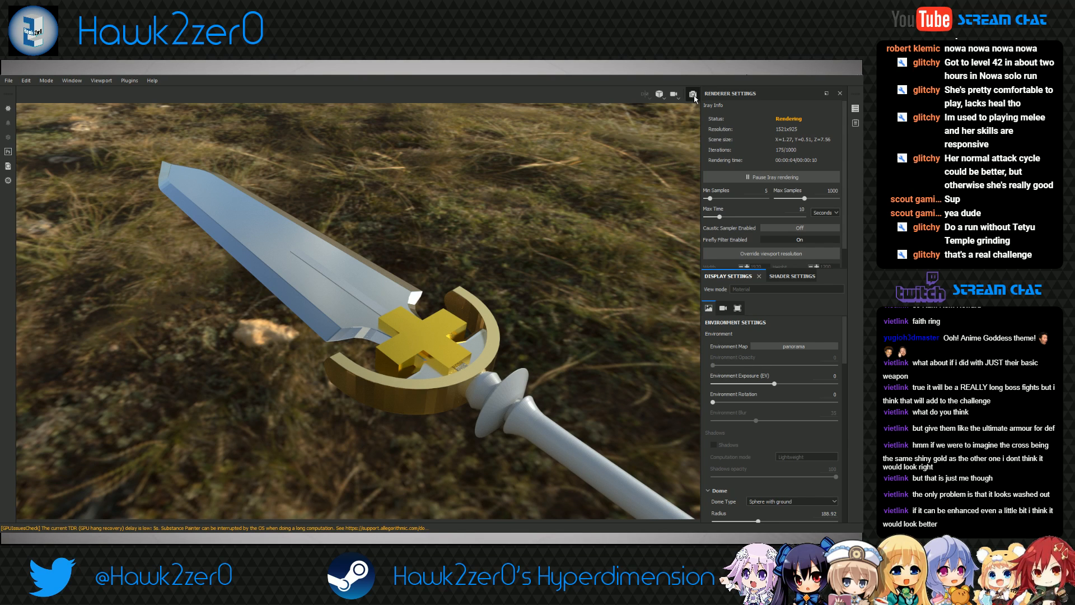
{"action": "left_click", "coordinate": [693, 95]}
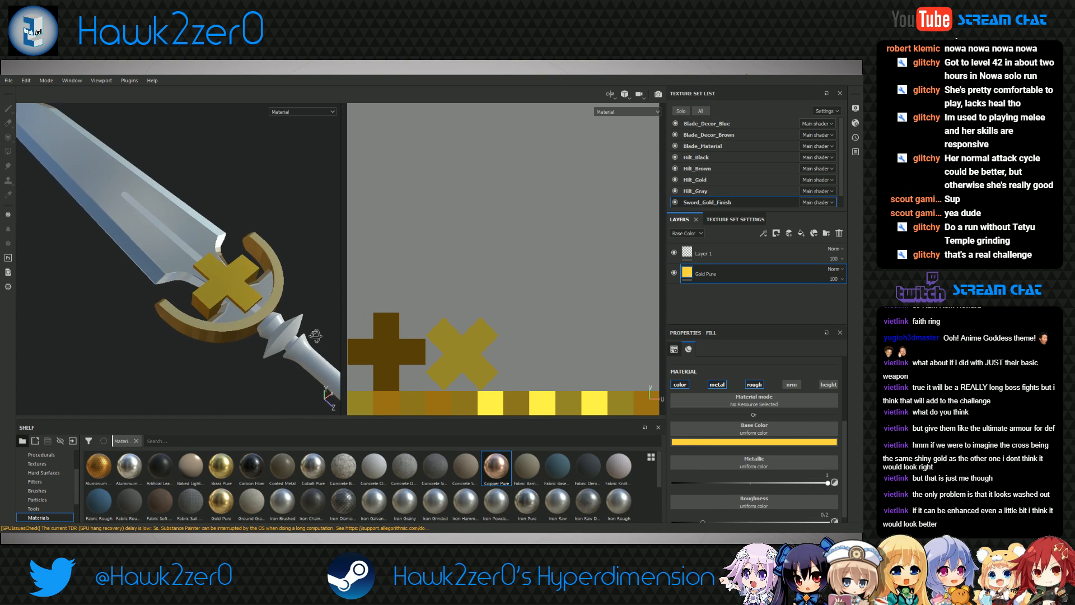
Add a Specular channel to the Sword_Gold_Finish texture set and bring up its setting for the Gold Pure fill
{"action": "scroll", "coordinate": [698, 436], "scroll_direction": "down", "scroll_amount": 1}
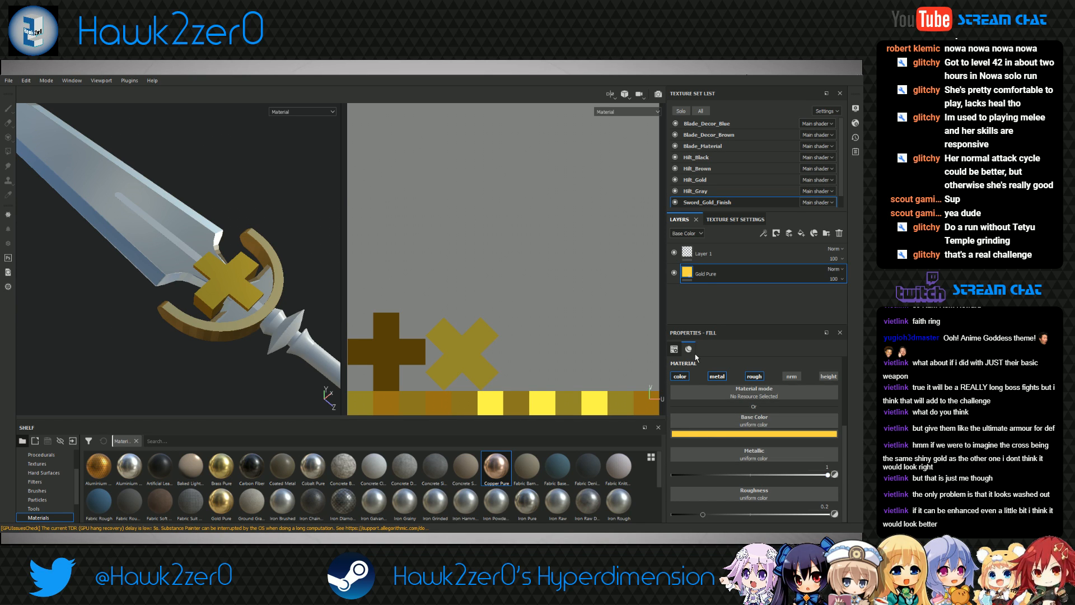
{"action": "left_click", "coordinate": [675, 350]}
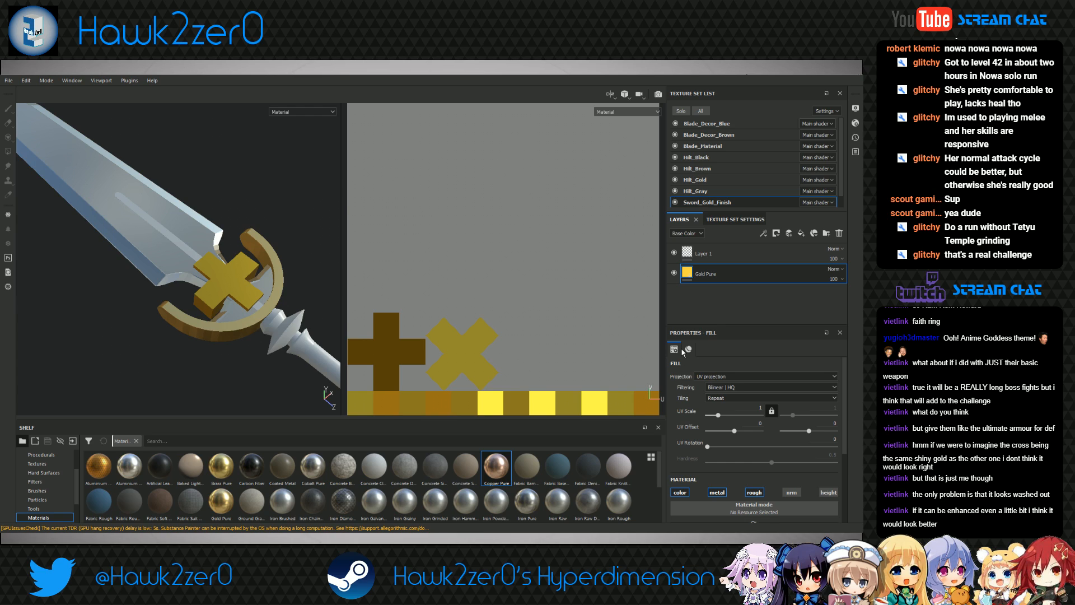
{"action": "left_click", "coordinate": [687, 349]}
{"action": "left_click", "coordinate": [728, 219]}
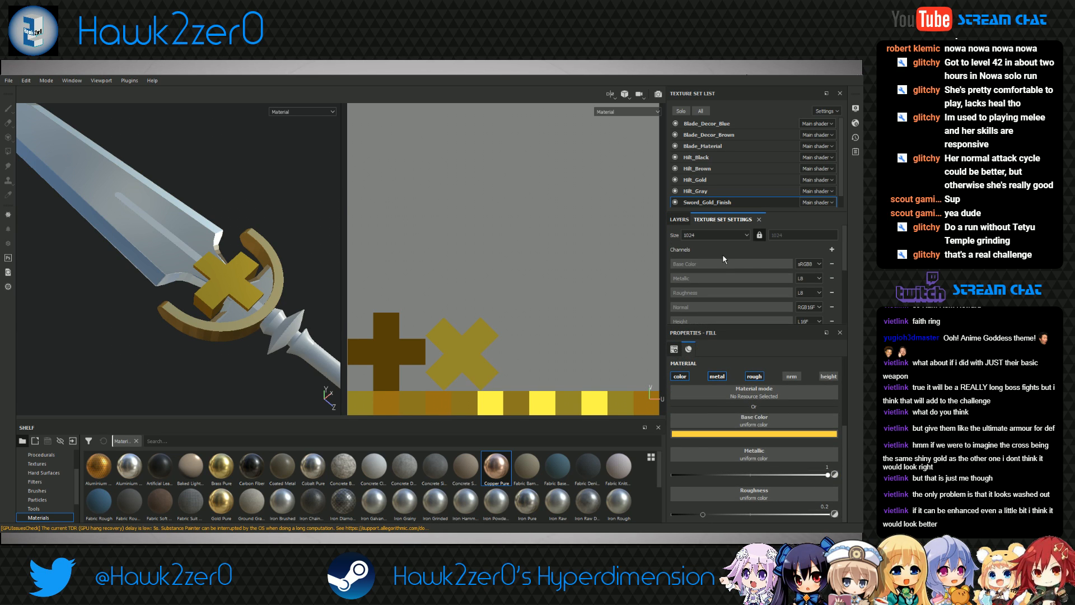
{"action": "left_click", "coordinate": [833, 250]}
{"action": "left_click", "coordinate": [838, 364]}
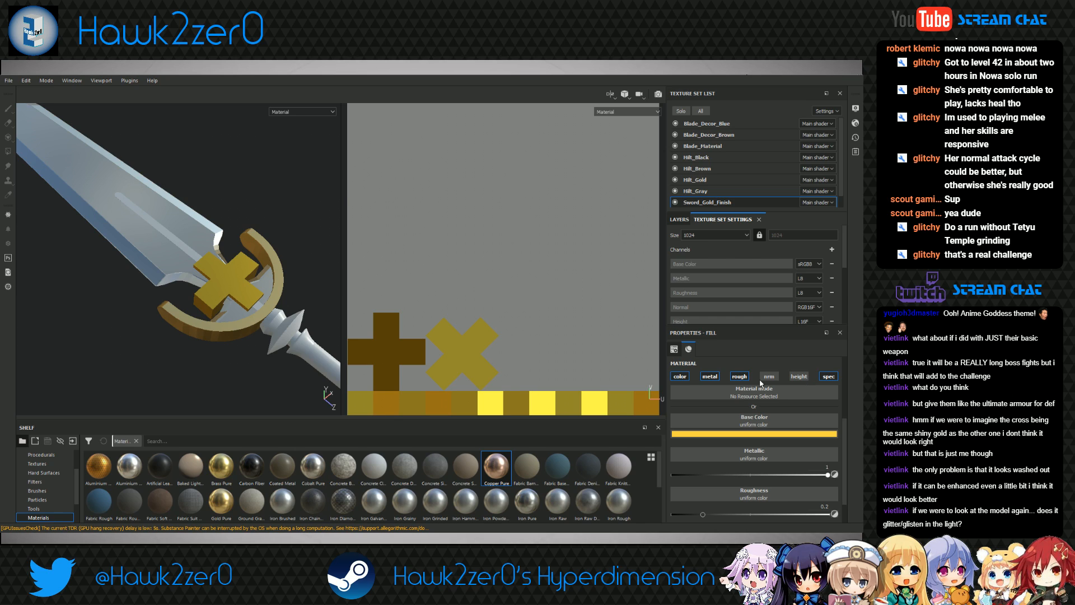
{"action": "scroll", "coordinate": [764, 435], "scroll_direction": "down", "scroll_amount": 1}
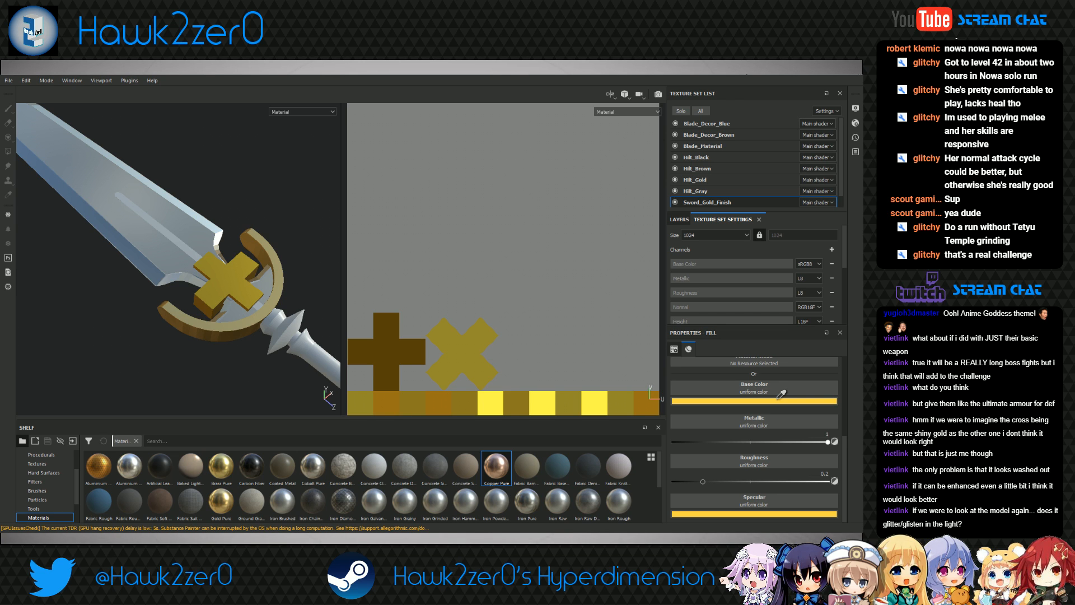
Check how the cross catches the light in the viewport and in an Iray render
{"action": "left_click_drag", "start_coordinate": [210, 305], "coordinate": [261, 307], "text": "alt"}
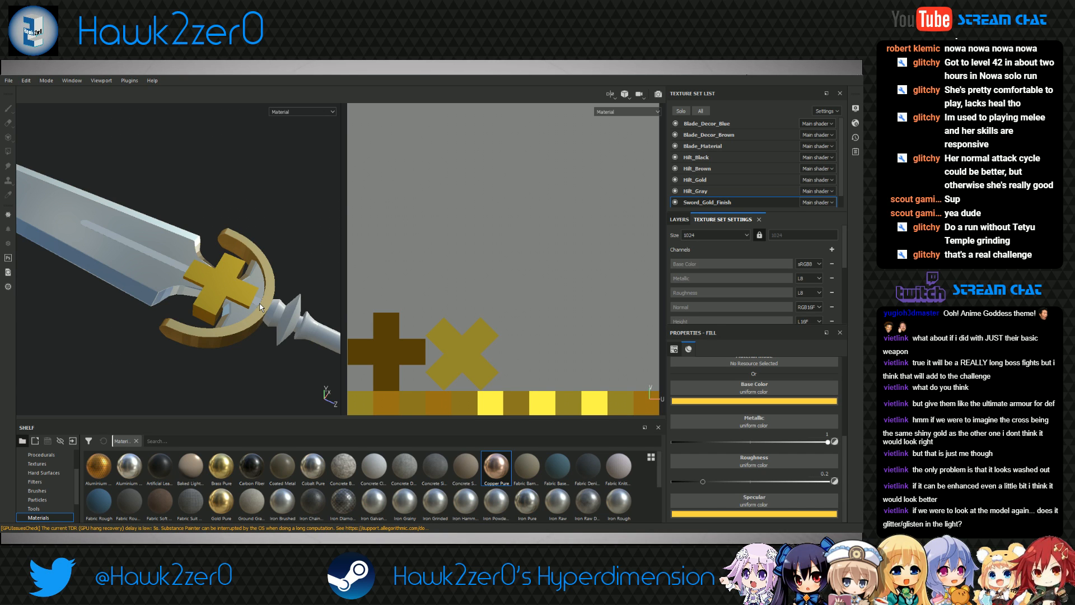
{"action": "mouse_move", "coordinate": [260, 307]}
{"action": "left_mouse_down", "text": "alt"}
{"action": "mouse_move", "coordinate": [199, 329]}
{"action": "mouse_move", "coordinate": [129, 322]}
{"action": "mouse_move", "coordinate": [111, 301]}
{"action": "mouse_move", "coordinate": [154, 344]}
{"action": "mouse_move", "coordinate": [200, 328]}
{"action": "mouse_move", "coordinate": [288, 341]}
{"action": "mouse_move", "coordinate": [244, 302]}
{"action": "left_mouse_up", "text": "alt"}
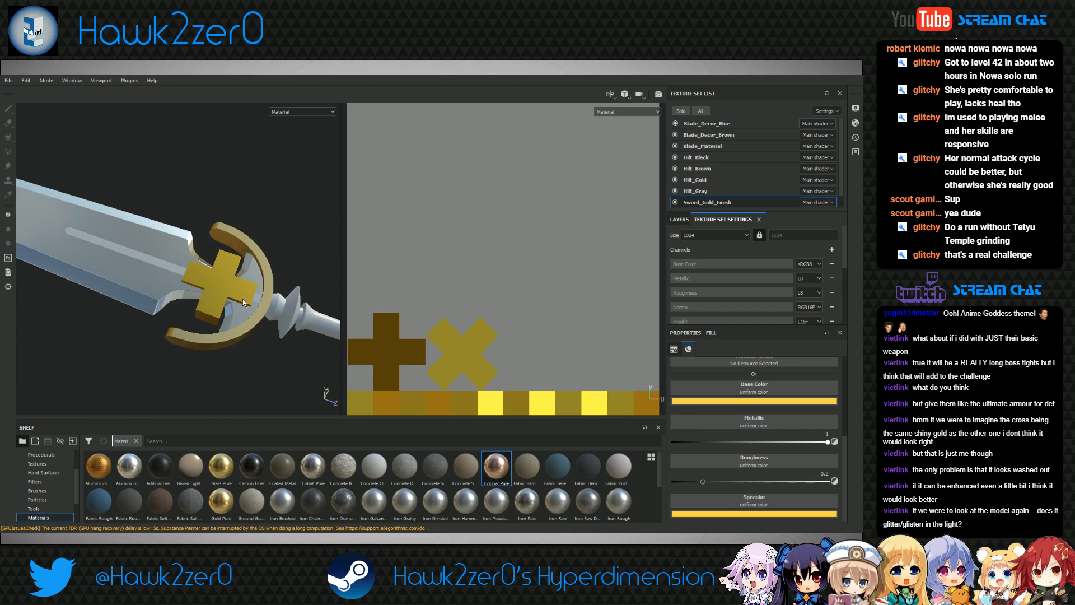
{"action": "left_click", "coordinate": [659, 93]}
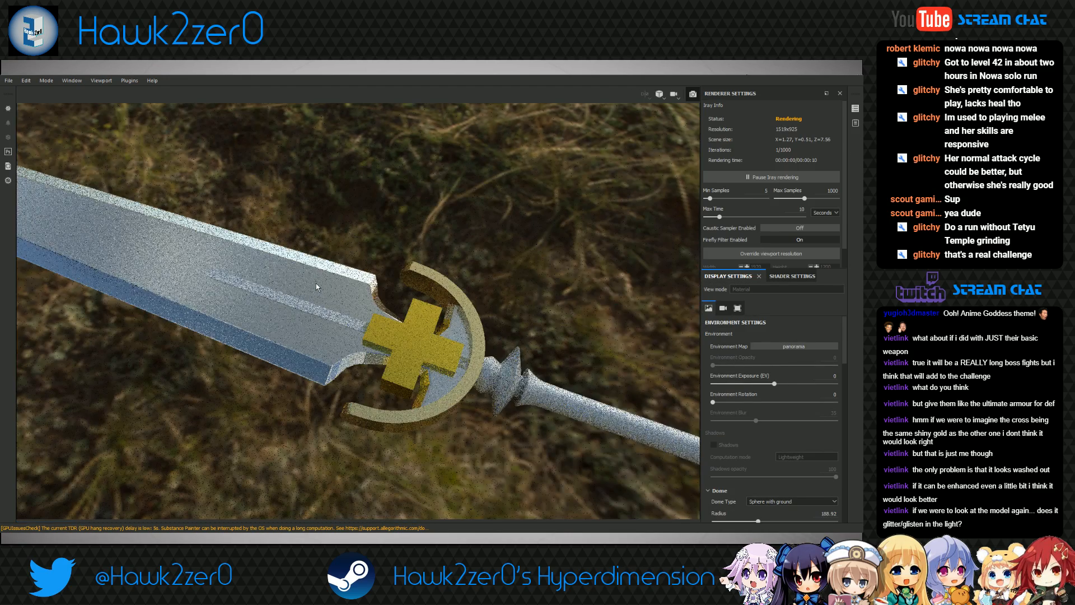
{"action": "left_click_drag", "start_coordinate": [472, 335], "coordinate": [386, 336], "text": "alt"}
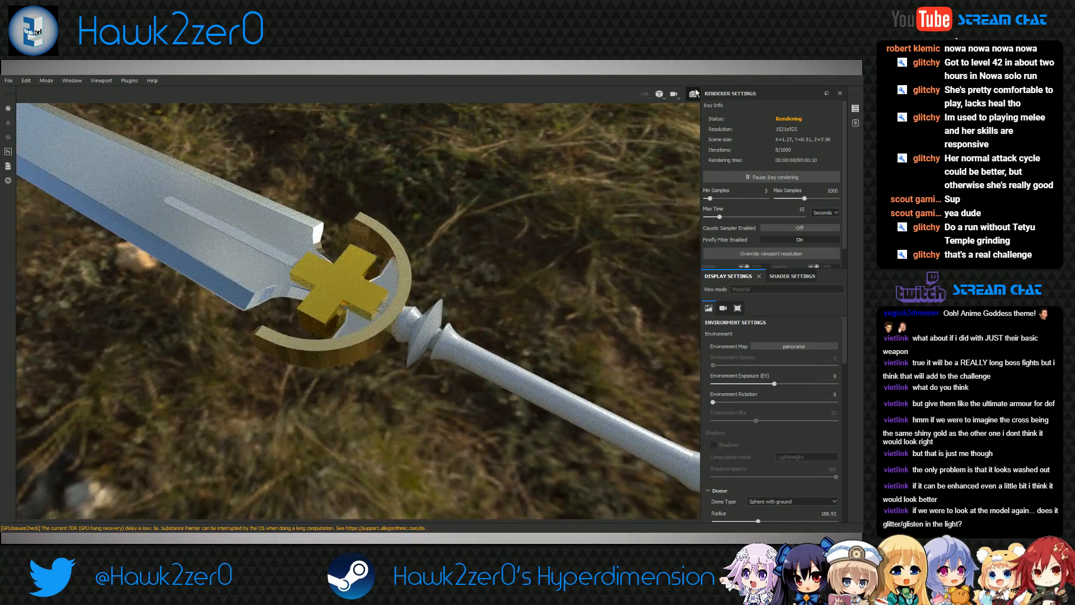
{"action": "left_click", "coordinate": [694, 94]}
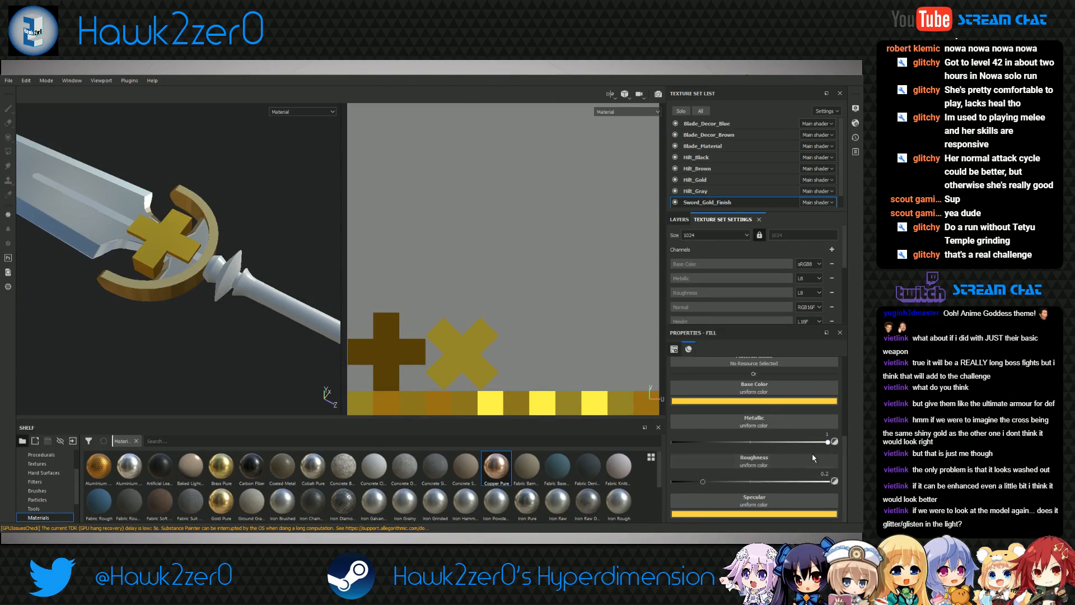
Lower the roughness of the Gold Pure fill to 0.0426 for a shinier cross
{"action": "left_click_drag", "start_coordinate": [703, 482], "coordinate": [674, 471]}
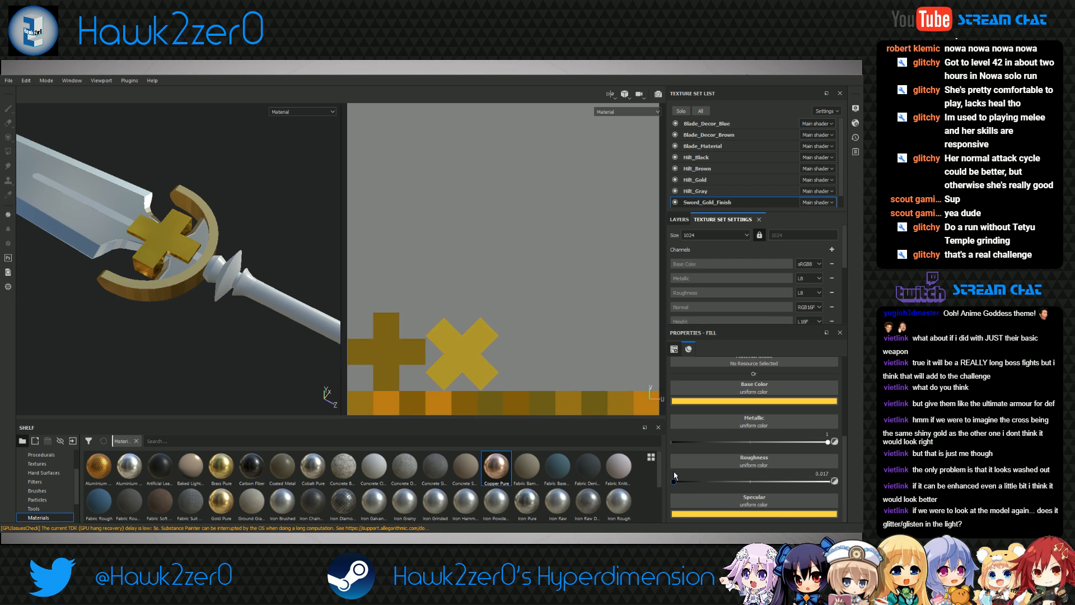
{"action": "left_click_drag", "start_coordinate": [168, 339], "coordinate": [336, 412], "text": "alt"}
{"action": "mouse_move", "coordinate": [672, 481]}
{"action": "left_mouse_down"}
{"action": "mouse_move", "coordinate": [688, 485]}
{"action": "mouse_move", "coordinate": [678, 485]}
{"action": "left_mouse_up"}
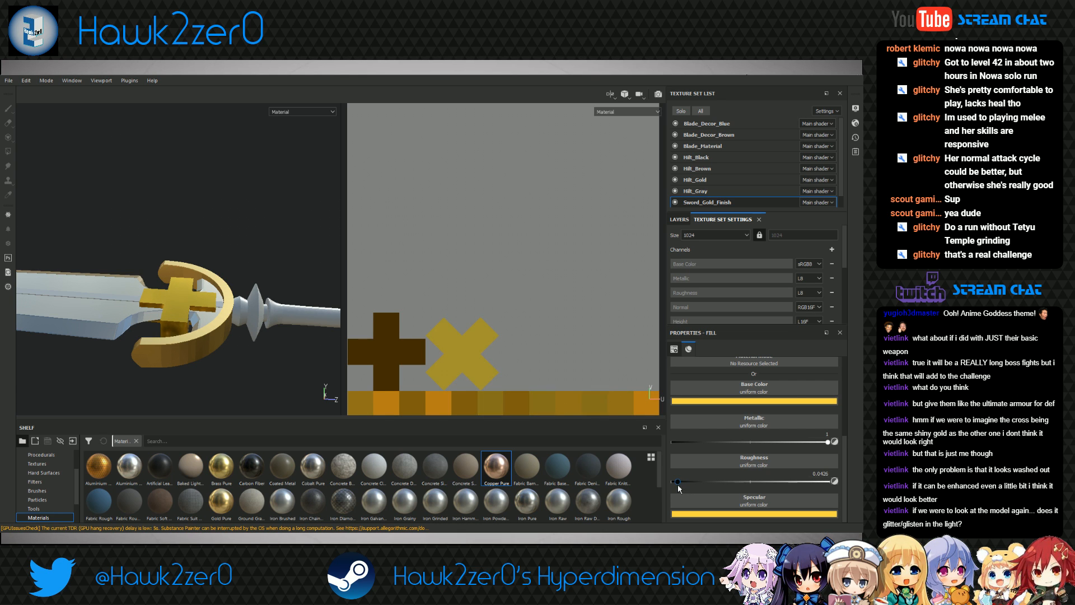
Remove the Specular channel from the Sword_Gold_Finish texture set
{"action": "left_click_drag", "start_coordinate": [222, 406], "coordinate": [277, 288], "text": "alt"}
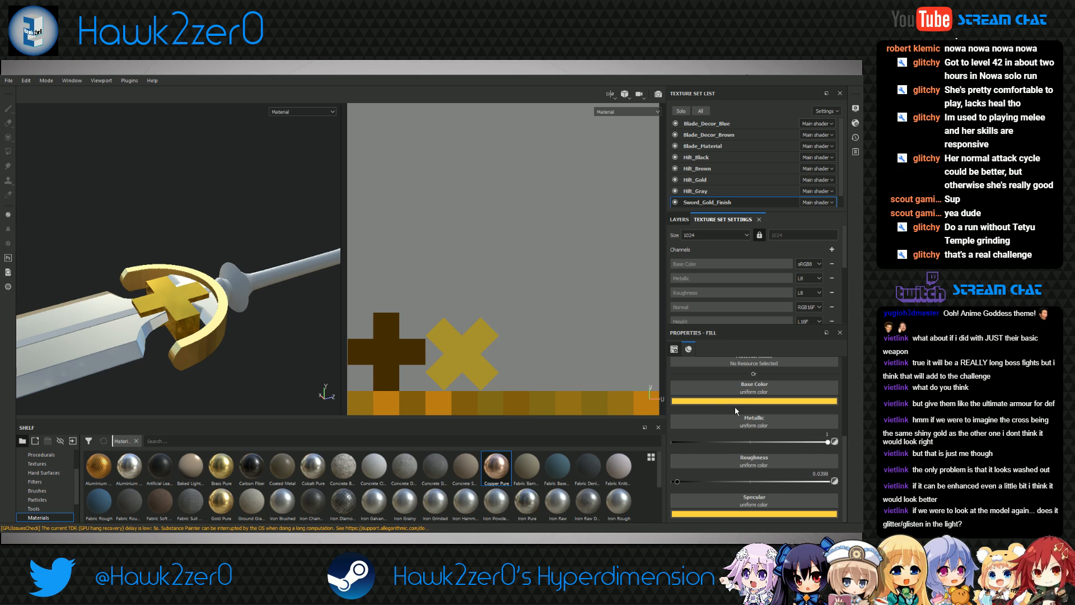
{"action": "scroll", "coordinate": [736, 301], "scroll_direction": "down", "scroll_amount": 3}
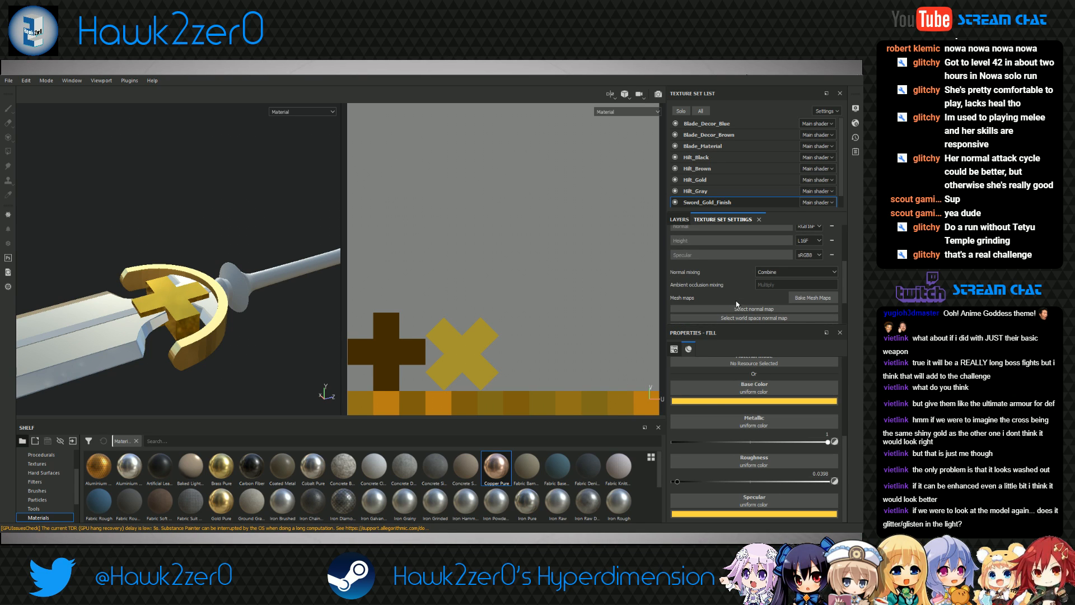
{"action": "left_click", "coordinate": [832, 256]}
{"action": "left_click_drag", "start_coordinate": [166, 309], "coordinate": [210, 295], "text": "alt"}
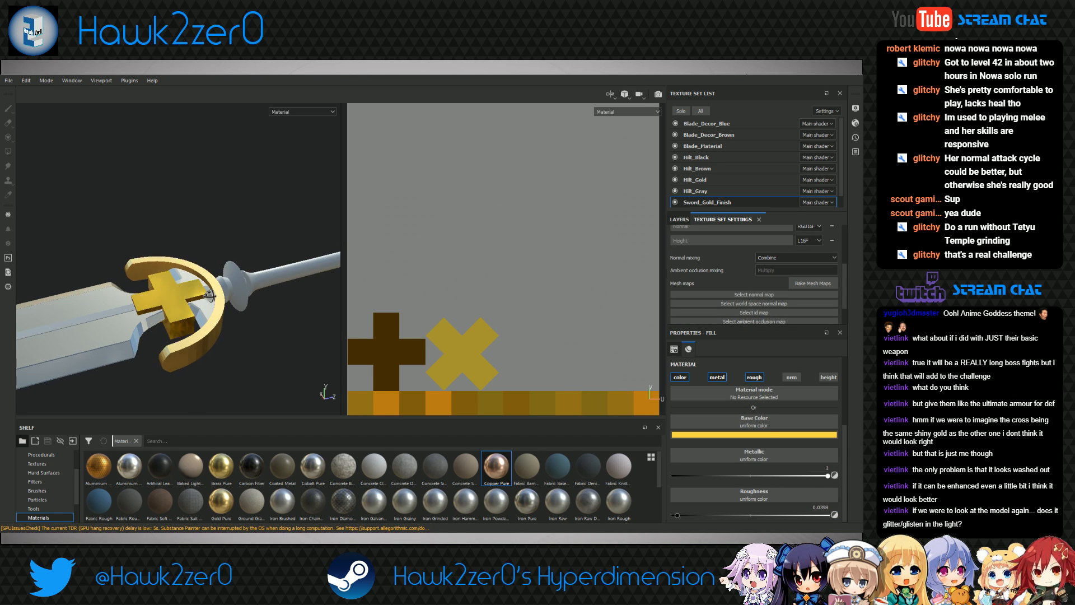
Change the base color of the cross's Gold Pure fill to a slightly paler yellow-gold
{"action": "left_click", "coordinate": [765, 436]}
{"action": "left_click", "coordinate": [832, 496]}
{"action": "left_click_drag", "start_coordinate": [261, 317], "coordinate": [197, 371], "text": "alt"}
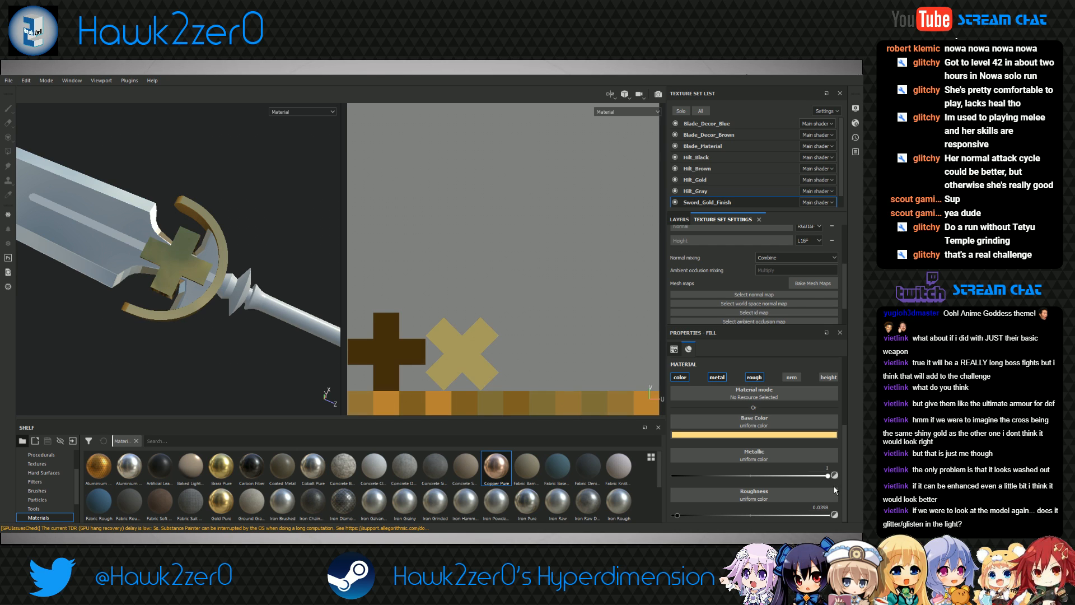
{"action": "left_click_drag", "start_coordinate": [207, 340], "coordinate": [219, 315], "text": "alt"}
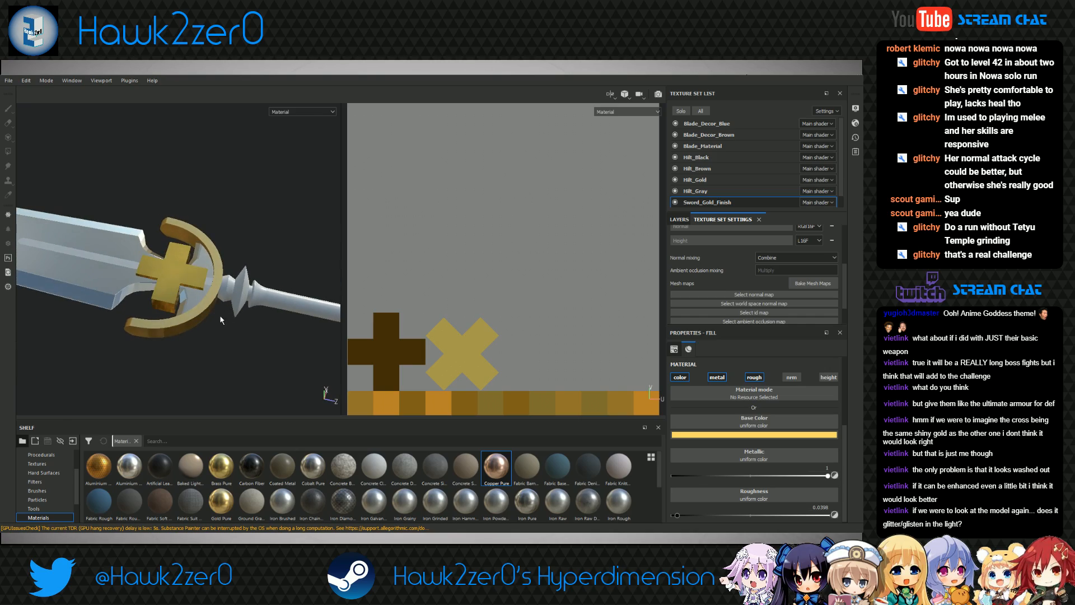
Render the sword with Iray, examine the recolored gold cross from low and overhead angles, and return to painting
{"action": "left_click", "coordinate": [658, 94]}
{"action": "mouse_move", "coordinate": [453, 399]}
{"action": "left_mouse_down", "text": "alt"}
{"action": "mouse_move", "coordinate": [399, 394]}
{"action": "mouse_move", "coordinate": [439, 384]}
{"action": "mouse_move", "coordinate": [469, 343]}
{"action": "mouse_move", "coordinate": [440, 401]}
{"action": "left_mouse_up", "text": "alt"}
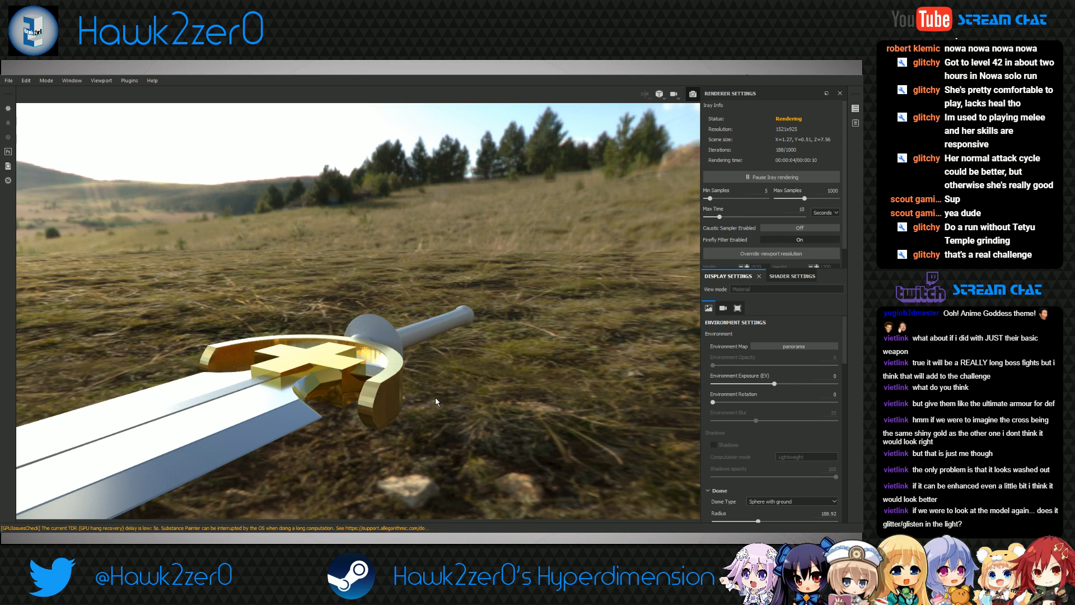
{"action": "left_click_drag", "start_coordinate": [436, 398], "coordinate": [448, 302], "text": "alt"}
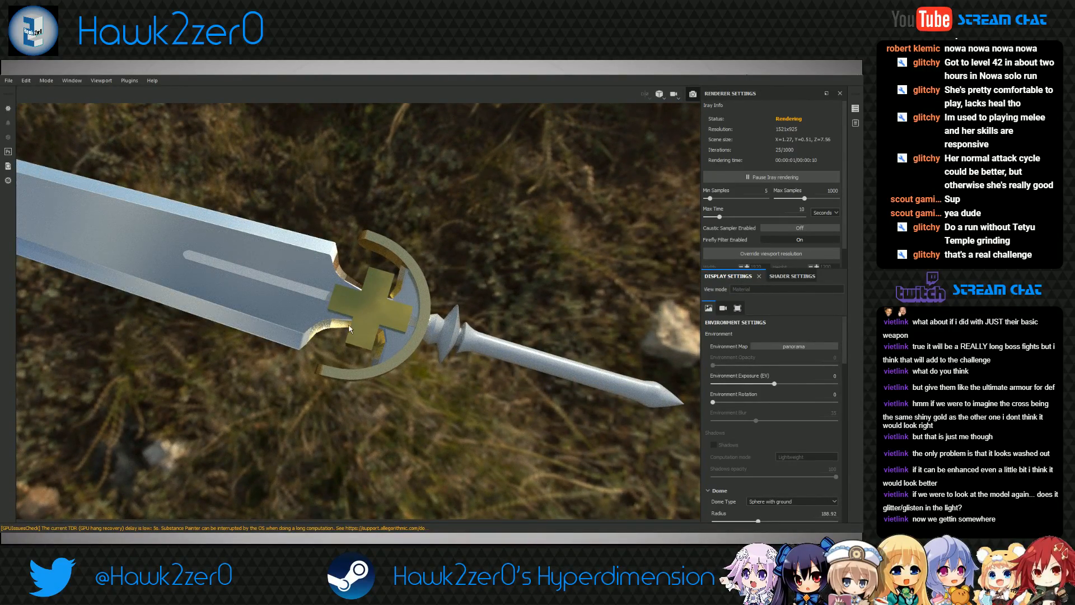
{"action": "left_click_drag", "start_coordinate": [530, 317], "coordinate": [532, 302], "text": "alt"}
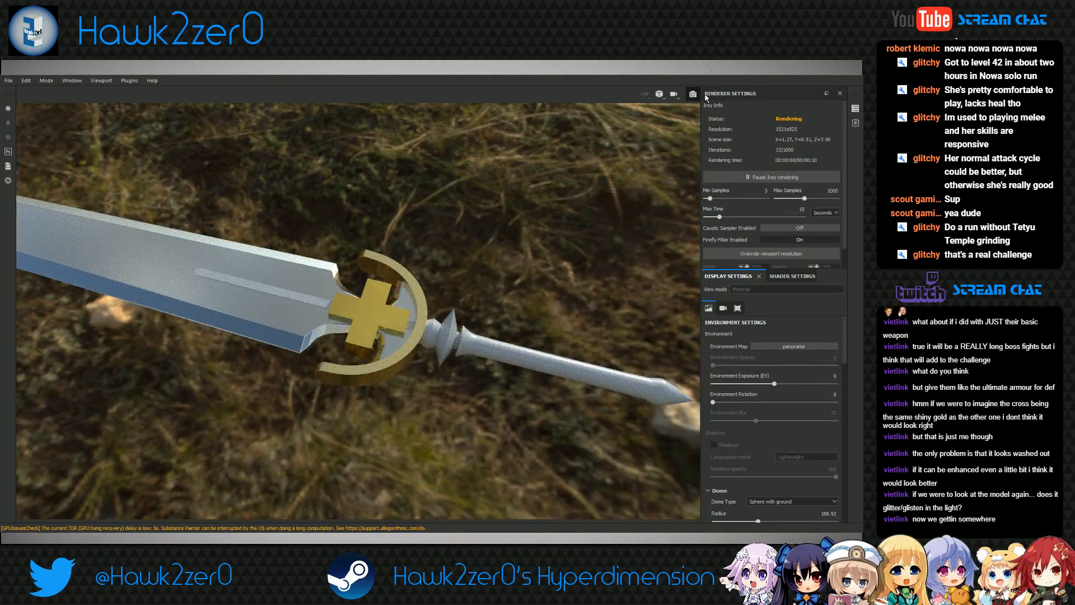
{"action": "left_click", "coordinate": [694, 95]}
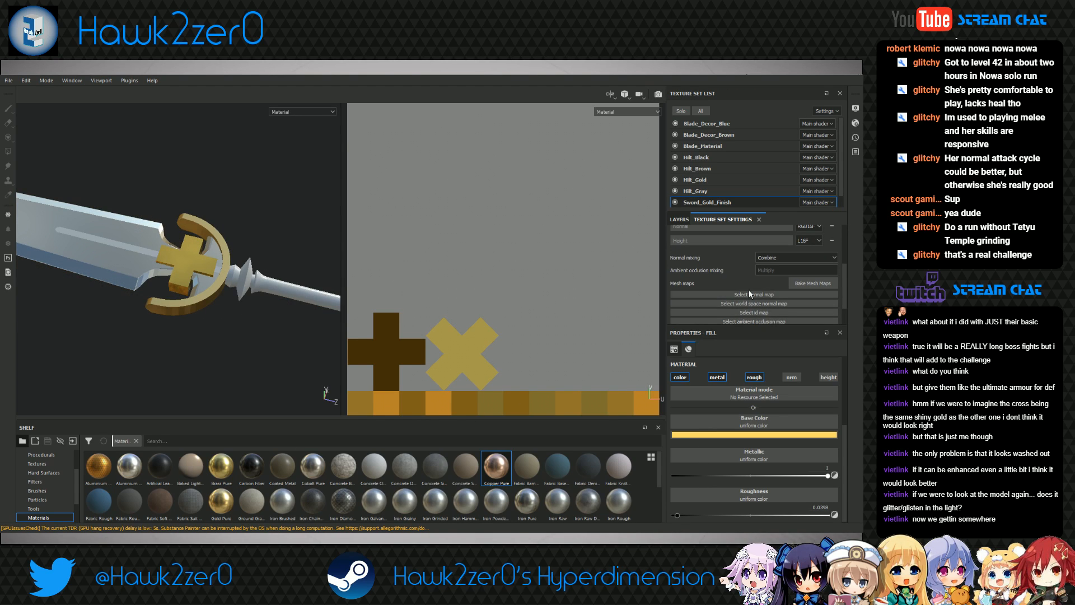
Replace the Gold Pure fill of Sword_Hilt_Gold with a copy of the fill from Sword_Gold_Finish, and paste the same fill into Hilt_Gold
{"action": "left_click", "coordinate": [684, 220]}
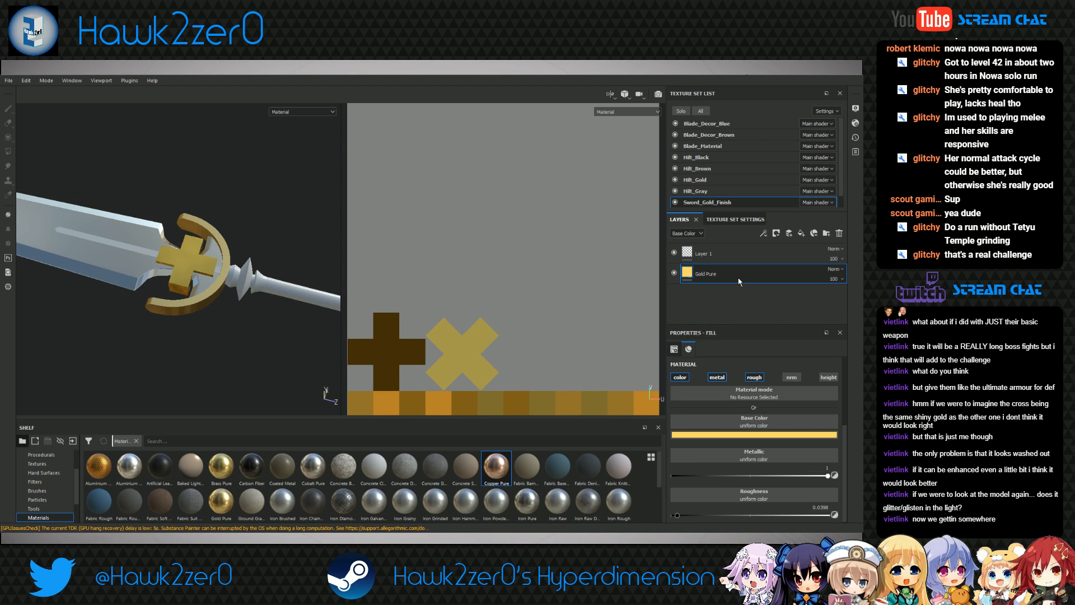
{"action": "scroll", "coordinate": [703, 202], "scroll_direction": "down", "scroll_amount": 1}
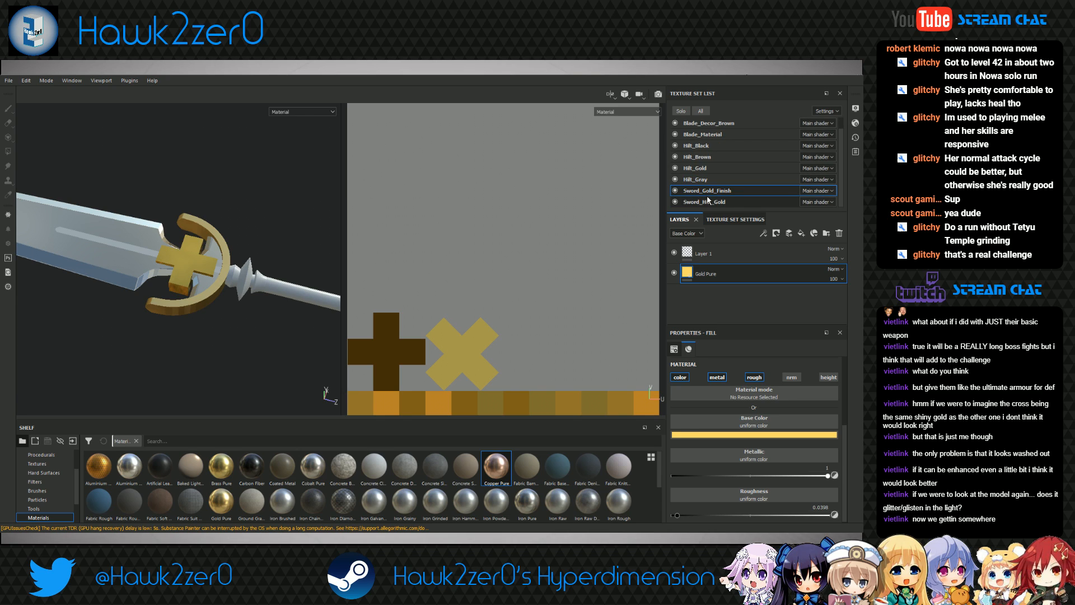
{"action": "left_click", "coordinate": [709, 200]}
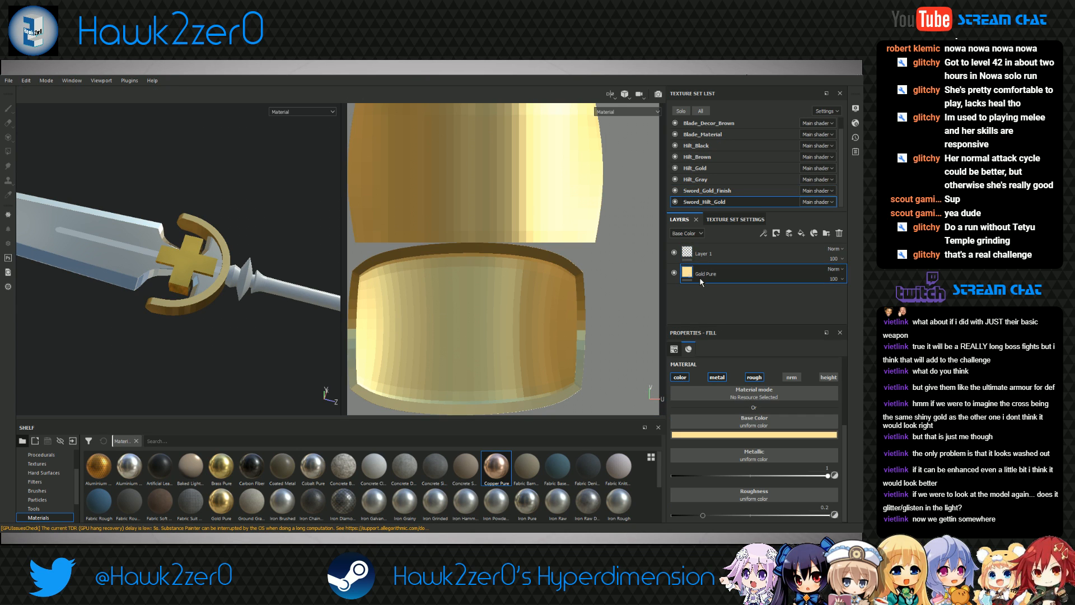
{"action": "key", "text": "ctrl+v"}
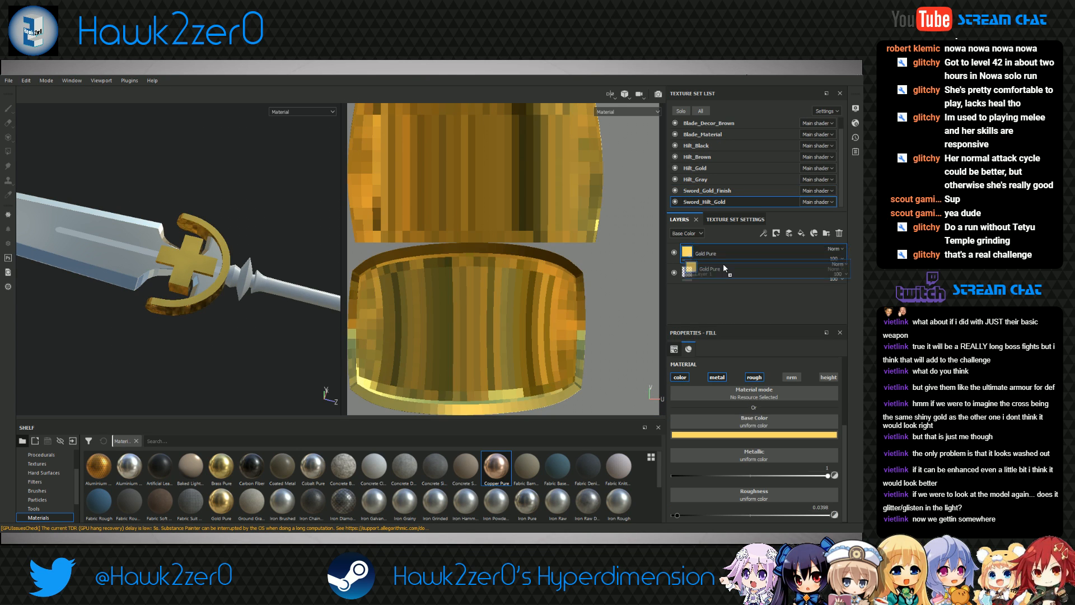
{"action": "mouse_move", "coordinate": [212, 340]}
{"action": "left_mouse_down", "text": "alt"}
{"action": "mouse_move", "coordinate": [147, 346]}
{"action": "mouse_move", "coordinate": [170, 359]}
{"action": "mouse_move", "coordinate": [221, 350]}
{"action": "left_mouse_up", "text": "alt"}
{"action": "middle_click_drag", "start_coordinate": [221, 349], "coordinate": [210, 316], "text": "alt"}
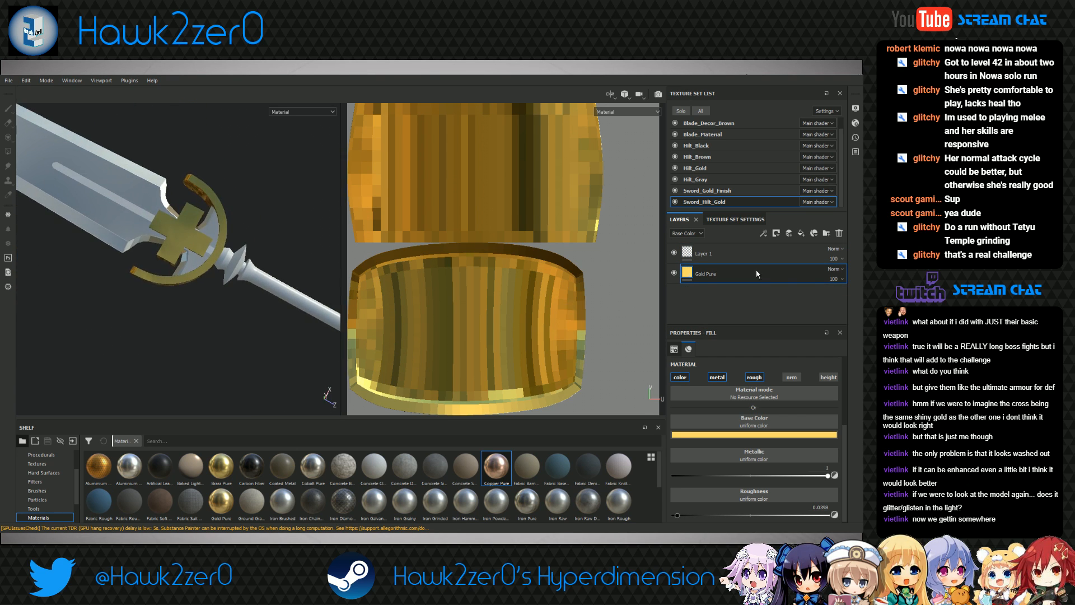
{"action": "left_click", "coordinate": [722, 175]}
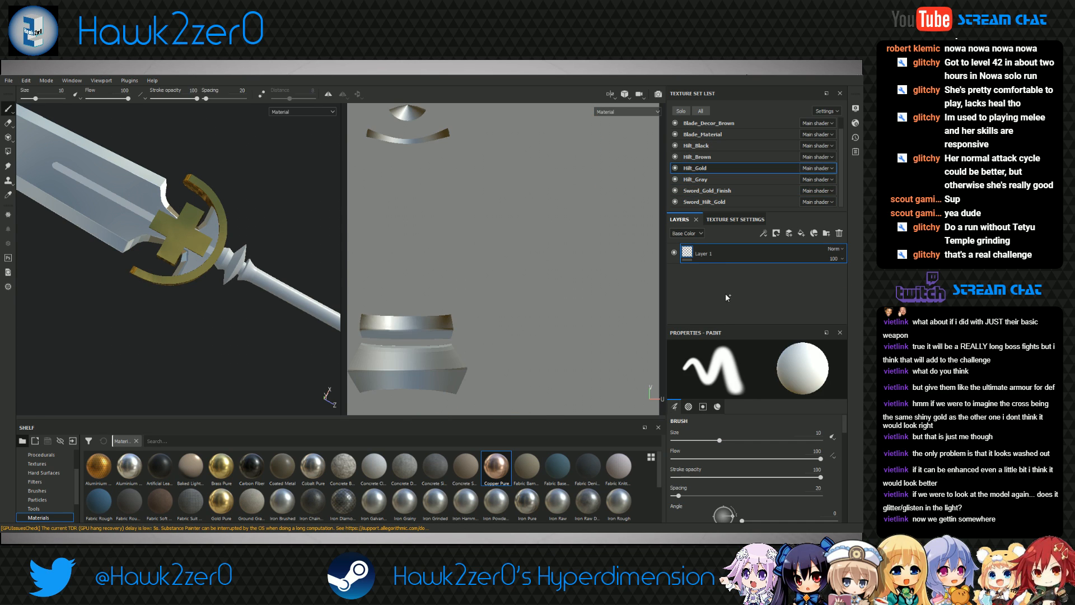
{"action": "left_click_drag", "start_coordinate": [192, 319], "coordinate": [215, 318], "text": "alt"}
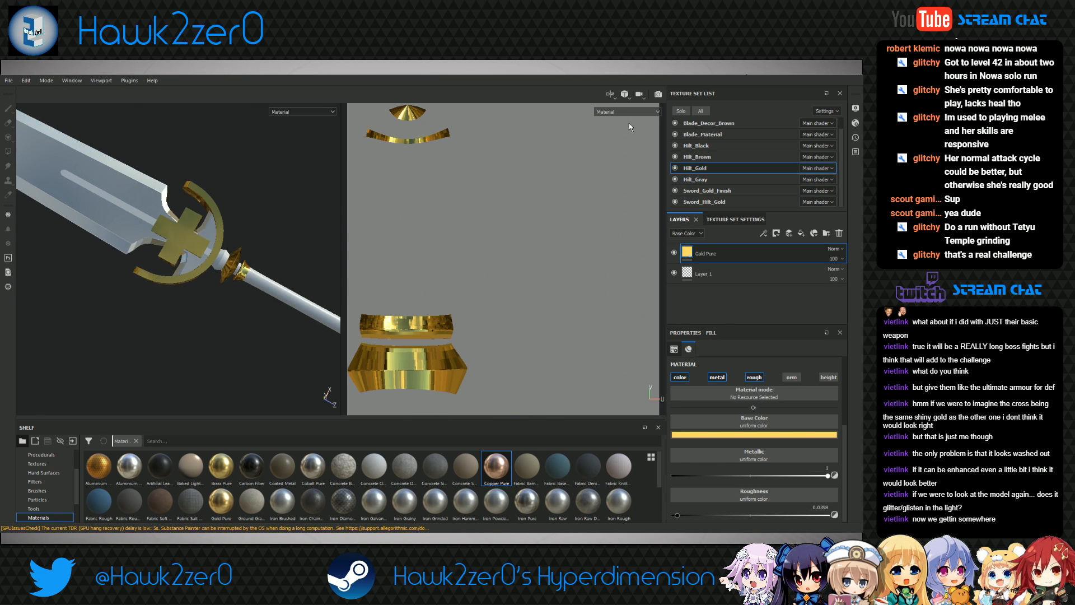
Render the sword with Iray and compare the gold cross, guard and hilt rings from several angles
{"action": "left_click", "coordinate": [658, 94]}
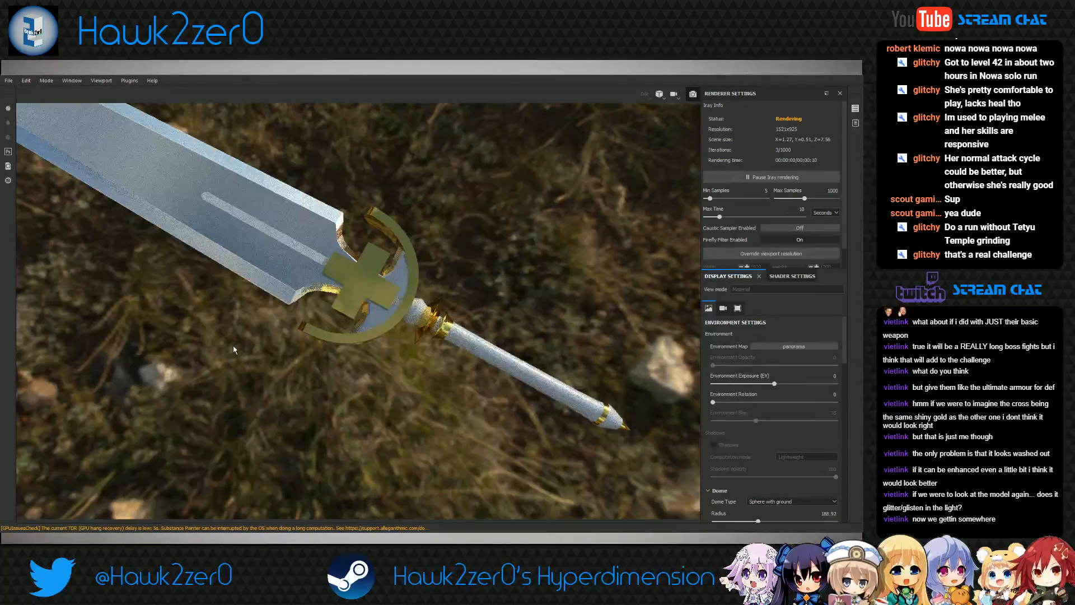
{"action": "left_click_drag", "start_coordinate": [314, 357], "coordinate": [470, 389], "text": "alt"}
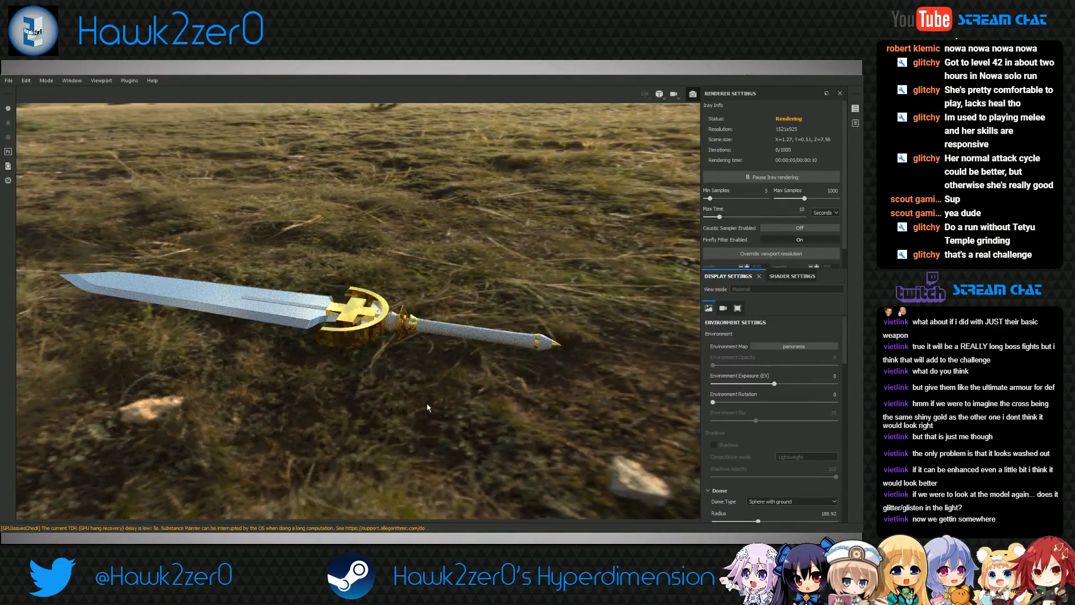
{"action": "left_click_drag", "start_coordinate": [417, 425], "coordinate": [412, 435], "text": "alt"}
{"action": "left_click_drag", "start_coordinate": [446, 343], "coordinate": [463, 369], "text": "alt"}
{"action": "left_click_drag", "start_coordinate": [358, 387], "coordinate": [379, 343], "text": "alt"}
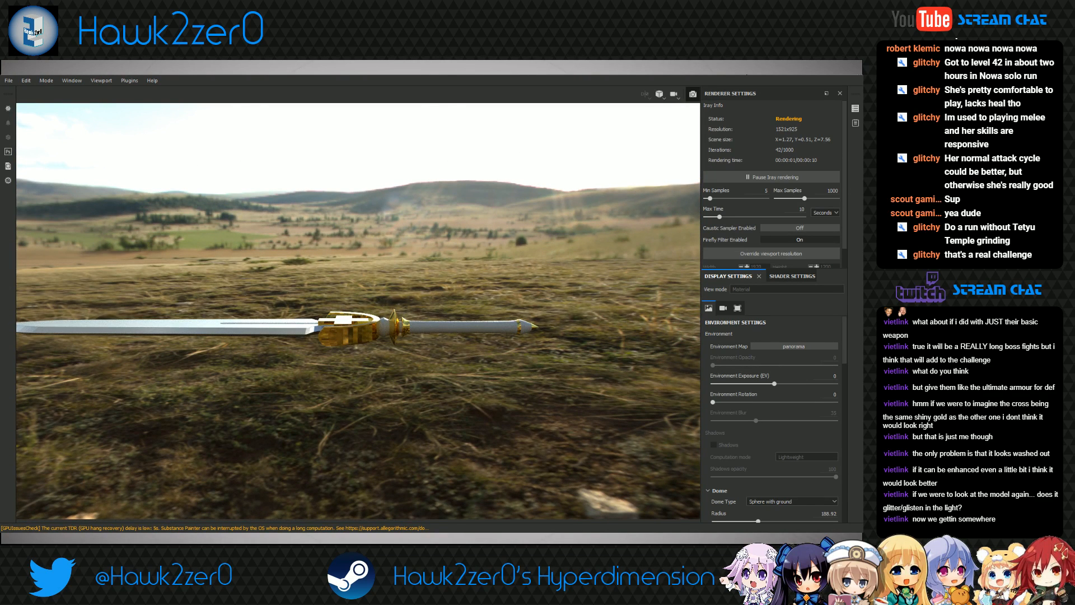
Switch to Blender, select the Sword_Curved_Hilt guard and raise its Multires preview level to 2
{"action": "key", "text": "alt+Tab"}
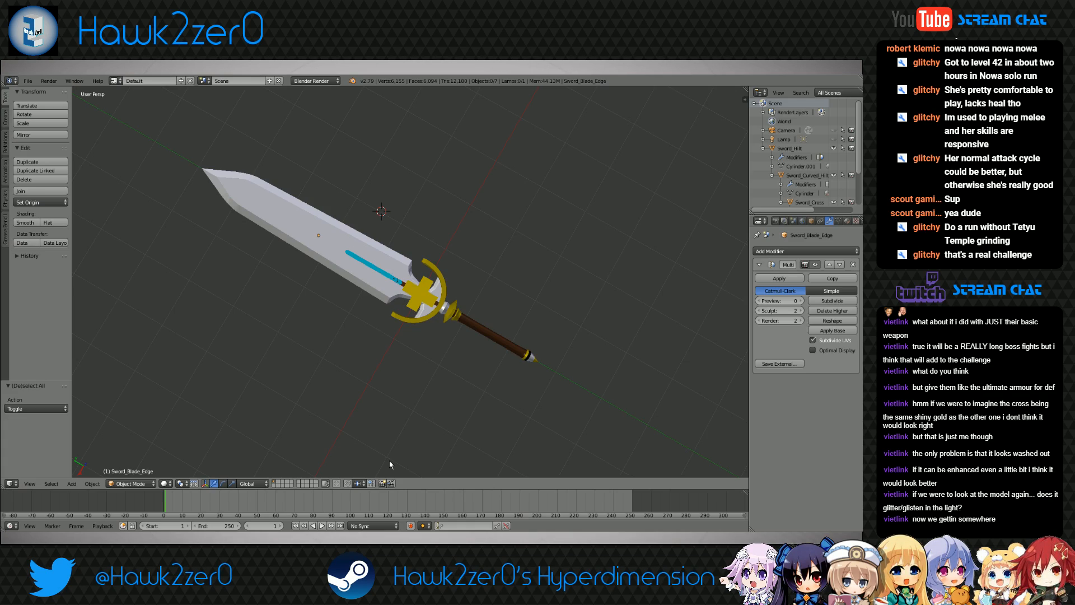
{"action": "scroll", "coordinate": [434, 313], "scroll_direction": "up", "scroll_amount": 5}
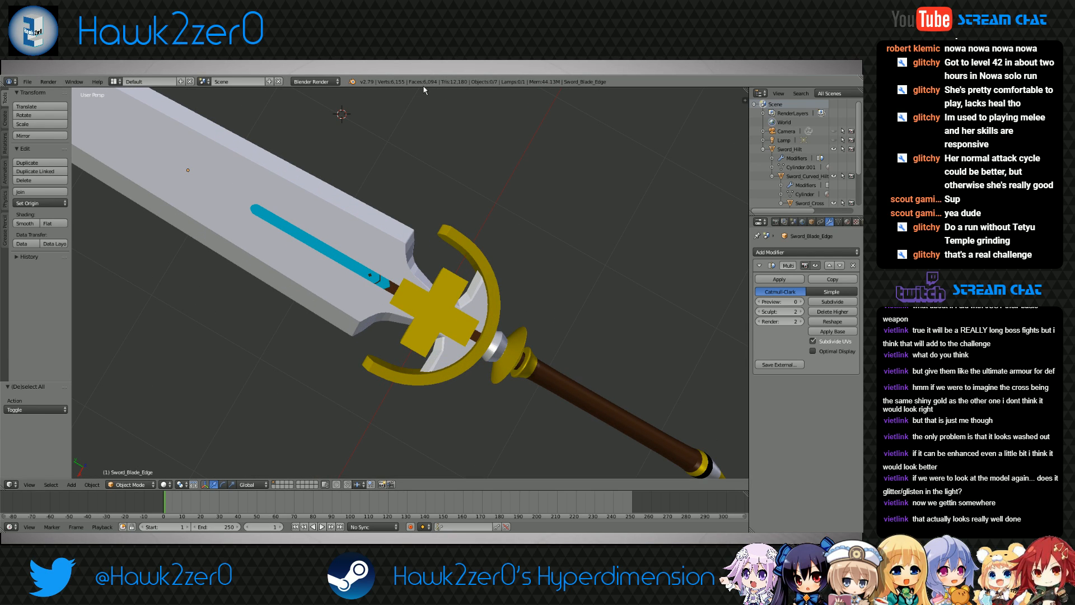
{"action": "middle_click_drag", "start_coordinate": [467, 361], "coordinate": [476, 320]}
{"action": "right_click", "coordinate": [429, 310]}
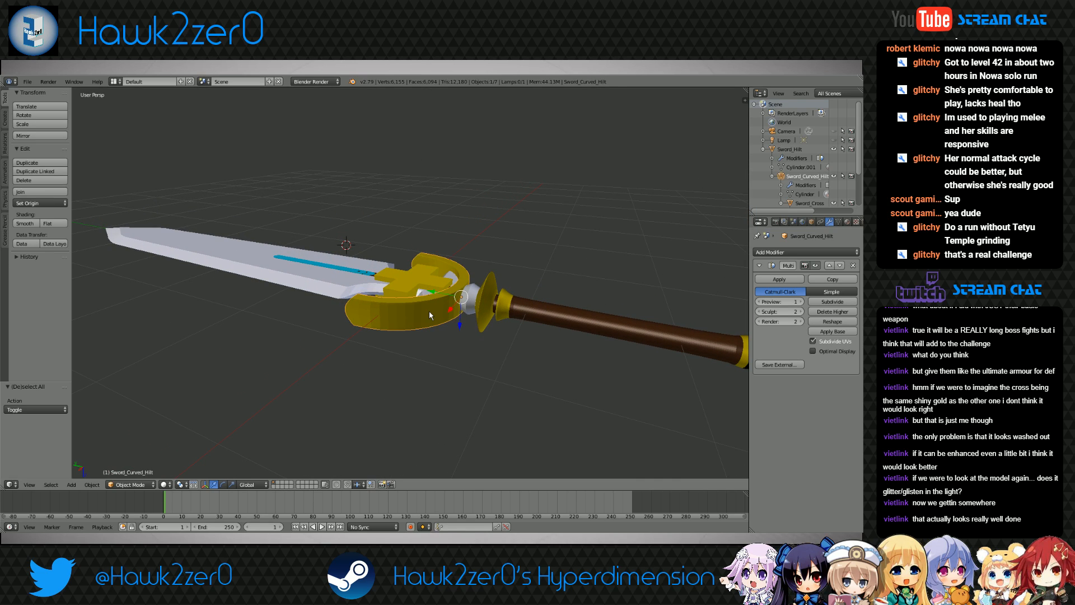
{"action": "left_click", "coordinate": [800, 302]}
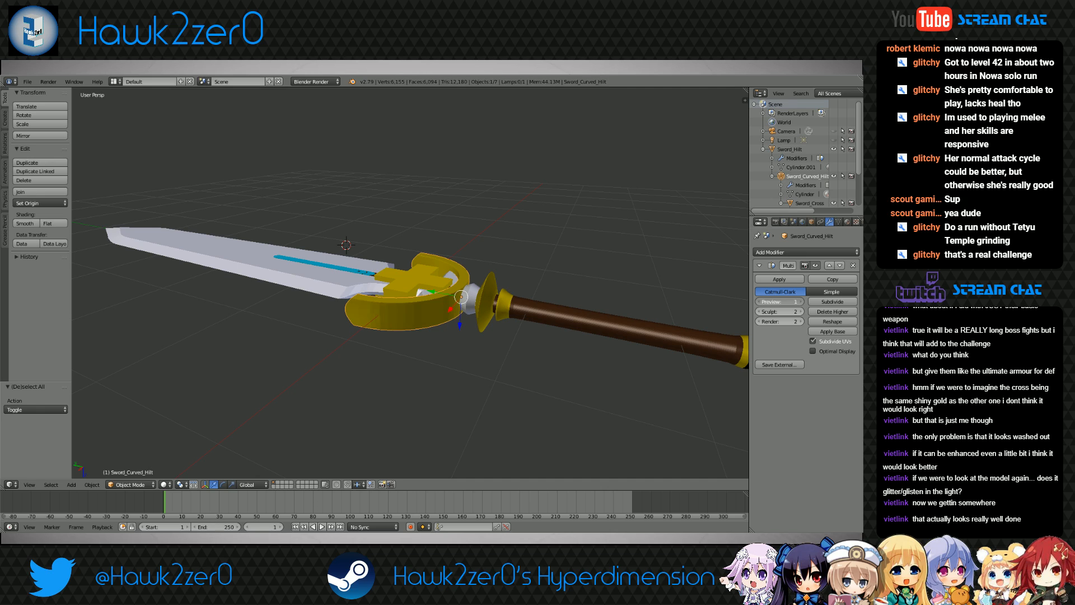
Try to move the curved guard vertically, and undo the change
{"action": "left_click_drag", "start_coordinate": [460, 326], "coordinate": [456, 374]}
{"action": "key", "text": "ctrl+z"}
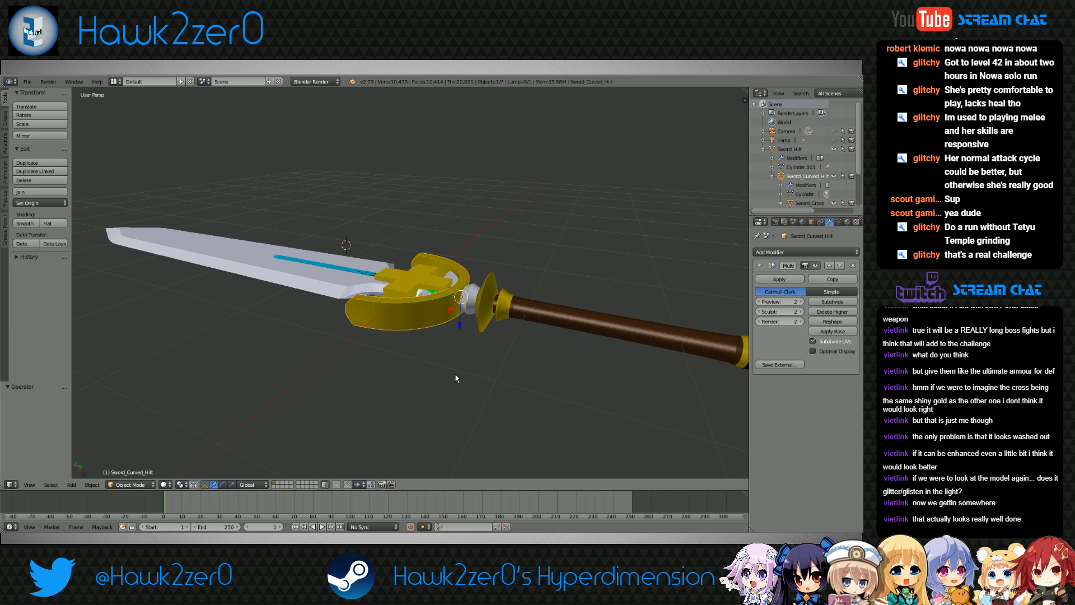
{"action": "left_click", "coordinate": [519, 364]}
{"action": "middle_click_drag", "start_coordinate": [519, 364], "coordinate": [442, 358]}
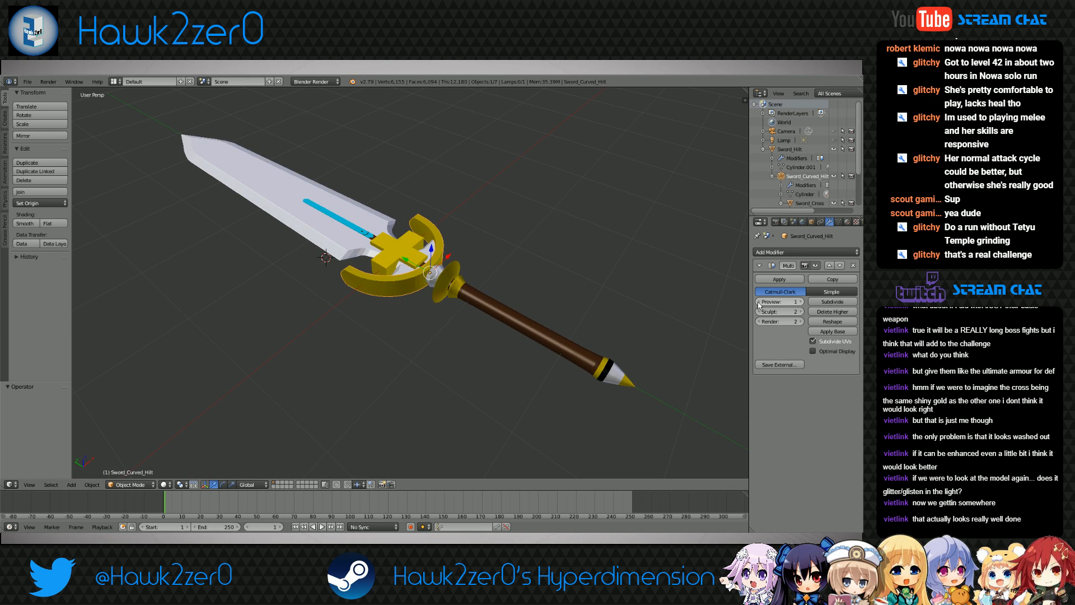
Set the curved guard's Multires preview level back to 2 and check how smooth its outer edge looks
{"action": "left_click", "coordinate": [801, 302]}
{"action": "middle_click_drag", "start_coordinate": [436, 360], "coordinate": [452, 324]}
{"action": "scroll", "coordinate": [451, 324], "scroll_direction": "up", "scroll_amount": 3}
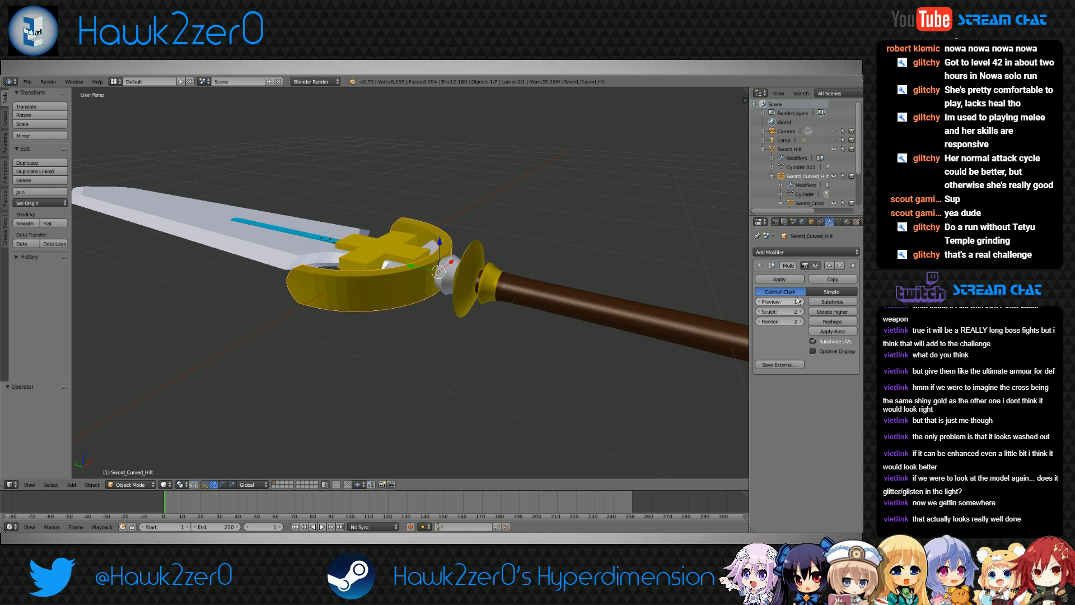
{"action": "middle_click_drag", "start_coordinate": [470, 331], "coordinate": [348, 351]}
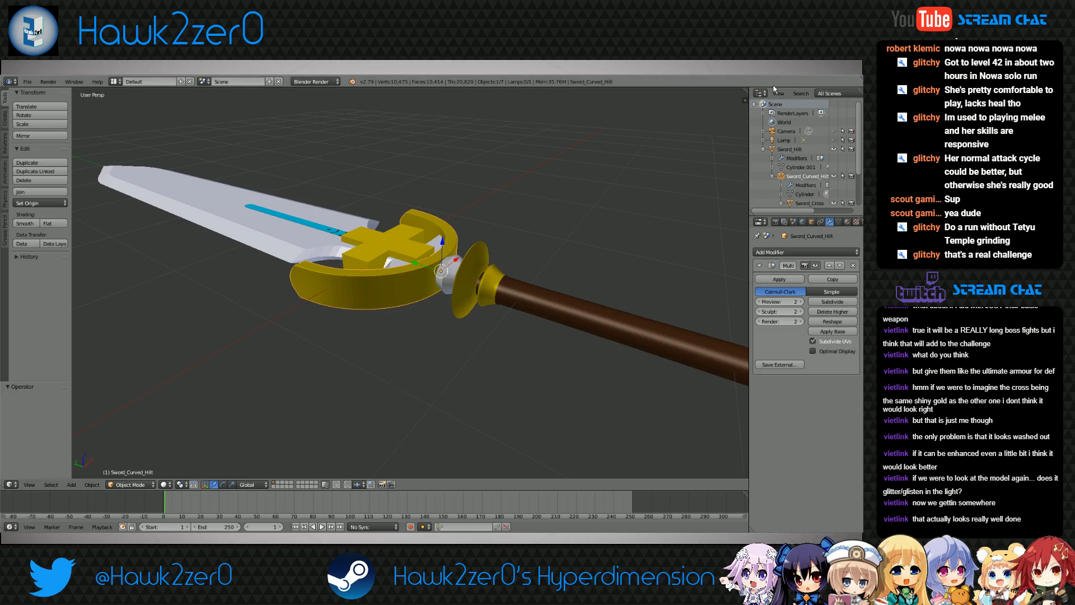
Switch back to Substance Painter, view the whole sword from above in Iray and return to painting
{"action": "left_click", "coordinate": [801, 67]}
{"action": "mouse_move", "coordinate": [493, 224]}
{"action": "left_mouse_down", "text": "alt"}
{"action": "mouse_move", "coordinate": [476, 319]}
{"action": "mouse_move", "coordinate": [412, 350]}
{"action": "mouse_move", "coordinate": [379, 359]}
{"action": "mouse_move", "coordinate": [381, 348]}
{"action": "mouse_move", "coordinate": [399, 354]}
{"action": "mouse_move", "coordinate": [400, 425]}
{"action": "left_mouse_up", "text": "alt"}
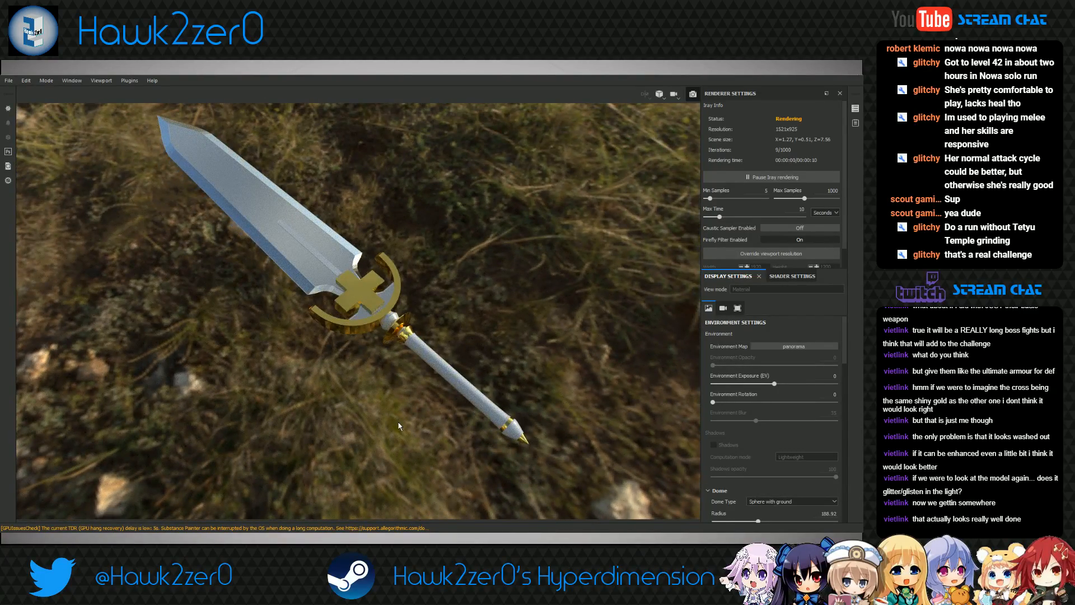
{"action": "left_click", "coordinate": [693, 95]}
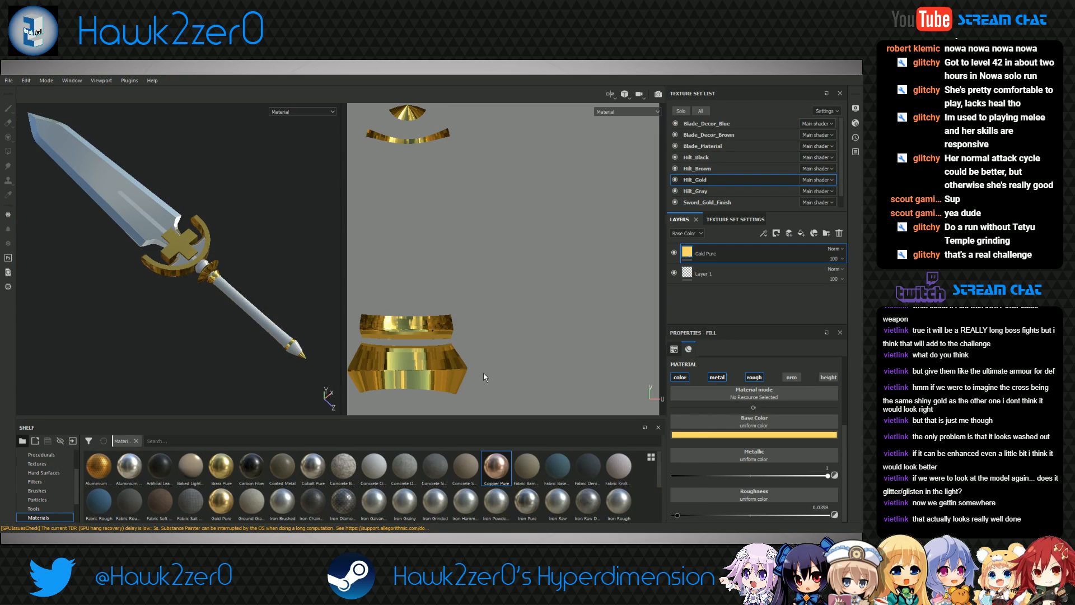
Lower the roughness of the Platinum Pure fill in the Blade_Material texture set to 0.1051 for a shinier blade
{"action": "scroll", "coordinate": [423, 355], "scroll_direction": "up", "scroll_amount": 1}
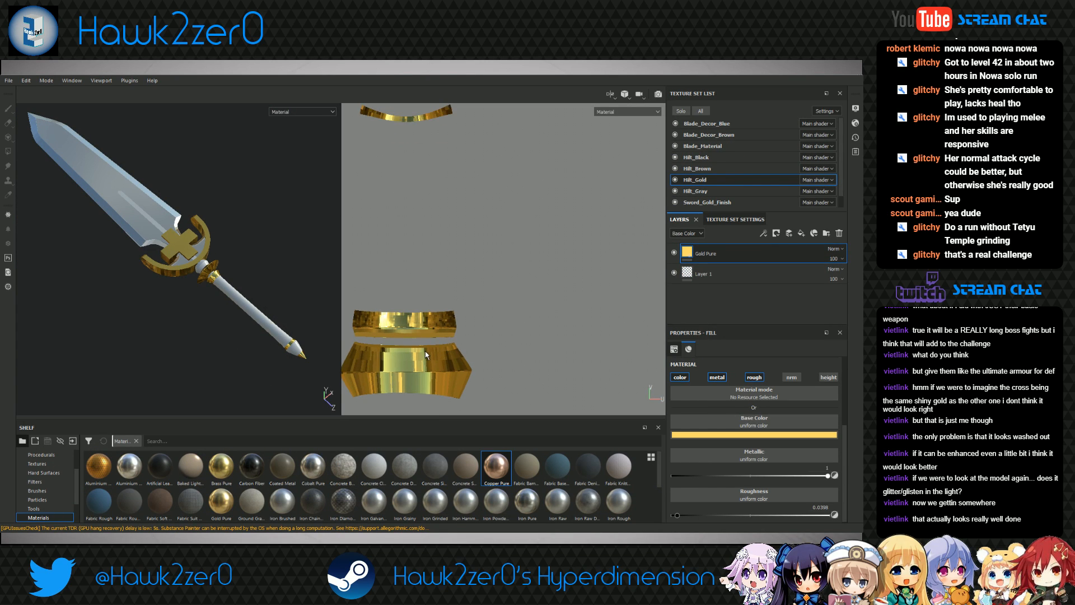
{"action": "scroll", "coordinate": [423, 356], "scroll_direction": "down", "scroll_amount": 6}
{"action": "scroll", "coordinate": [479, 334], "scroll_direction": "up", "scroll_amount": 1}
{"action": "middle_click_drag", "start_coordinate": [479, 334], "coordinate": [498, 295], "text": "alt"}
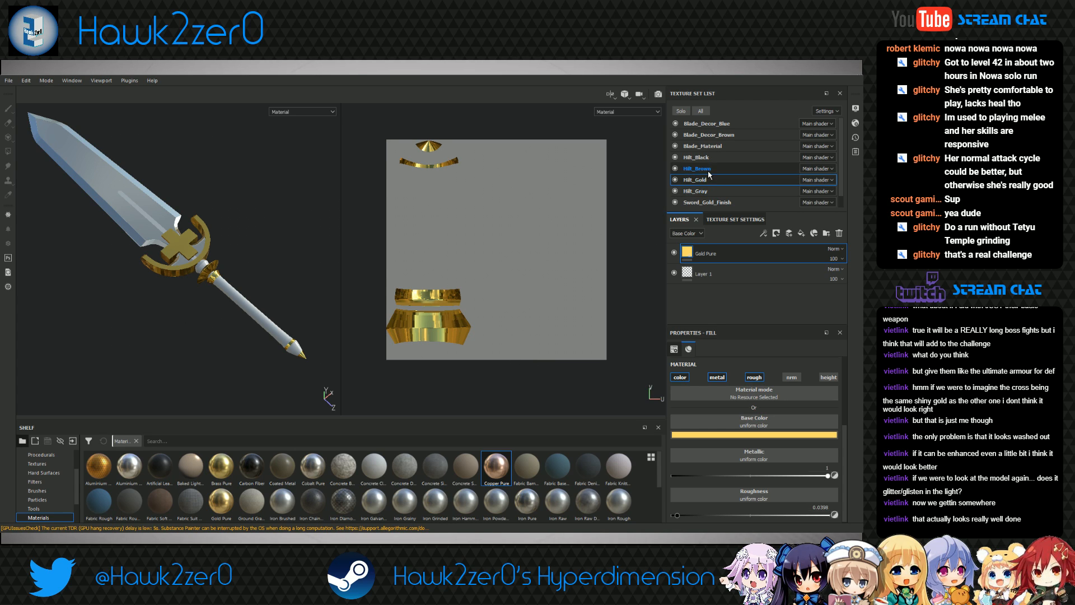
{"action": "left_click", "coordinate": [712, 191]}
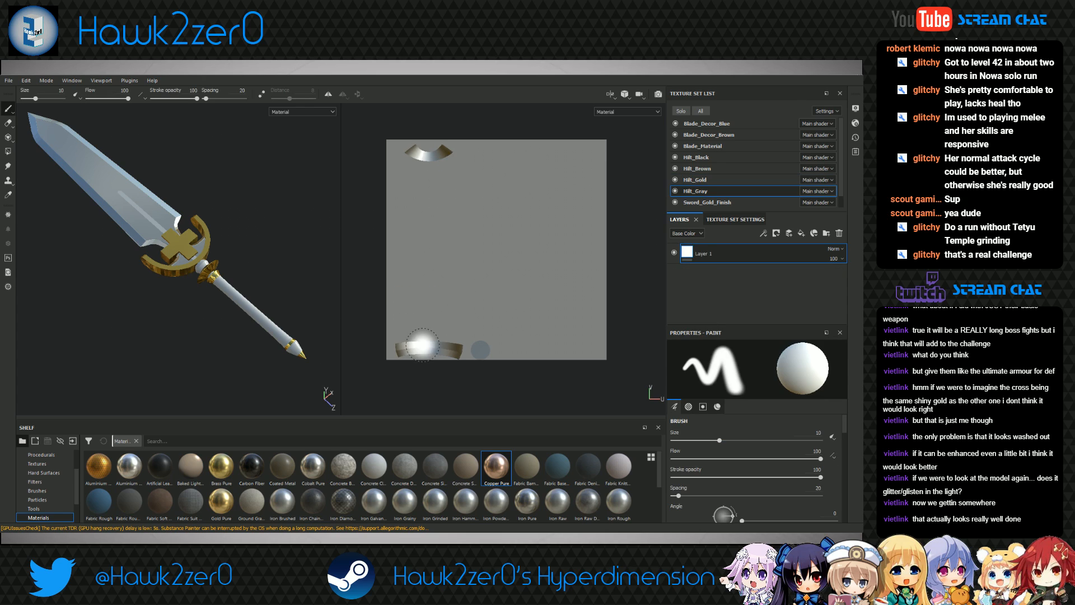
{"action": "mouse_move", "coordinate": [238, 305]}
{"action": "left_mouse_down", "text": "alt"}
{"action": "mouse_move", "coordinate": [242, 342]}
{"action": "mouse_move", "coordinate": [244, 311]}
{"action": "left_mouse_up", "text": "alt"}
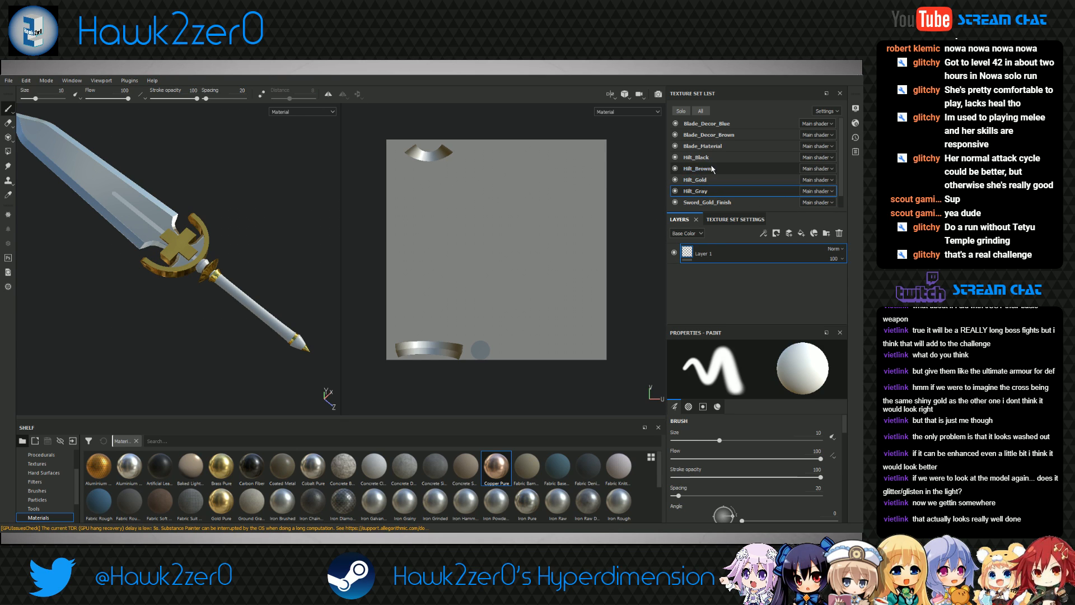
{"action": "left_click", "coordinate": [701, 147]}
{"action": "left_click", "coordinate": [717, 281]}
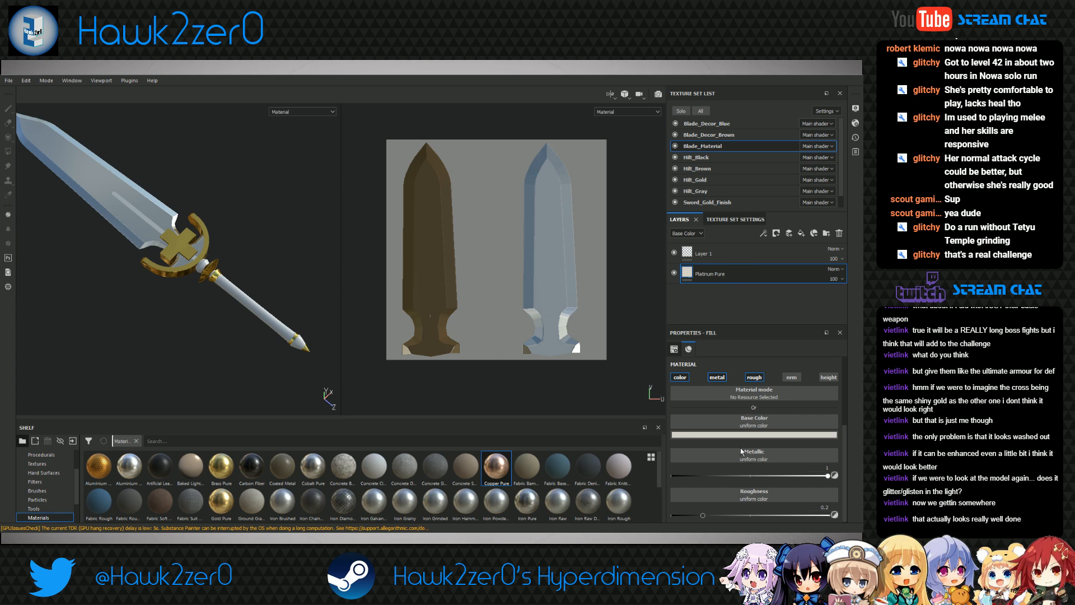
{"action": "left_click_drag", "start_coordinate": [706, 513], "coordinate": [687, 514]}
{"action": "left_click_drag", "start_coordinate": [154, 306], "coordinate": [139, 288], "text": "alt"}
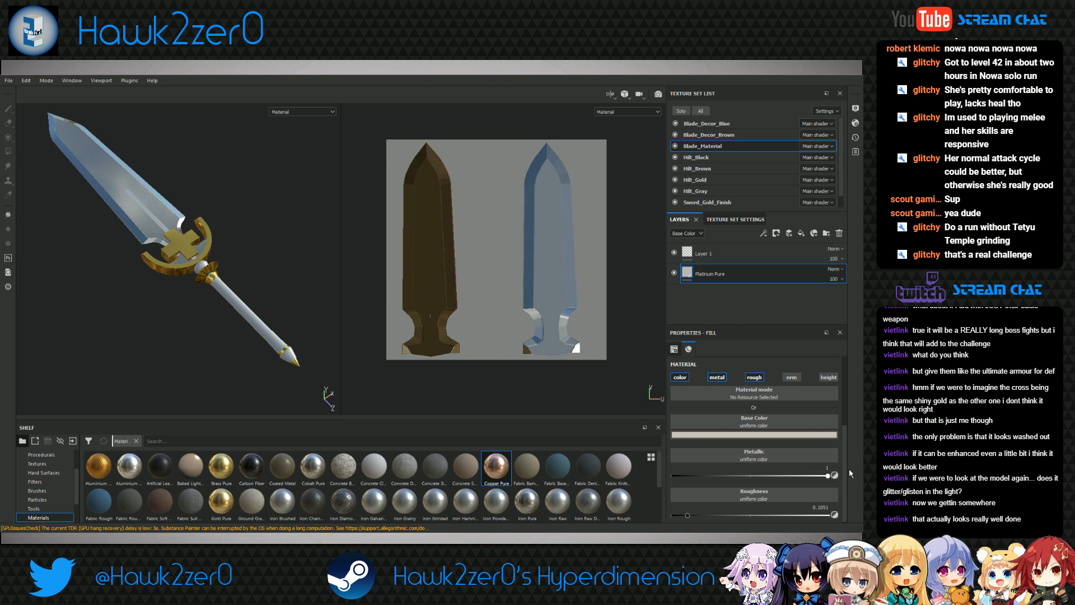
Copy the Platinum Pure fill layer from the Blade_Material texture set into the Hilt_Gray texture set
{"action": "left_click_drag", "start_coordinate": [246, 262], "coordinate": [249, 297], "text": "alt"}
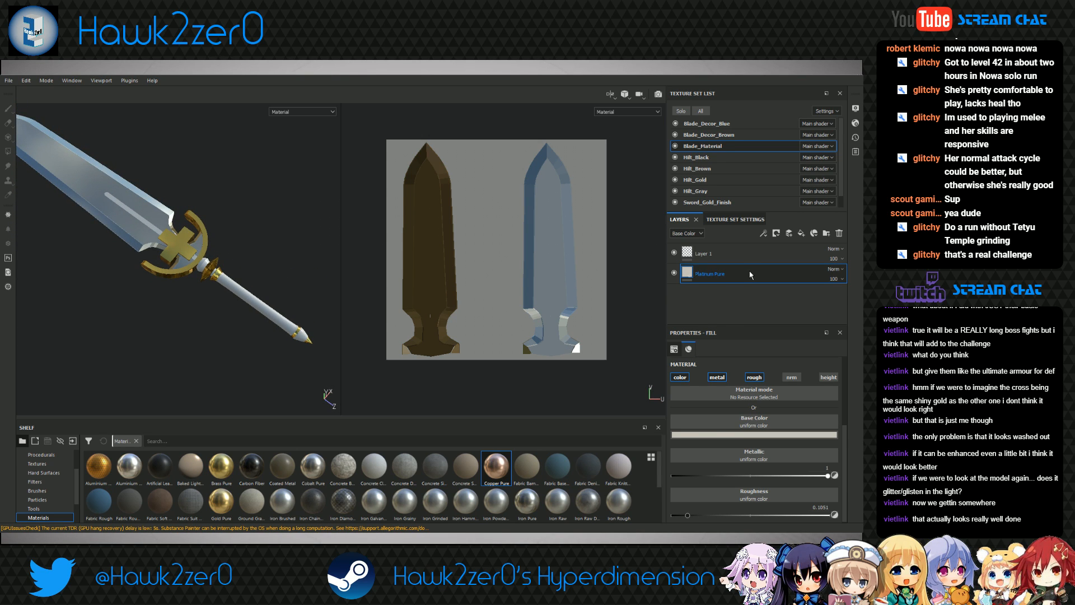
{"action": "left_click", "coordinate": [728, 191]}
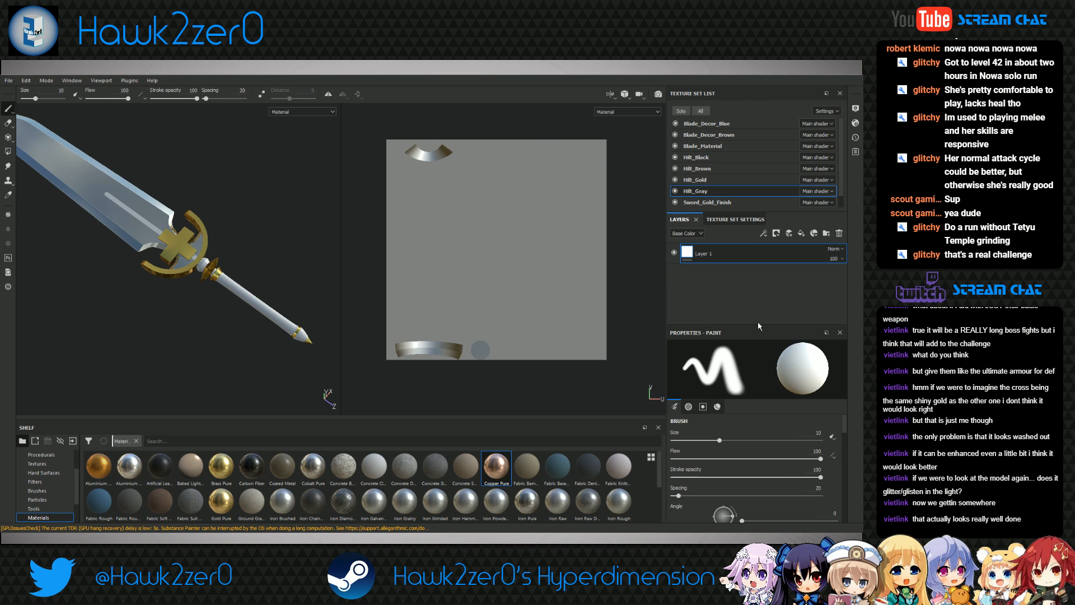
{"action": "key", "text": "ctrl+v"}
{"action": "left_click_drag", "start_coordinate": [264, 284], "coordinate": [246, 276], "text": "alt"}
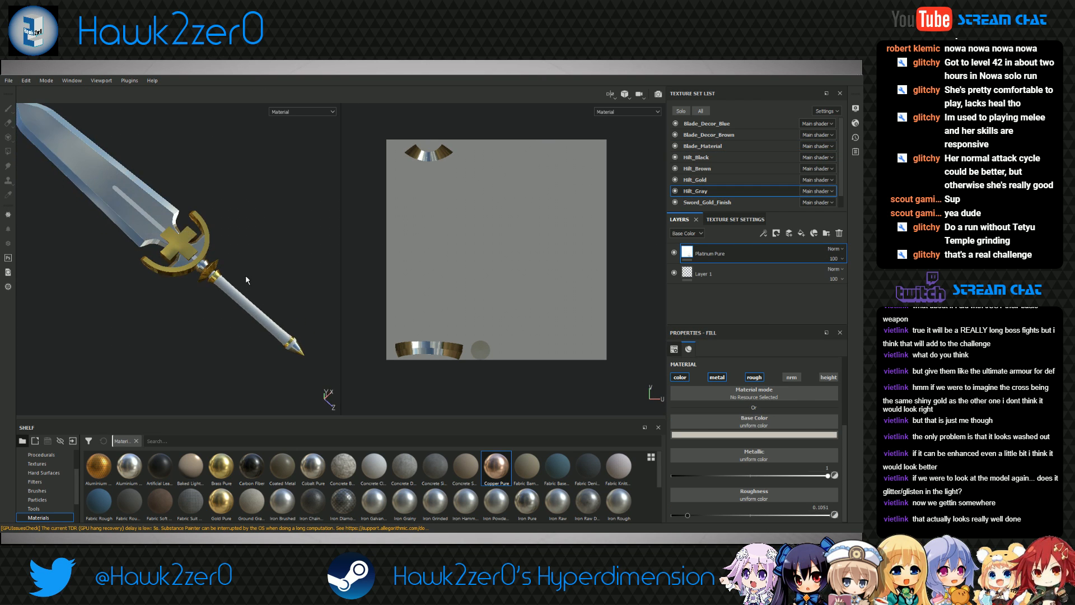
Inspect the platinum hilt parts beside the gold rings and guard, up close and with the whole sword in view
{"action": "right_click_drag", "start_coordinate": [254, 287], "coordinate": [227, 306], "text": "alt"}
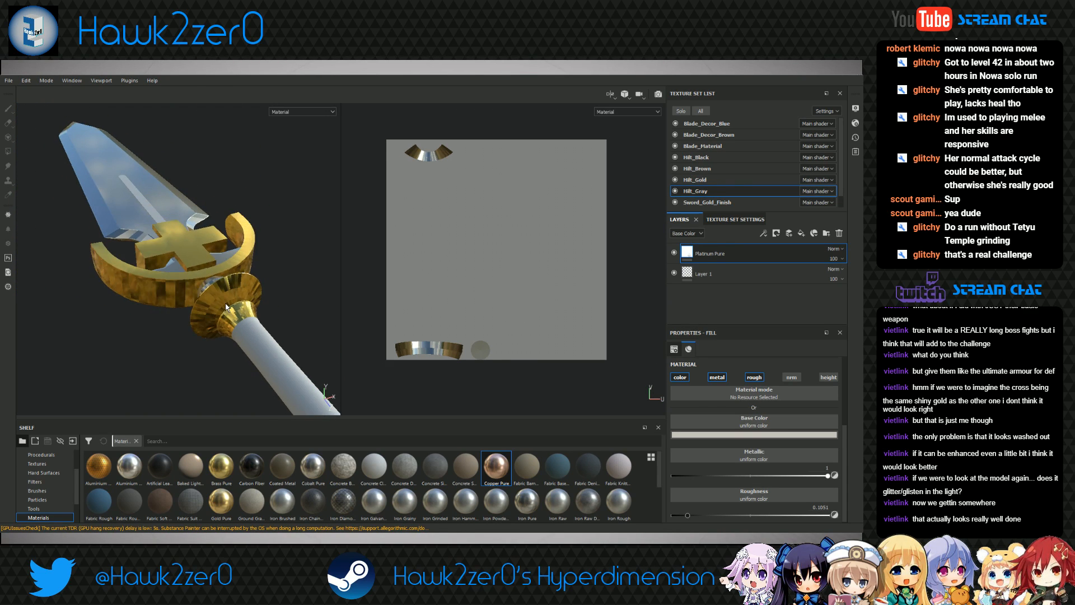
{"action": "scroll", "coordinate": [226, 306], "scroll_direction": "down", "scroll_amount": 8}
{"action": "left_click_drag", "start_coordinate": [229, 316], "coordinate": [261, 360], "text": "alt"}
{"action": "middle_click_drag", "start_coordinate": [220, 344], "coordinate": [210, 314], "text": "alt"}
{"action": "scroll", "coordinate": [210, 329], "scroll_direction": "down", "scroll_amount": 5}
{"action": "scroll", "coordinate": [210, 329], "scroll_direction": "up", "scroll_amount": 6}
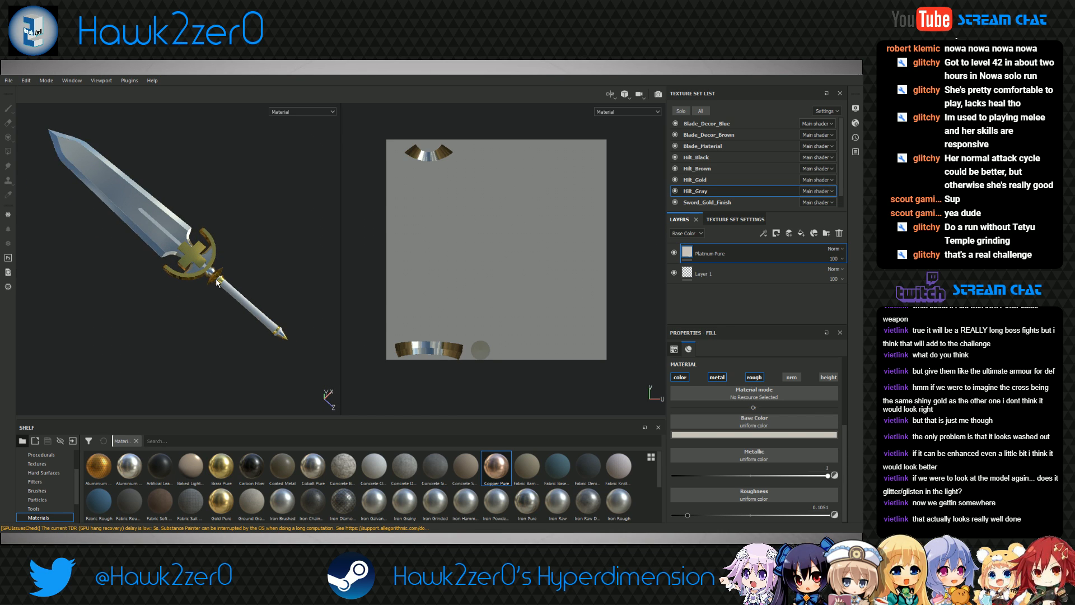
{"action": "scroll", "coordinate": [217, 283], "scroll_direction": "down", "scroll_amount": 3}
{"action": "scroll", "coordinate": [217, 283], "scroll_direction": "up", "scroll_amount": 5}
{"action": "scroll", "coordinate": [218, 282], "scroll_direction": "down", "scroll_amount": 3}
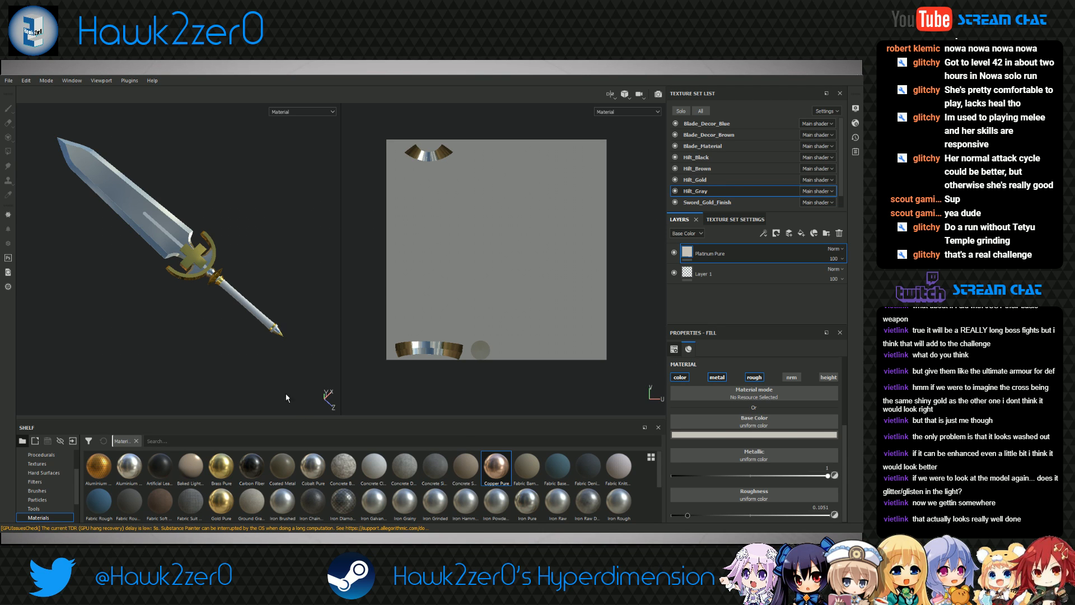
{"action": "scroll", "coordinate": [264, 310], "scroll_direction": "up", "scroll_amount": 3}
{"action": "left_click_drag", "start_coordinate": [221, 343], "coordinate": [264, 302], "text": "alt"}
{"action": "middle_click_drag", "start_coordinate": [264, 303], "coordinate": [151, 265], "text": "alt"}
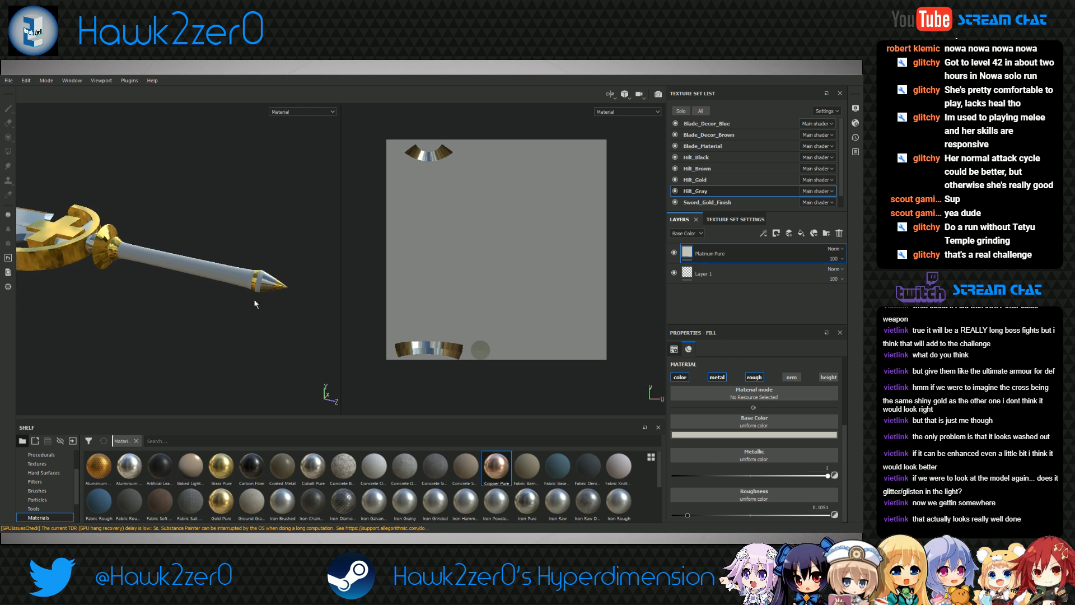
Render the sword in Iray, examine its metals from both sides and return to painting
{"action": "left_click", "coordinate": [659, 95]}
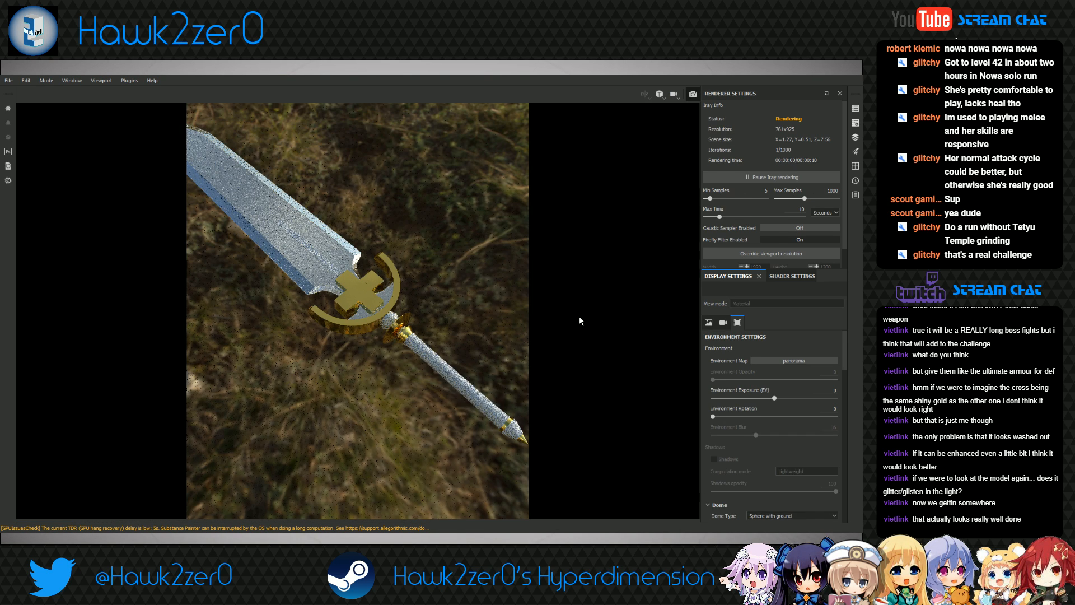
{"action": "left_click_drag", "start_coordinate": [453, 388], "coordinate": [348, 364], "text": "alt"}
{"action": "scroll", "coordinate": [261, 336], "scroll_direction": "down", "scroll_amount": 5}
{"action": "scroll", "coordinate": [349, 361], "scroll_direction": "up", "scroll_amount": 7}
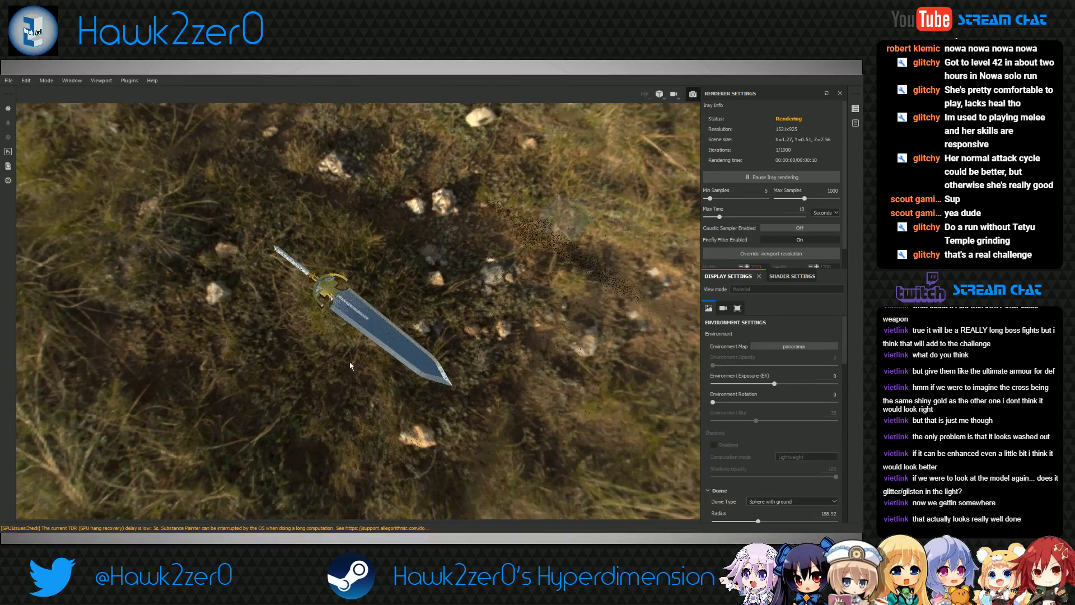
{"action": "middle_click_drag", "start_coordinate": [347, 357], "coordinate": [317, 335], "text": "alt"}
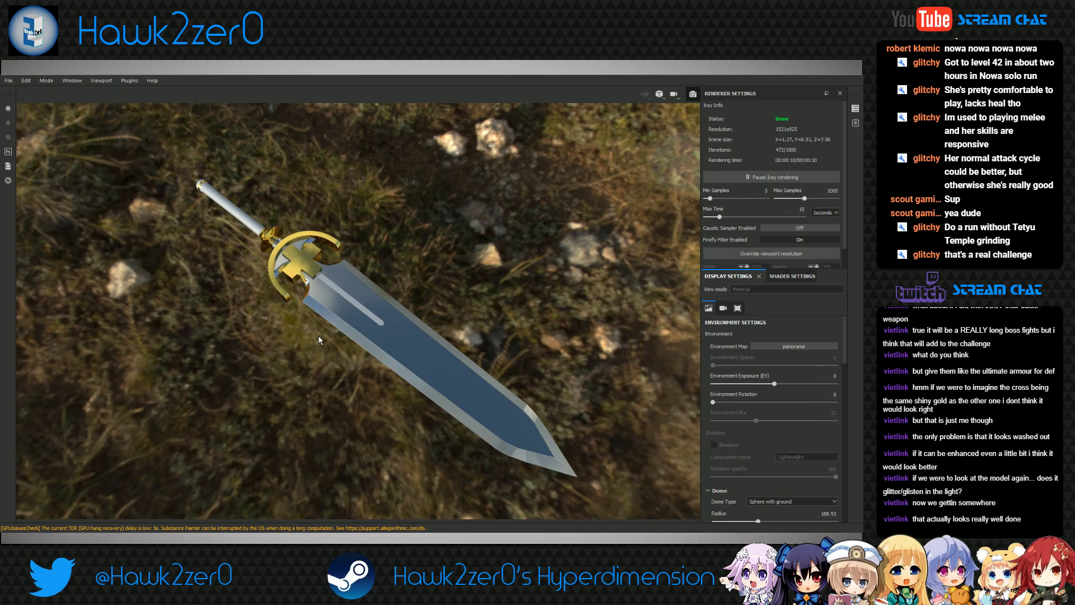
{"action": "left_click_drag", "start_coordinate": [318, 335], "coordinate": [420, 304], "text": "alt"}
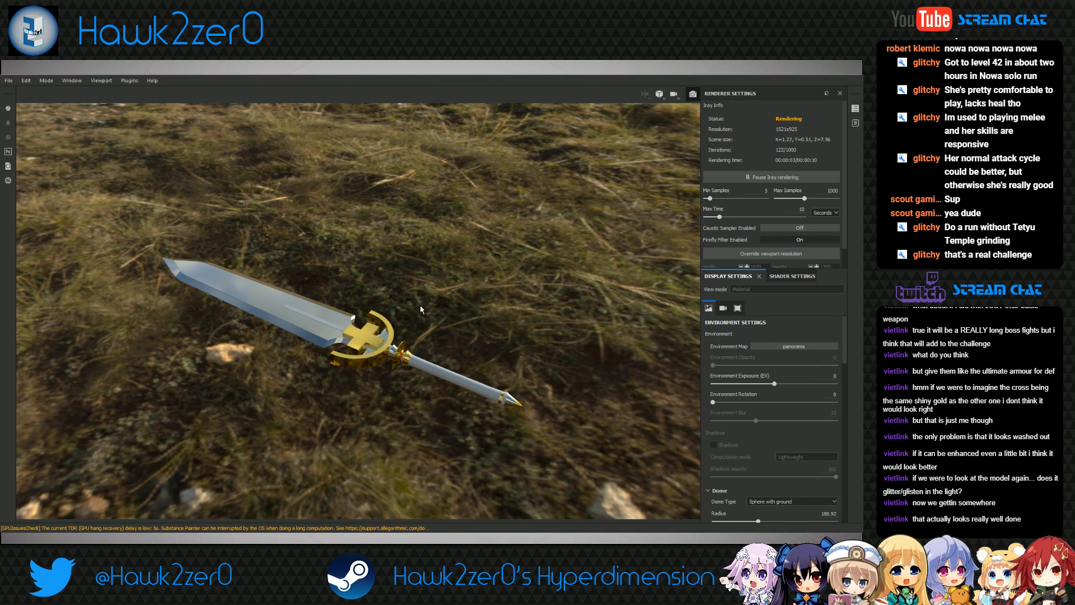
{"action": "left_click_drag", "start_coordinate": [420, 306], "coordinate": [411, 322], "text": "alt"}
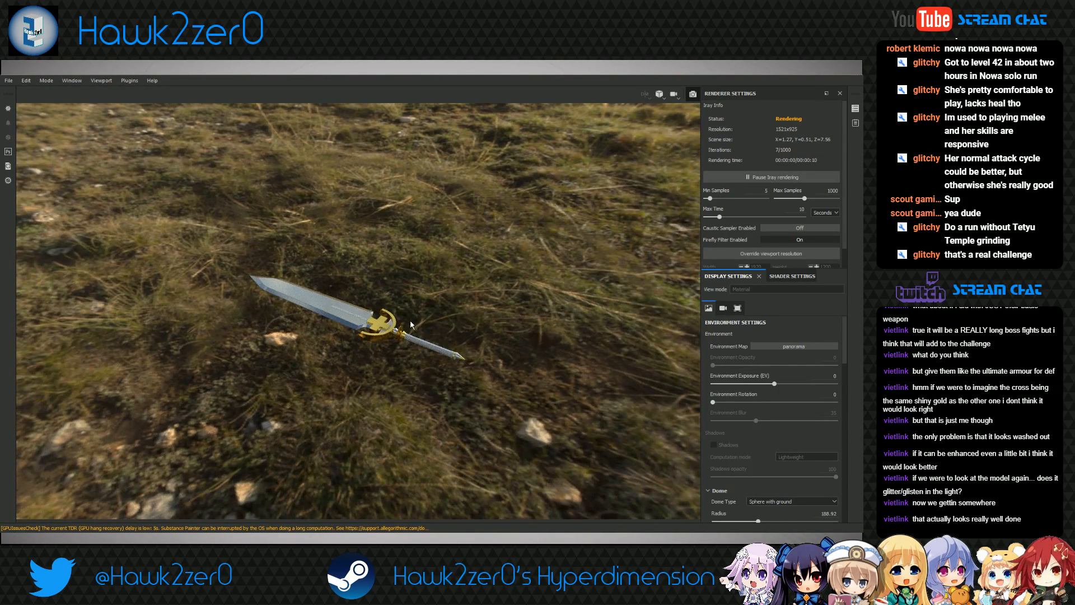
{"action": "scroll", "coordinate": [413, 325], "scroll_direction": "up", "scroll_amount": 5}
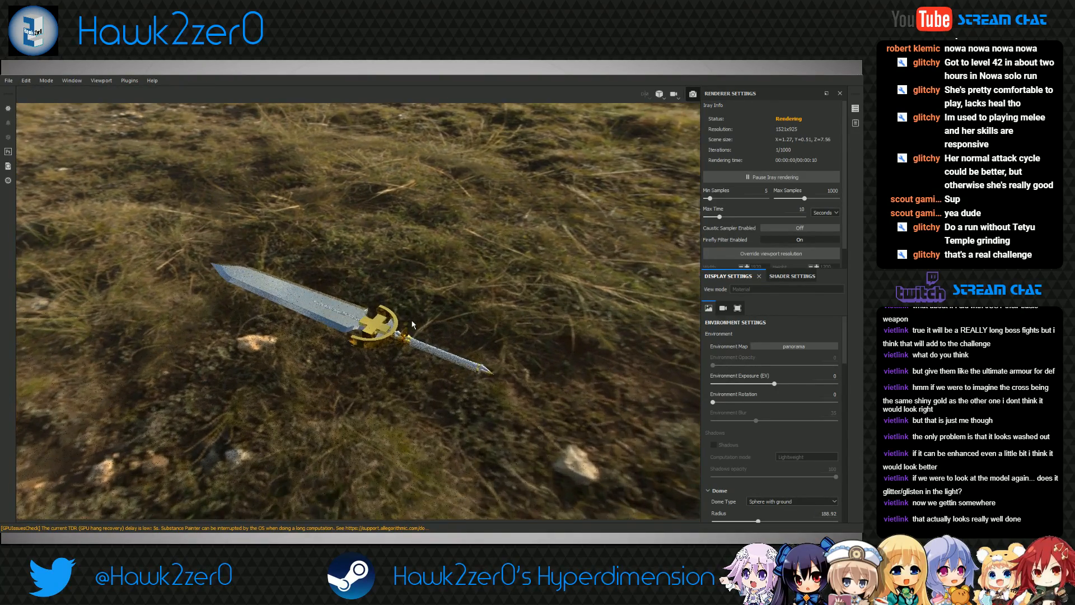
{"action": "mouse_move", "coordinate": [418, 325]}
{"action": "middle_mouse_down", "text": "alt"}
{"action": "mouse_move", "coordinate": [462, 366]}
{"action": "mouse_move", "coordinate": [436, 330]}
{"action": "middle_mouse_up", "text": "alt"}
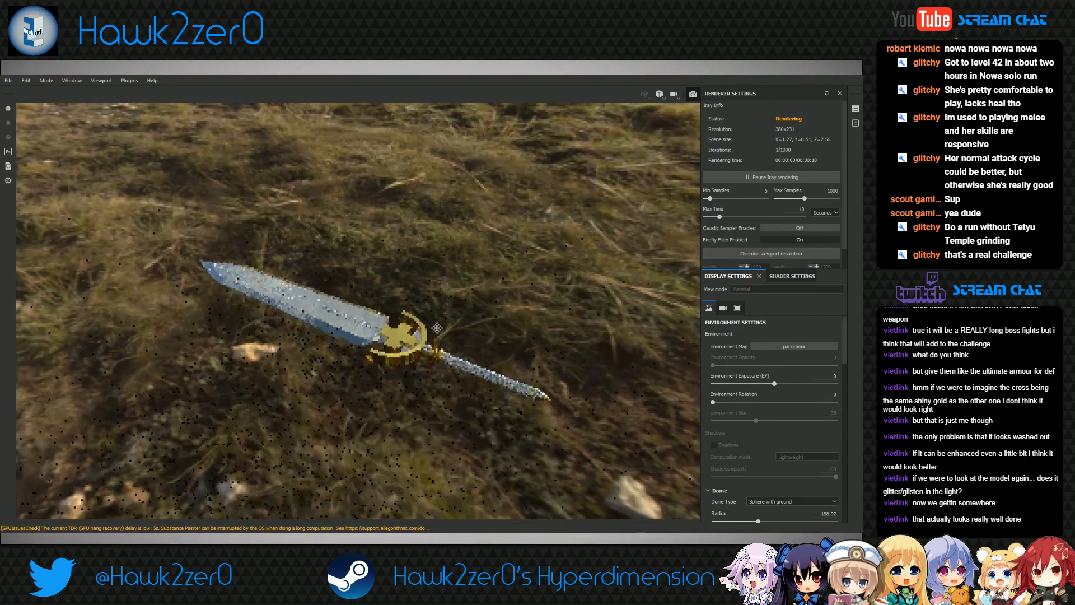
{"action": "left_click", "coordinate": [694, 94]}
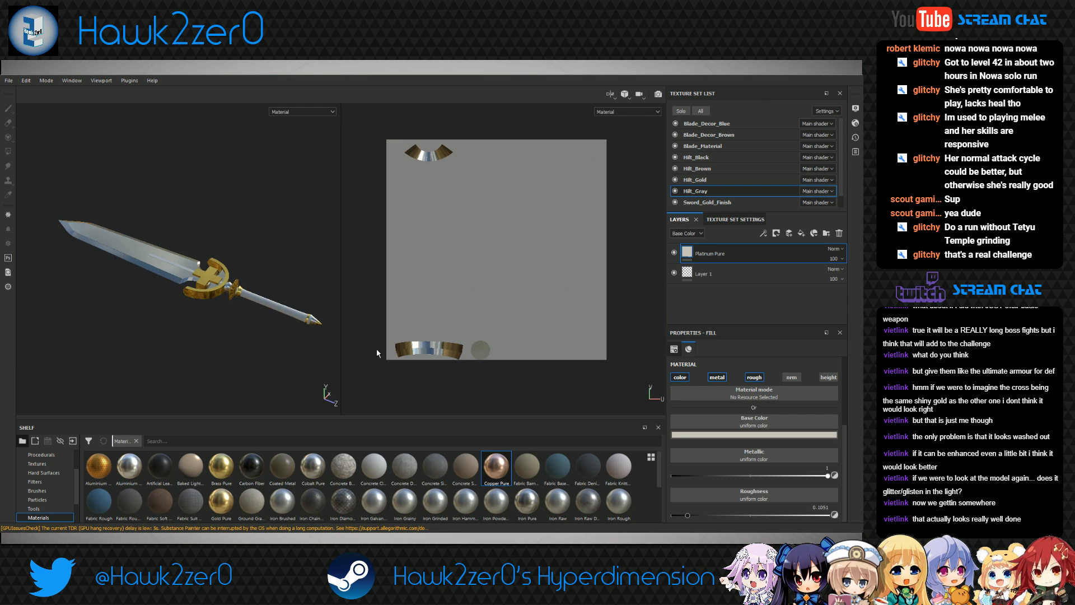
Try a Platinum Pure fill below Layer 1 in the Hilt_Brown texture set, with a golden-brown base color
{"action": "left_click", "coordinate": [716, 165]}
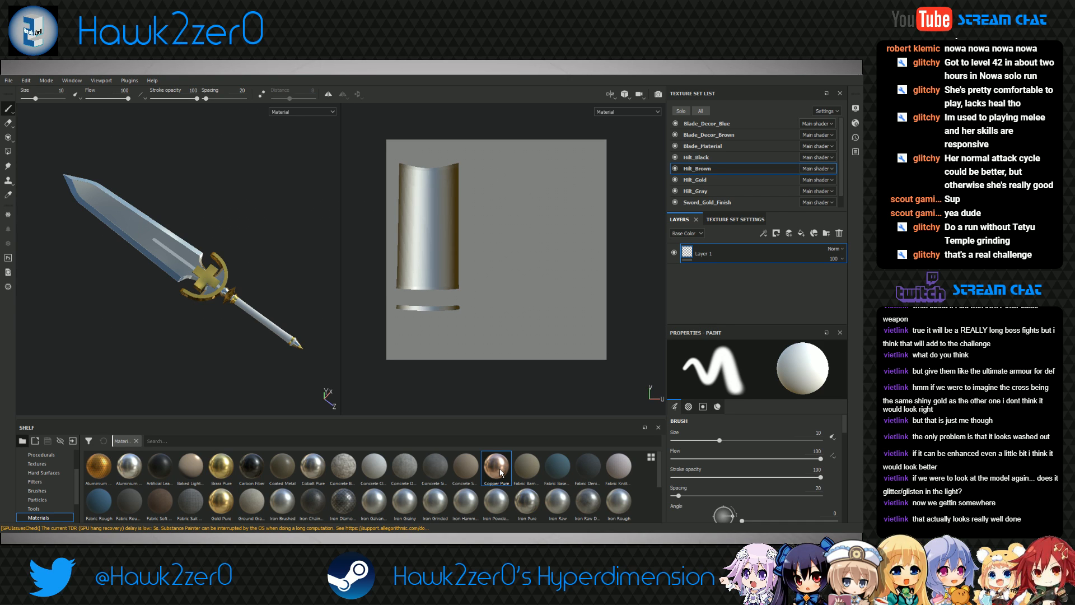
{"action": "scroll", "coordinate": [272, 491], "scroll_direction": "down", "scroll_amount": 2}
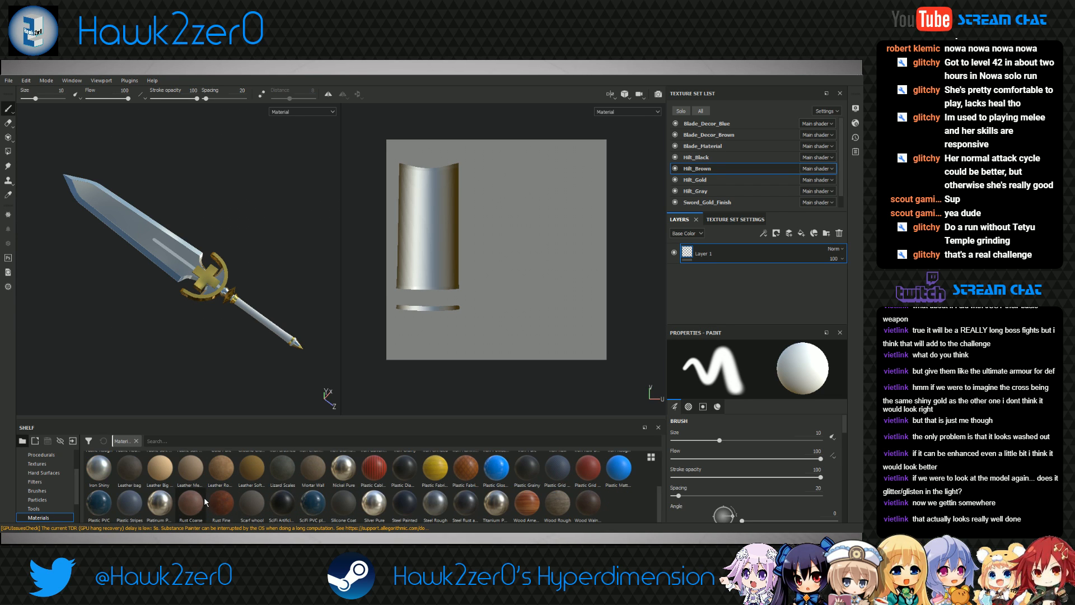
{"action": "left_click_drag", "start_coordinate": [159, 502], "coordinate": [722, 280]}
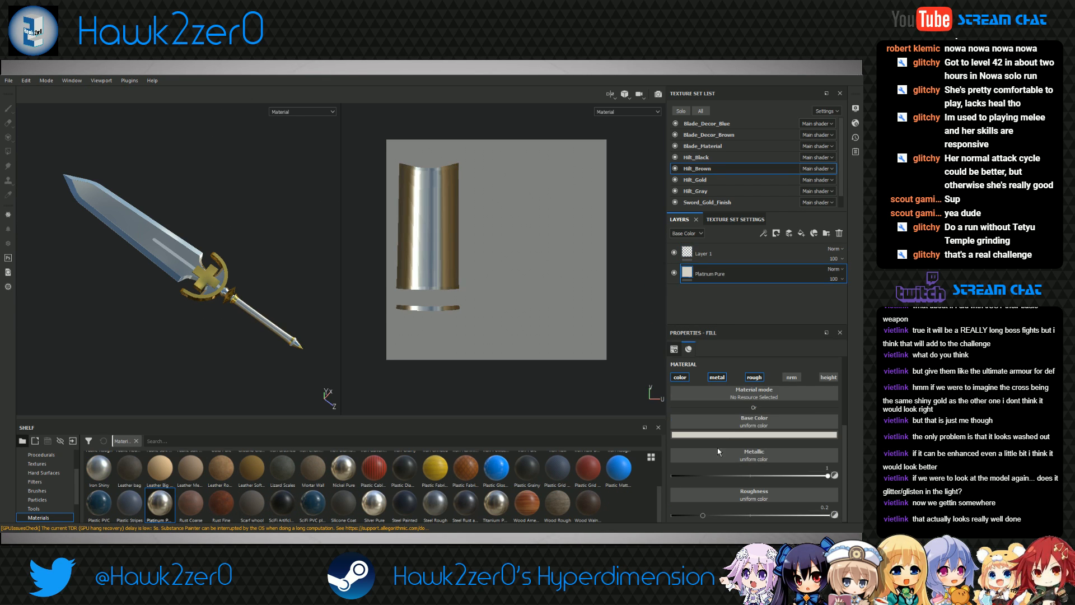
{"action": "left_click", "coordinate": [759, 438]}
{"action": "left_click_drag", "start_coordinate": [745, 460], "coordinate": [782, 499]}
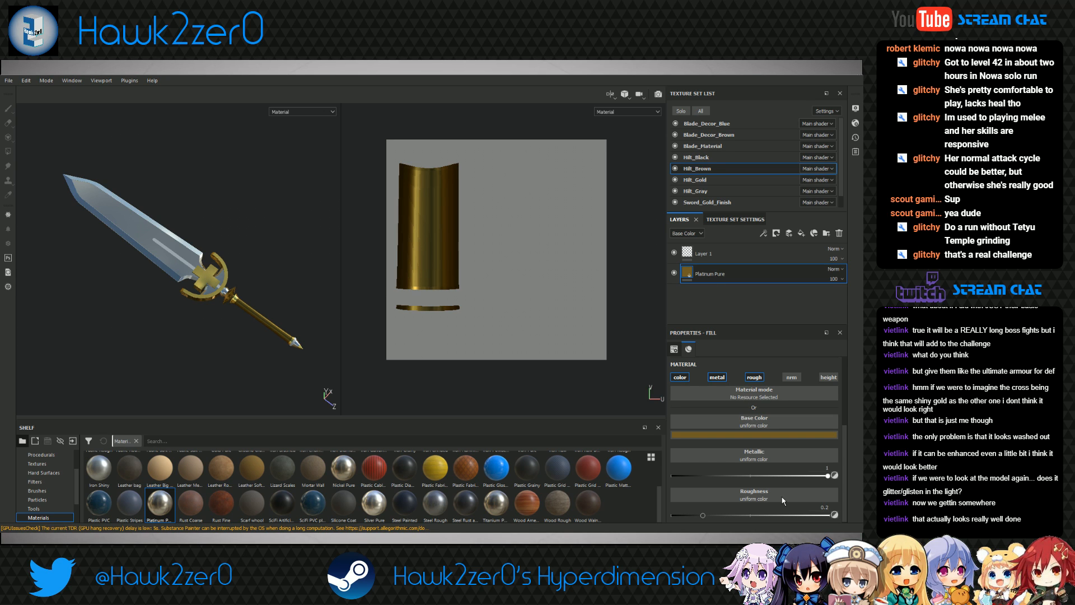
Try a much darker brown base color on the grip's Platinum Pure fill and check it on the hilt
{"action": "scroll", "coordinate": [252, 320], "scroll_direction": "up", "scroll_amount": 5}
{"action": "mouse_move", "coordinate": [255, 320]}
{"action": "left_mouse_down", "text": "alt"}
{"action": "mouse_move", "coordinate": [211, 305]}
{"action": "mouse_move", "coordinate": [224, 289]}
{"action": "mouse_move", "coordinate": [275, 324]}
{"action": "left_mouse_up", "text": "alt"}
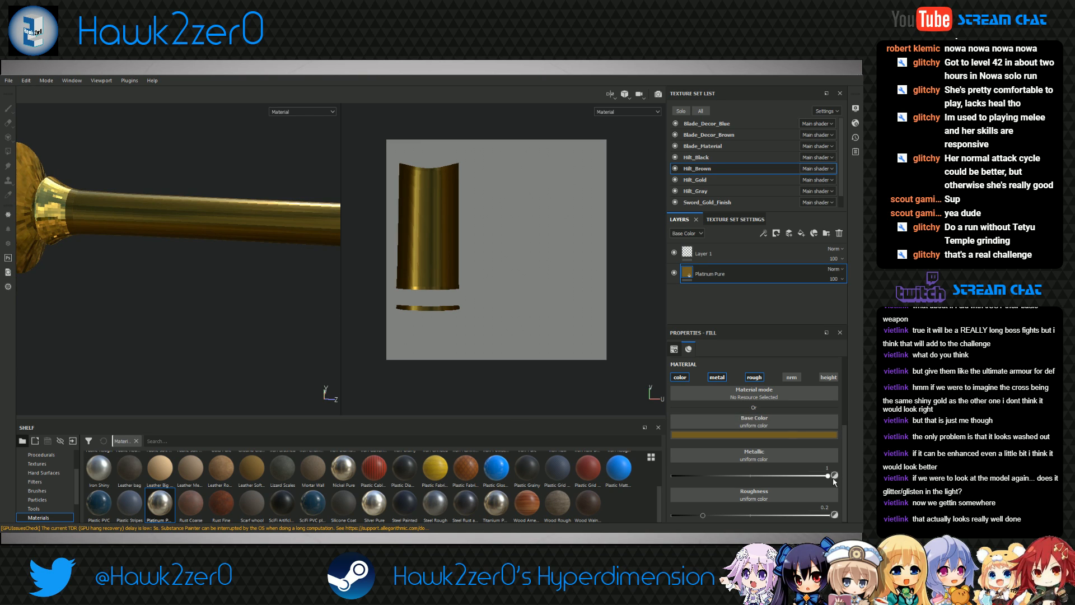
{"action": "left_click_drag", "start_coordinate": [850, 504], "coordinate": [848, 517]}
{"action": "scroll", "coordinate": [168, 311], "scroll_direction": "down", "scroll_amount": 5}
{"action": "left_click_drag", "start_coordinate": [168, 311], "coordinate": [248, 342], "text": "alt"}
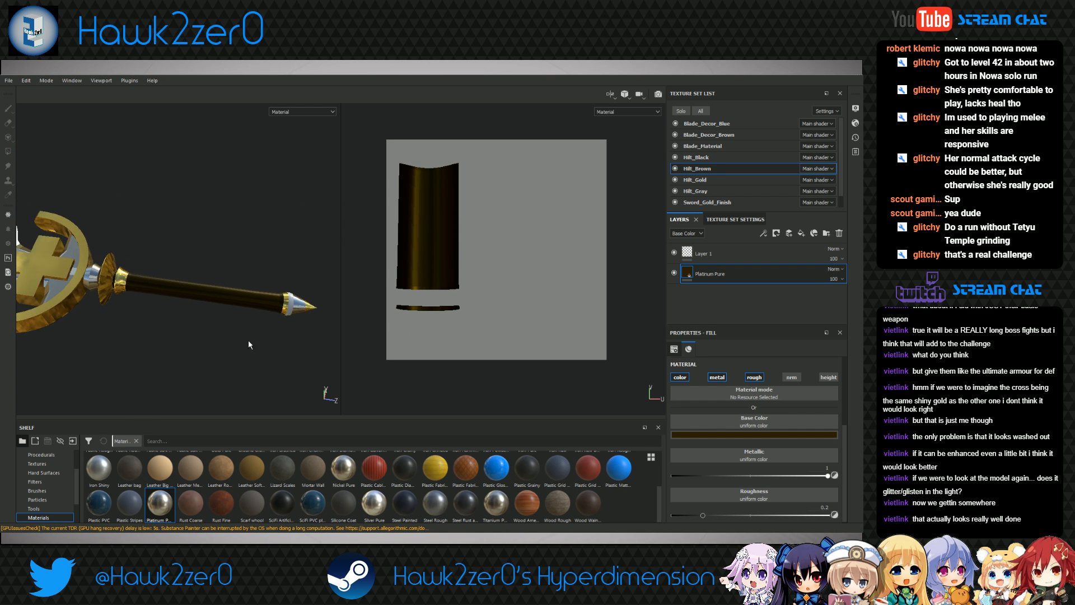
Add a Plastic Fabric Pyramid fill to Hilt_Brown, delete its Platinum Pure layer and set the fabric color to dark reddish brown
{"action": "left_click_drag", "start_coordinate": [465, 468], "coordinate": [733, 268]}
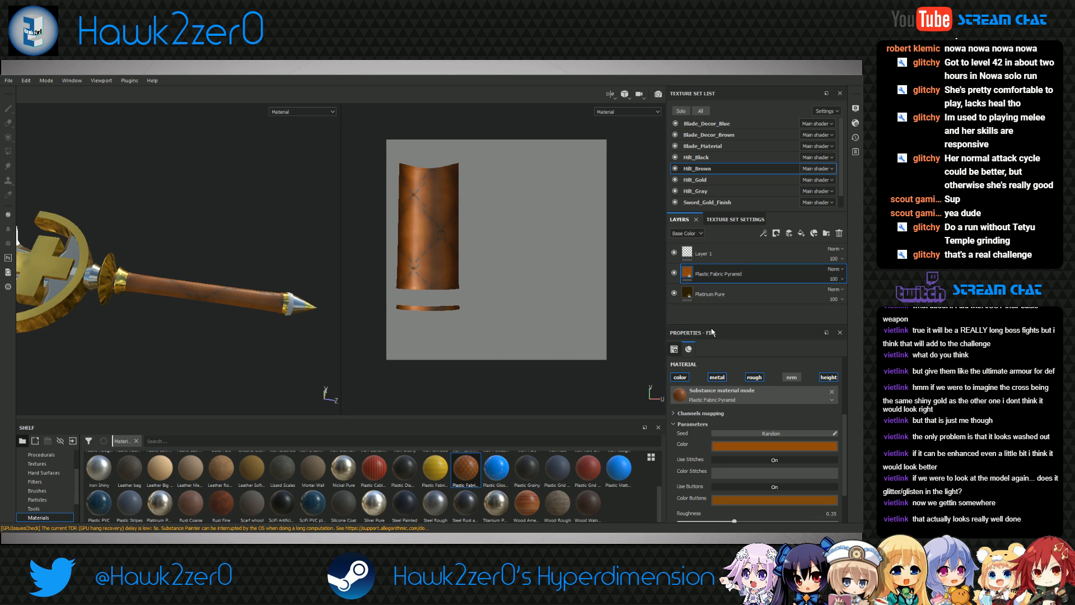
{"action": "left_click", "coordinate": [731, 292]}
{"action": "key", "text": "Delete"}
{"action": "left_click_drag", "start_coordinate": [799, 387], "coordinate": [798, 399]}
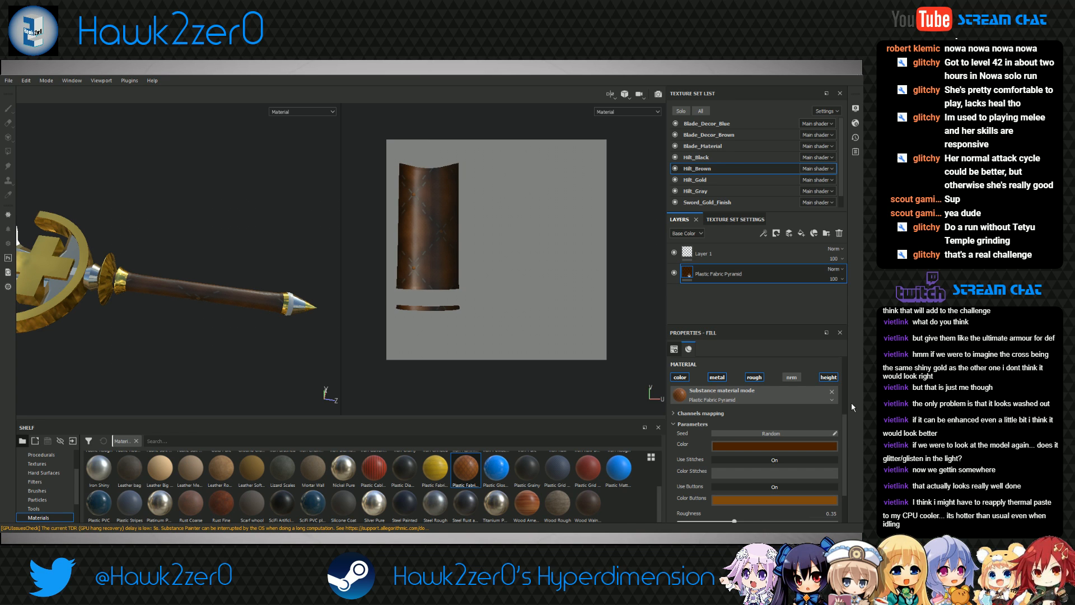
Inspect the dark brown fabric grip from several sides, close up and from farther away
{"action": "left_click_drag", "start_coordinate": [226, 316], "coordinate": [164, 263], "text": "alt"}
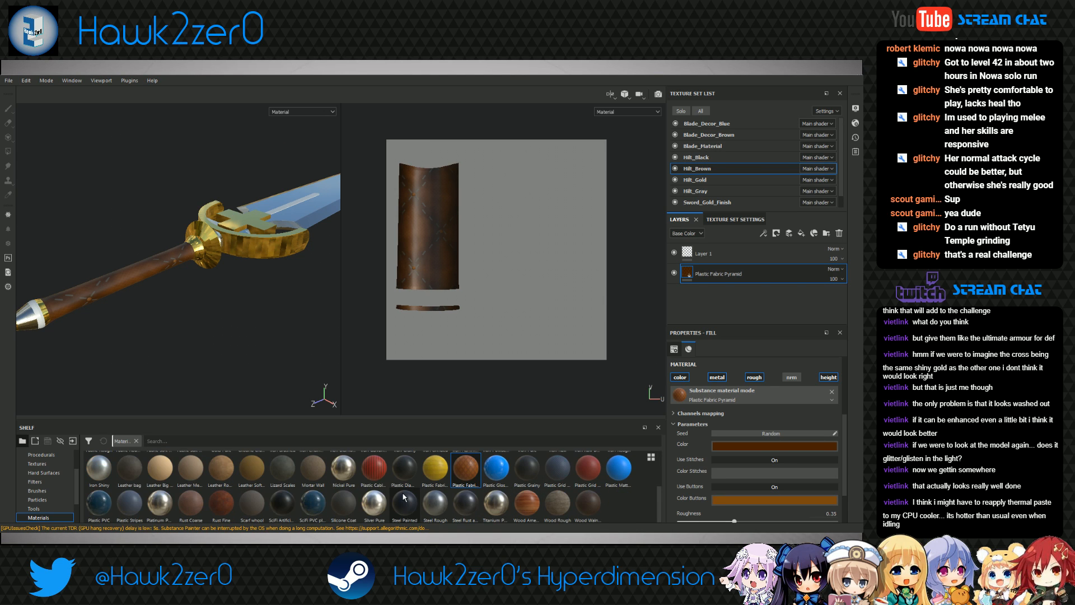
{"action": "left_click_drag", "start_coordinate": [130, 278], "coordinate": [281, 394], "text": "alt"}
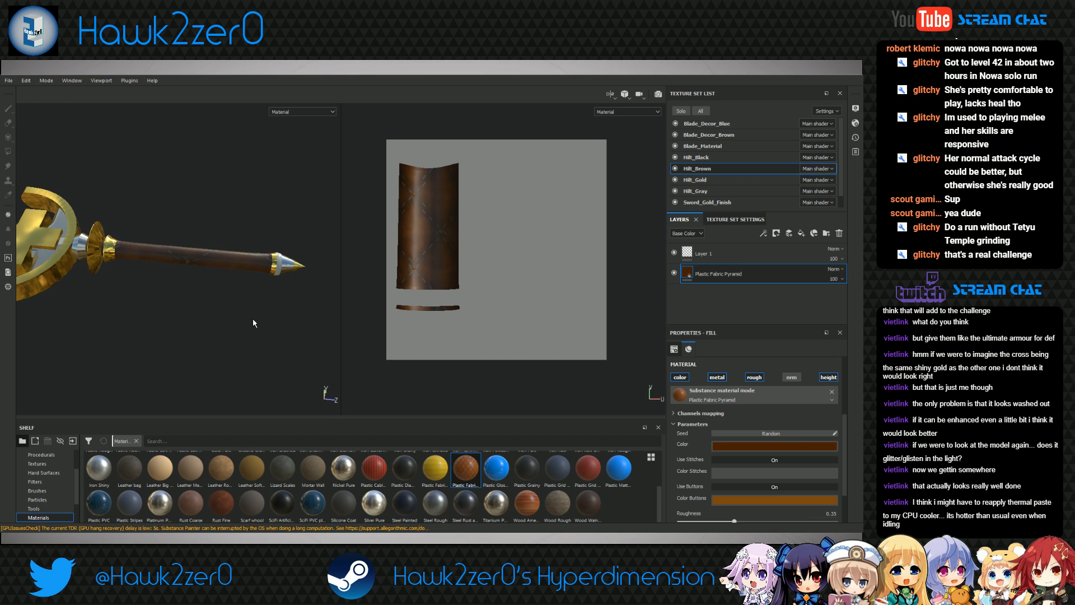
{"action": "middle_click_drag", "start_coordinate": [259, 305], "coordinate": [260, 308], "text": "alt"}
{"action": "left_click_drag", "start_coordinate": [233, 328], "coordinate": [233, 291], "text": "alt"}
{"action": "scroll", "coordinate": [217, 312], "scroll_direction": "down", "scroll_amount": 2}
{"action": "scroll", "coordinate": [217, 311], "scroll_direction": "up", "scroll_amount": 5}
{"action": "middle_click_drag", "start_coordinate": [63, 309], "coordinate": [163, 318], "text": "alt"}
{"action": "left_click_drag", "start_coordinate": [162, 318], "coordinate": [220, 361], "text": "alt"}
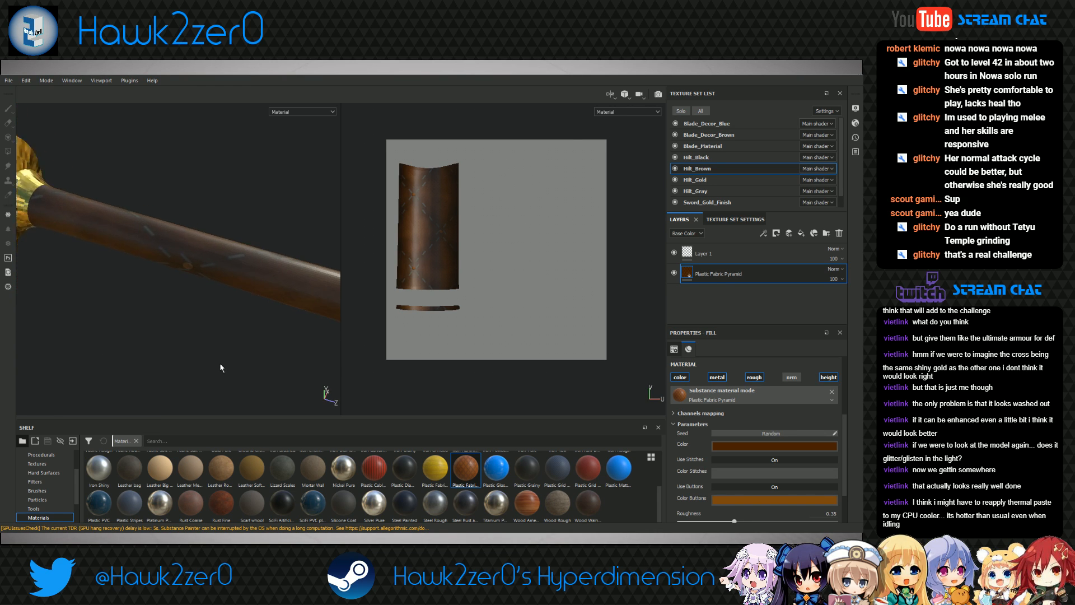
{"action": "scroll", "coordinate": [217, 353], "scroll_direction": "down", "scroll_amount": 8}
{"action": "middle_click_drag", "start_coordinate": [320, 337], "coordinate": [244, 317], "text": "alt"}
{"action": "scroll", "coordinate": [244, 317], "scroll_direction": "down", "scroll_amount": 7}
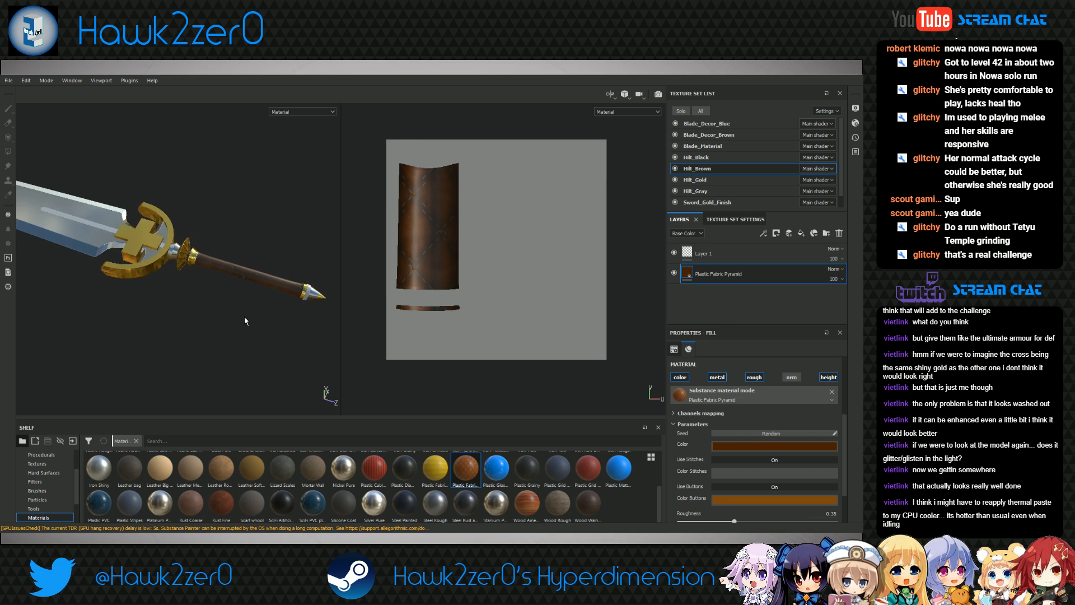
Examine the gold rings and platinum collar between guard and grip up close, and view the whole sword
{"action": "left_click_drag", "start_coordinate": [257, 320], "coordinate": [213, 298], "text": "alt"}
{"action": "left_click_drag", "start_coordinate": [284, 352], "coordinate": [218, 325], "text": "alt"}
{"action": "scroll", "coordinate": [209, 315], "scroll_direction": "down", "scroll_amount": 3}
{"action": "scroll", "coordinate": [208, 312], "scroll_direction": "up", "scroll_amount": 12}
{"action": "middle_click_drag", "start_coordinate": [93, 295], "coordinate": [264, 317], "text": "alt"}
{"action": "middle_click_drag", "start_coordinate": [126, 302], "coordinate": [182, 306], "text": "alt"}
{"action": "left_click_drag", "start_coordinate": [181, 306], "coordinate": [222, 283], "text": "alt"}
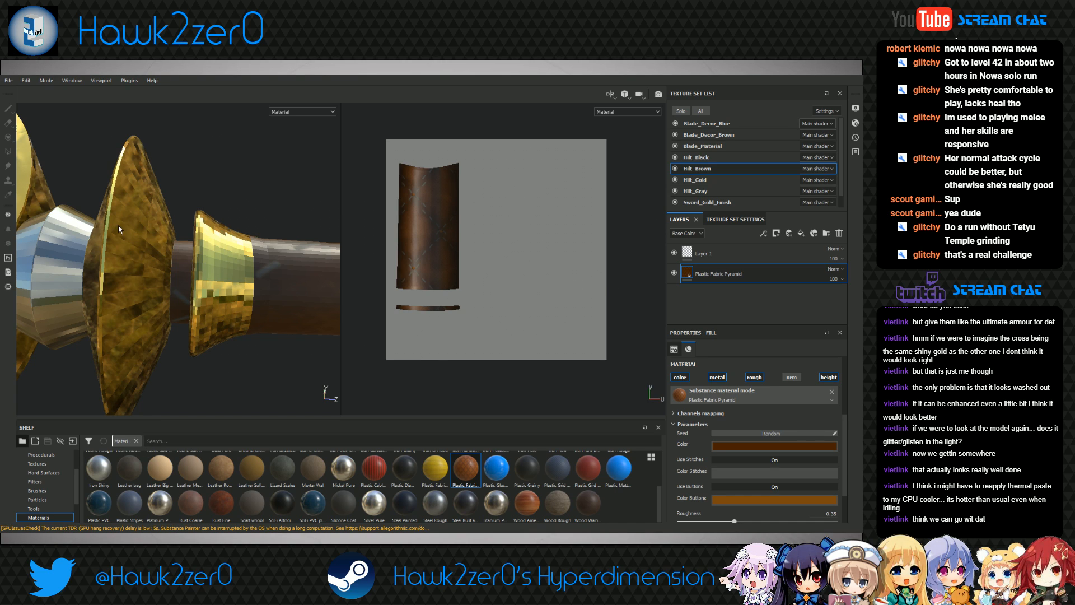
{"action": "left_click", "coordinate": [418, 325]}
{"action": "scroll", "coordinate": [208, 294], "scroll_direction": "down", "scroll_amount": 3}
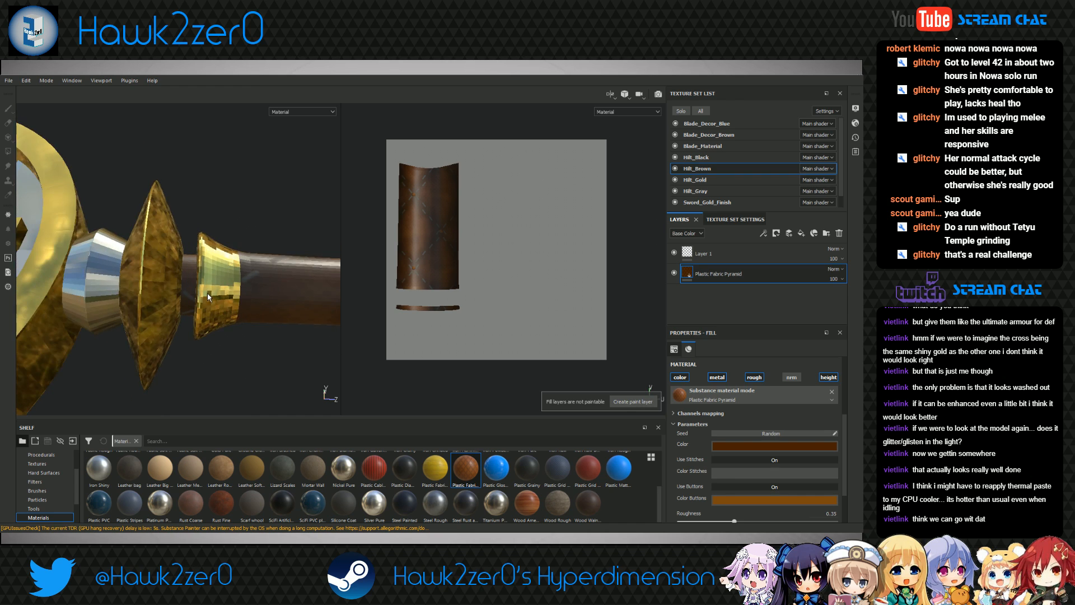
{"action": "scroll", "coordinate": [208, 296], "scroll_direction": "down", "scroll_amount": 9}
{"action": "left_click_drag", "start_coordinate": [270, 321], "coordinate": [221, 322], "text": "alt"}
{"action": "scroll", "coordinate": [208, 322], "scroll_direction": "down", "scroll_amount": 5}
{"action": "scroll", "coordinate": [234, 327], "scroll_direction": "down", "scroll_amount": 3}
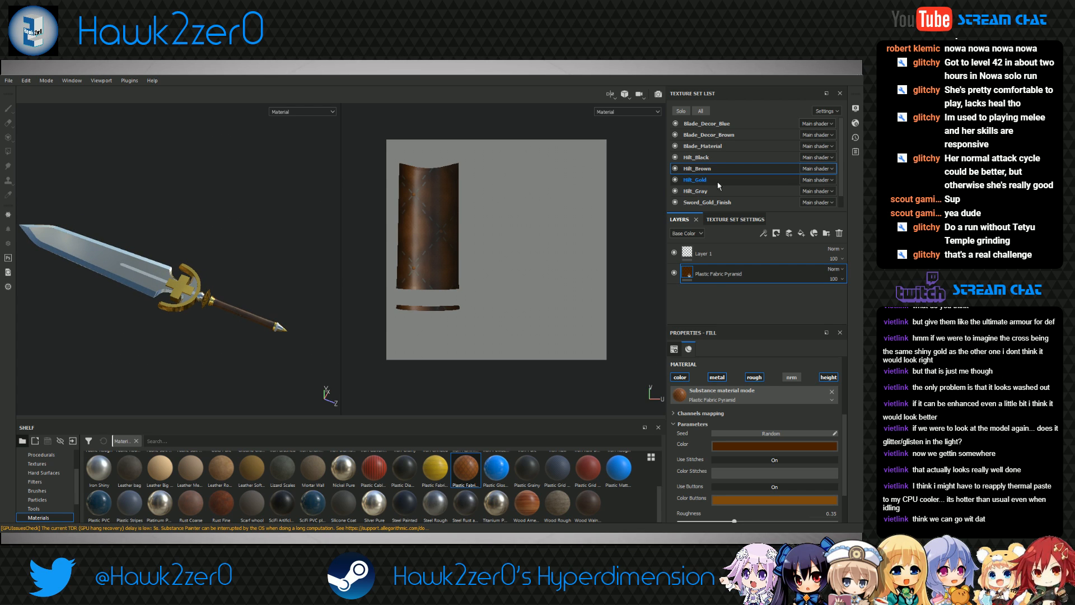
Add a Platinum Pure fill below Layer 1 in the Hilt_Black texture set and set its base color to black
{"action": "left_click", "coordinate": [714, 159]}
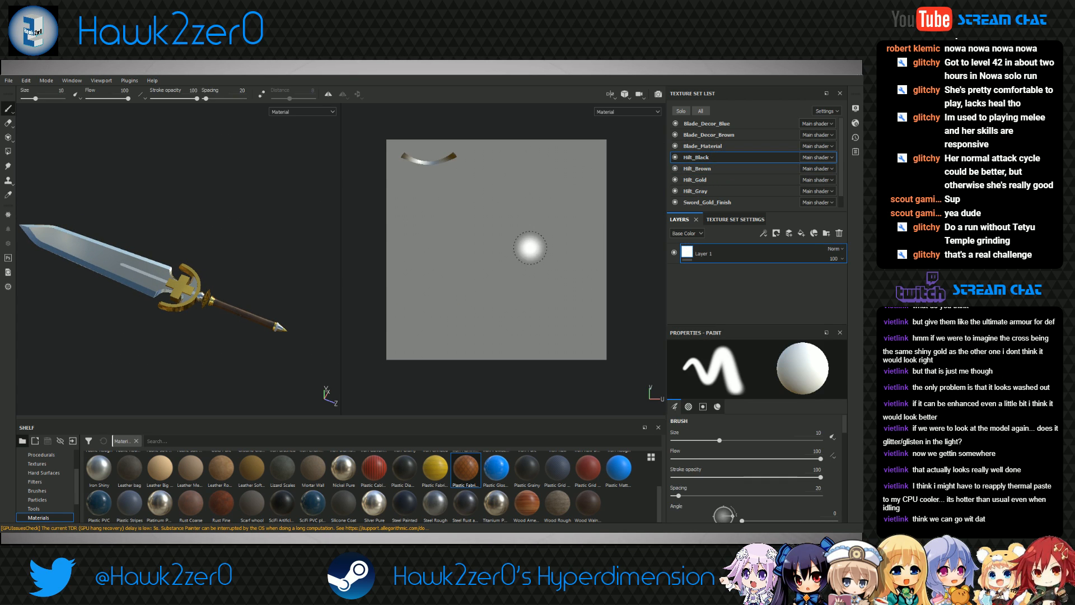
{"action": "left_click_drag", "start_coordinate": [159, 502], "coordinate": [734, 291]}
{"action": "left_click", "coordinate": [761, 436]}
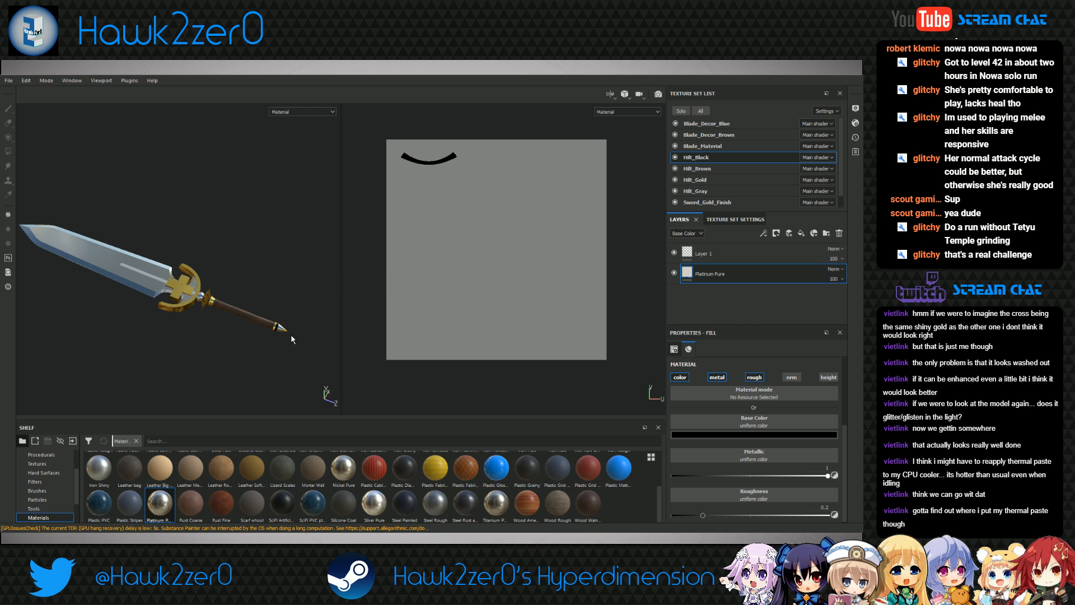
Check the hilt's end and the complete sword from above, and render it in Iray
{"action": "left_click_drag", "start_coordinate": [291, 336], "coordinate": [298, 322], "text": "alt"}
{"action": "middle_click_drag", "start_coordinate": [298, 322], "coordinate": [263, 300], "text": "alt"}
{"action": "scroll", "coordinate": [252, 300], "scroll_direction": "down", "scroll_amount": 2}
{"action": "scroll", "coordinate": [253, 301], "scroll_direction": "up", "scroll_amount": 2}
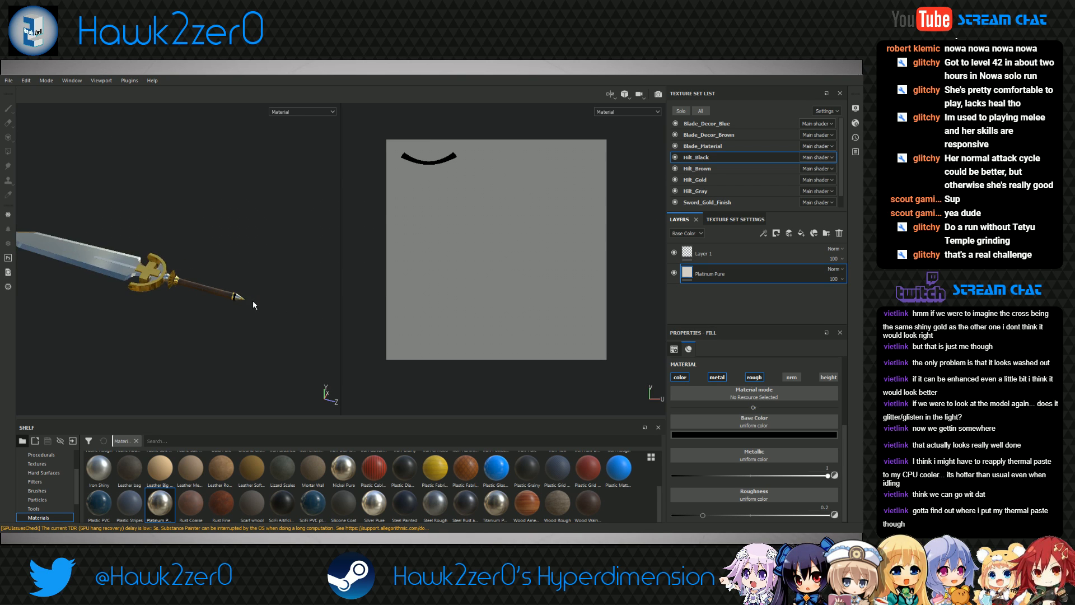
{"action": "scroll", "coordinate": [253, 304], "scroll_direction": "up", "scroll_amount": 5}
{"action": "left_click_drag", "start_coordinate": [250, 340], "coordinate": [224, 305], "text": "alt"}
{"action": "scroll", "coordinate": [221, 328], "scroll_direction": "down", "scroll_amount": 6}
{"action": "middle_click_drag", "start_coordinate": [224, 305], "coordinate": [242, 332], "text": "alt"}
{"action": "mouse_move", "coordinate": [242, 331]}
{"action": "left_mouse_down", "text": "alt"}
{"action": "mouse_move", "coordinate": [225, 348]}
{"action": "mouse_move", "coordinate": [252, 331]}
{"action": "left_mouse_up", "text": "alt"}
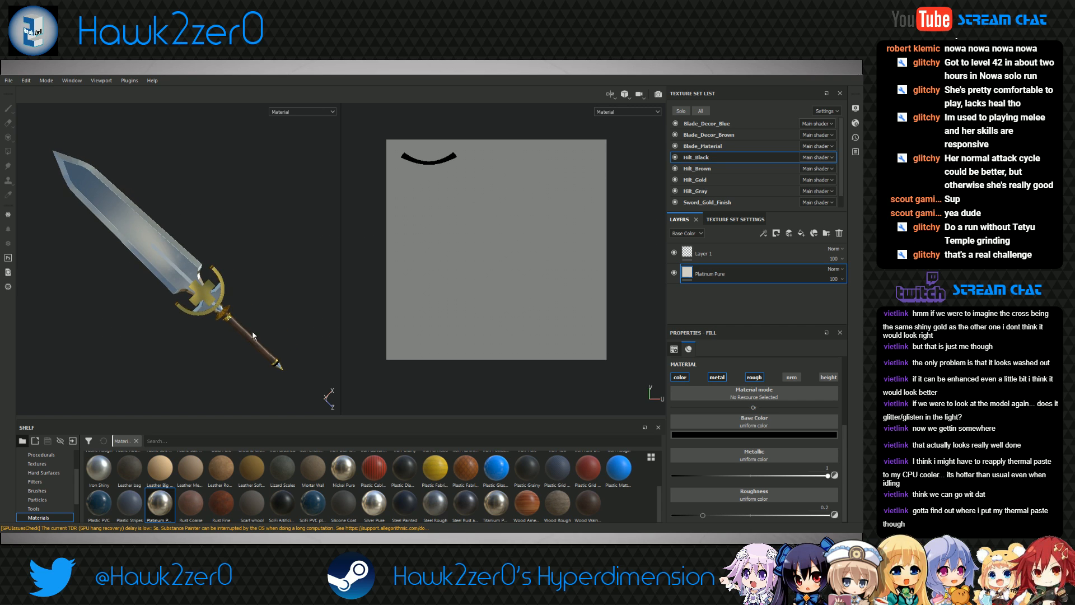
{"action": "left_click", "coordinate": [658, 94]}
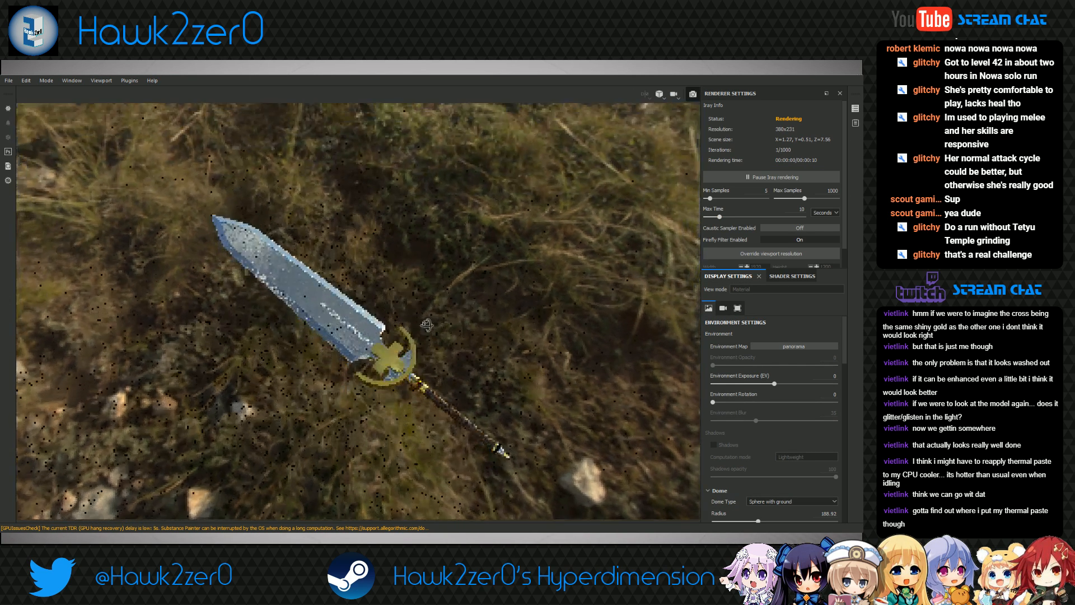
Examine the Iray-rendered sword from several angles and return to the painting view to look over the whole sword
{"action": "left_click_drag", "start_coordinate": [427, 325], "coordinate": [485, 392], "text": "alt"}
{"action": "middle_click_drag", "start_coordinate": [448, 420], "coordinate": [465, 374], "text": "alt"}
{"action": "left_click_drag", "start_coordinate": [467, 392], "coordinate": [434, 408], "text": "alt"}
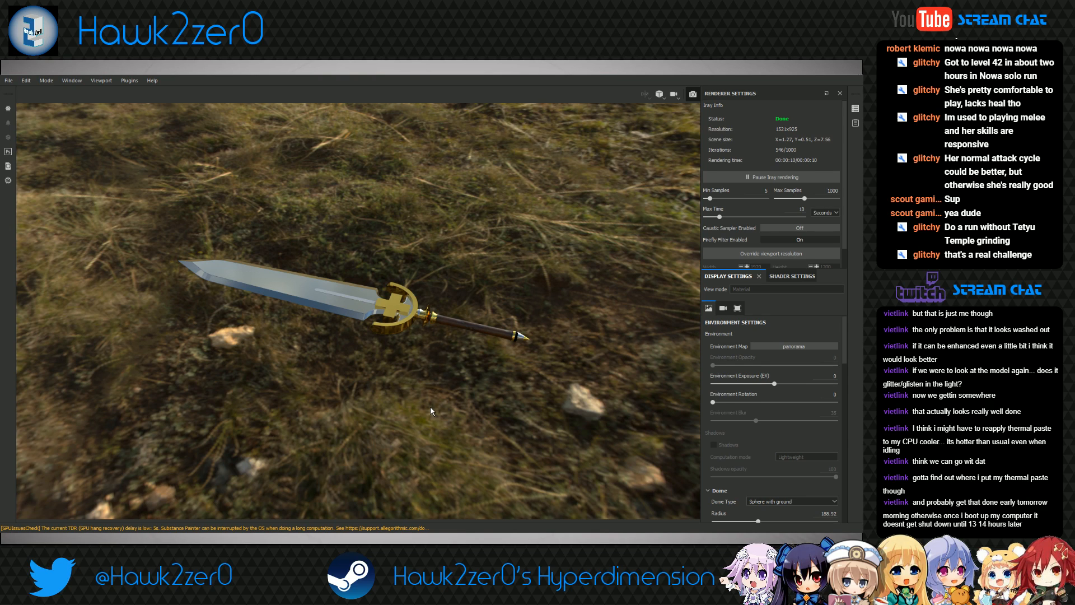
{"action": "left_click_drag", "start_coordinate": [403, 347], "coordinate": [425, 361], "text": "alt"}
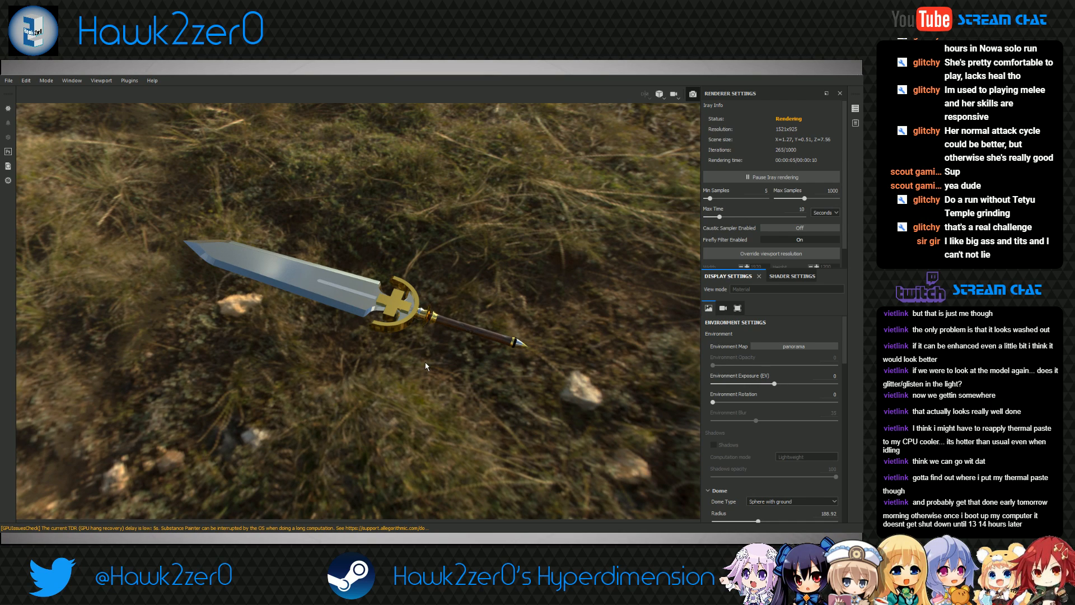
{"action": "left_click_drag", "start_coordinate": [425, 362], "coordinate": [142, 360], "text": "alt"}
{"action": "left_click_drag", "start_coordinate": [380, 380], "coordinate": [499, 319], "text": "alt"}
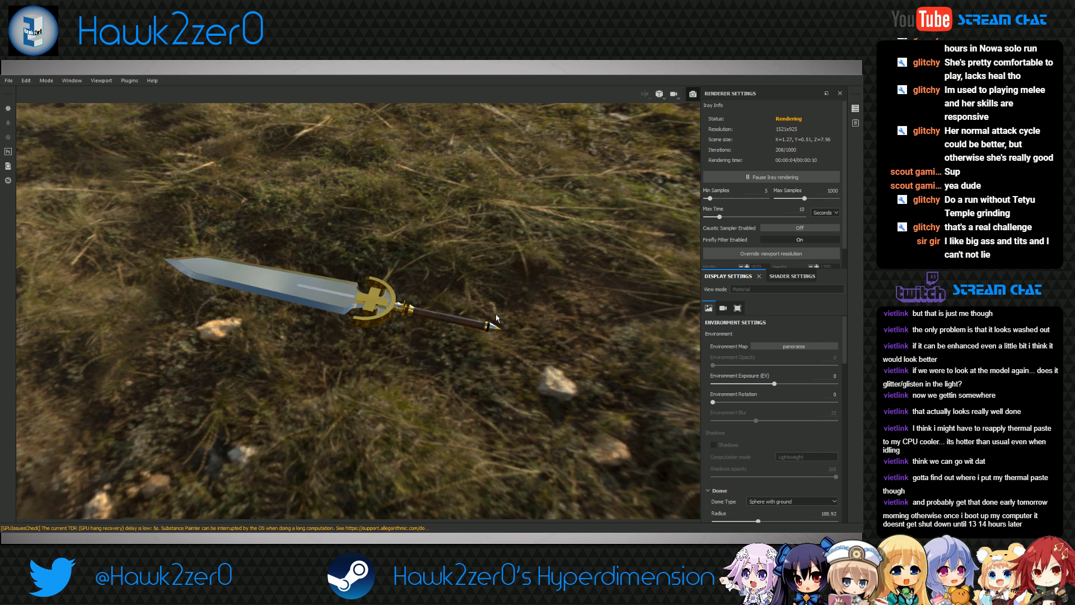
{"action": "left_click_drag", "start_coordinate": [496, 318], "coordinate": [465, 386], "text": "alt"}
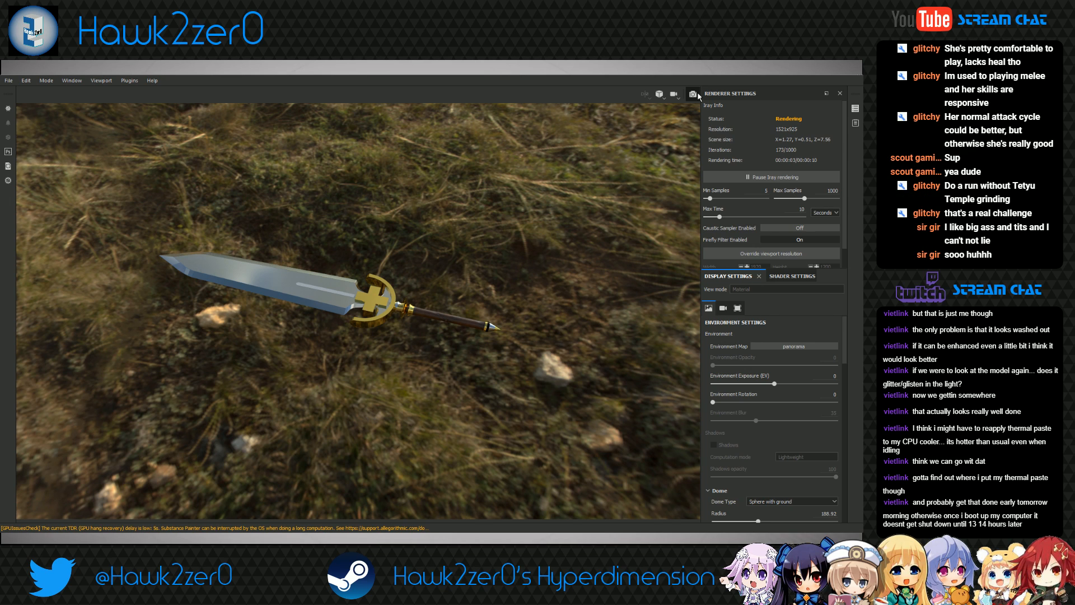
{"action": "left_click", "coordinate": [696, 94]}
{"action": "left_click_drag", "start_coordinate": [236, 288], "coordinate": [241, 305], "text": "alt"}
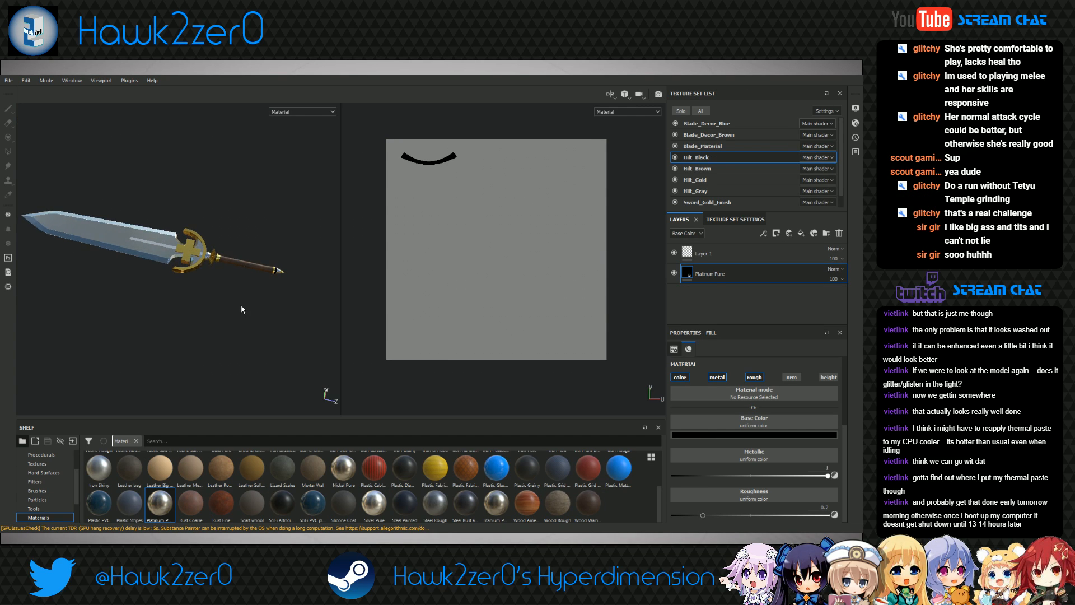
{"action": "middle_click_drag", "start_coordinate": [241, 304], "coordinate": [258, 318], "text": "alt"}
{"action": "scroll", "coordinate": [257, 318], "scroll_direction": "up", "scroll_amount": 1}
{"action": "left_click_drag", "start_coordinate": [257, 317], "coordinate": [236, 301], "text": "alt"}
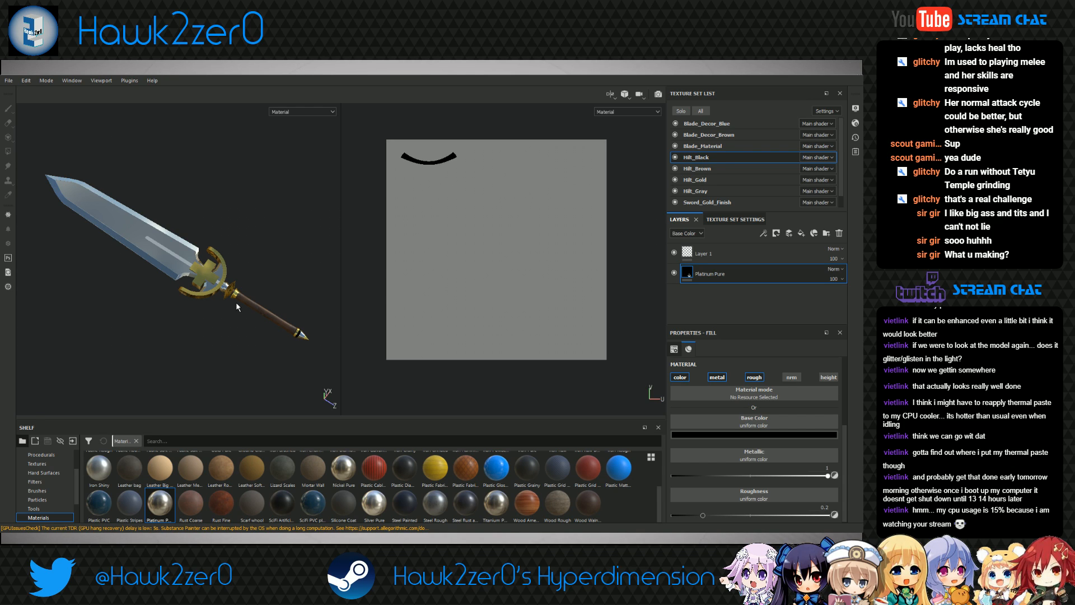
Darken the Platinum Pure fill's base color to a mid gray in the Hilt_Gray texture set and set its roughness to 0.0511
{"action": "left_click", "coordinate": [720, 169]}
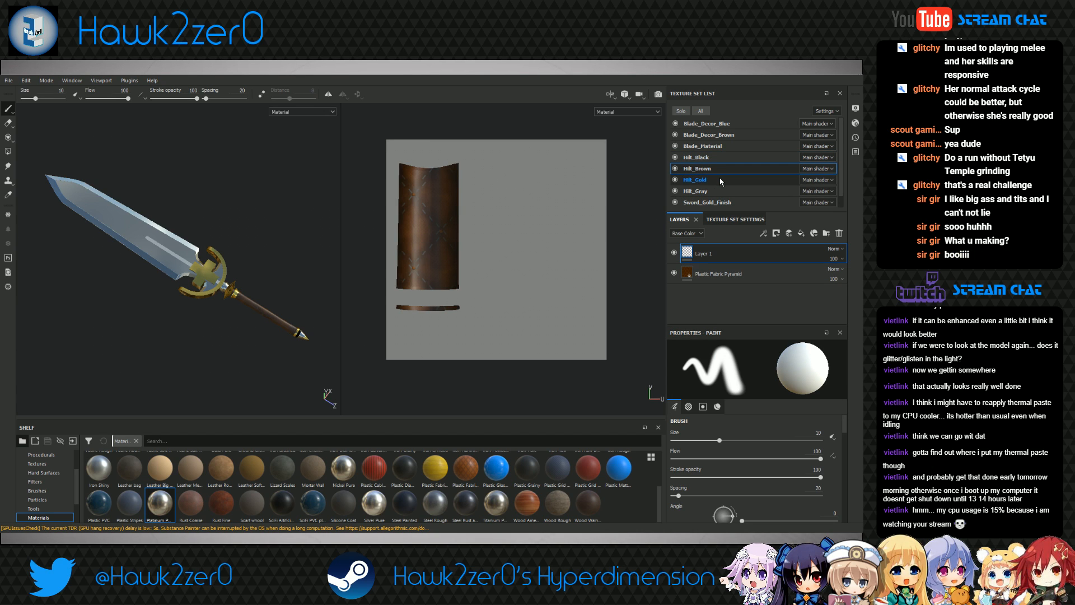
{"action": "left_click", "coordinate": [722, 180]}
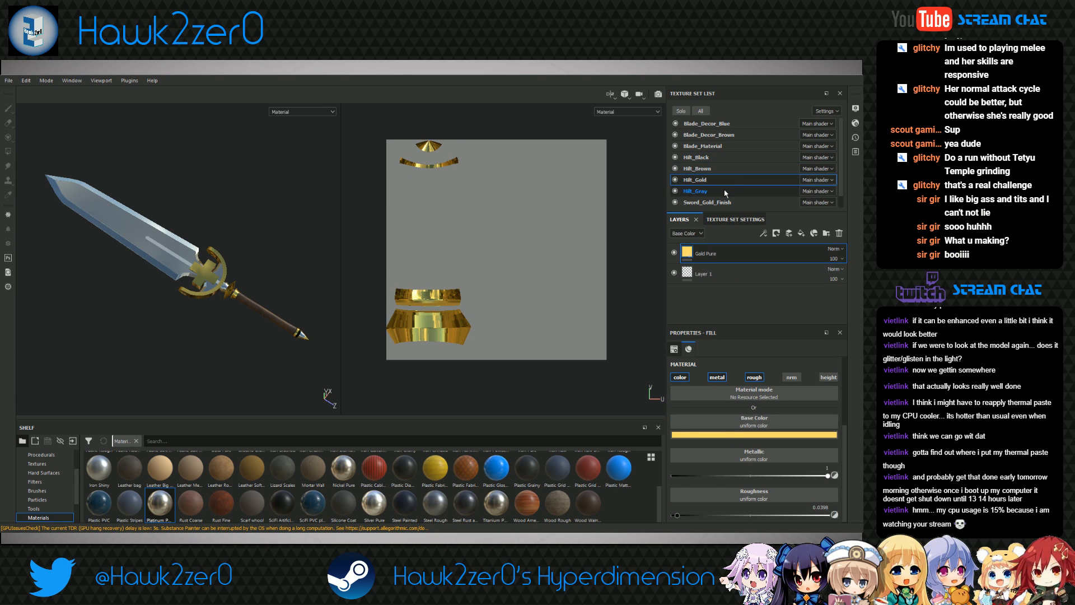
{"action": "left_click", "coordinate": [726, 193]}
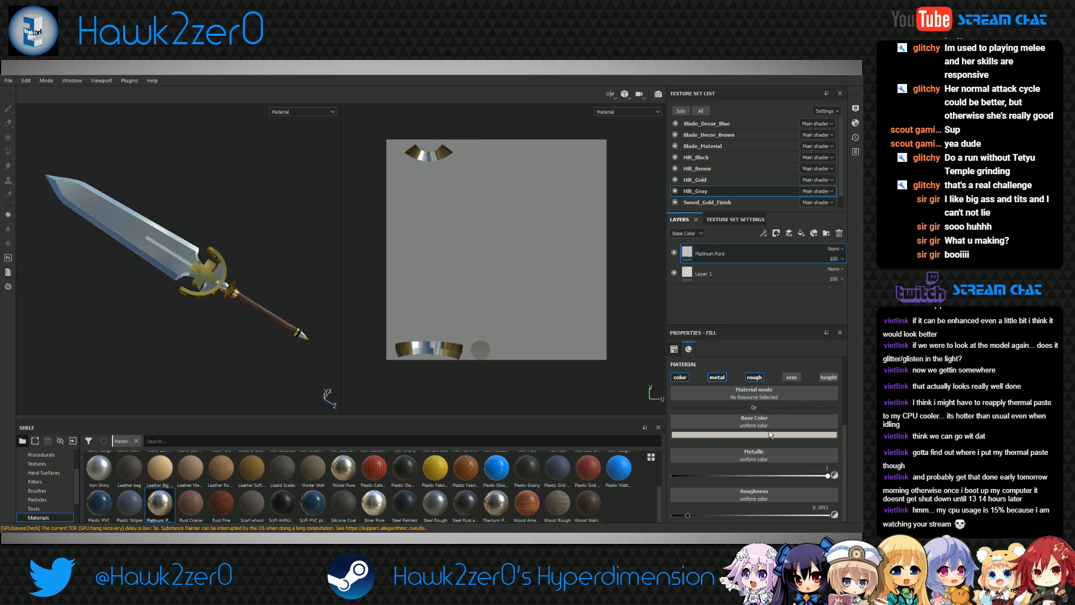
{"action": "left_click_drag", "start_coordinate": [856, 465], "coordinate": [858, 492]}
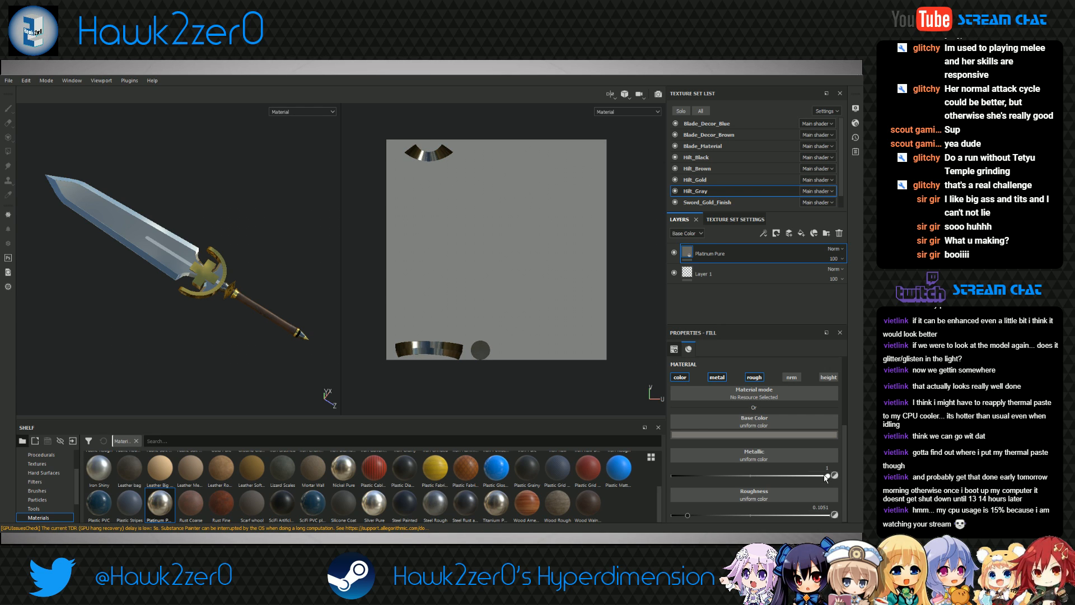
{"action": "left_click_drag", "start_coordinate": [688, 515], "coordinate": [679, 514]}
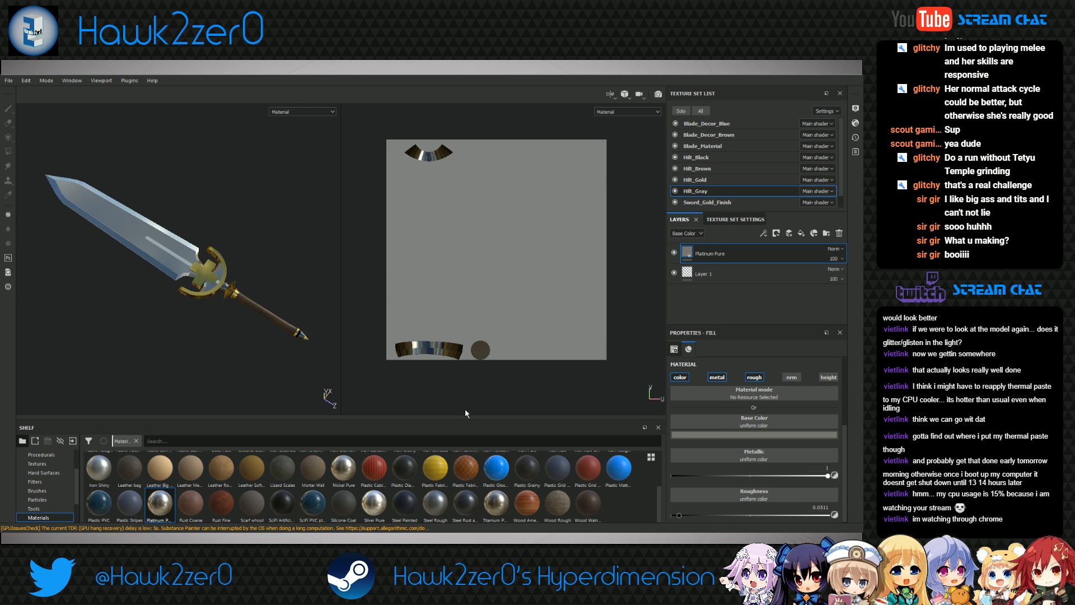
Add a Platinum Pure fill below Layer 1 in the Blade_Decor_Brown texture set
{"action": "left_click_drag", "start_coordinate": [237, 307], "coordinate": [237, 345], "text": "alt"}
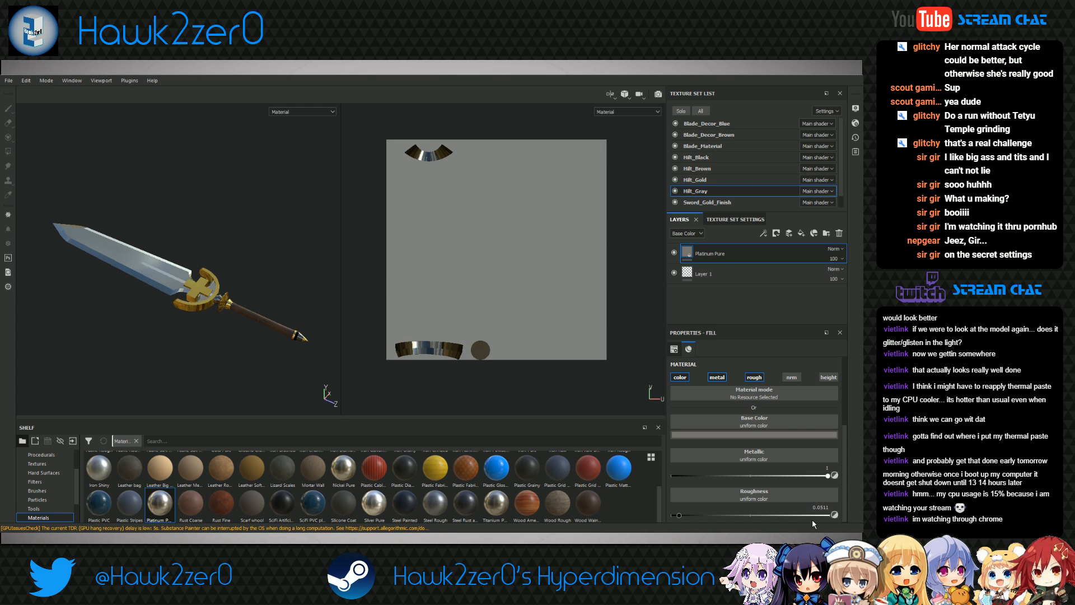
{"action": "left_click_drag", "start_coordinate": [204, 348], "coordinate": [232, 328], "text": "alt"}
{"action": "left_click_drag", "start_coordinate": [210, 287], "coordinate": [217, 305], "text": "alt"}
{"action": "scroll", "coordinate": [242, 324], "scroll_direction": "down", "scroll_amount": 3}
{"action": "scroll", "coordinate": [242, 323], "scroll_direction": "up", "scroll_amount": 7}
{"action": "middle_click_drag", "start_coordinate": [189, 317], "coordinate": [267, 351], "text": "alt"}
{"action": "left_click", "coordinate": [723, 135]}
{"action": "left_click_drag", "start_coordinate": [206, 319], "coordinate": [202, 338], "text": "alt"}
{"action": "middle_click_drag", "start_coordinate": [225, 328], "coordinate": [242, 293], "text": "alt"}
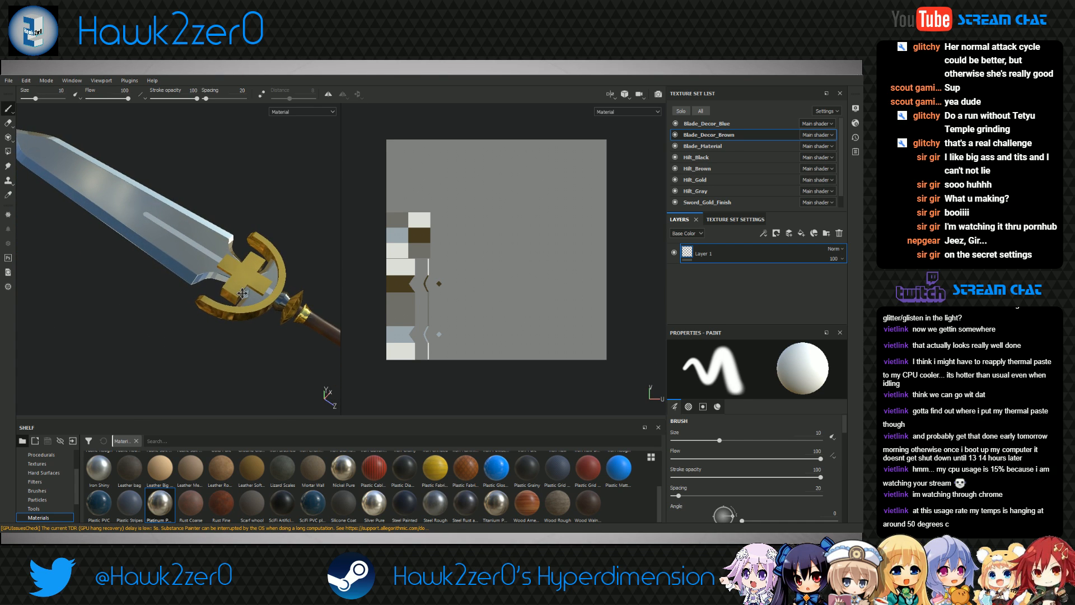
{"action": "left_click_drag", "start_coordinate": [149, 298], "coordinate": [173, 319], "text": "alt"}
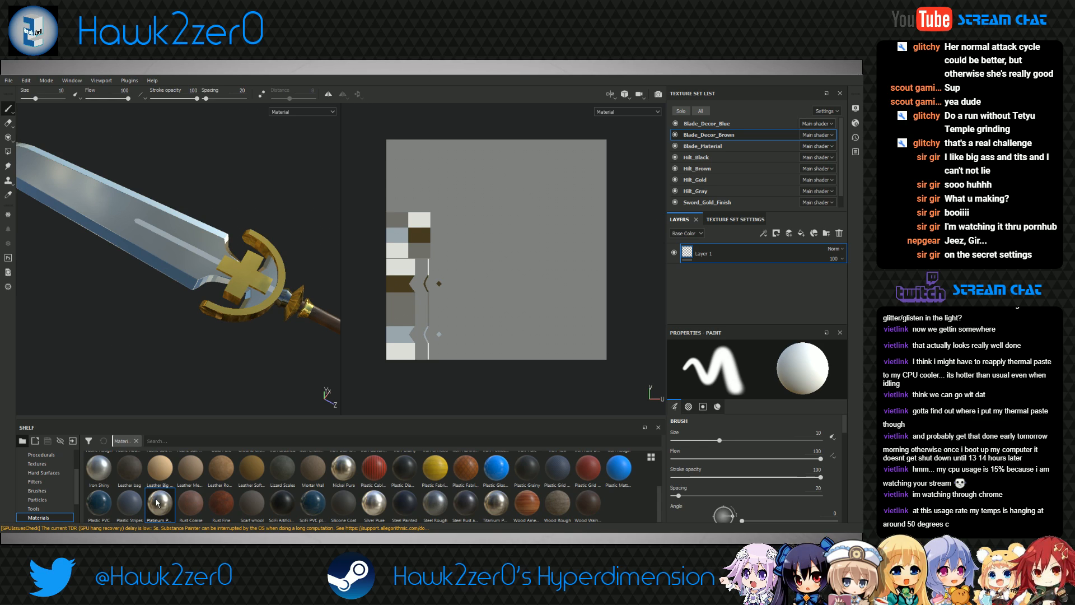
{"action": "left_click_drag", "start_coordinate": [156, 503], "coordinate": [177, 509]}
{"action": "left_click_drag", "start_coordinate": [713, 325], "coordinate": [711, 305]}
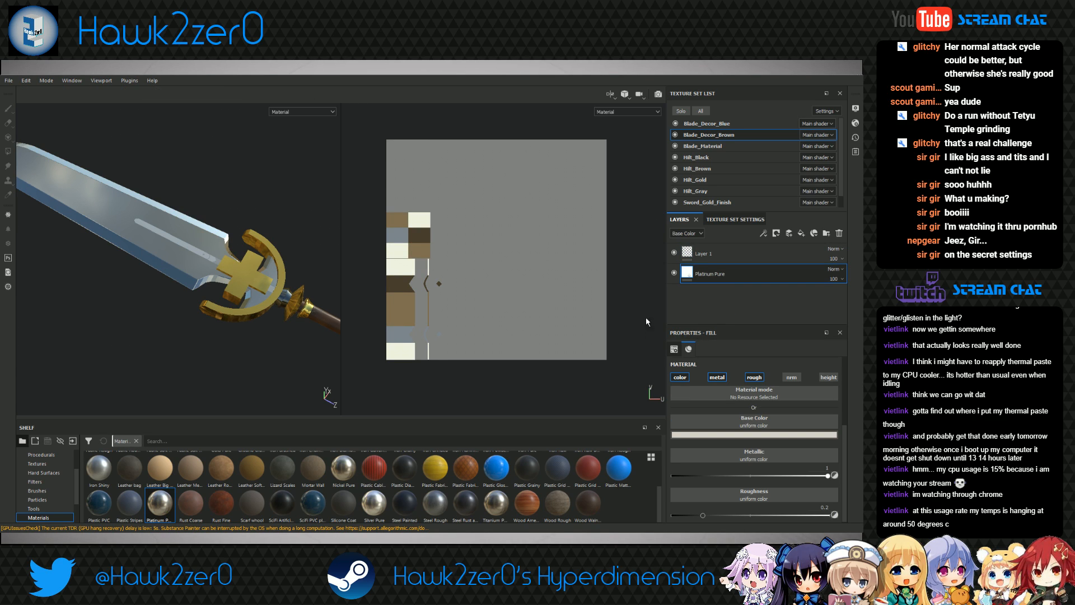
Set the base color of the Blade_Decor_Brown fill to a dark golden brown
{"action": "left_click", "coordinate": [778, 433]}
{"action": "left_click_drag", "start_coordinate": [789, 487], "coordinate": [849, 496]}
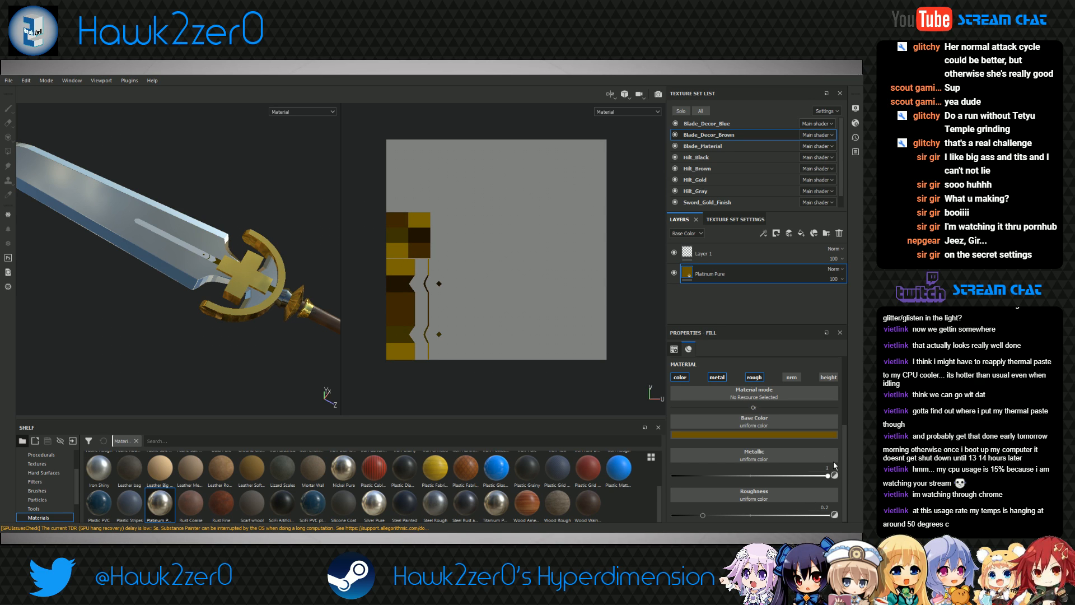
{"action": "middle_click_drag", "start_coordinate": [292, 353], "coordinate": [257, 342], "text": "alt"}
{"action": "left_click_drag", "start_coordinate": [250, 343], "coordinate": [249, 369], "text": "alt"}
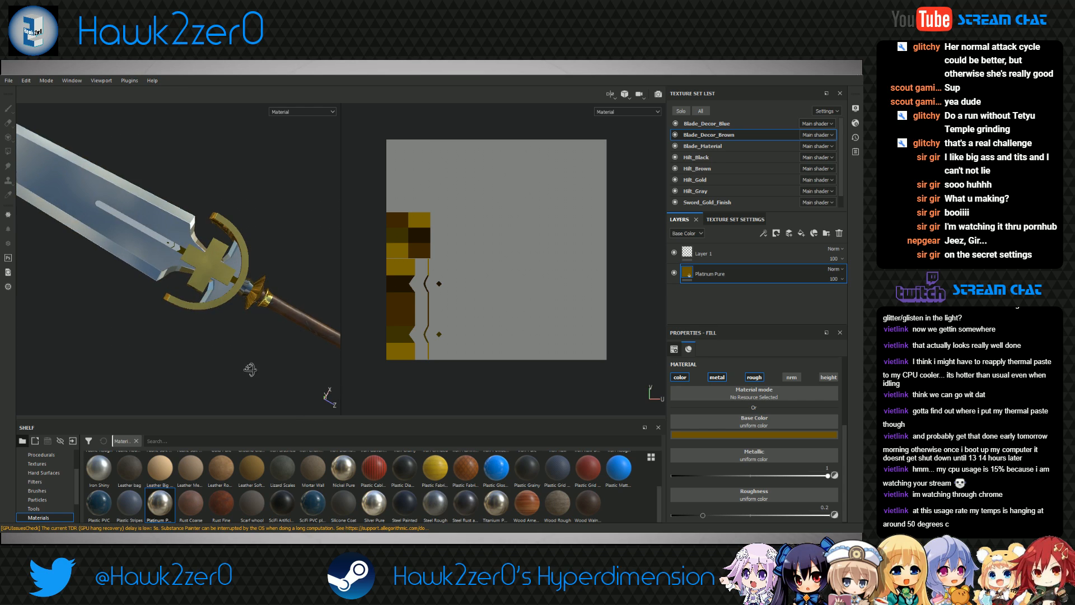
{"action": "left_click", "coordinate": [760, 436]}
{"action": "mouse_move", "coordinate": [846, 497]}
{"action": "left_mouse_down"}
{"action": "mouse_move", "coordinate": [846, 465]}
{"action": "mouse_move", "coordinate": [847, 521]}
{"action": "mouse_move", "coordinate": [843, 508]}
{"action": "left_mouse_up"}
{"action": "scroll", "coordinate": [205, 285], "scroll_direction": "down", "scroll_amount": 5}
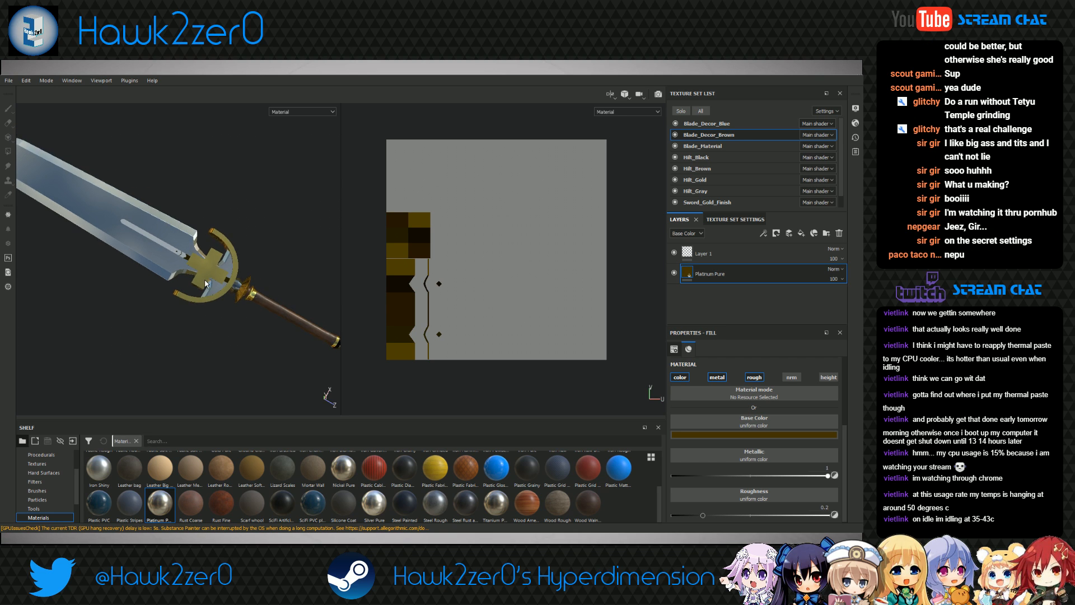
Fine-tune the dark brown base color of the Blade_Decor_Brown fill while comparing it with the decoration beside the gold cross
{"action": "scroll", "coordinate": [205, 285], "scroll_direction": "up", "scroll_amount": 8}
{"action": "scroll", "coordinate": [205, 284], "scroll_direction": "up", "scroll_amount": 3}
{"action": "left_click_drag", "start_coordinate": [205, 284], "coordinate": [288, 289], "text": "alt"}
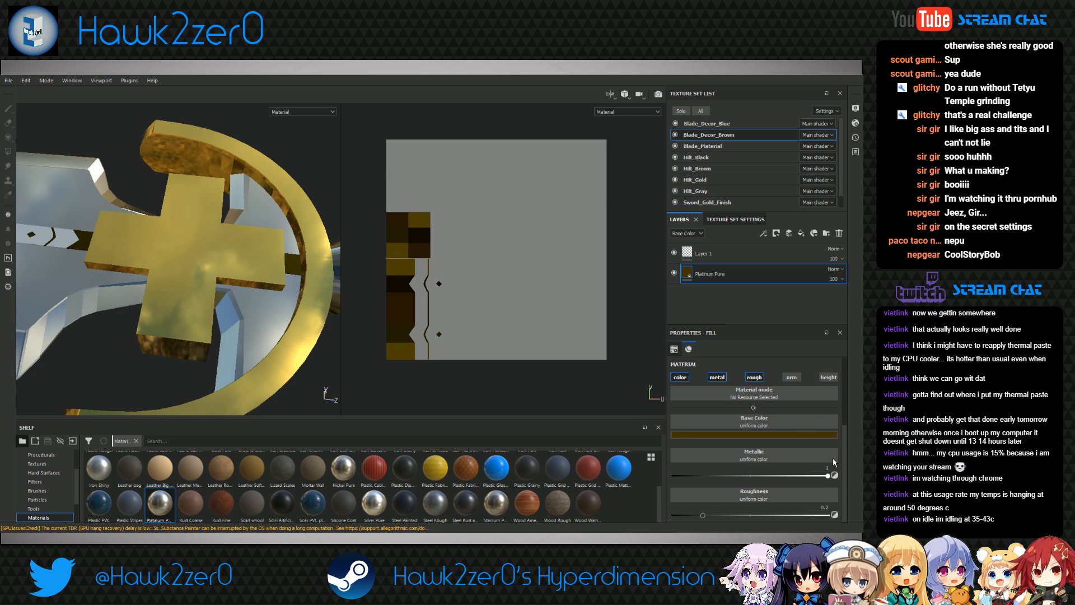
{"action": "left_click_drag", "start_coordinate": [849, 479], "coordinate": [847, 514]}
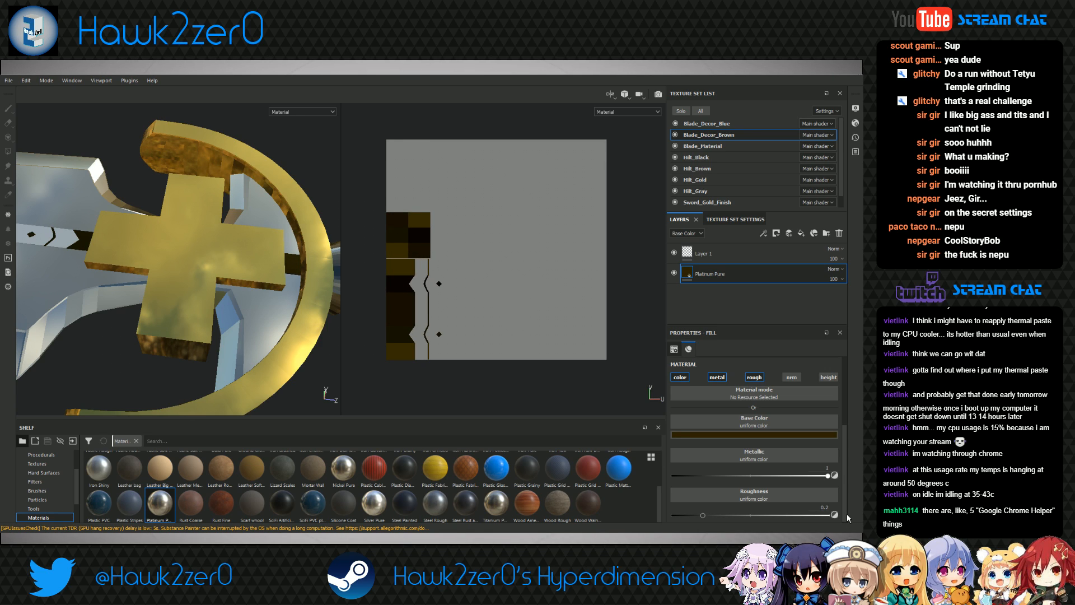
{"action": "left_click_drag", "start_coordinate": [807, 517], "coordinate": [809, 512]}
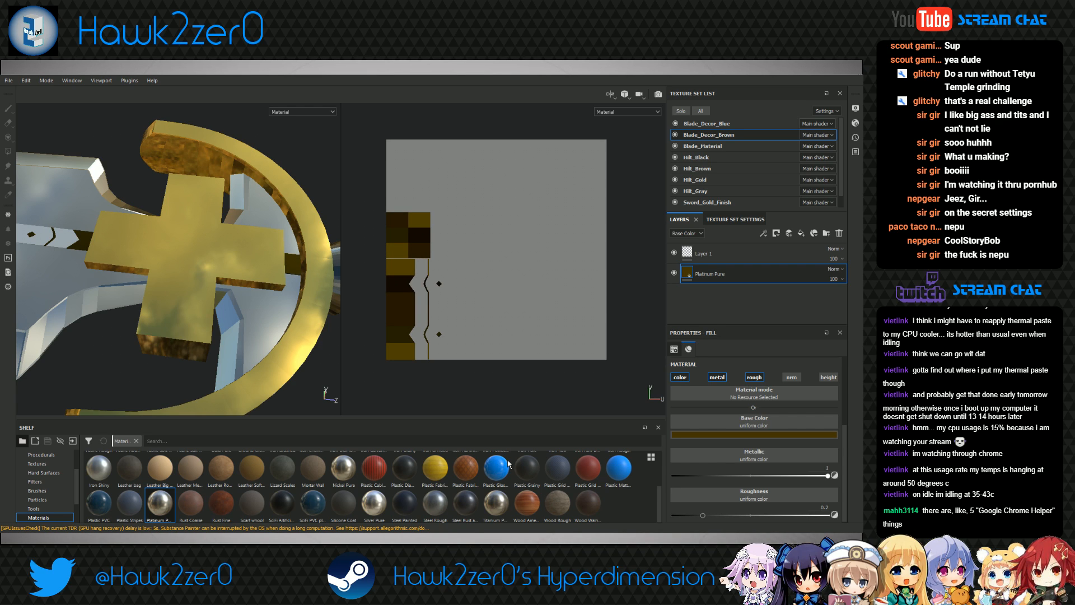
Inspect the blade's brown decoration close up and from farther away, trying a lower metallic value
{"action": "mouse_move", "coordinate": [360, 363]}
{"action": "left_mouse_down", "text": "alt"}
{"action": "mouse_move", "coordinate": [331, 363]}
{"action": "mouse_move", "coordinate": [364, 358]}
{"action": "left_mouse_up", "text": "alt"}
{"action": "scroll", "coordinate": [222, 368], "scroll_direction": "up", "scroll_amount": 2}
{"action": "scroll", "coordinate": [222, 368], "scroll_direction": "down", "scroll_amount": 5}
{"action": "mouse_move", "coordinate": [237, 373]}
{"action": "left_mouse_down", "text": "alt"}
{"action": "mouse_move", "coordinate": [234, 337]}
{"action": "mouse_move", "coordinate": [210, 380]}
{"action": "mouse_move", "coordinate": [182, 351]}
{"action": "mouse_move", "coordinate": [257, 288]}
{"action": "mouse_move", "coordinate": [194, 329]}
{"action": "mouse_move", "coordinate": [246, 297]}
{"action": "mouse_move", "coordinate": [157, 322]}
{"action": "left_mouse_up", "text": "alt"}
{"action": "scroll", "coordinate": [190, 343], "scroll_direction": "up", "scroll_amount": 6}
{"action": "scroll", "coordinate": [192, 331], "scroll_direction": "up", "scroll_amount": 5}
{"action": "scroll", "coordinate": [165, 323], "scroll_direction": "down", "scroll_amount": 5}
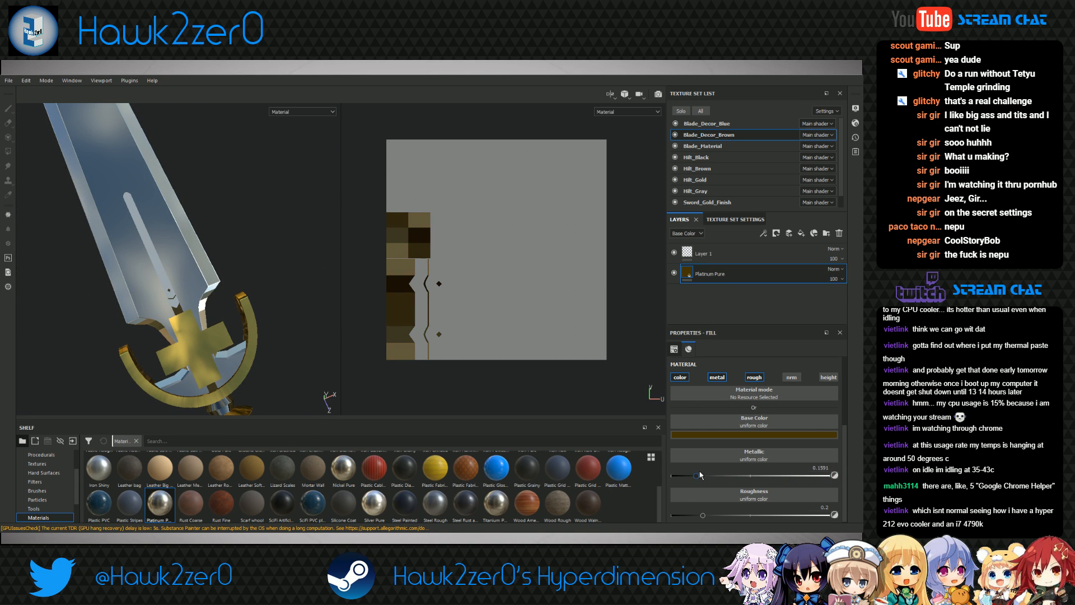
{"action": "scroll", "coordinate": [754, 477], "scroll_direction": "down", "scroll_amount": 1}
{"action": "left_click_drag", "start_coordinate": [186, 354], "coordinate": [227, 331], "text": "alt"}
{"action": "left_click_drag", "start_coordinate": [130, 349], "coordinate": [179, 332], "text": "alt"}
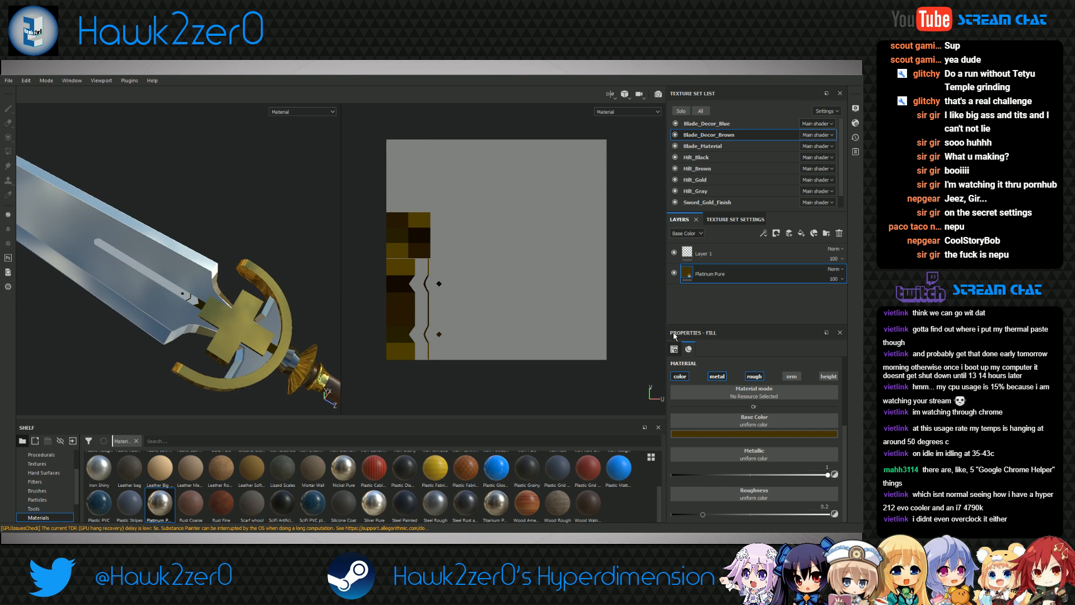
Add a Platinum Pure fill below Layer 1 in the Blade_Decor_Blue texture set and set its base color to bright sky blue
{"action": "left_click", "coordinate": [722, 123]}
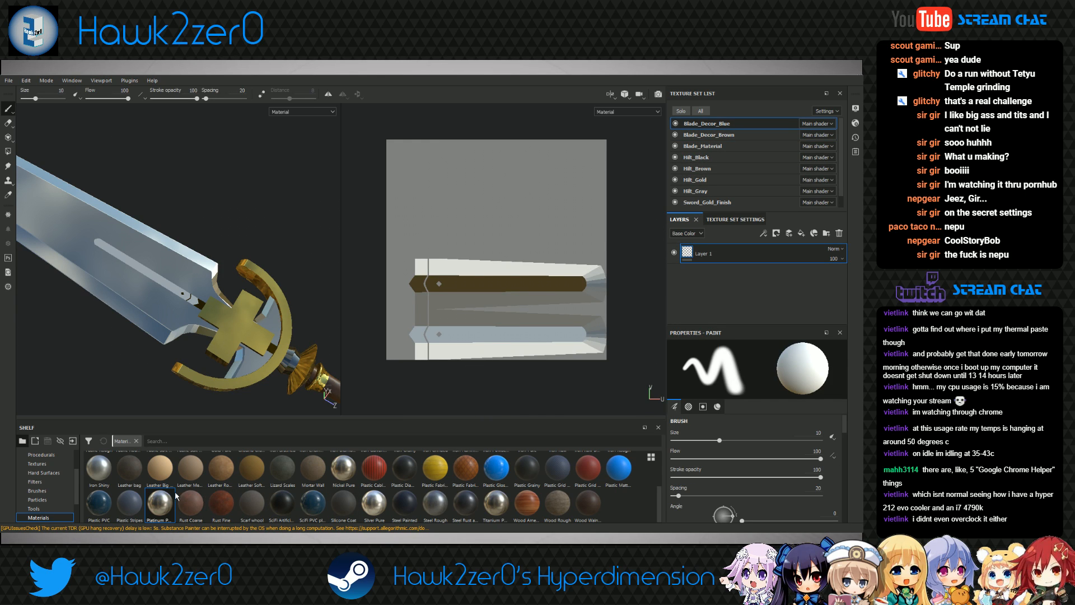
{"action": "left_click_drag", "start_coordinate": [159, 503], "coordinate": [752, 313]}
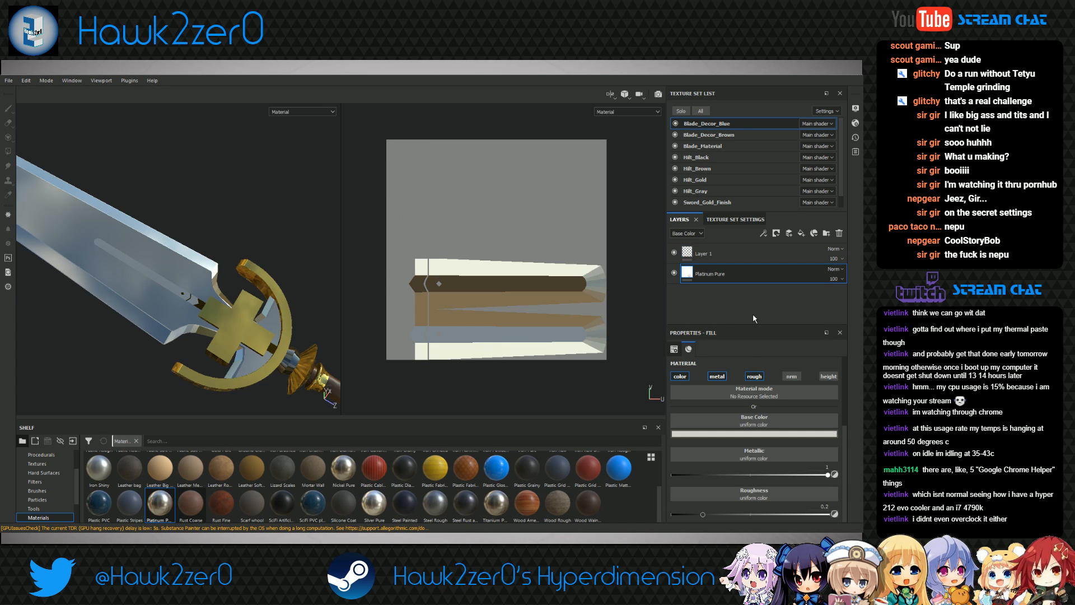
{"action": "left_click", "coordinate": [740, 433]}
{"action": "left_click", "coordinate": [835, 440]}
{"action": "left_click_drag", "start_coordinate": [826, 499], "coordinate": [814, 485]}
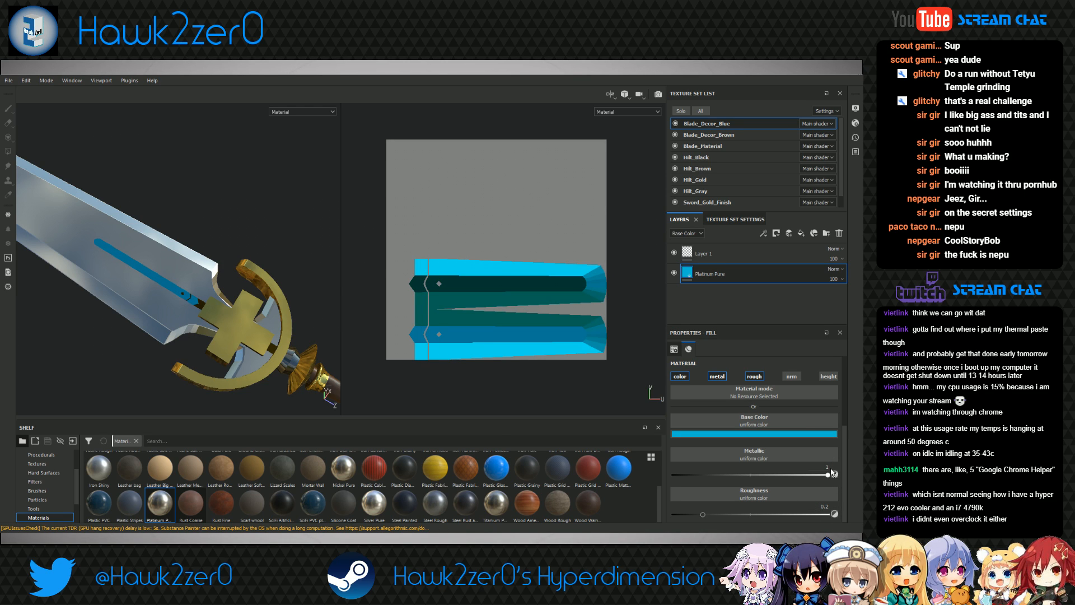
{"action": "left_click_drag", "start_coordinate": [831, 469], "coordinate": [849, 431]}
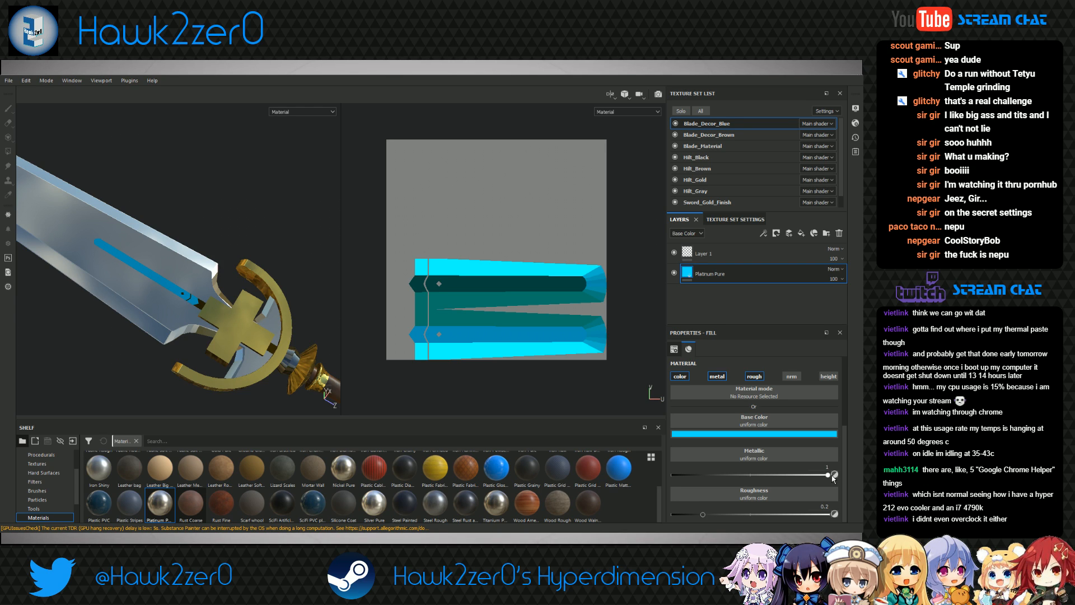
Add an Emissive channel to the Blade_Decor_Blue texture set and enable it on the Platinum Pure fill
{"action": "left_click", "coordinate": [735, 219]}
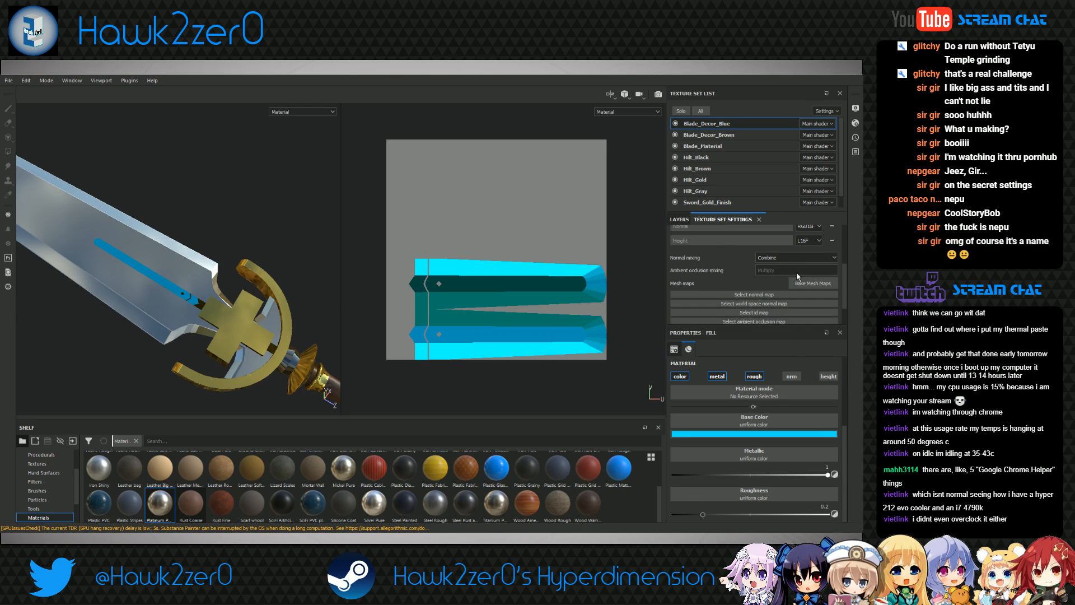
{"action": "scroll", "coordinate": [755, 267], "scroll_direction": "up", "scroll_amount": 3}
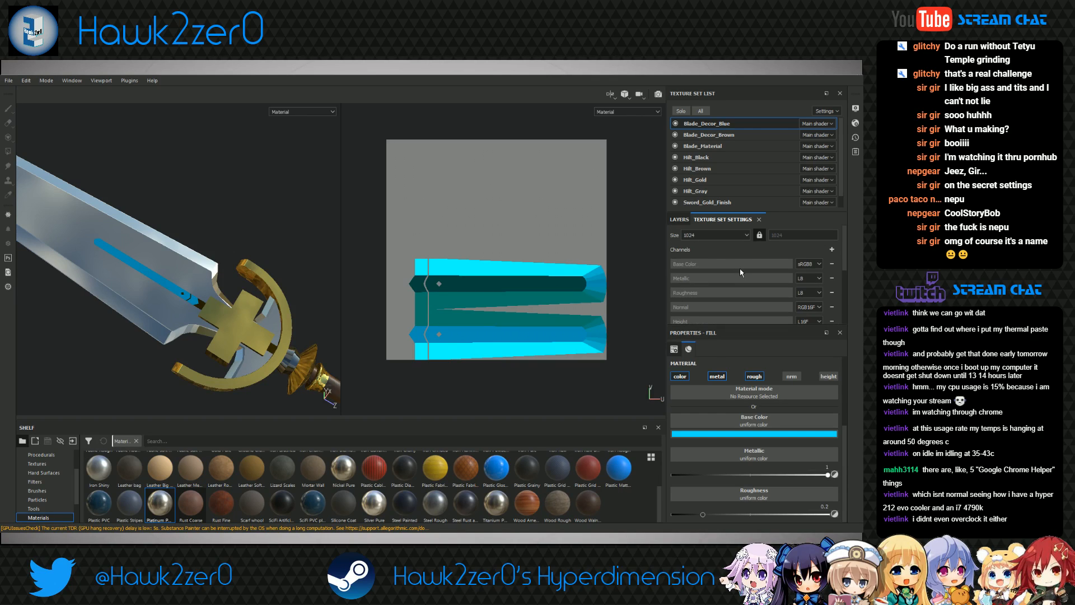
{"action": "left_click", "coordinate": [833, 253]}
{"action": "left_click", "coordinate": [823, 342]}
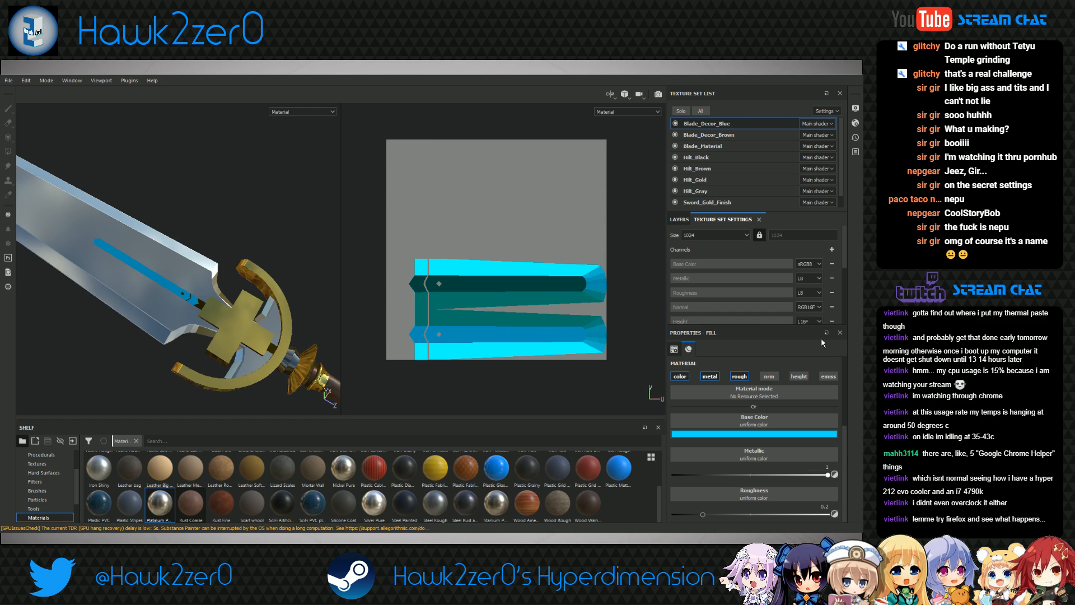
{"action": "left_click", "coordinate": [820, 379]}
Set the fill's emissive color to the same bright blue as its base color and check the glowing strip on the sword
{"action": "scroll", "coordinate": [773, 366], "scroll_direction": "down", "scroll_amount": 1}
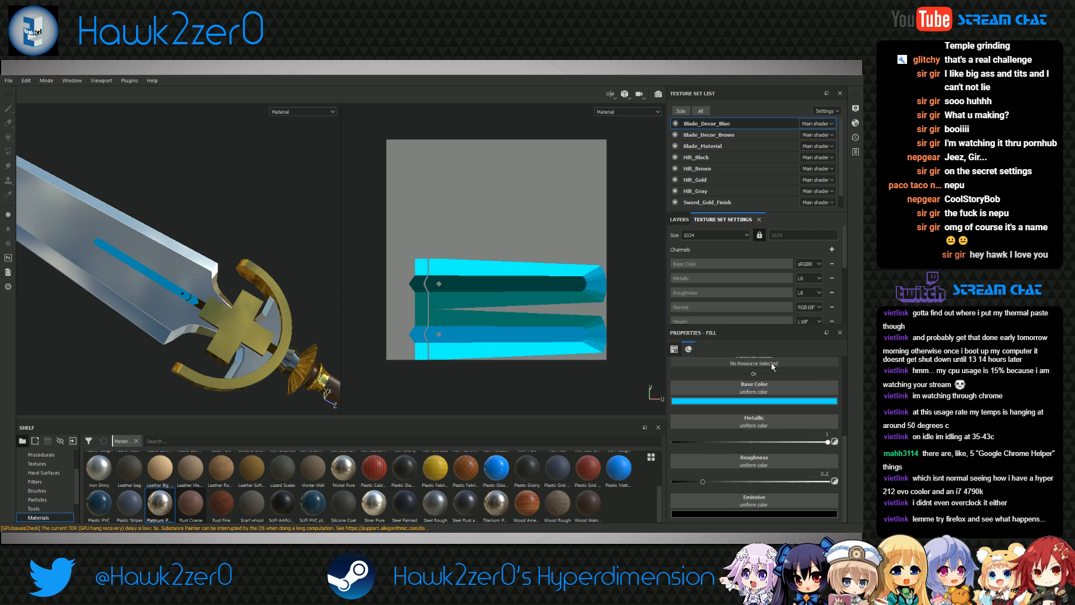
{"action": "left_click_drag", "start_coordinate": [748, 512], "coordinate": [702, 396]}
{"action": "left_click_drag", "start_coordinate": [239, 336], "coordinate": [315, 263], "text": "alt"}
{"action": "scroll", "coordinate": [315, 263], "scroll_direction": "down", "scroll_amount": 7}
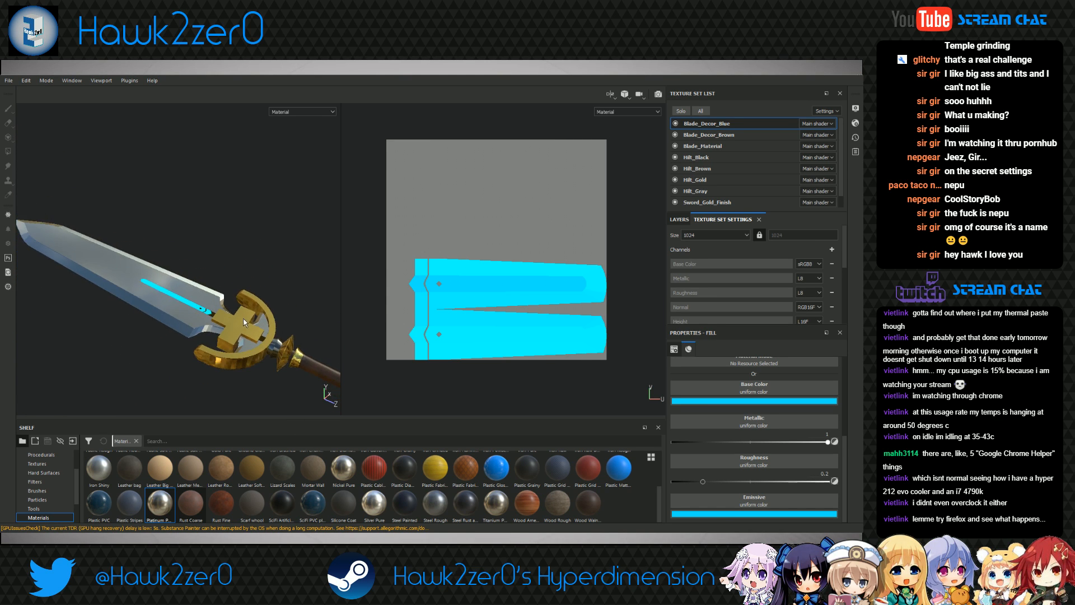
{"action": "middle_click_drag", "start_coordinate": [250, 358], "coordinate": [185, 277], "text": "alt"}
{"action": "left_click_drag", "start_coordinate": [186, 278], "coordinate": [209, 343], "text": "alt"}
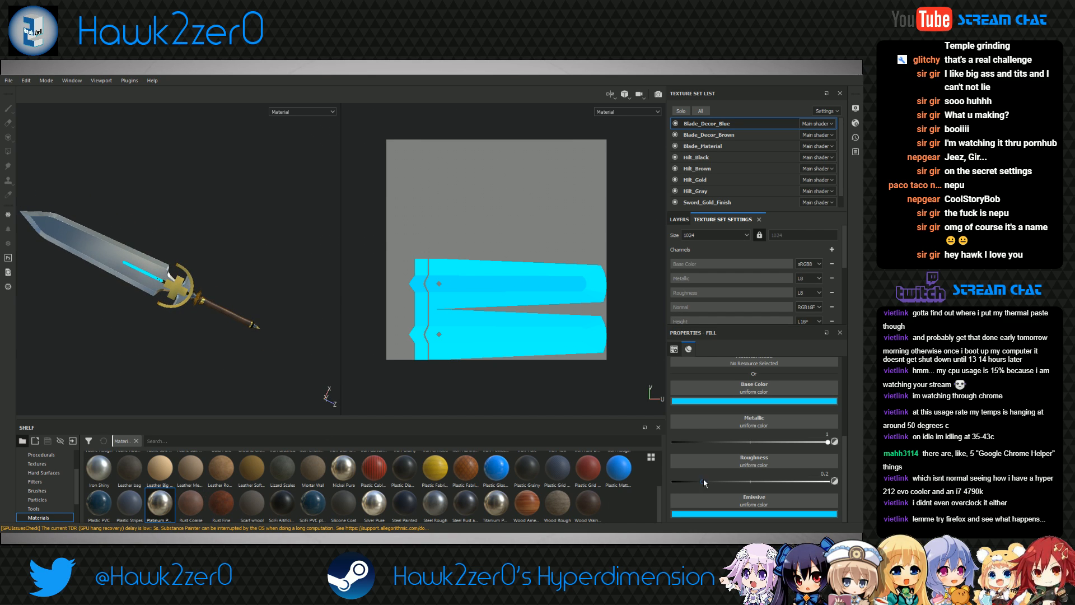
Lower the roughness of the Blade_Decor_Blue fill to 0.0824 while checking the blue strip up close
{"action": "left_click_drag", "start_coordinate": [696, 485], "coordinate": [684, 483]}
{"action": "scroll", "coordinate": [143, 278], "scroll_direction": "down", "scroll_amount": 3}
{"action": "scroll", "coordinate": [142, 276], "scroll_direction": "up", "scroll_amount": 10}
{"action": "scroll", "coordinate": [149, 286], "scroll_direction": "down", "scroll_amount": 4}
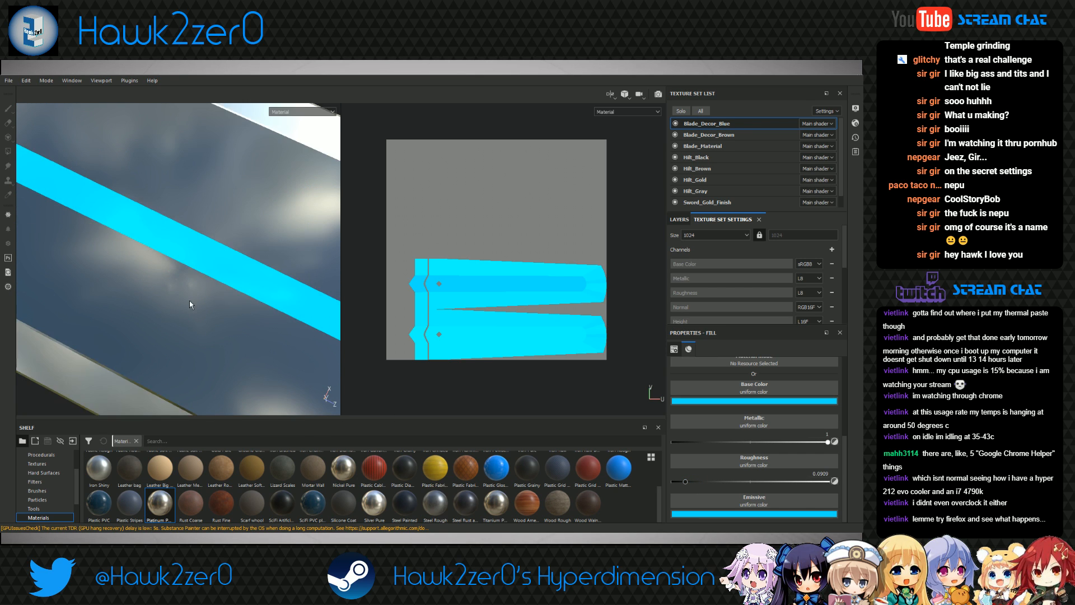
{"action": "mouse_move", "coordinate": [685, 482]}
{"action": "left_mouse_down"}
{"action": "mouse_move", "coordinate": [676, 483]}
{"action": "mouse_move", "coordinate": [685, 483]}
{"action": "left_mouse_up"}
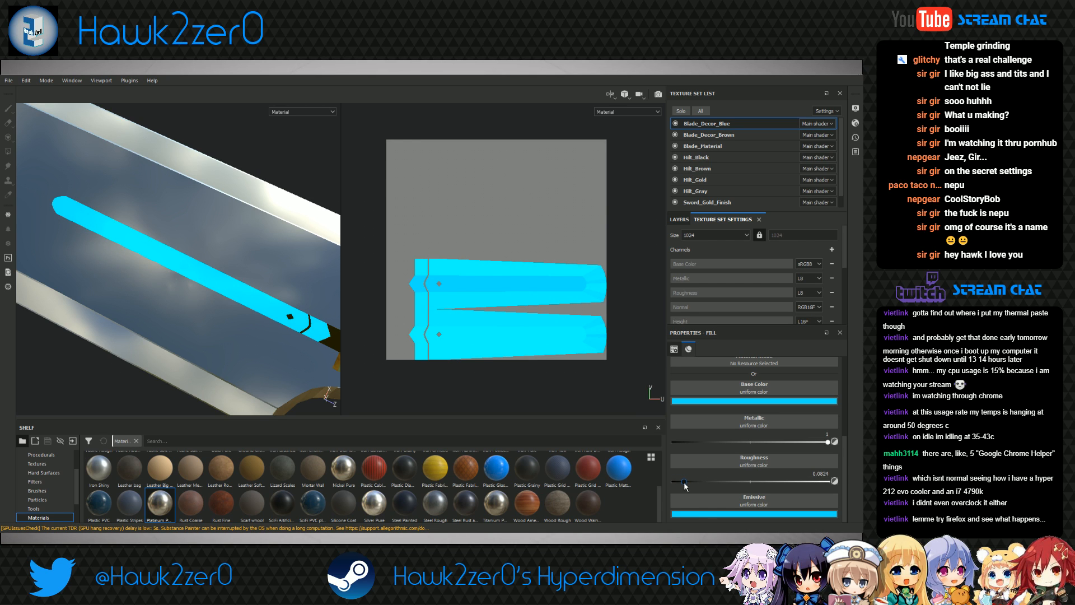
Render the whole textured sword in Iray and inspect it against the panorama ground from several angles
{"action": "scroll", "coordinate": [272, 386], "scroll_direction": "down", "scroll_amount": 5}
{"action": "middle_click_drag", "start_coordinate": [267, 377], "coordinate": [208, 339], "text": "alt"}
{"action": "left_click_drag", "start_coordinate": [209, 340], "coordinate": [224, 336], "text": "alt"}
{"action": "middle_click_drag", "start_coordinate": [250, 331], "coordinate": [217, 328], "text": "alt"}
{"action": "left_click_drag", "start_coordinate": [217, 328], "coordinate": [242, 298], "text": "alt"}
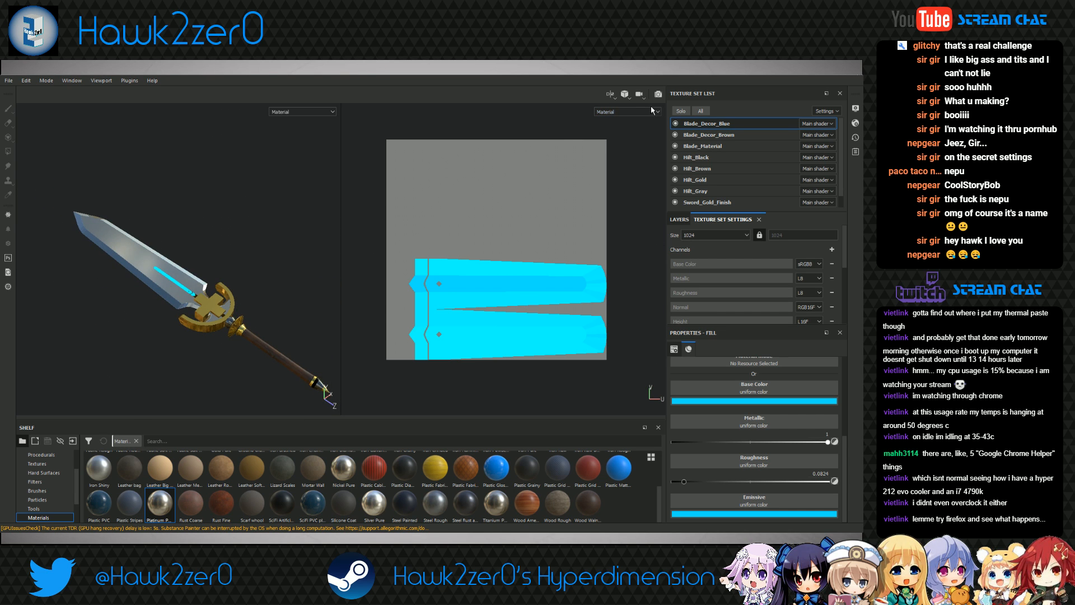
{"action": "left_click", "coordinate": [657, 94]}
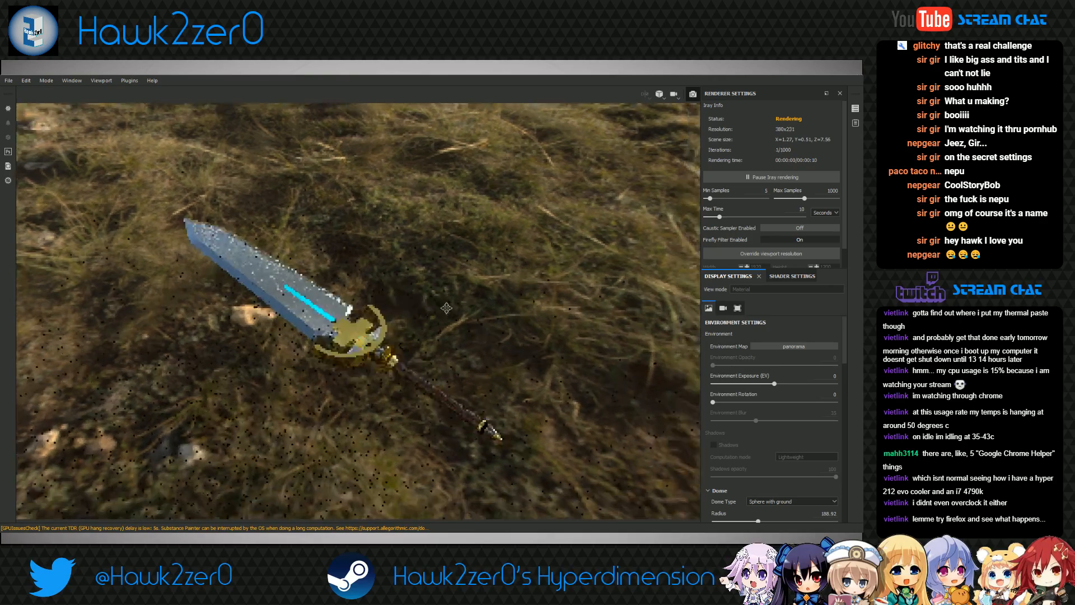
{"action": "mouse_move", "coordinate": [418, 353]}
{"action": "left_mouse_down", "text": "alt"}
{"action": "mouse_move", "coordinate": [442, 361]}
{"action": "mouse_move", "coordinate": [427, 364]}
{"action": "left_mouse_up", "text": "alt"}
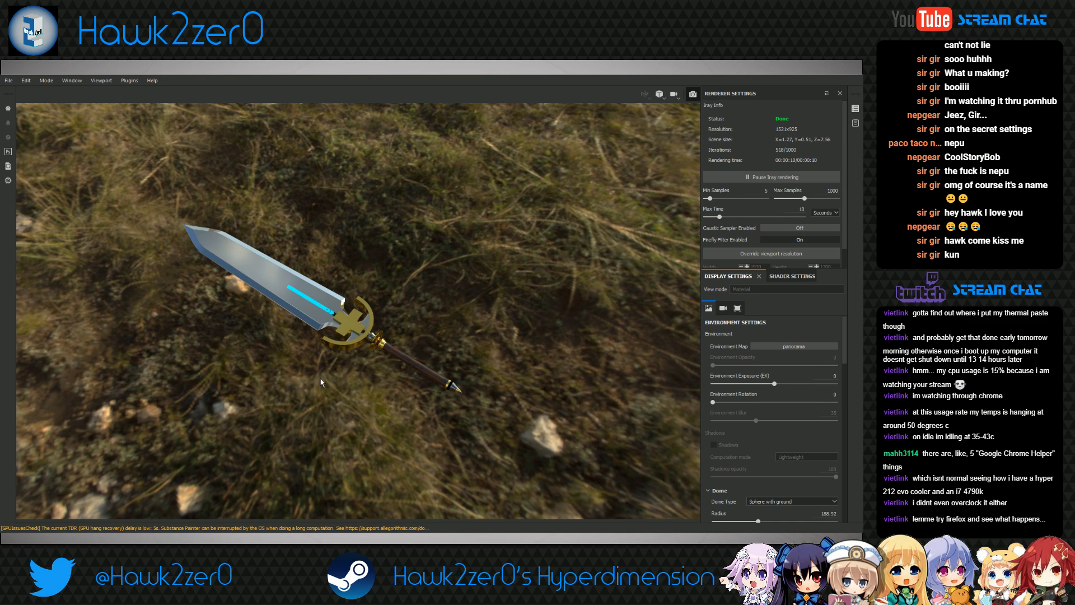
{"action": "left_click_drag", "start_coordinate": [324, 375], "coordinate": [370, 285], "text": "alt"}
{"action": "middle_click_drag", "start_coordinate": [362, 315], "coordinate": [362, 334]}
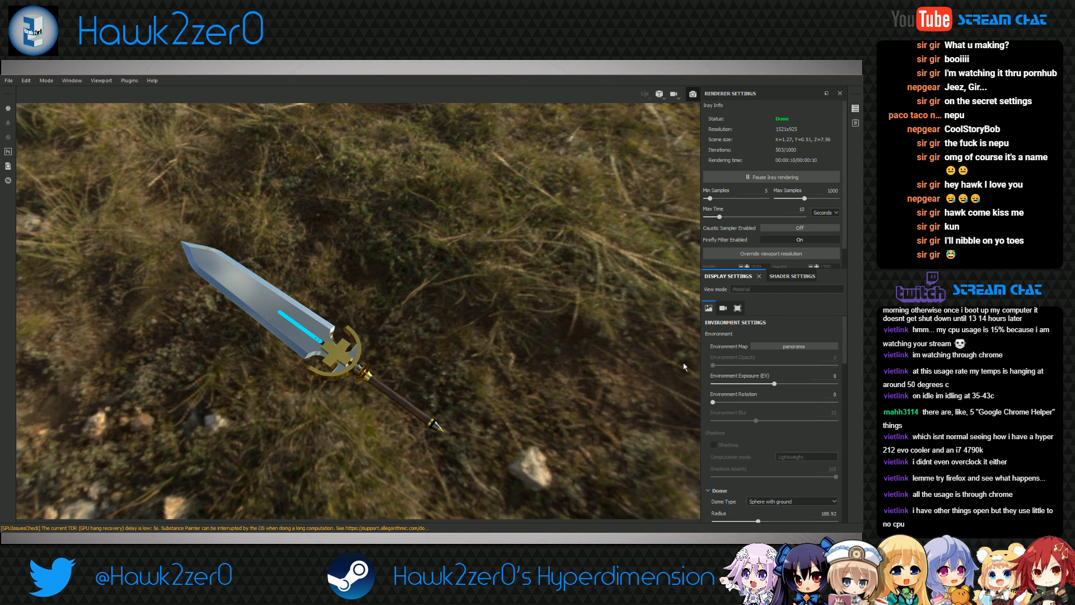
{"action": "middle_click_drag", "start_coordinate": [363, 465], "coordinate": [385, 447], "text": "alt"}
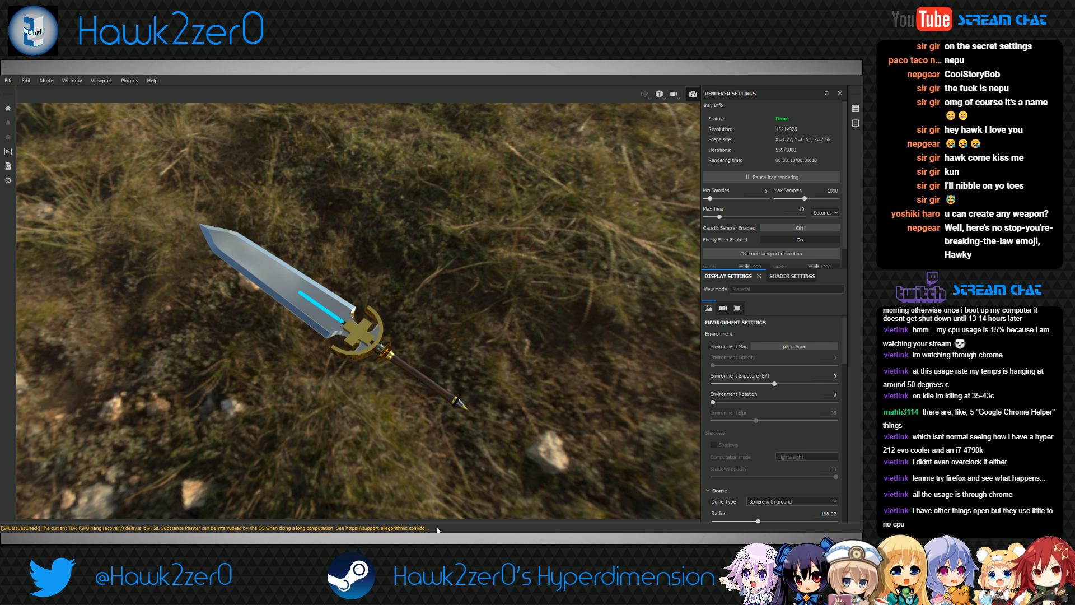
Switch to Blender, bring the whole sword into view and save the sword file
{"action": "key", "text": "alt+Tab"}
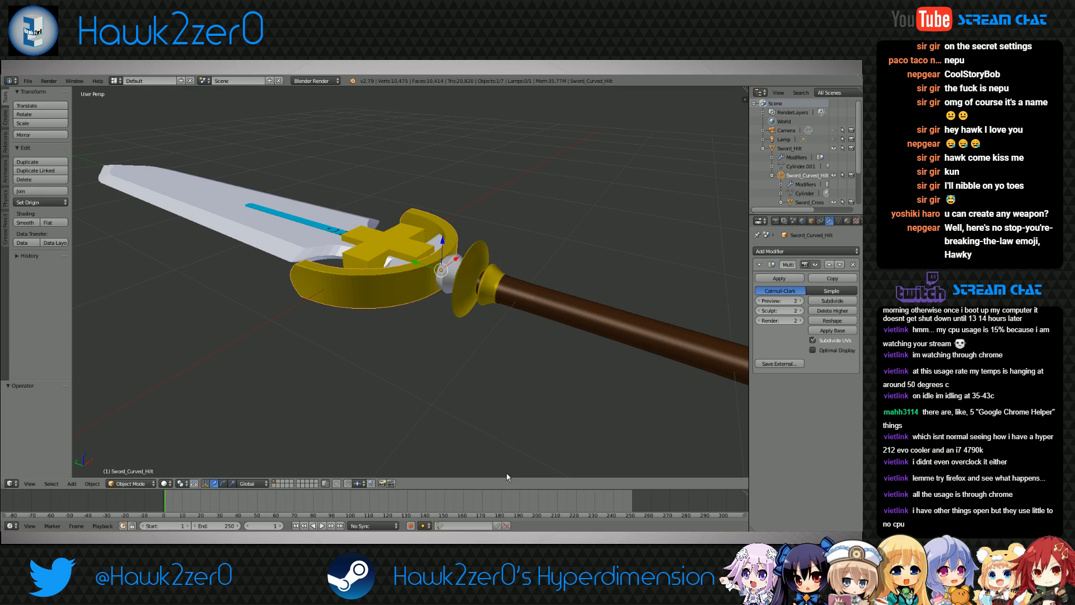
{"action": "middle_click_drag", "start_coordinate": [443, 320], "coordinate": [433, 356]}
{"action": "scroll", "coordinate": [431, 367], "scroll_direction": "up", "scroll_amount": 4}
{"action": "scroll", "coordinate": [431, 370], "scroll_direction": "down", "scroll_amount": 8}
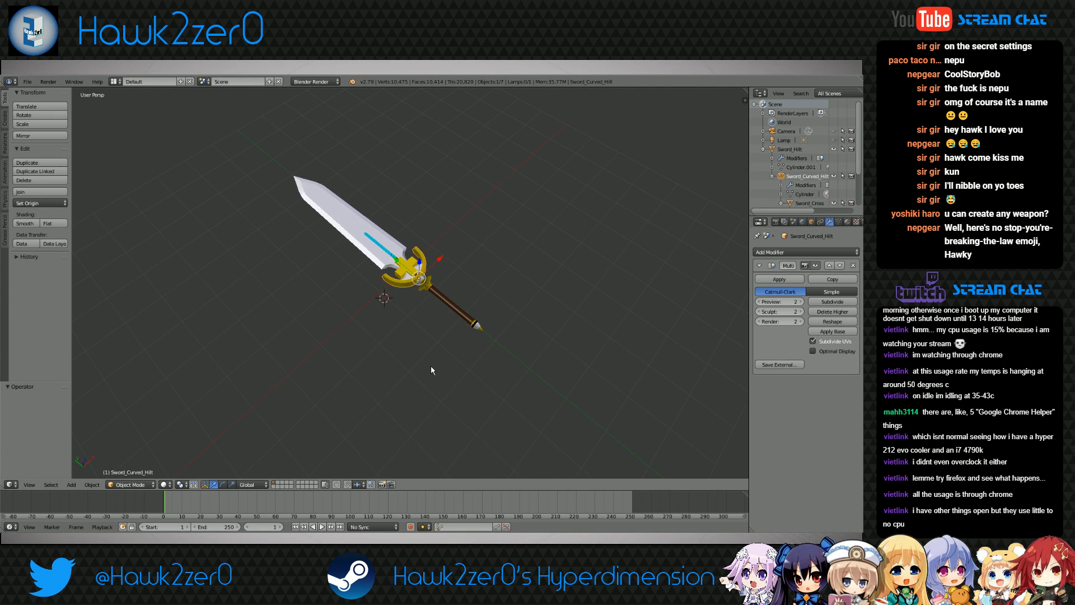
{"action": "key", "text": "ctrl+s"}
{"action": "left_click", "coordinate": [373, 348]}
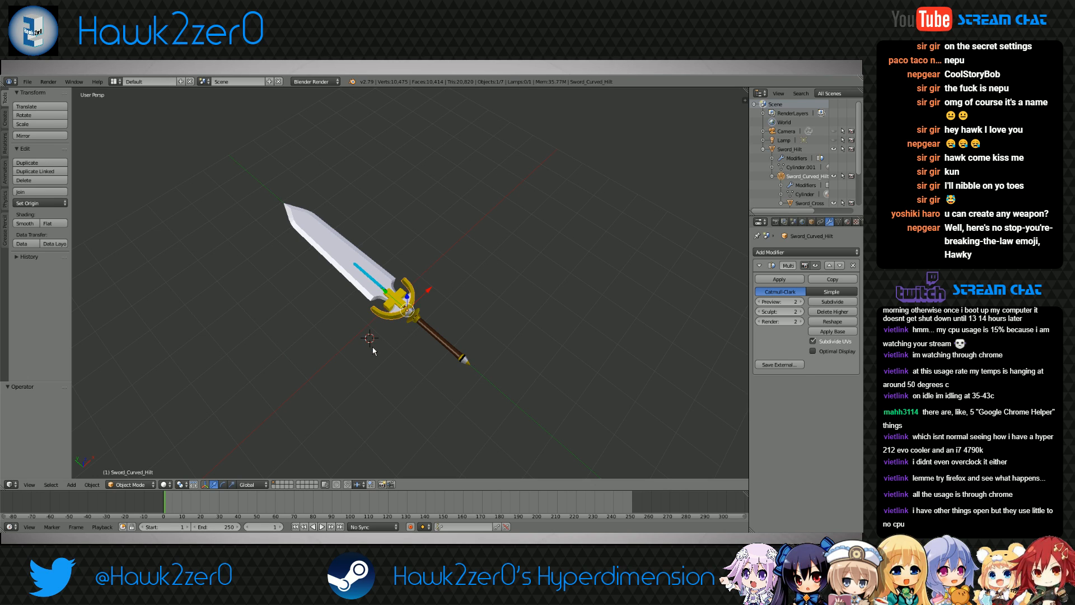
Open the recent file HomuraSoulGemB.blend and look at the gem model
{"action": "left_click", "coordinate": [27, 81]}
{"action": "mouse_move", "coordinate": [41, 111]}
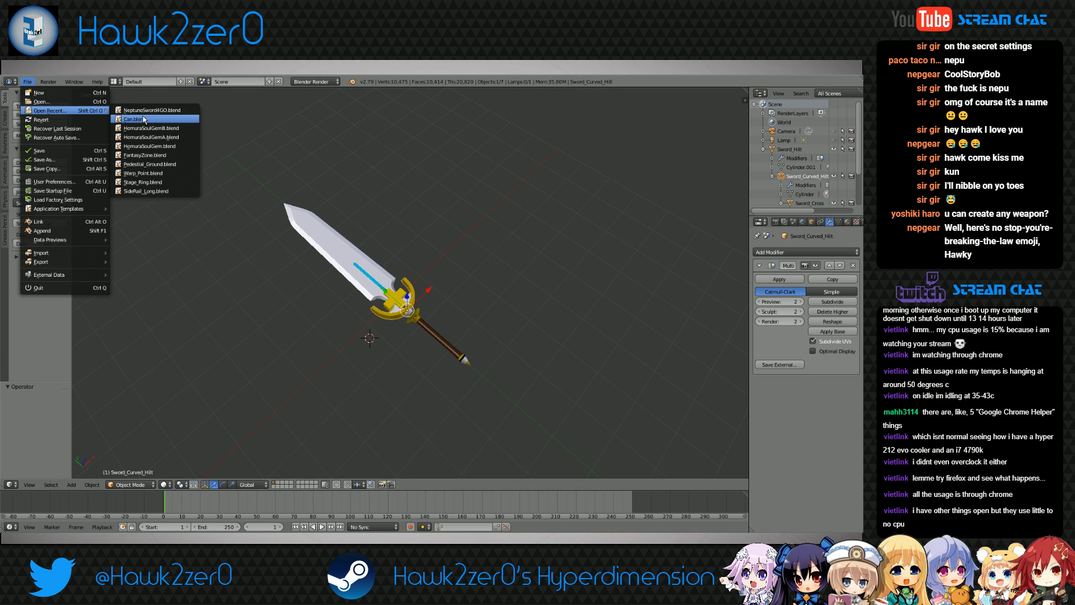
{"action": "left_click", "coordinate": [173, 135]}
{"action": "middle_click_drag", "start_coordinate": [417, 292], "coordinate": [403, 272]}
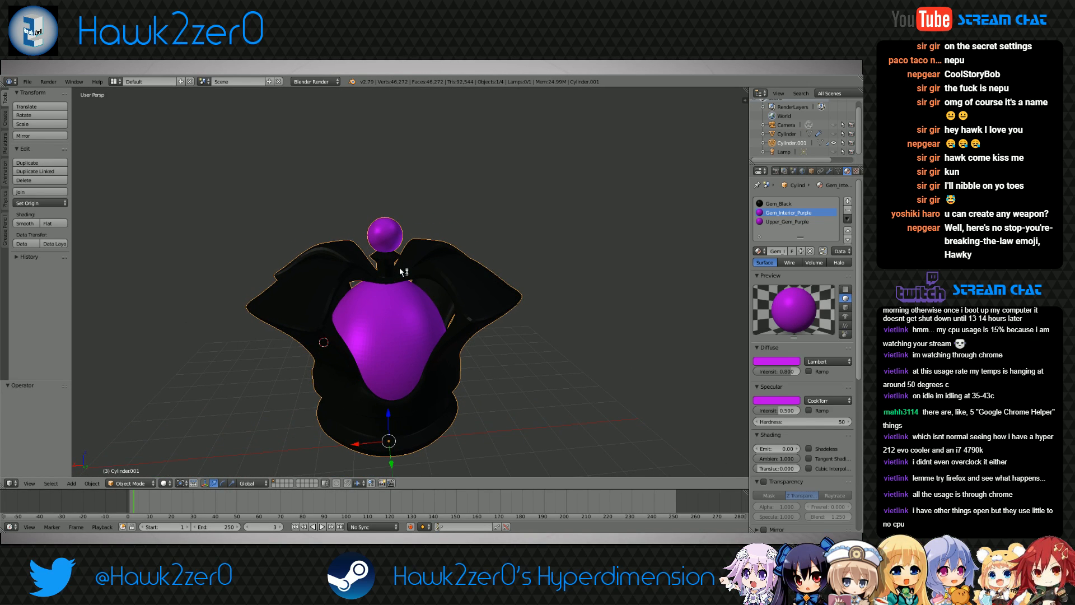
Open CresentRose.blend from the Models folder
{"action": "left_click", "coordinate": [27, 81]}
{"action": "mouse_move", "coordinate": [46, 112]}
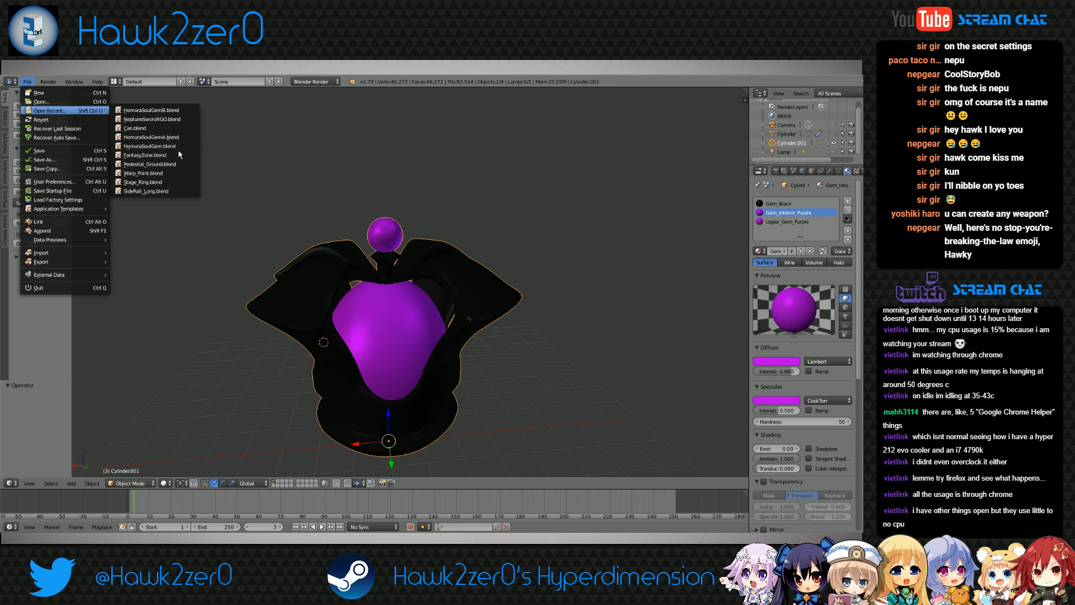
{"action": "left_click", "coordinate": [58, 102]}
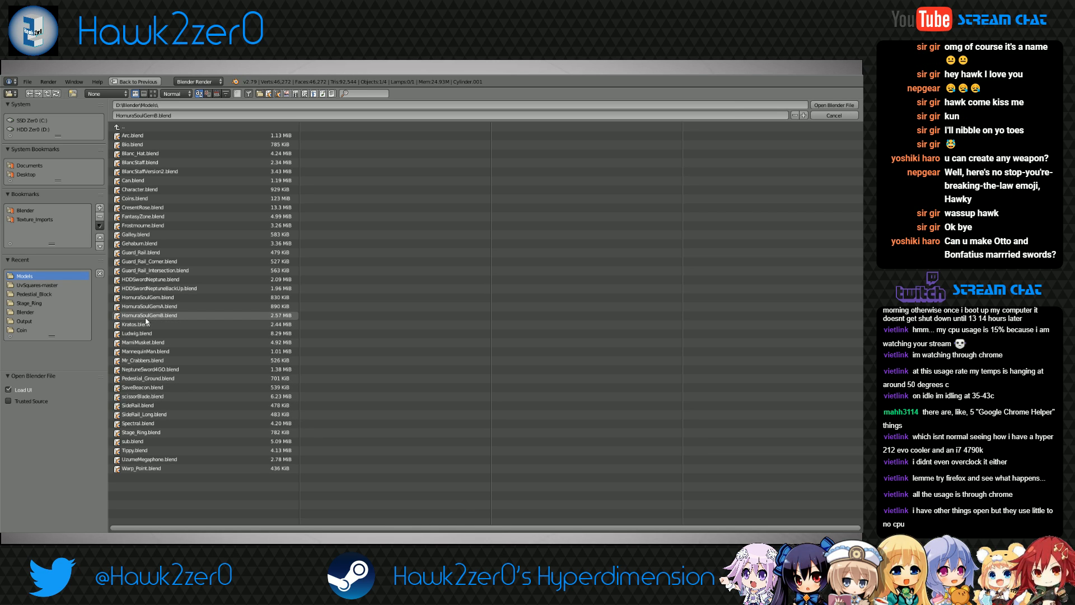
{"action": "left_click", "coordinate": [143, 207]}
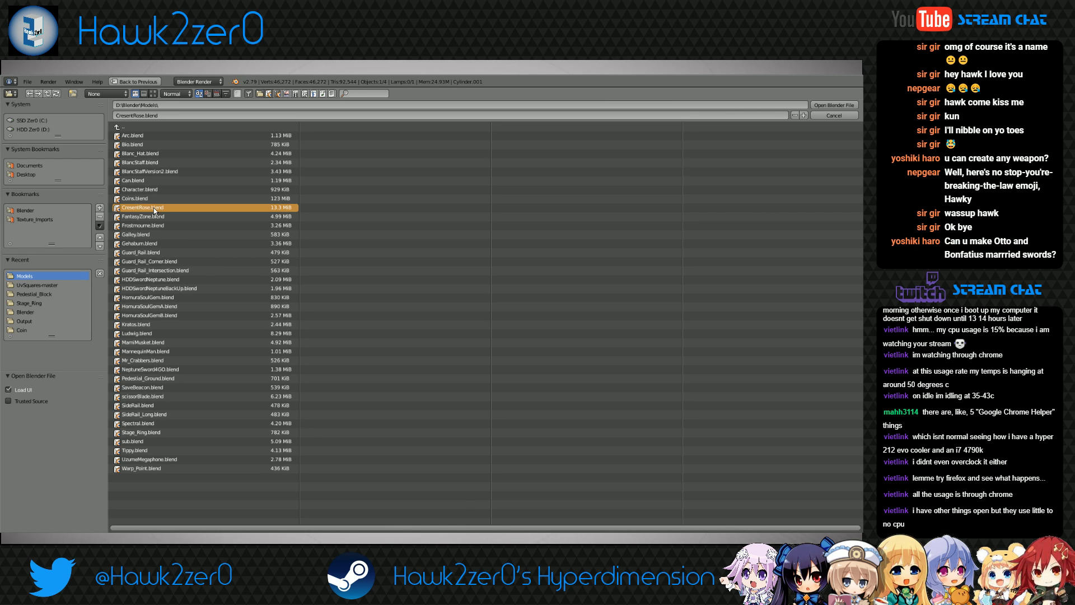
{"action": "left_click", "coordinate": [836, 106]}
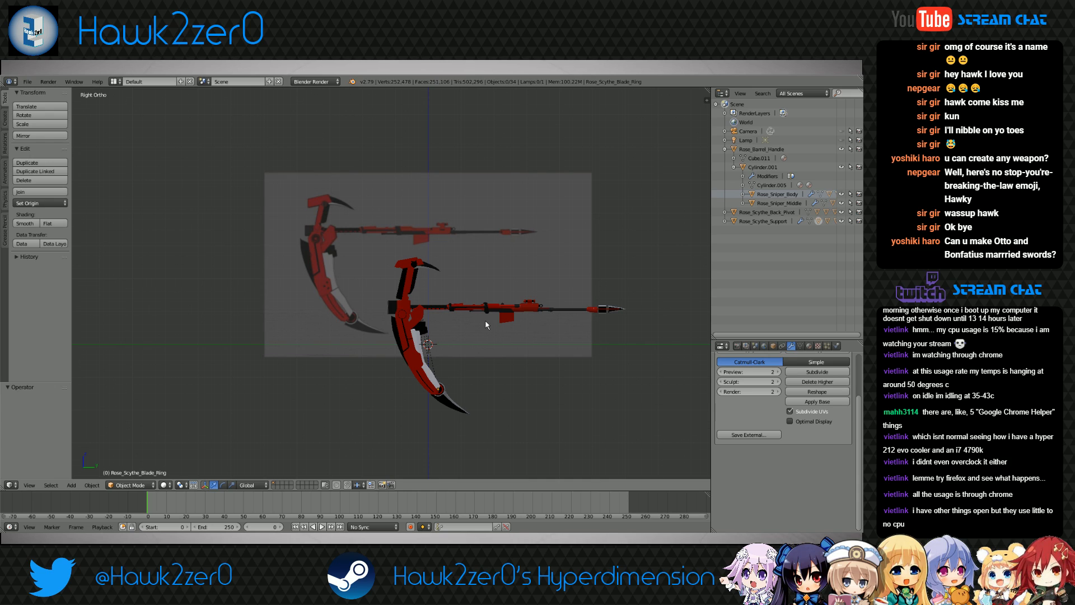
Examine the red scythe-rifle model beside its reference image, then its blade and handle up close from an angle
{"action": "middle_click_drag", "start_coordinate": [485, 320], "coordinate": [434, 298], "text": "shift"}
{"action": "scroll", "coordinate": [439, 308], "scroll_direction": "up", "scroll_amount": 3}
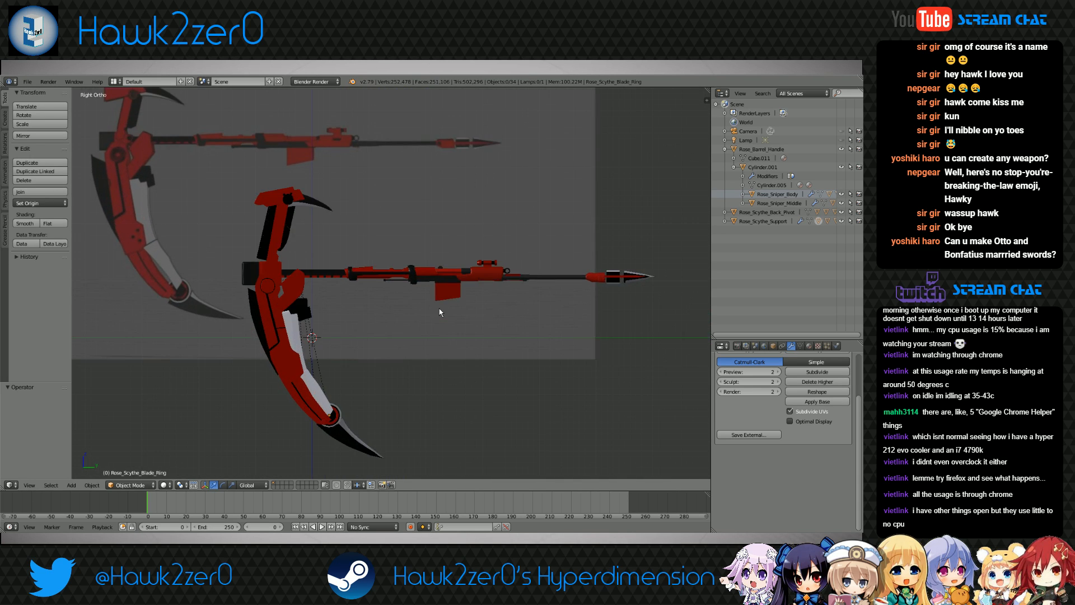
{"action": "middle_click_drag", "start_coordinate": [457, 335], "coordinate": [432, 301], "text": "shift"}
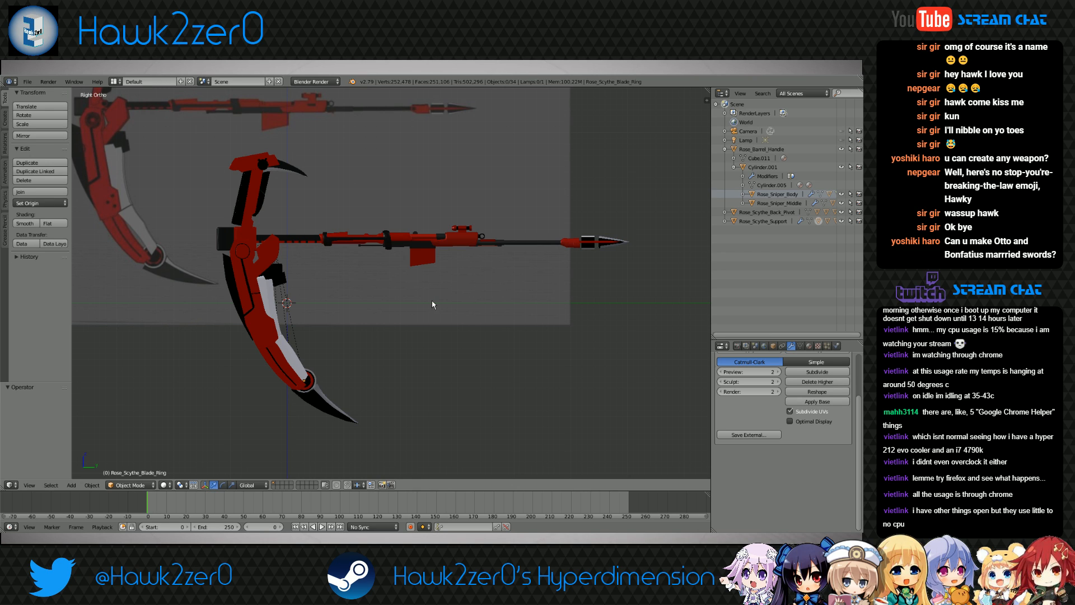
{"action": "middle_click_drag", "start_coordinate": [432, 300], "coordinate": [415, 346], "text": "shift"}
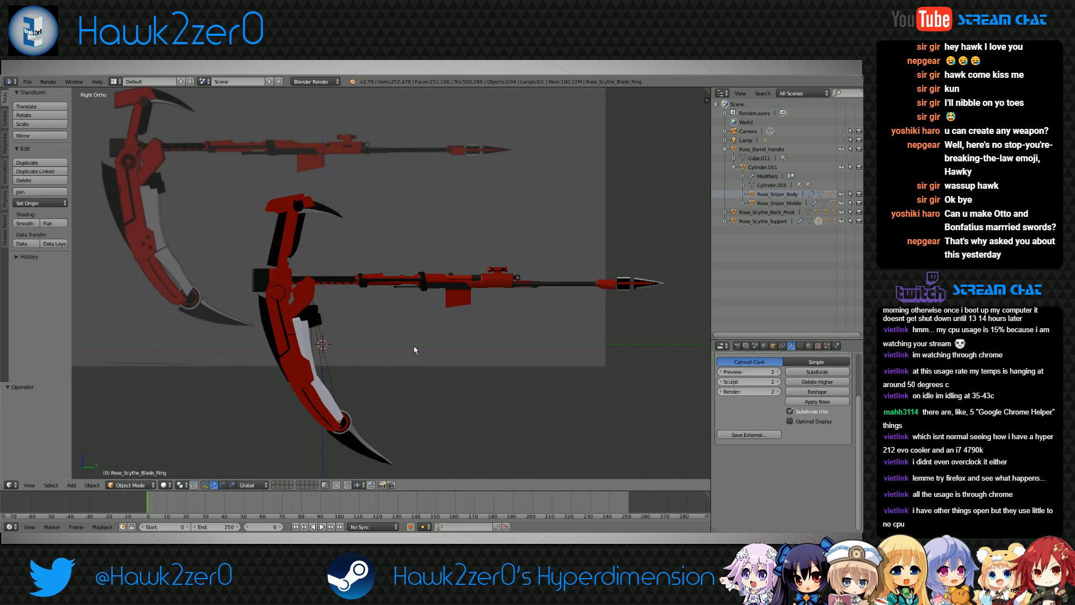
{"action": "middle_click_drag", "start_coordinate": [478, 352], "coordinate": [450, 322], "text": "shift"}
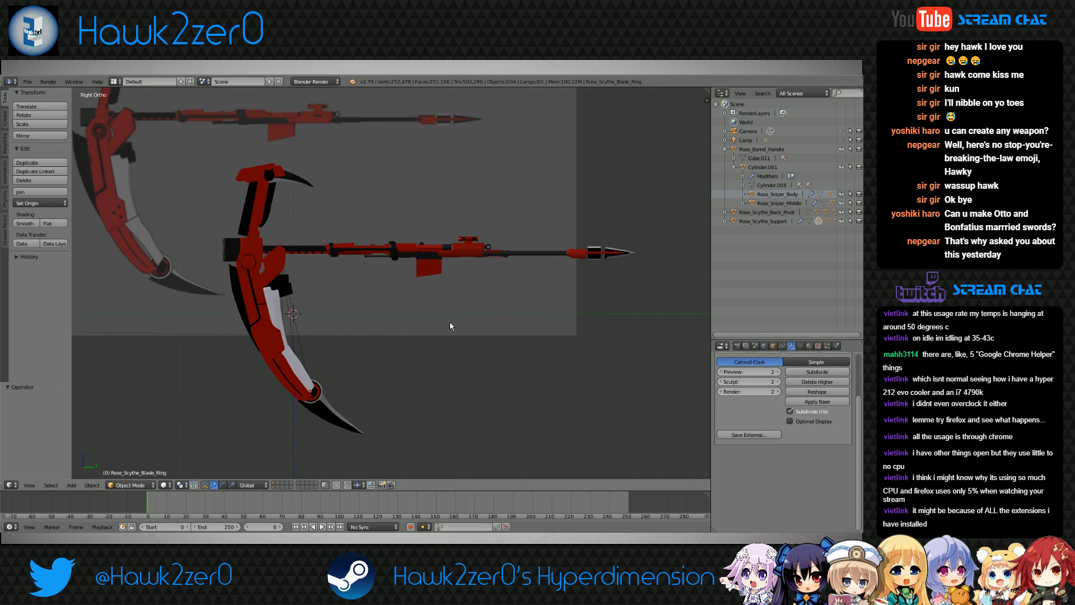
{"action": "middle_click_drag", "start_coordinate": [349, 318], "coordinate": [411, 327]}
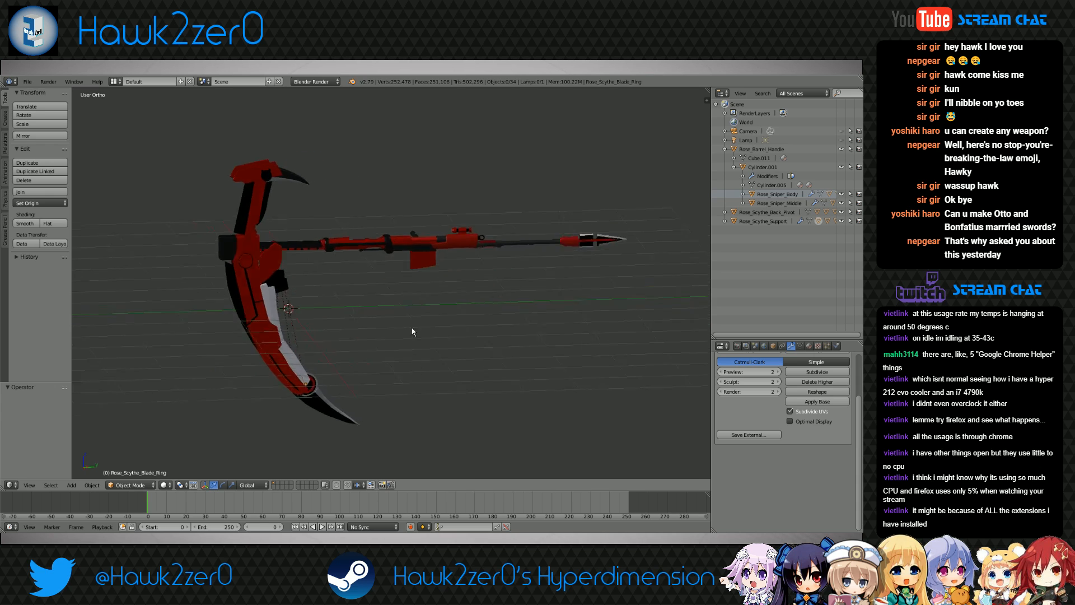
{"action": "scroll", "coordinate": [328, 337], "scroll_direction": "up", "scroll_amount": 6}
{"action": "middle_click_drag", "start_coordinate": [328, 337], "coordinate": [391, 286]}
{"action": "scroll", "coordinate": [387, 311], "scroll_direction": "down", "scroll_amount": 5}
Rotate the scythe's tip blade about 153 degrees around the global X axis to fold it into the main blade
{"action": "right_click", "coordinate": [293, 251]}
{"action": "middle_click_drag", "start_coordinate": [293, 251], "coordinate": [329, 288]}
{"action": "right_click", "coordinate": [384, 434]}
{"action": "key", "text": "r"}
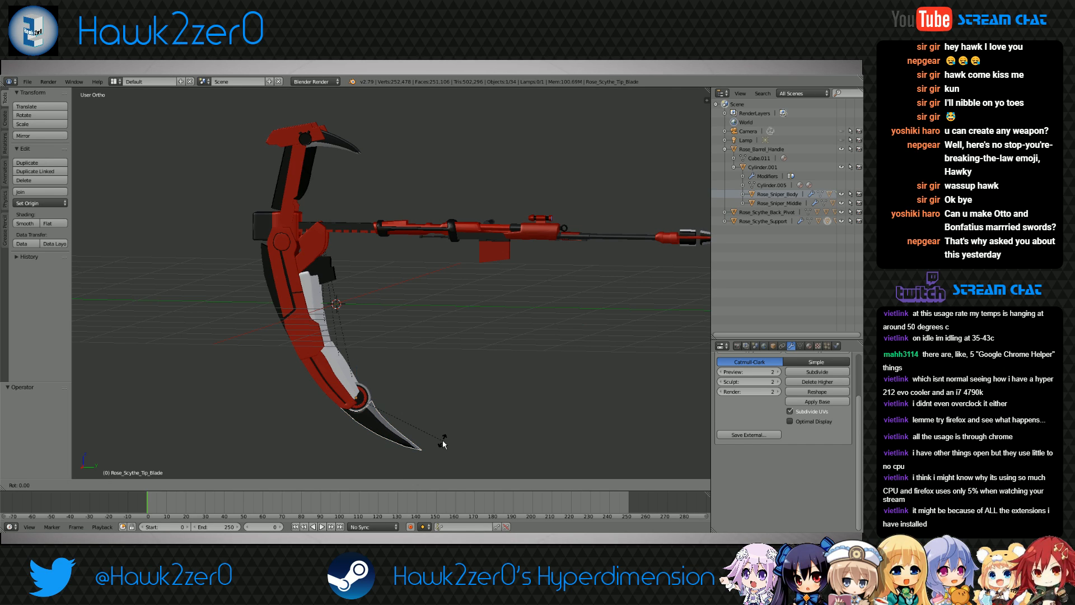
{"action": "key", "text": "x"}
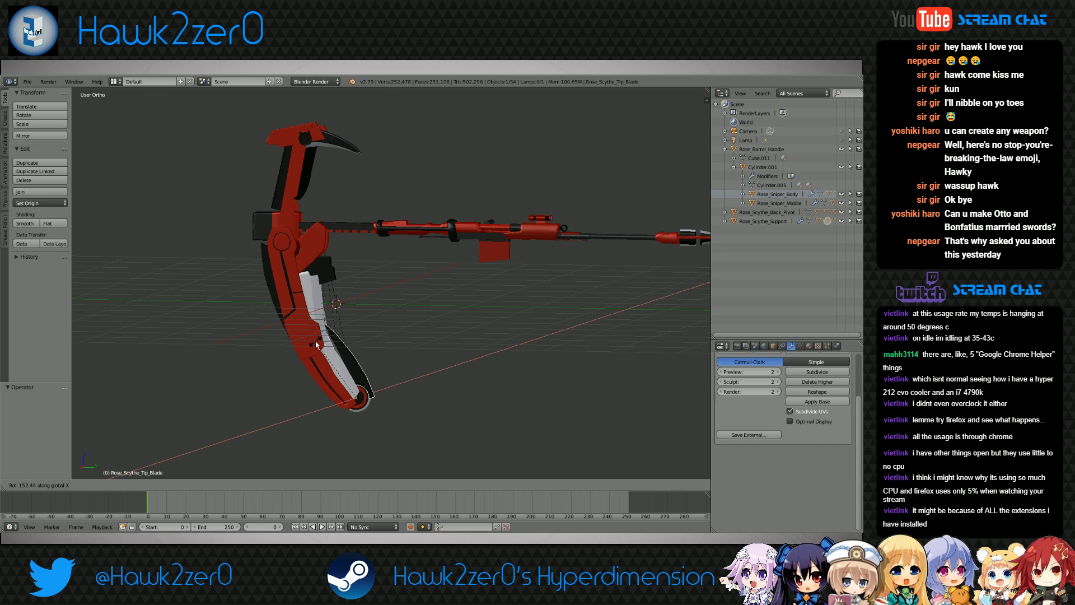
{"action": "left_click", "coordinate": [316, 344]}
Rotate the small back blade about -82.9 degrees around the global X axis to fold it into the back arm
{"action": "right_click", "coordinate": [291, 209]}
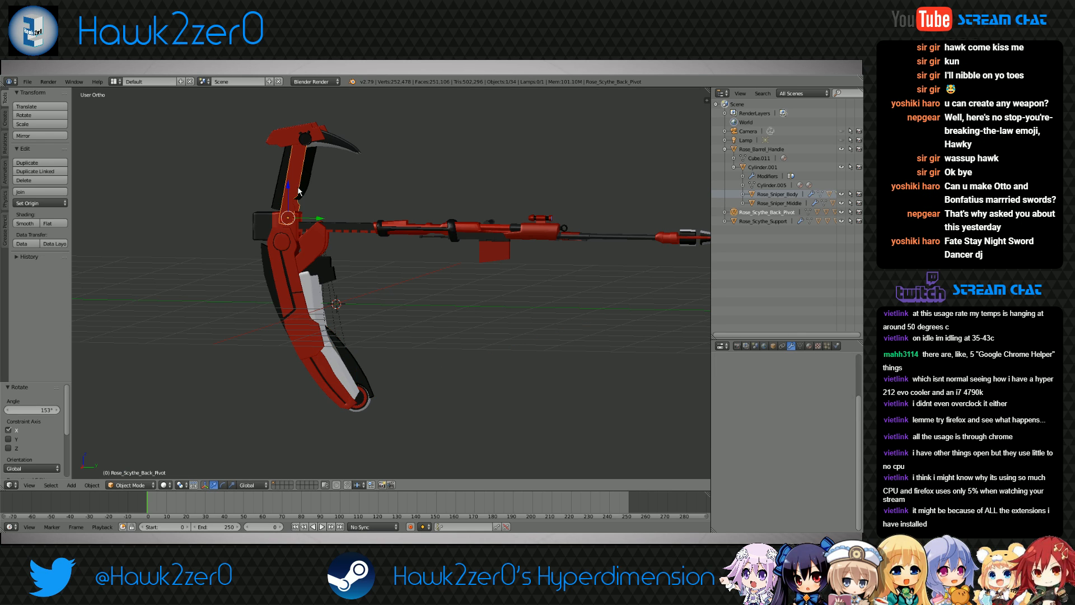
{"action": "middle_click_drag", "start_coordinate": [332, 178], "coordinate": [342, 203]}
{"action": "right_click", "coordinate": [335, 142]}
{"action": "key", "text": "r"}
{"action": "key", "text": "x"}
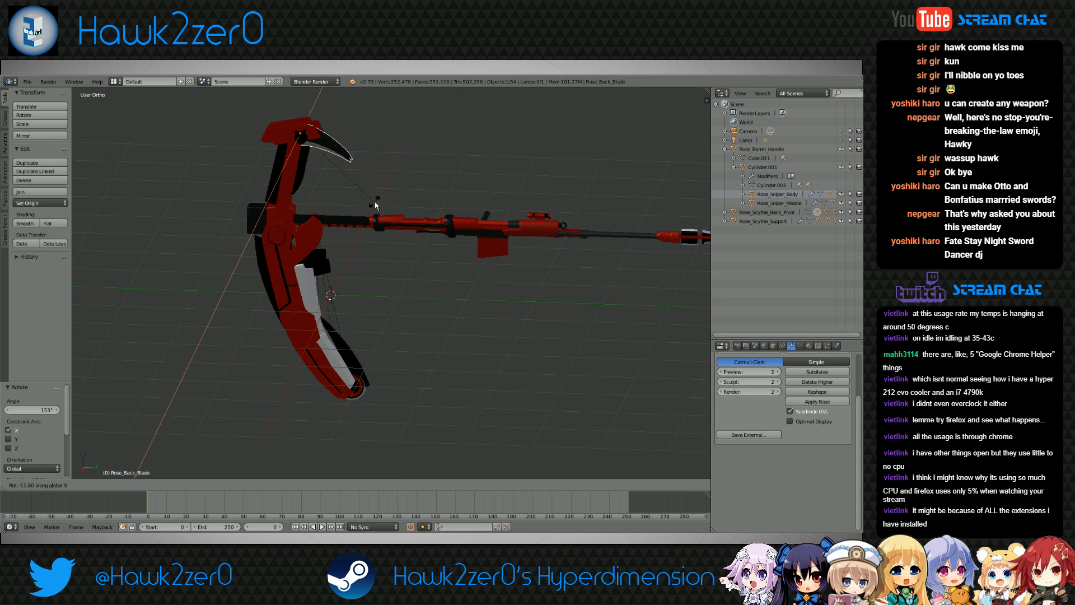
{"action": "left_click", "coordinate": [255, 238]}
Try rotating the scythe's middle panel and the support piece around the global X axis
{"action": "middle_click_drag", "start_coordinate": [256, 238], "coordinate": [338, 200]}
{"action": "right_click", "coordinate": [276, 196]}
{"action": "right_click", "coordinate": [278, 245]}
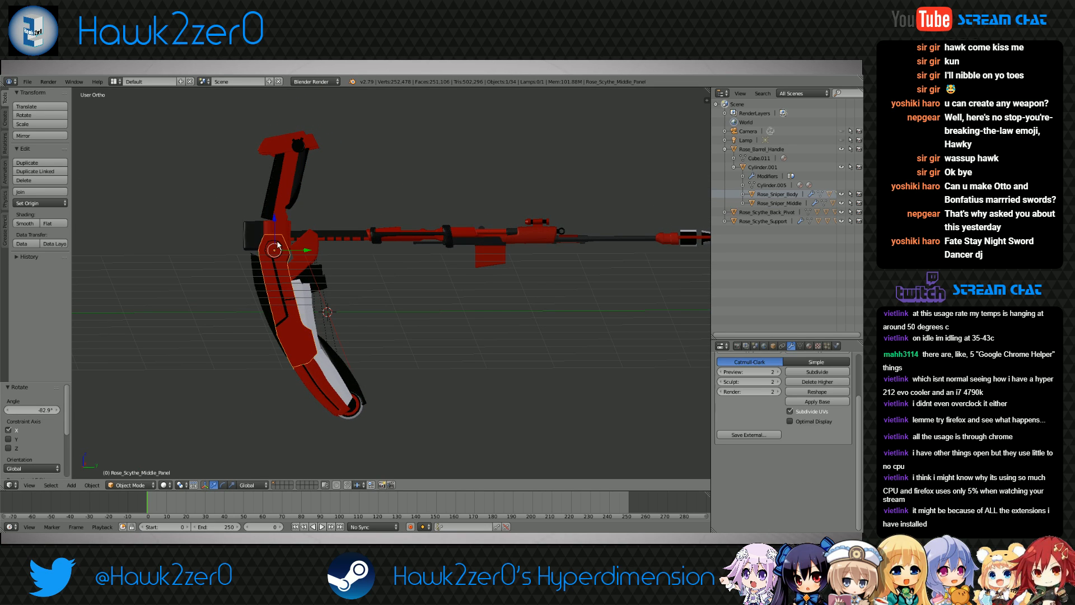
{"action": "key", "text": "r"}
{"action": "key", "text": "x"}
{"action": "right_click", "coordinate": [433, 315]}
{"action": "right_click", "coordinate": [316, 242]}
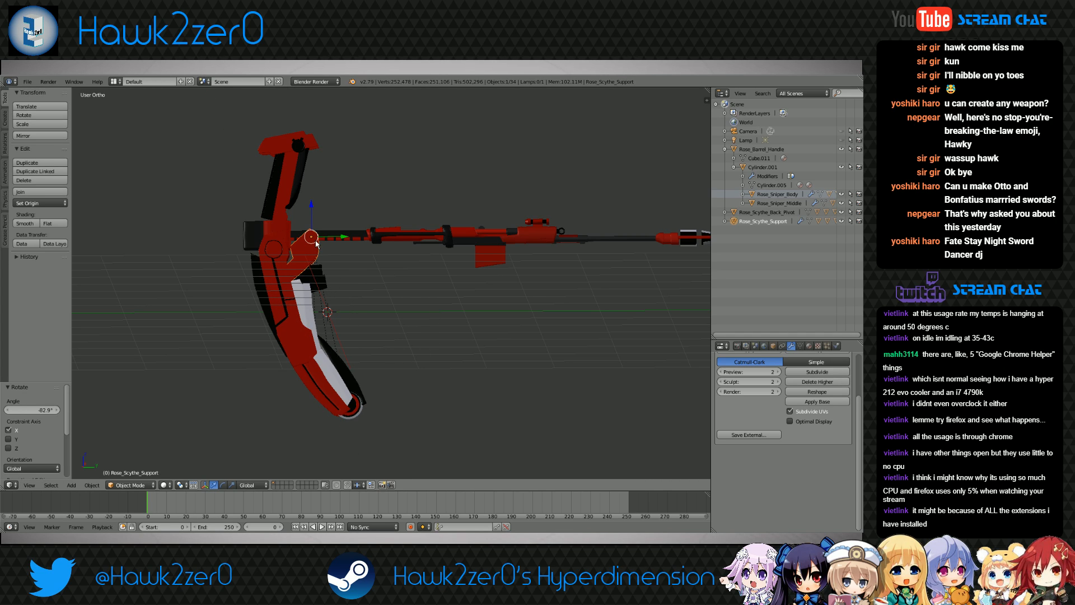
{"action": "key", "text": "r"}
{"action": "key", "text": "x"}
{"action": "right_click", "coordinate": [335, 253]}
Rotate the scythe's back pivot arm about -77 degrees around the global X axis to lay it along the barrel
{"action": "middle_click_drag", "start_coordinate": [335, 253], "coordinate": [364, 287]}
{"action": "right_click", "coordinate": [325, 268]}
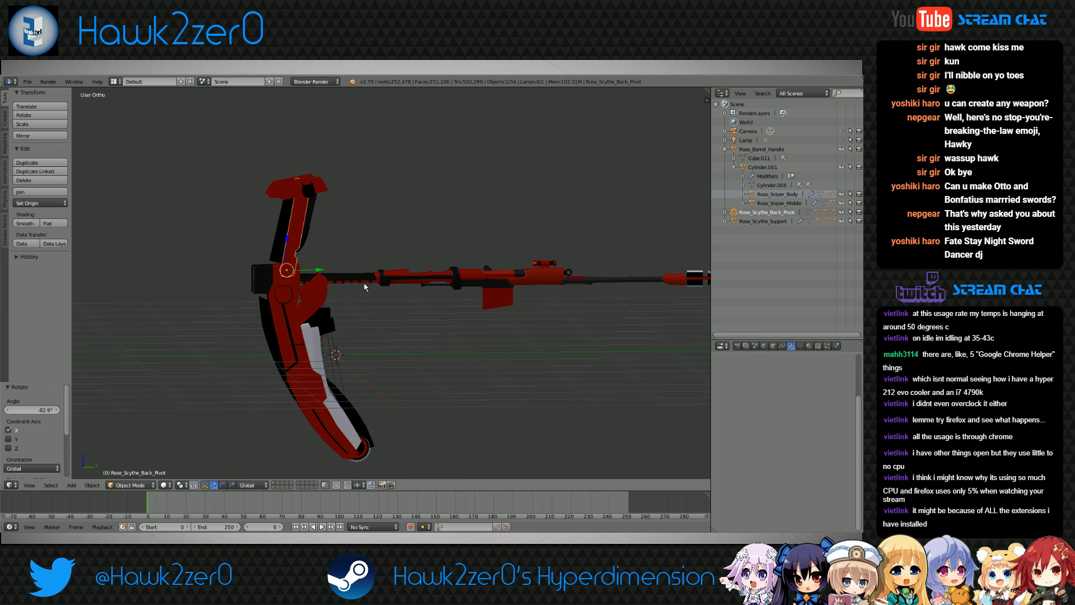
{"action": "key", "text": "r"}
{"action": "key", "text": "x"}
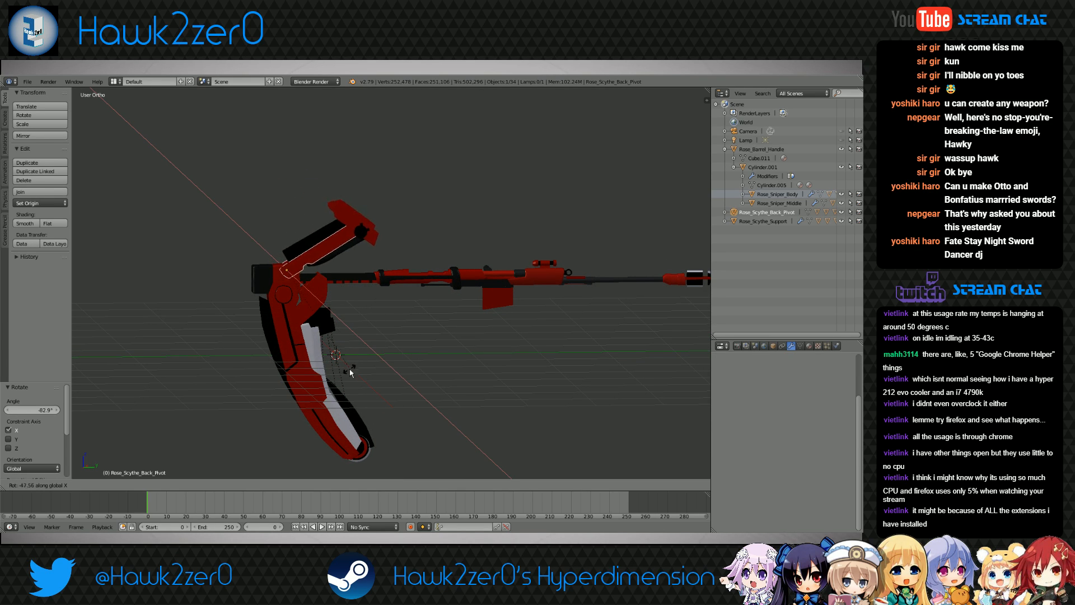
{"action": "left_click", "coordinate": [294, 398]}
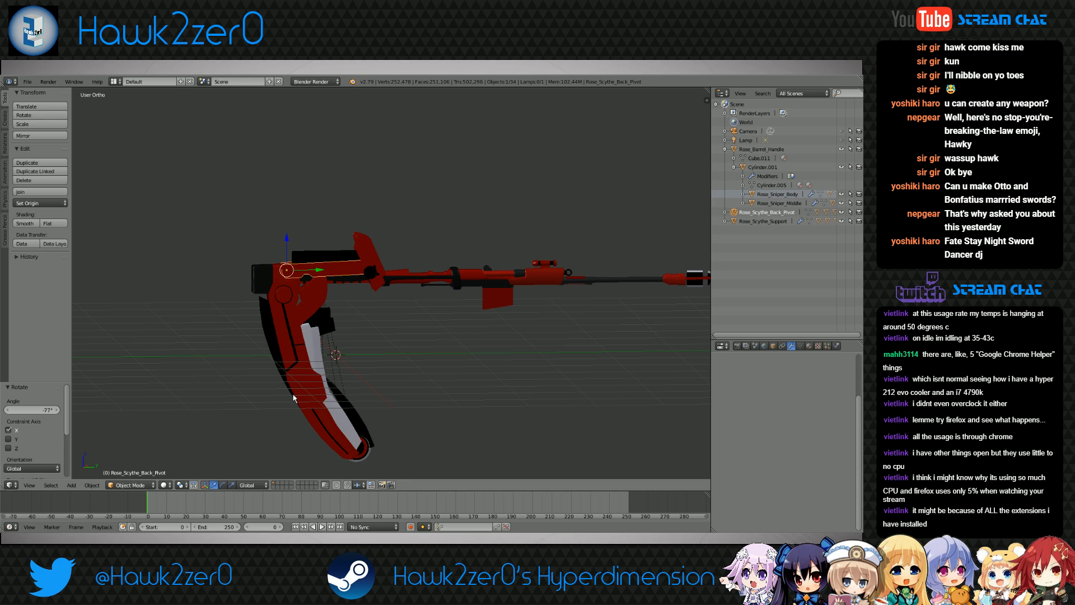
{"action": "right_click", "coordinate": [370, 272]}
{"action": "key", "text": "r"}
{"action": "key", "text": "x"}
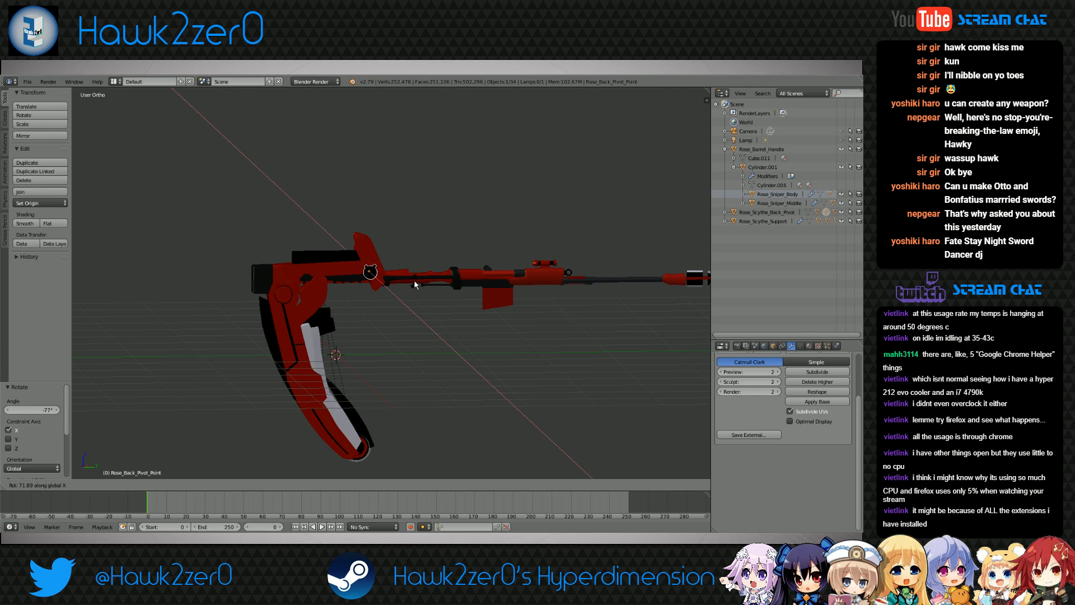
{"action": "key", "text": "Escape"}
Rotate the scythe's back panel about 67.1 degrees around the global X axis to line it up with the barrel
{"action": "right_click", "coordinate": [363, 254]}
{"action": "key", "text": "r"}
{"action": "key", "text": "x"}
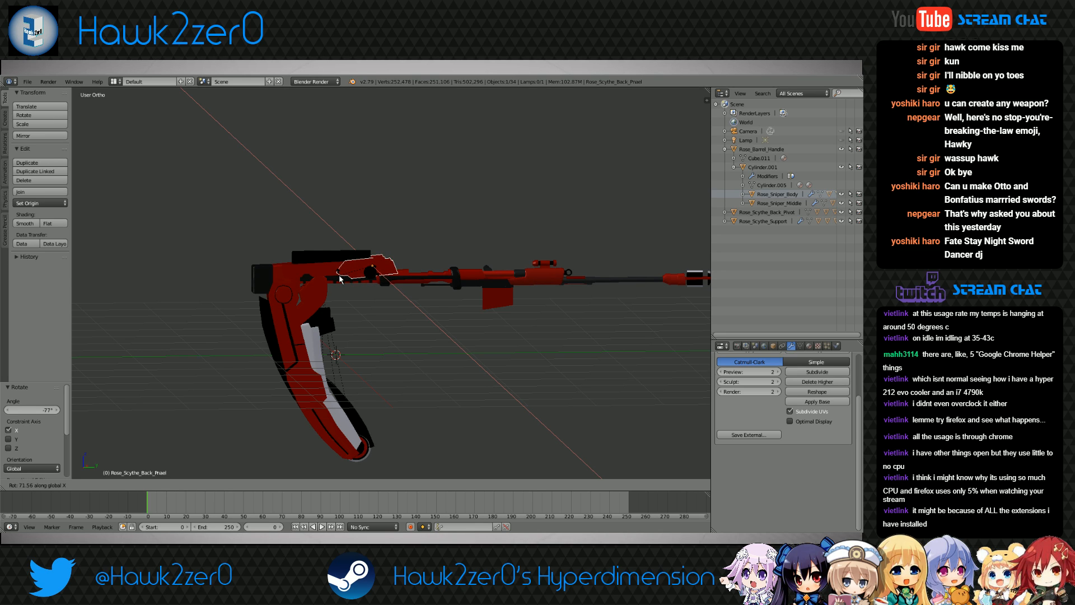
{"action": "left_click", "coordinate": [367, 334]}
{"action": "mouse_move", "coordinate": [367, 334]}
{"action": "middle_mouse_down"}
{"action": "mouse_move", "coordinate": [411, 330]}
{"action": "mouse_move", "coordinate": [369, 325]}
{"action": "middle_mouse_up"}
{"action": "right_click", "coordinate": [294, 315]}
{"action": "mouse_move", "coordinate": [295, 315]}
{"action": "middle_mouse_down"}
{"action": "mouse_move", "coordinate": [304, 327]}
{"action": "mouse_move", "coordinate": [287, 267]}
{"action": "mouse_move", "coordinate": [268, 277]}
{"action": "mouse_move", "coordinate": [378, 422]}
{"action": "mouse_move", "coordinate": [414, 375]}
{"action": "mouse_move", "coordinate": [411, 403]}
{"action": "mouse_move", "coordinate": [375, 441]}
{"action": "middle_mouse_up"}
{"action": "right_click", "coordinate": [376, 435]}
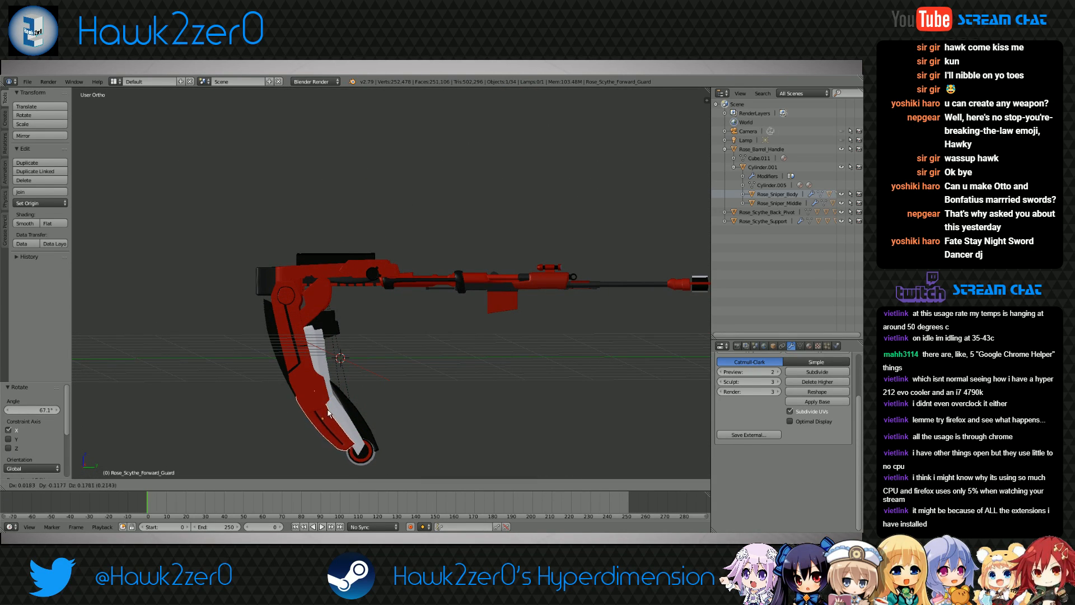
{"action": "middle_click_drag", "start_coordinate": [341, 409], "coordinate": [384, 380]}
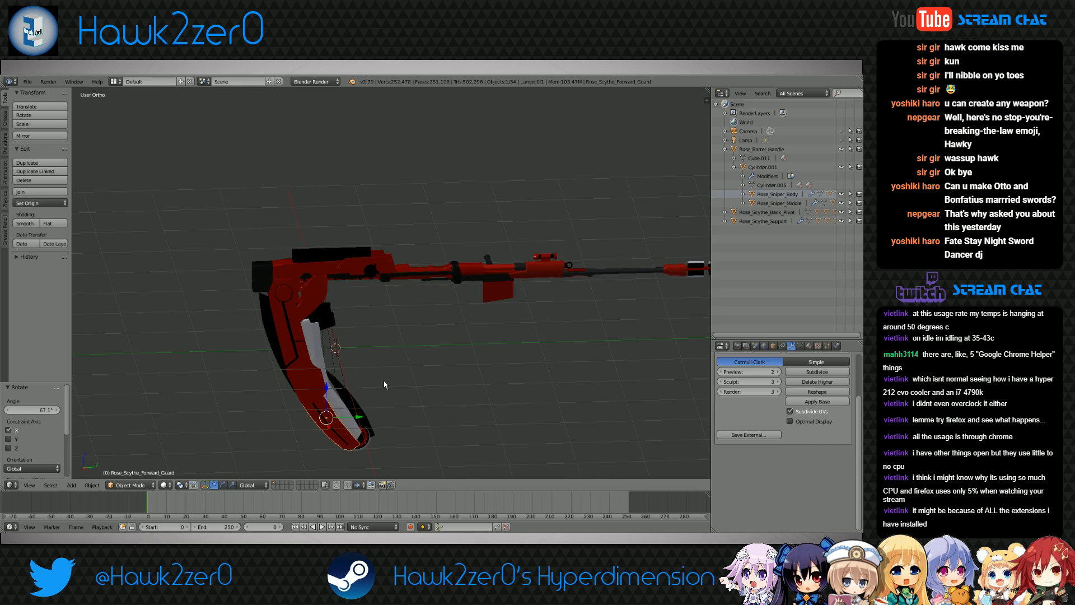
Undo the folding rotations of the back panel, back pivot arm, back blade and tip blade
{"action": "key", "text": "ctrl+z"}
{"action": "key", "text": "ctrl+z"}
{"action": "key", "text": "ctrl+z"}
{"action": "key", "text": "ctrl+z"}
{"action": "key", "text": "ctrl+z"}
{"action": "key", "text": "ctrl+z"}
{"action": "key", "text": "ctrl+z"}
{"action": "key", "text": "ctrl+z"}
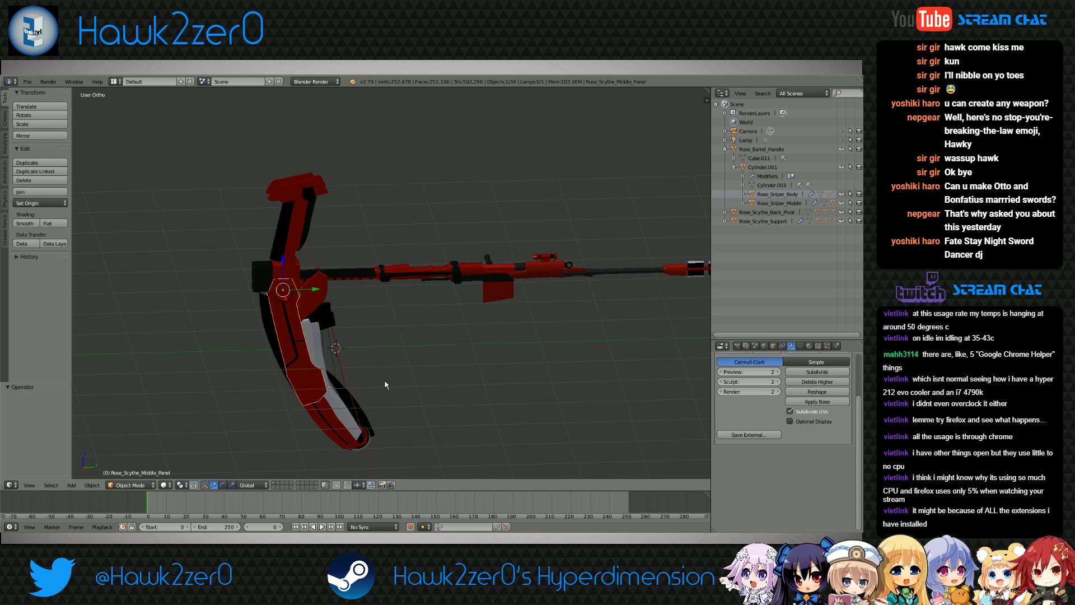
{"action": "key", "text": "ctrl+z"}
{"action": "key", "text": "ctrl+z"}
{"action": "key", "text": "ctrl+z"}
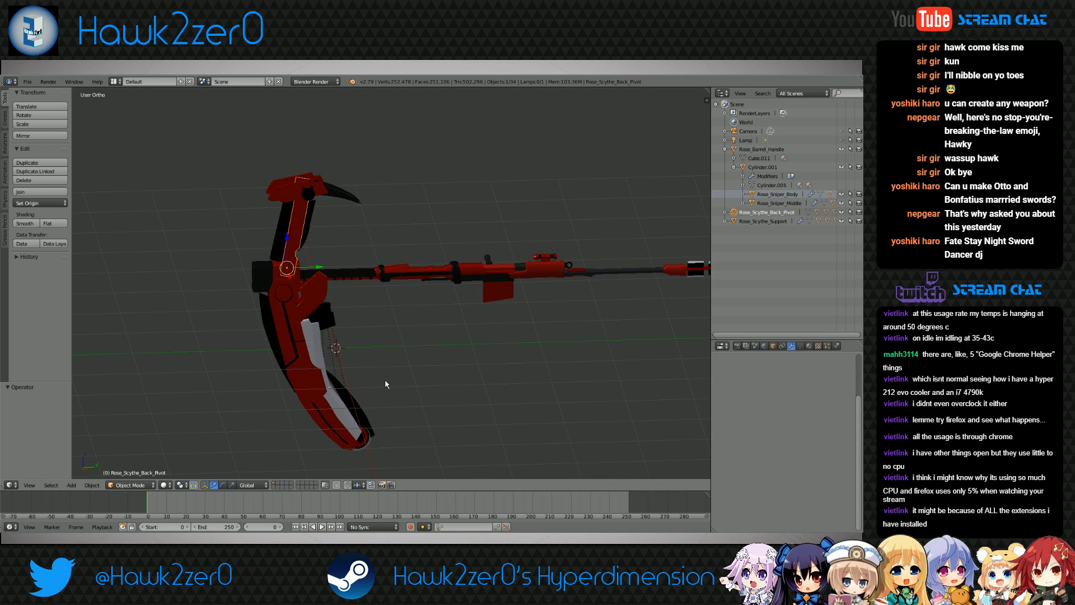
{"action": "key", "text": "ctrl+z"}
Move the scythe support with its attached blade parts about -0.319 along the Y axis
{"action": "mouse_move", "coordinate": [342, 275]}
{"action": "left_mouse_down"}
{"action": "mouse_move", "coordinate": [430, 270]}
{"action": "mouse_move", "coordinate": [321, 276]}
{"action": "left_mouse_up"}
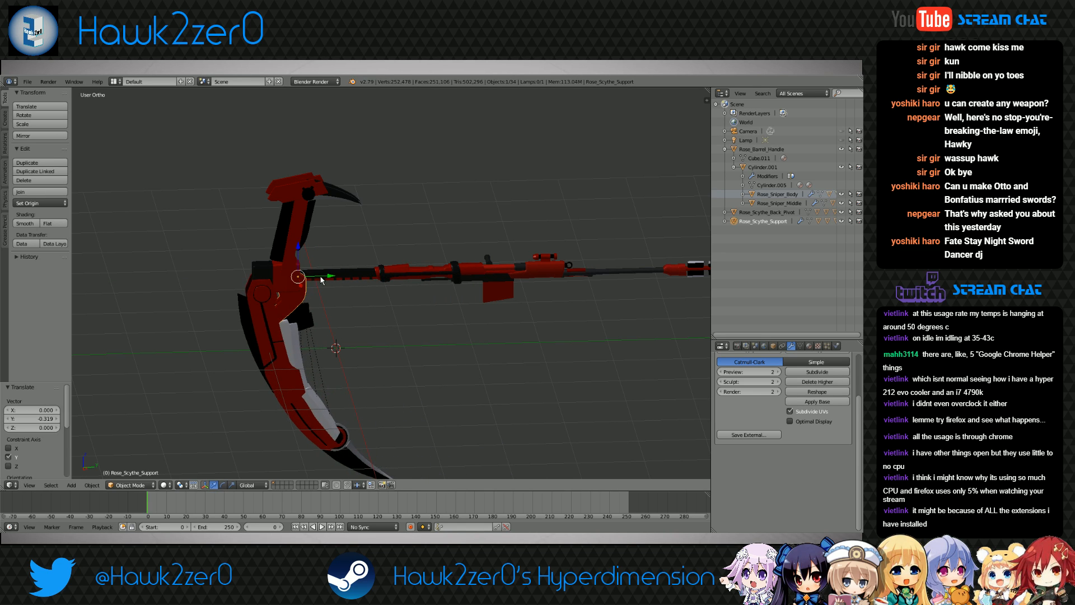
Undo the scythe support's last move along the Y axis and select the rifle's barrel handle
{"action": "key", "text": "ctrl+z"}
{"action": "middle_click_drag", "start_coordinate": [314, 300], "coordinate": [372, 325]}
{"action": "right_click", "coordinate": [383, 308]}
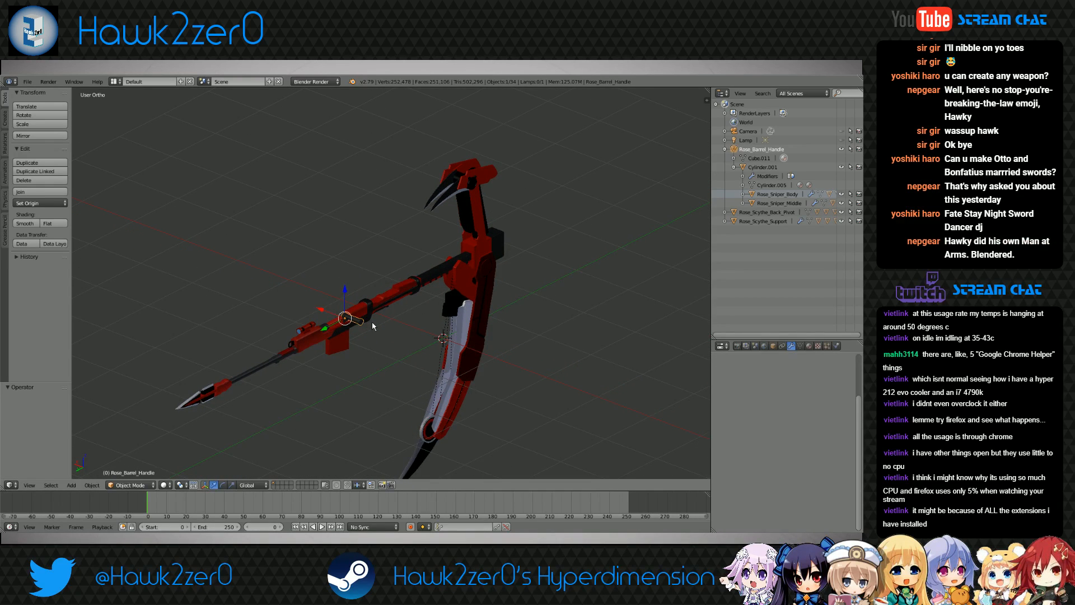
{"action": "key", "text": "g"}
{"action": "right_click", "coordinate": [312, 343]}
{"action": "middle_click_drag", "start_coordinate": [311, 344], "coordinate": [432, 304]}
{"action": "scroll", "coordinate": [431, 310], "scroll_direction": "up", "scroll_amount": 6}
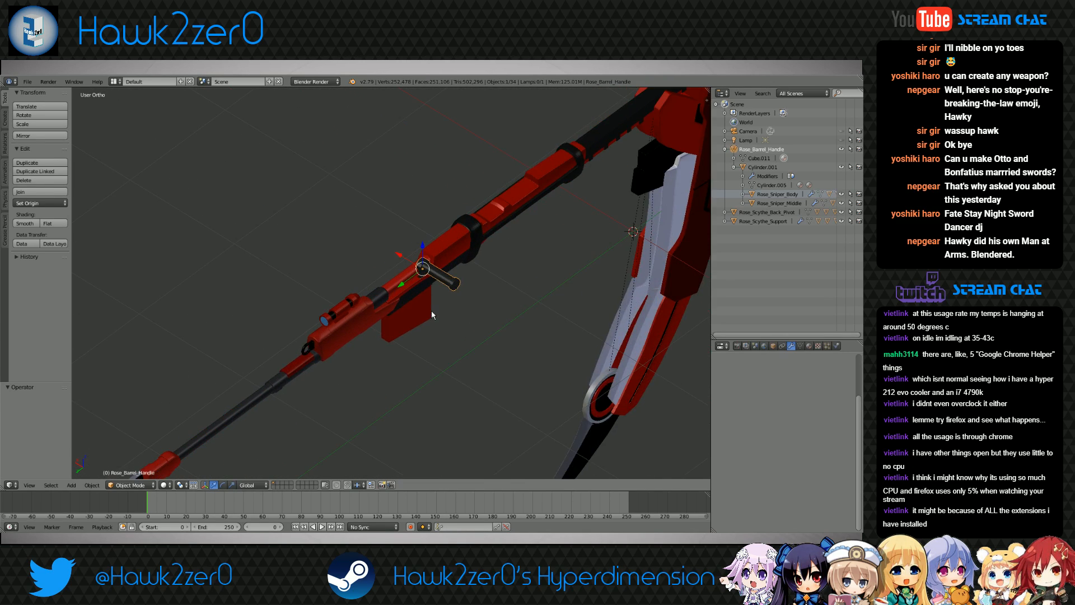
{"action": "scroll", "coordinate": [431, 311], "scroll_direction": "down", "scroll_amount": 4}
Try sliding the barrel handle's mesh along the global Y axis in Edit Mode, then return to Object Mode
{"action": "right_click", "coordinate": [290, 231]}
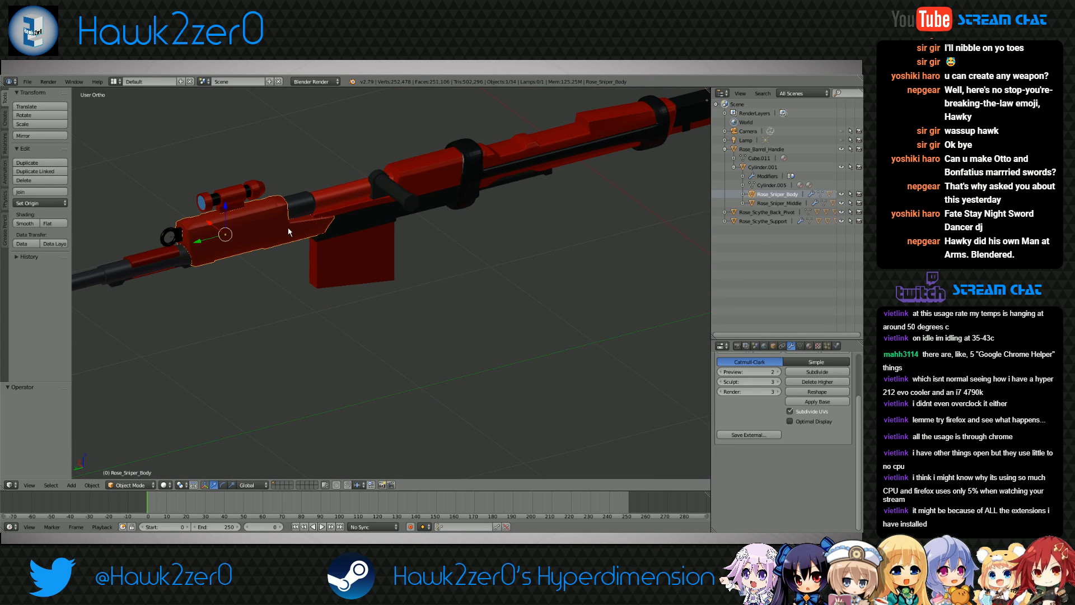
{"action": "right_click", "coordinate": [391, 202]}
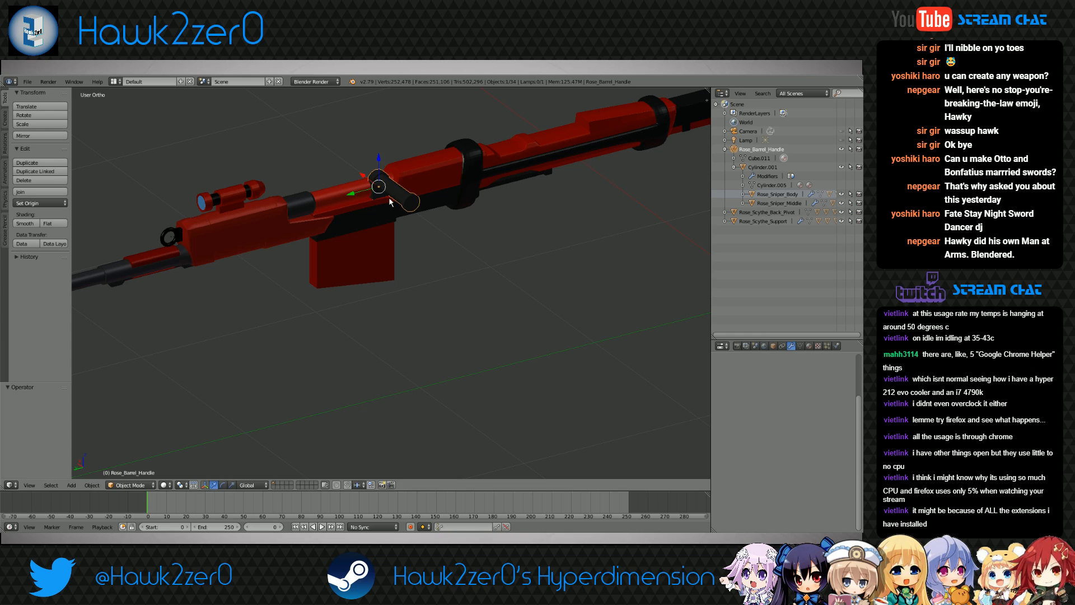
{"action": "left_click", "coordinate": [132, 485]}
{"action": "left_click", "coordinate": [134, 465]}
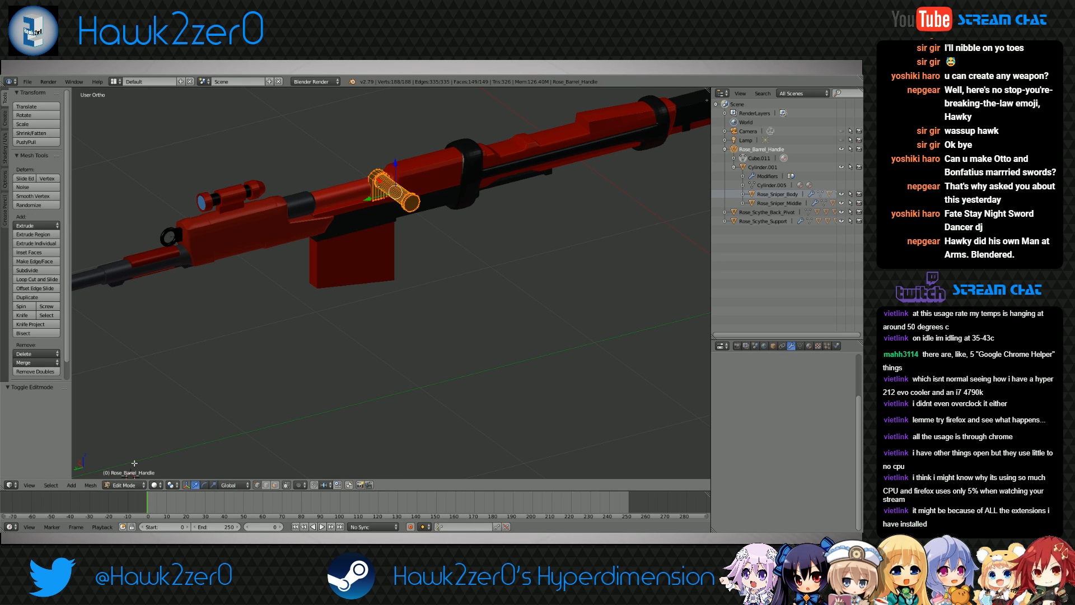
{"action": "key", "text": "g"}
{"action": "key", "text": "y"}
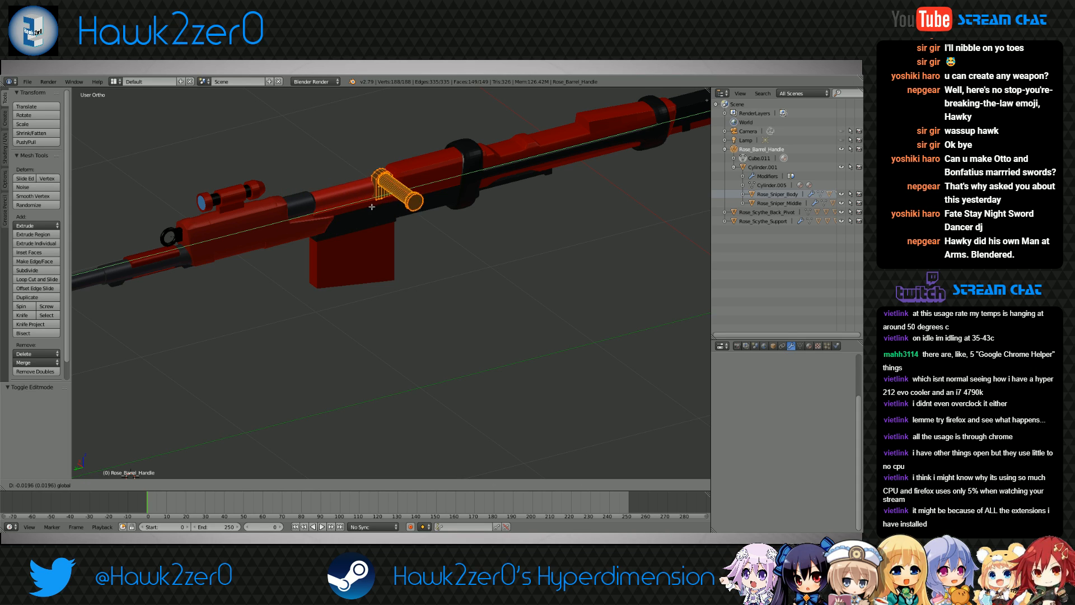
{"action": "left_click", "coordinate": [399, 218]}
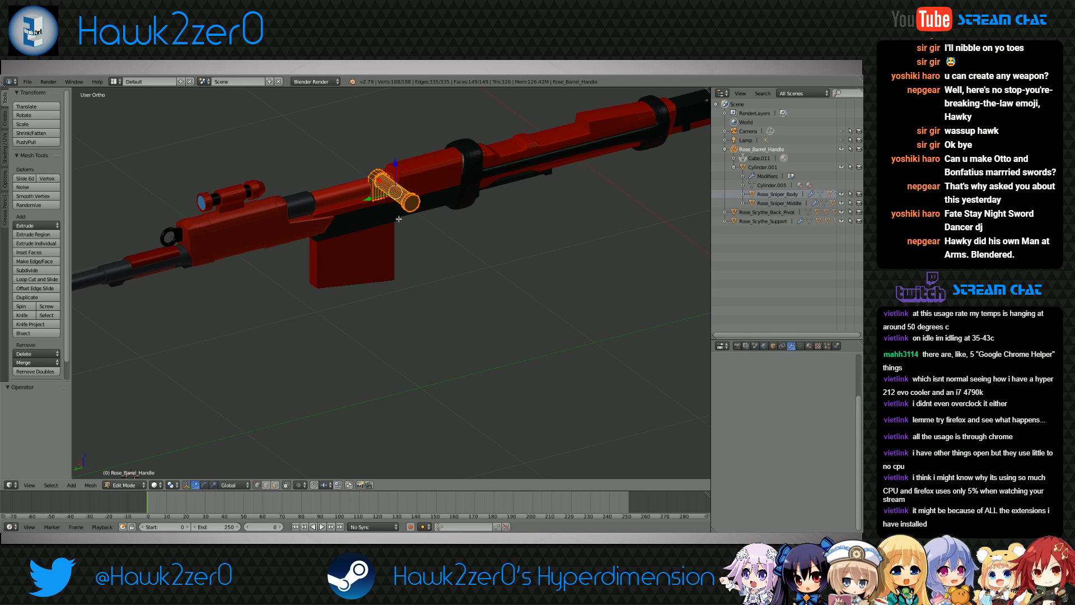
{"action": "left_click", "coordinate": [124, 485]}
{"action": "left_click", "coordinate": [124, 484]}
{"action": "left_click", "coordinate": [123, 485]}
{"action": "left_click", "coordinate": [123, 476]}
Open the recent file NeptuneSwordAGO.blend and frame the whole sword in the viewport
{"action": "left_click", "coordinate": [27, 81]}
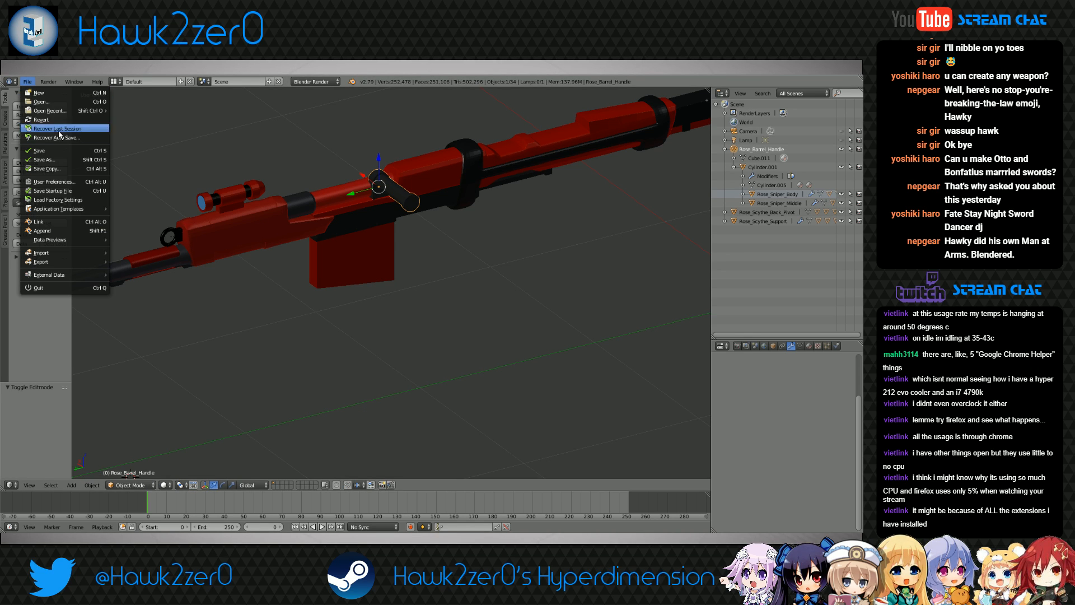
{"action": "mouse_move", "coordinate": [69, 111]}
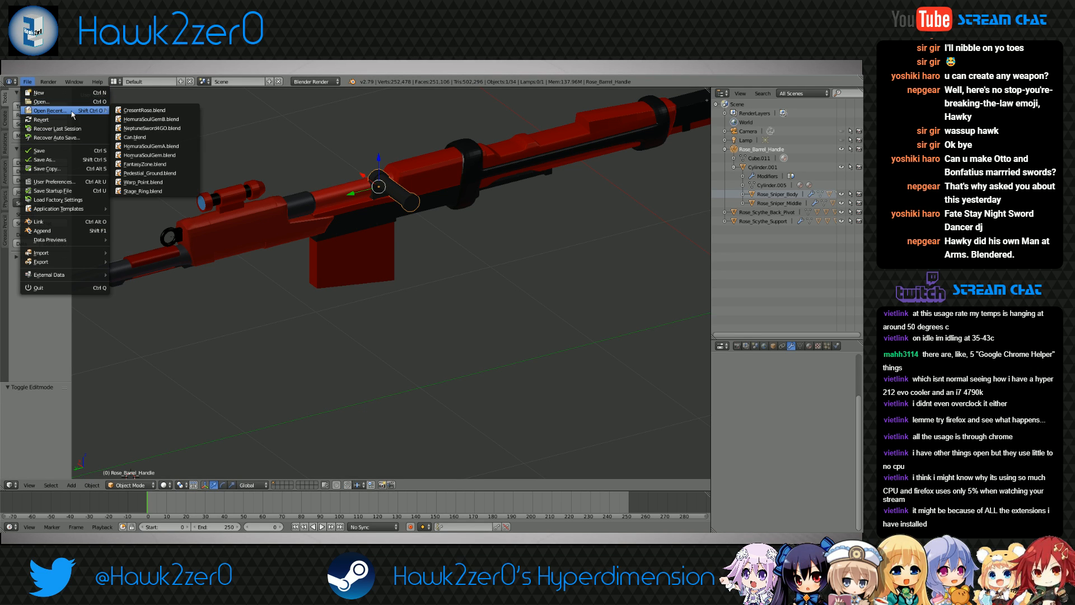
{"action": "left_click", "coordinate": [157, 129]}
{"action": "scroll", "coordinate": [299, 320], "scroll_direction": "up", "scroll_amount": 10}
{"action": "middle_click_drag", "start_coordinate": [475, 360], "coordinate": [451, 323], "text": "shift"}
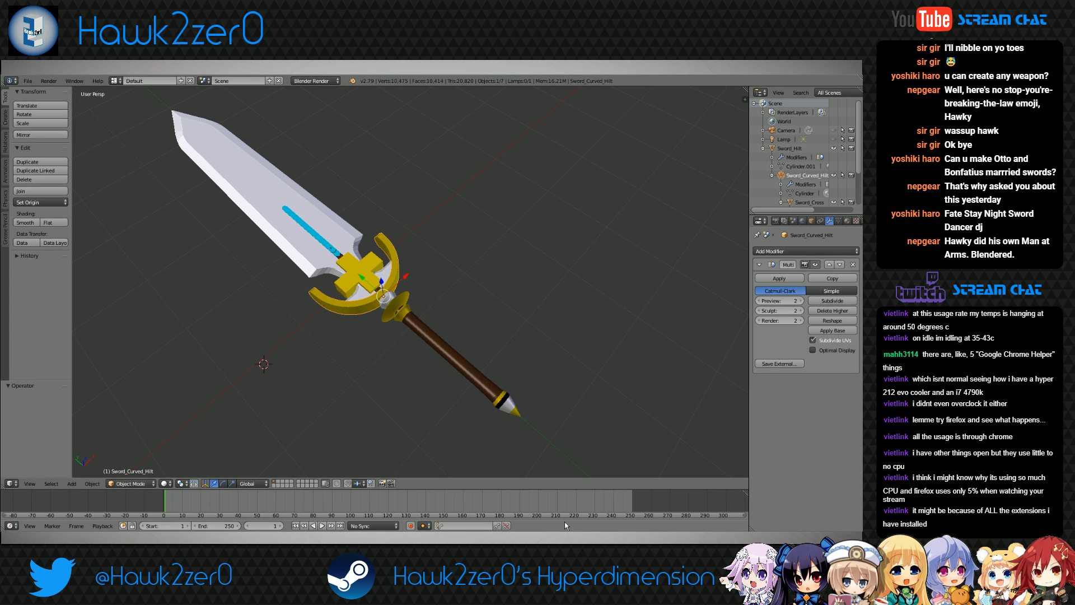
Switch to Substance Painter and render the sword in Iray from a closer, angled view above the ground
{"action": "key", "text": "alt+Tab"}
{"action": "left_click_drag", "start_coordinate": [404, 166], "coordinate": [381, 282], "text": "alt"}
{"action": "middle_click_drag", "start_coordinate": [381, 281], "coordinate": [374, 261], "text": "alt"}
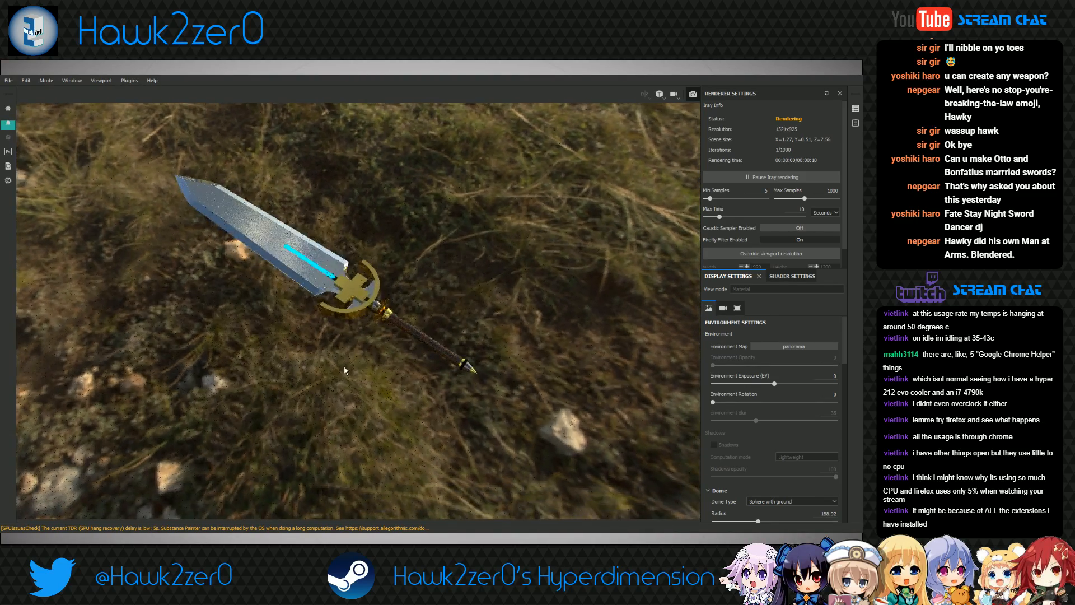
{"action": "left_click_drag", "start_coordinate": [363, 356], "coordinate": [372, 334], "text": "alt"}
{"action": "middle_click_drag", "start_coordinate": [372, 334], "coordinate": [385, 365], "text": "alt"}
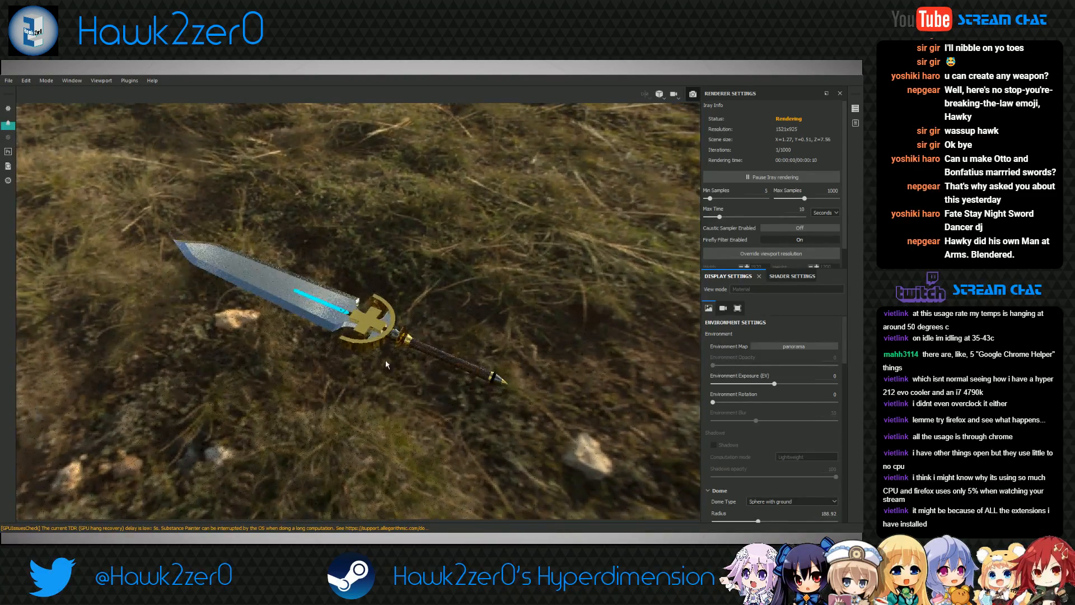
{"action": "scroll", "coordinate": [376, 367], "scroll_direction": "up", "scroll_amount": 3}
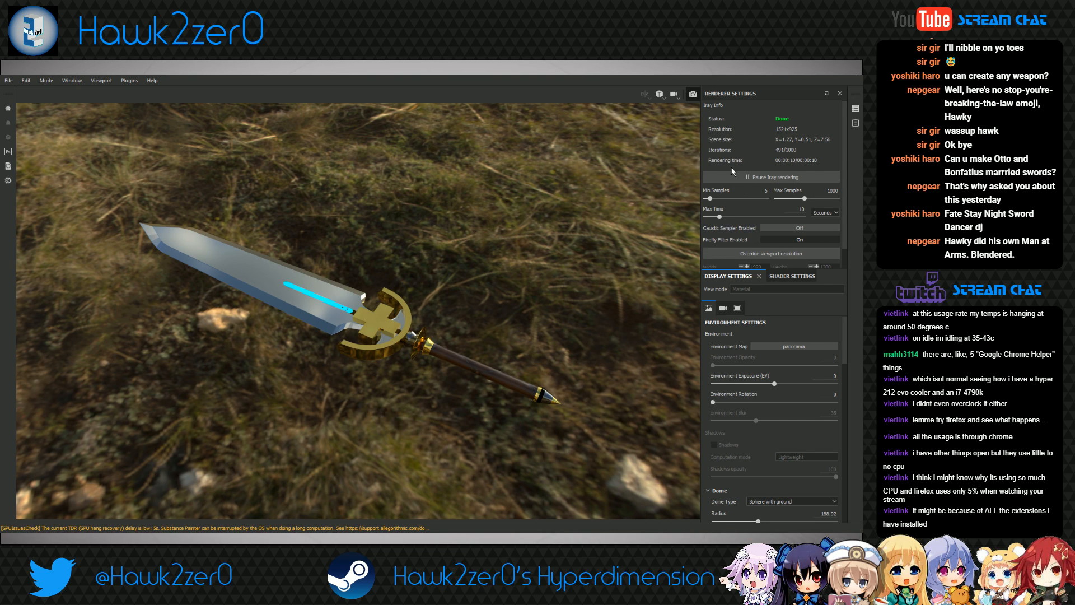
Leave Iray rendering and set the Plastic Fabric Pyramid layer's color in the Hilt_Brown texture set to a brighter orange-brown
{"action": "left_click", "coordinate": [693, 94]}
{"action": "scroll", "coordinate": [703, 157], "scroll_direction": "down", "scroll_amount": 1}
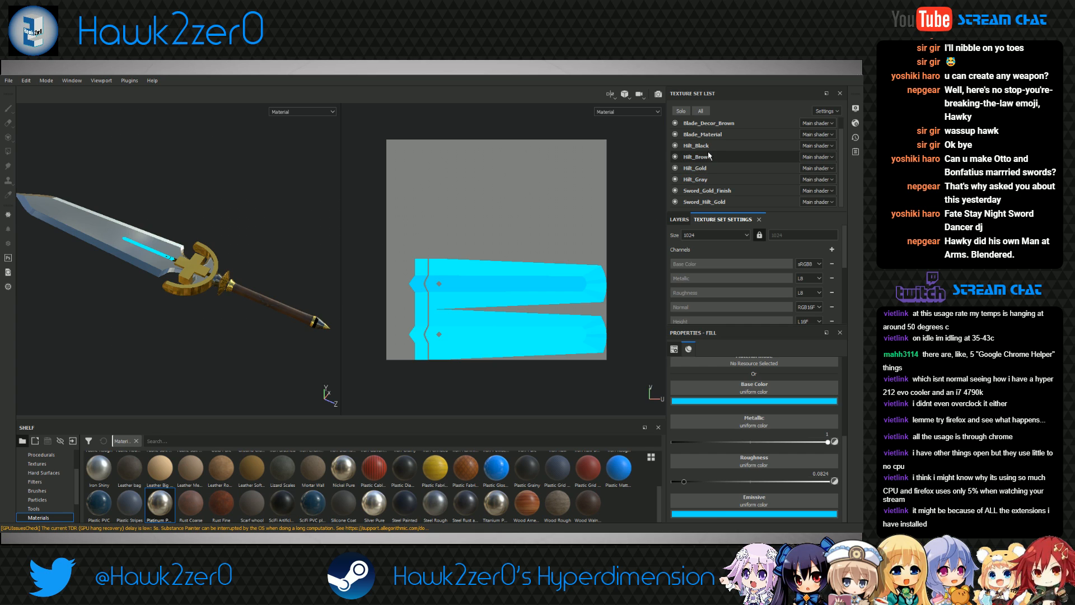
{"action": "left_click", "coordinate": [709, 157]}
{"action": "left_click", "coordinate": [680, 219]}
{"action": "left_click", "coordinate": [726, 274]}
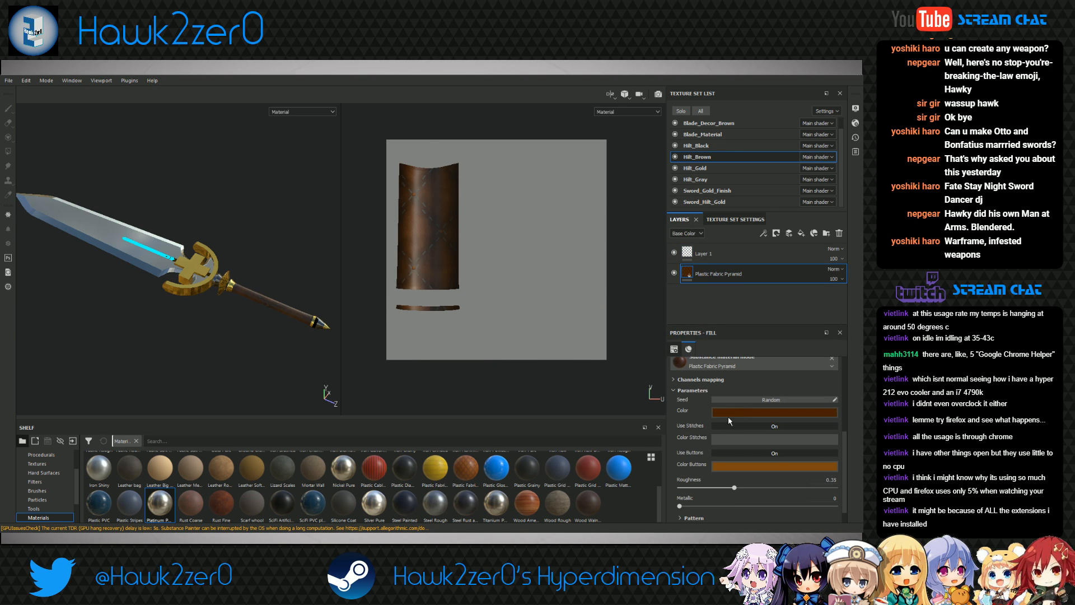
{"action": "left_click", "coordinate": [749, 410]}
{"action": "left_click_drag", "start_coordinate": [851, 479], "coordinate": [851, 468]}
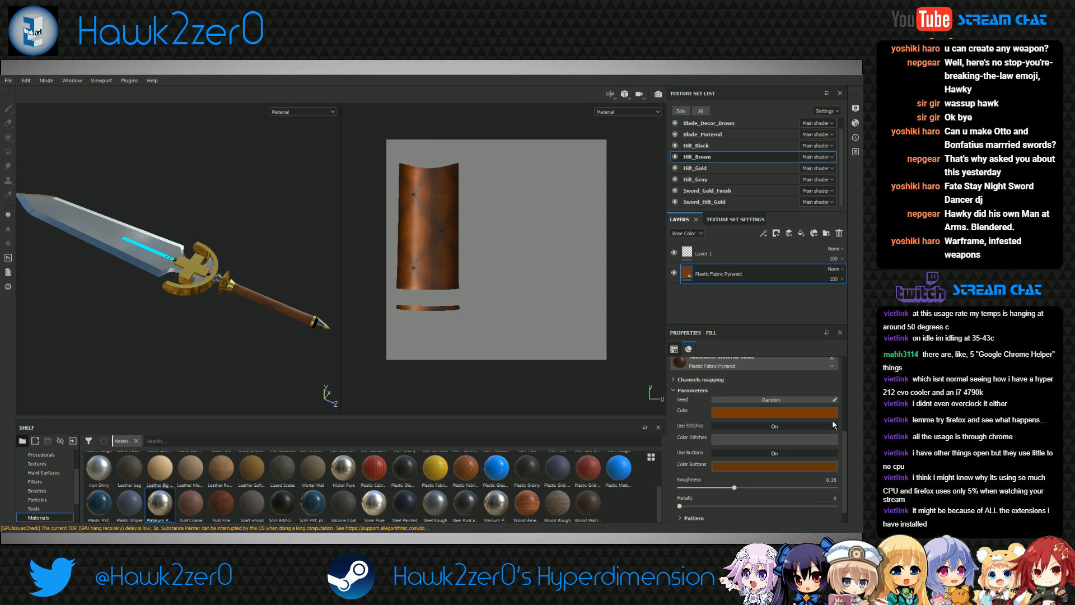
Change the stitch color of the hilt's Plastic Fabric Pyramid layer to dark brown
{"action": "left_click", "coordinate": [716, 439]}
{"action": "left_click", "coordinate": [785, 399]}
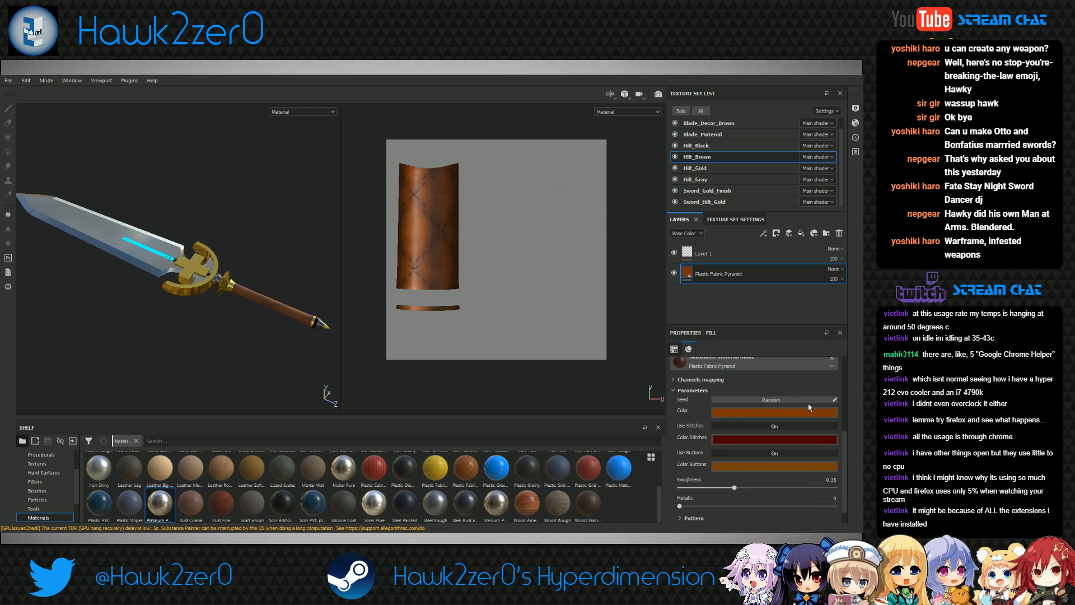
{"action": "left_click_drag", "start_coordinate": [798, 416], "coordinate": [800, 415]}
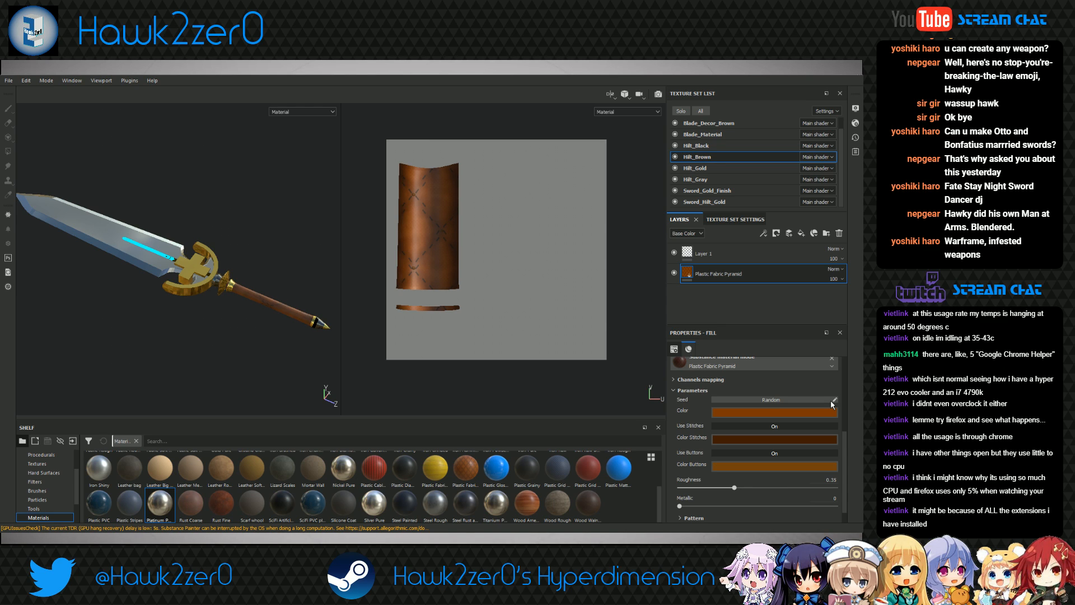
{"action": "mouse_move", "coordinate": [289, 339]}
{"action": "left_mouse_down", "text": "alt"}
{"action": "mouse_move", "coordinate": [276, 342]}
{"action": "mouse_move", "coordinate": [290, 344]}
{"action": "left_mouse_up", "text": "alt"}
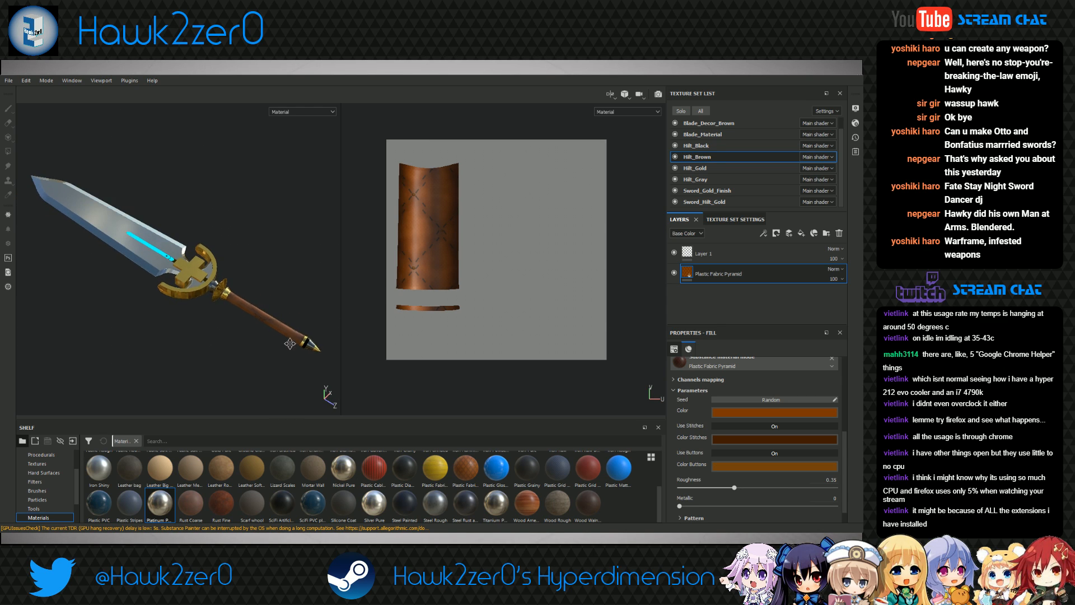
{"action": "middle_click_drag", "start_coordinate": [290, 343], "coordinate": [268, 357], "text": "alt"}
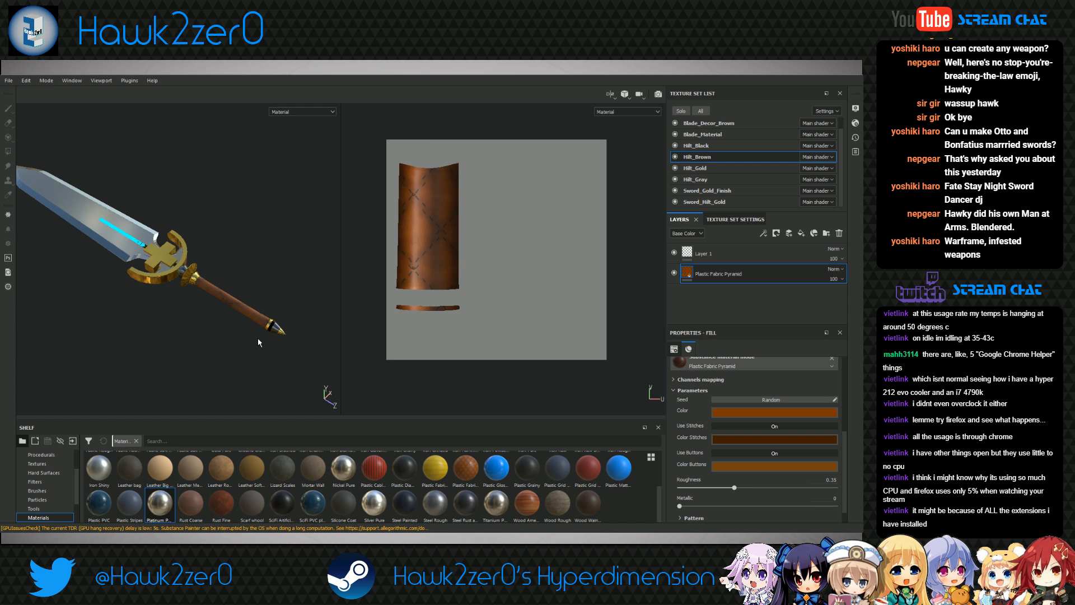
Turn off the hilt fabric's buttons, set its roughness to 0.38 and metallic to 0, and raise the surface pattern to 1
{"action": "left_click", "coordinate": [773, 453]}
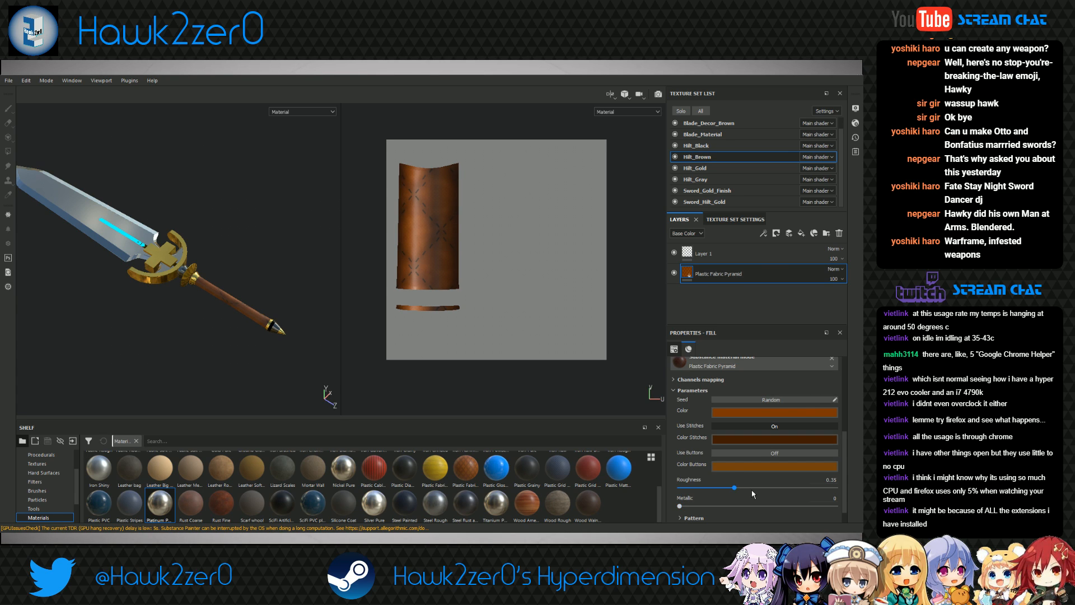
{"action": "scroll", "coordinate": [751, 488], "scroll_direction": "down", "scroll_amount": 1}
{"action": "mouse_move", "coordinate": [735, 468]}
{"action": "left_mouse_down"}
{"action": "mouse_move", "coordinate": [806, 468]}
{"action": "mouse_move", "coordinate": [729, 466]}
{"action": "mouse_move", "coordinate": [740, 468]}
{"action": "left_mouse_up"}
{"action": "mouse_move", "coordinate": [679, 488]}
{"action": "left_mouse_down"}
{"action": "mouse_move", "coordinate": [795, 487]}
{"action": "mouse_move", "coordinate": [659, 485]}
{"action": "left_mouse_up"}
{"action": "left_click", "coordinate": [767, 493]}
{"action": "scroll", "coordinate": [723, 469], "scroll_direction": "down", "scroll_amount": 2}
{"action": "left_click_drag", "start_coordinate": [731, 461], "coordinate": [852, 486]}
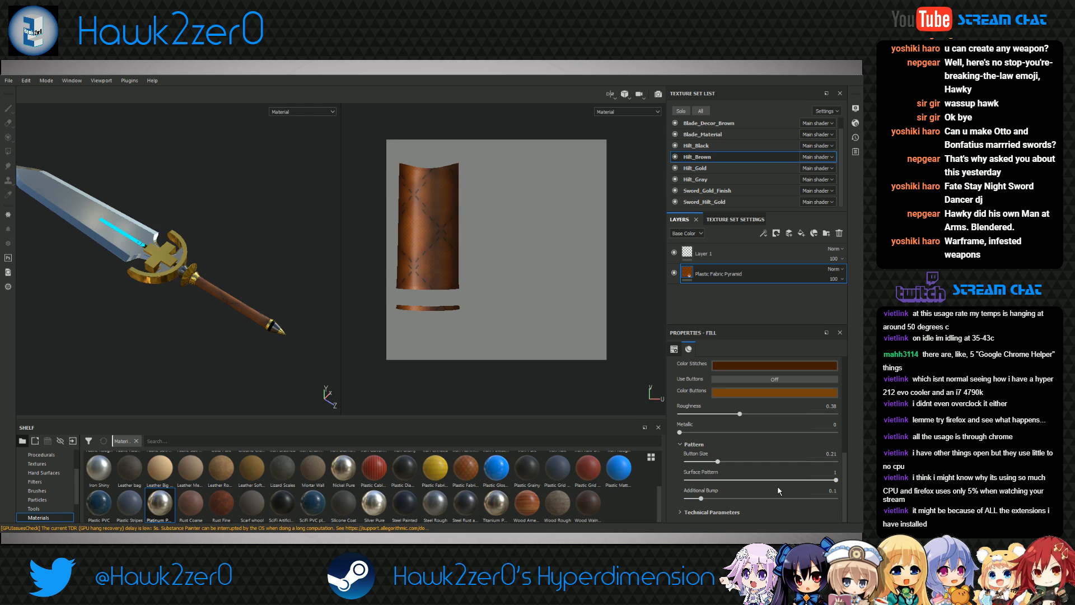
Set the hilt fabric's additional bump to 0.82 and height range to 1, undoing the trial height position change
{"action": "left_click_drag", "start_coordinate": [700, 499], "coordinate": [808, 498]}
{"action": "left_click", "coordinate": [720, 512]}
{"action": "scroll", "coordinate": [720, 512], "scroll_direction": "down", "scroll_amount": 2}
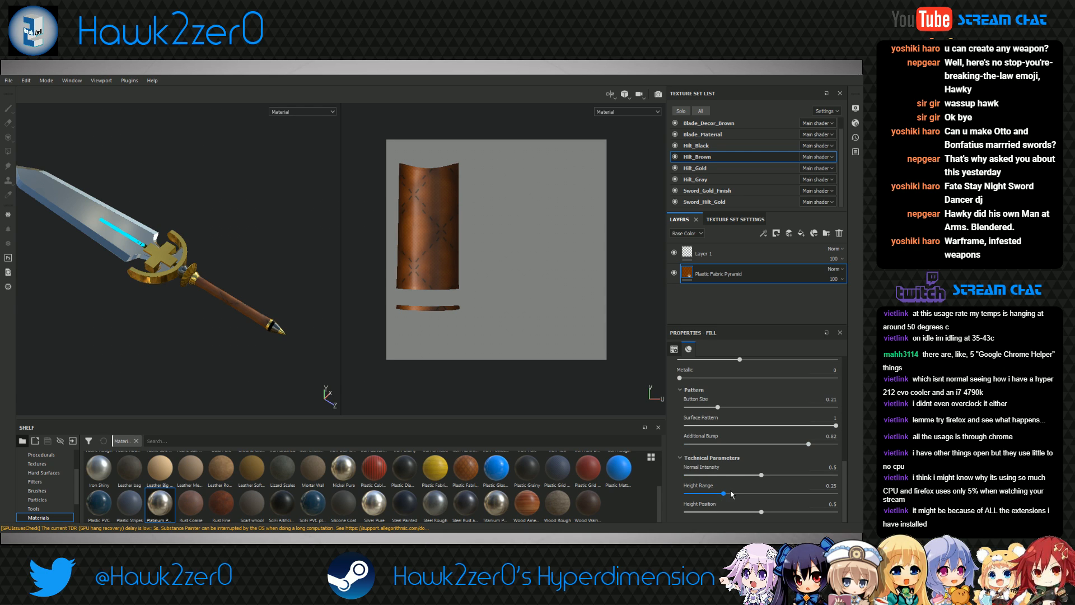
{"action": "left_click_drag", "start_coordinate": [761, 475], "coordinate": [843, 493]}
{"action": "left_click_drag", "start_coordinate": [761, 511], "coordinate": [795, 513]}
{"action": "key", "text": "ctrl+z"}
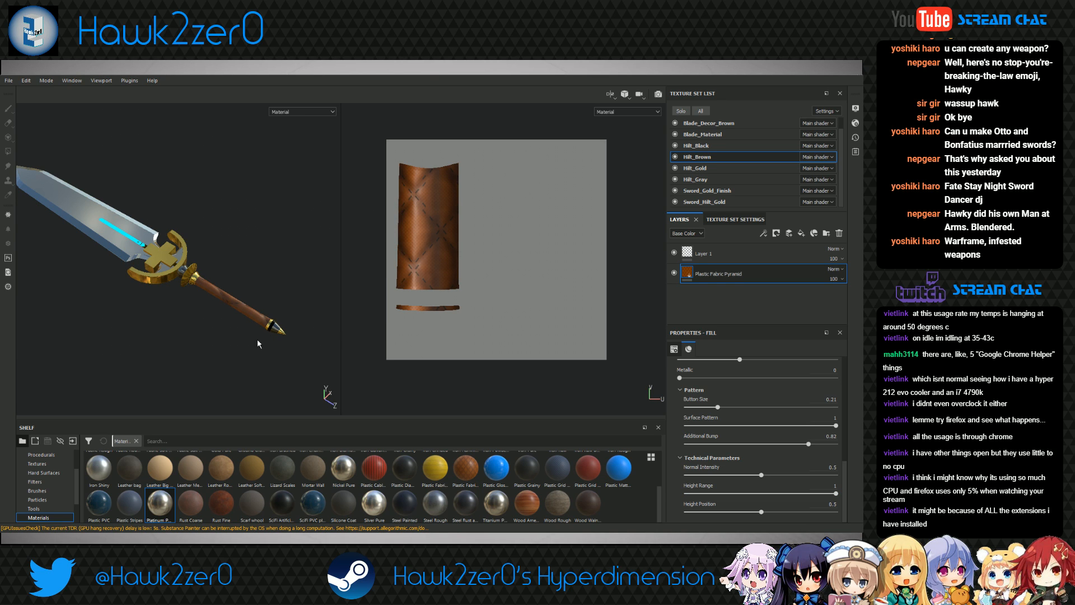
Examine the hilt's revised fabric texture up close and from several angles
{"action": "left_click_drag", "start_coordinate": [220, 350], "coordinate": [230, 305], "text": "alt"}
{"action": "scroll", "coordinate": [231, 304], "scroll_direction": "up", "scroll_amount": 4}
{"action": "middle_click_drag", "start_coordinate": [240, 300], "coordinate": [150, 290], "text": "alt"}
{"action": "scroll", "coordinate": [157, 292], "scroll_direction": "up", "scroll_amount": 3}
{"action": "left_click_drag", "start_coordinate": [278, 301], "coordinate": [92, 309], "text": "alt"}
{"action": "scroll", "coordinate": [241, 336], "scroll_direction": "down", "scroll_amount": 5}
{"action": "middle_click_drag", "start_coordinate": [92, 309], "coordinate": [153, 344], "text": "alt"}
{"action": "left_click_drag", "start_coordinate": [154, 345], "coordinate": [191, 331], "text": "alt"}
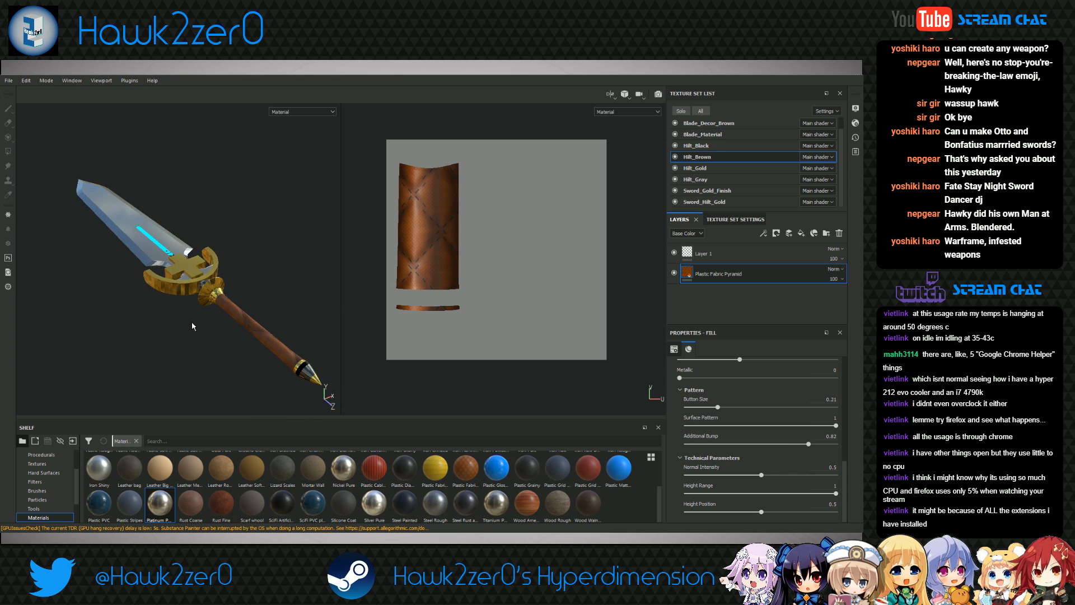
Reframe the whole sword diagonally and render it in Iray
{"action": "left_click_drag", "start_coordinate": [296, 273], "coordinate": [256, 286], "text": "alt"}
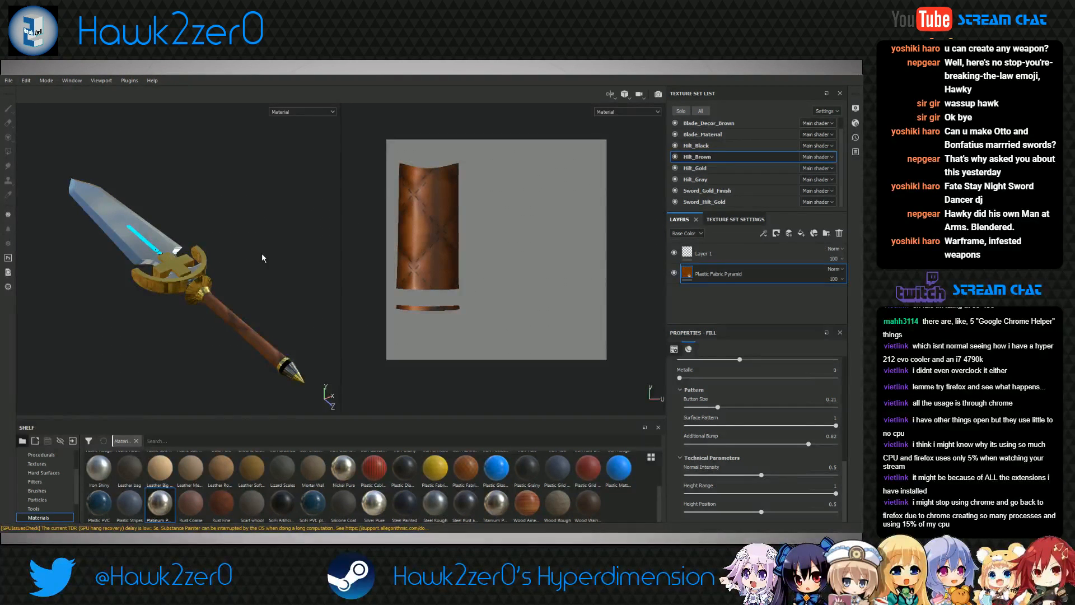
{"action": "left_click_drag", "start_coordinate": [197, 287], "coordinate": [182, 269], "text": "alt"}
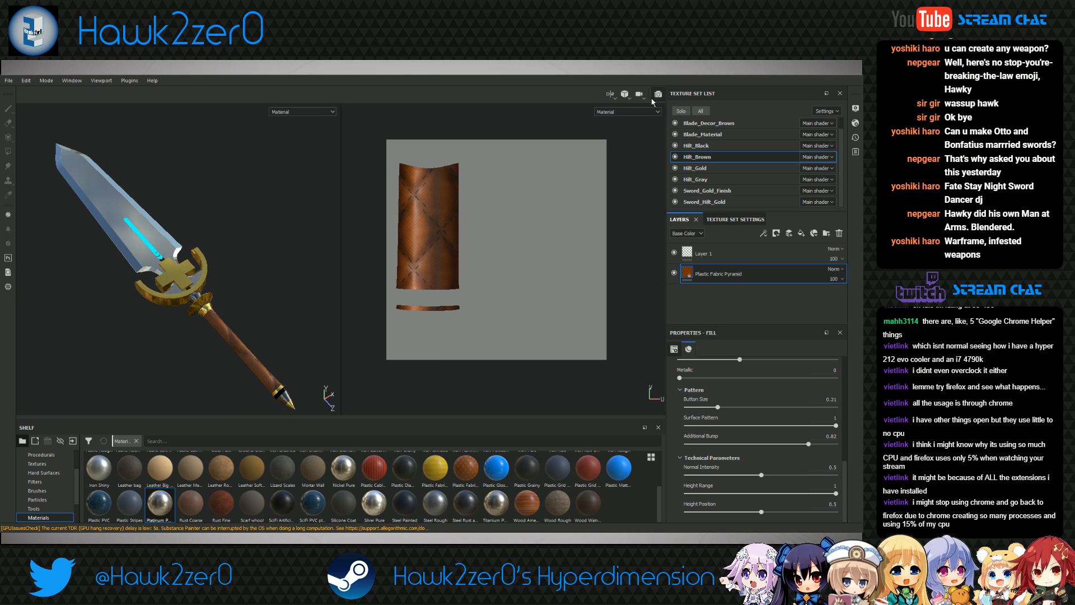
{"action": "left_click", "coordinate": [659, 95]}
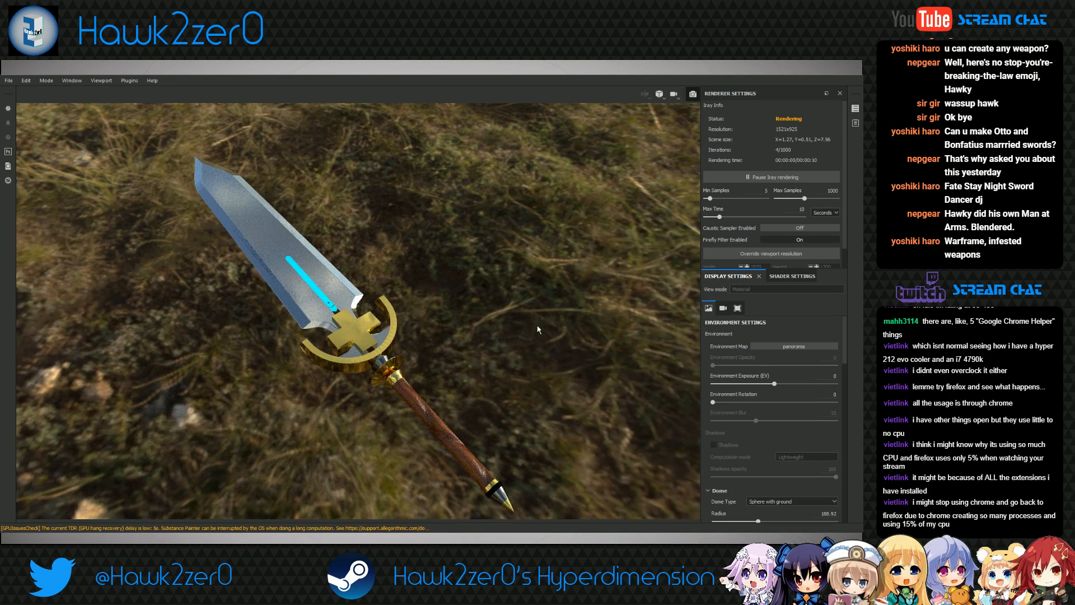
{"action": "left_click_drag", "start_coordinate": [446, 364], "coordinate": [467, 351], "text": "alt"}
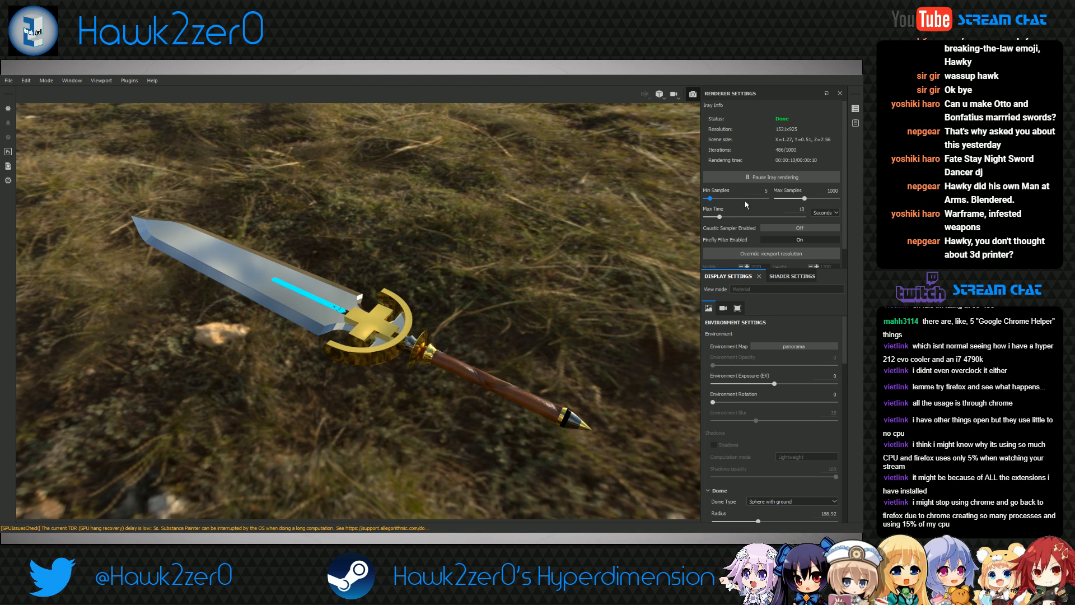
Save the Iray render of the sword, leave rendering mode and switch back to Blender
{"action": "scroll", "coordinate": [846, 166], "scroll_direction": "down", "scroll_amount": 1}
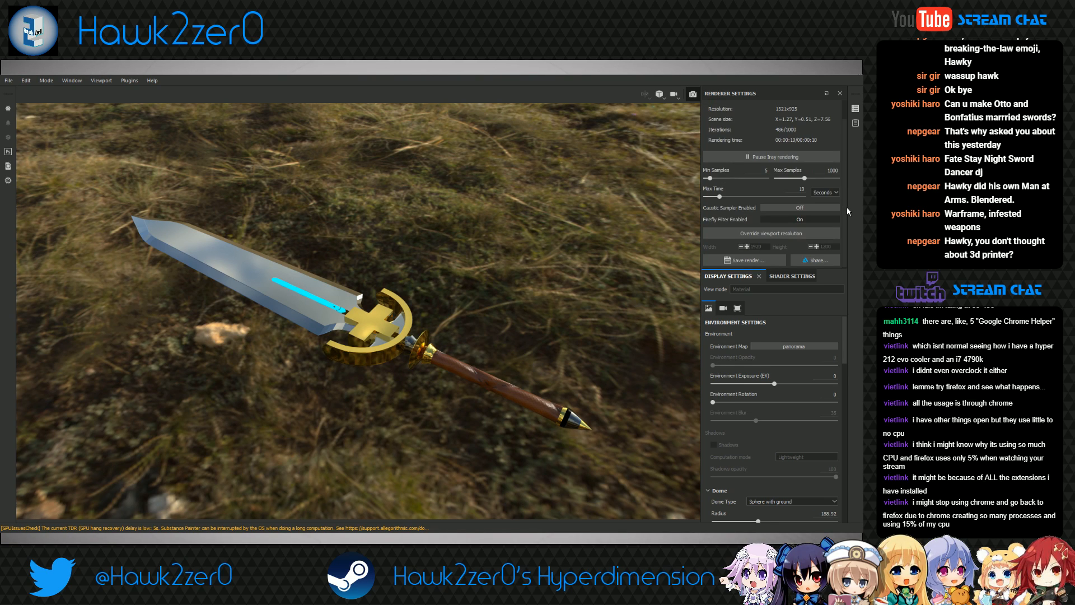
{"action": "left_click", "coordinate": [765, 264]}
{"action": "left_click", "coordinate": [693, 94]}
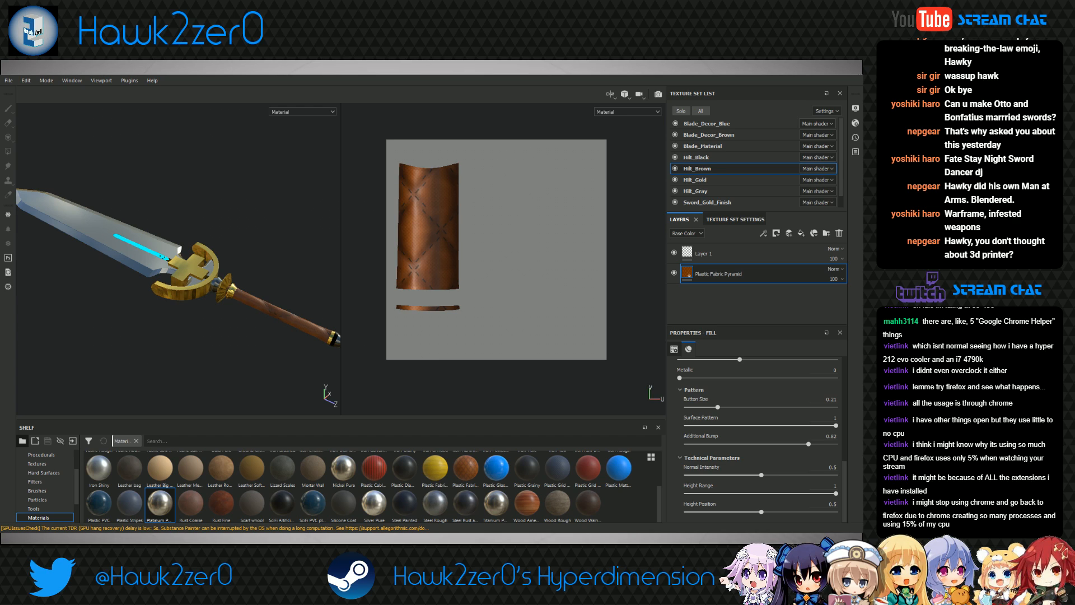
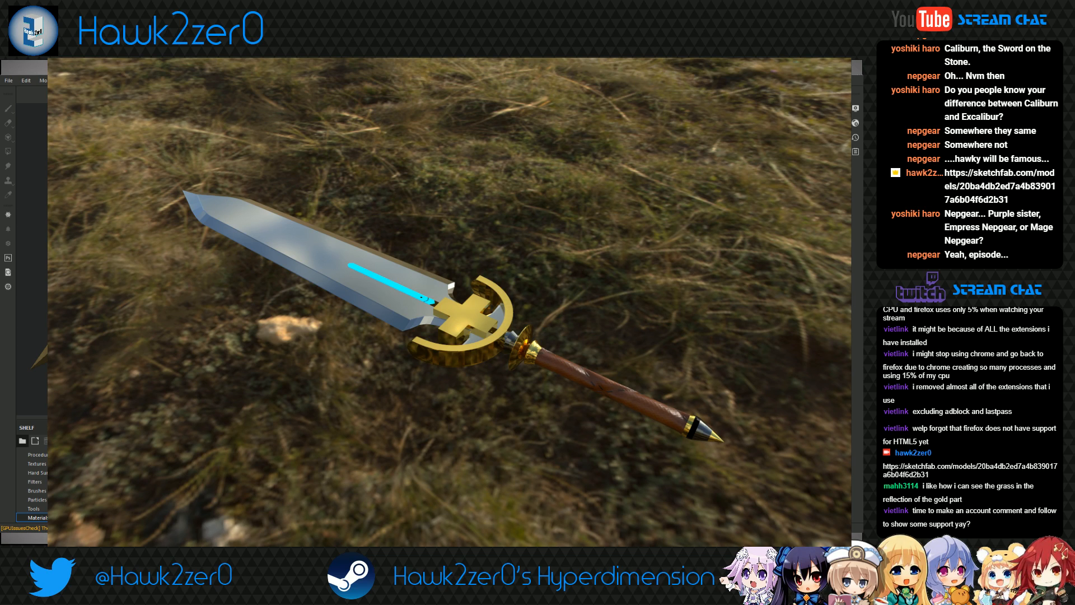
{"action": "key", "text": "alt+Tab"}
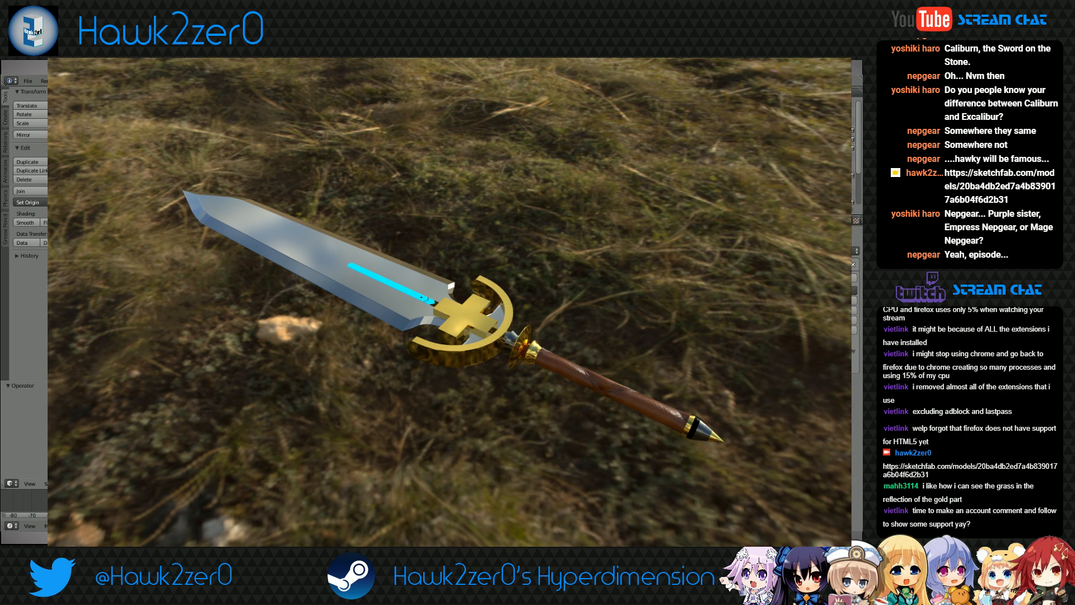